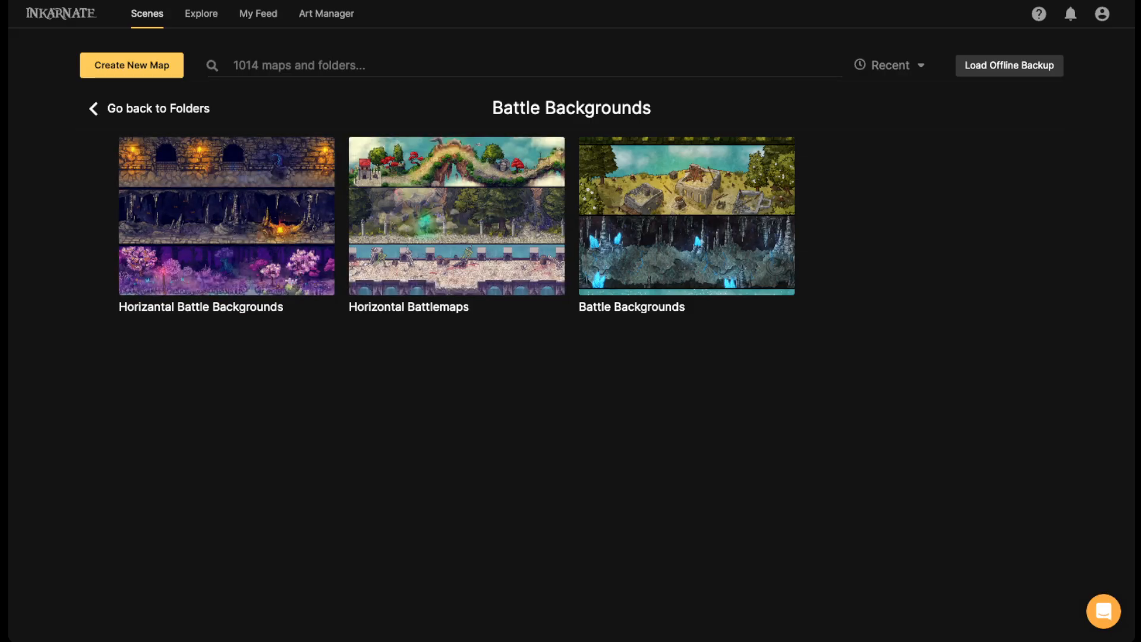
- View the three example maps in the Battle Backgrounds folder, then return to the folder overview
{"action": "left_click", "coordinate": [134, 280]}
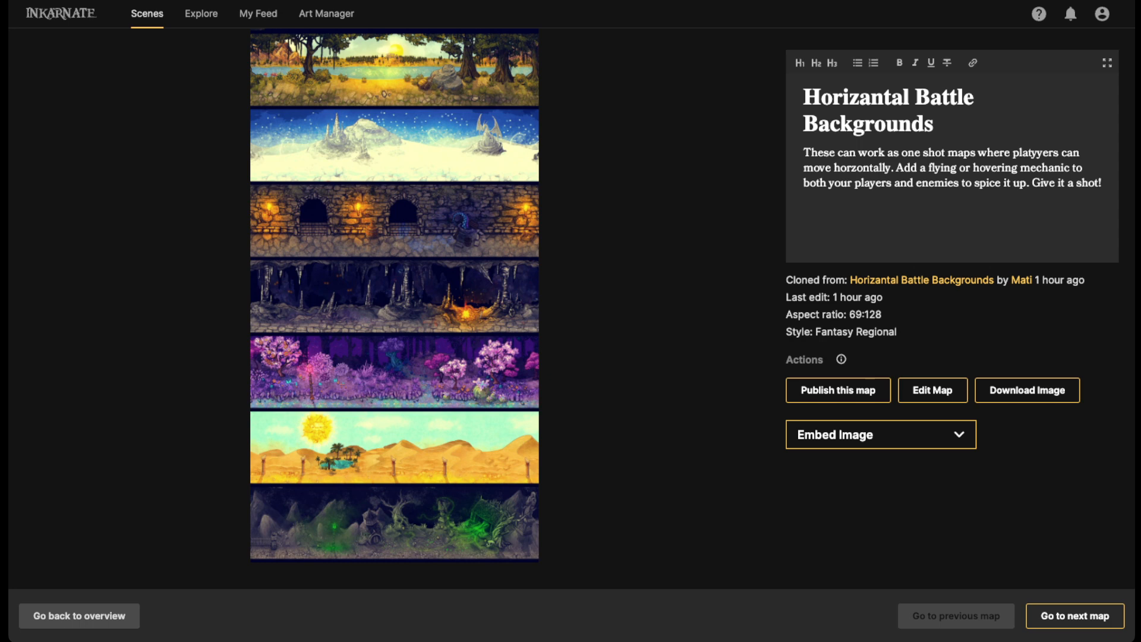
{"action": "left_click", "coordinate": [1074, 615]}
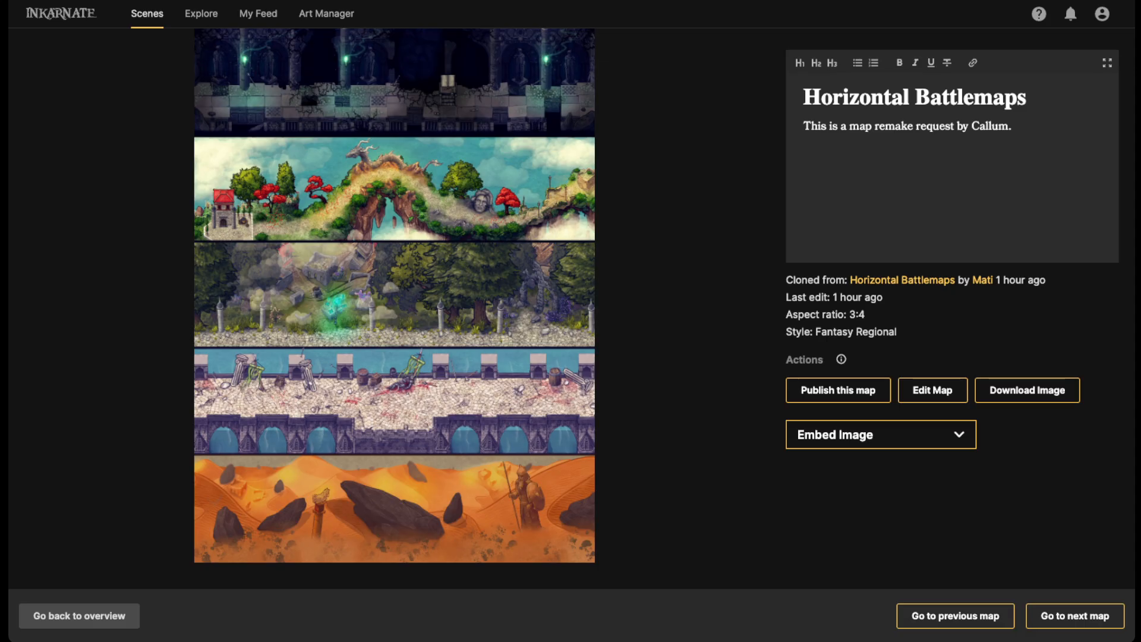
{"action": "left_click", "coordinate": [1075, 615]}
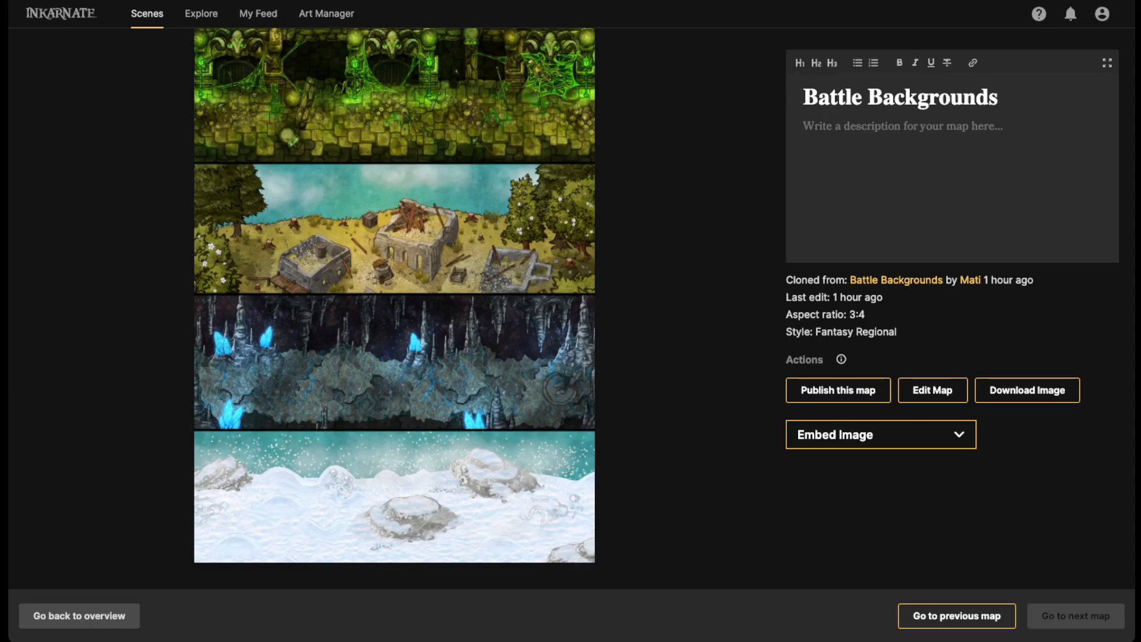
{"action": "key", "text": "alt+Left"}
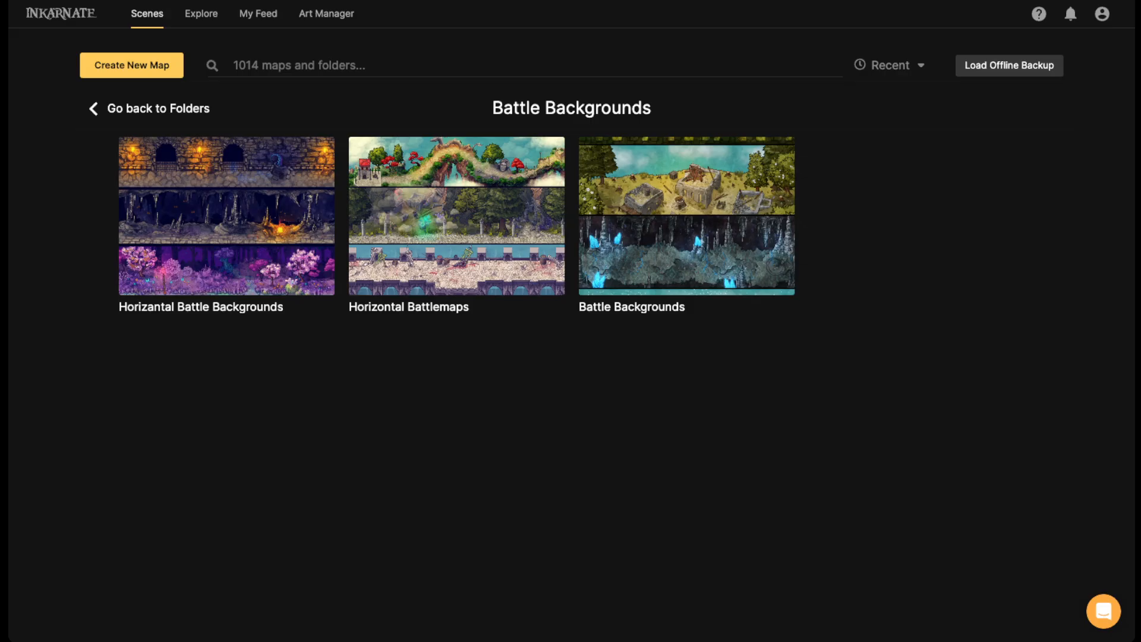
- Create a new Fantasy Battlemaps map at Ultra (4K) editing resolution with the Square 40 × 40 tiles aspect ratio
{"action": "left_click", "coordinate": [131, 66]}
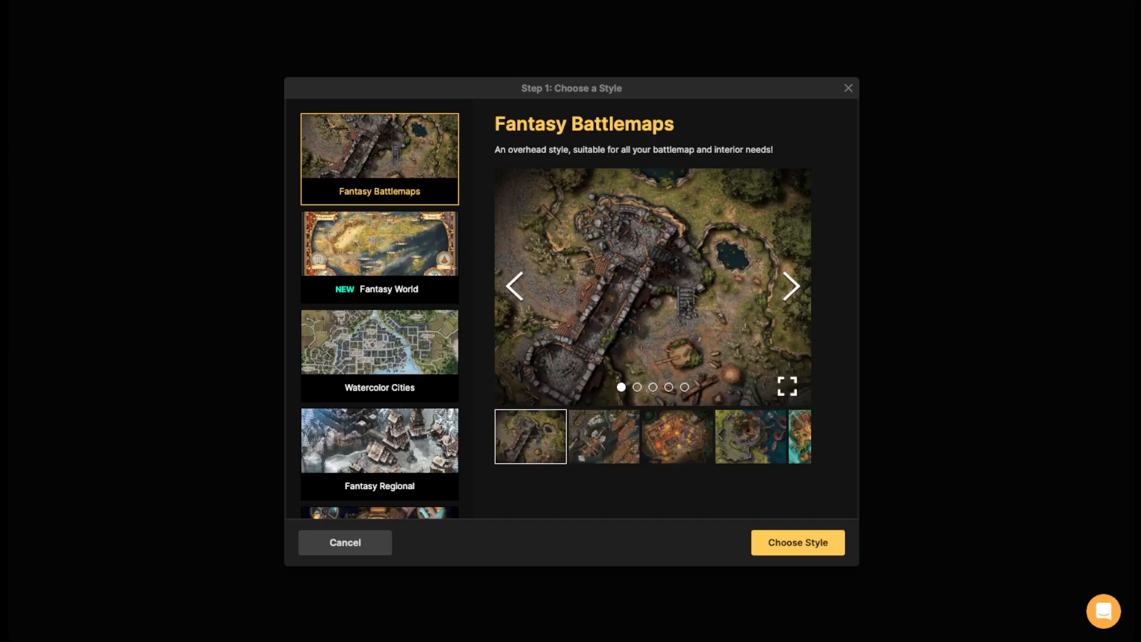
{"action": "left_click", "coordinate": [798, 543]}
{"action": "left_click", "coordinate": [566, 146]}
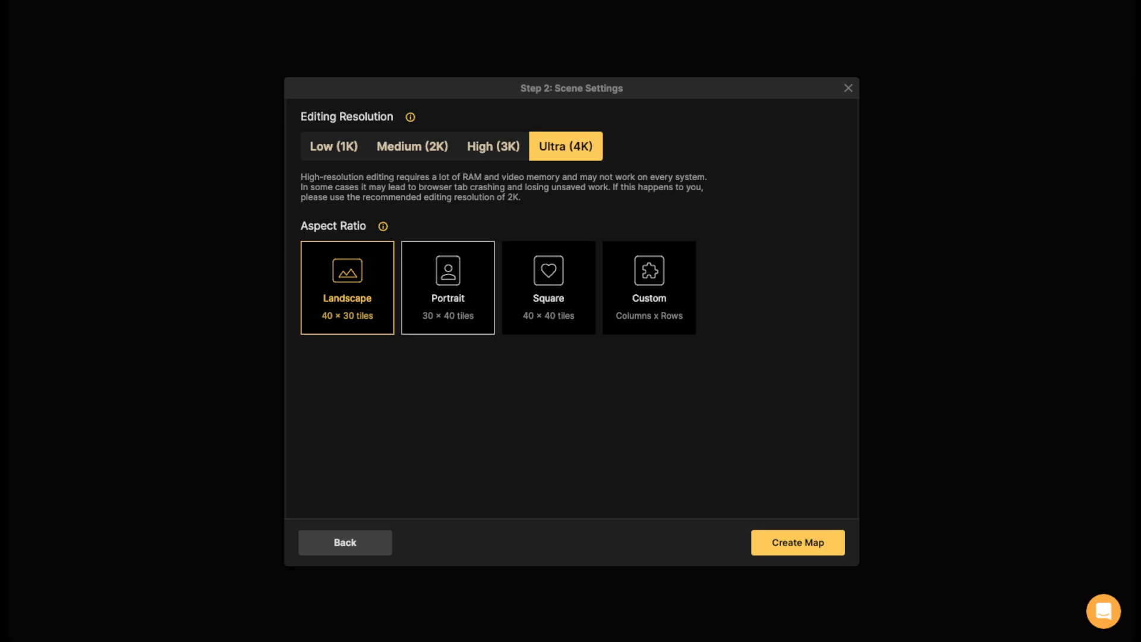
{"action": "left_click", "coordinate": [649, 288]}
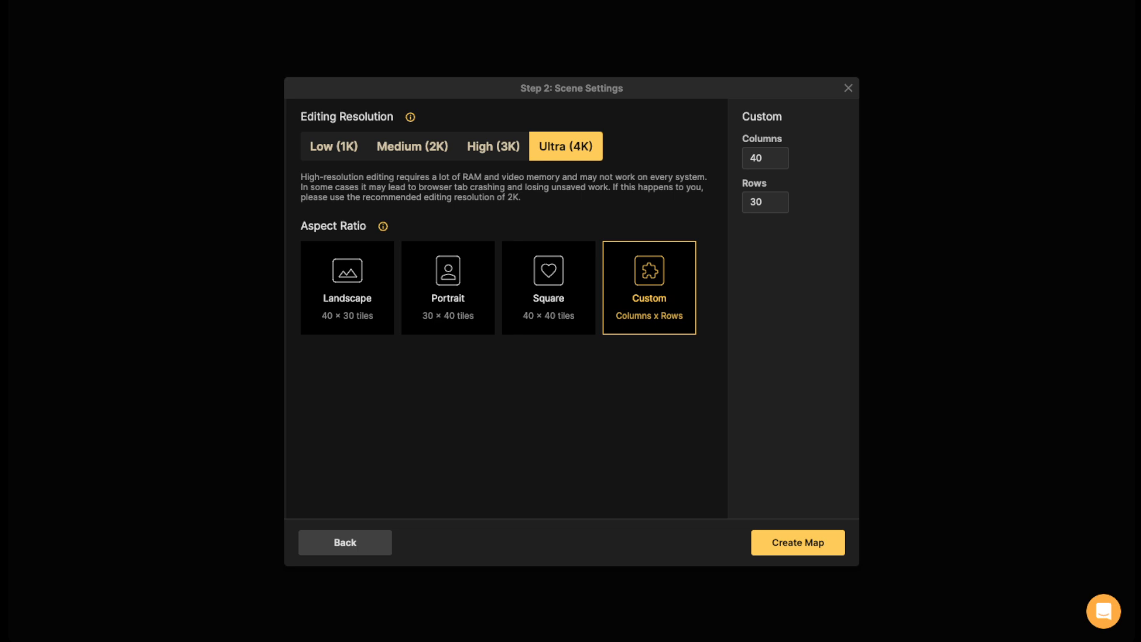
{"action": "left_click", "coordinate": [347, 288]}
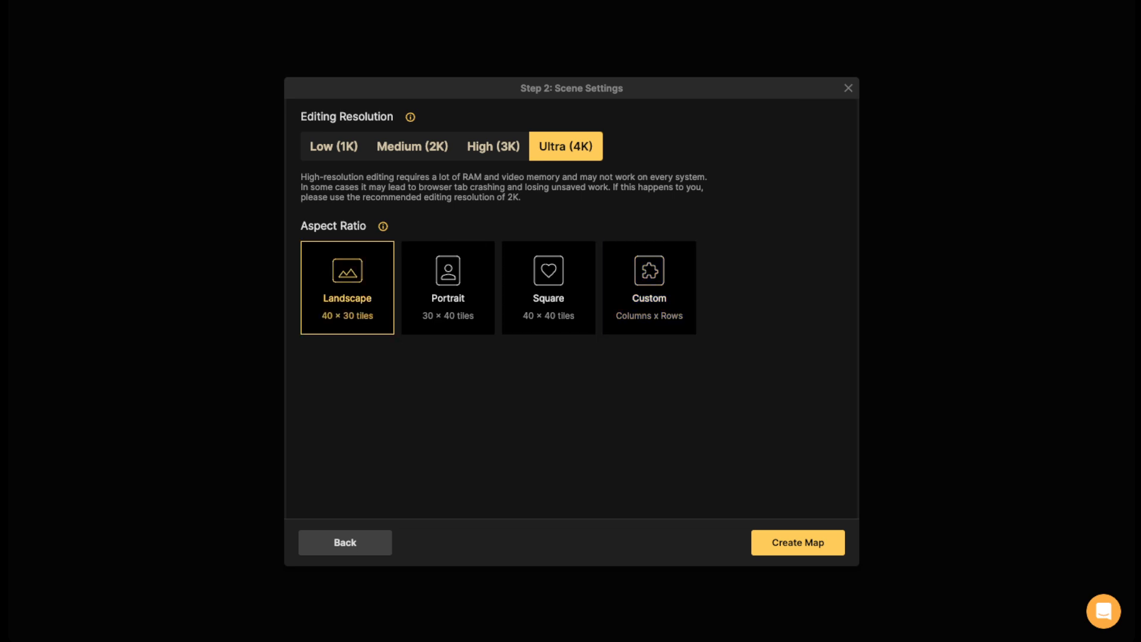
{"action": "left_click", "coordinate": [649, 289]}
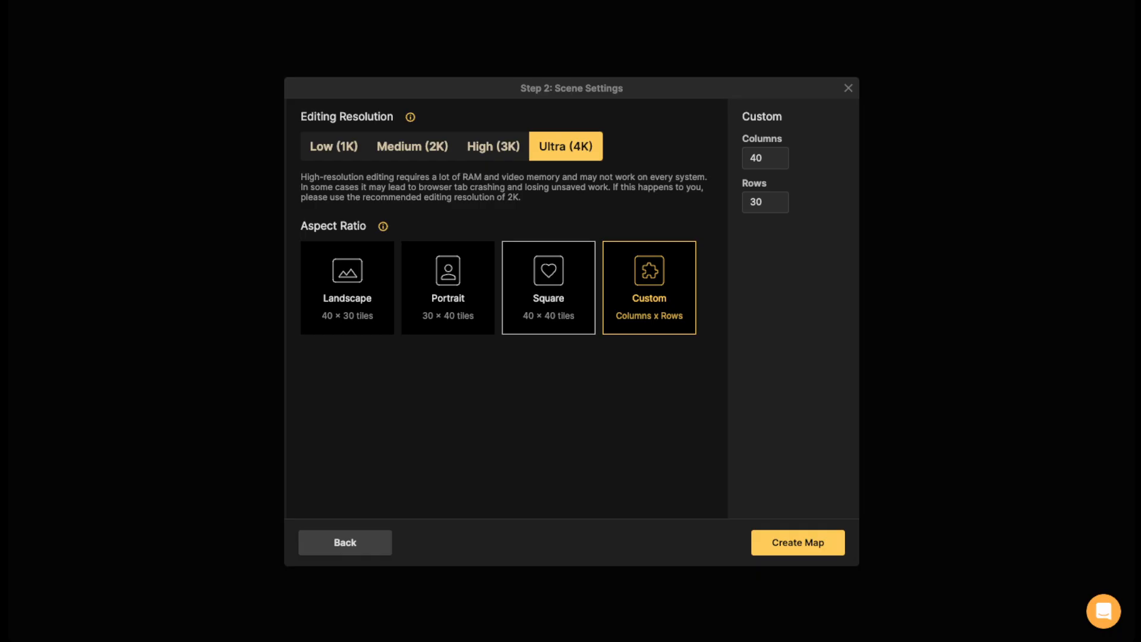
{"action": "left_click", "coordinate": [548, 288]}
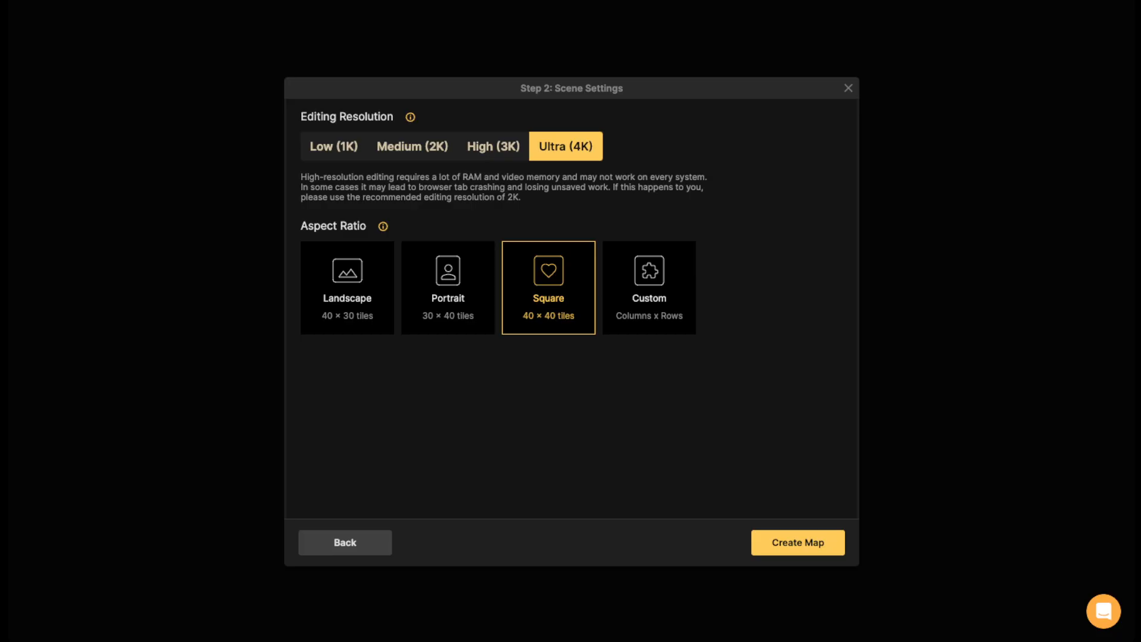
{"action": "left_click", "coordinate": [798, 543]}
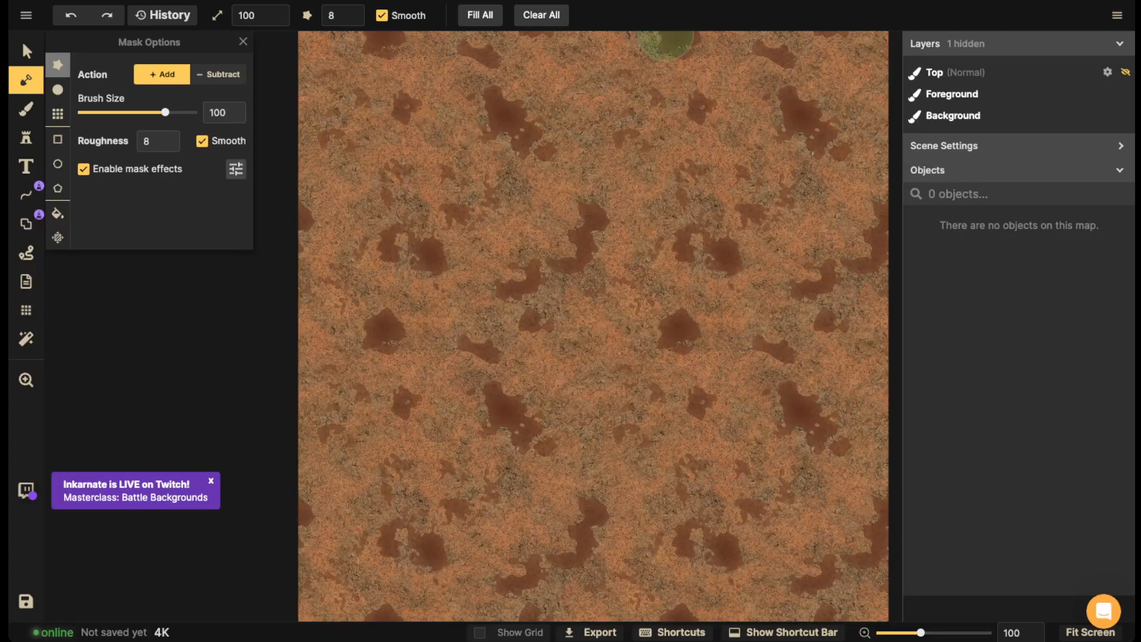
- Show the square-celled grid over the whole new map
{"action": "scroll", "coordinate": [478, 160], "scroll_direction": "down", "scroll_amount": 3}
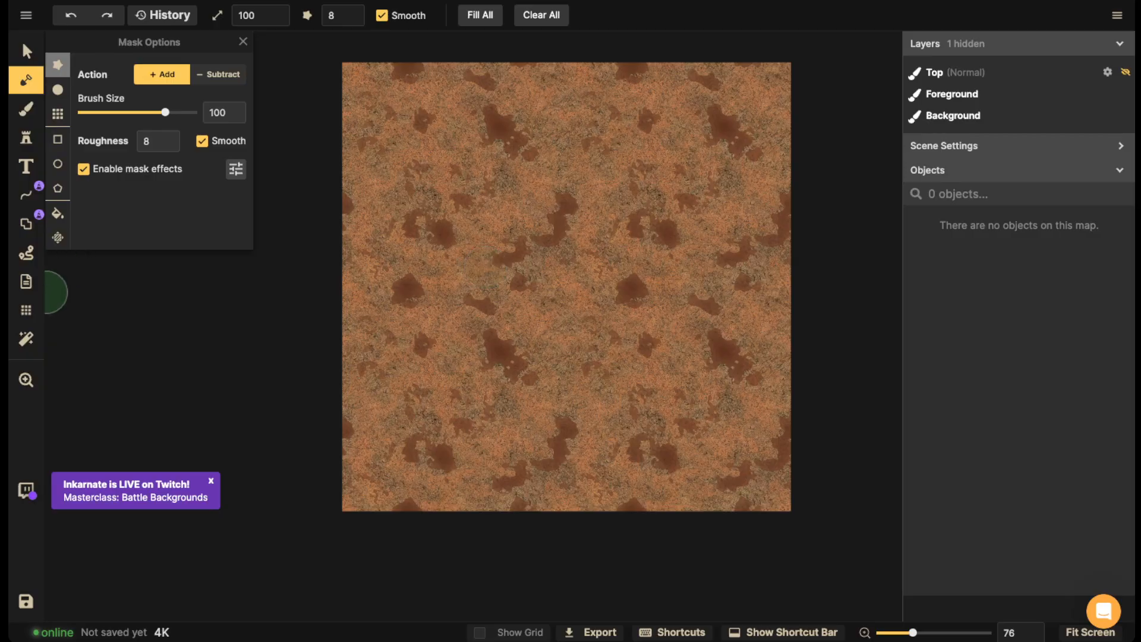
{"action": "left_click", "coordinate": [26, 310]}
{"action": "left_click", "coordinate": [89, 71]}
{"action": "scroll", "coordinate": [490, 108], "scroll_direction": "up", "scroll_amount": 4}
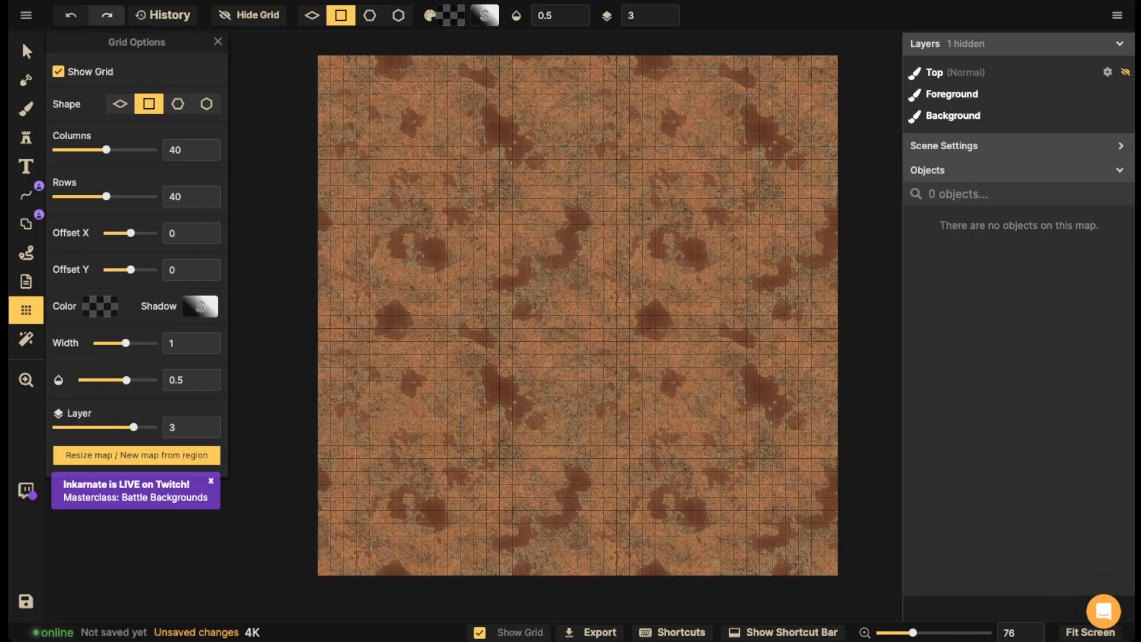
{"action": "left_click_drag", "start_coordinate": [418, 104], "coordinate": [418, 204]}
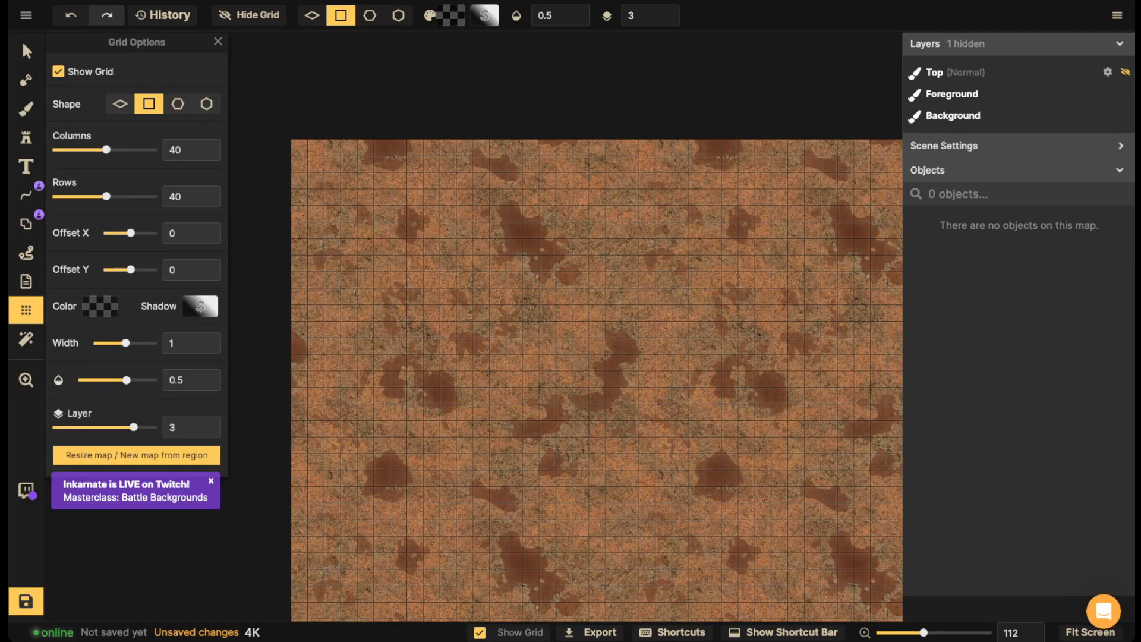
{"action": "scroll", "coordinate": [350, 238], "scroll_direction": "down", "scroll_amount": 1}
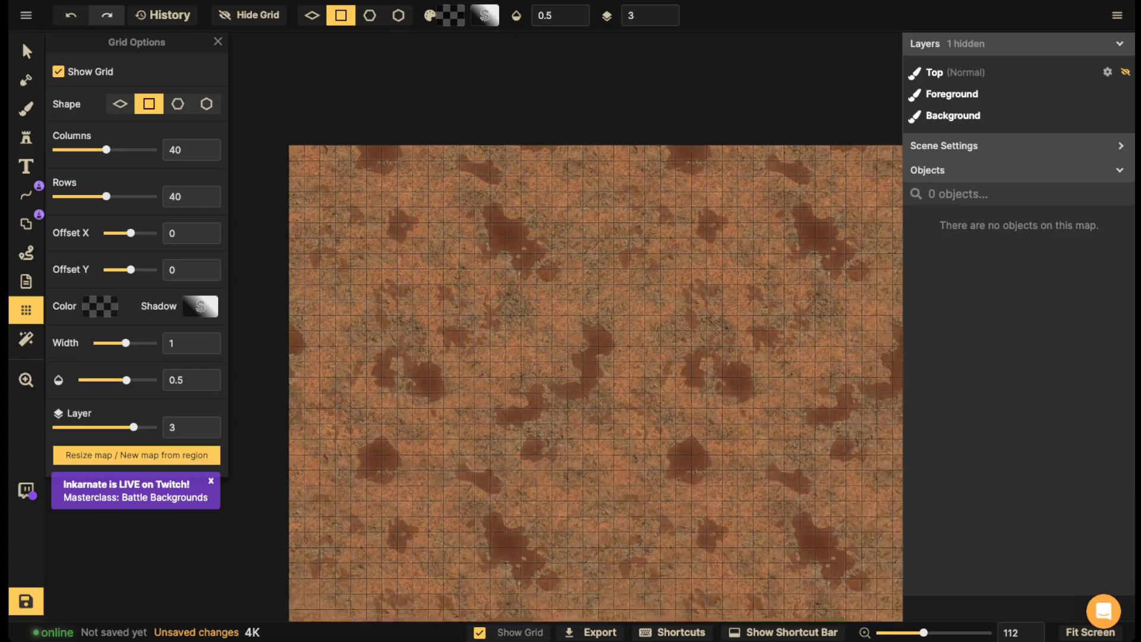
{"action": "scroll", "coordinate": [507, 343], "scroll_direction": "down", "scroll_amount": 1}
{"action": "left_click_drag", "start_coordinate": [507, 343], "coordinate": [441, 253]}
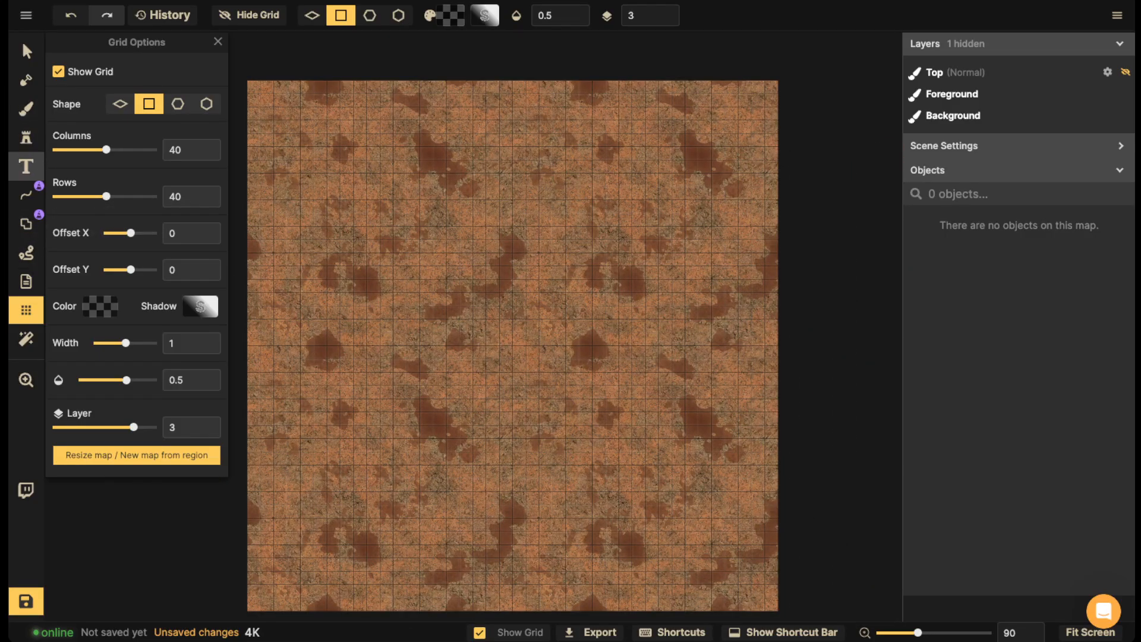
- Set up the rectangle shape tool with its fill enabled and set to Clip Mask
{"action": "left_click", "coordinate": [25, 223]}
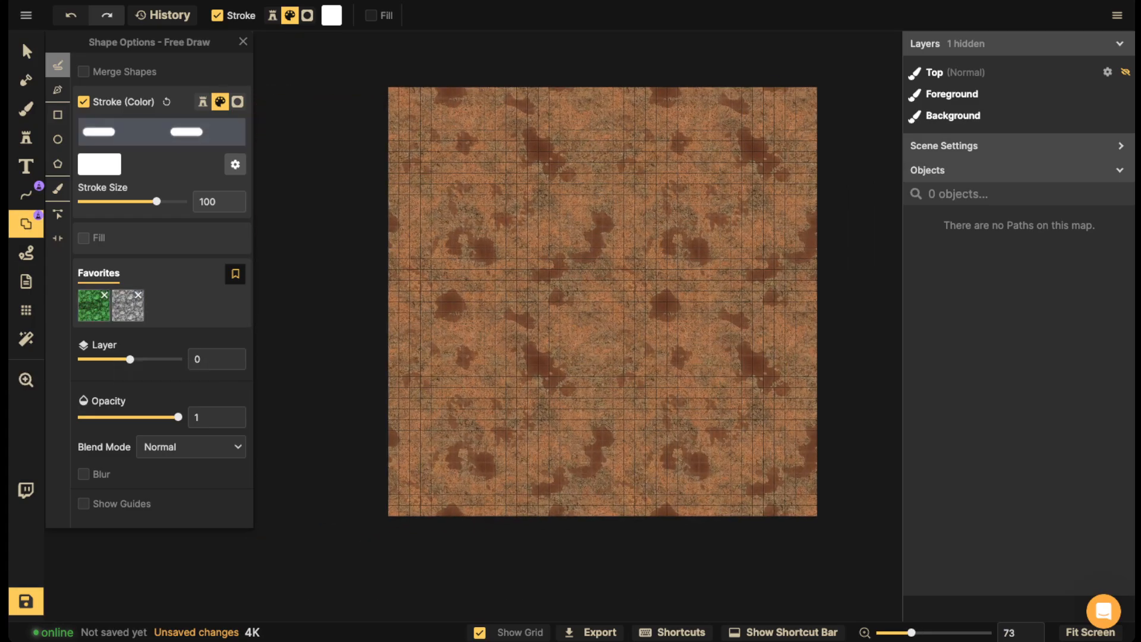
{"action": "left_click", "coordinate": [83, 238]}
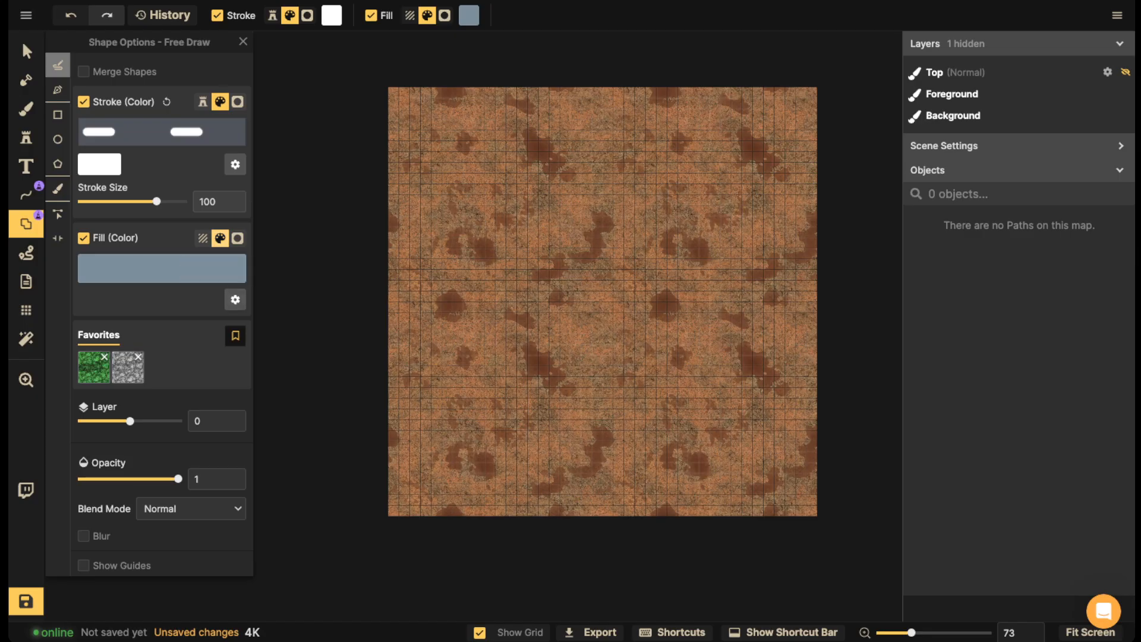
{"action": "left_click", "coordinate": [237, 238]}
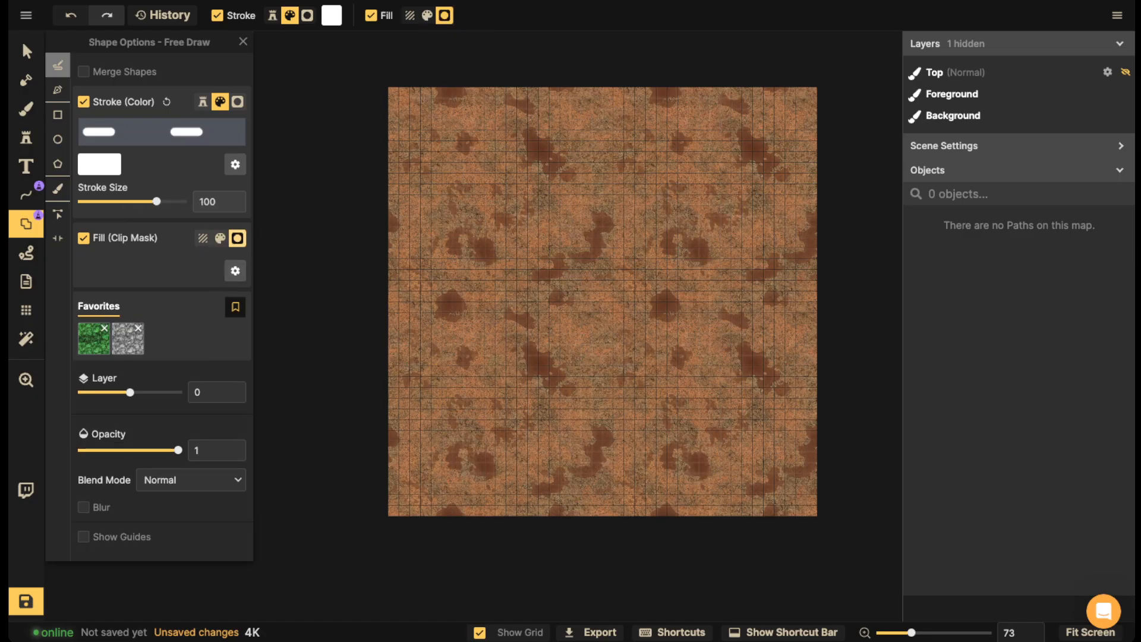
{"action": "left_click", "coordinate": [57, 114]}
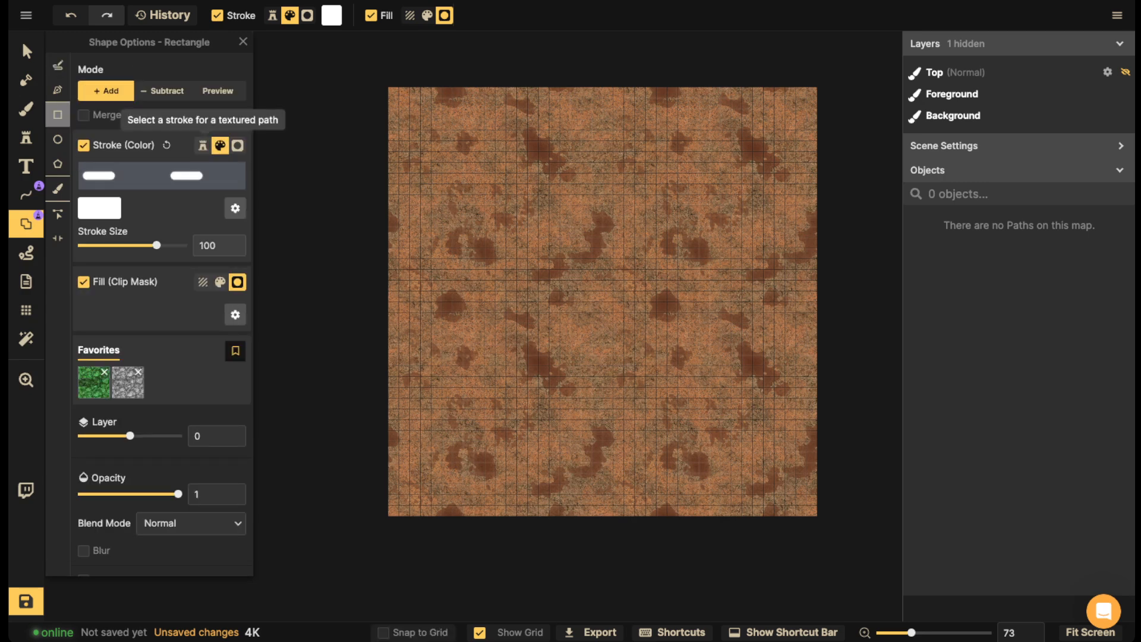
- Set the rectangle's stroke color to black 000000, its style to a solid line, and turn off the stroke shadow
{"action": "left_click", "coordinate": [99, 208]}
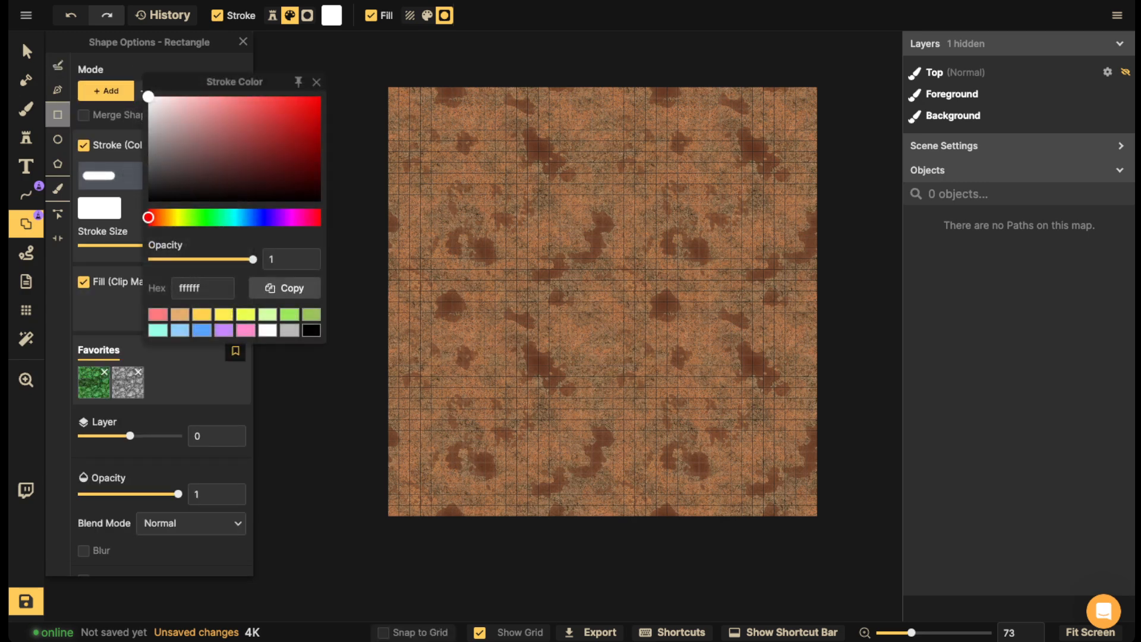
{"action": "left_click", "coordinate": [312, 331]}
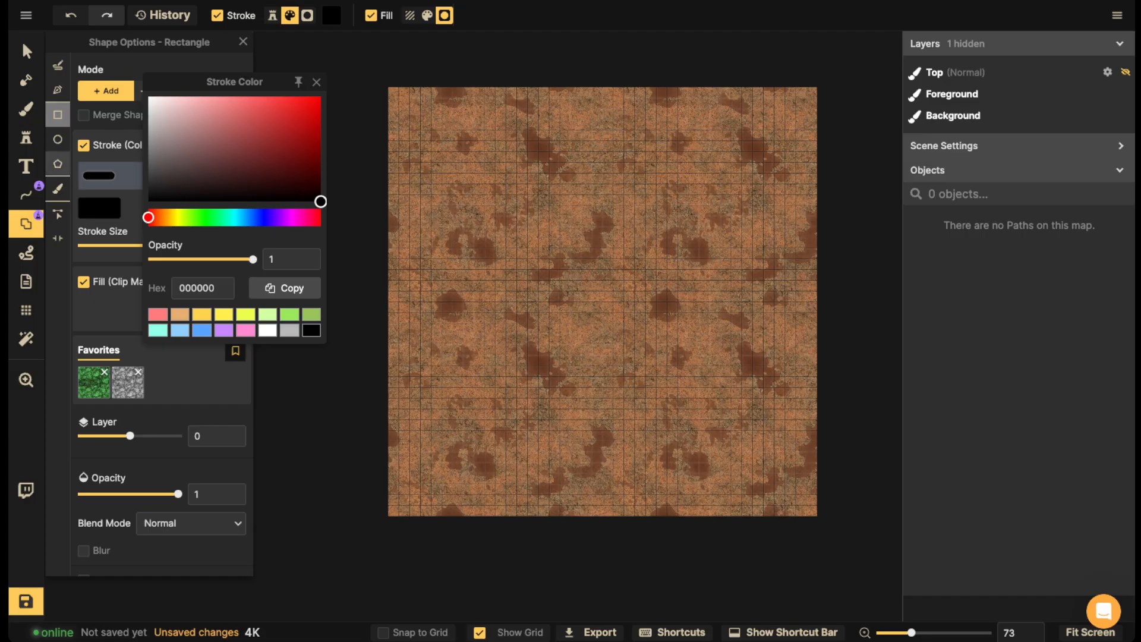
{"action": "left_click", "coordinate": [316, 82]}
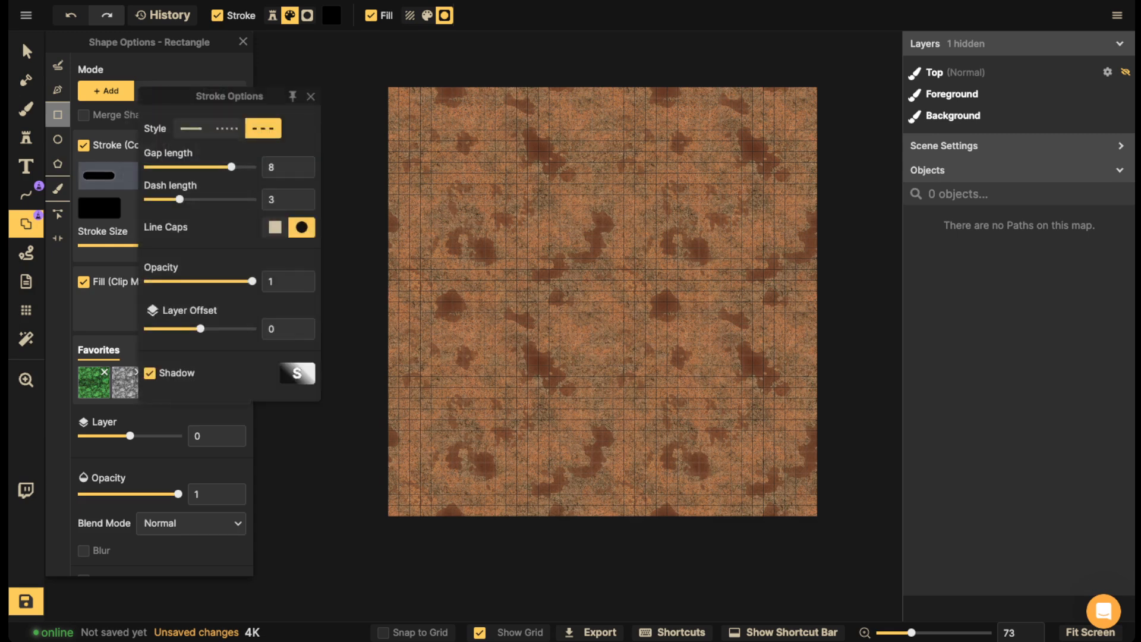
{"action": "left_click", "coordinate": [191, 129]}
{"action": "left_click", "coordinate": [149, 337]}
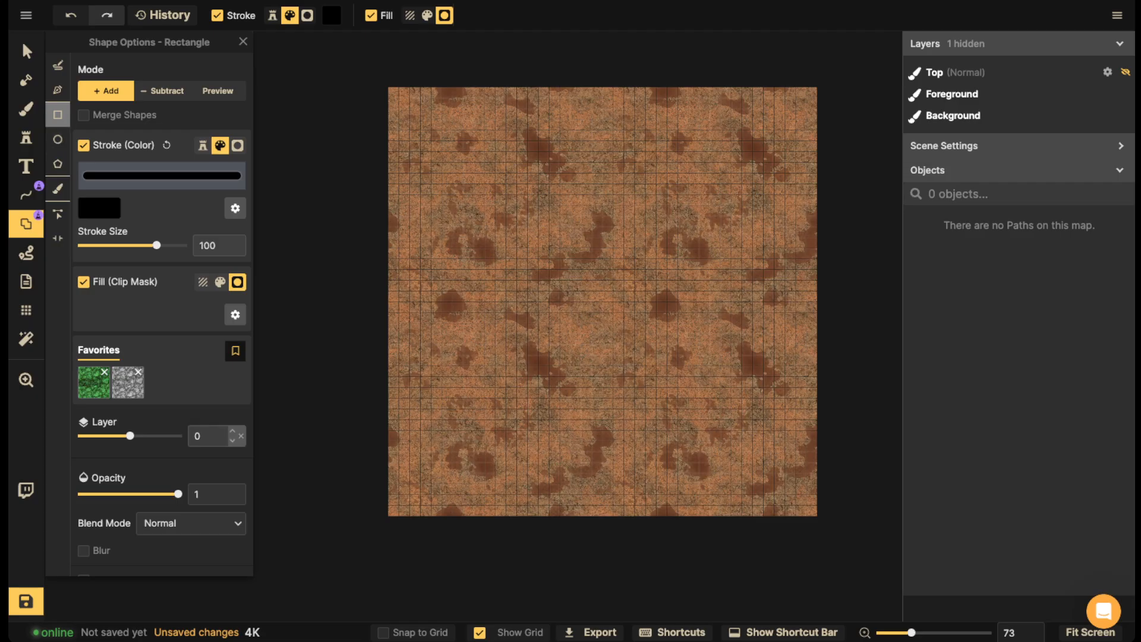
- Enable snapping to the grid and draw a small clip-mask rectangle about 2.5 tiles square at the map's left edge
{"action": "left_click", "coordinate": [385, 633]}
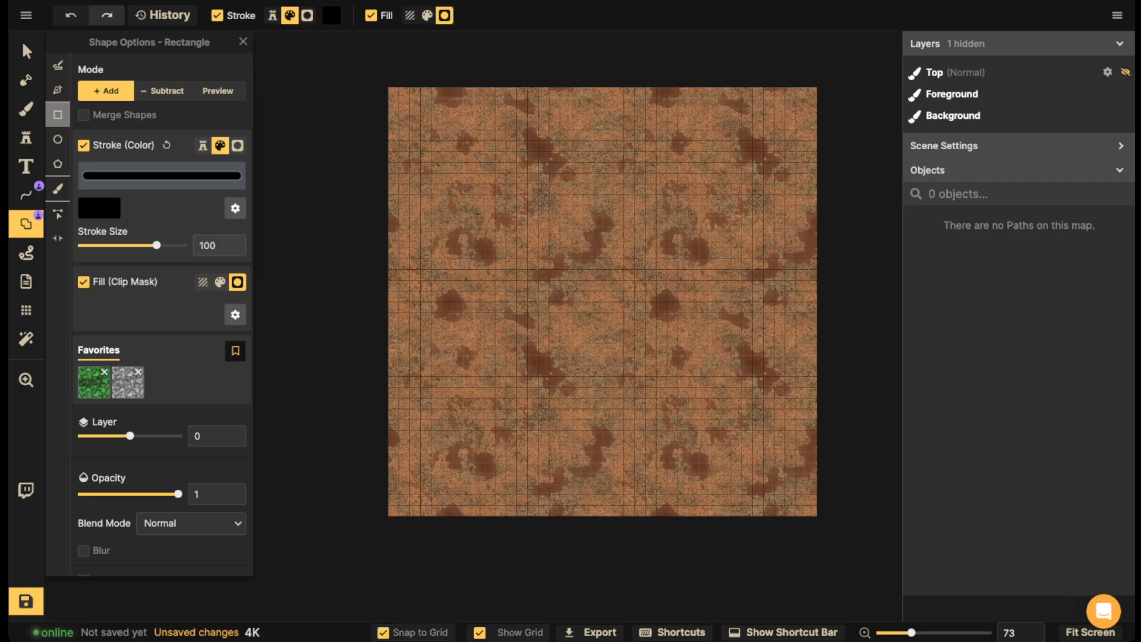
{"action": "scroll", "coordinate": [401, 99], "scroll_direction": "up", "scroll_amount": 8}
{"action": "scroll", "coordinate": [378, 78], "scroll_direction": "up", "scroll_amount": 10}
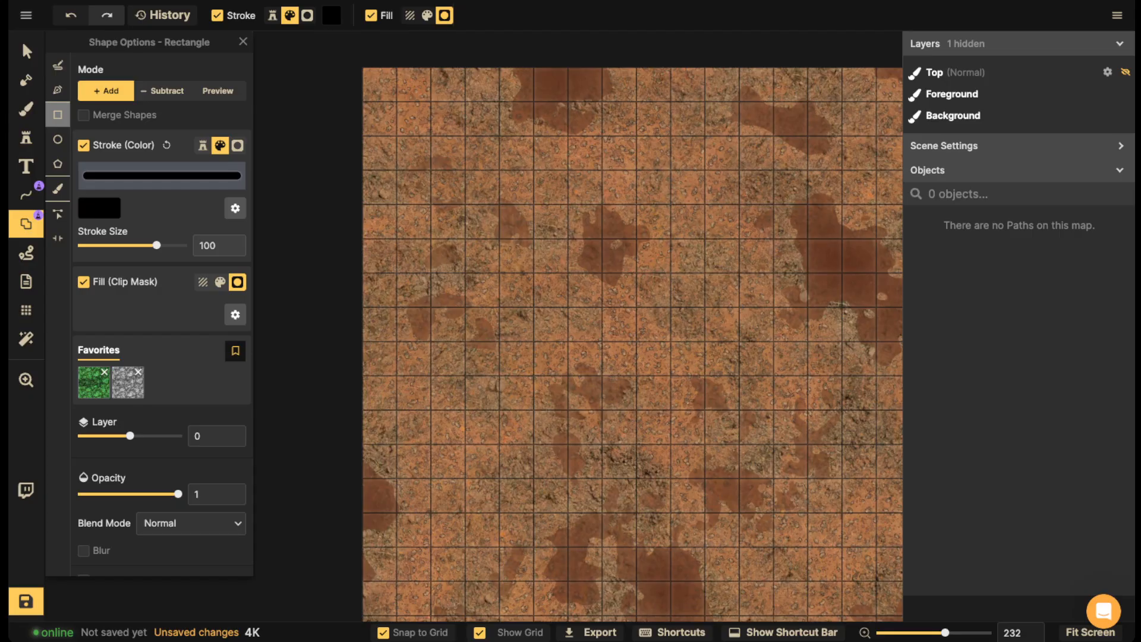
{"action": "left_click_drag", "start_coordinate": [363, 378], "coordinate": [448, 463]}
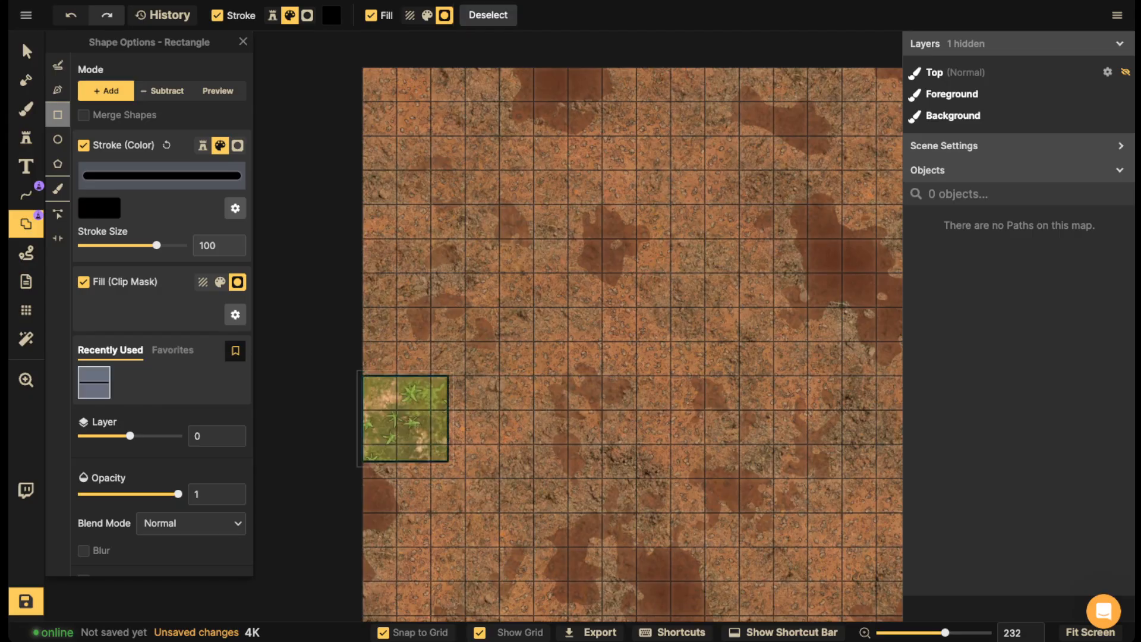
- Draw a large clip-mask rectangle from about nine rows below the map's top edge, extending past its left, right and bottom edges
{"action": "scroll", "coordinate": [385, 263], "scroll_direction": "down", "scroll_amount": 5}
{"action": "scroll", "coordinate": [356, 89], "scroll_direction": "down", "scroll_amount": 8}
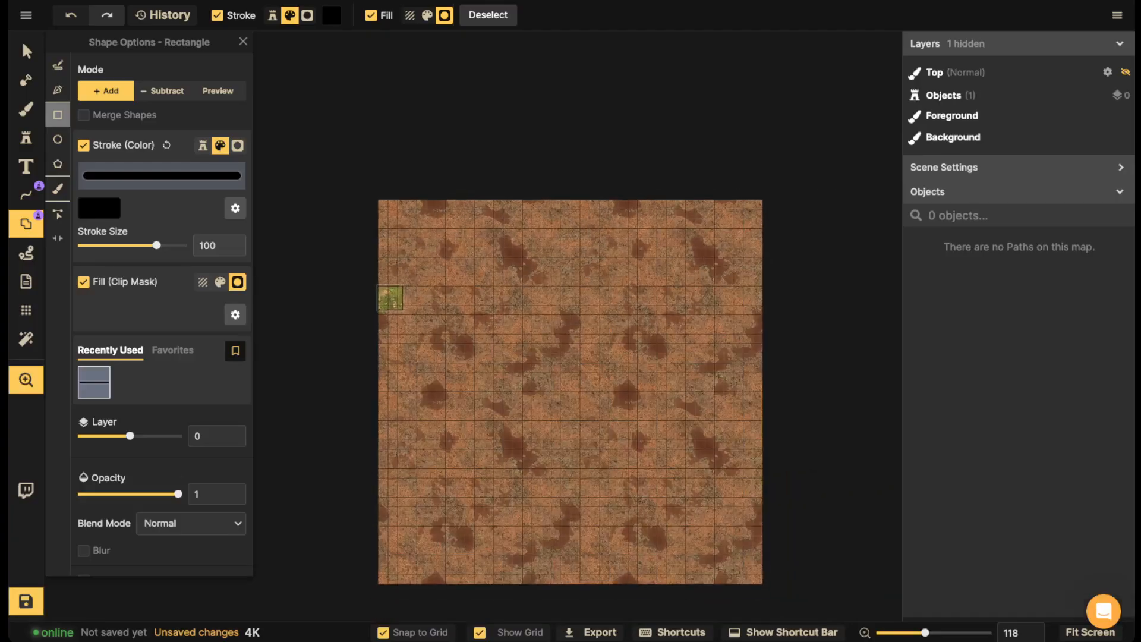
{"action": "left_click_drag", "start_coordinate": [353, 216], "coordinate": [771, 542]}
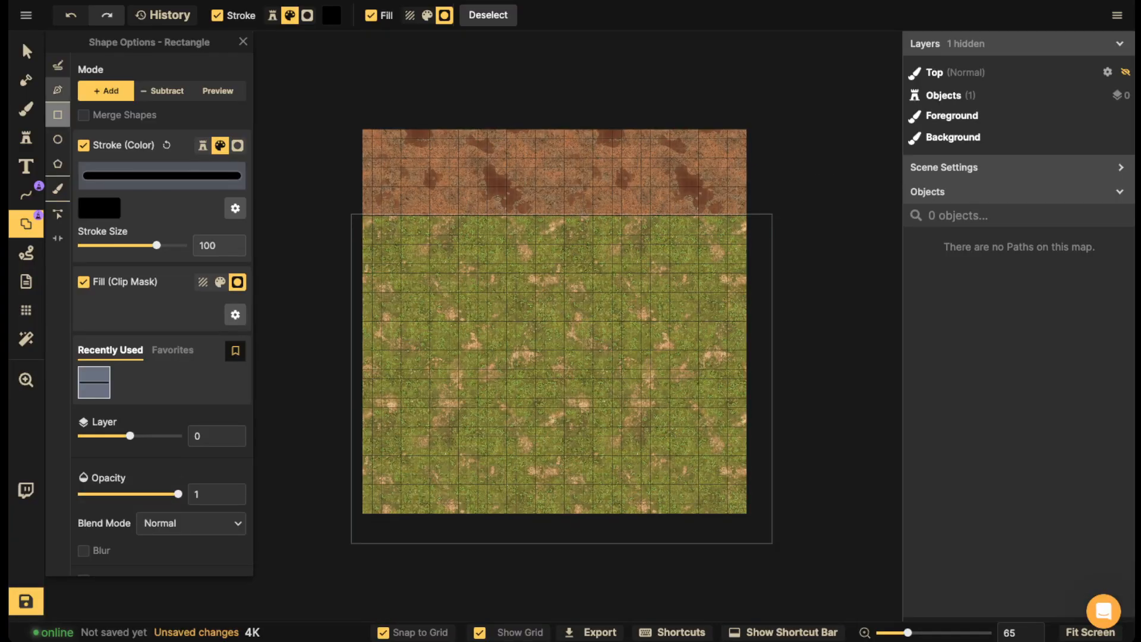
- Move the large clip-mask rectangle to layer 5 and lock it
{"action": "left_click", "coordinate": [26, 51]}
{"action": "left_click", "coordinate": [524, 178]}
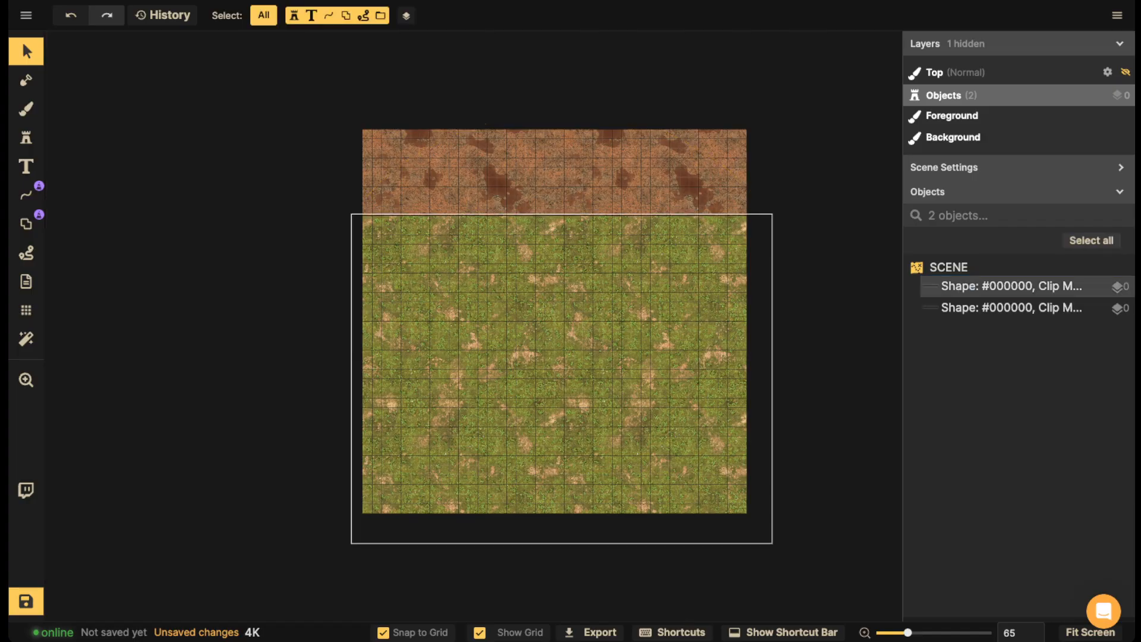
{"action": "scroll", "coordinate": [523, 220], "scroll_direction": "up", "scroll_amount": 5}
{"action": "scroll", "coordinate": [524, 220], "scroll_direction": "up", "scroll_amount": 2}
{"action": "scroll", "coordinate": [524, 221], "scroll_direction": "down", "scroll_amount": 4}
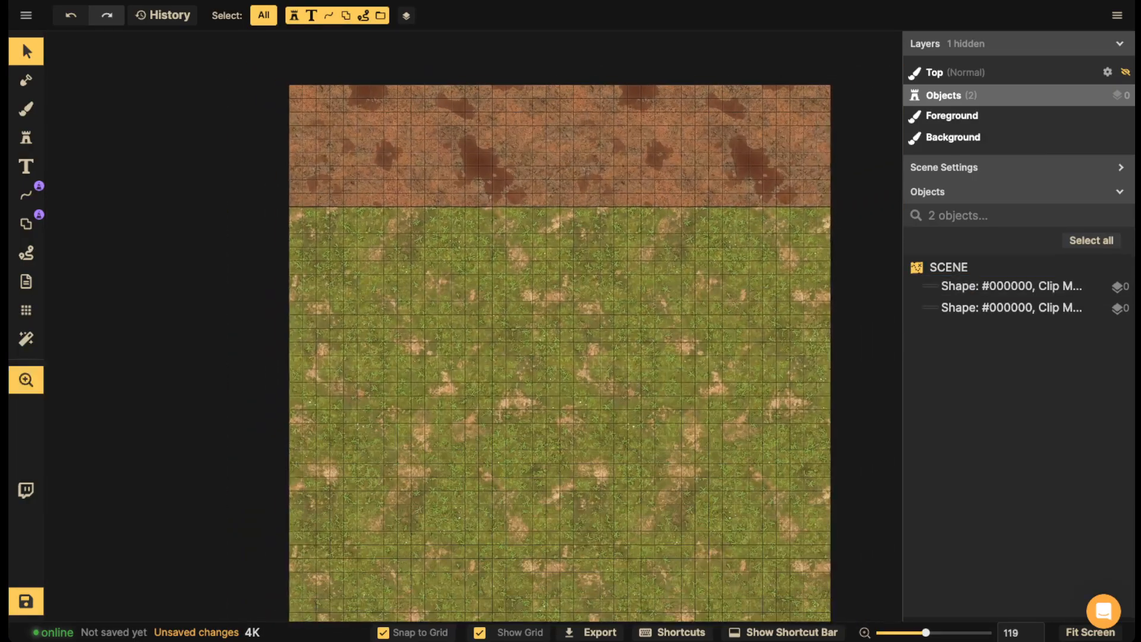
{"action": "left_click_drag", "start_coordinate": [523, 221], "coordinate": [513, 260]}
{"action": "scroll", "coordinate": [474, 244], "scroll_direction": "up", "scroll_amount": 4}
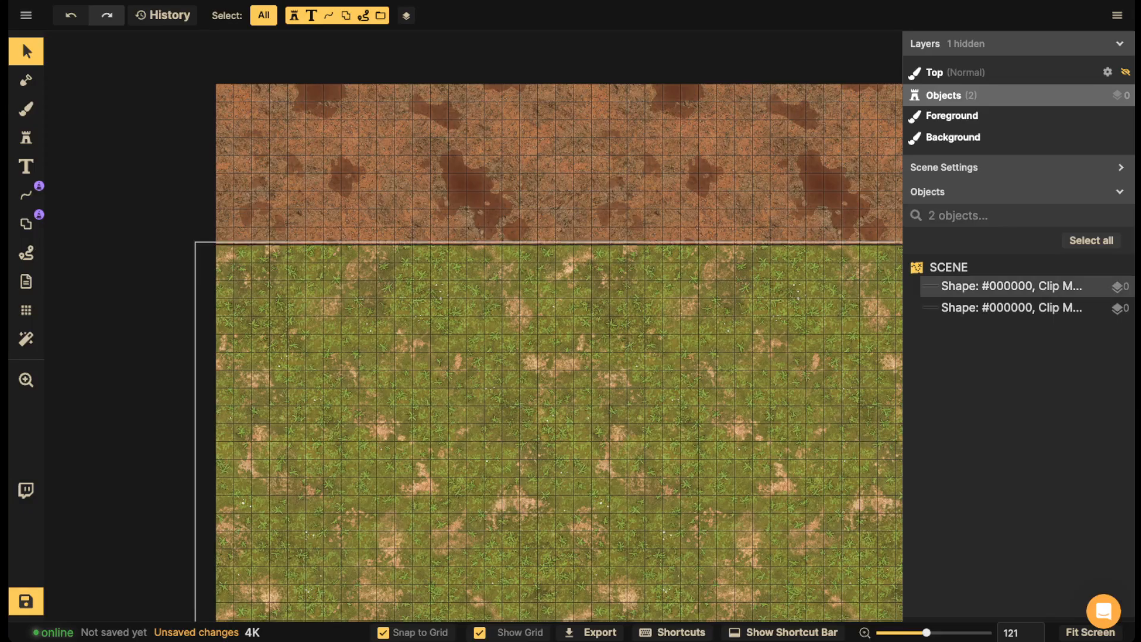
{"action": "left_click", "coordinate": [468, 254]}
{"action": "scroll", "coordinate": [468, 257], "scroll_direction": "down", "scroll_amount": 2}
{"action": "scroll", "coordinate": [468, 254], "scroll_direction": "down", "scroll_amount": 2}
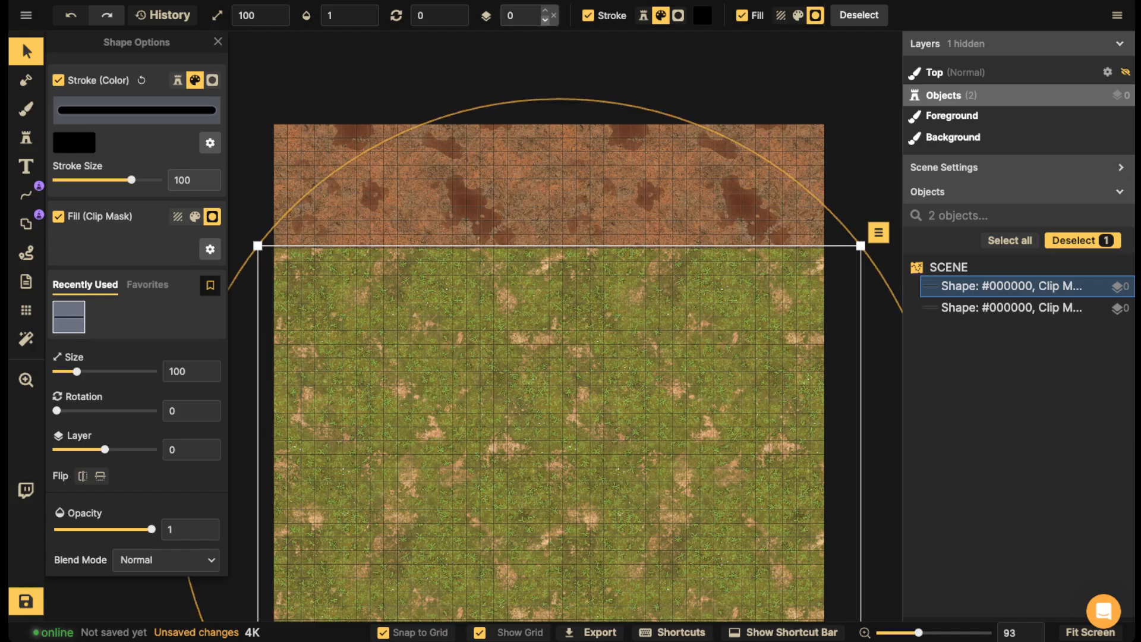
{"action": "left_click", "coordinate": [545, 9]}
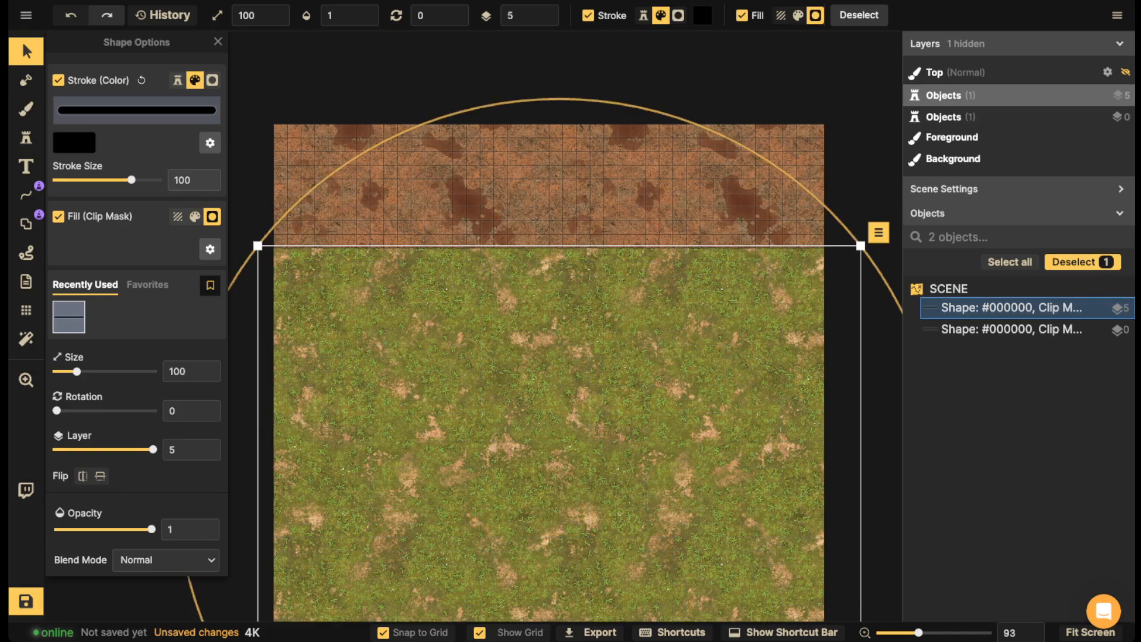
{"action": "left_click", "coordinate": [1093, 307]}
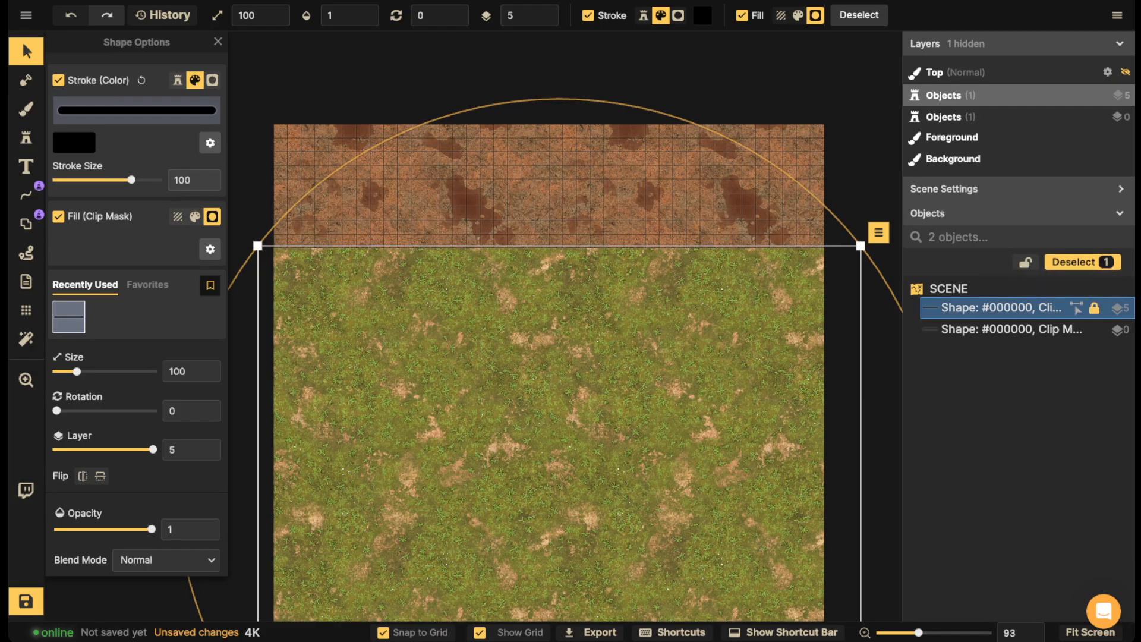
- Delete the small layer 0 clip-mask rectangle and select the remaining locked rectangle on layer 5
{"action": "left_click", "coordinate": [1010, 329]}
{"action": "key", "text": "Delete"}
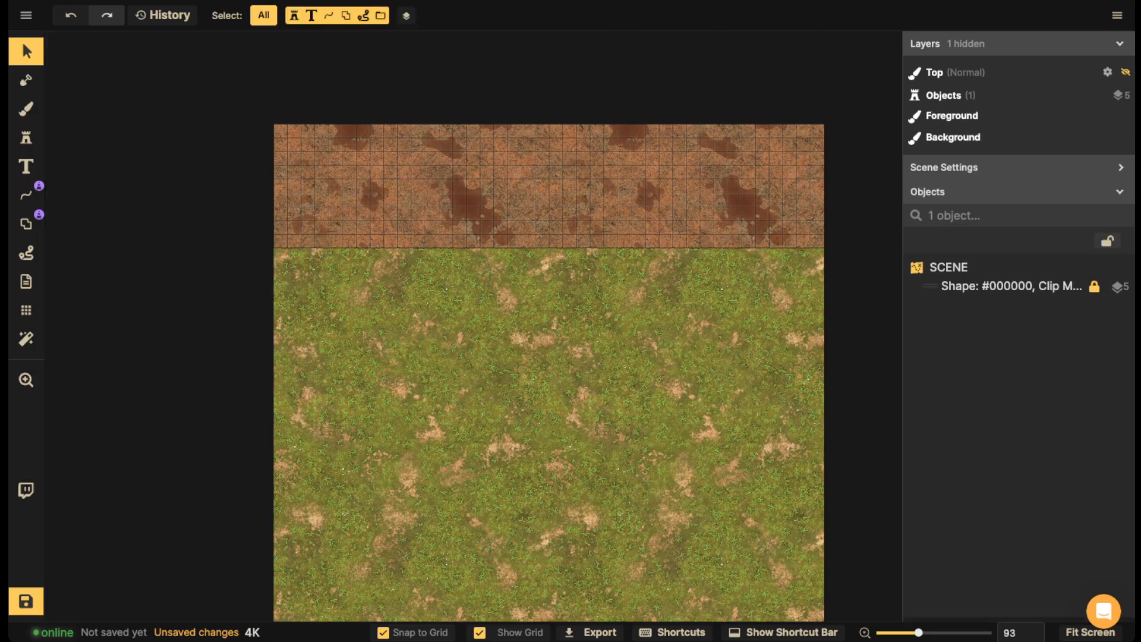
{"action": "left_click", "coordinate": [1010, 286]}
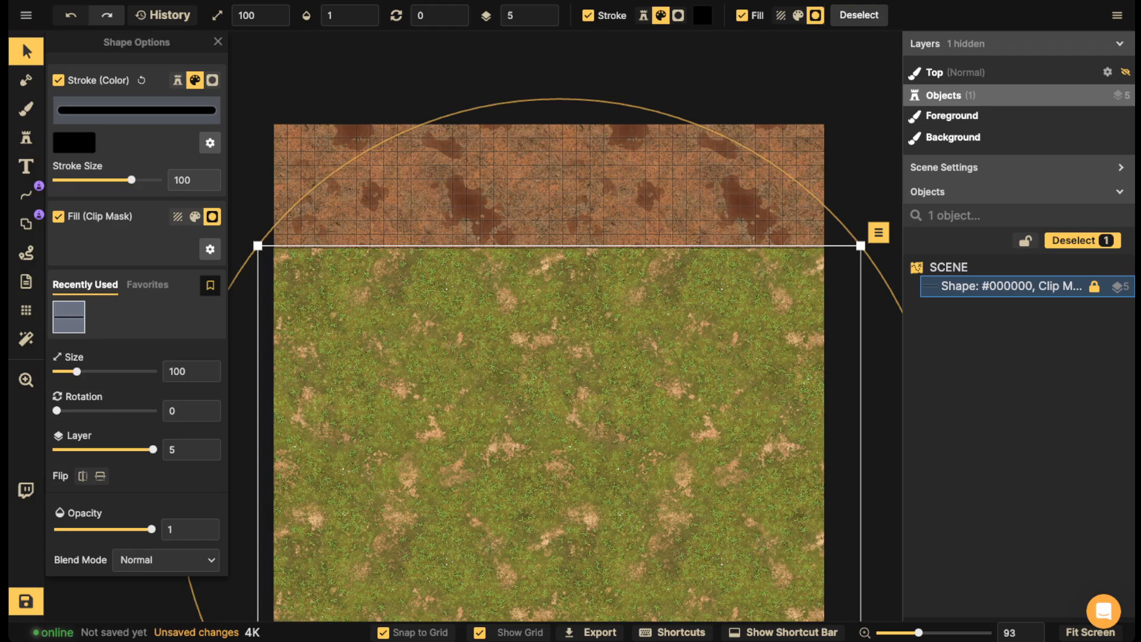
- Choose the Fantasy Regional texture Pavement 2 for the background brush
{"action": "left_click", "coordinate": [26, 108]}
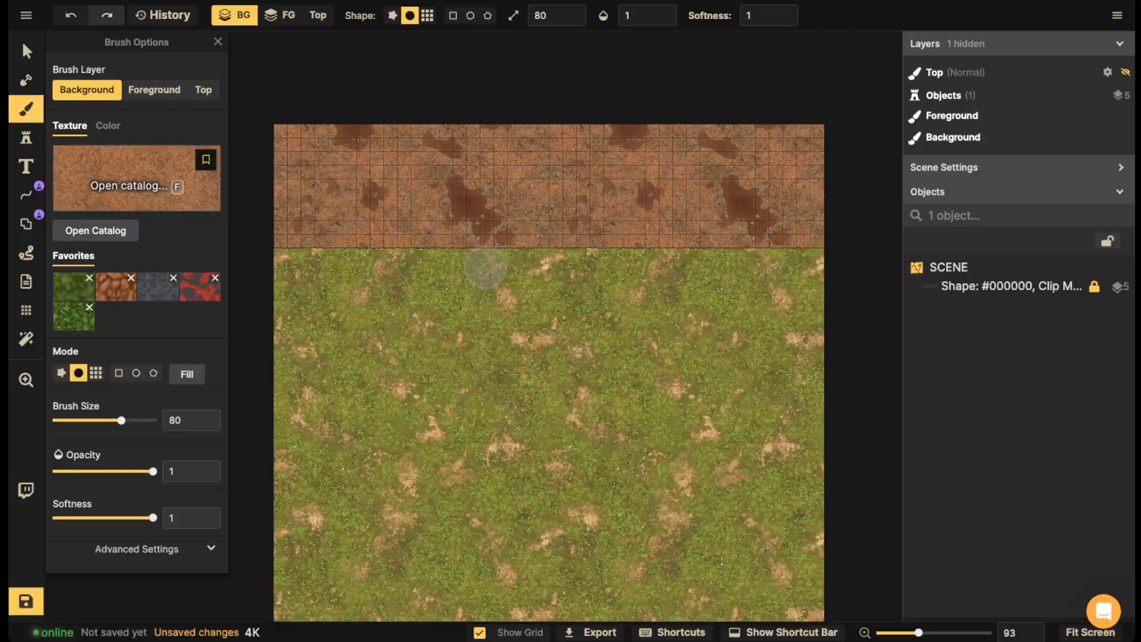
{"action": "key", "text": "f"}
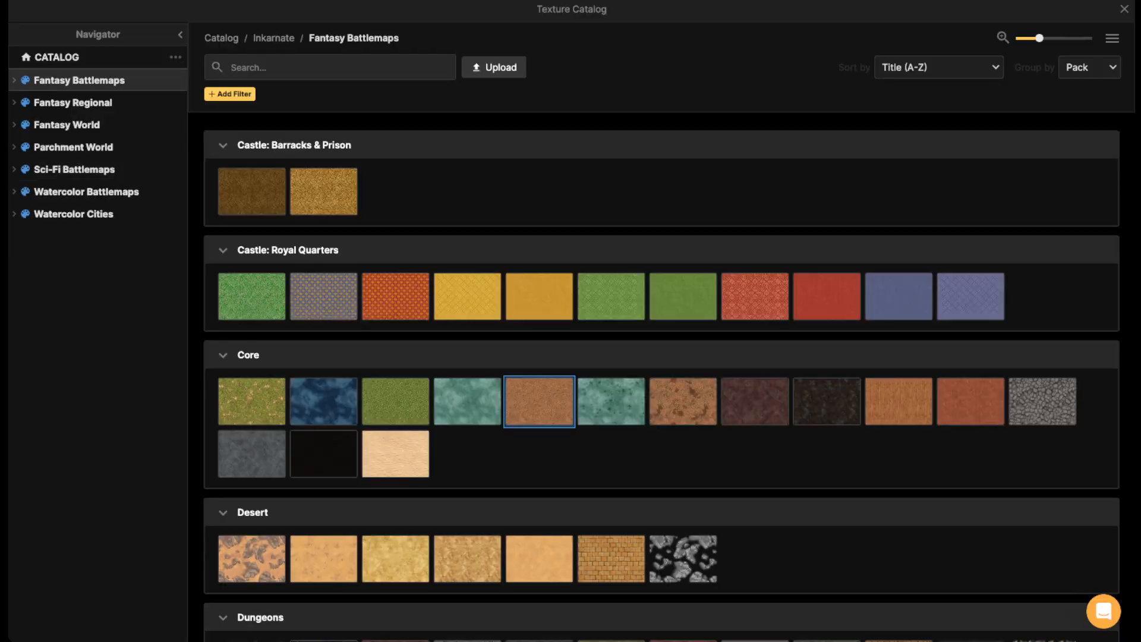
{"action": "scroll", "coordinate": [669, 378], "scroll_direction": "down", "scroll_amount": 1}
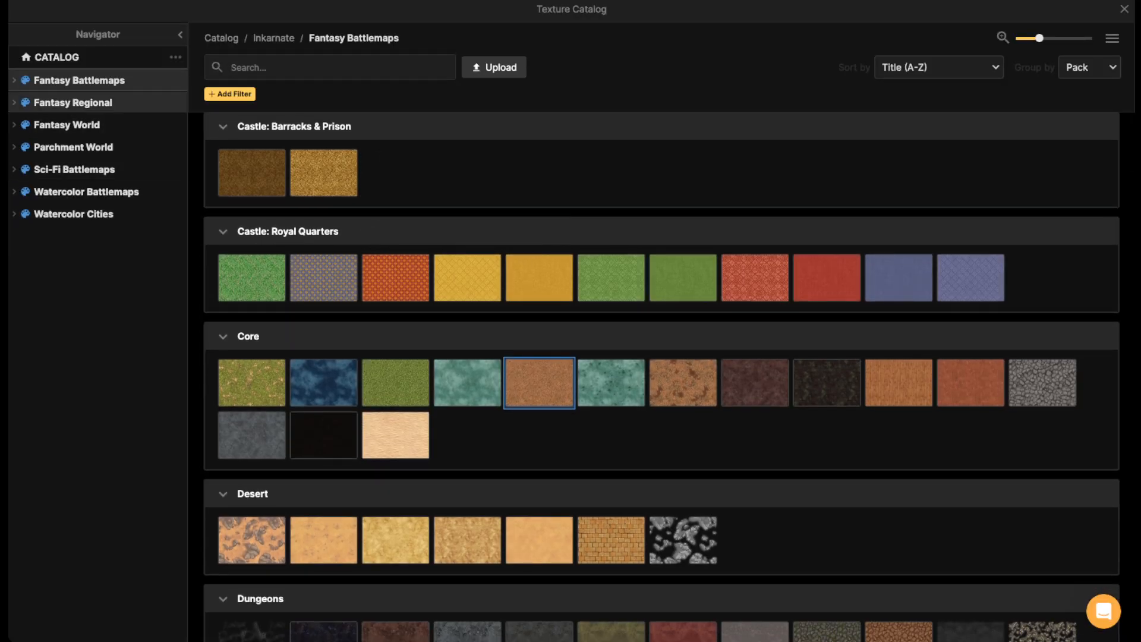
{"action": "left_click", "coordinate": [72, 102]}
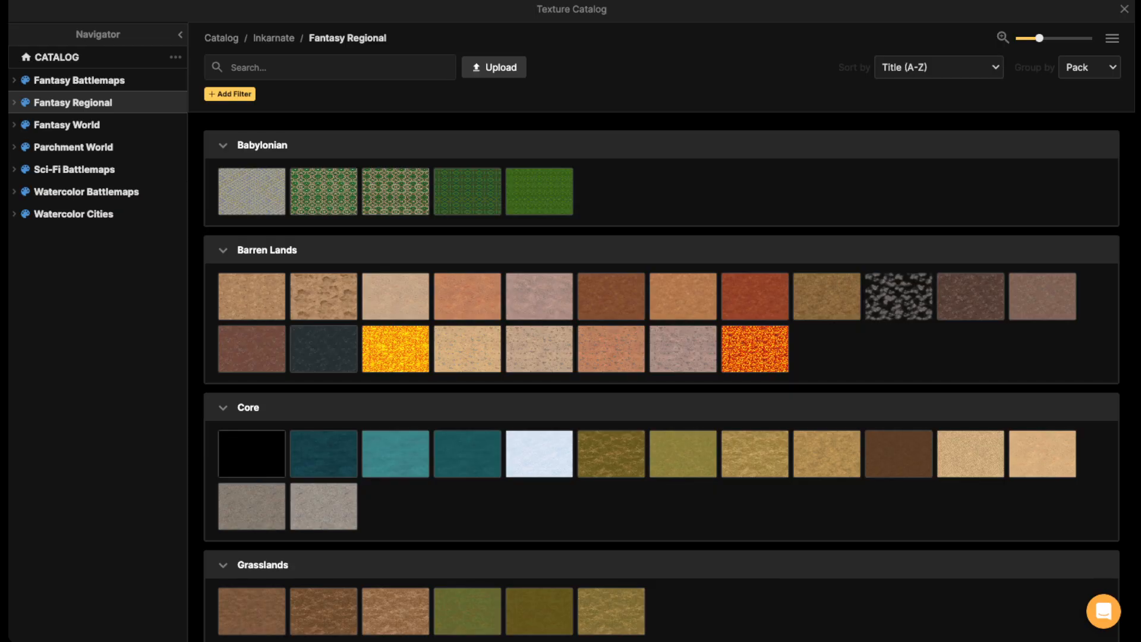
{"action": "scroll", "coordinate": [467, 297], "scroll_direction": "down", "scroll_amount": 5}
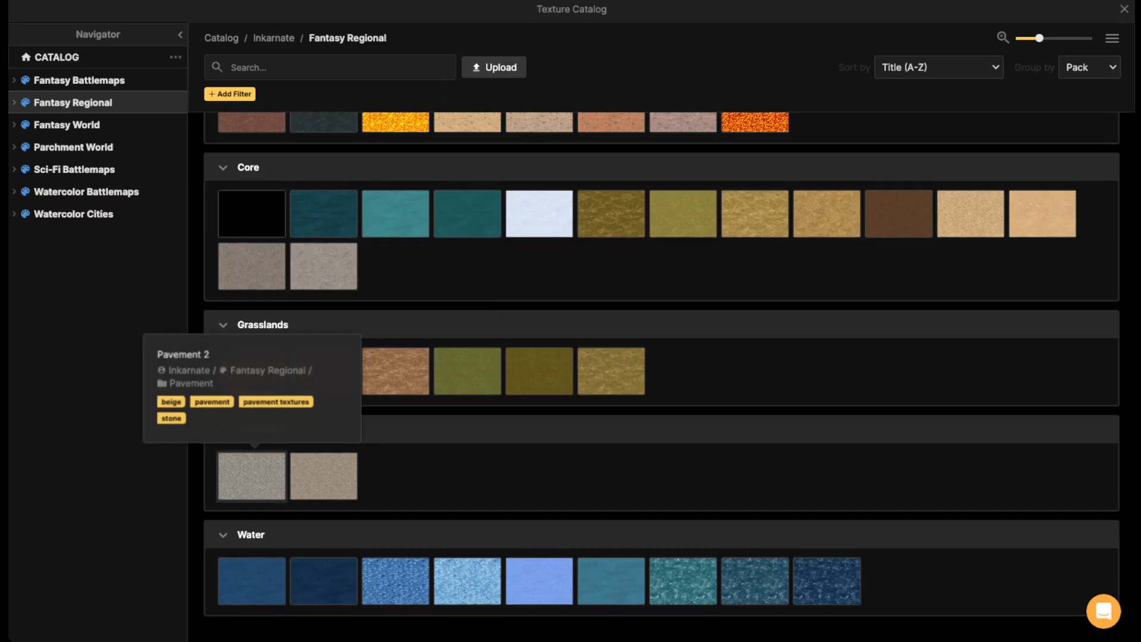
{"action": "left_click", "coordinate": [252, 475]}
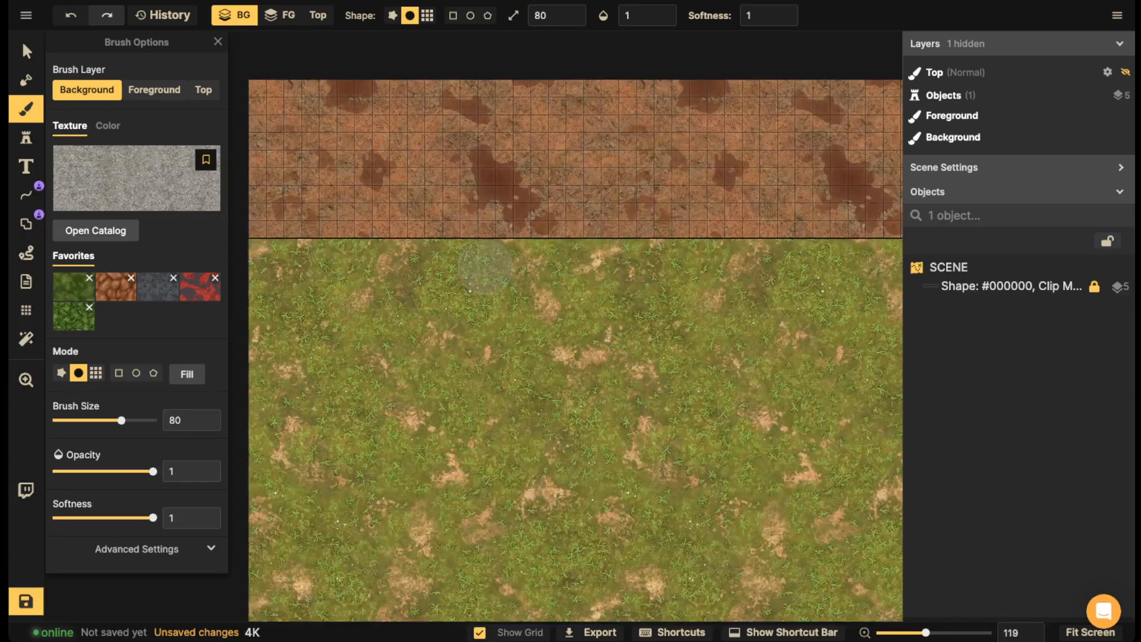
- Increase the pavement brush's texture scale and lower its brightness to 70
{"action": "left_click", "coordinate": [136, 549]}
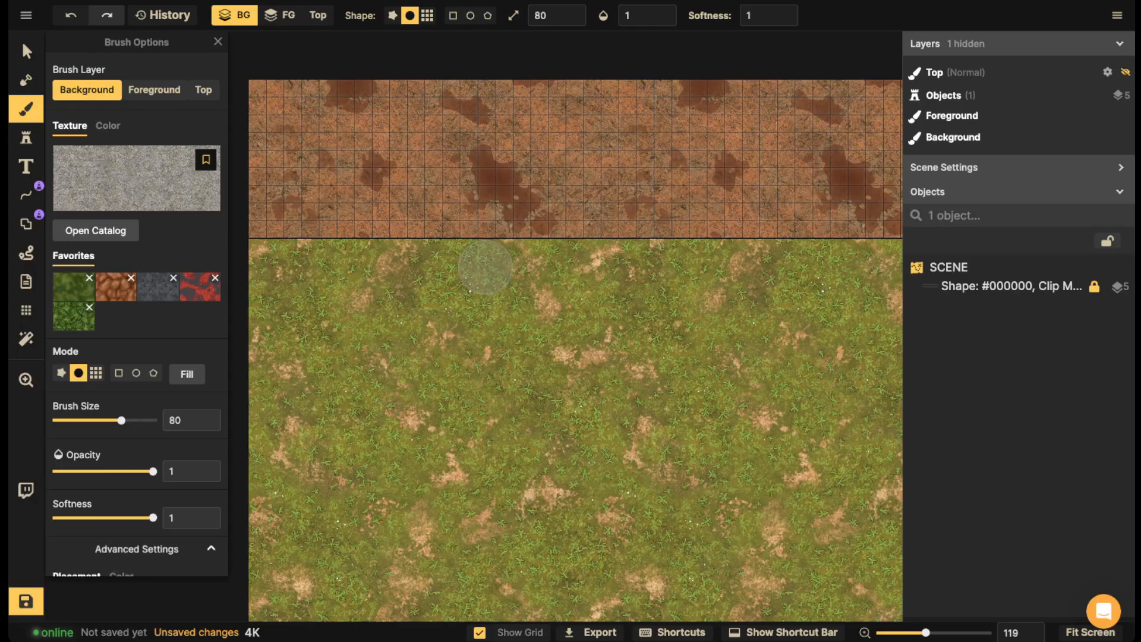
{"action": "scroll", "coordinate": [137, 416], "scroll_direction": "down", "scroll_amount": 3}
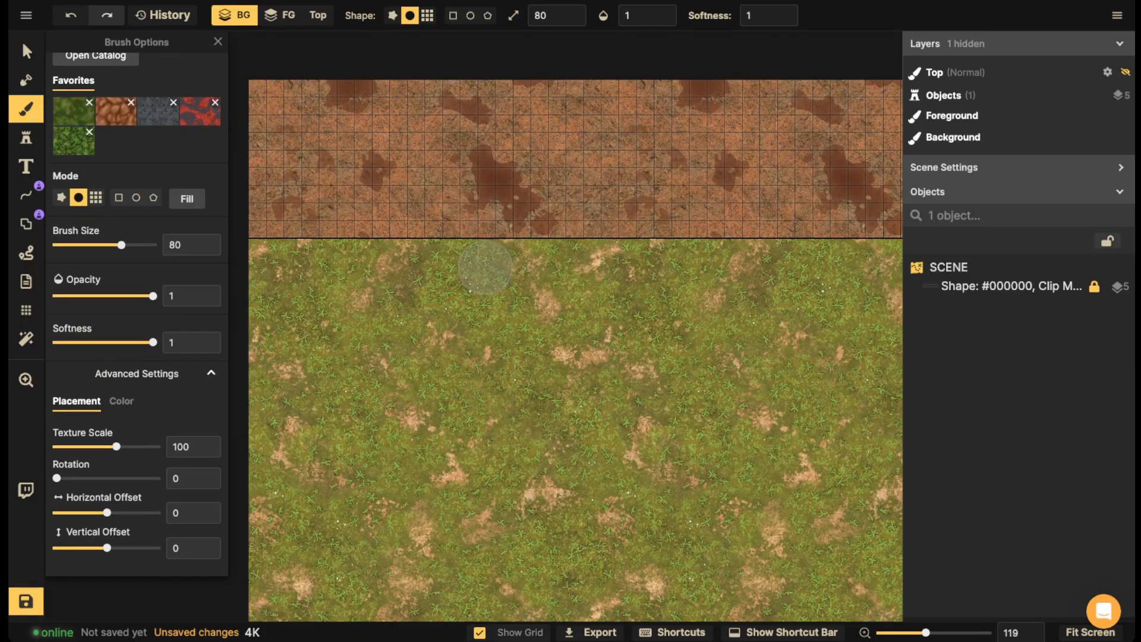
{"action": "left_click_drag", "start_coordinate": [116, 446], "coordinate": [157, 446]}
{"action": "left_click", "coordinate": [122, 401]}
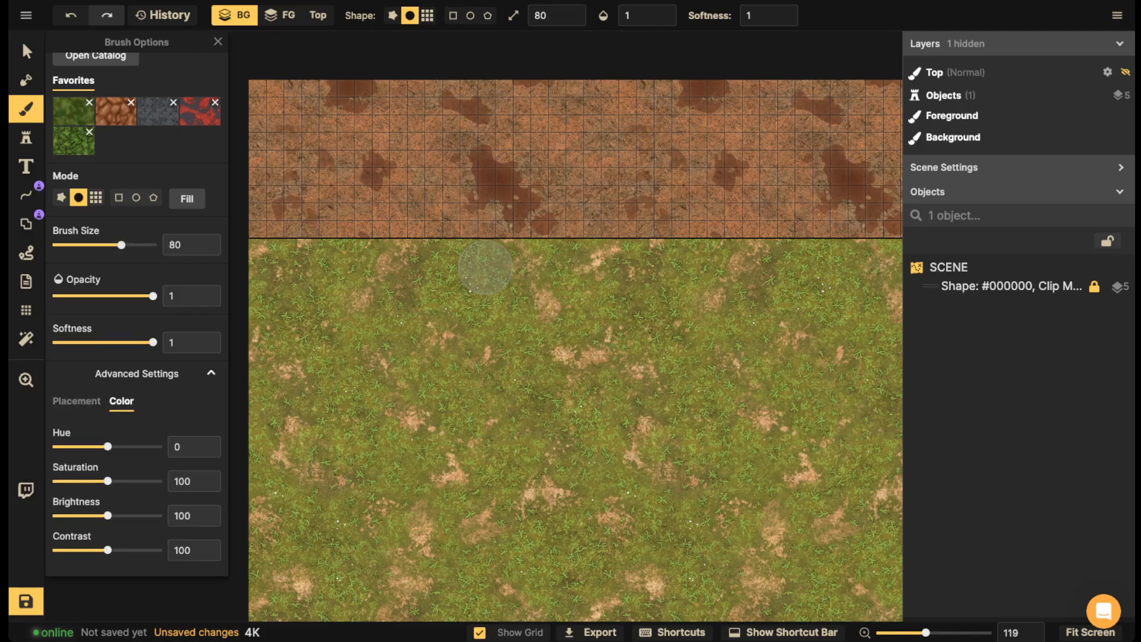
{"action": "left_click_drag", "start_coordinate": [108, 515], "coordinate": [94, 515]}
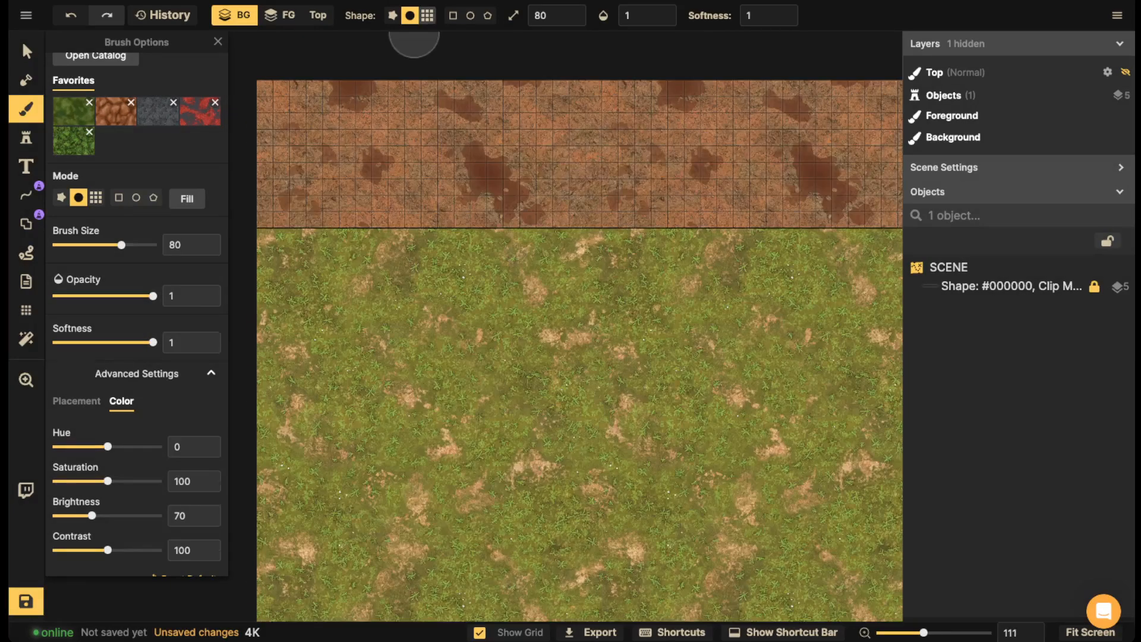
- Paint a grid-shaped pavement strip four tiles high across the map's full width, directly above the large rectangle, undoing the stray dab
{"action": "left_click", "coordinate": [427, 16]}
{"action": "mouse_move", "coordinate": [371, 195]}
{"action": "left_mouse_down"}
{"action": "mouse_move", "coordinate": [265, 195]}
{"action": "mouse_move", "coordinate": [782, 195]}
{"action": "left_mouse_up"}
{"action": "key", "text": "space"}
{"action": "mouse_move", "coordinate": [700, 195]}
{"action": "left_mouse_down"}
{"action": "mouse_move", "coordinate": [537, 196]}
{"action": "mouse_move", "coordinate": [795, 198]}
{"action": "left_mouse_up"}
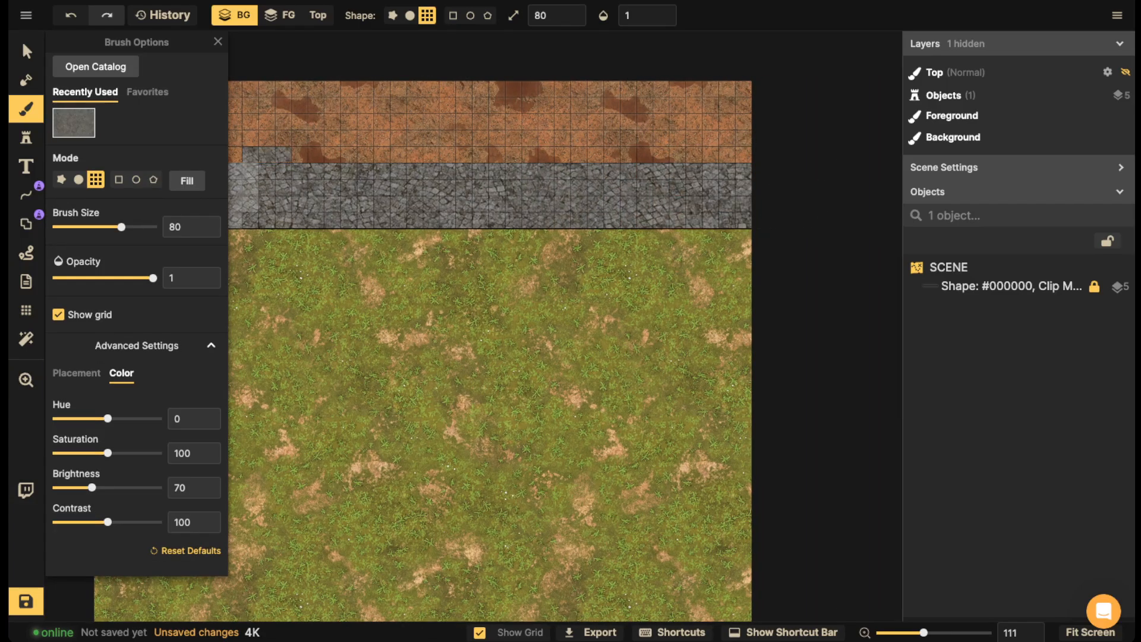
{"action": "left_click", "coordinate": [260, 178]}
{"action": "key", "text": "ctrl+z"}
{"action": "key", "text": "space"}
{"action": "left_click_drag", "start_coordinate": [389, 196], "coordinate": [918, 195]}
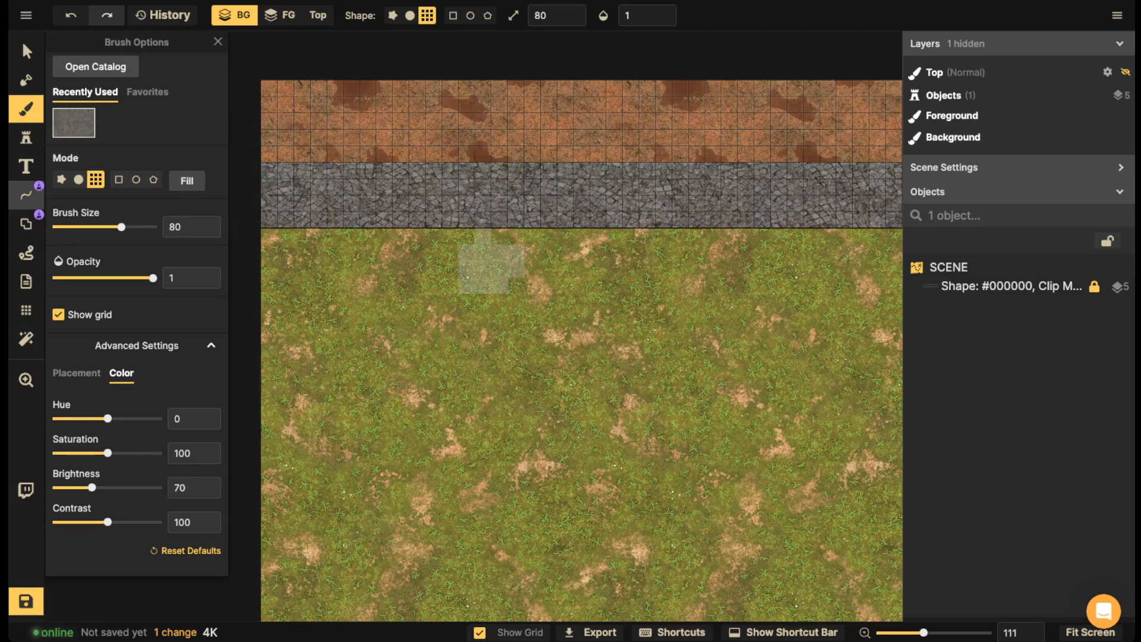
- Hide the map grid
{"action": "scroll", "coordinate": [537, 190], "scroll_direction": "down", "scroll_amount": 2}
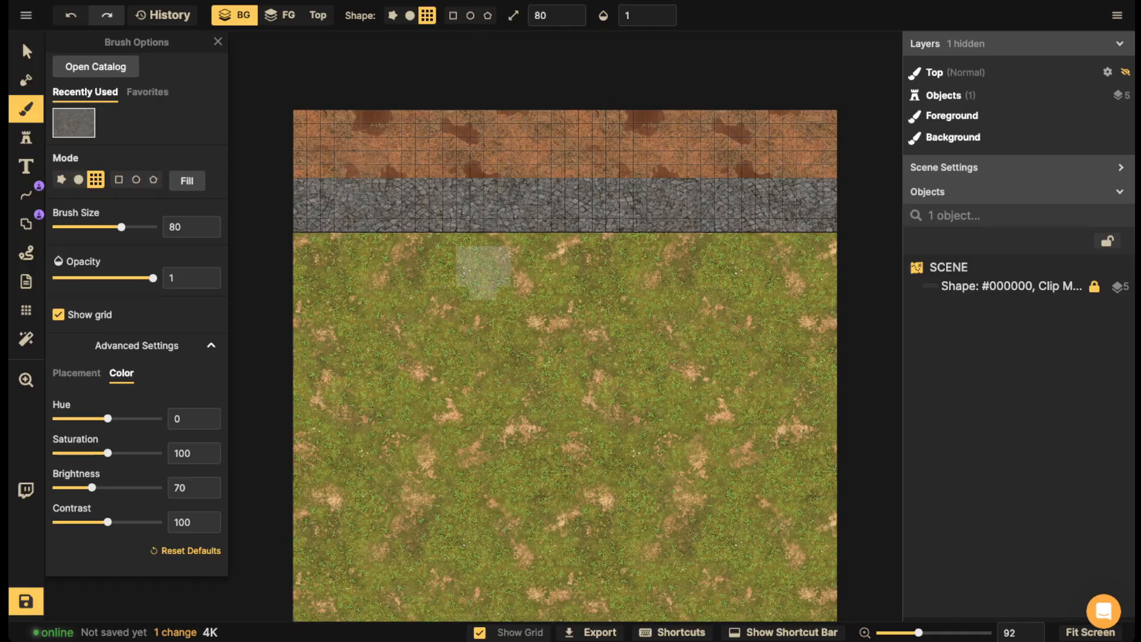
{"action": "left_click", "coordinate": [26, 223]}
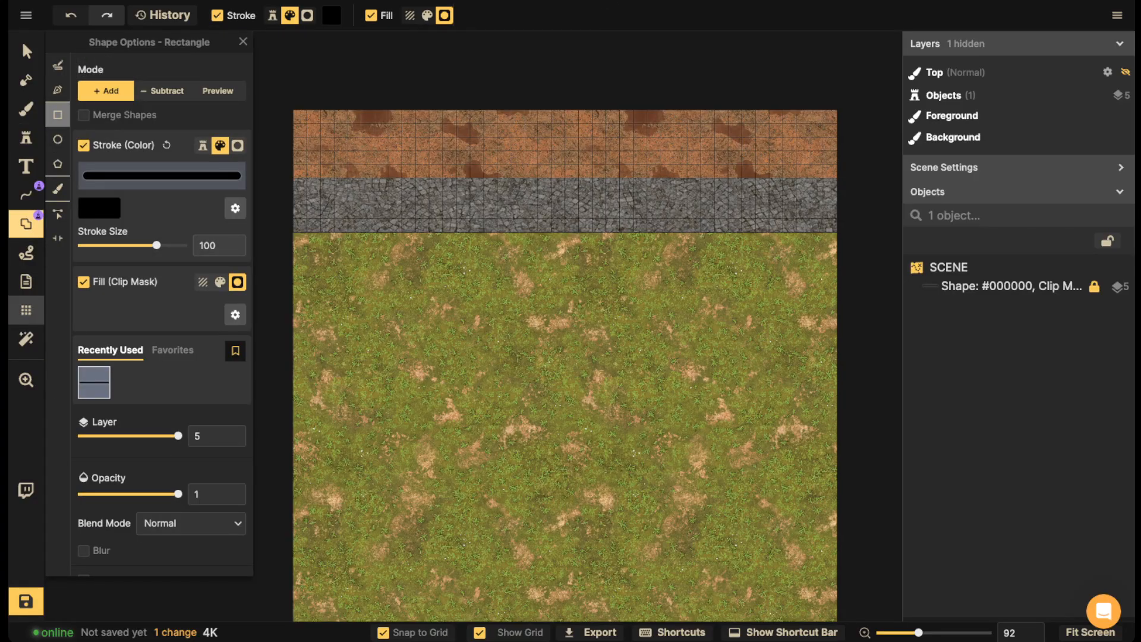
{"action": "left_click", "coordinate": [26, 309]}
{"action": "left_click", "coordinate": [58, 71]}
{"action": "scroll", "coordinate": [440, 102], "scroll_direction": "up", "scroll_amount": 2}
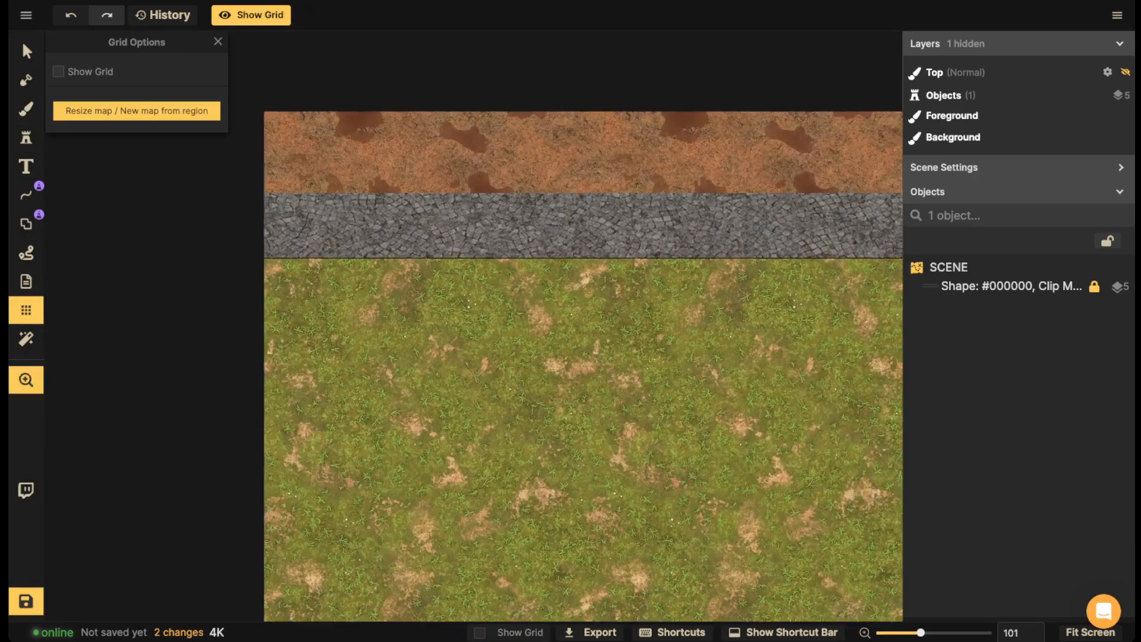
{"action": "left_click_drag", "start_coordinate": [440, 102], "coordinate": [345, 102]}
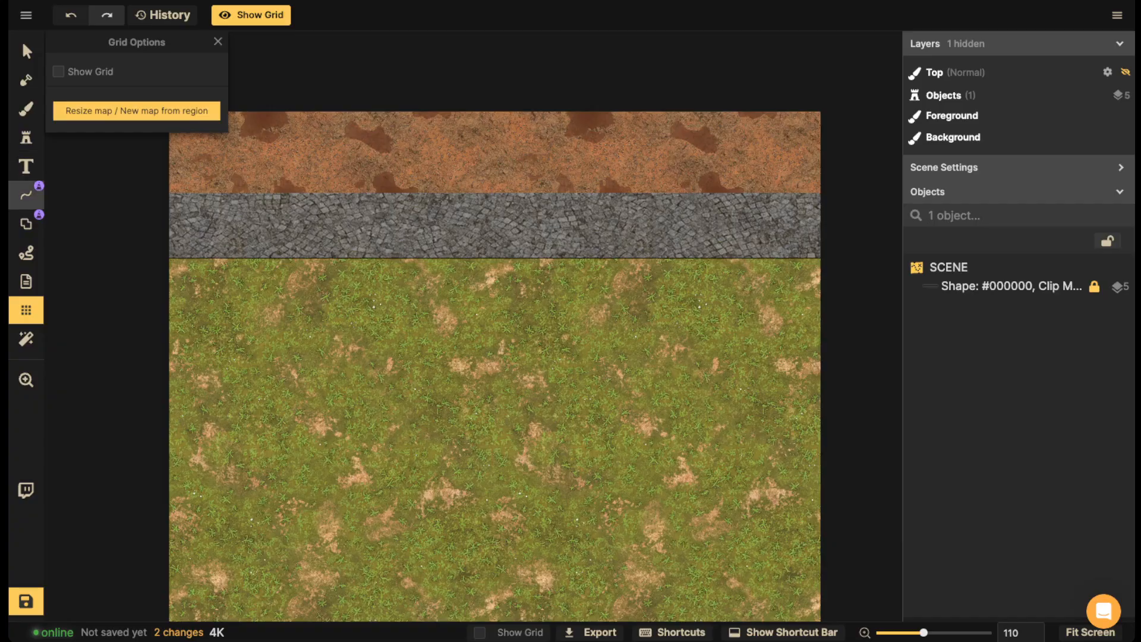
- Choose the plain reddish-grey stone texture from the Dungeons pack of Fantasy Battlemaps for the background brush
{"action": "left_click", "coordinate": [25, 108]}
{"action": "left_click", "coordinate": [137, 178]}
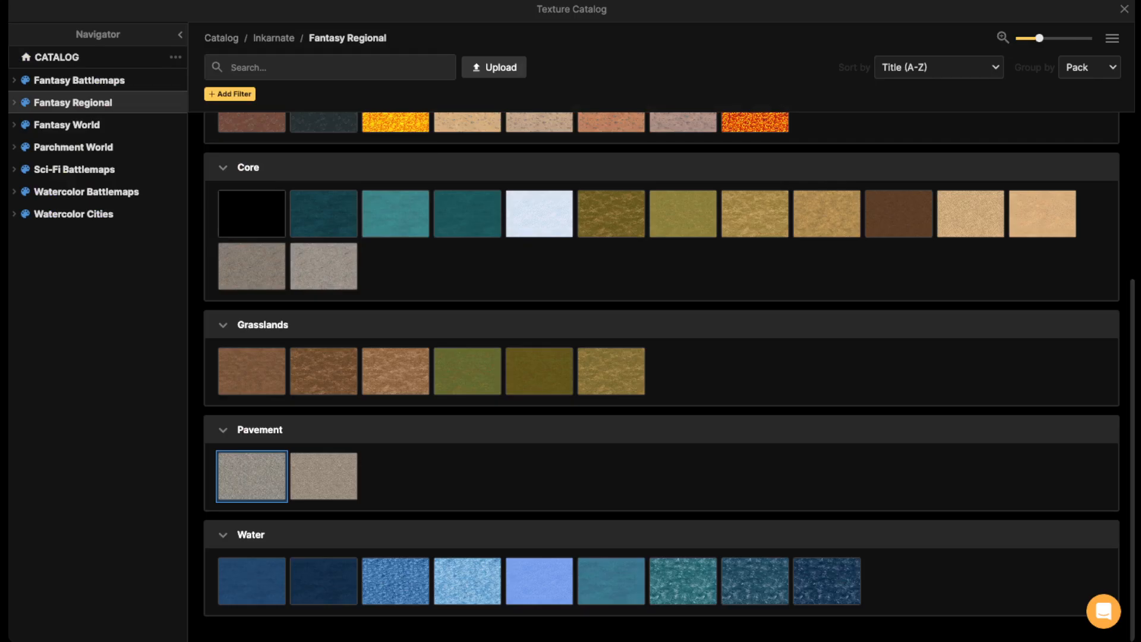
{"action": "scroll", "coordinate": [595, 333], "scroll_direction": "up", "scroll_amount": 4}
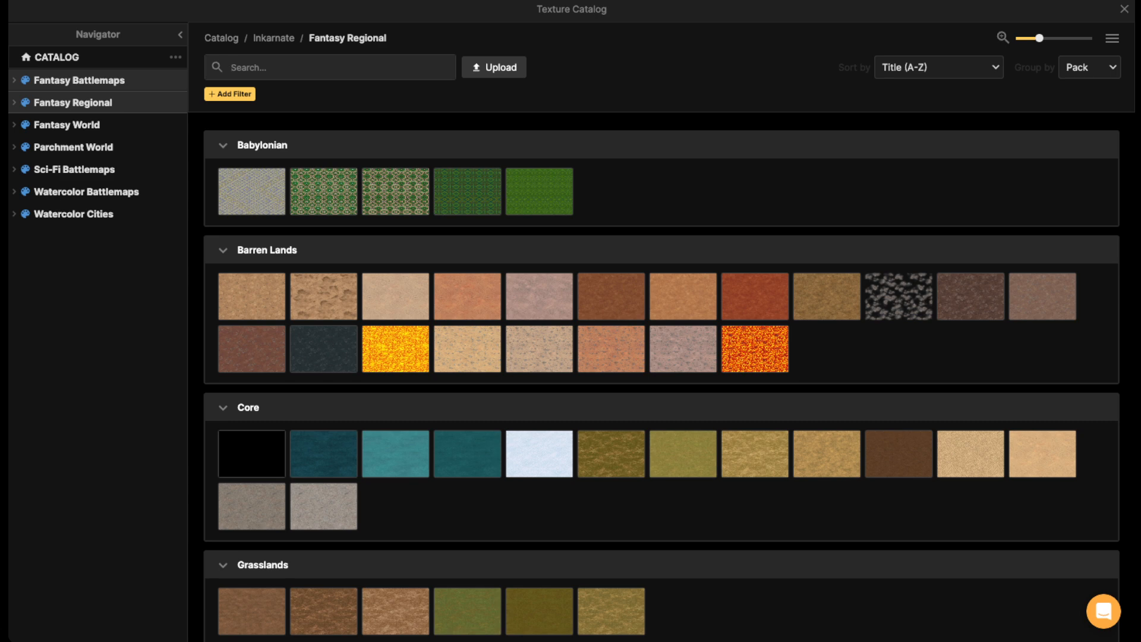
{"action": "left_click", "coordinate": [79, 80]}
{"action": "scroll", "coordinate": [252, 250], "scroll_direction": "down", "scroll_amount": 4}
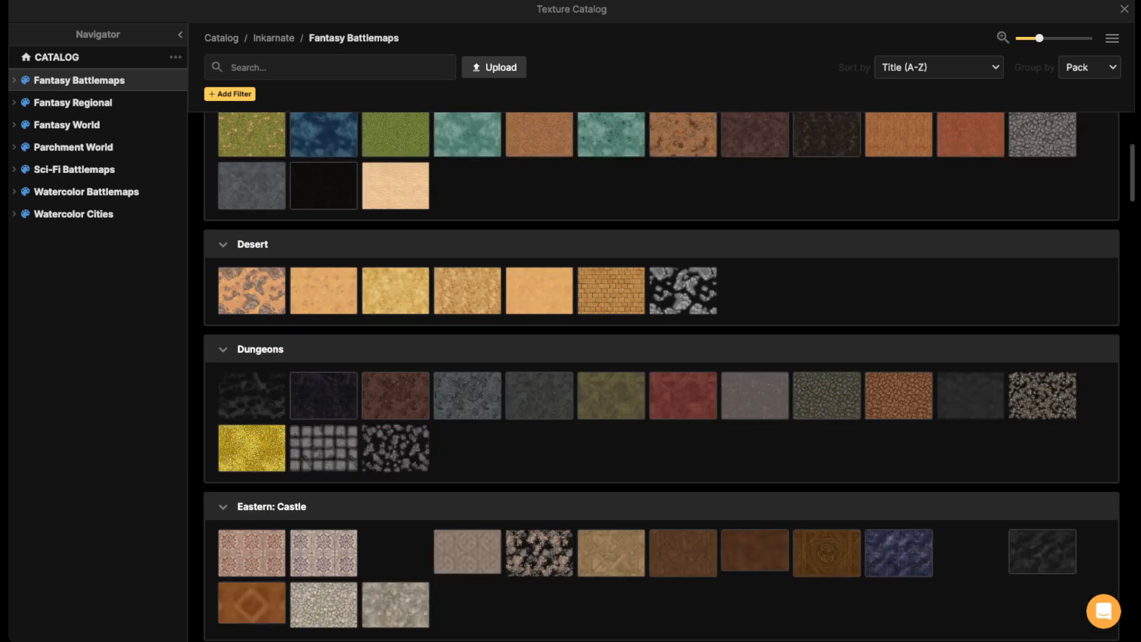
{"action": "scroll", "coordinate": [252, 249], "scroll_direction": "up", "scroll_amount": 2}
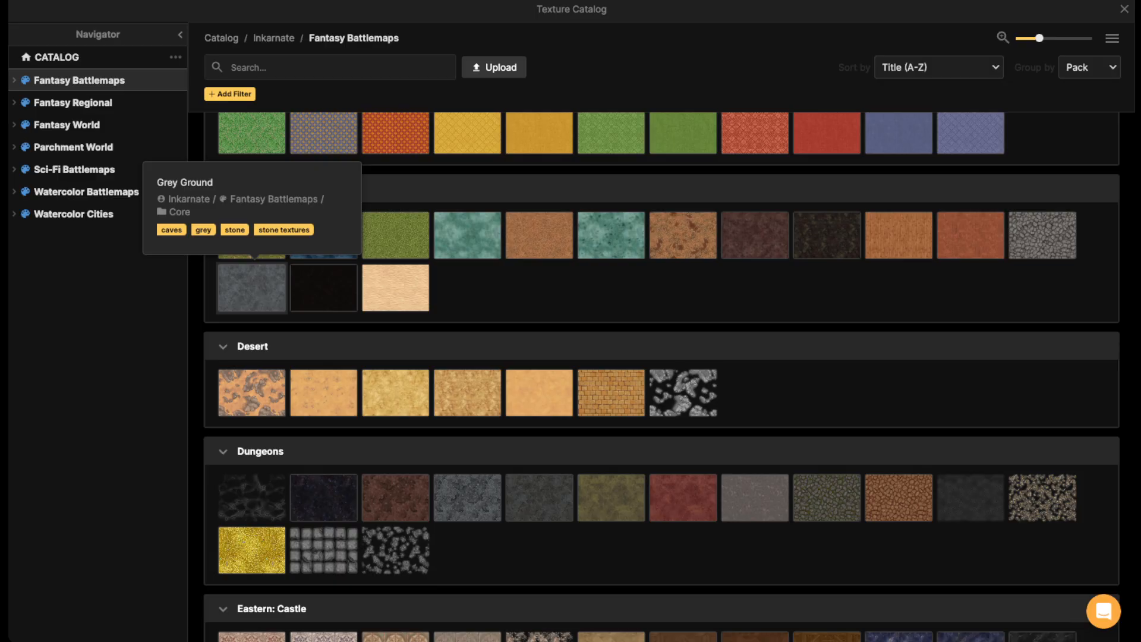
{"action": "left_click", "coordinate": [252, 288]}
{"action": "left_click", "coordinate": [128, 172]}
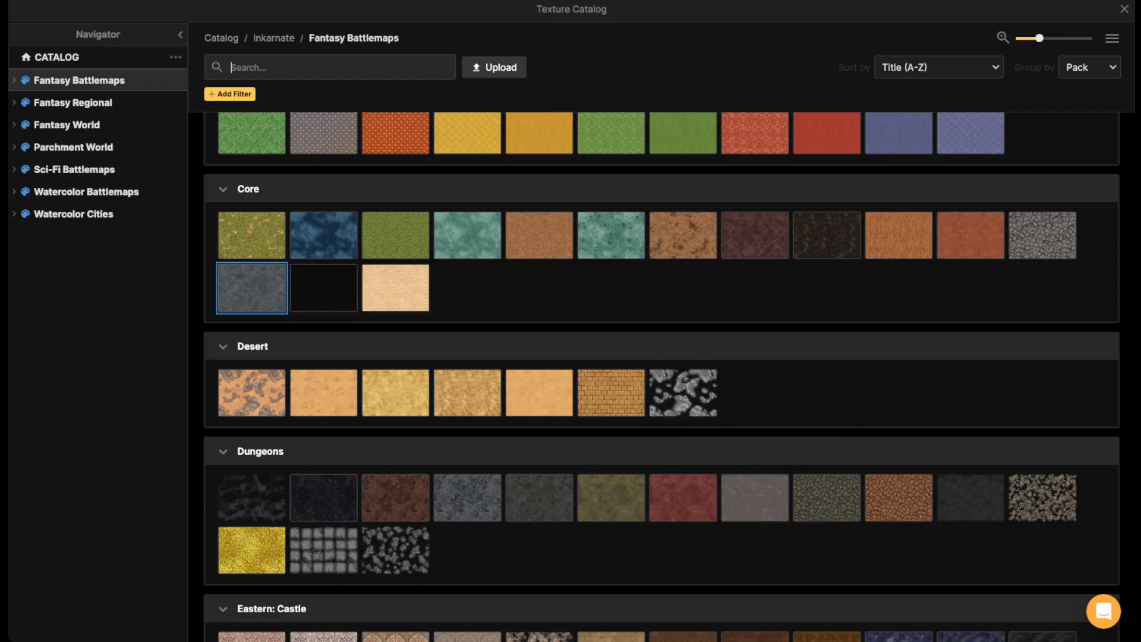
{"action": "left_click", "coordinate": [754, 497]}
- Paint the band above the pavement strip with the reddish-grey stone texture
{"action": "mouse_move", "coordinate": [364, 160]}
{"action": "left_mouse_down"}
{"action": "mouse_move", "coordinate": [248, 152]}
{"action": "mouse_move", "coordinate": [583, 147]}
{"action": "mouse_move", "coordinate": [279, 135]}
{"action": "mouse_move", "coordinate": [477, 154]}
{"action": "mouse_move", "coordinate": [365, 150]}
{"action": "mouse_move", "coordinate": [626, 154]}
{"action": "mouse_move", "coordinate": [830, 141]}
{"action": "left_mouse_up"}
{"action": "key", "text": "space"}
{"action": "left_click_drag", "start_coordinate": [477, 144], "coordinate": [666, 146]}
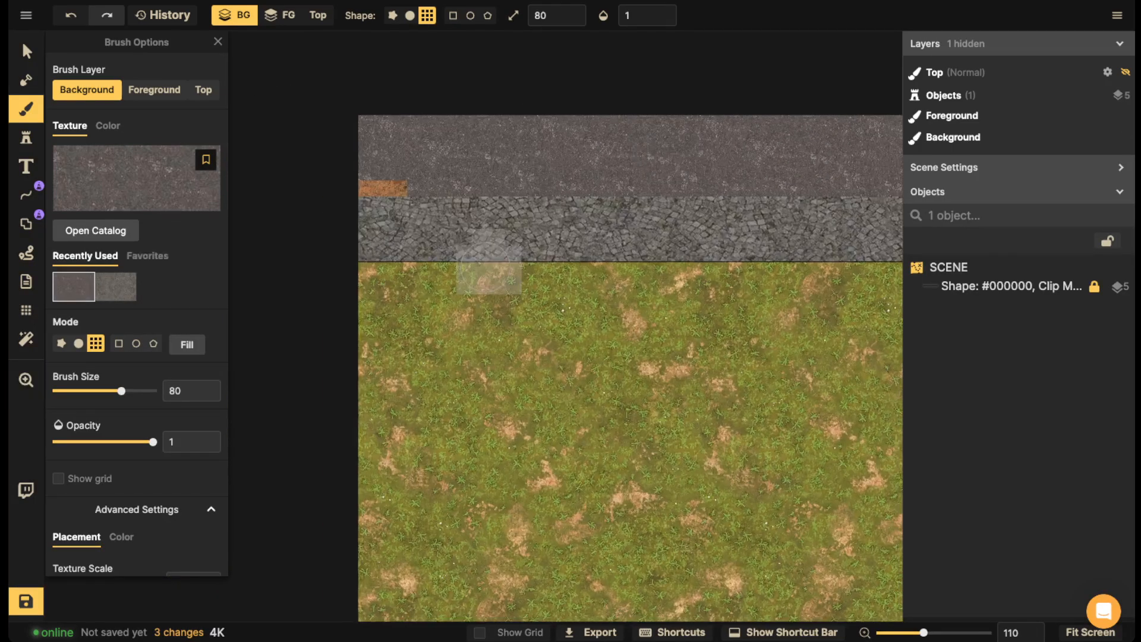
- Set the stone brush's saturation to 86 and its brightness to 121
{"action": "scroll", "coordinate": [137, 368], "scroll_direction": "down", "scroll_amount": 3}
{"action": "left_click", "coordinate": [122, 401]}
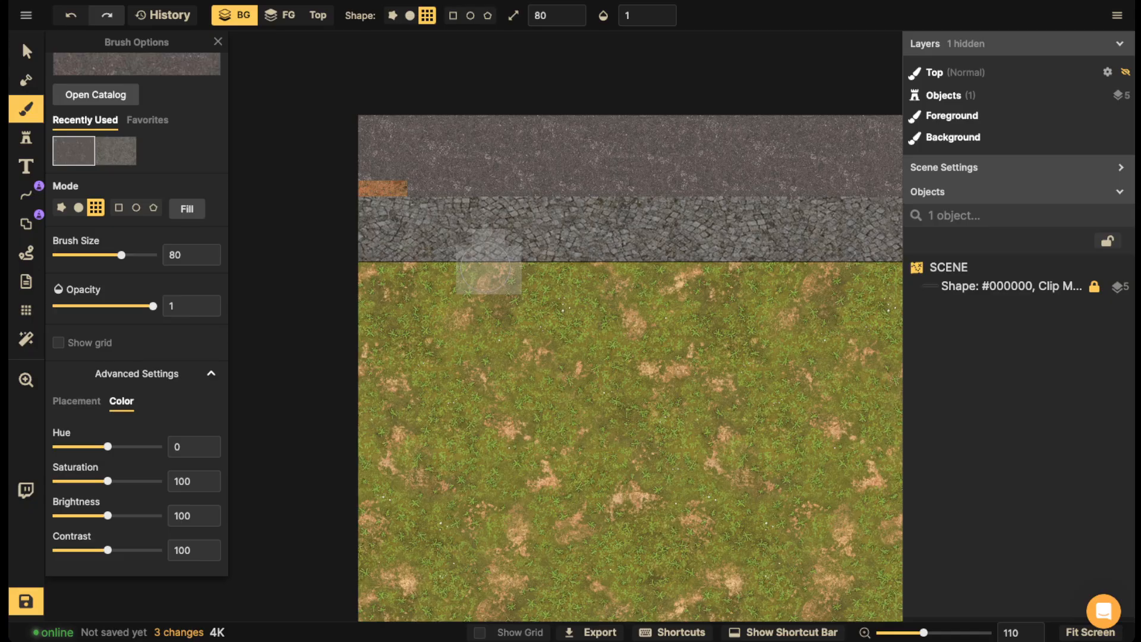
{"action": "left_click_drag", "start_coordinate": [108, 480], "coordinate": [99, 481]}
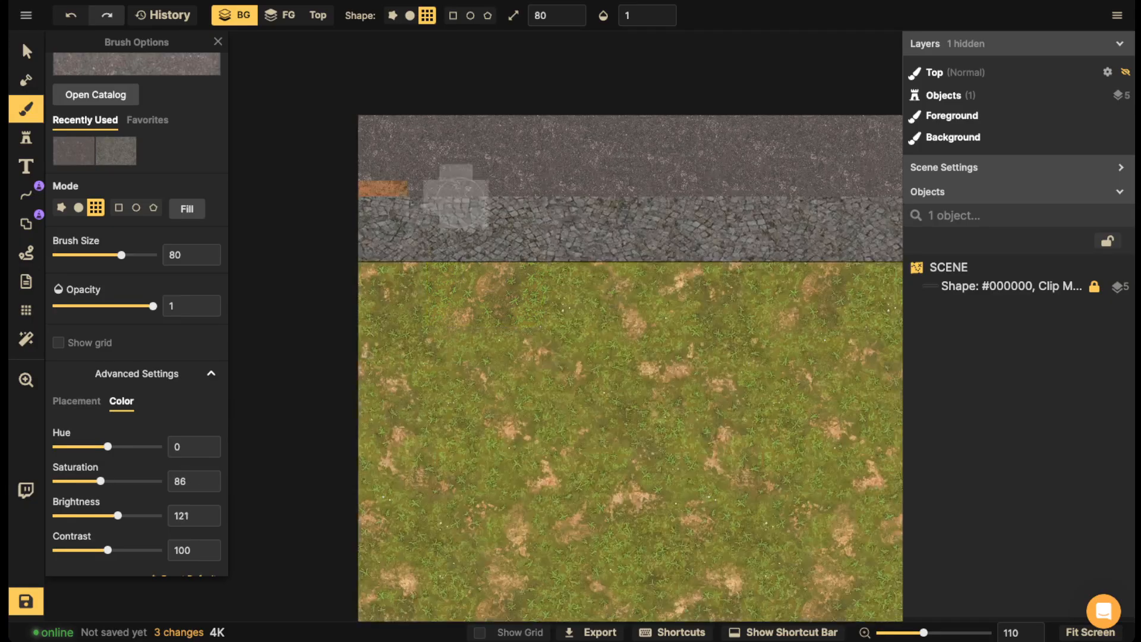
- Repaint the whole band above the pavement with the lightened stone texture, covering the leftover orange patch
{"action": "mouse_move", "coordinate": [523, 149]}
{"action": "left_mouse_down"}
{"action": "mouse_move", "coordinate": [375, 164]}
{"action": "mouse_move", "coordinate": [733, 156]}
{"action": "mouse_move", "coordinate": [732, 145]}
{"action": "mouse_move", "coordinate": [484, 122]}
{"action": "mouse_move", "coordinate": [731, 132]}
{"action": "left_mouse_up"}
{"action": "key", "text": "space"}
{"action": "mouse_move", "coordinate": [732, 133]}
{"action": "left_mouse_down"}
{"action": "mouse_move", "coordinate": [470, 134]}
{"action": "mouse_move", "coordinate": [713, 160]}
{"action": "mouse_move", "coordinate": [440, 165]}
{"action": "mouse_move", "coordinate": [680, 157]}
{"action": "left_mouse_up"}
{"action": "key", "text": "space"}
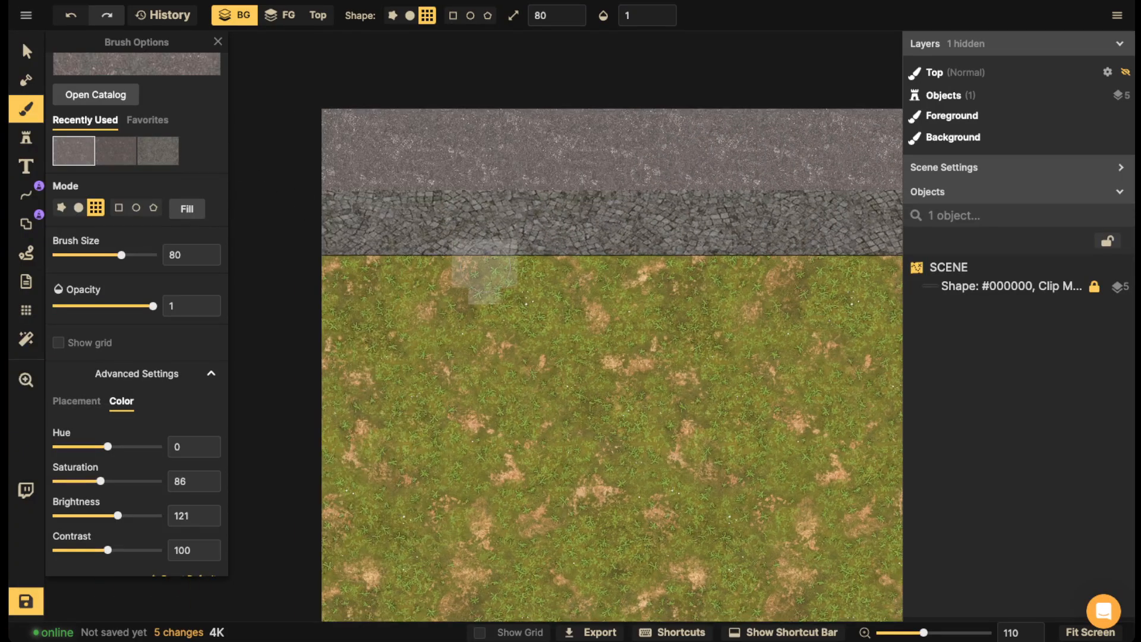
- Draw a straight black Pen line along the boundary between the stone band and the pavement, extending past both map edges
{"action": "left_click", "coordinate": [27, 195]}
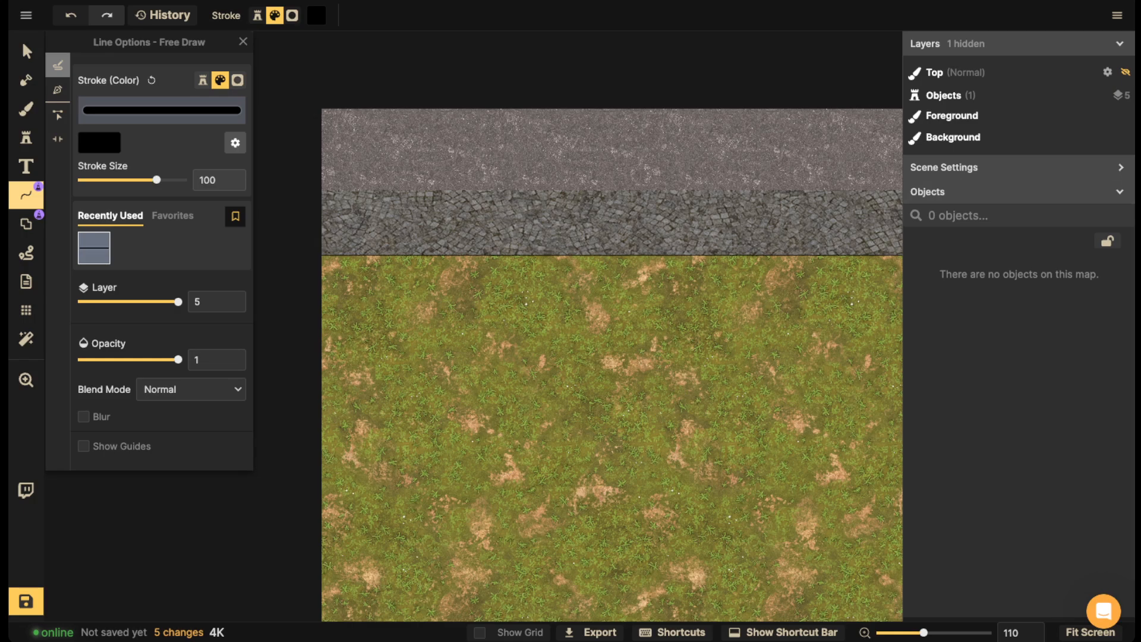
{"action": "left_click", "coordinate": [58, 89]}
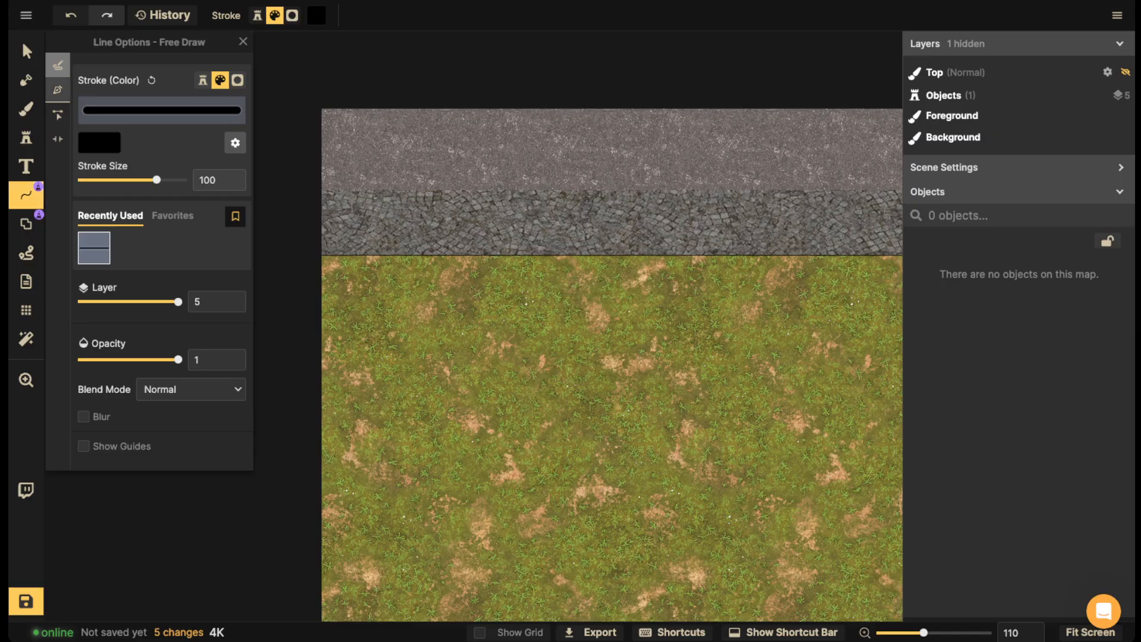
{"action": "scroll", "coordinate": [370, 125], "scroll_direction": "down", "scroll_amount": 2}
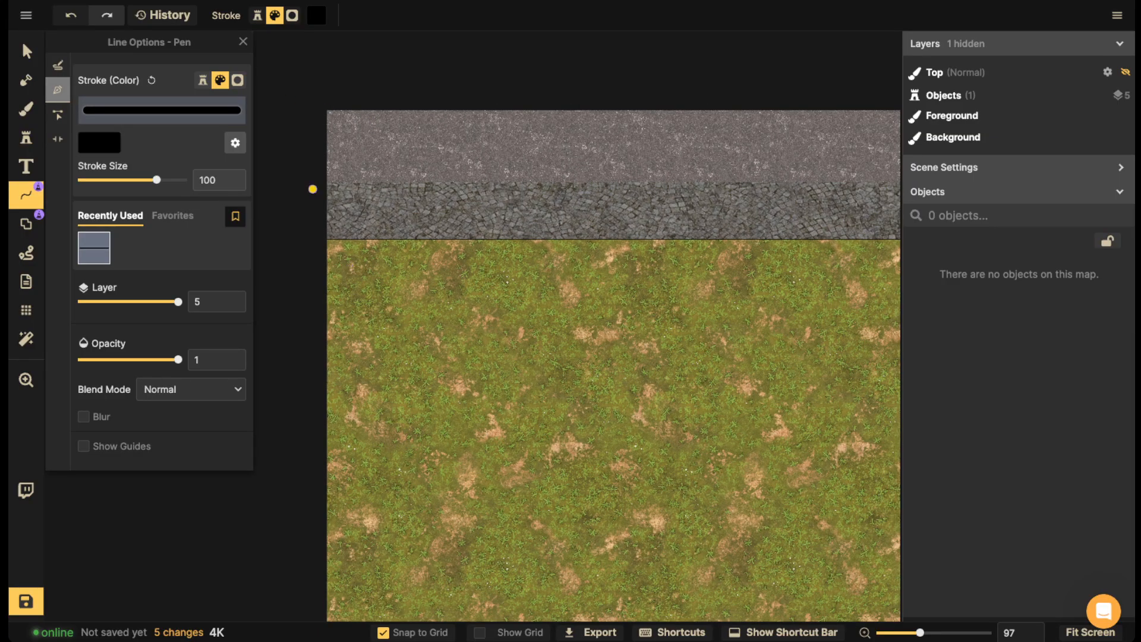
{"action": "left_click", "coordinate": [313, 182]}
{"action": "left_click_drag", "start_coordinate": [592, 182], "coordinate": [372, 182]}
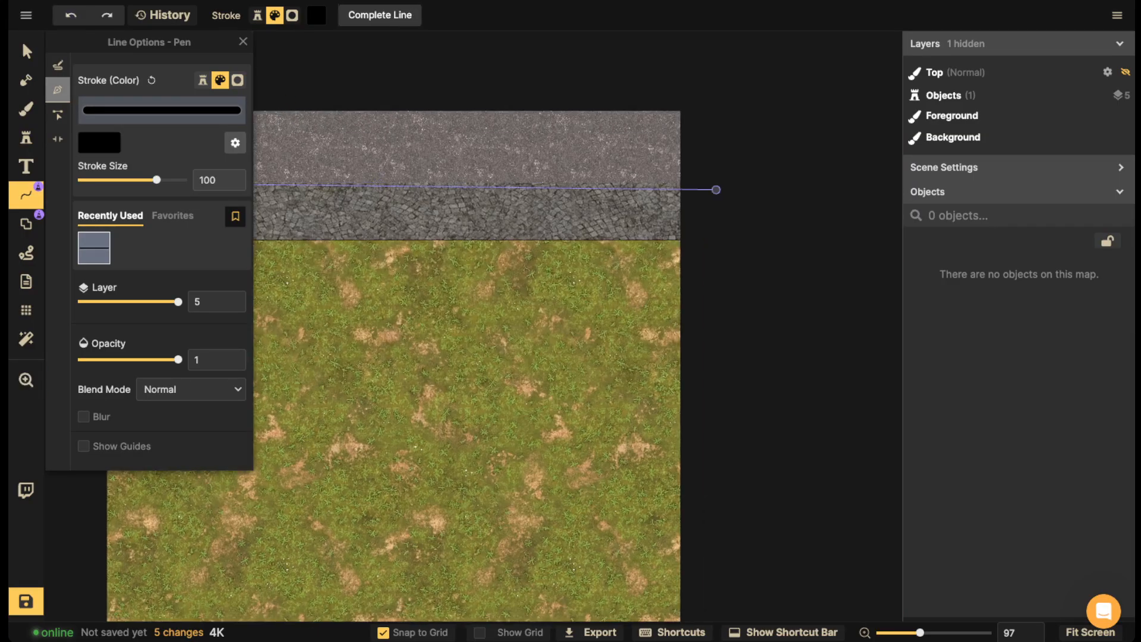
{"action": "left_click", "coordinate": [380, 15]}
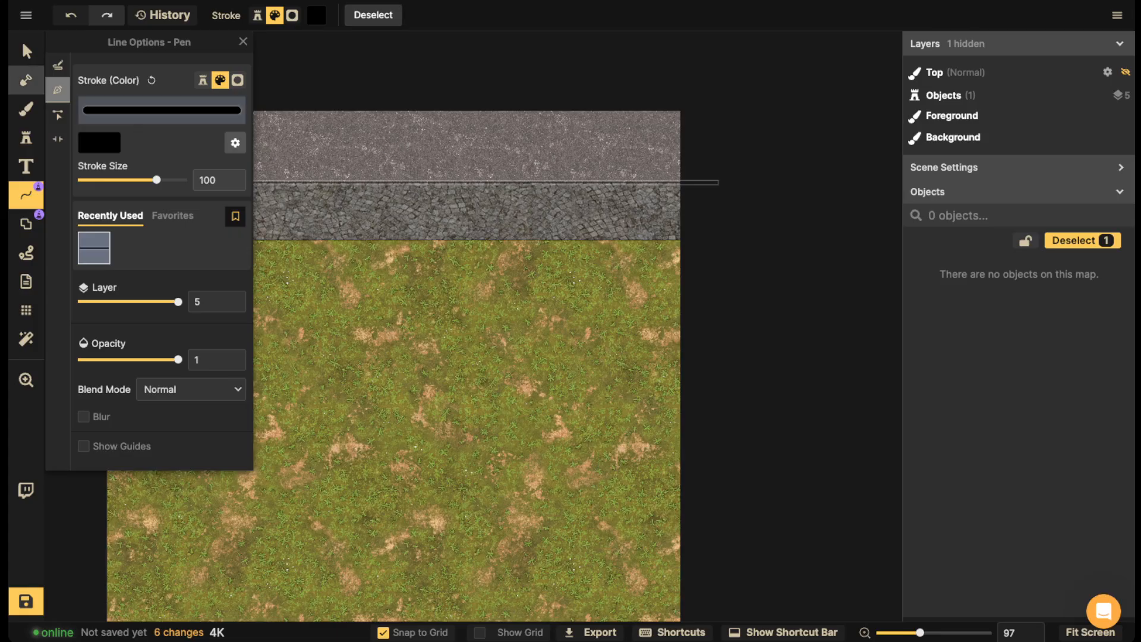
- Set the large clip-mask rectangle's stroke size to 328 and deselect it
{"action": "left_click", "coordinate": [26, 52]}
{"action": "scroll", "coordinate": [250, 253], "scroll_direction": "up", "scroll_amount": 2}
{"action": "scroll", "coordinate": [178, 172], "scroll_direction": "up", "scroll_amount": 5}
{"action": "left_click_drag", "start_coordinate": [178, 173], "coordinate": [431, 262]}
{"action": "left_click_drag", "start_coordinate": [558, 333], "coordinate": [426, 172]}
{"action": "scroll", "coordinate": [428, 265], "scroll_direction": "down", "scroll_amount": 2}
{"action": "left_click", "coordinate": [1075, 308]}
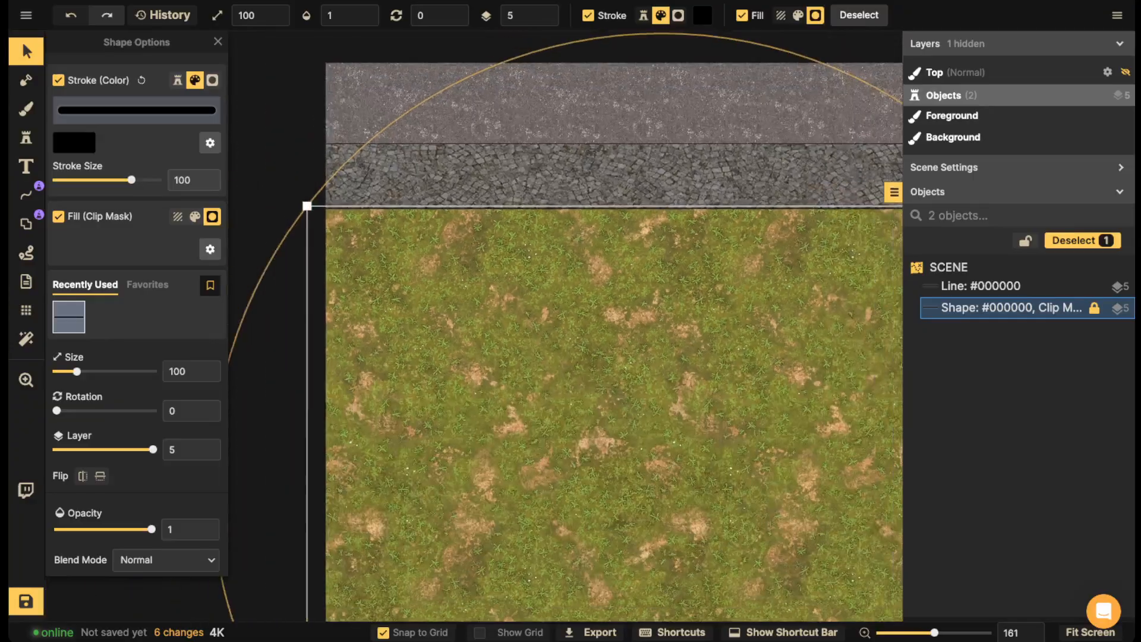
{"action": "left_click_drag", "start_coordinate": [132, 179], "coordinate": [151, 179]}
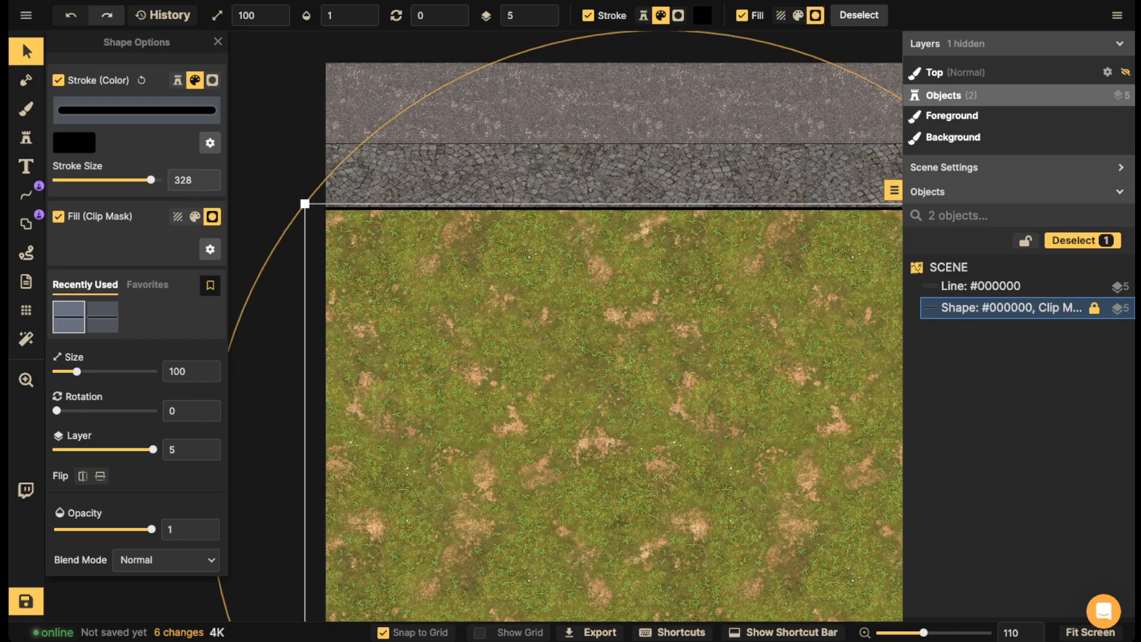
{"action": "key", "text": "Escape"}
{"action": "scroll", "coordinate": [570, 333], "scroll_direction": "down", "scroll_amount": 2}
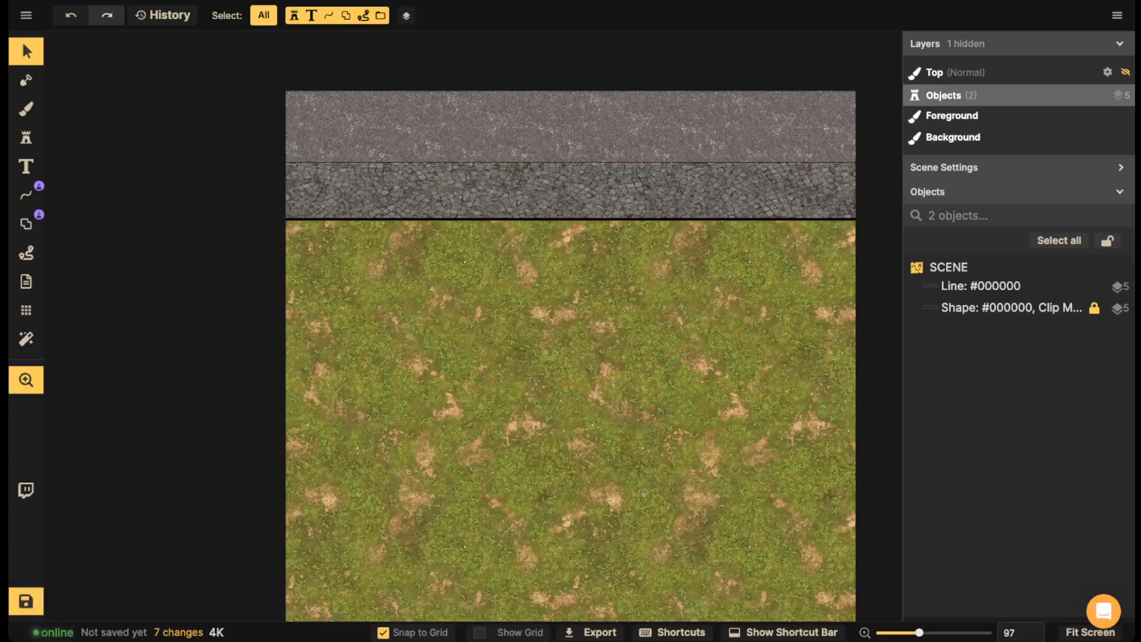
- Lock the black boundary line between the stone band and the pavement, and check that area selection skips it
{"action": "scroll", "coordinate": [568, 333], "scroll_direction": "up", "scroll_amount": 4}
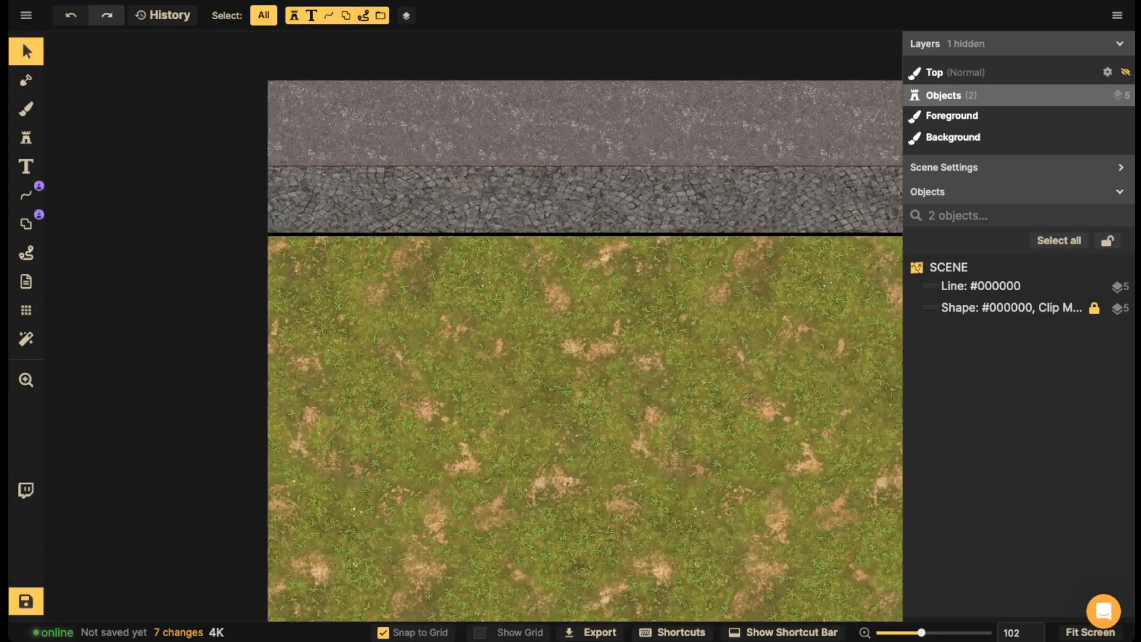
{"action": "scroll", "coordinate": [455, 245], "scroll_direction": "down", "scroll_amount": 2}
{"action": "key", "text": "space"}
{"action": "left_click_drag", "start_coordinate": [455, 245], "coordinate": [376, 265]}
{"action": "scroll", "coordinate": [244, 255], "scroll_direction": "up", "scroll_amount": 5}
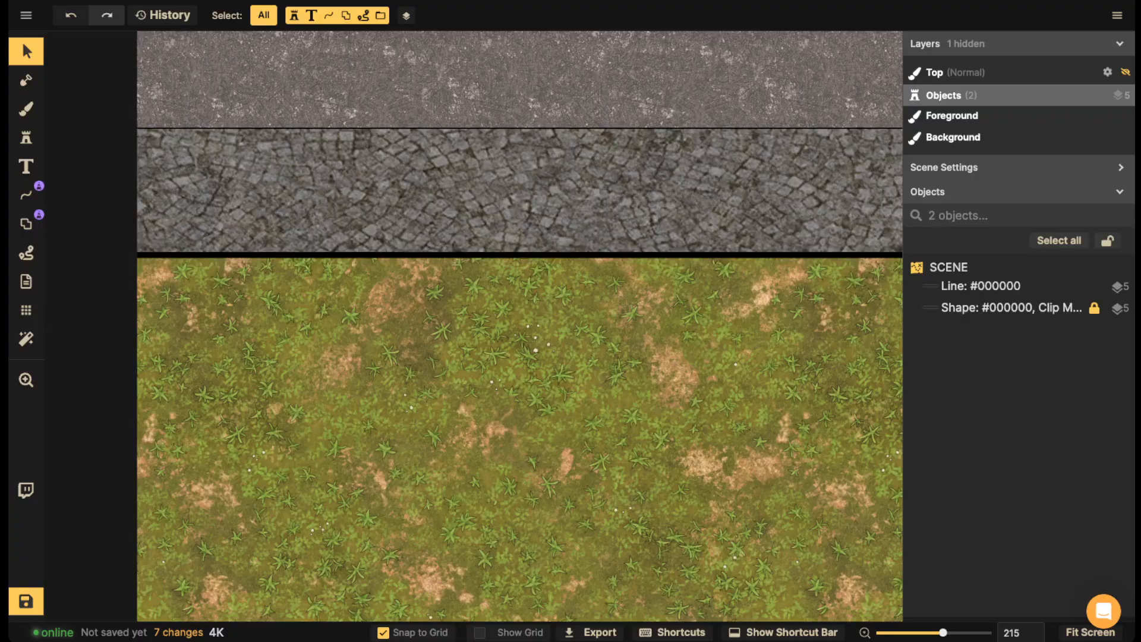
{"action": "scroll", "coordinate": [277, 257], "scroll_direction": "down", "scroll_amount": 3}
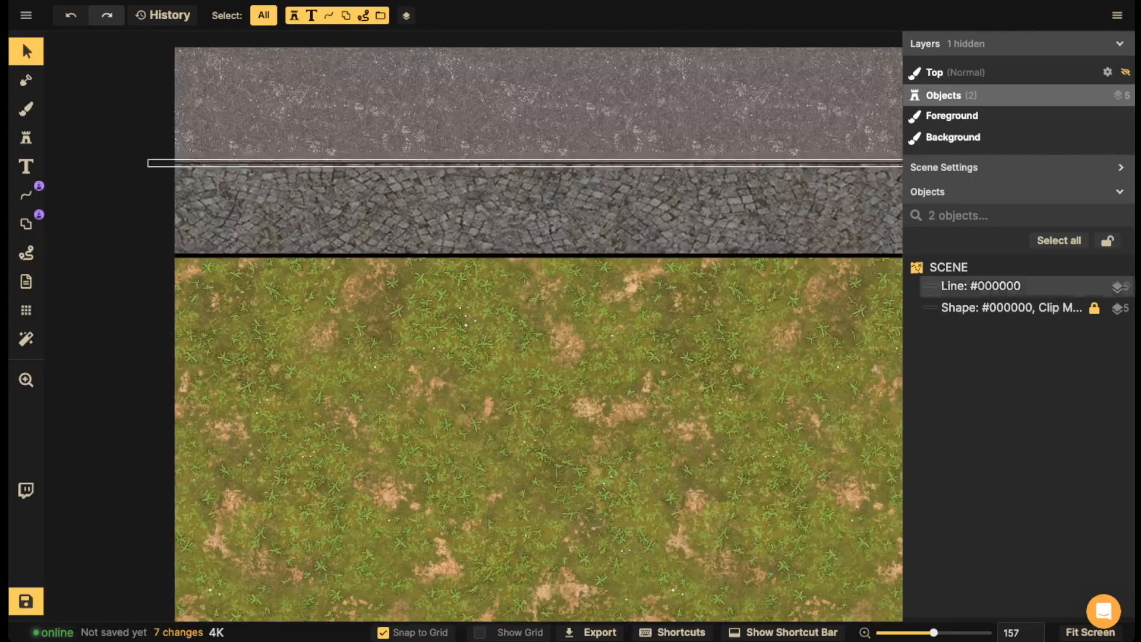
{"action": "left_click", "coordinate": [278, 163]}
{"action": "left_click", "coordinate": [277, 208]}
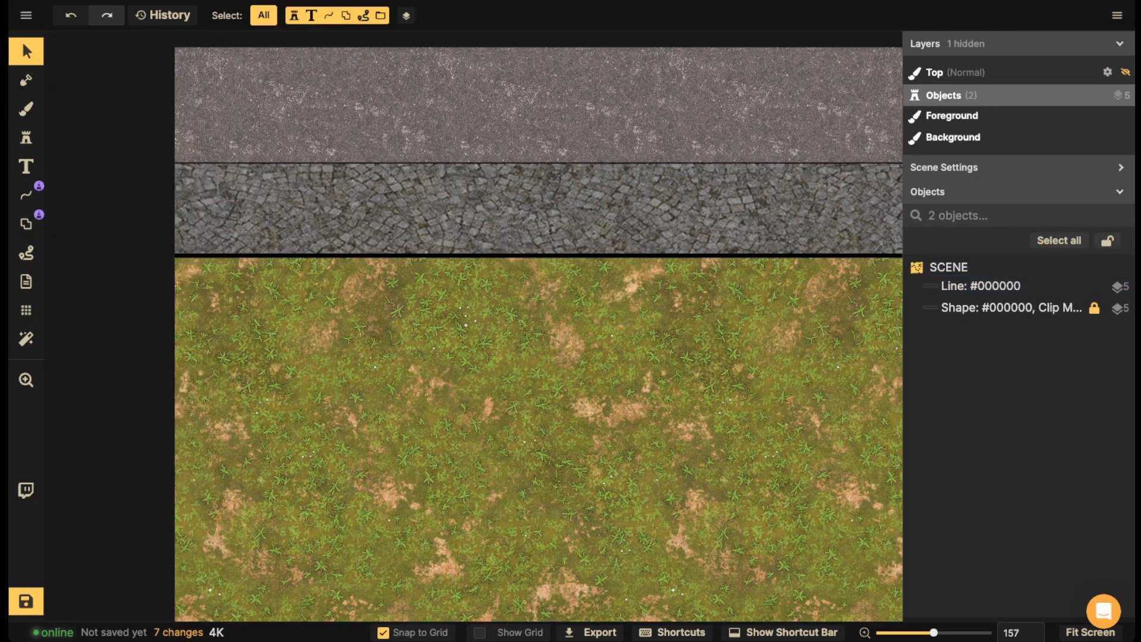
{"action": "left_click", "coordinate": [278, 163]}
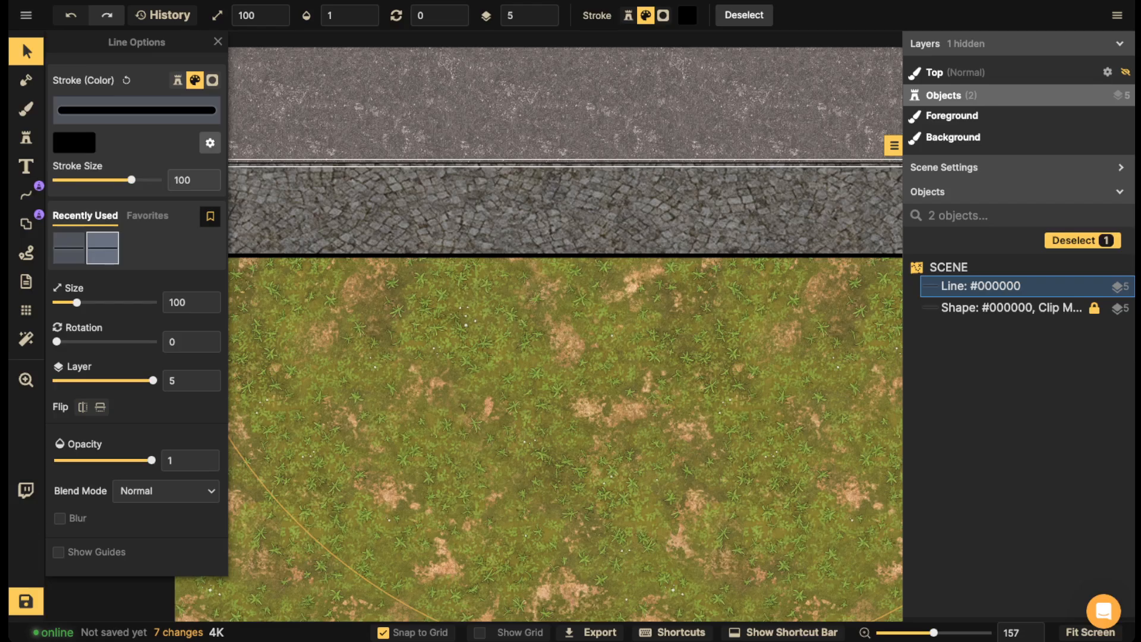
{"action": "left_click", "coordinate": [980, 287]}
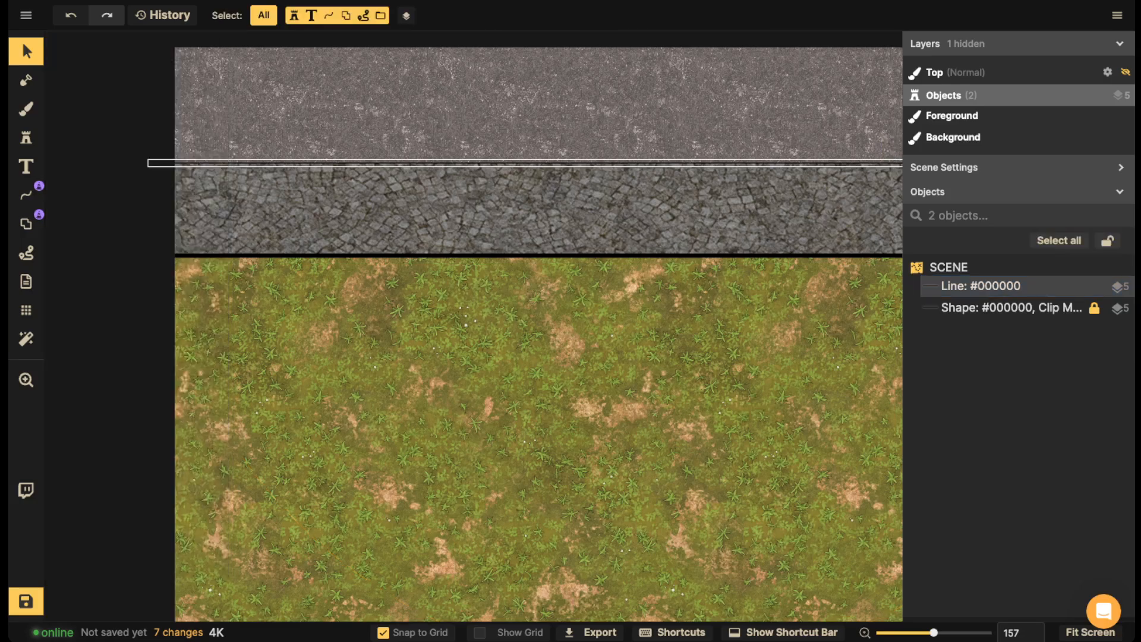
{"action": "left_click", "coordinate": [980, 286]}
{"action": "left_click", "coordinate": [1094, 286]}
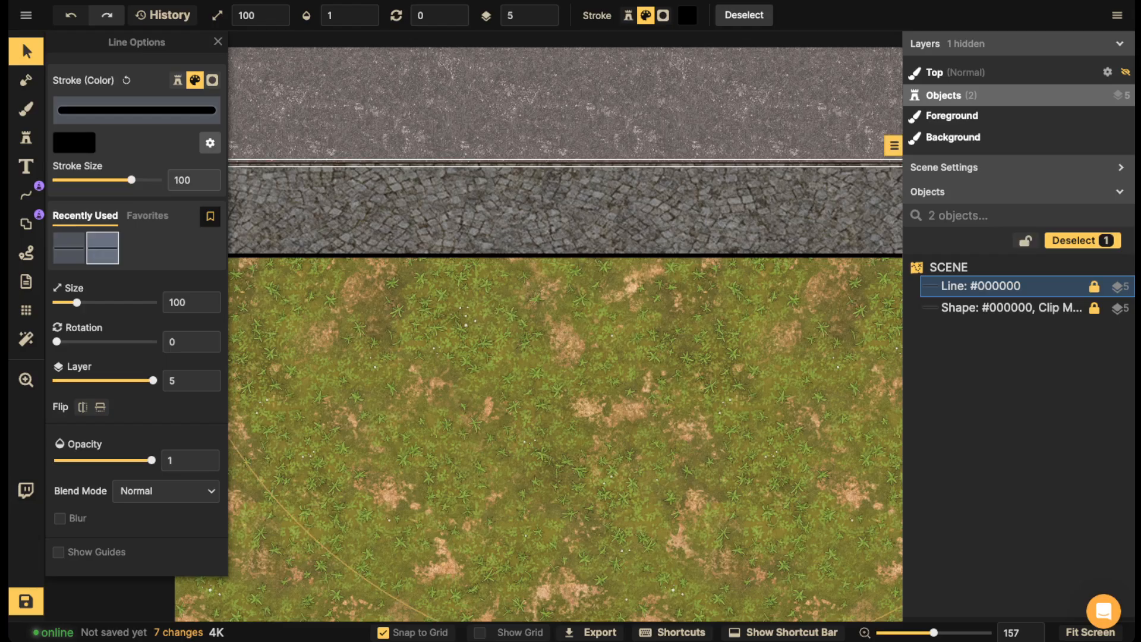
{"action": "left_click", "coordinate": [1082, 240]}
{"action": "left_click_drag", "start_coordinate": [511, 97], "coordinate": [599, 195]}
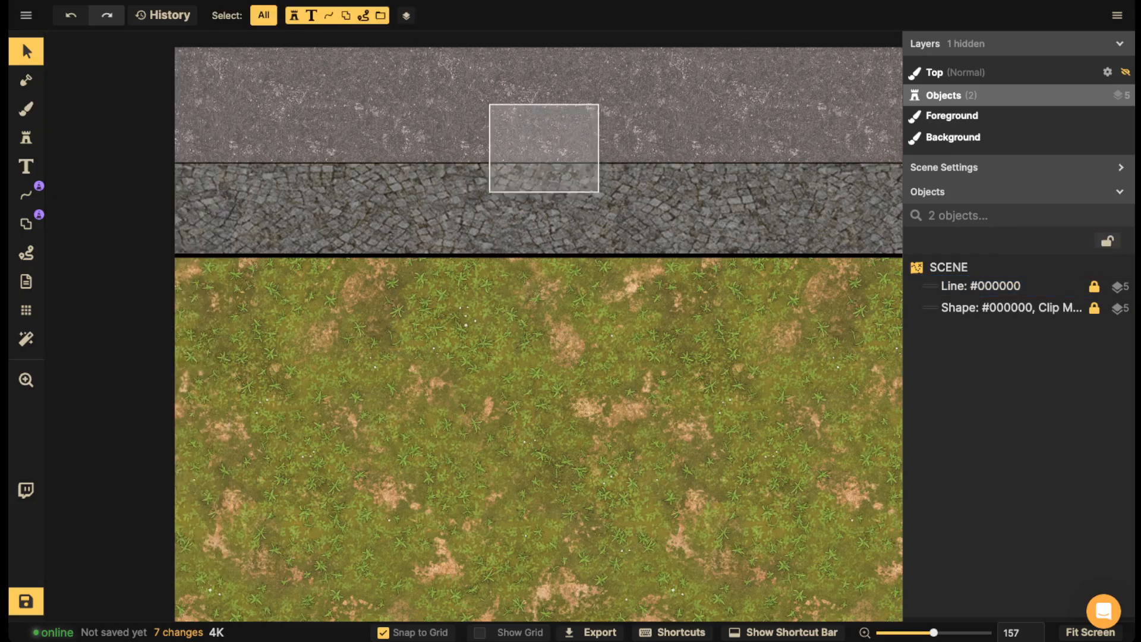
- Prepare a round background brush with the cobblestone pavement texture at a texture scale of 345.59
{"action": "key", "text": "space"}
{"action": "left_click_drag", "start_coordinate": [480, 115], "coordinate": [416, 264]}
{"action": "key", "text": "space"}
{"action": "key", "text": "space"}
{"action": "key", "text": "space"}
{"action": "scroll", "coordinate": [439, 250], "scroll_direction": "down", "scroll_amount": 3}
{"action": "scroll", "coordinate": [356, 263], "scroll_direction": "down", "scroll_amount": 1}
{"action": "scroll", "coordinate": [416, 264], "scroll_direction": "up", "scroll_amount": 2}
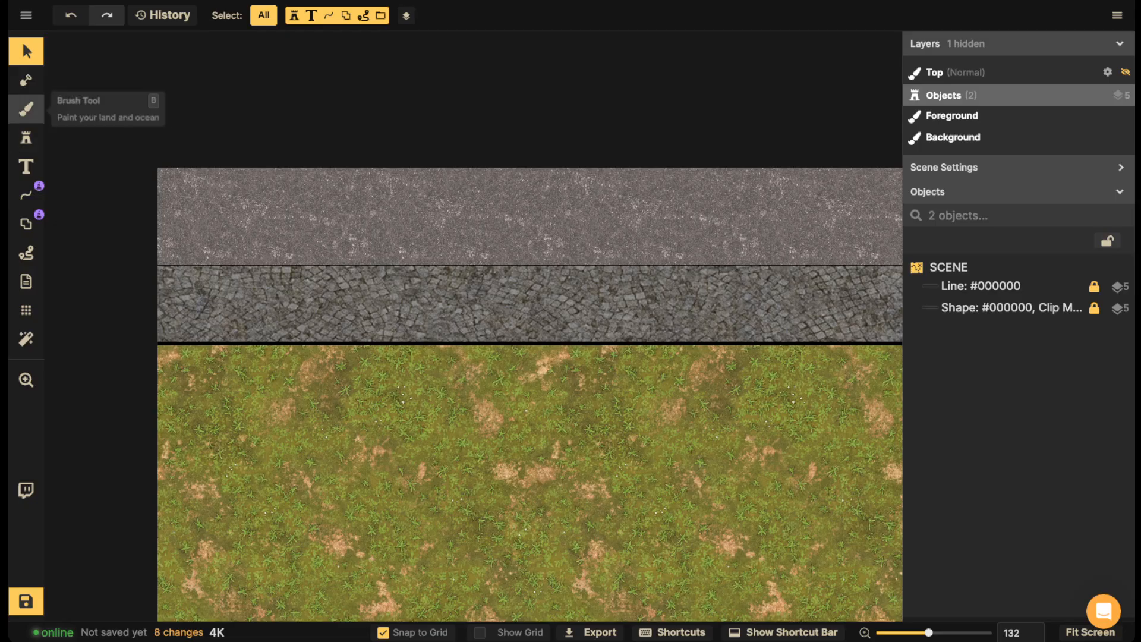
{"action": "left_click", "coordinate": [25, 109]}
{"action": "left_click", "coordinate": [158, 287]}
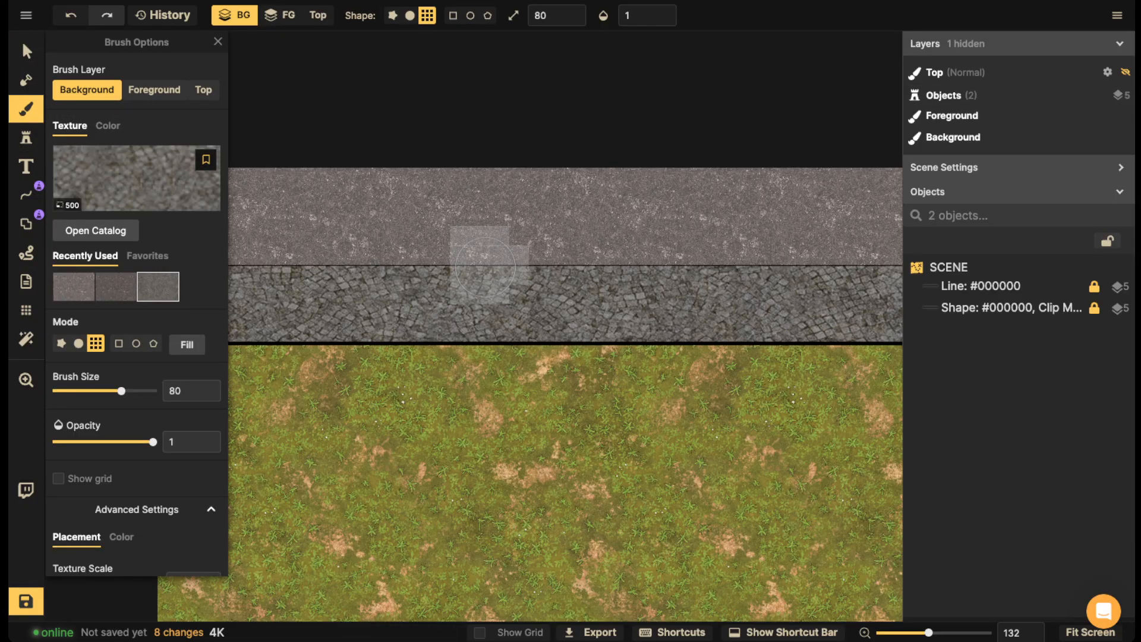
{"action": "scroll", "coordinate": [137, 286], "scroll_direction": "down", "scroll_amount": 2}
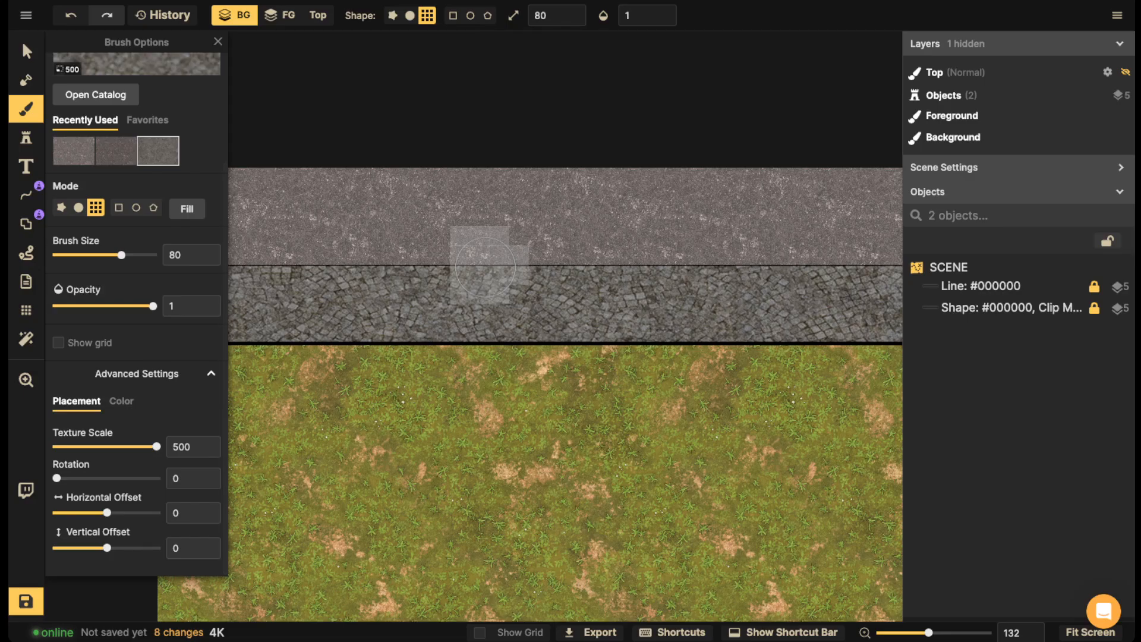
{"action": "left_click_drag", "start_coordinate": [156, 446], "coordinate": [146, 446]}
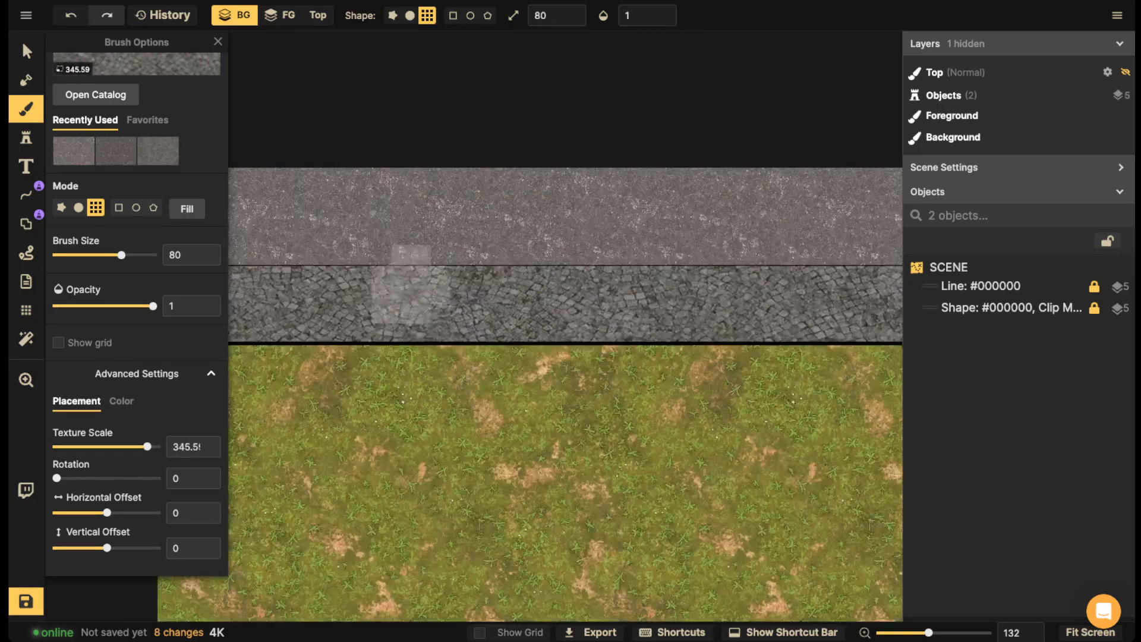
{"action": "left_click", "coordinate": [410, 15]}
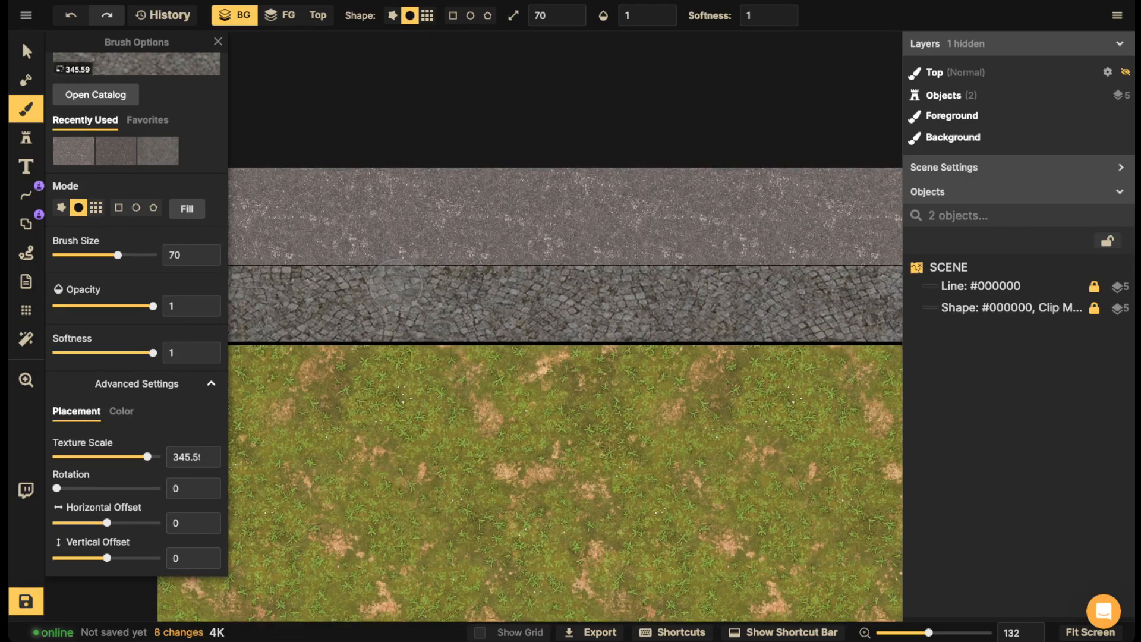
- Dab patches of the rescaled cobblestone texture along the whole pavement strip at brush size 60 to break up its repetition
{"action": "left_click", "coordinate": [390, 301]}
{"action": "left_click", "coordinate": [420, 304]}
{"action": "left_click", "coordinate": [522, 305]}
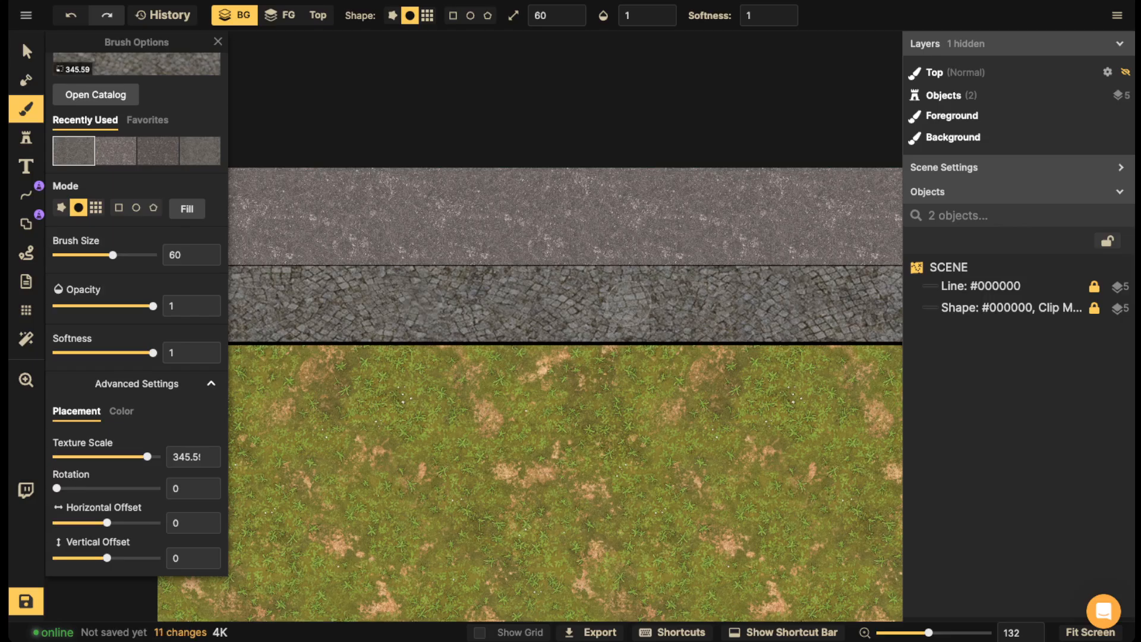
{"action": "left_click", "coordinate": [653, 310]}
{"action": "left_click", "coordinate": [264, 305]}
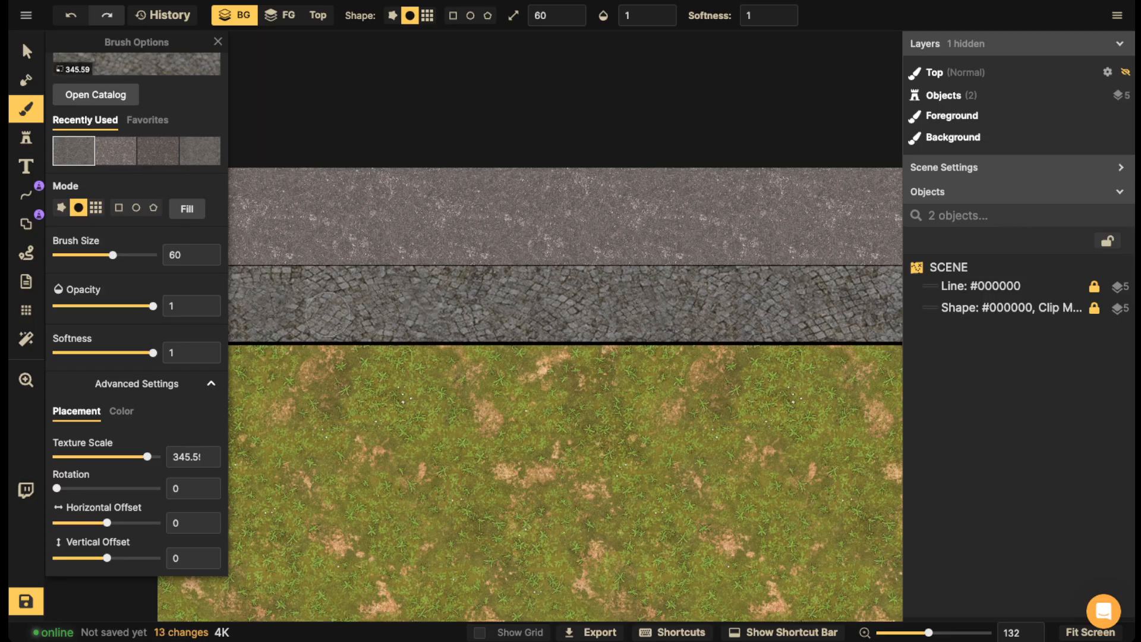
{"action": "key", "text": "space"}
{"action": "left_click_drag", "start_coordinate": [658, 297], "coordinate": [512, 300]}
{"action": "left_click", "coordinate": [589, 295]}
{"action": "left_click", "coordinate": [721, 309]}
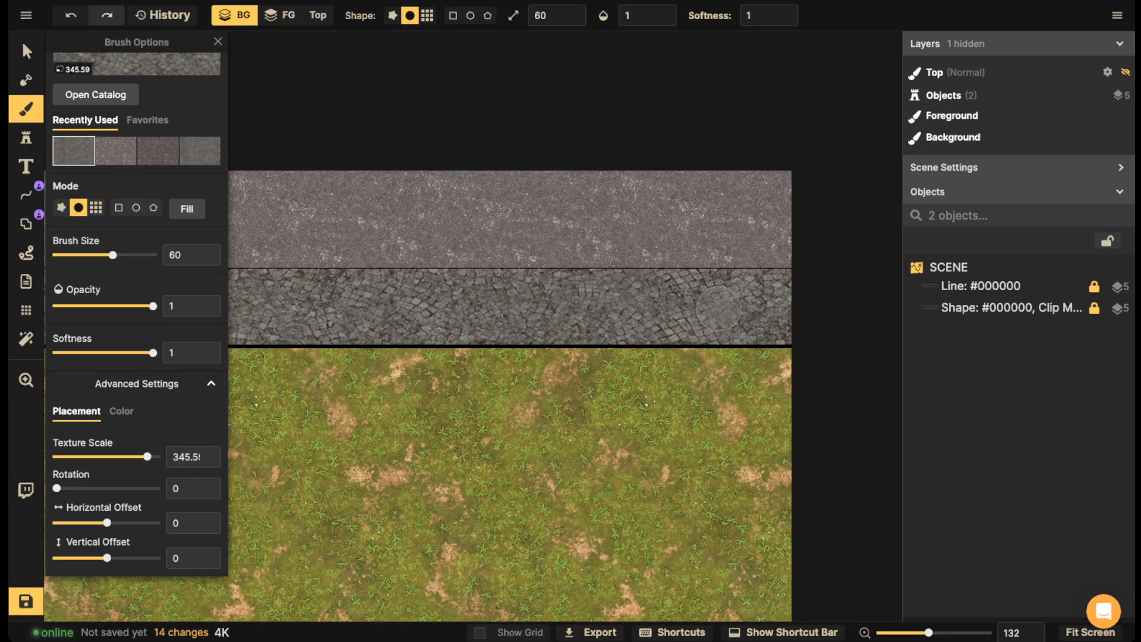
{"action": "left_click", "coordinate": [782, 340]}
{"action": "left_click", "coordinate": [598, 343]}
{"action": "left_click", "coordinate": [559, 347]}
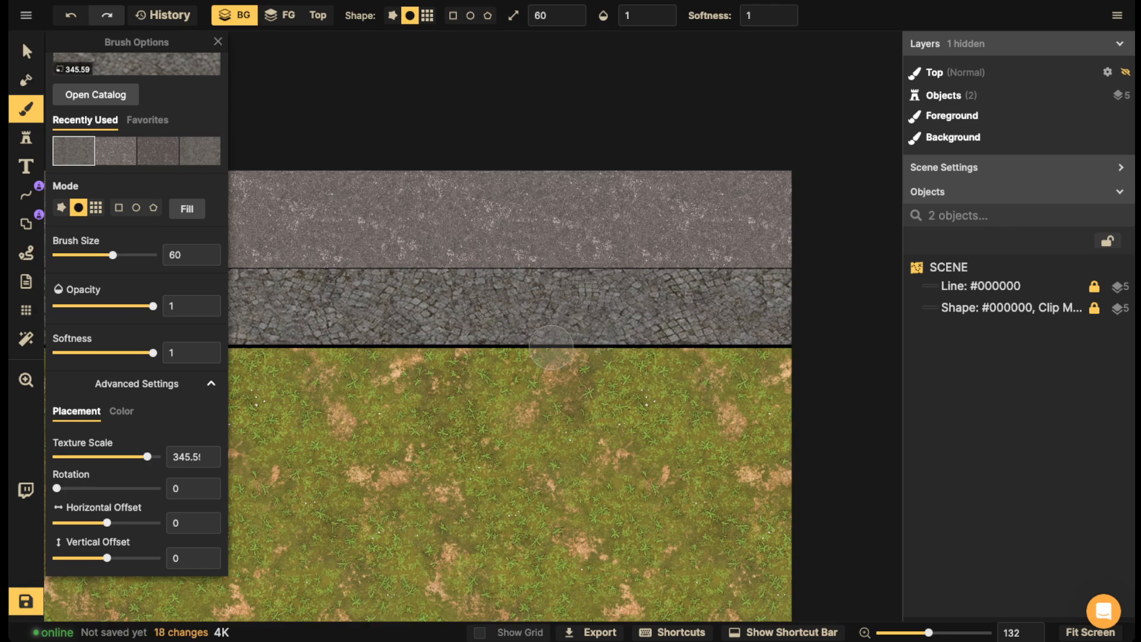
{"action": "left_click", "coordinate": [487, 309]}
{"action": "key", "text": "space"}
{"action": "left_click_drag", "start_coordinate": [407, 314], "coordinate": [602, 310]}
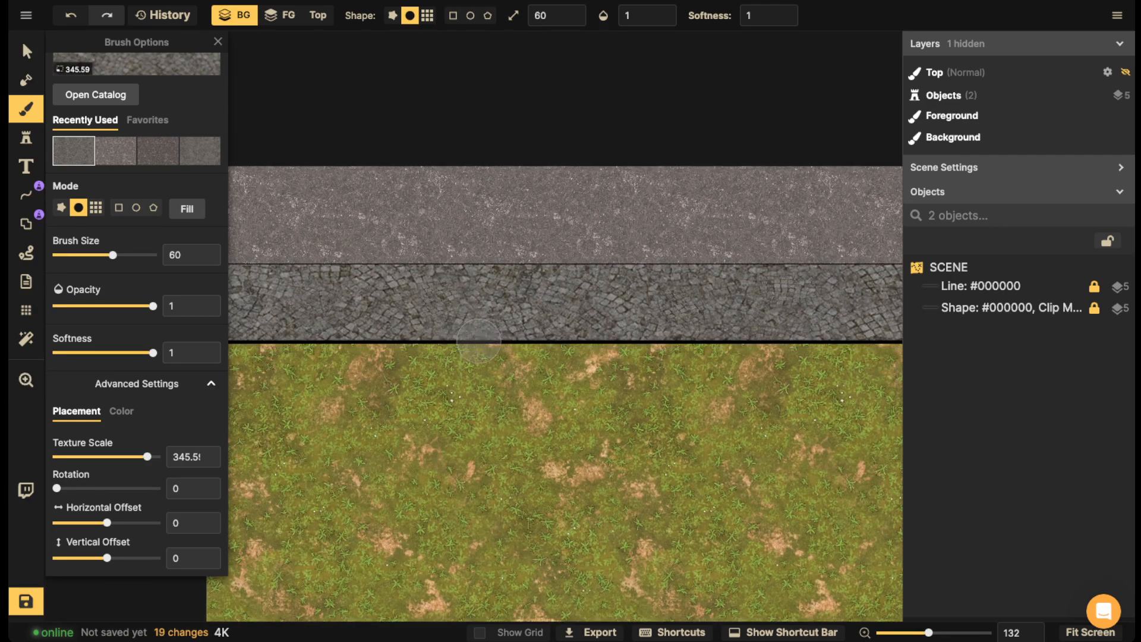
{"action": "key", "text": "space"}
{"action": "left_click_drag", "start_coordinate": [423, 336], "coordinate": [537, 312]}
{"action": "left_click", "coordinate": [485, 267]}
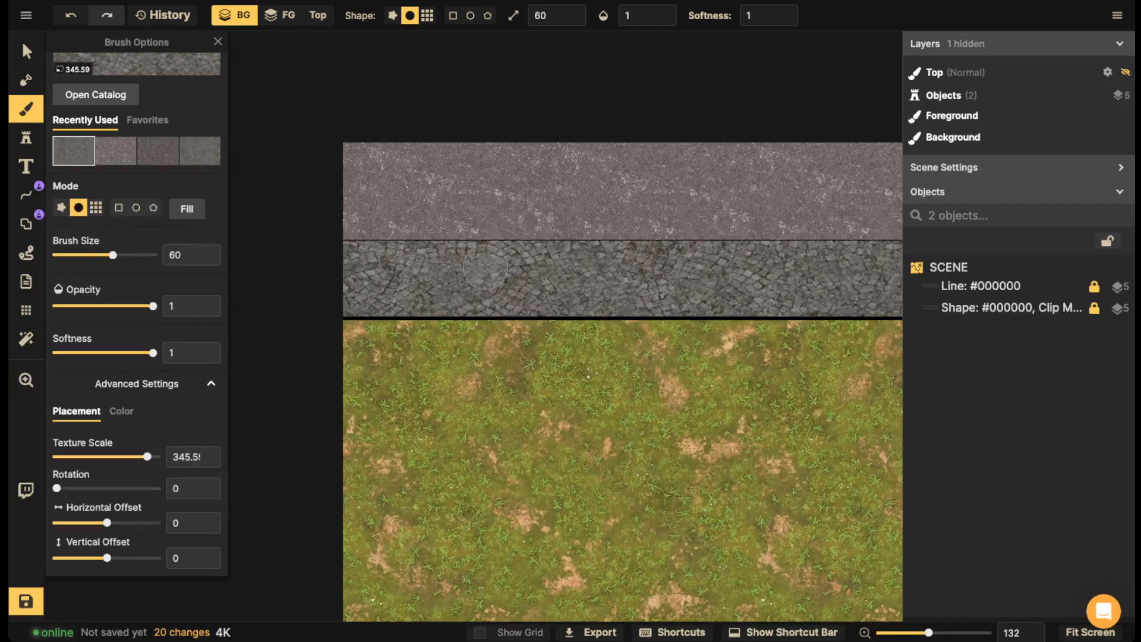
- Reduce the cobblestone texture scale to 206.78 and dab more scattered patches along the pavement strip
{"action": "left_click_drag", "start_coordinate": [147, 446], "coordinate": [135, 447]}
{"action": "left_click_drag", "start_coordinate": [362, 272], "coordinate": [267, 274]}
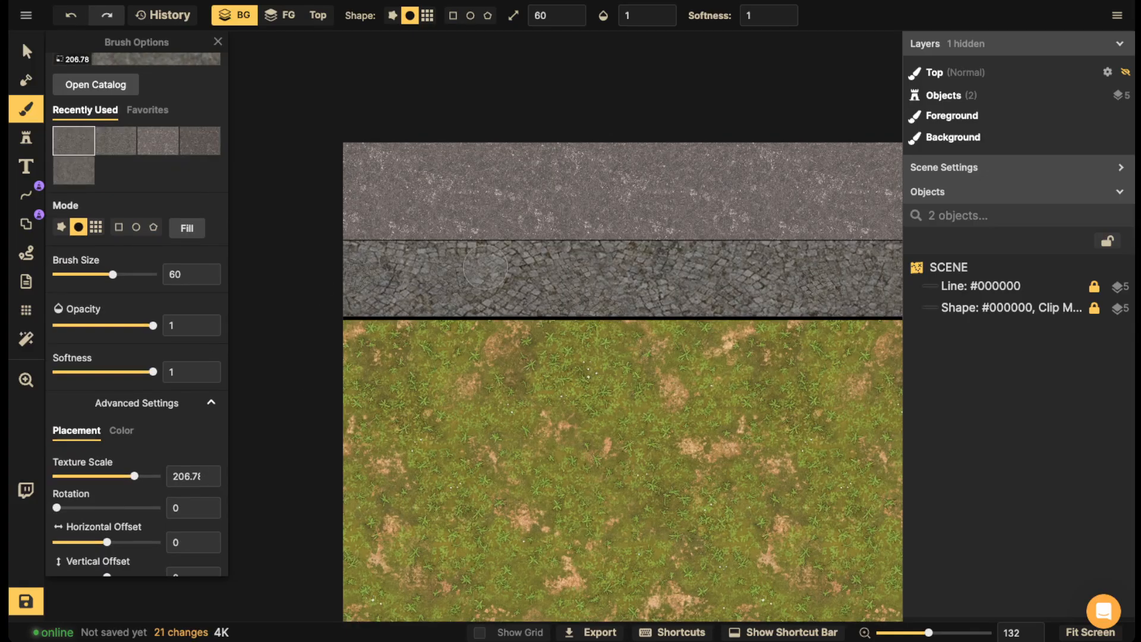
{"action": "key", "text": "space"}
{"action": "left_click_drag", "start_coordinate": [631, 282], "coordinate": [506, 290]}
{"action": "left_click", "coordinate": [500, 286]}
{"action": "left_click", "coordinate": [505, 279]}
{"action": "left_click", "coordinate": [516, 298]}
{"action": "left_click", "coordinate": [454, 294]}
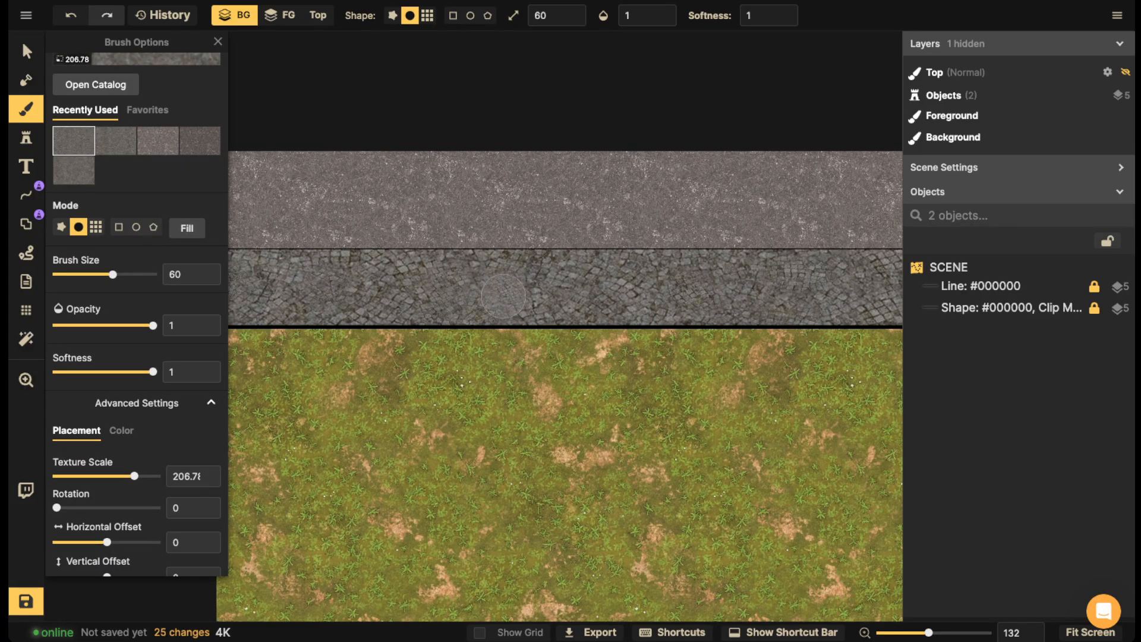
{"action": "key", "text": "space"}
{"action": "left_click_drag", "start_coordinate": [739, 282], "coordinate": [628, 300]}
{"action": "left_click", "coordinate": [668, 294]}
{"action": "left_click", "coordinate": [718, 292]}
{"action": "left_click", "coordinate": [676, 305]}
{"action": "scroll", "coordinate": [293, 274], "scroll_direction": "down", "scroll_amount": 1}
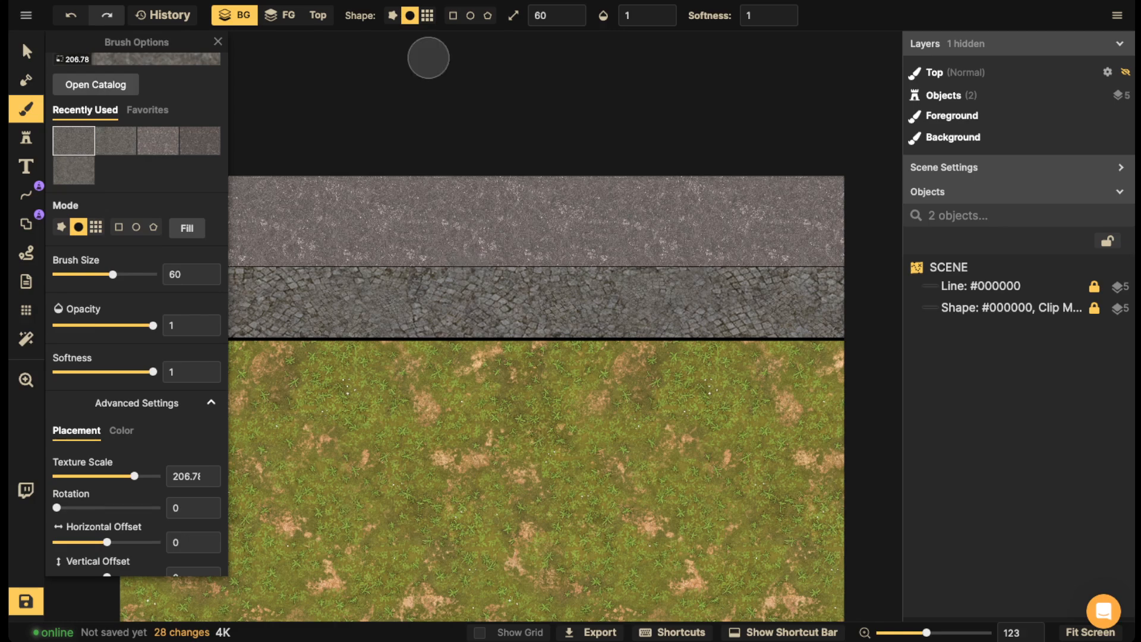
- Choose the slim red-roofed stone tower stamp from the Babylonian pack of the Fantasy Regional catalog
{"action": "left_click", "coordinate": [26, 52]}
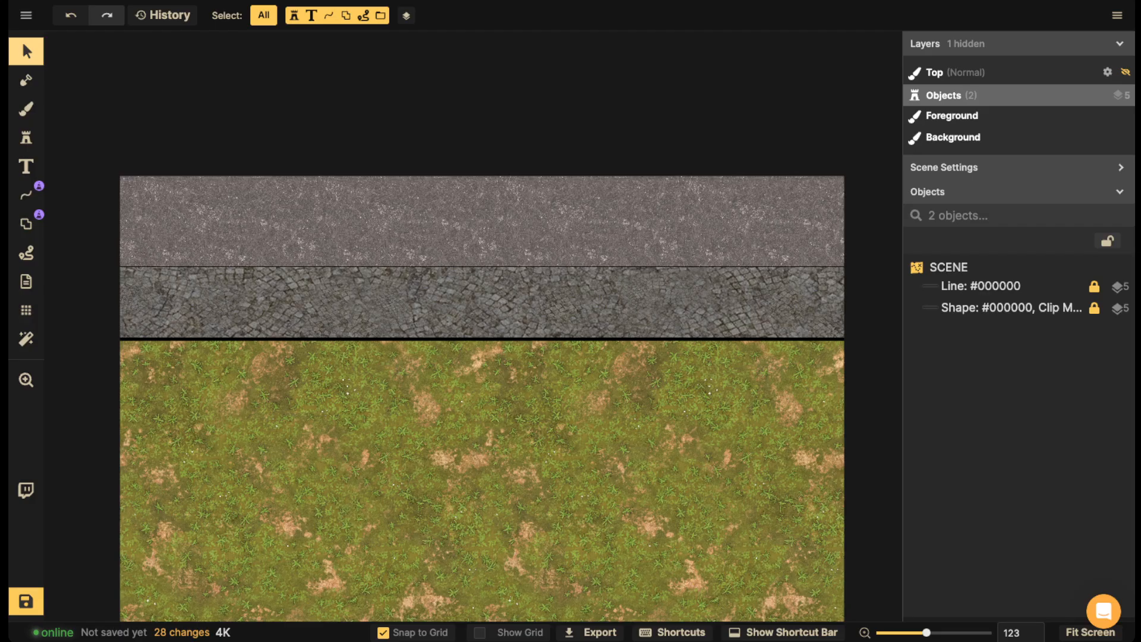
{"action": "scroll", "coordinate": [363, 295], "scroll_direction": "up", "scroll_amount": 3}
{"action": "left_click_drag", "start_coordinate": [363, 294], "coordinate": [436, 302]}
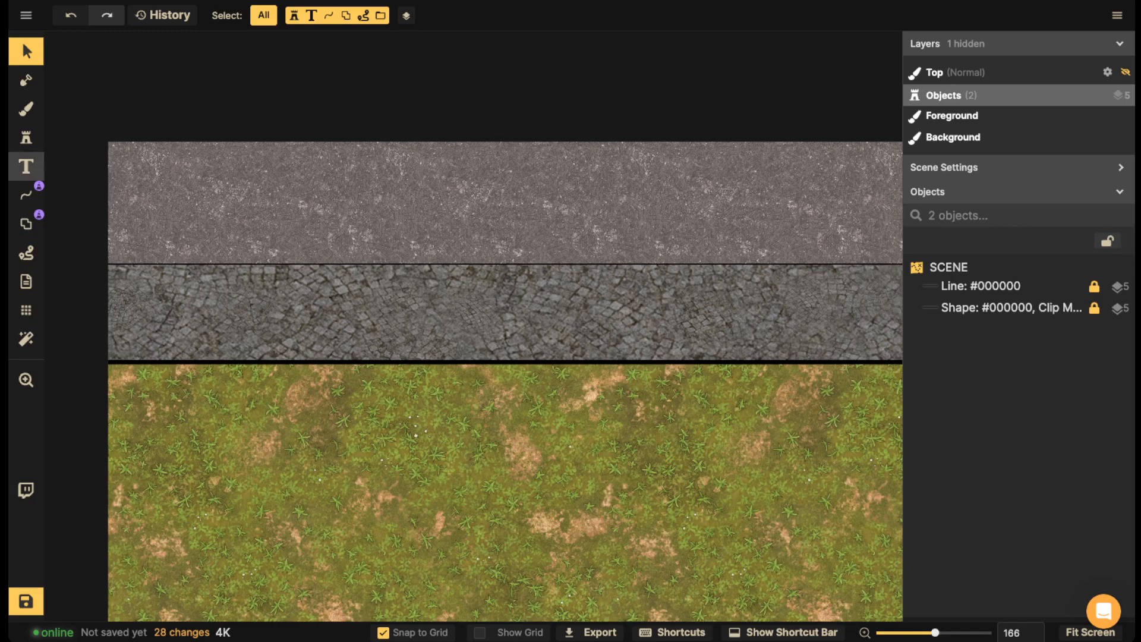
{"action": "scroll", "coordinate": [243, 243], "scroll_direction": "down", "scroll_amount": 2}
{"action": "left_click_drag", "start_coordinate": [243, 244], "coordinate": [359, 280]}
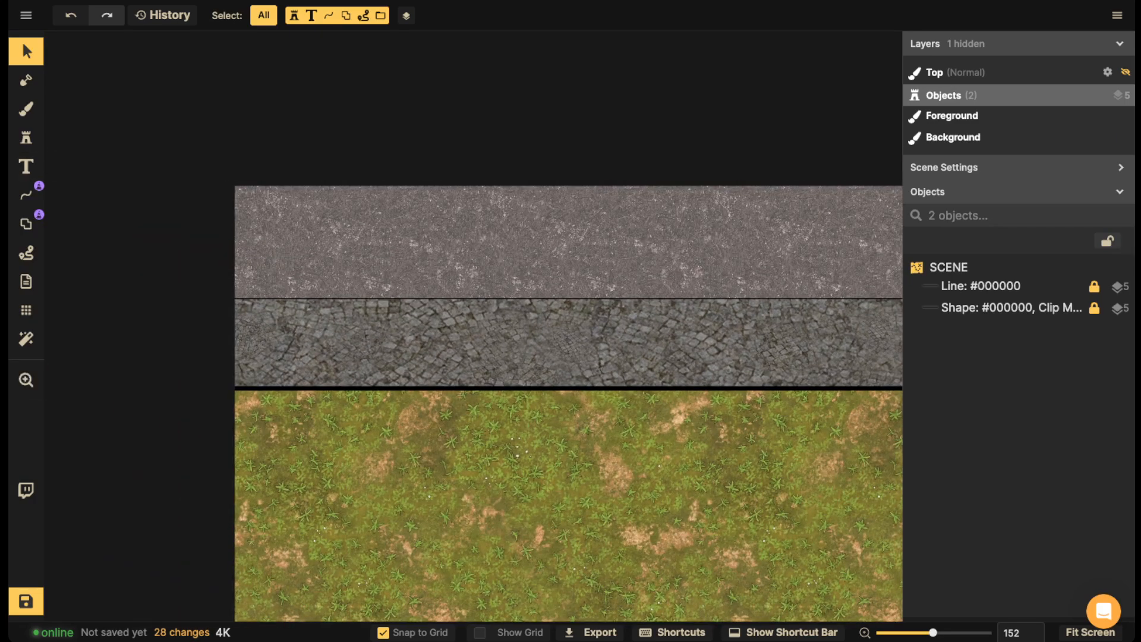
{"action": "left_click", "coordinate": [25, 137]}
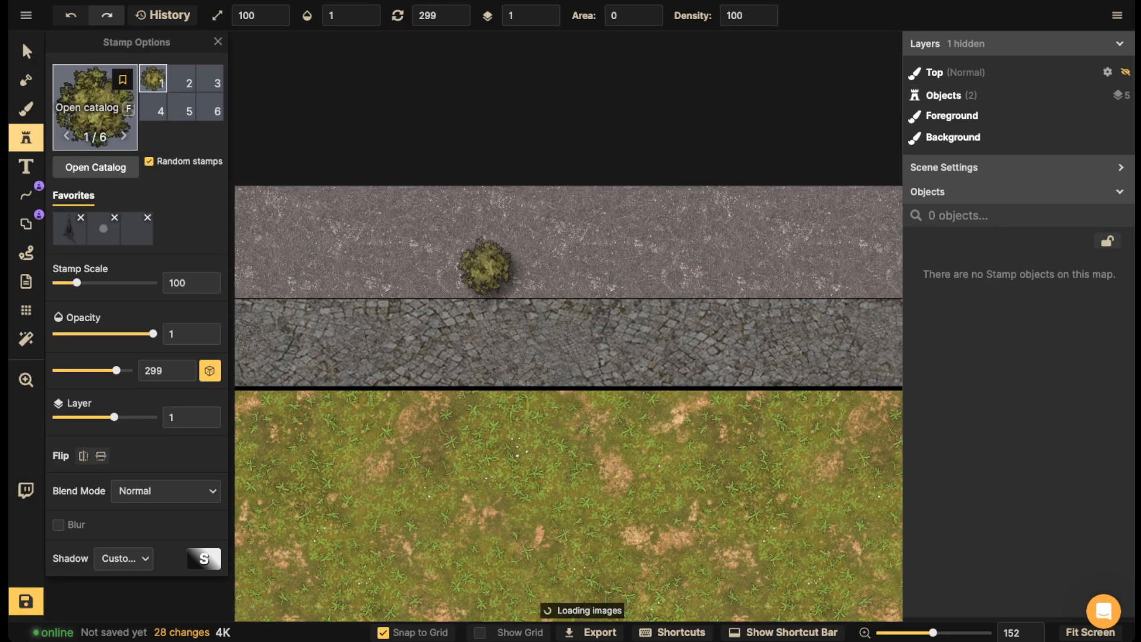
{"action": "left_click", "coordinate": [95, 107]}
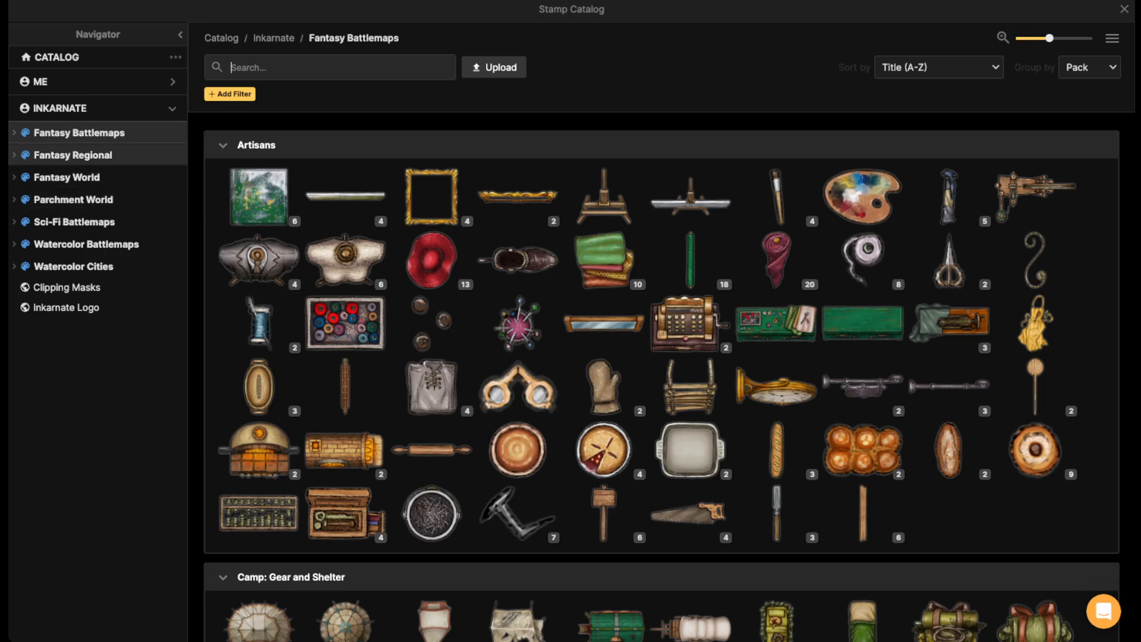
{"action": "left_click", "coordinate": [73, 154]}
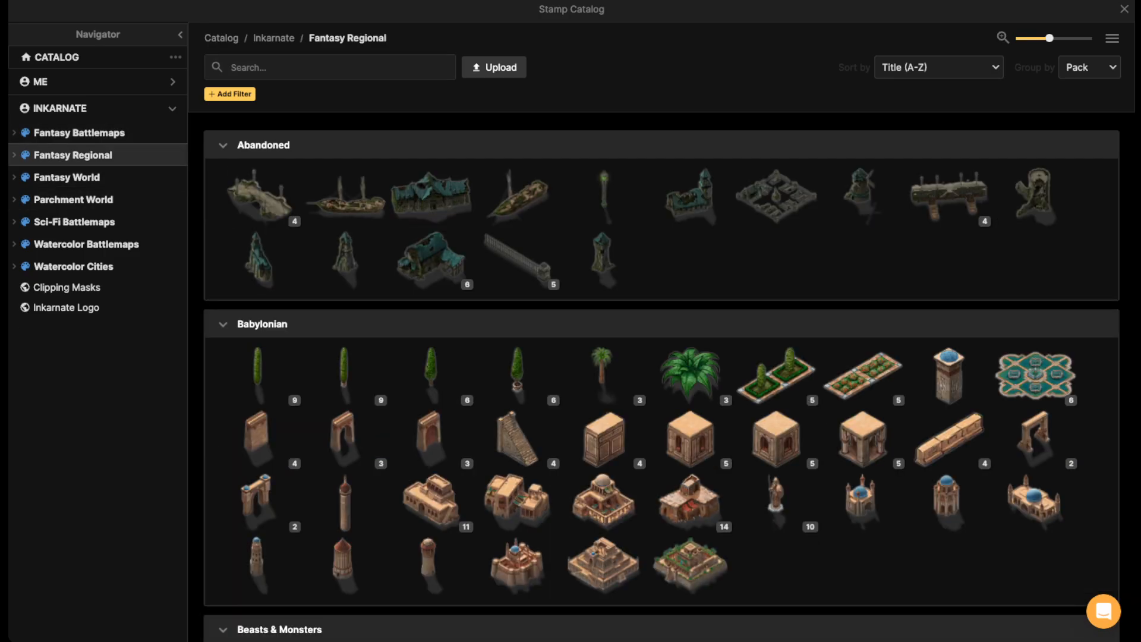
{"action": "left_click", "coordinate": [345, 502]}
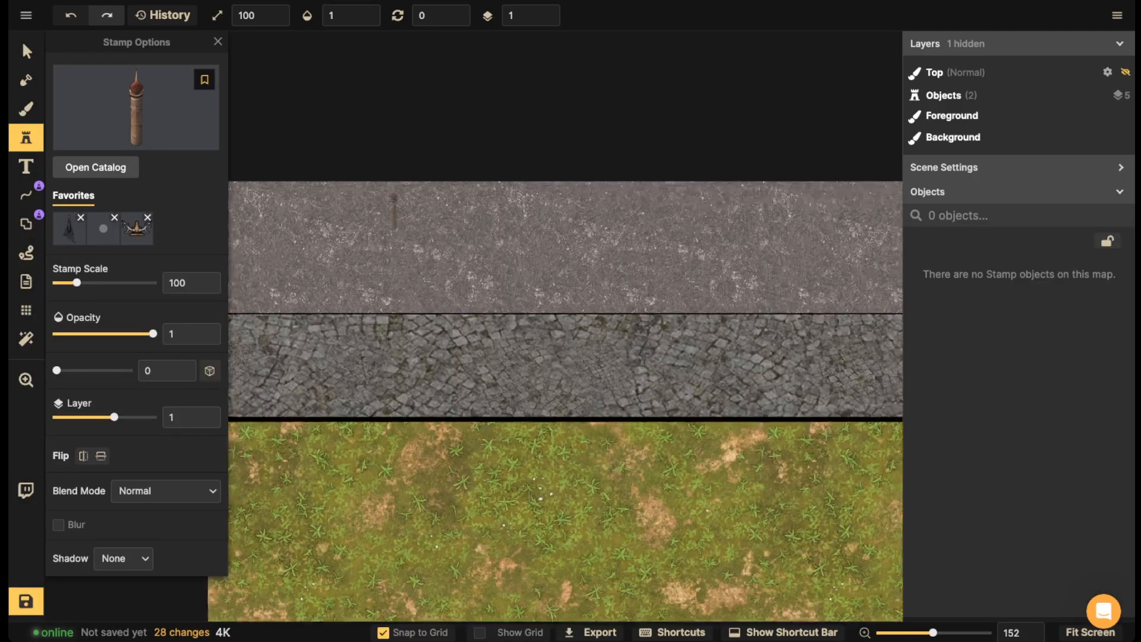
- Enlarge the tower stamp to scale 430 and place it as a column at the left end of the stone wall
{"action": "key", "text": "bracketright"}
{"action": "key", "text": "bracketright"}
{"action": "key", "text": "bracketright"}
{"action": "key", "text": "bracketright"}
{"action": "key", "text": "bracketright"}
{"action": "key", "text": "bracketright"}
{"action": "key", "text": "bracketright"}
{"action": "key", "text": "bracketright"}
{"action": "key", "text": "bracketright"}
{"action": "key", "text": "bracketright"}
{"action": "key", "text": "bracketright"}
{"action": "key", "text": "bracketright"}
{"action": "key", "text": "bracketright"}
{"action": "key", "text": "bracketright"}
{"action": "key", "text": "bracketright"}
{"action": "key", "text": "bracketright"}
{"action": "key", "text": "bracketright"}
{"action": "key", "text": "bracketright"}
{"action": "key", "text": "bracketright"}
{"action": "key", "text": "bracketright"}
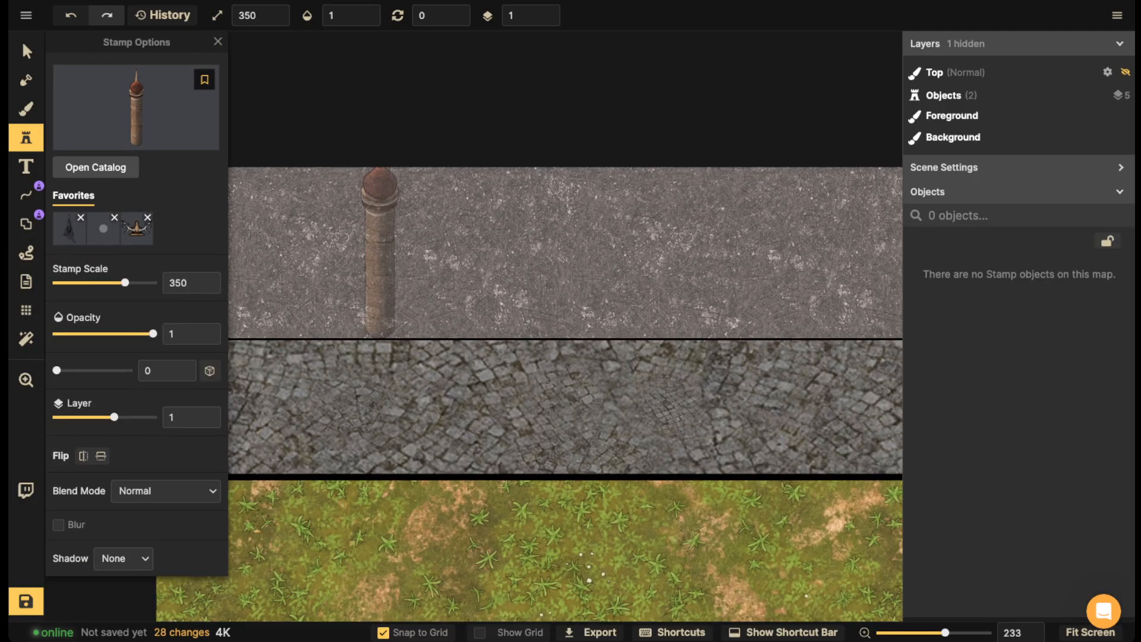
{"action": "left_click_drag", "start_coordinate": [294, 229], "coordinate": [492, 153]}
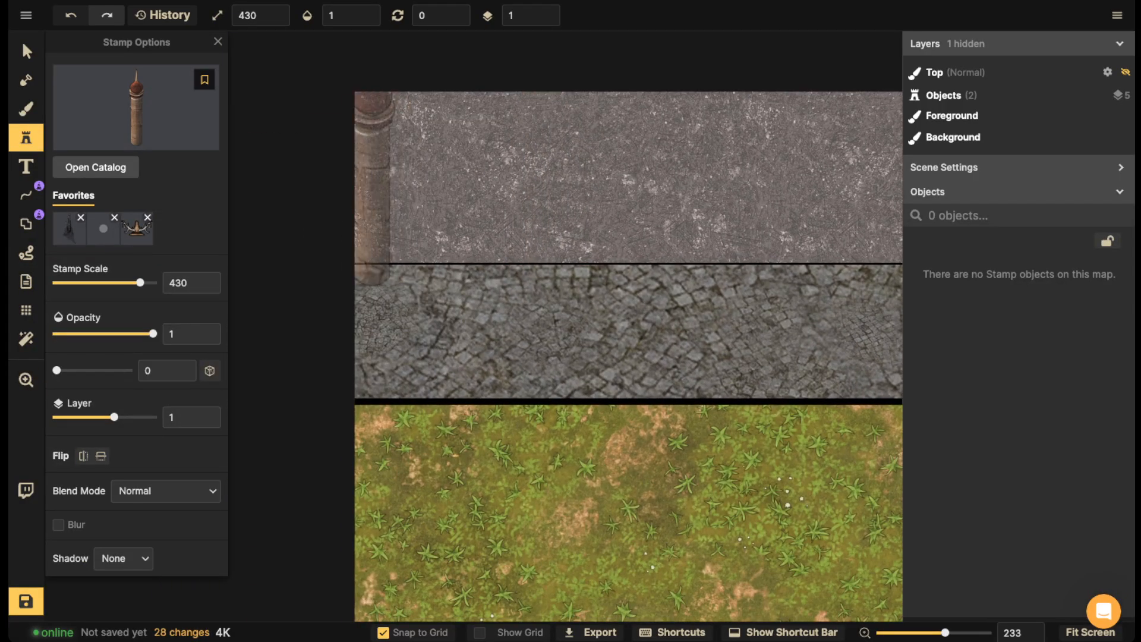
{"action": "left_click", "coordinate": [371, 161]}
- Set the placed tower stamp's saturation to 0
{"action": "left_click", "coordinate": [26, 52]}
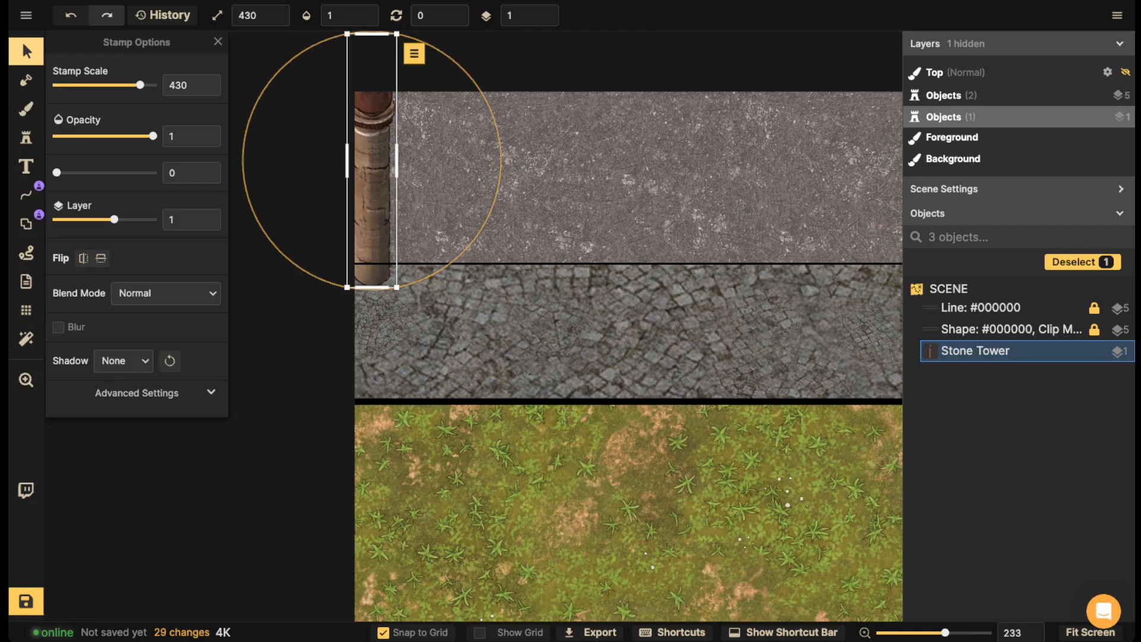
{"action": "left_click", "coordinate": [137, 393]}
{"action": "left_click_drag", "start_coordinate": [108, 497], "coordinate": [56, 497]}
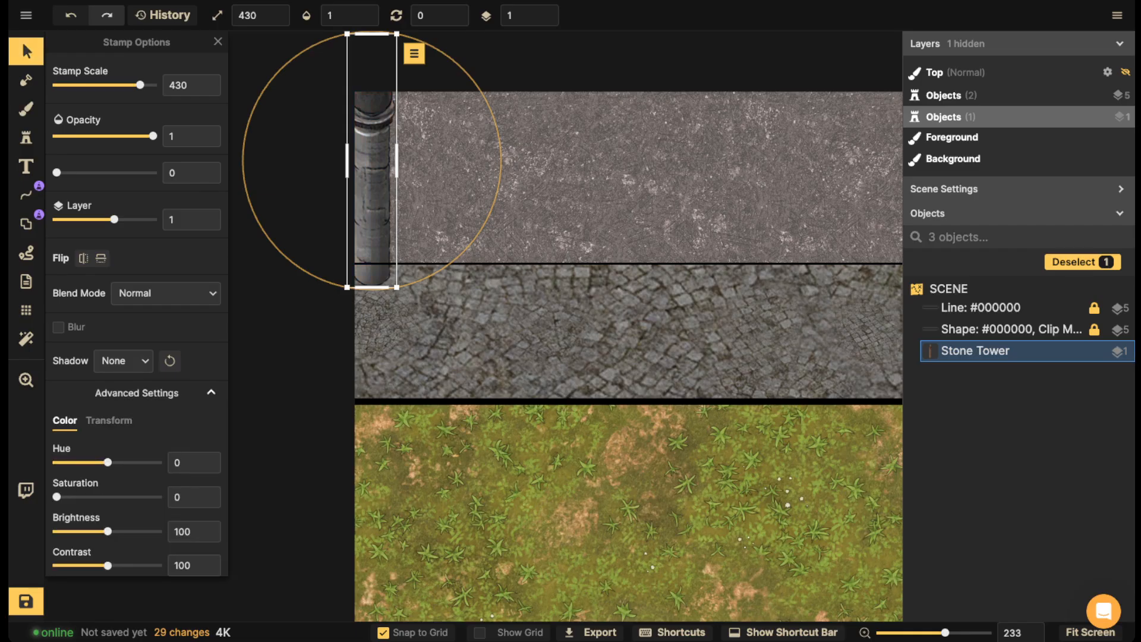
- Move the black boundary line to layer -5 so it sits behind the column
{"action": "left_click", "coordinate": [980, 308]}
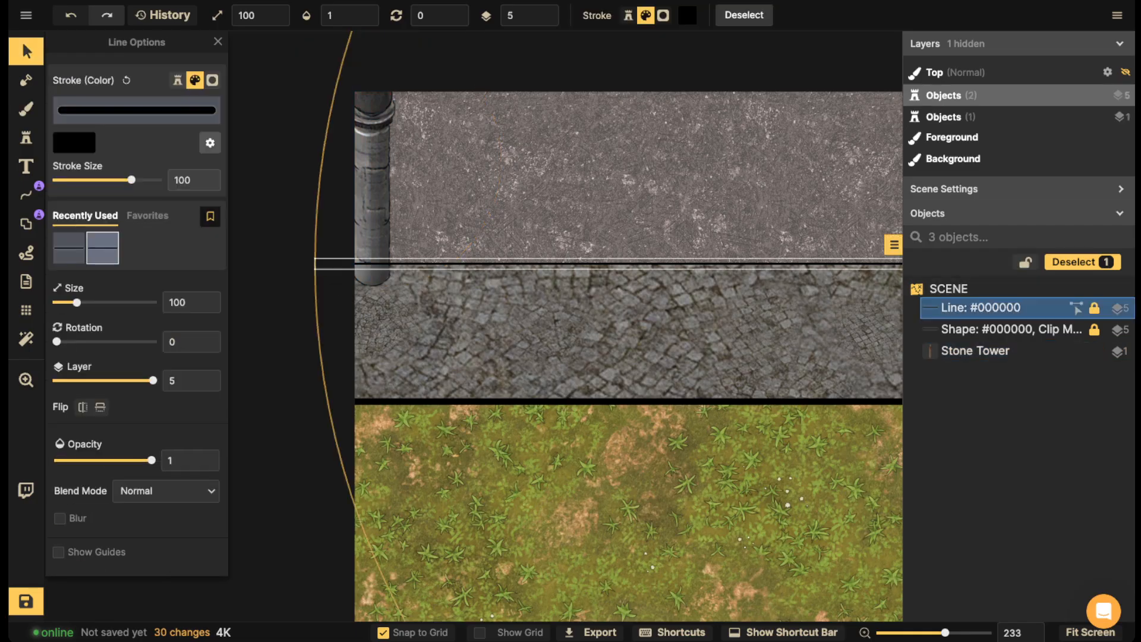
{"action": "left_click", "coordinate": [545, 20]}
{"action": "left_click", "coordinate": [545, 19]}
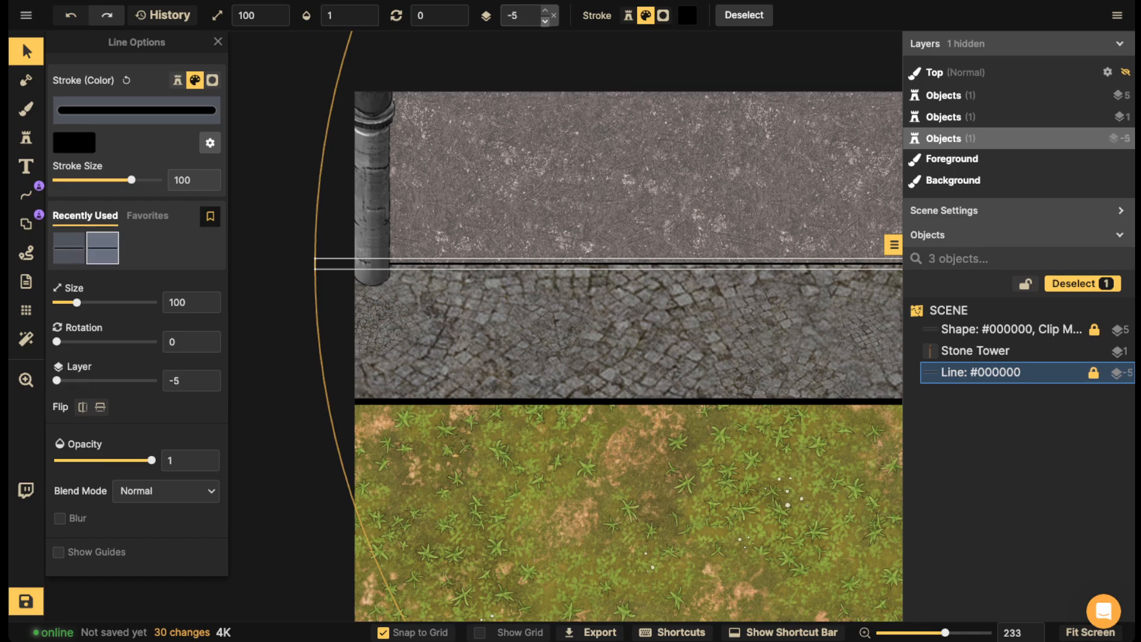
- Stretch the column at the wall's left end taller and set its base just below the wall's lower edge
{"action": "left_click", "coordinate": [373, 179]}
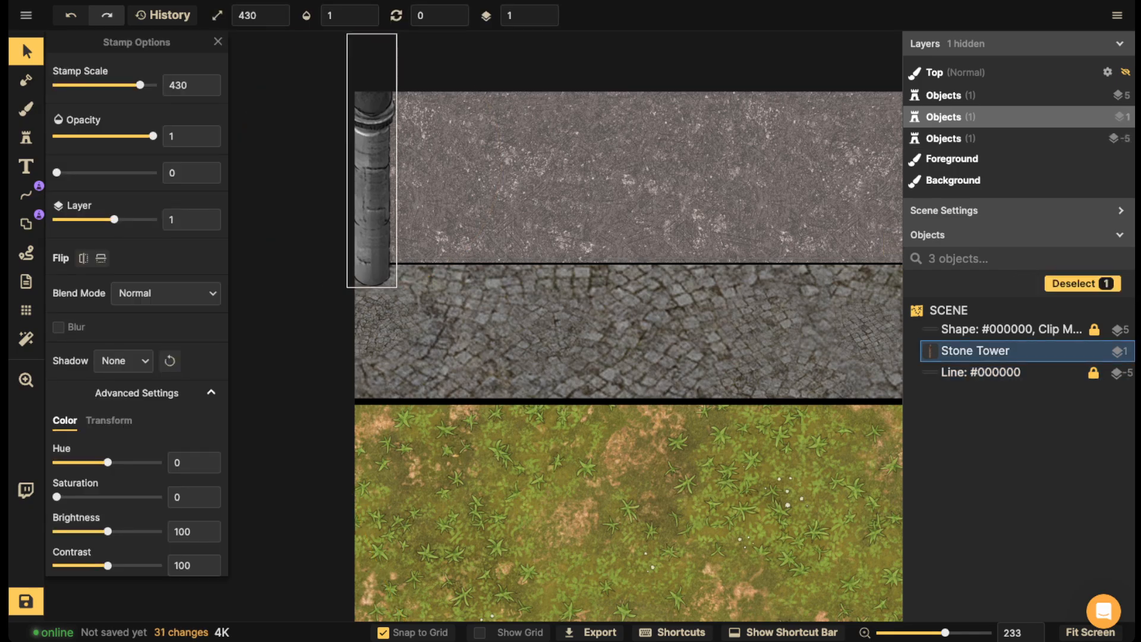
{"action": "left_click_drag", "start_coordinate": [372, 34], "coordinate": [372, 0]}
{"action": "left_click_drag", "start_coordinate": [373, 178], "coordinate": [372, 181]}
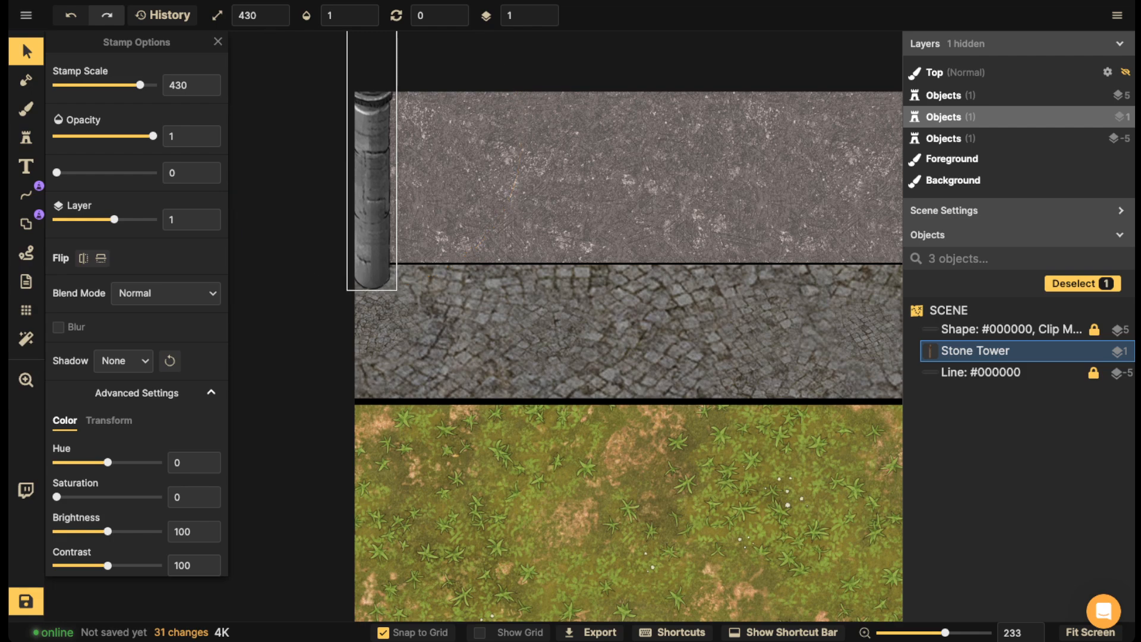
{"action": "scroll", "coordinate": [370, 177], "scroll_direction": "down", "scroll_amount": 5}
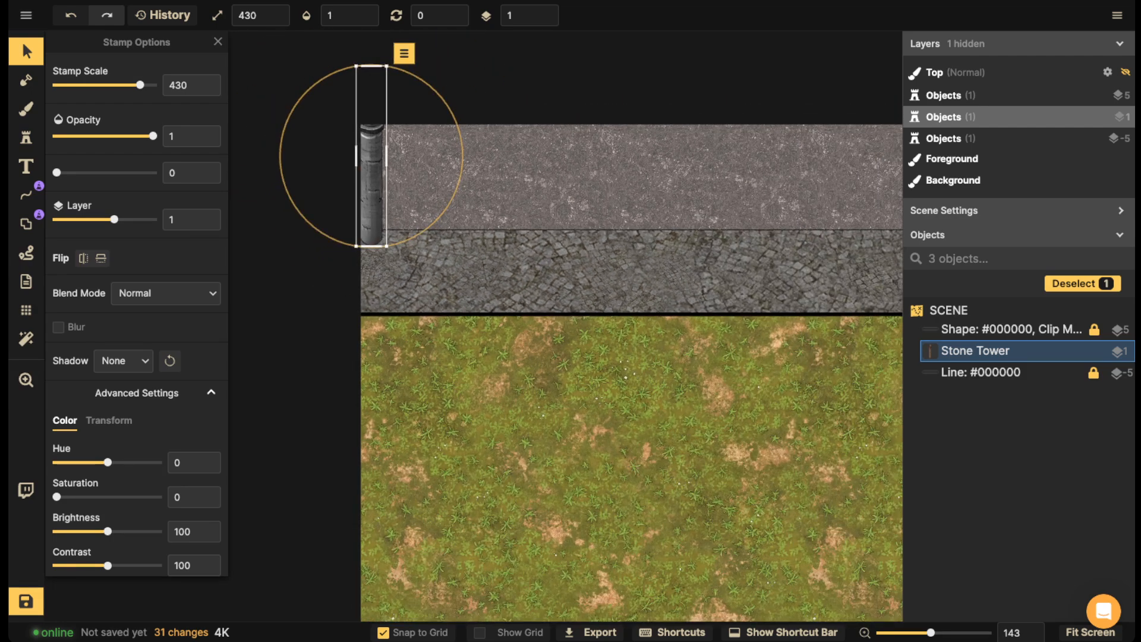
- Paste a copy of the grey column onto the wall away from the left end
{"action": "left_click_drag", "start_coordinate": [695, 181], "coordinate": [508, 188]}
{"action": "left_click_drag", "start_coordinate": [700, 188], "coordinate": [507, 190]}
{"action": "key", "text": "ctrl+v"}
{"action": "scroll", "coordinate": [499, 193], "scroll_direction": "down", "scroll_amount": 2}
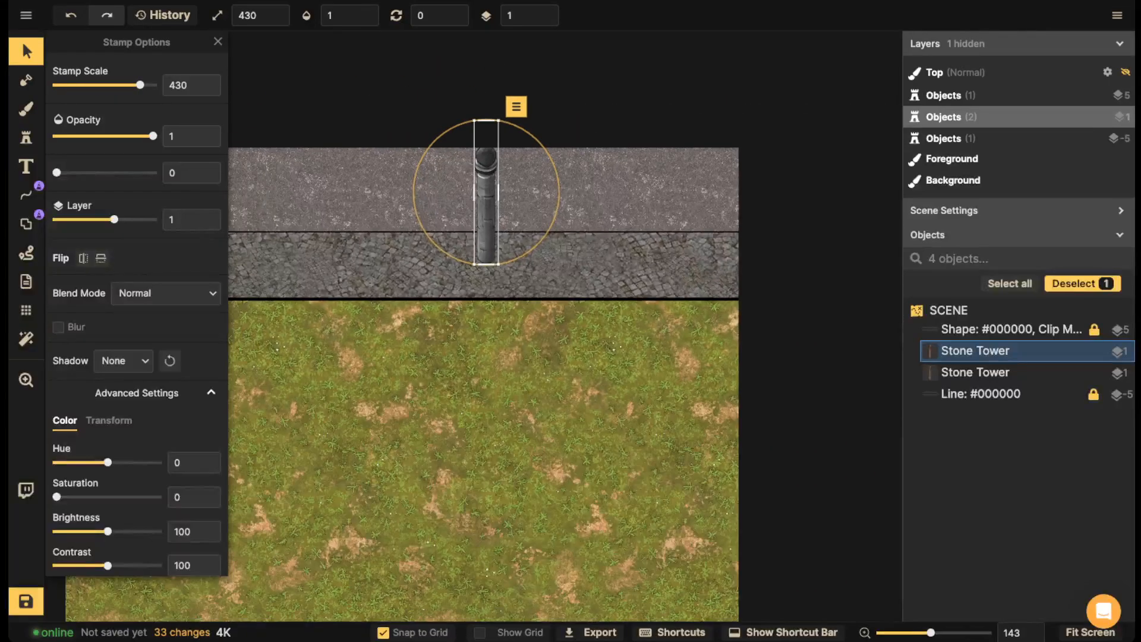
- Show the 40 by 40 square grid and align the copied column with the wall's right end
{"action": "left_click", "coordinate": [26, 310]}
{"action": "left_click", "coordinate": [61, 72]}
{"action": "scroll", "coordinate": [511, 214], "scroll_direction": "down", "scroll_amount": 2}
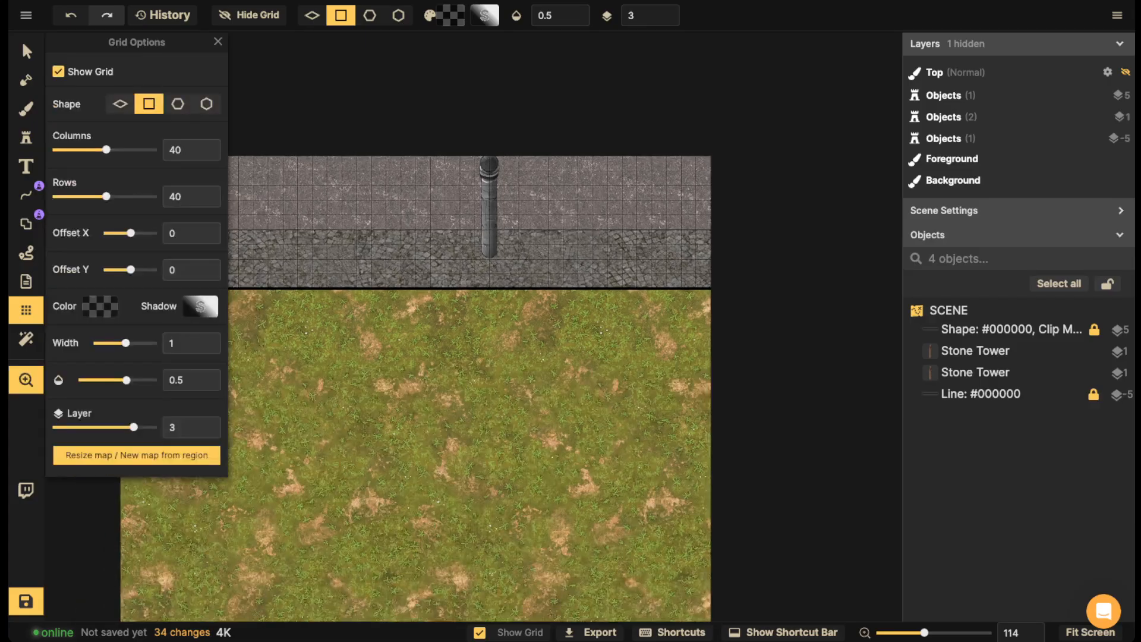
{"action": "scroll", "coordinate": [511, 214], "scroll_direction": "down", "scroll_amount": 1}
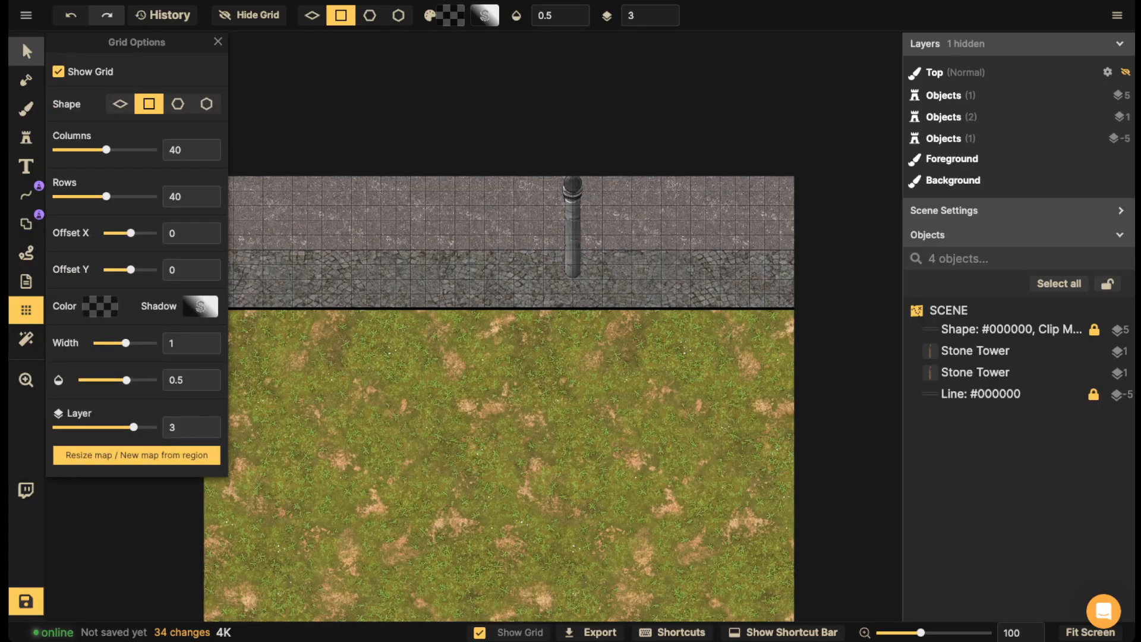
{"action": "left_click", "coordinate": [26, 51]}
{"action": "left_click", "coordinate": [572, 222]}
{"action": "left_click_drag", "start_coordinate": [573, 223], "coordinate": [786, 206]}
{"action": "scroll", "coordinate": [779, 188], "scroll_direction": "down", "scroll_amount": 1}
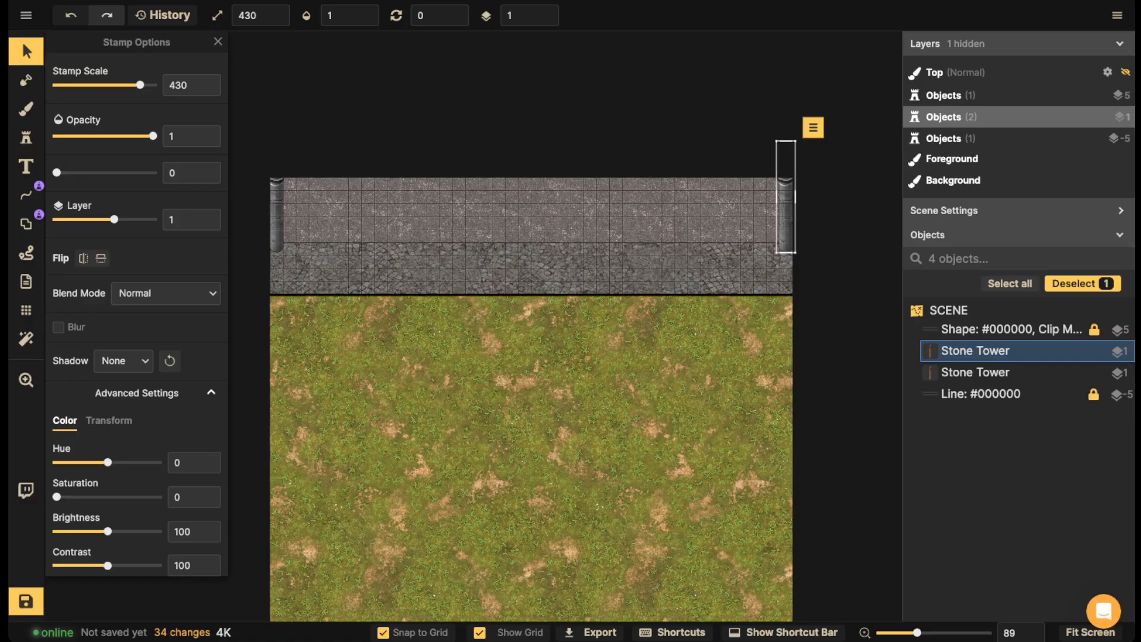
- Add three more copies of the column along the wall between the two end columns, level with them
{"action": "key", "text": "ctrl+v"}
{"action": "left_click_drag", "start_coordinate": [445, 226], "coordinate": [381, 197]}
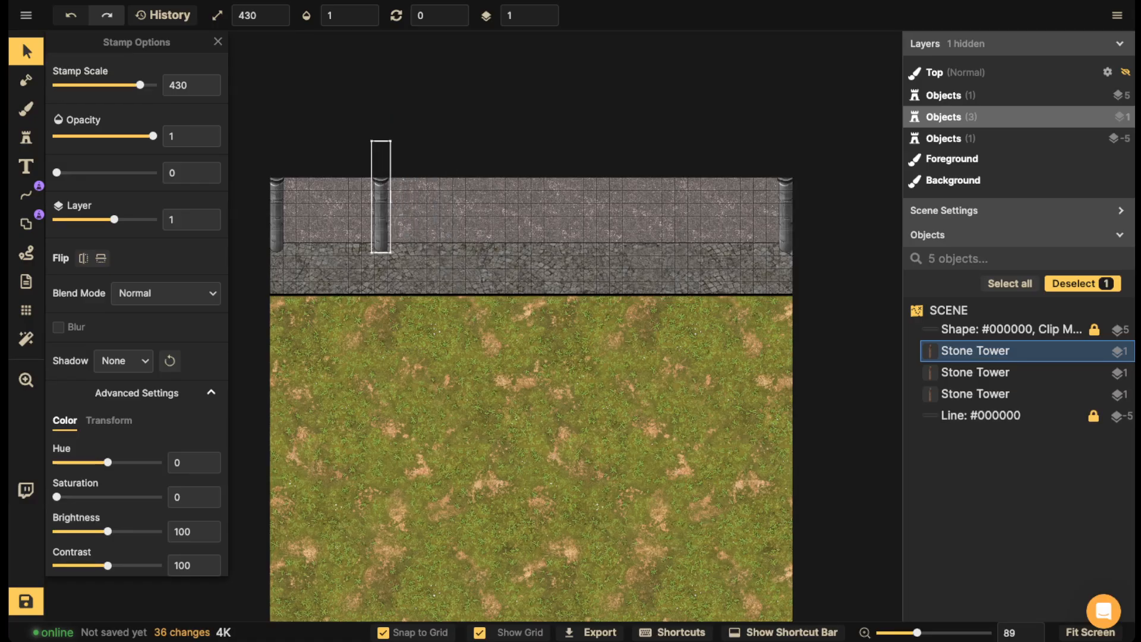
{"action": "key", "text": "ctrl+v"}
{"action": "left_click_drag", "start_coordinate": [633, 202], "coordinate": [655, 195]}
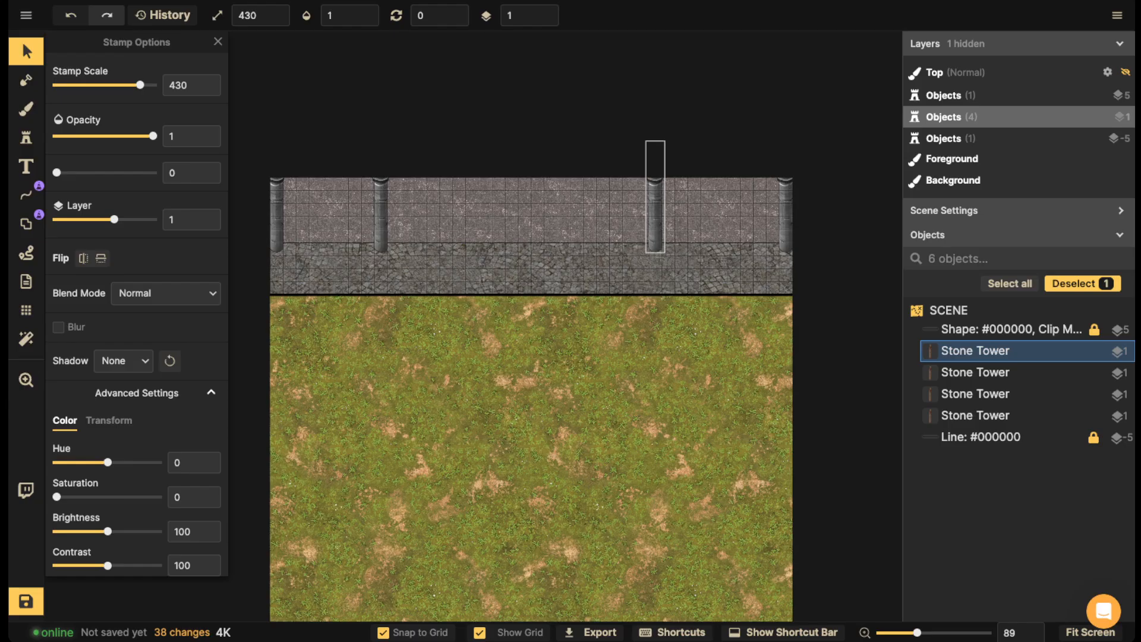
{"action": "key", "text": "ctrl+v"}
{"action": "left_click_drag", "start_coordinate": [510, 209], "coordinate": [518, 196]}
{"action": "left_click", "coordinate": [396, 138]}
{"action": "scroll", "coordinate": [390, 151], "scroll_direction": "down", "scroll_amount": 2}
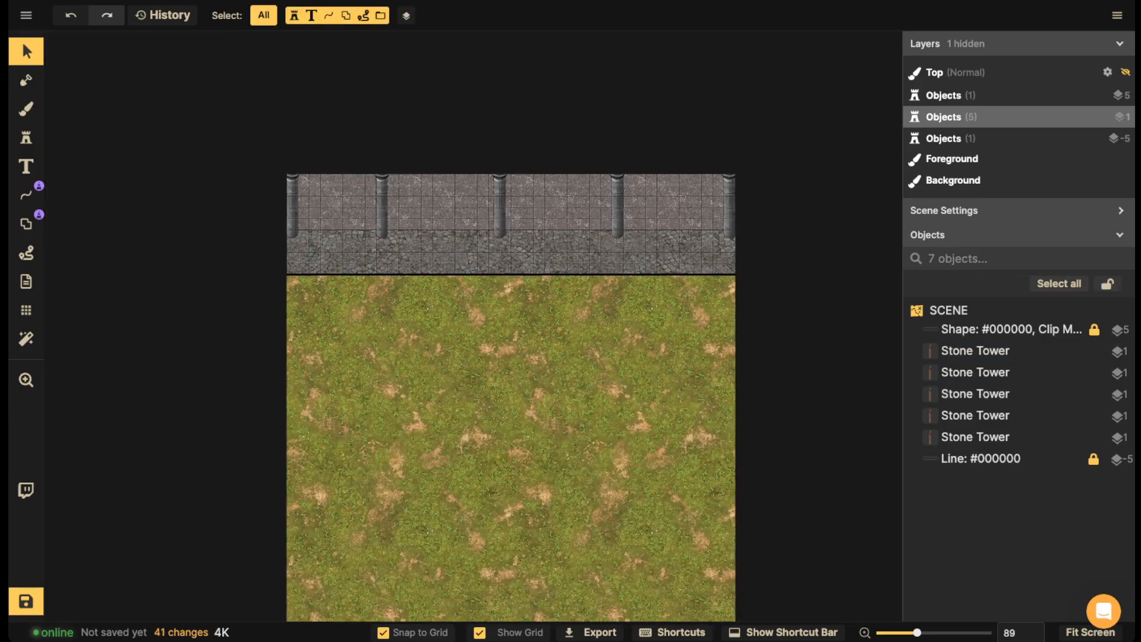
{"action": "left_click_drag", "start_coordinate": [390, 151], "coordinate": [430, 142]}
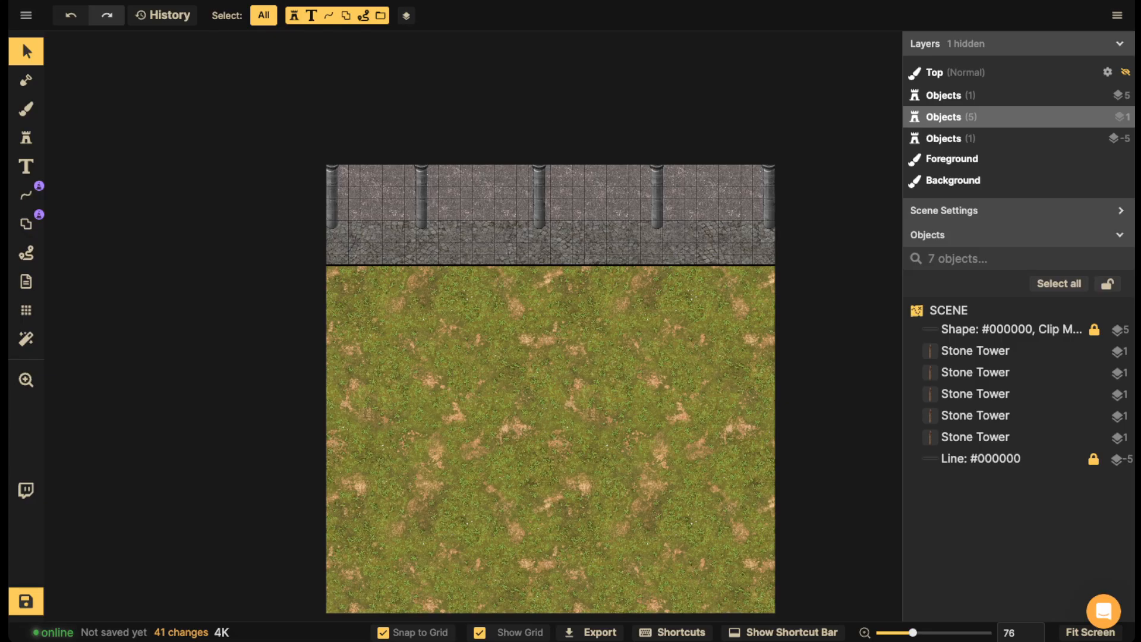
- Hide the map grid and return to selecting objects
{"action": "left_click", "coordinate": [26, 309]}
{"action": "left_click", "coordinate": [59, 71]}
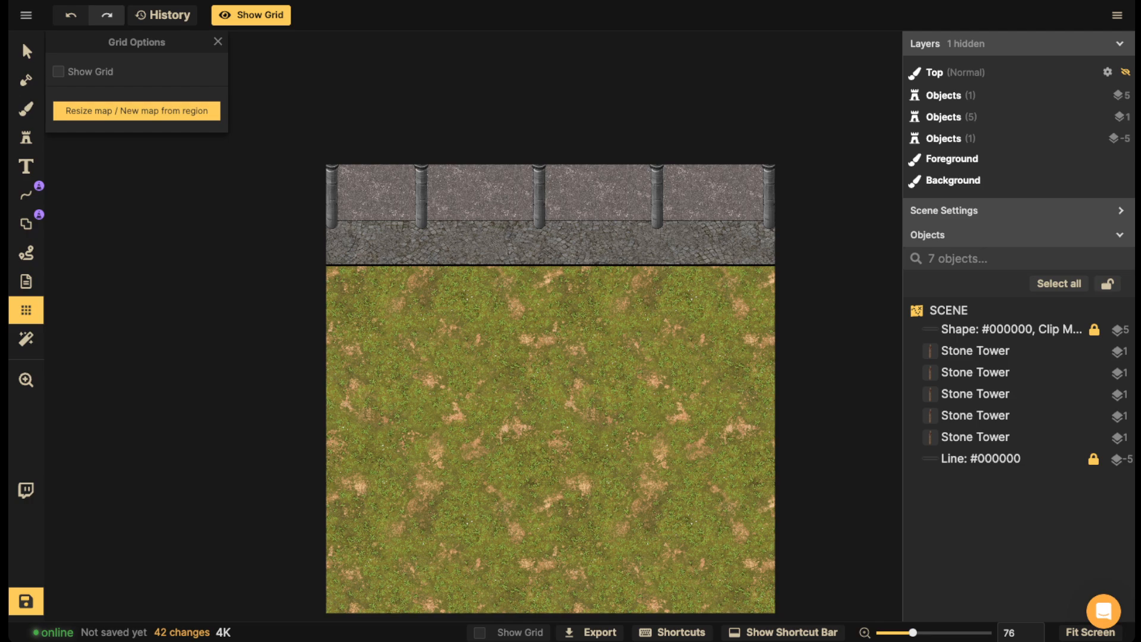
{"action": "left_click", "coordinate": [25, 51]}
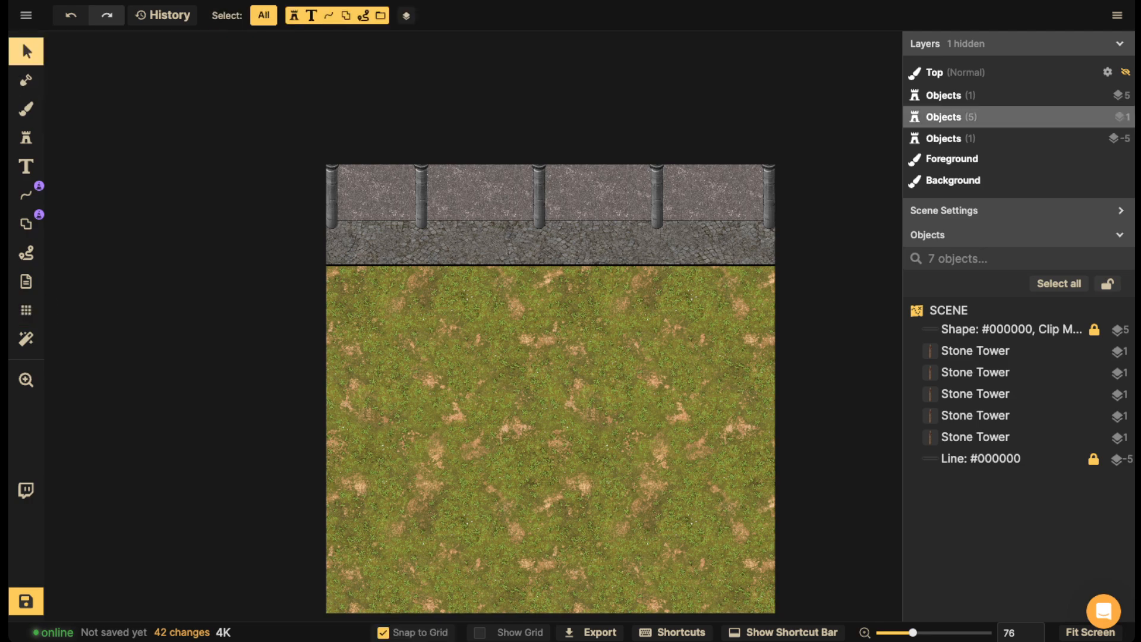
- Even out the column spacing by nudging the second column slightly right and the fourth slightly left
{"action": "scroll", "coordinate": [532, 141], "scroll_direction": "up", "scroll_amount": 5}
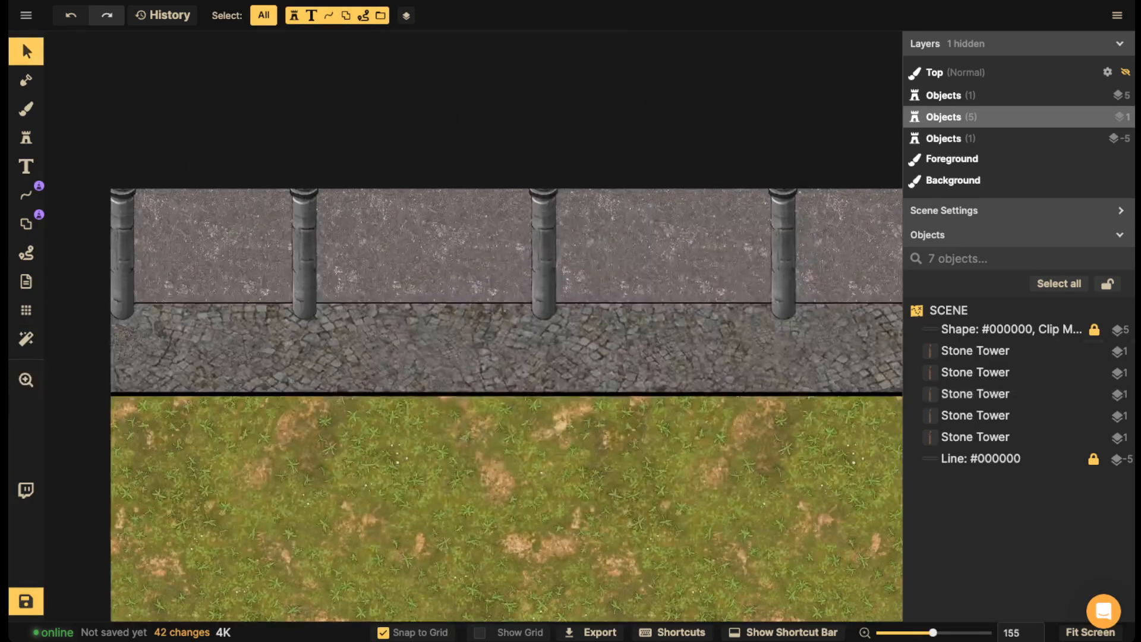
{"action": "key", "text": "space"}
{"action": "left_click_drag", "start_coordinate": [535, 149], "coordinate": [660, 156]}
{"action": "left_click", "coordinate": [430, 261]}
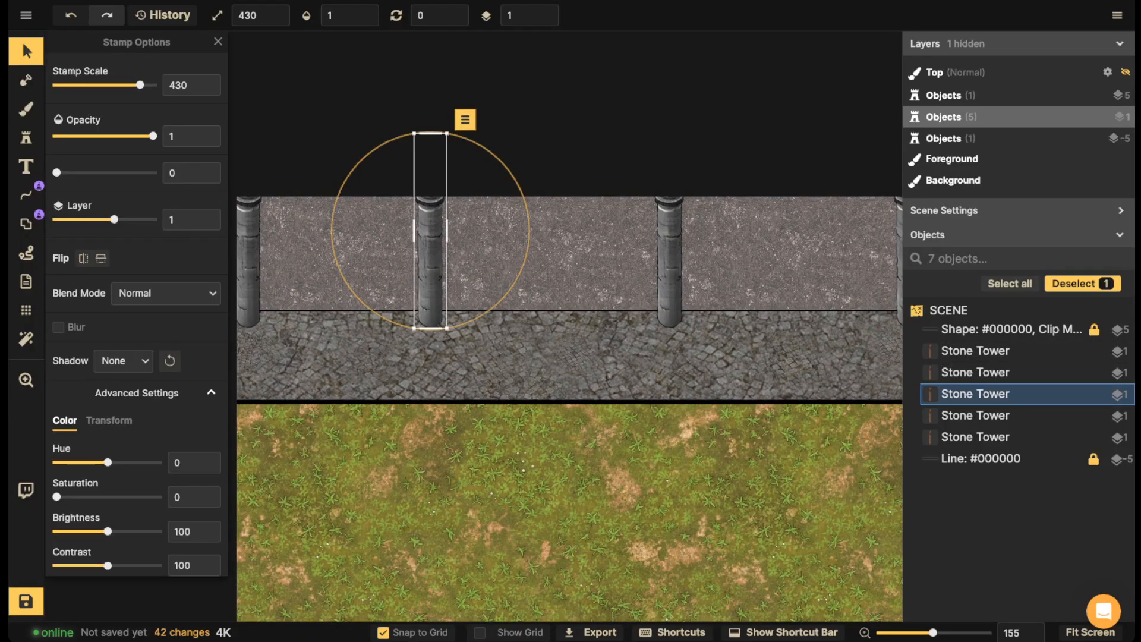
{"action": "left_click_drag", "start_coordinate": [430, 261], "coordinate": [442, 261]}
{"action": "scroll", "coordinate": [538, 272], "scroll_direction": "down", "scroll_amount": 2}
{"action": "left_click_drag", "start_coordinate": [656, 273], "coordinate": [320, 283]}
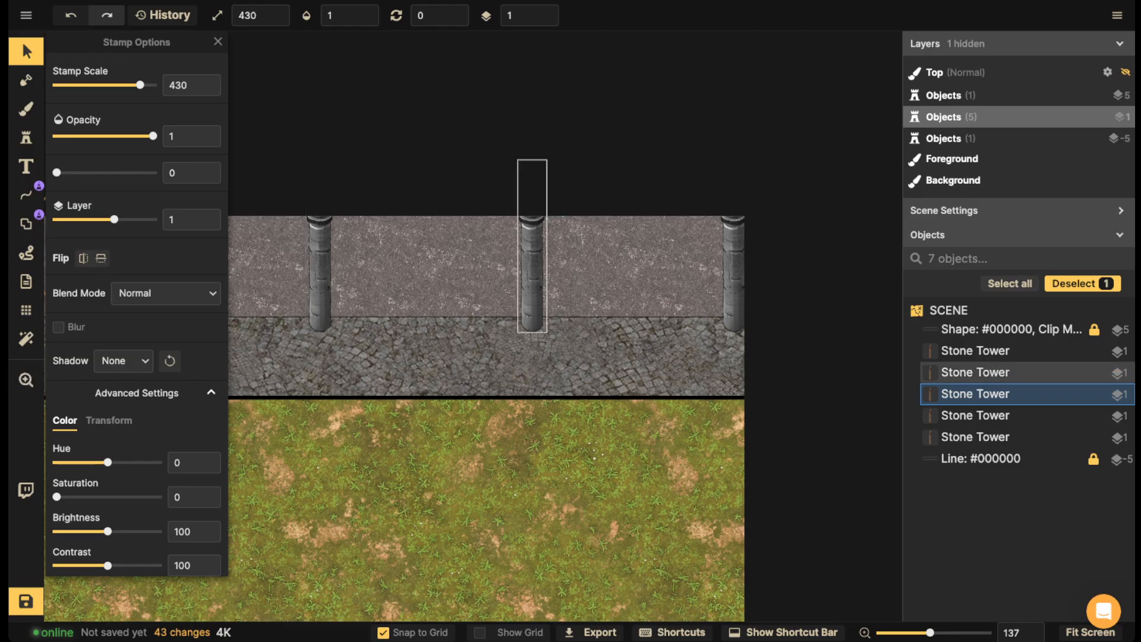
{"action": "left_click_drag", "start_coordinate": [531, 271], "coordinate": [521, 270]}
{"action": "scroll", "coordinate": [375, 249], "scroll_direction": "down", "scroll_amount": 4}
{"action": "left_click_drag", "start_coordinate": [271, 255], "coordinate": [439, 221]}
{"action": "scroll", "coordinate": [426, 246], "scroll_direction": "down", "scroll_amount": 1}
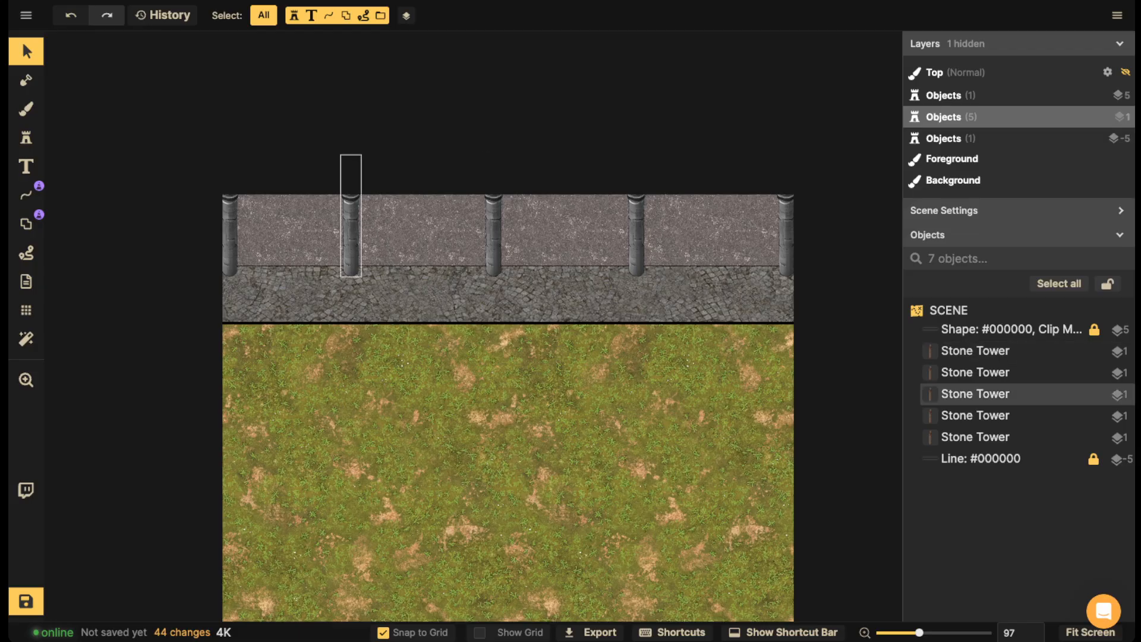
- Set up the Rectangle shape tool with black stroke and clip-mask fill, and show the map grid again
{"action": "scroll", "coordinate": [318, 56], "scroll_direction": "up", "scroll_amount": 3}
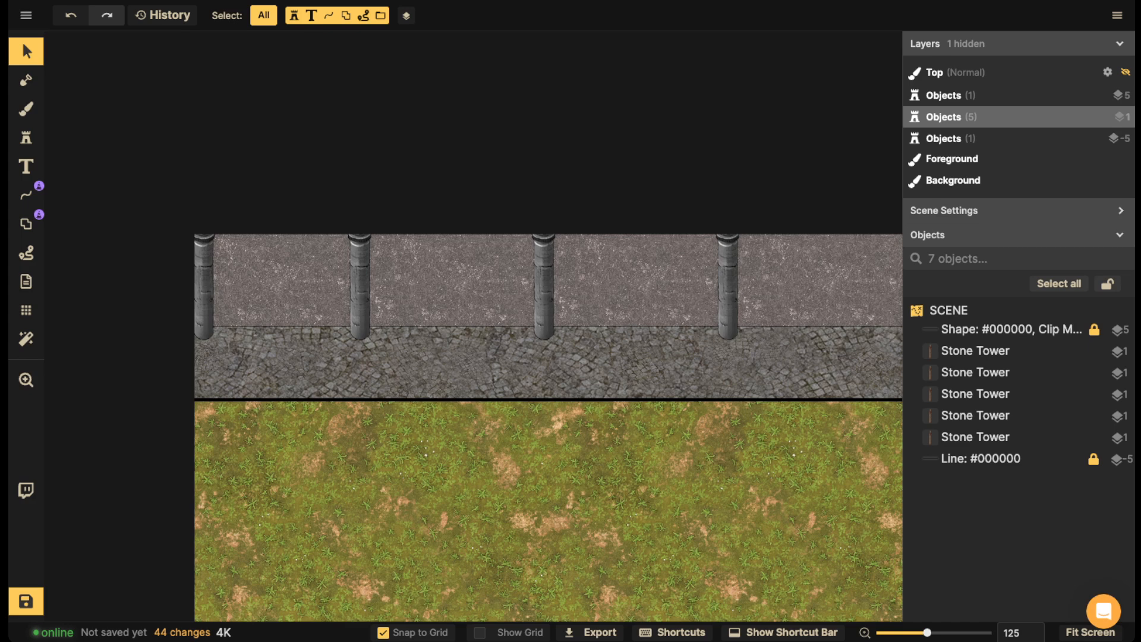
{"action": "scroll", "coordinate": [444, 85], "scroll_direction": "up", "scroll_amount": 3}
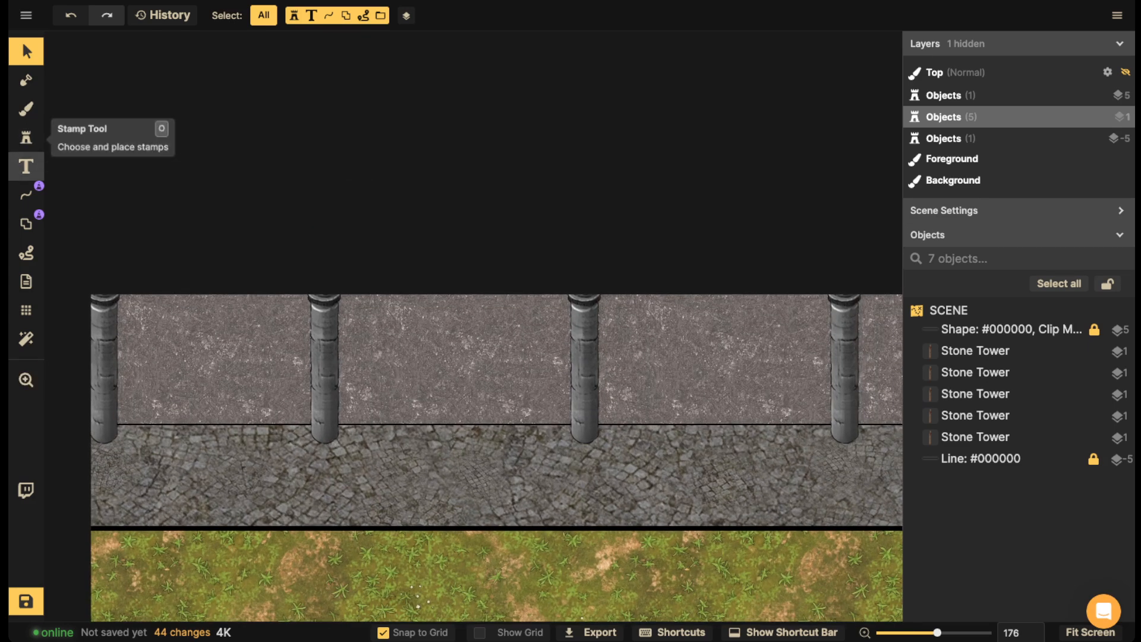
{"action": "left_click", "coordinate": [25, 224]}
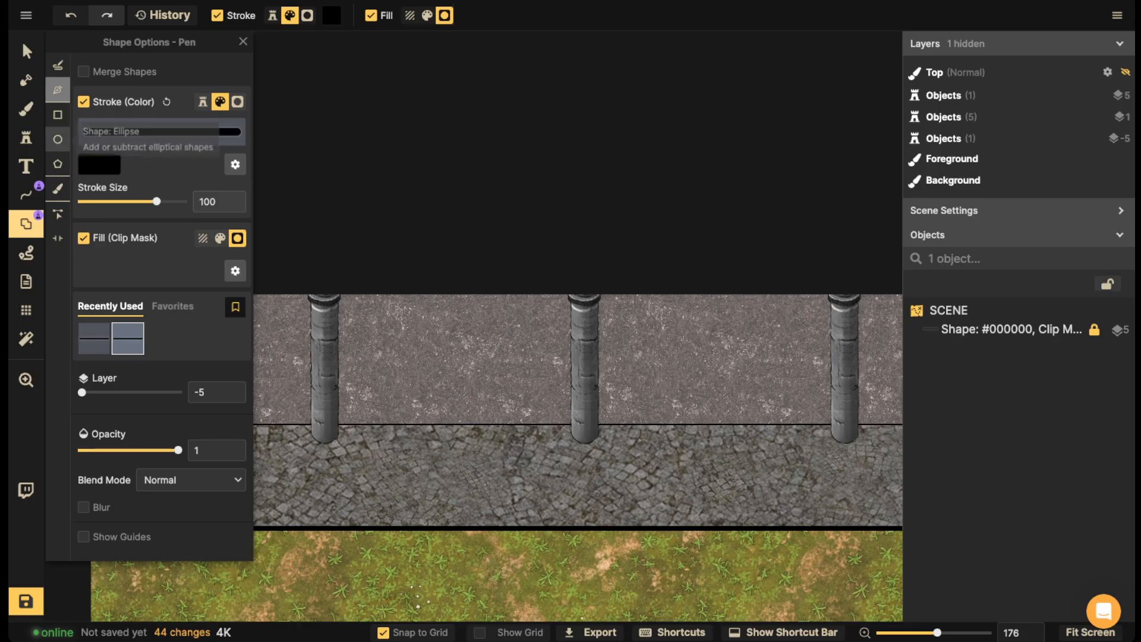
{"action": "left_click", "coordinate": [57, 114]}
{"action": "key", "text": "space"}
{"action": "left_click_drag", "start_coordinate": [570, 523], "coordinate": [569, 128]}
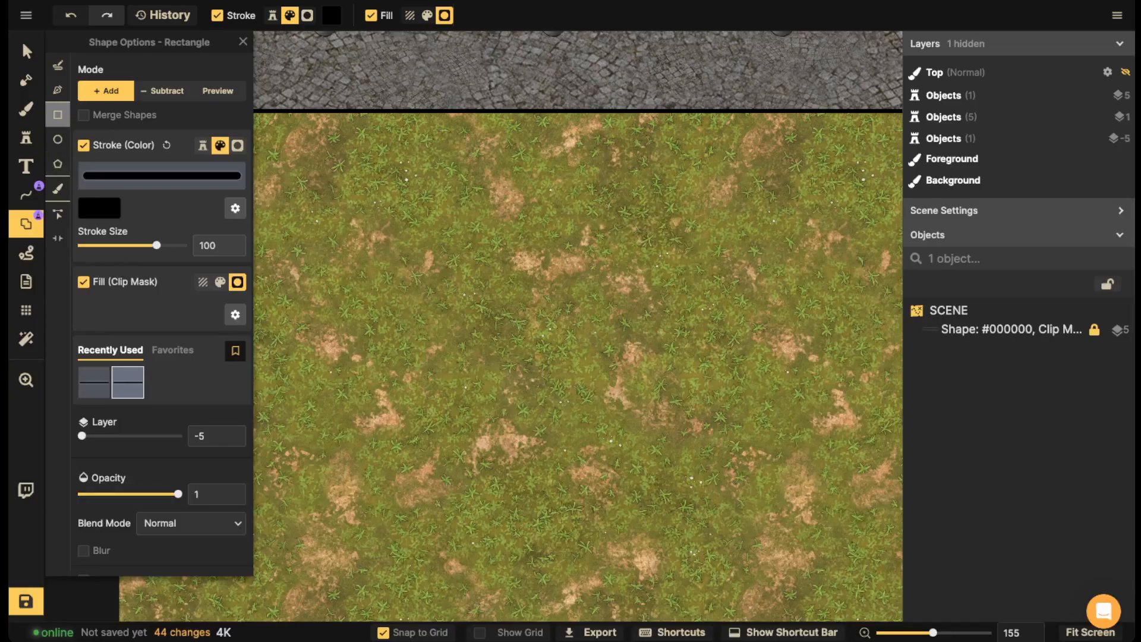
{"action": "left_click", "coordinate": [26, 310]}
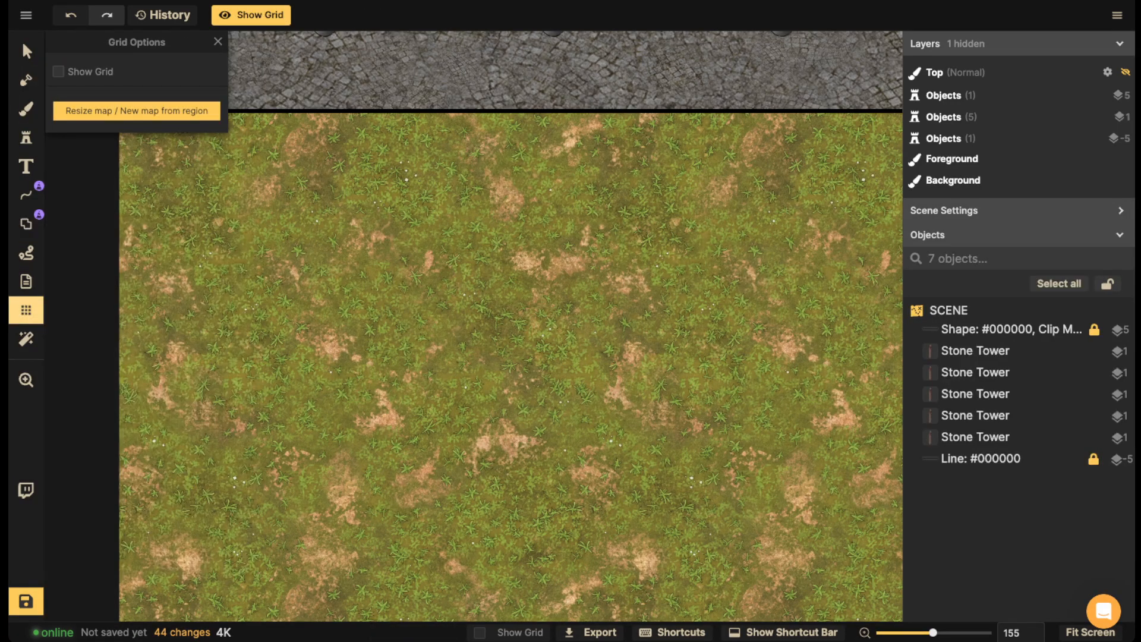
{"action": "left_click", "coordinate": [59, 72]}
{"action": "key", "text": "space"}
{"action": "left_click_drag", "start_coordinate": [445, 41], "coordinate": [446, 221]}
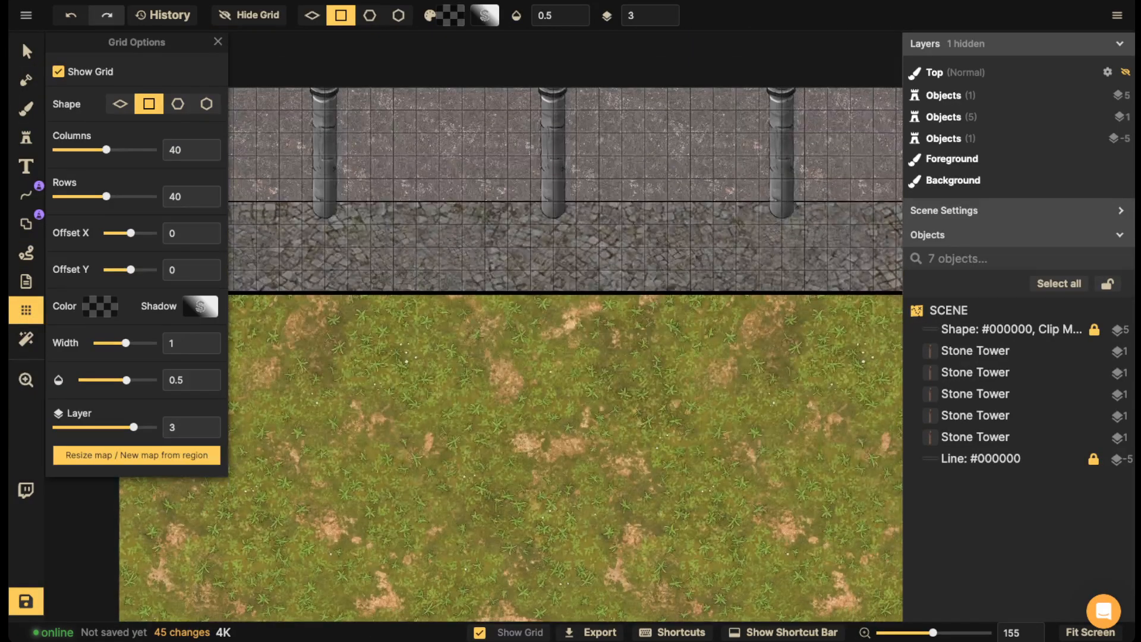
{"action": "scroll", "coordinate": [445, 220], "scroll_direction": "up", "scroll_amount": 2}
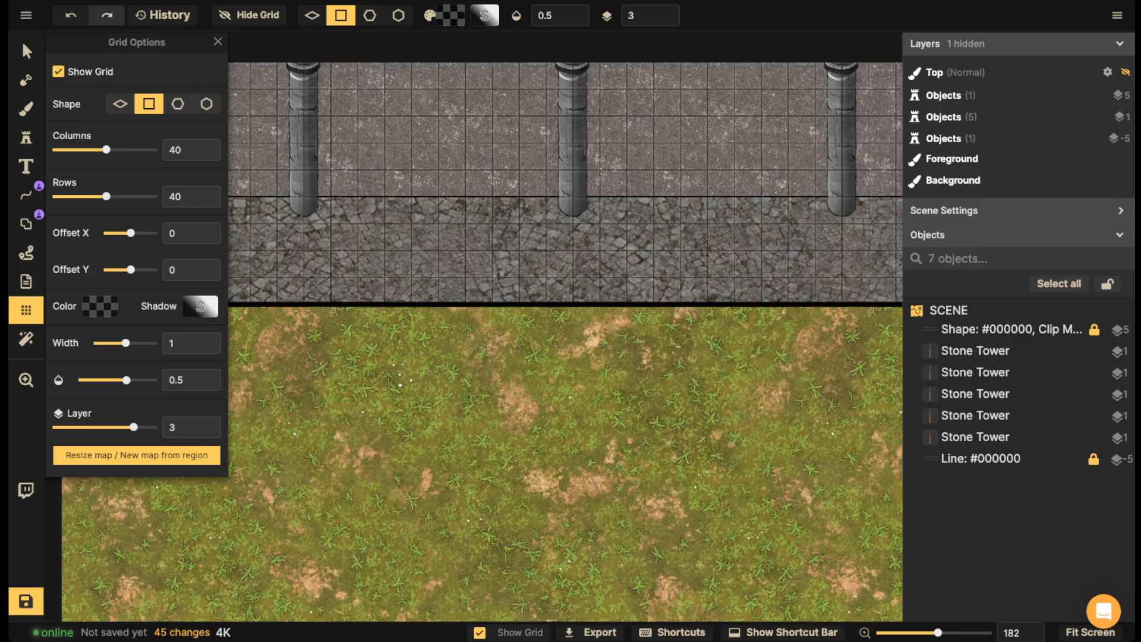
- Draw a rectangle 3 grid squares wide and 4 tall between the second and third columns, and merge an ellipse onto its top as an arch
{"action": "left_click", "coordinate": [26, 223]}
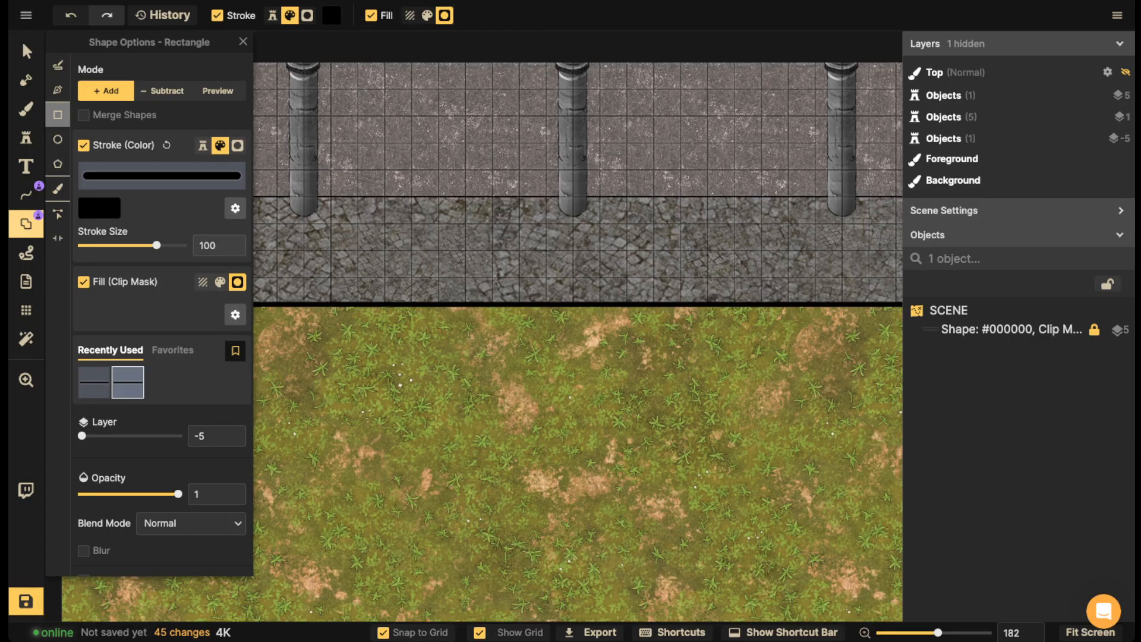
{"action": "left_click_drag", "start_coordinate": [384, 142], "coordinate": [470, 252]}
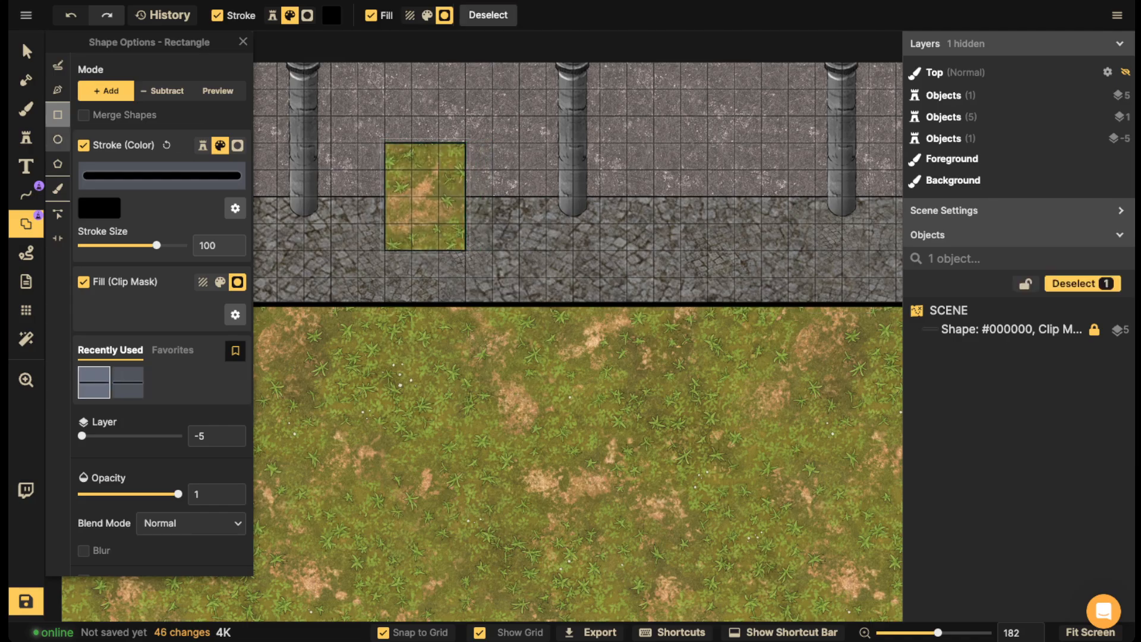
{"action": "left_click", "coordinate": [58, 139]}
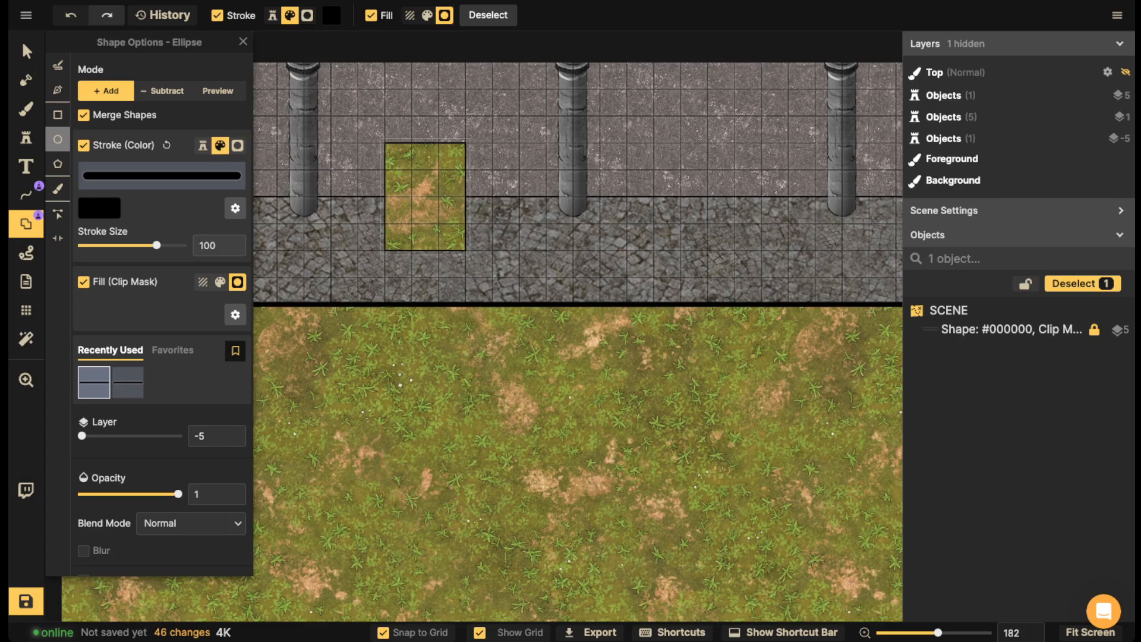
{"action": "left_click_drag", "start_coordinate": [425, 143], "coordinate": [450, 220]}
- Scale the arch shape to 88, fit it within the wall between the second and third columns, and turn off grid snapping
{"action": "left_click", "coordinate": [27, 51]}
{"action": "left_click", "coordinate": [434, 182]}
{"action": "key", "text": "space"}
{"action": "left_click_drag", "start_coordinate": [449, 220], "coordinate": [463, 160]}
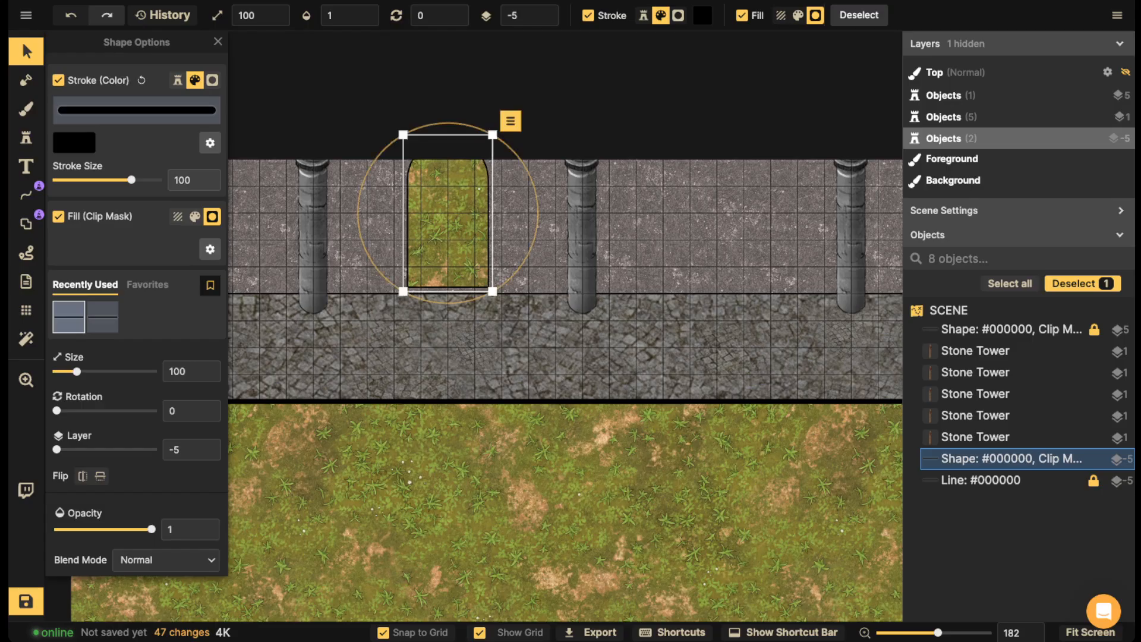
{"action": "left_click_drag", "start_coordinate": [493, 291], "coordinate": [481, 273]}
{"action": "mouse_move", "coordinate": [455, 232]}
{"action": "left_mouse_down"}
{"action": "mouse_move", "coordinate": [460, 254]}
{"action": "mouse_move", "coordinate": [448, 239]}
{"action": "left_mouse_up"}
{"action": "left_click", "coordinate": [413, 632]}
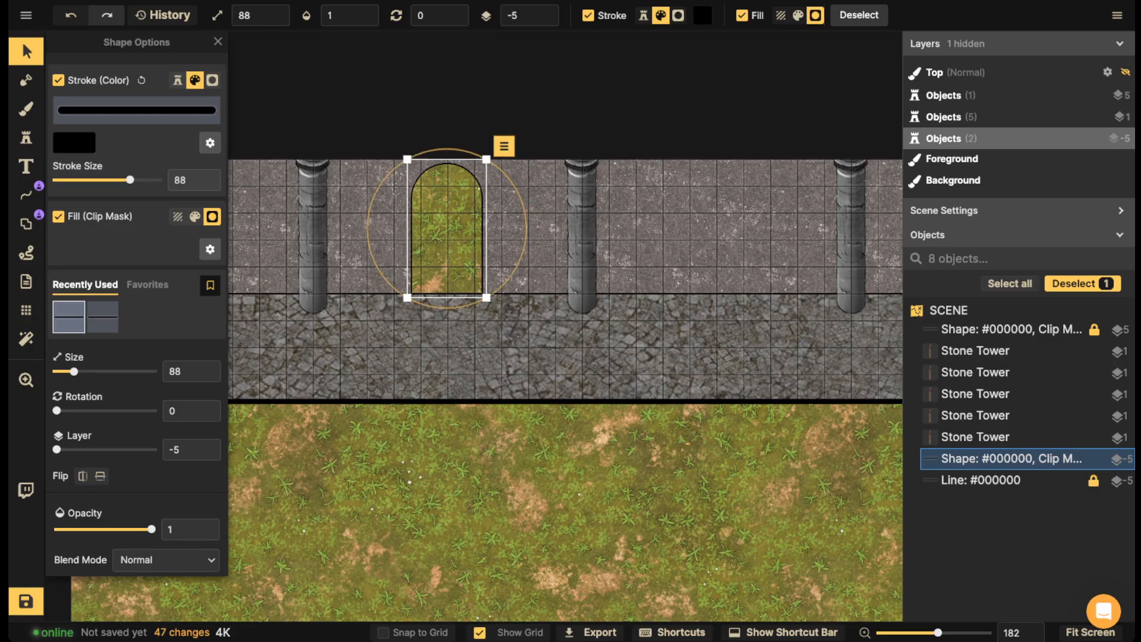
- Turn off the arch shape's fill so only its outline is drawn on the wall
{"action": "scroll", "coordinate": [442, 240], "scroll_direction": "down", "scroll_amount": 3}
{"action": "left_click_drag", "start_coordinate": [444, 240], "coordinate": [507, 234]}
{"action": "left_click", "coordinate": [58, 217]}
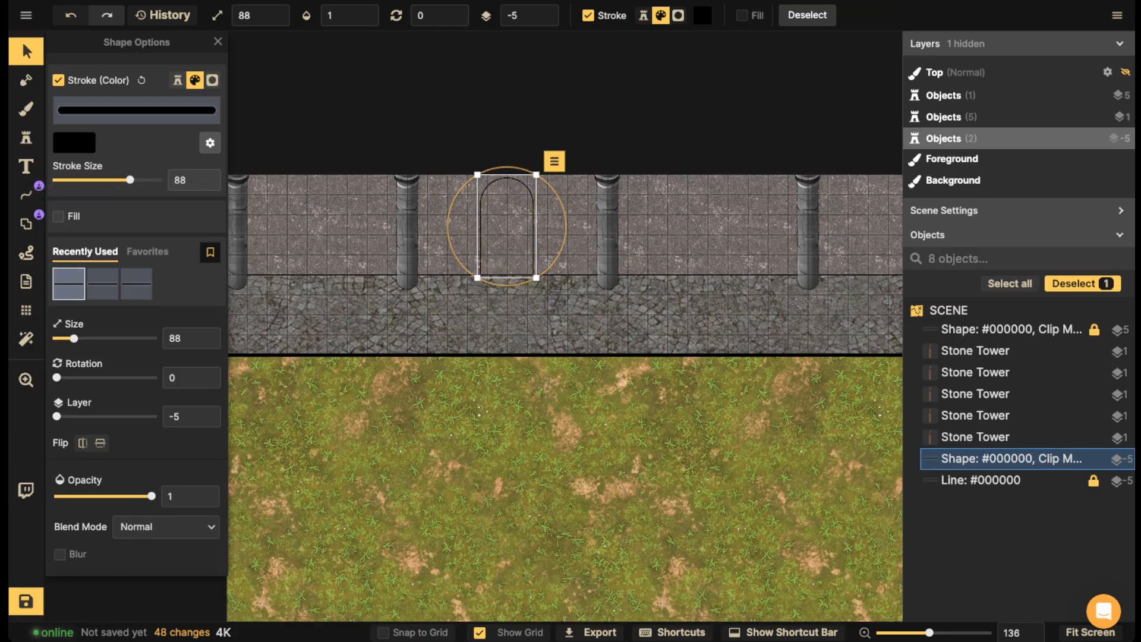
{"action": "scroll", "coordinate": [511, 219], "scroll_direction": "down", "scroll_amount": 3}
{"action": "left_click_drag", "start_coordinate": [511, 218], "coordinate": [519, 223]}
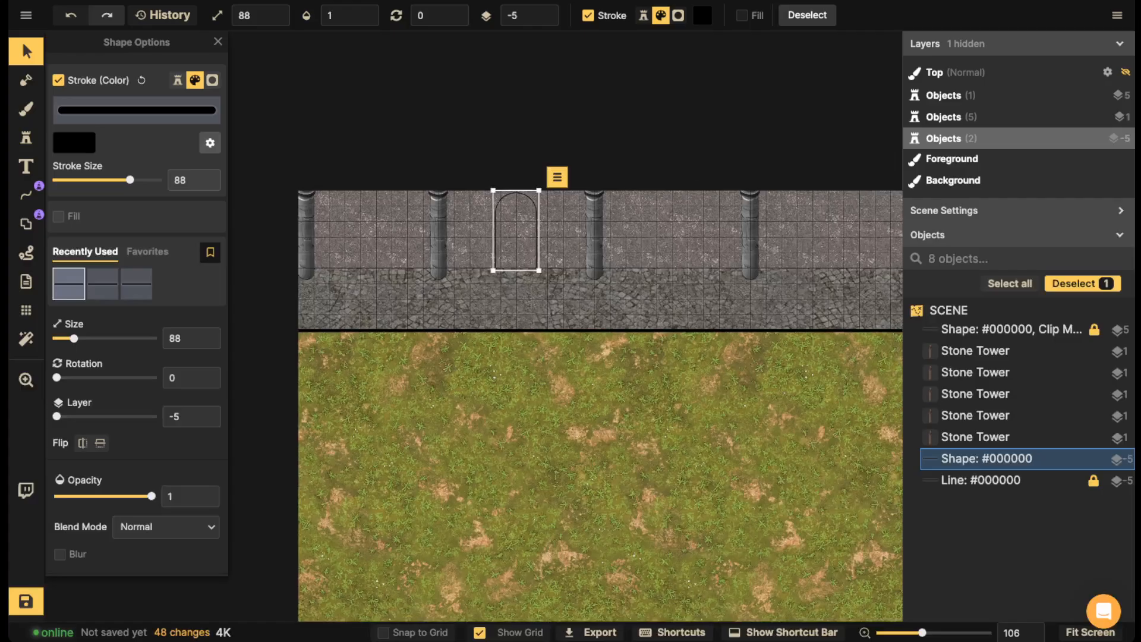
- Switch the arch's stroke to the Stone Wall stamp at scale 45, then open the path catalog and close it without choosing another
{"action": "scroll", "coordinate": [517, 223], "scroll_direction": "up", "scroll_amount": 4}
{"action": "left_click", "coordinate": [177, 80]}
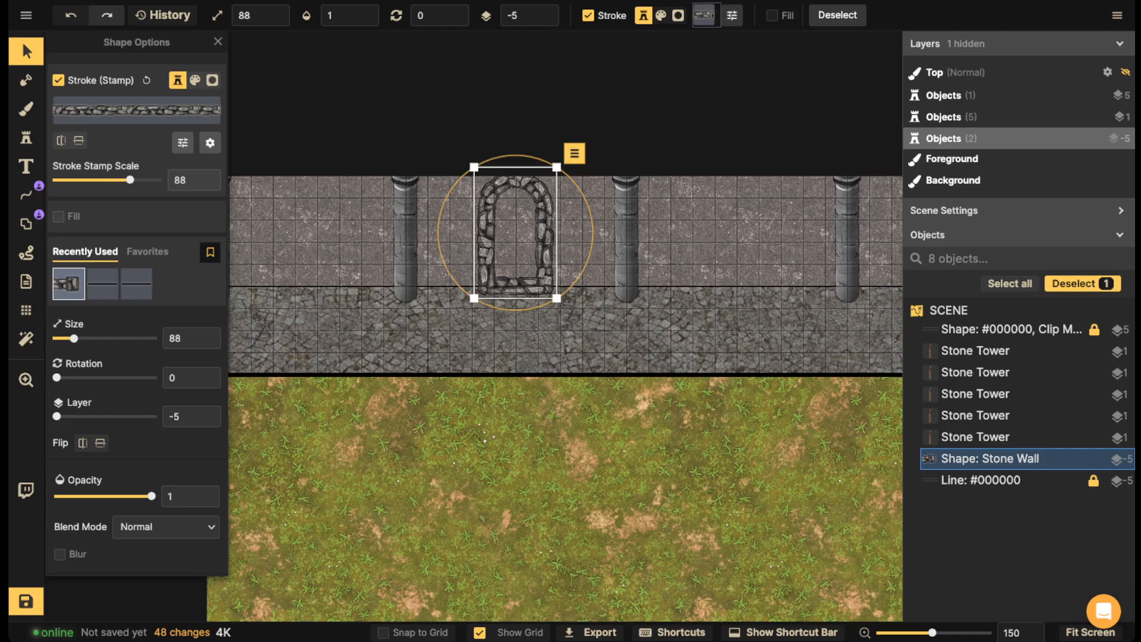
{"action": "left_click_drag", "start_coordinate": [130, 179], "coordinate": [118, 180]}
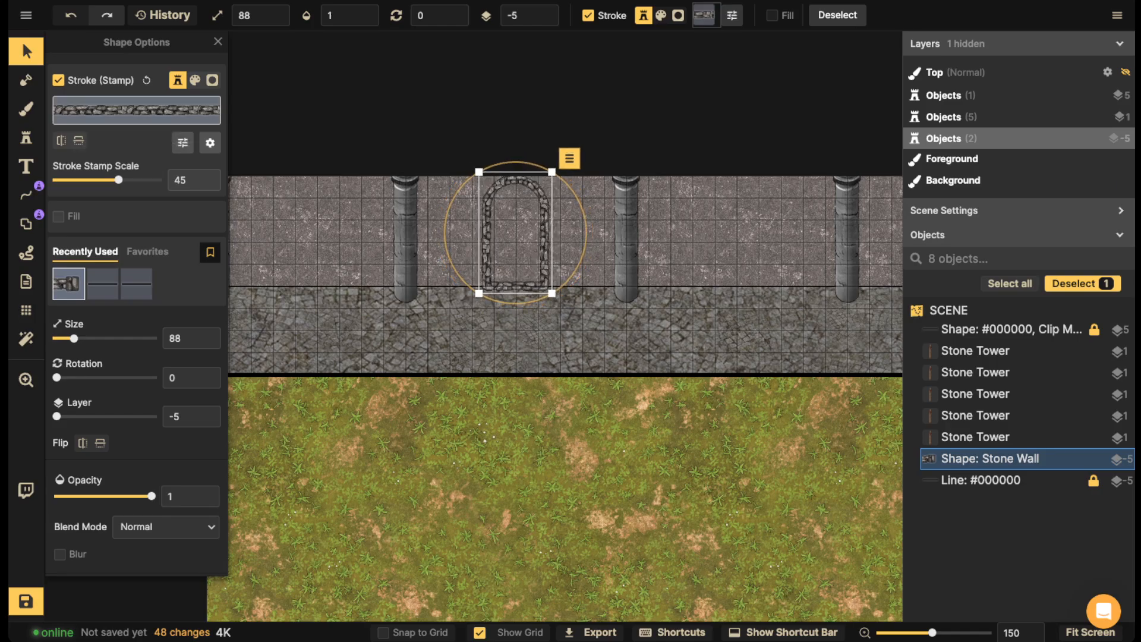
{"action": "left_click", "coordinate": [136, 110]}
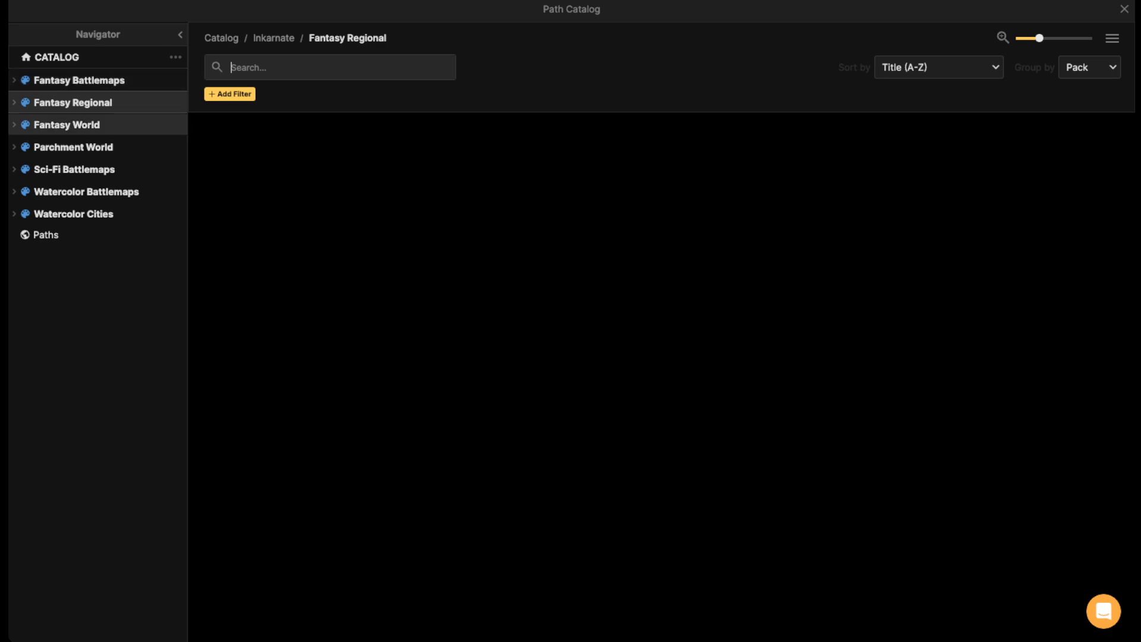
{"action": "key", "text": "Escape"}
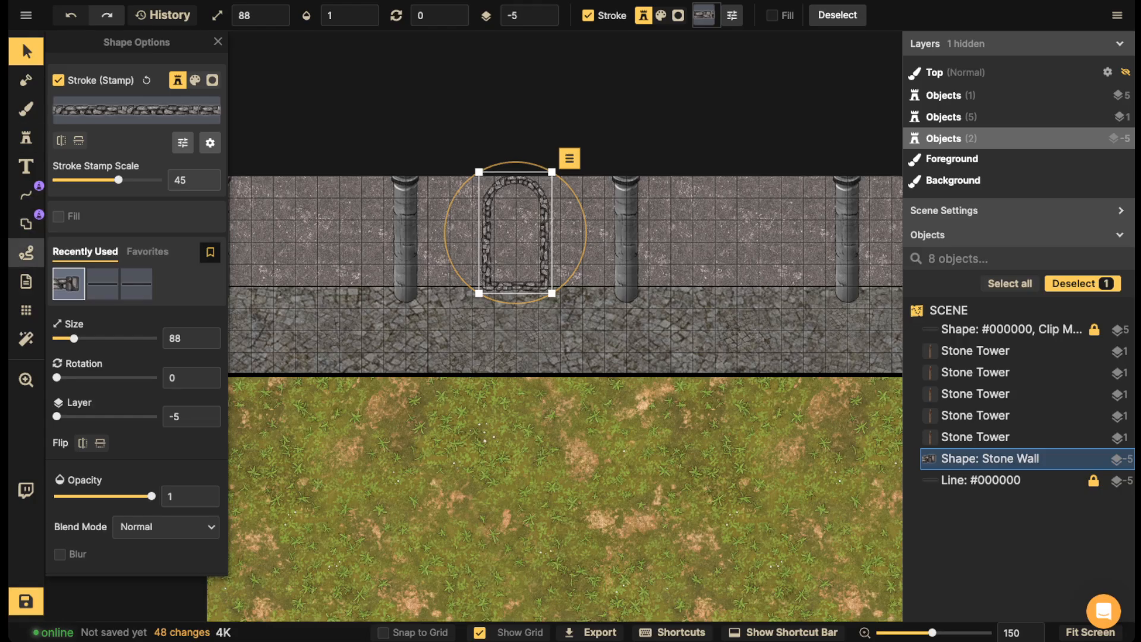
- Add a portal of width 73.4 along the arch's bottom edge so its stone outline opens at the base
{"action": "scroll", "coordinate": [519, 289], "scroll_direction": "up", "scroll_amount": 3}
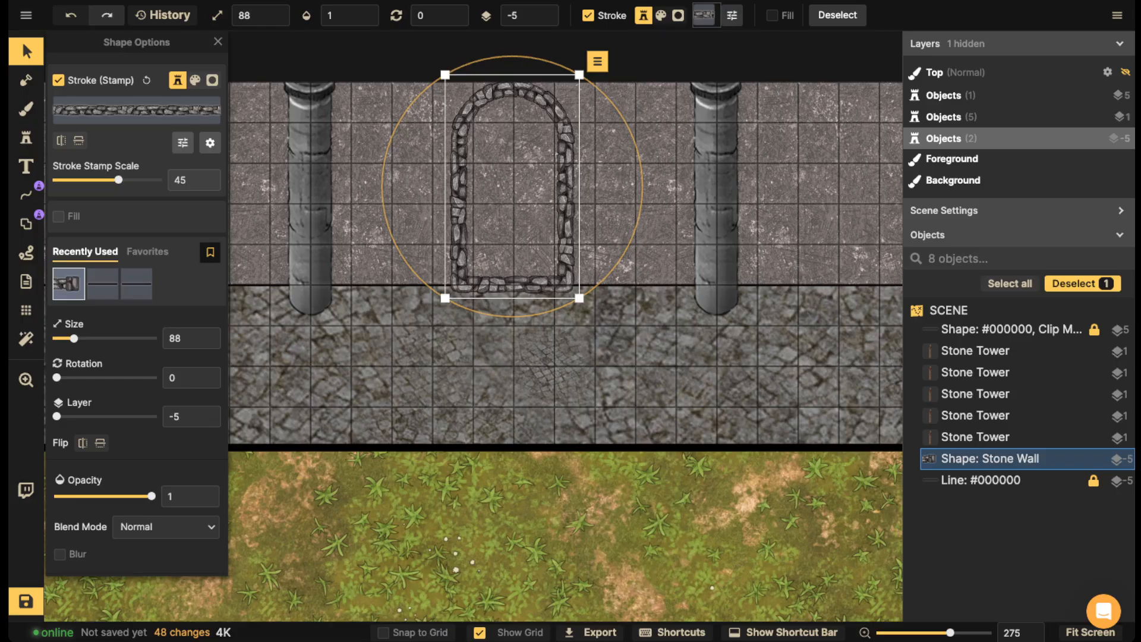
{"action": "left_click", "coordinate": [26, 223]}
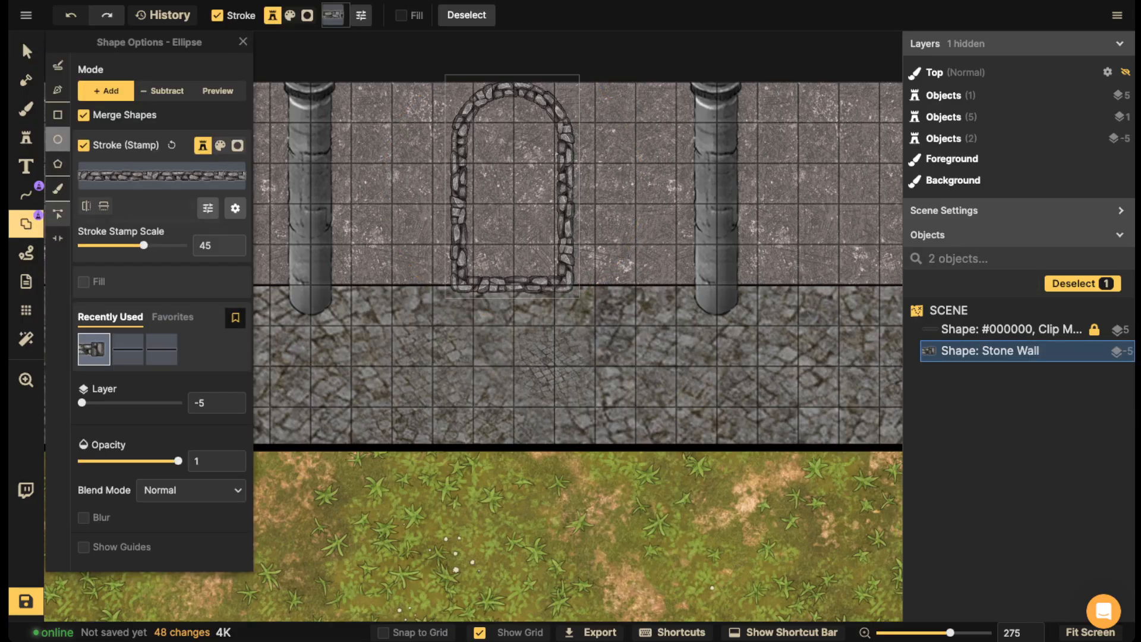
{"action": "left_click", "coordinate": [58, 238]}
{"action": "left_click_drag", "start_coordinate": [474, 285], "coordinate": [564, 285]}
{"action": "left_click", "coordinate": [514, 284]}
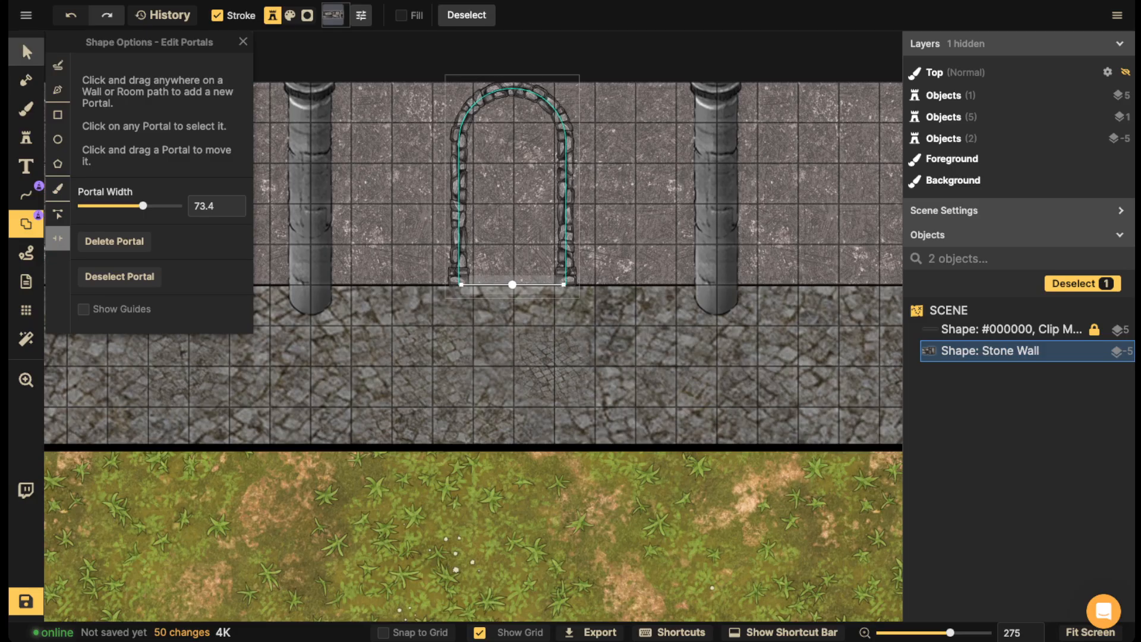
- Move the arch beside the second column, then paste a copy of it into the same wall bay
{"action": "left_click", "coordinate": [26, 51]}
{"action": "scroll", "coordinate": [441, 202], "scroll_direction": "down", "scroll_amount": 4}
{"action": "left_click", "coordinate": [456, 204]}
{"action": "scroll", "coordinate": [469, 202], "scroll_direction": "down", "scroll_amount": 1}
{"action": "left_click_drag", "start_coordinate": [469, 202], "coordinate": [415, 204]}
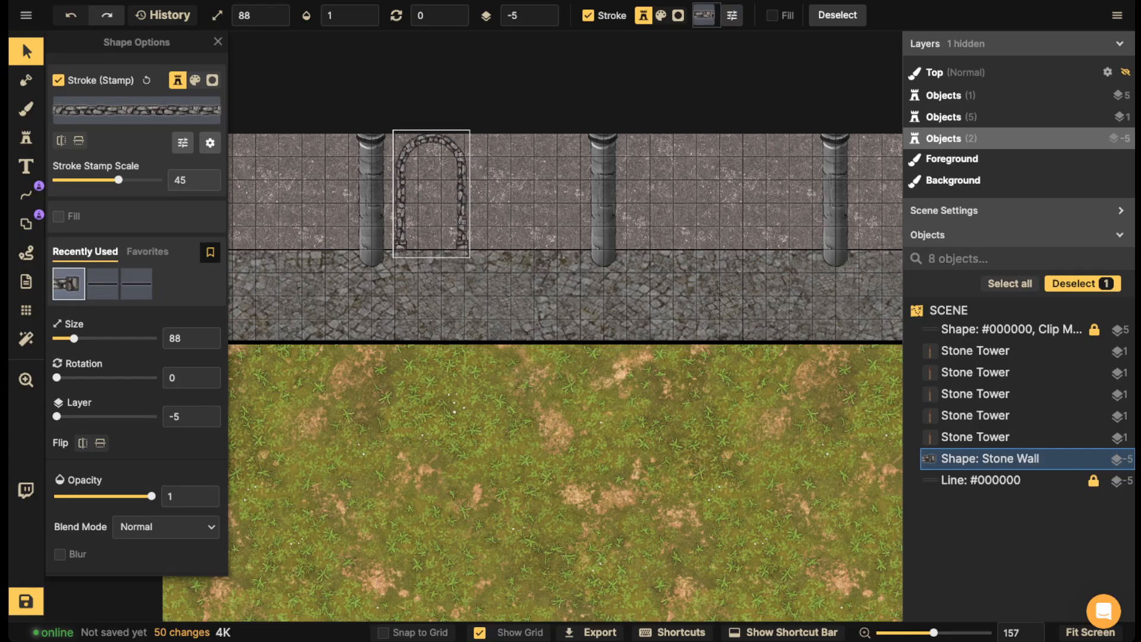
{"action": "key", "text": "ctrl+c"}
{"action": "key", "text": "ctrl+v"}
{"action": "left_click_drag", "start_coordinate": [559, 205], "coordinate": [546, 194]}
{"action": "key", "text": "Escape"}
- Place one arch between the first and second columns and delete the extra copy
{"action": "scroll", "coordinate": [439, 183], "scroll_direction": "down", "scroll_amount": 3}
{"action": "key", "text": "space"}
{"action": "left_click_drag", "start_coordinate": [440, 183], "coordinate": [444, 218]}
{"action": "left_click", "coordinate": [449, 185]}
{"action": "key", "text": "space"}
{"action": "key", "text": "Escape"}
{"action": "scroll", "coordinate": [606, 237], "scroll_direction": "down", "scroll_amount": 3}
{"action": "left_click_drag", "start_coordinate": [589, 226], "coordinate": [549, 234]}
{"action": "key", "text": "Delete"}
{"action": "scroll", "coordinate": [226, 128], "scroll_direction": "up", "scroll_amount": 10}
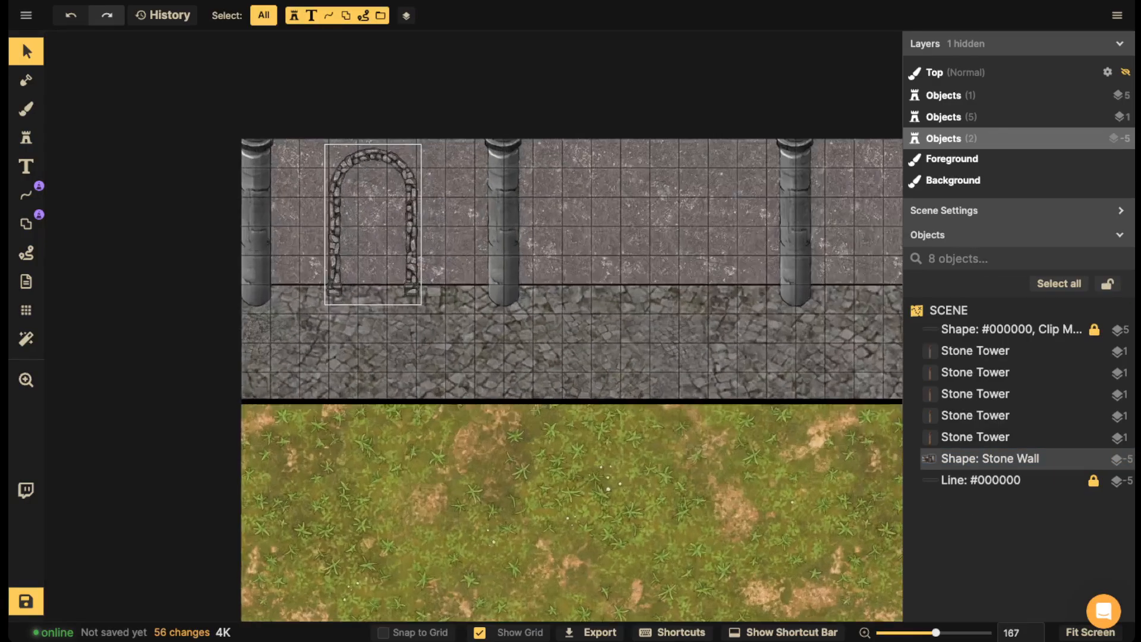
{"action": "scroll", "coordinate": [504, 308], "scroll_direction": "down", "scroll_amount": 5}
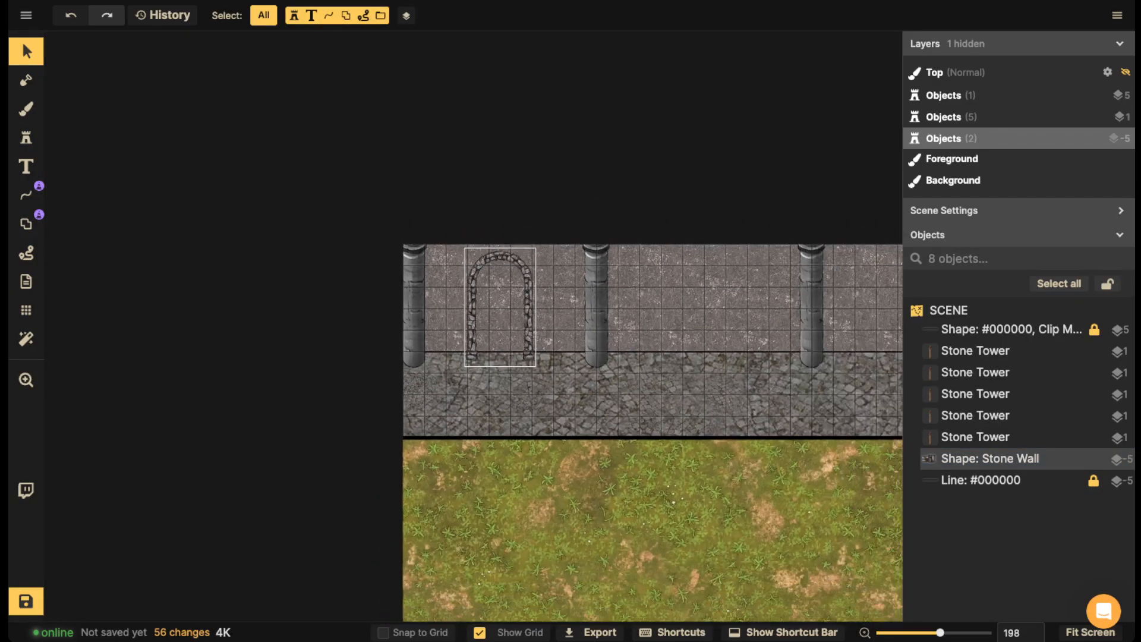
{"action": "scroll", "coordinate": [497, 303], "scroll_direction": "up", "scroll_amount": 6}
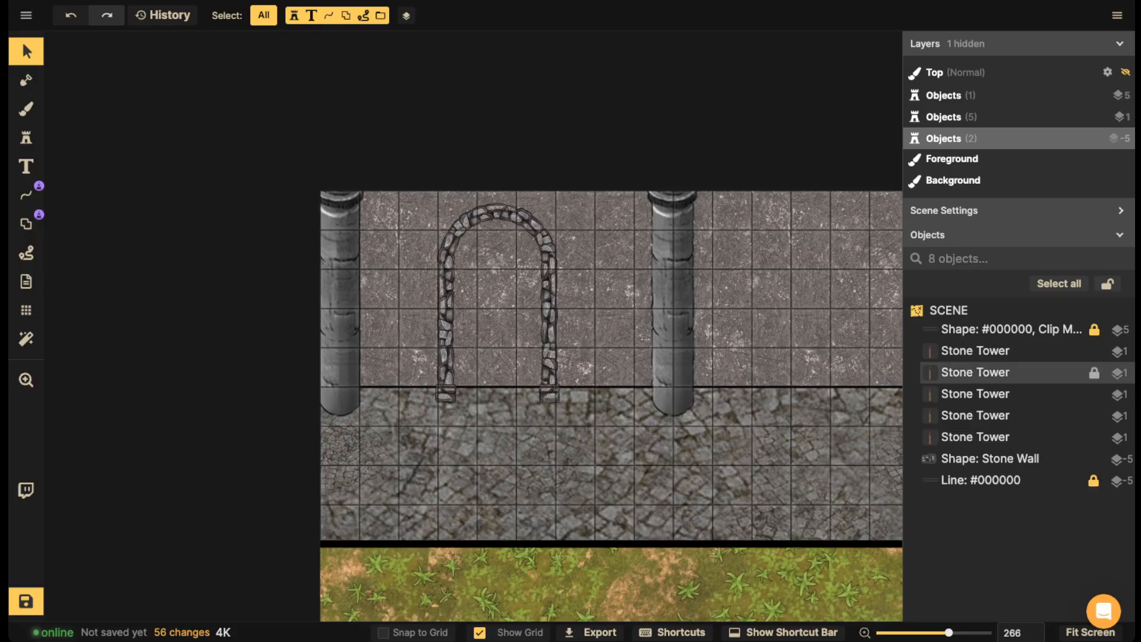
- Unlock the clip-mask shape and the black wall-base line, and add a portal of width 25.6 to the line across the arch opening
{"action": "left_click", "coordinate": [1063, 329]}
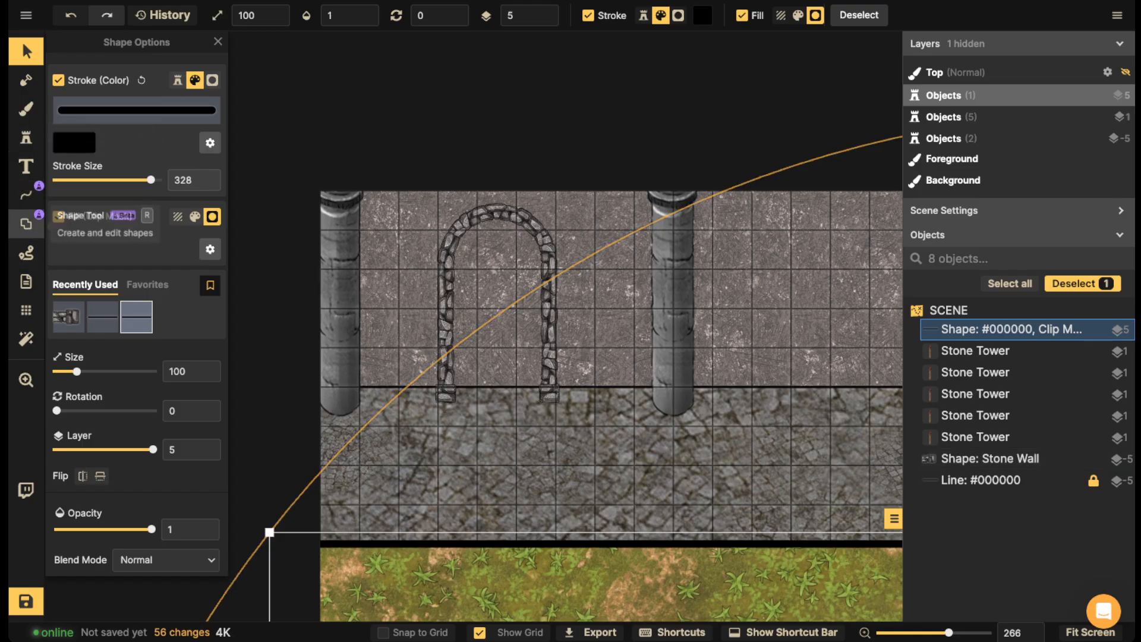
{"action": "left_click", "coordinate": [25, 224]}
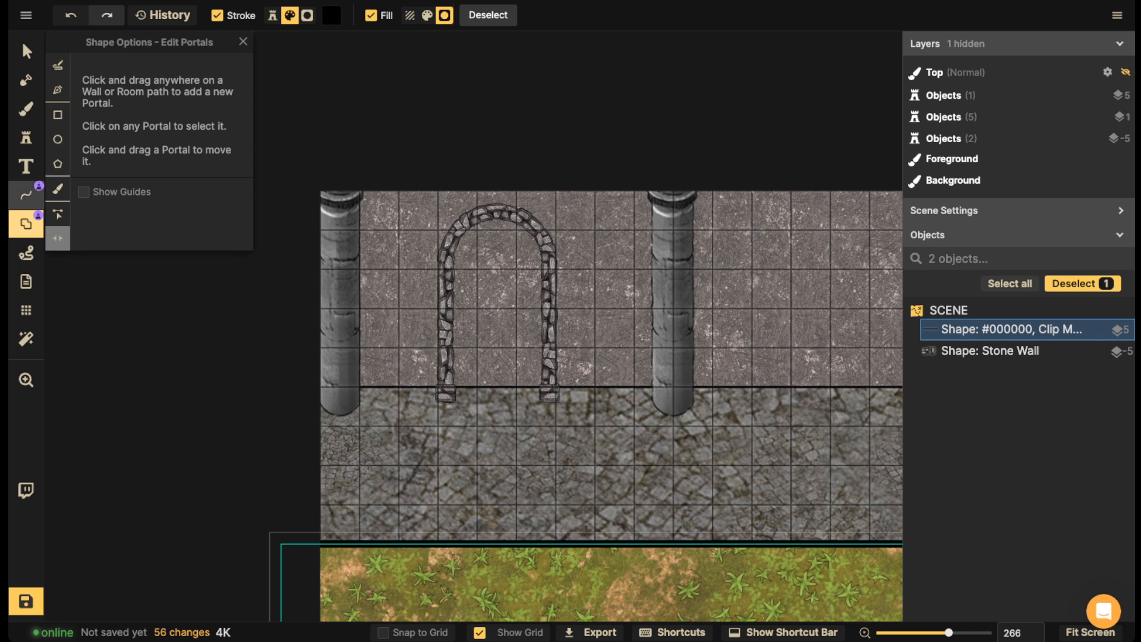
{"action": "left_click", "coordinate": [25, 194]}
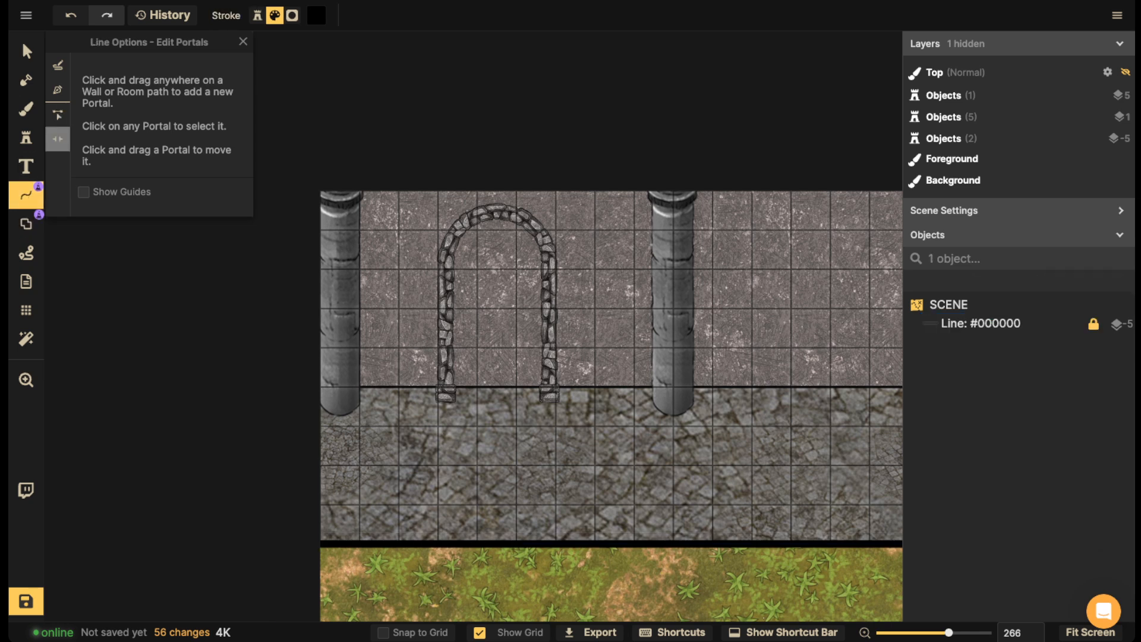
{"action": "left_click", "coordinate": [1094, 323]}
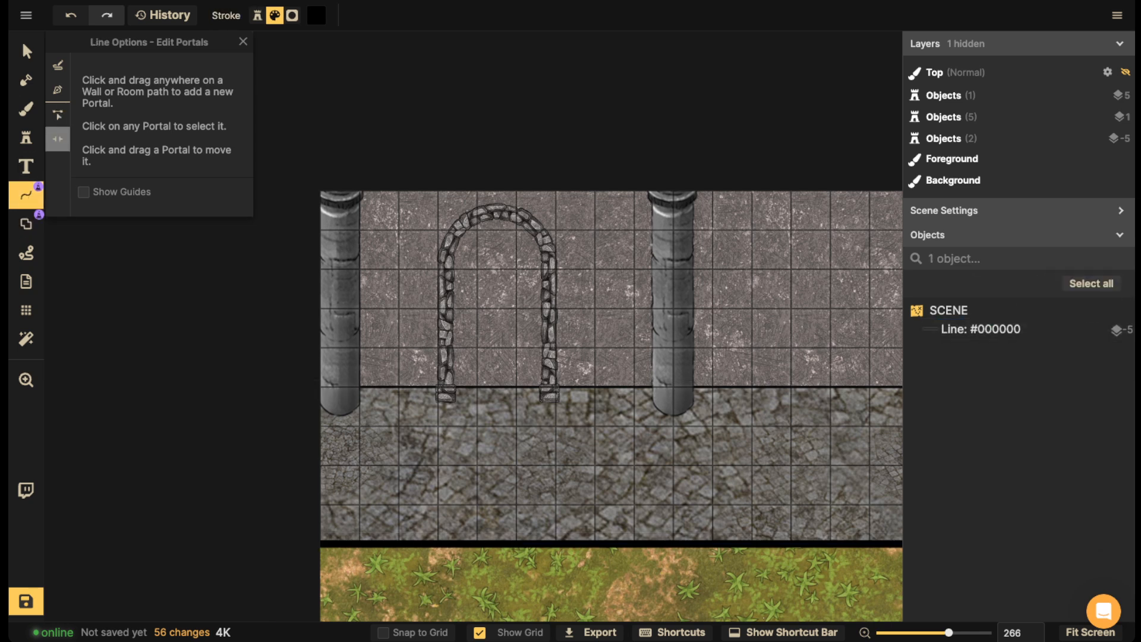
{"action": "left_click", "coordinate": [499, 387]}
{"action": "left_click", "coordinate": [497, 387]}
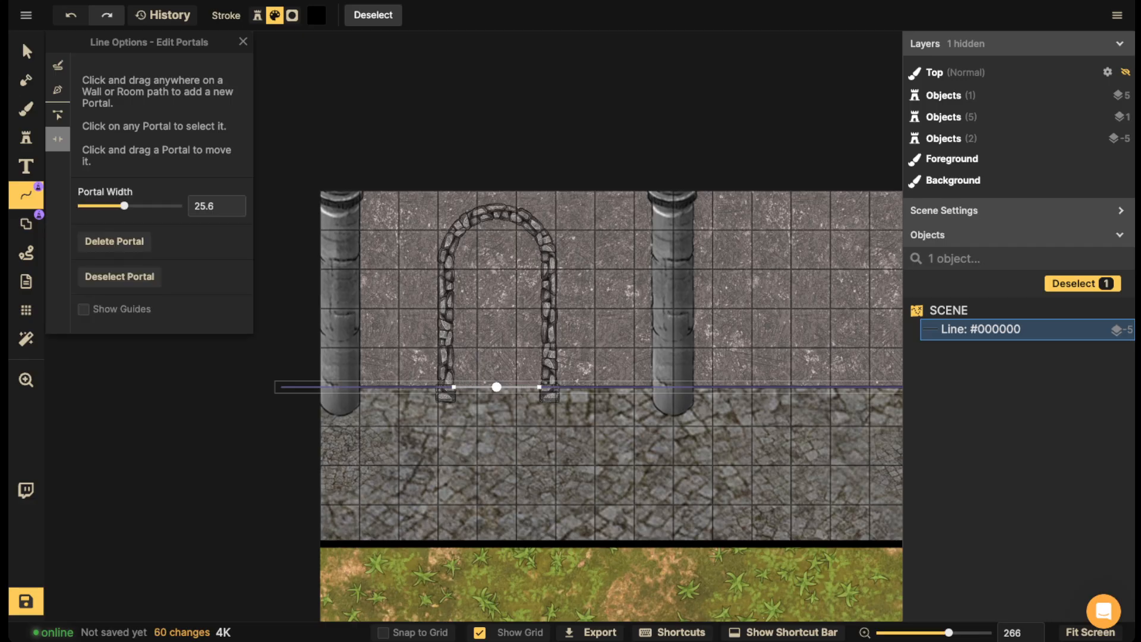
{"action": "key", "text": "Escape"}
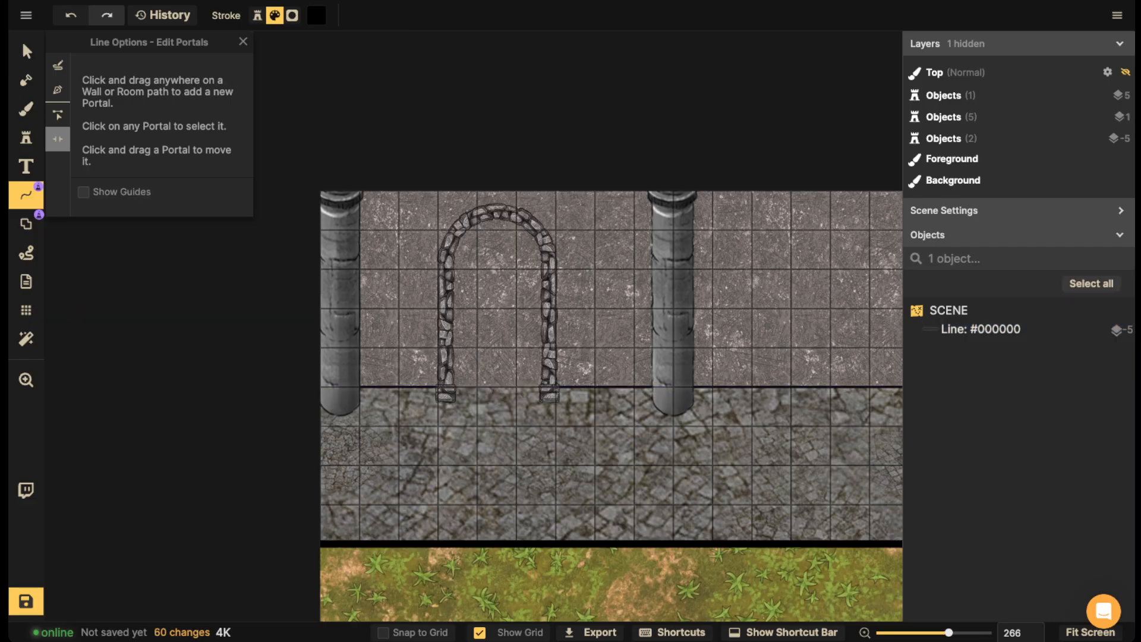
- Set up the background brush with the cobblestone texture at scale 345.59 and rectangle mode
{"action": "left_click", "coordinate": [25, 224]}
{"action": "left_click", "coordinate": [25, 109]}
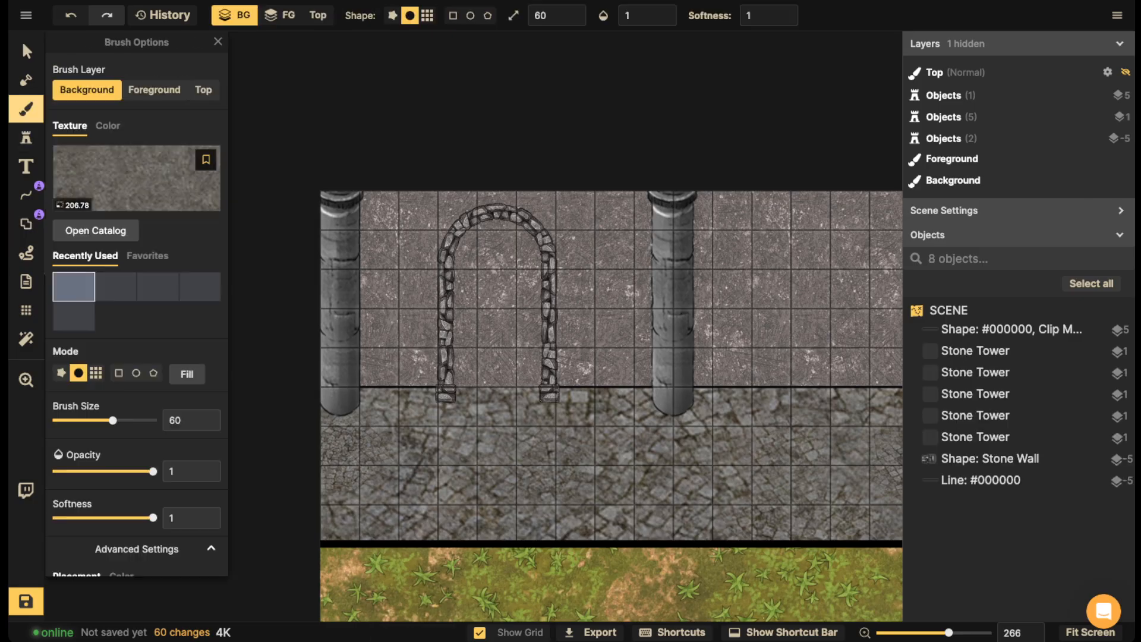
{"action": "left_click", "coordinate": [121, 287]}
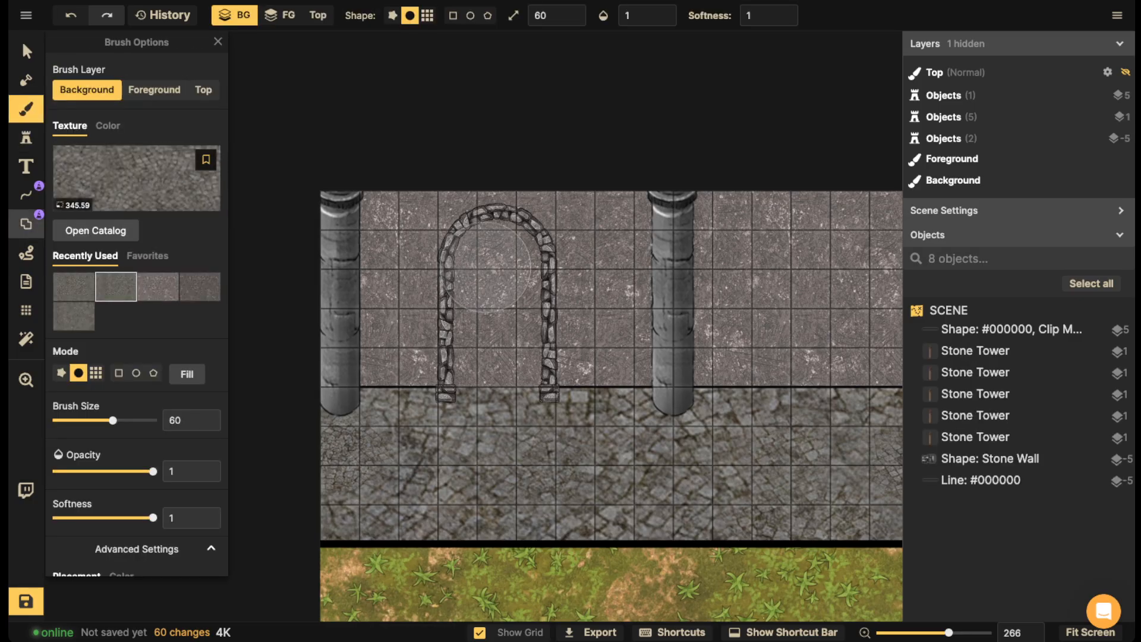
{"action": "left_click", "coordinate": [428, 16]}
{"action": "key", "text": "bracketleft"}
{"action": "key", "text": "bracketleft"}
{"action": "key", "text": "bracketleft"}
{"action": "key", "text": "bracketleft"}
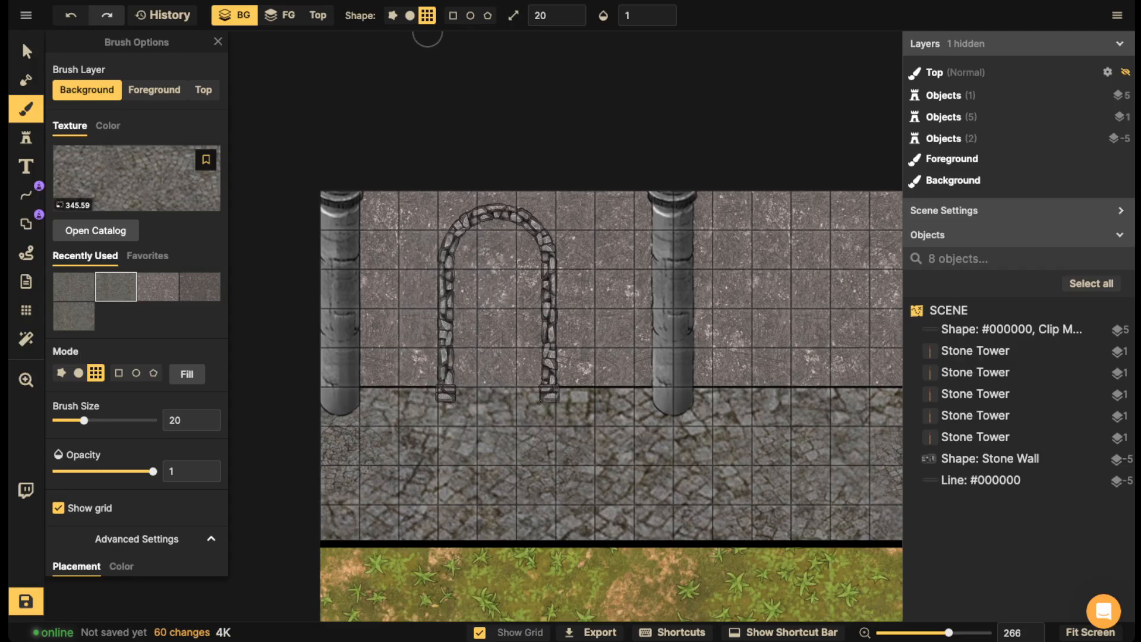
{"action": "left_click", "coordinate": [452, 15]}
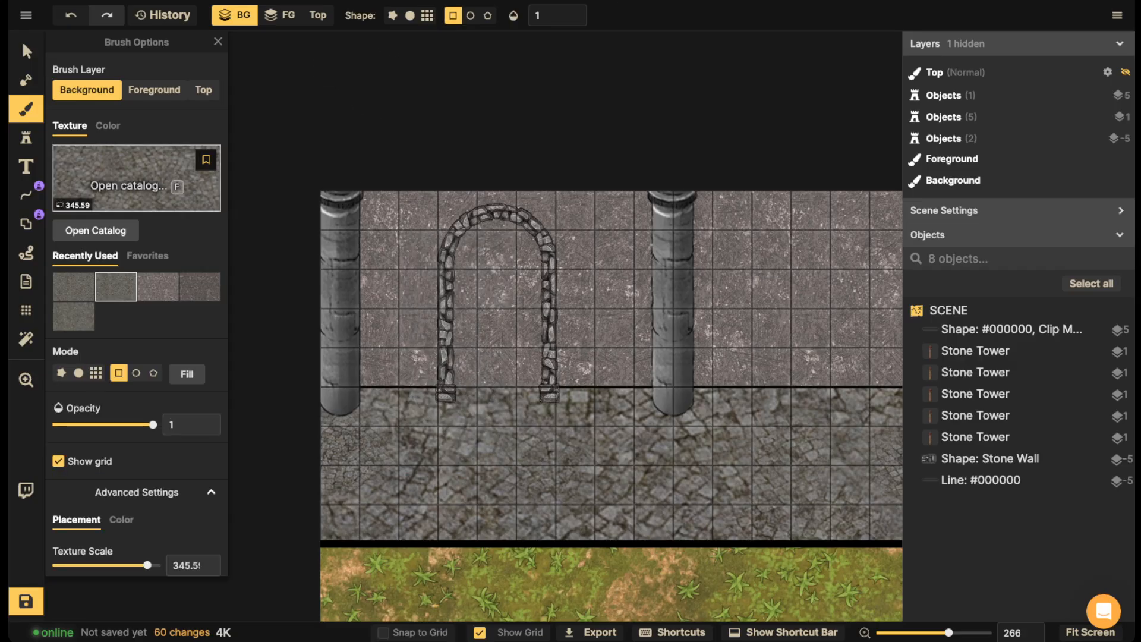
- Try filling a rectangle at the foot of the arch opening with cobblestone, and undo the fill
{"action": "left_click_drag", "start_coordinate": [447, 365], "coordinate": [546, 397]}
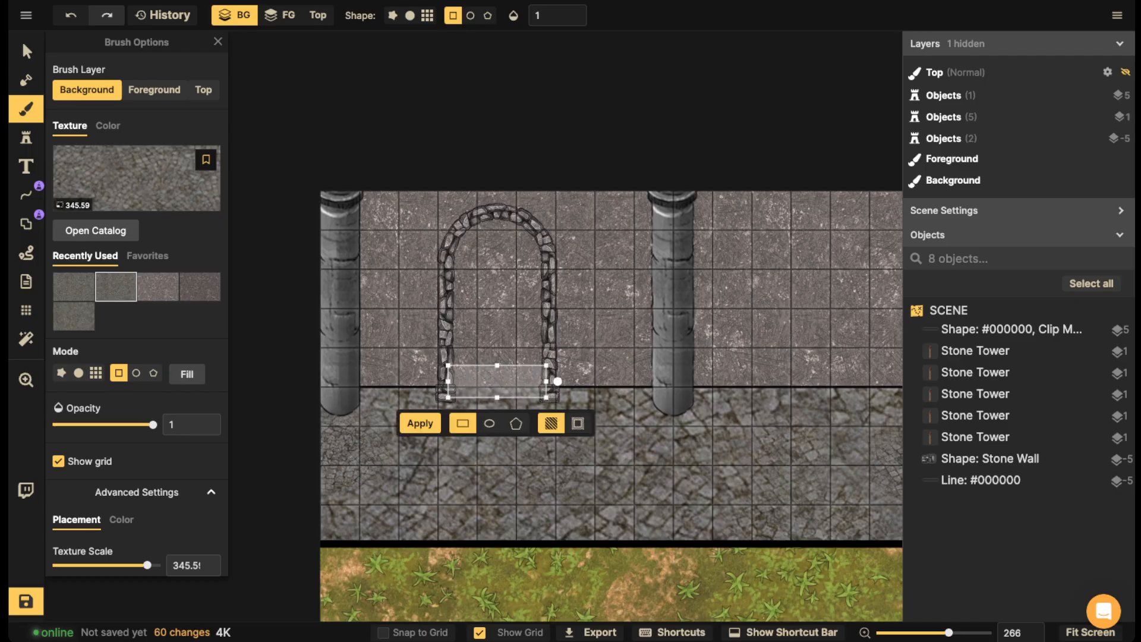
{"action": "left_click_drag", "start_coordinate": [497, 364], "coordinate": [497, 358]}
{"action": "left_click", "coordinate": [420, 423]}
{"action": "scroll", "coordinate": [481, 279], "scroll_direction": "down", "scroll_amount": 2}
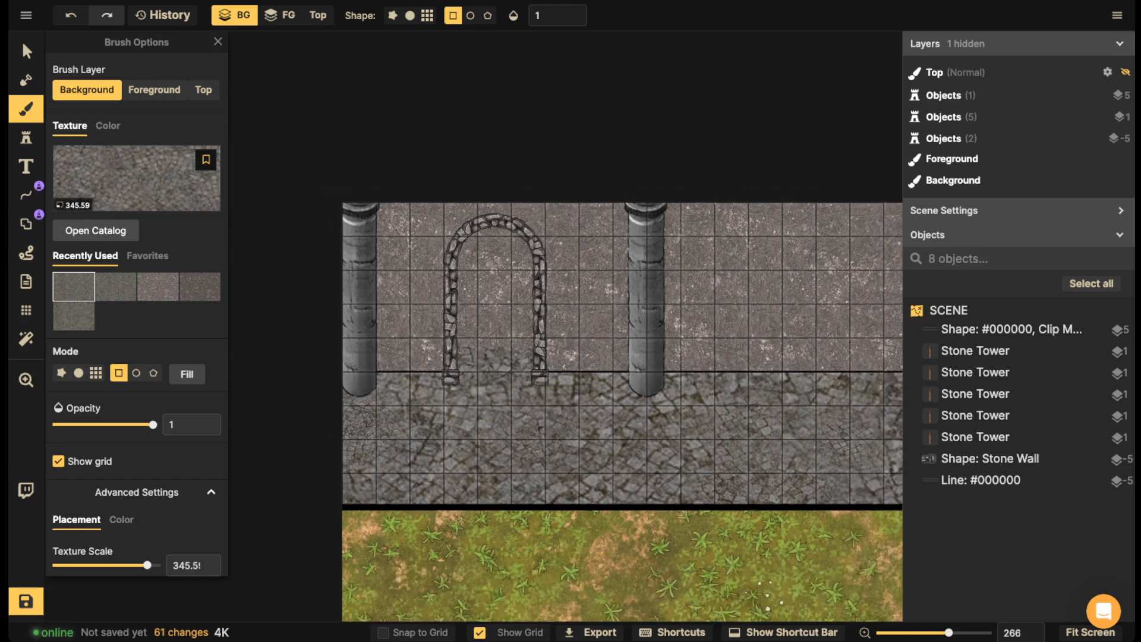
{"action": "scroll", "coordinate": [484, 363], "scroll_direction": "up", "scroll_amount": 2}
{"action": "scroll", "coordinate": [543, 353], "scroll_direction": "up", "scroll_amount": 2}
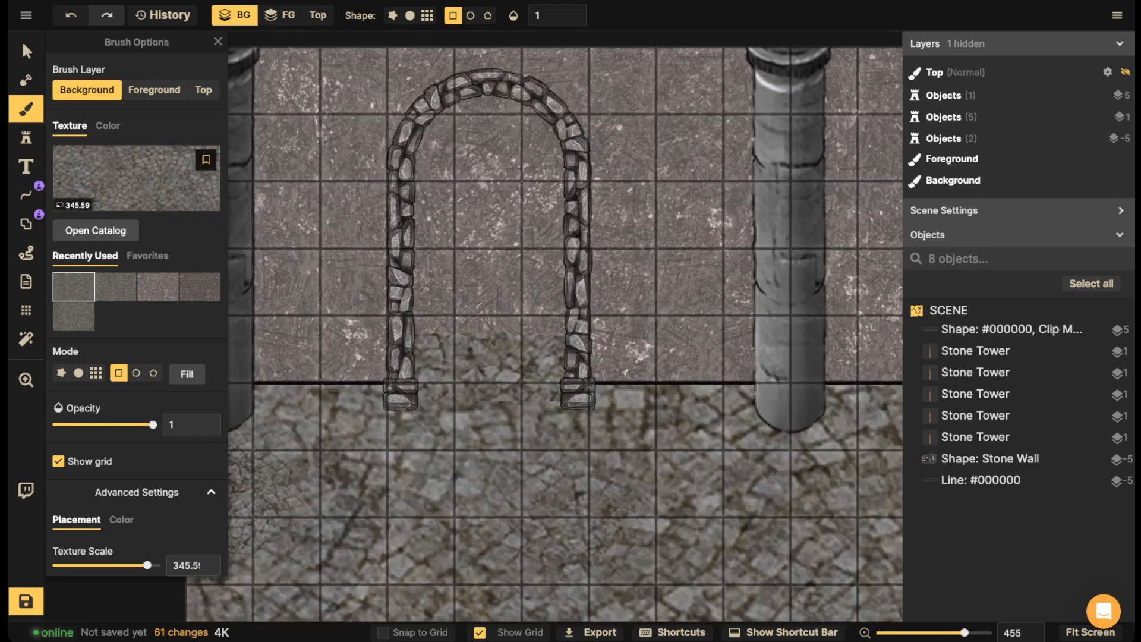
{"action": "key", "text": "ctrl+z"}
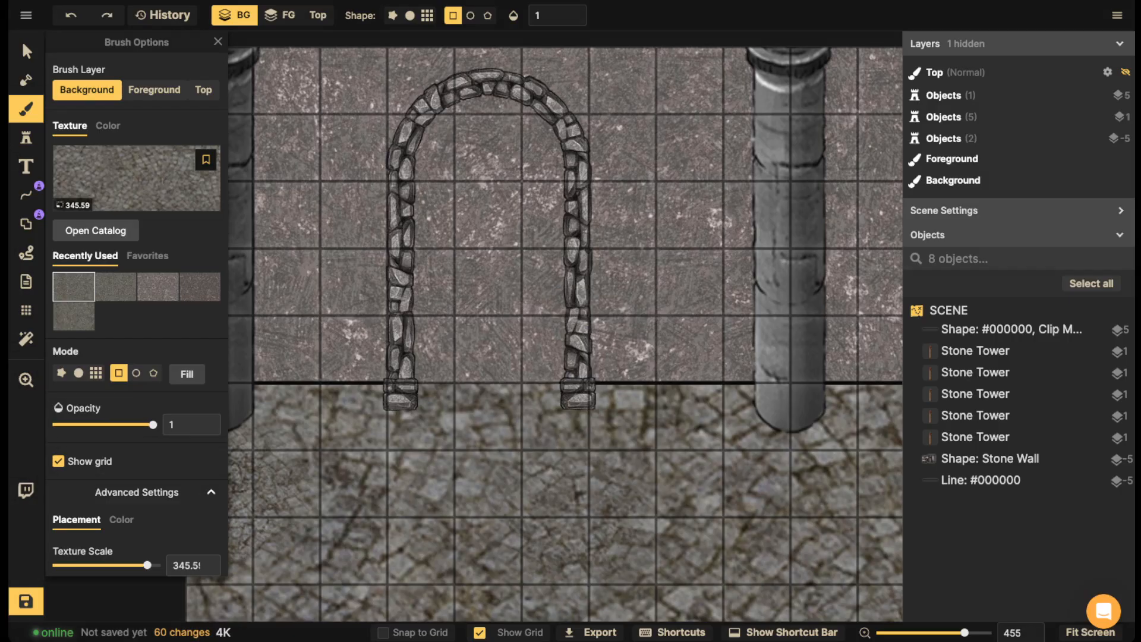
- Try drawing a rectangle at the foot of the arch with the Shape tool, and undo it
{"action": "left_click", "coordinate": [26, 223]}
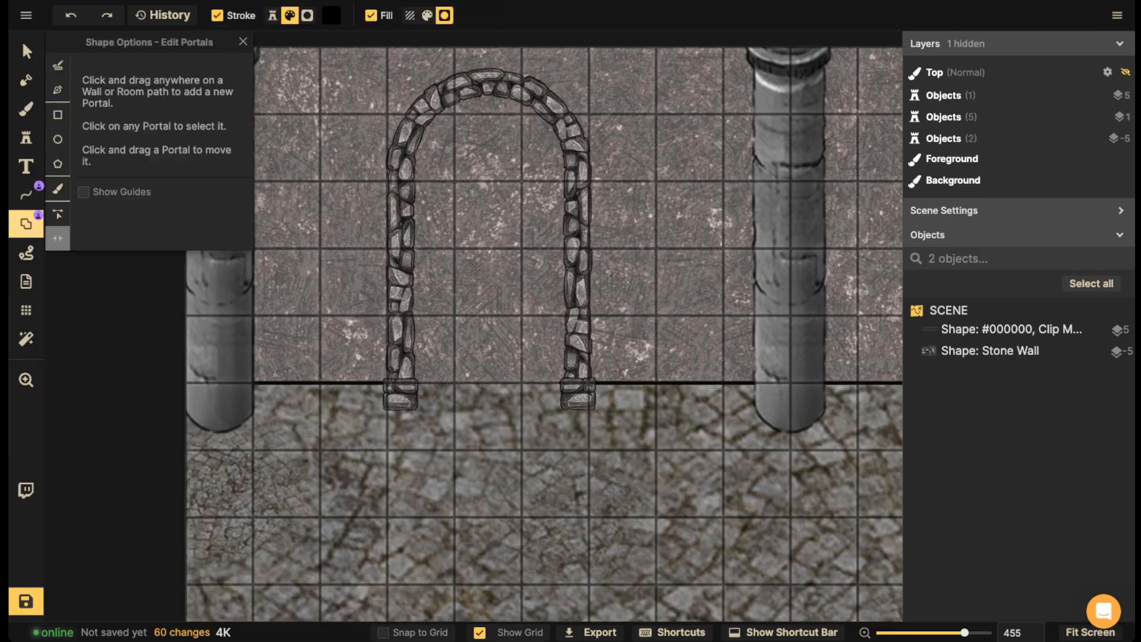
{"action": "left_click", "coordinate": [58, 115]}
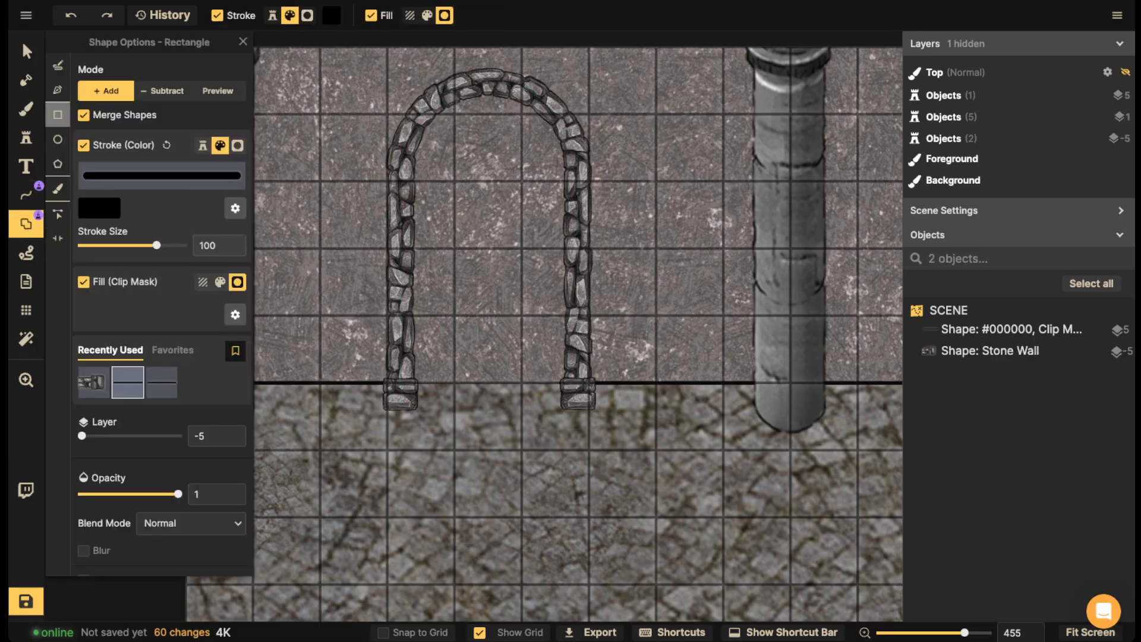
{"action": "left_click_drag", "start_coordinate": [410, 352], "coordinate": [446, 369]}
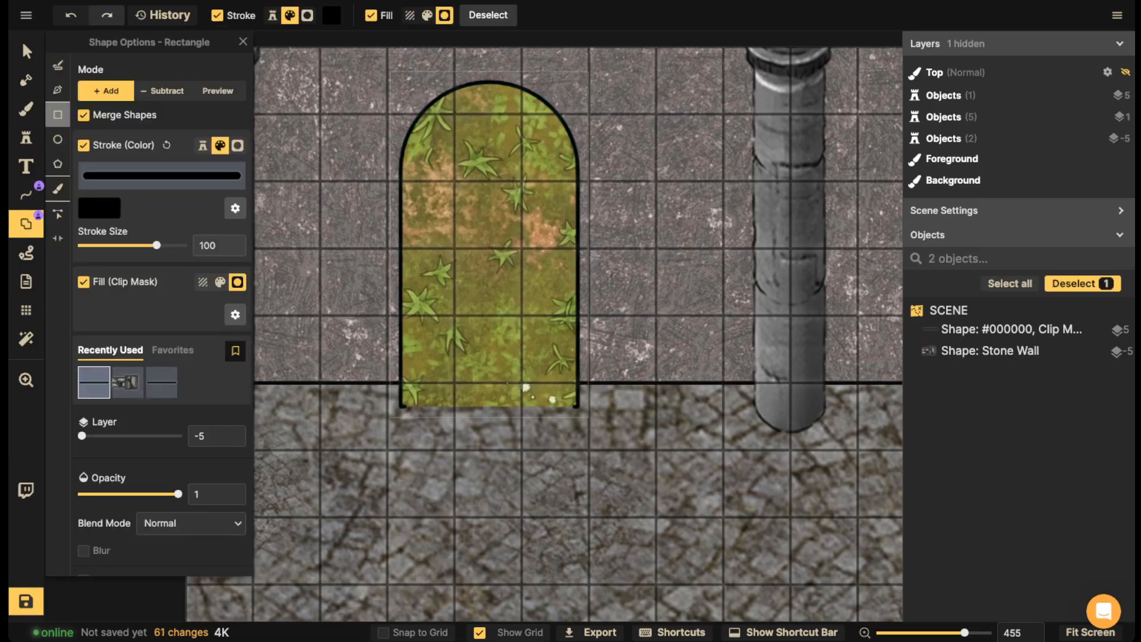
{"action": "key", "text": "ctrl+z"}
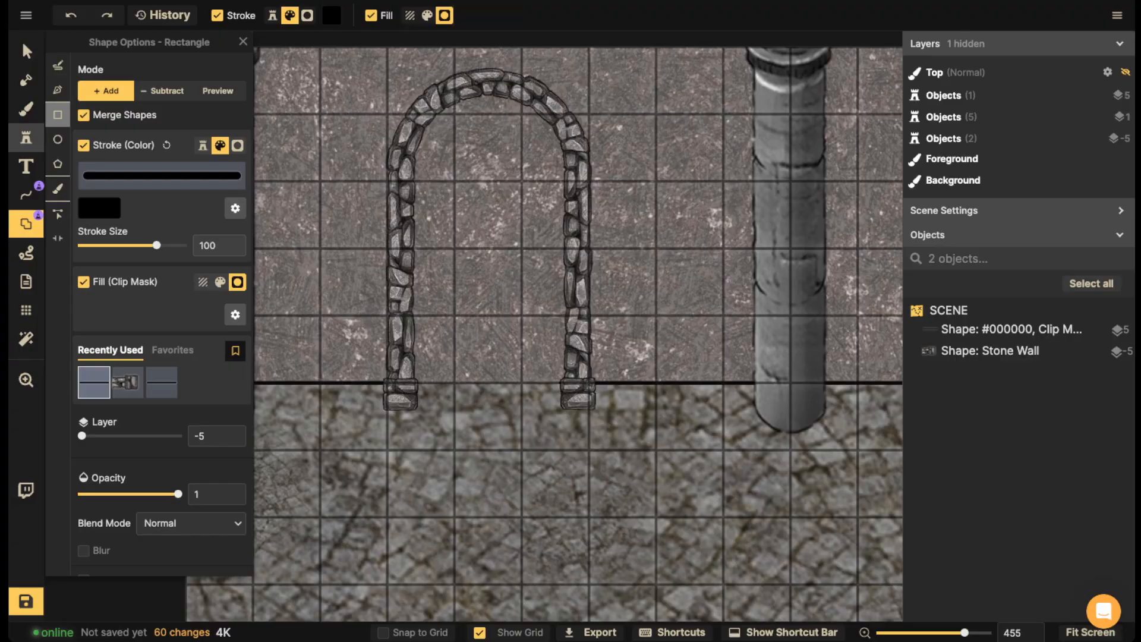
- Fill a rectangle between the arch's two feet with the cobblestone texture on the background layer
{"action": "key", "text": "b"}
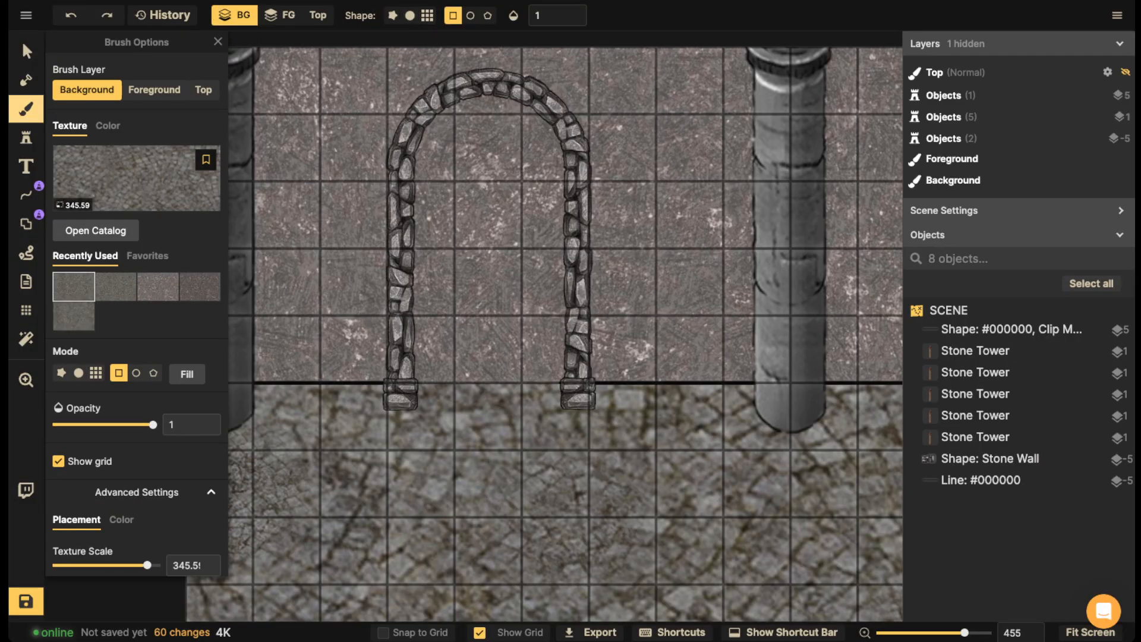
{"action": "left_click_drag", "start_coordinate": [408, 345], "coordinate": [570, 407]}
{"action": "left_click", "coordinate": [412, 432]}
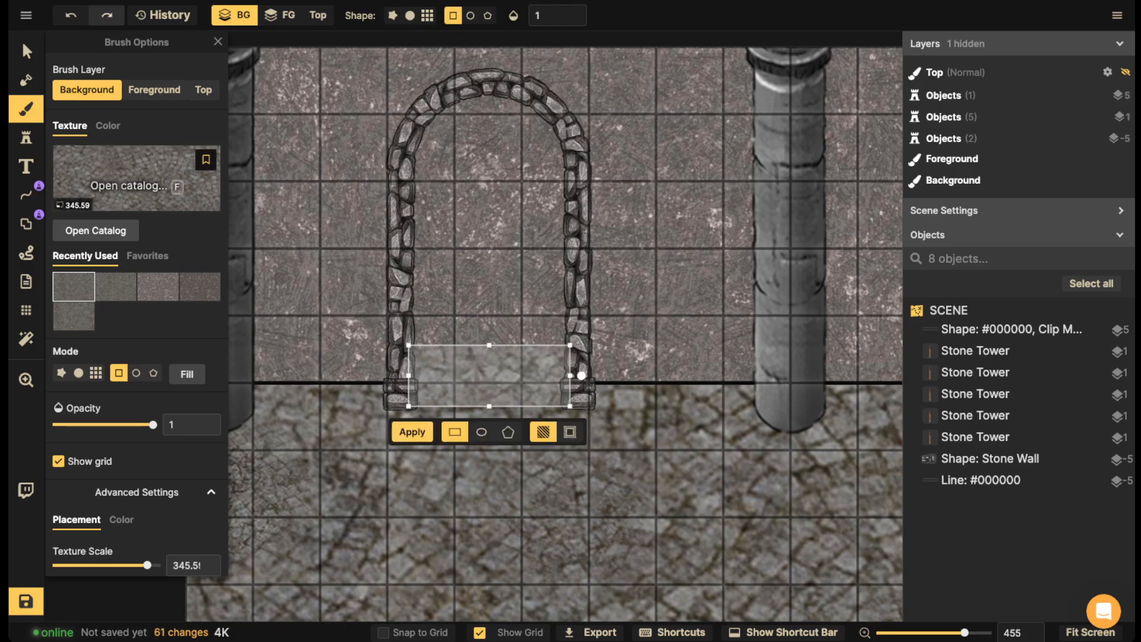
{"action": "left_click", "coordinate": [26, 223]}
{"action": "left_click_drag", "start_coordinate": [478, 346], "coordinate": [558, 365]}
{"action": "key", "text": "ctrl+z"}
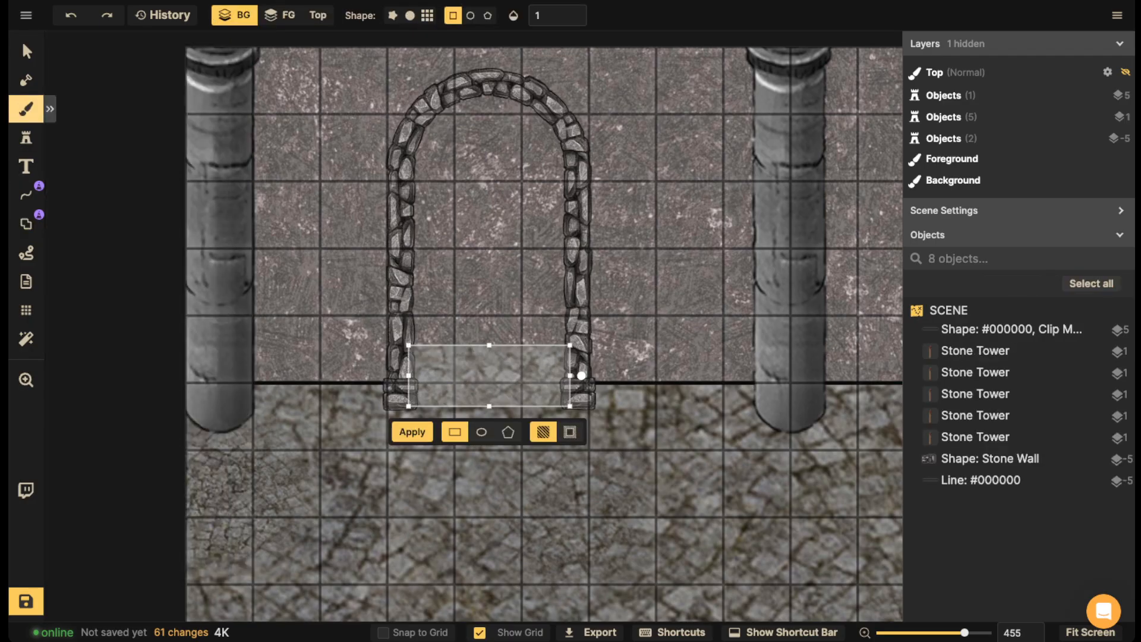
- Fill an ellipse of cobblestone over the upper edge of the rectangle inside the arch to round off the floor patch
{"action": "left_click", "coordinate": [470, 15]}
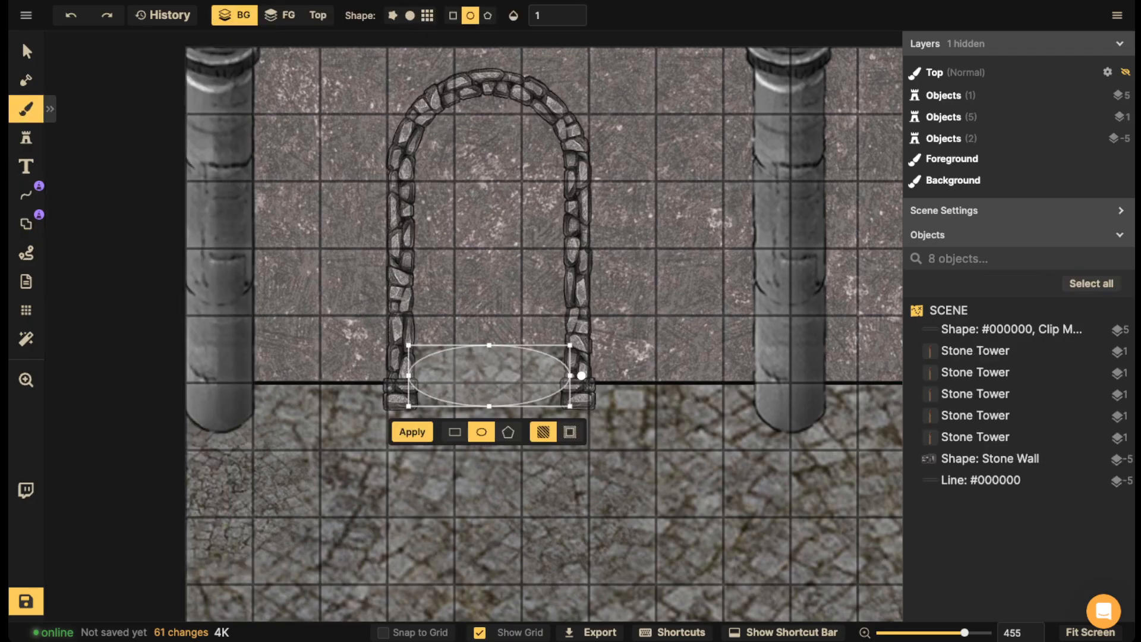
{"action": "left_click_drag", "start_coordinate": [490, 376], "coordinate": [490, 349]}
{"action": "left_click", "coordinate": [412, 404]}
{"action": "scroll", "coordinate": [451, 279], "scroll_direction": "down", "scroll_amount": 4}
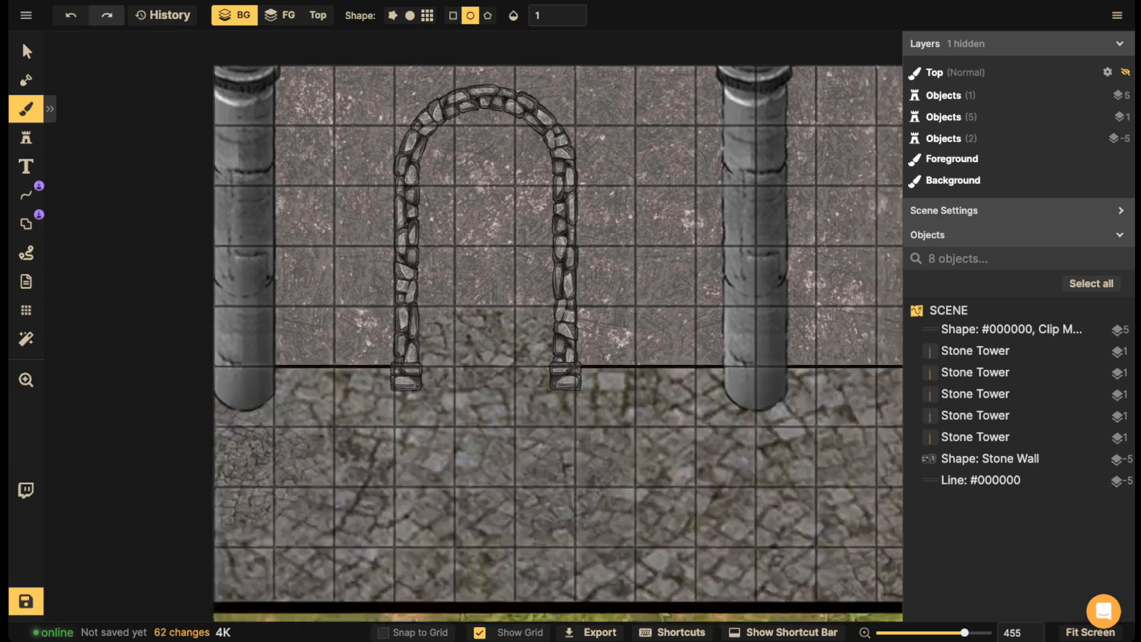
- Turn off the map grid and inspect the arch and its cobblestone floor up close
{"action": "left_click", "coordinate": [26, 310]}
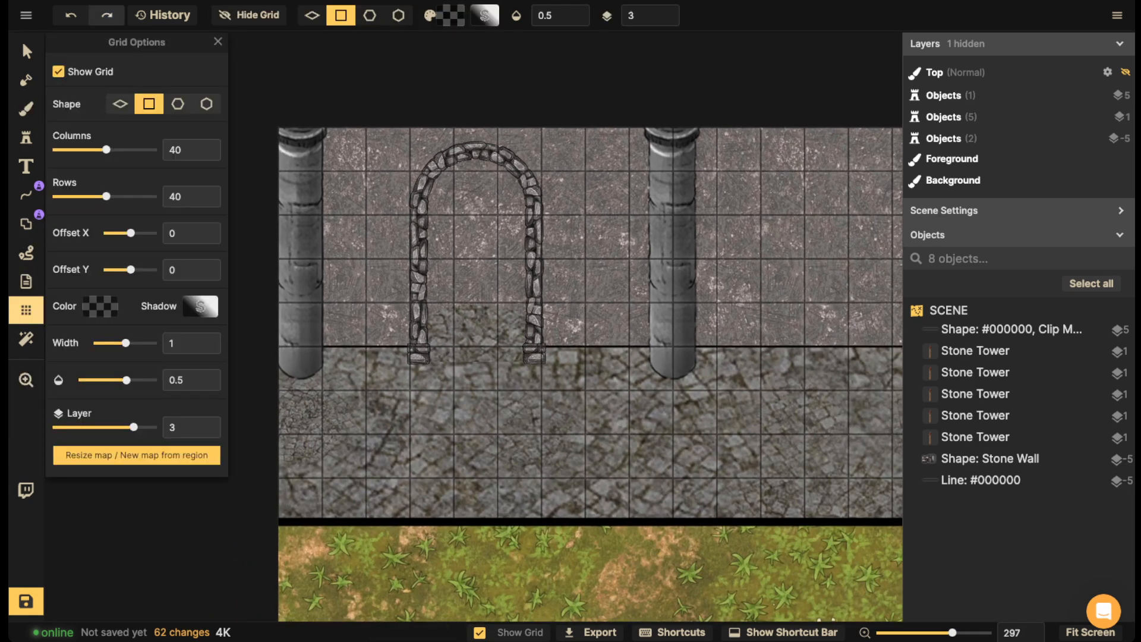
{"action": "left_click", "coordinate": [59, 71]}
{"action": "scroll", "coordinate": [368, 243], "scroll_direction": "down", "scroll_amount": 2}
{"action": "left_click_drag", "start_coordinate": [452, 285], "coordinate": [454, 277]}
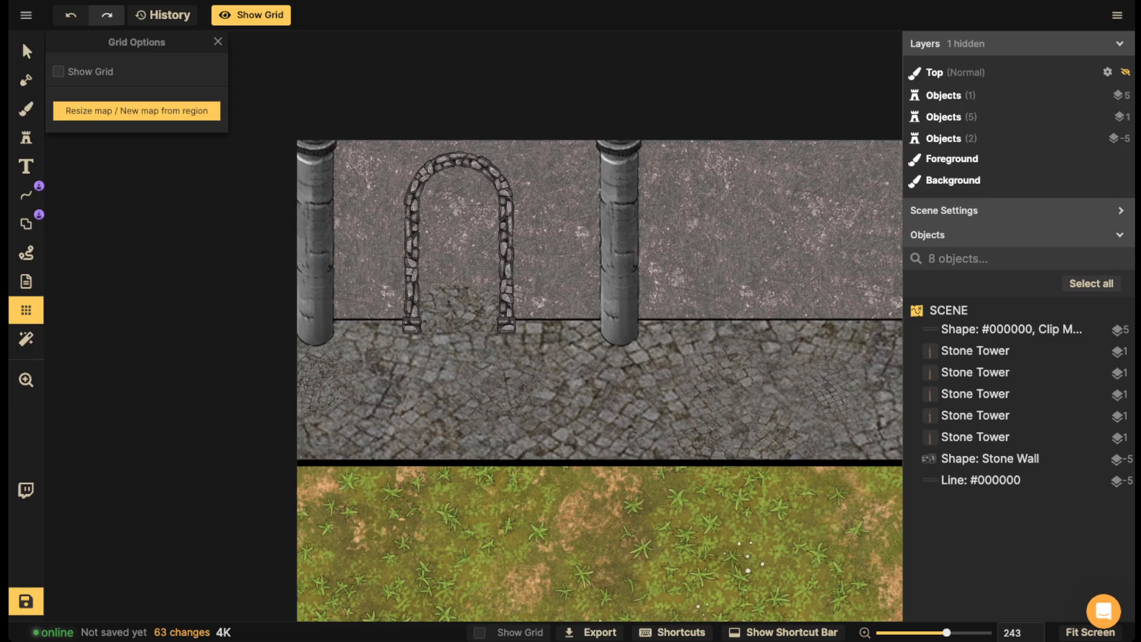
{"action": "scroll", "coordinate": [440, 163], "scroll_direction": "up", "scroll_amount": 4}
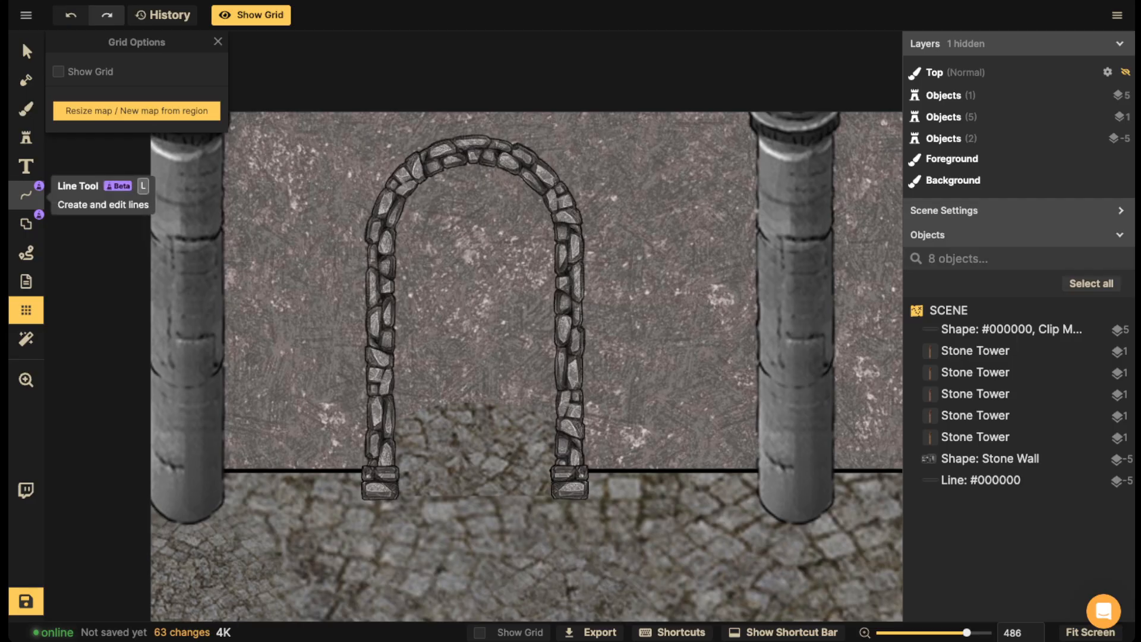
- Paint a patch of the darker reddish-grey recent texture inside the upper part of the arch with a round background brush of size 11
{"action": "left_click", "coordinate": [26, 194]}
{"action": "left_click", "coordinate": [26, 51]}
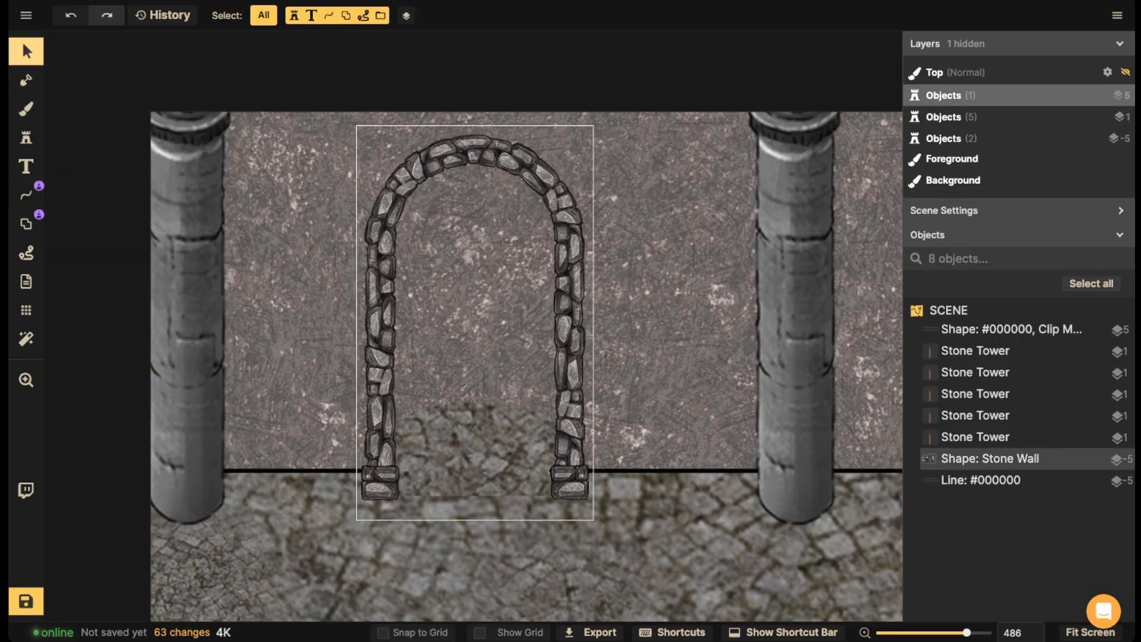
{"action": "left_click", "coordinate": [26, 109]}
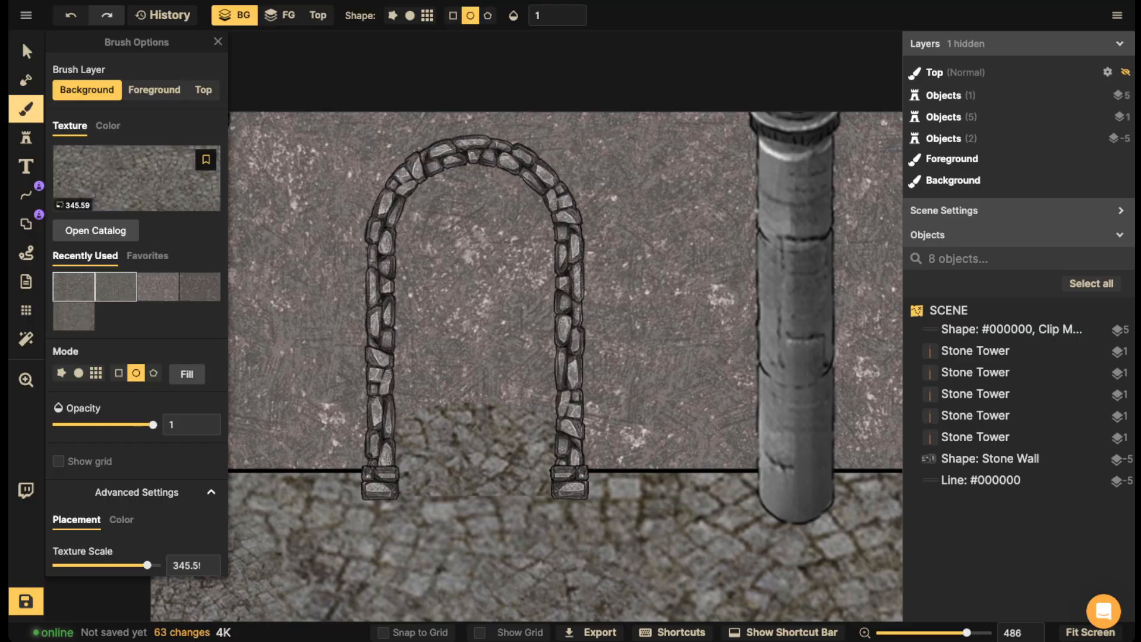
{"action": "left_click", "coordinate": [74, 316]}
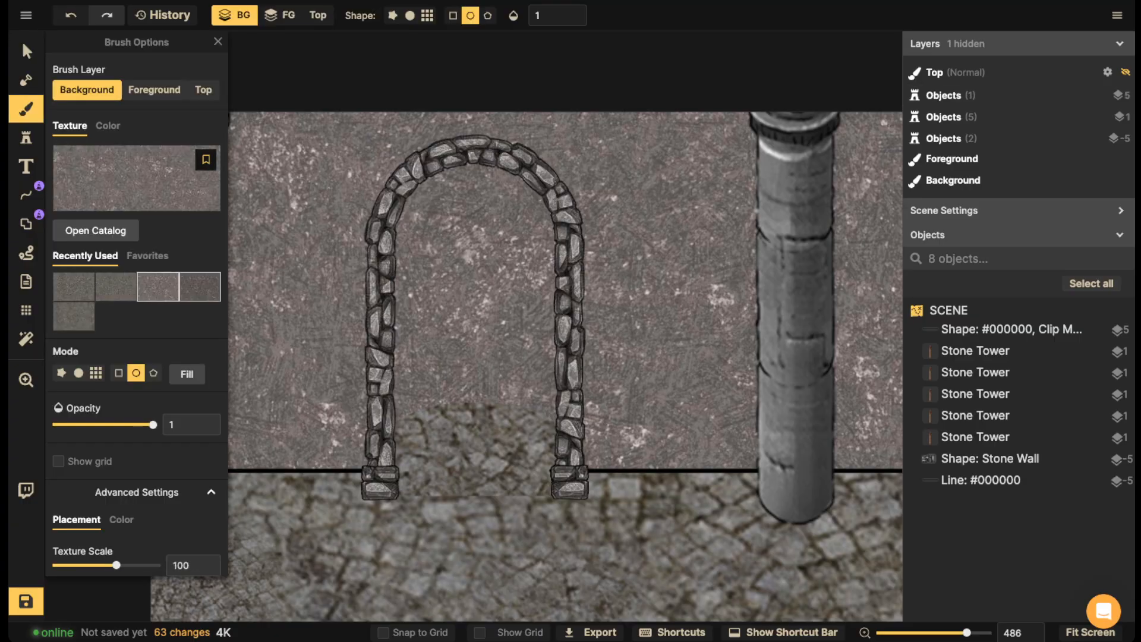
{"action": "left_click", "coordinate": [200, 286]}
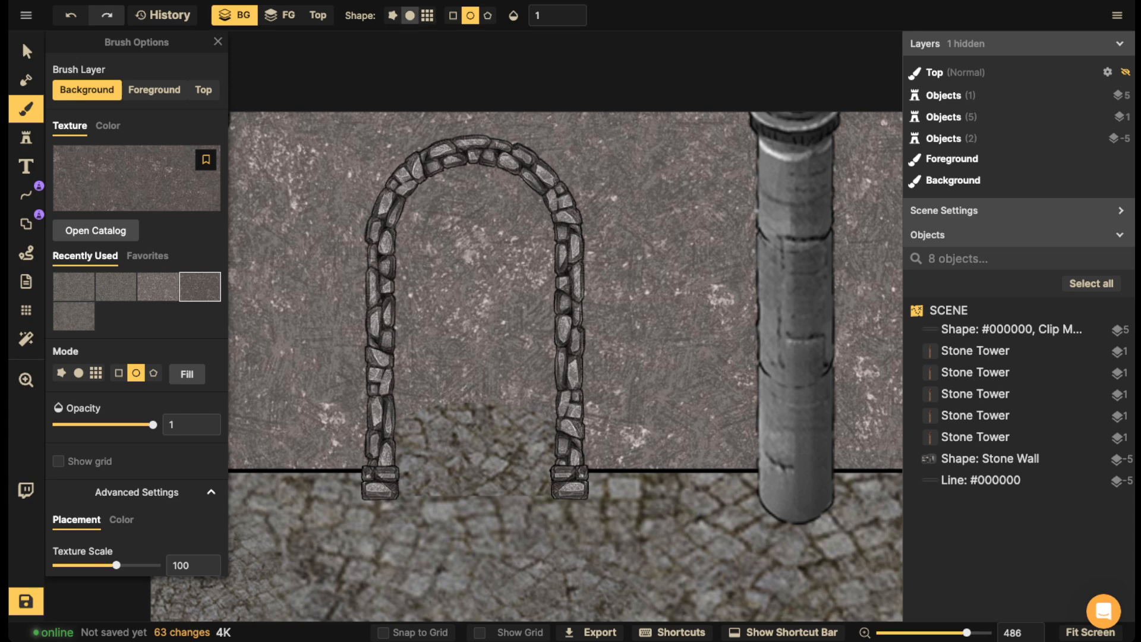
{"action": "left_click", "coordinate": [409, 15]}
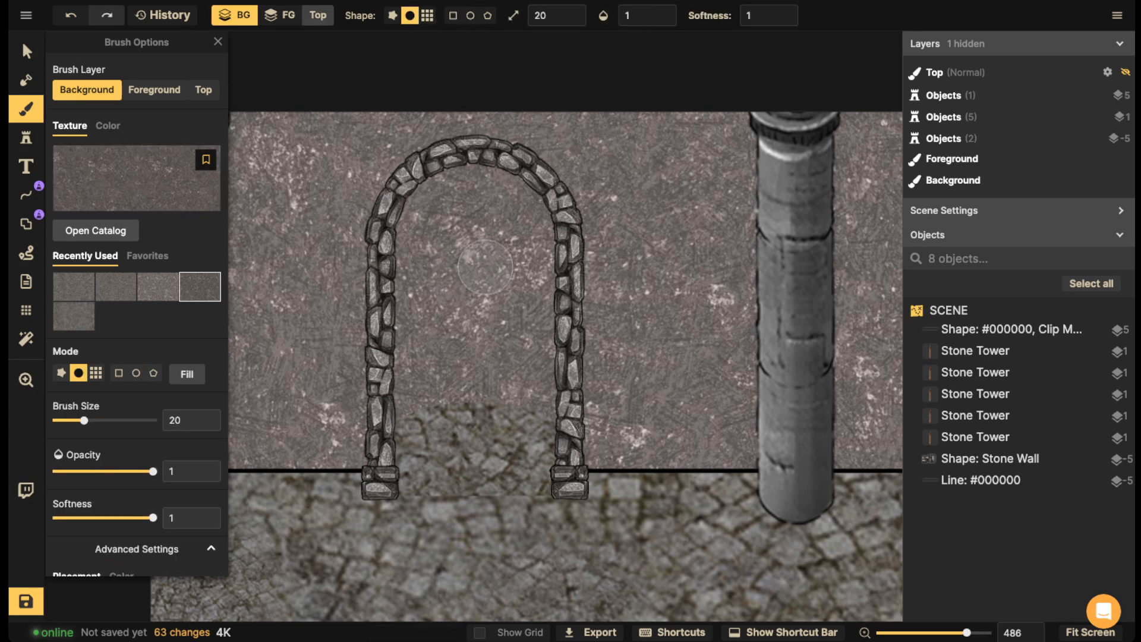
{"action": "scroll", "coordinate": [487, 235], "scroll_direction": "down", "scroll_amount": 5}
{"action": "left_click_drag", "start_coordinate": [462, 231], "coordinate": [350, 296]}
{"action": "scroll", "coordinate": [137, 309], "scroll_direction": "down", "scroll_amount": 3}
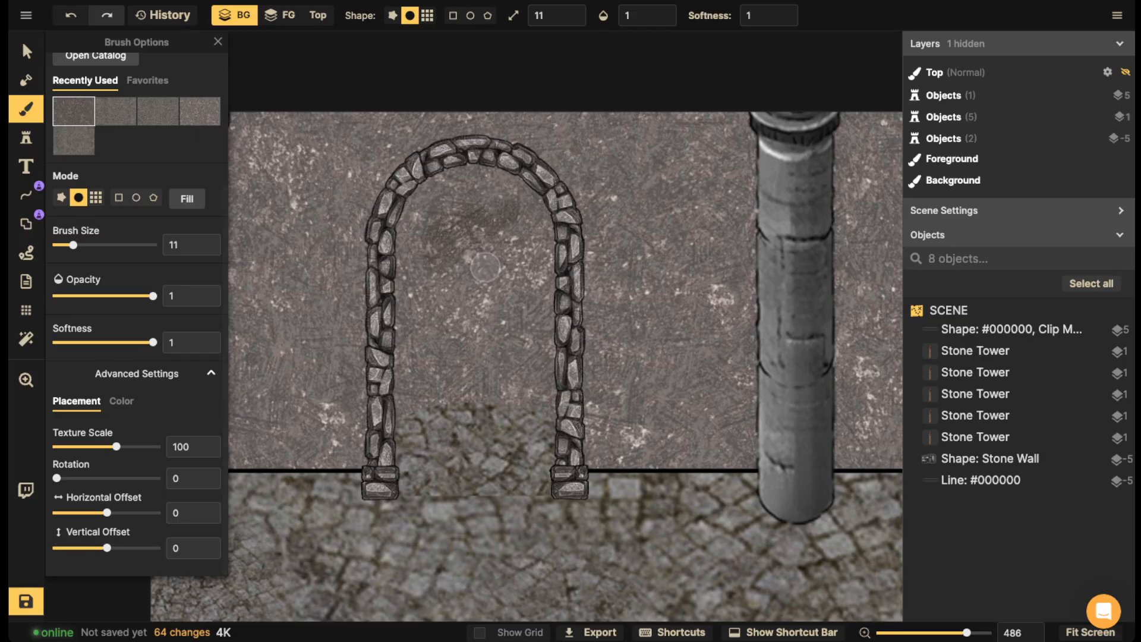
- Set the brush texture's brightness to 67 and paint darker strokes across the middle of the arch opening
{"action": "left_click", "coordinate": [122, 401]}
{"action": "left_click", "coordinate": [486, 268], "text": "alt"}
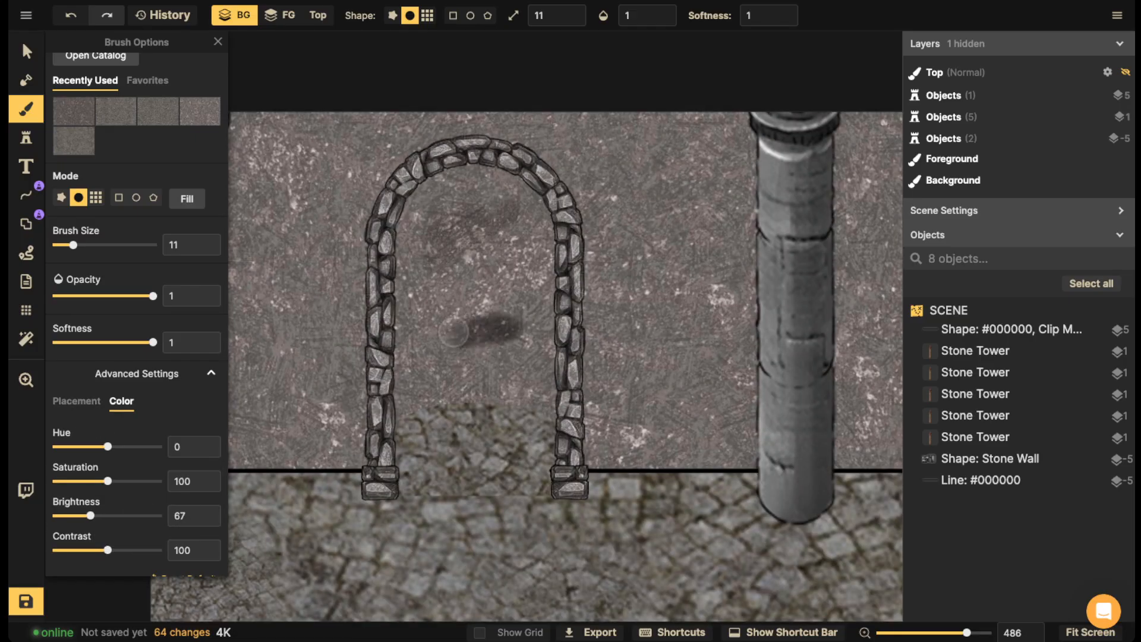
{"action": "left_click_drag", "start_coordinate": [454, 332], "coordinate": [386, 283]}
- Set the brush softness to 0 and paint the whole wall area inside the arch dark, down to the curved cobblestone edge
{"action": "left_click", "coordinate": [748, 16]}
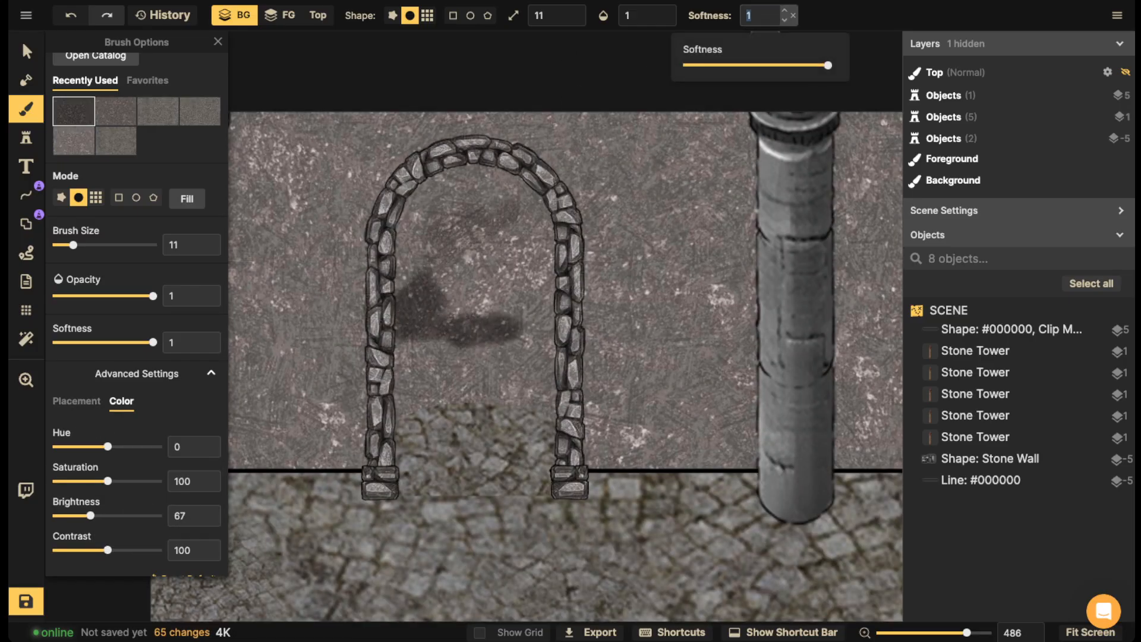
{"action": "type", "text": "0"}
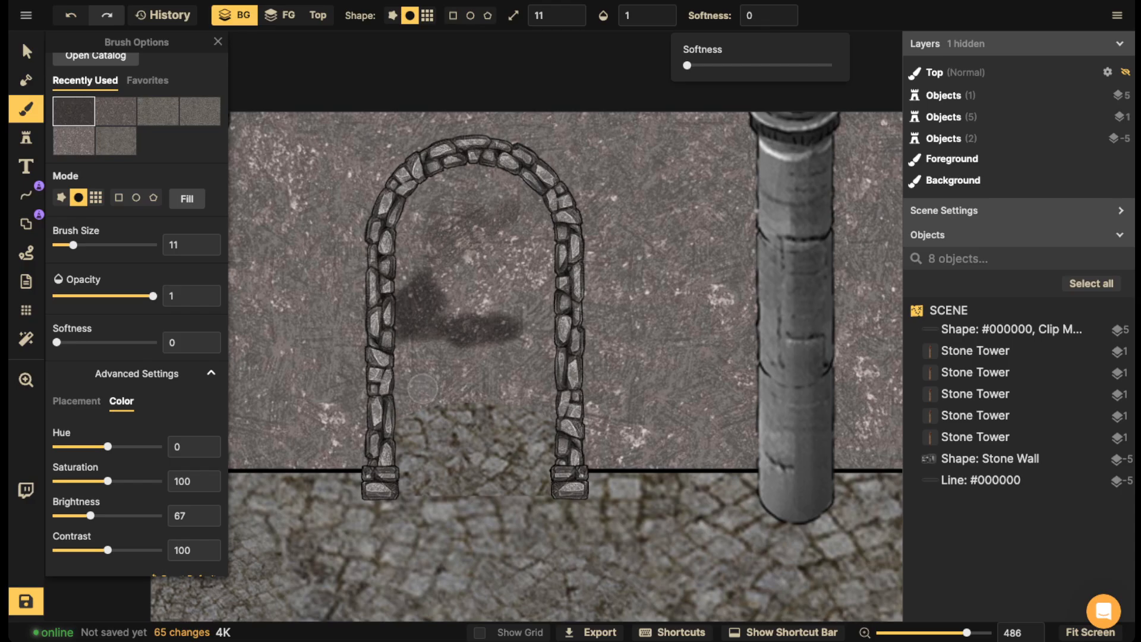
{"action": "left_click", "coordinate": [409, 389]}
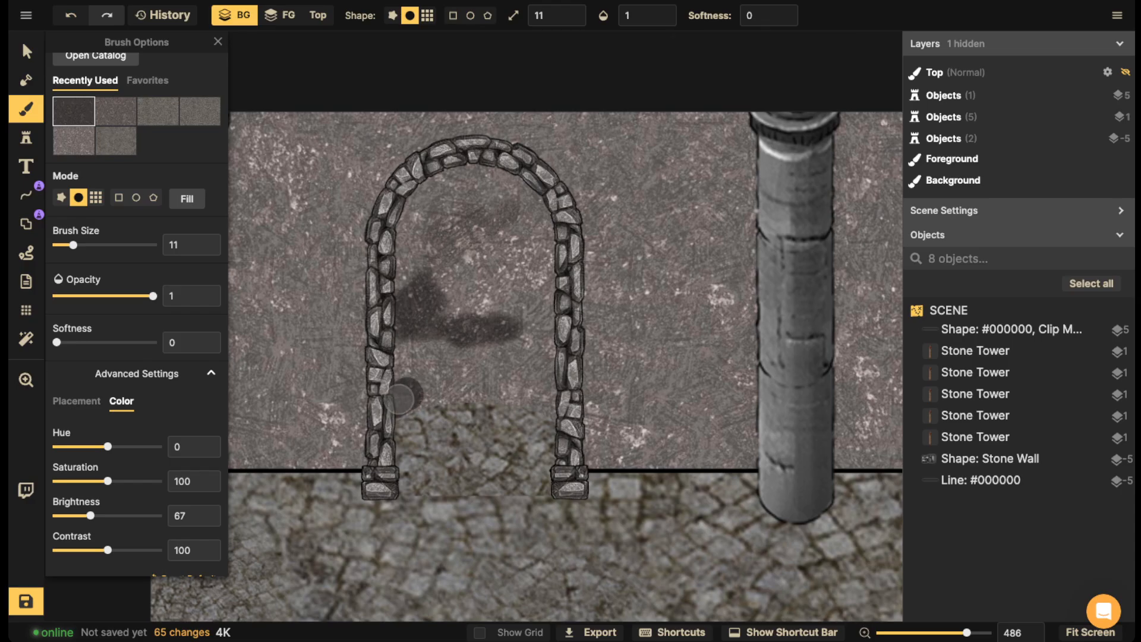
{"action": "mouse_move", "coordinate": [400, 398]}
{"action": "left_mouse_down"}
{"action": "mouse_move", "coordinate": [458, 382]}
{"action": "mouse_move", "coordinate": [428, 387]}
{"action": "mouse_move", "coordinate": [529, 391]}
{"action": "mouse_move", "coordinate": [506, 385]}
{"action": "mouse_move", "coordinate": [561, 409]}
{"action": "mouse_move", "coordinate": [489, 382]}
{"action": "mouse_move", "coordinate": [513, 369]}
{"action": "mouse_move", "coordinate": [440, 378]}
{"action": "mouse_move", "coordinate": [409, 294]}
{"action": "mouse_move", "coordinate": [412, 264]}
{"action": "mouse_move", "coordinate": [437, 230]}
{"action": "mouse_move", "coordinate": [471, 233]}
{"action": "mouse_move", "coordinate": [508, 257]}
{"action": "mouse_move", "coordinate": [548, 366]}
{"action": "mouse_move", "coordinate": [538, 201]}
{"action": "mouse_move", "coordinate": [472, 170]}
{"action": "mouse_move", "coordinate": [400, 264]}
{"action": "mouse_move", "coordinate": [442, 200]}
{"action": "mouse_move", "coordinate": [470, 254]}
{"action": "mouse_move", "coordinate": [501, 271]}
{"action": "mouse_move", "coordinate": [539, 239]}
{"action": "left_mouse_up"}
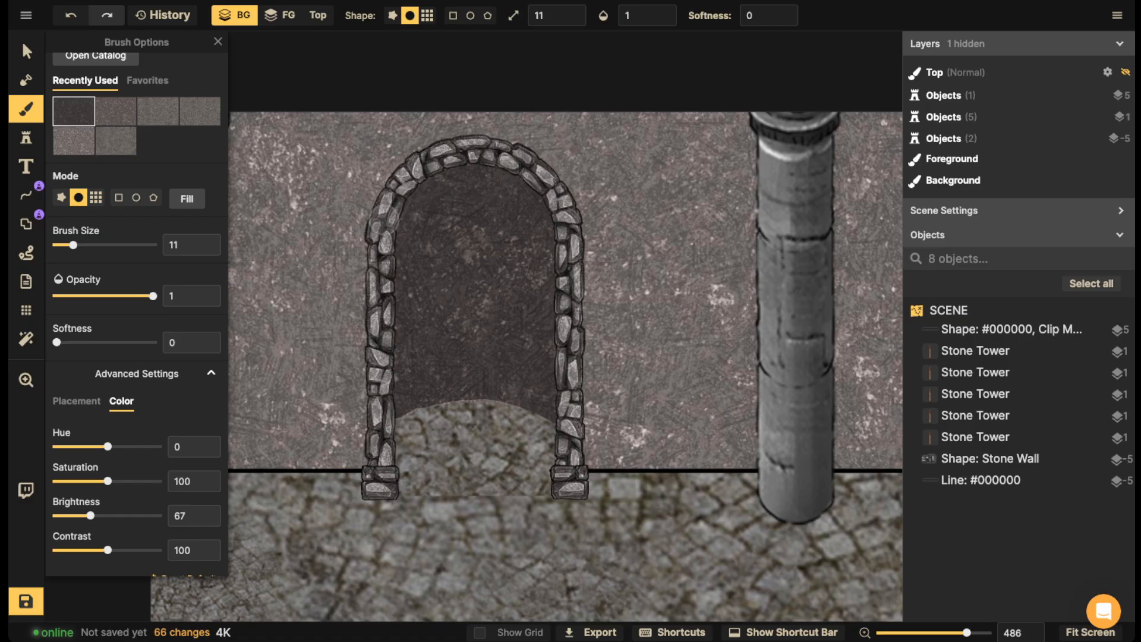
- Search the Fantasy Battlemaps stamps for "carpet" and look through the matching packs
{"action": "scroll", "coordinate": [350, 228], "scroll_direction": "down", "scroll_amount": 5}
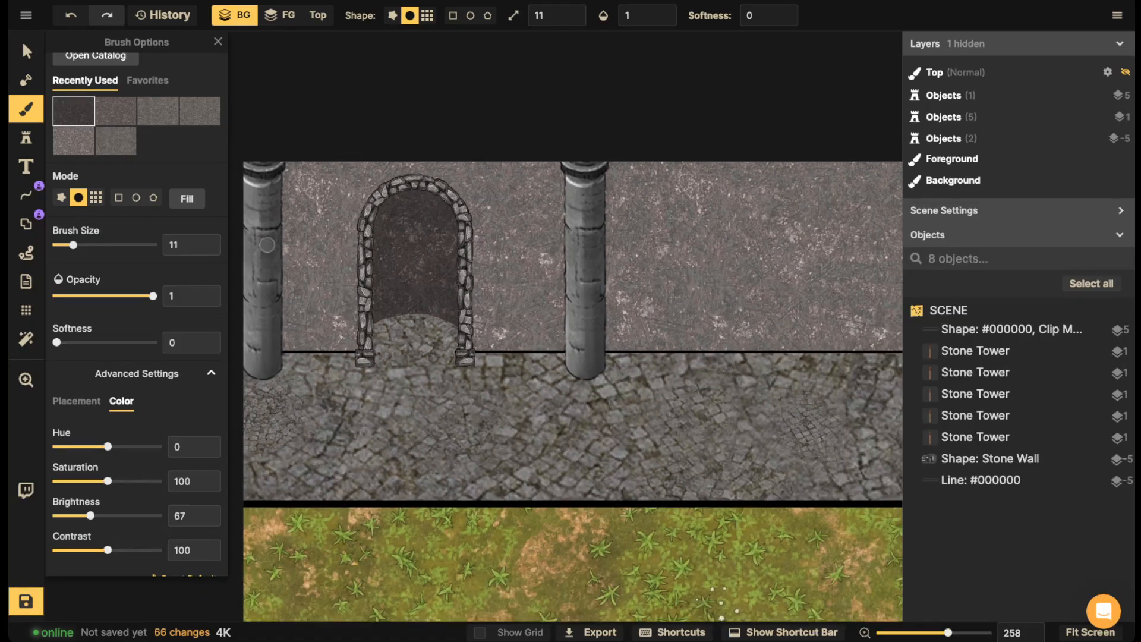
{"action": "left_click", "coordinate": [26, 137]}
{"action": "left_click", "coordinate": [122, 109]}
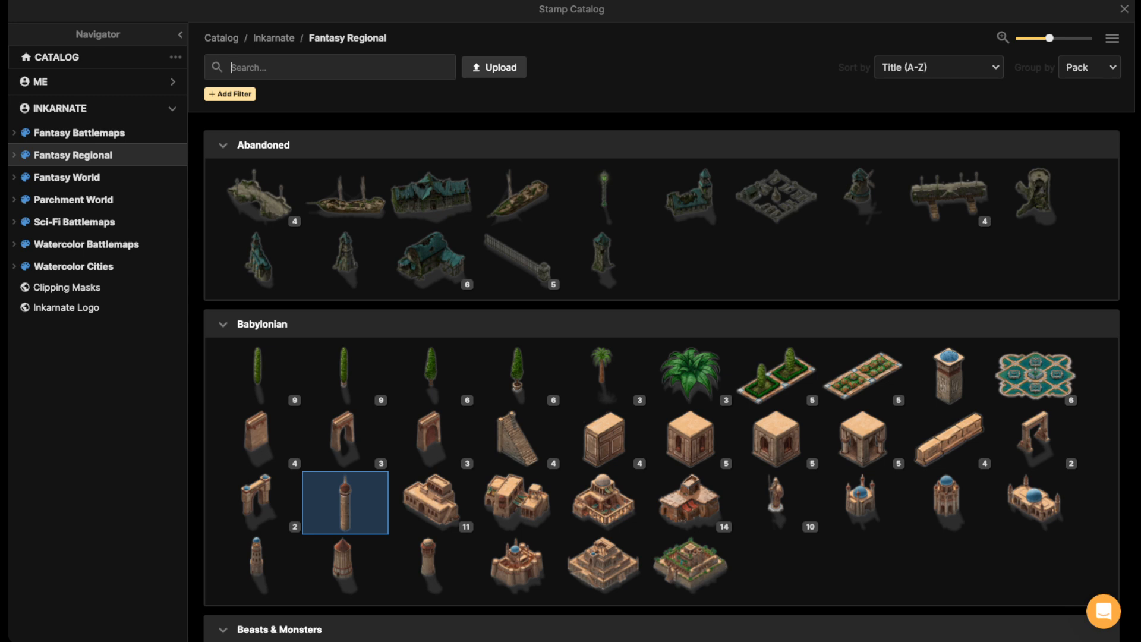
{"action": "type", "text": "carpet"}
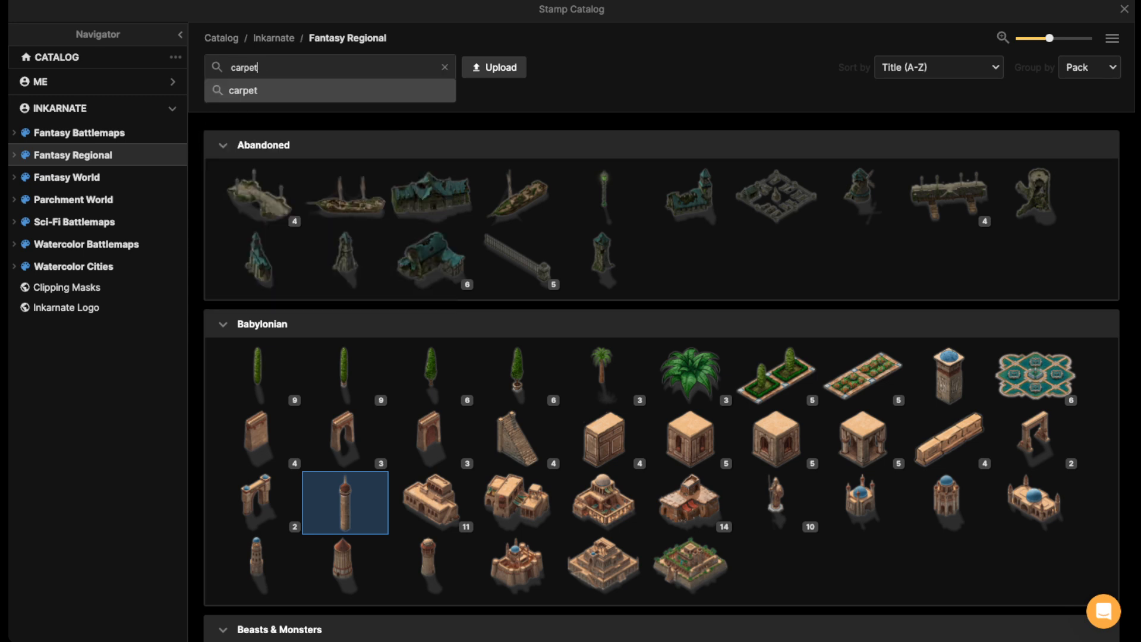
{"action": "key", "text": "Return"}
{"action": "left_click", "coordinate": [79, 133]}
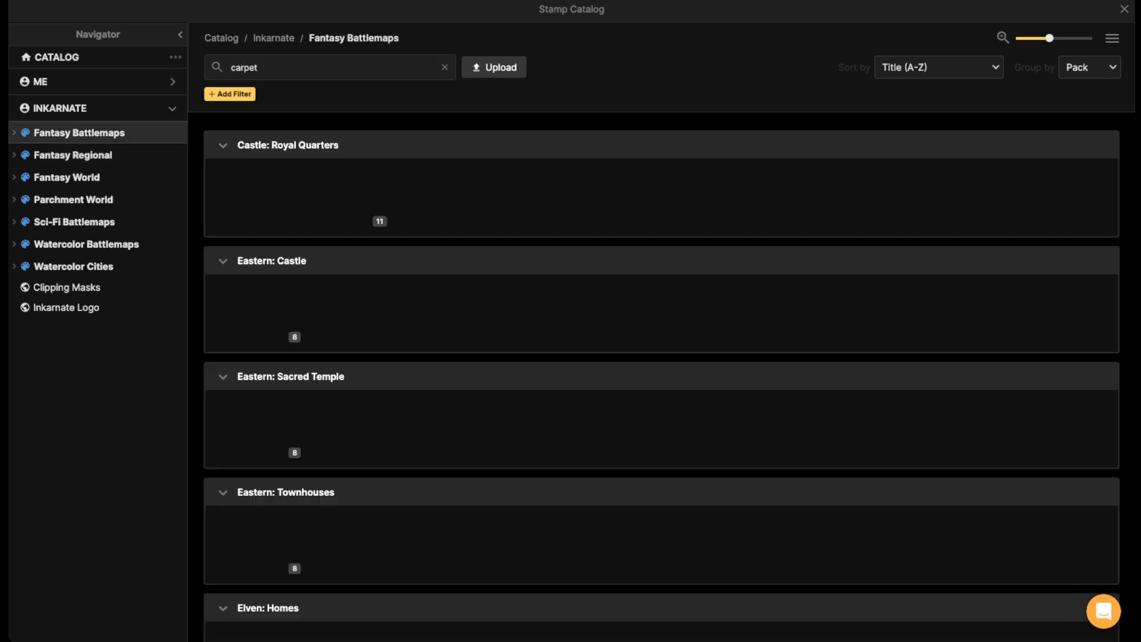
{"action": "scroll", "coordinate": [661, 377], "scroll_direction": "down", "scroll_amount": 3}
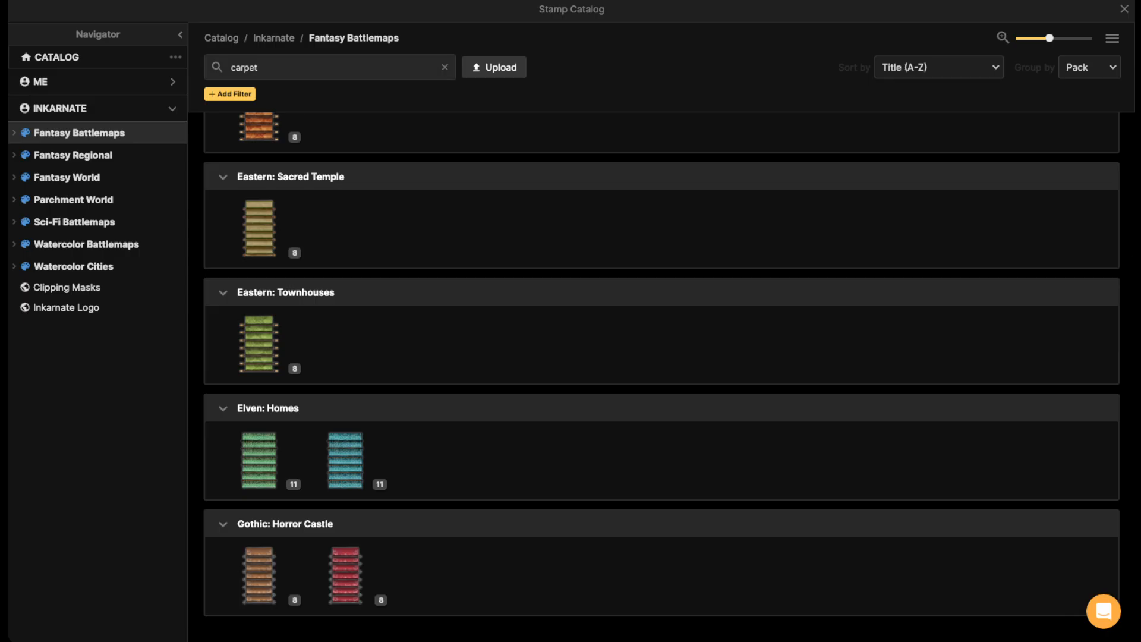
- Search the Fantasy Battlemaps stamps for "rug" and choose the red royal rug from Castle: Royal Quarters
{"action": "type", "text": "rug"}
{"action": "key", "text": "Return"}
{"action": "left_click", "coordinate": [259, 196]}
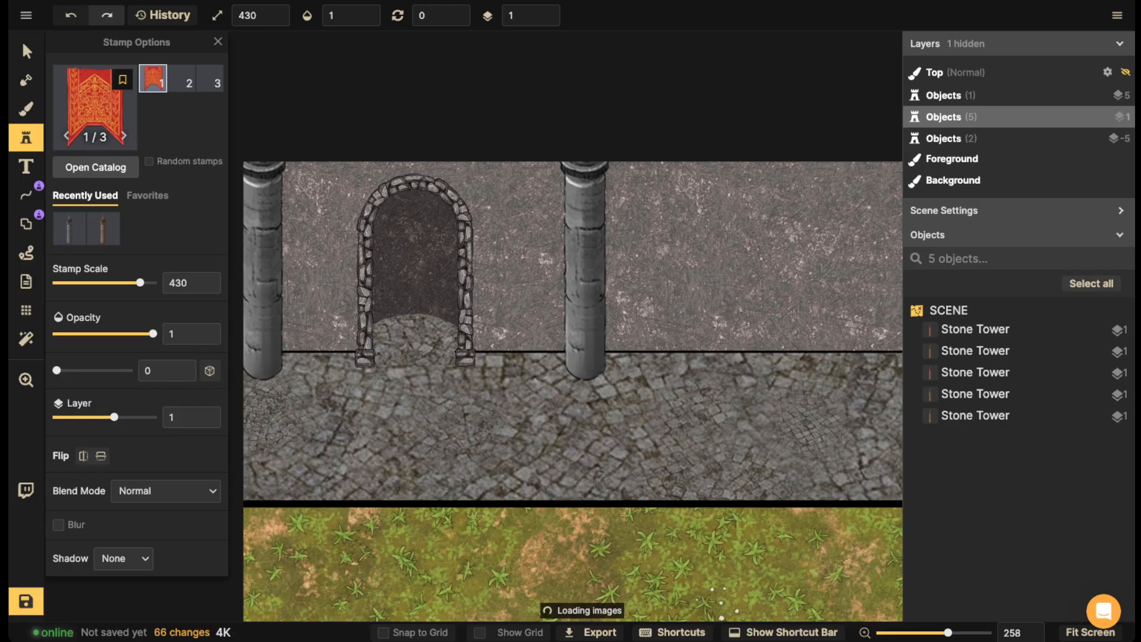
- Place the red royal rug at scale 40 on the wall between the column and the arch, and stretch it vertically into a long banner
{"action": "scroll", "coordinate": [296, 243], "scroll_direction": "up", "scroll_amount": 2}
{"action": "scroll", "coordinate": [318, 256], "scroll_direction": "down", "scroll_amount": 13}
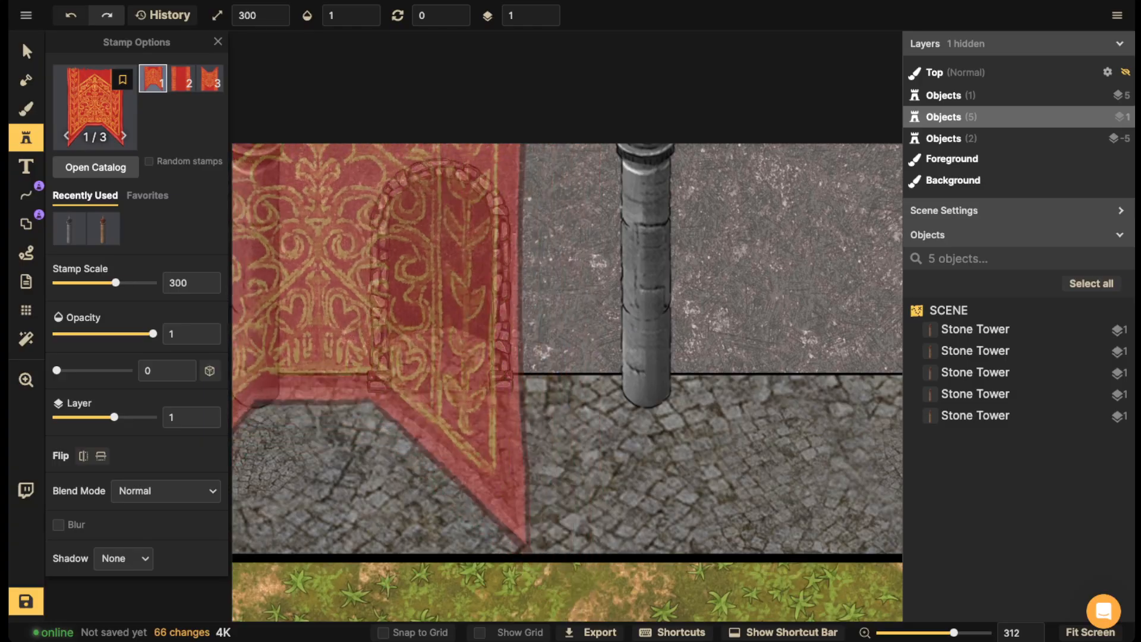
{"action": "scroll", "coordinate": [324, 289], "scroll_direction": "down", "scroll_amount": 20}
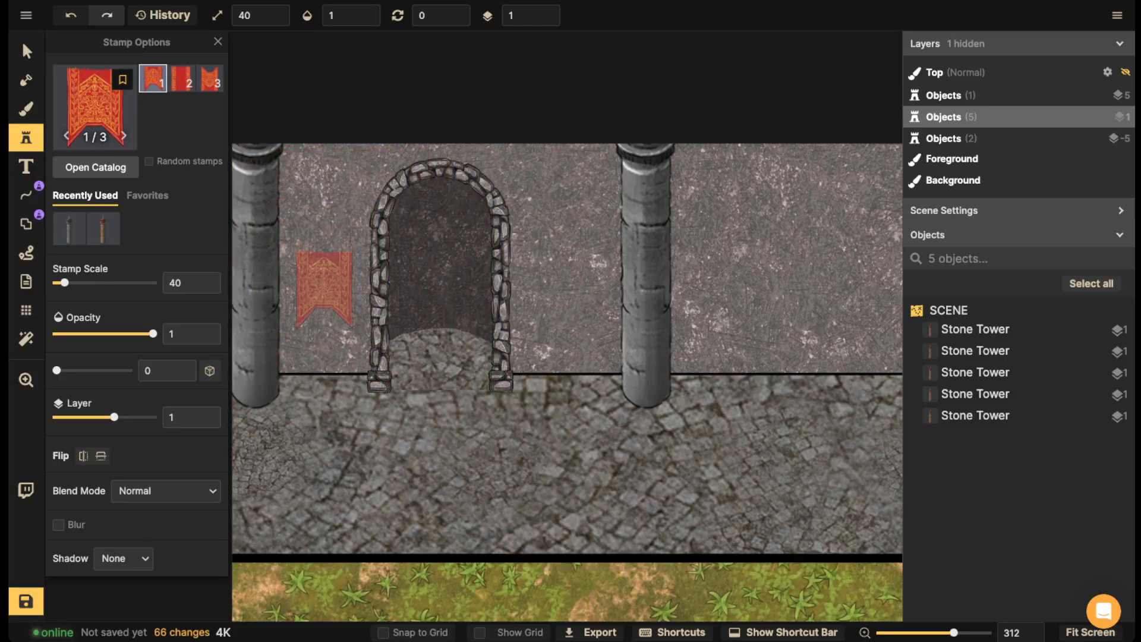
{"action": "left_click", "coordinate": [325, 289]}
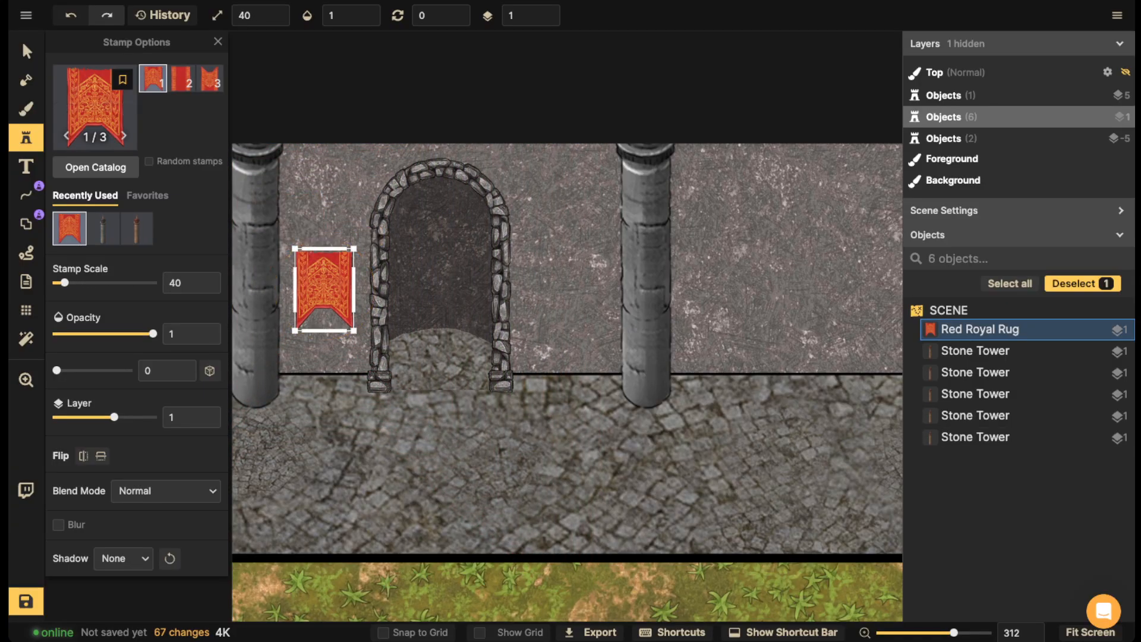
{"action": "left_click_drag", "start_coordinate": [324, 248], "coordinate": [325, 280]}
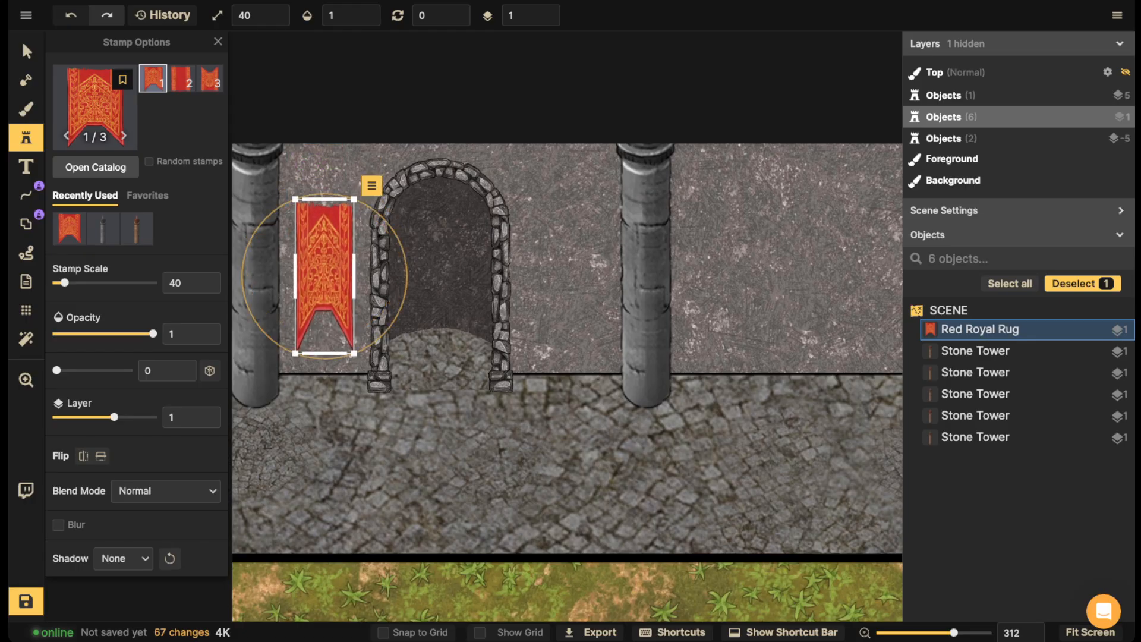
- Search the Fantasy Battlemaps stamps for "wood" and choose Wooden Fences from the Farmstead: Crops and Harvest pack
{"action": "left_click", "coordinate": [25, 108]}
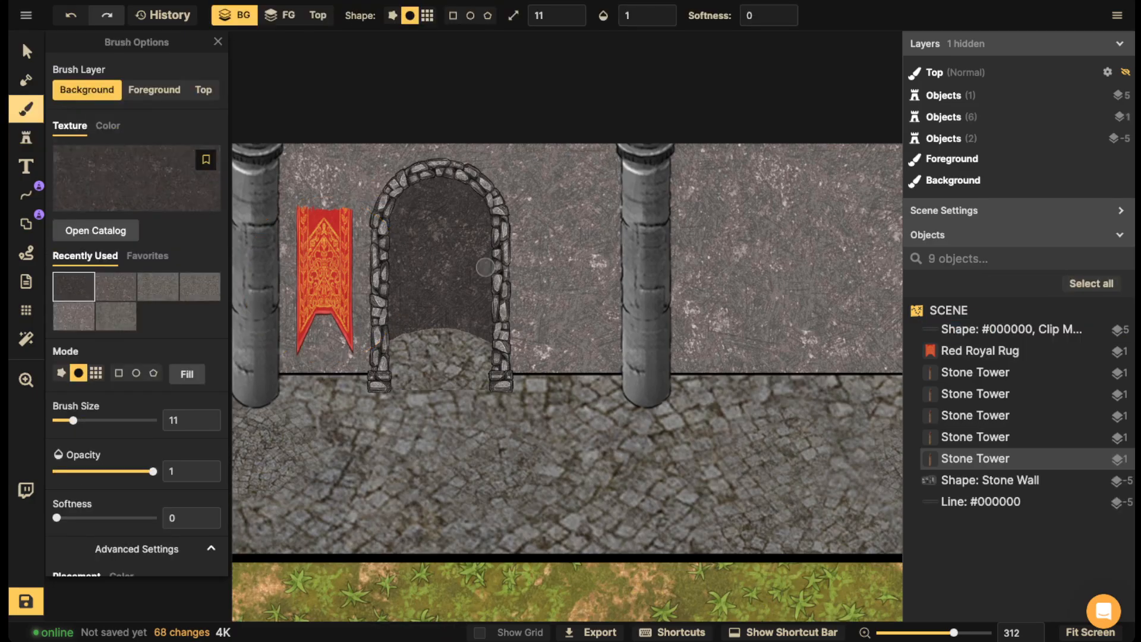
{"action": "left_click", "coordinate": [25, 137]}
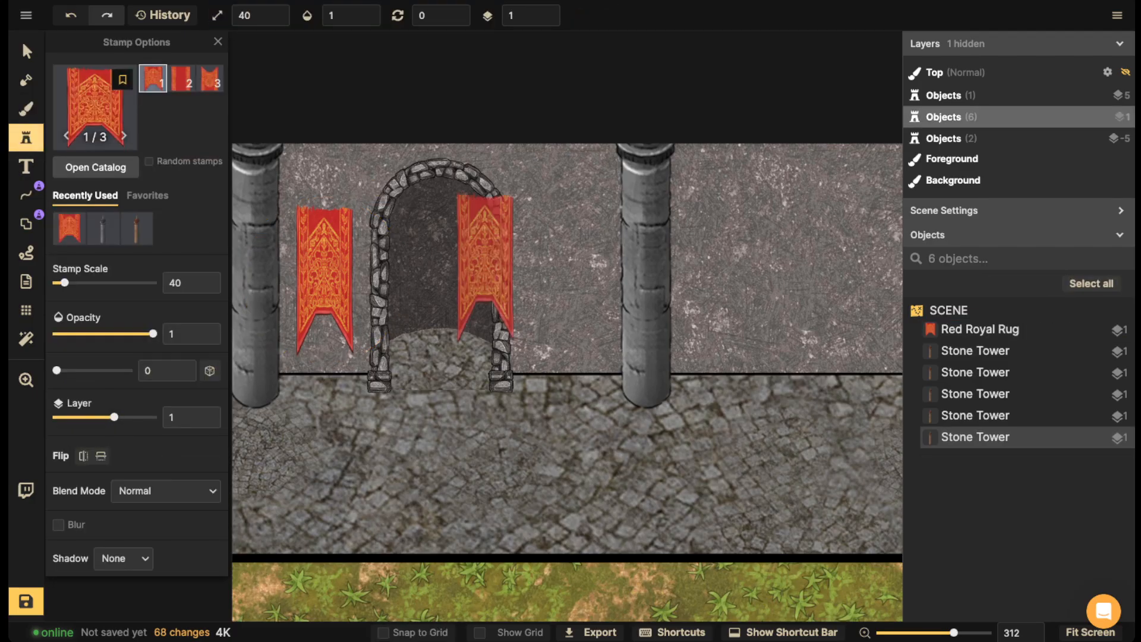
{"action": "left_click", "coordinate": [92, 107]}
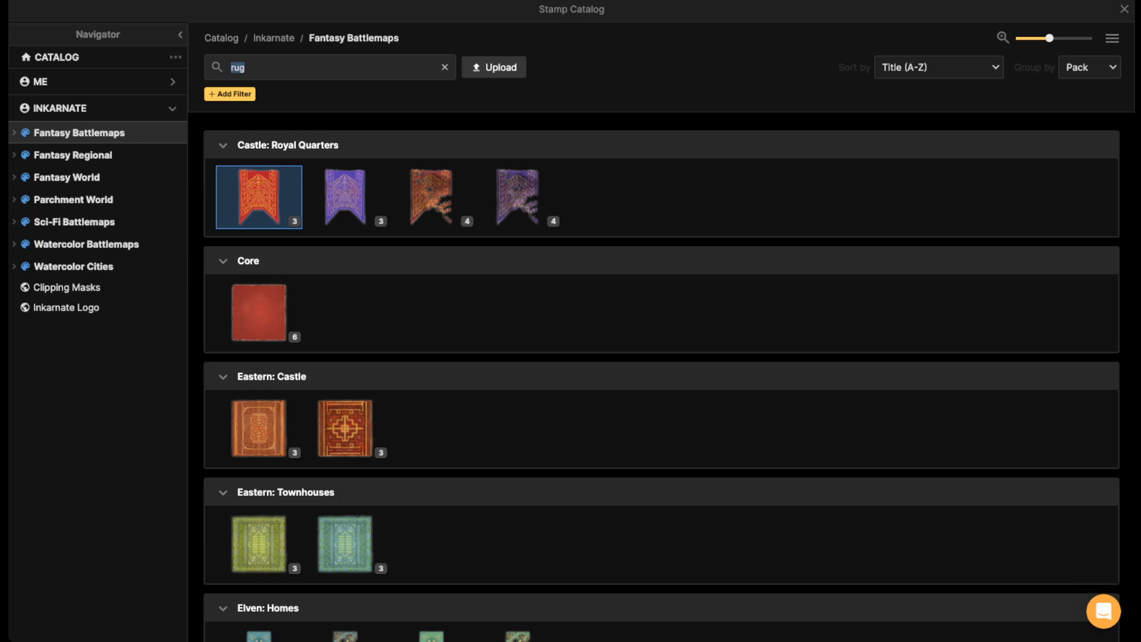
{"action": "key", "text": "BackSpace"}
{"action": "scroll", "coordinate": [669, 377], "scroll_direction": "down", "scroll_amount": 5}
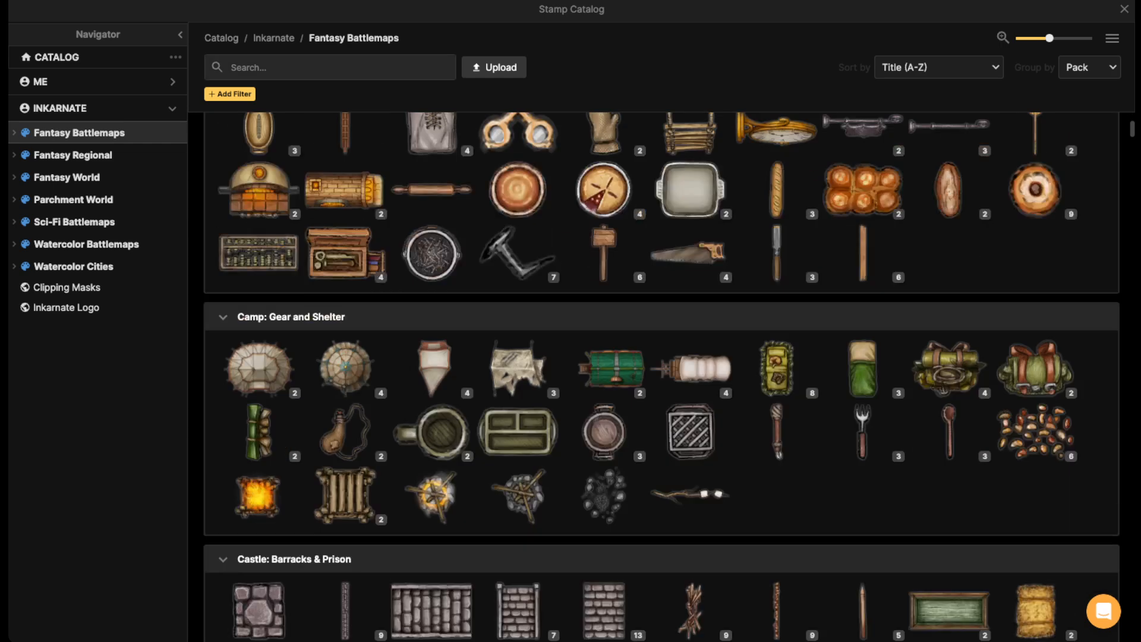
{"action": "type", "text": "wood"}
{"action": "key", "text": "Return"}
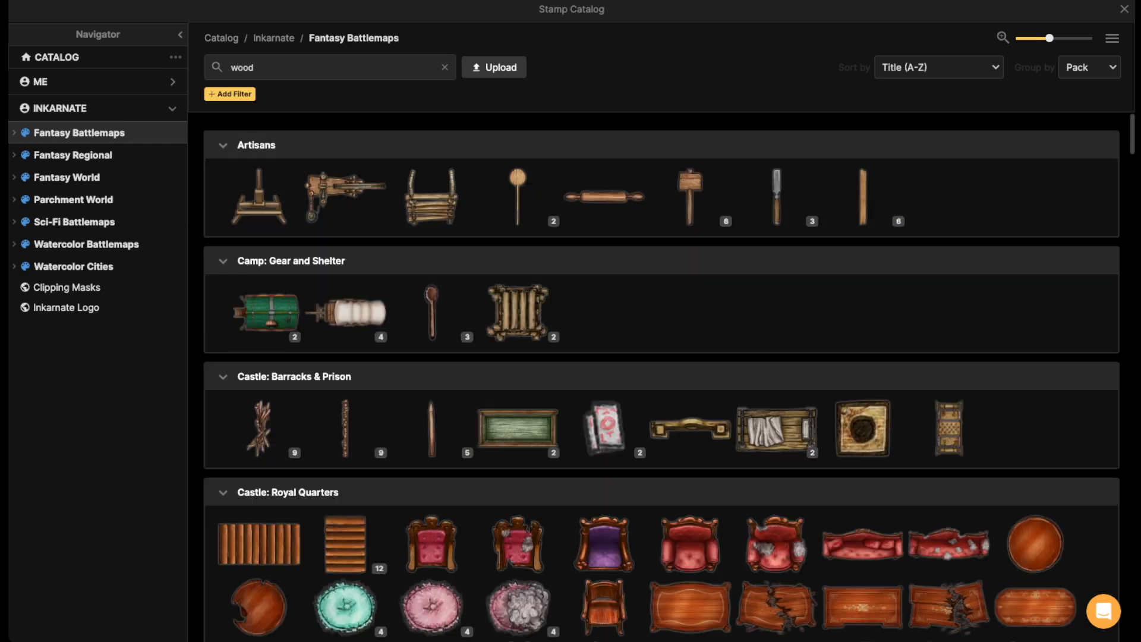
{"action": "scroll", "coordinate": [661, 377], "scroll_direction": "down", "scroll_amount": 2}
{"action": "scroll", "coordinate": [603, 362], "scroll_direction": "up", "scroll_amount": 1}
{"action": "scroll", "coordinate": [603, 363], "scroll_direction": "down", "scroll_amount": 7}
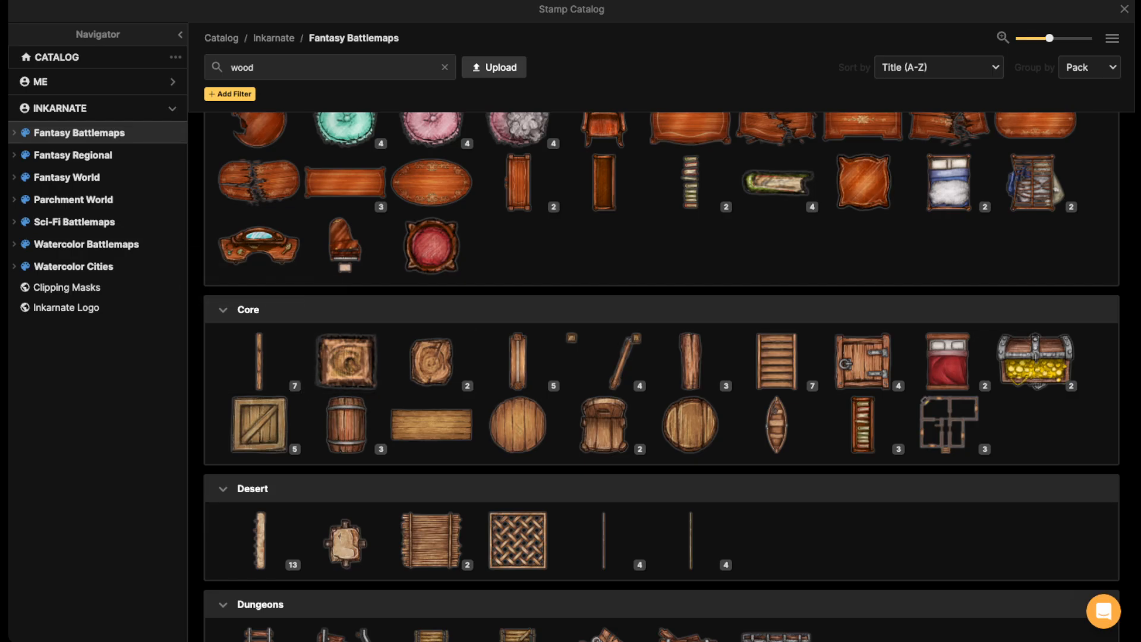
{"action": "scroll", "coordinate": [517, 427], "scroll_direction": "down", "scroll_amount": 12}
{"action": "scroll", "coordinate": [517, 438], "scroll_direction": "down", "scroll_amount": 12}
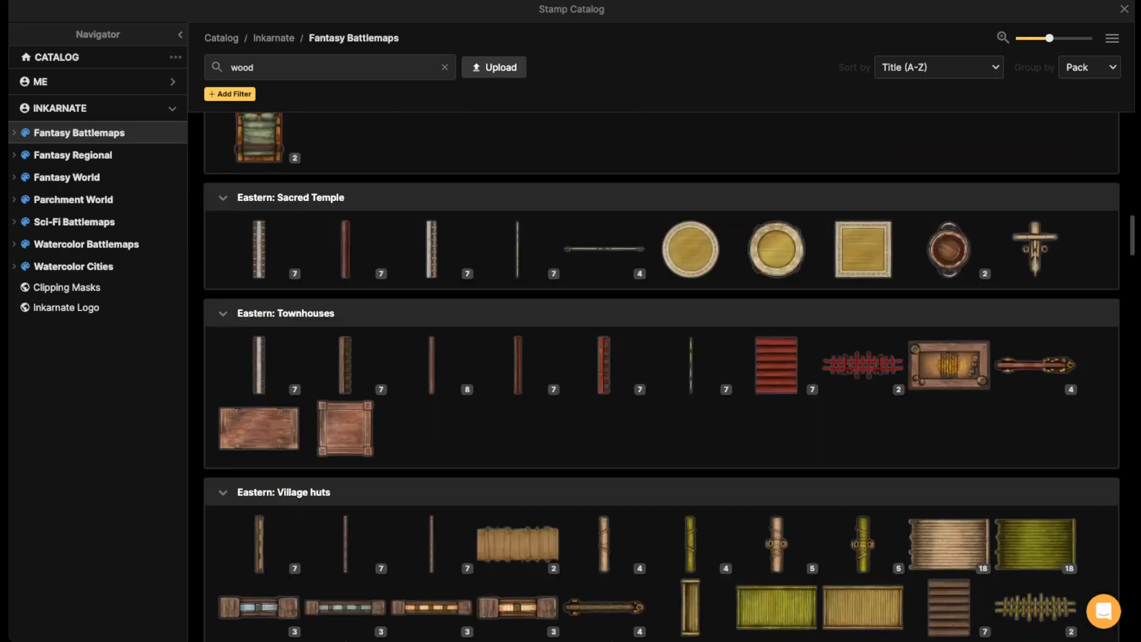
{"action": "scroll", "coordinate": [344, 211], "scroll_direction": "down", "scroll_amount": 4}
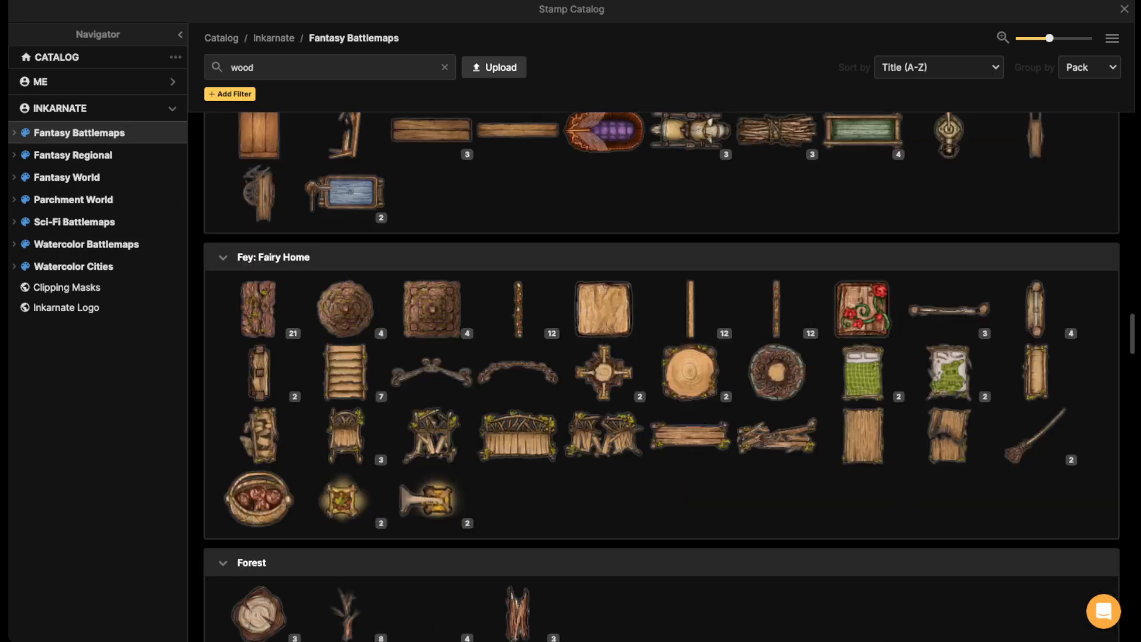
{"action": "scroll", "coordinate": [345, 211], "scroll_direction": "up", "scroll_amount": 5}
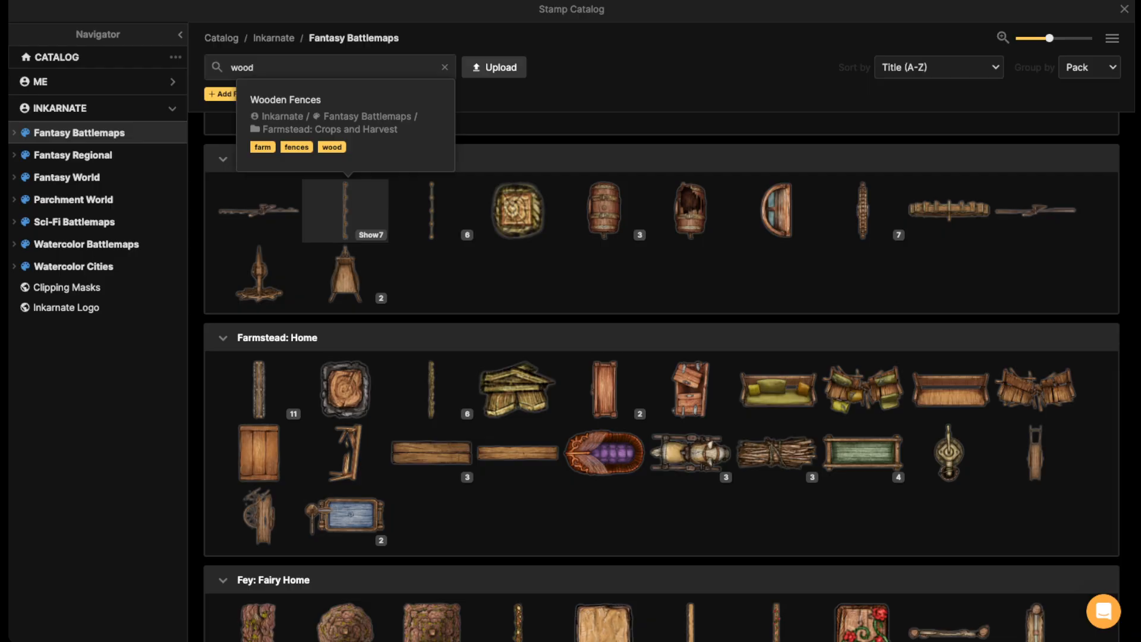
{"action": "left_click", "coordinate": [345, 211]}
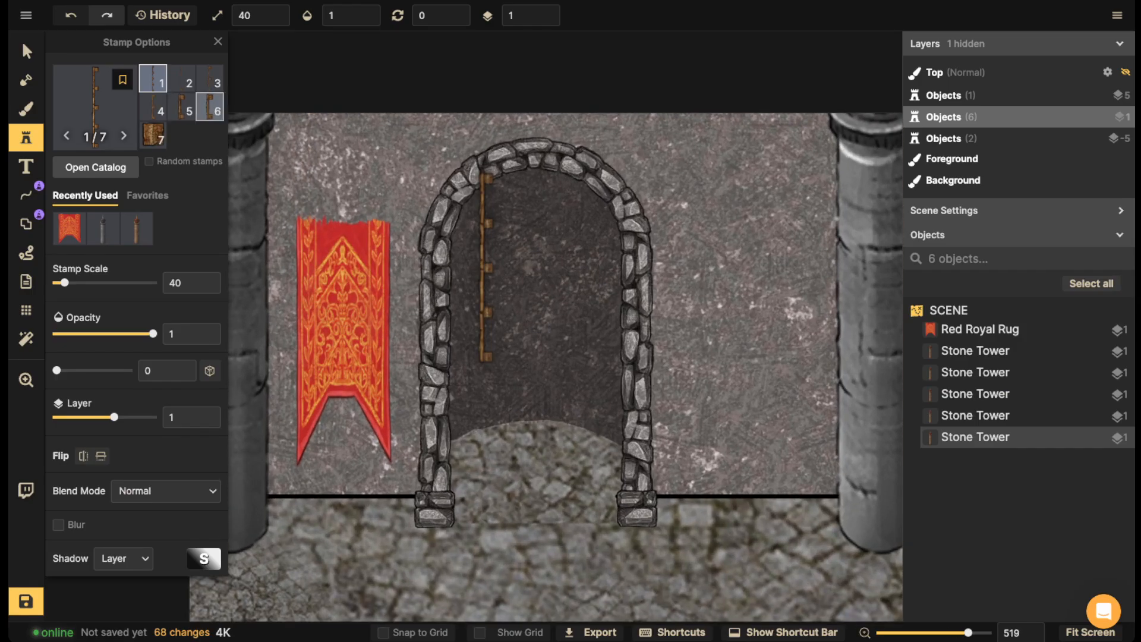
- Place the sixth fence variant, rotated 90 degrees at scale 70, across the banner's upper edge as a hanging beam
{"action": "left_click", "coordinate": [210, 106]}
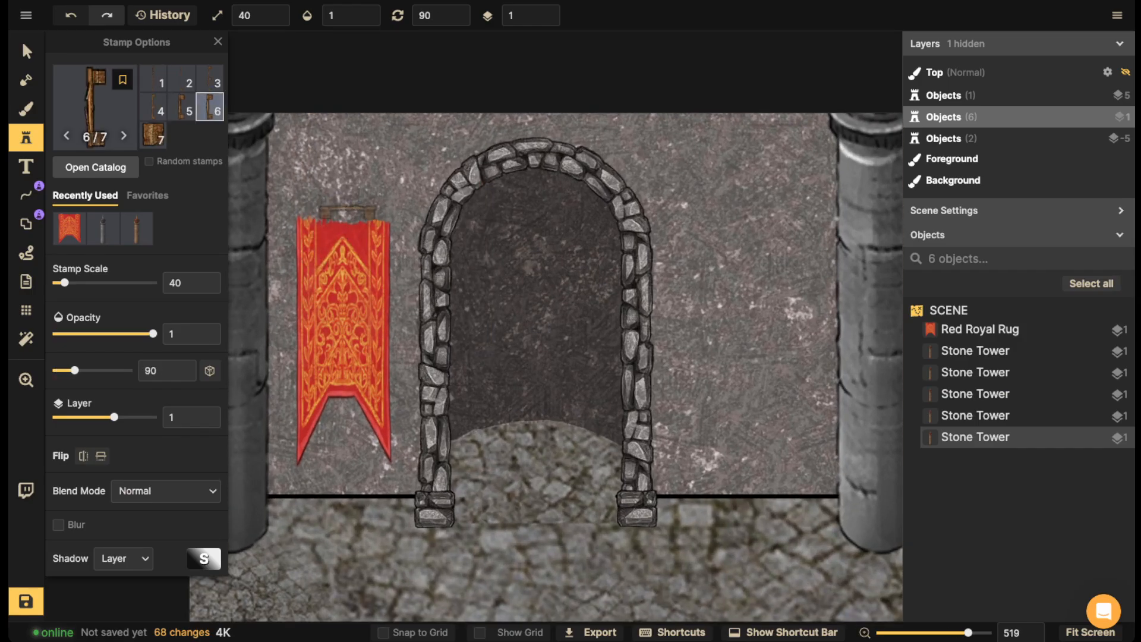
{"action": "scroll", "coordinate": [344, 218], "scroll_direction": "up", "scroll_amount": 3}
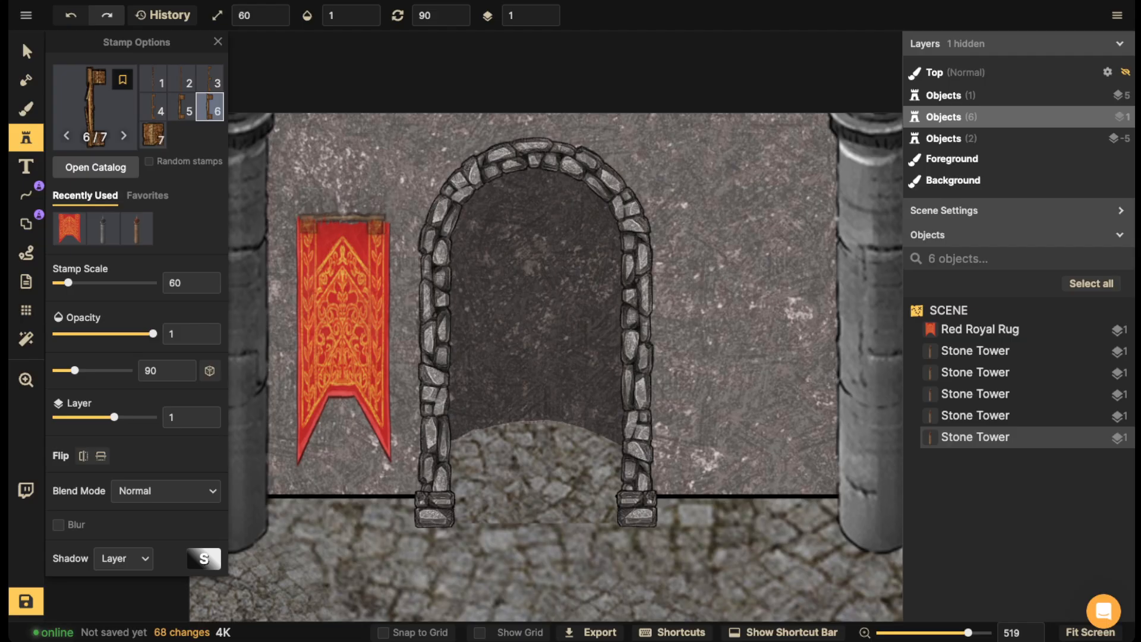
{"action": "left_click", "coordinate": [344, 224]}
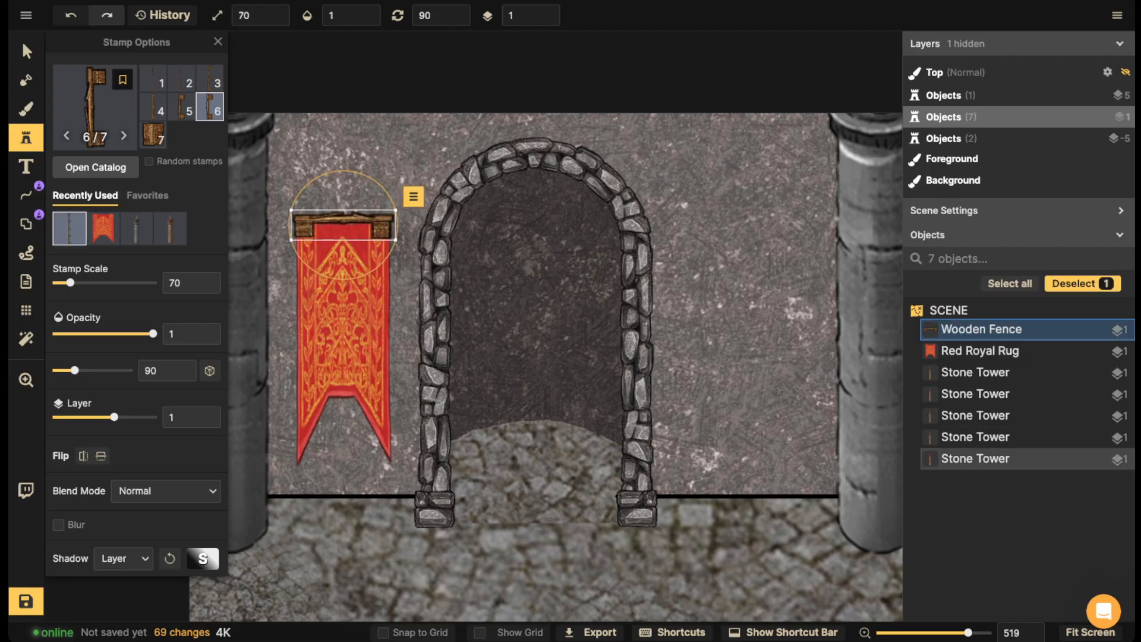
- Set the shadow of the wooden fence beam above the banner to None
{"action": "left_click", "coordinate": [26, 51]}
{"action": "left_click", "coordinate": [123, 360]}
{"action": "left_click", "coordinate": [119, 391]}
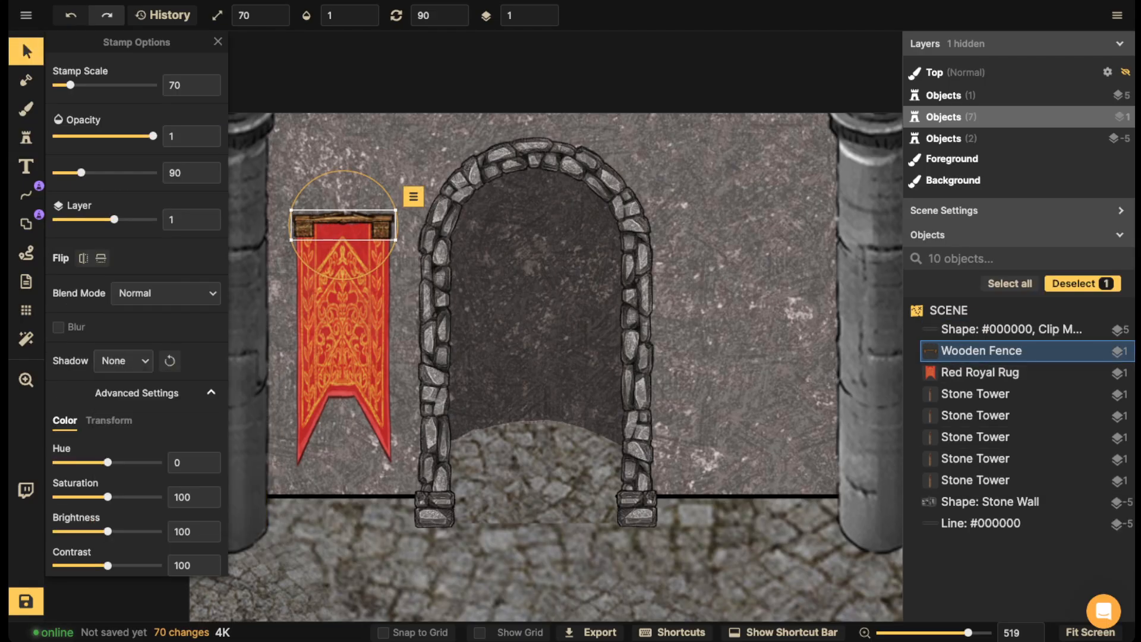
- Group the wooden fence beam and the red royal rug together under the name "Banner"
{"action": "left_click_drag", "start_coordinate": [349, 279], "coordinate": [349, 279]}
{"action": "left_click", "coordinate": [349, 287], "text": "shift"}
{"action": "scroll", "coordinate": [387, 178], "scroll_direction": "down", "scroll_amount": 2}
{"action": "left_click", "coordinate": [606, 15]}
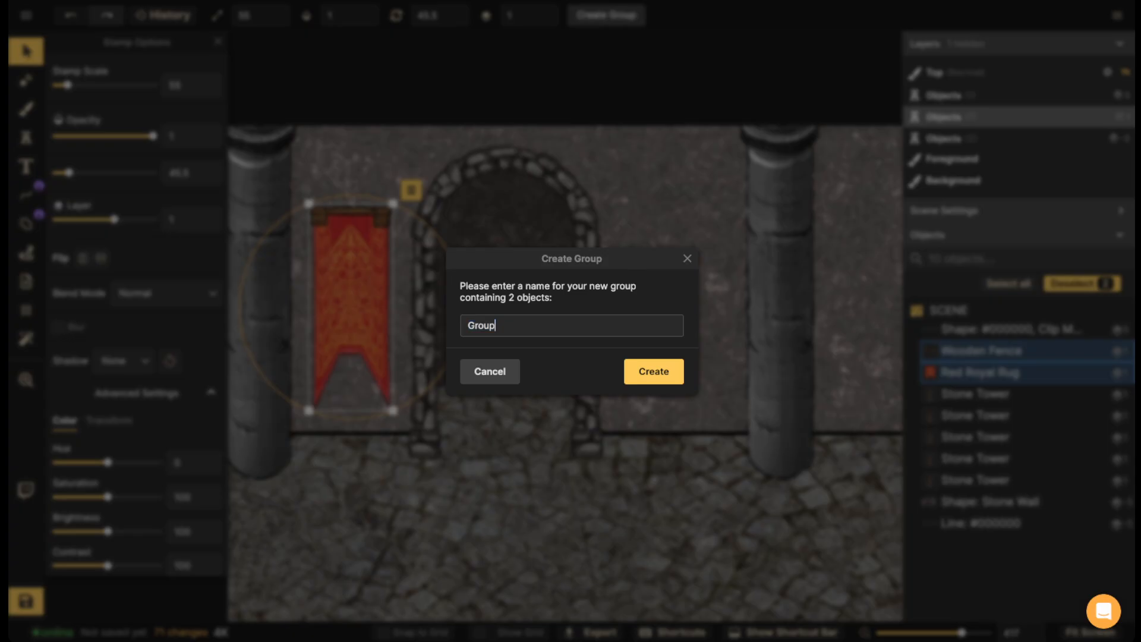
{"action": "key", "text": "Return"}
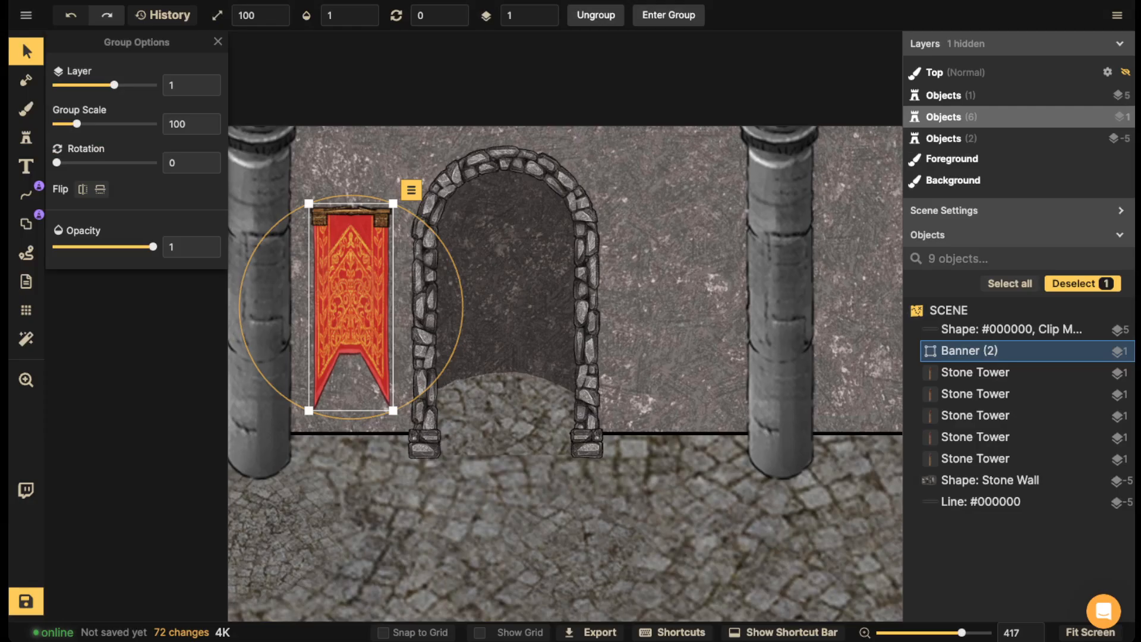
- Duplicate the Banner group and place the copy on the wall on the opposite side of the arch
{"action": "scroll", "coordinate": [481, 173], "scroll_direction": "down", "scroll_amount": 2}
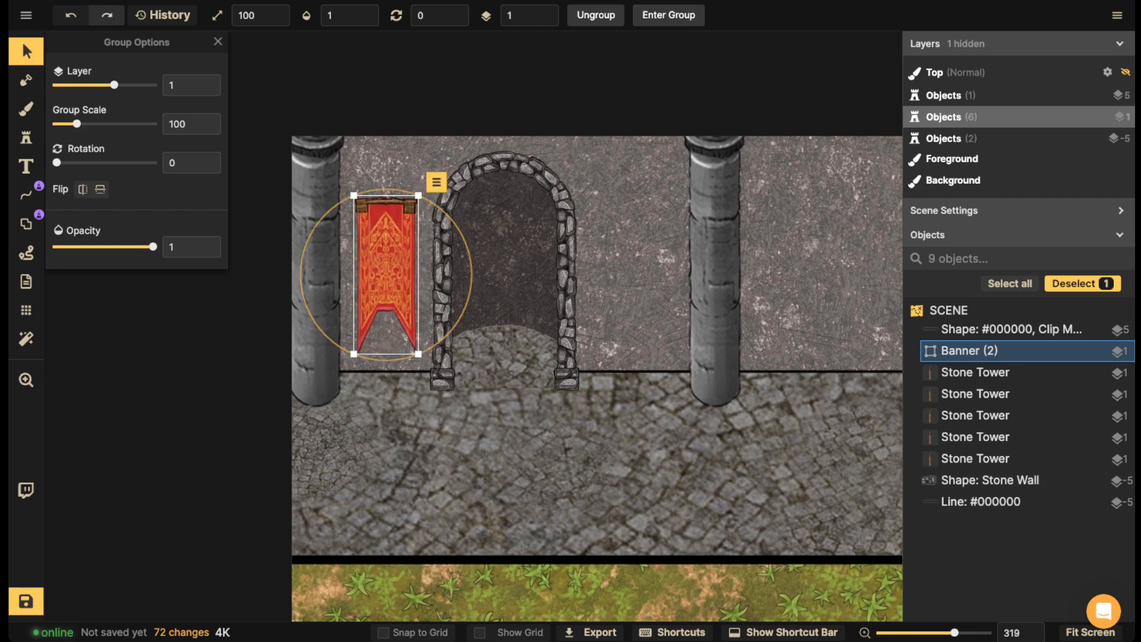
{"action": "key", "text": "ctrl+v"}
{"action": "left_click_drag", "start_coordinate": [605, 309], "coordinate": [631, 269]}
{"action": "left_click", "coordinate": [550, 285]}
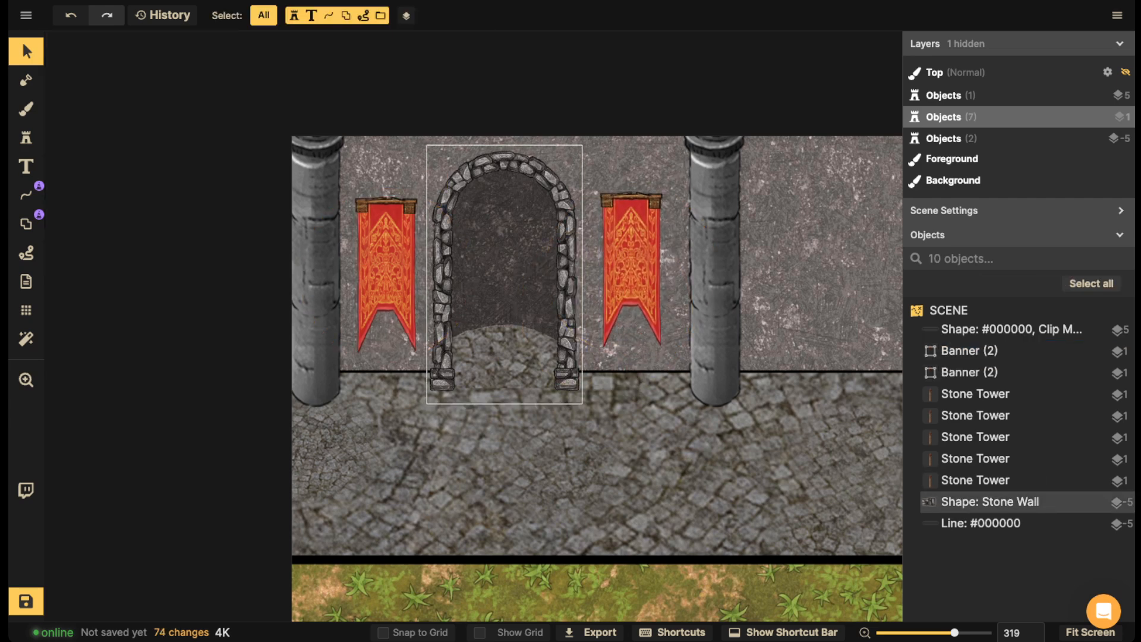
- Move the column right of the arch and its neighbouring banner closer to the arch to tighten the spacing
{"action": "left_click", "coordinate": [386, 270]}
{"action": "left_click", "coordinate": [321, 285]}
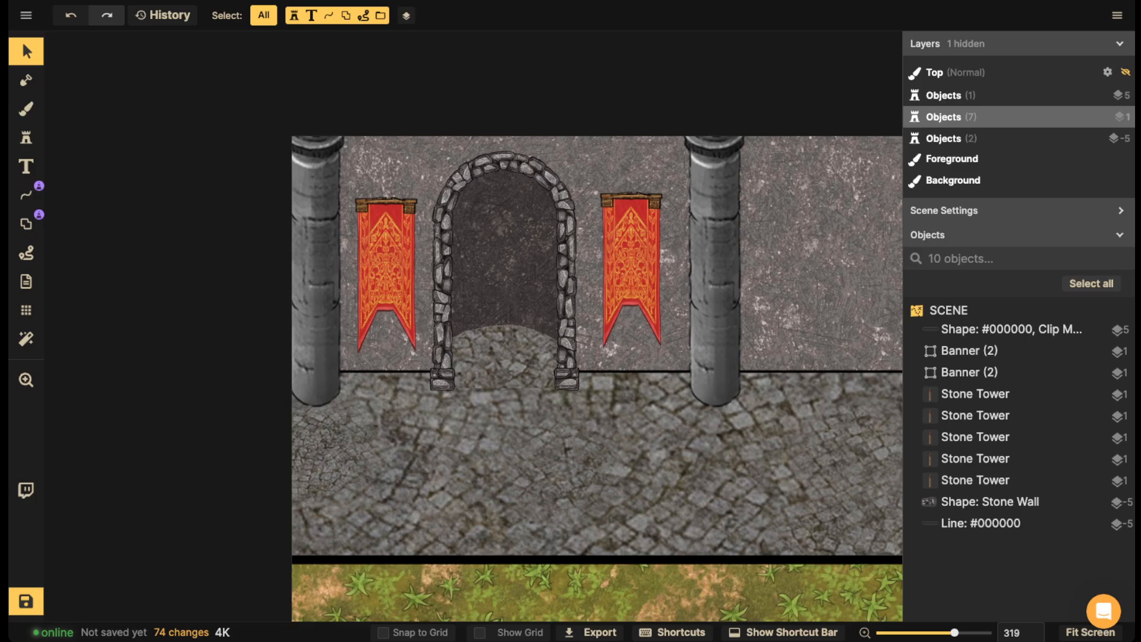
{"action": "left_click", "coordinate": [975, 437]}
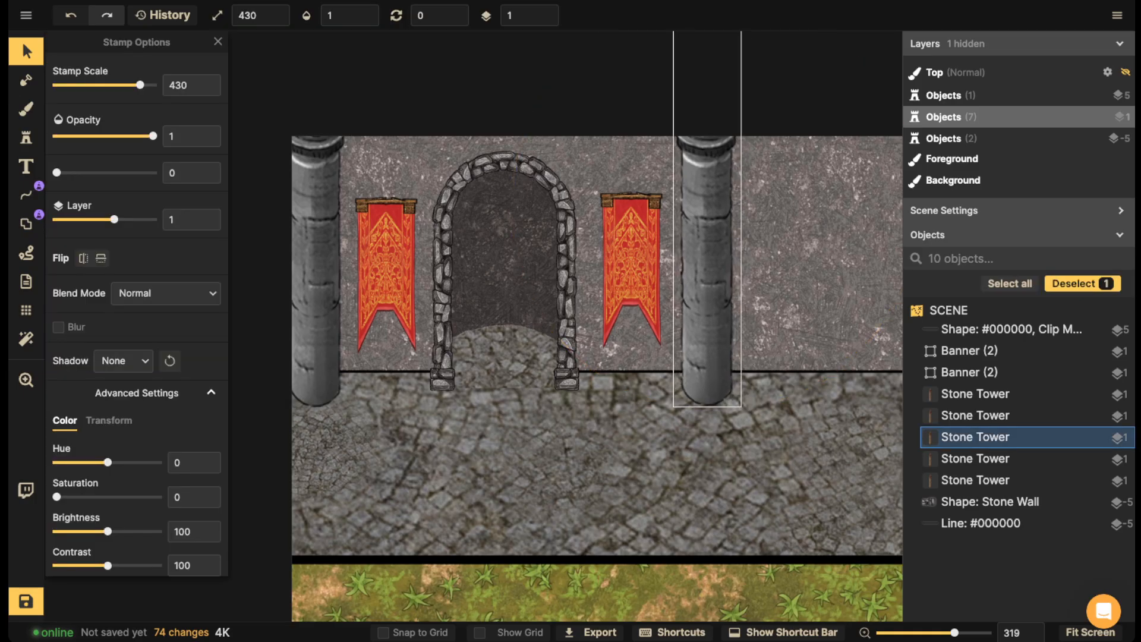
{"action": "left_click_drag", "start_coordinate": [707, 267], "coordinate": [707, 268]}
{"action": "left_click_drag", "start_coordinate": [631, 267], "coordinate": [622, 269]}
{"action": "double_click", "coordinate": [623, 269]}
{"action": "left_click", "coordinate": [707, 267]}
{"action": "left_click", "coordinate": [707, 268]}
{"action": "left_click_drag", "start_coordinate": [708, 267], "coordinate": [699, 267]}
{"action": "left_click", "coordinate": [525, 237]}
- Search the Fantasy Regional stamps for "statue"
{"action": "scroll", "coordinate": [524, 237], "scroll_direction": "down", "scroll_amount": 5}
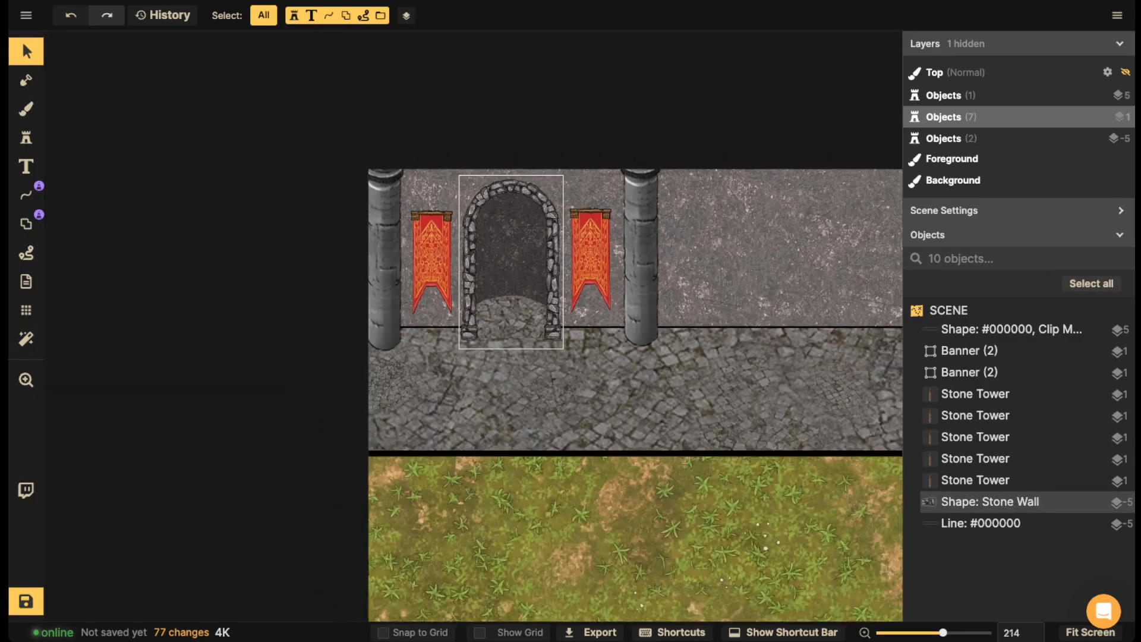
{"action": "left_click", "coordinate": [26, 138]}
{"action": "left_click", "coordinate": [135, 109]}
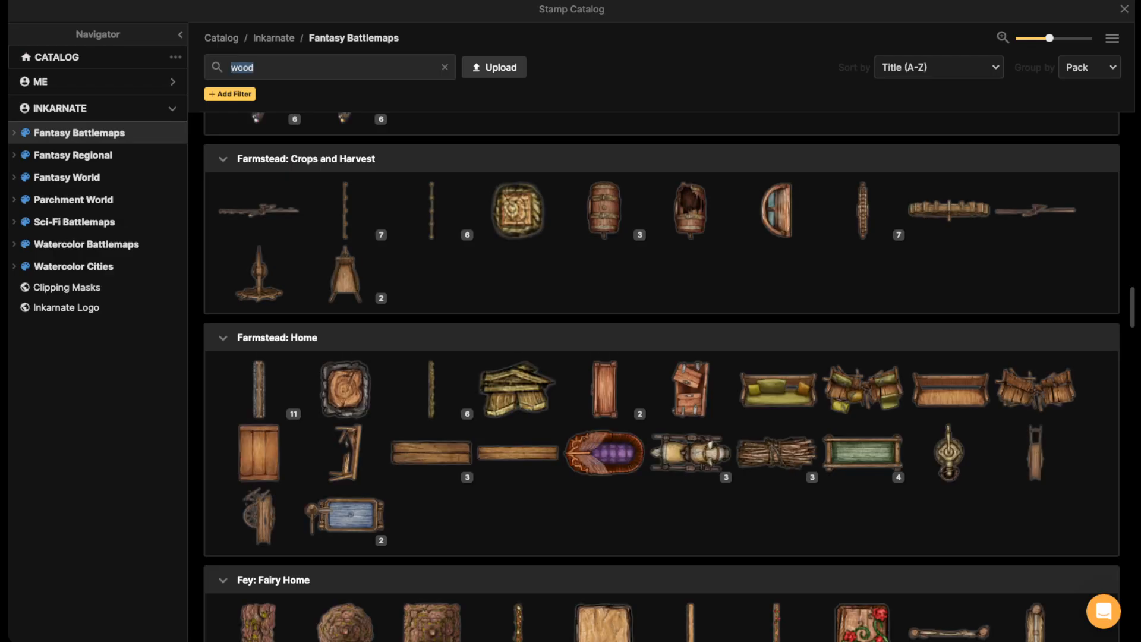
{"action": "key", "text": "BackSpace"}
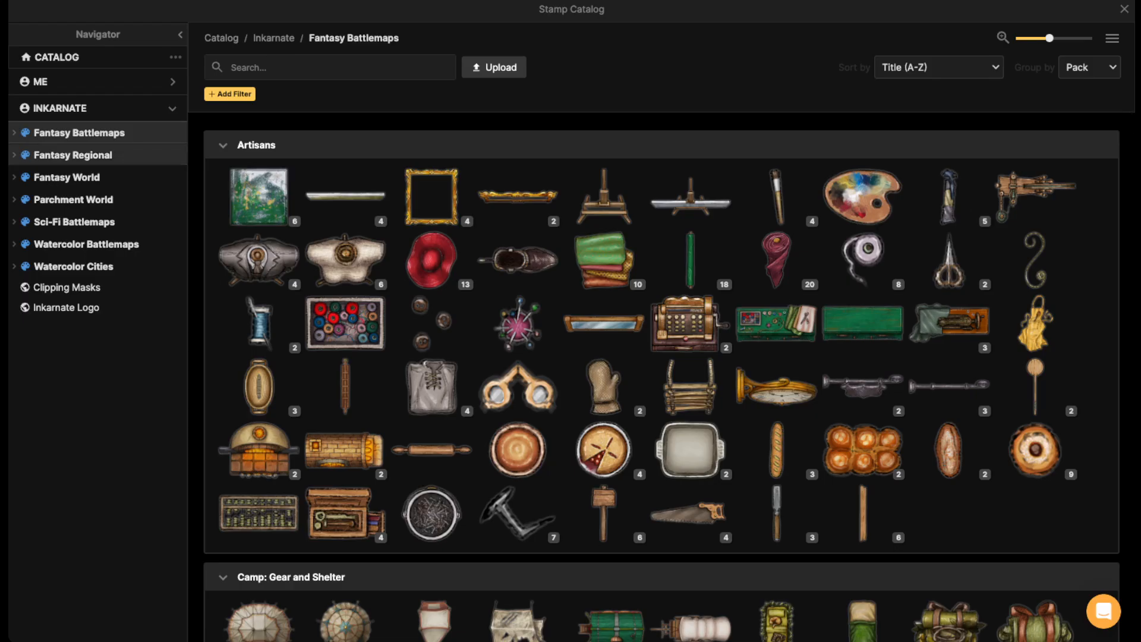
{"action": "left_click", "coordinate": [89, 155]}
{"action": "type", "text": "statue"}
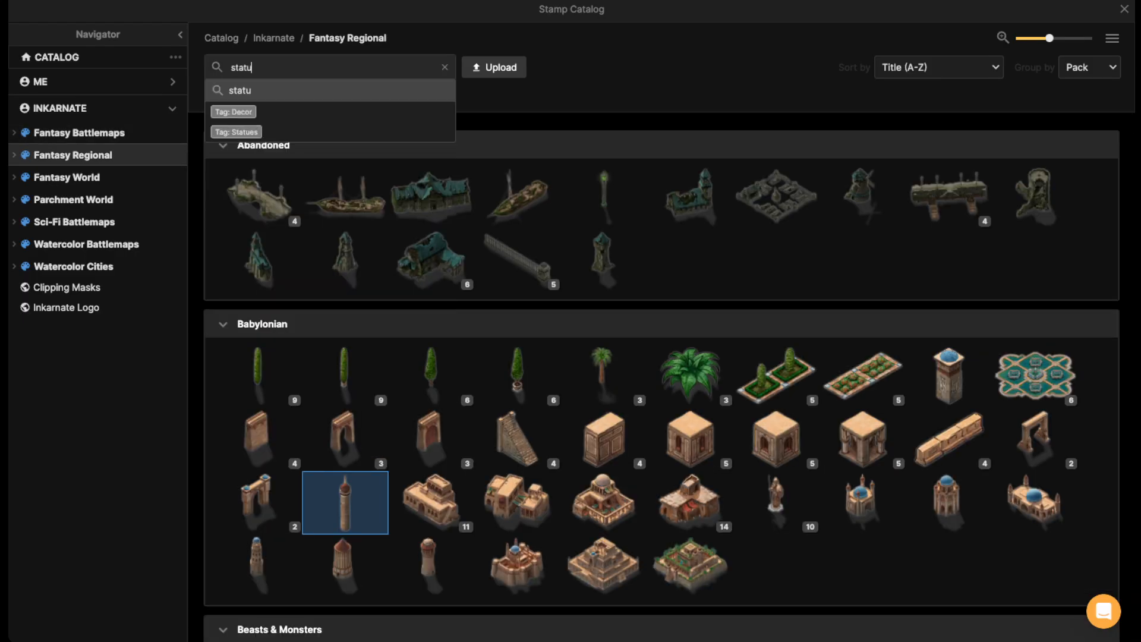
{"action": "key", "text": "Return"}
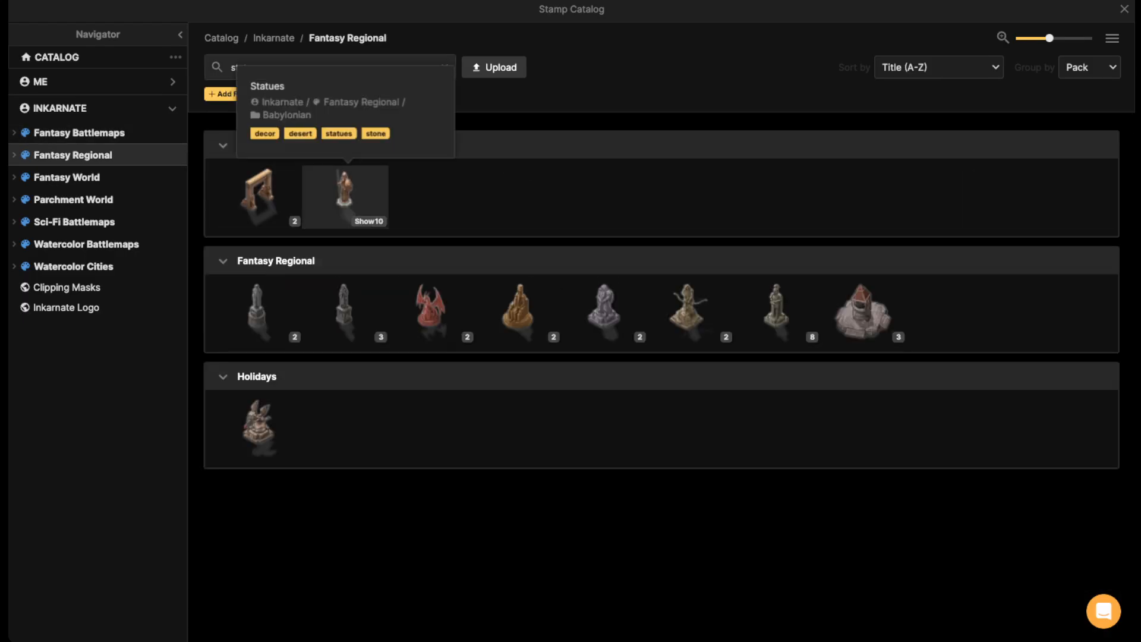
{"action": "left_click", "coordinate": [344, 196]}
{"action": "scroll", "coordinate": [505, 267], "scroll_direction": "up", "scroll_amount": 4}
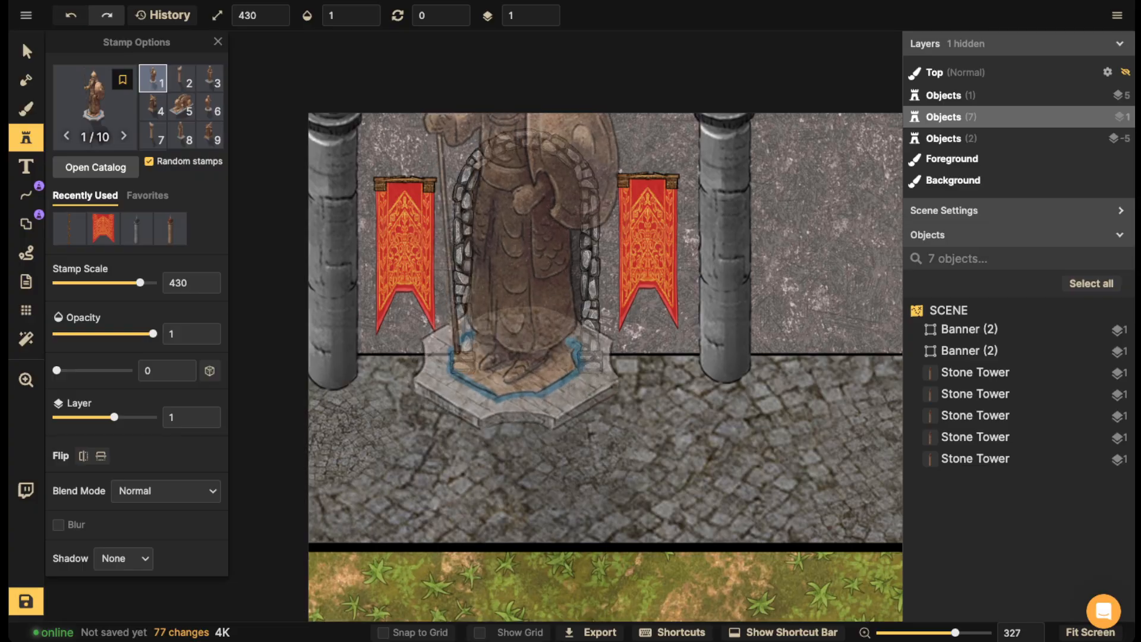
{"action": "key", "text": "8"}
- Choose the grey Statue stamp from the Fantasy Regional pack and place it inside the stone arch at scale 100
{"action": "left_click", "coordinate": [94, 108]}
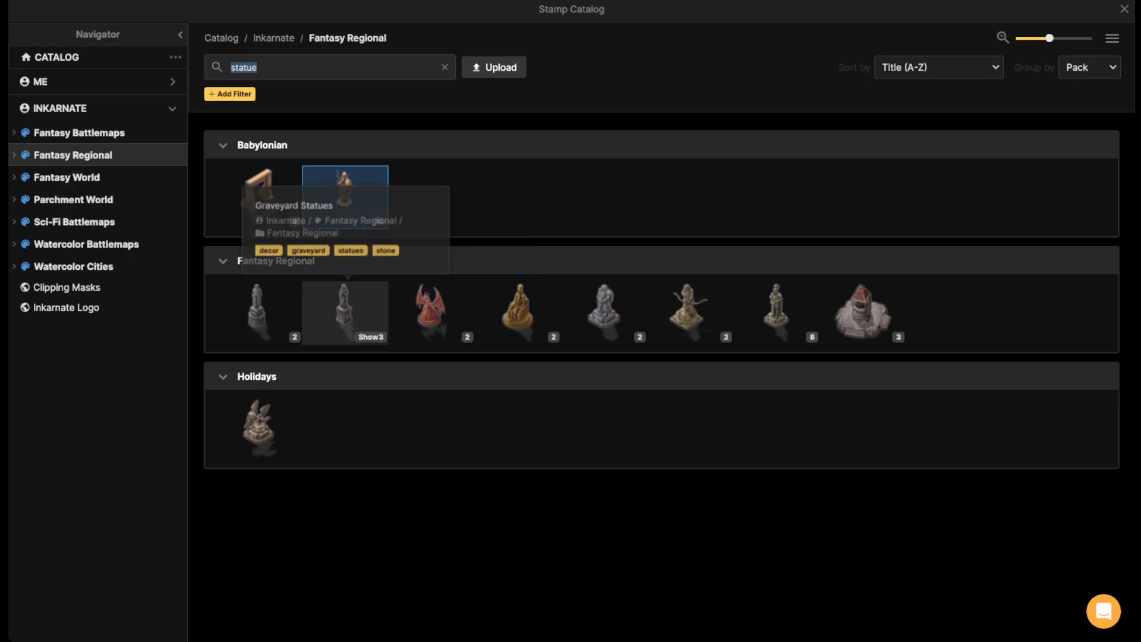
{"action": "left_click", "coordinate": [257, 309]}
{"action": "scroll", "coordinate": [541, 285], "scroll_direction": "up", "scroll_amount": 3}
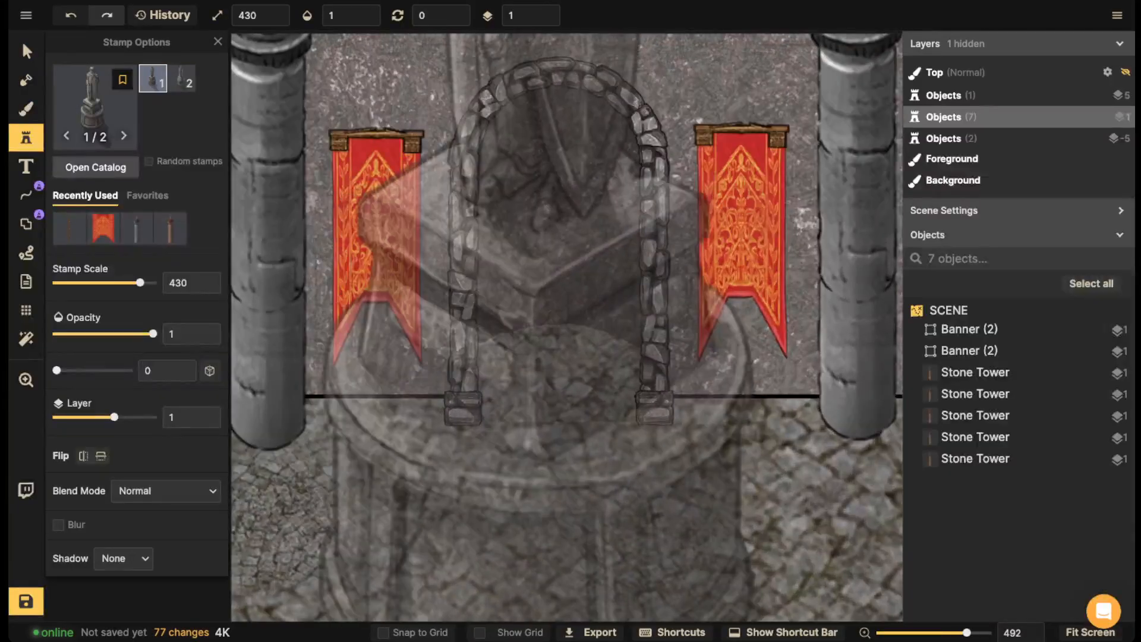
{"action": "scroll", "coordinate": [579, 291], "scroll_direction": "down", "scroll_amount": 20}
{"action": "scroll", "coordinate": [579, 297], "scroll_direction": "down", "scroll_amount": 8}
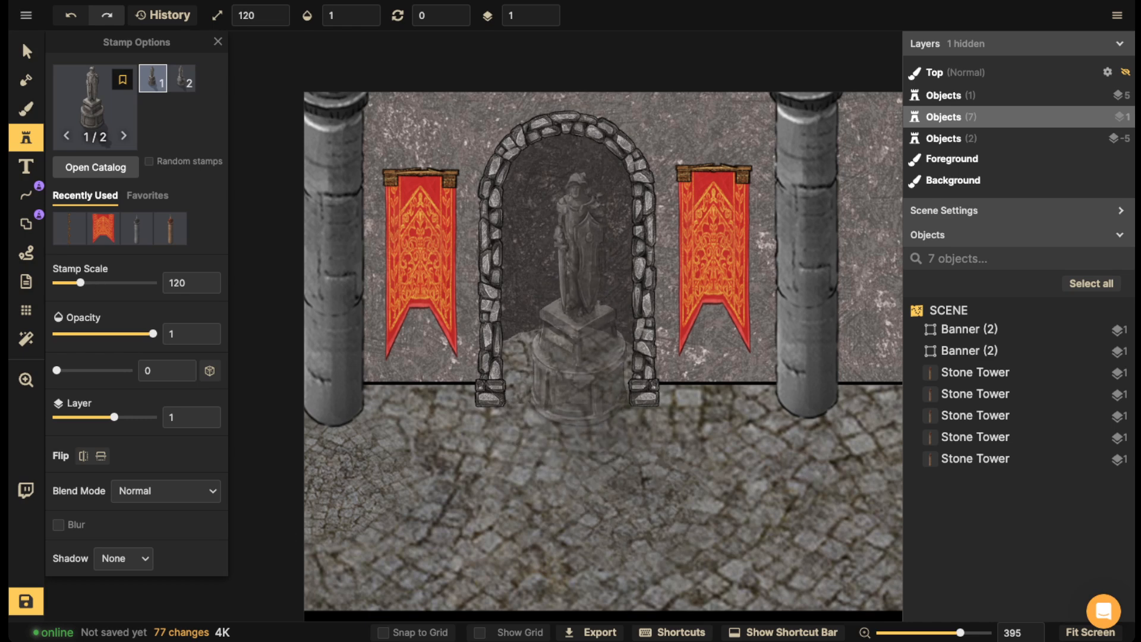
{"action": "left_click", "coordinate": [579, 313]}
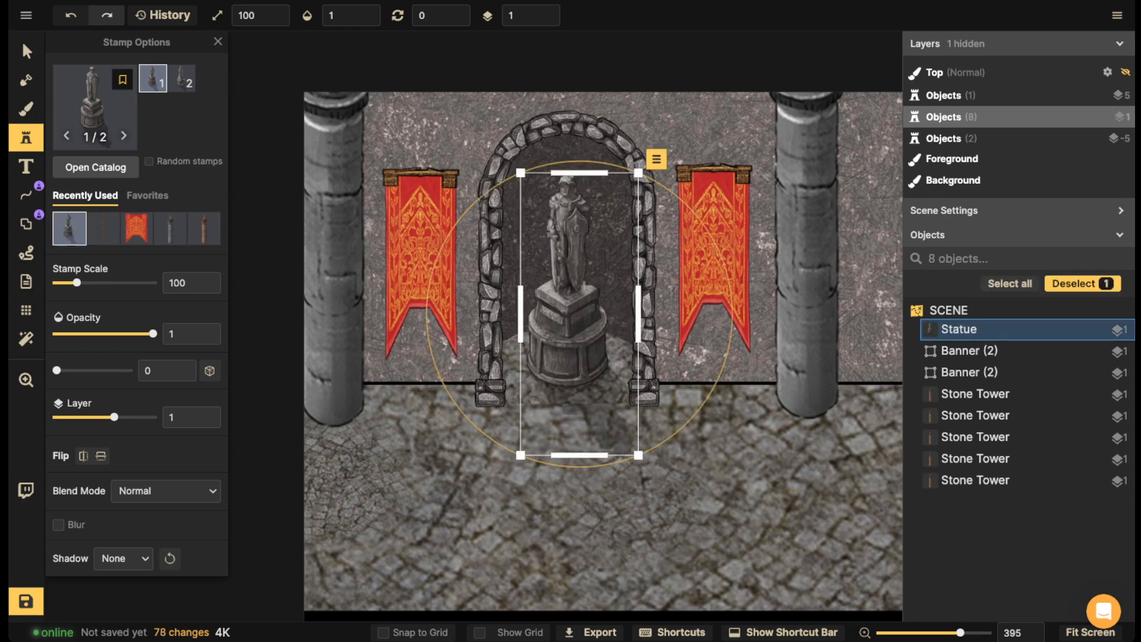
- Reposition the statue slightly so it stands inside the archway
{"action": "scroll", "coordinate": [548, 302], "scroll_direction": "down", "scroll_amount": 5}
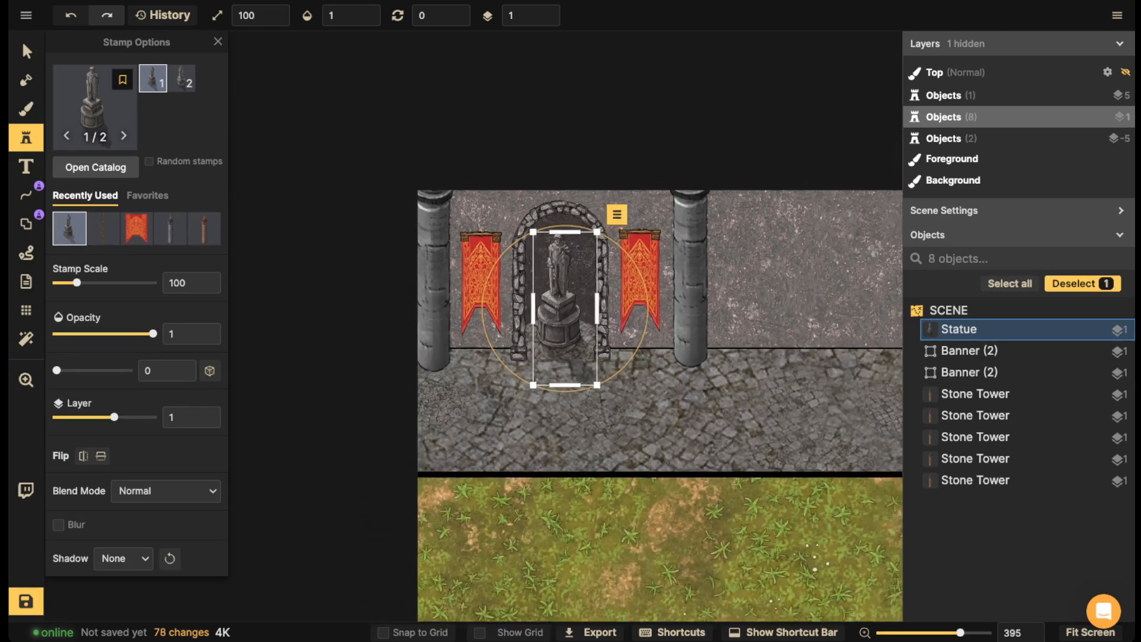
{"action": "scroll", "coordinate": [556, 309], "scroll_direction": "down", "scroll_amount": 1}
{"action": "key", "text": "Escape"}
{"action": "left_click", "coordinate": [26, 51]}
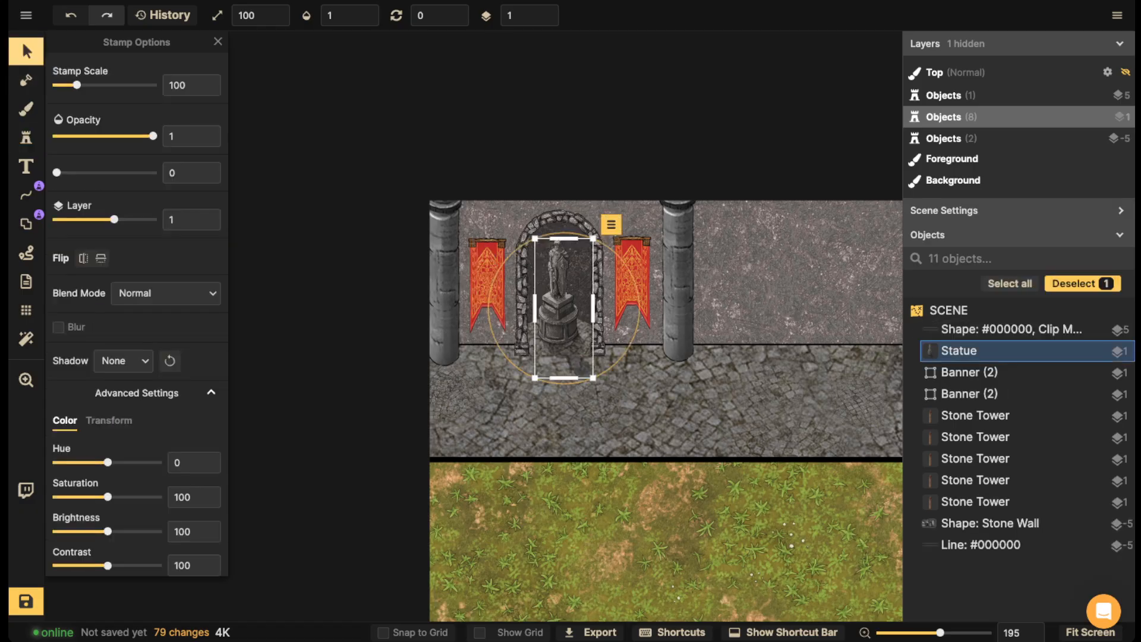
{"action": "scroll", "coordinate": [552, 268], "scroll_direction": "up", "scroll_amount": 2}
{"action": "scroll", "coordinate": [565, 297], "scroll_direction": "up", "scroll_amount": 1}
{"action": "left_click_drag", "start_coordinate": [569, 315], "coordinate": [568, 312]}
{"action": "left_click", "coordinate": [499, 257]}
- Copy the statue, both banners and the stone arch, and place the copy beside the last column at the wall's right end
{"action": "scroll", "coordinate": [497, 256], "scroll_direction": "down", "scroll_amount": 4}
{"action": "left_click_drag", "start_coordinate": [512, 262], "coordinate": [452, 244]}
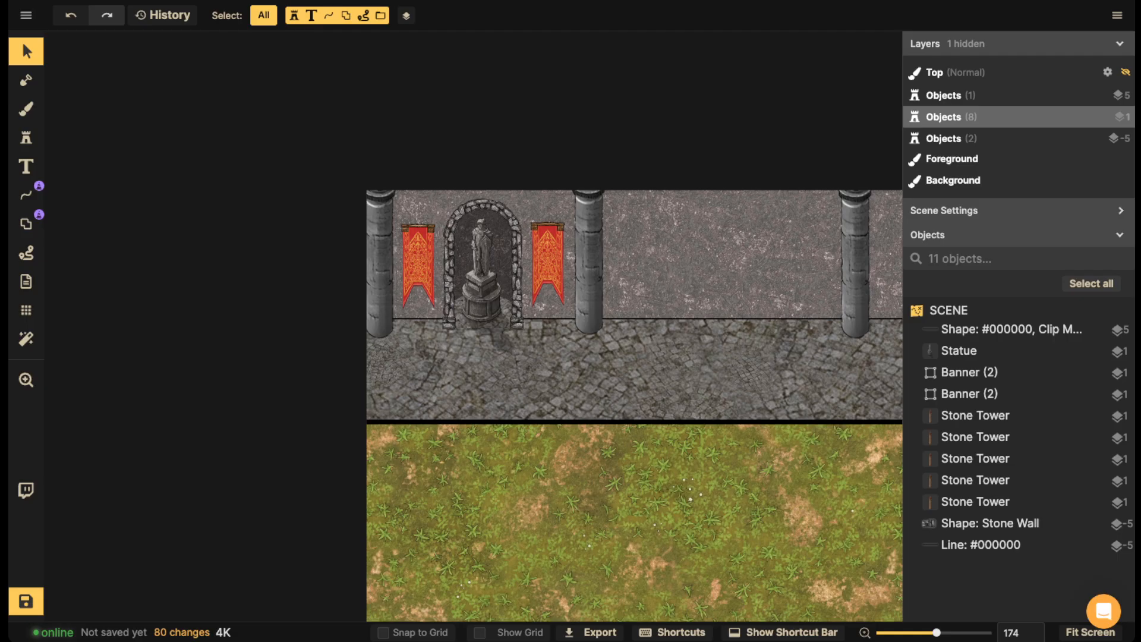
{"action": "mouse_move", "coordinate": [410, 197]}
{"action": "left_mouse_down"}
{"action": "mouse_move", "coordinate": [571, 340]}
{"action": "mouse_move", "coordinate": [561, 341]}
{"action": "left_mouse_up"}
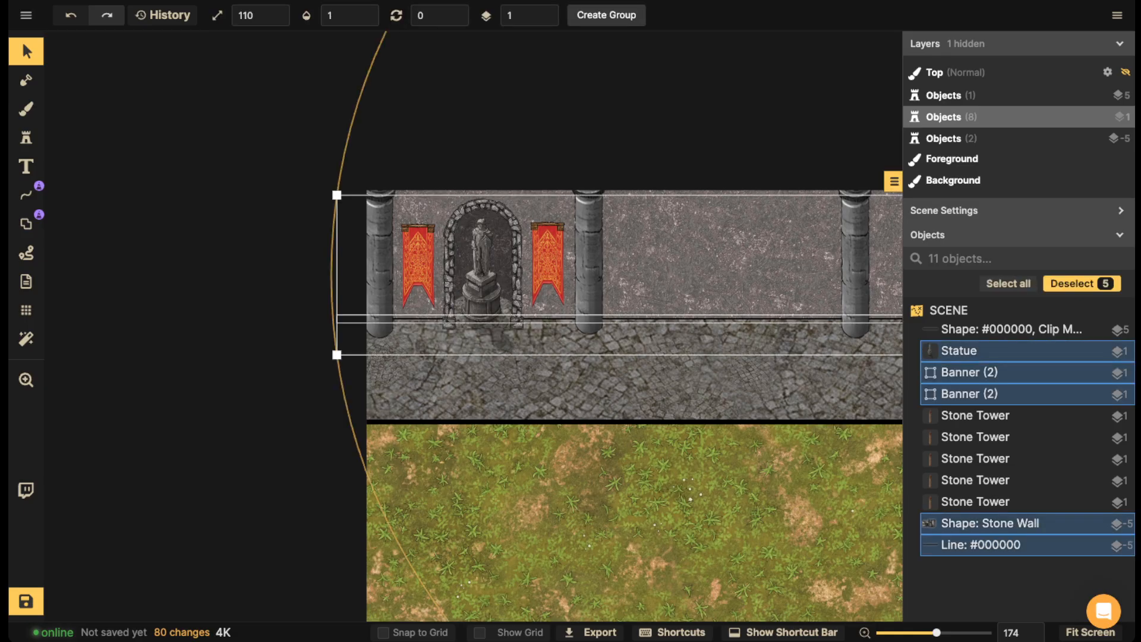
{"action": "left_click", "coordinate": [535, 320]}
{"action": "left_click", "coordinate": [410, 203]}
{"action": "left_click", "coordinate": [408, 202]}
{"action": "left_click_drag", "start_coordinate": [407, 202], "coordinate": [55, 295]}
{"action": "scroll", "coordinate": [484, 274], "scroll_direction": "down", "scroll_amount": 2}
{"action": "key", "text": "ctrl+c"}
{"action": "key", "text": "ctrl+v"}
{"action": "left_click_drag", "start_coordinate": [672, 319], "coordinate": [648, 298]}
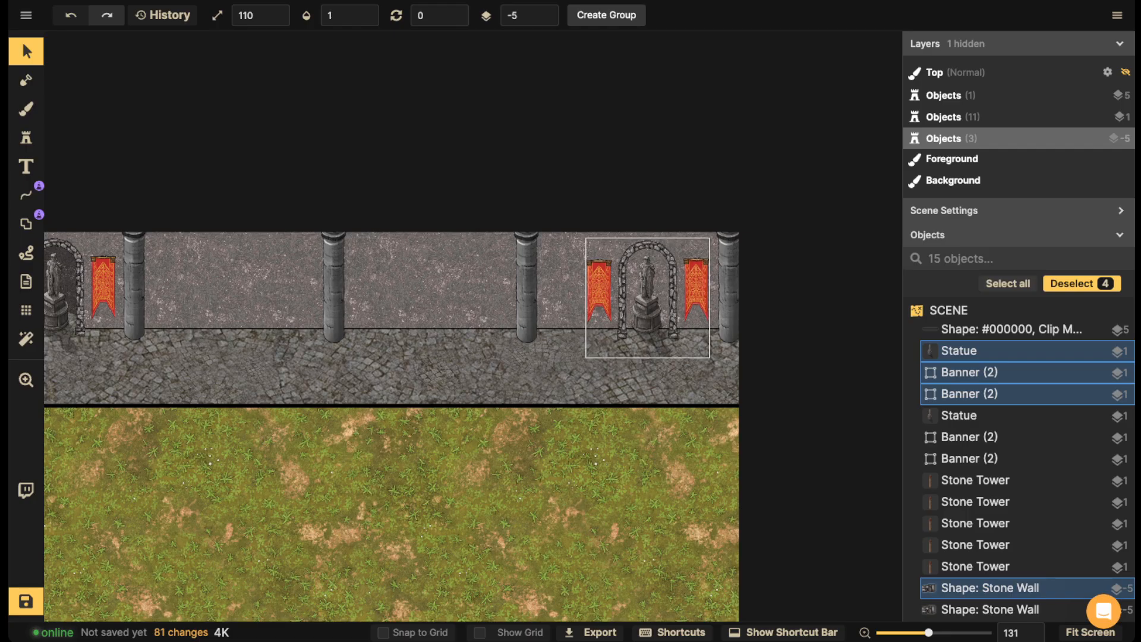
- Move the column left of the copied archway close to its left banner
{"action": "left_click", "coordinate": [528, 291]}
{"action": "left_click_drag", "start_coordinate": [527, 292], "coordinate": [567, 293]}
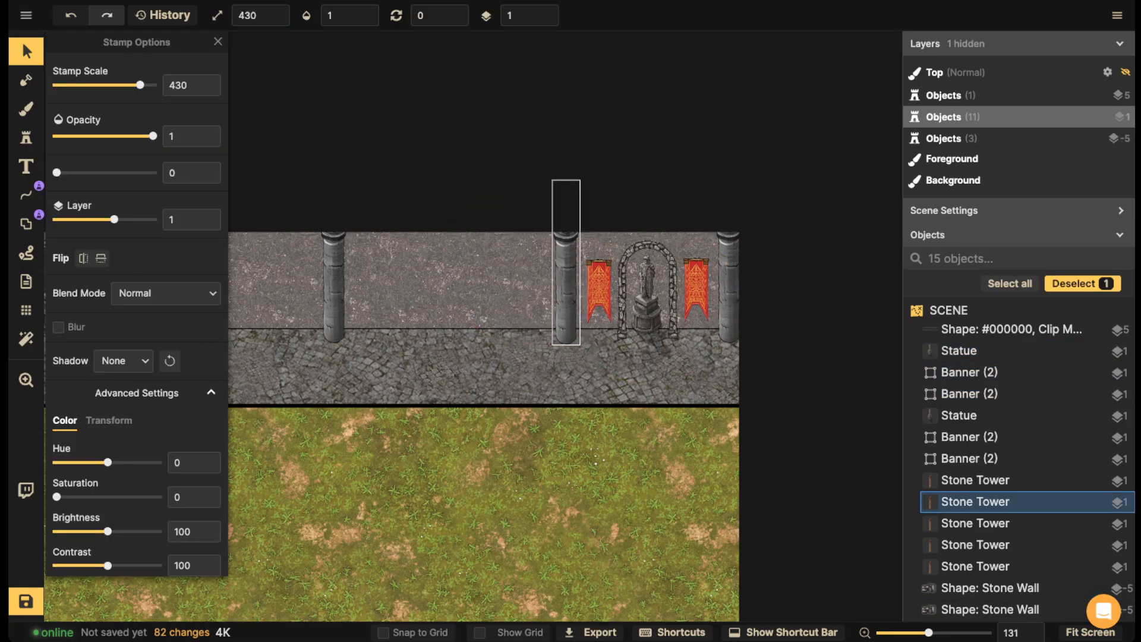
{"action": "left_click", "coordinate": [437, 275]}
- Move the middle column to the left and place a duplicate of it further right on the central wall
{"action": "scroll", "coordinate": [435, 273], "scroll_direction": "down", "scroll_amount": 5}
{"action": "left_click_drag", "start_coordinate": [435, 273], "coordinate": [620, 283]}
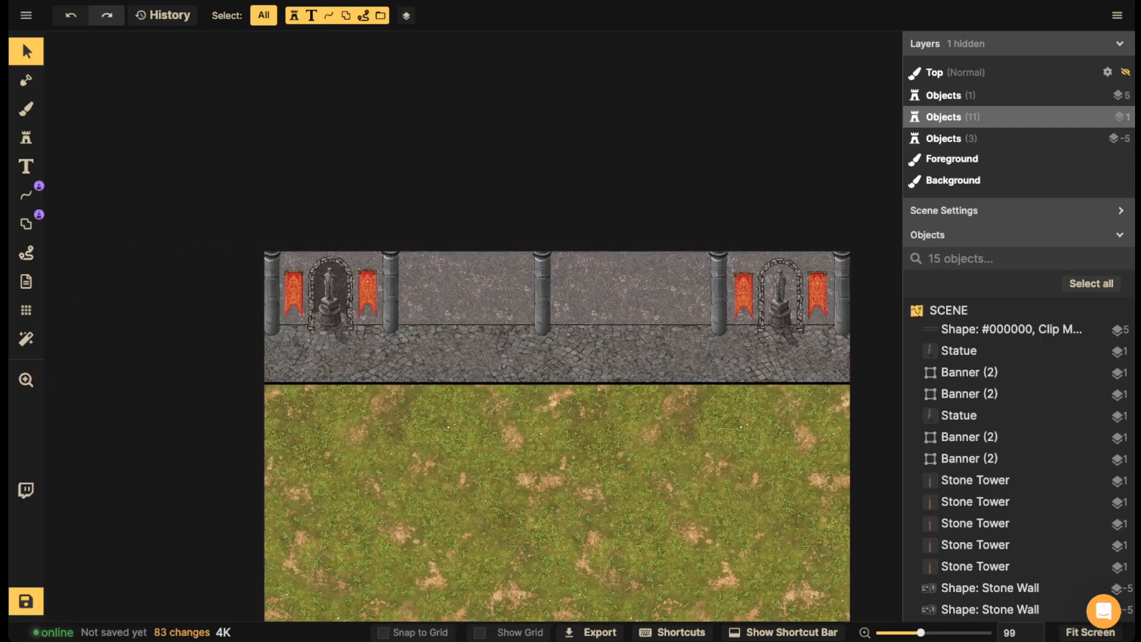
{"action": "left_click_drag", "start_coordinate": [542, 293], "coordinate": [517, 293]}
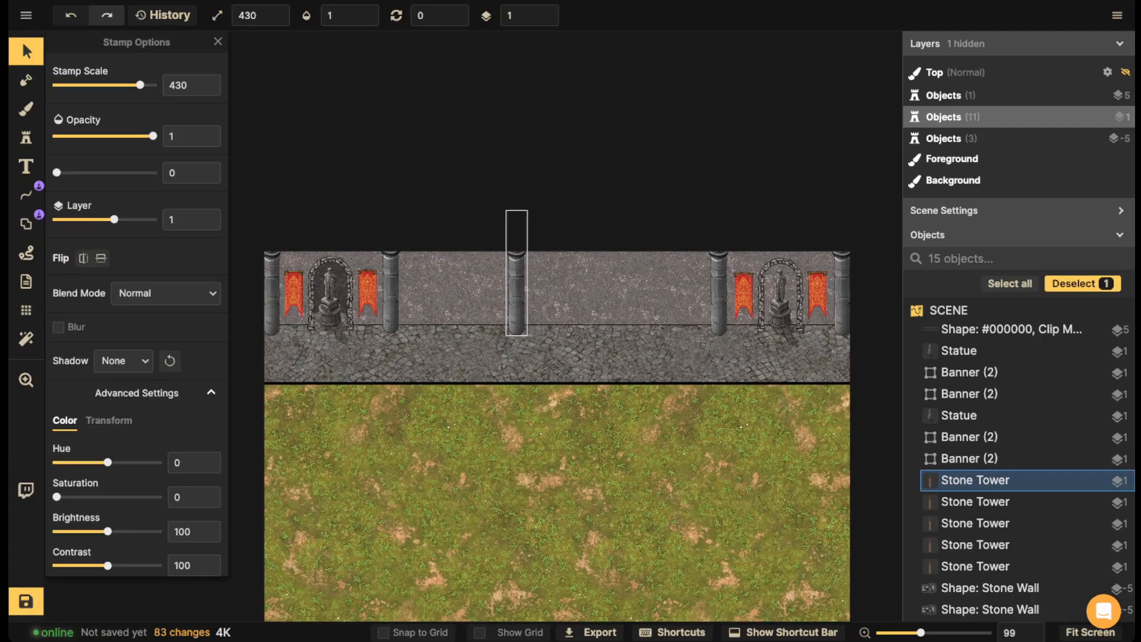
{"action": "key", "text": "ctrl+c"}
{"action": "key", "text": "ctrl+v"}
{"action": "left_click_drag", "start_coordinate": [641, 299], "coordinate": [621, 276]}
{"action": "key", "text": "Escape"}
- Shift both central columns slightly left to even out their spacing along the wall
{"action": "left_click", "coordinate": [517, 293]}
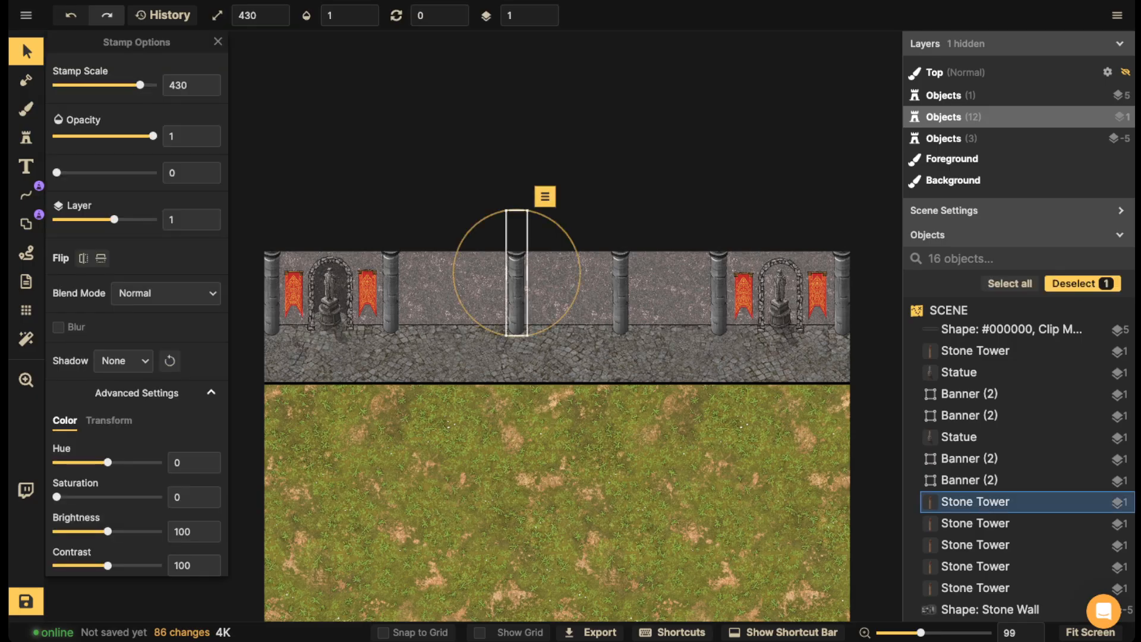
{"action": "left_click_drag", "start_coordinate": [517, 293], "coordinate": [492, 292]}
{"action": "left_click_drag", "start_coordinate": [620, 291], "coordinate": [614, 291]}
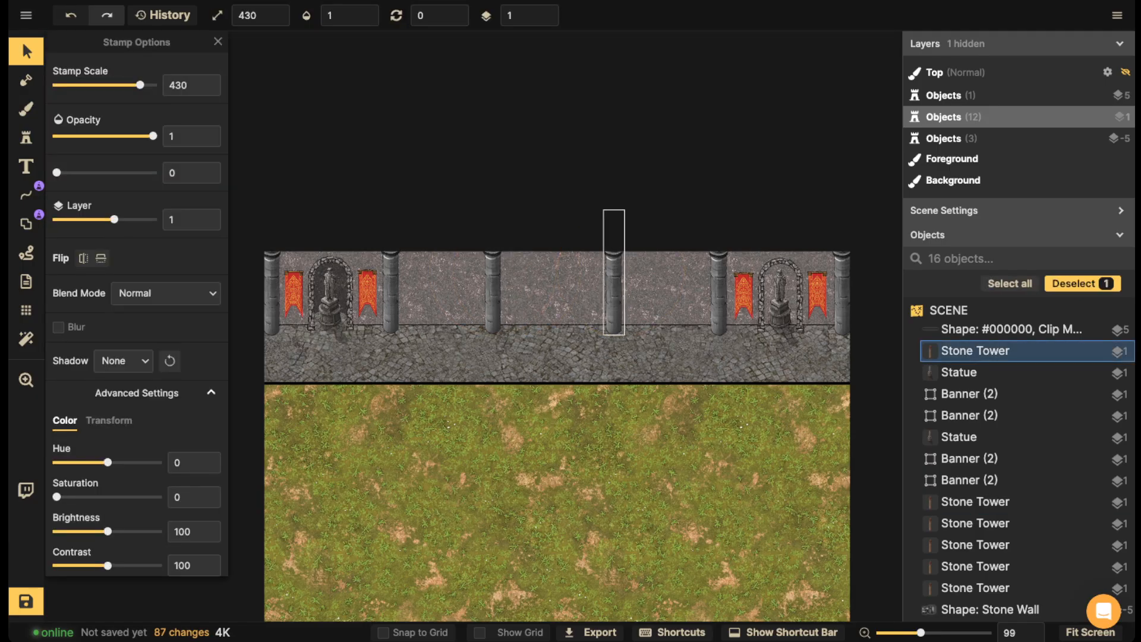
{"action": "key", "text": "Escape"}
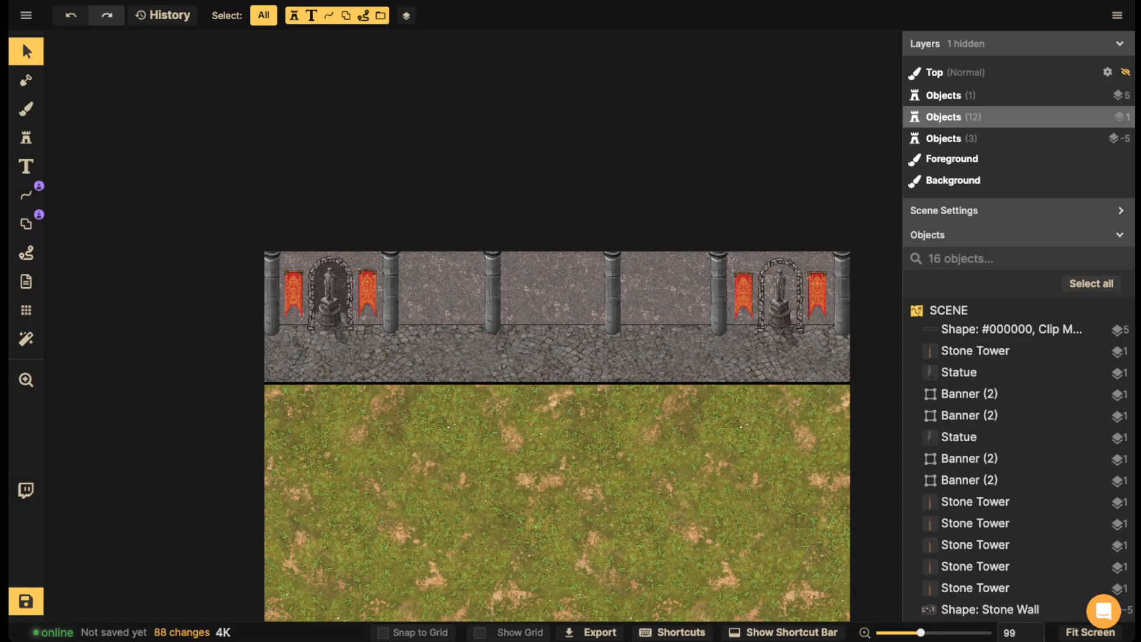
- Rotate the left central column to 135 degrees and lay it diagonally across the cobblestone pavement as a fallen pillar
{"action": "left_click", "coordinate": [492, 285]}
{"action": "left_click_drag", "start_coordinate": [494, 207], "coordinate": [524, 326]}
{"action": "left_click_drag", "start_coordinate": [505, 293], "coordinate": [547, 389]}
{"action": "scroll", "coordinate": [540, 398], "scroll_direction": "down", "scroll_amount": 1}
{"action": "key", "text": "Escape"}
{"action": "scroll", "coordinate": [489, 346], "scroll_direction": "down", "scroll_amount": 1}
- Nudge the fallen column so it rests between the wall's base and the pavement's front edge
{"action": "scroll", "coordinate": [490, 346], "scroll_direction": "up", "scroll_amount": 4}
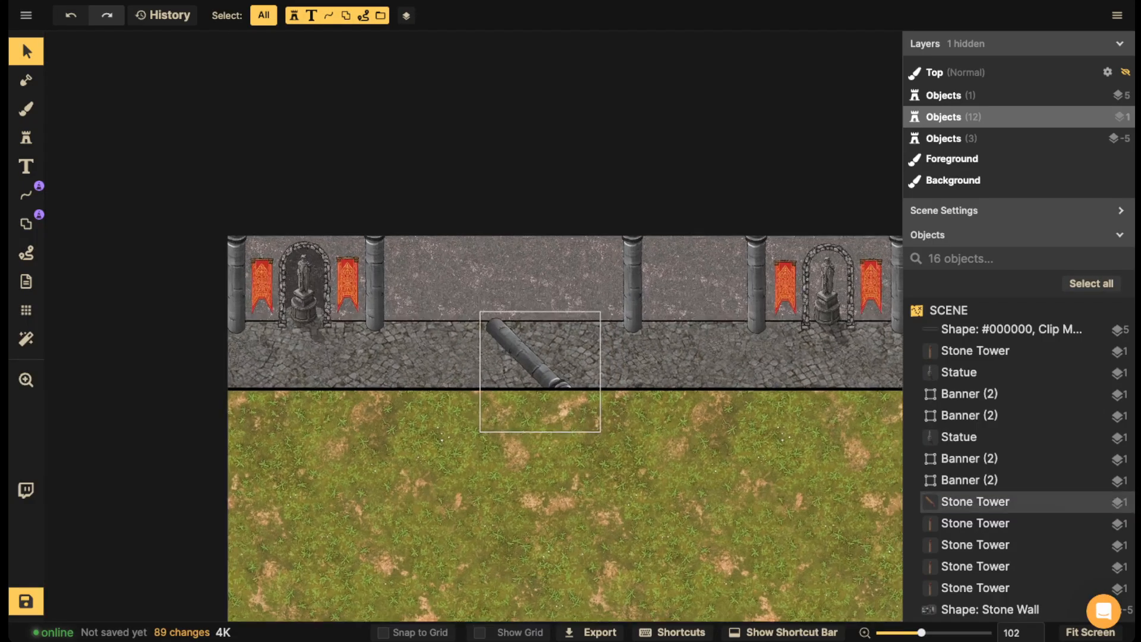
{"action": "scroll", "coordinate": [508, 351], "scroll_direction": "up", "scroll_amount": 2}
{"action": "left_click", "coordinate": [511, 349]}
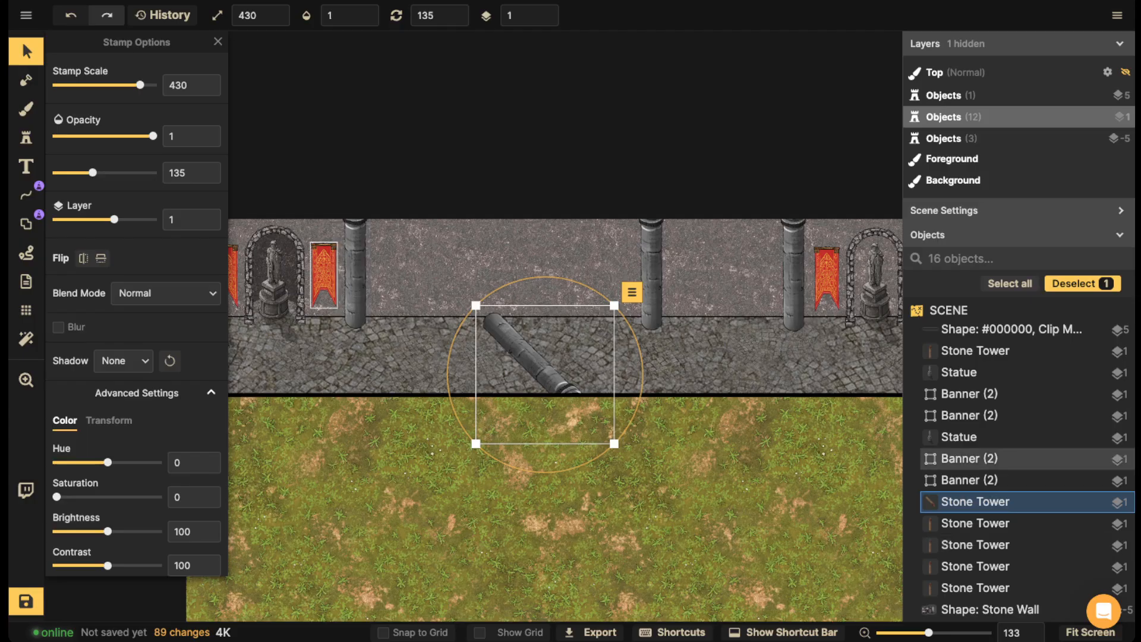
{"action": "left_click_drag", "start_coordinate": [523, 354], "coordinate": [527, 353]}
{"action": "scroll", "coordinate": [508, 343], "scroll_direction": "up", "scroll_amount": 4}
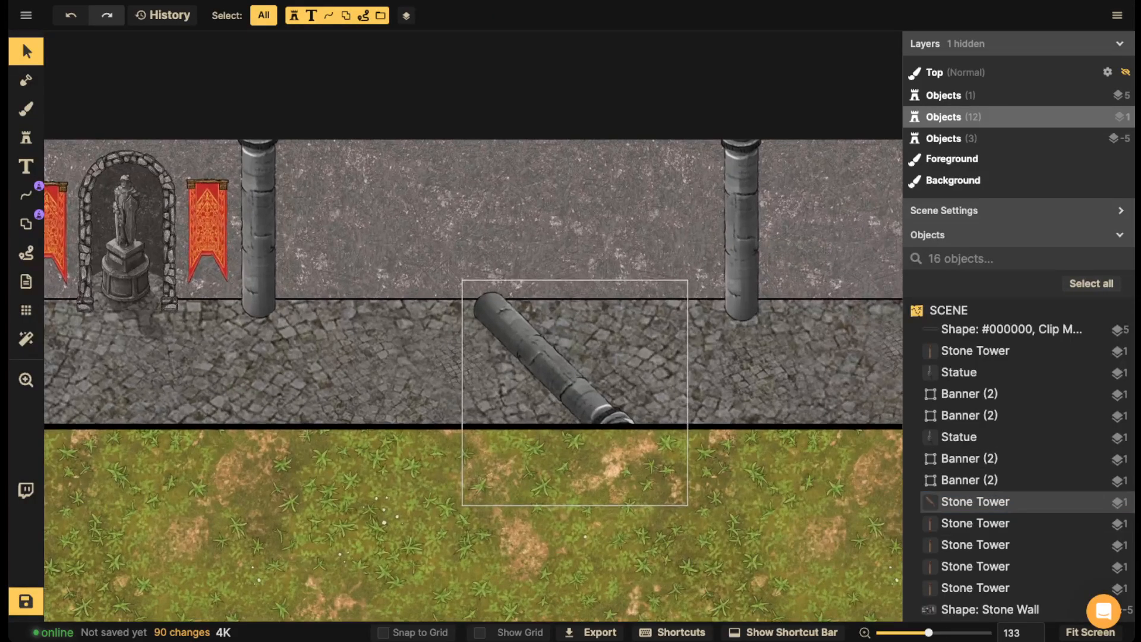
{"action": "left_click", "coordinate": [516, 339]}
{"action": "left_click_drag", "start_coordinate": [516, 339], "coordinate": [517, 337]}
{"action": "left_click", "coordinate": [388, 268]}
- Set the line stroke to the red royal rug stamp from the Fantasy Battlemaps paths, in the Castle: Royal Quarters pack
{"action": "scroll", "coordinate": [388, 268], "scroll_direction": "down", "scroll_amount": 2}
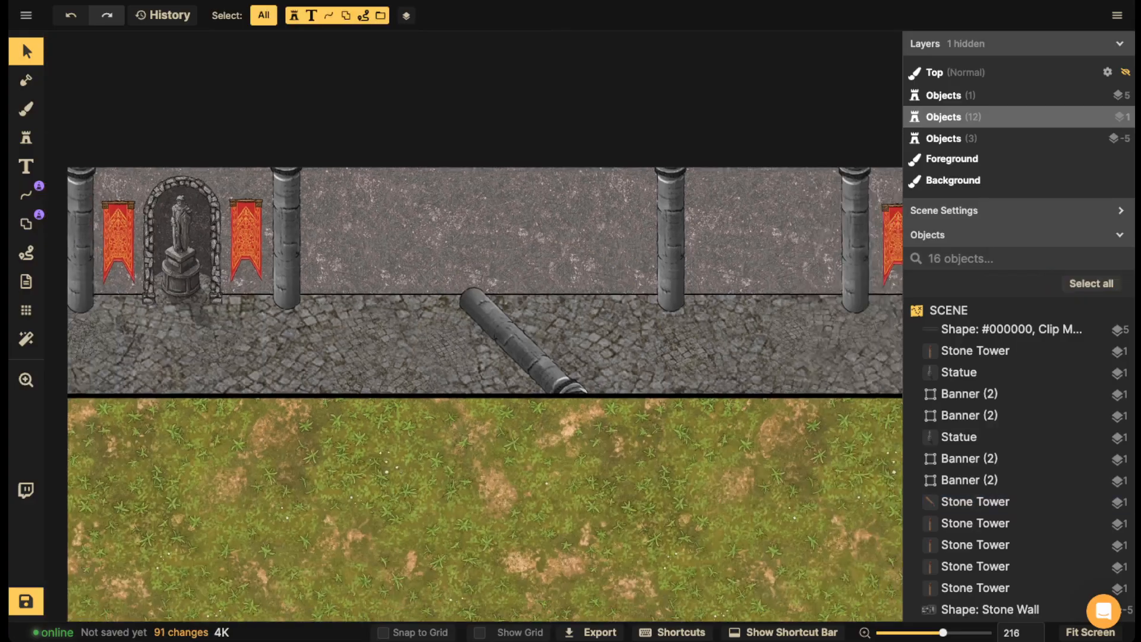
{"action": "left_click_drag", "start_coordinate": [386, 276], "coordinate": [391, 288]}
{"action": "scroll", "coordinate": [382, 305], "scroll_direction": "down", "scroll_amount": 2}
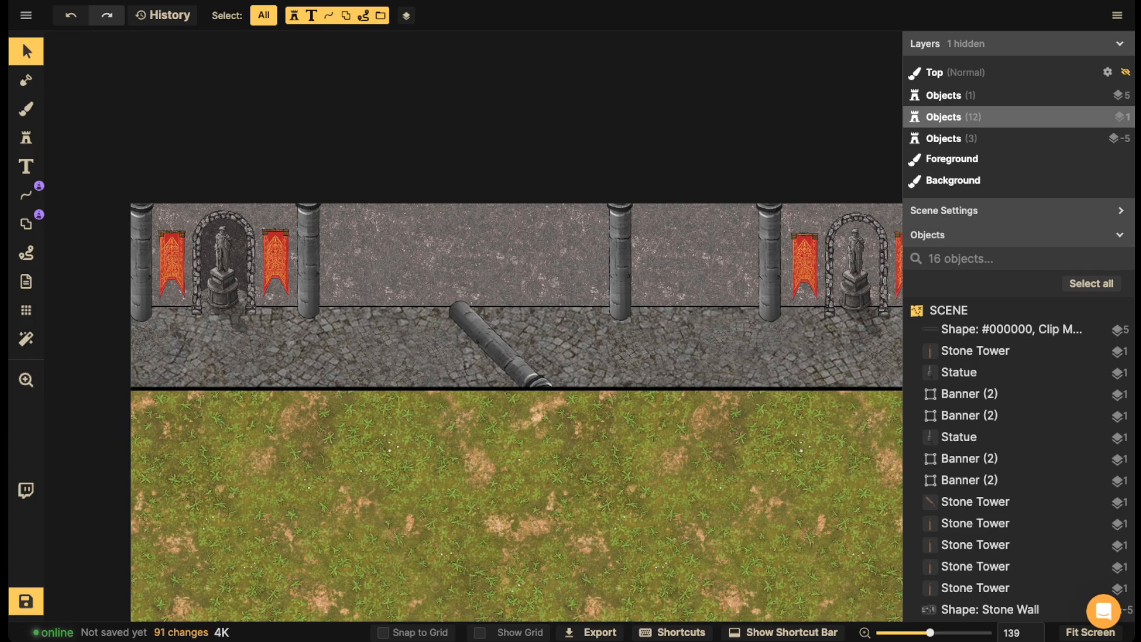
{"action": "left_click", "coordinate": [25, 195]}
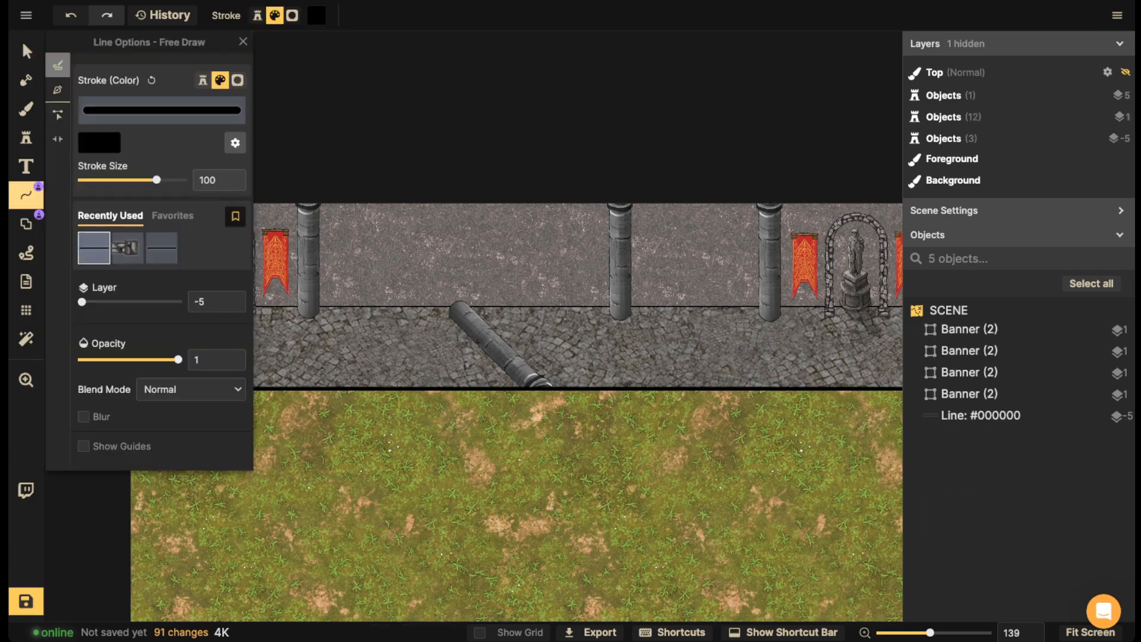
{"action": "left_click", "coordinate": [203, 80]}
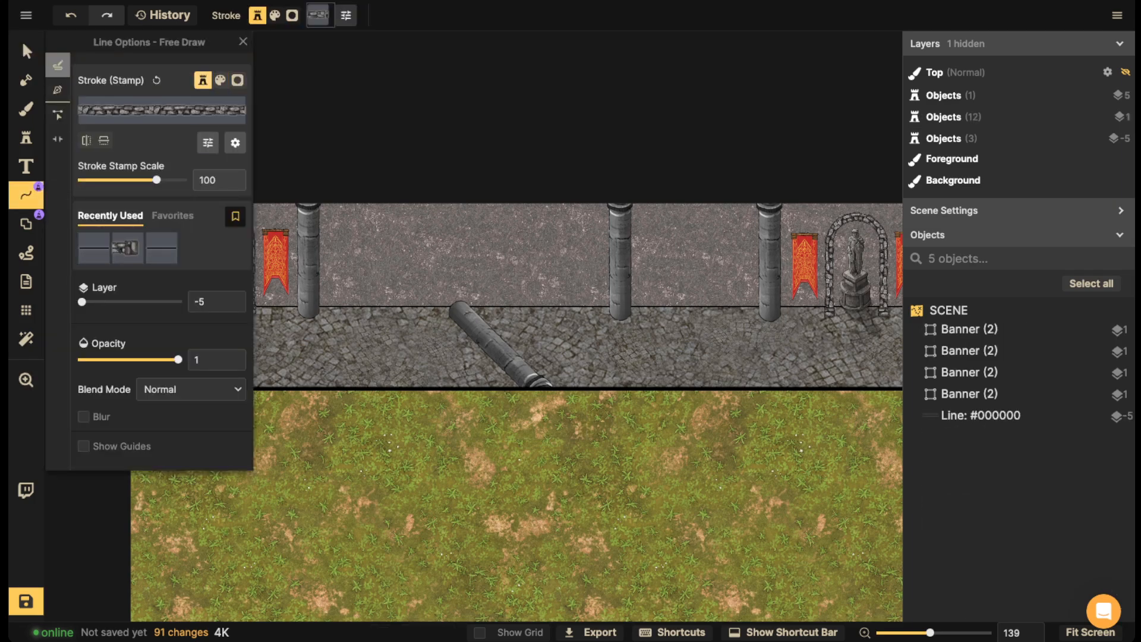
{"action": "left_click", "coordinate": [161, 110]}
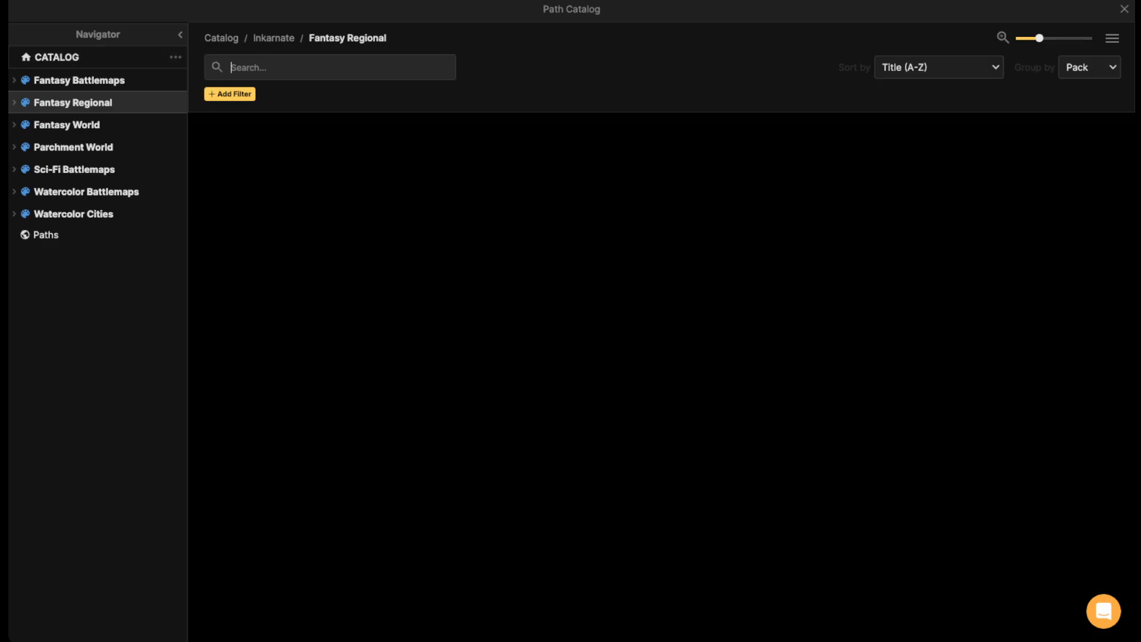
{"action": "left_click", "coordinate": [79, 79]}
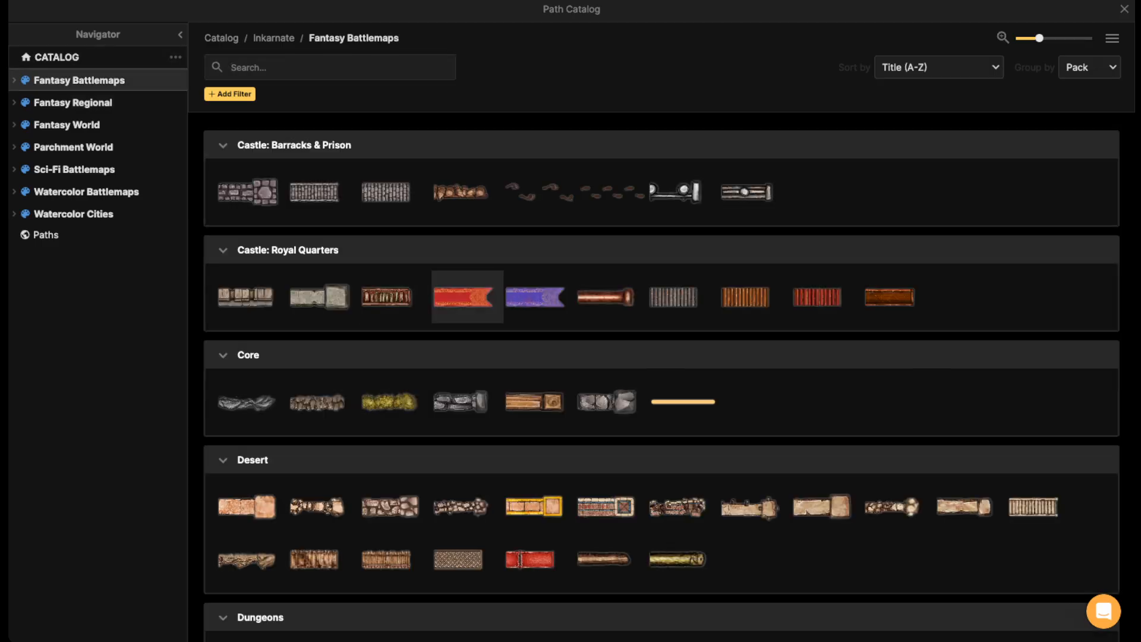
{"action": "left_click", "coordinate": [468, 296]}
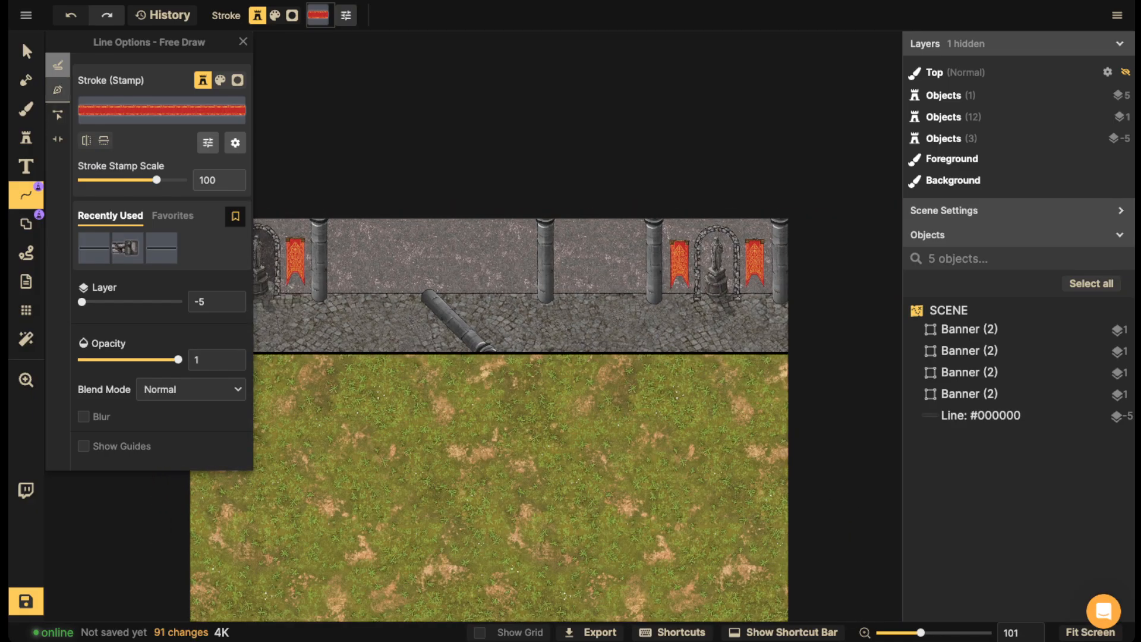
- Draw a straight red rug with the Pen line mode along the cobblestone pavement, extending past both ends of the map
{"action": "left_click", "coordinate": [58, 90]}
{"action": "left_click_drag", "start_coordinate": [414, 285], "coordinate": [562, 281]}
{"action": "left_click", "coordinate": [315, 318]}
{"action": "left_click_drag", "start_coordinate": [658, 319], "coordinate": [426, 323]}
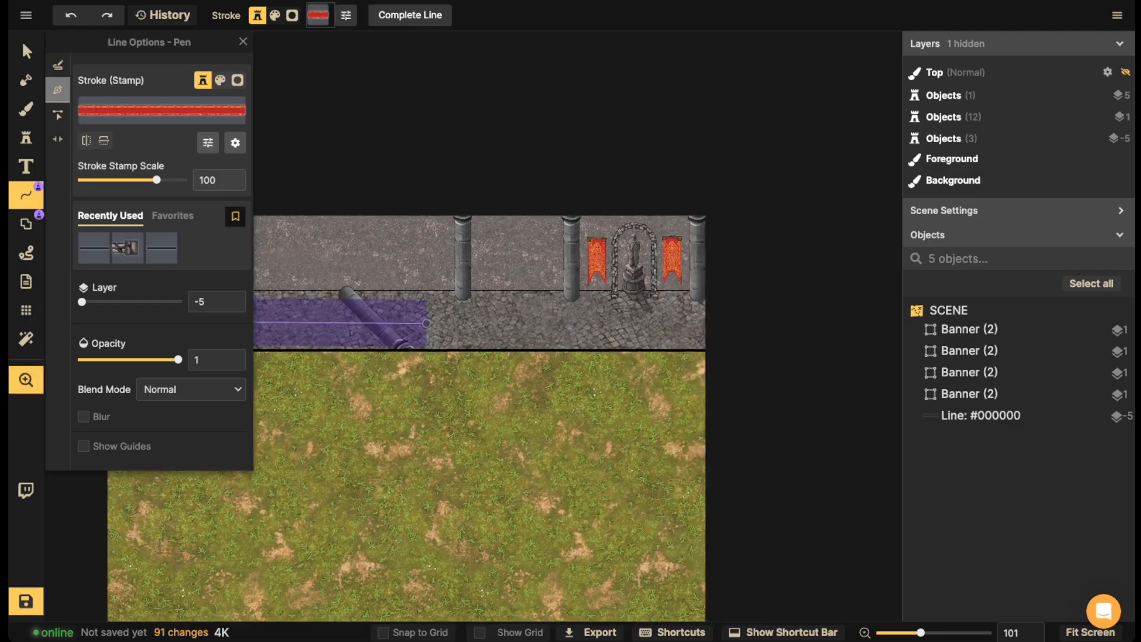
{"action": "left_click", "coordinate": [717, 321]}
{"action": "left_click", "coordinate": [410, 16]}
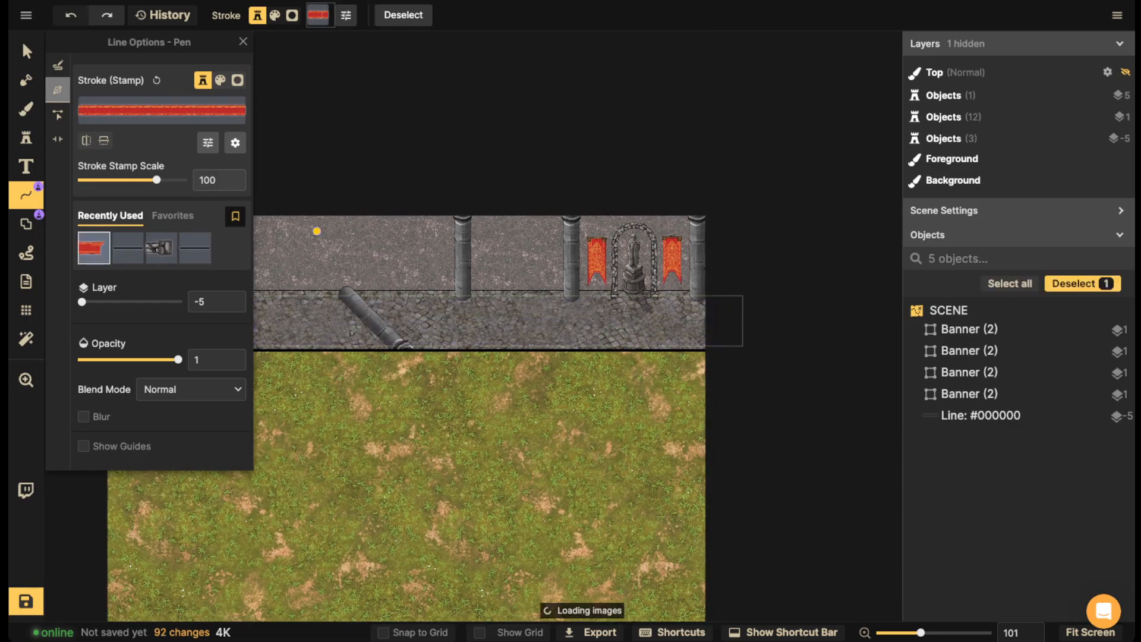
{"action": "left_click", "coordinate": [27, 51]}
{"action": "left_click_drag", "start_coordinate": [345, 267], "coordinate": [606, 274]}
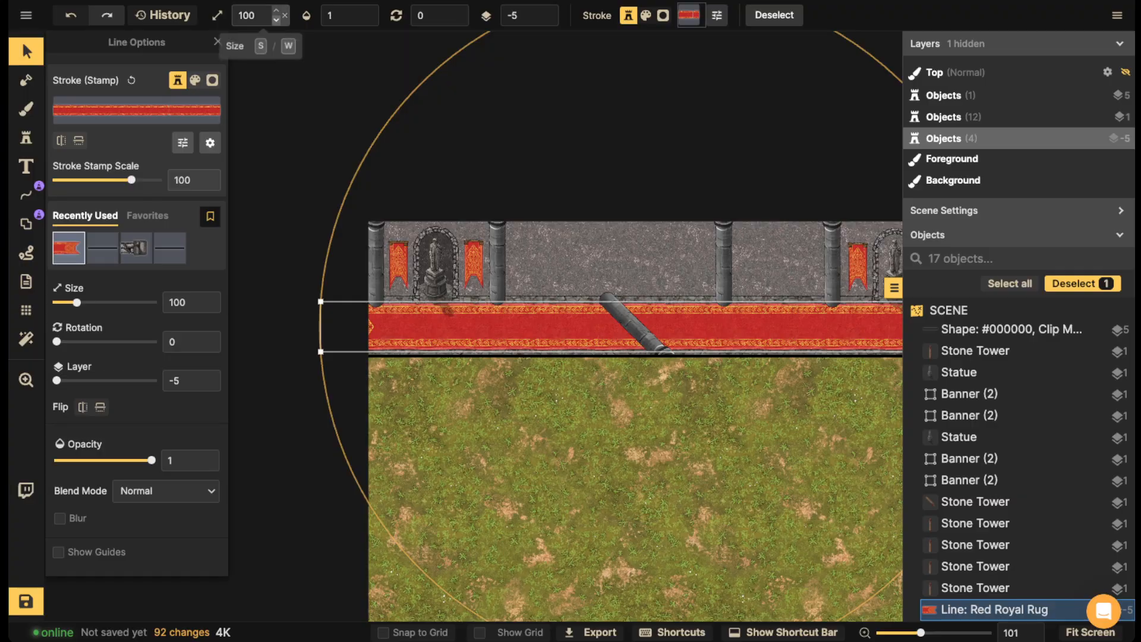
- Try shrinking the red rug by lowering its overall size
{"action": "left_click", "coordinate": [276, 20]}
{"action": "left_click", "coordinate": [276, 20]}
{"action": "left_click", "coordinate": [276, 20]}
{"action": "left_click", "coordinate": [276, 20]}
{"action": "left_click", "coordinate": [276, 20]}
{"action": "left_click", "coordinate": [71, 15]}
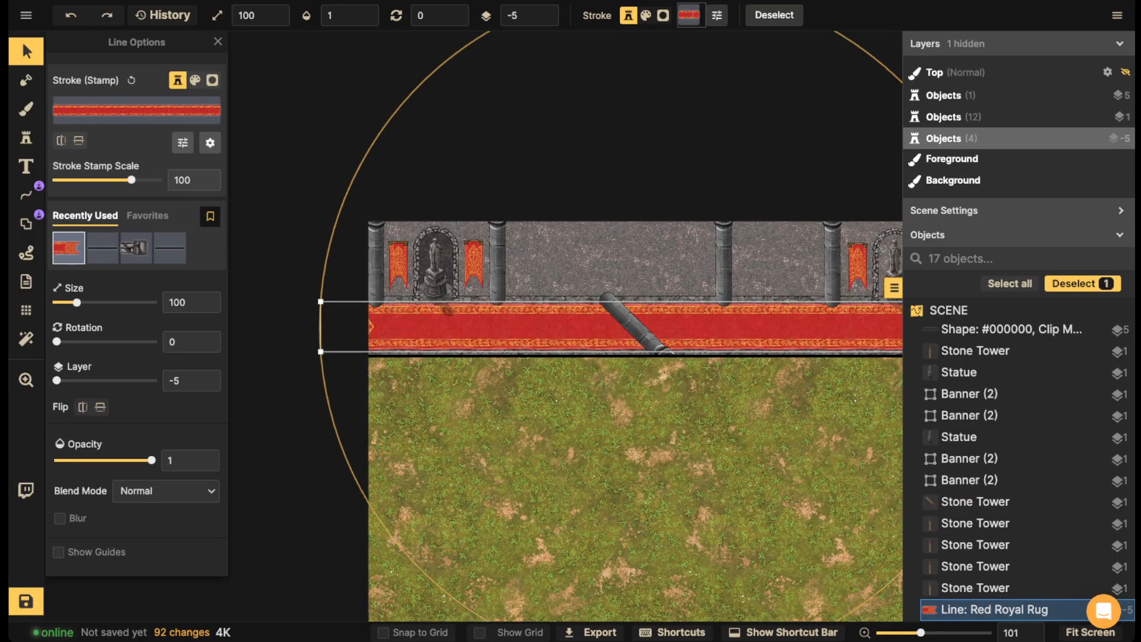
- Set the rug's stroke stamp scale to 77 and nudge the rug into place on the pavement
{"action": "left_click_drag", "start_coordinate": [132, 180], "coordinate": [128, 180]}
{"action": "left_click_drag", "start_coordinate": [760, 243], "coordinate": [599, 237]}
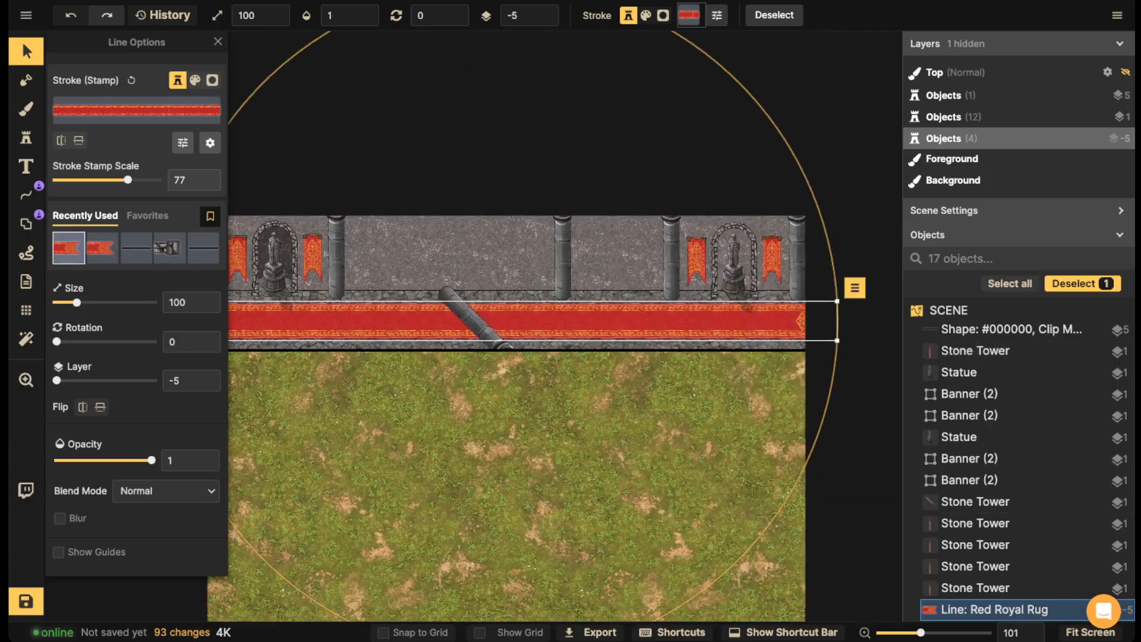
{"action": "left_click_drag", "start_coordinate": [737, 321], "coordinate": [743, 323]}
{"action": "left_click_drag", "start_coordinate": [642, 321], "coordinate": [762, 270]}
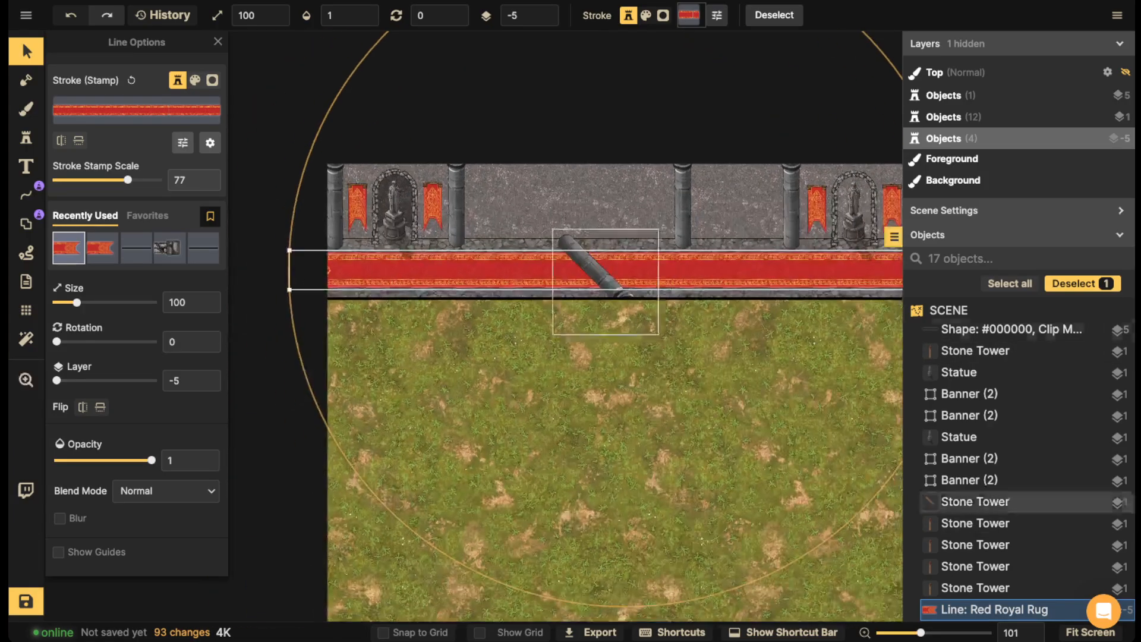
- Enlarge the rug to size 103 and adjust its position so it spans the full pavement with both ends off the map
{"action": "left_click_drag", "start_coordinate": [357, 270], "coordinate": [357, 271]}
{"action": "left_click_drag", "start_coordinate": [288, 289], "coordinate": [268, 291]}
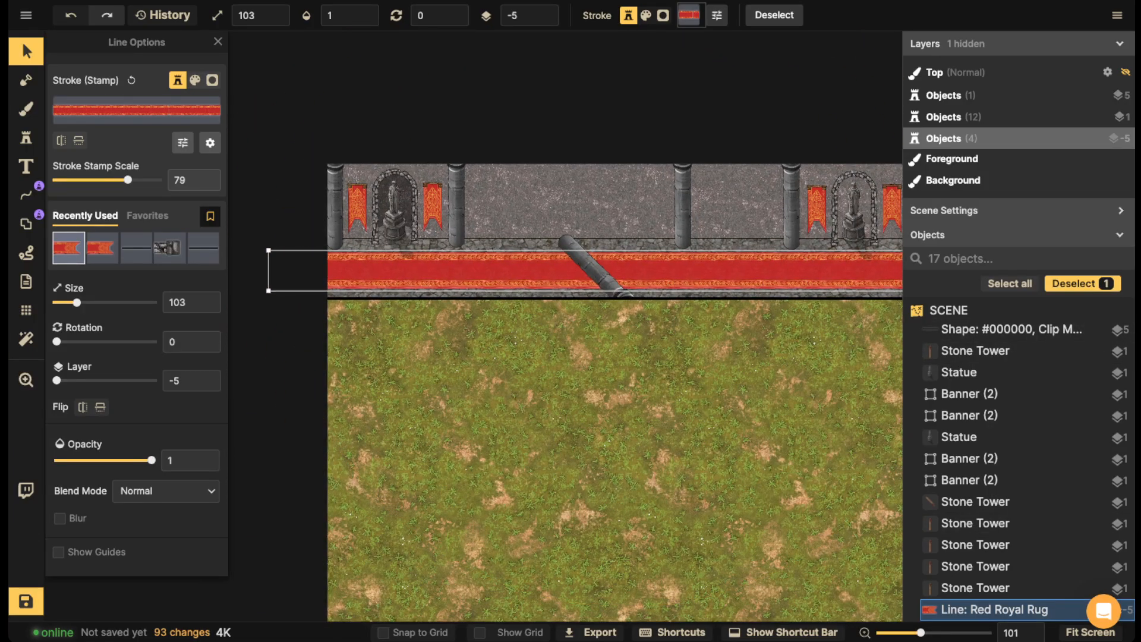
{"action": "left_click_drag", "start_coordinate": [357, 271], "coordinate": [362, 272]}
{"action": "scroll", "coordinate": [550, 275], "scroll_direction": "down", "scroll_amount": 3}
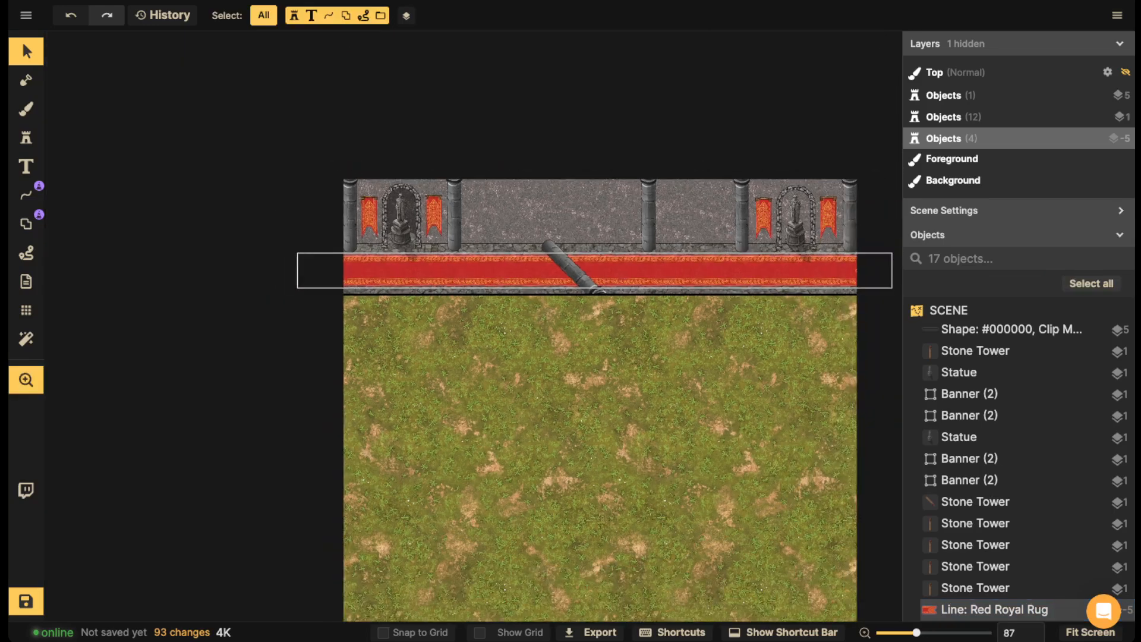
{"action": "left_click_drag", "start_coordinate": [554, 280], "coordinate": [491, 293]}
{"action": "scroll", "coordinate": [492, 292], "scroll_direction": "up", "scroll_amount": 3}
{"action": "scroll", "coordinate": [498, 281], "scroll_direction": "up", "scroll_amount": 3}
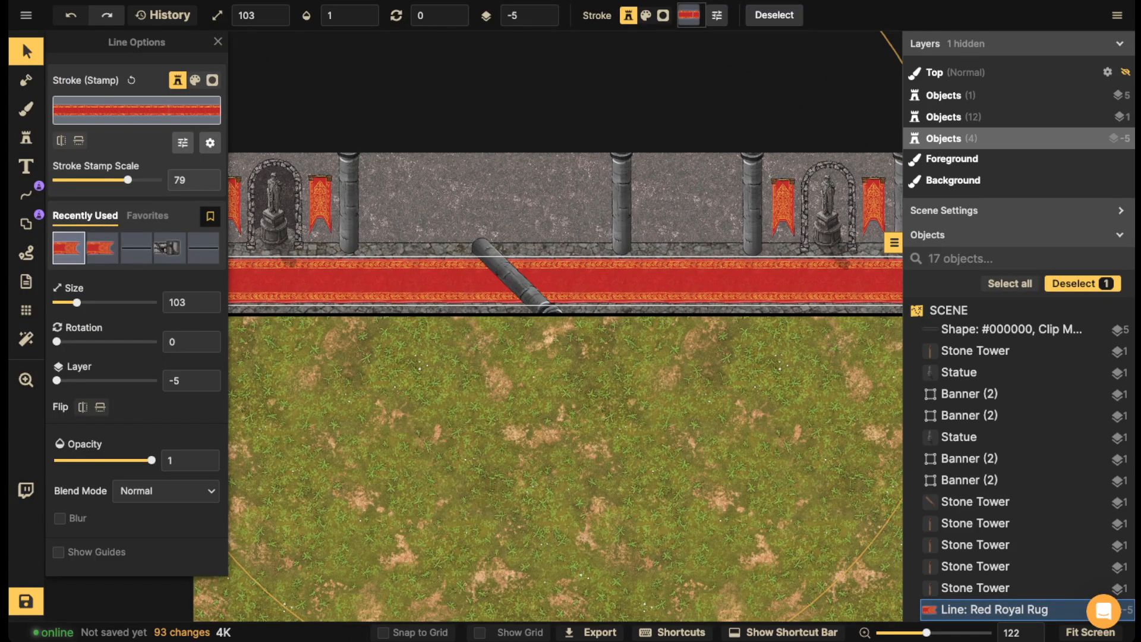
- Darken the red rug by setting its stroke brightness to 83
{"action": "left_click", "coordinate": [505, 368]}
{"action": "left_click_drag", "start_coordinate": [503, 284], "coordinate": [488, 335]}
{"action": "left_click", "coordinate": [484, 337]}
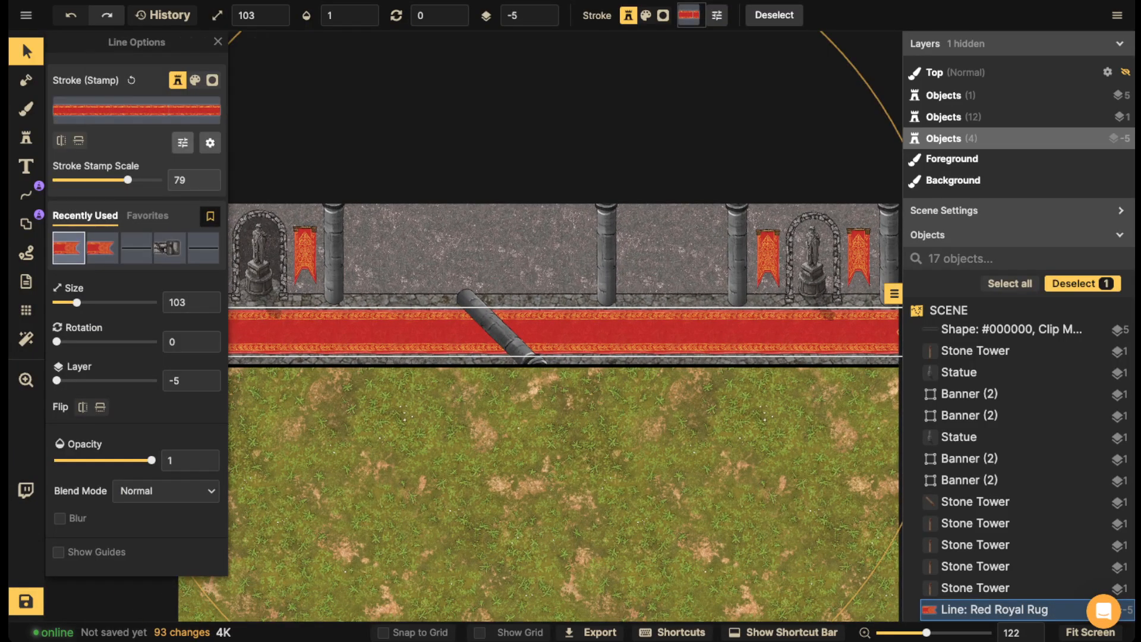
{"action": "left_click", "coordinate": [180, 141]}
{"action": "left_click_drag", "start_coordinate": [148, 147], "coordinate": [138, 147]}
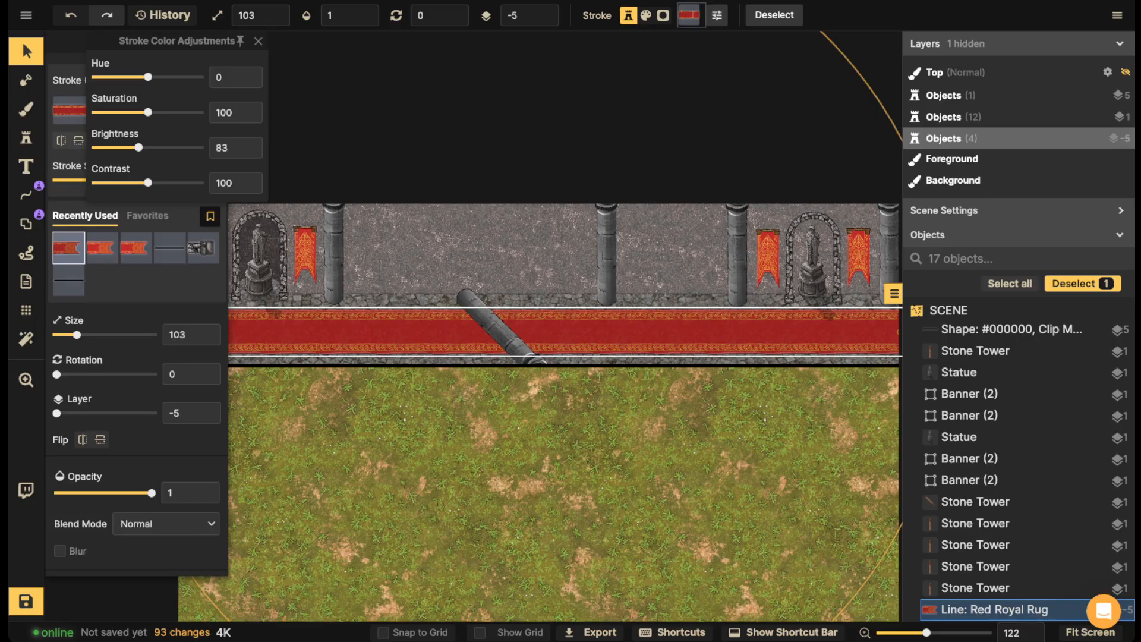
{"action": "left_click", "coordinate": [258, 41]}
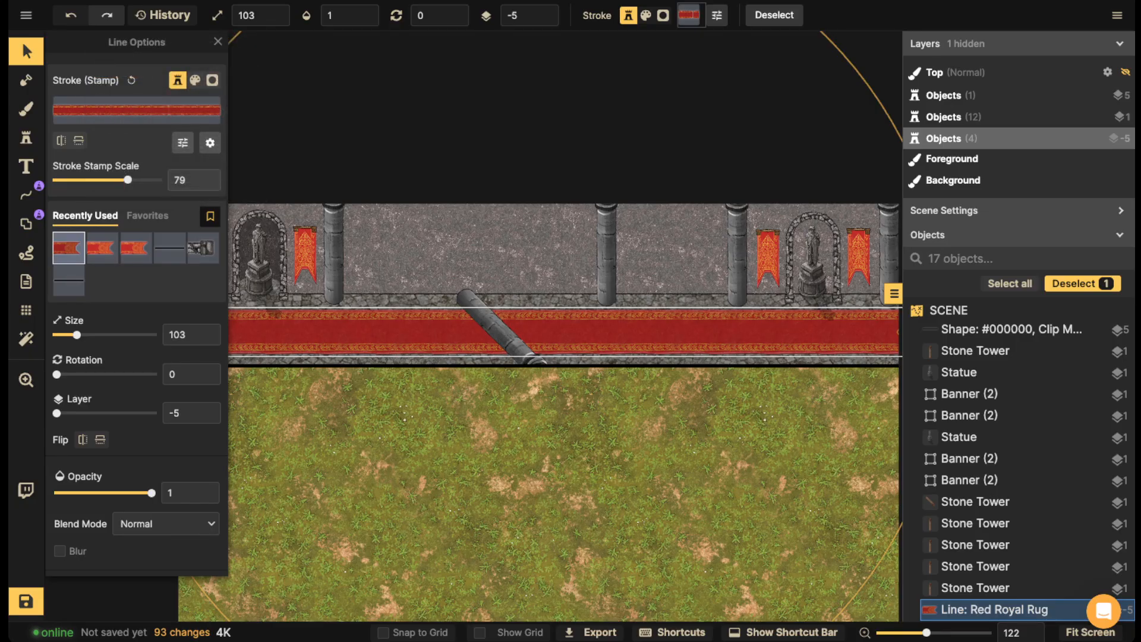
- Lock the black-stroked clip mask shape that borders the scene's lower edge
{"action": "left_click", "coordinate": [275, 397]}
{"action": "scroll", "coordinate": [275, 396], "scroll_direction": "down", "scroll_amount": 3}
{"action": "key", "text": "space"}
{"action": "left_click_drag", "start_coordinate": [275, 397], "coordinate": [281, 304]}
{"action": "left_click", "coordinate": [280, 303]}
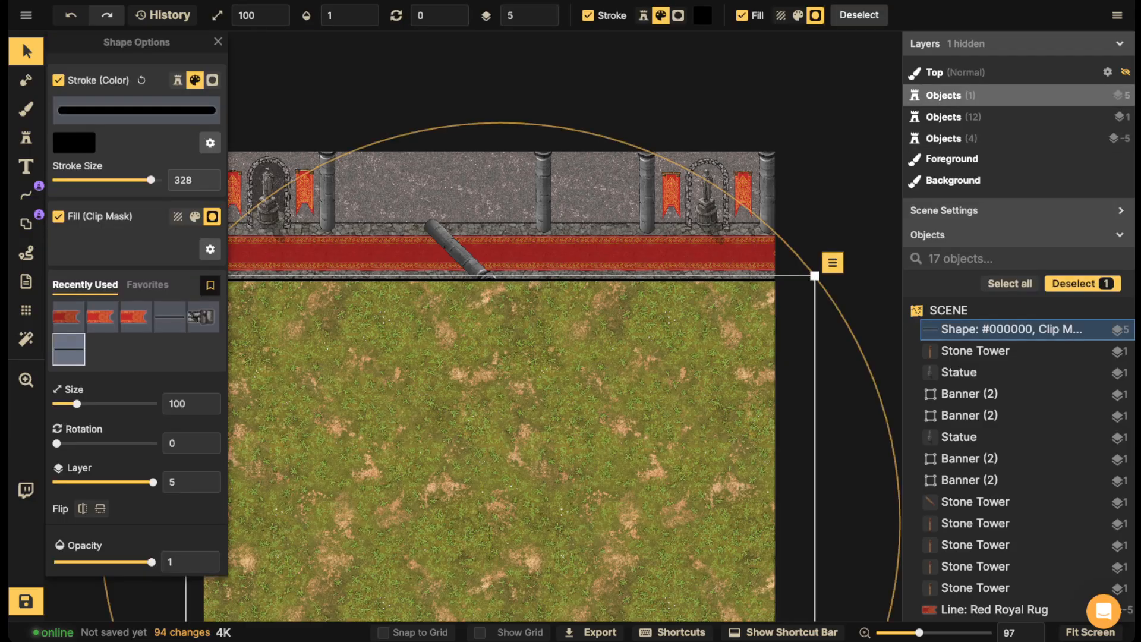
{"action": "key", "text": "Escape"}
- Save the map under the name Castle Hall
{"action": "scroll", "coordinate": [321, 282], "scroll_direction": "down", "scroll_amount": 2}
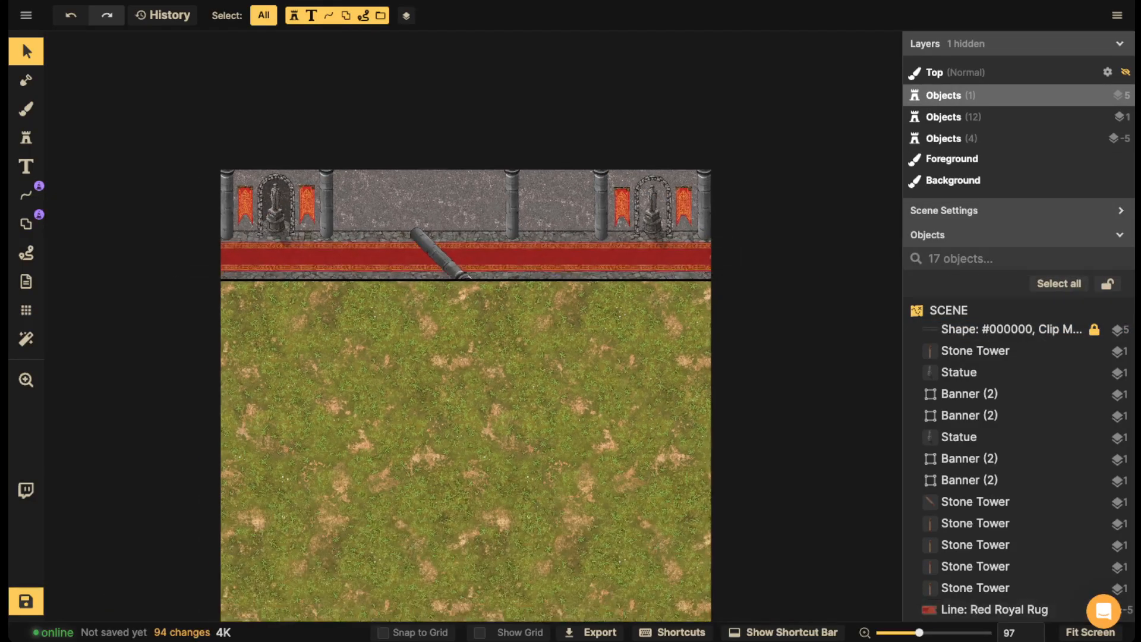
{"action": "key", "text": "ctrl+s"}
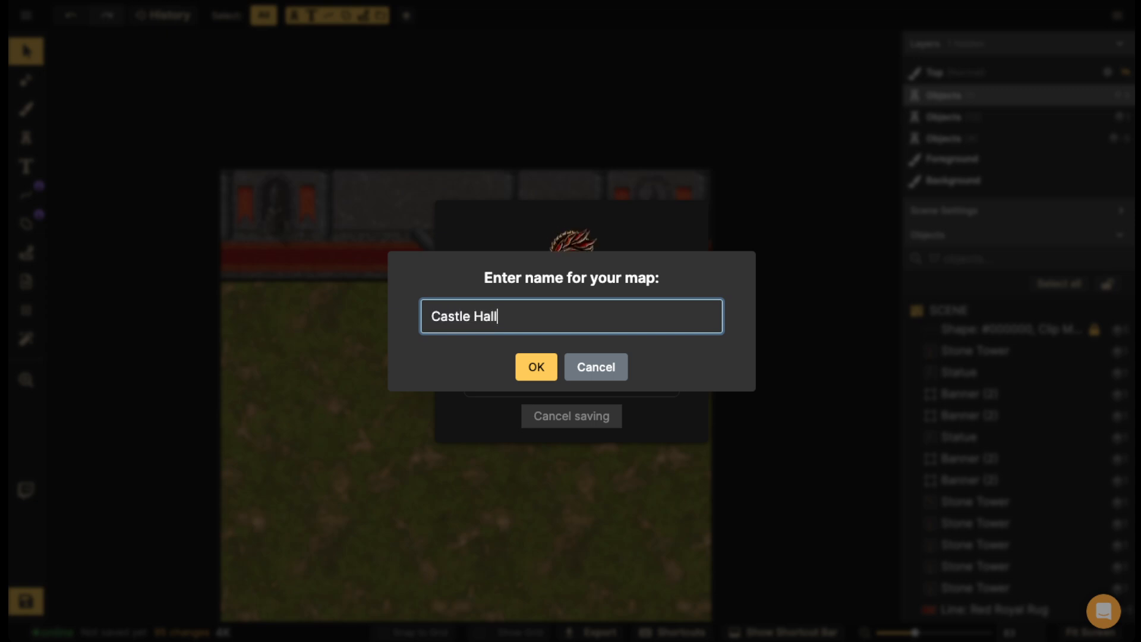
{"action": "key", "text": "Return"}
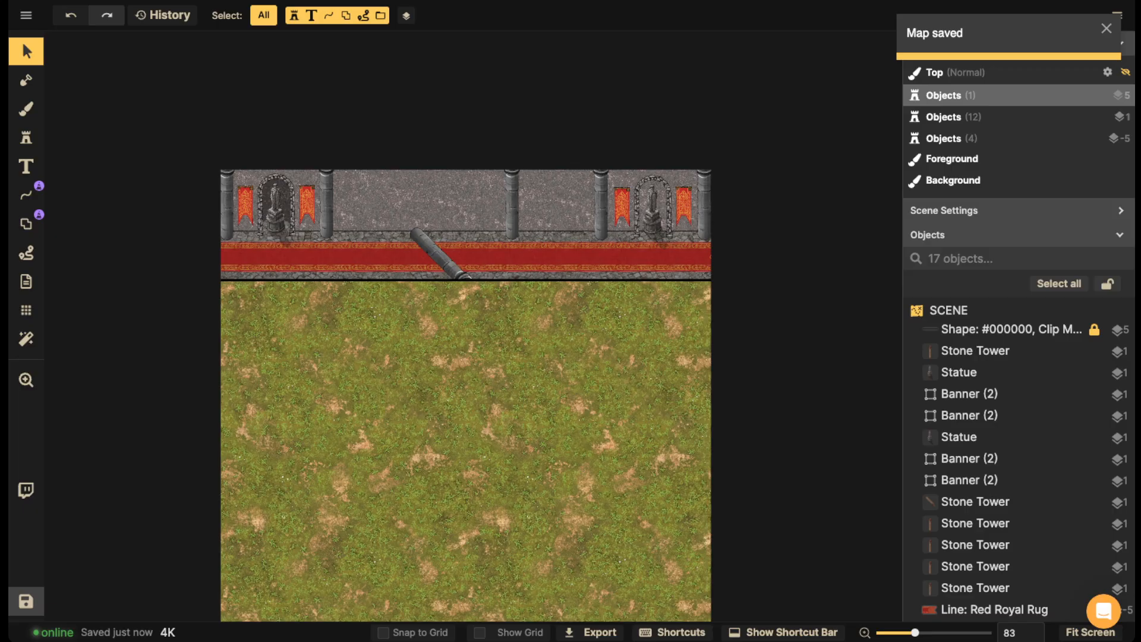
- Lock the red royal rug line in place on the pavement
{"action": "scroll", "coordinate": [432, 260], "scroll_direction": "up", "scroll_amount": 5}
{"action": "left_click_drag", "start_coordinate": [432, 261], "coordinate": [502, 371]}
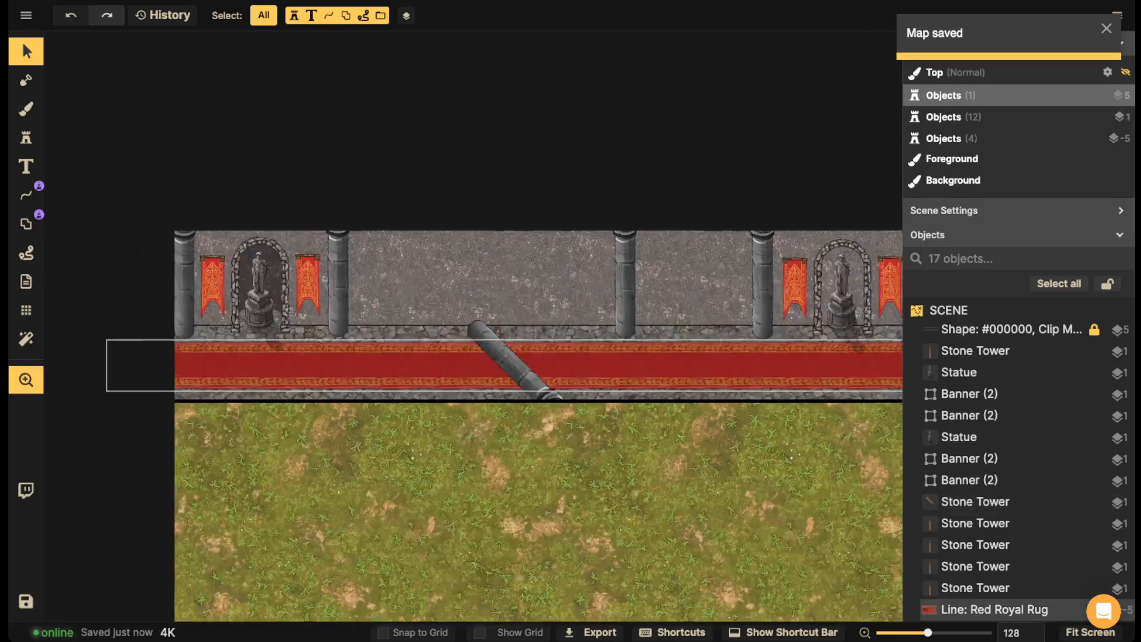
{"action": "scroll", "coordinate": [427, 326], "scroll_direction": "up", "scroll_amount": 2}
{"action": "left_click", "coordinate": [429, 365]}
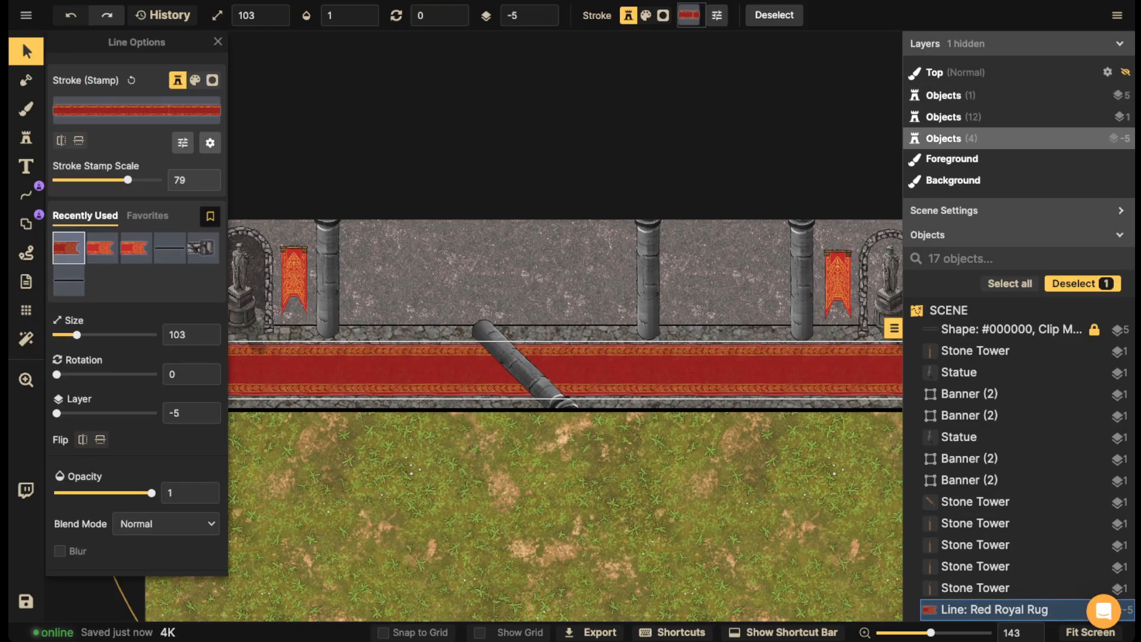
{"action": "left_click_drag", "start_coordinate": [429, 365], "coordinate": [429, 364]}
{"action": "left_click", "coordinate": [445, 172]}
{"action": "scroll", "coordinate": [445, 172], "scroll_direction": "down", "scroll_amount": 2}
{"action": "left_click_drag", "start_coordinate": [446, 172], "coordinate": [434, 173]}
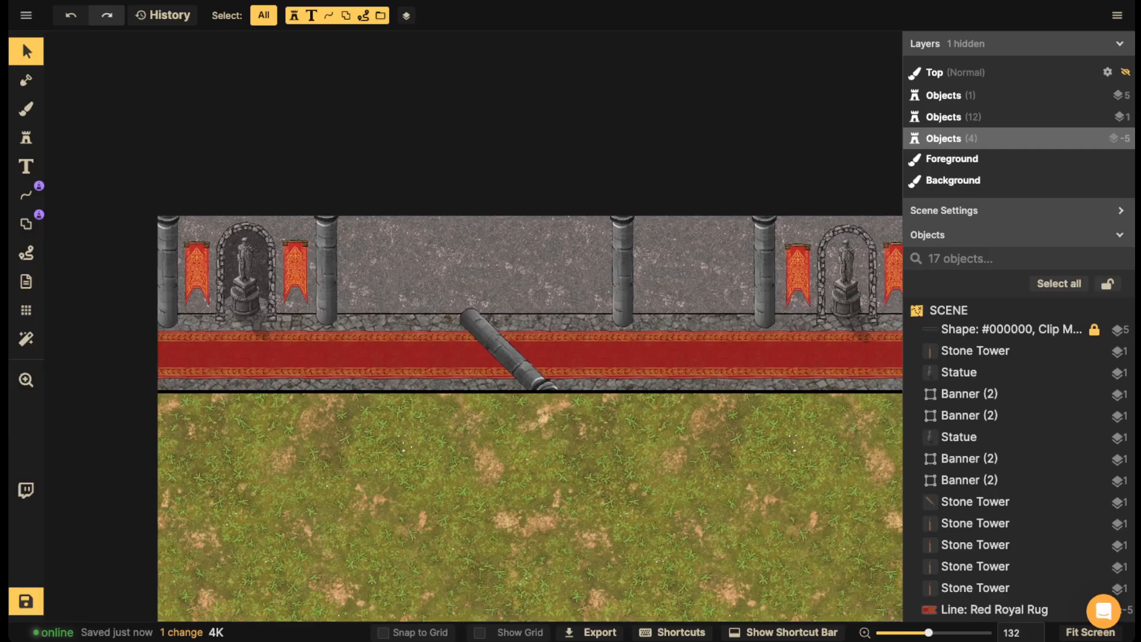
{"action": "left_click", "coordinate": [26, 139]}
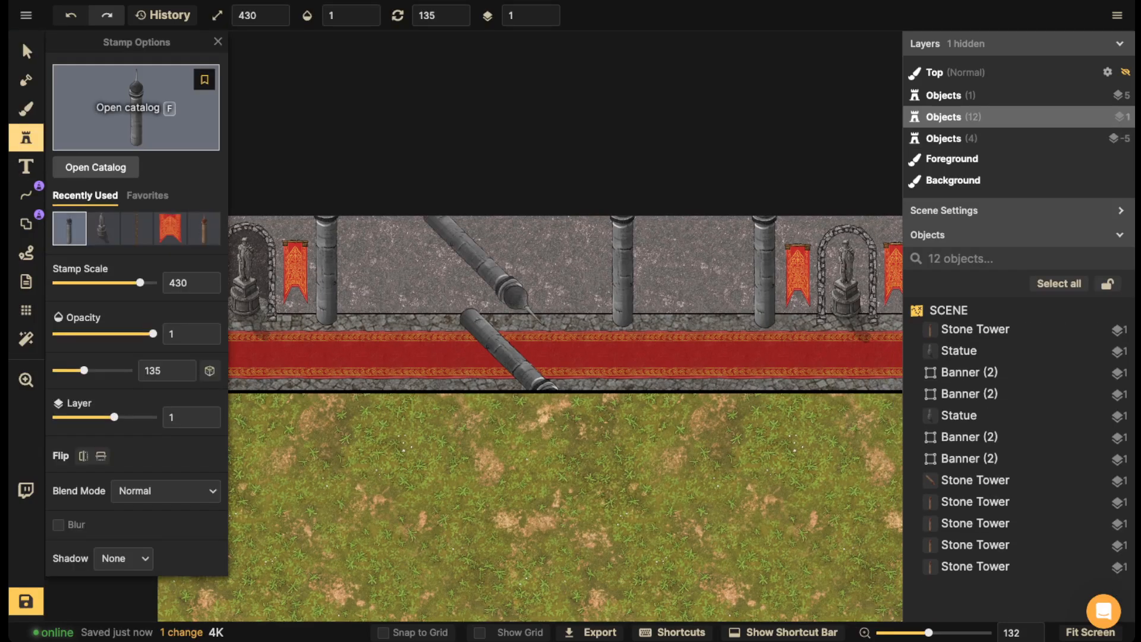
{"action": "left_click", "coordinate": [136, 107]}
{"action": "key", "text": "Escape"}
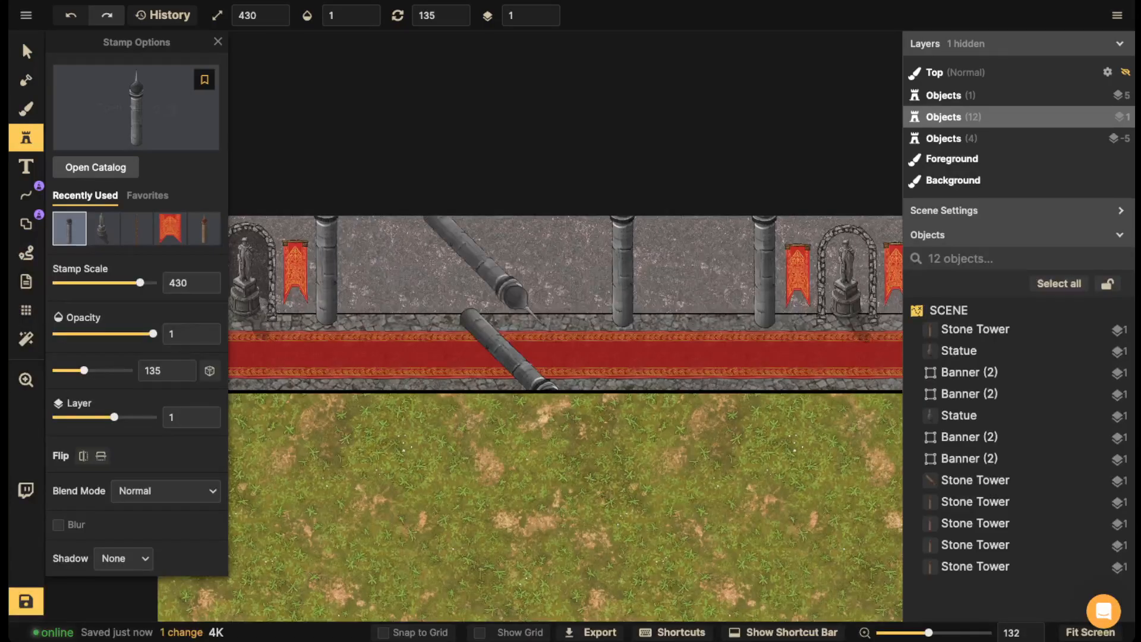
- Duplicate the left statue's stone archway, shrink the copy to size 68 and place it at the wall's base between the two right-central columns
{"action": "left_click", "coordinate": [26, 52]}
{"action": "left_click_drag", "start_coordinate": [269, 257], "coordinate": [310, 257]}
{"action": "left_click", "coordinate": [310, 257]}
{"action": "scroll", "coordinate": [310, 257], "scroll_direction": "down", "scroll_amount": 2}
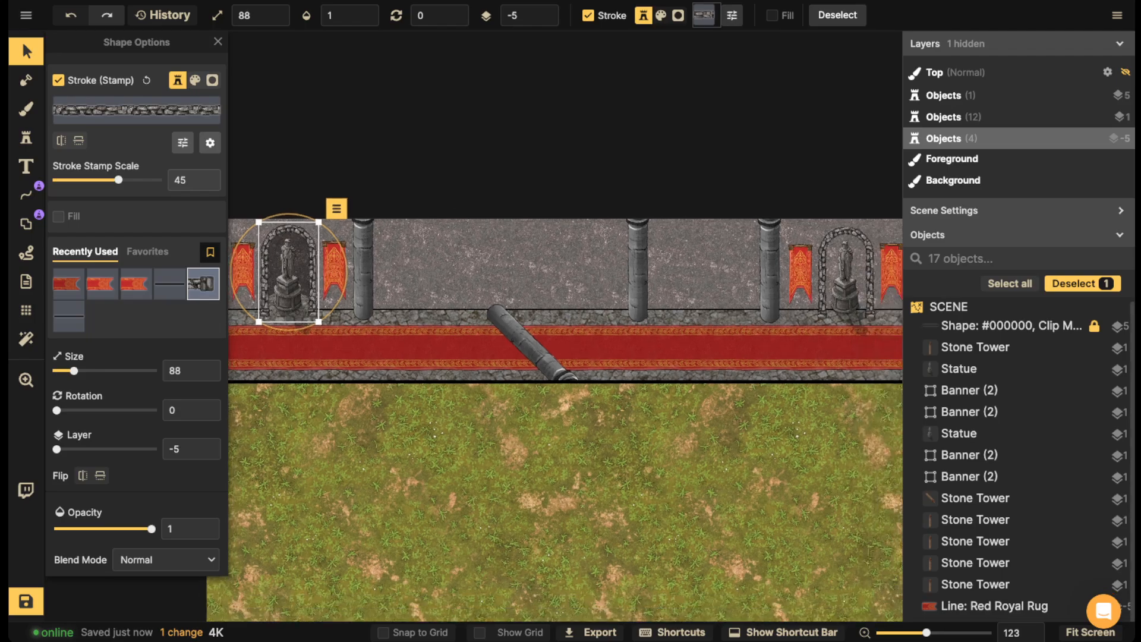
{"action": "key", "text": "ctrl+c"}
{"action": "key", "text": "ctrl+v"}
{"action": "left_click_drag", "start_coordinate": [569, 276], "coordinate": [698, 277]}
{"action": "left_click_drag", "start_coordinate": [727, 326], "coordinate": [573, 326]}
{"action": "scroll", "coordinate": [706, 289], "scroll_direction": "up", "scroll_amount": 5}
{"action": "scroll", "coordinate": [706, 290], "scroll_direction": "up", "scroll_amount": 1}
{"action": "left_click_drag", "start_coordinate": [573, 327], "coordinate": [572, 332]}
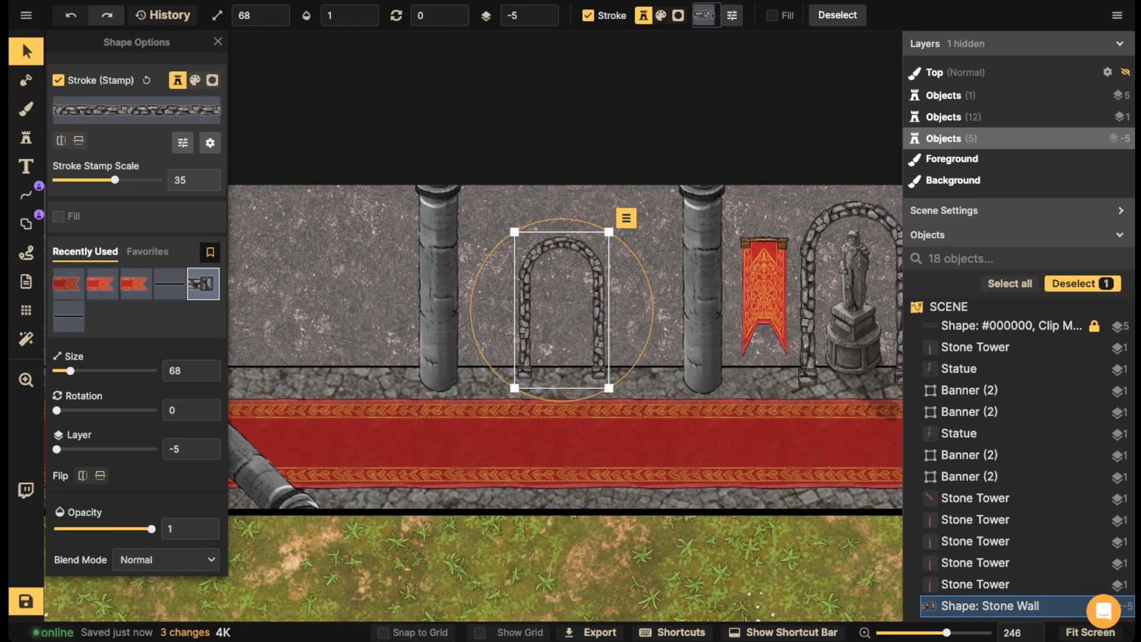
- Add a portal 25.6 wide to the black wall-base line so it opens between the legs of the new archway
{"action": "left_click", "coordinate": [863, 407]}
{"action": "scroll", "coordinate": [864, 407], "scroll_direction": "up", "scroll_amount": 2}
{"action": "scroll", "coordinate": [1028, 457], "scroll_direction": "down", "scroll_amount": 1}
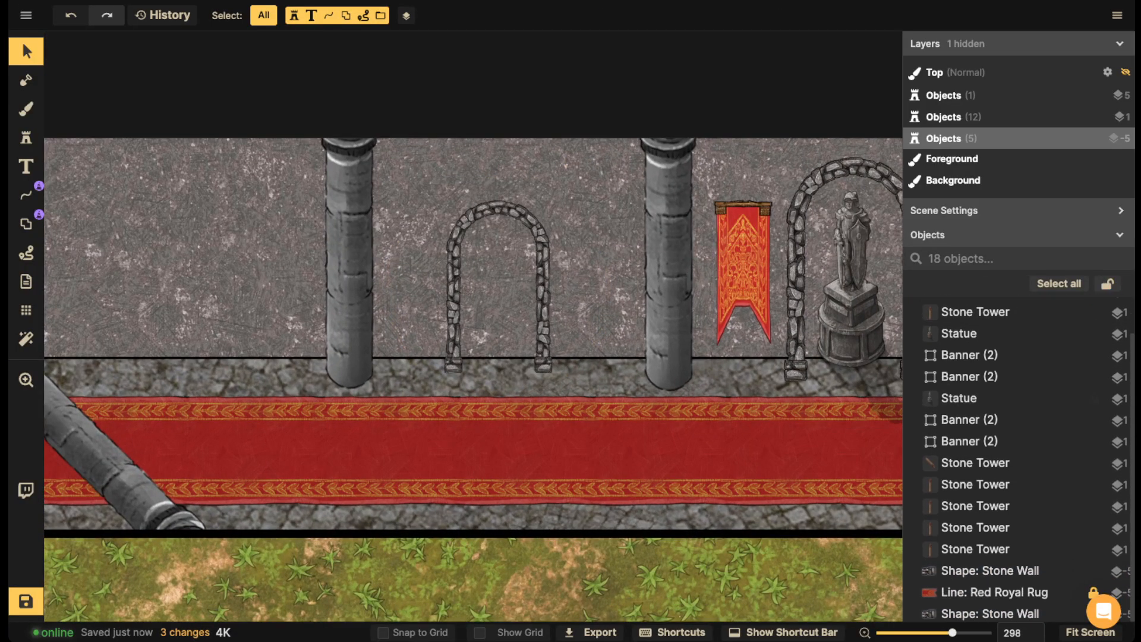
{"action": "scroll", "coordinate": [1019, 415], "scroll_direction": "down", "scroll_amount": 1}
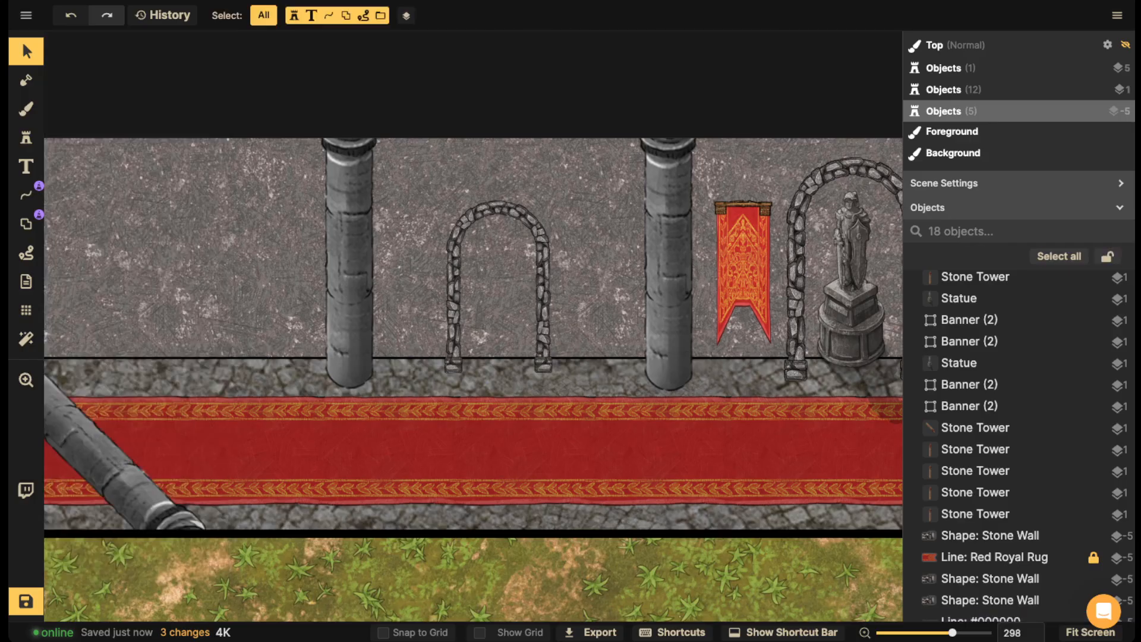
{"action": "left_click", "coordinate": [26, 195]}
{"action": "left_click", "coordinate": [57, 138]}
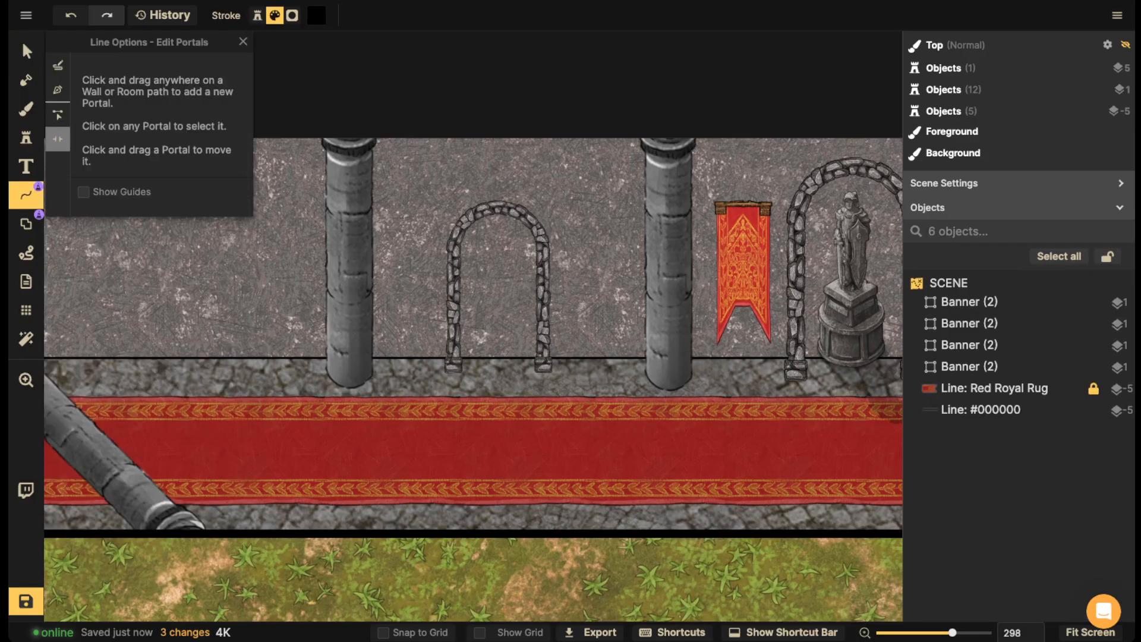
{"action": "left_click_drag", "start_coordinate": [476, 358], "coordinate": [520, 358]}
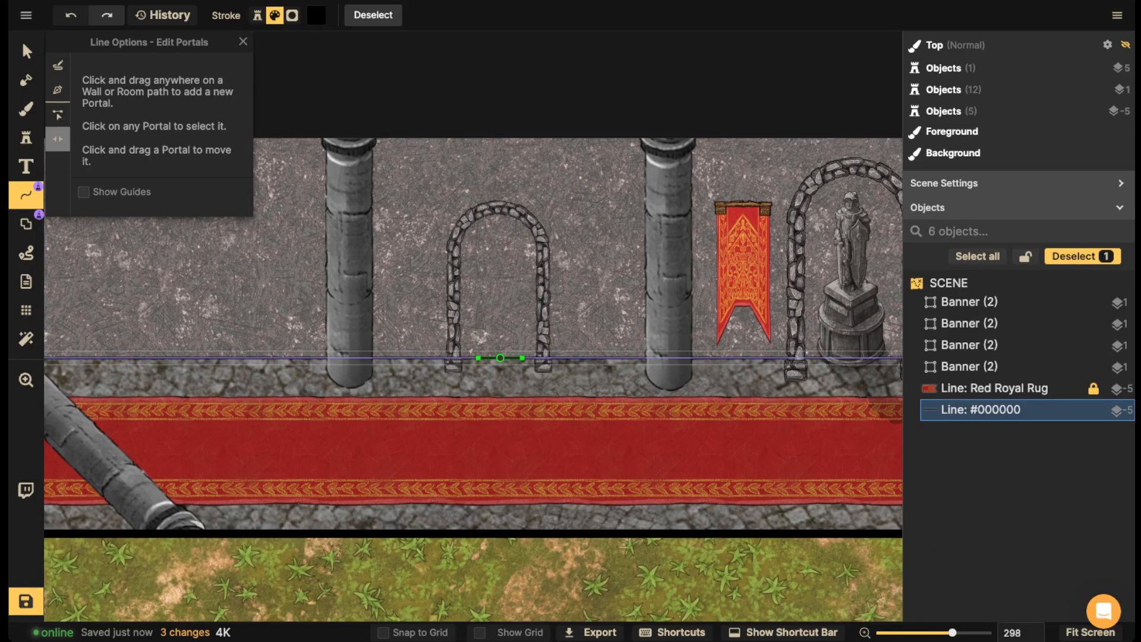
{"action": "left_click", "coordinate": [499, 358]}
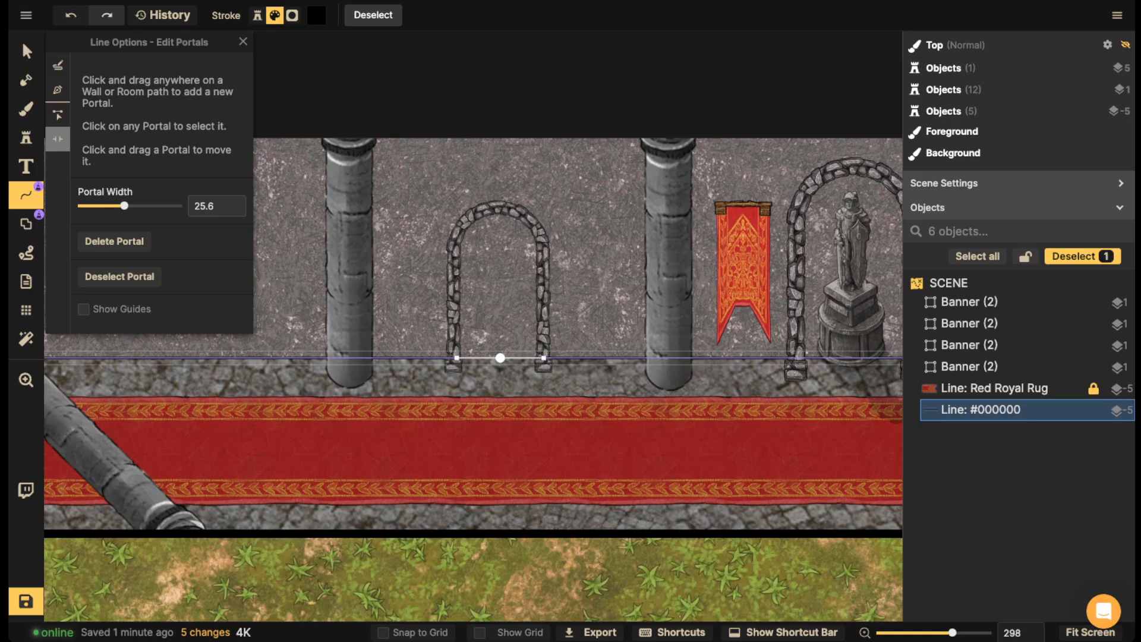
- Search the stamp catalog for stair and choose the second variant of the Castle: Barracks & Prison brick stairs
{"action": "left_click", "coordinate": [373, 15]}
{"action": "left_click", "coordinate": [27, 138]}
{"action": "left_click", "coordinate": [136, 108]}
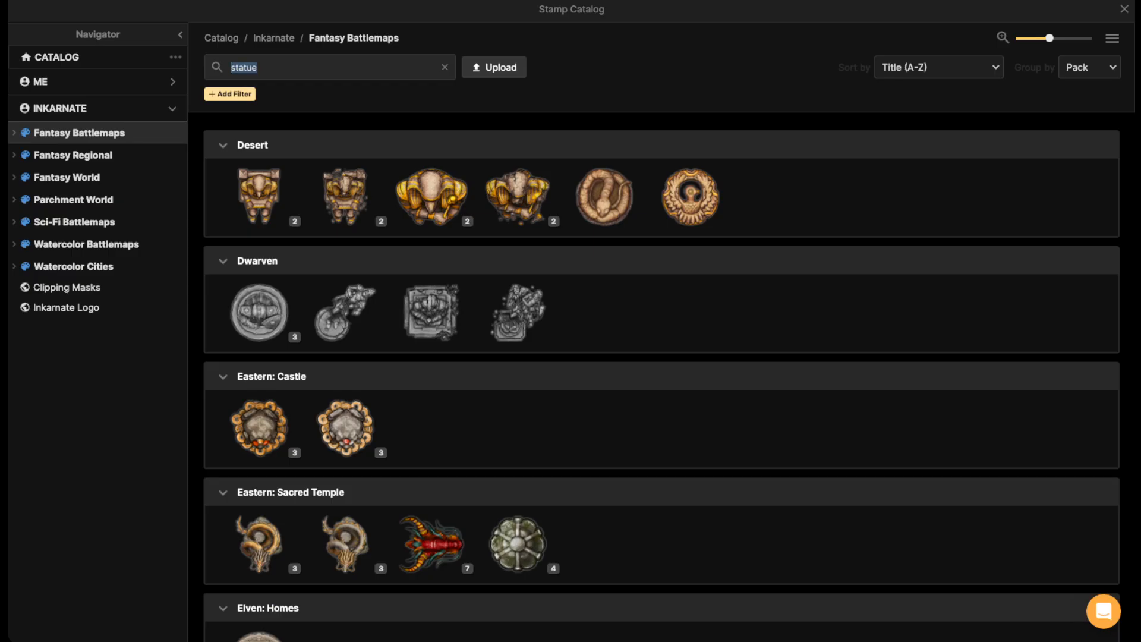
{"action": "type", "text": "stair"}
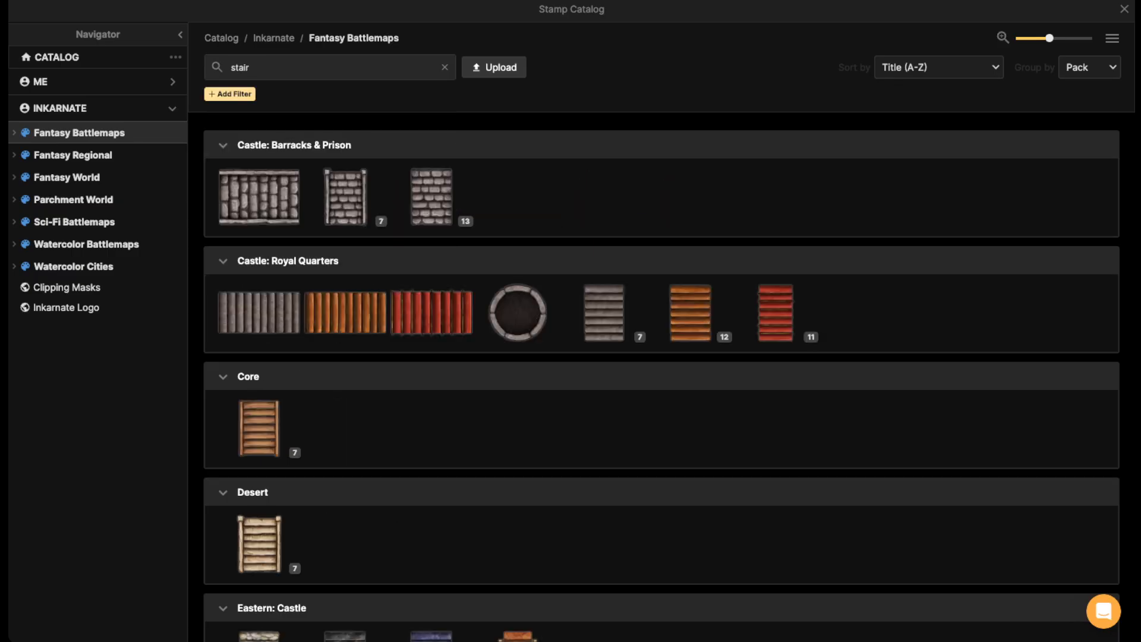
{"action": "left_click", "coordinate": [431, 197]}
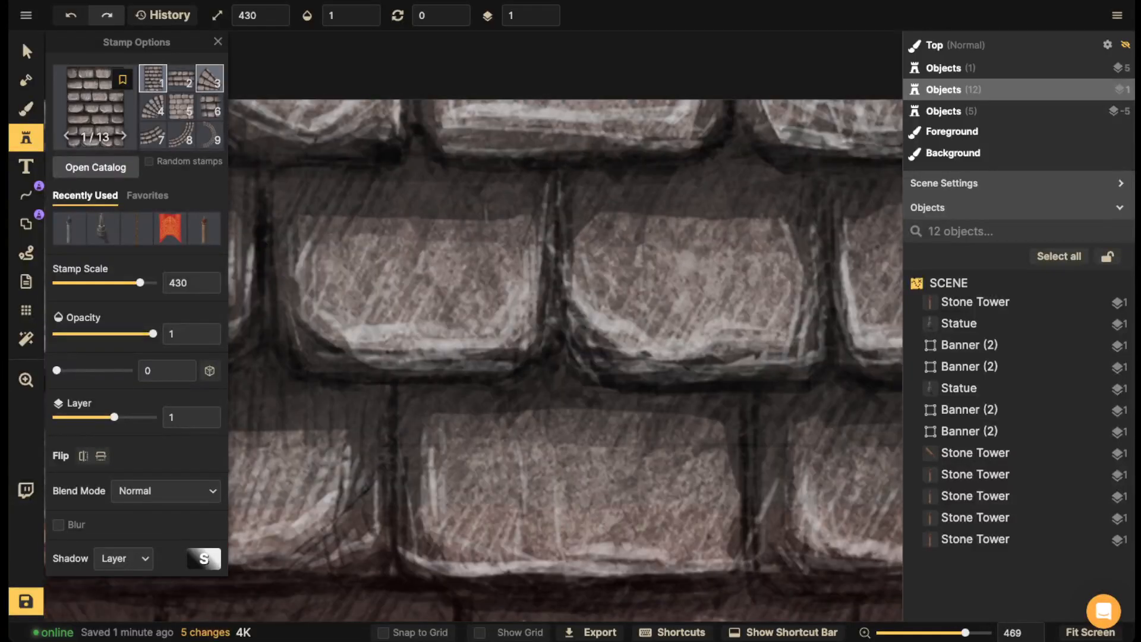
{"action": "left_click", "coordinate": [181, 78]}
- Place the brick stairs at scale 50, rotated 180 degrees and on layer 0, between the legs of the doorway archway
{"action": "scroll", "coordinate": [646, 439], "scroll_direction": "down", "scroll_amount": 20}
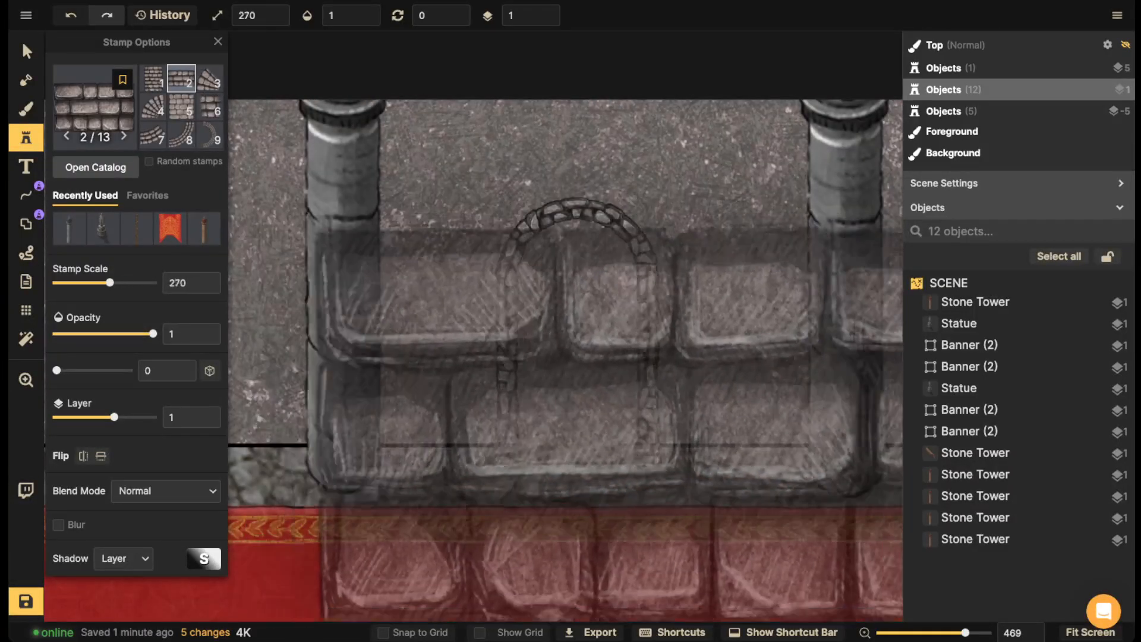
{"action": "scroll", "coordinate": [609, 400], "scroll_direction": "down", "scroll_amount": 6}
{"action": "left_click", "coordinate": [550, 19]}
{"action": "scroll", "coordinate": [528, 323], "scroll_direction": "down", "scroll_amount": 4}
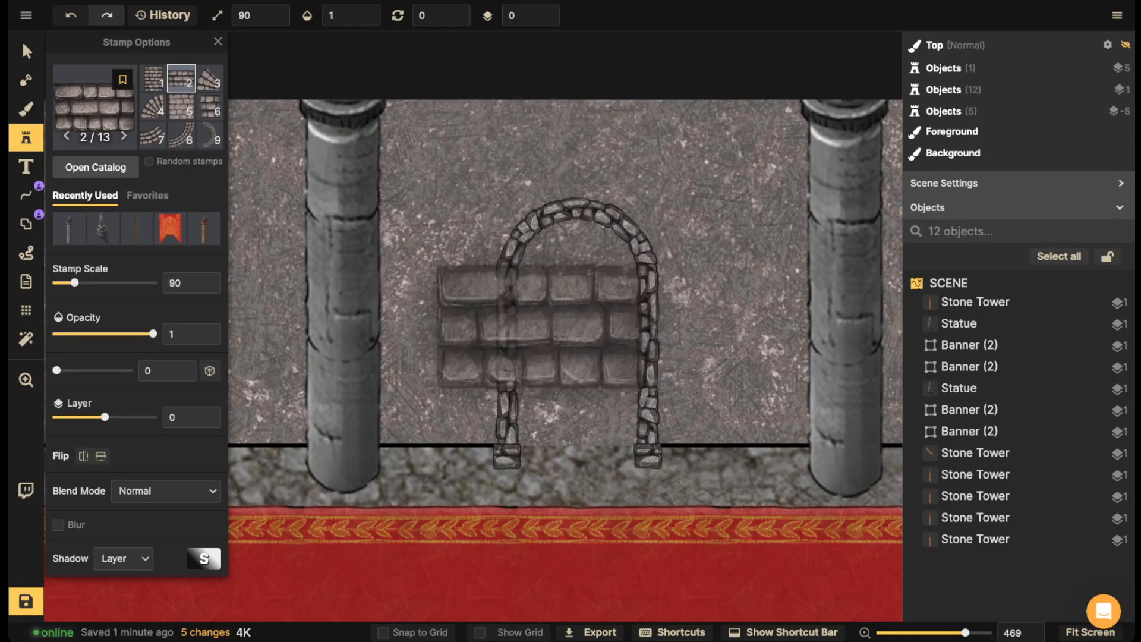
{"action": "scroll", "coordinate": [577, 386], "scroll_direction": "up", "scroll_amount": 11}
{"action": "scroll", "coordinate": [576, 389], "scroll_direction": "down", "scroll_amount": 1}
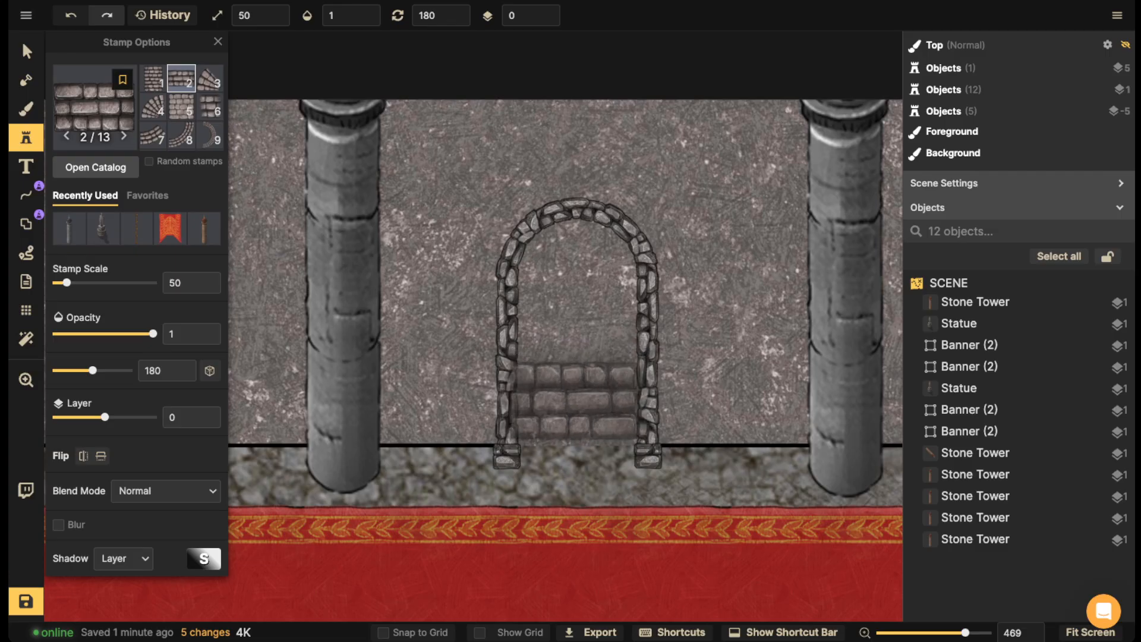
{"action": "left_click", "coordinate": [575, 412]}
- Remove the brick stairs' shadow, compress their height to 69 and lower them to layer -5
{"action": "left_click", "coordinate": [546, 19]}
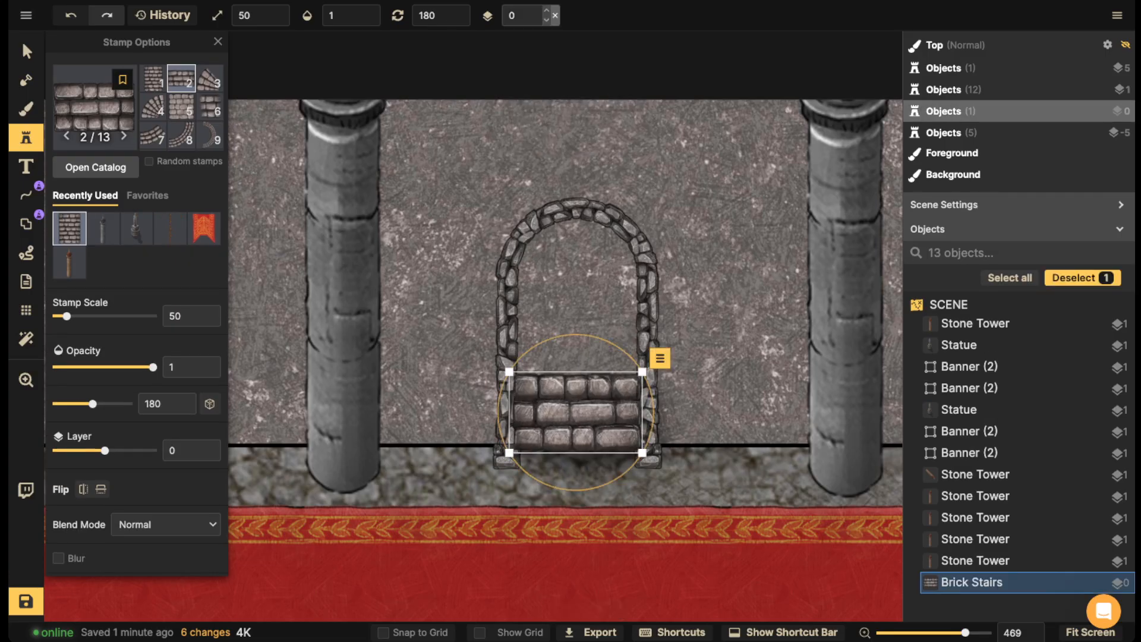
{"action": "left_click", "coordinate": [547, 19]}
{"action": "left_click", "coordinate": [26, 52]}
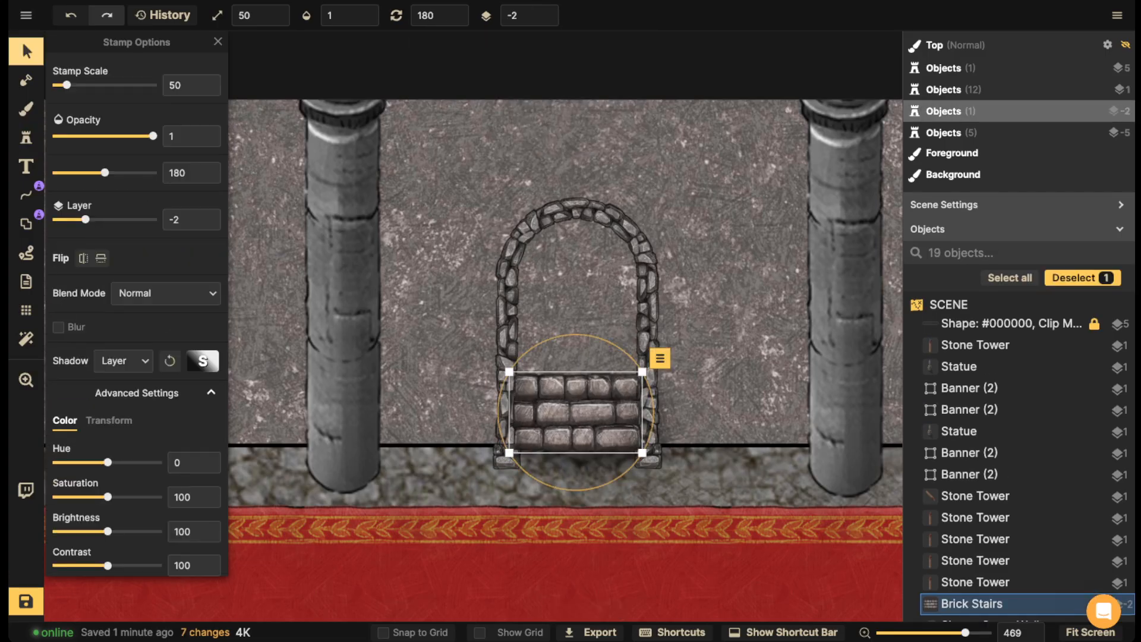
{"action": "left_click", "coordinate": [123, 361]}
{"action": "left_click", "coordinate": [123, 390]}
{"action": "left_click", "coordinate": [109, 421]}
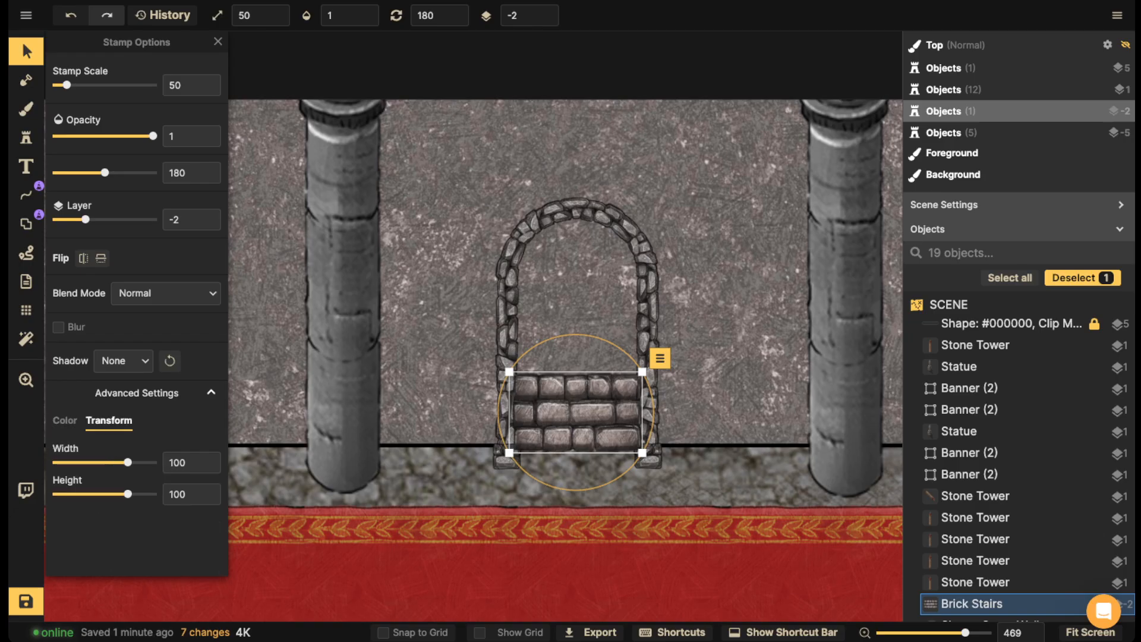
{"action": "left_click_drag", "start_coordinate": [128, 493], "coordinate": [121, 494]}
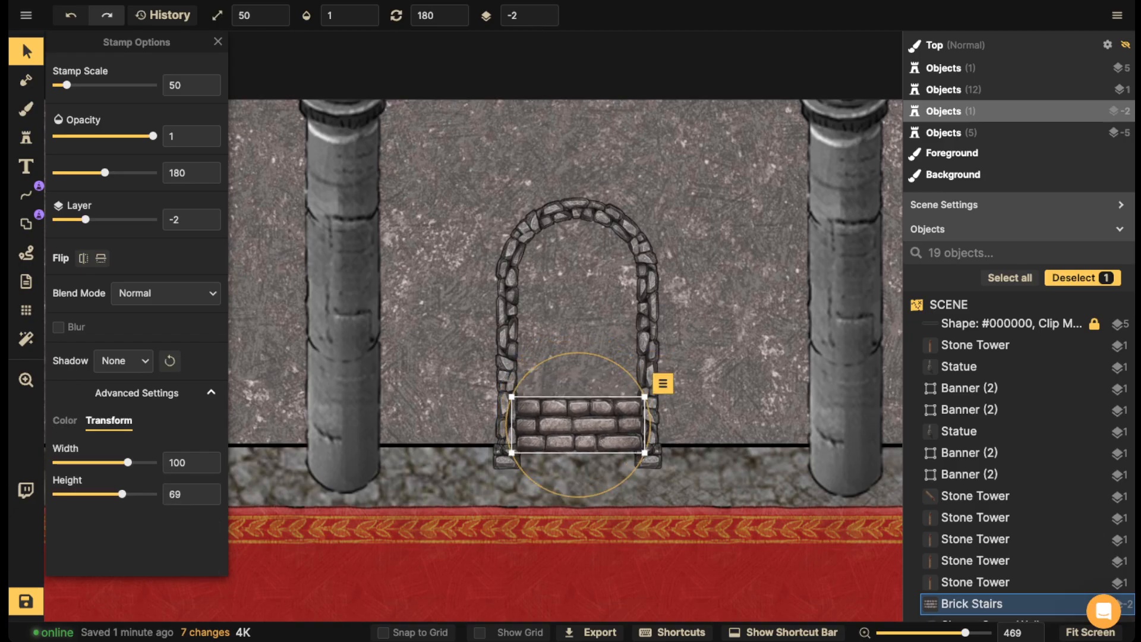
{"action": "left_click", "coordinate": [545, 21]}
- Nudge the doorway's stone archway slightly left to centre it around the stairs and raise it to layer 1
{"action": "left_click", "coordinate": [575, 209]}
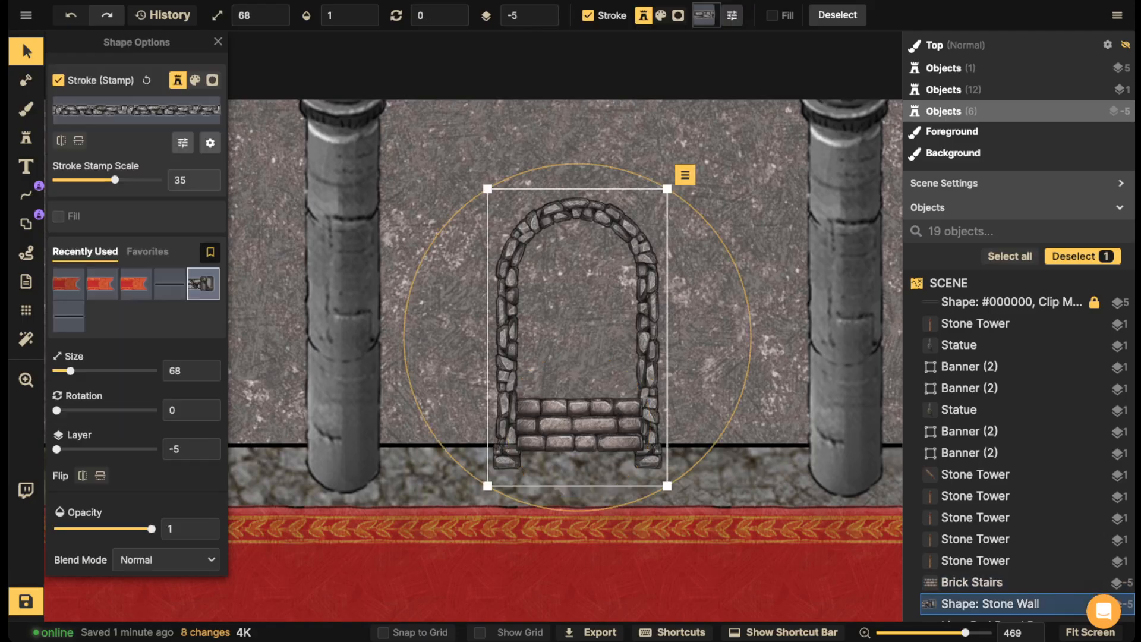
{"action": "left_click_drag", "start_coordinate": [575, 209], "coordinate": [574, 210]}
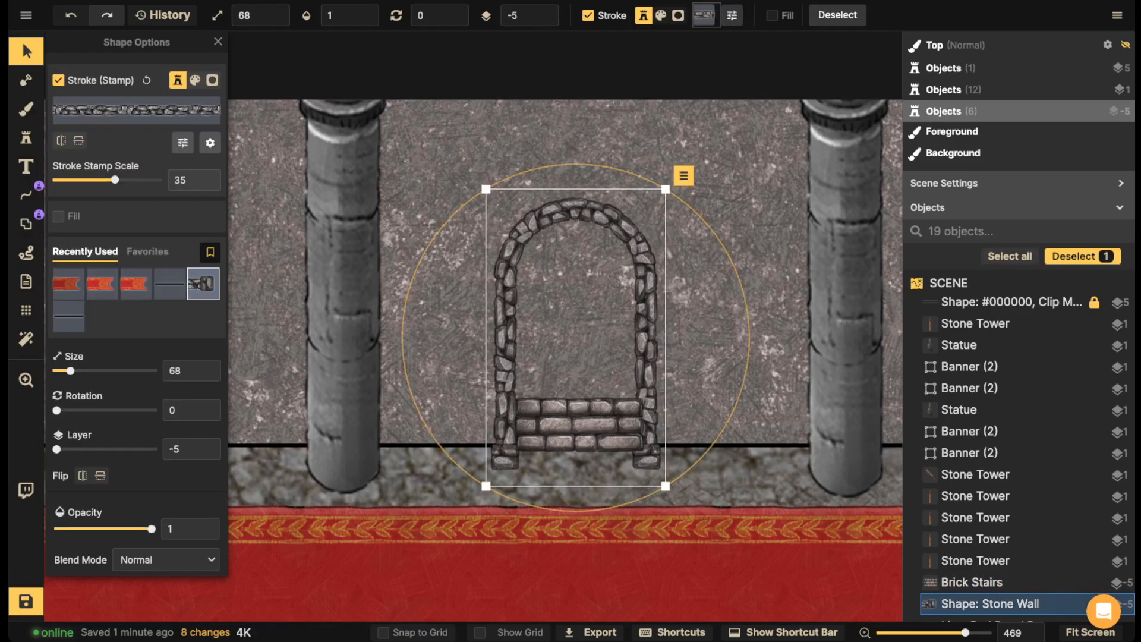
{"action": "left_click", "coordinate": [553, 10]}
{"action": "key", "text": "Escape"}
- Shift the brick stairs slightly up within the archway and lower their saturation to 42
{"action": "left_click_drag", "start_coordinate": [575, 424], "coordinate": [575, 422]}
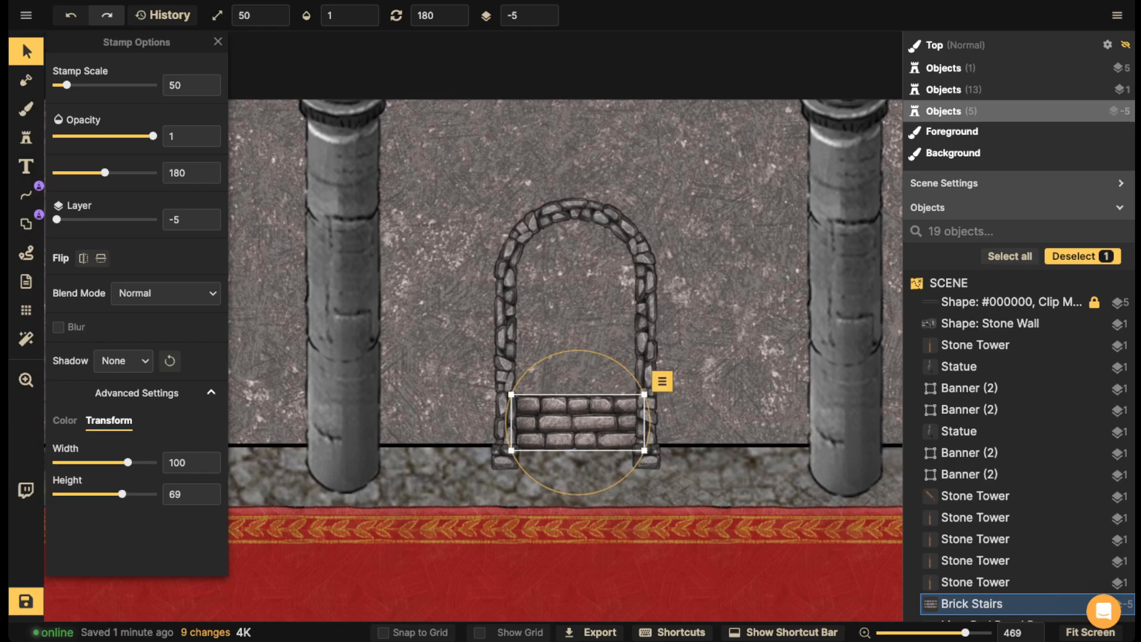
{"action": "left_click", "coordinate": [65, 421]}
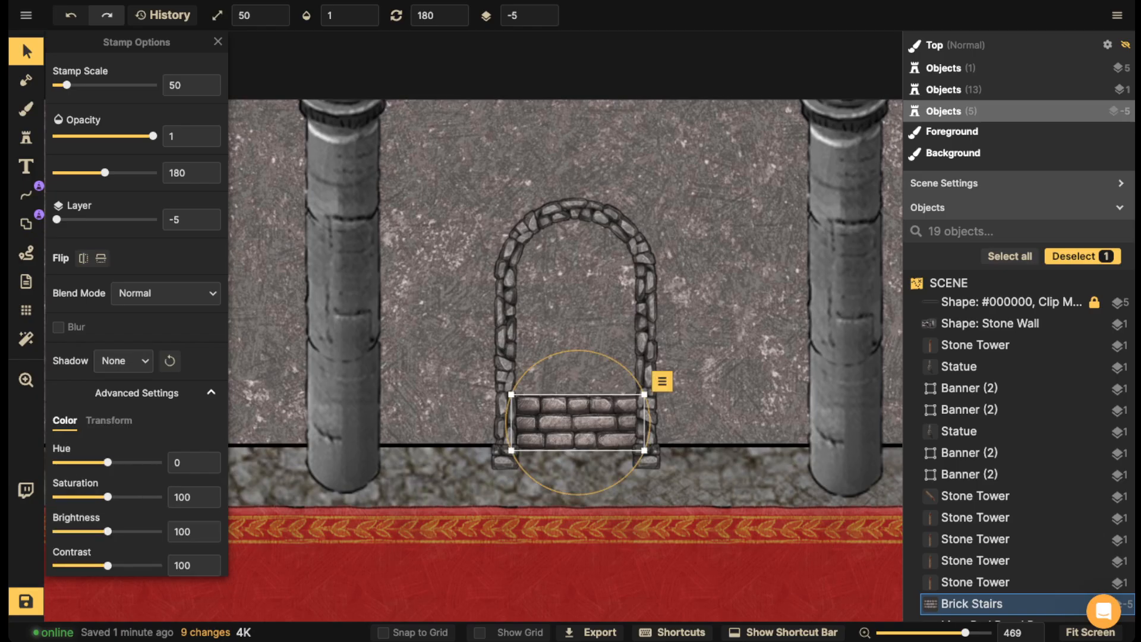
{"action": "left_click", "coordinate": [433, 321]}
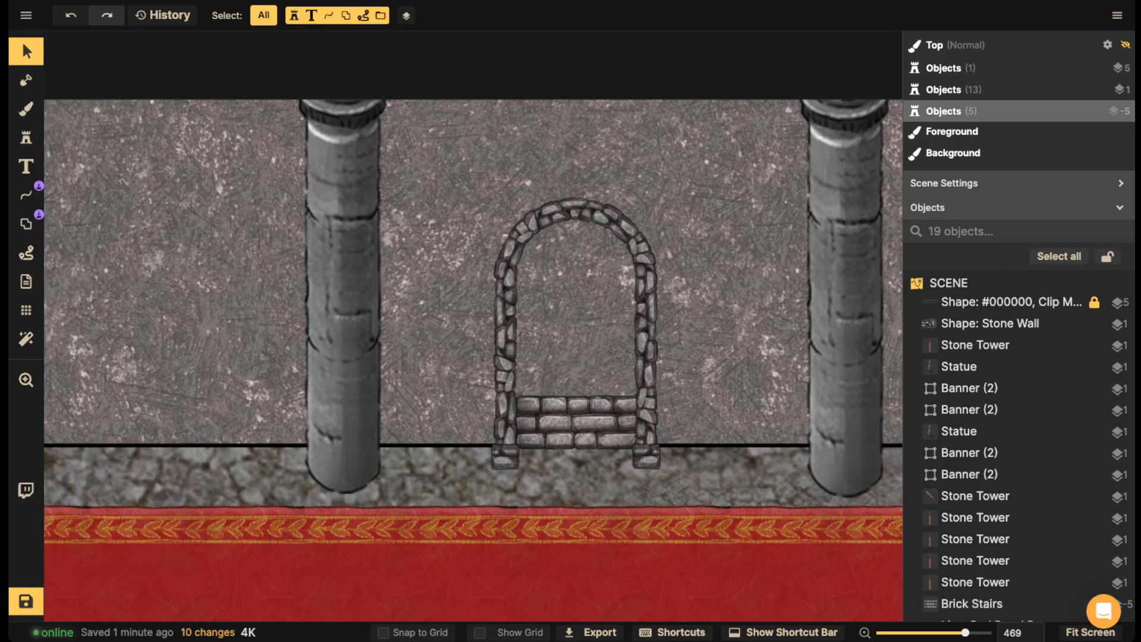
- Paint the doorway opening above the stairs solid black (000000) on the background layer with a size 11 round brush
{"action": "left_click", "coordinate": [27, 110]}
{"action": "left_click", "coordinate": [108, 126]}
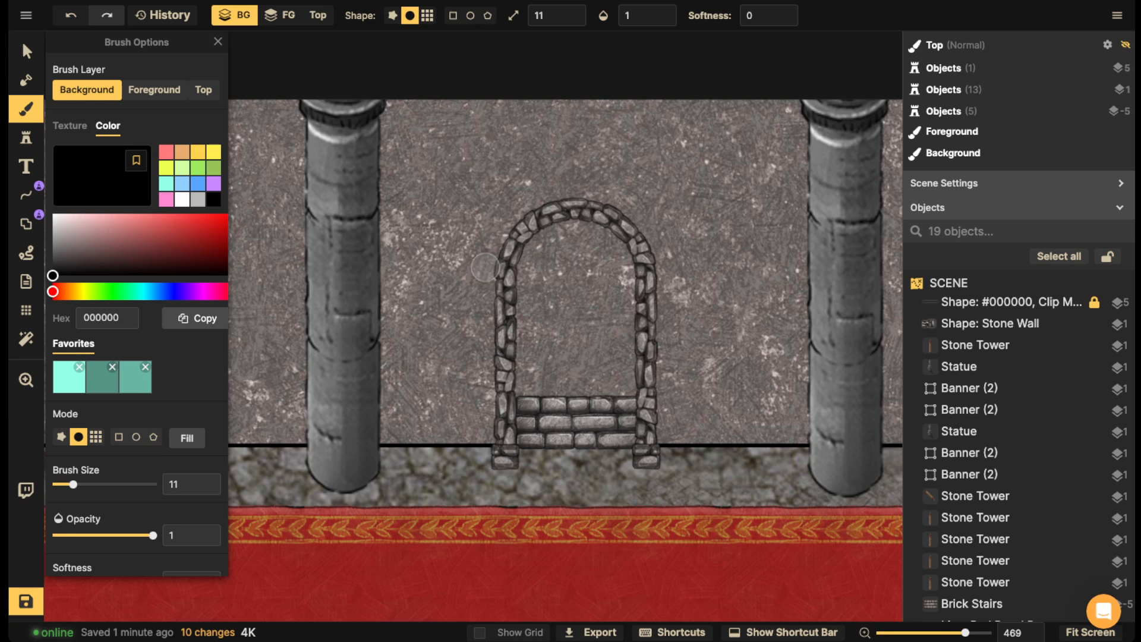
{"action": "mouse_move", "coordinate": [555, 219]}
{"action": "left_mouse_down"}
{"action": "mouse_move", "coordinate": [539, 271]}
{"action": "mouse_move", "coordinate": [530, 241]}
{"action": "mouse_move", "coordinate": [524, 308]}
{"action": "mouse_move", "coordinate": [528, 358]}
{"action": "mouse_move", "coordinate": [550, 402]}
{"action": "mouse_move", "coordinate": [570, 337]}
{"action": "mouse_move", "coordinate": [610, 403]}
{"action": "mouse_move", "coordinate": [623, 272]}
{"action": "mouse_move", "coordinate": [619, 245]}
{"action": "mouse_move", "coordinate": [579, 234]}
{"action": "mouse_move", "coordinate": [551, 310]}
{"action": "mouse_move", "coordinate": [545, 272]}
{"action": "mouse_move", "coordinate": [531, 263]}
{"action": "mouse_move", "coordinate": [580, 221]}
{"action": "mouse_move", "coordinate": [597, 314]}
{"action": "mouse_move", "coordinate": [578, 301]}
{"action": "mouse_move", "coordinate": [583, 247]}
{"action": "mouse_move", "coordinate": [597, 310]}
{"action": "mouse_move", "coordinate": [606, 257]}
{"action": "left_mouse_up"}
{"action": "left_click", "coordinate": [25, 51]}
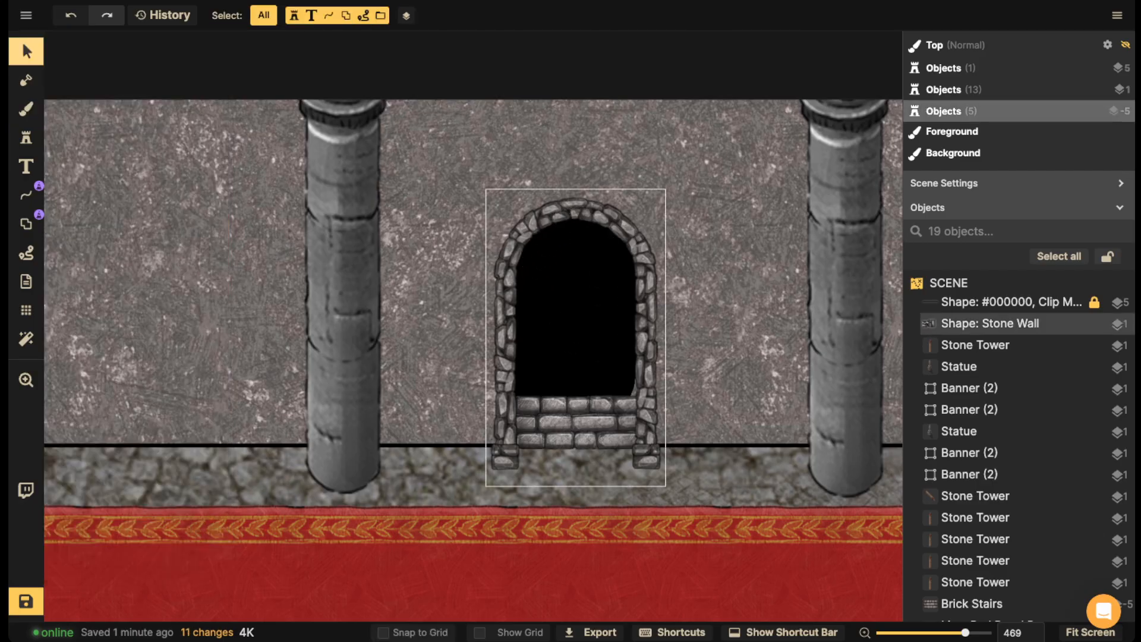
{"action": "left_click", "coordinate": [576, 423]}
{"action": "left_click", "coordinate": [25, 137]}
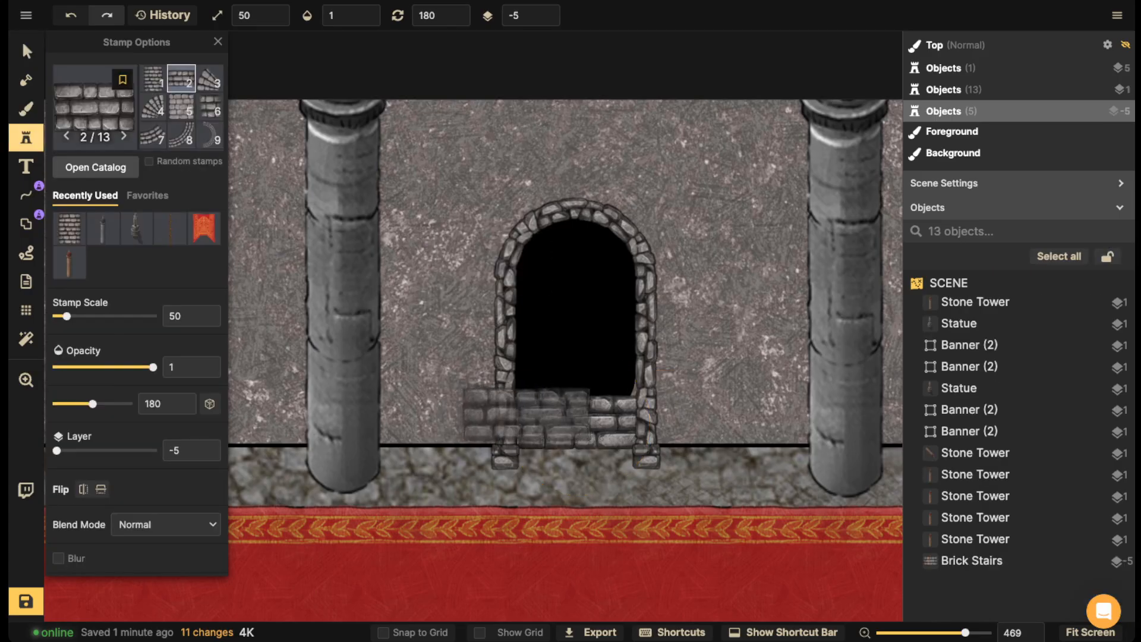
{"action": "left_click", "coordinate": [25, 110]}
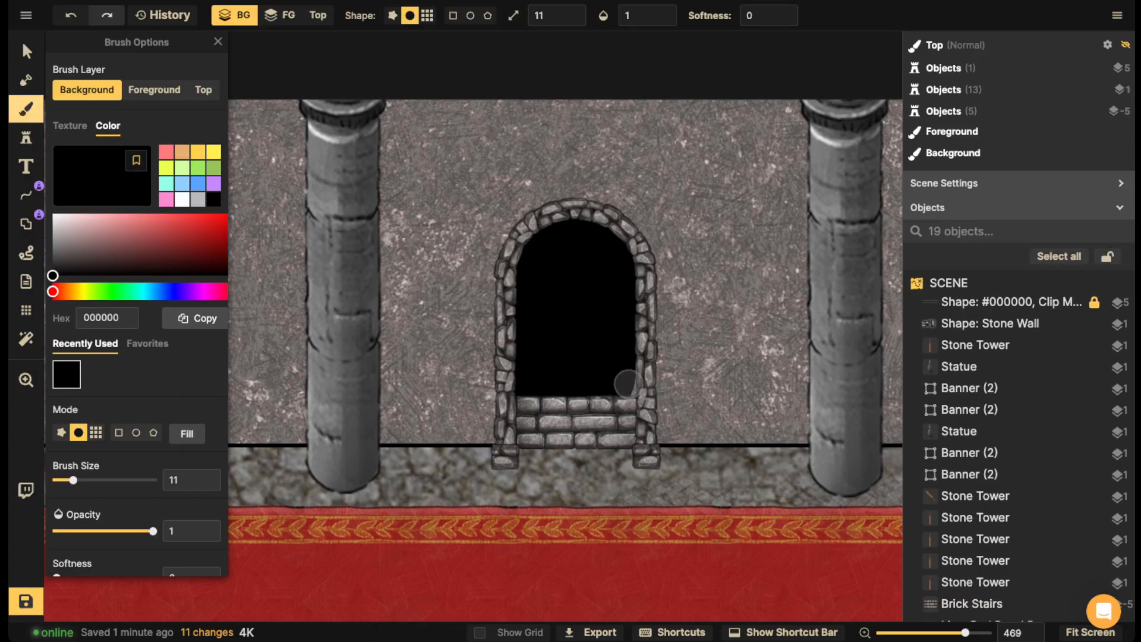
{"action": "left_click", "coordinate": [627, 383]}
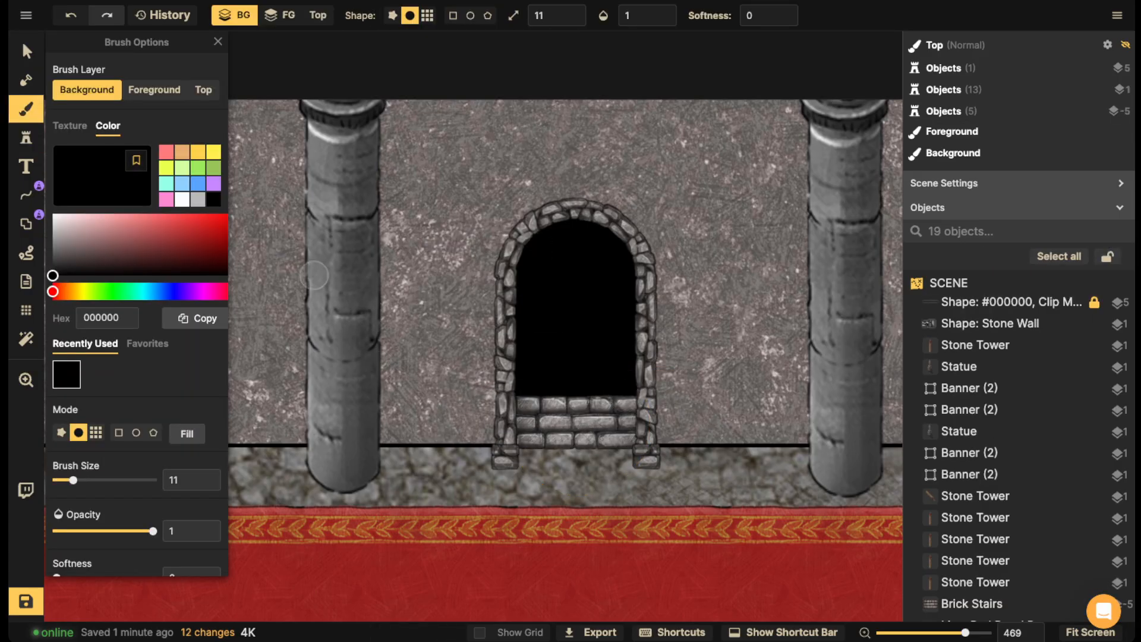
- Darken the brick stairs to brightness 27 and shift them slightly up in the doorway
{"action": "key", "text": "v"}
{"action": "left_click", "coordinate": [577, 422]}
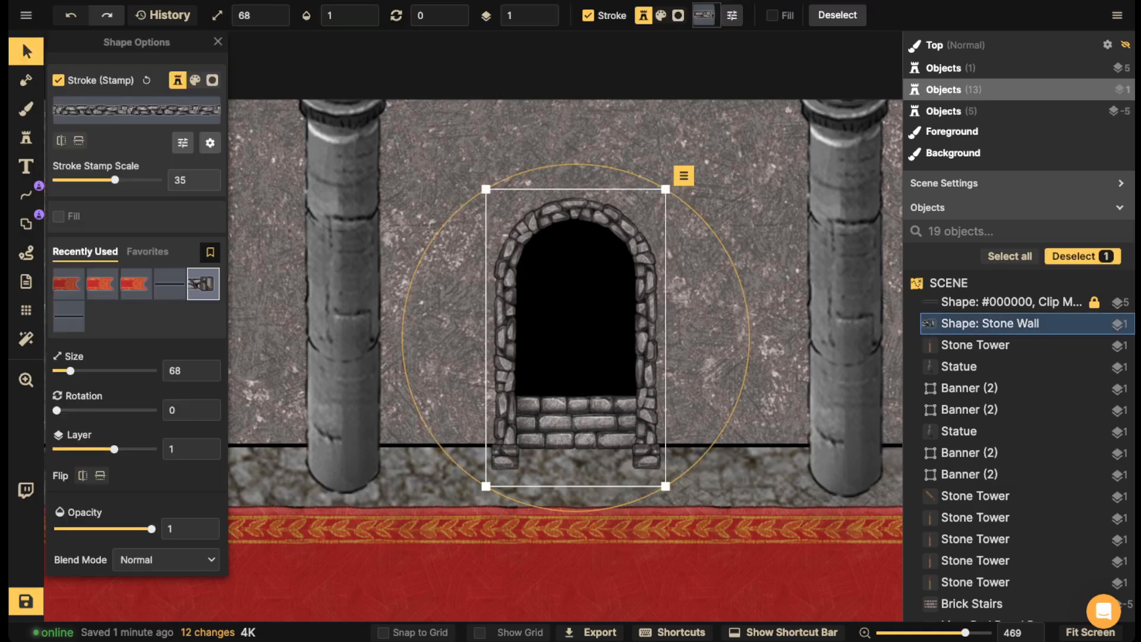
{"action": "left_click", "coordinate": [577, 422]}
{"action": "left_click_drag", "start_coordinate": [107, 531], "coordinate": [79, 531]}
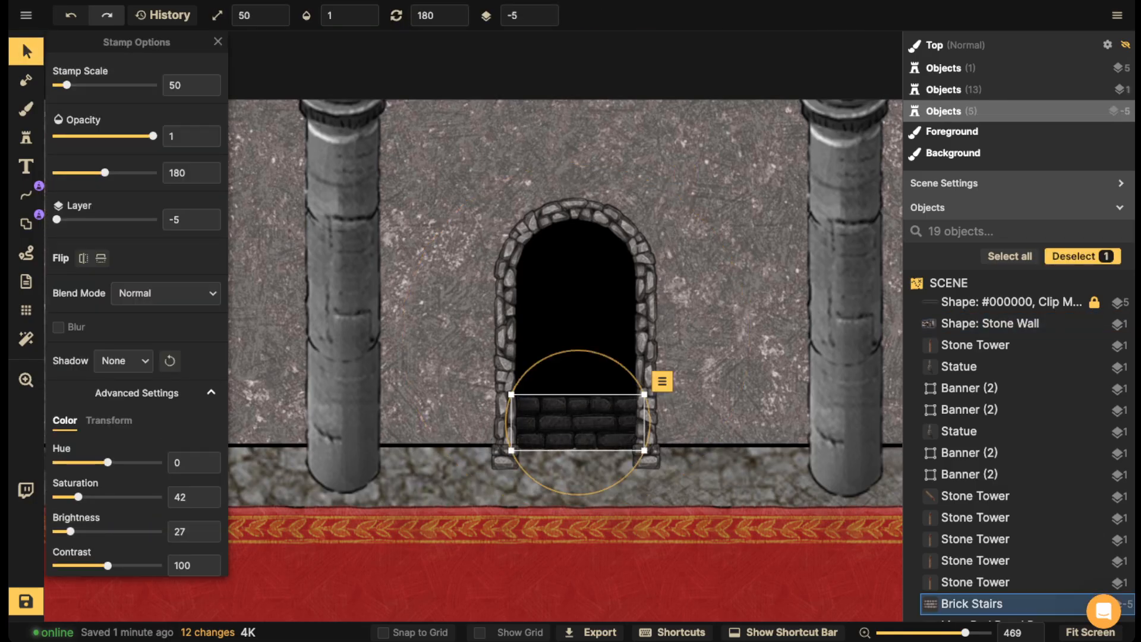
{"action": "left_click", "coordinate": [443, 380]}
{"action": "left_click", "coordinate": [577, 423]}
{"action": "left_click_drag", "start_coordinate": [577, 423], "coordinate": [576, 416]}
{"action": "left_click", "coordinate": [510, 327]}
- Nudge the standing column just left of the black doorway slightly to the left
{"action": "scroll", "coordinate": [510, 326], "scroll_direction": "down", "scroll_amount": 5}
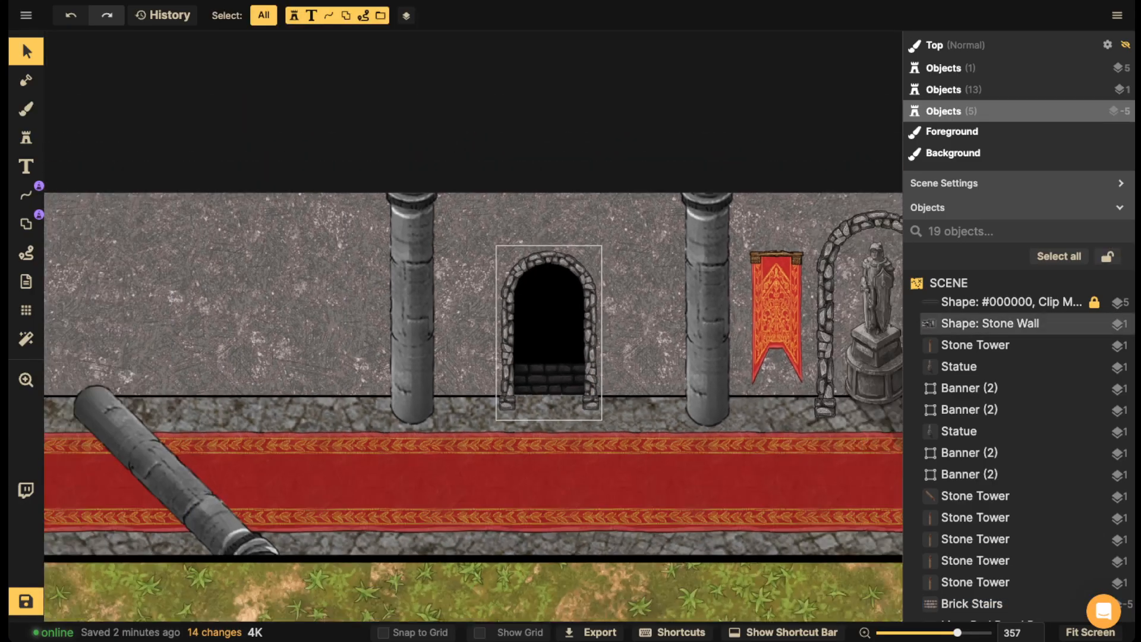
{"action": "scroll", "coordinate": [510, 326], "scroll_direction": "down", "scroll_amount": 8}
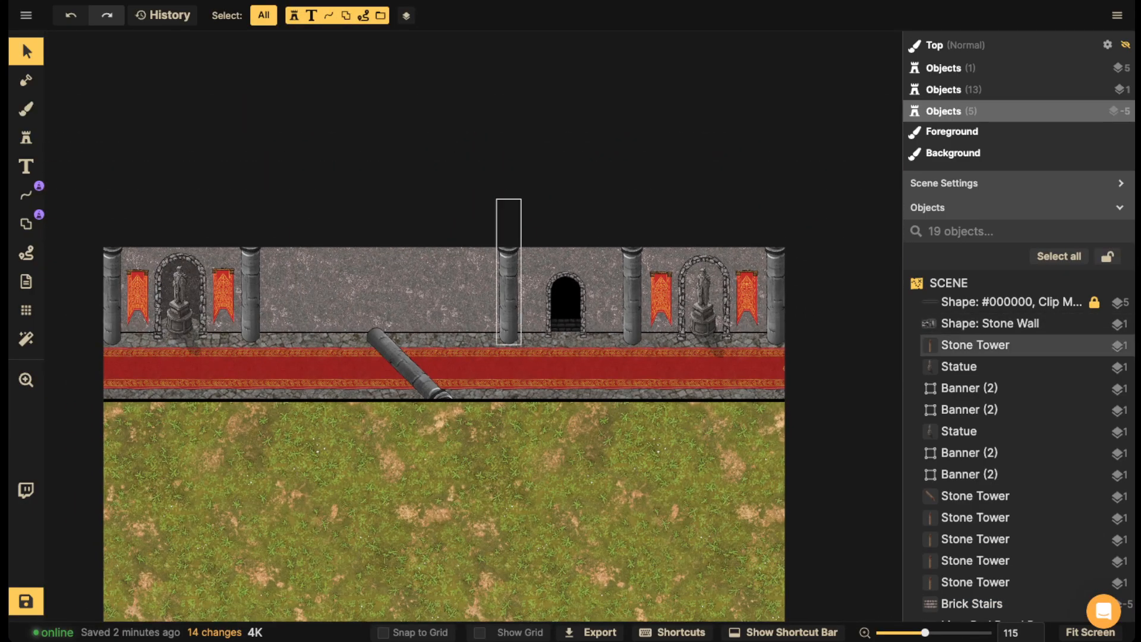
{"action": "left_click_drag", "start_coordinate": [510, 326], "coordinate": [508, 326]}
{"action": "left_click", "coordinate": [380, 300]}
{"action": "scroll", "coordinate": [380, 300], "scroll_direction": "down", "scroll_amount": 2}
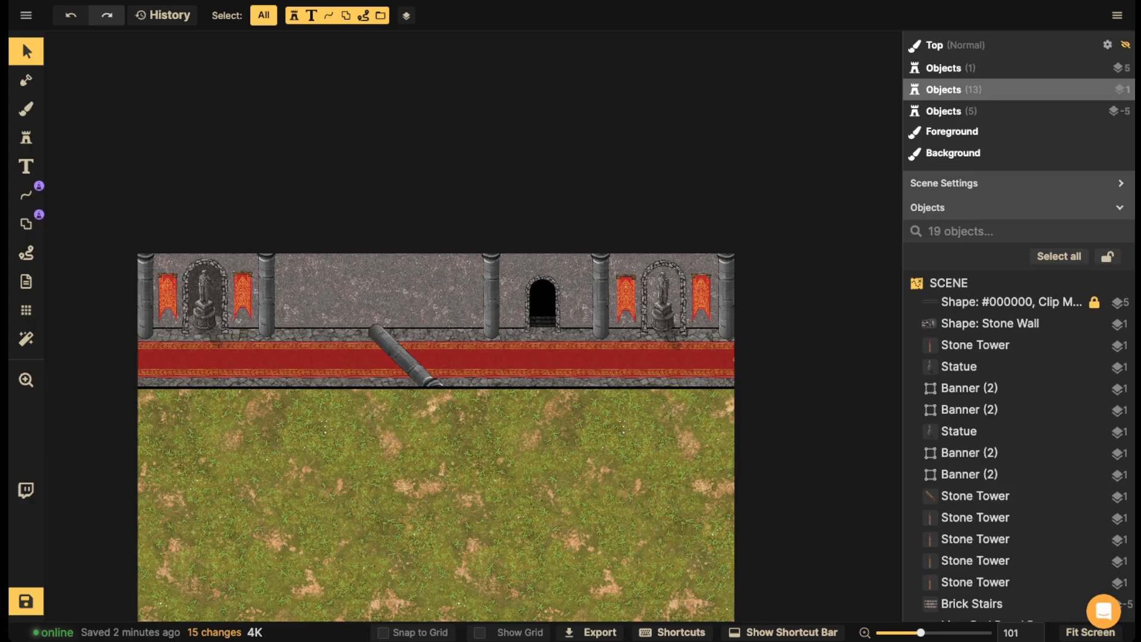
- Search the stamp catalog for rubble and choose the Cold Rubble Ends stamp from the Siege pack
{"action": "scroll", "coordinate": [356, 326], "scroll_direction": "up", "scroll_amount": 5}
{"action": "key", "text": "space"}
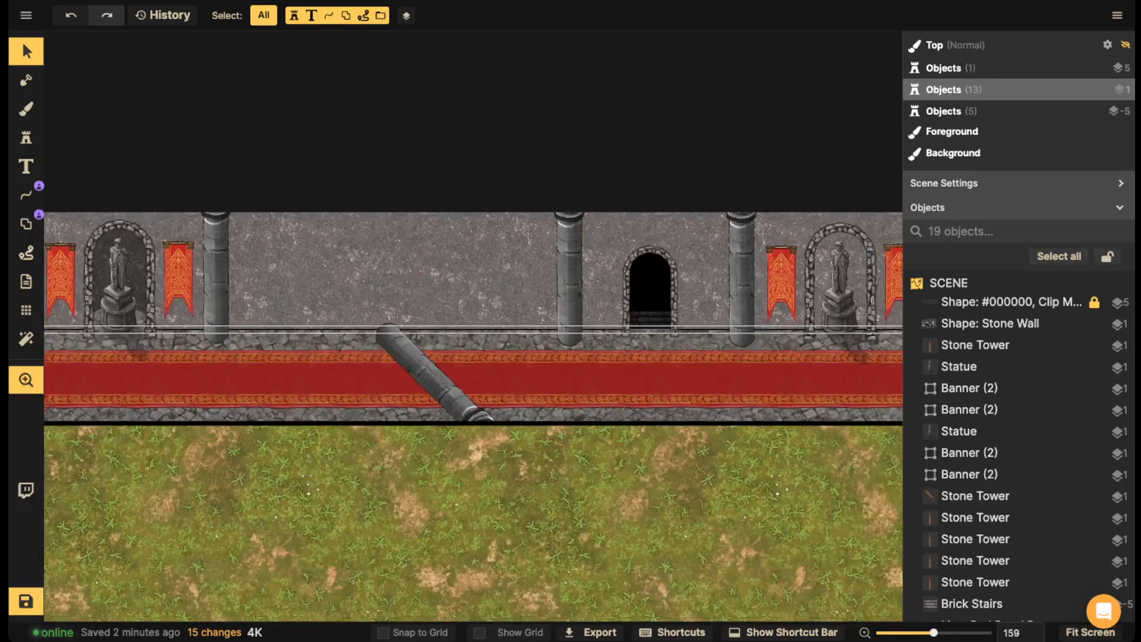
{"action": "left_click_drag", "start_coordinate": [357, 326], "coordinate": [427, 399]}
{"action": "scroll", "coordinate": [446, 404], "scroll_direction": "up", "scroll_amount": 3}
{"action": "scroll", "coordinate": [357, 55], "scroll_direction": "down", "scroll_amount": 3}
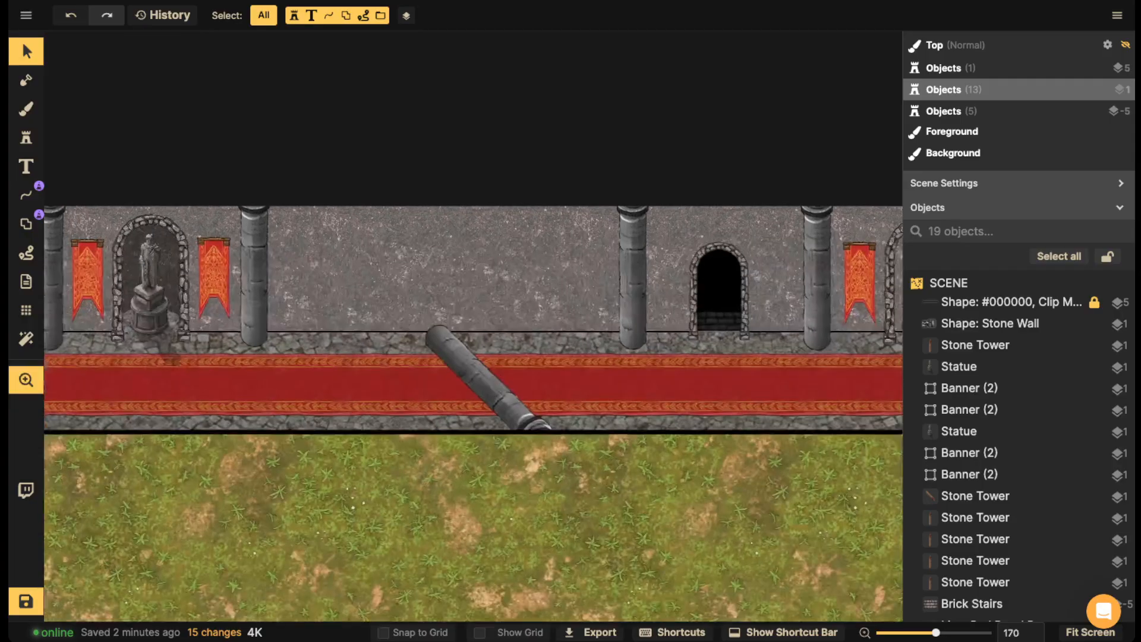
{"action": "scroll", "coordinate": [618, 314], "scroll_direction": "up", "scroll_amount": 2}
{"action": "left_click_drag", "start_coordinate": [402, 343], "coordinate": [493, 384]}
{"action": "scroll", "coordinate": [494, 384], "scroll_direction": "up", "scroll_amount": 2}
{"action": "left_click", "coordinate": [26, 137]}
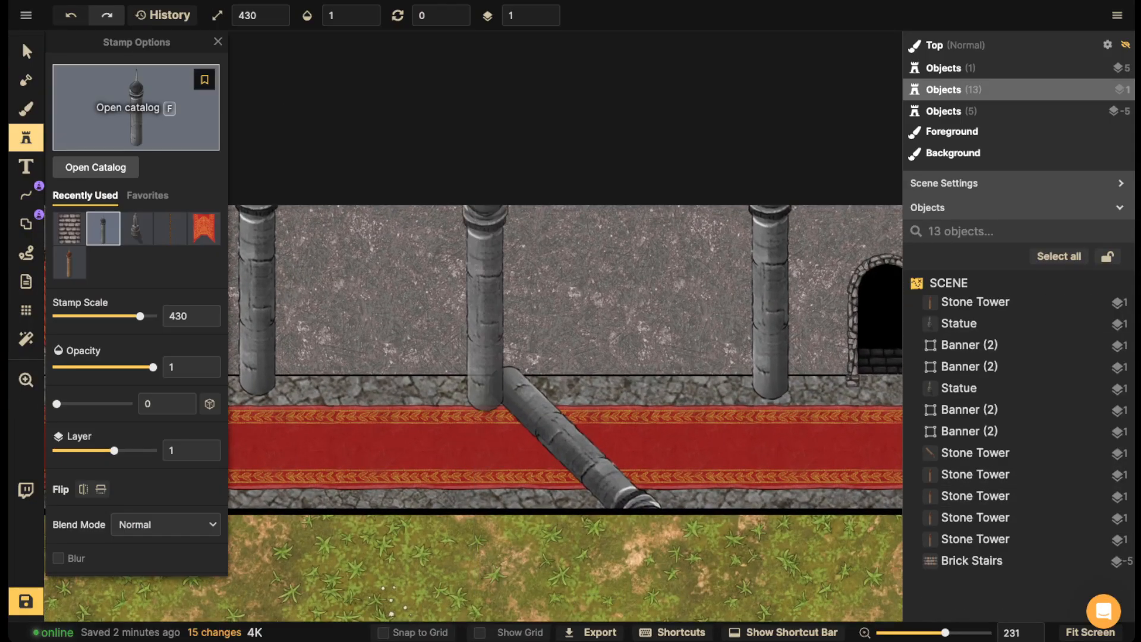
{"action": "type", "text": "f"}
{"action": "type", "text": "ru"}
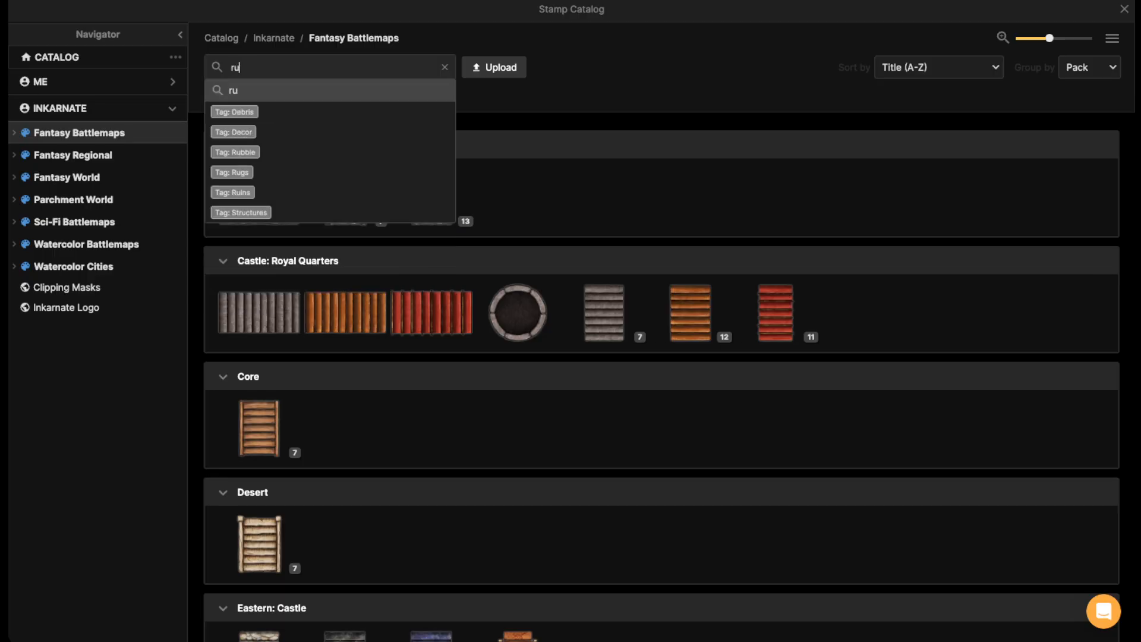
{"action": "type", "text": "bble"}
{"action": "key", "text": "Return"}
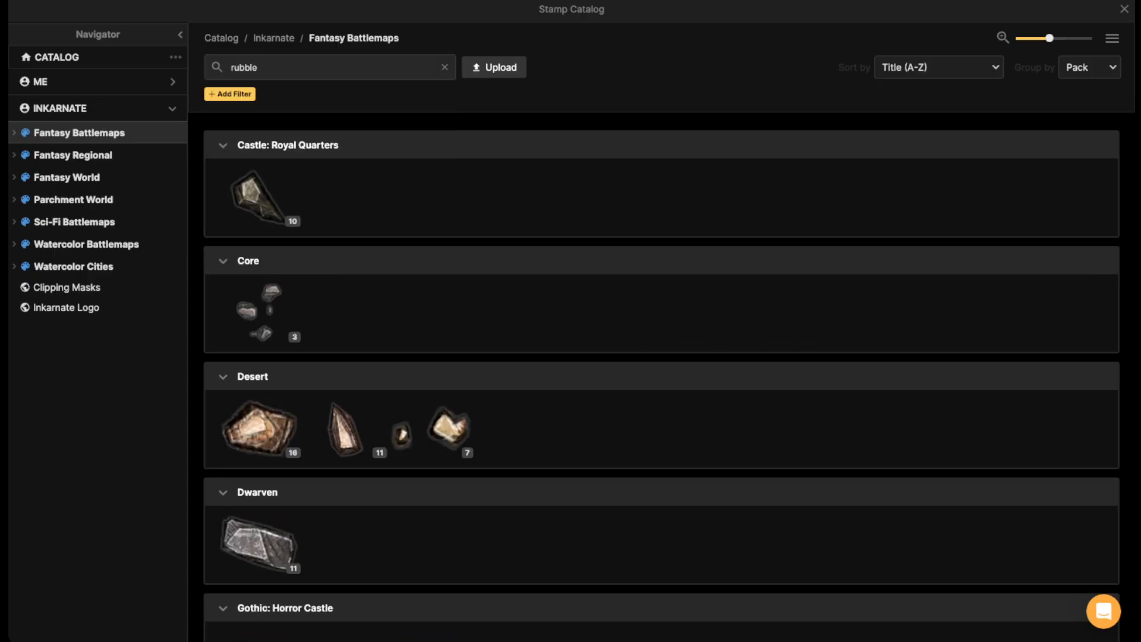
{"action": "scroll", "coordinate": [256, 178], "scroll_direction": "down", "scroll_amount": 6}
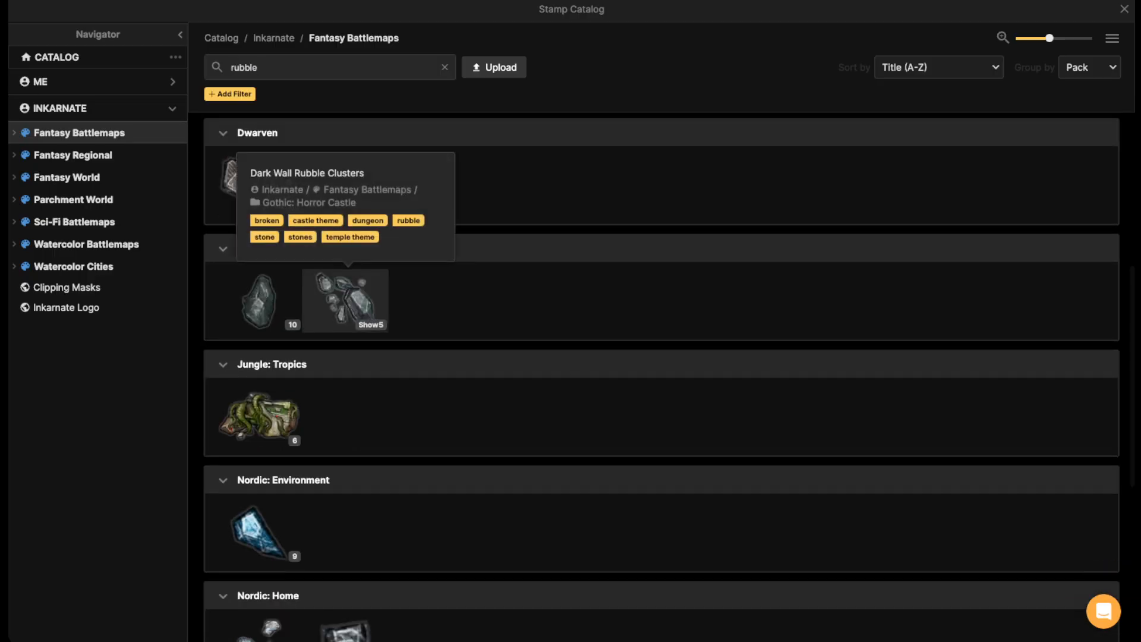
{"action": "scroll", "coordinate": [256, 178], "scroll_direction": "down", "scroll_amount": 6}
{"action": "mouse_move", "coordinate": [516, 395]}
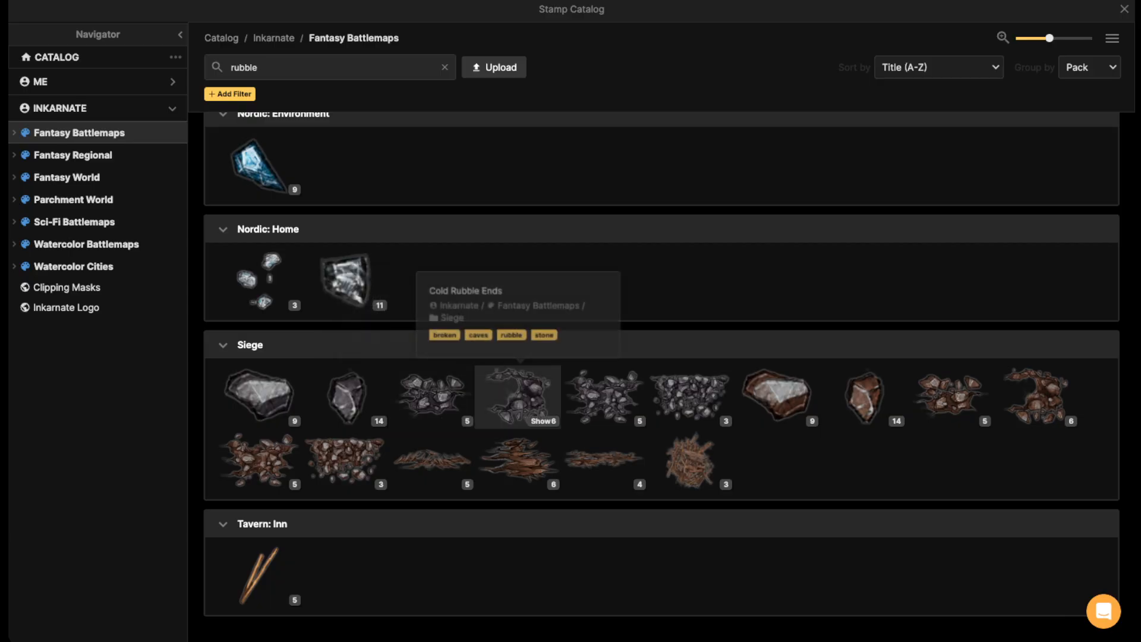
{"action": "left_click", "coordinate": [517, 395]}
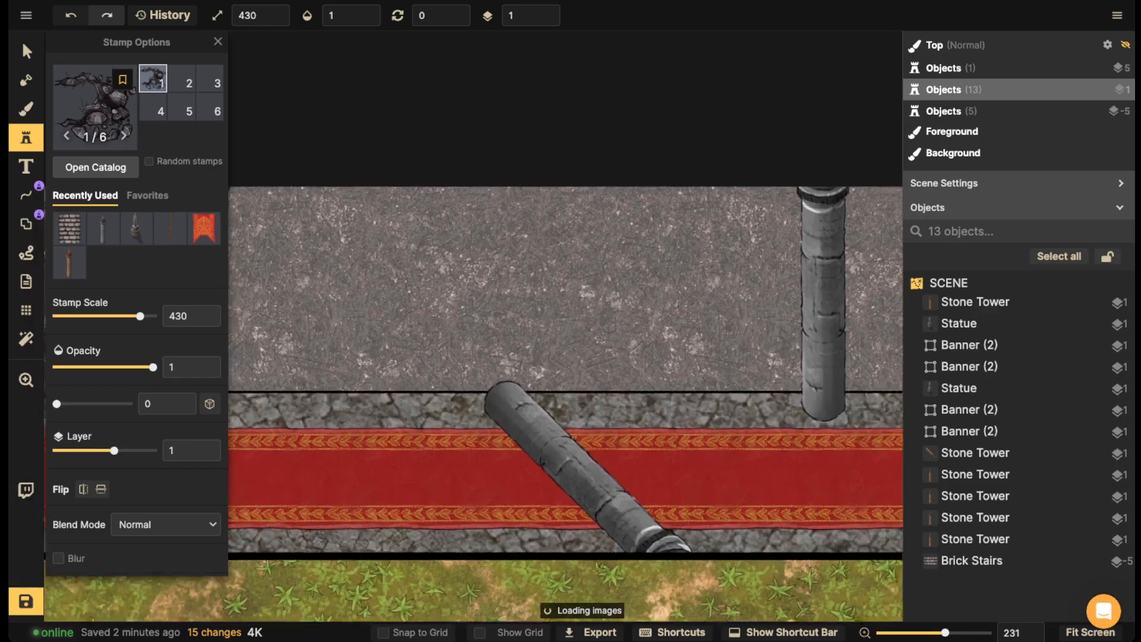
- Place a Cold Rubble Ends stamp on the fallen pillar's upper end with saturation 0, scale 100 and rotation 225
{"action": "scroll", "coordinate": [535, 333], "scroll_direction": "up", "scroll_amount": 2}
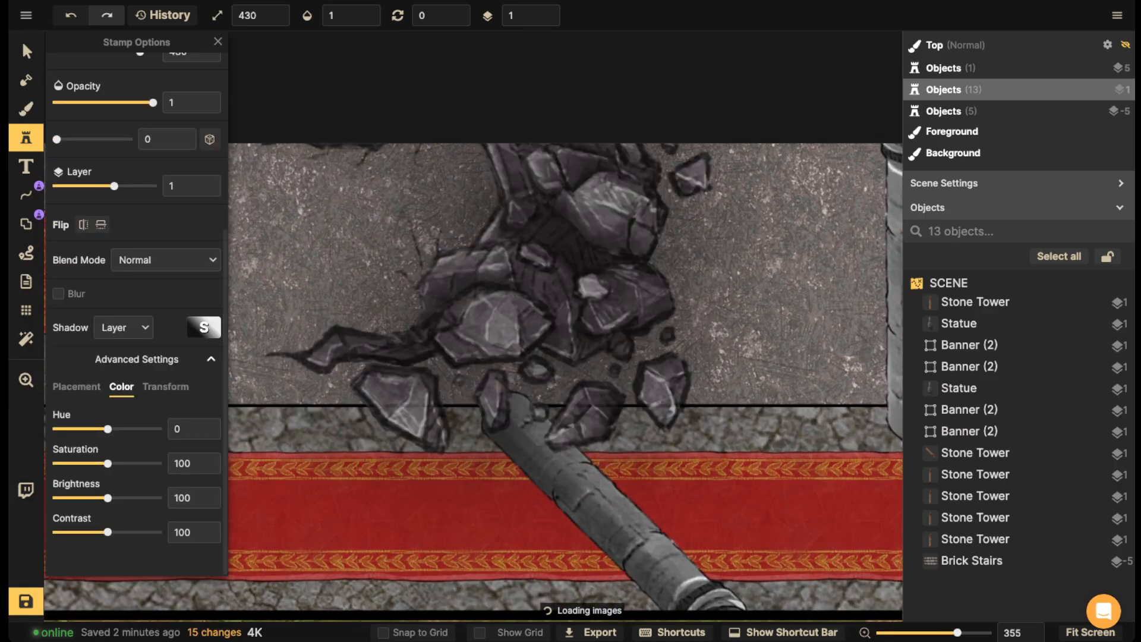
{"action": "left_click_drag", "start_coordinate": [107, 463], "coordinate": [53, 464]}
{"action": "key", "text": "bracketleft"}
{"action": "key", "text": "bracketleft"}
{"action": "key", "text": "bracketleft"}
{"action": "key", "text": "bracketleft"}
{"action": "key", "text": "bracketleft"}
{"action": "key", "text": "bracketleft"}
{"action": "key", "text": "bracketleft"}
{"action": "key", "text": "bracketleft"}
{"action": "key", "text": "bracketleft"}
{"action": "key", "text": "bracketleft"}
{"action": "key", "text": "bracketleft"}
{"action": "key", "text": "bracketleft"}
{"action": "key", "text": "bracketleft"}
{"action": "key", "text": "bracketleft"}
{"action": "key", "text": "bracketleft"}
{"action": "key", "text": "bracketleft"}
{"action": "key", "text": "bracketleft"}
{"action": "key", "text": "bracketleft"}
{"action": "key", "text": "bracketleft"}
{"action": "key", "text": "bracketleft"}
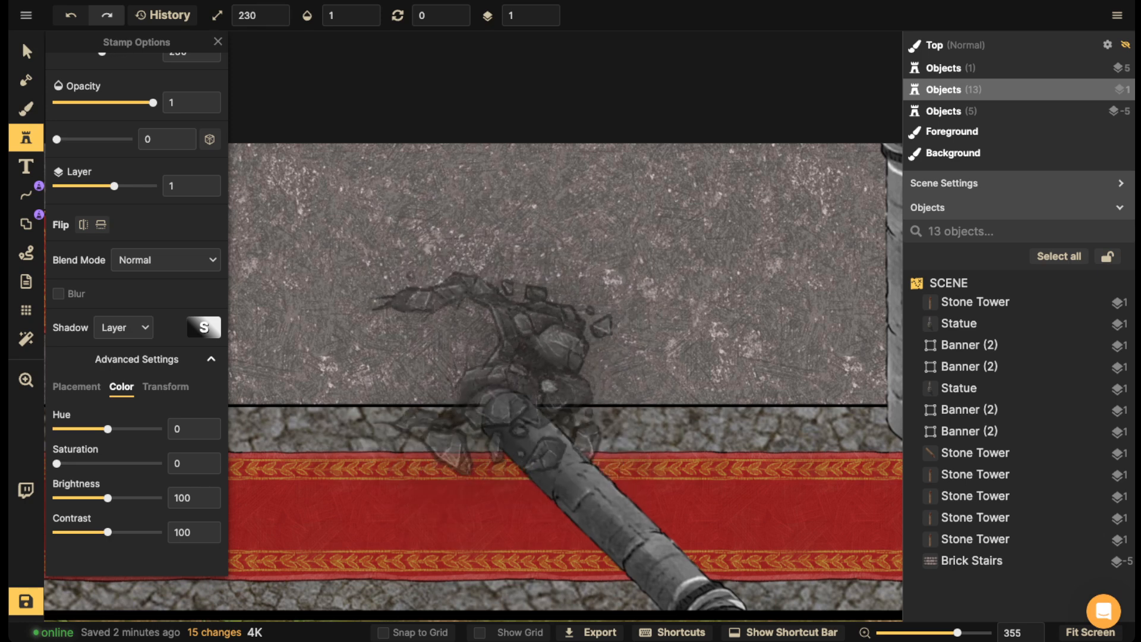
{"action": "scroll", "coordinate": [496, 373], "scroll_direction": "down", "scroll_amount": 12}
{"action": "scroll", "coordinate": [505, 386], "scroll_direction": "down", "scroll_amount": 12}
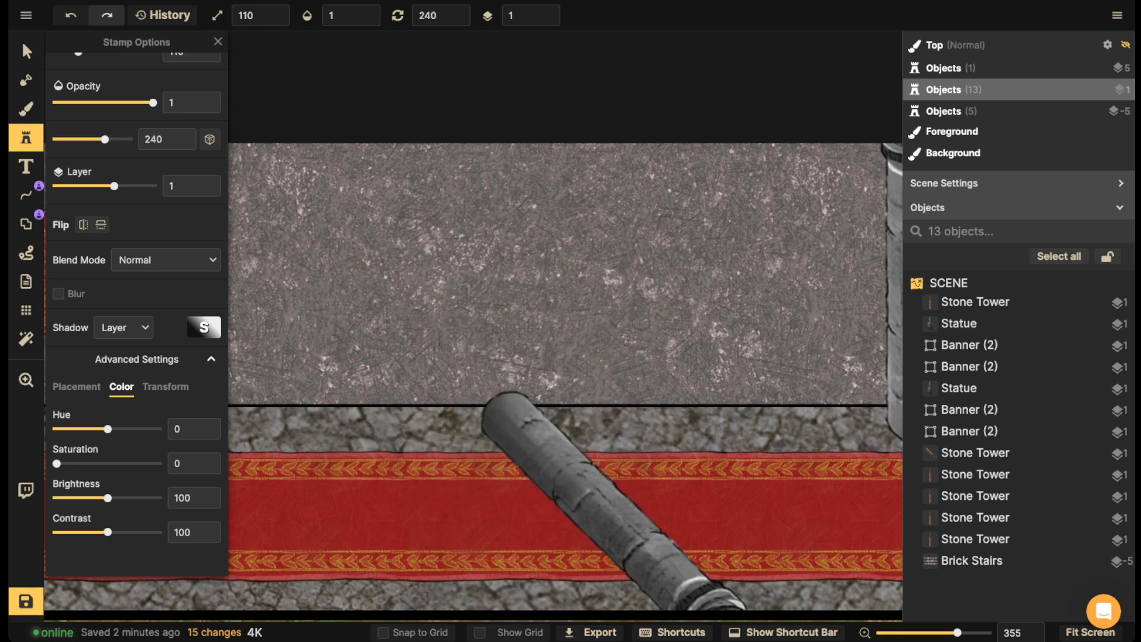
{"action": "scroll", "coordinate": [496, 380], "scroll_direction": "down", "scroll_amount": 2}
{"action": "left_click", "coordinate": [507, 401]}
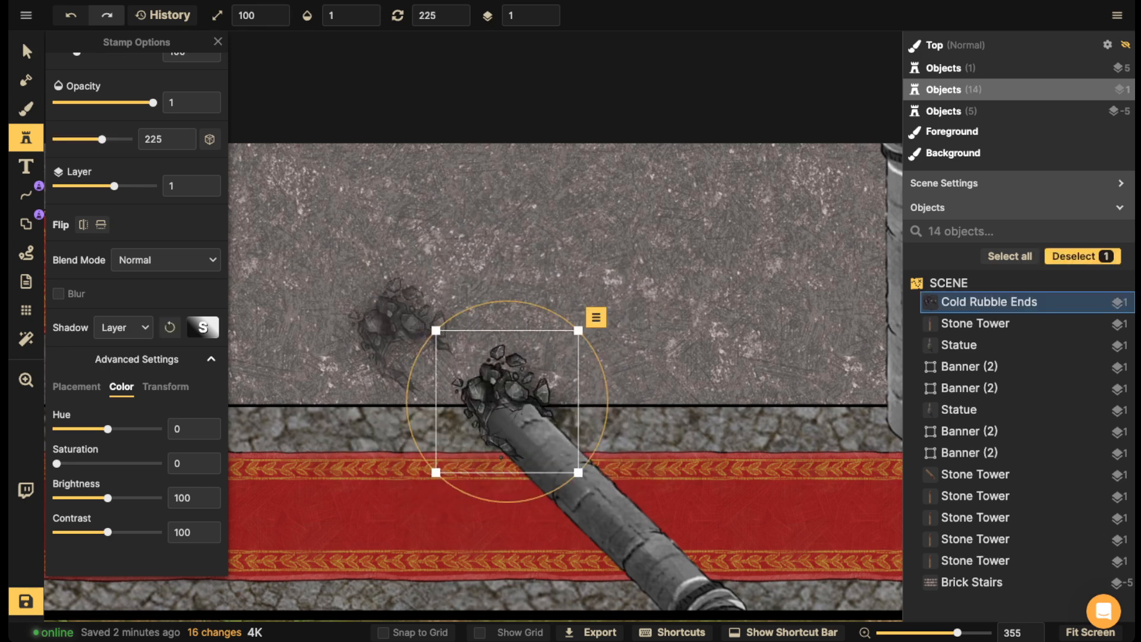
- Set the rubble's shadow to None, scale to 90, brightness to 106 and contrast to 80, and nudge it onto the pillar's broken end
{"action": "left_click", "coordinate": [26, 52]}
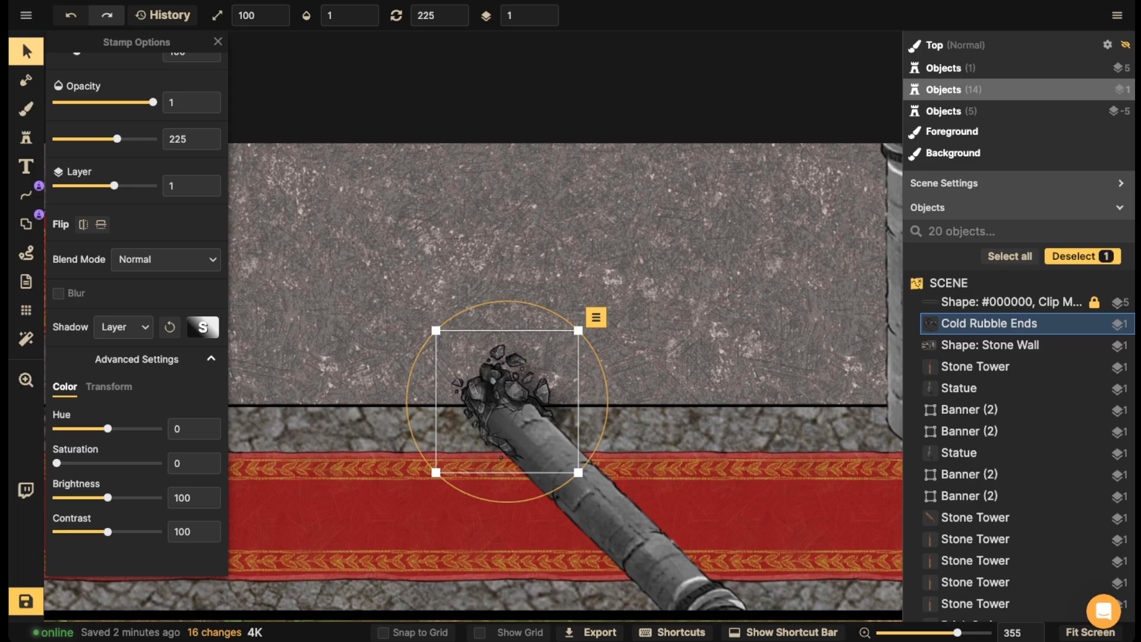
{"action": "left_click", "coordinate": [124, 327]}
{"action": "left_click", "coordinate": [134, 357]}
{"action": "key", "text": "bracketleft"}
{"action": "left_click_drag", "start_coordinate": [507, 402], "coordinate": [509, 409]}
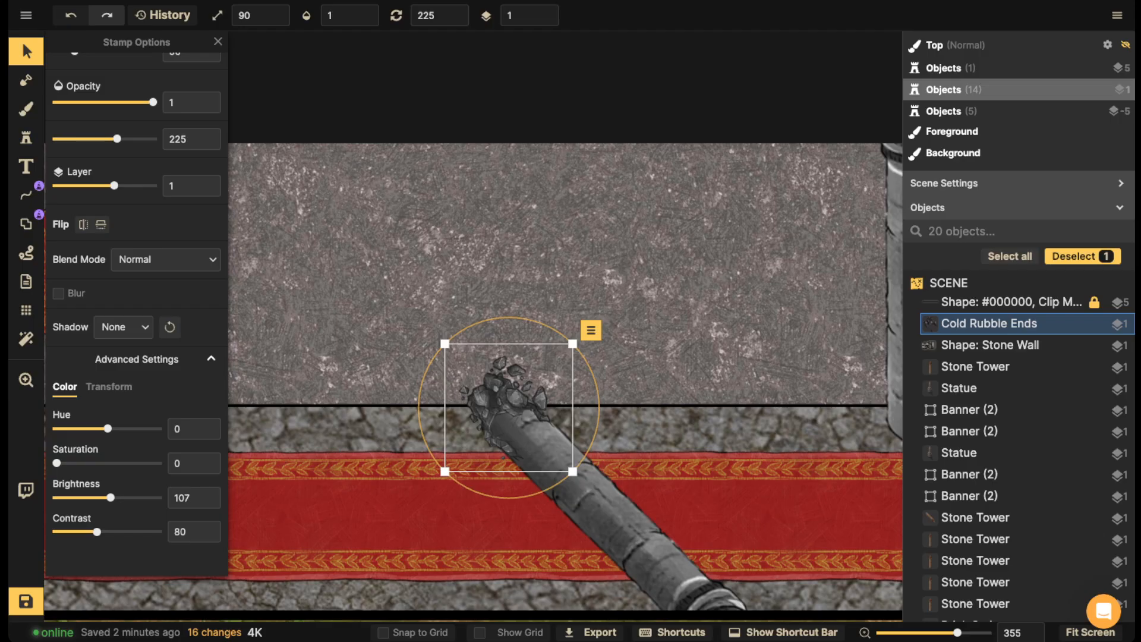
{"action": "left_click_drag", "start_coordinate": [111, 497], "coordinate": [111, 497]}
{"action": "left_click_drag", "start_coordinate": [509, 408], "coordinate": [512, 413]}
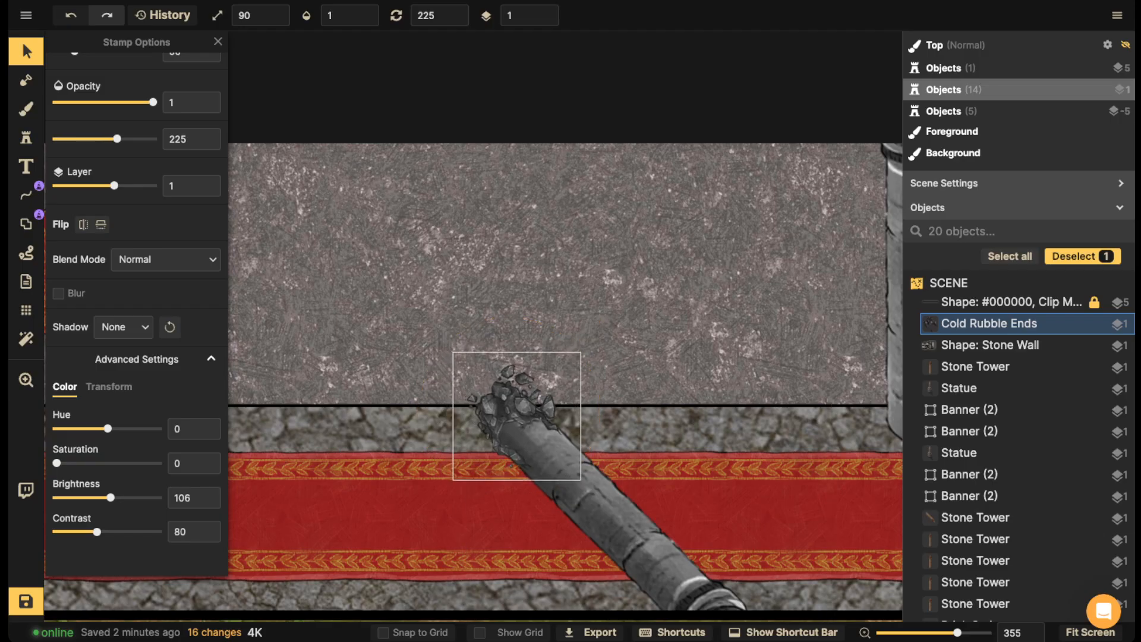
{"action": "left_click", "coordinate": [491, 349]}
- Review the rubble end and the hall layout from the left statue to the right statue
{"action": "scroll", "coordinate": [491, 350], "scroll_direction": "down", "scroll_amount": 5}
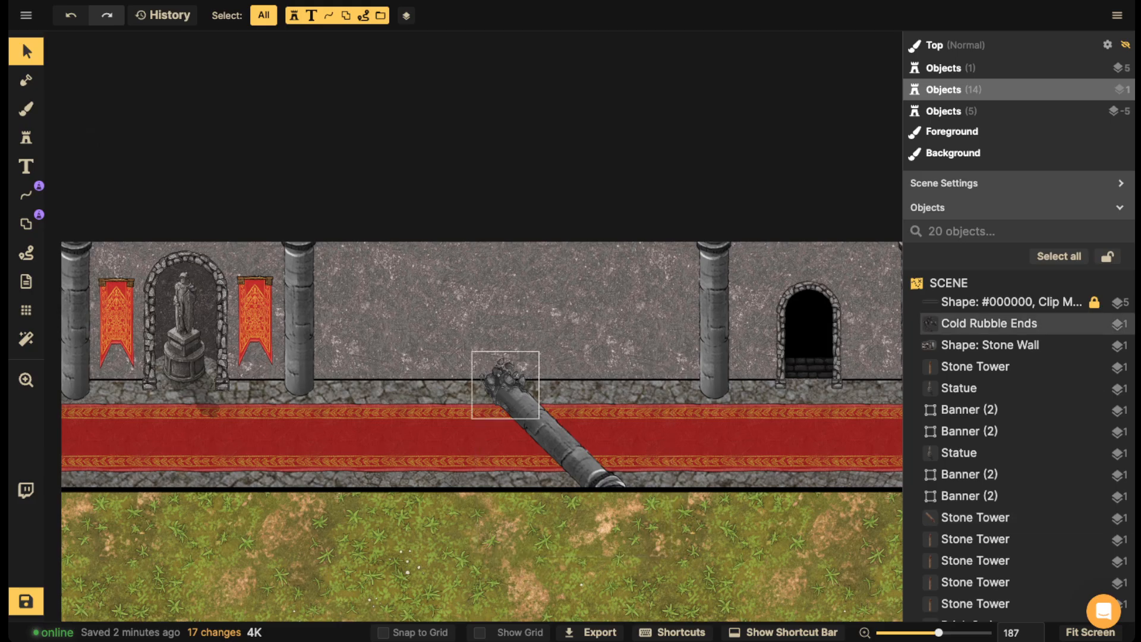
{"action": "scroll", "coordinate": [502, 380], "scroll_direction": "up", "scroll_amount": 3}
{"action": "scroll", "coordinate": [760, 353], "scroll_direction": "down", "scroll_amount": 3}
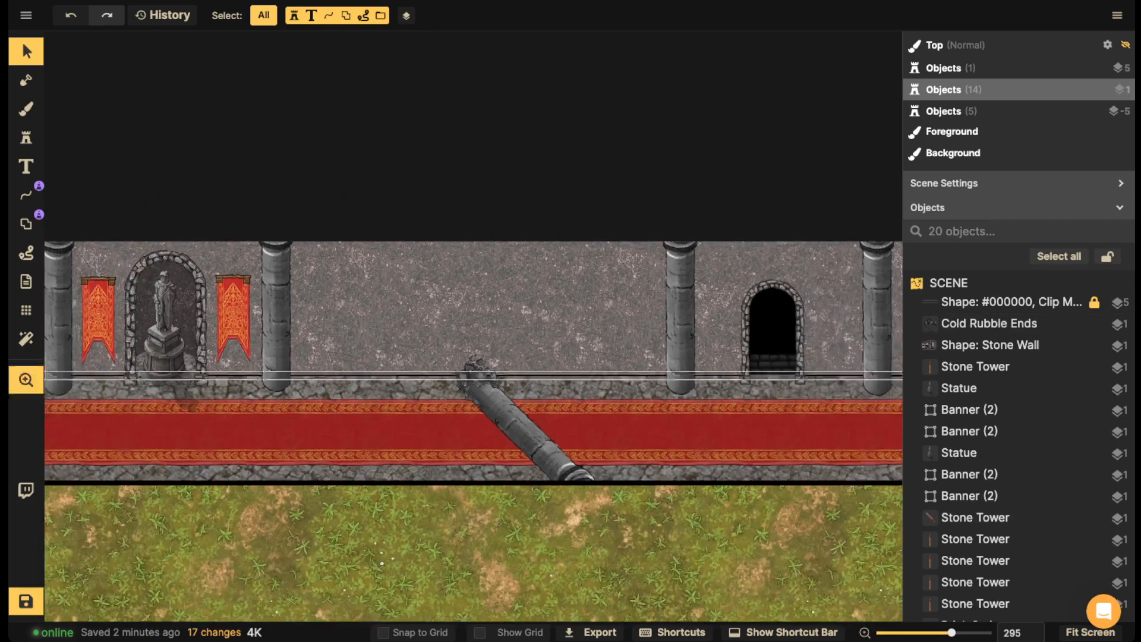
{"action": "left_click", "coordinate": [443, 371]}
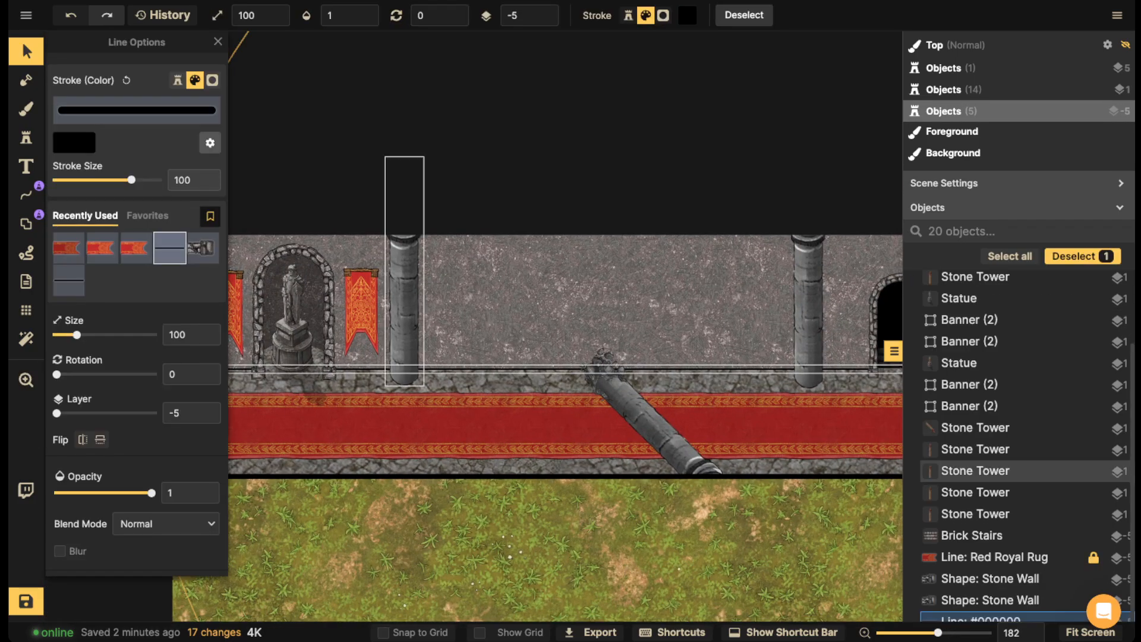
{"action": "left_click", "coordinate": [415, 350]}
{"action": "scroll", "coordinate": [410, 356], "scroll_direction": "down", "scroll_amount": 2}
{"action": "left_click_drag", "start_coordinate": [582, 395], "coordinate": [537, 461]}
{"action": "scroll", "coordinate": [478, 462], "scroll_direction": "up", "scroll_amount": 2}
{"action": "left_click_drag", "start_coordinate": [265, 388], "coordinate": [225, 262]}
{"action": "scroll", "coordinate": [433, 388], "scroll_direction": "down", "scroll_amount": 2}
{"action": "left_click_drag", "start_coordinate": [726, 279], "coordinate": [665, 323]}
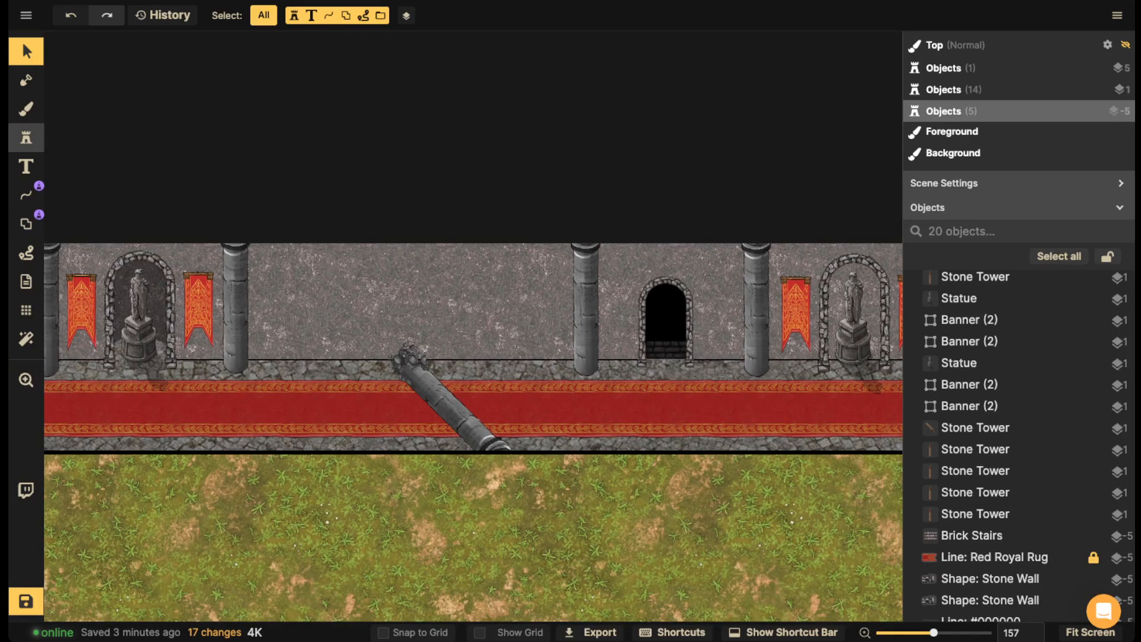
- Search the Fantasy Battlemaps stamp catalog for elven
{"action": "left_click", "coordinate": [26, 137]}
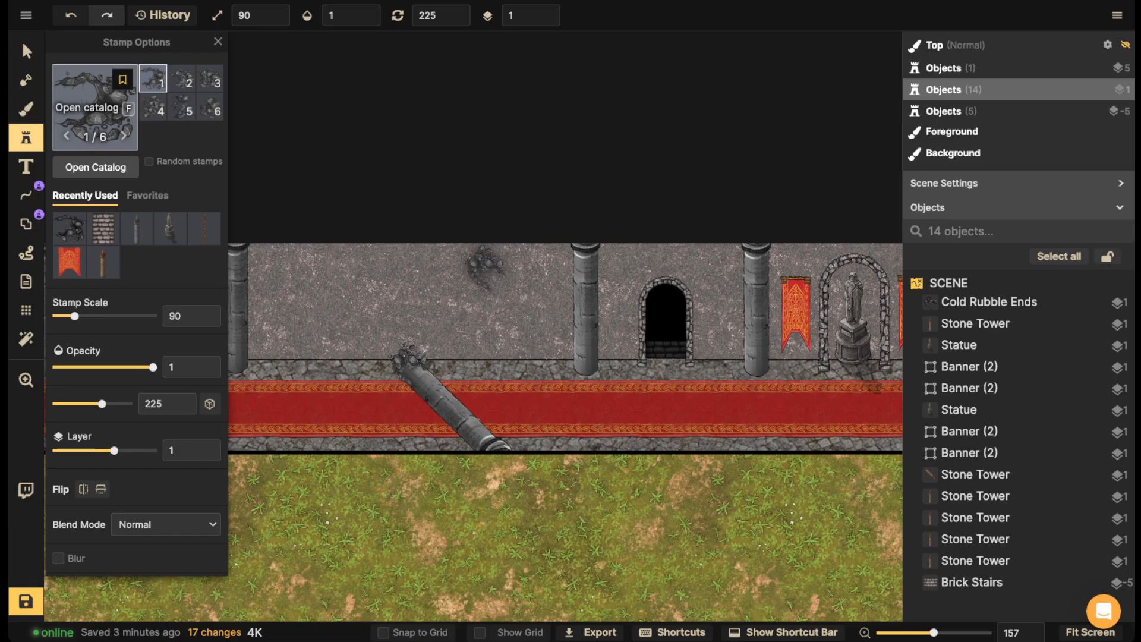
{"action": "key", "text": "f"}
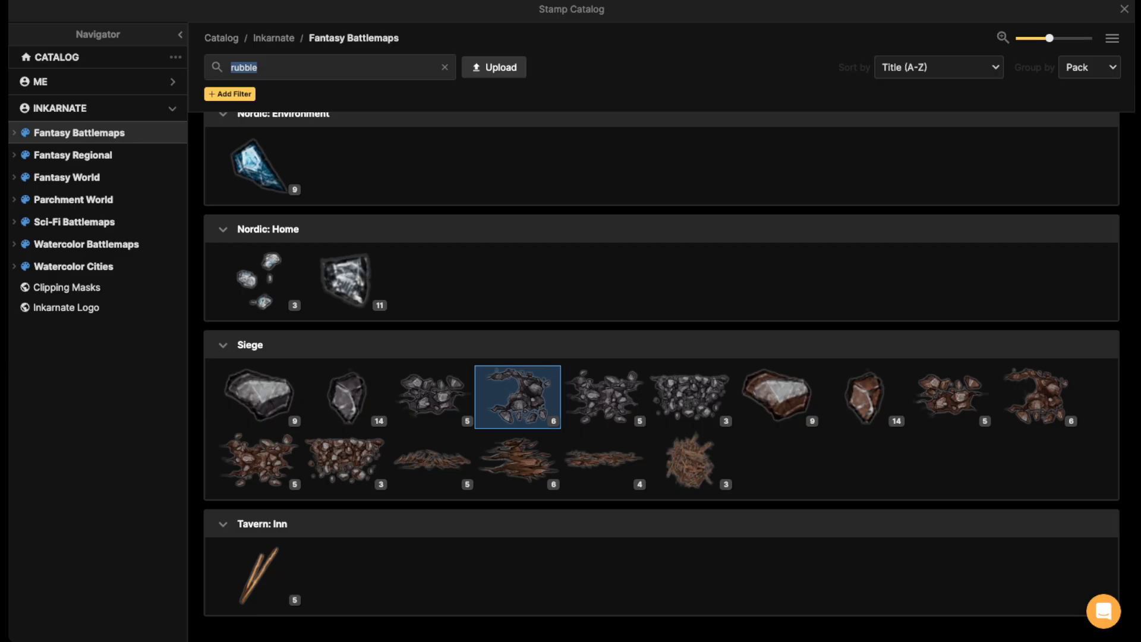
{"action": "type", "text": "elven"}
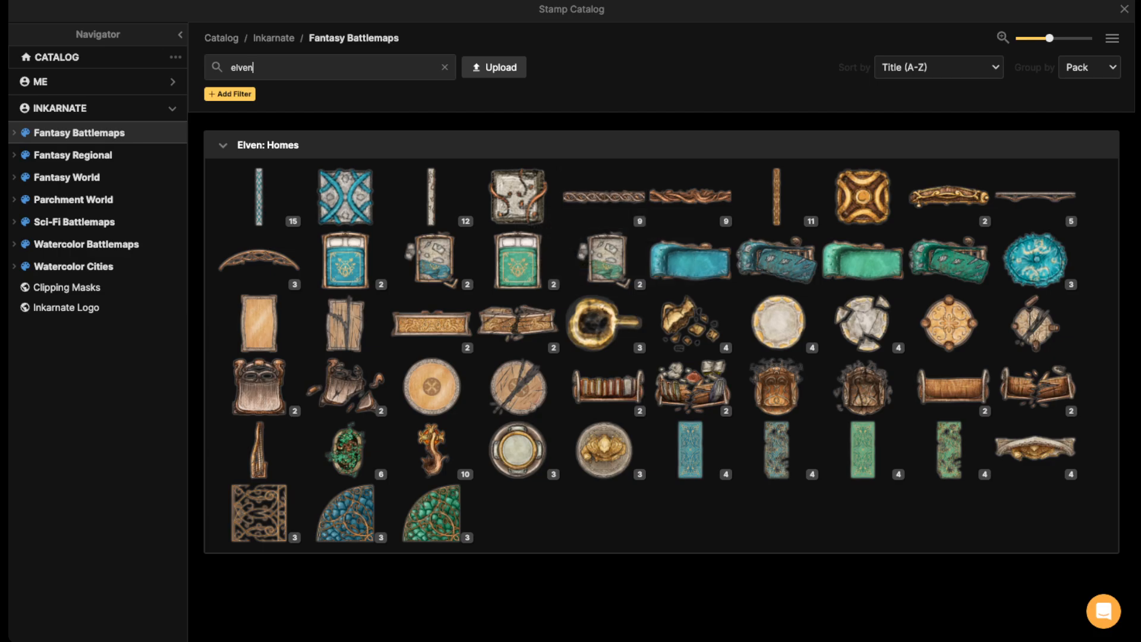
- Clear the catalog search and browse the Fey: Forest and Fey: Fairy Home packs for suitable decorations
{"action": "left_click", "coordinate": [444, 67]}
{"action": "left_click", "coordinate": [15, 133]}
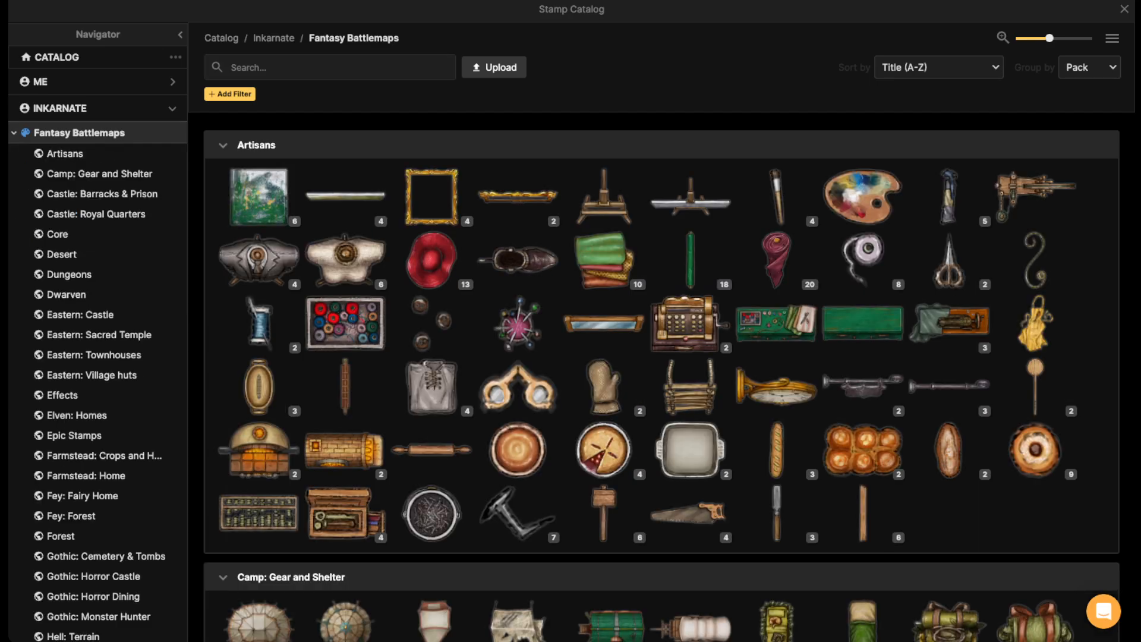
{"action": "scroll", "coordinate": [95, 274], "scroll_direction": "down", "scroll_amount": 5}
{"action": "left_click", "coordinate": [71, 232]}
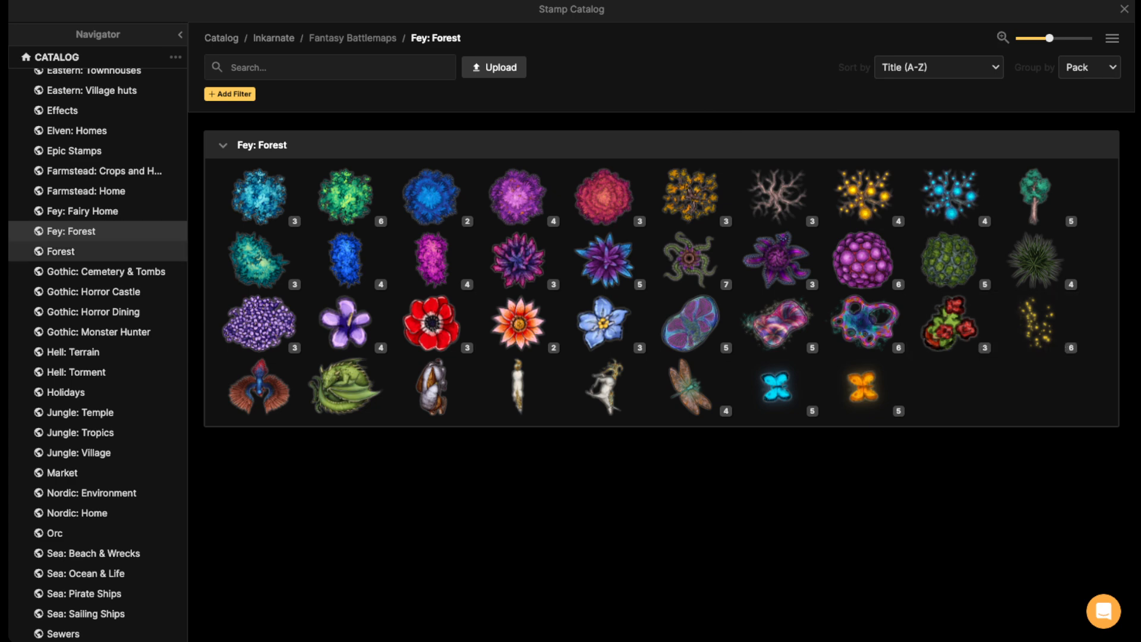
{"action": "left_click", "coordinate": [82, 211]}
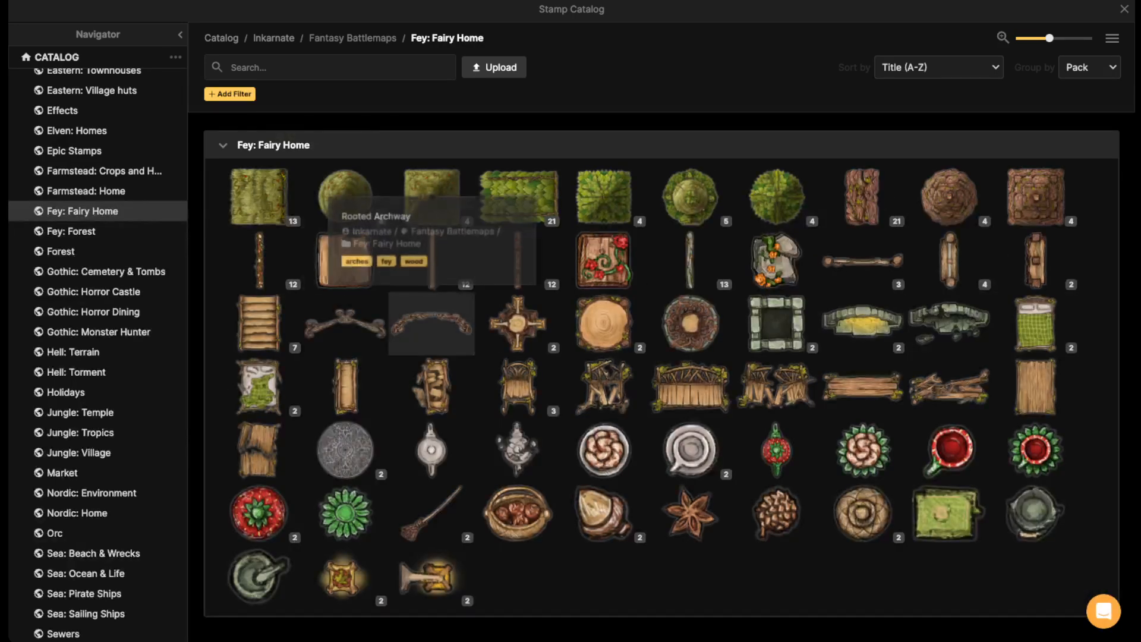
{"action": "scroll", "coordinate": [89, 333], "scroll_direction": "down", "scroll_amount": 5}
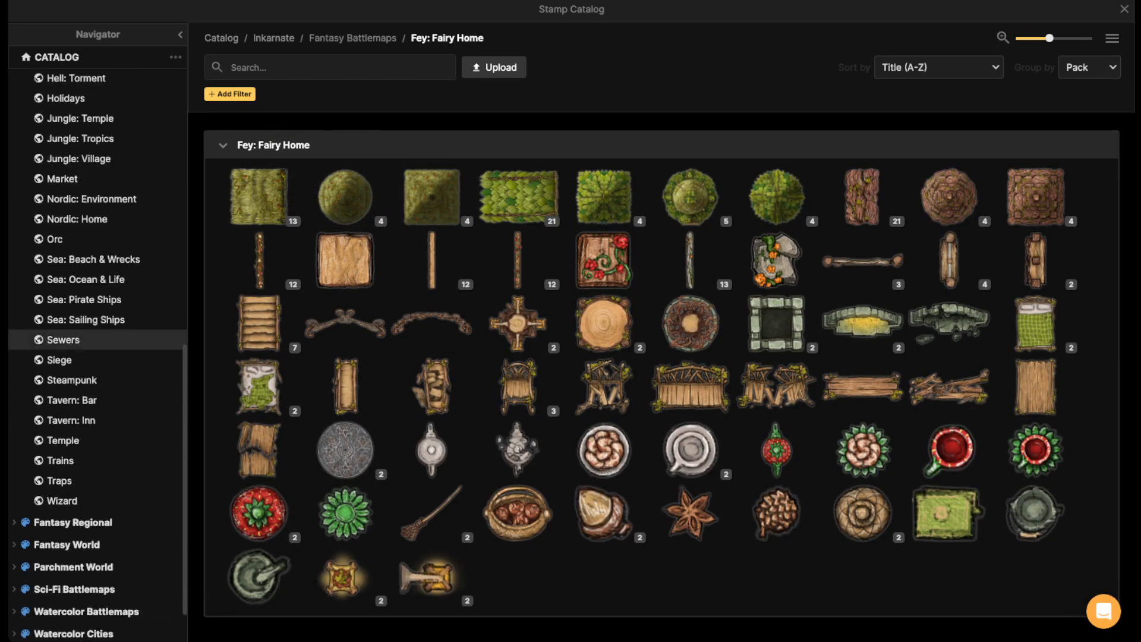
{"action": "scroll", "coordinate": [89, 356], "scroll_direction": "up", "scroll_amount": 5}
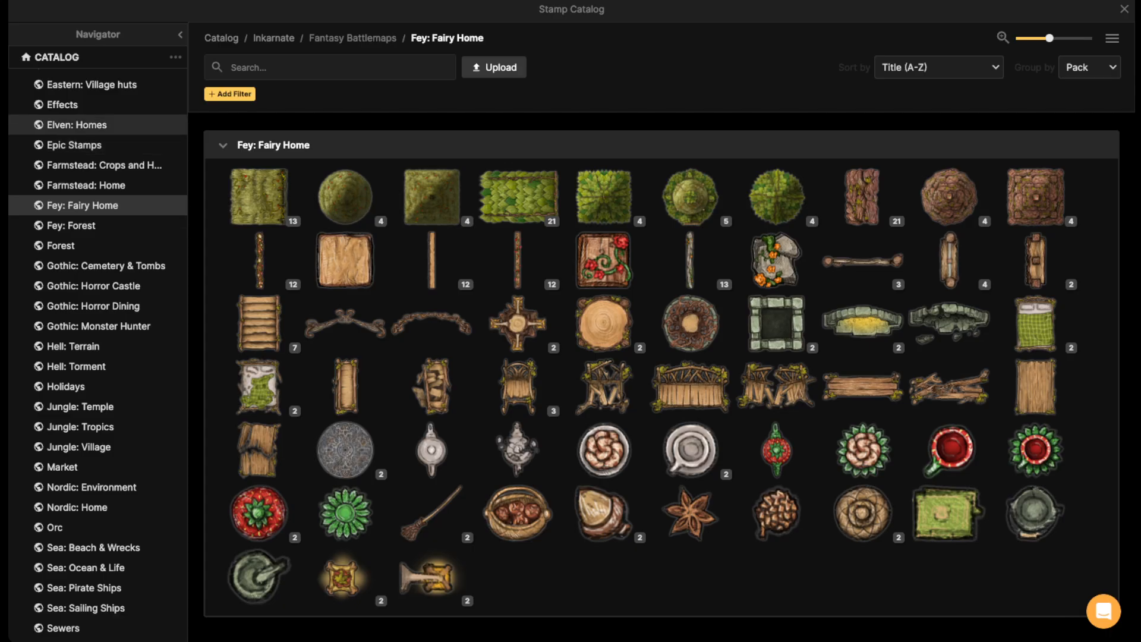
- Choose the Golden Vines stamp from the Elven: Homes pack
{"action": "left_click", "coordinate": [77, 125]}
{"action": "scroll", "coordinate": [776, 386], "scroll_direction": "down", "scroll_amount": 1}
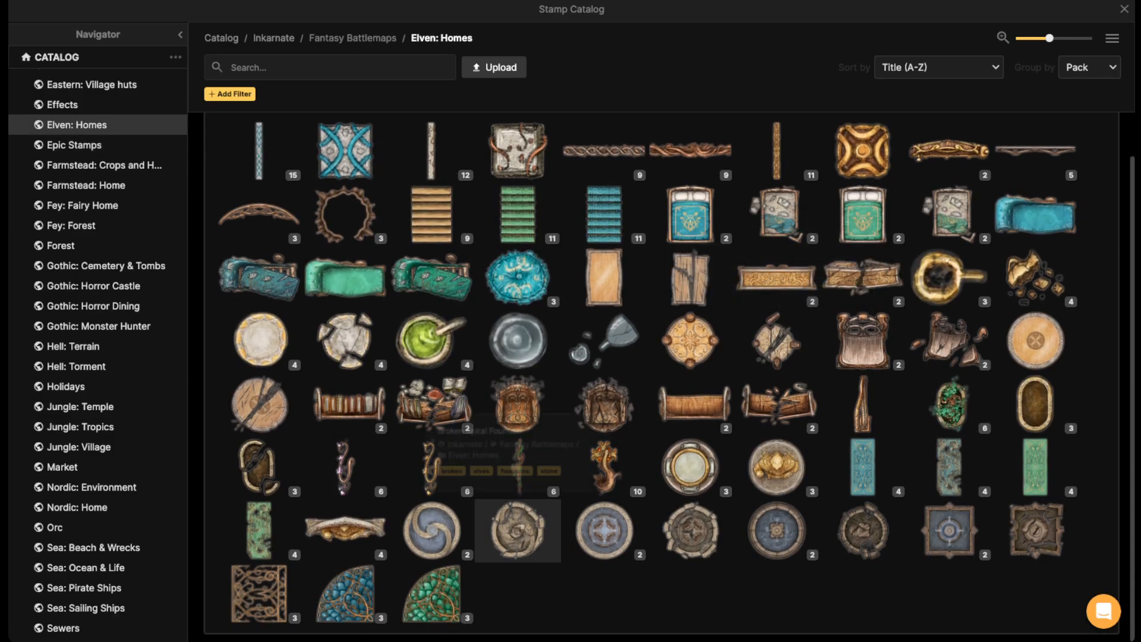
{"action": "left_click", "coordinate": [432, 467]}
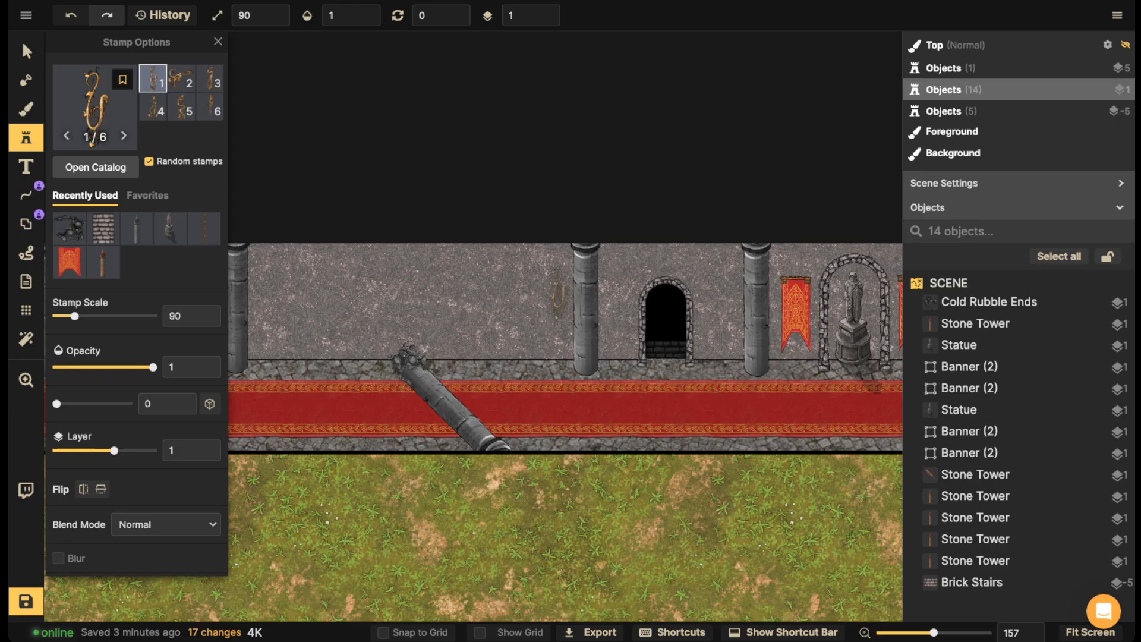
- Place Golden Vines on the top and bottom of the column right of the doorway, shadow None, scale 110, saturation 130, brightness 82
{"action": "scroll", "coordinate": [579, 295], "scroll_direction": "up", "scroll_amount": 3}
{"action": "scroll", "coordinate": [579, 306], "scroll_direction": "up", "scroll_amount": 3}
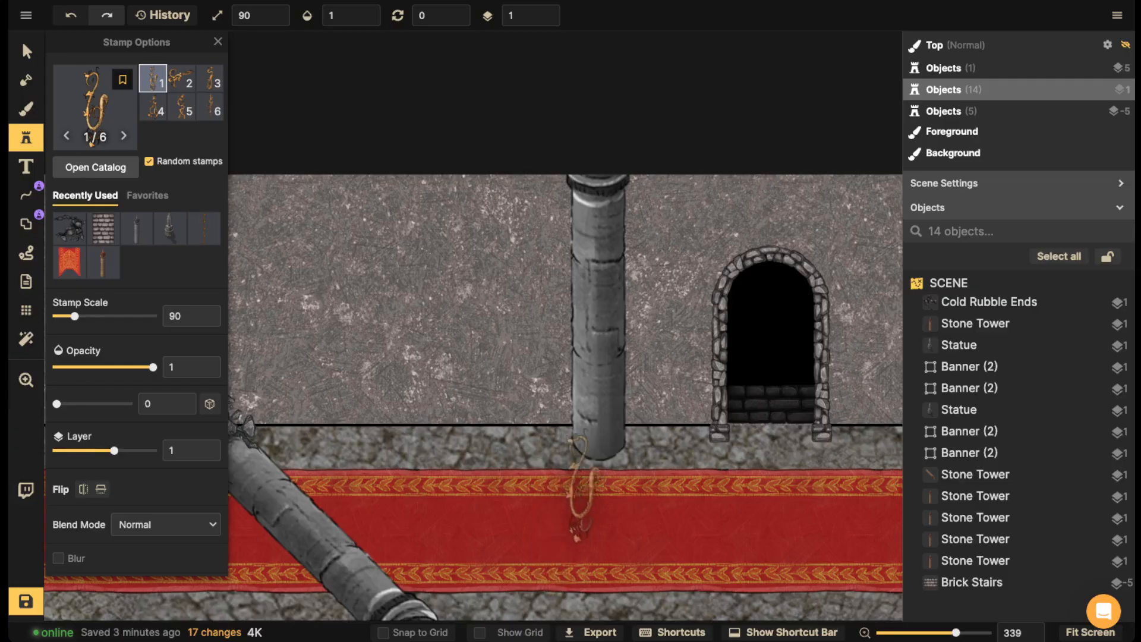
{"action": "left_click_drag", "start_coordinate": [601, 513], "coordinate": [307, 516]}
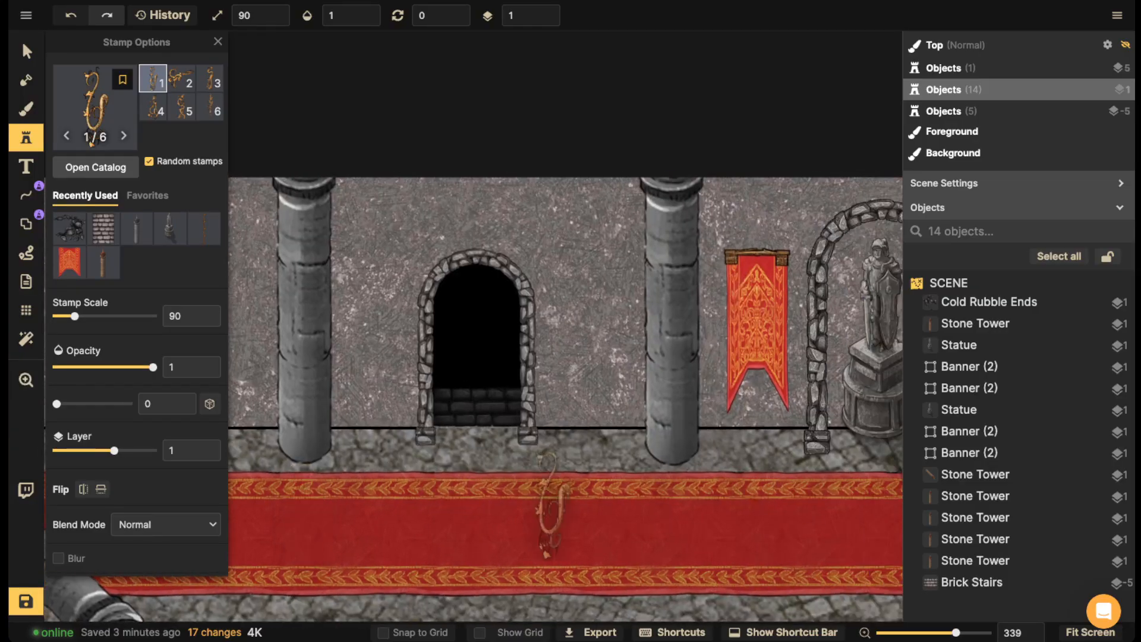
{"action": "left_click_drag", "start_coordinate": [708, 318], "coordinate": [475, 325]}
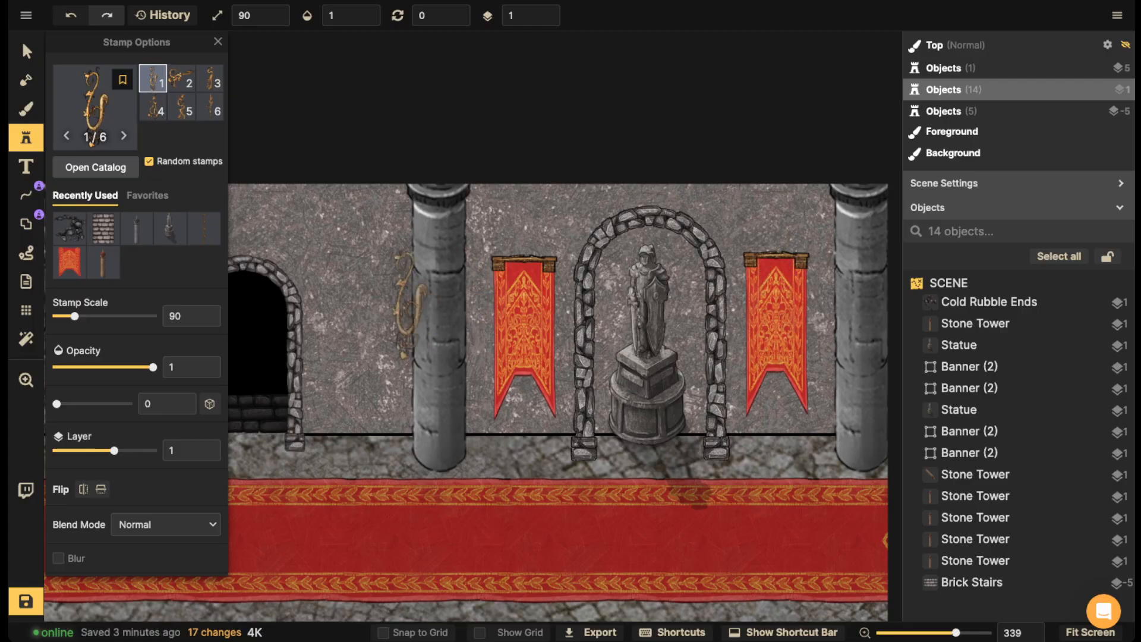
{"action": "scroll", "coordinate": [136, 356], "scroll_direction": "down", "scroll_amount": 5}
{"action": "left_click", "coordinate": [123, 327]}
{"action": "left_click", "coordinate": [125, 358]}
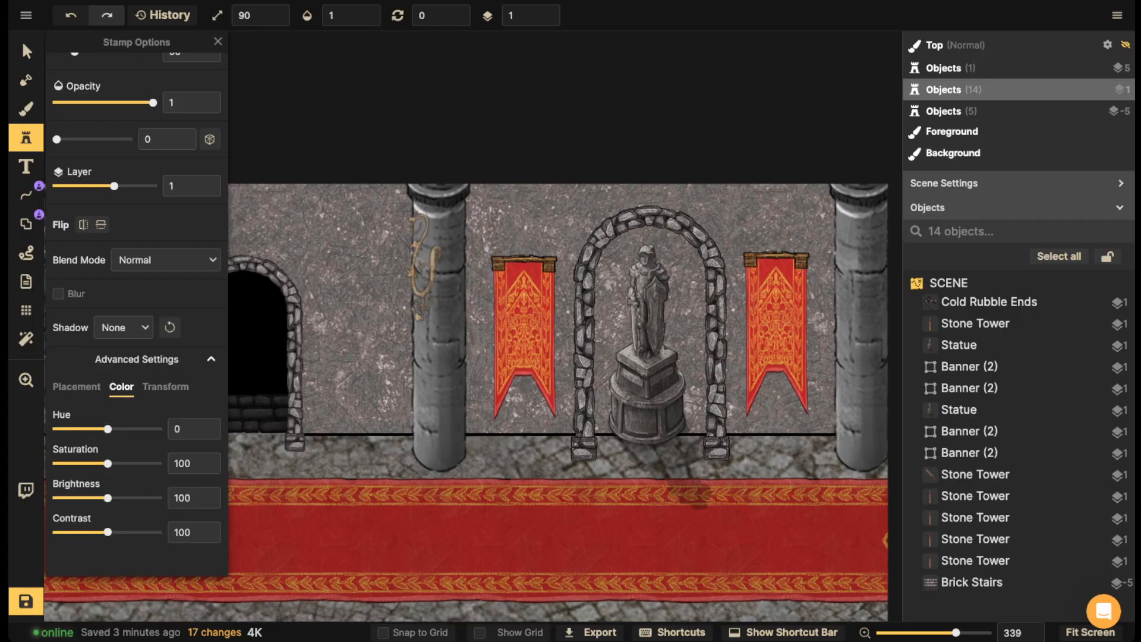
{"action": "key", "text": "bracketright"}
{"action": "key", "text": "bracketright"}
{"action": "left_click", "coordinate": [424, 229]}
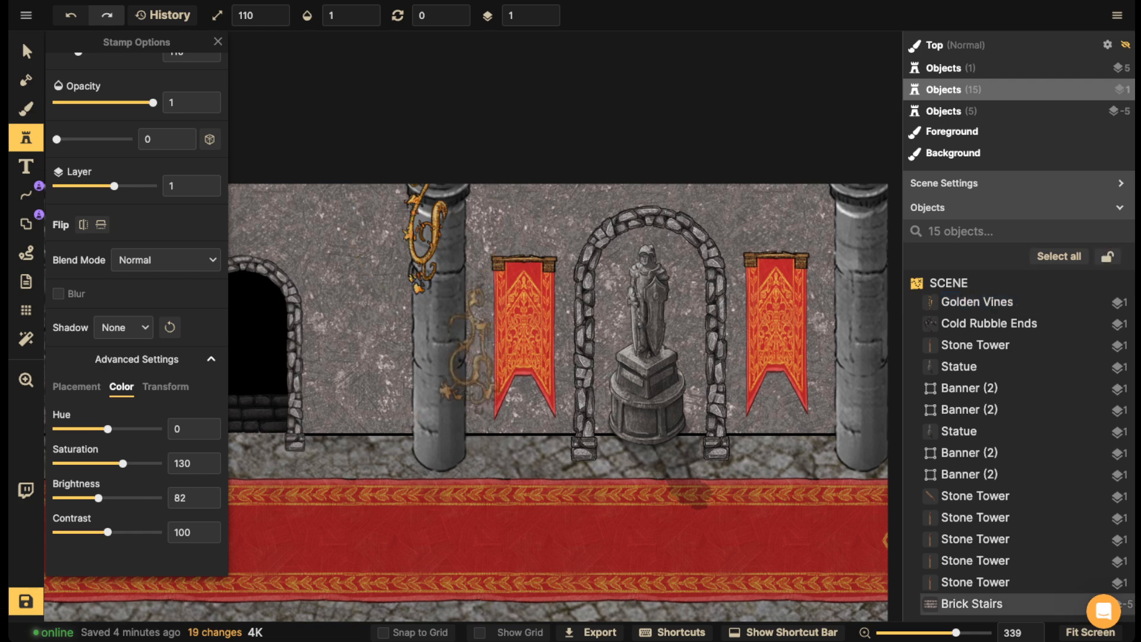
{"action": "left_click", "coordinate": [450, 371]}
{"action": "left_click_drag", "start_coordinate": [450, 371], "coordinate": [447, 406]}
- Place a Golden Vines stamp along the column right of the left statue's banners, rotated to 179.5
{"action": "scroll", "coordinate": [437, 342], "scroll_direction": "down", "scroll_amount": 5}
{"action": "key", "text": "space"}
{"action": "left_click_drag", "start_coordinate": [713, 356], "coordinate": [284, 325]}
{"action": "left_click_drag", "start_coordinate": [652, 330], "coordinate": [698, 309]}
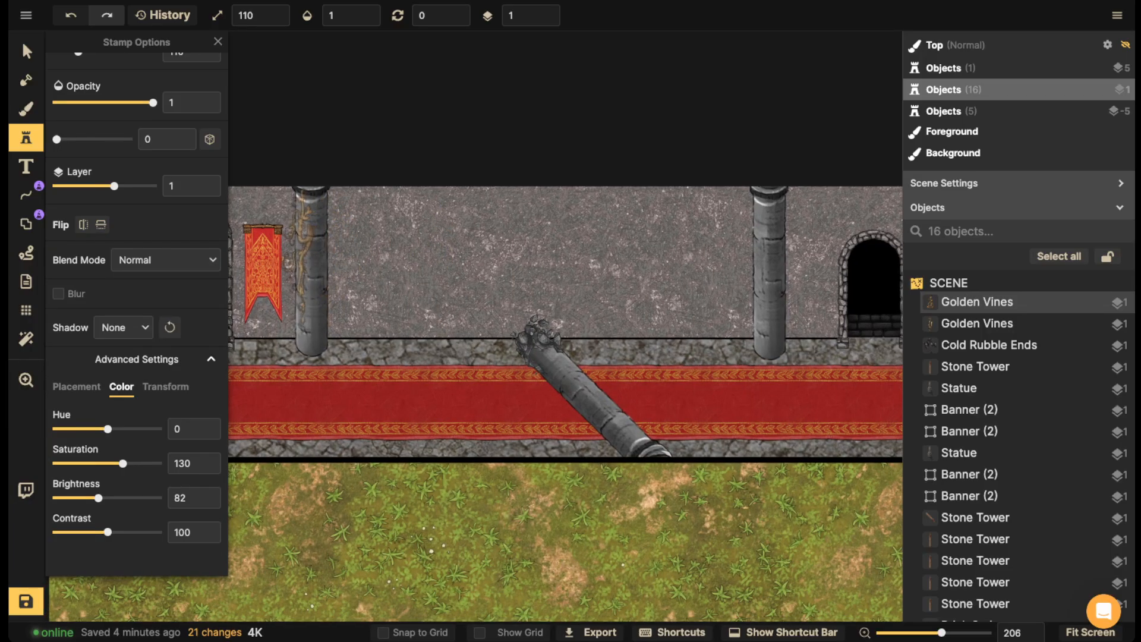
{"action": "key", "text": "Left"}
{"action": "key", "text": "Left"}
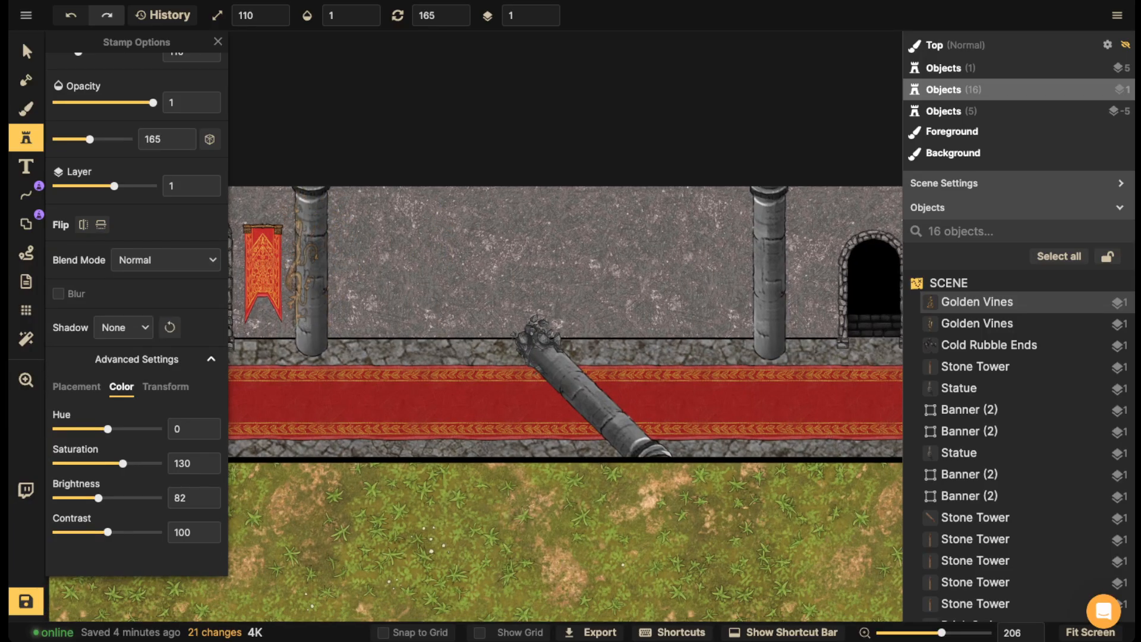
{"action": "left_click", "coordinate": [305, 255]}
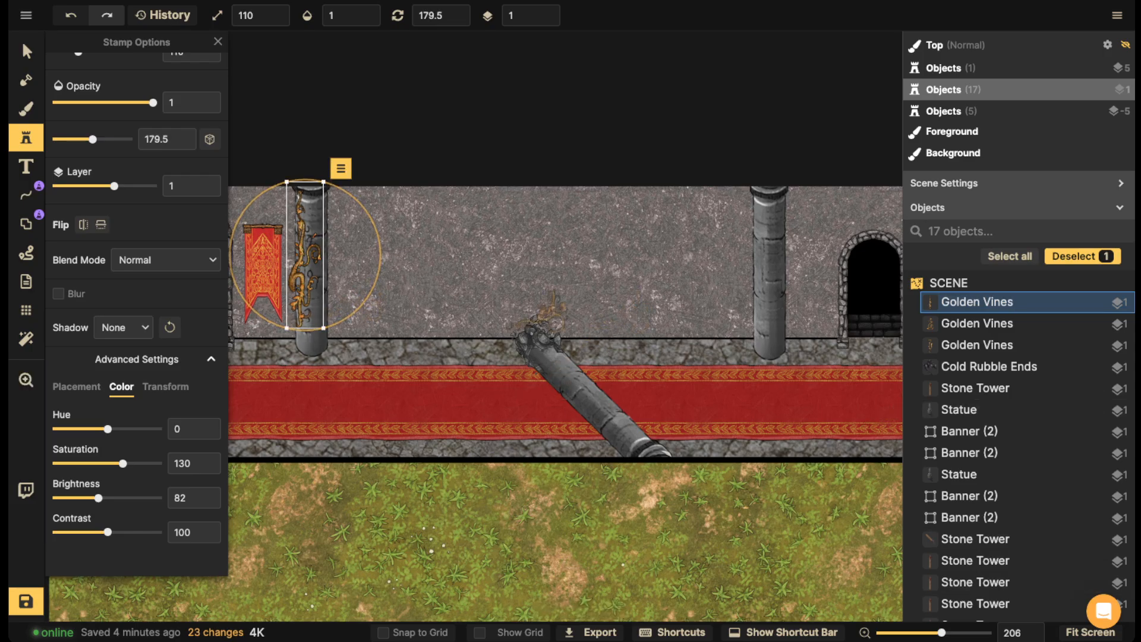
- Place horizontally flipped Golden Vines at the base of the leftmost column and on the upper and lower parts of the rightmost column
{"action": "left_click_drag", "start_coordinate": [315, 332], "coordinate": [810, 294]}
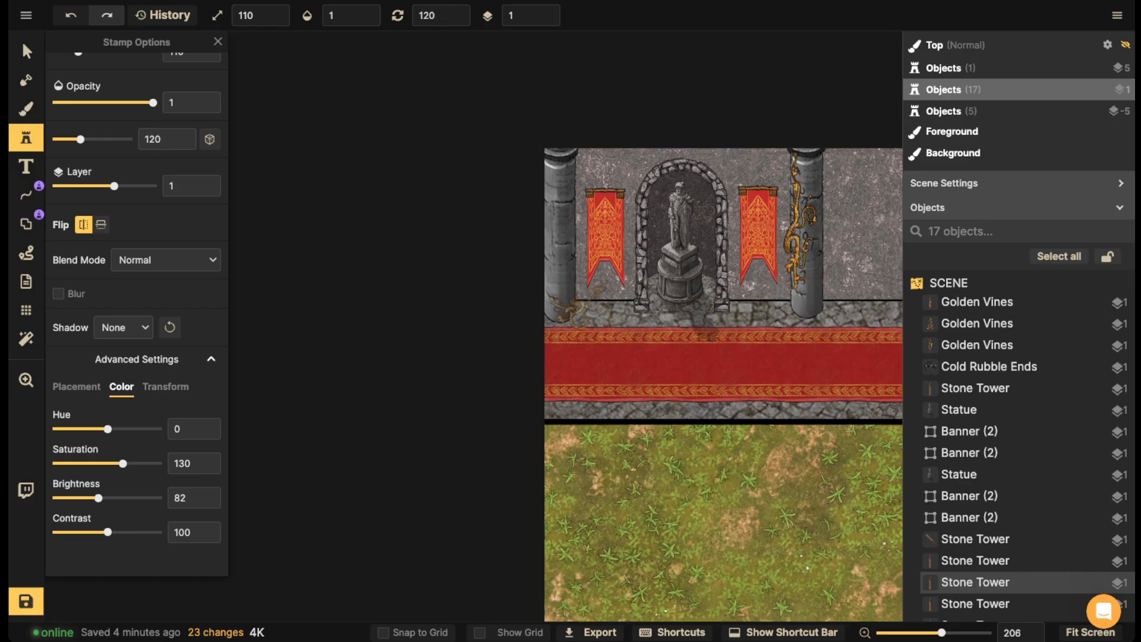
{"action": "left_click", "coordinate": [569, 296]}
{"action": "scroll", "coordinate": [661, 285], "scroll_direction": "down", "scroll_amount": 3}
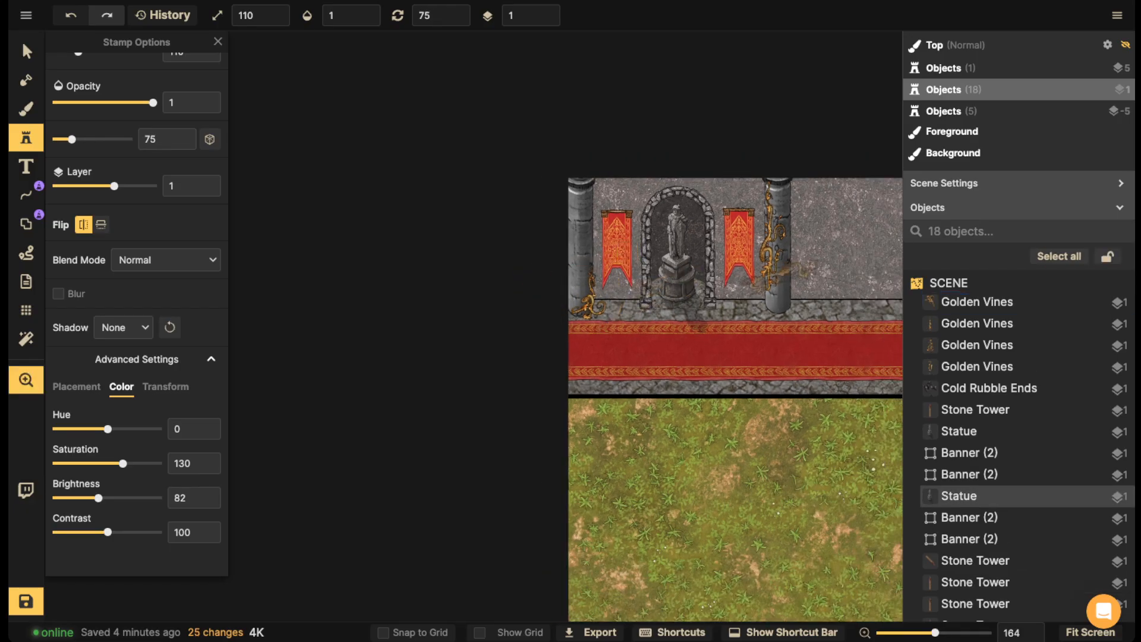
{"action": "left_click_drag", "start_coordinate": [814, 244], "coordinate": [573, 262]}
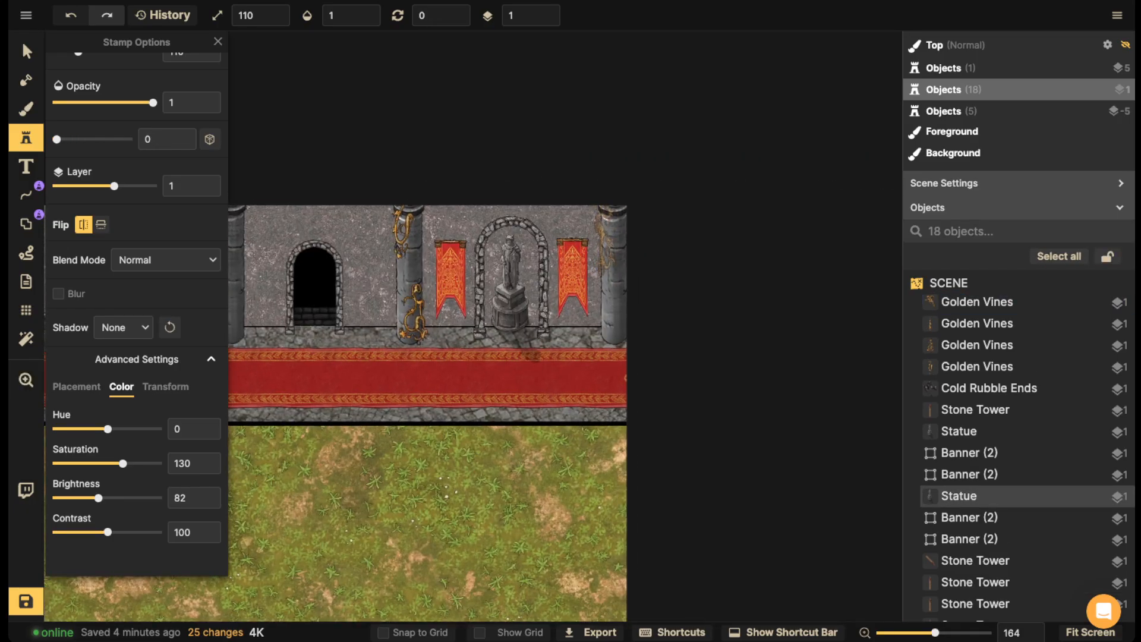
{"action": "left_click", "coordinate": [603, 232]}
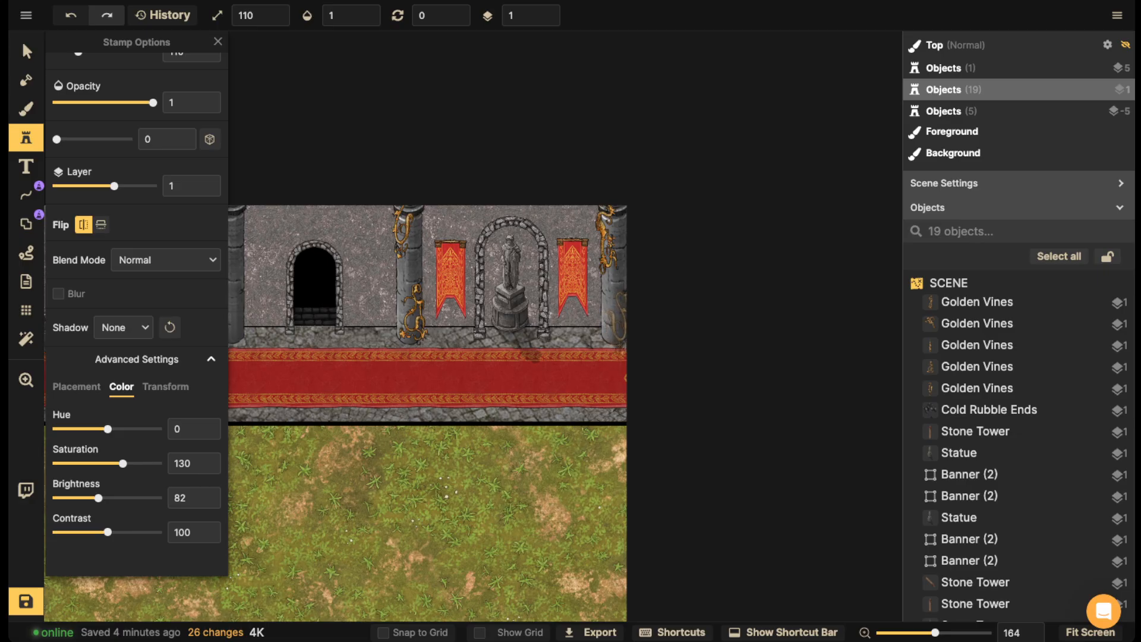
{"action": "left_click", "coordinate": [622, 326]}
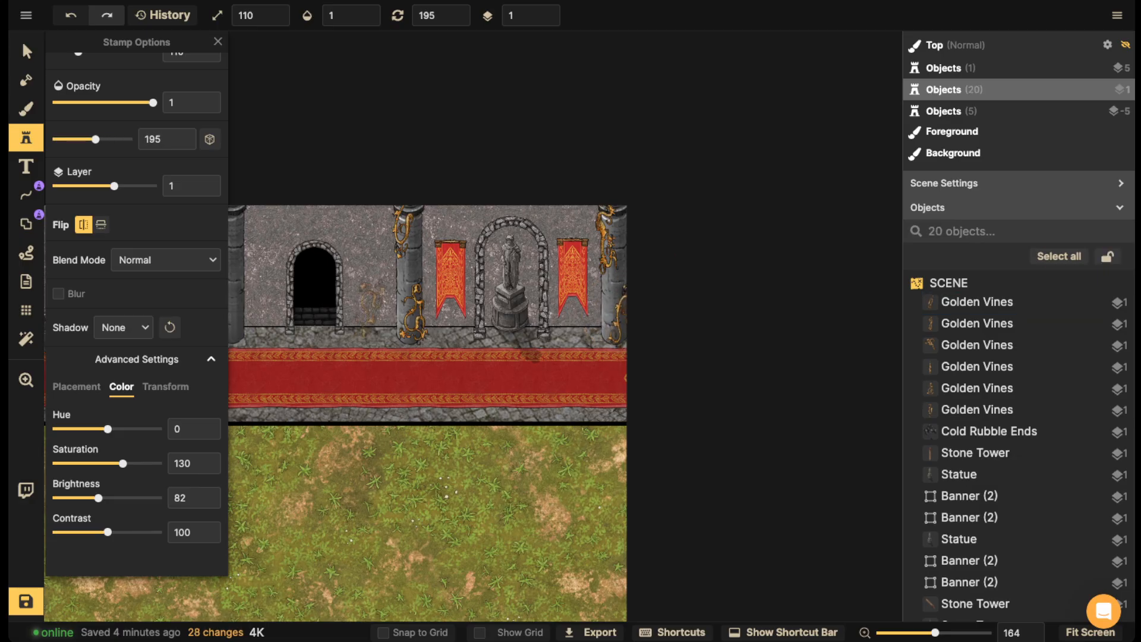
- Place flipped Golden Vines on the top and the lower part of the column left of the doorway, the lower one at rotation 0
{"action": "left_click_drag", "start_coordinate": [360, 299], "coordinate": [772, 296]}
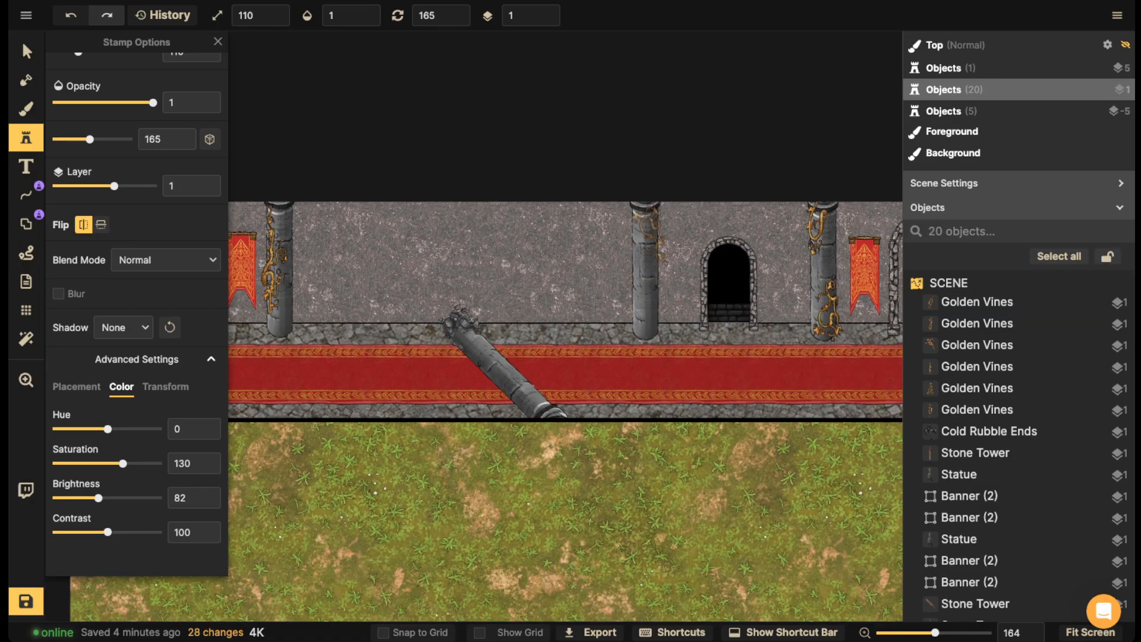
{"action": "left_click", "coordinate": [652, 235]}
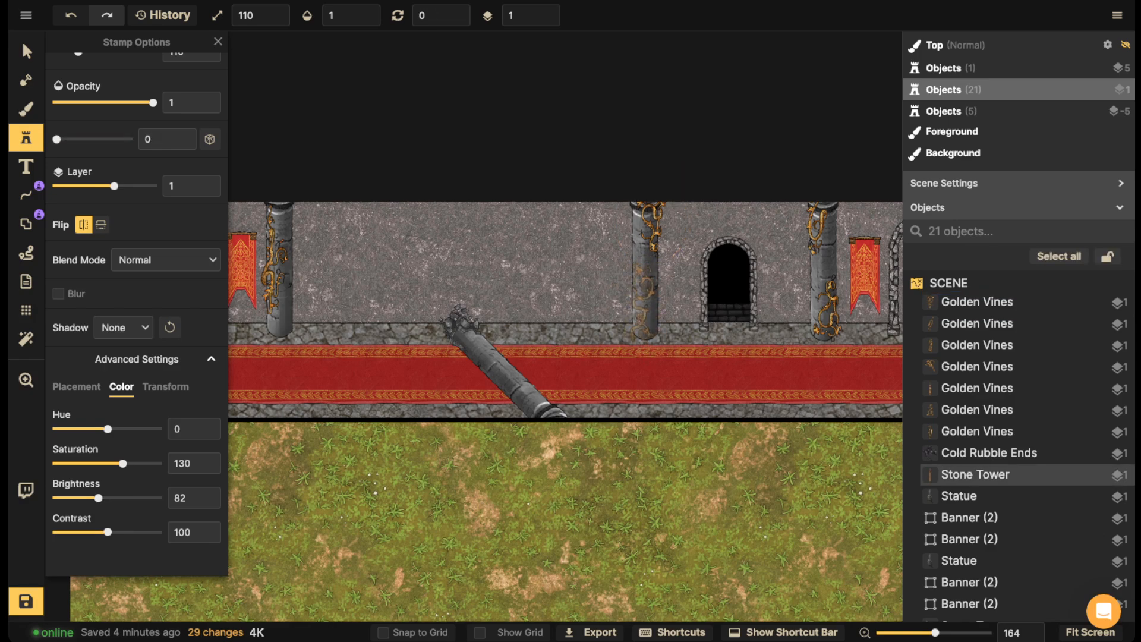
{"action": "left_click", "coordinate": [642, 297]}
- Place Golden Vines on the upper part of the leftmost column and along the fallen pillar, the pillar's vines rotated to 135
{"action": "scroll", "coordinate": [641, 297], "scroll_direction": "down", "scroll_amount": 5}
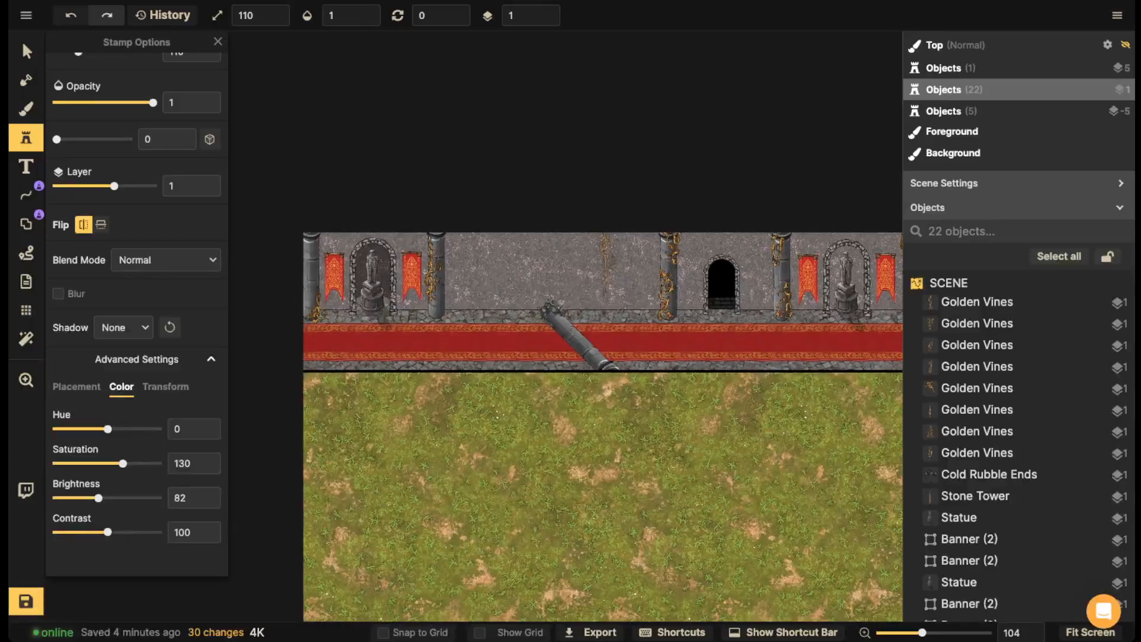
{"action": "scroll", "coordinate": [292, 267], "scroll_direction": "up", "scroll_amount": 5}
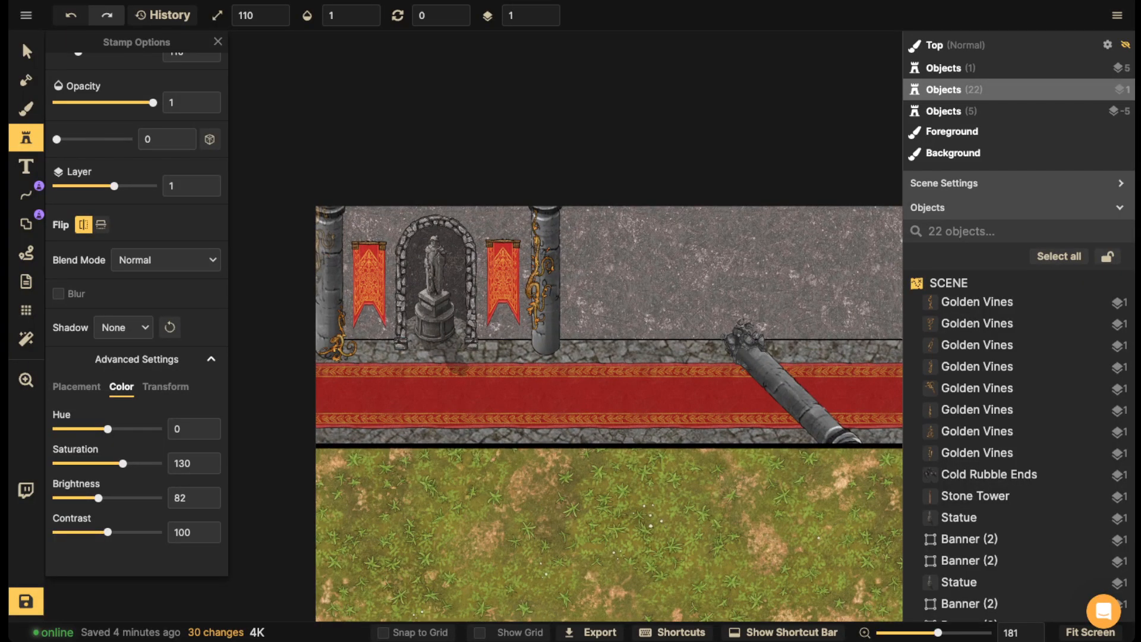
{"action": "left_click", "coordinate": [319, 239]}
{"action": "left_click_drag", "start_coordinate": [817, 358], "coordinate": [368, 350]}
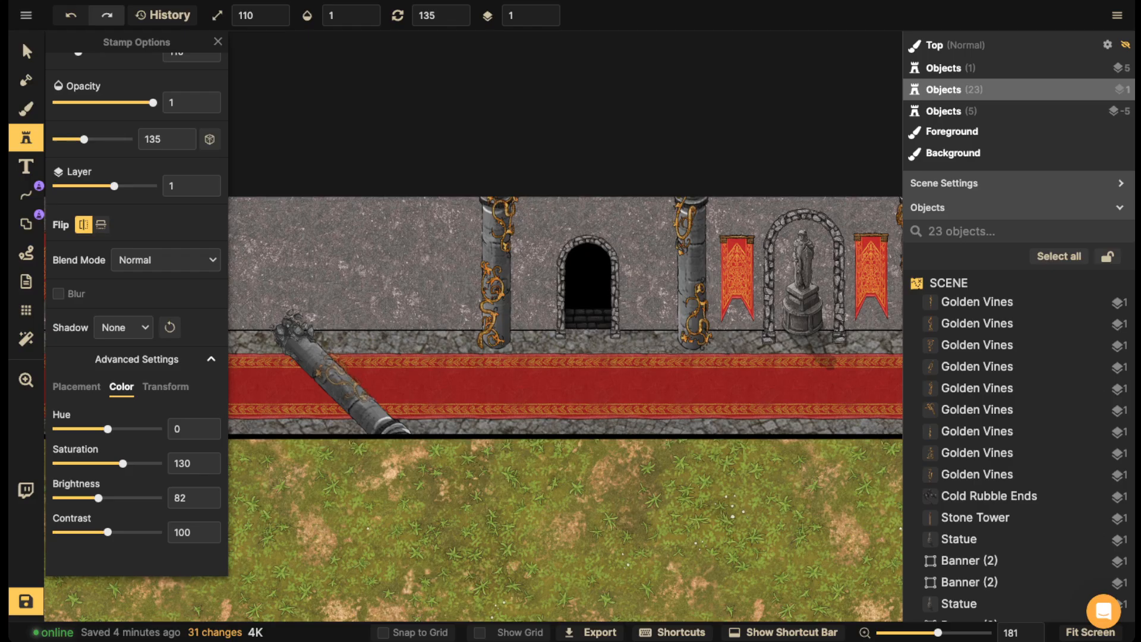
{"action": "left_click", "coordinate": [344, 382]}
- Examine the vine placement across the whole hall, from the fallen pillar and columns to the left statue archway
{"action": "scroll", "coordinate": [336, 257], "scroll_direction": "down", "scroll_amount": 5}
{"action": "left_click_drag", "start_coordinate": [277, 260], "coordinate": [530, 268]}
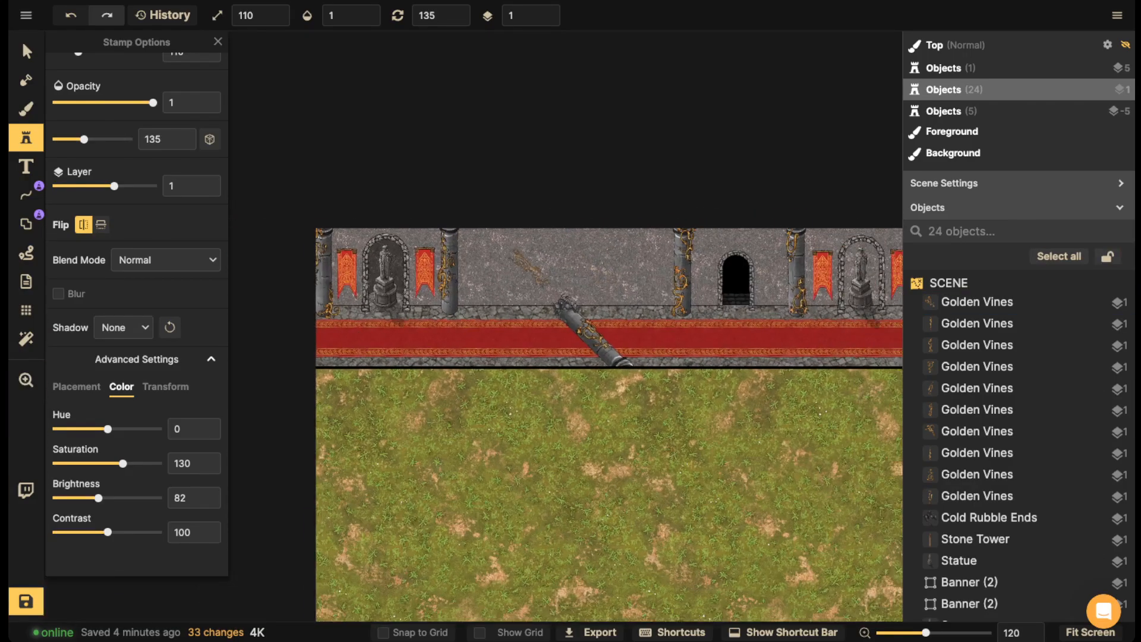
{"action": "scroll", "coordinate": [528, 268], "scroll_direction": "down", "scroll_amount": 2}
{"action": "left_click_drag", "start_coordinate": [637, 282], "coordinate": [542, 343]}
{"action": "scroll", "coordinate": [543, 343], "scroll_direction": "up", "scroll_amount": 3}
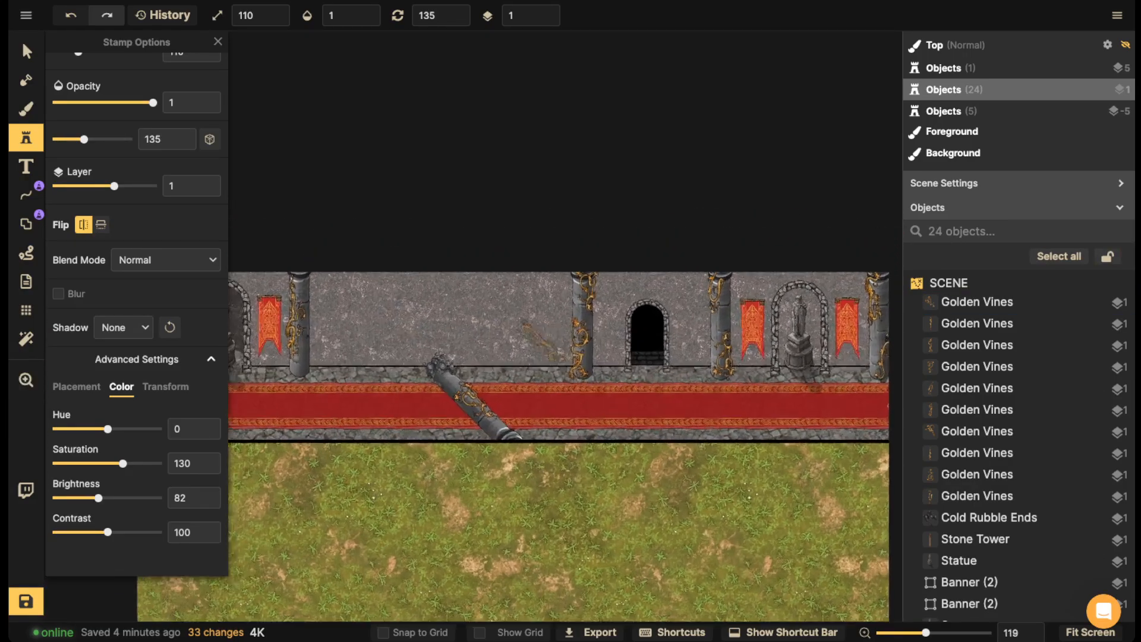
{"action": "scroll", "coordinate": [457, 338], "scroll_direction": "up", "scroll_amount": 5}
{"action": "left_click_drag", "start_coordinate": [429, 331], "coordinate": [790, 347]}
{"action": "scroll", "coordinate": [515, 325], "scroll_direction": "up", "scroll_amount": 2}
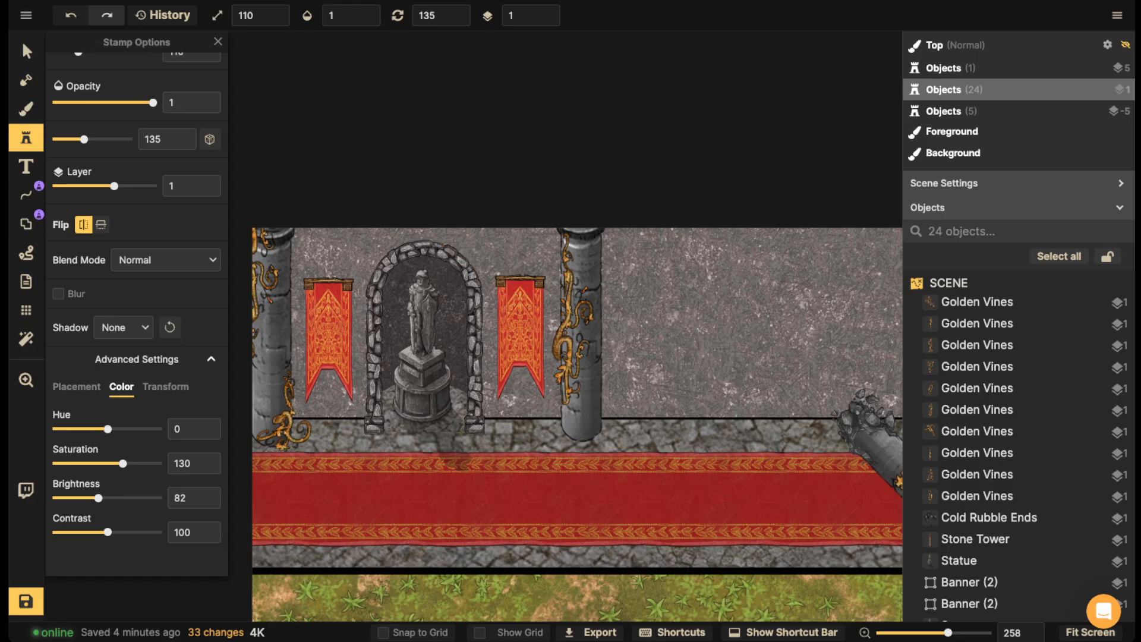
- Switch to the brush on the background layer and browse the Fantasy Battlemaps textures in the texture catalog
{"action": "key", "text": "b"}
{"action": "left_click", "coordinate": [70, 126]}
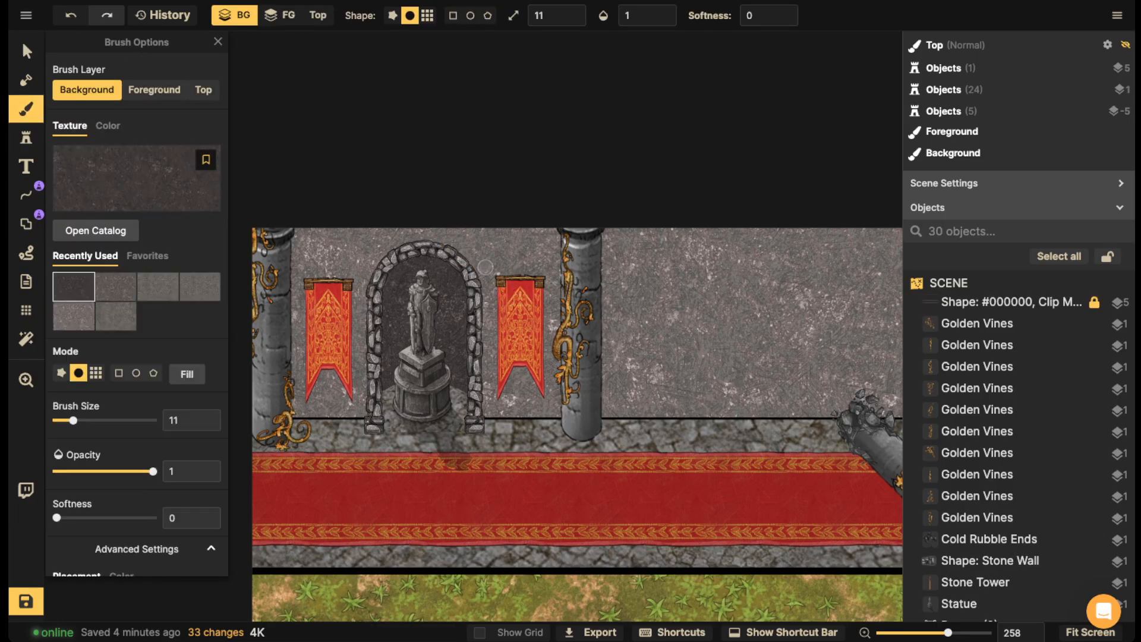
{"action": "left_click", "coordinate": [128, 179]}
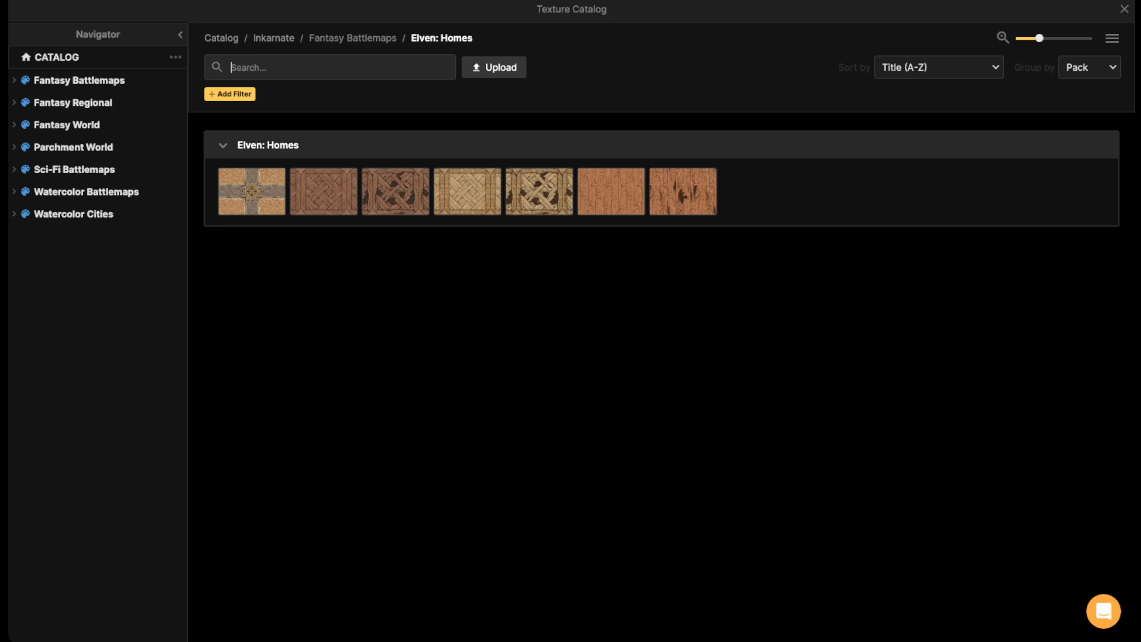
{"action": "left_click", "coordinate": [353, 38]}
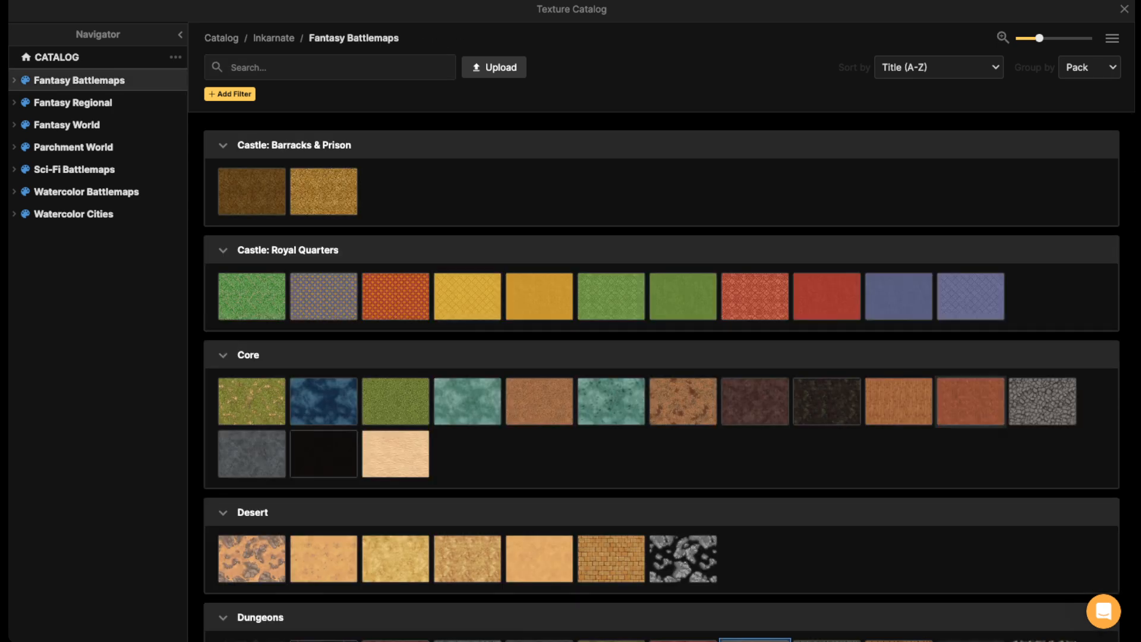
{"action": "scroll", "coordinate": [662, 377], "scroll_direction": "down", "scroll_amount": 6}
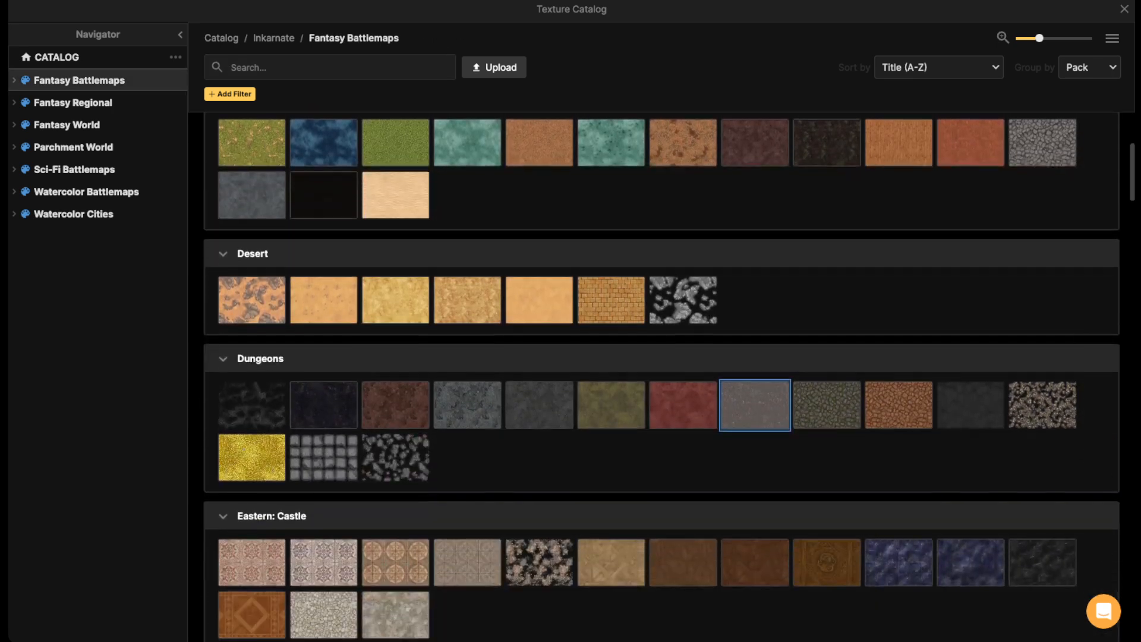
{"action": "scroll", "coordinate": [754, 286], "scroll_direction": "down", "scroll_amount": 5}
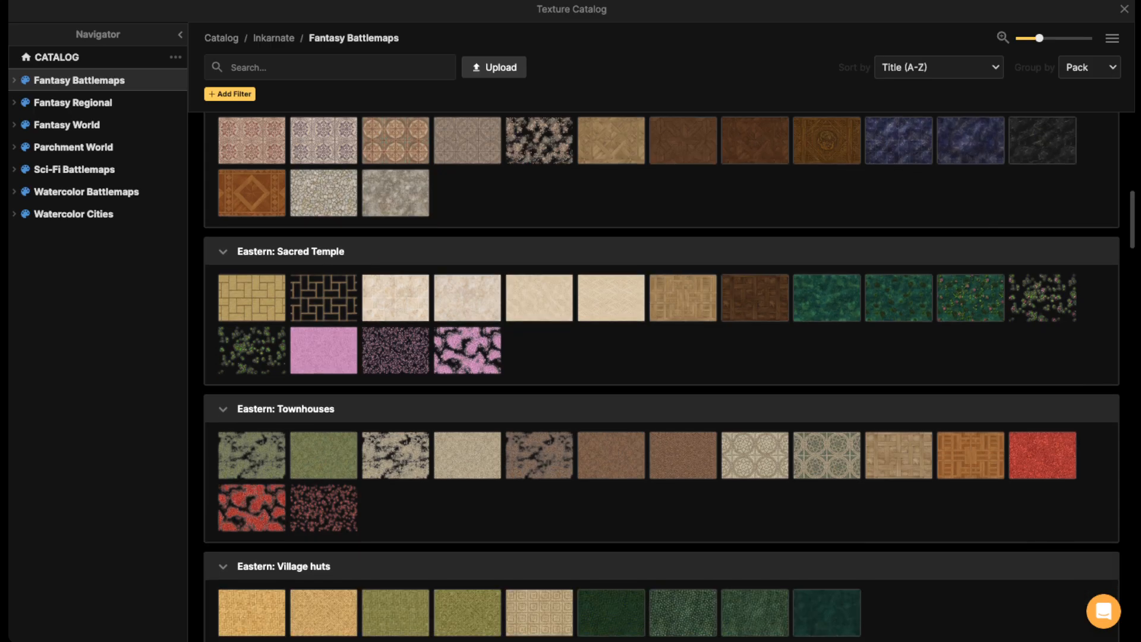
- Search the catalog for stone and choose the first grey stone texture in the Tavern: Bar pack for the brush
{"action": "left_click", "coordinate": [330, 67]}
{"action": "type", "text": "stone"}
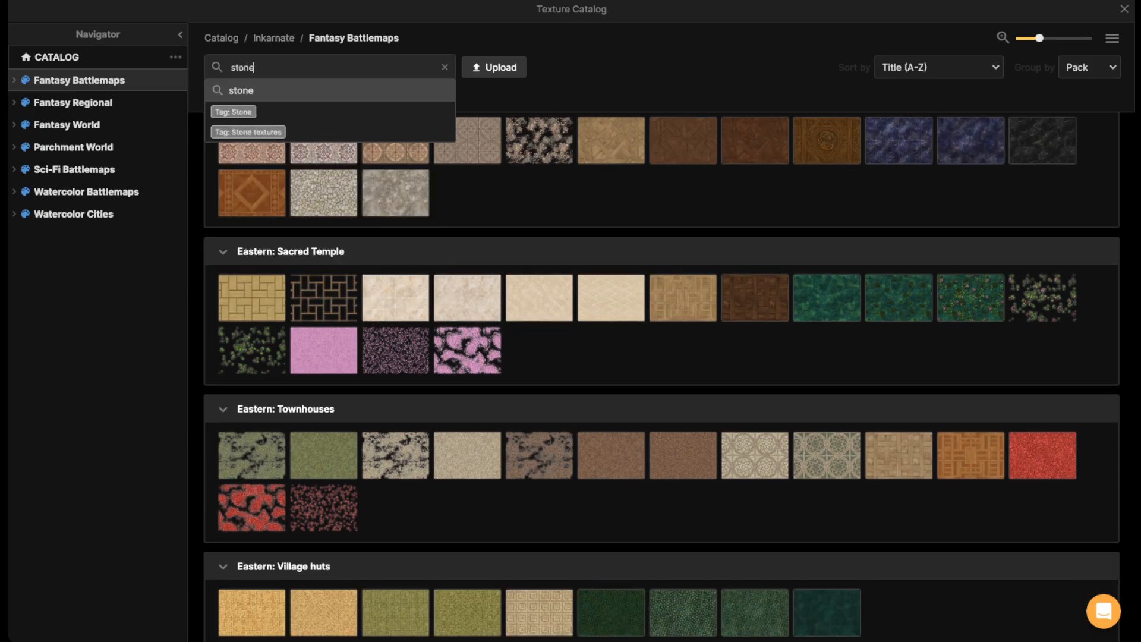
{"action": "key", "text": "Return"}
{"action": "scroll", "coordinate": [683, 401], "scroll_direction": "down", "scroll_amount": 8}
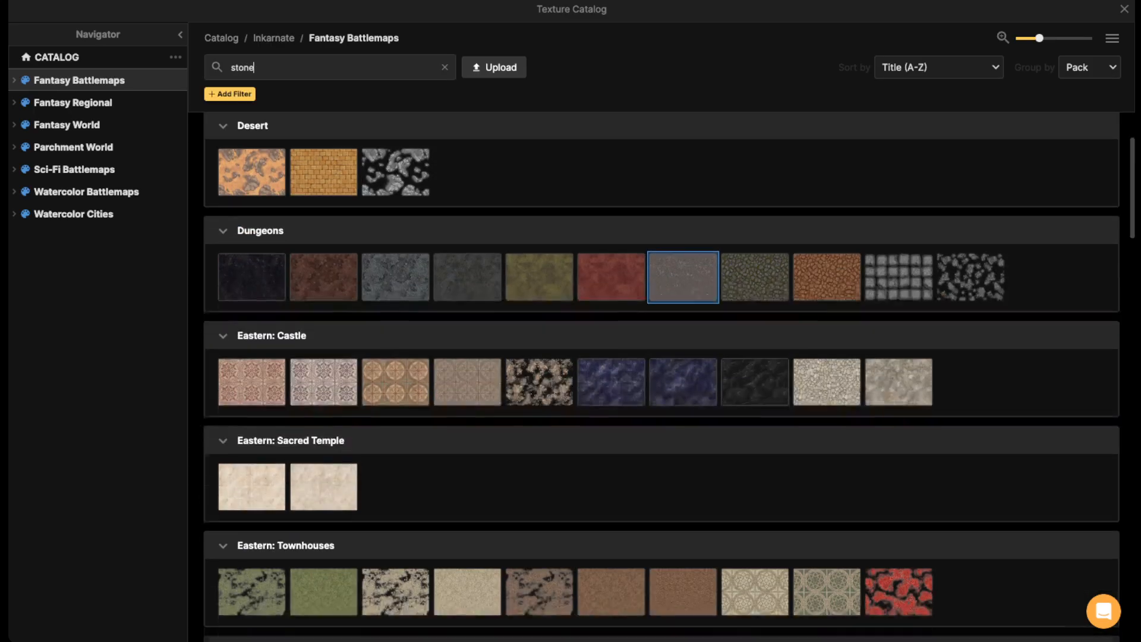
{"action": "scroll", "coordinate": [669, 377], "scroll_direction": "down", "scroll_amount": 17}
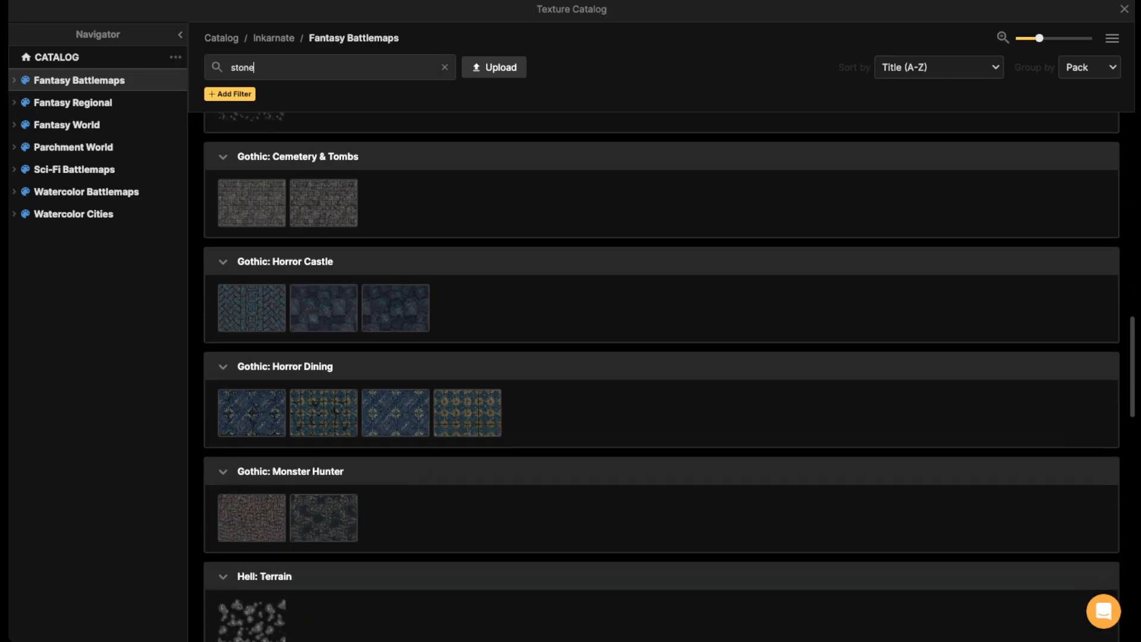
{"action": "scroll", "coordinate": [661, 376], "scroll_direction": "down", "scroll_amount": 10}
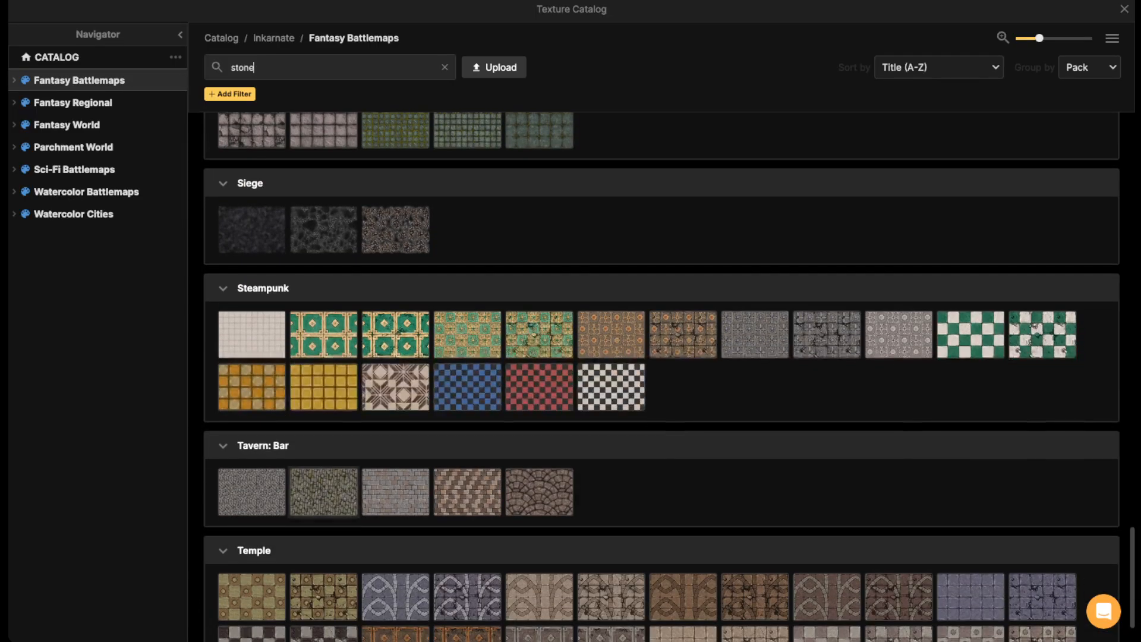
{"action": "left_click", "coordinate": [252, 491]}
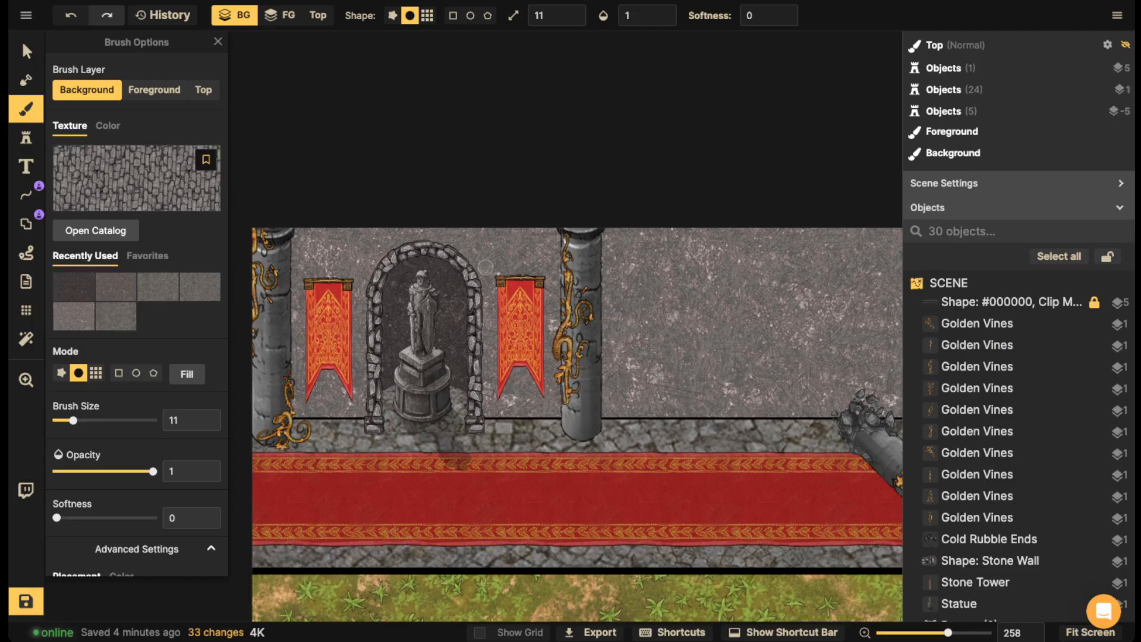
- Configure the brush with texture rotation 90, softness 1, opacity 0.47 and size 31
{"action": "scroll", "coordinate": [137, 356], "scroll_direction": "down", "scroll_amount": 3}
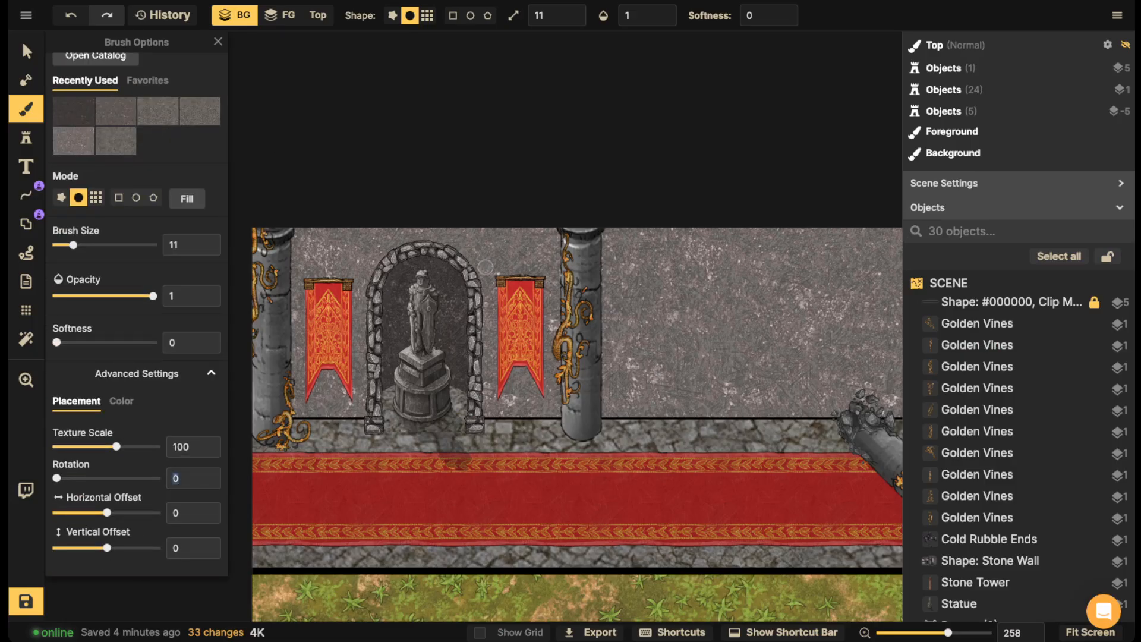
{"action": "type", "text": "90"}
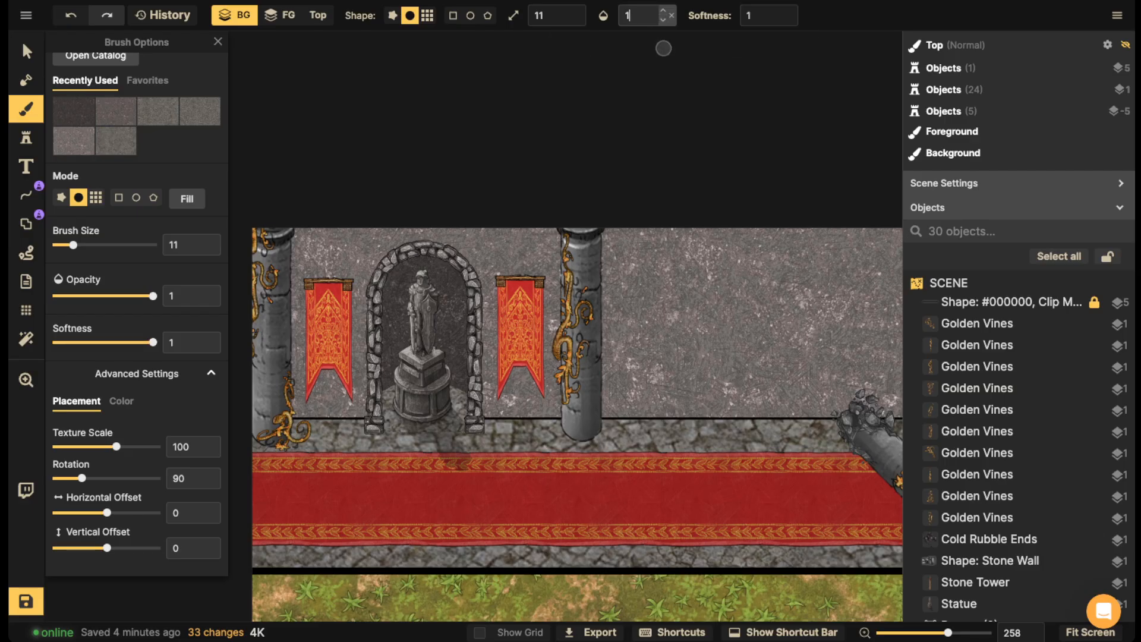
{"action": "left_click", "coordinate": [639, 65]}
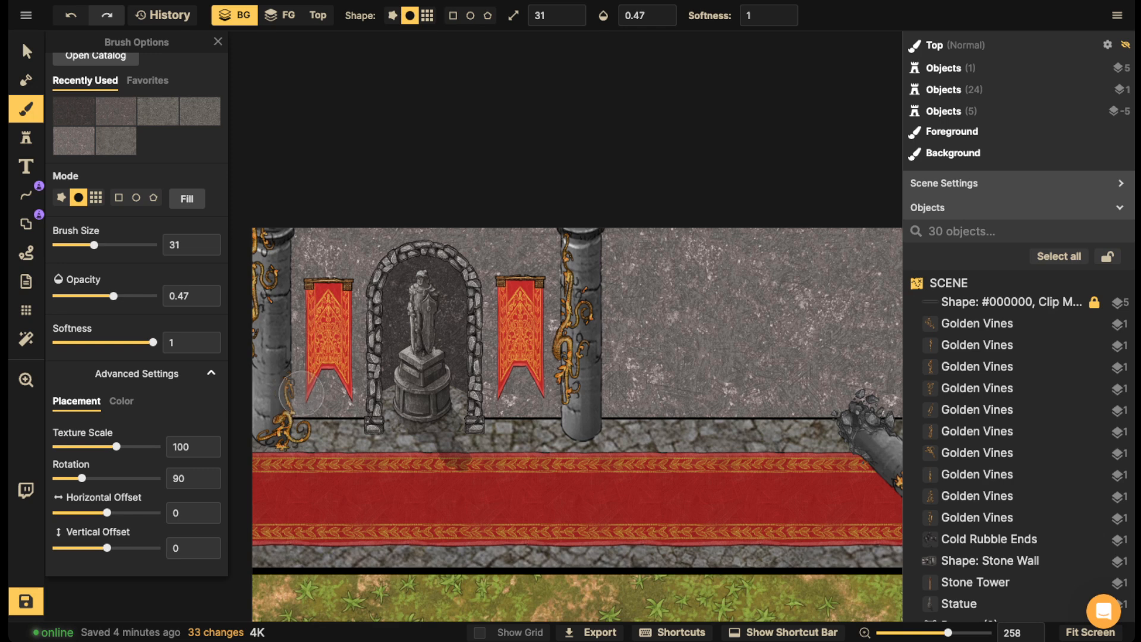
- Paint faint stone-brick patches on the wall around the two banners and statue alcove at the hall's left end
{"action": "left_click_drag", "start_coordinate": [309, 395], "coordinate": [299, 367]}
{"action": "left_click", "coordinate": [355, 261]}
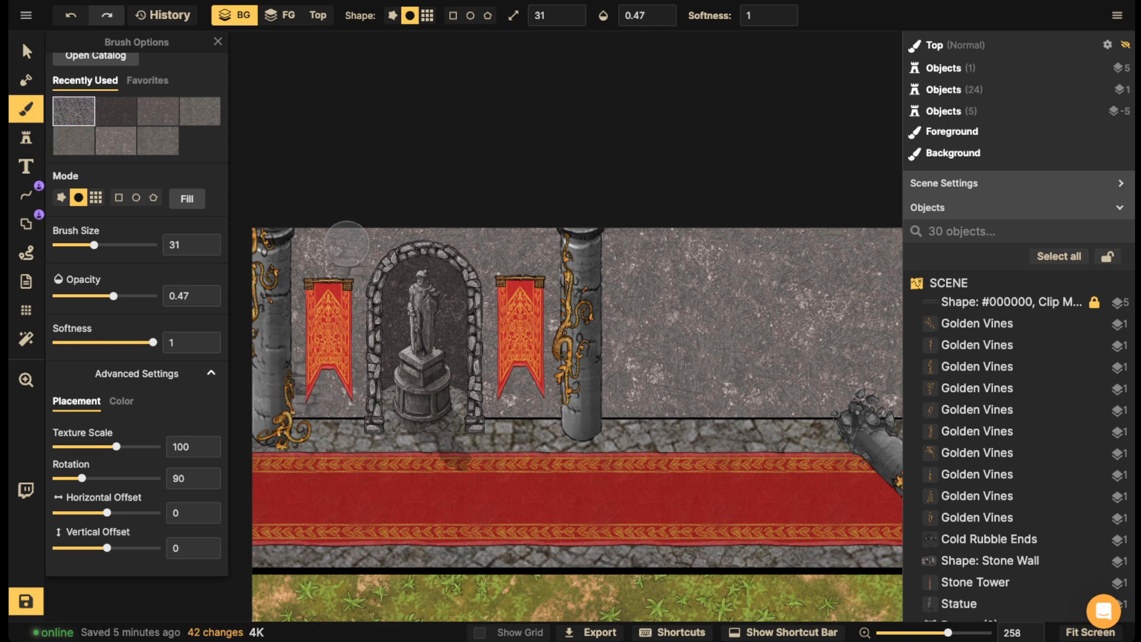
{"action": "left_click", "coordinate": [346, 236]}
{"action": "left_click", "coordinate": [328, 235]}
{"action": "left_click", "coordinate": [514, 254]}
{"action": "left_click", "coordinate": [514, 256]}
{"action": "left_click", "coordinate": [537, 259]}
{"action": "left_click", "coordinate": [536, 259]}
{"action": "left_click", "coordinate": [547, 270]}
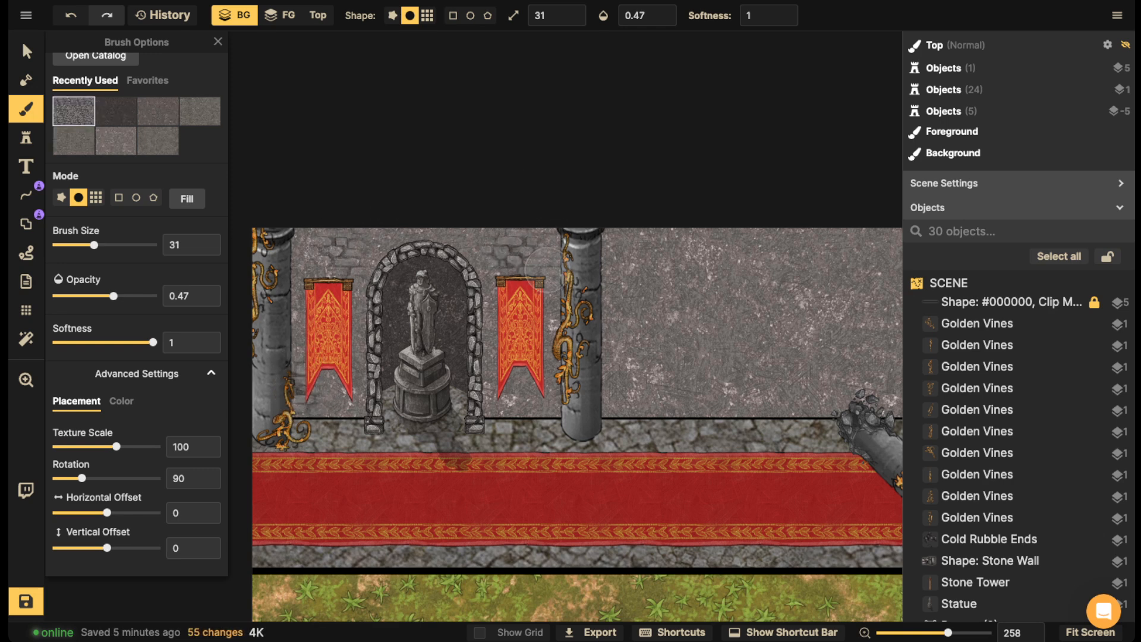
{"action": "left_click", "coordinate": [499, 386]}
{"action": "left_click", "coordinate": [503, 360]}
{"action": "left_click", "coordinate": [499, 386]}
{"action": "left_click", "coordinate": [515, 362]}
- Dab stone-brick patches on the blank wall just right of the pillar beside the left banners
{"action": "left_click", "coordinate": [648, 332]}
{"action": "left_click", "coordinate": [678, 355]}
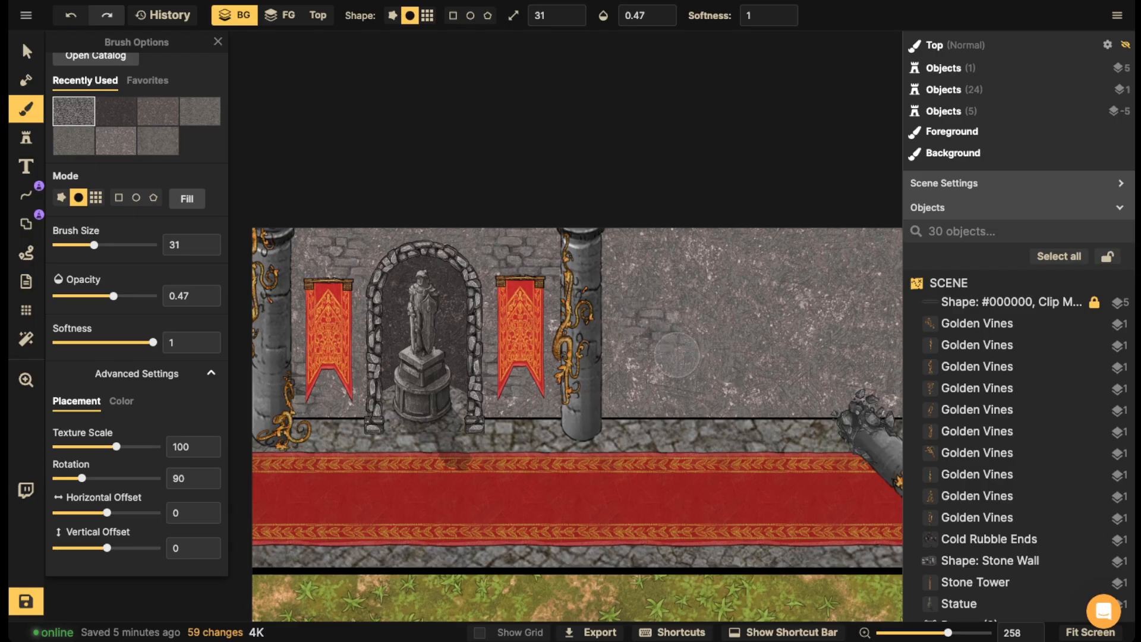
{"action": "left_click", "coordinate": [632, 253]}
{"action": "left_click", "coordinate": [651, 323]}
{"action": "left_click", "coordinate": [630, 391]}
{"action": "left_click", "coordinate": [628, 392]}
{"action": "mouse_move", "coordinate": [792, 345]}
{"action": "left_mouse_down"}
{"action": "mouse_move", "coordinate": [469, 368]}
{"action": "mouse_move", "coordinate": [539, 337]}
{"action": "mouse_move", "coordinate": [626, 338]}
{"action": "mouse_move", "coordinate": [634, 326]}
{"action": "left_mouse_up"}
{"action": "left_click_drag", "start_coordinate": [644, 262], "coordinate": [729, 276]}
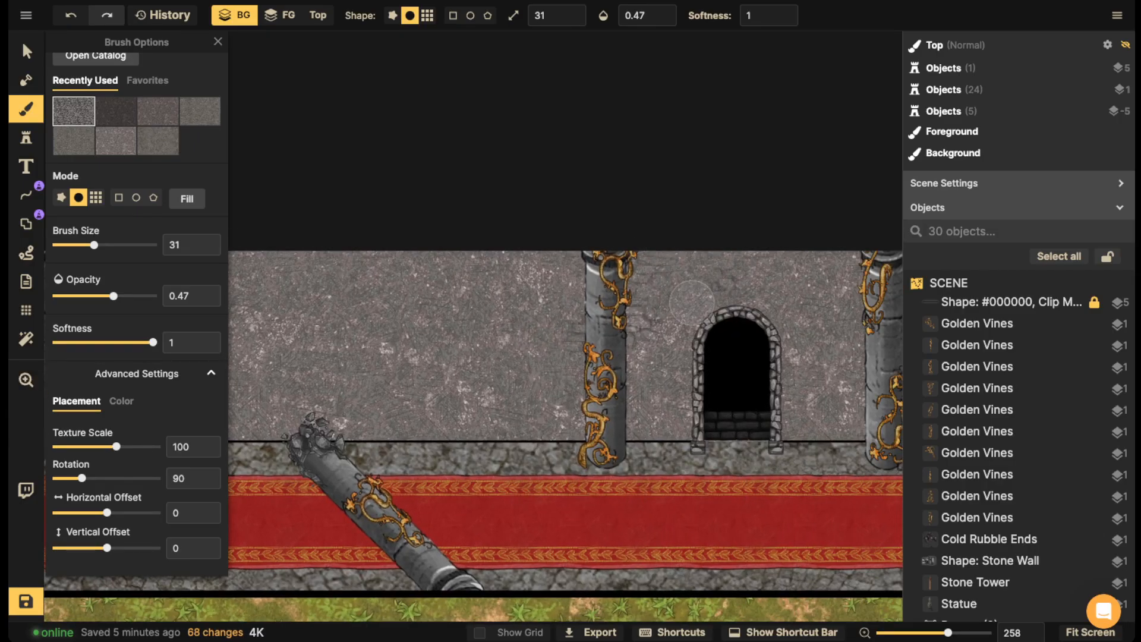
- Brush stone-brick patches onto the wall beside and above the dark arched doorway
{"action": "left_click_drag", "start_coordinate": [652, 403], "coordinate": [662, 388]}
{"action": "left_click_drag", "start_coordinate": [820, 323], "coordinate": [818, 295]}
{"action": "left_click_drag", "start_coordinate": [817, 292], "coordinate": [693, 271]}
{"action": "mouse_move", "coordinate": [776, 282]}
{"action": "left_mouse_down"}
{"action": "mouse_move", "coordinate": [803, 252]}
{"action": "mouse_move", "coordinate": [787, 248]}
{"action": "left_mouse_up"}
{"action": "left_click_drag", "start_coordinate": [707, 247], "coordinate": [730, 252]}
{"action": "mouse_move", "coordinate": [702, 366]}
{"action": "left_mouse_down"}
{"action": "mouse_move", "coordinate": [726, 377]}
{"action": "mouse_move", "coordinate": [663, 392]}
{"action": "left_mouse_up"}
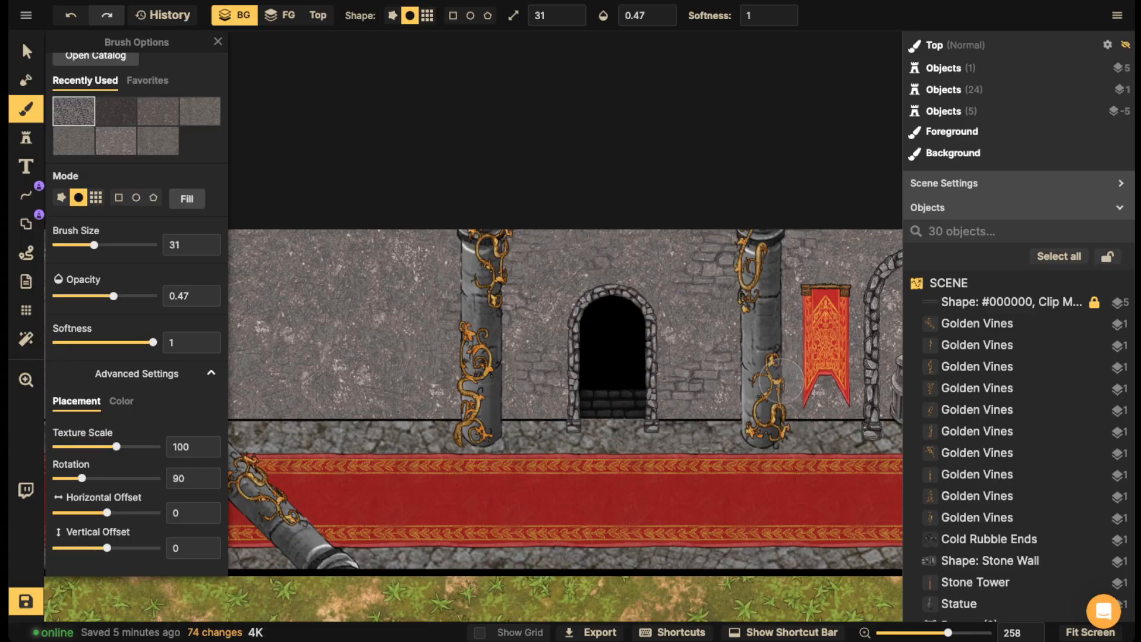
- Add stone-brick patches around the right-hand banners and statue alcove, plus a touch above the doorway
{"action": "mouse_move", "coordinate": [780, 380]}
{"action": "left_mouse_down"}
{"action": "mouse_move", "coordinate": [788, 357]}
{"action": "mouse_move", "coordinate": [539, 368]}
{"action": "left_mouse_up"}
{"action": "left_click_drag", "start_coordinate": [739, 265], "coordinate": [725, 258]}
{"action": "left_click_drag", "start_coordinate": [788, 248], "coordinate": [811, 259]}
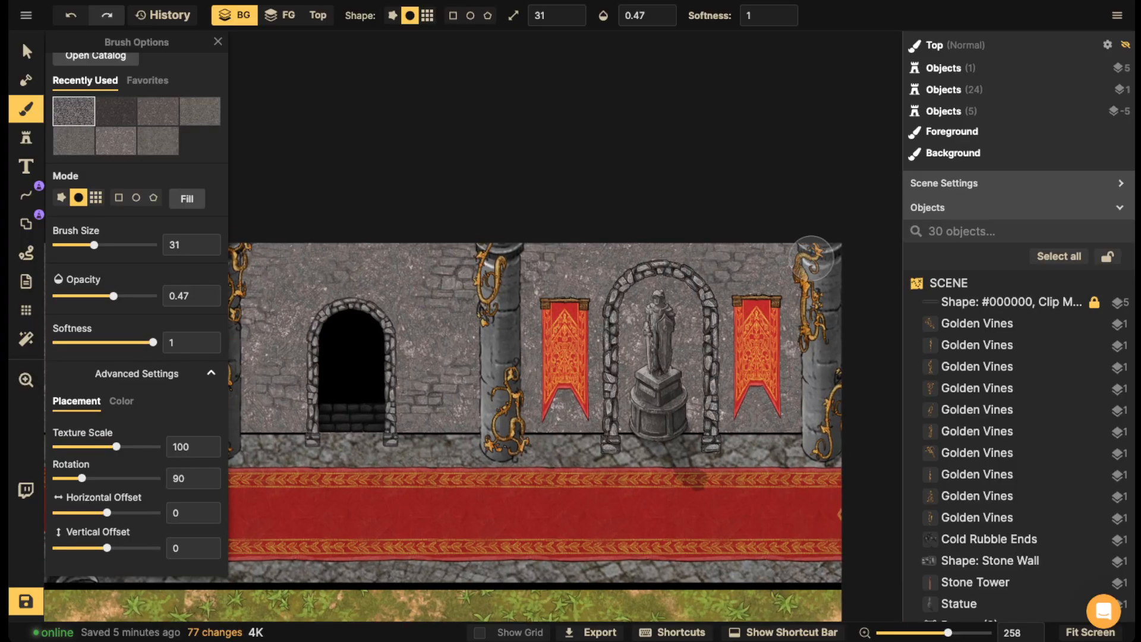
{"action": "mouse_move", "coordinate": [796, 370]}
{"action": "left_mouse_down"}
{"action": "mouse_move", "coordinate": [825, 376]}
{"action": "mouse_move", "coordinate": [831, 400]}
{"action": "left_mouse_up"}
{"action": "left_click_drag", "start_coordinate": [551, 323], "coordinate": [533, 328]}
{"action": "left_click_drag", "start_coordinate": [571, 334], "coordinate": [581, 353]}
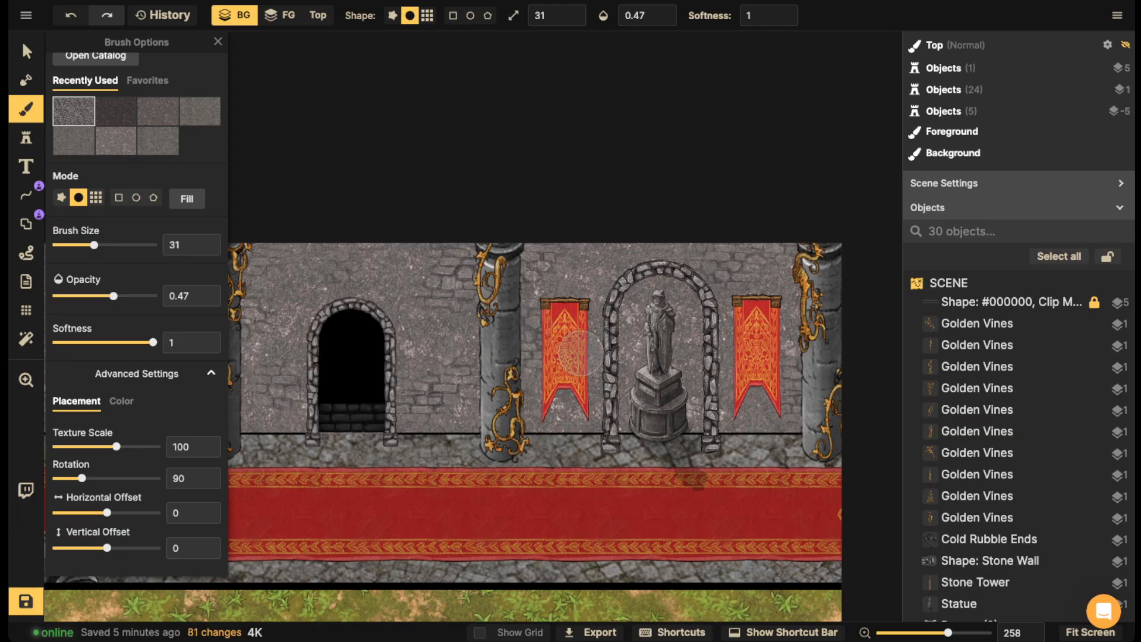
{"action": "left_click_drag", "start_coordinate": [599, 246], "coordinate": [581, 234]}
{"action": "left_click_drag", "start_coordinate": [348, 255], "coordinate": [355, 245]}
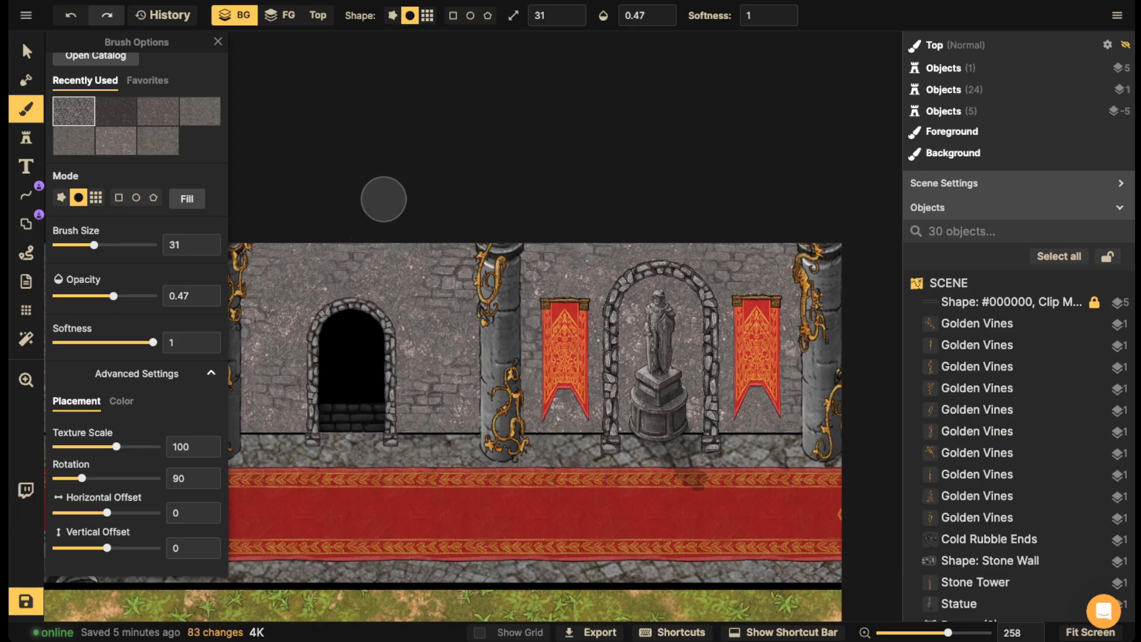
- Paint more stone-brick patches across the long blank wall section behind the fallen column
{"action": "scroll", "coordinate": [384, 156], "scroll_direction": "down", "scroll_amount": 5}
{"action": "left_click_drag", "start_coordinate": [279, 324], "coordinate": [608, 331]}
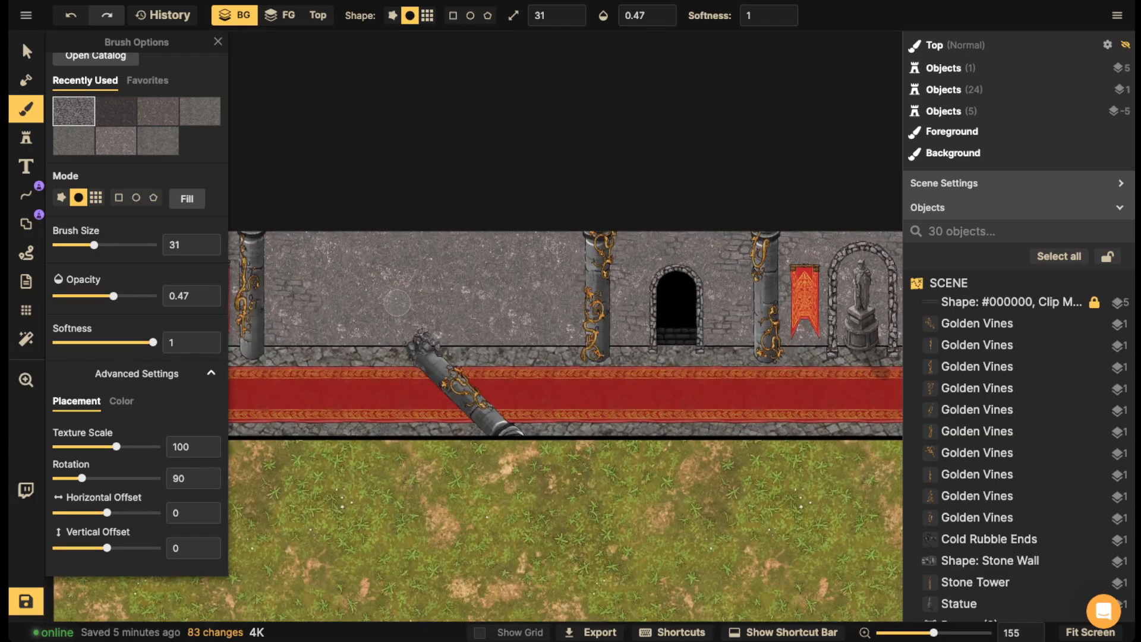
{"action": "scroll", "coordinate": [397, 302], "scroll_direction": "down", "scroll_amount": 1}
{"action": "left_click_drag", "start_coordinate": [467, 297], "coordinate": [619, 299]}
{"action": "left_click_drag", "start_coordinate": [566, 267], "coordinate": [666, 250]}
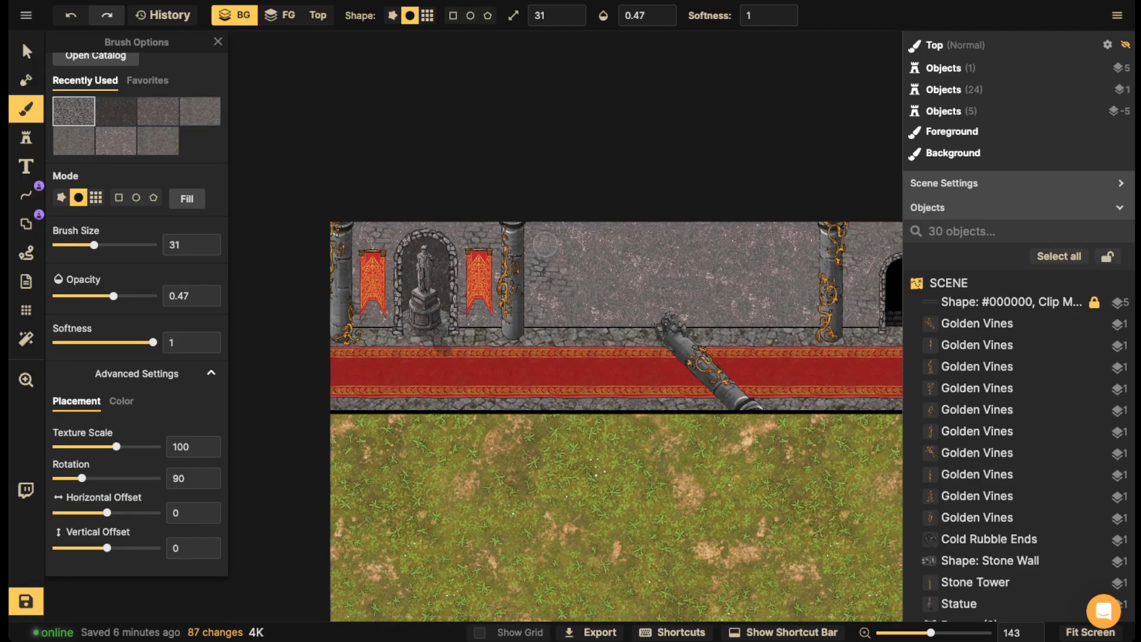
{"action": "left_click", "coordinate": [479, 244]}
{"action": "left_click_drag", "start_coordinate": [784, 271], "coordinate": [654, 290]}
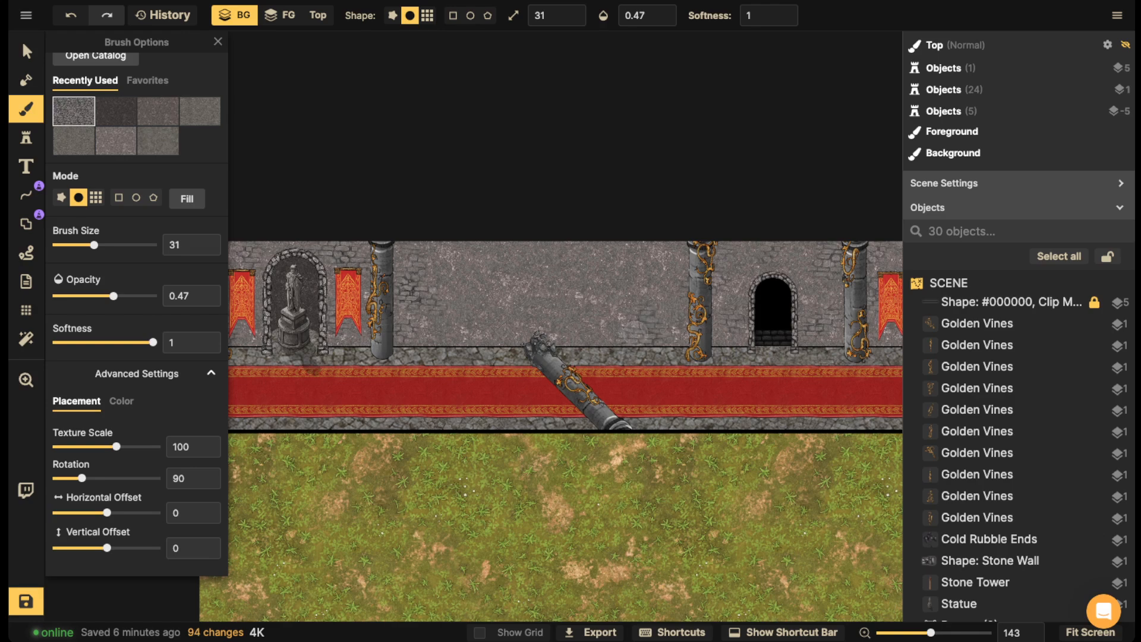
- Paint stone-brick patches along the lower wall between the fallen column and the vine-covered pillar to its right
{"action": "left_click", "coordinate": [629, 333]}
{"action": "left_click", "coordinate": [614, 330]}
{"action": "left_click", "coordinate": [639, 332]}
{"action": "left_click", "coordinate": [658, 333]}
{"action": "left_click", "coordinate": [653, 327]}
{"action": "left_click", "coordinate": [641, 320]}
{"action": "left_click", "coordinate": [638, 318]}
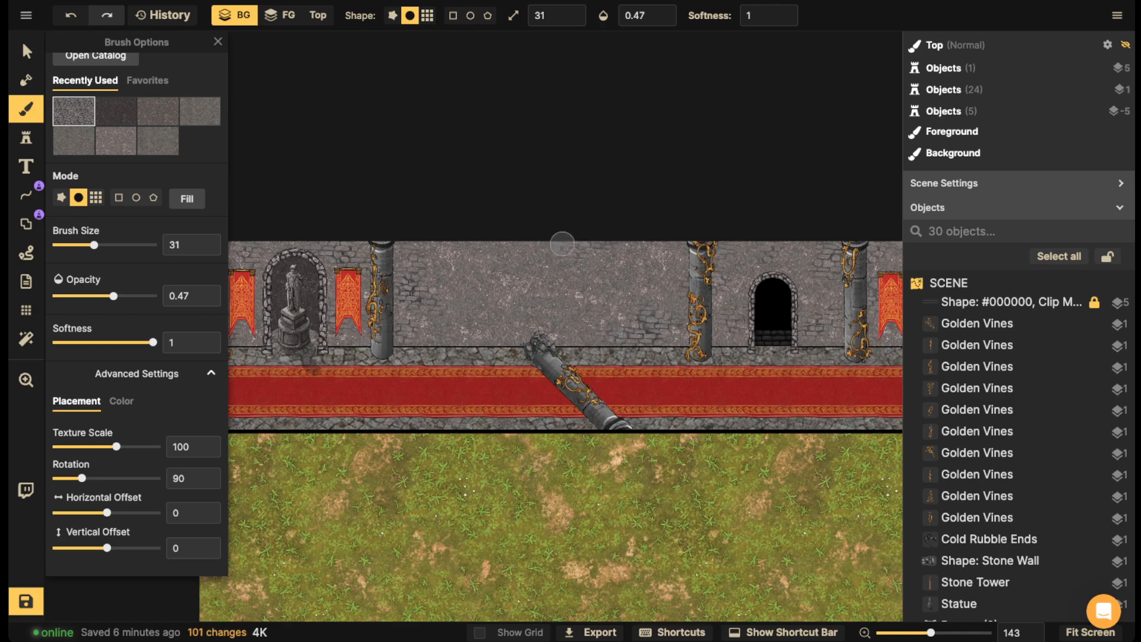
- Touch up the stone-brick patches beside the doorway and above the right-hand banner
{"action": "left_click_drag", "start_coordinate": [826, 239], "coordinate": [568, 228]}
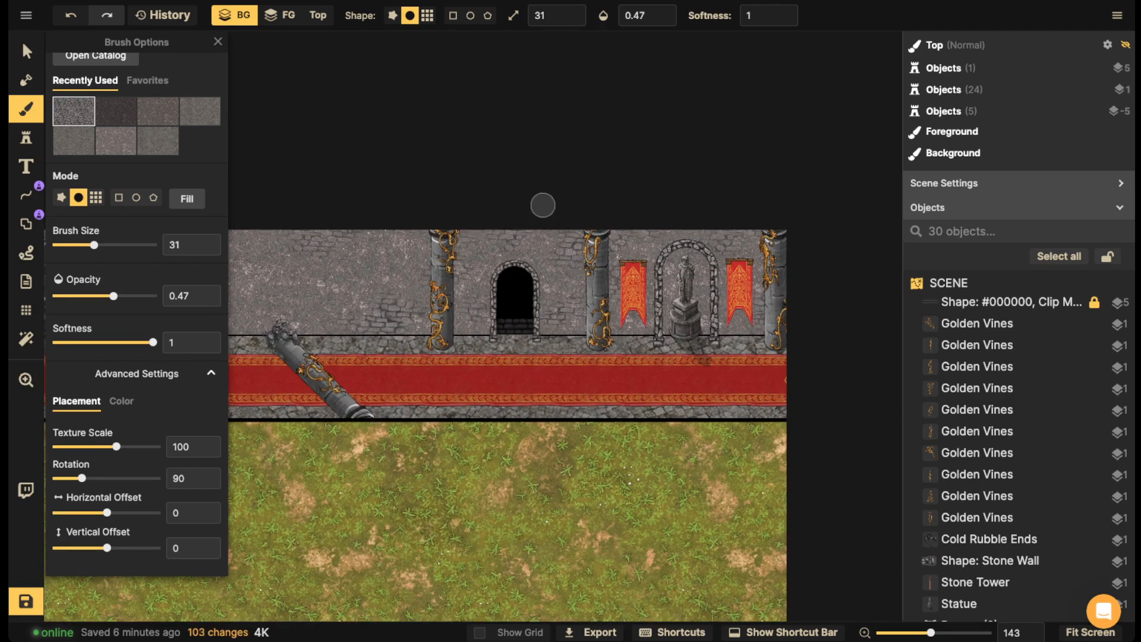
{"action": "left_click", "coordinate": [478, 310]}
{"action": "left_click_drag", "start_coordinate": [723, 325], "coordinate": [567, 346]}
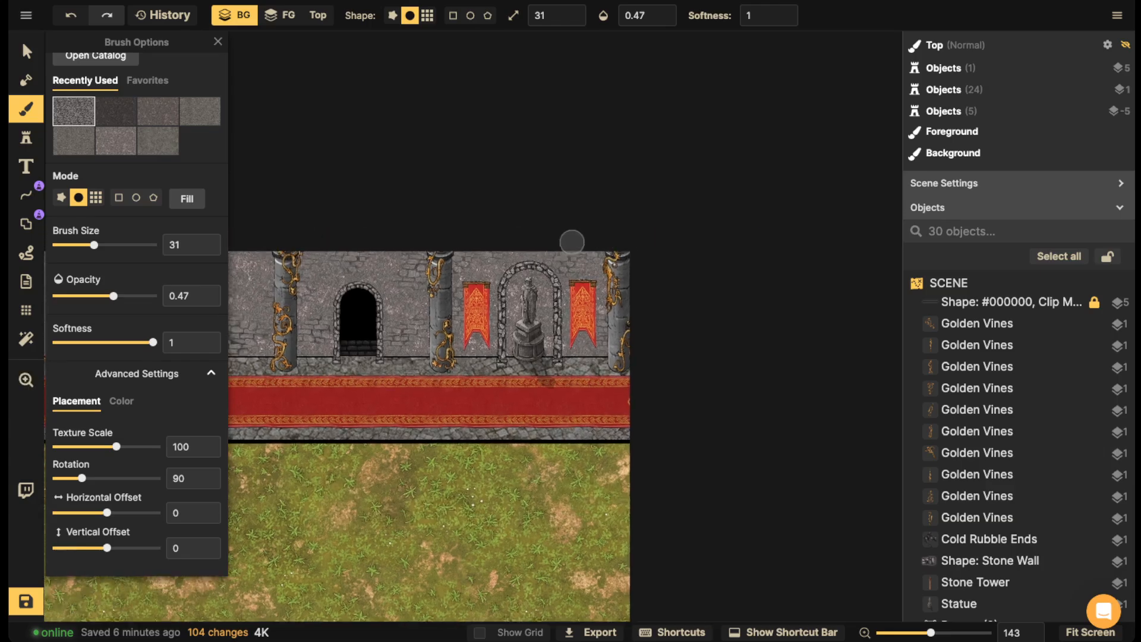
{"action": "left_click", "coordinate": [579, 251]}
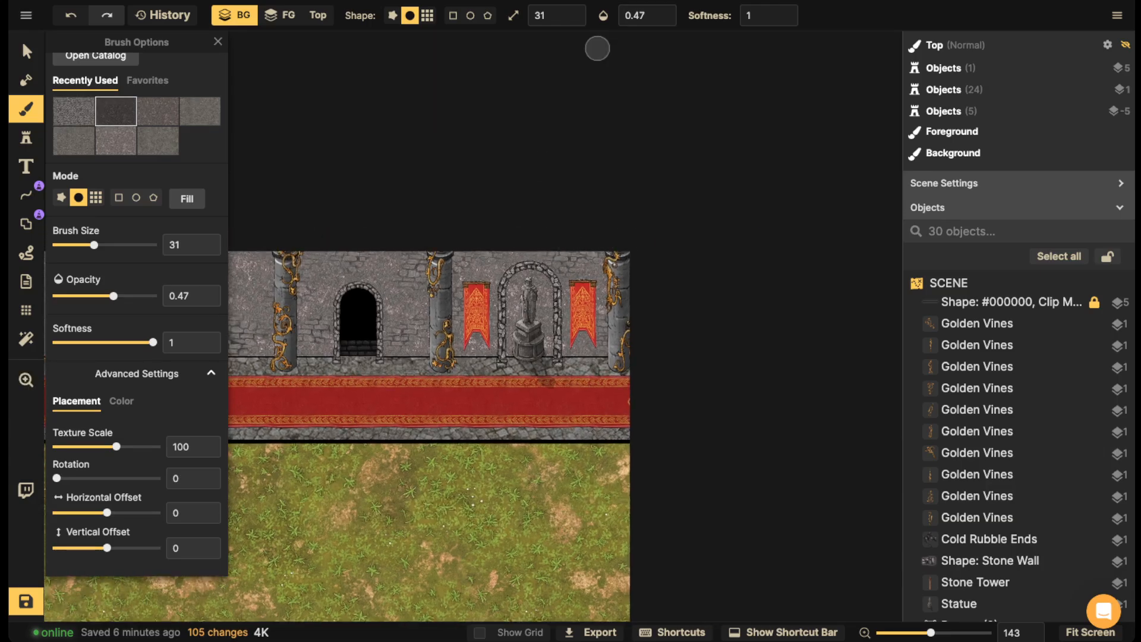
- Set the brush for the dark recently used texture to softness 0, opacity 1 and size 21
{"action": "left_click", "coordinate": [769, 16]}
{"action": "left_click_drag", "start_coordinate": [828, 65], "coordinate": [624, 46]}
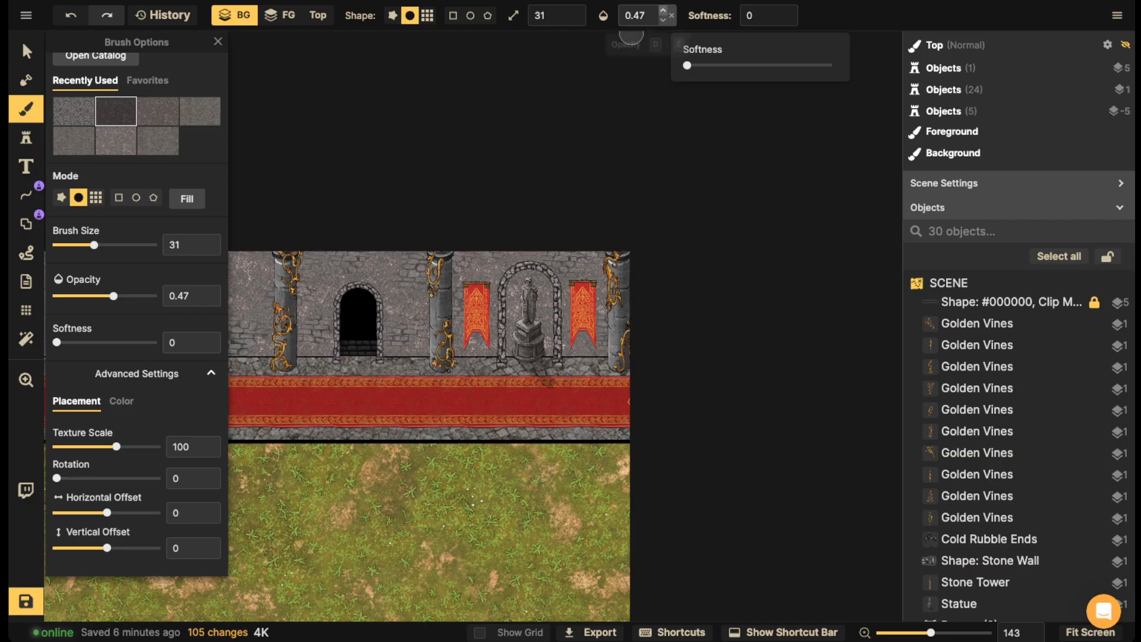
{"action": "left_click_drag", "start_coordinate": [662, 13], "coordinate": [614, 36]}
{"action": "type", "text": "1"}
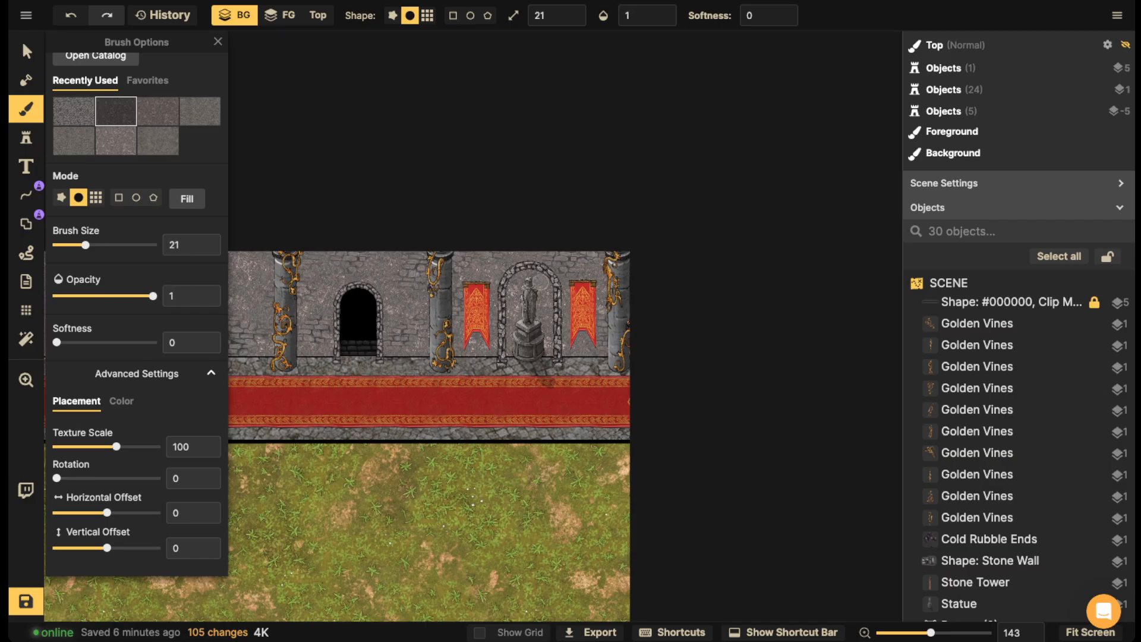
{"action": "scroll", "coordinate": [488, 291], "scroll_direction": "up", "scroll_amount": 5}
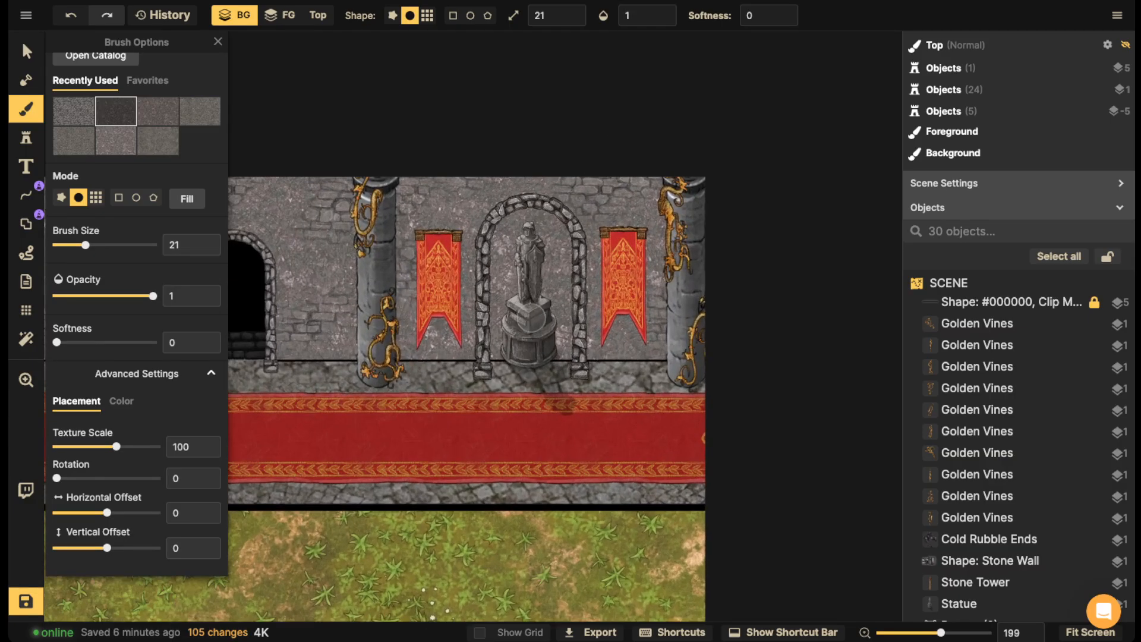
{"action": "key", "text": "2"}
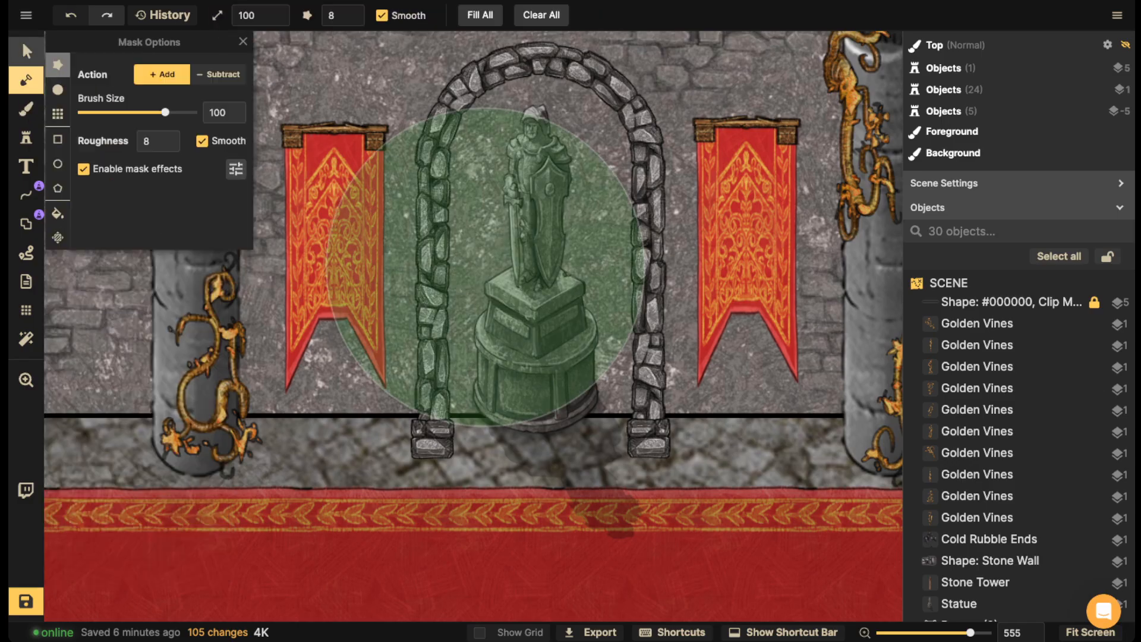
{"action": "key", "text": "1"}
{"action": "left_click", "coordinate": [612, 415]}
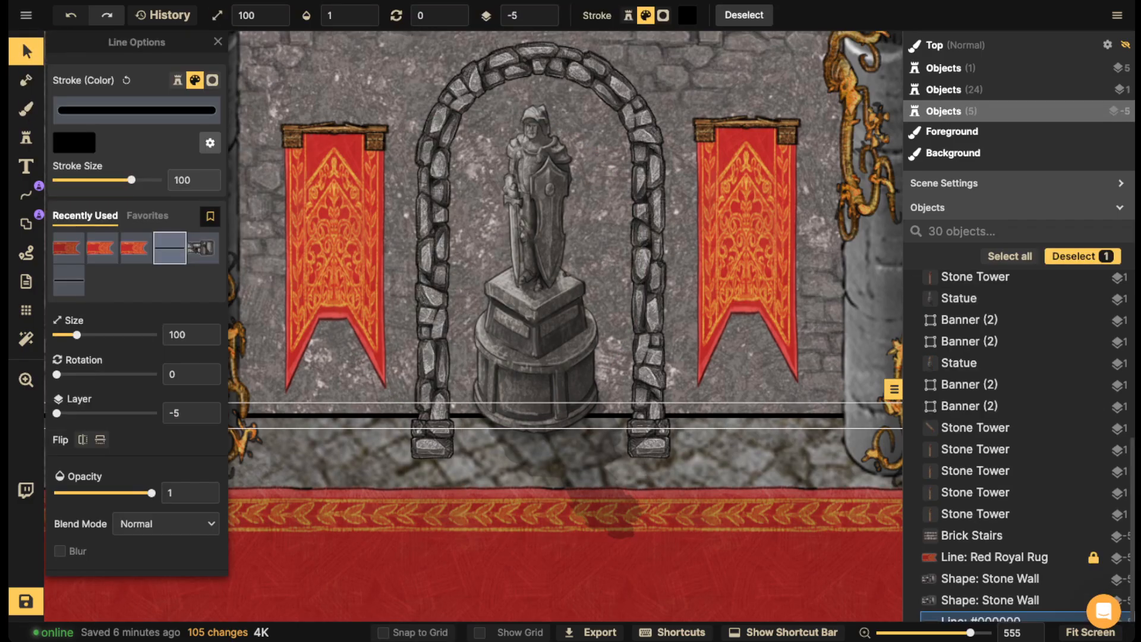
{"action": "left_click", "coordinate": [25, 223]}
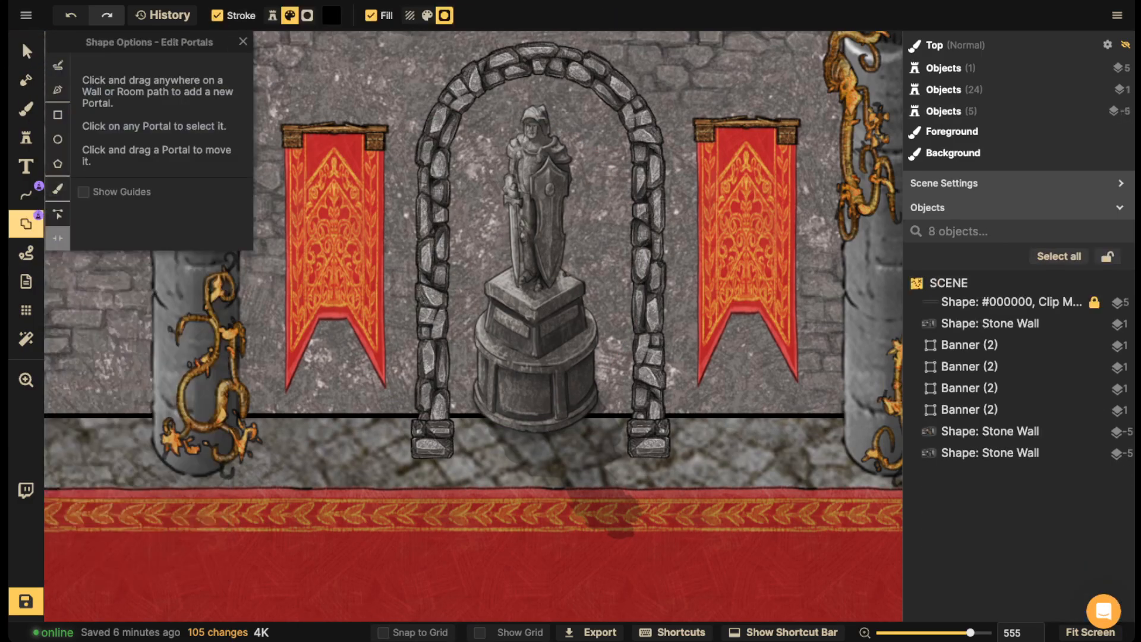
{"action": "left_click", "coordinate": [540, 453]}
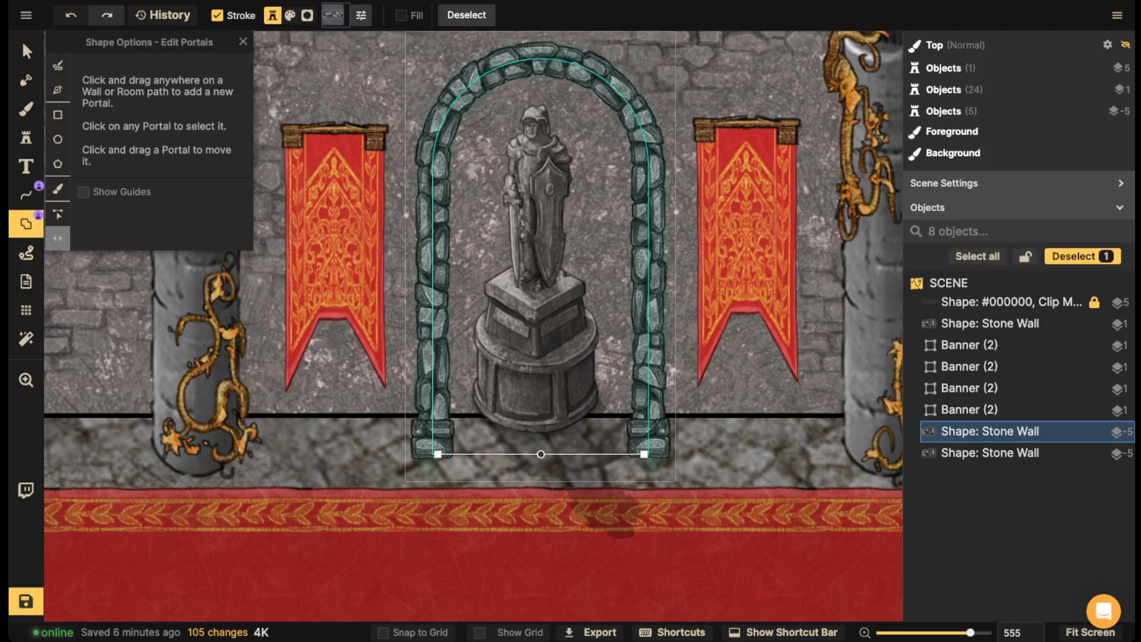
{"action": "key", "text": "Escape"}
- Cut a portal 25.6 wide in the black wall-base line where it crosses the right-hand statue alcove
{"action": "left_click", "coordinate": [25, 195]}
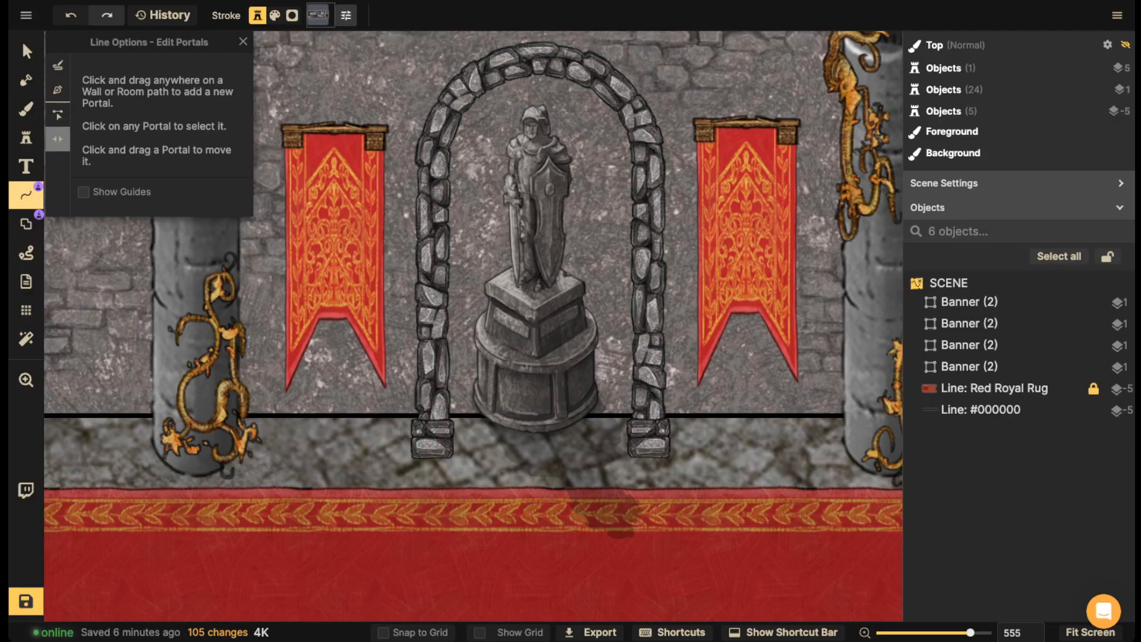
{"action": "left_click", "coordinate": [535, 415]}
{"action": "left_click", "coordinate": [536, 415]}
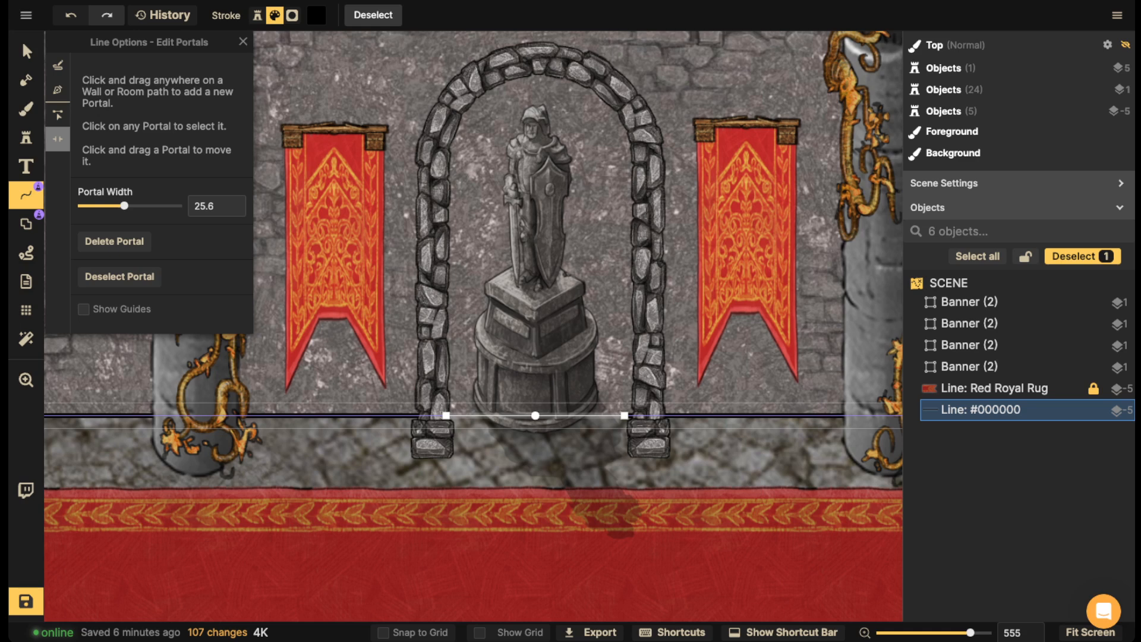
- Paint the dark texture over the wall inside the right-hand statue alcove, reducing the brush size to 8 for the tighter areas
{"action": "left_click", "coordinate": [26, 109]}
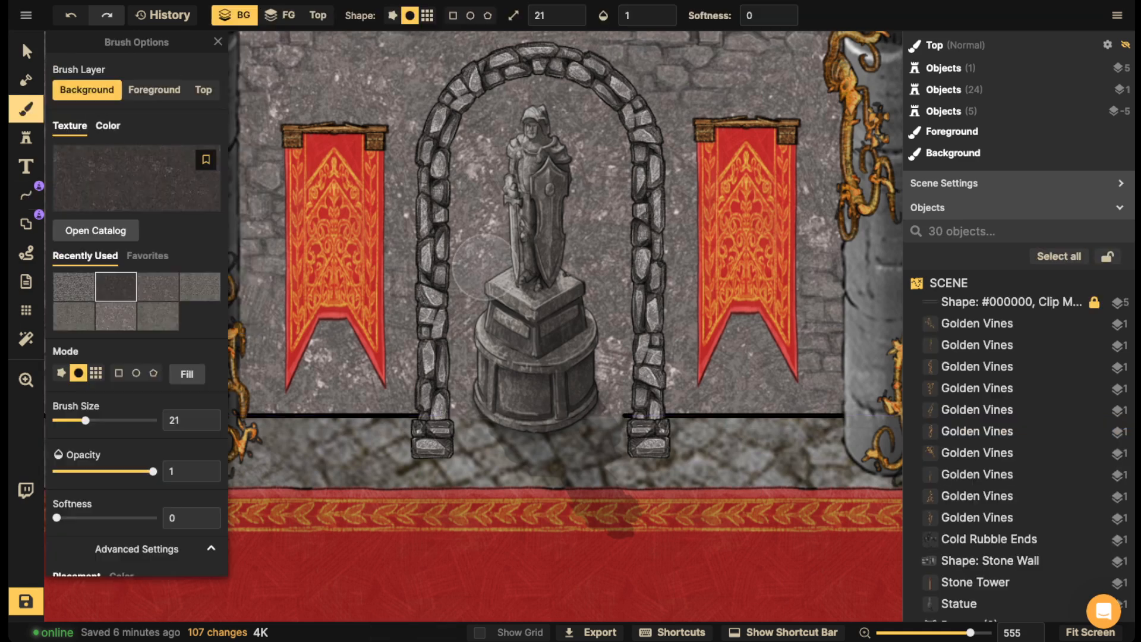
{"action": "mouse_move", "coordinate": [491, 239]}
{"action": "left_mouse_down"}
{"action": "mouse_move", "coordinate": [493, 211]}
{"action": "mouse_move", "coordinate": [462, 211]}
{"action": "mouse_move", "coordinate": [461, 340]}
{"action": "left_mouse_up"}
{"action": "key", "text": "bracketleft"}
{"action": "key", "text": "bracketleft"}
{"action": "key", "text": "bracketright"}
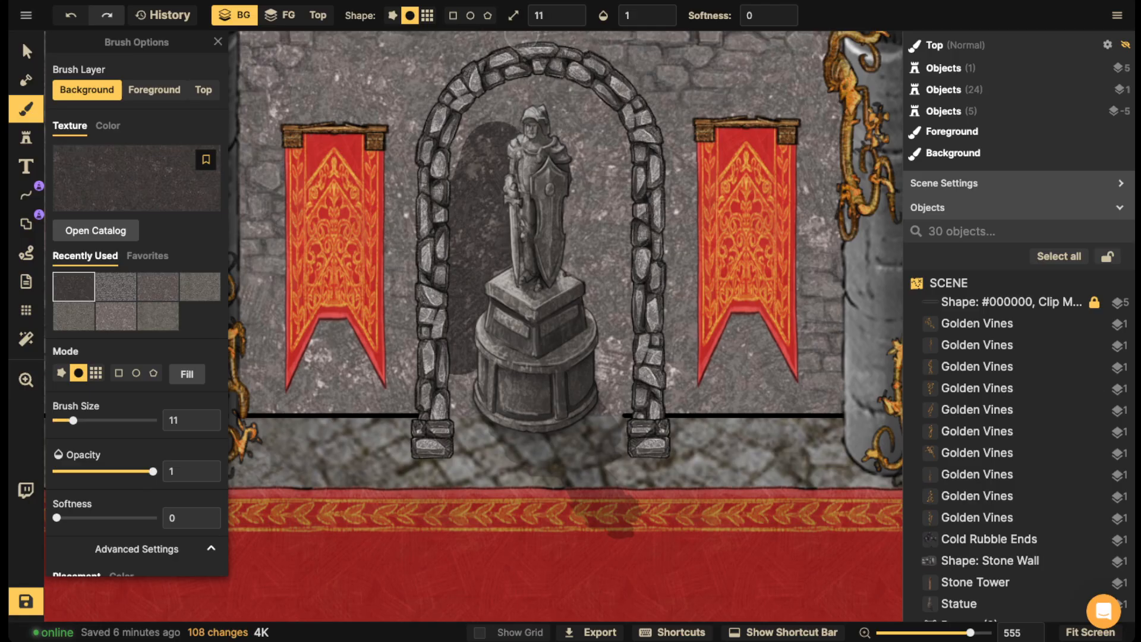
{"action": "left_click", "coordinate": [572, 20]}
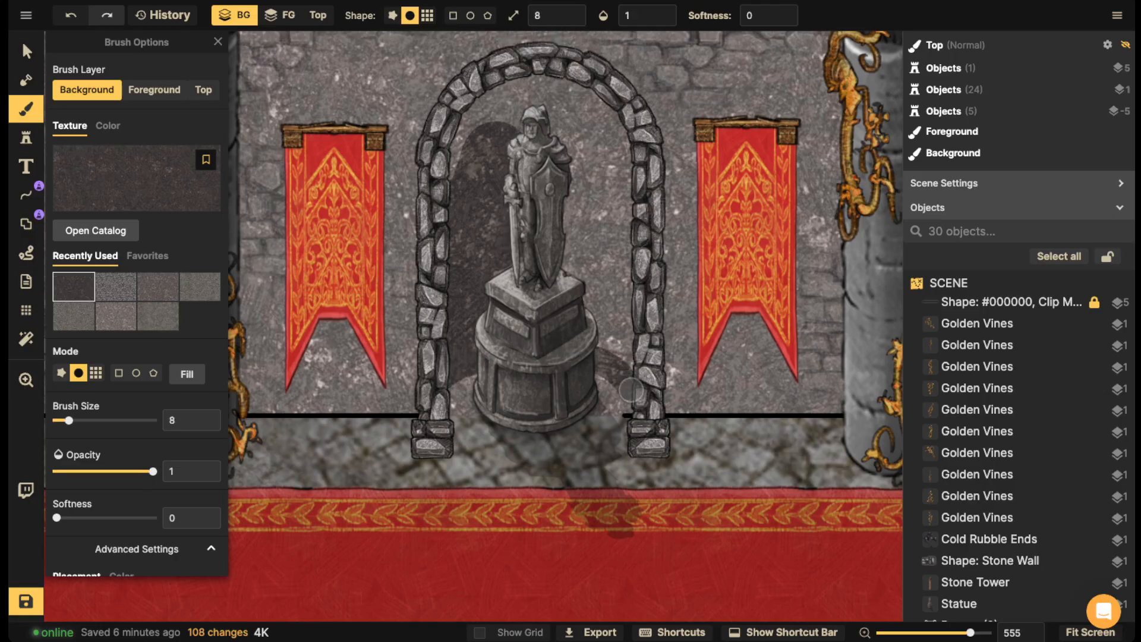
{"action": "mouse_move", "coordinate": [607, 340]}
{"action": "left_mouse_down"}
{"action": "mouse_move", "coordinate": [623, 265]}
{"action": "mouse_move", "coordinate": [580, 178]}
{"action": "mouse_move", "coordinate": [597, 279]}
{"action": "mouse_move", "coordinate": [604, 125]}
{"action": "mouse_move", "coordinate": [589, 89]}
{"action": "mouse_move", "coordinate": [457, 160]}
{"action": "mouse_move", "coordinate": [547, 106]}
{"action": "mouse_move", "coordinate": [597, 132]}
{"action": "left_mouse_up"}
- Touch up the floor beside the right-hand statue's pedestal with the recently used stone texture of scale 345.59
{"action": "left_click", "coordinate": [116, 287]}
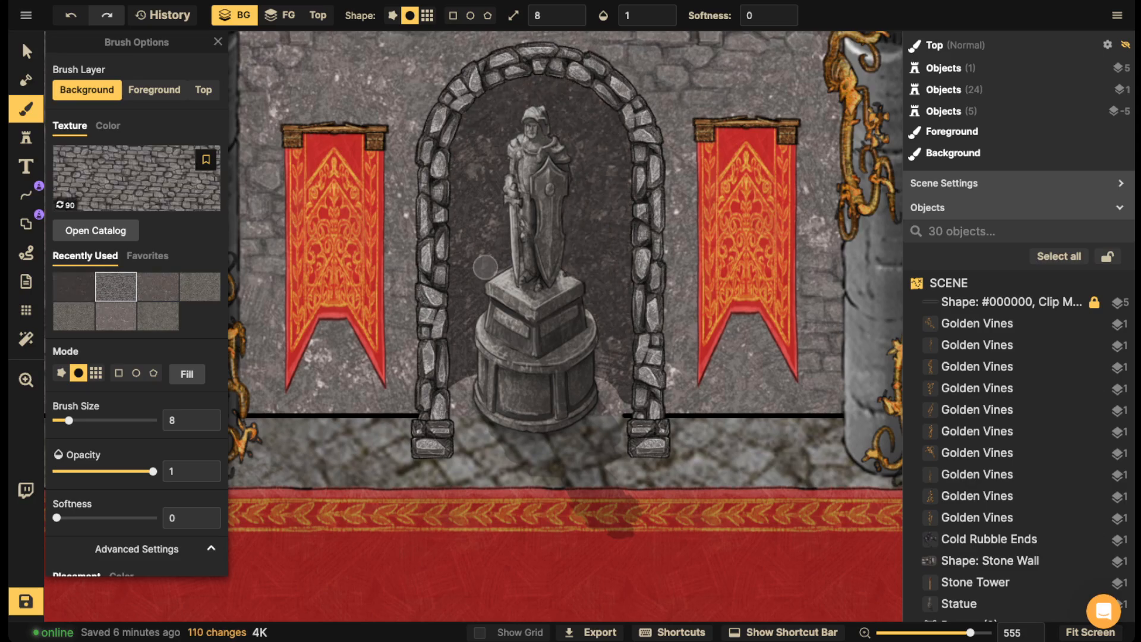
{"action": "left_click", "coordinate": [157, 286]}
{"action": "left_click", "coordinate": [199, 286]}
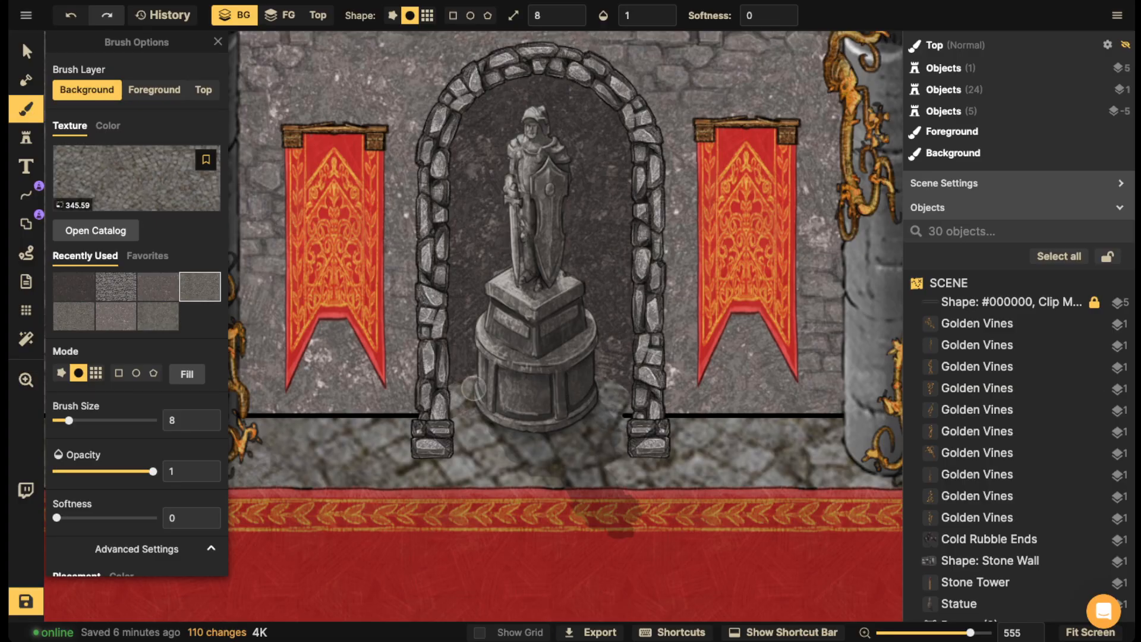
{"action": "left_click_drag", "start_coordinate": [616, 426], "coordinate": [612, 407]}
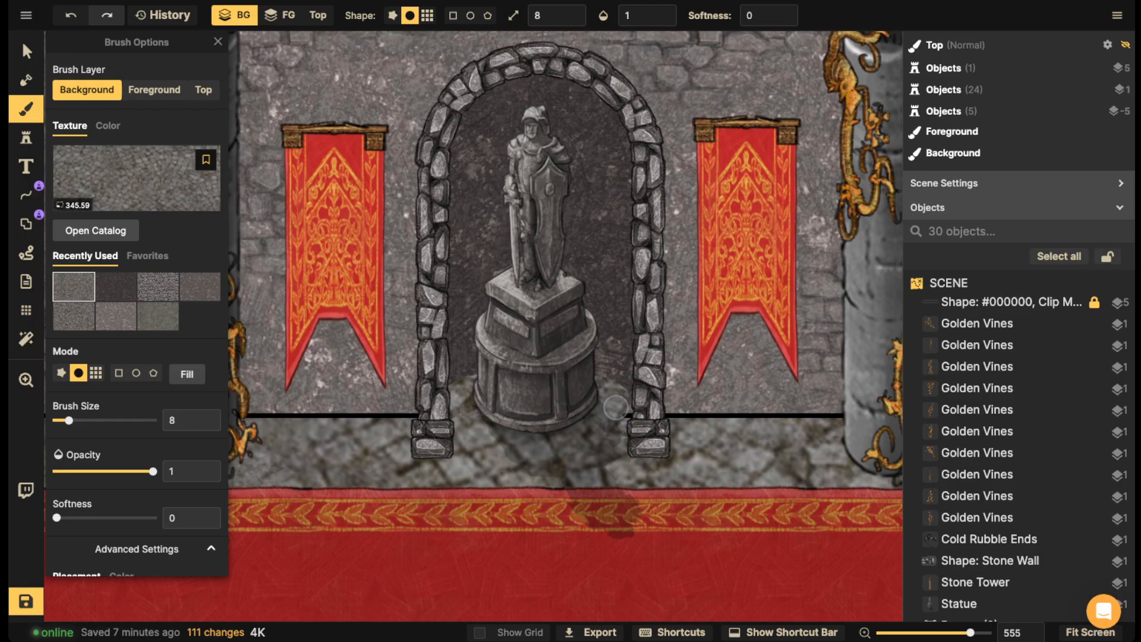
- Save the map
{"action": "scroll", "coordinate": [616, 407], "scroll_direction": "down", "scroll_amount": 5}
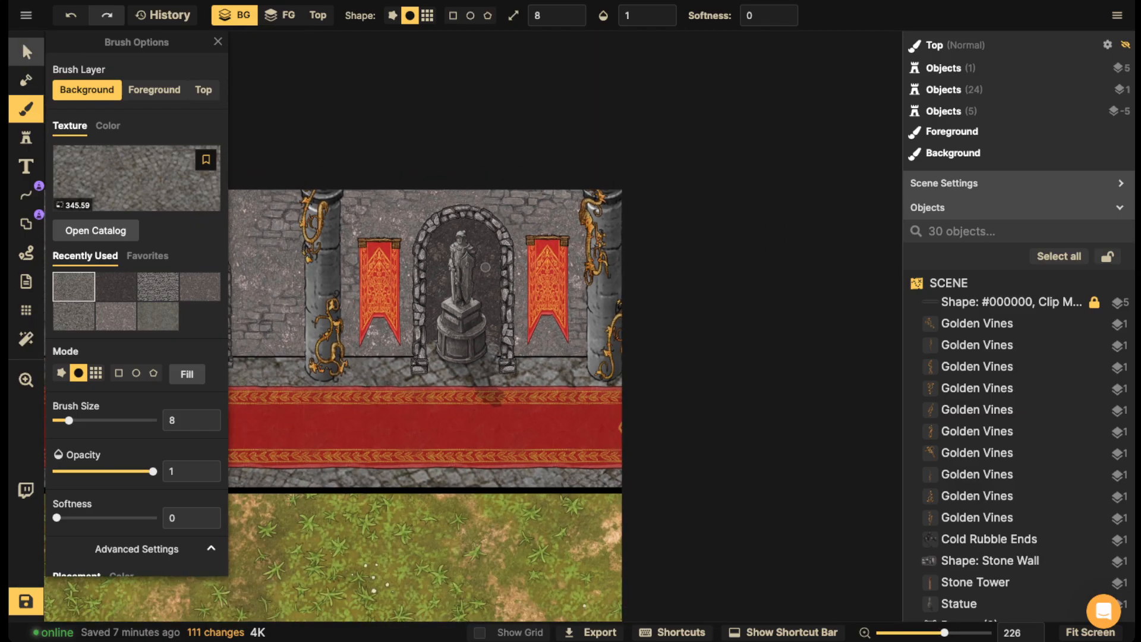
{"action": "left_click", "coordinate": [27, 52]}
{"action": "scroll", "coordinate": [178, 190], "scroll_direction": "down", "scroll_amount": 2}
{"action": "mouse_move", "coordinate": [178, 190]}
{"action": "left_mouse_down"}
{"action": "mouse_move", "coordinate": [520, 201]}
{"action": "mouse_move", "coordinate": [468, 204]}
{"action": "left_mouse_up"}
{"action": "left_click_drag", "start_coordinate": [285, 380], "coordinate": [410, 261]}
{"action": "scroll", "coordinate": [410, 262], "scroll_direction": "down", "scroll_amount": 1}
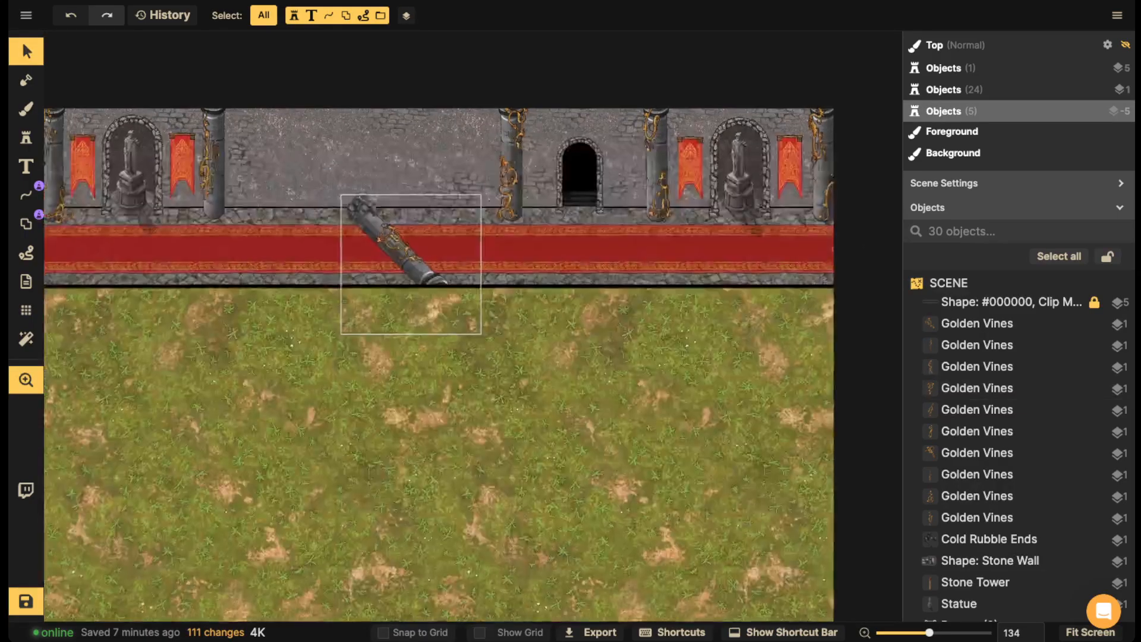
{"action": "scroll", "coordinate": [439, 356], "scroll_direction": "down", "scroll_amount": 1}
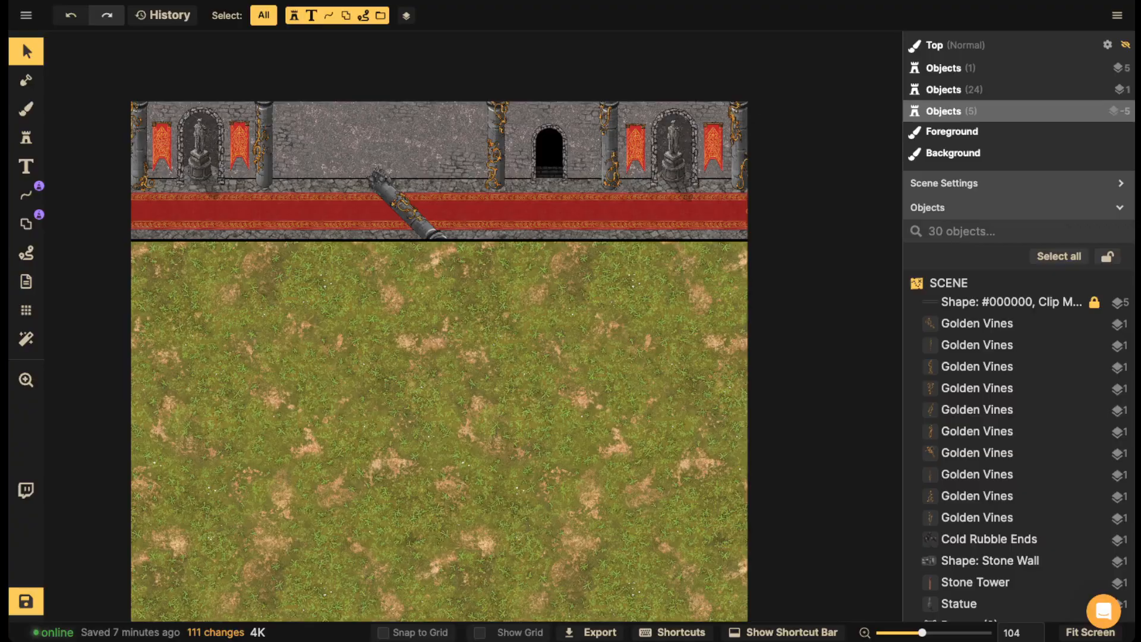
{"action": "key", "text": "ctrl+s"}
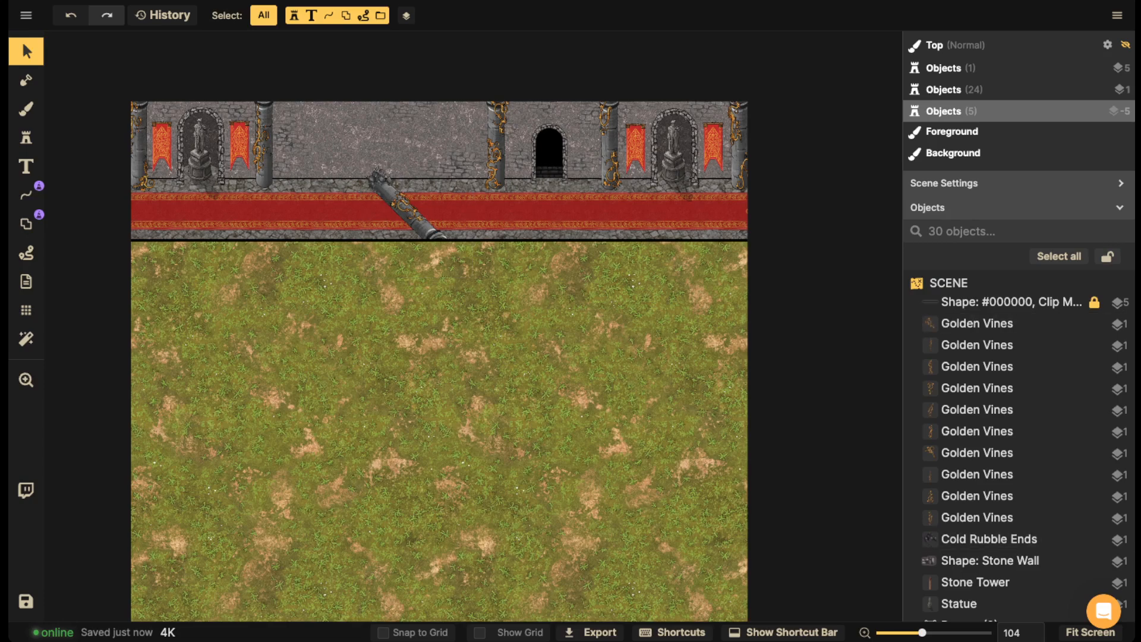
- Examine the blank wall section and the broken end of the fallen column
{"action": "scroll", "coordinate": [286, 146], "scroll_direction": "up", "scroll_amount": 6}
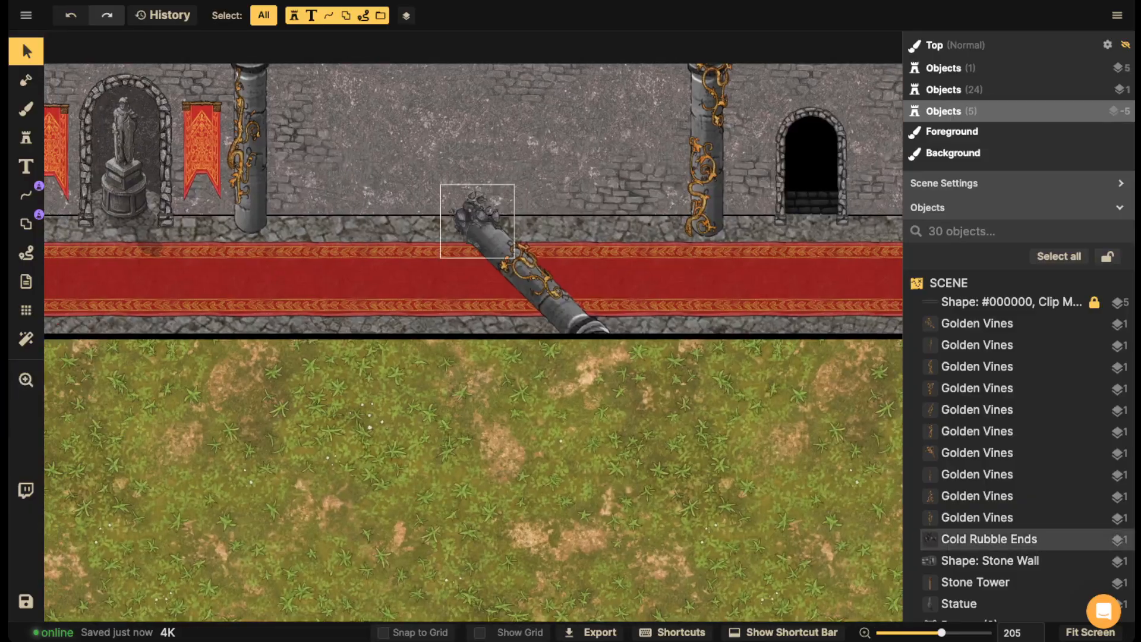
{"action": "left_click_drag", "start_coordinate": [479, 223], "coordinate": [480, 295]}
{"action": "scroll", "coordinate": [364, 243], "scroll_direction": "up", "scroll_amount": 3}
{"action": "left_click_drag", "start_coordinate": [365, 243], "coordinate": [105, 277]}
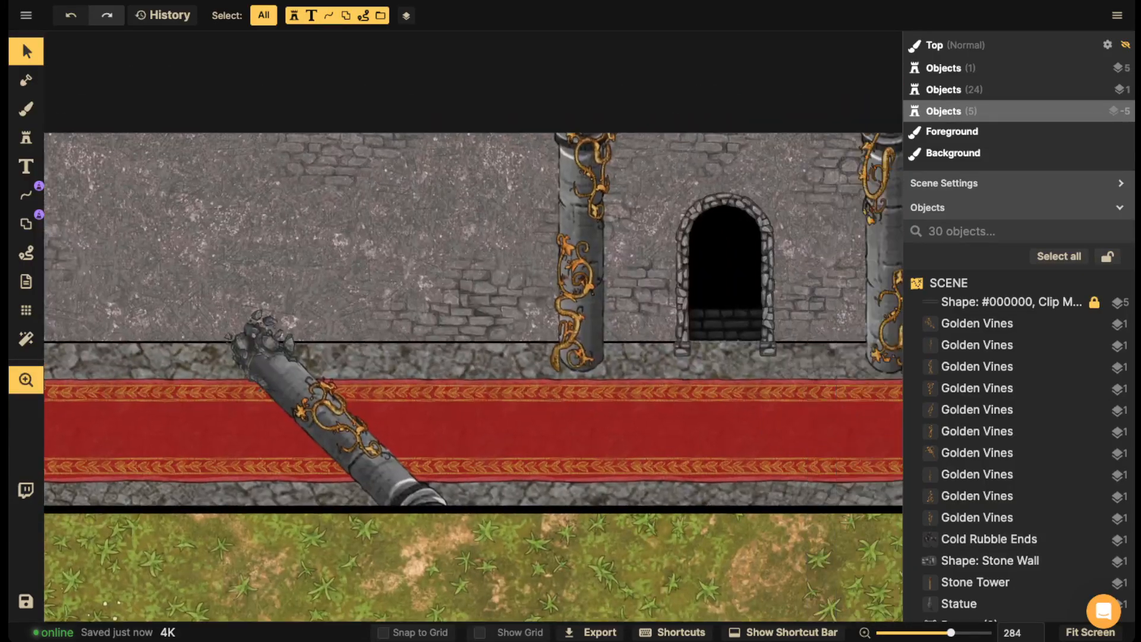
{"action": "scroll", "coordinate": [768, 262], "scroll_direction": "down", "scroll_amount": 7}
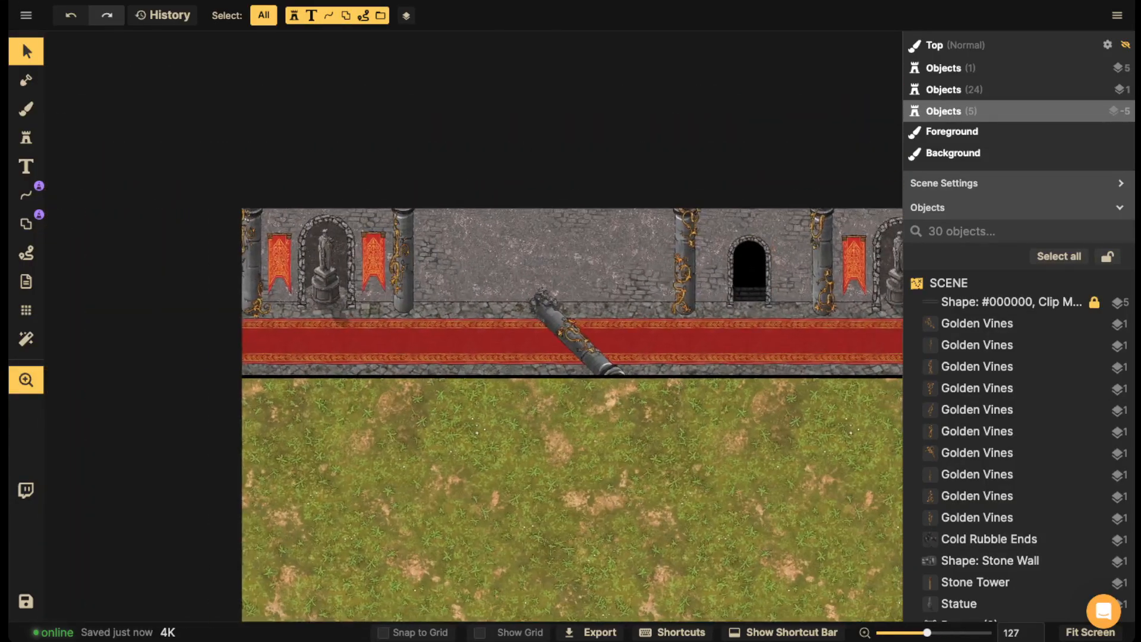
{"action": "left_click_drag", "start_coordinate": [533, 310], "coordinate": [462, 312]}
{"action": "scroll", "coordinate": [462, 312], "scroll_direction": "up", "scroll_amount": 3}
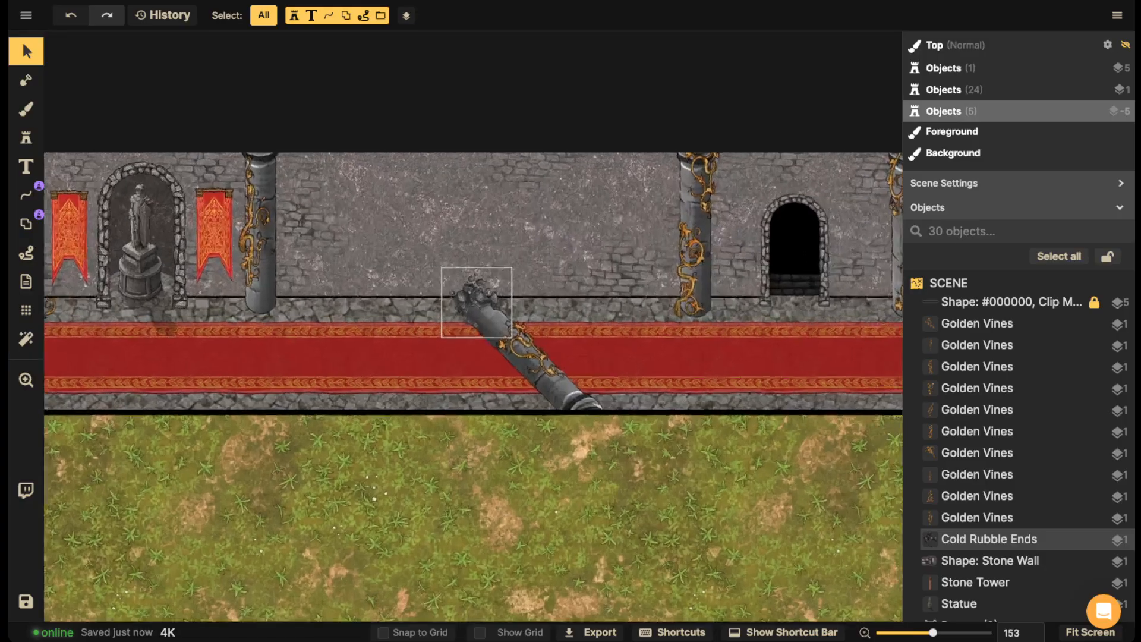
{"action": "scroll", "coordinate": [471, 306], "scroll_direction": "up", "scroll_amount": 5}
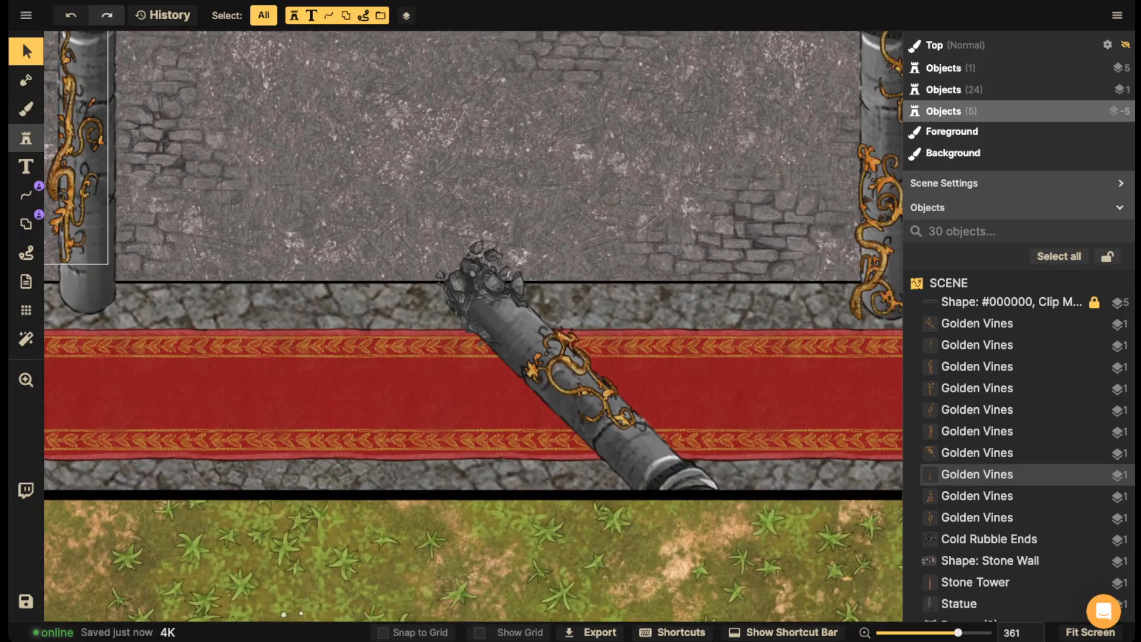
{"action": "left_click", "coordinate": [26, 138]}
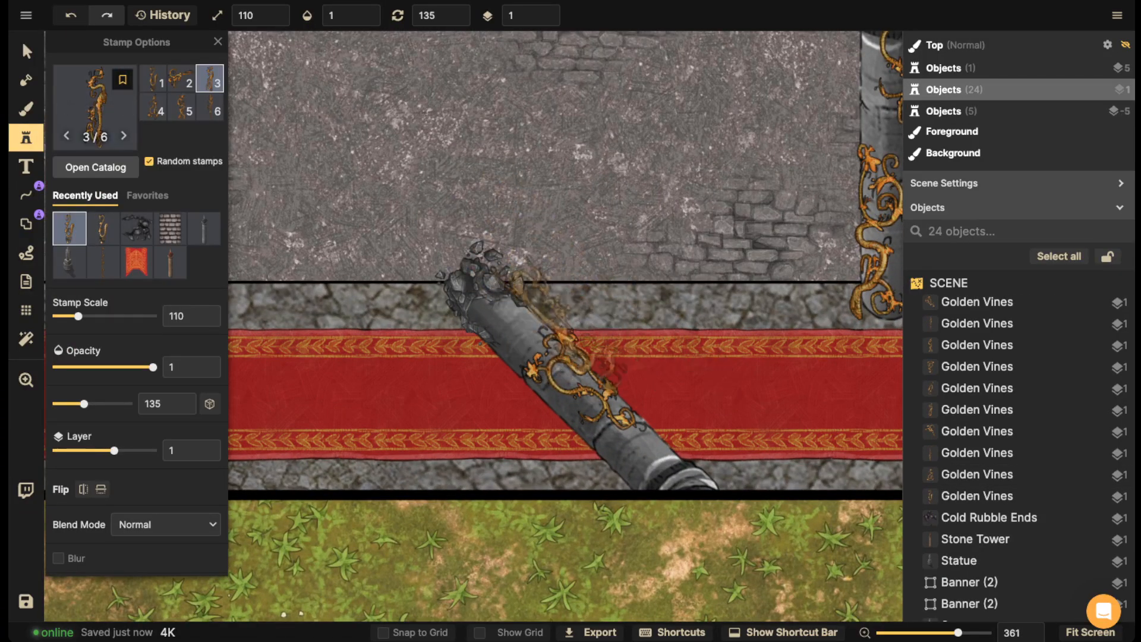
{"action": "left_click", "coordinate": [26, 52]}
{"action": "scroll", "coordinate": [356, 196], "scroll_direction": "up", "scroll_amount": 3}
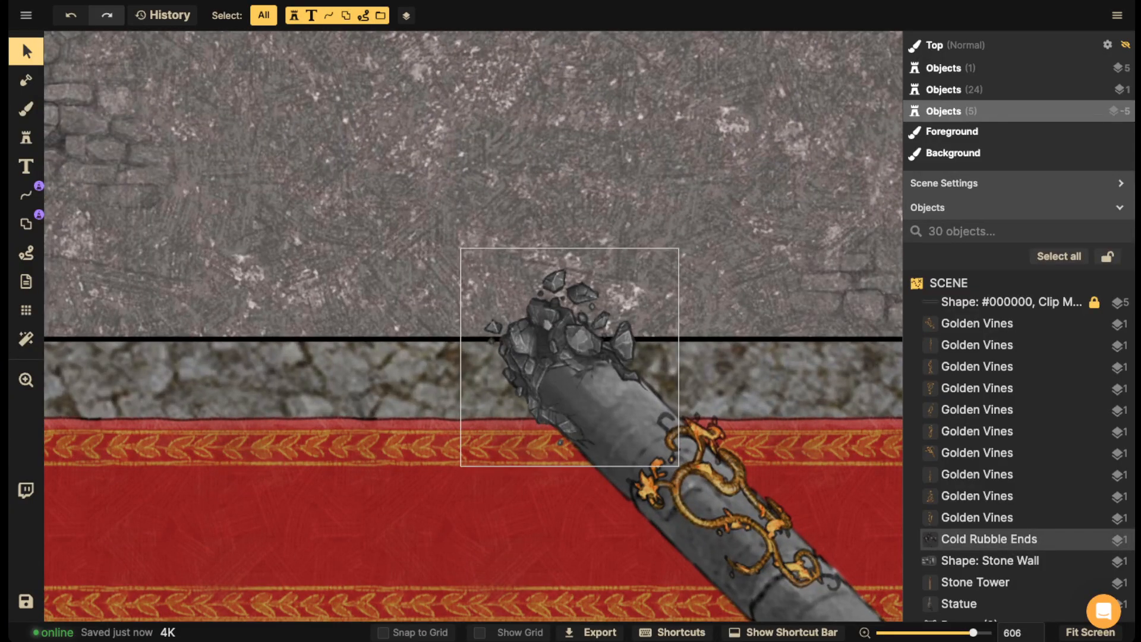
- Search the stamp catalog for rubble and choose the Cold Rubble Big stamp from the Siege pack
{"action": "left_click", "coordinate": [26, 138]}
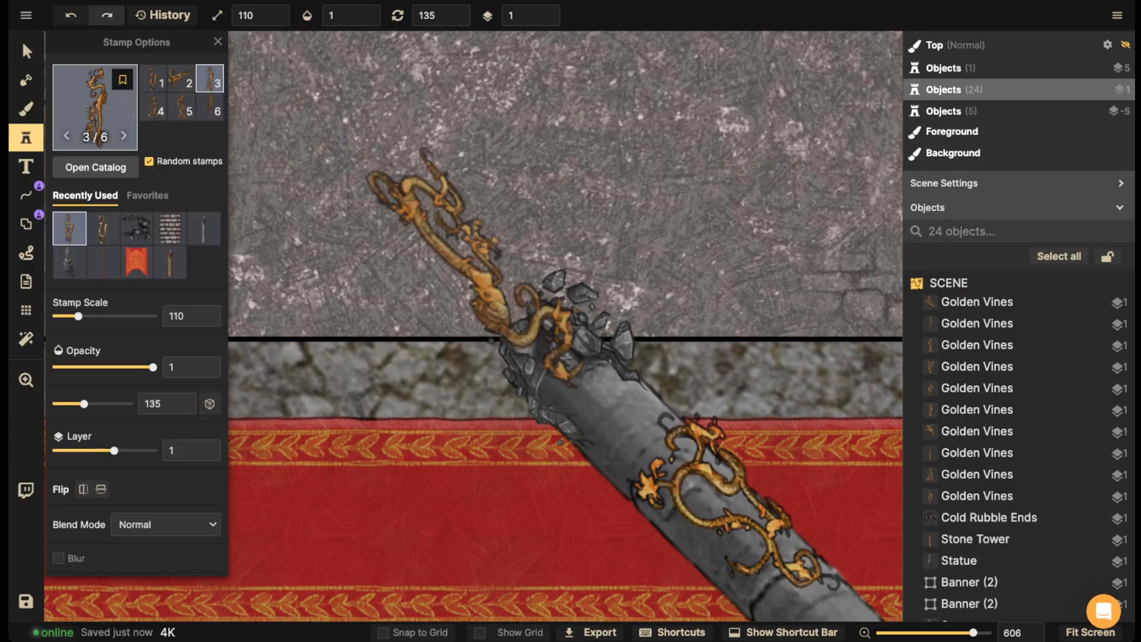
{"action": "left_click", "coordinate": [136, 228]}
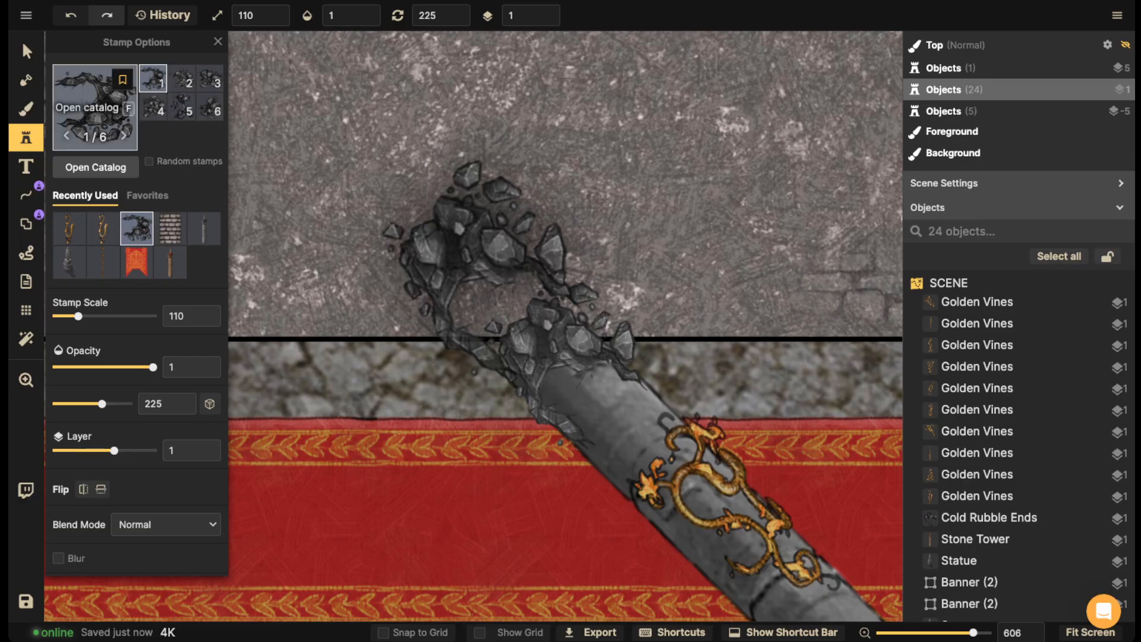
{"action": "left_click", "coordinate": [93, 107]}
{"action": "type", "text": "ruble"}
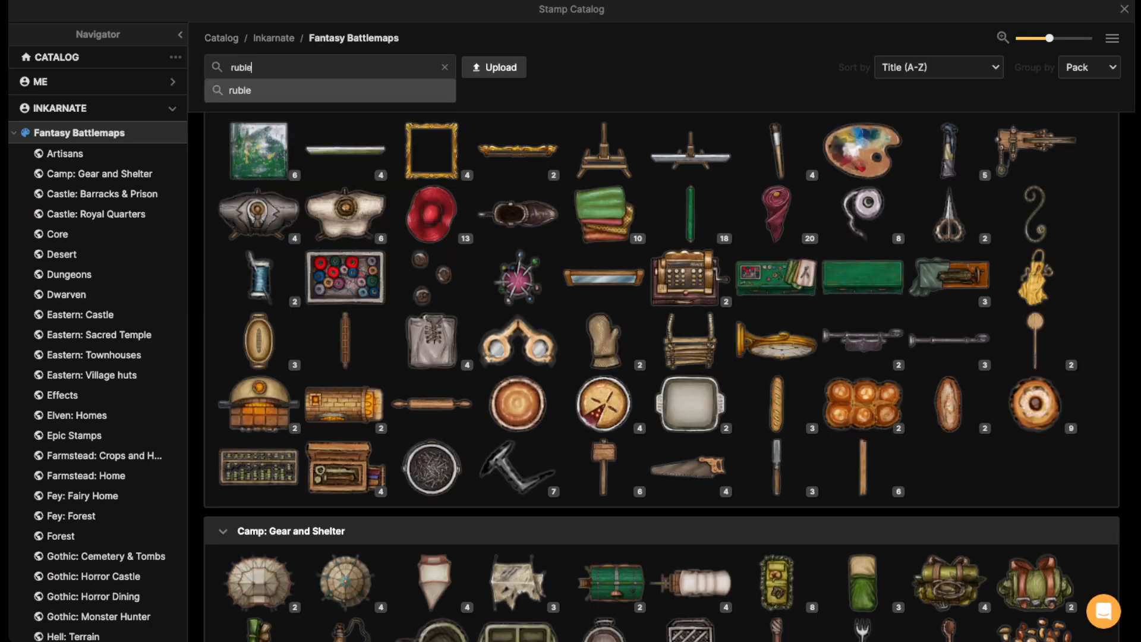
{"action": "key", "text": "Return"}
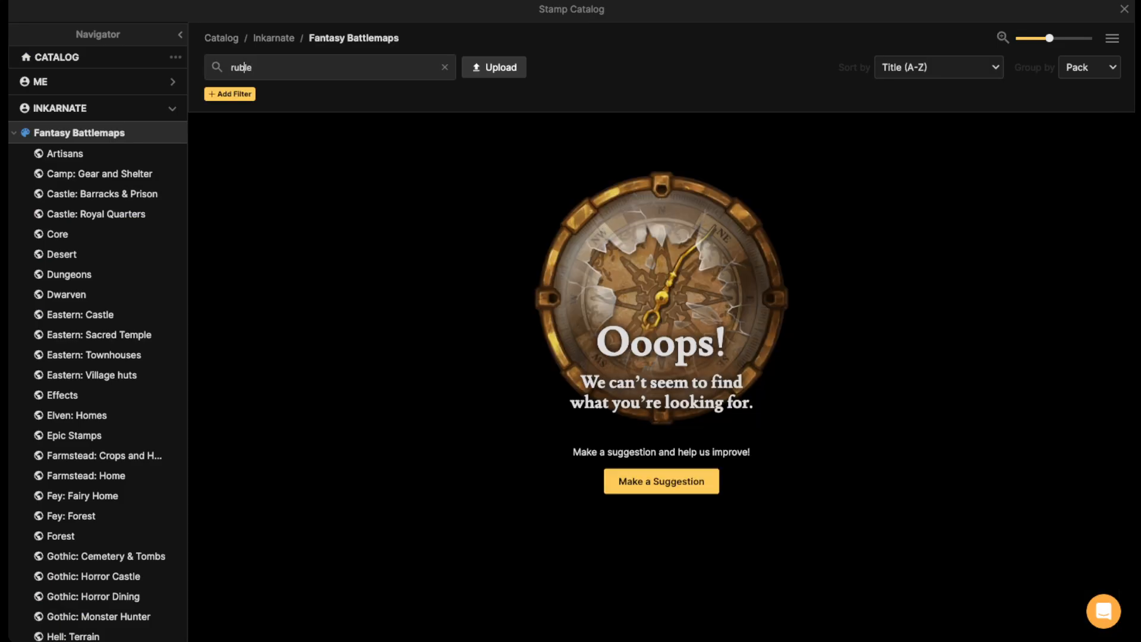
{"action": "type", "text": "b"}
{"action": "key", "text": "Return"}
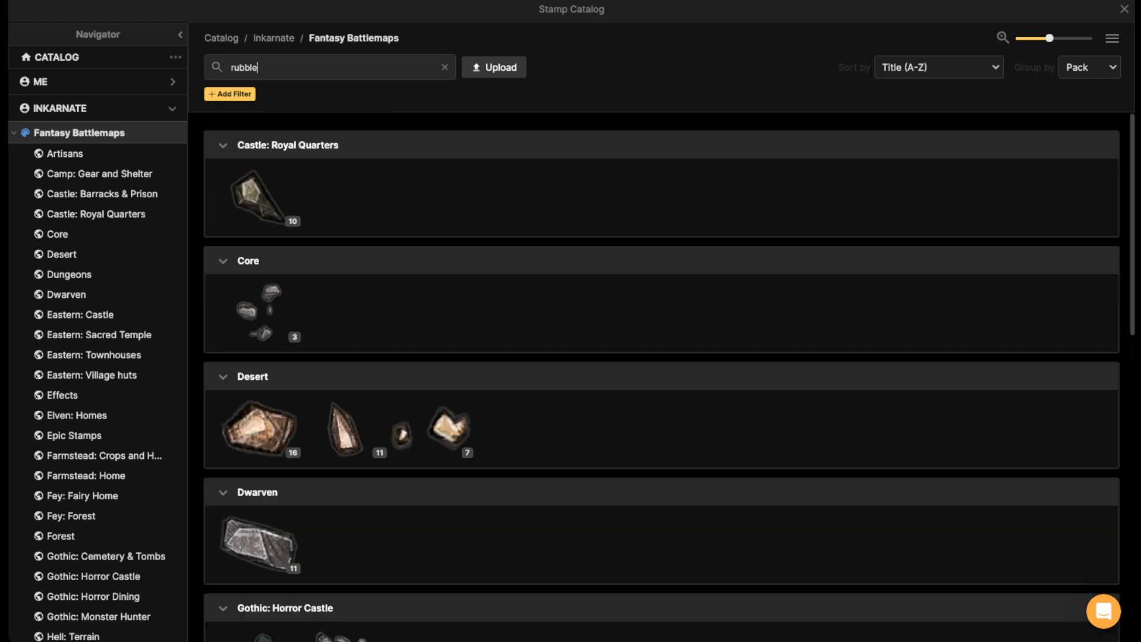
{"action": "mouse_move", "coordinate": [259, 309]}
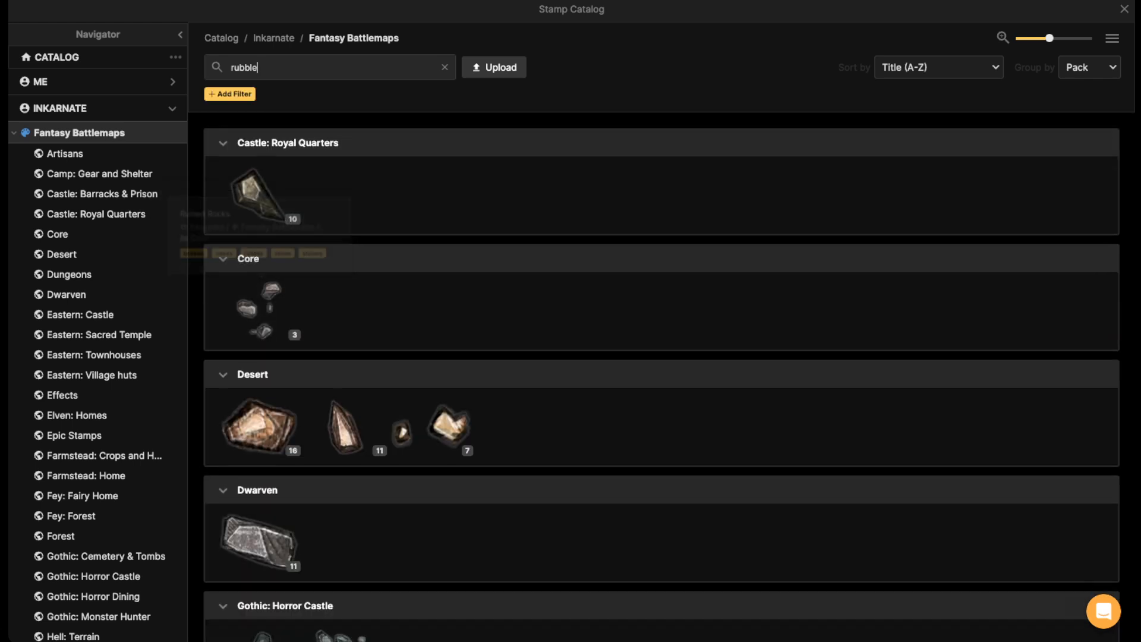
{"action": "scroll", "coordinate": [517, 396], "scroll_direction": "down", "scroll_amount": 10}
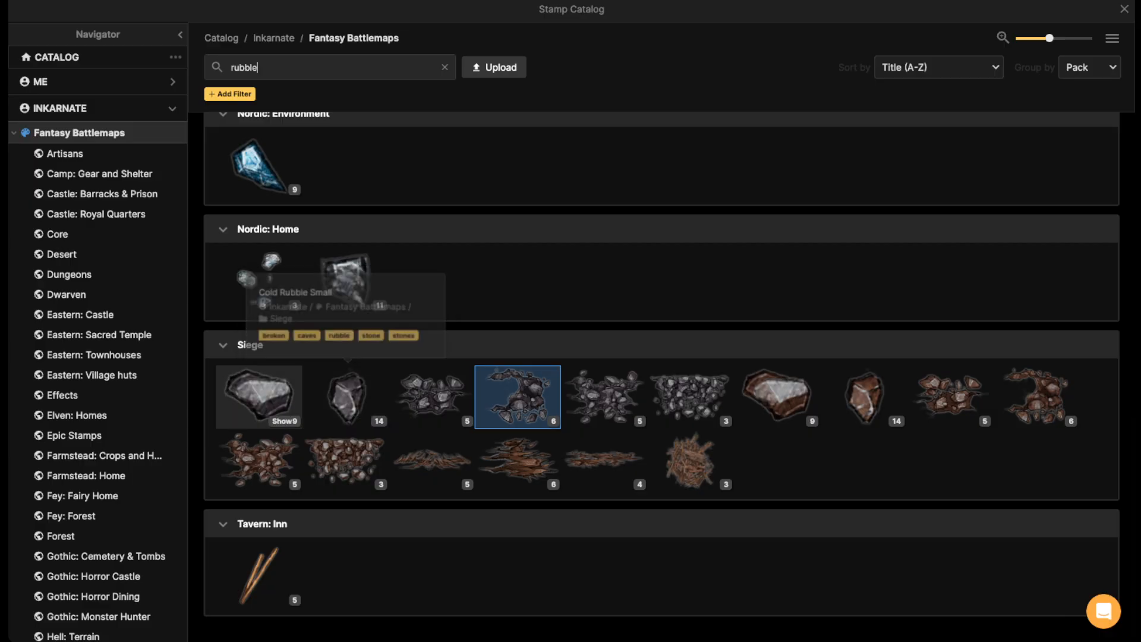
{"action": "left_click", "coordinate": [259, 397]}
- Set the rubble stamp's shadow to None and its saturation to 0
{"action": "scroll", "coordinate": [136, 356], "scroll_direction": "down", "scroll_amount": 5}
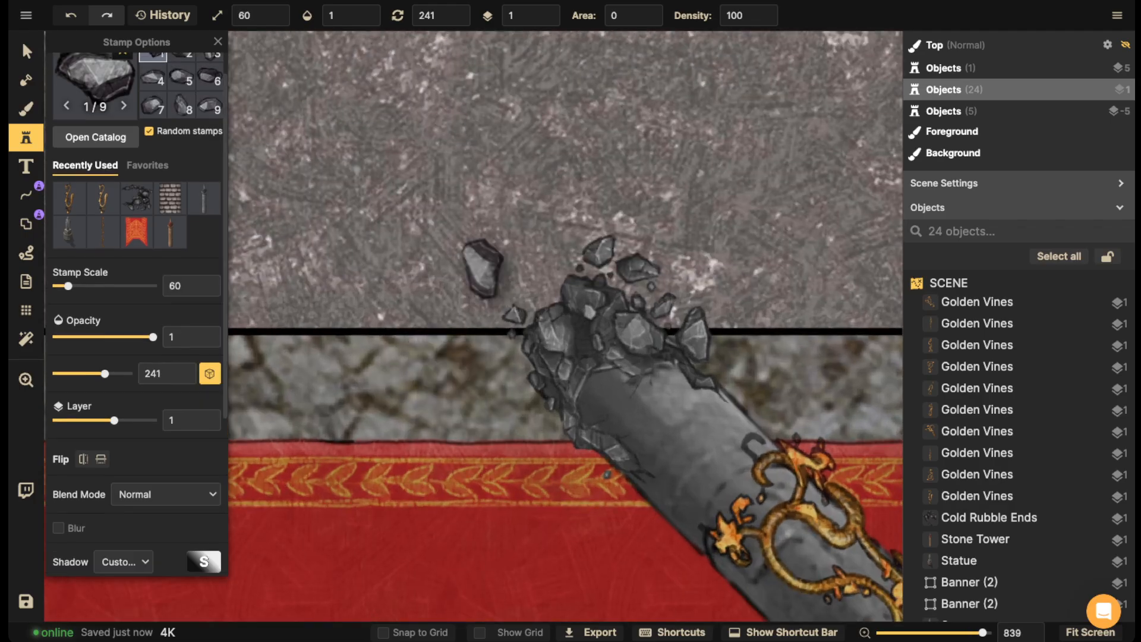
{"action": "left_click", "coordinate": [123, 326]}
{"action": "left_click", "coordinate": [114, 352]}
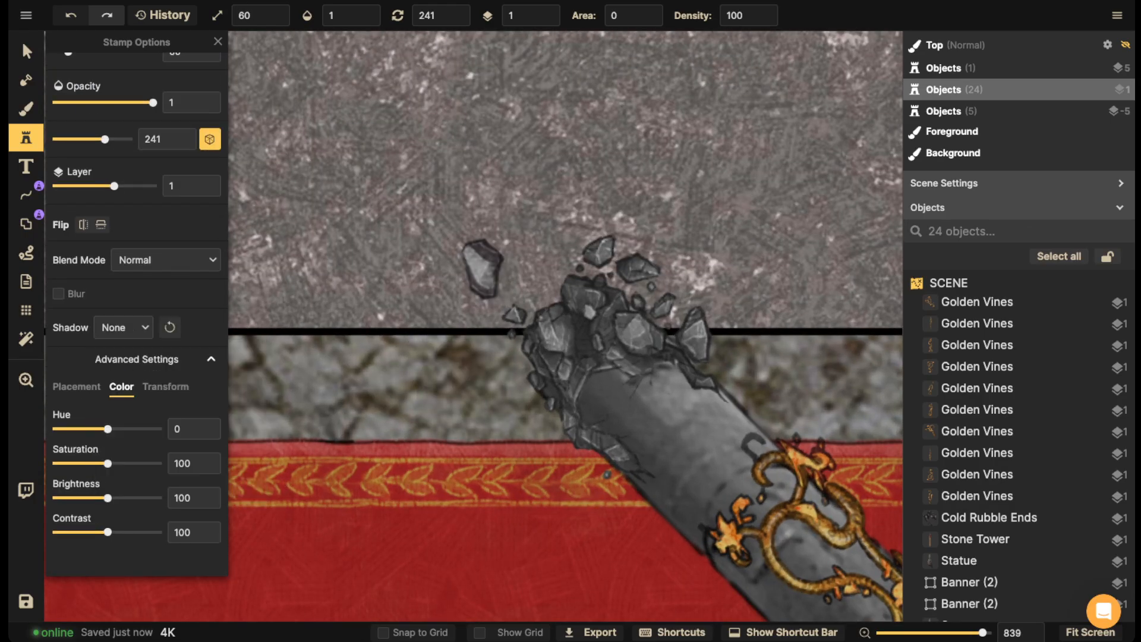
{"action": "left_click_drag", "start_coordinate": [108, 463], "coordinate": [55, 463]}
- Place a Cold Rubble Big stamp at scale 50 on the floor just left of the fallen column's broken end
{"action": "scroll", "coordinate": [528, 386], "scroll_direction": "down", "scroll_amount": 3}
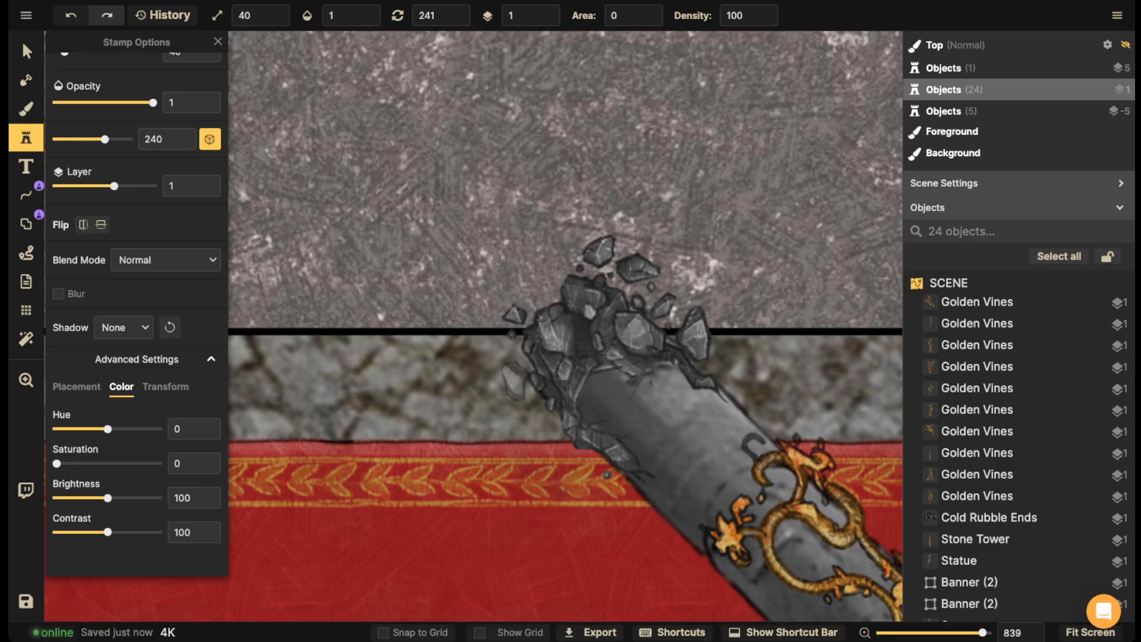
{"action": "scroll", "coordinate": [514, 381], "scroll_direction": "up", "scroll_amount": 1}
{"action": "scroll", "coordinate": [502, 367], "scroll_direction": "down", "scroll_amount": 5}
{"action": "left_click", "coordinate": [491, 355]}
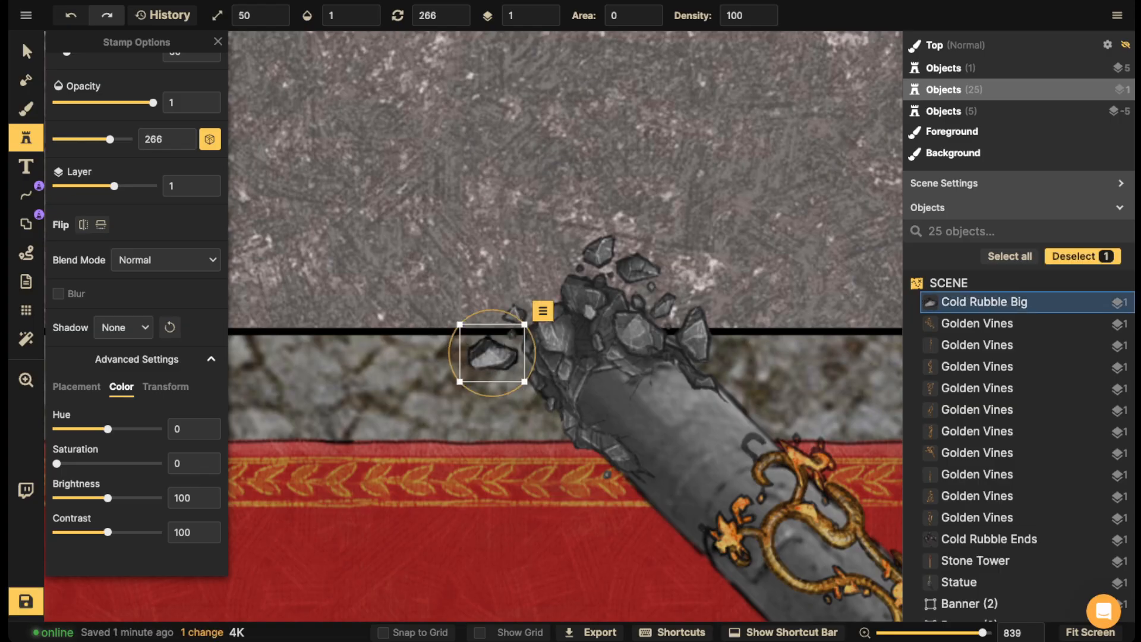
- Place two more Cold Rubble Big stamps at scale 50 beside the column's broken end, one on the wall's base line and one at the carpet's edge
{"action": "scroll", "coordinate": [425, 332], "scroll_direction": "up", "scroll_amount": 4}
{"action": "left_click", "coordinate": [422, 334]}
{"action": "scroll", "coordinate": [633, 318], "scroll_direction": "up", "scroll_amount": 6}
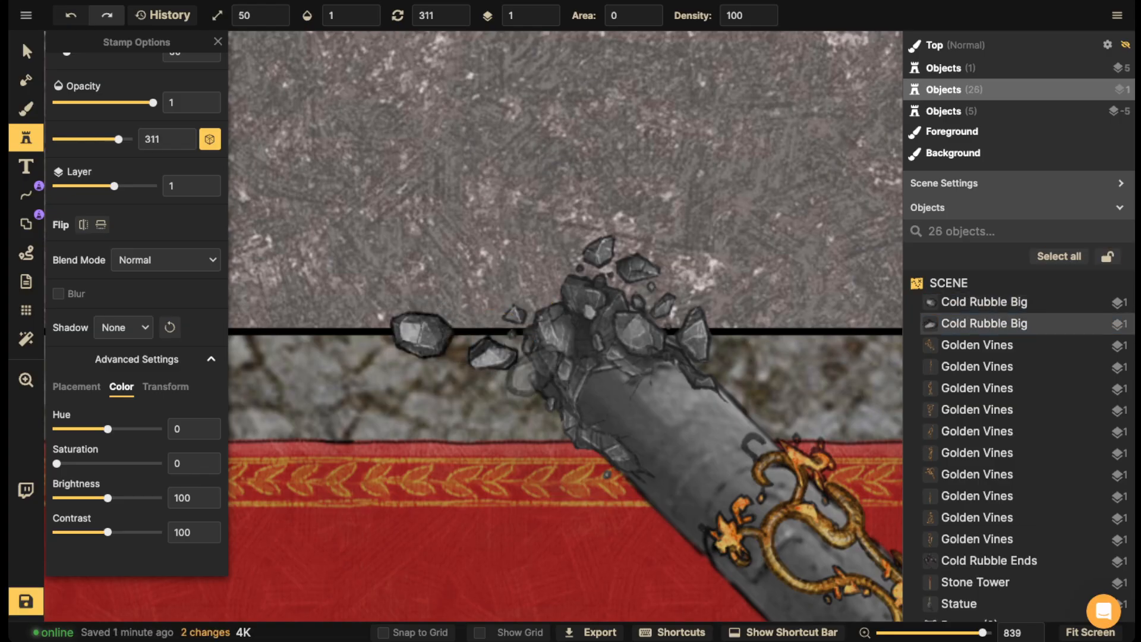
{"action": "key", "text": "Escape"}
{"action": "left_click", "coordinate": [510, 447]}
{"action": "scroll", "coordinate": [514, 443], "scroll_direction": "up", "scroll_amount": 6}
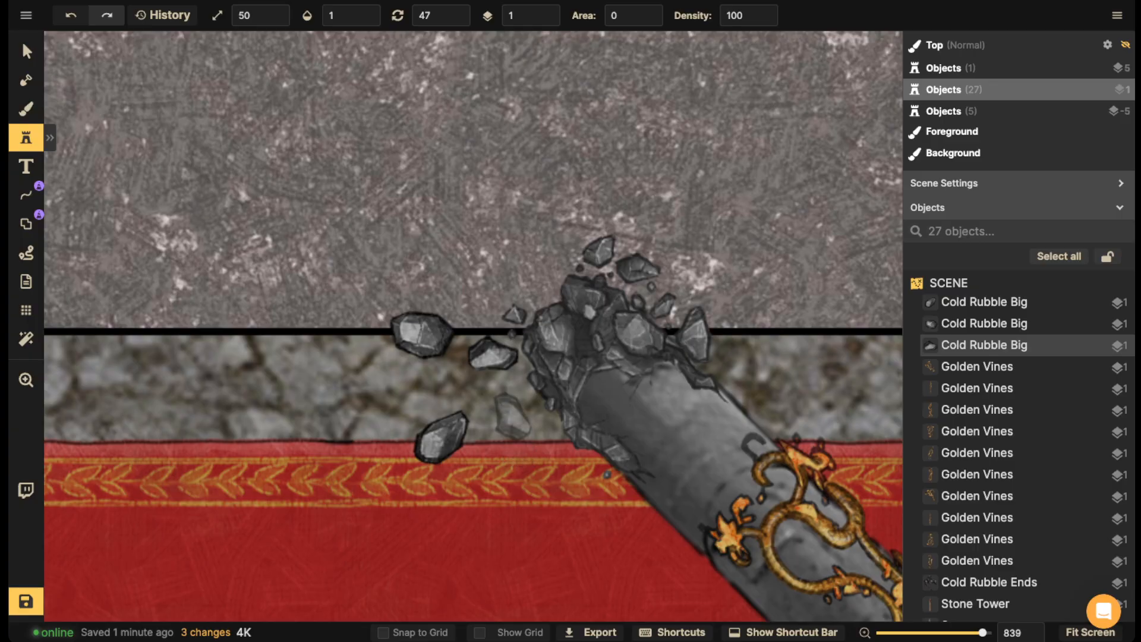
- Scatter smaller rubble around the column's broken end, one piece at scale 30 beside it and clusters at scale 10 on the floor and carpet
{"action": "scroll", "coordinate": [511, 419], "scroll_direction": "down", "scroll_amount": 2}
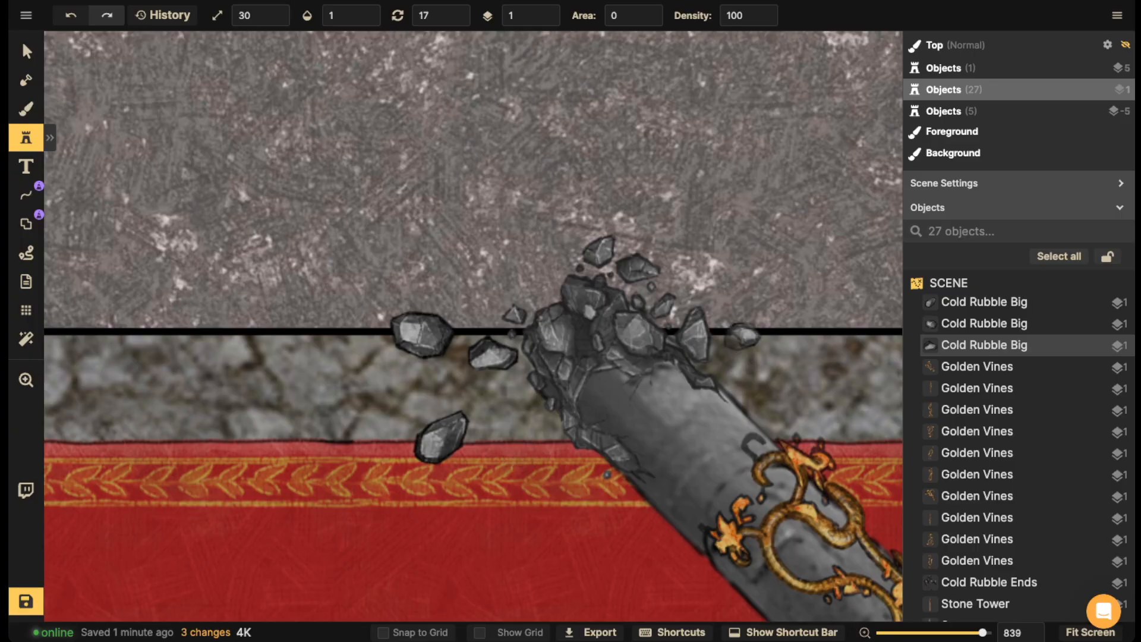
{"action": "left_click", "coordinate": [505, 378]}
{"action": "mouse_move", "coordinate": [500, 386]}
{"action": "left_mouse_down"}
{"action": "mouse_move", "coordinate": [486, 385]}
{"action": "mouse_move", "coordinate": [530, 409]}
{"action": "left_mouse_up"}
{"action": "left_click", "coordinate": [400, 380]}
{"action": "left_click", "coordinate": [390, 386]}
{"action": "left_click", "coordinate": [372, 383]}
{"action": "left_click", "coordinate": [379, 367]}
{"action": "left_click", "coordinate": [518, 397]}
{"action": "left_click", "coordinate": [512, 392]}
{"action": "left_click", "coordinate": [508, 393]}
{"action": "left_click", "coordinate": [513, 398]}
{"action": "left_click", "coordinate": [523, 408]}
{"action": "left_click", "coordinate": [536, 473]}
{"action": "left_click", "coordinate": [535, 467]}
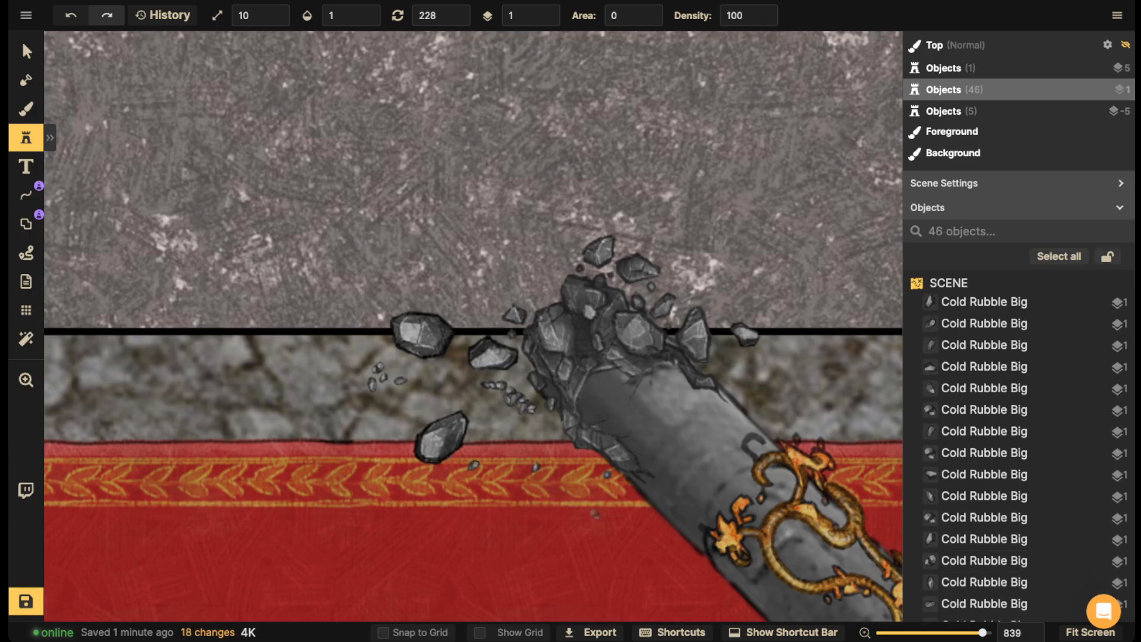
- Add rubble pieces at scale 20 on the floor and along the wall base on both sides of the fallen column
{"action": "left_click", "coordinate": [394, 427]}
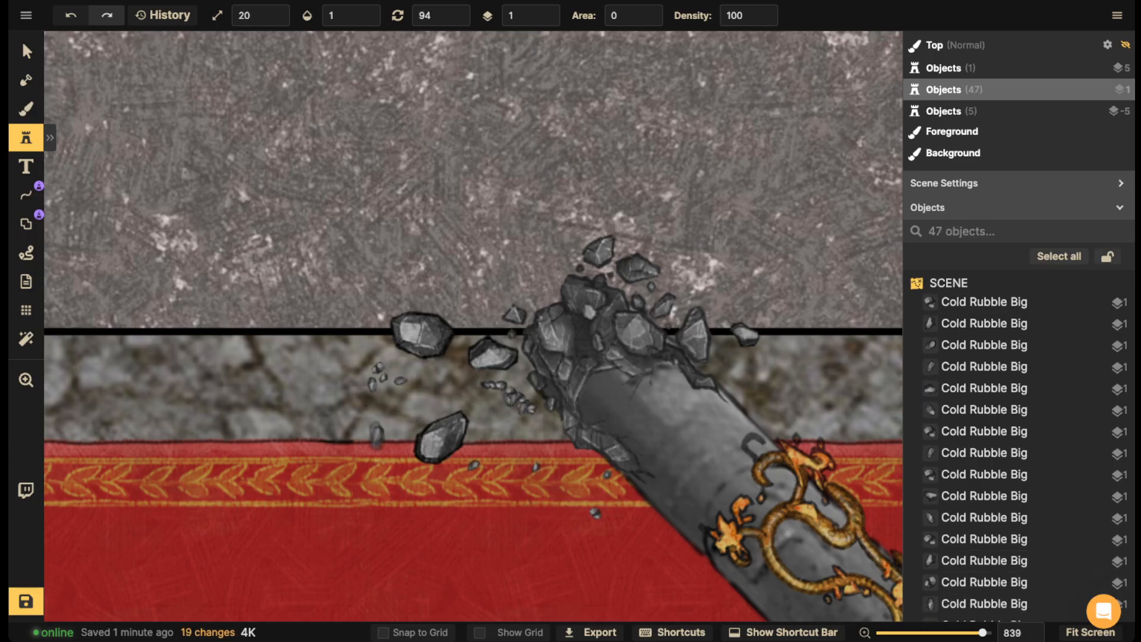
{"action": "left_click", "coordinate": [376, 436]}
{"action": "scroll", "coordinate": [707, 371], "scroll_direction": "down", "scroll_amount": 3}
{"action": "left_click", "coordinate": [736, 370]}
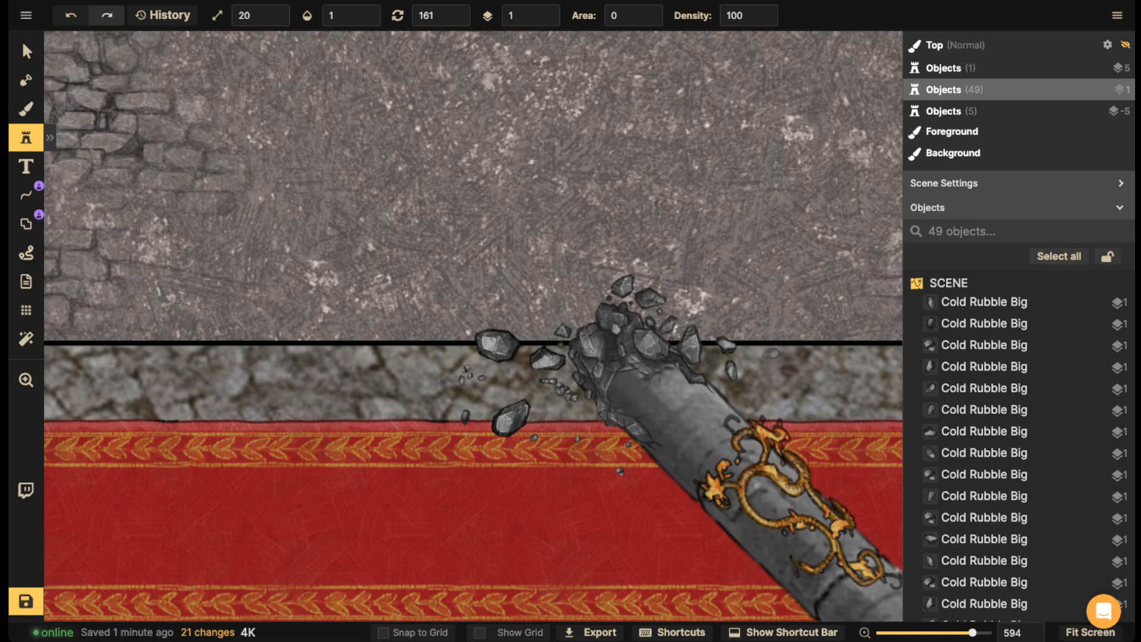
{"action": "left_click", "coordinate": [754, 350]}
{"action": "left_click", "coordinate": [469, 350]}
{"action": "scroll", "coordinate": [469, 350], "scroll_direction": "down", "scroll_amount": 3}
{"action": "left_click_drag", "start_coordinate": [468, 350], "coordinate": [312, 381]}
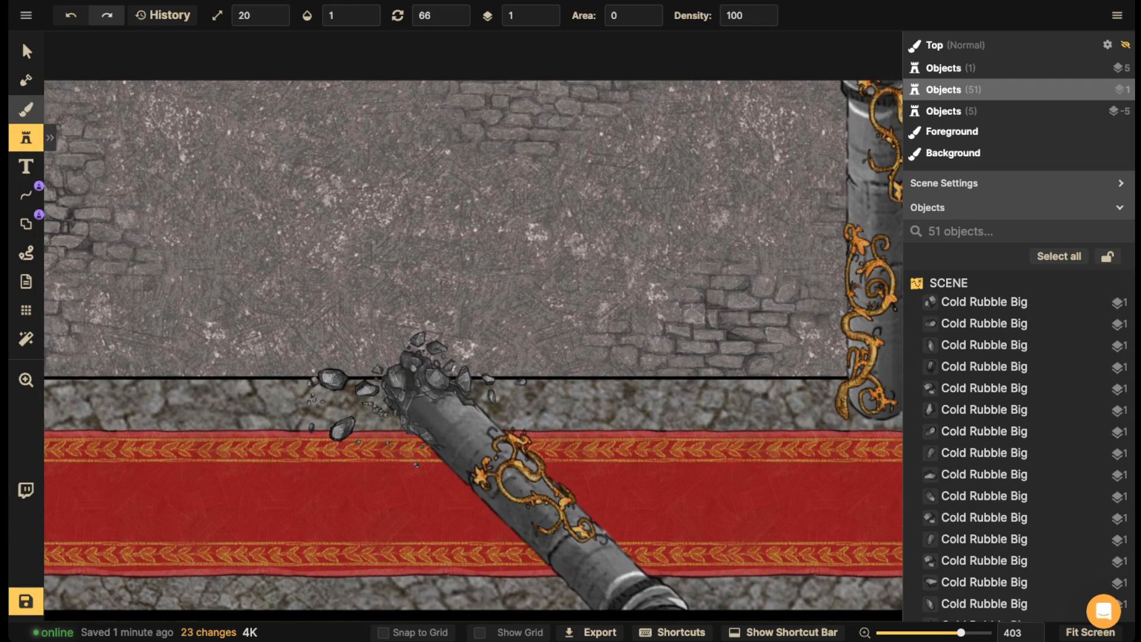
- Search the brush textures for cracked, choose the Dungeons pack texture and set its texture scale to 20.87
{"action": "left_click", "coordinate": [26, 109]}
{"action": "type", "text": "f"}
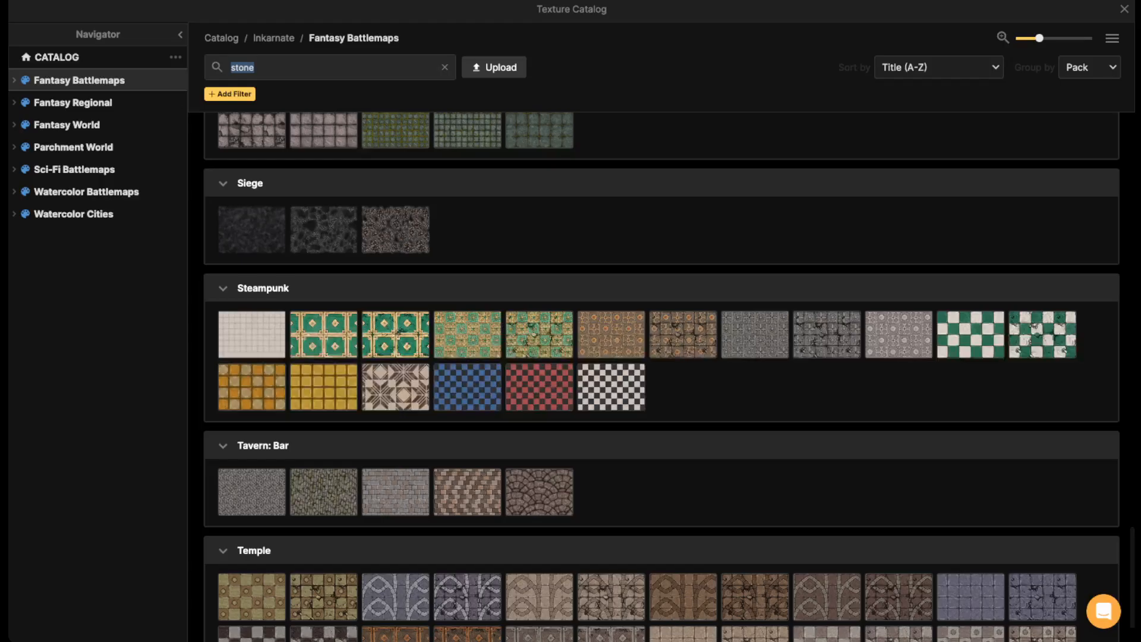
{"action": "type", "text": "cracked"}
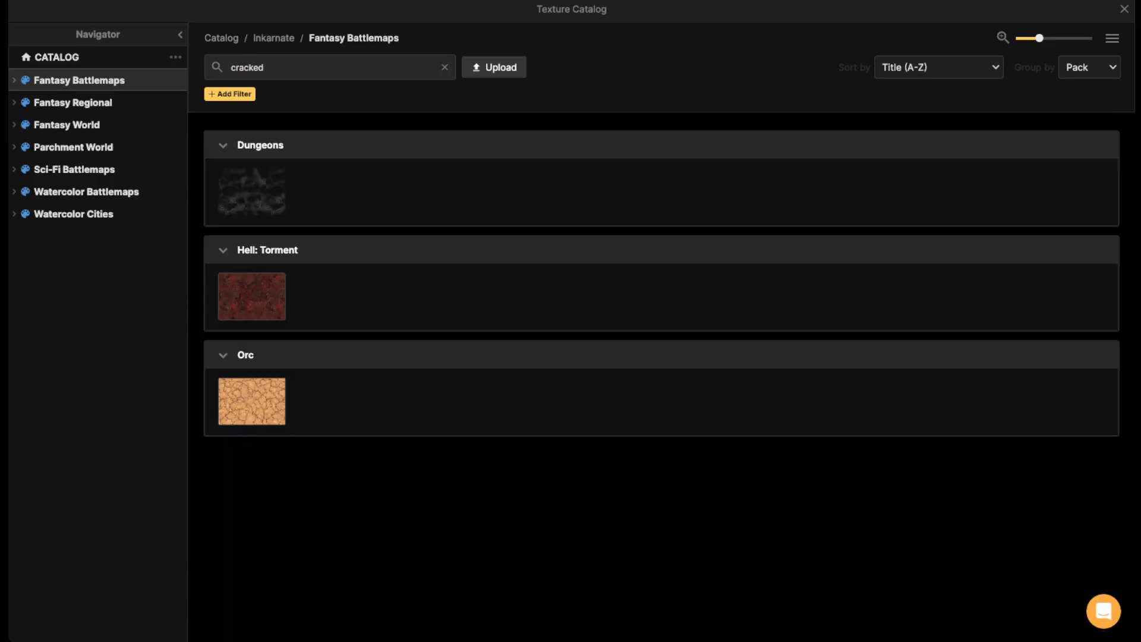
{"action": "left_click", "coordinate": [252, 192]}
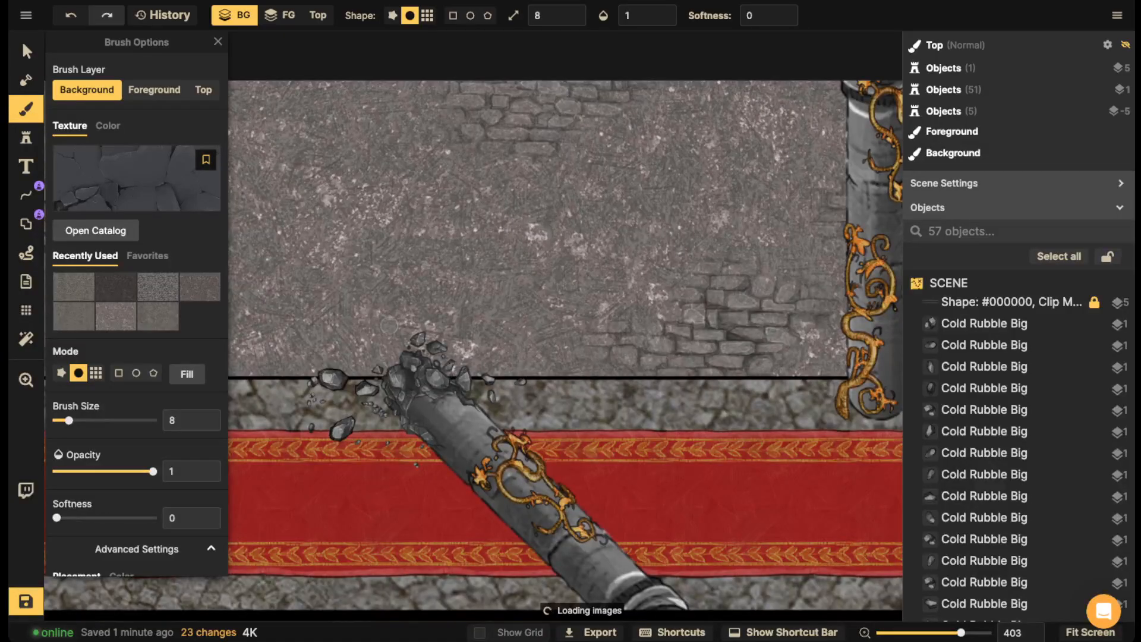
{"action": "scroll", "coordinate": [178, 383], "scroll_direction": "down", "scroll_amount": 3}
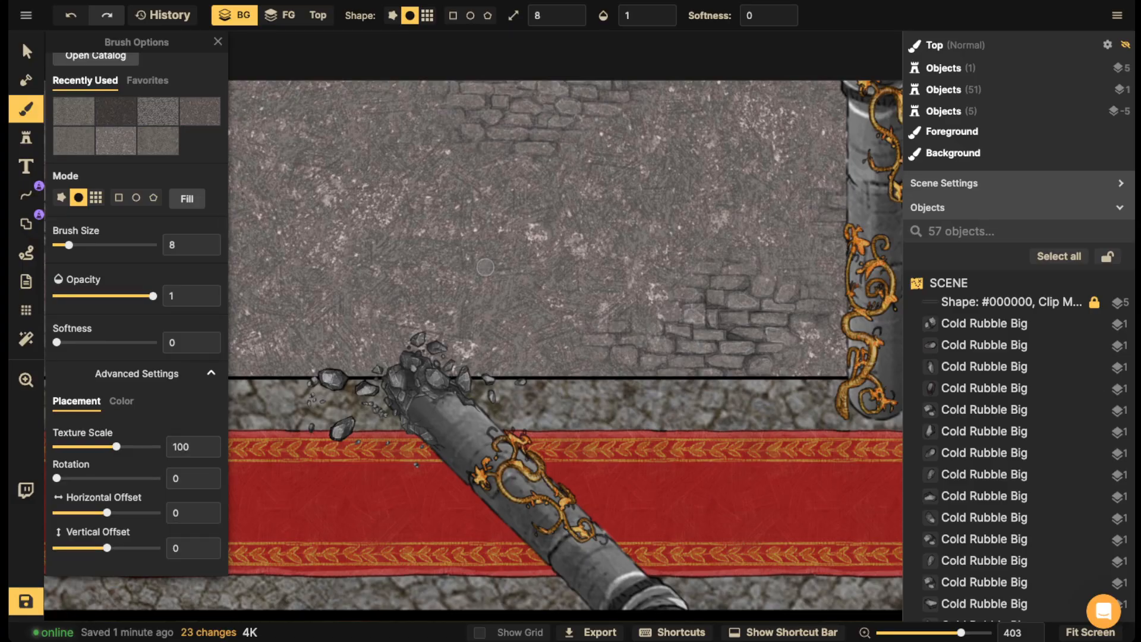
{"action": "left_click_drag", "start_coordinate": [117, 446], "coordinate": [83, 446]}
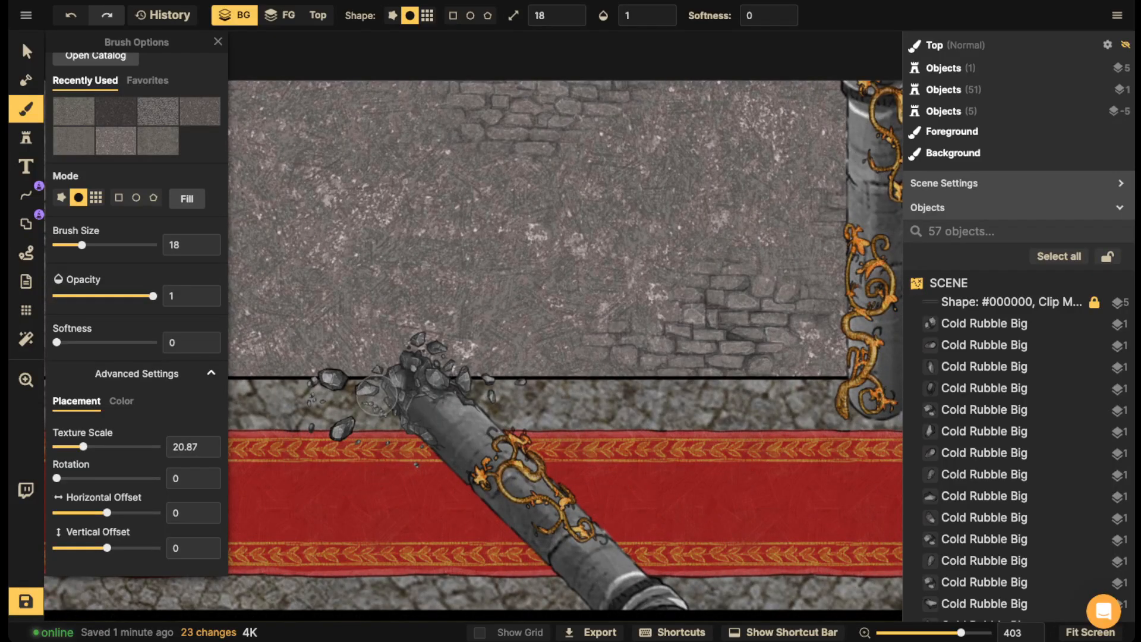
- Dab cracks with the size 18 background brush around the column's broken end and on the wall just above it
{"action": "mouse_move", "coordinate": [376, 395]}
{"action": "left_mouse_down"}
{"action": "mouse_move", "coordinate": [358, 406]}
{"action": "mouse_move", "coordinate": [366, 418]}
{"action": "left_mouse_up"}
{"action": "left_click", "coordinate": [451, 362]}
{"action": "left_click", "coordinate": [452, 337]}
{"action": "left_click", "coordinate": [442, 315]}
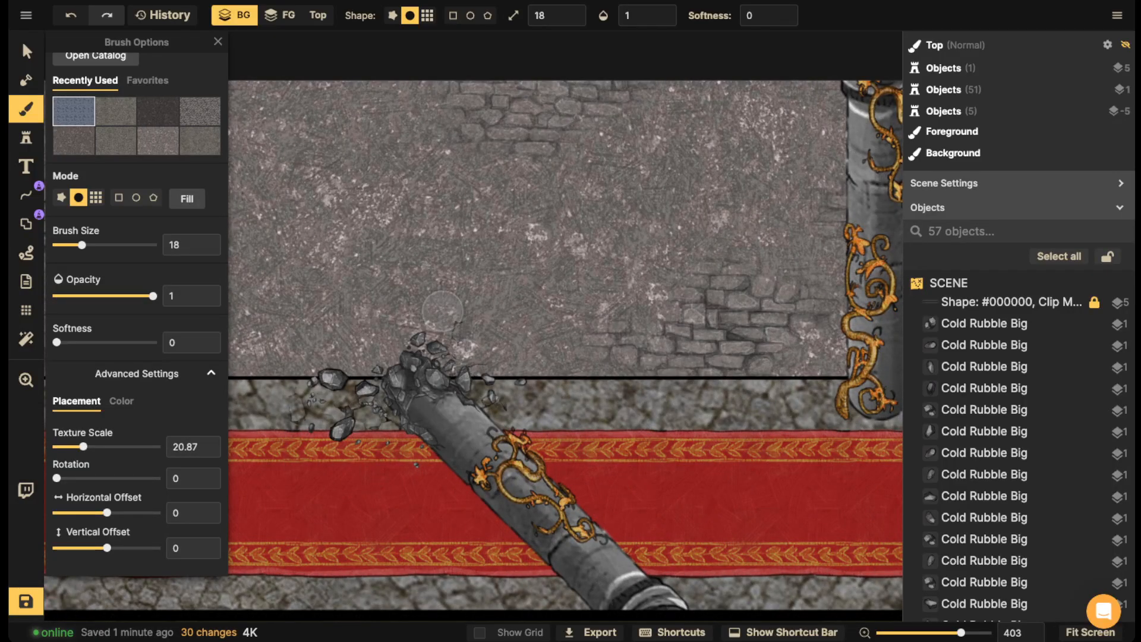
{"action": "left_click", "coordinate": [427, 313]}
{"action": "left_click", "coordinate": [408, 321]}
{"action": "left_click", "coordinate": [358, 315]}
{"action": "left_click", "coordinate": [362, 355]}
{"action": "left_click", "coordinate": [417, 360]}
{"action": "left_click", "coordinate": [455, 367]}
{"action": "left_click", "coordinate": [466, 379]}
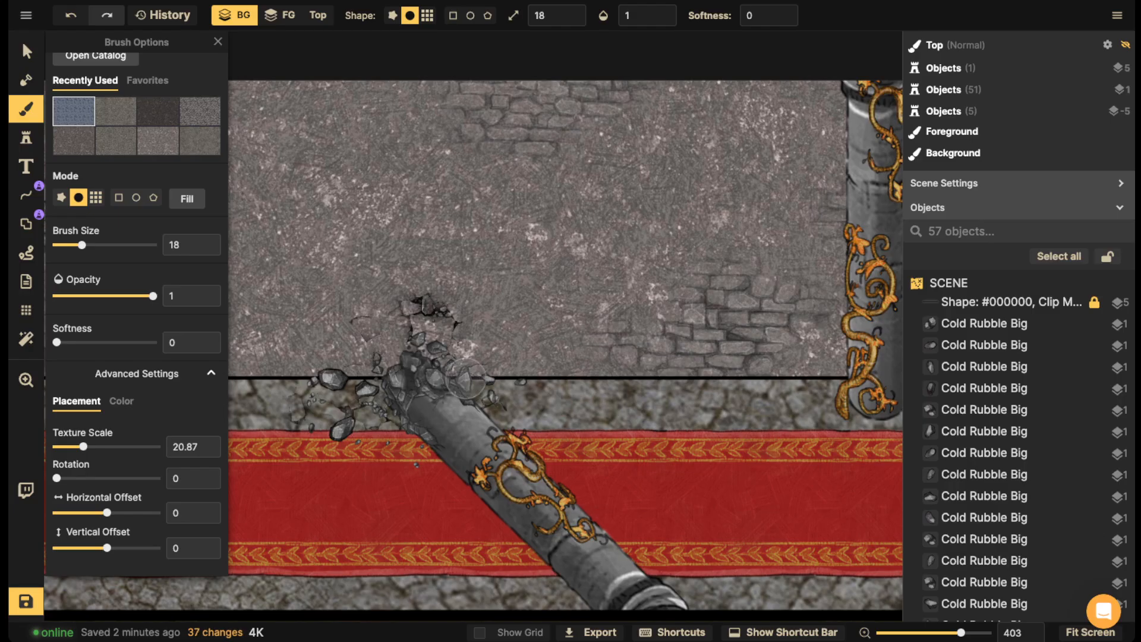
- Extend the cracks across the stone floor on both sides of the fallen column with the same brush
{"action": "left_click", "coordinate": [386, 417]}
{"action": "left_click", "coordinate": [375, 415]}
{"action": "left_click", "coordinate": [501, 402]}
{"action": "left_click", "coordinate": [524, 410]}
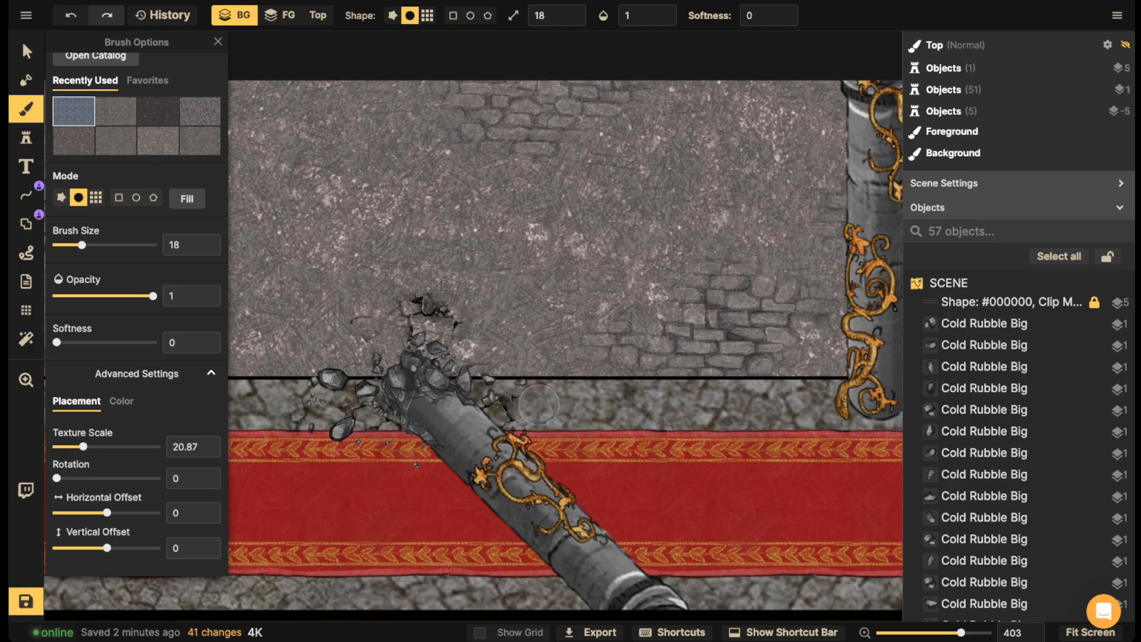
{"action": "left_click", "coordinate": [539, 405]}
{"action": "left_click", "coordinate": [556, 396]}
{"action": "left_click", "coordinate": [335, 397]}
{"action": "left_click", "coordinate": [298, 392]}
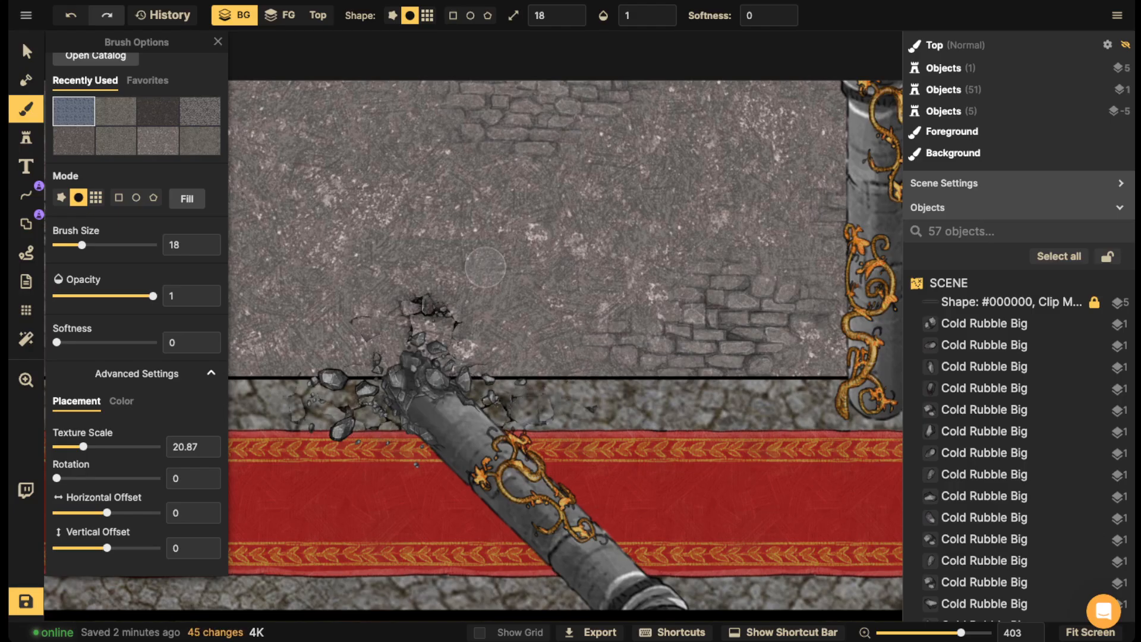
{"action": "key", "text": "Escape"}
- Examine the hall as a whole, comparing the fallen column's rubble and cracks with the statue alcove and the empty wall section
{"action": "scroll", "coordinate": [485, 267], "scroll_direction": "down", "scroll_amount": 5}
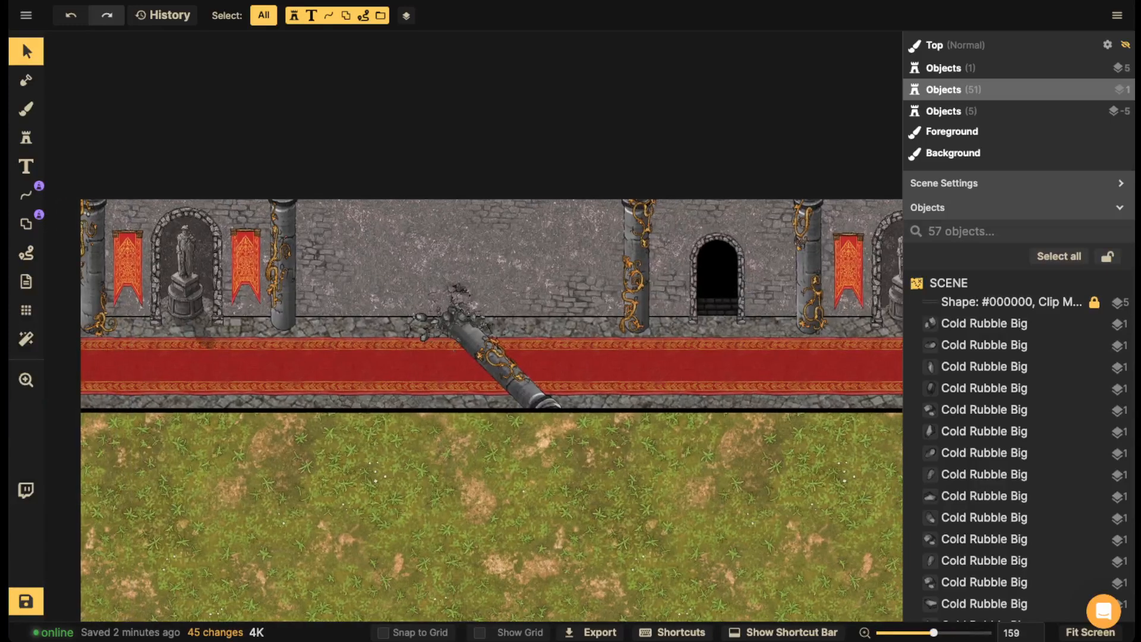
{"action": "scroll", "coordinate": [485, 267], "scroll_direction": "down", "scroll_amount": 1}
{"action": "left_click_drag", "start_coordinate": [485, 267], "coordinate": [482, 285]}
{"action": "scroll", "coordinate": [380, 279], "scroll_direction": "up", "scroll_amount": 3}
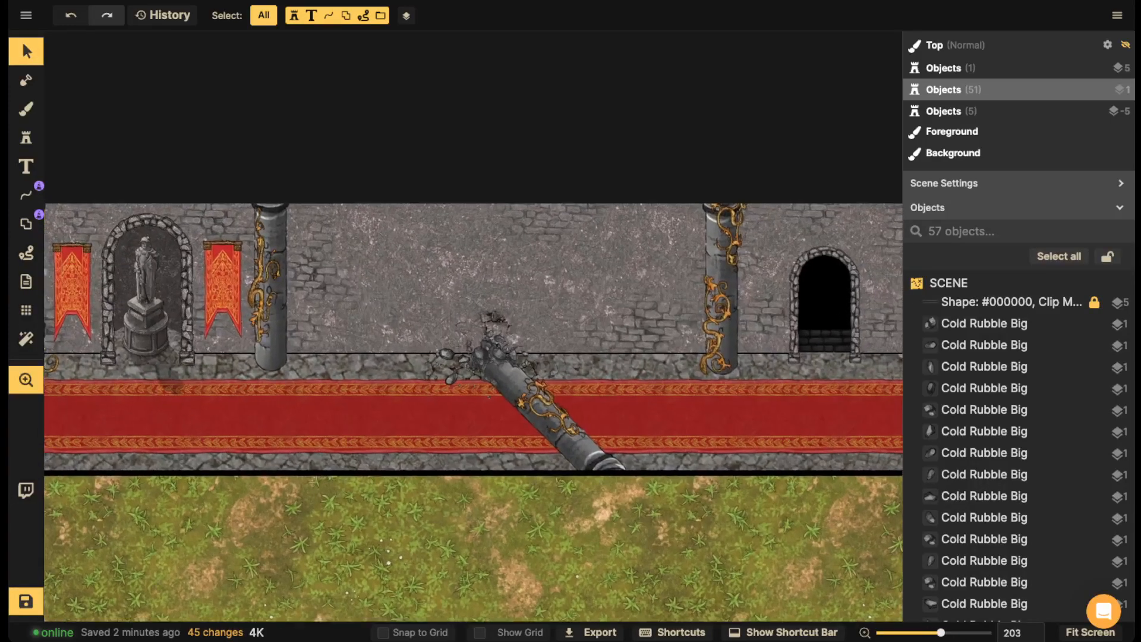
{"action": "left_click_drag", "start_coordinate": [405, 269], "coordinate": [404, 310]}
{"action": "scroll", "coordinate": [225, 330], "scroll_direction": "down", "scroll_amount": 3}
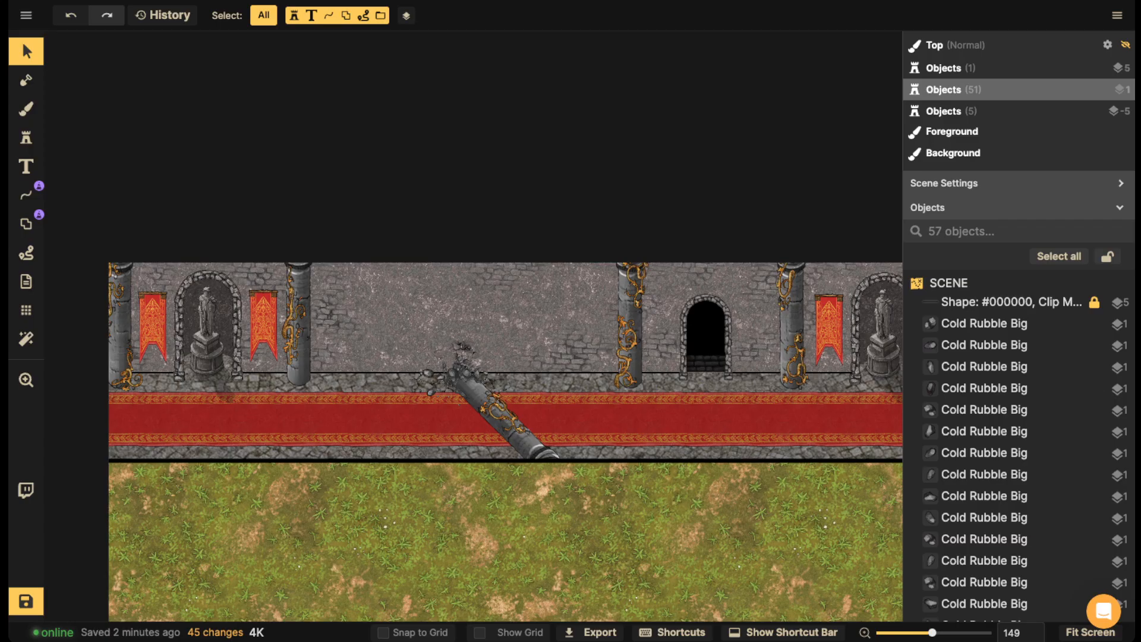
{"action": "left_click", "coordinate": [208, 341]}
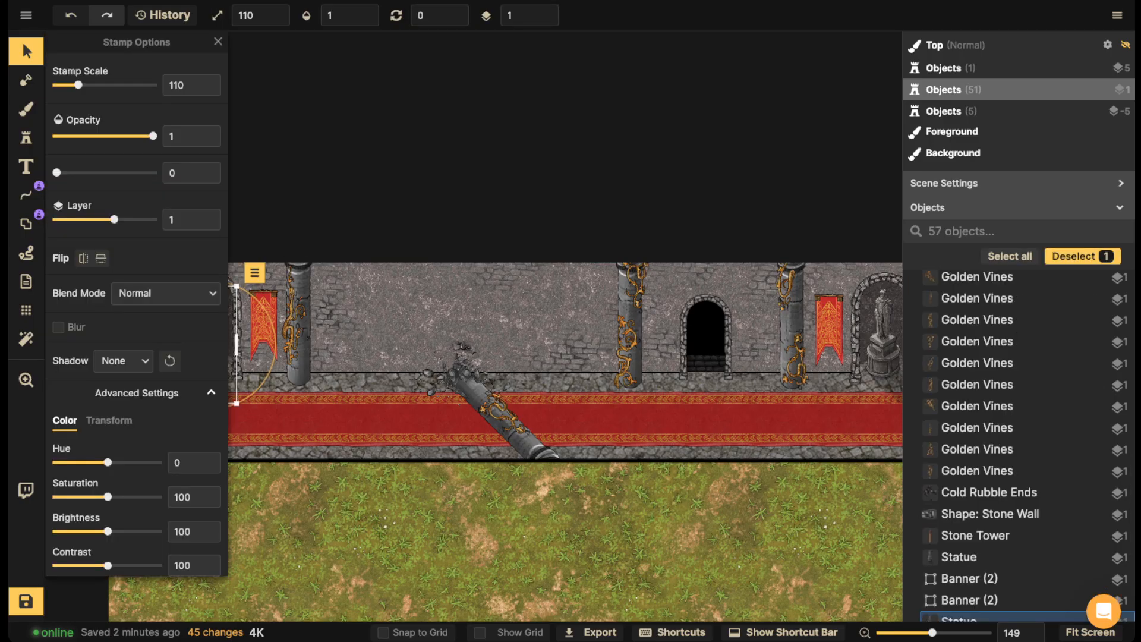
{"action": "mouse_move", "coordinate": [315, 350]}
{"action": "left_mouse_down"}
{"action": "mouse_move", "coordinate": [485, 354]}
{"action": "mouse_move", "coordinate": [332, 351]}
{"action": "left_mouse_up"}
{"action": "key", "text": "Escape"}
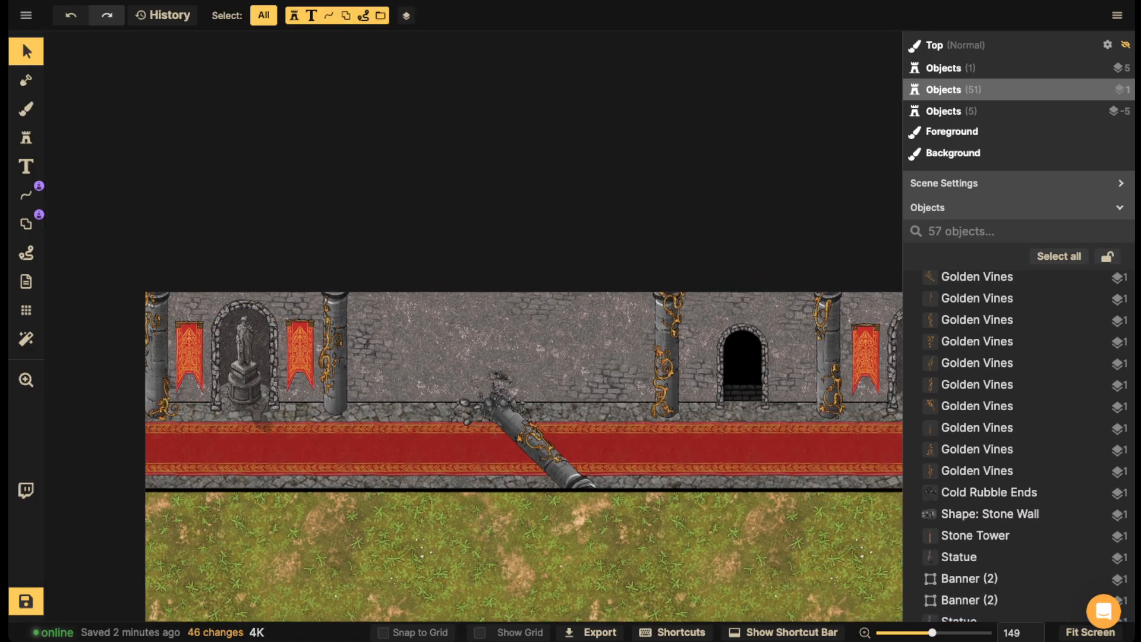
{"action": "scroll", "coordinate": [414, 402], "scroll_direction": "up", "scroll_amount": 3}
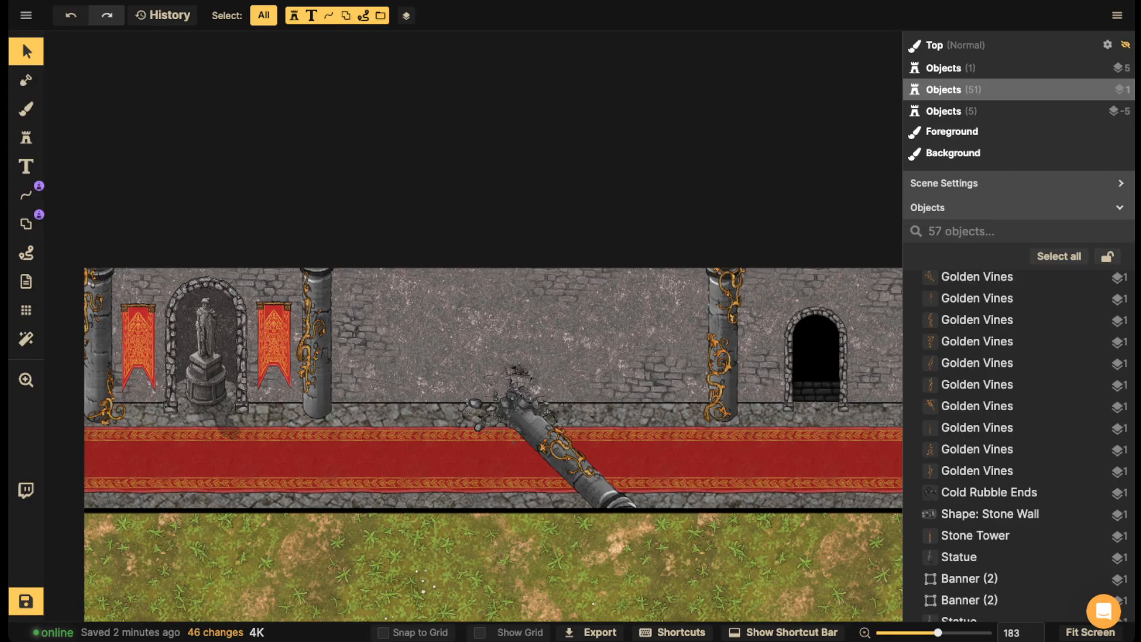
- Search the stamp catalog for book and choose the Bookshelf stamp from the Core pack
{"action": "left_click", "coordinate": [26, 138]}
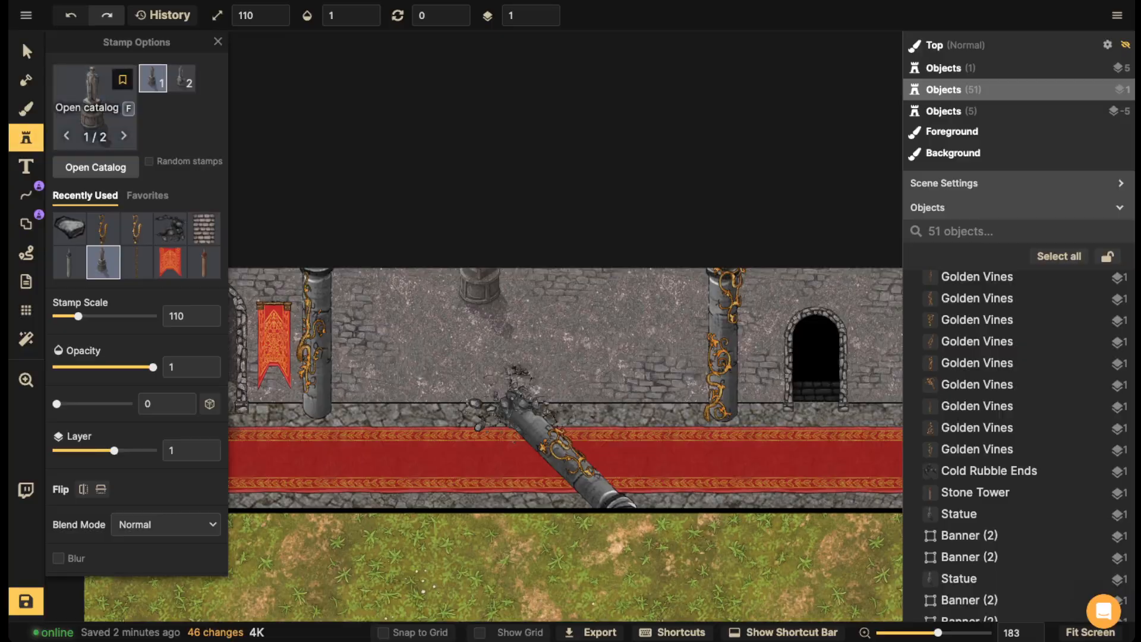
{"action": "left_click", "coordinate": [95, 104]}
{"action": "key", "text": "BackSpace"}
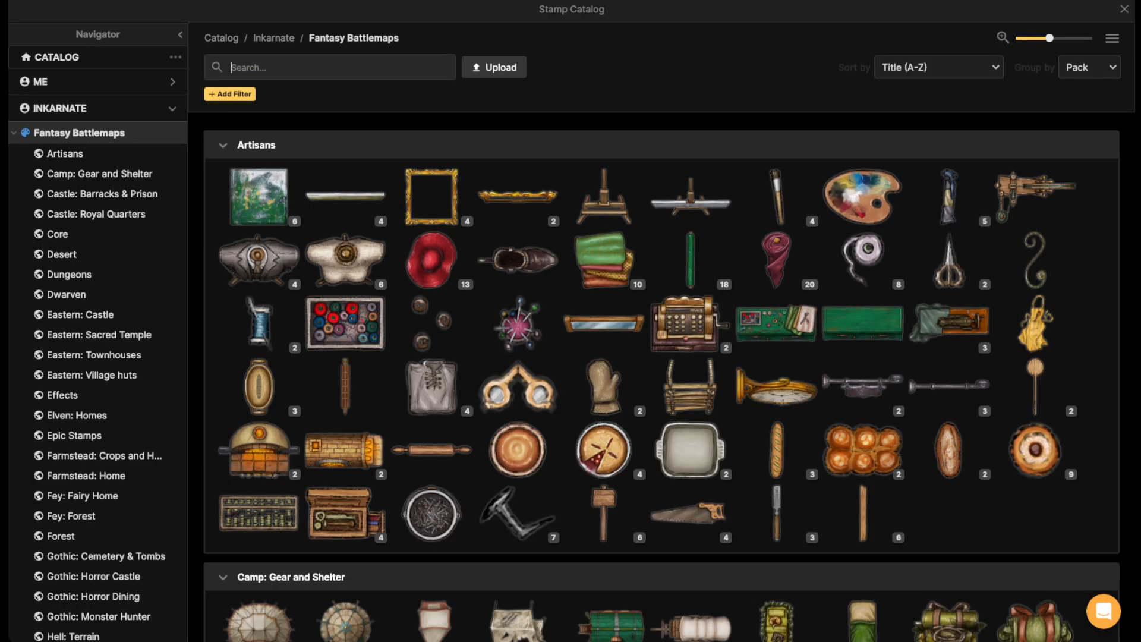
{"action": "type", "text": "book"}
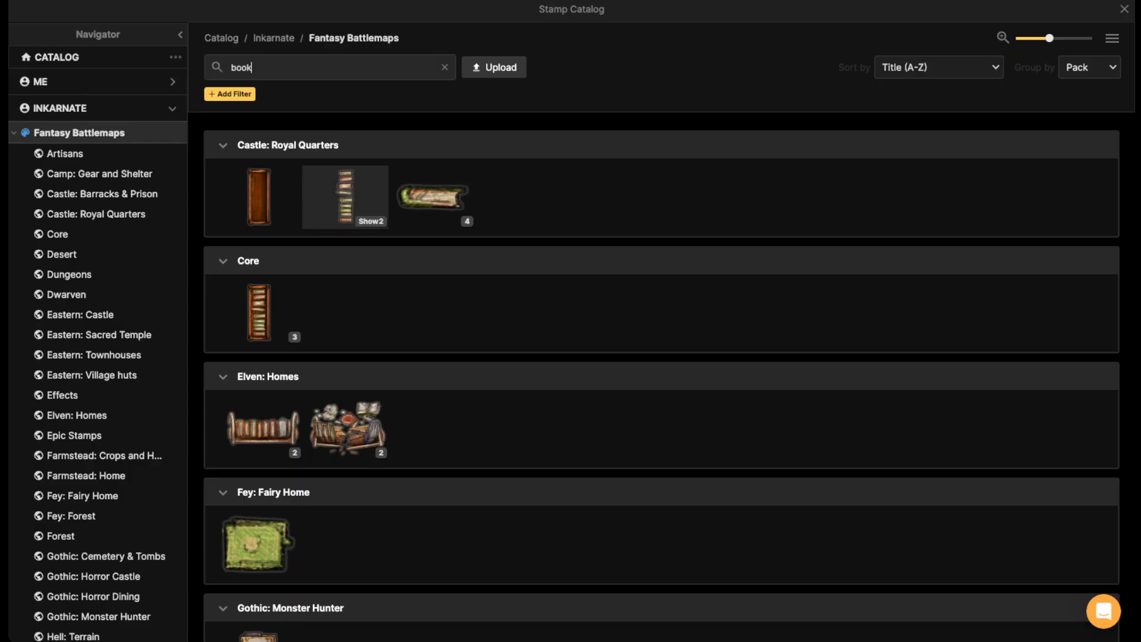
{"action": "left_click", "coordinate": [259, 312]}
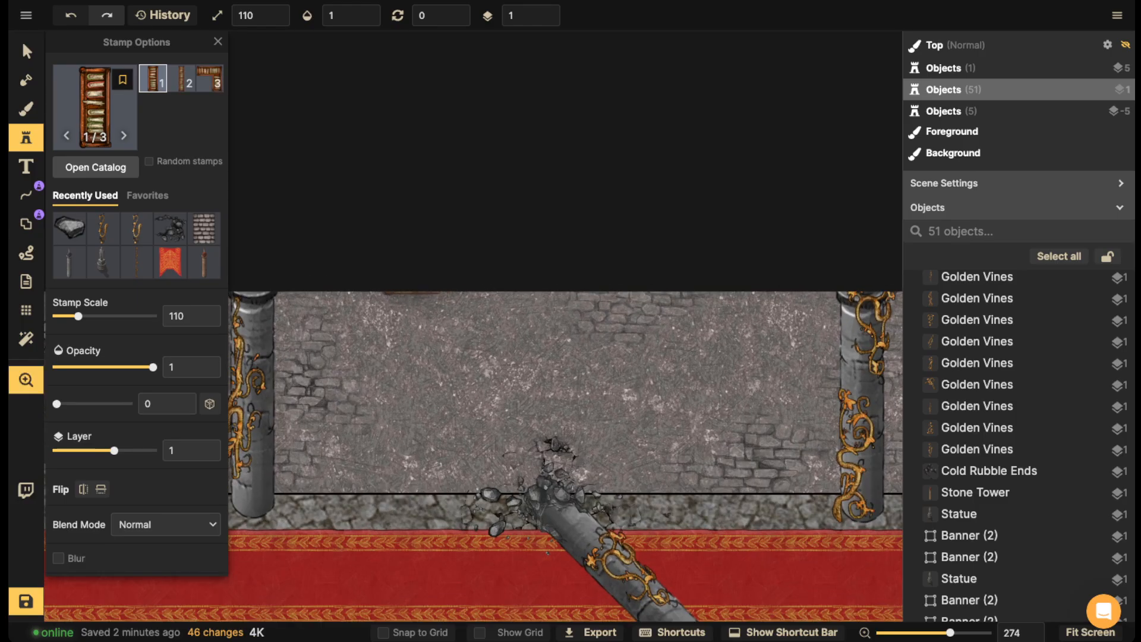
- Place a Bookshelf at scale 80, rotated 90, at the wall's base between the pillar and fallen column, and set its shadow to None
{"action": "left_click_drag", "start_coordinate": [391, 423], "coordinate": [422, 307]}
{"action": "scroll", "coordinate": [423, 306], "scroll_direction": "down", "scroll_amount": 2}
{"action": "scroll", "coordinate": [418, 365], "scroll_direction": "up", "scroll_amount": 6}
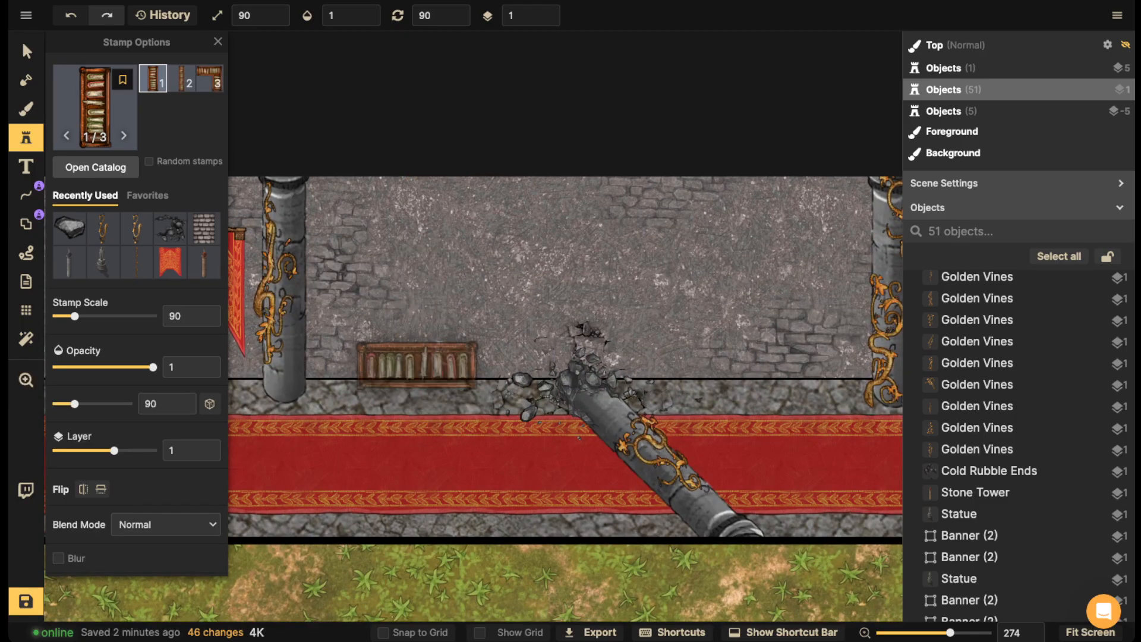
{"action": "scroll", "coordinate": [415, 363], "scroll_direction": "down", "scroll_amount": 1}
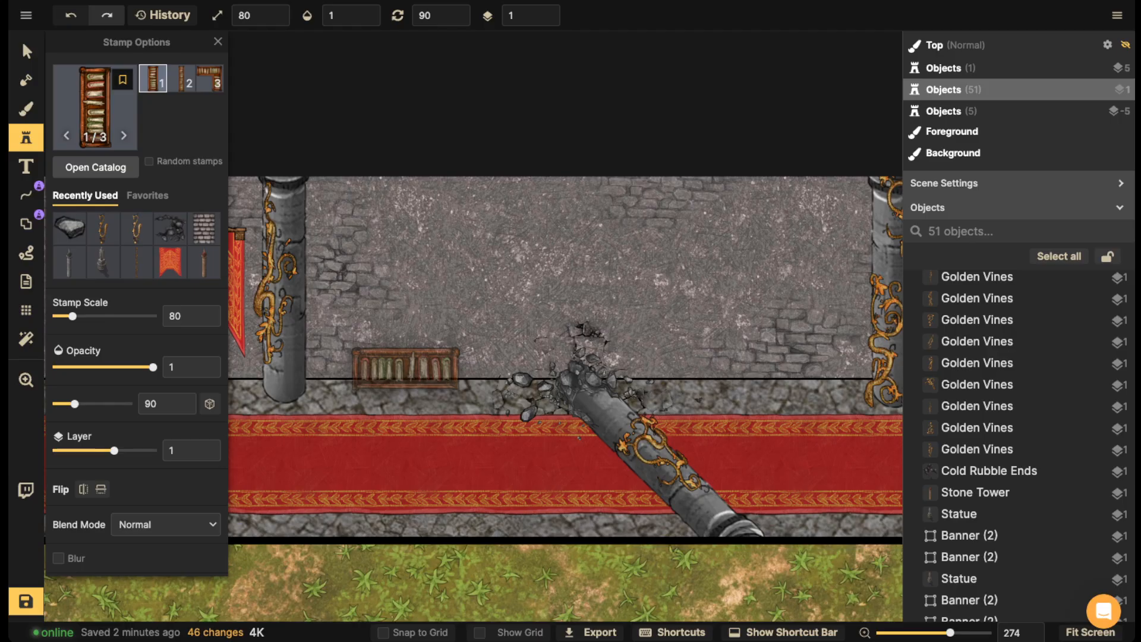
{"action": "left_click", "coordinate": [407, 368]}
{"action": "scroll", "coordinate": [137, 297], "scroll_direction": "down", "scroll_amount": 2}
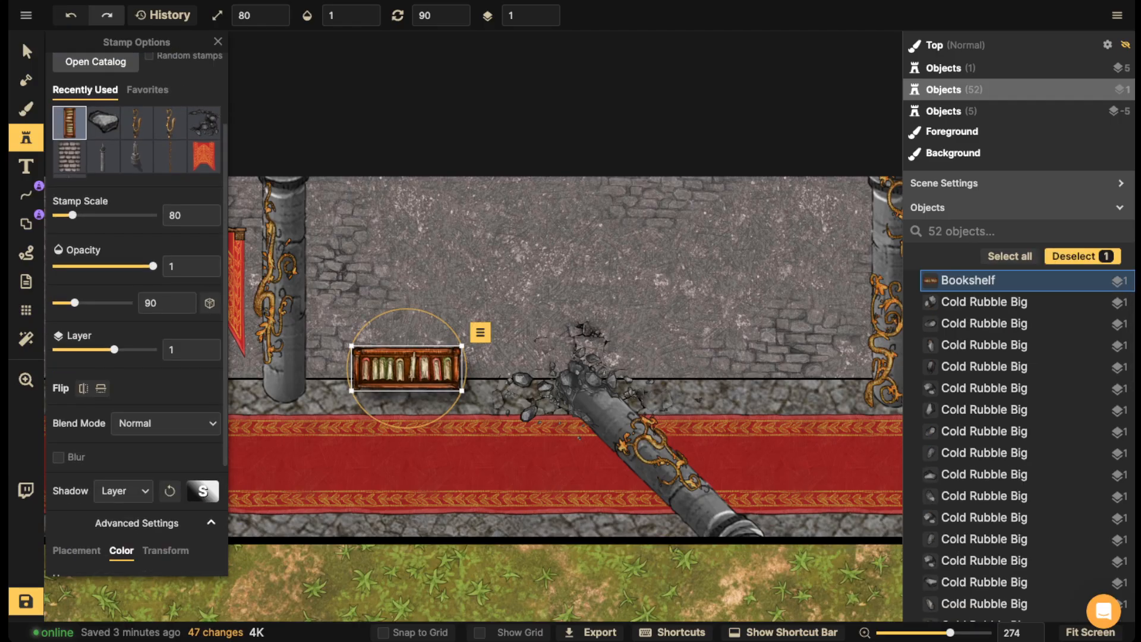
{"action": "left_click", "coordinate": [123, 491]}
{"action": "left_click", "coordinate": [113, 334]}
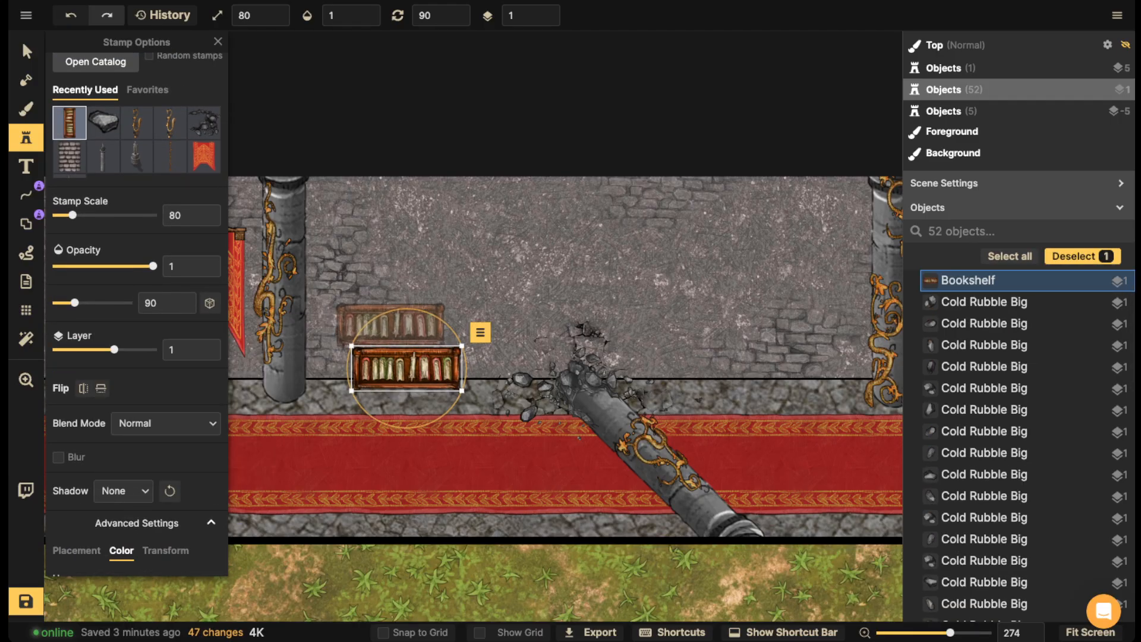
- Stack two more bookshelves directly above the first one to form a tall bookcase against the wall
{"action": "left_click", "coordinate": [401, 328]}
{"action": "left_click_drag", "start_coordinate": [401, 328], "coordinate": [406, 295]}
{"action": "left_click", "coordinate": [406, 296]}
{"action": "left_click", "coordinate": [406, 295]}
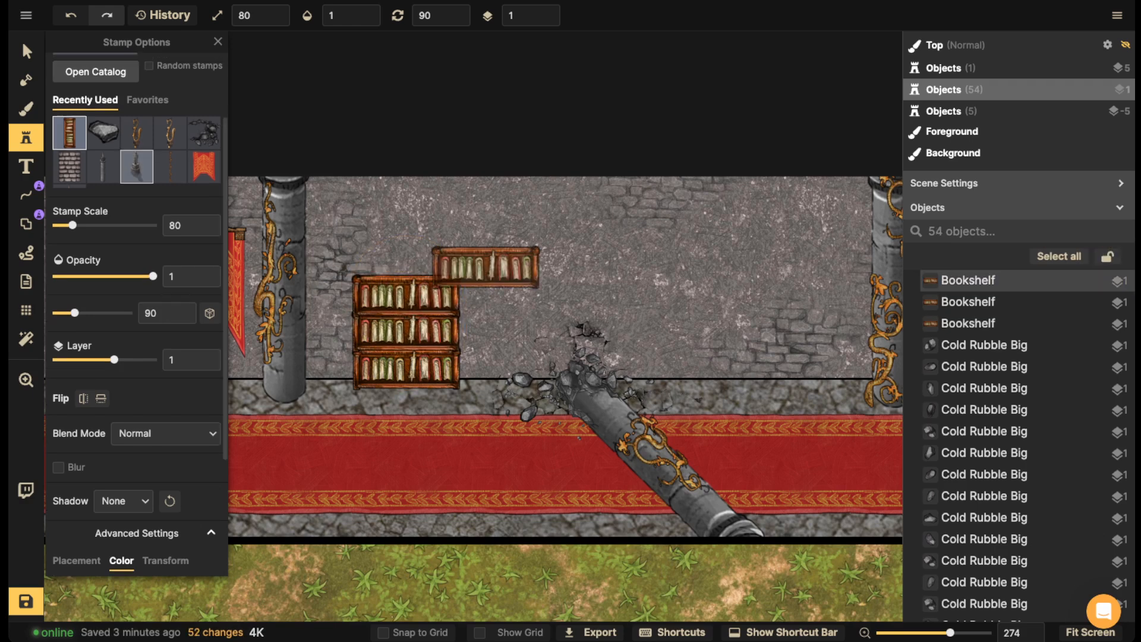
- Search the stamp catalog for table, choose the Long Fancy Table and place it at scale 20 on top of the bookshelf stack
{"action": "left_click", "coordinate": [95, 168]}
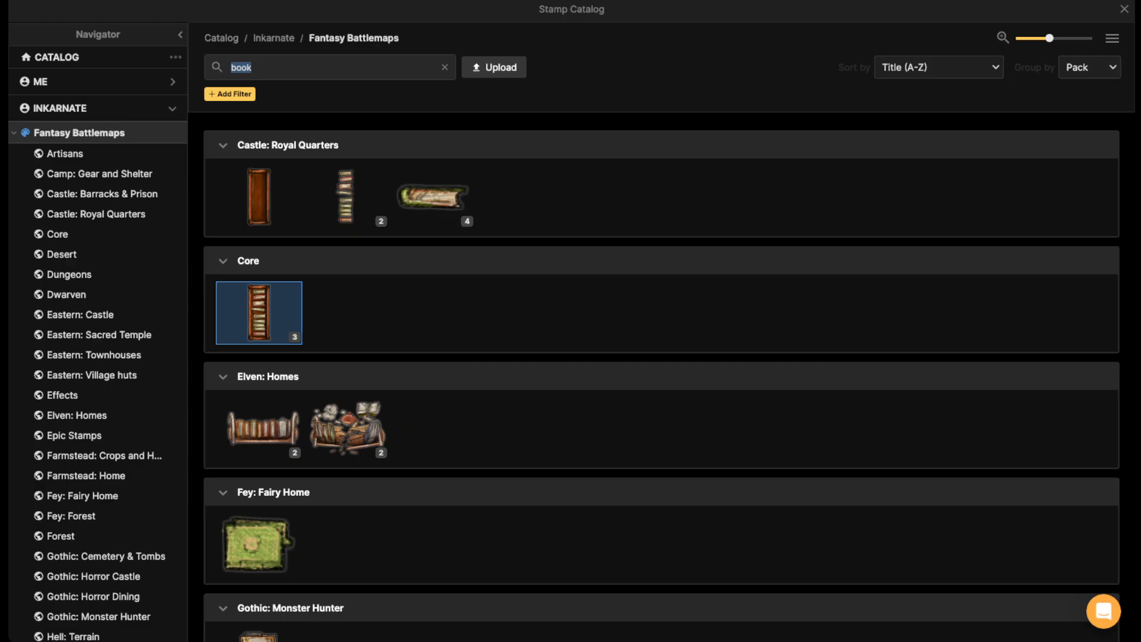
{"action": "type", "text": "table"}
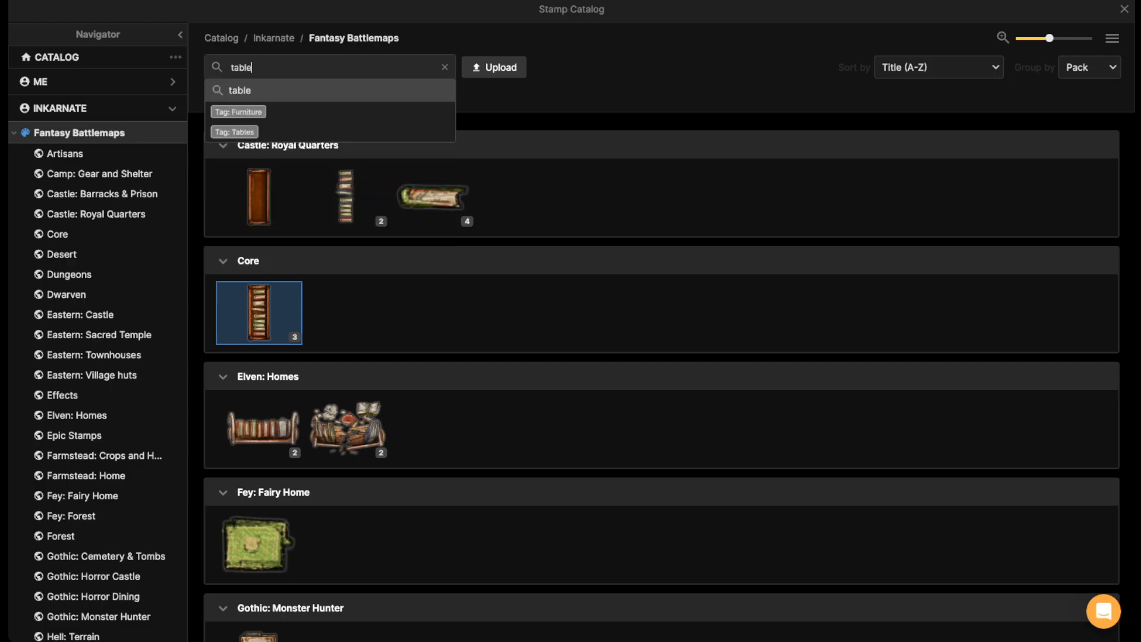
{"action": "key", "text": "Return"}
{"action": "left_click", "coordinate": [430, 196]}
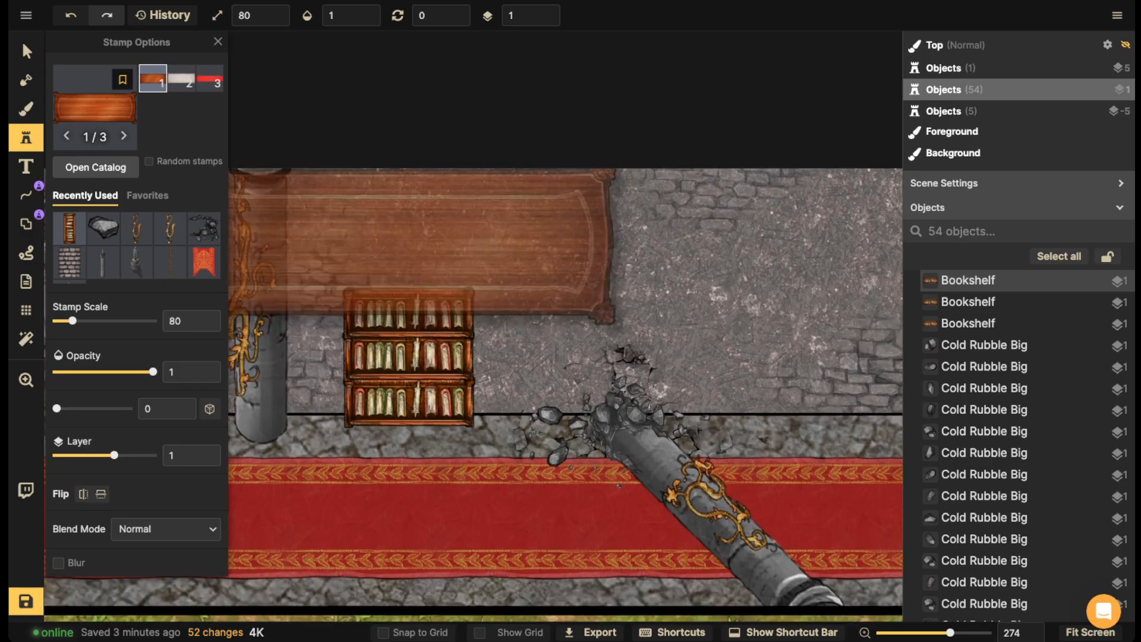
{"action": "left_click", "coordinate": [401, 276]}
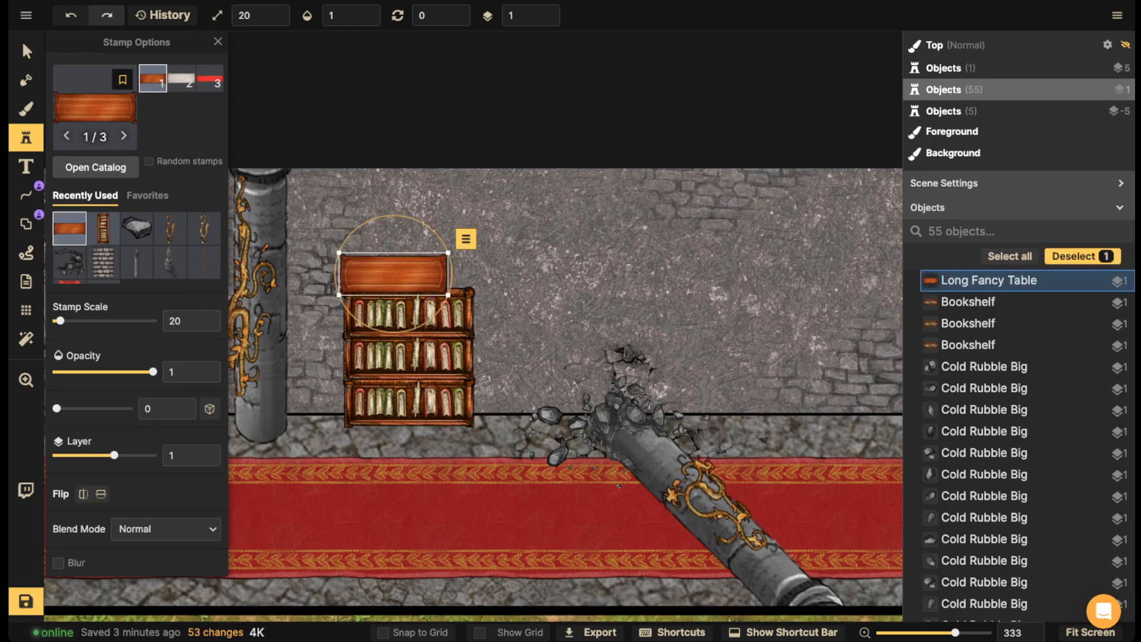
- Enlarge the Long Fancy Table to scale 25 to cover the bookshelf stack, and set the table's and all three bookshelves' shadows to None
{"action": "left_click_drag", "start_coordinate": [462, 301], "coordinate": [410, 297]}
{"action": "left_click_drag", "start_coordinate": [410, 286], "coordinate": [410, 289]}
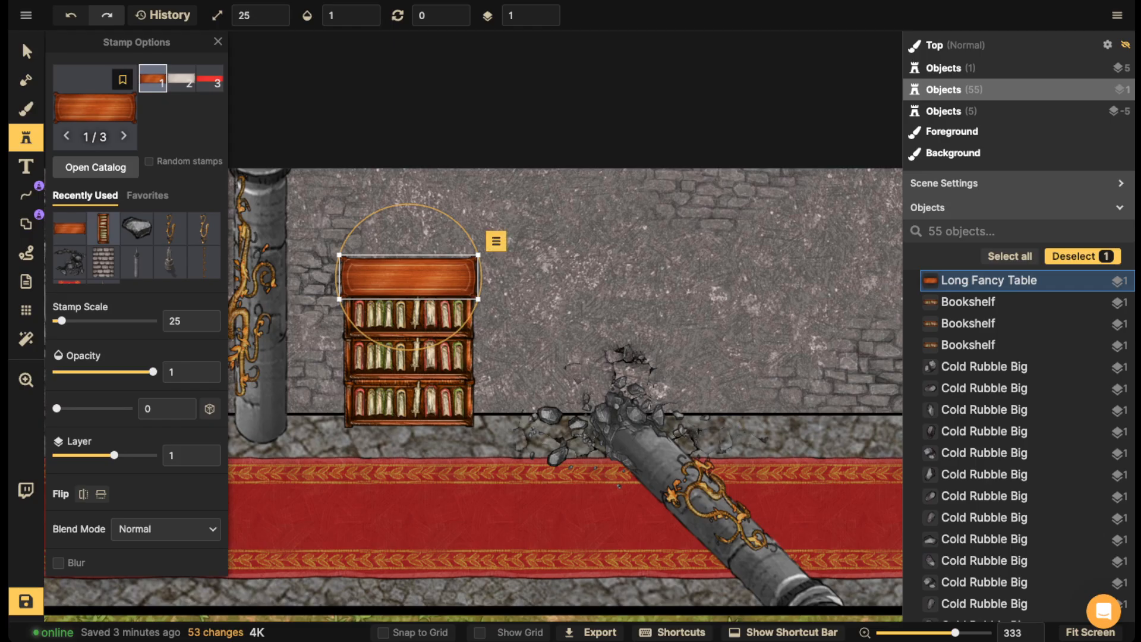
{"action": "left_click", "coordinate": [27, 51]}
{"action": "left_click", "coordinate": [409, 318], "text": "shift"}
{"action": "left_click", "coordinate": [408, 358], "text": "shift"}
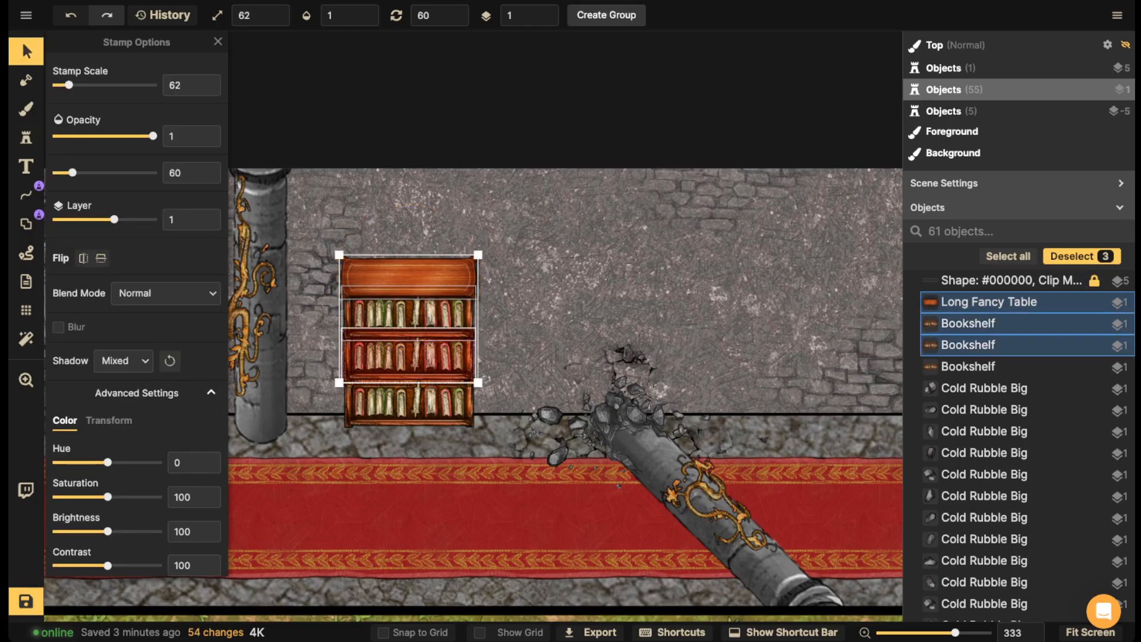
{"action": "left_click", "coordinate": [409, 403], "text": "shift"}
{"action": "left_click", "coordinate": [123, 361]}
{"action": "left_click", "coordinate": [122, 376]}
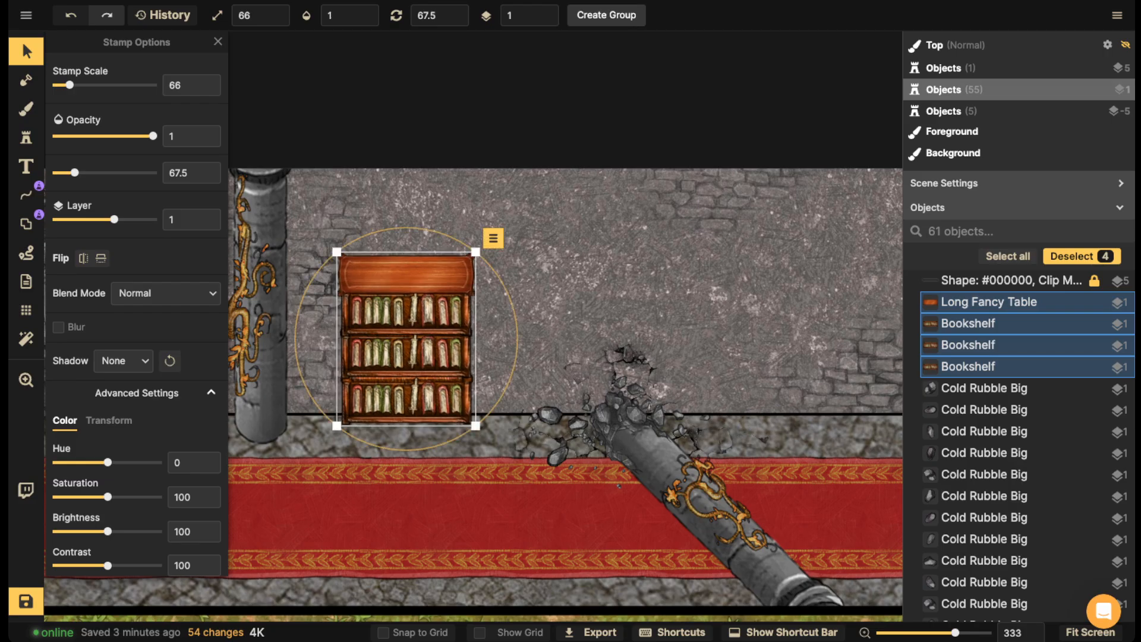
- Lower the bookcase pieces' brightness to 93 and move the whole bookcase slightly closer to the pillar and down over the wall's base
{"action": "left_click_drag", "start_coordinate": [107, 531], "coordinate": [102, 531]}
{"action": "left_click", "coordinate": [535, 315]}
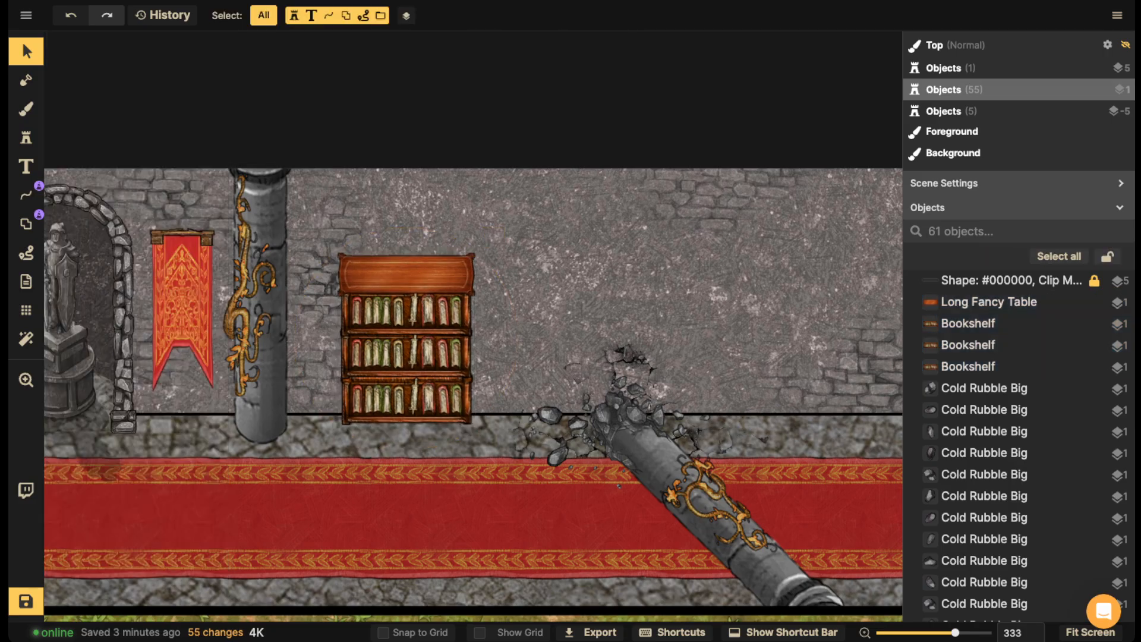
{"action": "left_click", "coordinate": [407, 277]}
{"action": "left_click", "coordinate": [535, 297]}
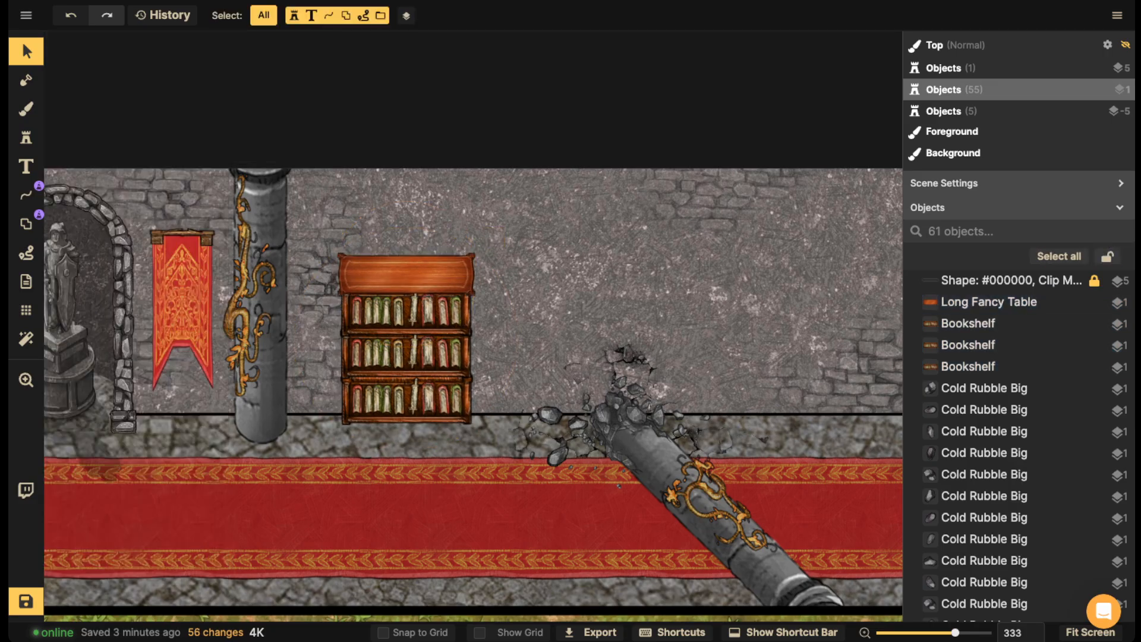
{"action": "left_click_drag", "start_coordinate": [339, 230], "coordinate": [483, 391]}
{"action": "left_click_drag", "start_coordinate": [416, 351], "coordinate": [392, 369]}
{"action": "scroll", "coordinate": [392, 369], "scroll_direction": "down", "scroll_amount": 2}
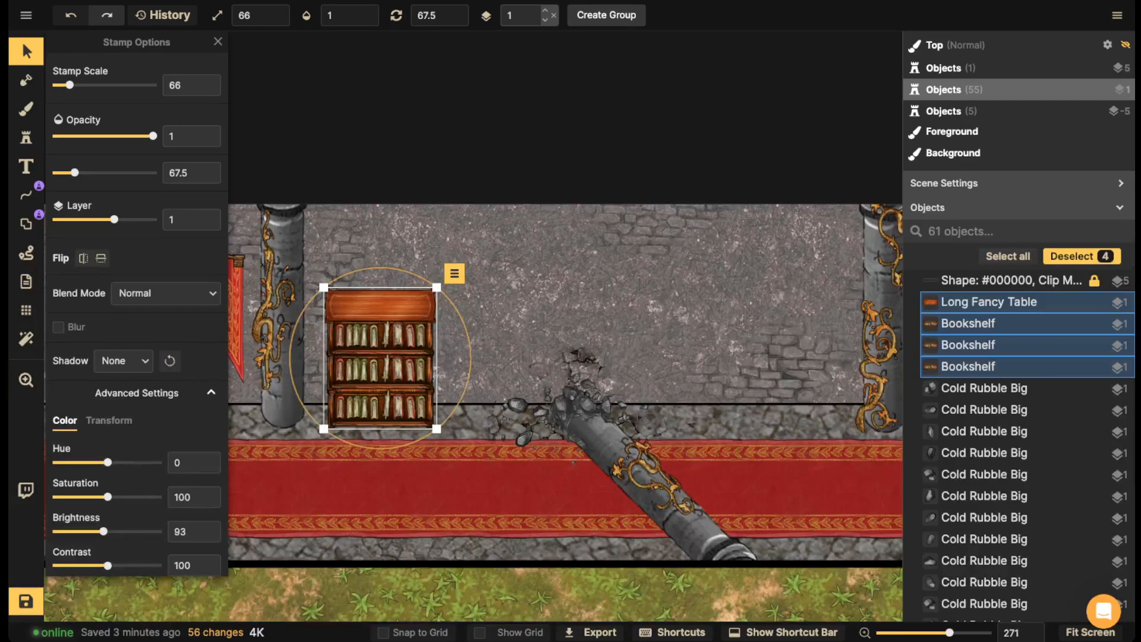
- Group the table and the three bookshelves under the name Bookshelf
{"action": "left_click", "coordinate": [606, 15]}
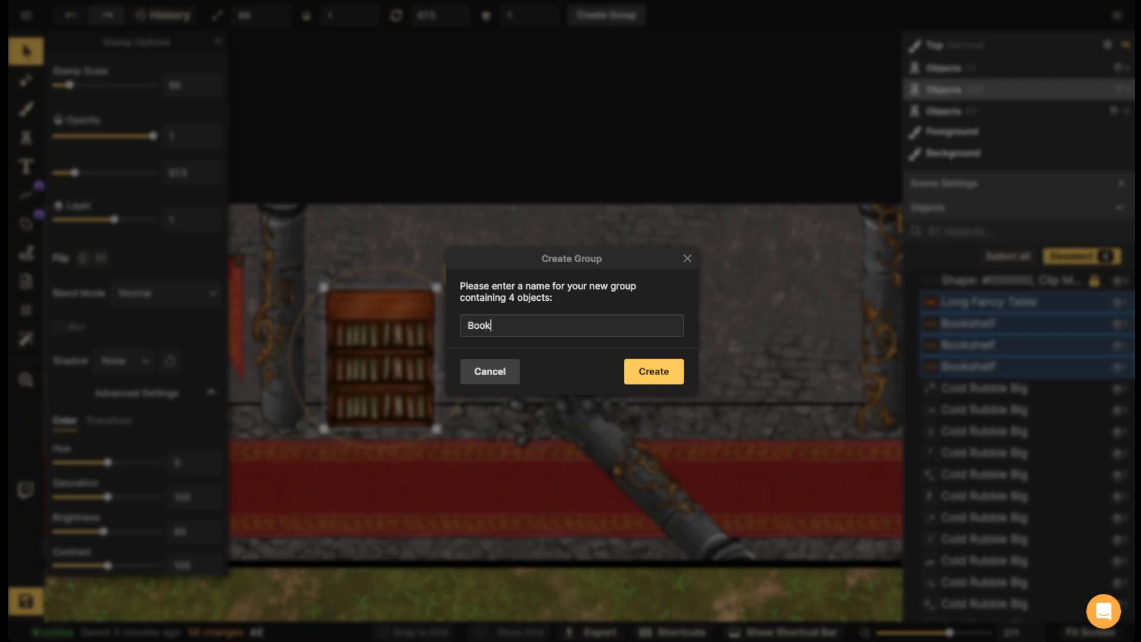
{"action": "type", "text": "Bookshelf"}
{"action": "key", "text": "Return"}
{"action": "key", "text": "Escape"}
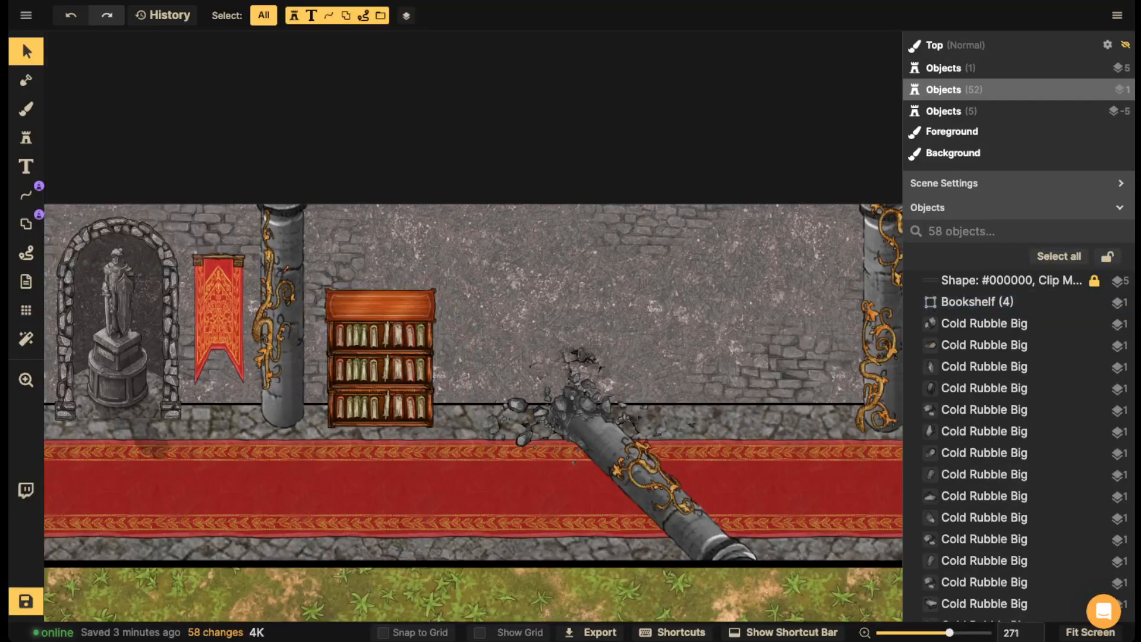
- Enter the Bookshelf group to check its pieces and return to the main scene
{"action": "left_click", "coordinate": [381, 359]}
{"action": "double_click", "coordinate": [381, 359]}
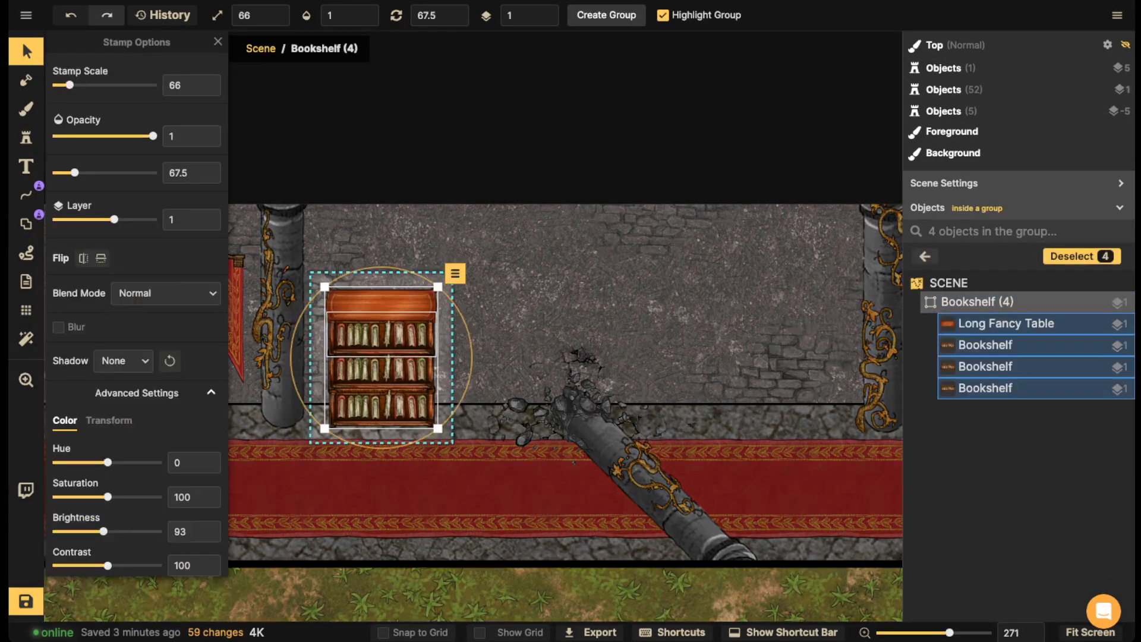
{"action": "key", "text": "Escape"}
{"action": "key", "text": "Escape"}
{"action": "key", "text": "Escape"}
- Search the stamp catalog for book, choose the side-view Book from Castle: Royal Quarters and place a green one on the wall above the bookcase
{"action": "left_click", "coordinate": [26, 137]}
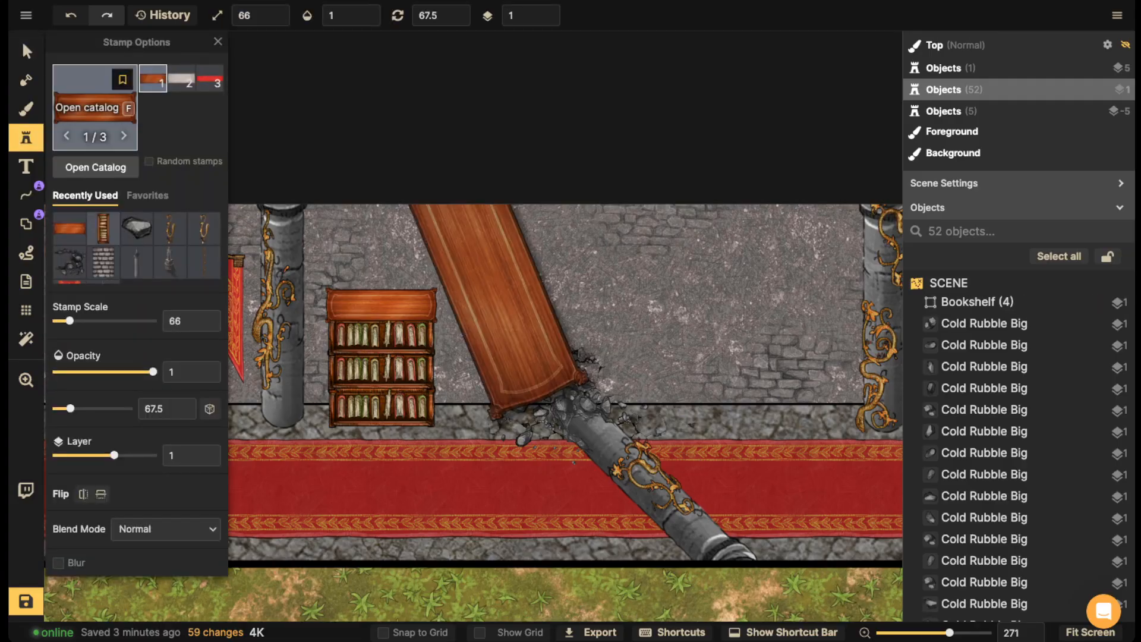
{"action": "left_click", "coordinate": [101, 108]}
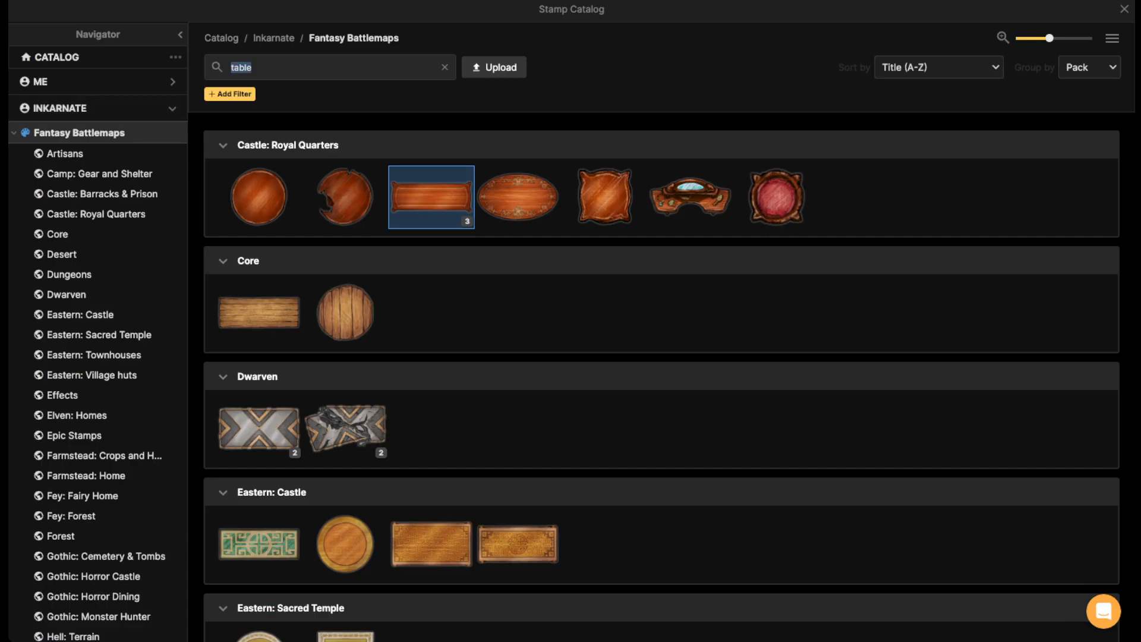
{"action": "type", "text": "book"}
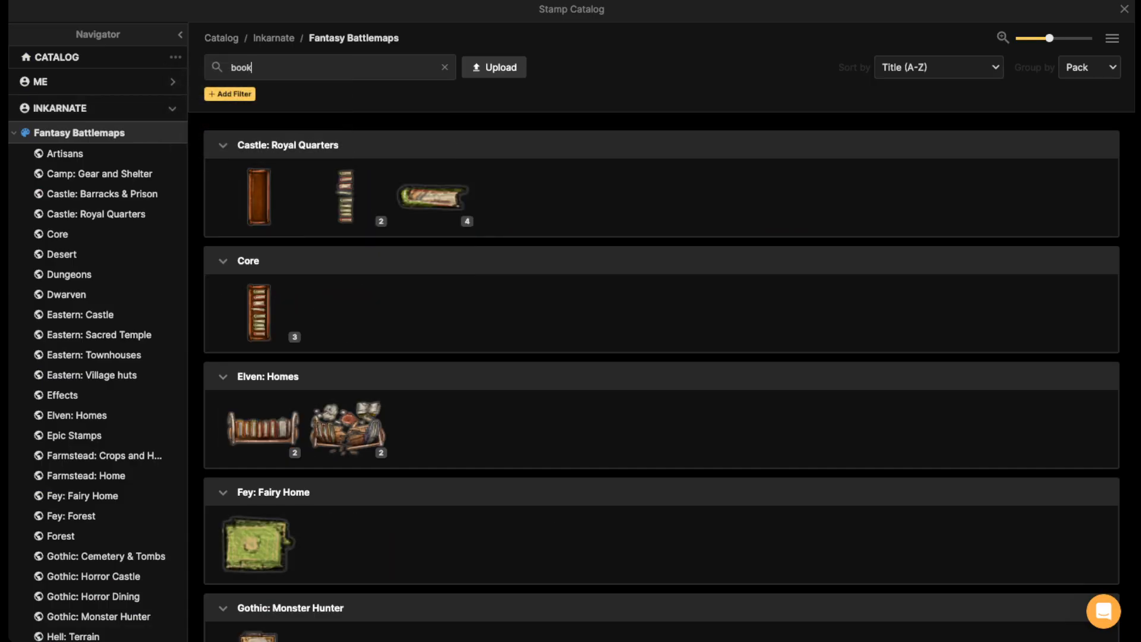
{"action": "left_click", "coordinate": [433, 197]}
{"action": "left_click", "coordinate": [95, 108]}
{"action": "scroll", "coordinate": [661, 376], "scroll_direction": "down", "scroll_amount": 3}
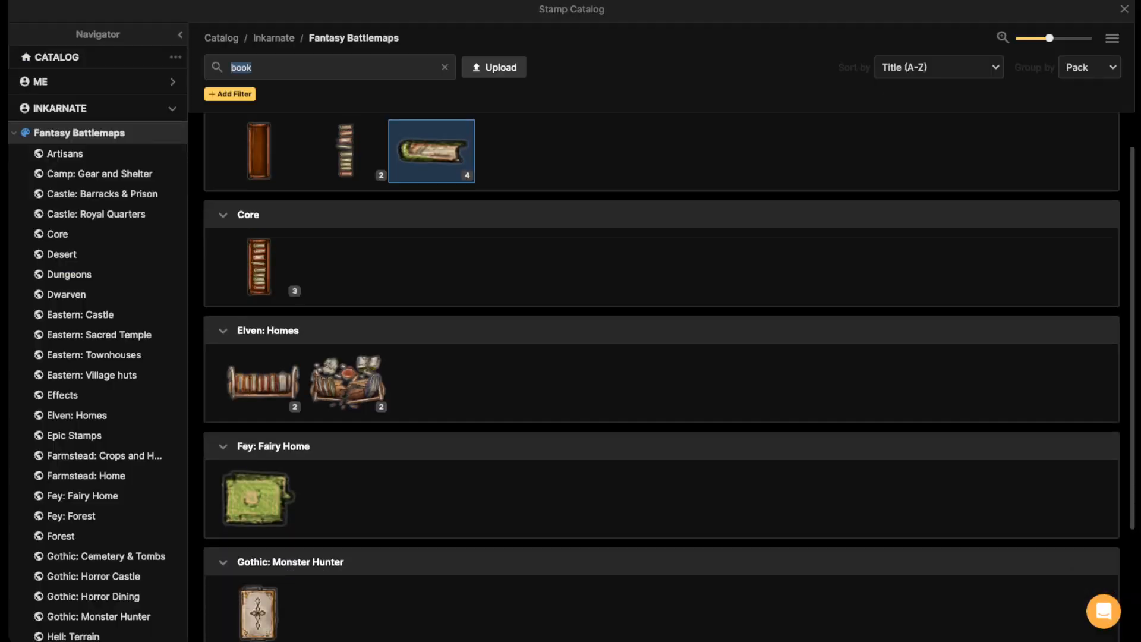
{"action": "scroll", "coordinate": [428, 196], "scroll_direction": "up", "scroll_amount": 3}
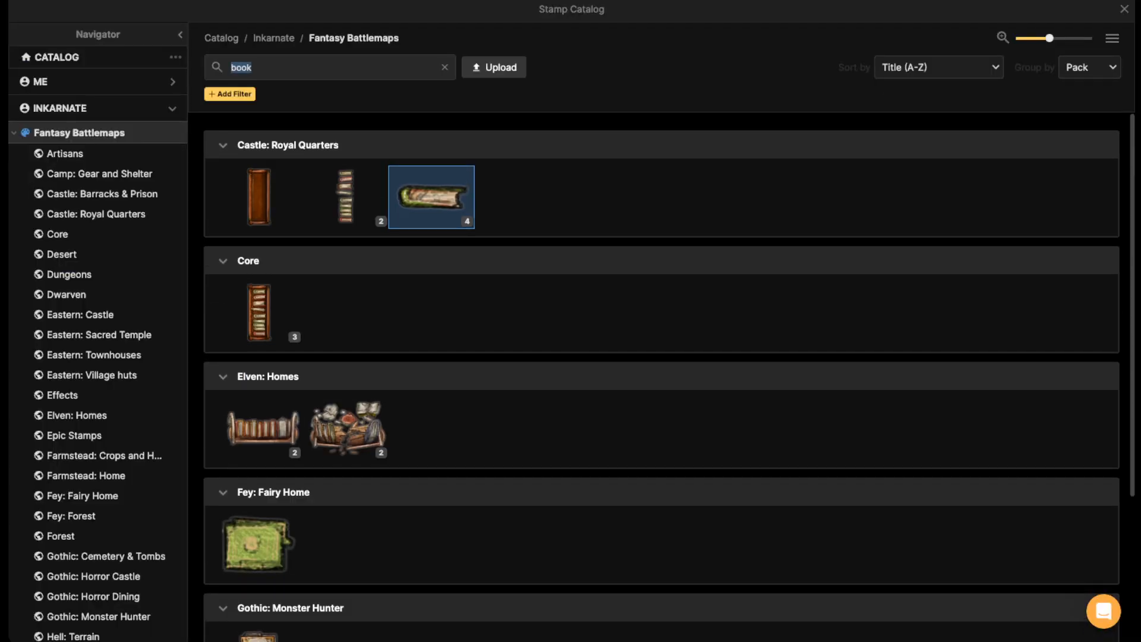
{"action": "left_click", "coordinate": [430, 197]}
{"action": "scroll", "coordinate": [467, 356], "scroll_direction": "up", "scroll_amount": 5}
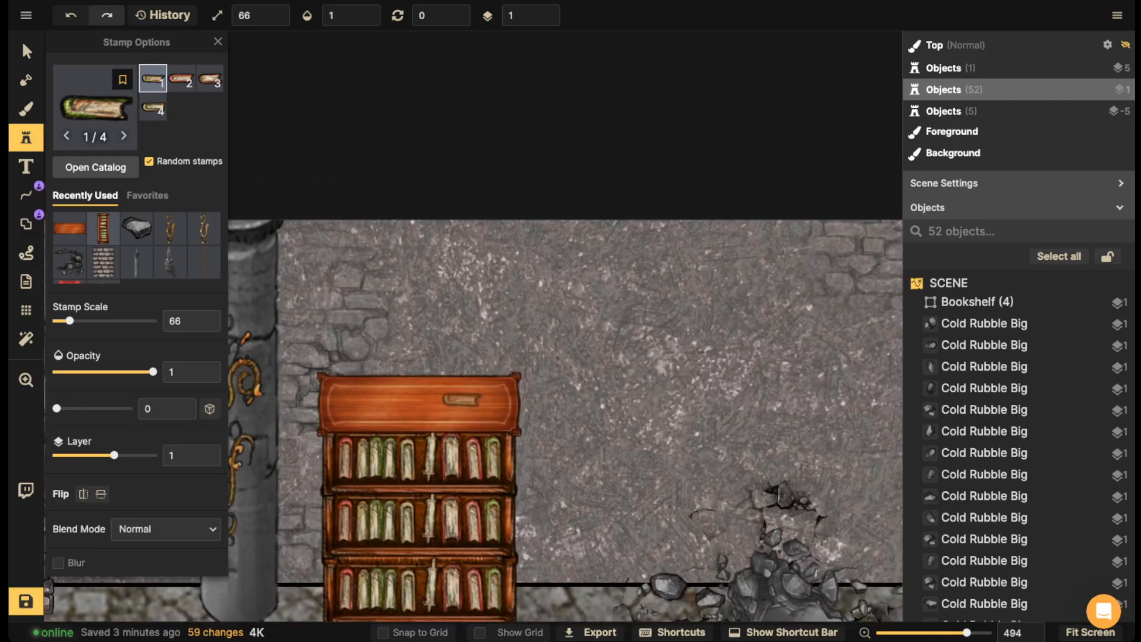
{"action": "left_click", "coordinate": [458, 333]}
- Choose the blue Book from the Wizard pack and place it at scale 66 over the green book above the bookcase
{"action": "left_click", "coordinate": [95, 108]}
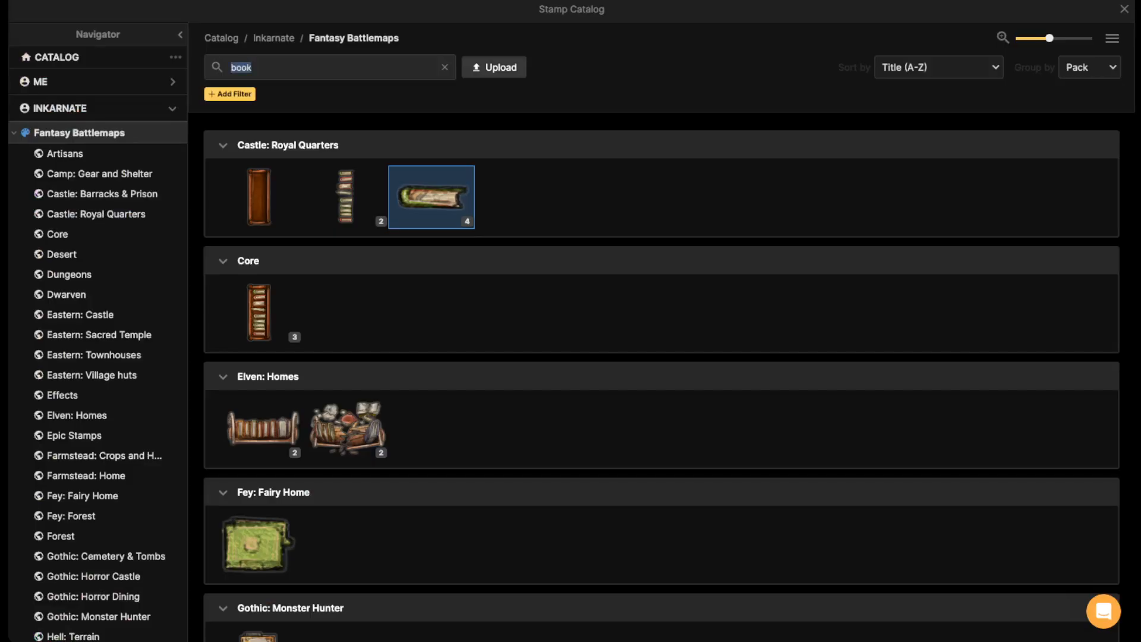
{"action": "scroll", "coordinate": [256, 535], "scroll_direction": "down", "scroll_amount": 5}
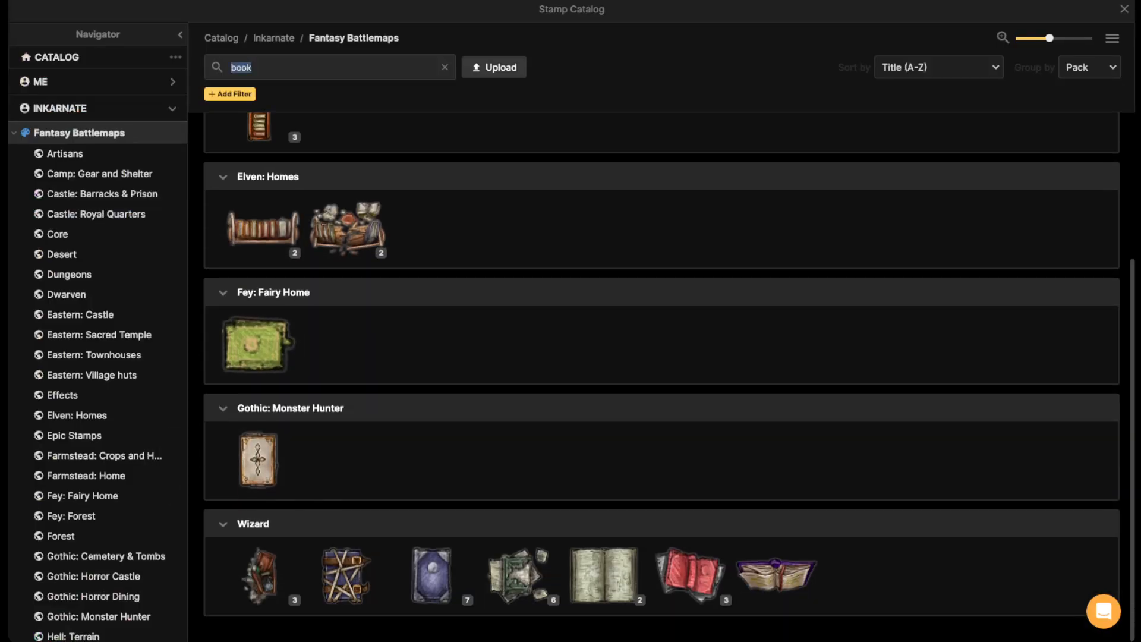
{"action": "left_click", "coordinate": [431, 574]}
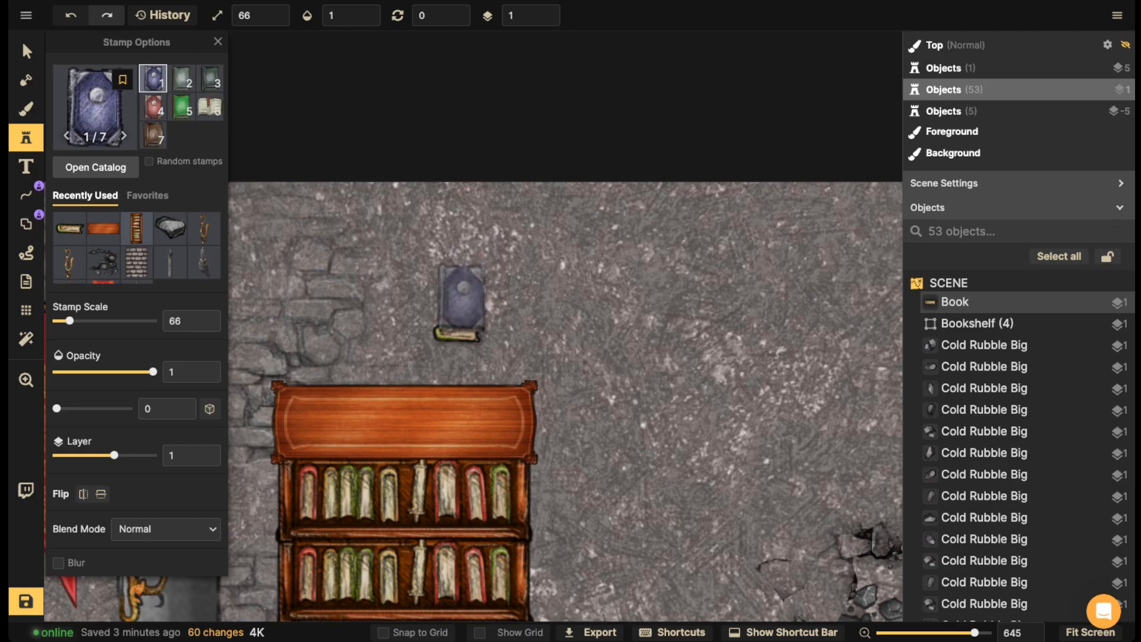
{"action": "left_click", "coordinate": [459, 302]}
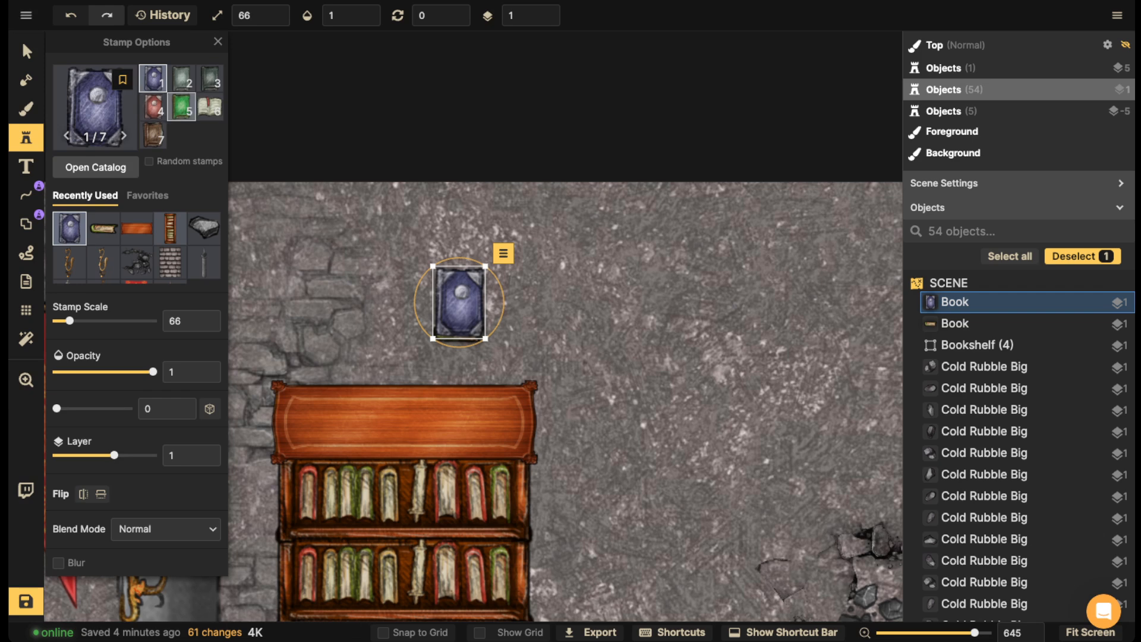
- Delete the green side-view book from beneath the blue book
{"action": "left_click", "coordinate": [26, 52]}
{"action": "left_click", "coordinate": [457, 340]}
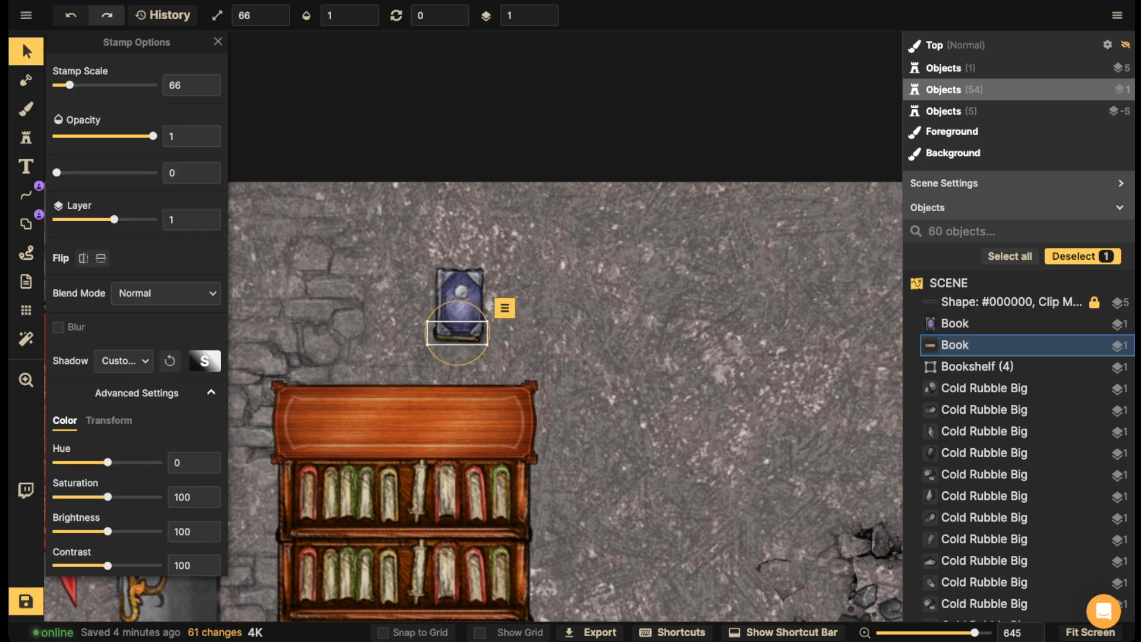
{"action": "left_click_drag", "start_coordinate": [457, 340], "coordinate": [577, 353]}
{"action": "key", "text": "Delete"}
- Pick the red variant of the side-view Book stamp and place it on the wall beside the blue book
{"action": "left_click", "coordinate": [27, 138]}
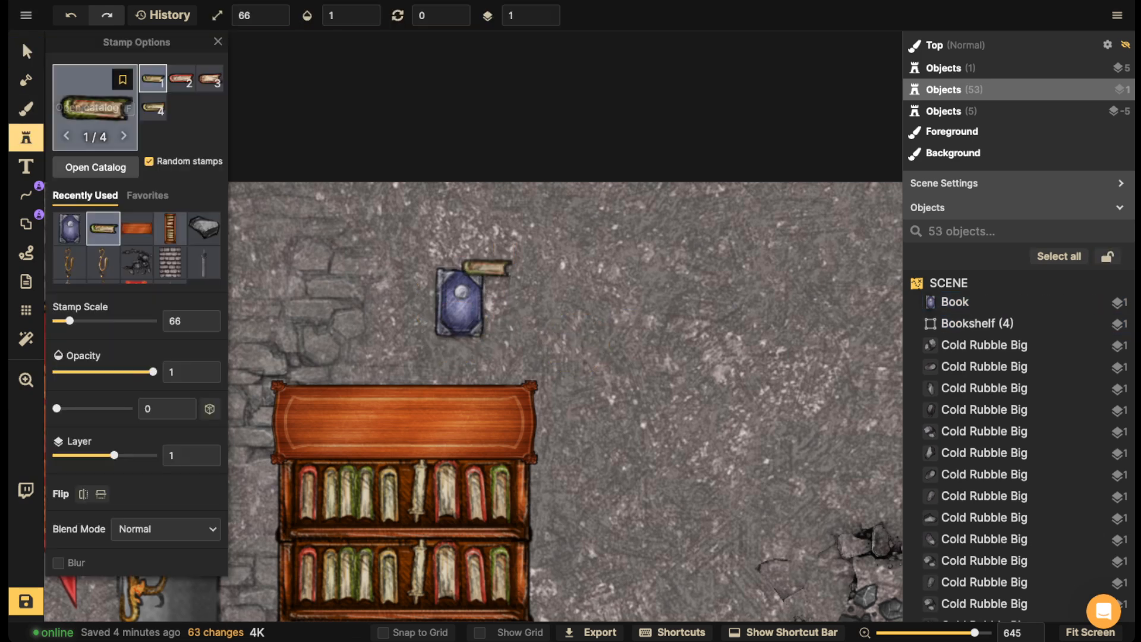
{"action": "left_click", "coordinate": [181, 78]}
{"action": "scroll", "coordinate": [486, 285], "scroll_direction": "up", "scroll_amount": 5}
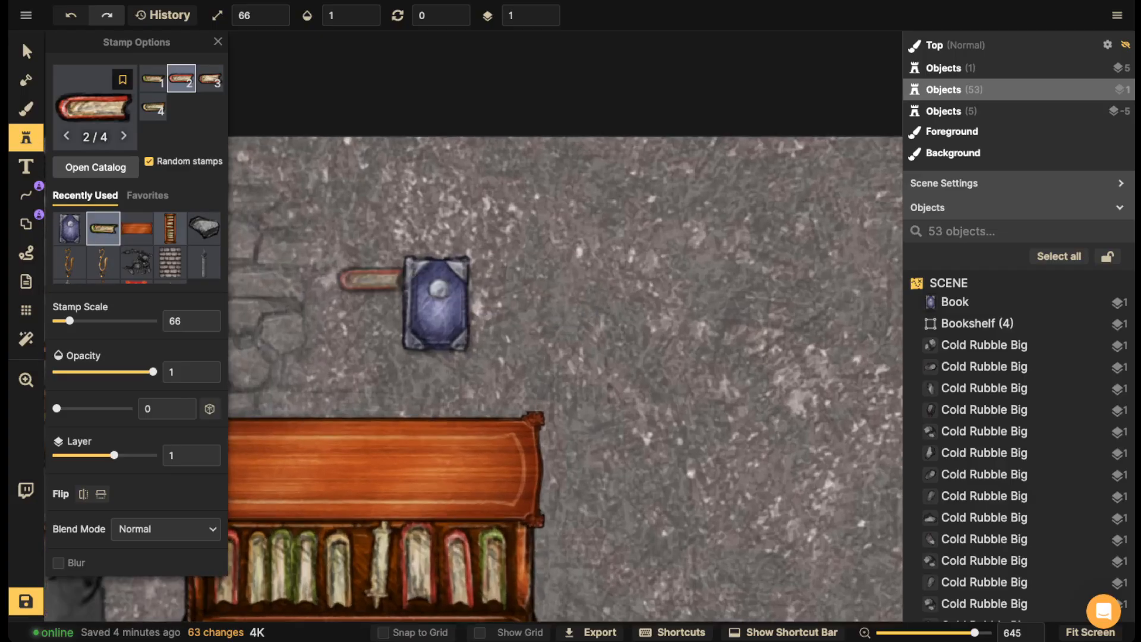
{"action": "left_click", "coordinate": [304, 264]}
- Recolor the side-view book with hue -130, saturation 76 and brightness 76, and set its shadow to None
{"action": "left_click", "coordinate": [26, 51]}
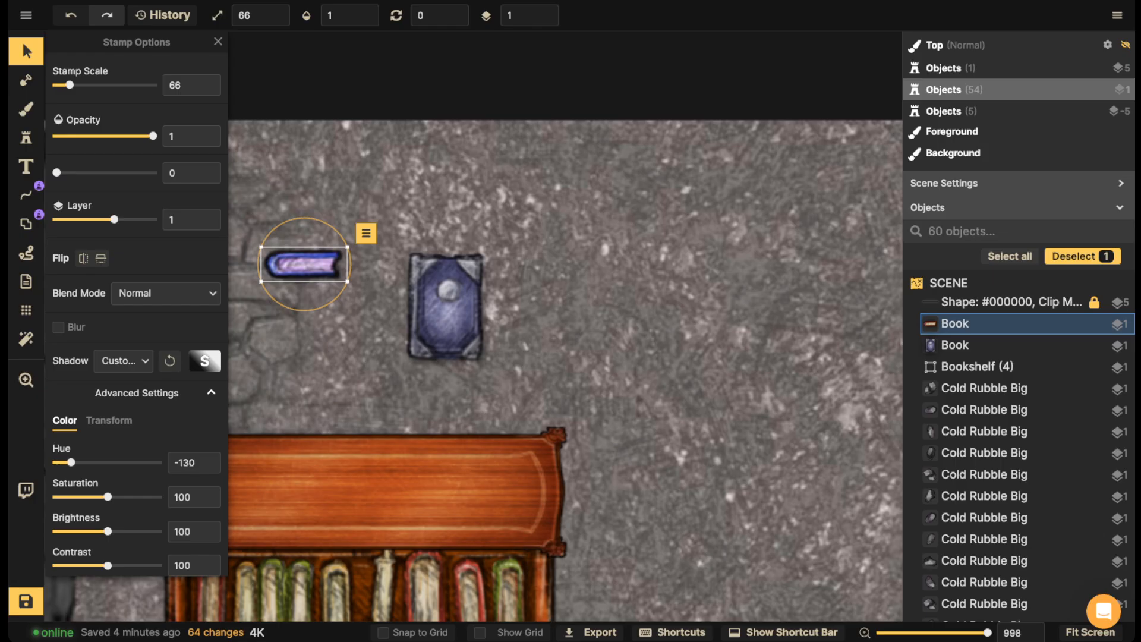
{"action": "left_click_drag", "start_coordinate": [107, 531], "coordinate": [98, 532]}
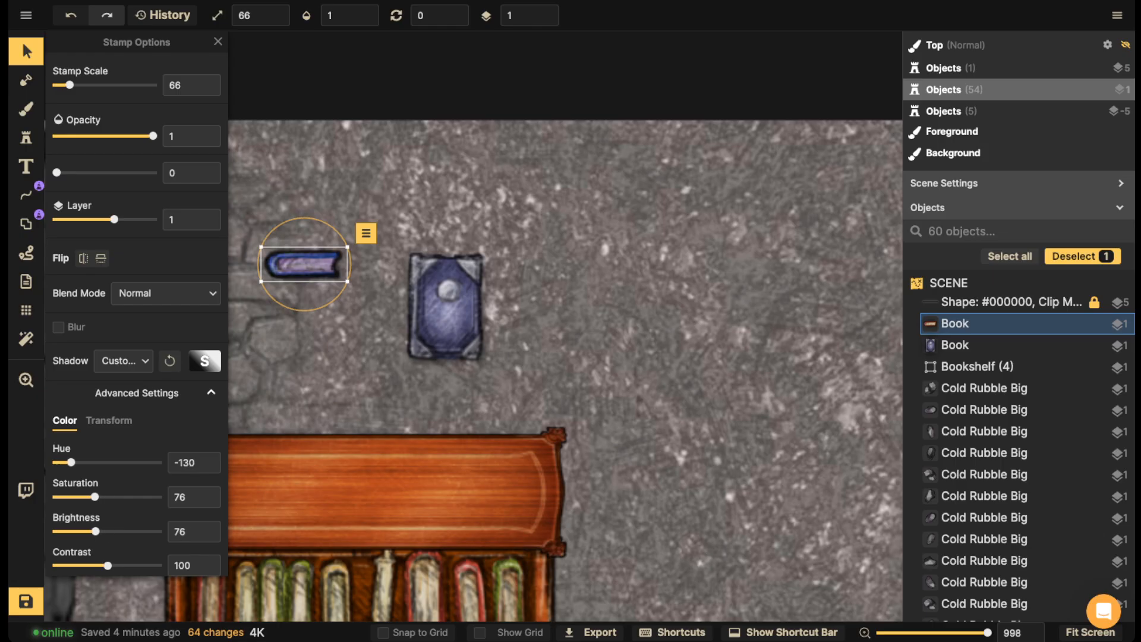
{"action": "left_click", "coordinate": [123, 361]}
{"action": "left_click", "coordinate": [178, 383]}
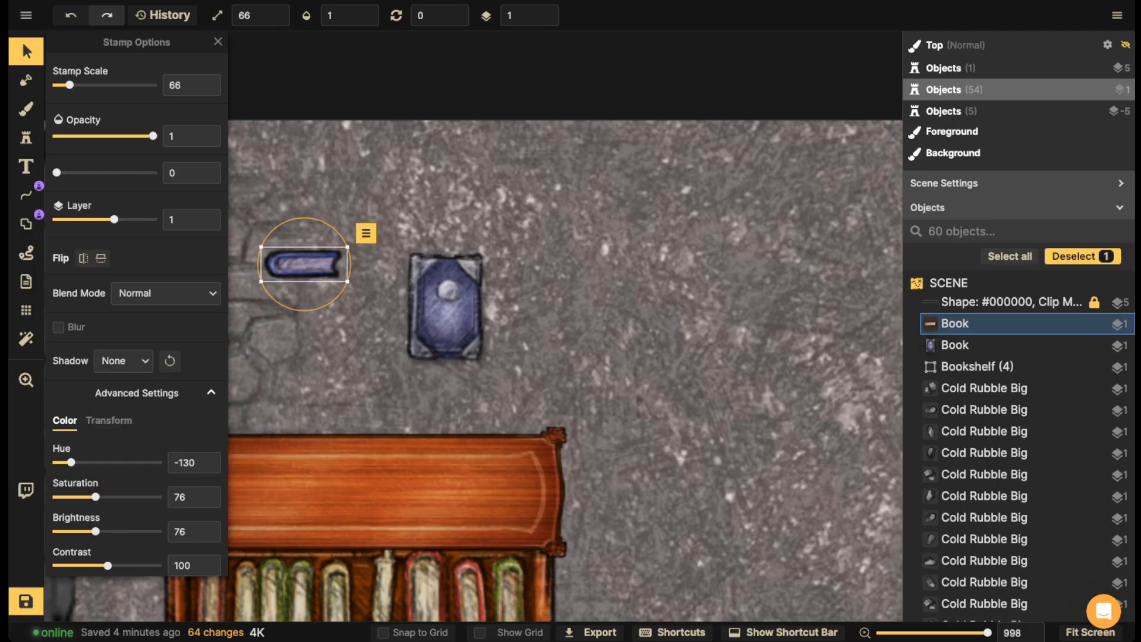
- Fit the side-view book along the blue book's lower edge at rotation 2 and saturation 59, and move both onto the bookcase top's left end
{"action": "left_click_drag", "start_coordinate": [304, 264], "coordinate": [492, 348]}
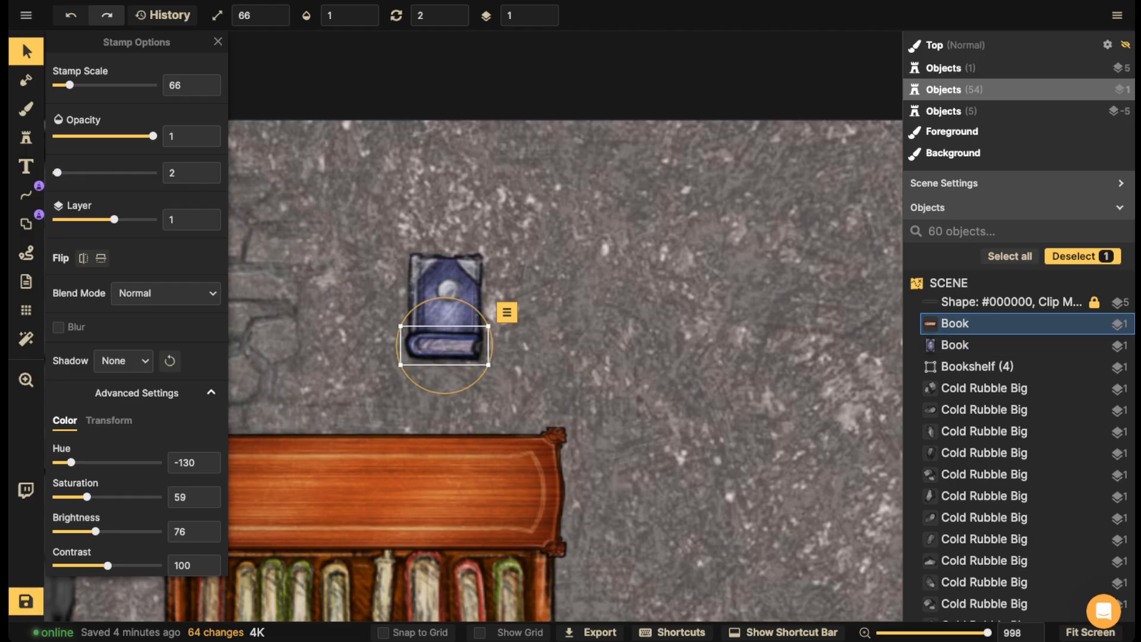
{"action": "left_click_drag", "start_coordinate": [444, 345], "coordinate": [334, 398]}
{"action": "left_click", "coordinate": [446, 300]}
{"action": "left_click", "coordinate": [446, 300]}
{"action": "left_click", "coordinate": [445, 340], "text": "shift"}
{"action": "scroll", "coordinate": [445, 334], "scroll_direction": "down", "scroll_amount": 5}
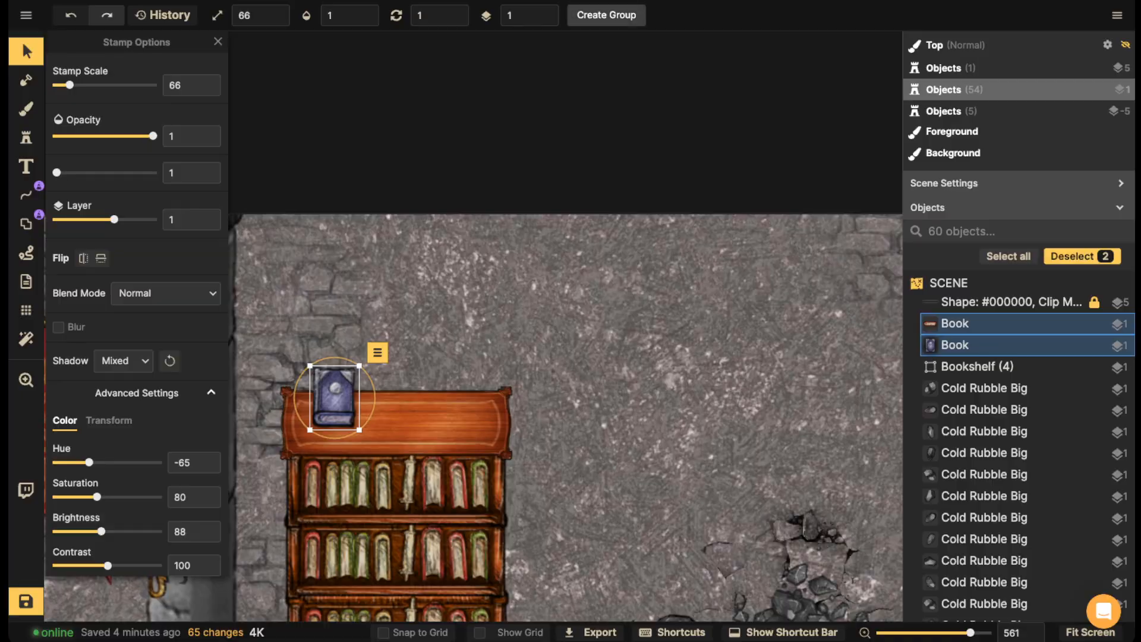
- Group the two book pieces and reduce the group to scale 90 on the bookcase top
{"action": "left_click", "coordinate": [606, 16]}
{"action": "left_click", "coordinate": [654, 371]}
{"action": "left_click_drag", "start_coordinate": [360, 429], "coordinate": [332, 407]}
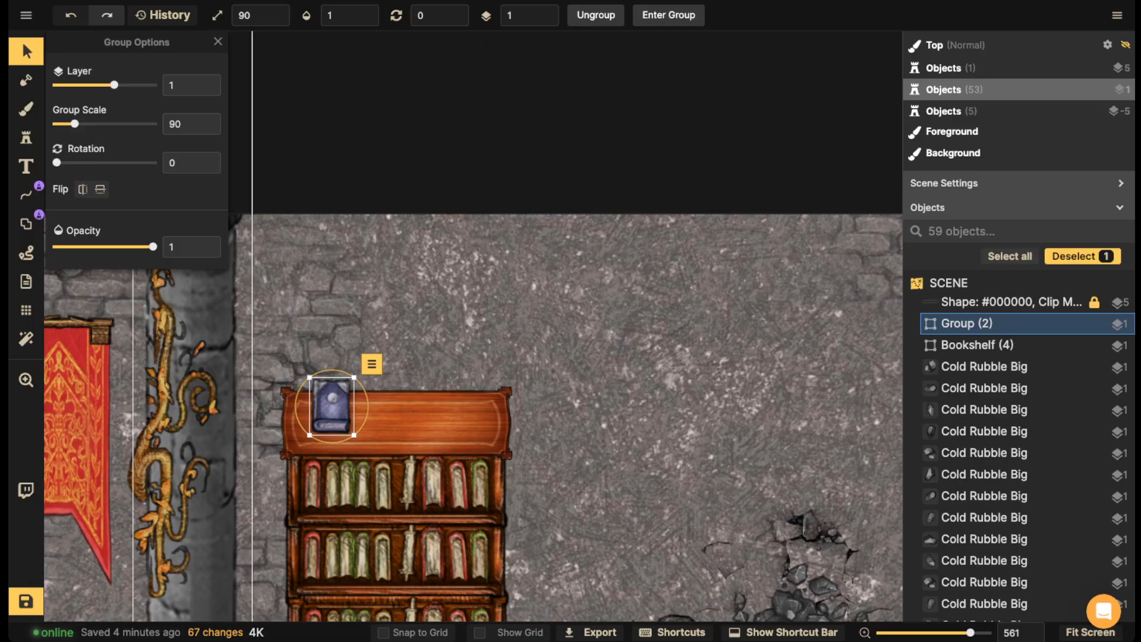
- Choose the Open Spell Book from the Wizard pack and place it at scale 46 beside the blue book, overlapping the bookcase top's back edge
{"action": "left_click", "coordinate": [26, 137]}
{"action": "key", "text": "f"}
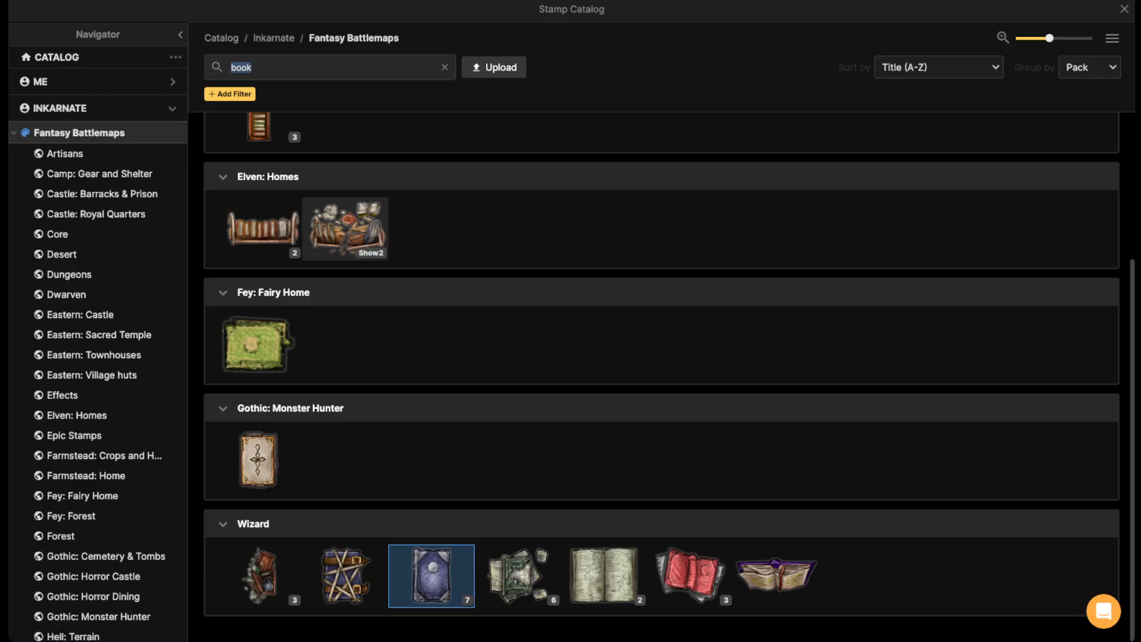
{"action": "left_click", "coordinate": [603, 575]}
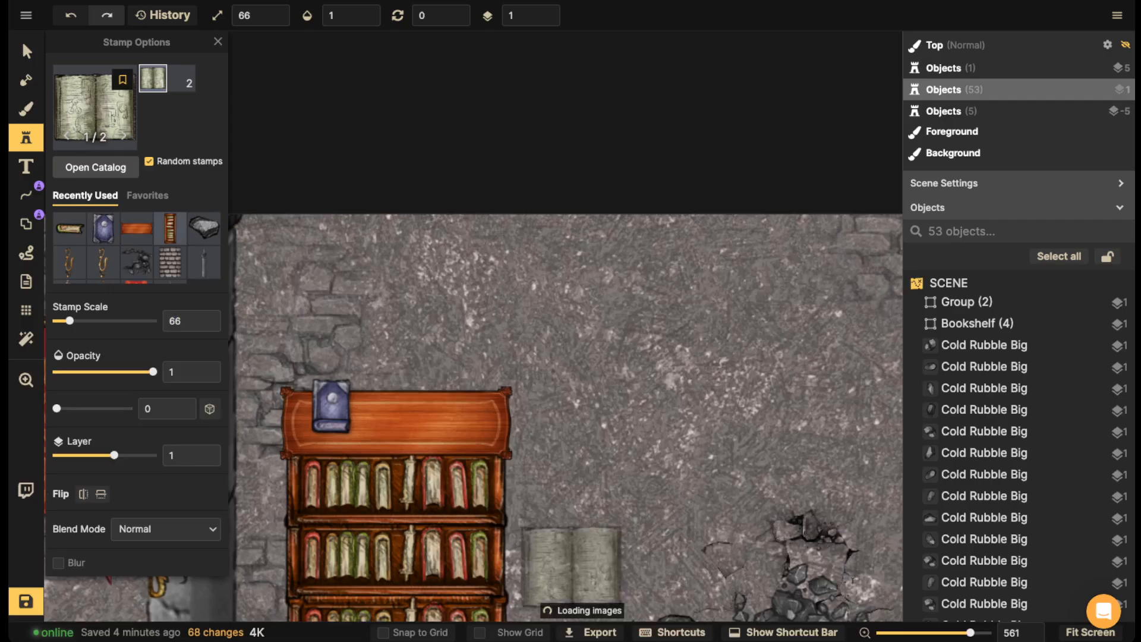
{"action": "left_click", "coordinate": [396, 377]}
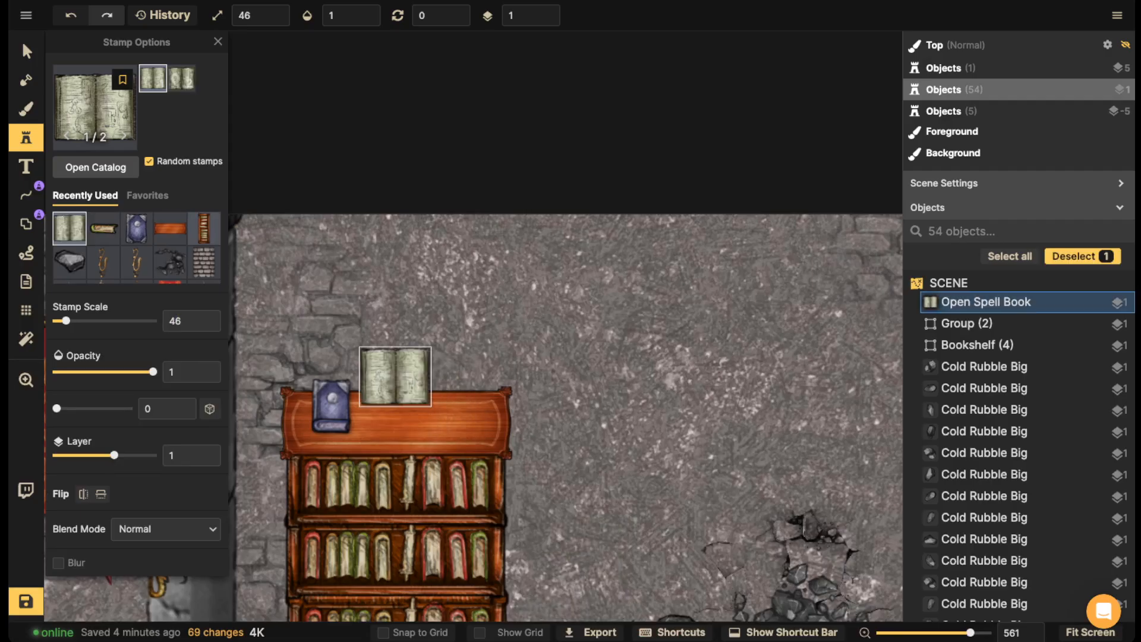
- Clear the stamp catalog search and choose the ring of keys from the Castle: Barracks & Prison pack
{"action": "key", "text": "f"}
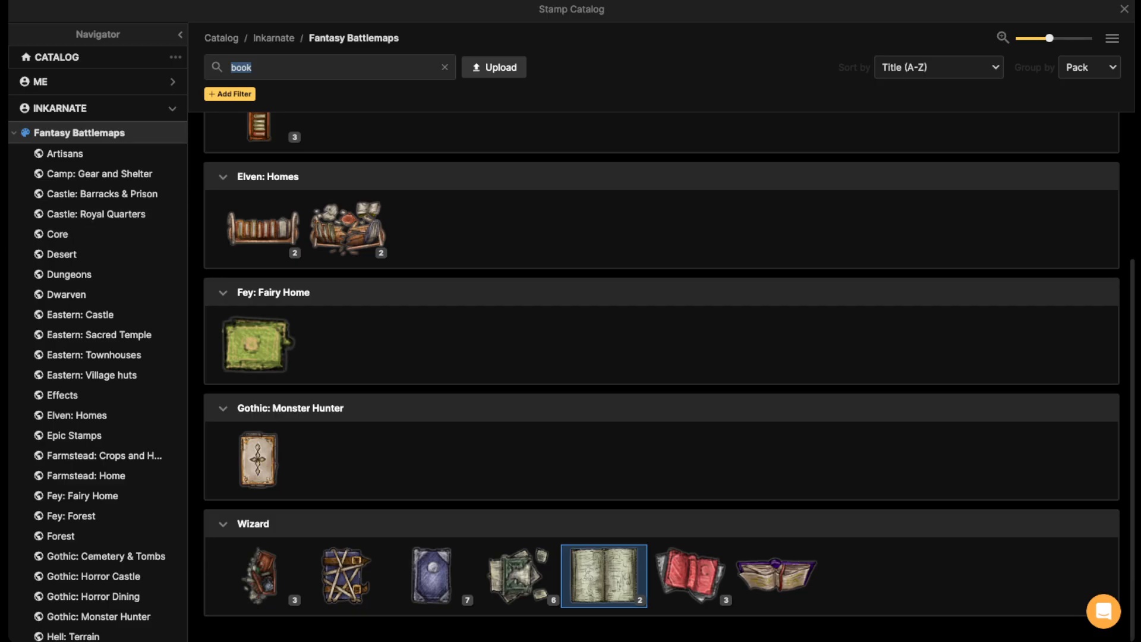
{"action": "key", "text": "BackSpace"}
{"action": "scroll", "coordinate": [432, 238], "scroll_direction": "down", "scroll_amount": 12}
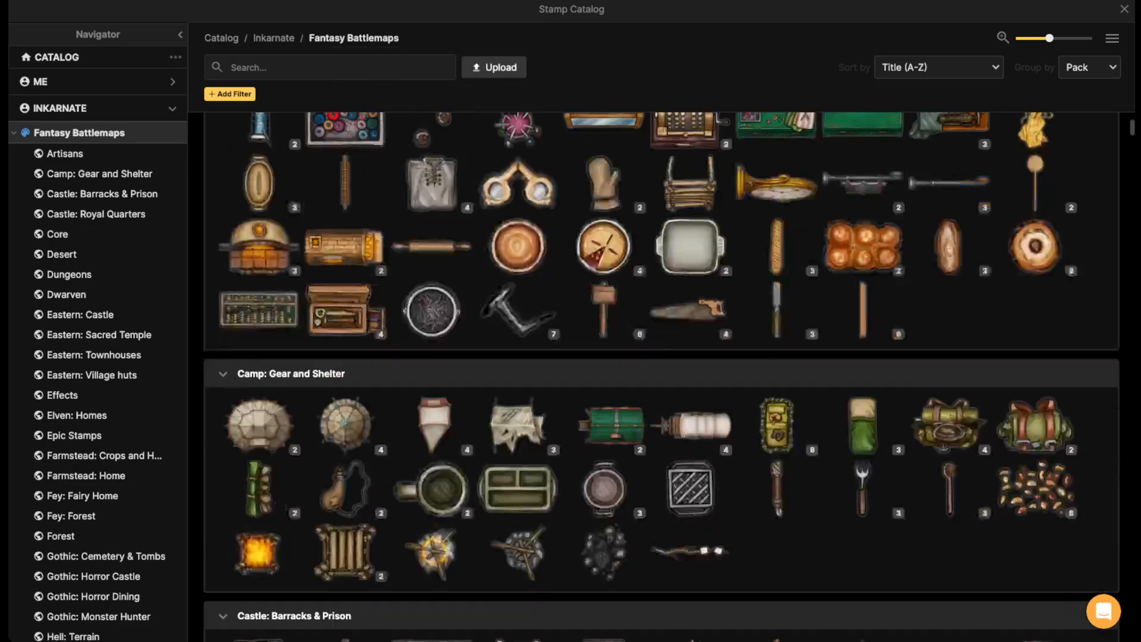
{"action": "scroll", "coordinate": [661, 376], "scroll_direction": "down", "scroll_amount": 5}
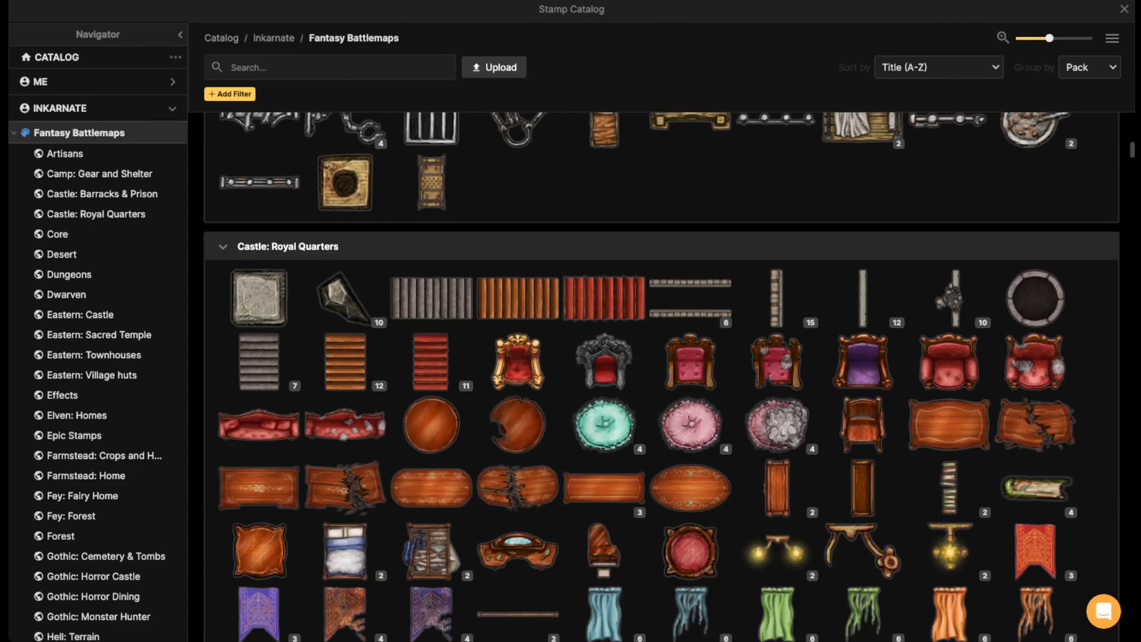
{"action": "left_click", "coordinate": [517, 128]}
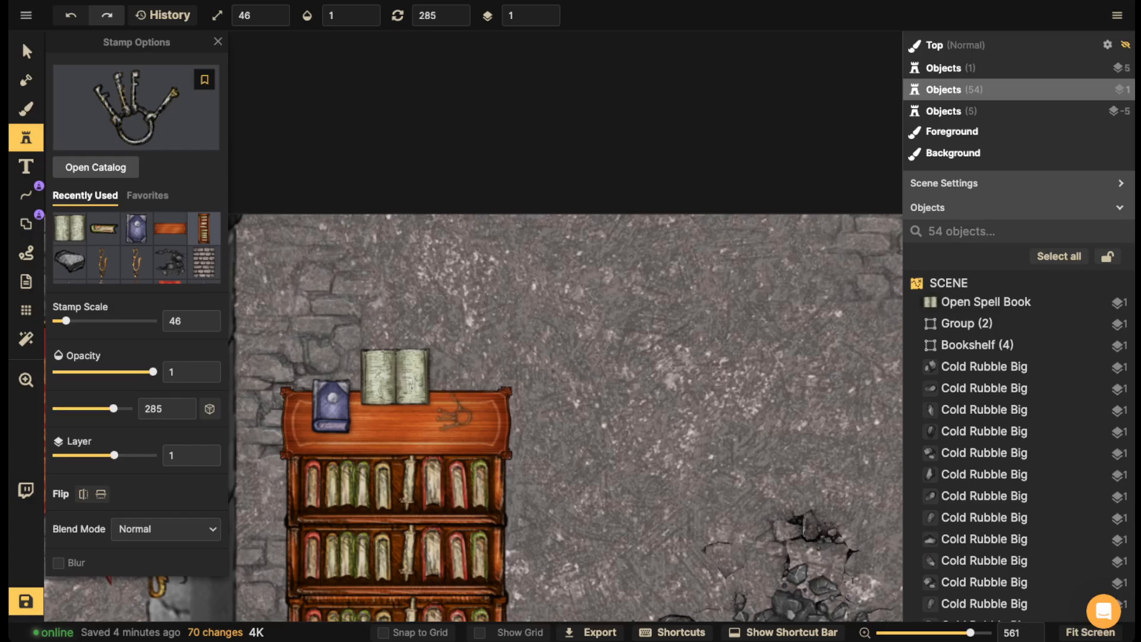
- Place the ring of keys at scale 46 on the right end of the bookcase top
{"action": "left_click", "coordinate": [475, 417]}
{"action": "scroll", "coordinate": [334, 266], "scroll_direction": "down", "scroll_amount": 3}
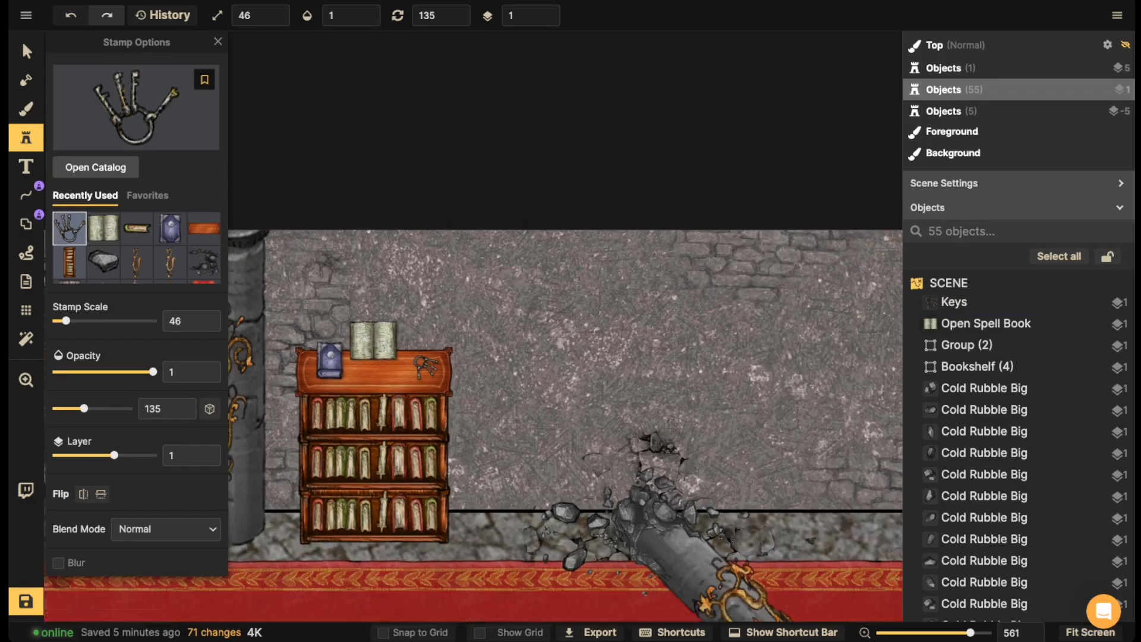
- Search the stamp catalog for "staff" and choose the staff from the Wizard pack
{"action": "left_click", "coordinate": [136, 108]}
{"action": "scroll", "coordinate": [662, 376], "scroll_direction": "down", "scroll_amount": 20}
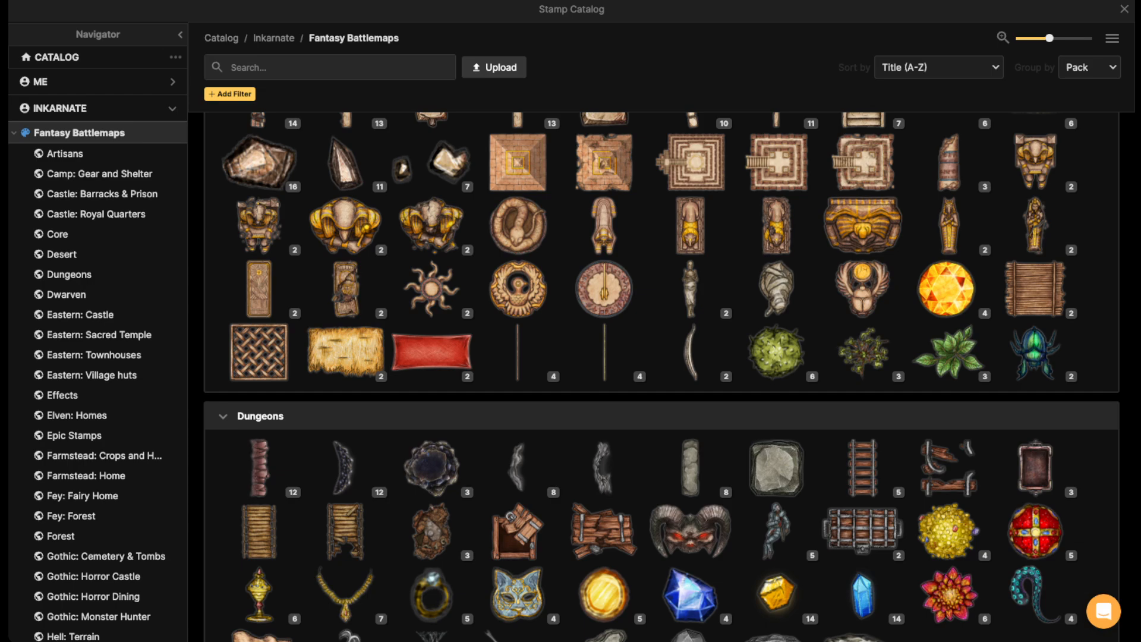
{"action": "left_click", "coordinate": [297, 67]}
{"action": "type", "text": "staff"}
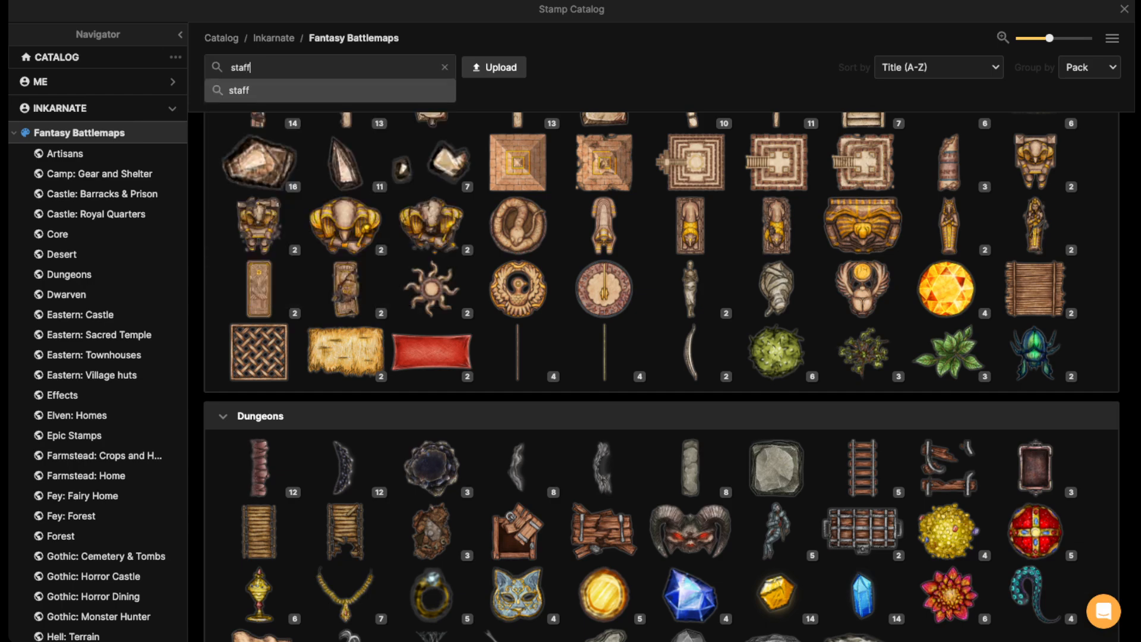
{"action": "key", "text": "Return"}
{"action": "left_click", "coordinate": [259, 196]}
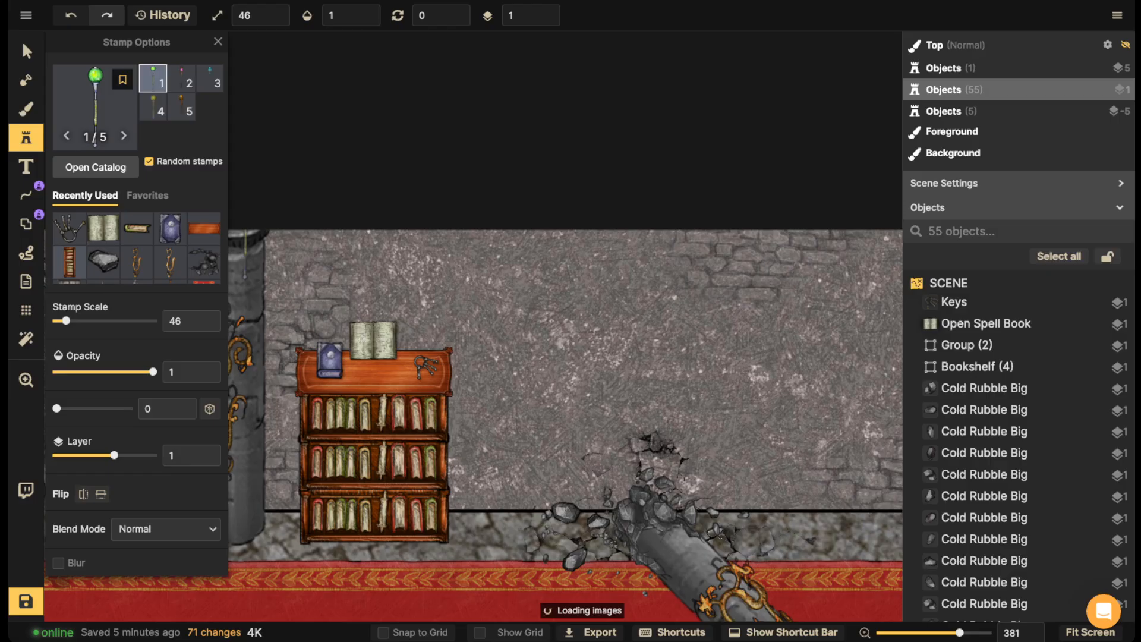
- Place the fifth staff variant, wooden with an amber tip, at scale 66 against the bookcase's right side
{"action": "scroll", "coordinate": [469, 380], "scroll_direction": "down", "scroll_amount": 2}
{"action": "key", "text": "Left"}
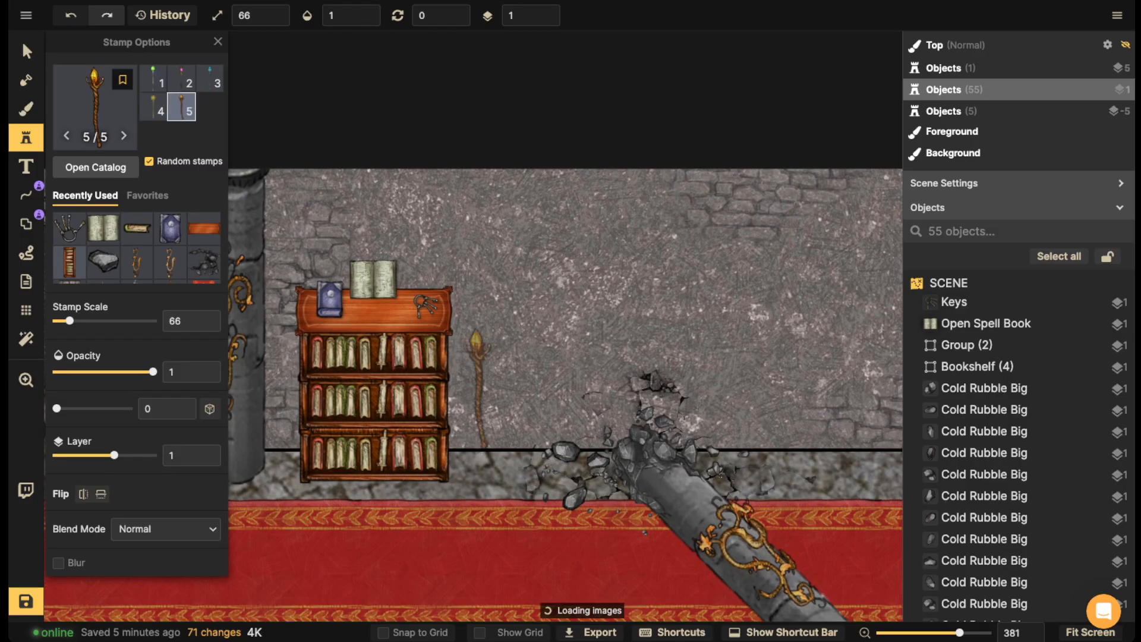
{"action": "left_click", "coordinate": [457, 410]}
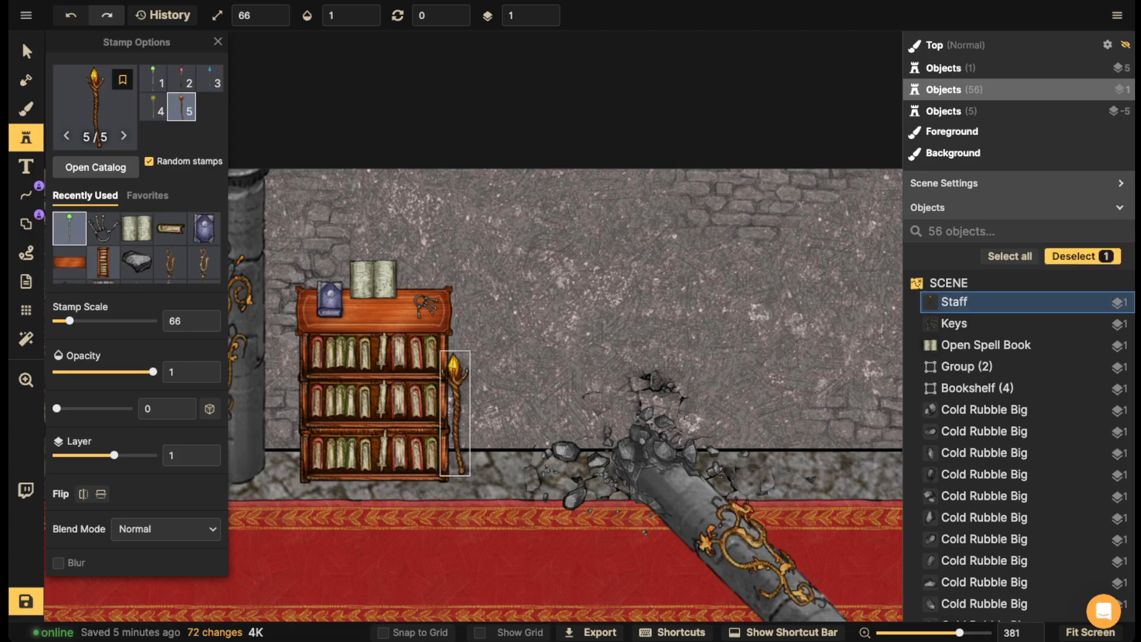
- Tuck the staff behind the bookcase on layer -2, darken it to brightness 69 and tilt it to rotation 357
{"action": "left_click", "coordinate": [547, 20]}
{"action": "left_click", "coordinate": [546, 20]}
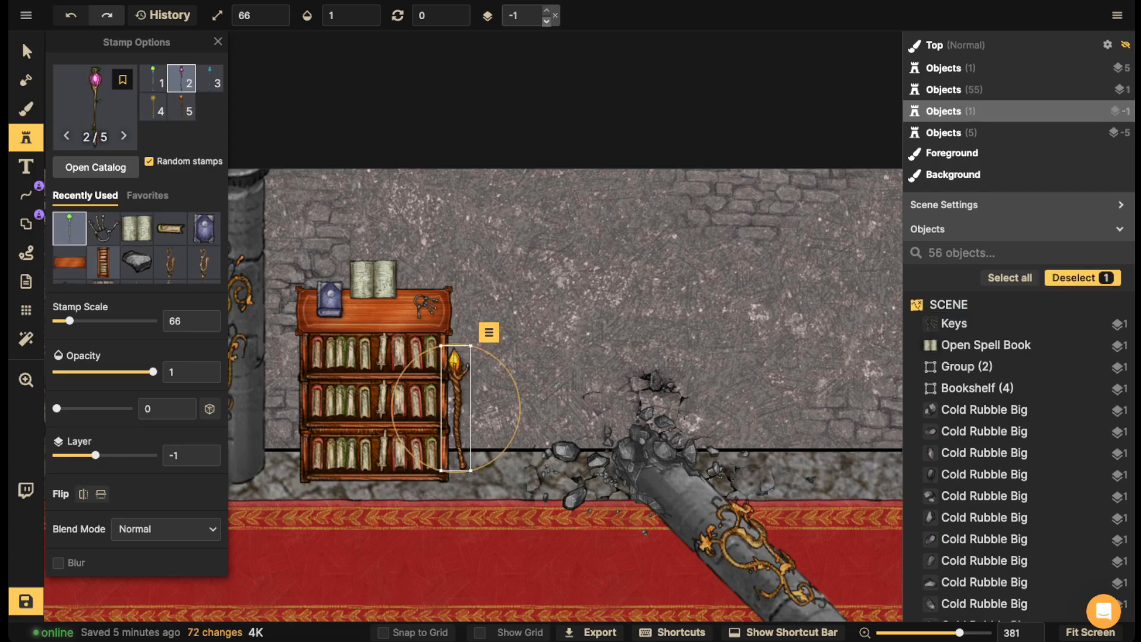
{"action": "left_click", "coordinate": [546, 20]}
{"action": "scroll", "coordinate": [137, 381], "scroll_direction": "down", "scroll_amount": 5}
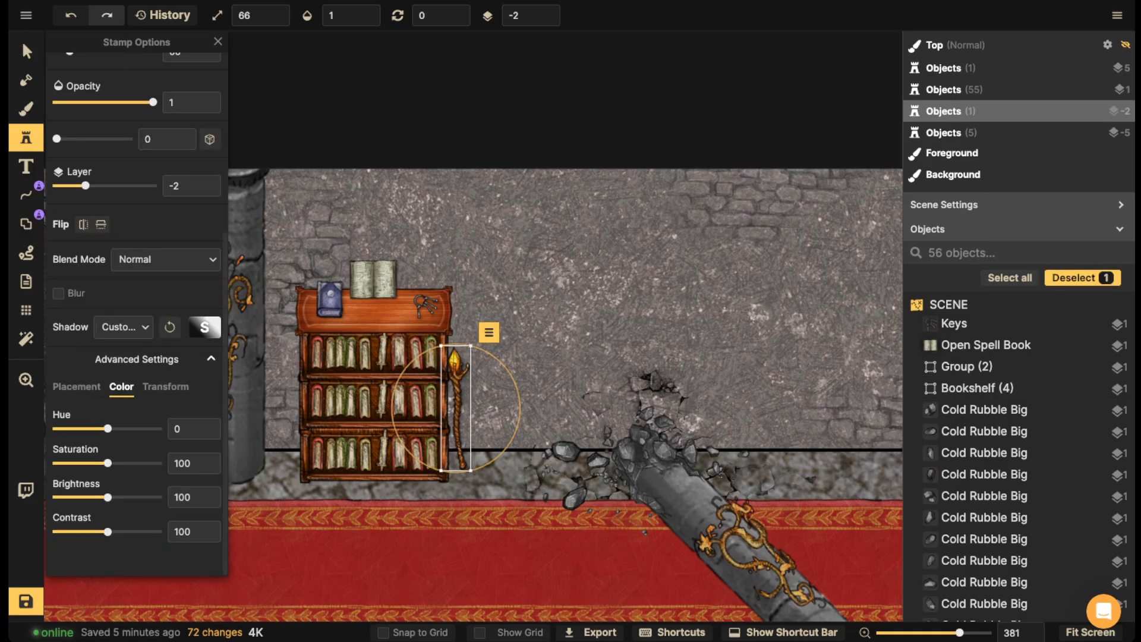
{"action": "left_click_drag", "start_coordinate": [108, 497], "coordinate": [92, 497]}
{"action": "left_click_drag", "start_coordinate": [520, 410], "coordinate": [521, 407]}
{"action": "left_click", "coordinate": [433, 429]}
{"action": "key", "text": "Delete"}
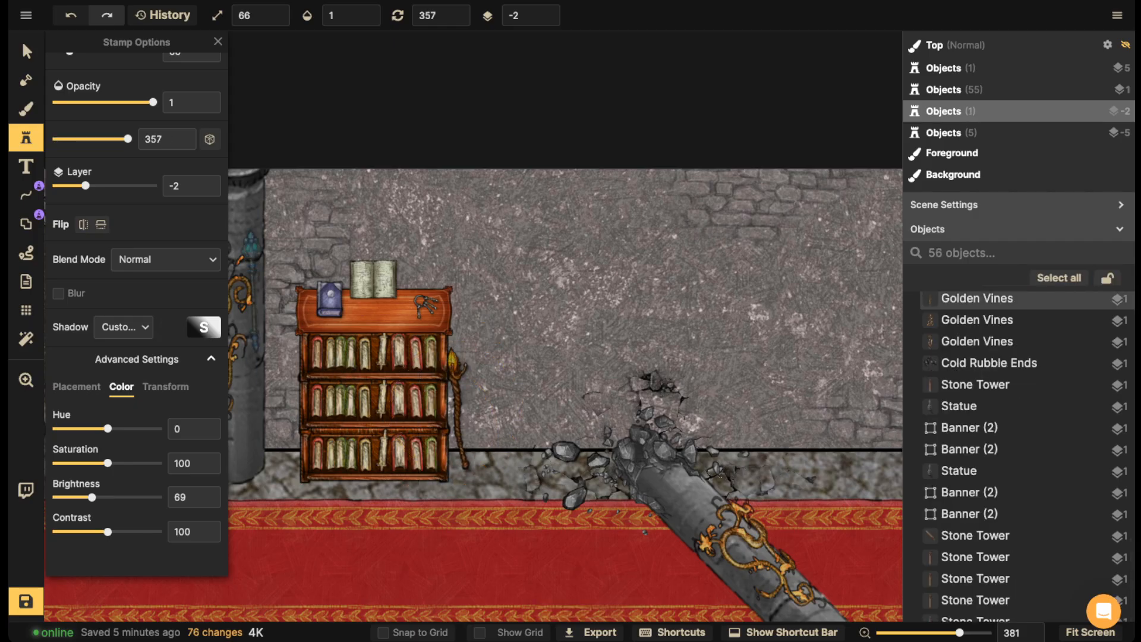
- Search the stamp catalog for "paper" and choose Loose Paper from the Wizard pack
{"action": "left_click", "coordinate": [27, 137]}
{"action": "left_click", "coordinate": [26, 137]}
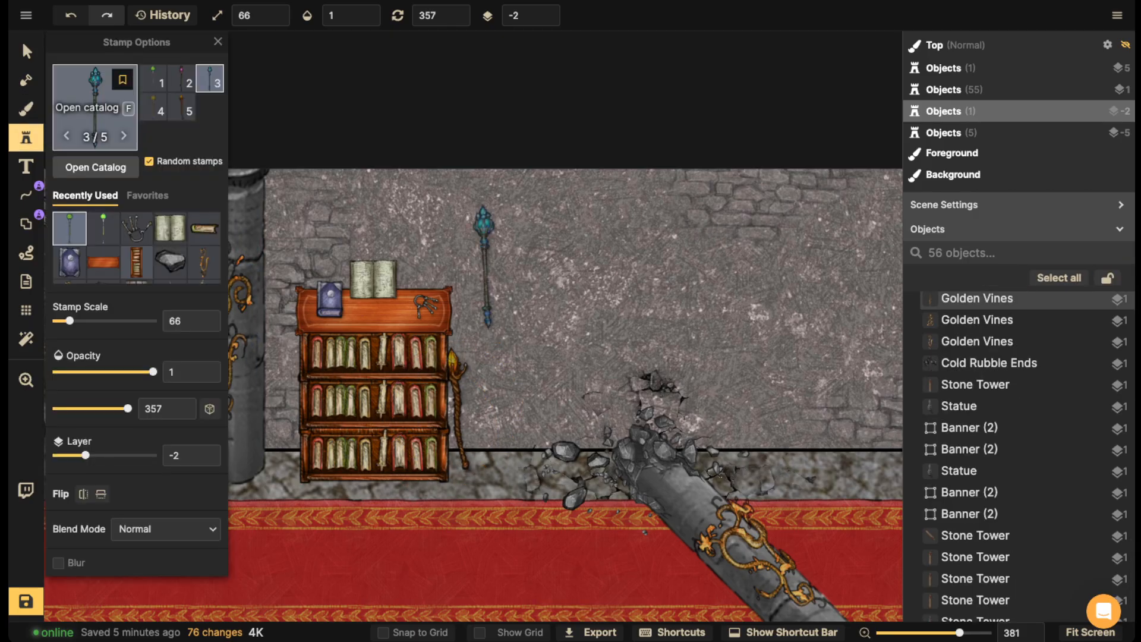
{"action": "left_click", "coordinate": [94, 168]}
{"action": "type", "text": "pa"}
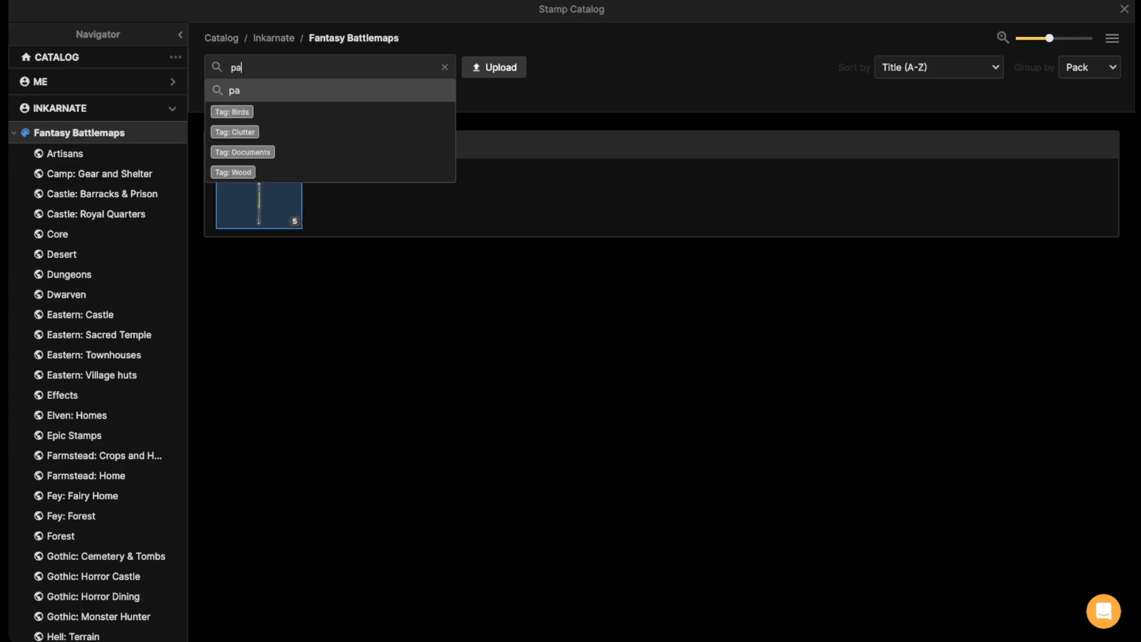
{"action": "key", "text": "BackSpace"}
{"action": "key", "text": "BackSpace"}
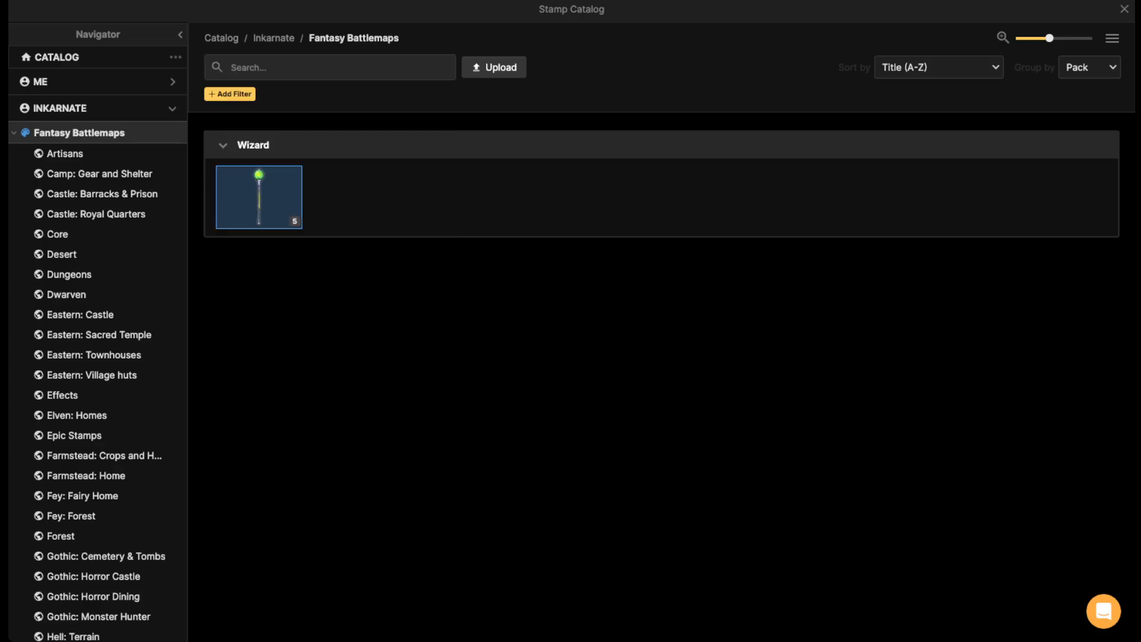
{"action": "type", "text": "apeper"}
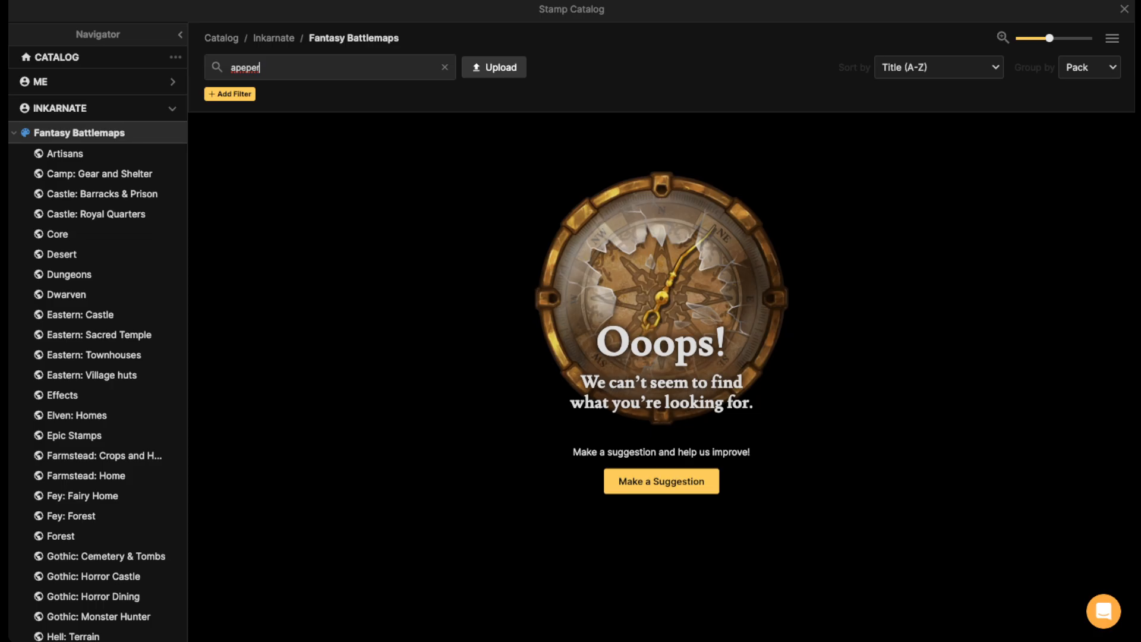
{"action": "type", "text": "paper"}
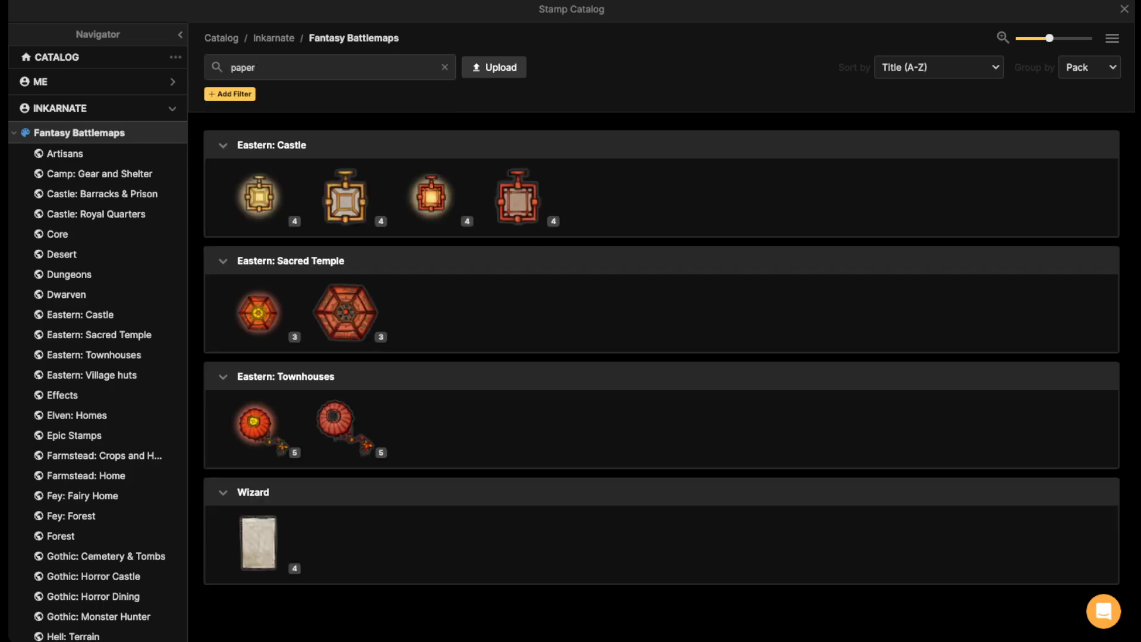
{"action": "left_click", "coordinate": [258, 542]}
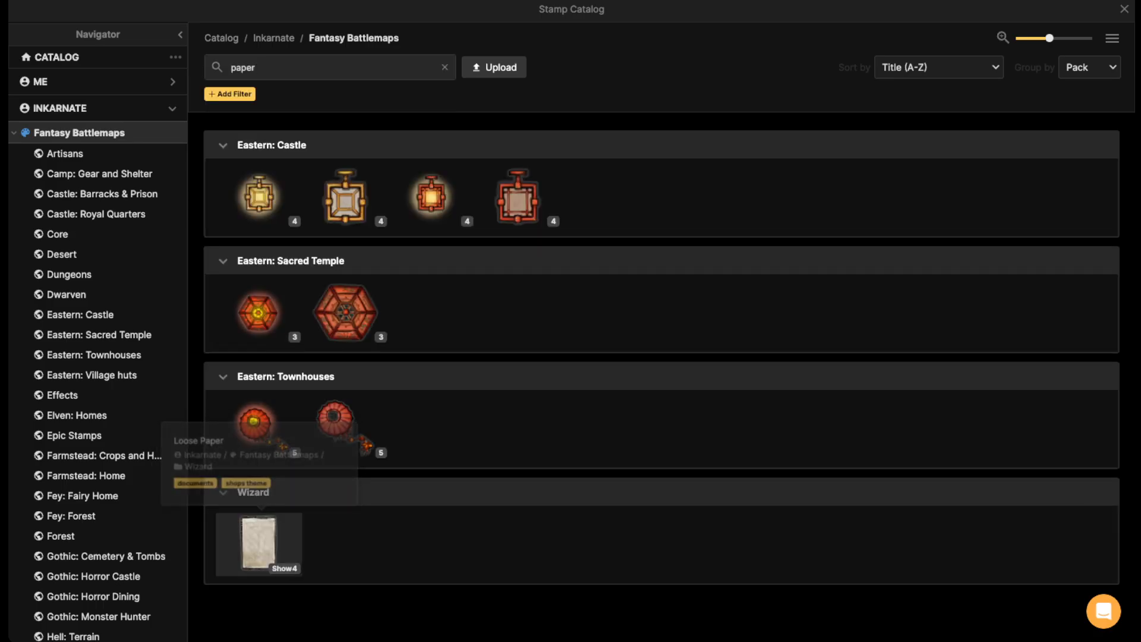
- Place a loose paper at scale 26 on the bookcase top below the open spell book and raise it to layer 2
{"action": "scroll", "coordinate": [356, 315], "scroll_direction": "down", "scroll_amount": 5}
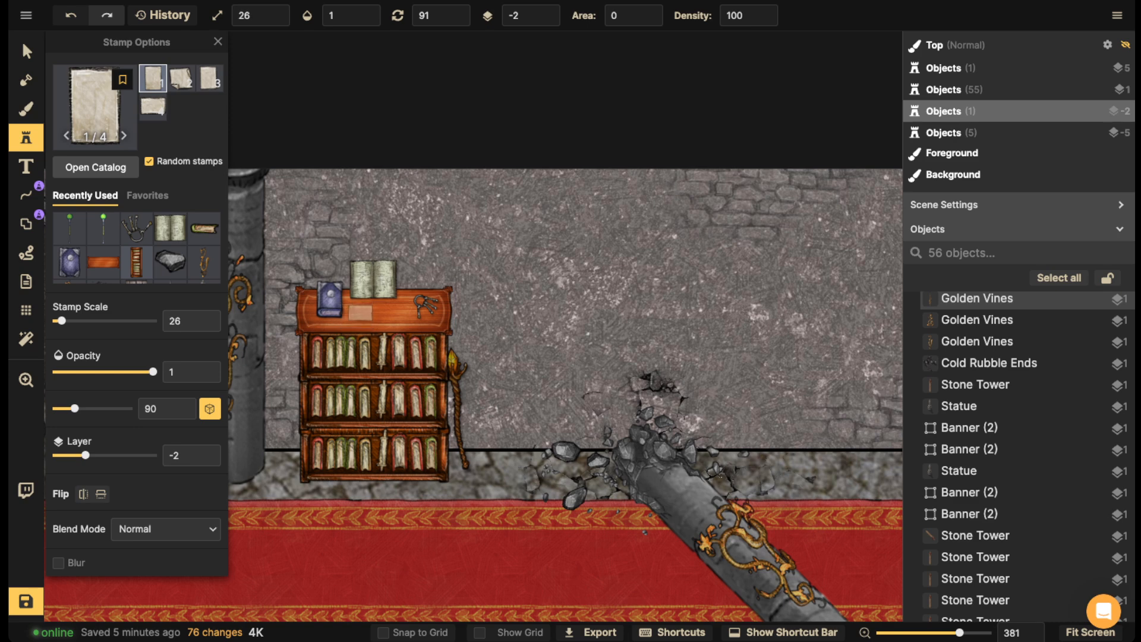
{"action": "left_click", "coordinate": [373, 313]}
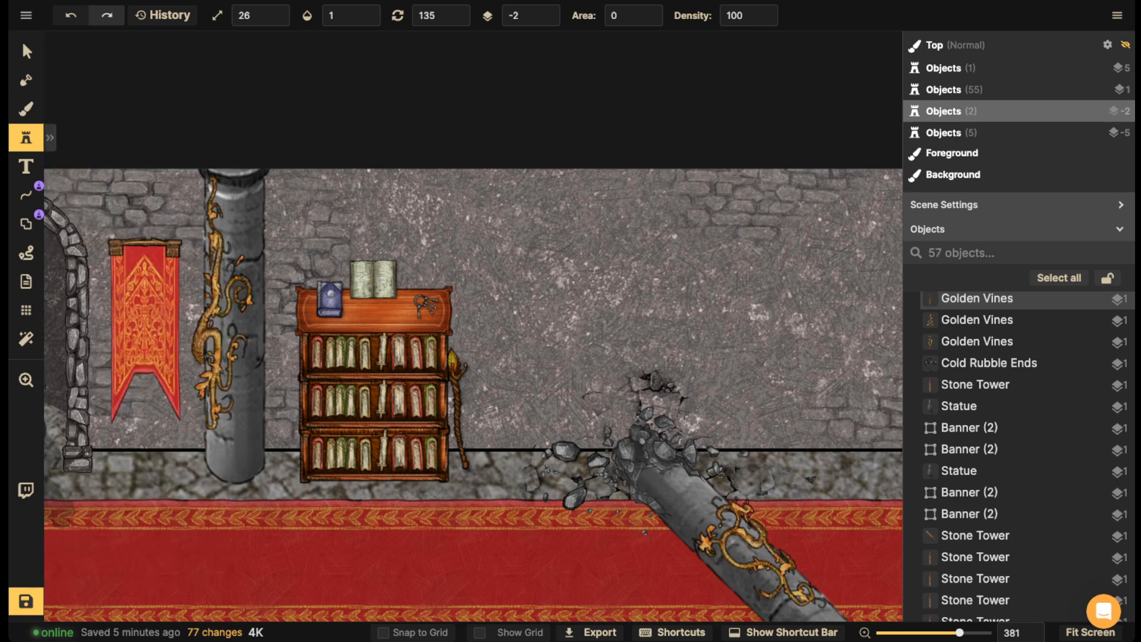
{"action": "left_click", "coordinate": [26, 52]}
{"action": "left_click", "coordinate": [545, 10]}
{"action": "left_click", "coordinate": [545, 11]}
{"action": "left_click", "coordinate": [545, 11]}
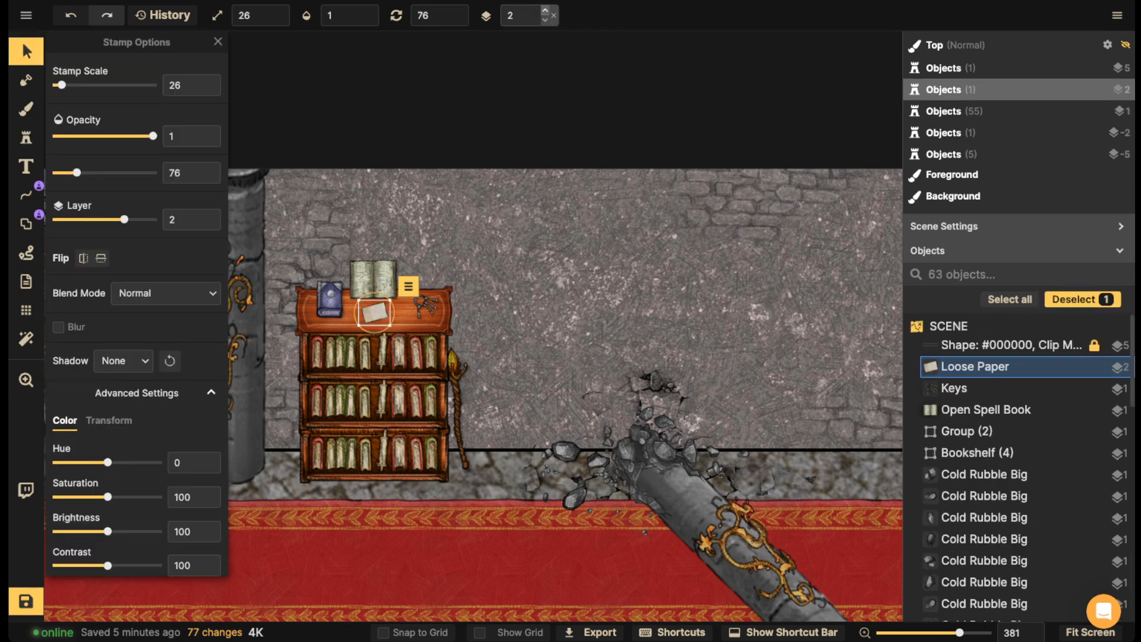
{"action": "left_click", "coordinate": [556, 113]}
- Shift the loose paper on the bookcase top right, closer to the keys
{"action": "left_click", "coordinate": [975, 366]}
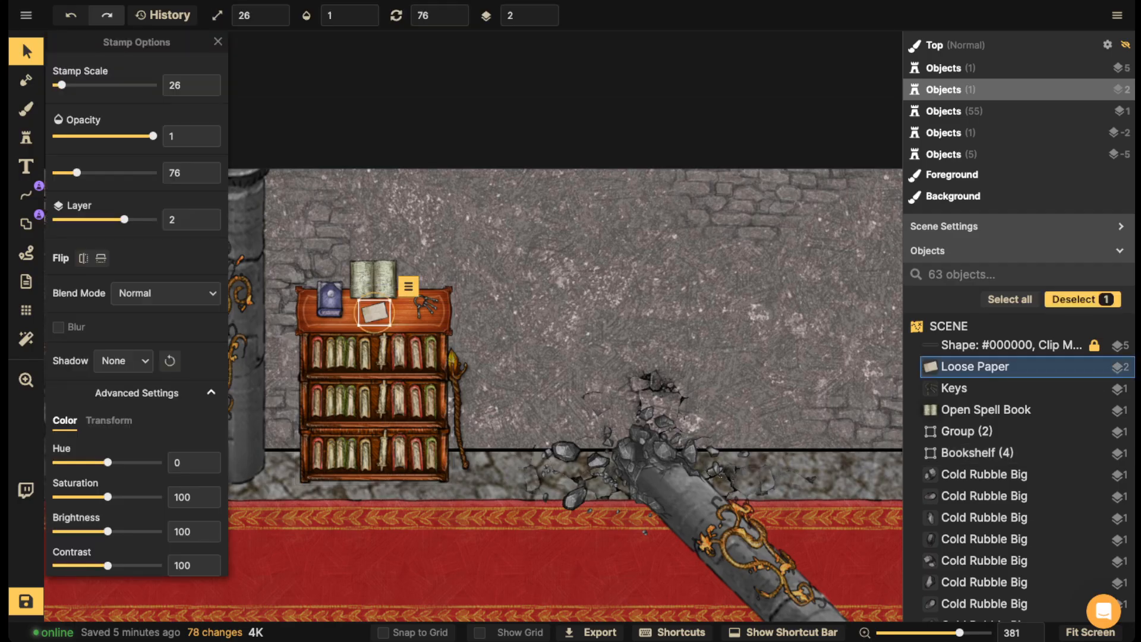
{"action": "key", "text": "Escape"}
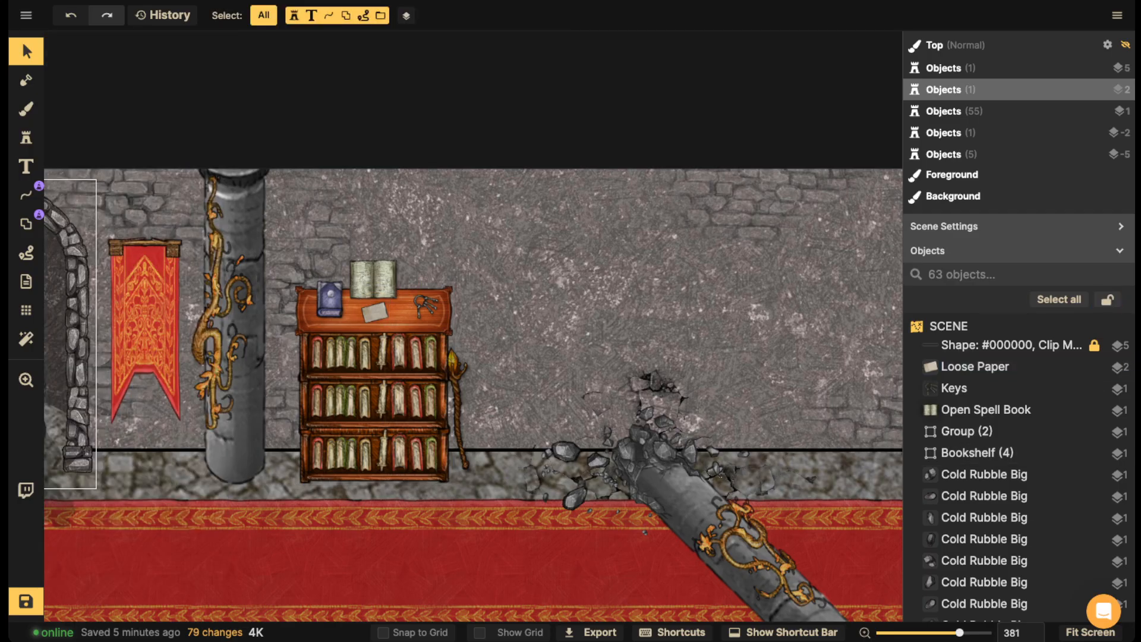
{"action": "left_click", "coordinate": [374, 312]}
{"action": "left_click_drag", "start_coordinate": [374, 313], "coordinate": [393, 312]}
{"action": "key", "text": "Escape"}
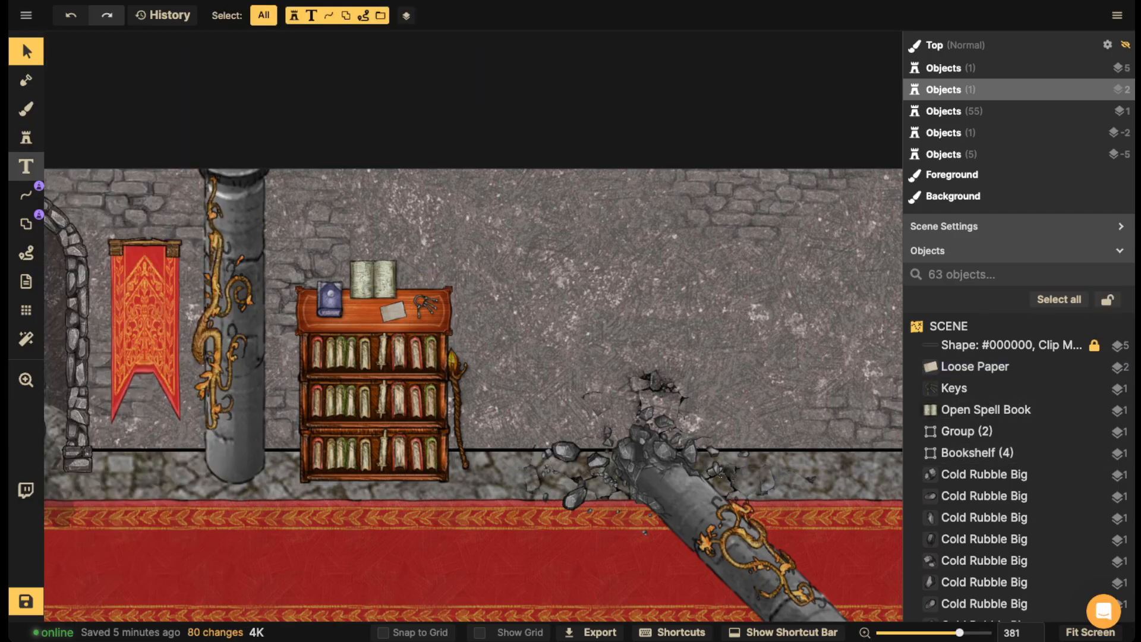
- Scatter five loose papers over the floor and carpet around the bookcase's base, four at scale 26 and the rightmost at 36
{"action": "left_click", "coordinate": [26, 137]}
{"action": "left_click", "coordinate": [330, 501]}
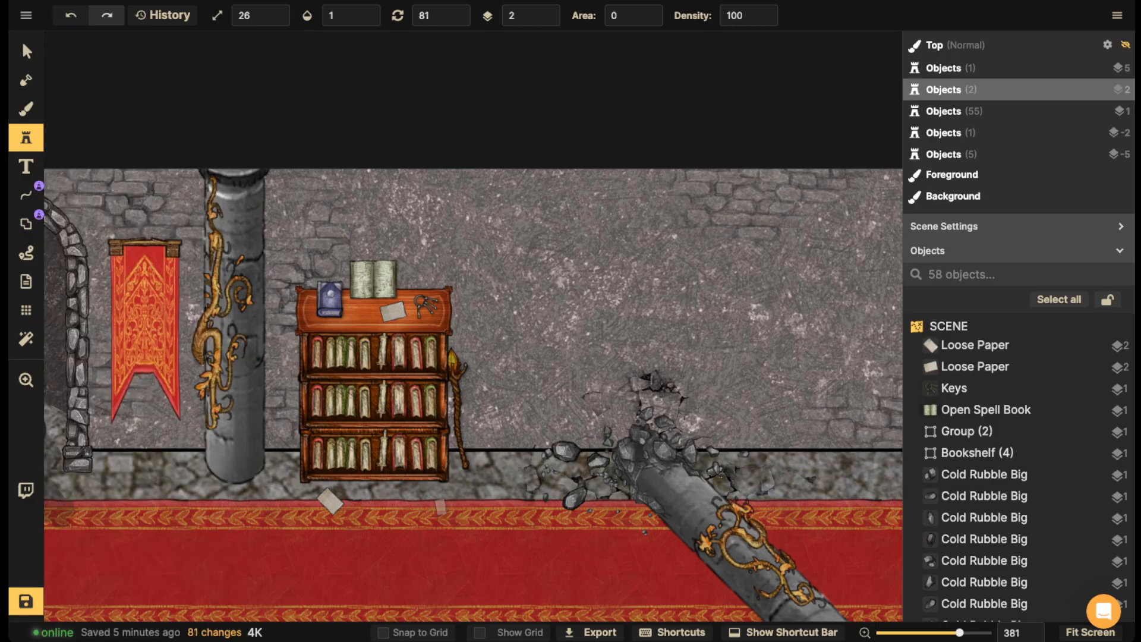
{"action": "left_click", "coordinate": [418, 501]}
{"action": "left_click", "coordinate": [331, 549]}
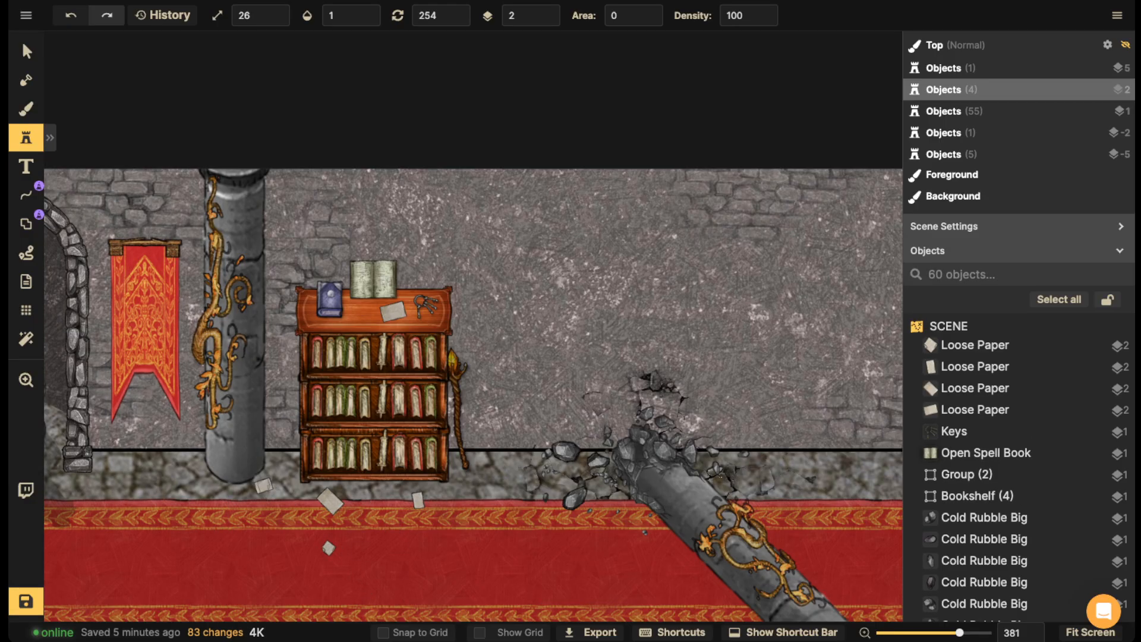
{"action": "left_click", "coordinate": [432, 496]}
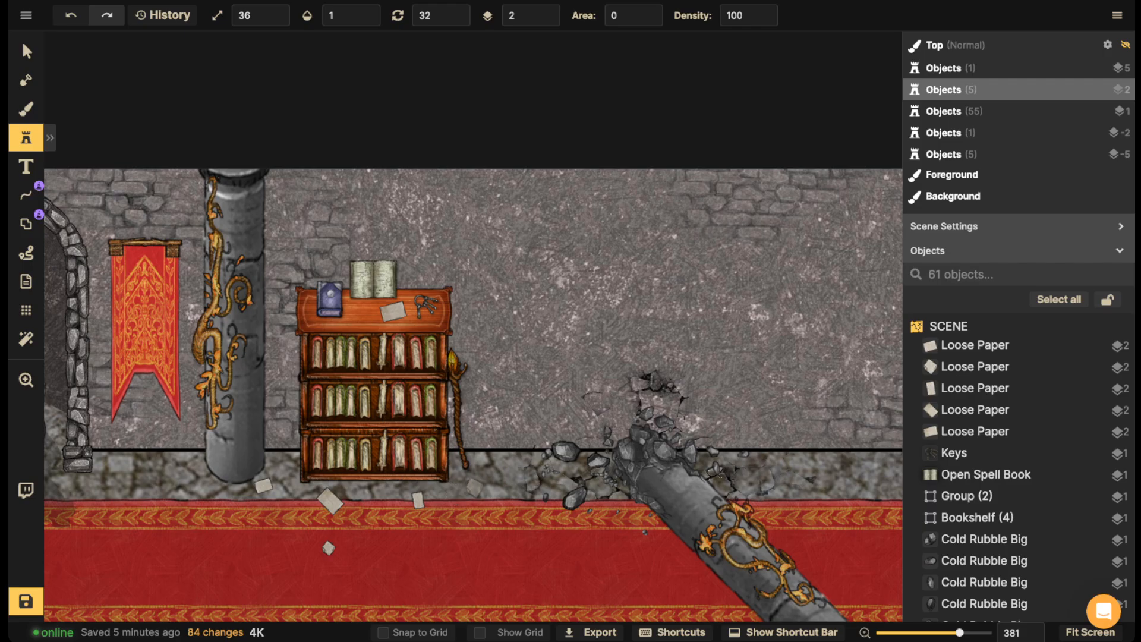
{"action": "left_click", "coordinate": [479, 486]}
- Duplicate the stone arch that frames the dark doorway in the back wall
{"action": "scroll", "coordinate": [332, 305], "scroll_direction": "down", "scroll_amount": 5}
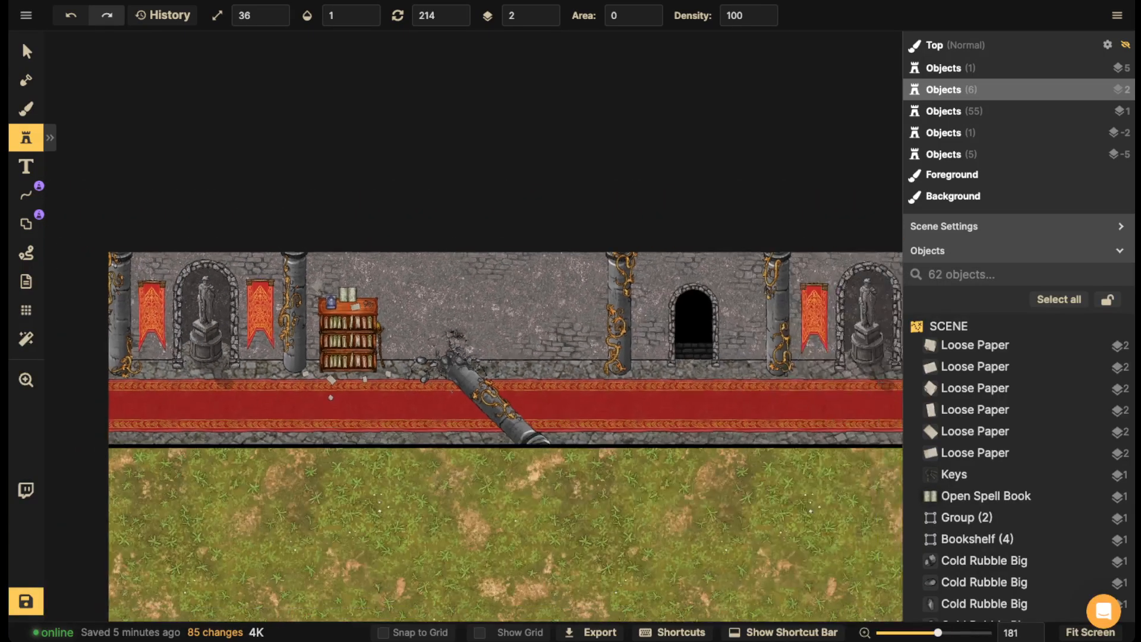
{"action": "scroll", "coordinate": [318, 291], "scroll_direction": "down", "scroll_amount": 1}
{"action": "left_click_drag", "start_coordinate": [317, 291], "coordinate": [272, 290]}
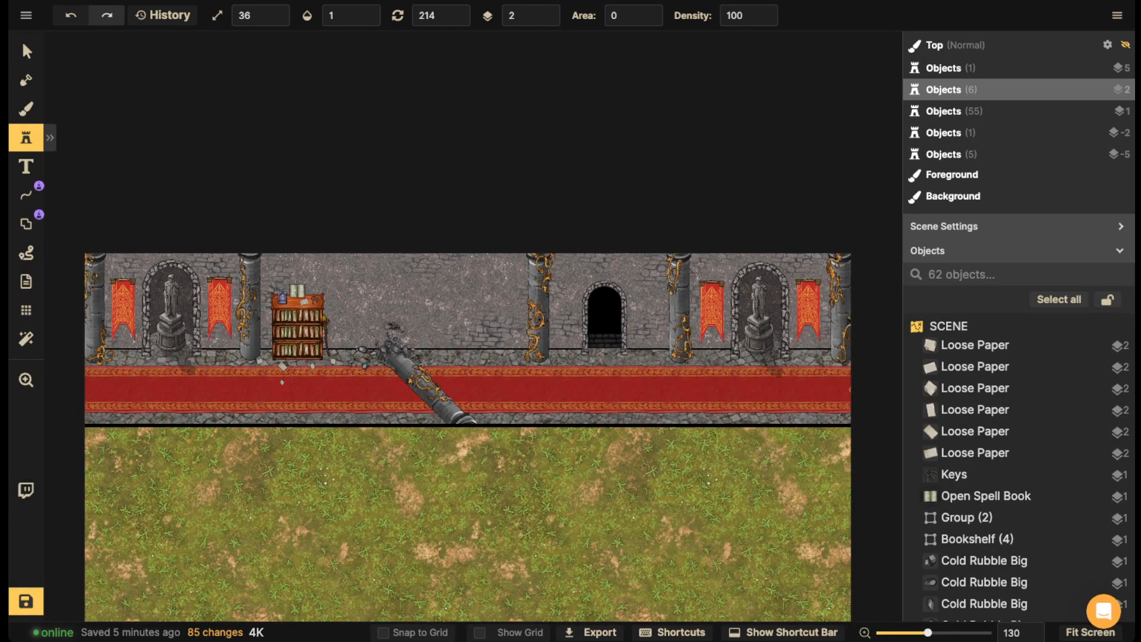
{"action": "key", "text": "Escape"}
{"action": "left_click_drag", "start_coordinate": [439, 339], "coordinate": [310, 346]}
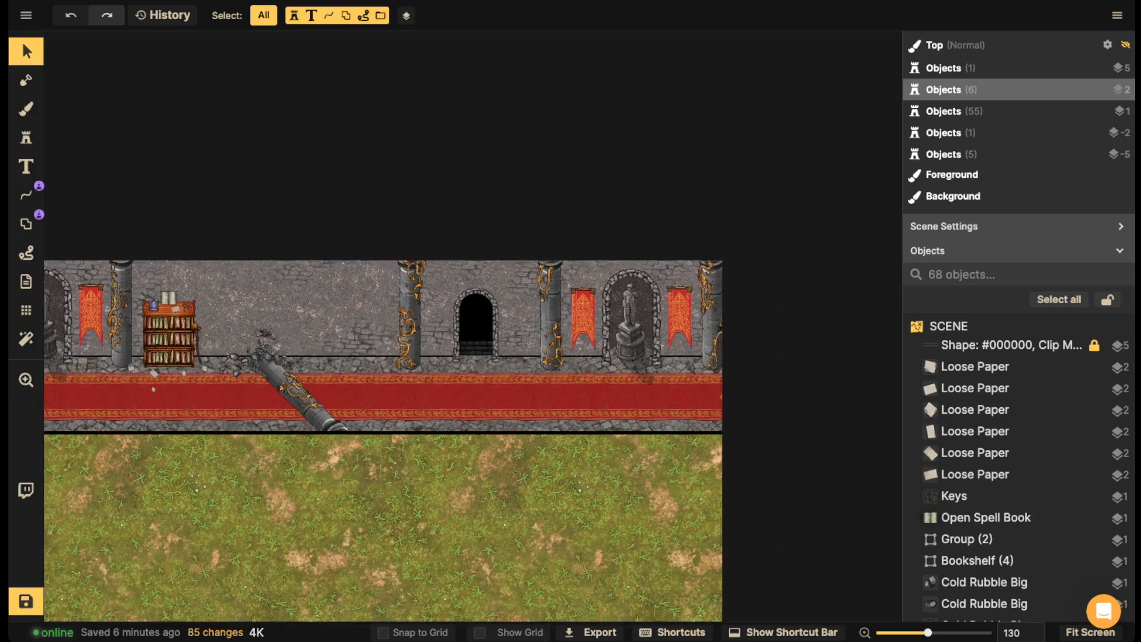
{"action": "scroll", "coordinate": [310, 339], "scroll_direction": "up", "scroll_amount": 1}
{"action": "scroll", "coordinate": [311, 321], "scroll_direction": "up", "scroll_amount": 2}
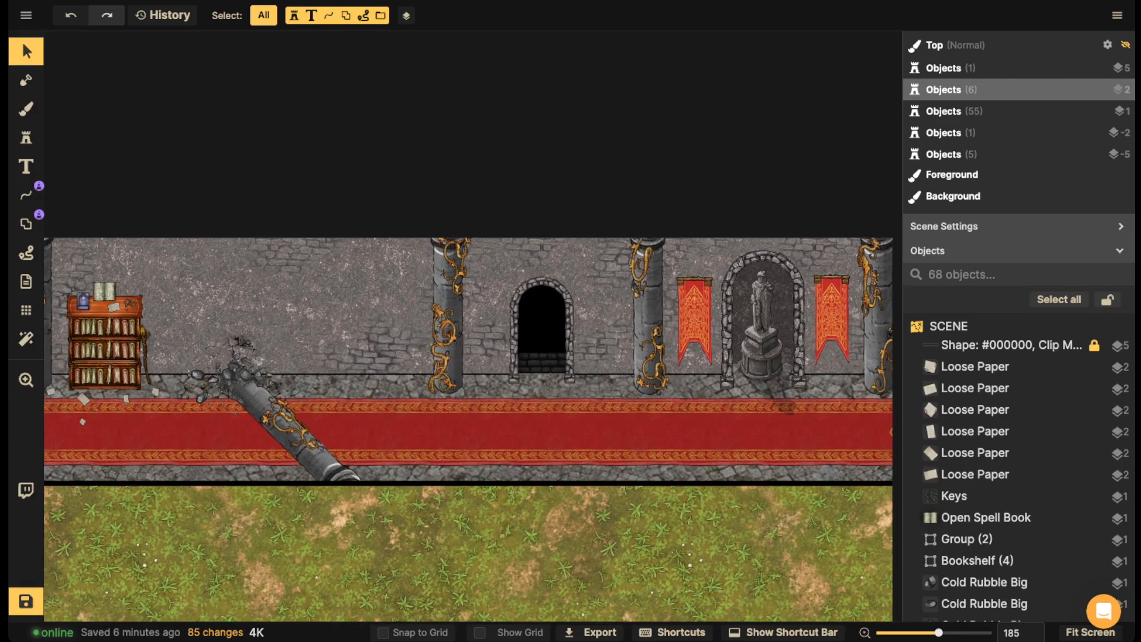
{"action": "left_click", "coordinate": [542, 332]}
{"action": "key", "text": "ctrl+c"}
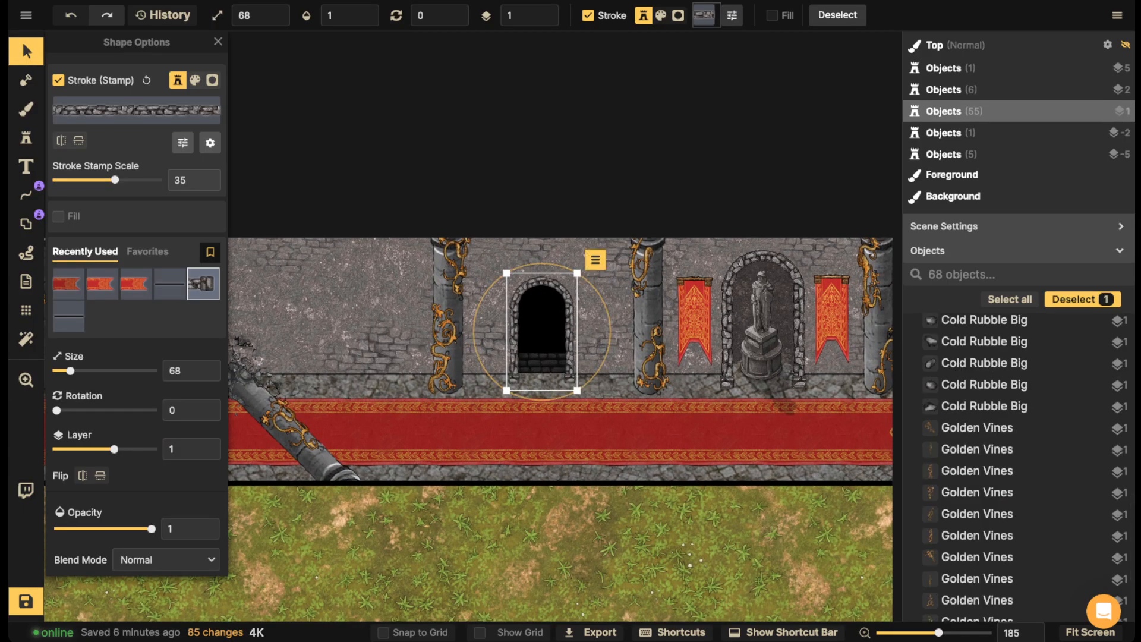
{"action": "key", "text": "ctrl+v"}
- Position the arch copy on the blank wall between the fallen pillar and the vine-covered column, and enlarge it to size 78
{"action": "scroll", "coordinate": [352, 324], "scroll_direction": "up", "scroll_amount": 1}
{"action": "left_click_drag", "start_coordinate": [354, 326], "coordinate": [351, 300]}
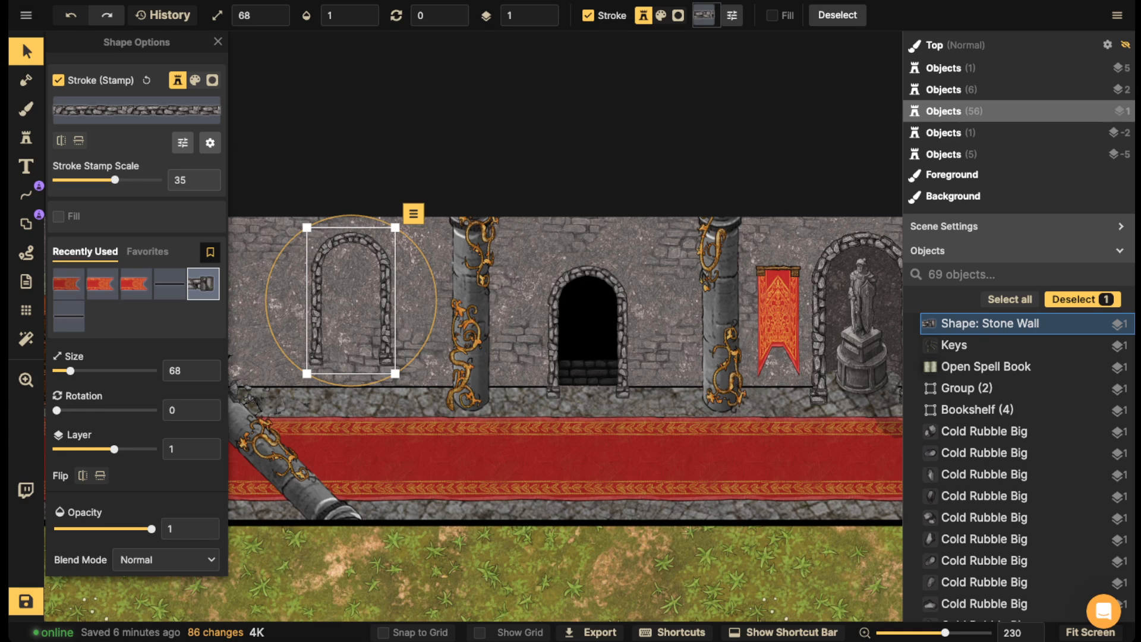
{"action": "left_click_drag", "start_coordinate": [395, 374], "coordinate": [401, 383]}
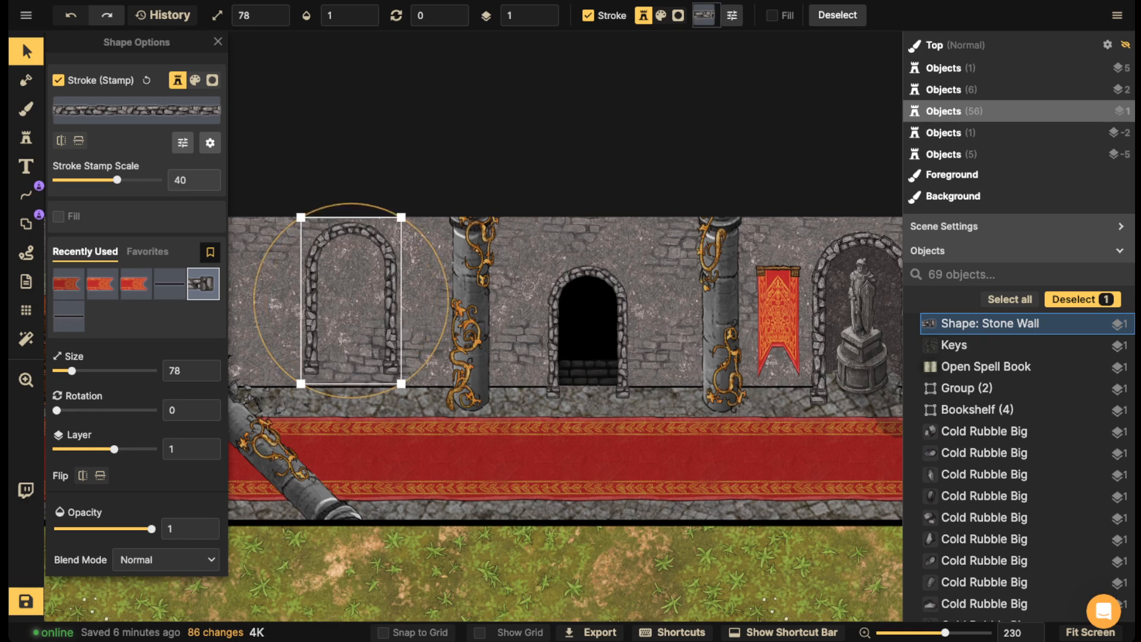
{"action": "left_click_drag", "start_coordinate": [351, 301], "coordinate": [352, 303]}
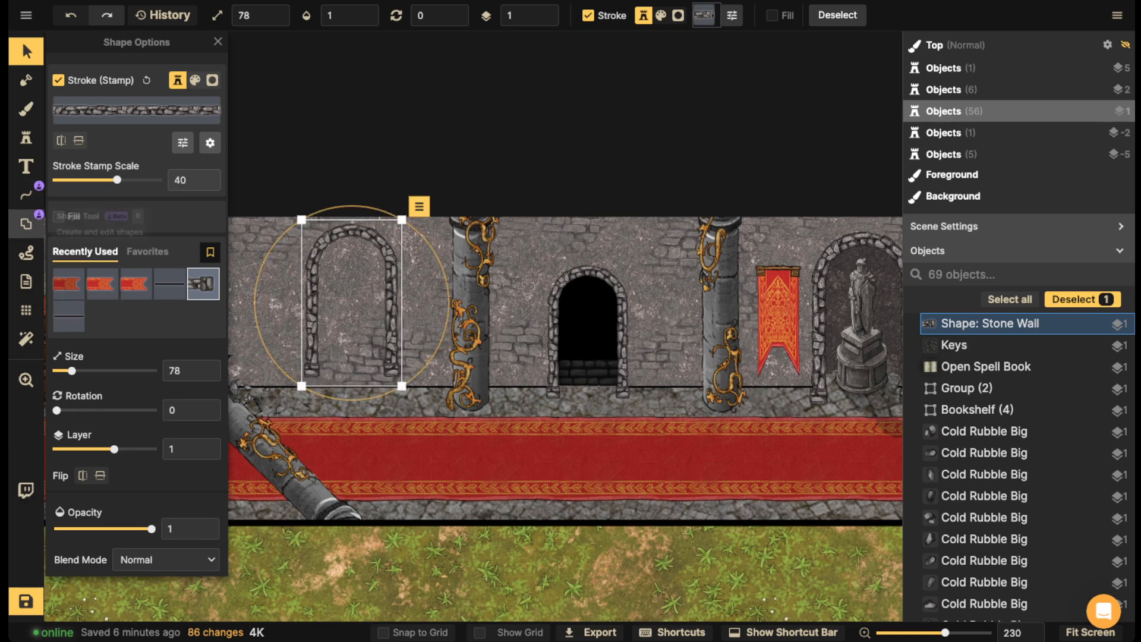
- Delete the portal at the arch copy's base to close its stone outline, and reselect the shape
{"action": "left_click", "coordinate": [25, 223]}
{"action": "left_click", "coordinate": [352, 376]}
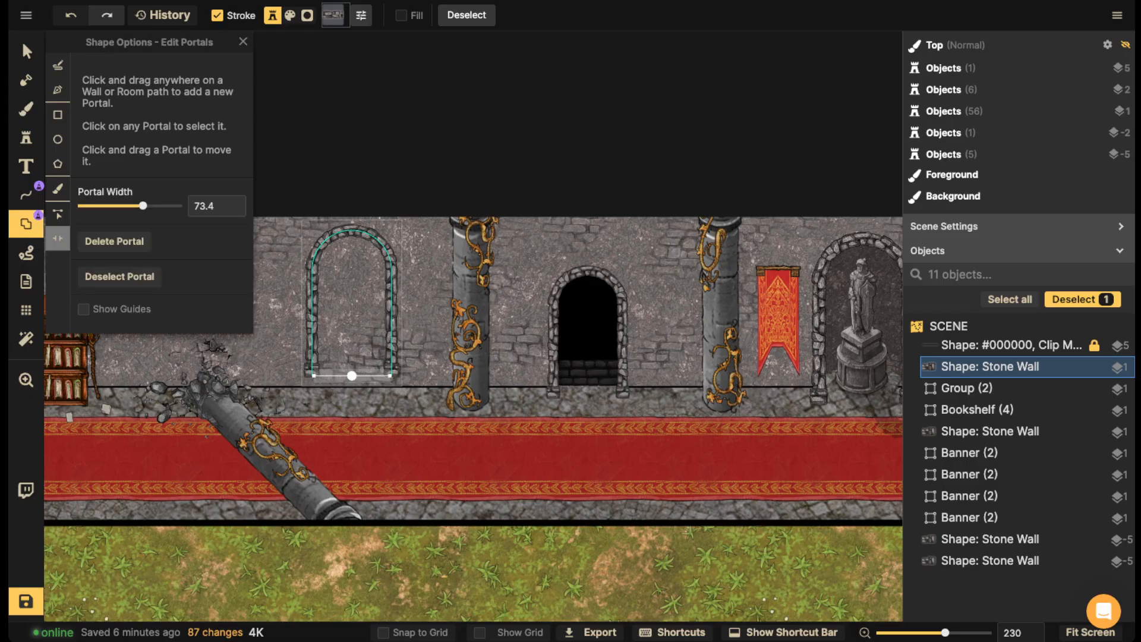
{"action": "left_click", "coordinate": [114, 241]}
{"action": "scroll", "coordinate": [325, 313], "scroll_direction": "up", "scroll_amount": 5}
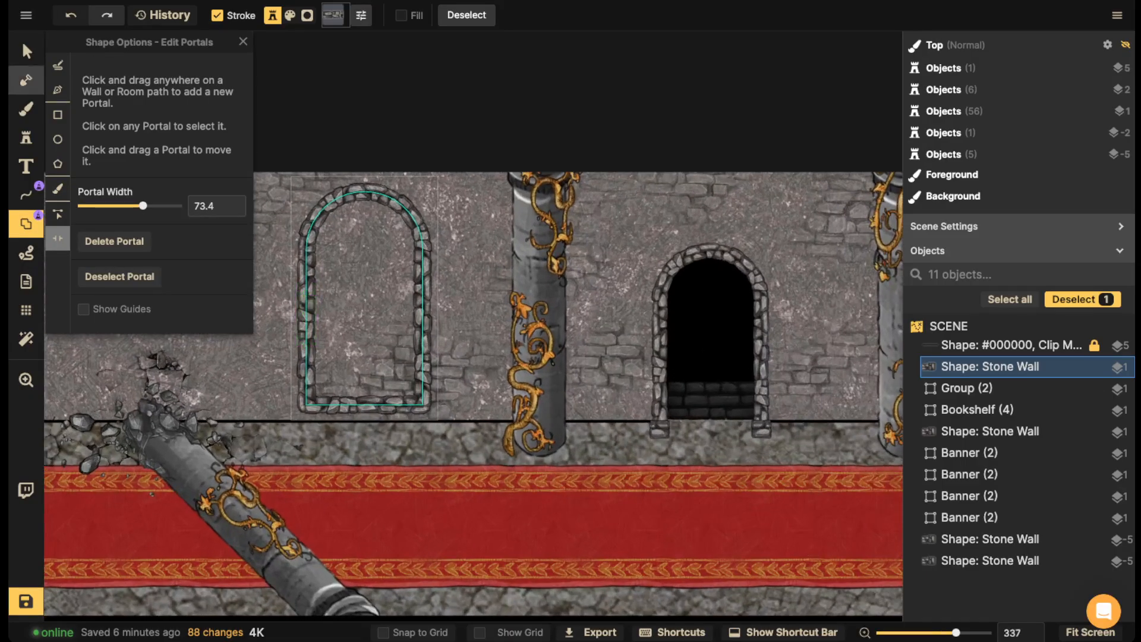
{"action": "left_click", "coordinate": [26, 52]}
{"action": "left_click", "coordinate": [990, 496]}
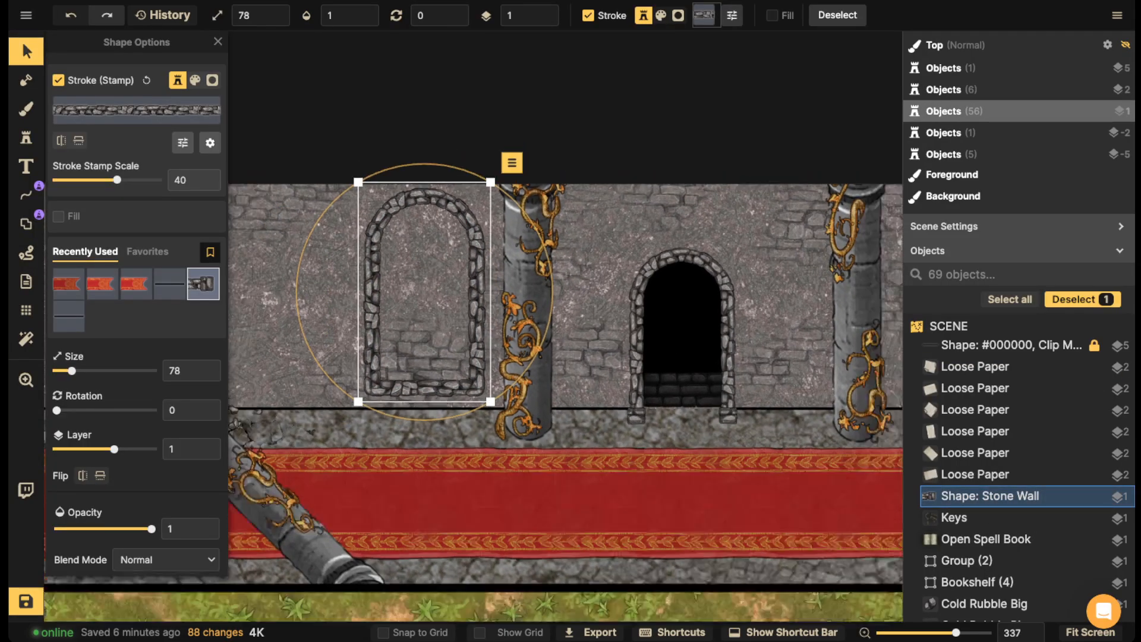
- Shrink the closed stone arch to size 58, trying a duplicate beside it and deleting that duplicate
{"action": "left_click_drag", "start_coordinate": [614, 321], "coordinate": [614, 321]}
{"action": "left_click_drag", "start_coordinate": [674, 419], "coordinate": [666, 408]}
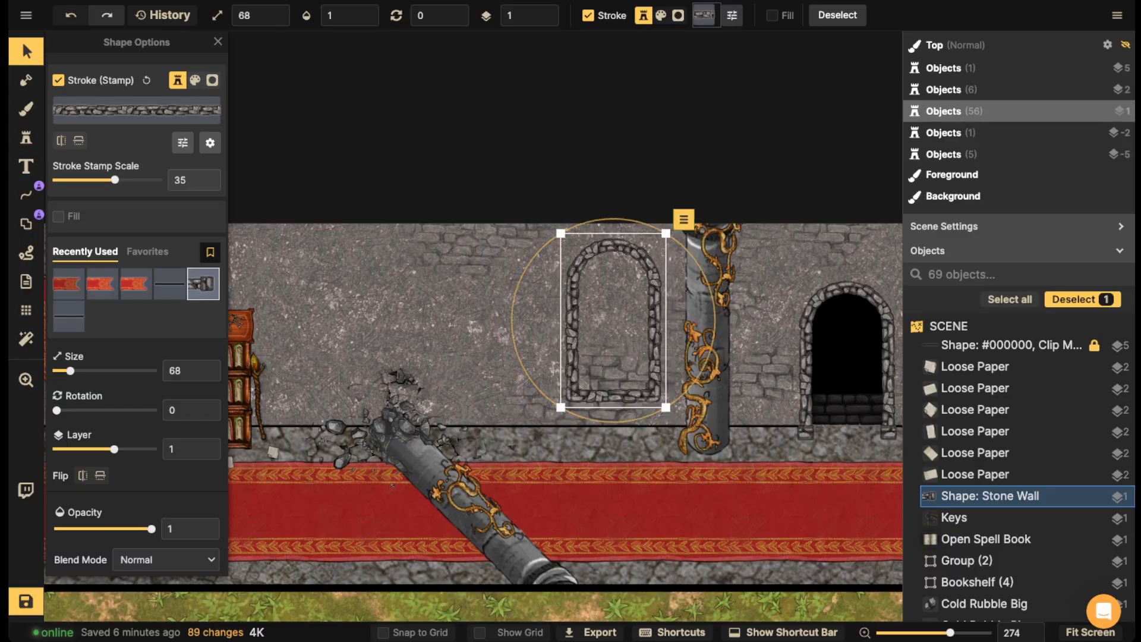
{"action": "left_click_drag", "start_coordinate": [613, 321], "coordinate": [518, 328]}
{"action": "key", "text": "bracketleft"}
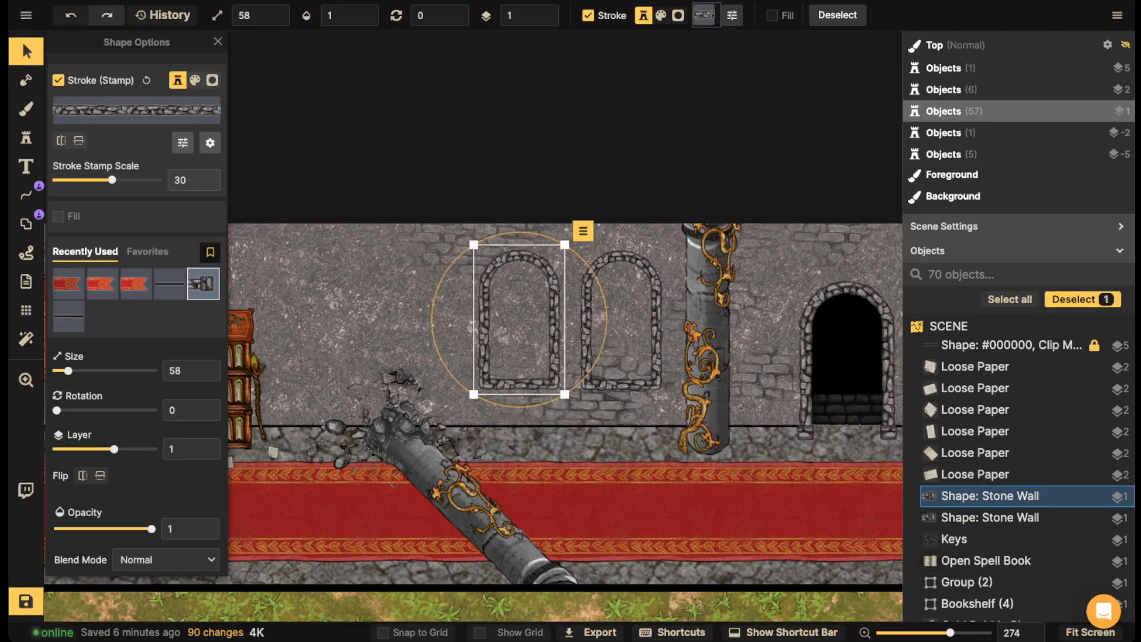
{"action": "key", "text": "Delete"}
- Fill the stone arch with the orange-red ornate texture from the Fey: Fairy Home pack at fill texture scale 18.16
{"action": "left_click", "coordinate": [621, 321]}
{"action": "left_click", "coordinate": [58, 216]}
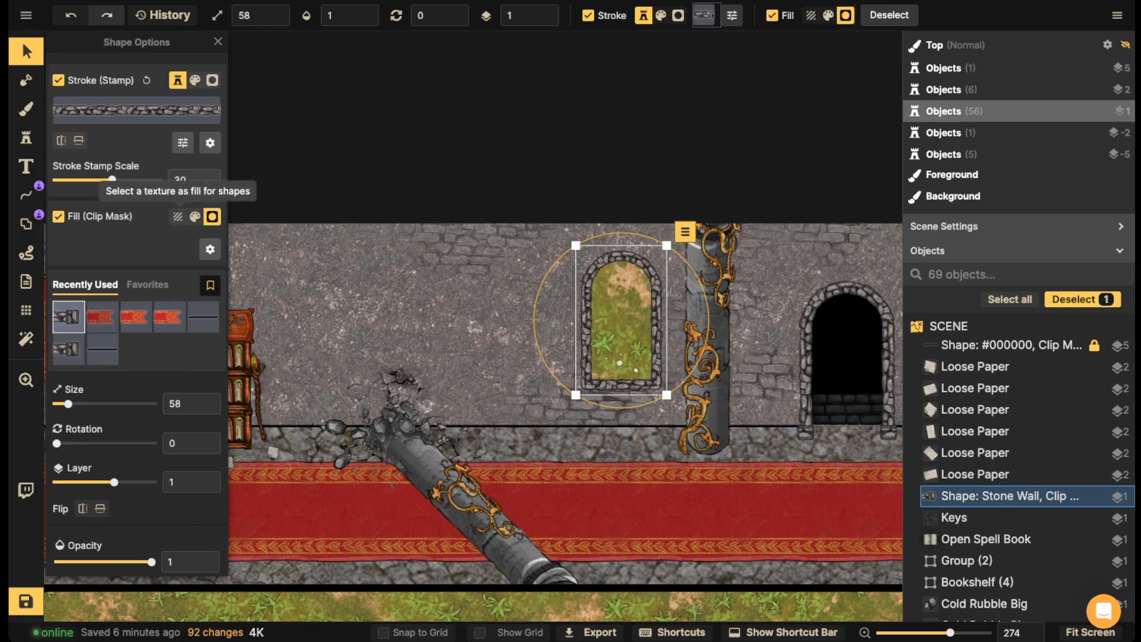
{"action": "left_click", "coordinate": [177, 216]}
{"action": "left_click", "coordinate": [136, 247]}
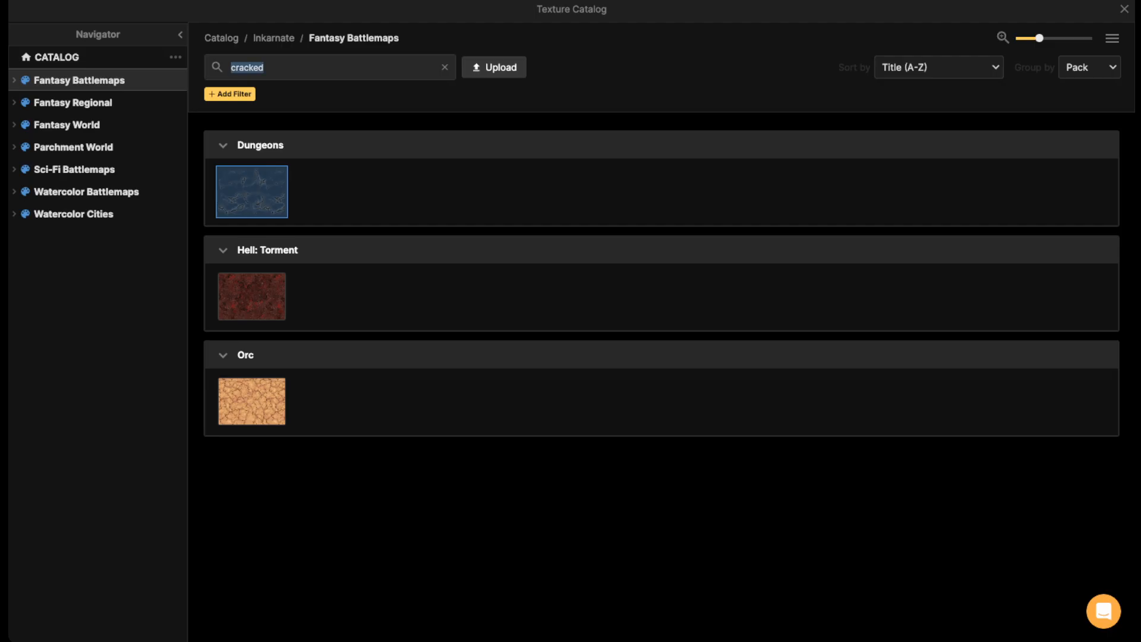
{"action": "key", "text": "BackSpace"}
{"action": "scroll", "coordinate": [662, 377], "scroll_direction": "down", "scroll_amount": 15}
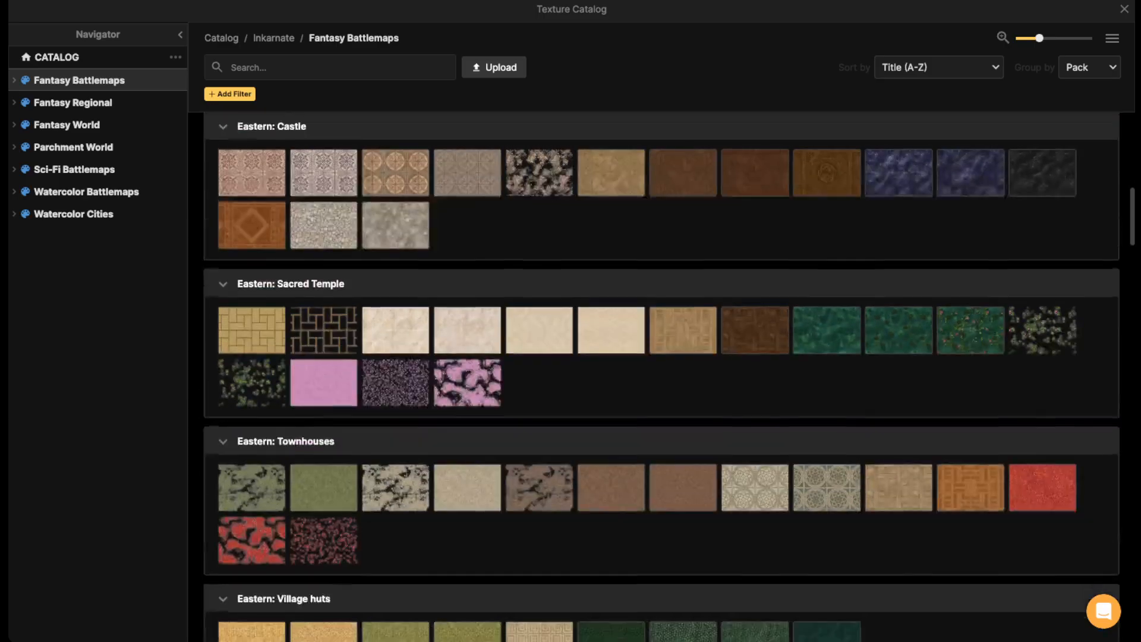
{"action": "scroll", "coordinate": [661, 376], "scroll_direction": "down", "scroll_amount": 20}
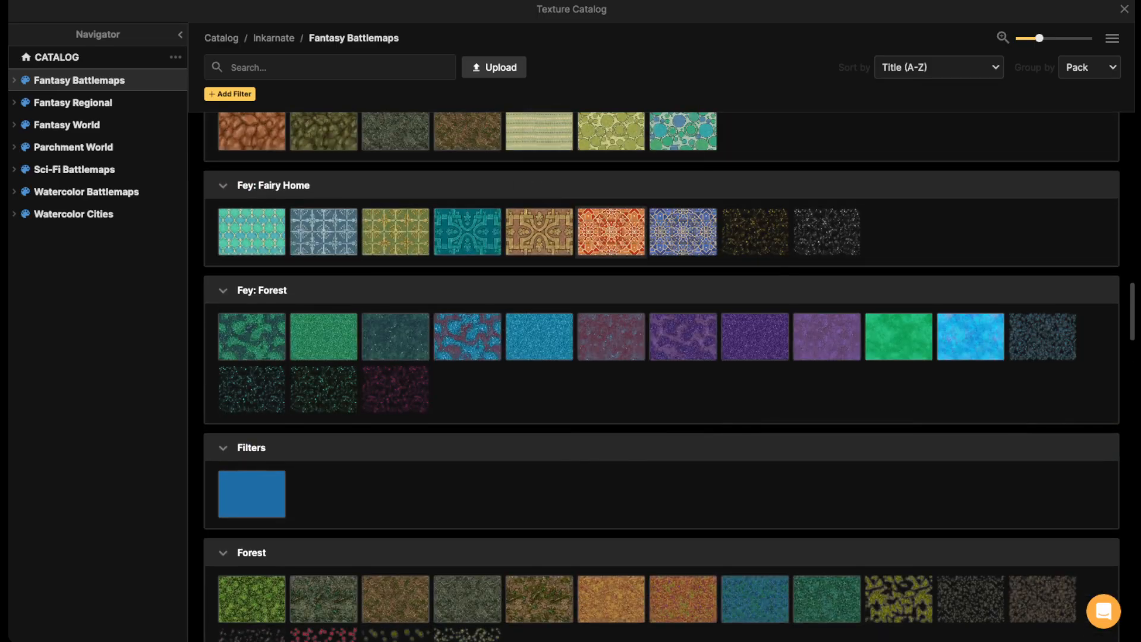
{"action": "left_click", "coordinate": [611, 231]}
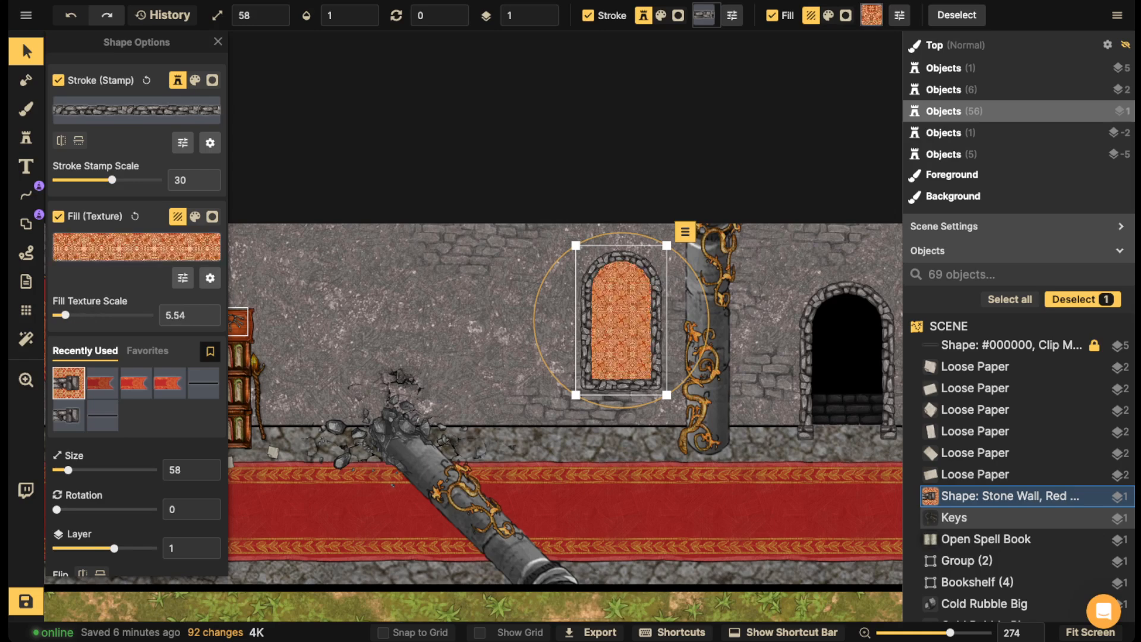
{"action": "left_click_drag", "start_coordinate": [67, 315], "coordinate": [80, 315]}
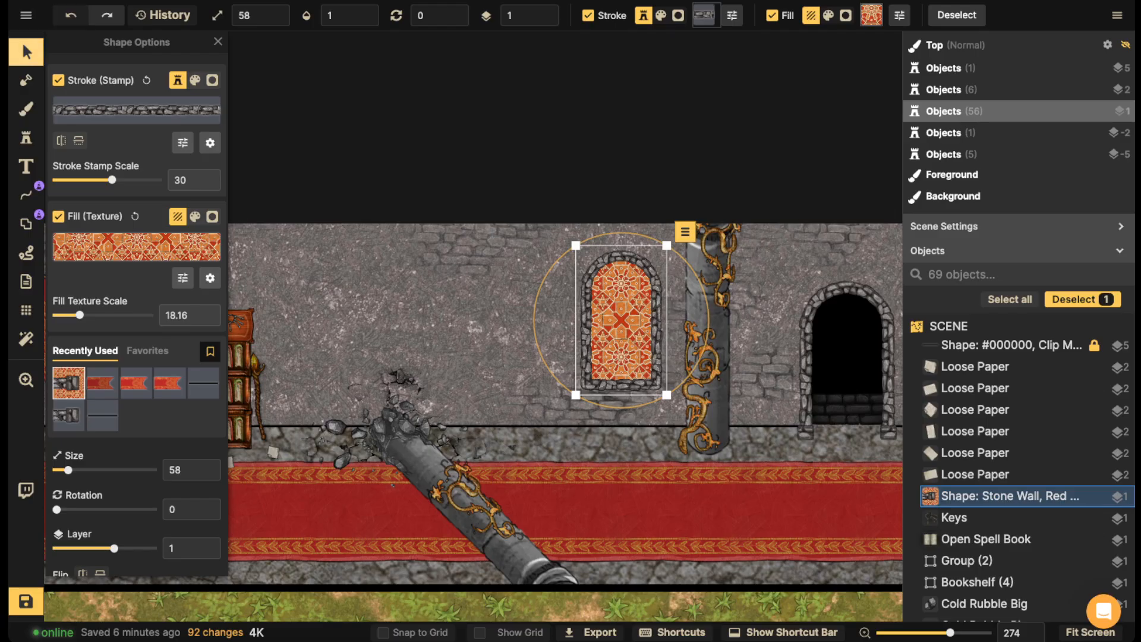
- Duplicate the filled arch, put the copy on layer 0 and place it behind the original, offset slightly upward
{"action": "left_click", "coordinate": [700, 331]}
{"action": "scroll", "coordinate": [698, 331], "scroll_direction": "down", "scroll_amount": 2}
{"action": "left_click_drag", "start_coordinate": [635, 324], "coordinate": [638, 331]}
{"action": "scroll", "coordinate": [636, 330], "scroll_direction": "up", "scroll_amount": 2}
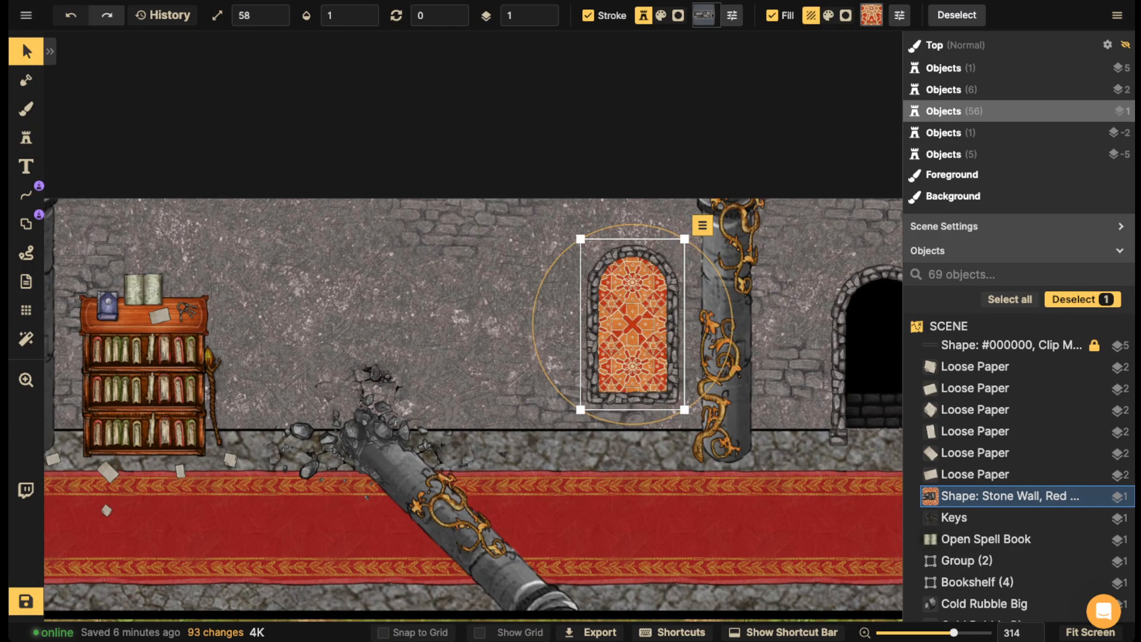
{"action": "key", "text": "ctrl+v"}
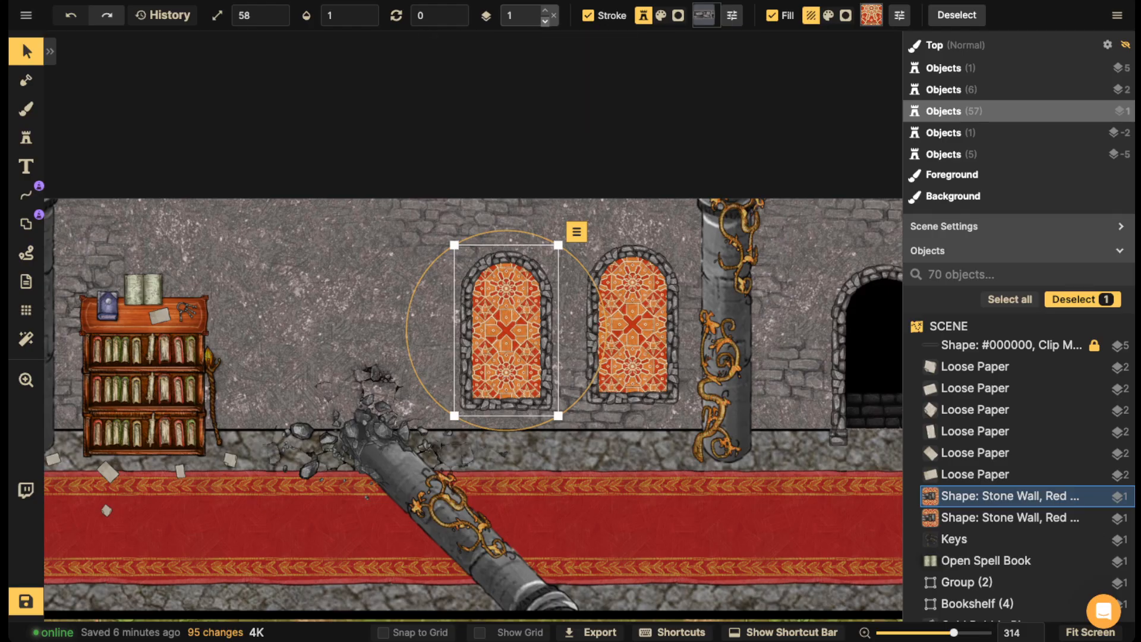
{"action": "left_click", "coordinate": [545, 21]}
{"action": "left_click_drag", "start_coordinate": [507, 328], "coordinate": [632, 312]}
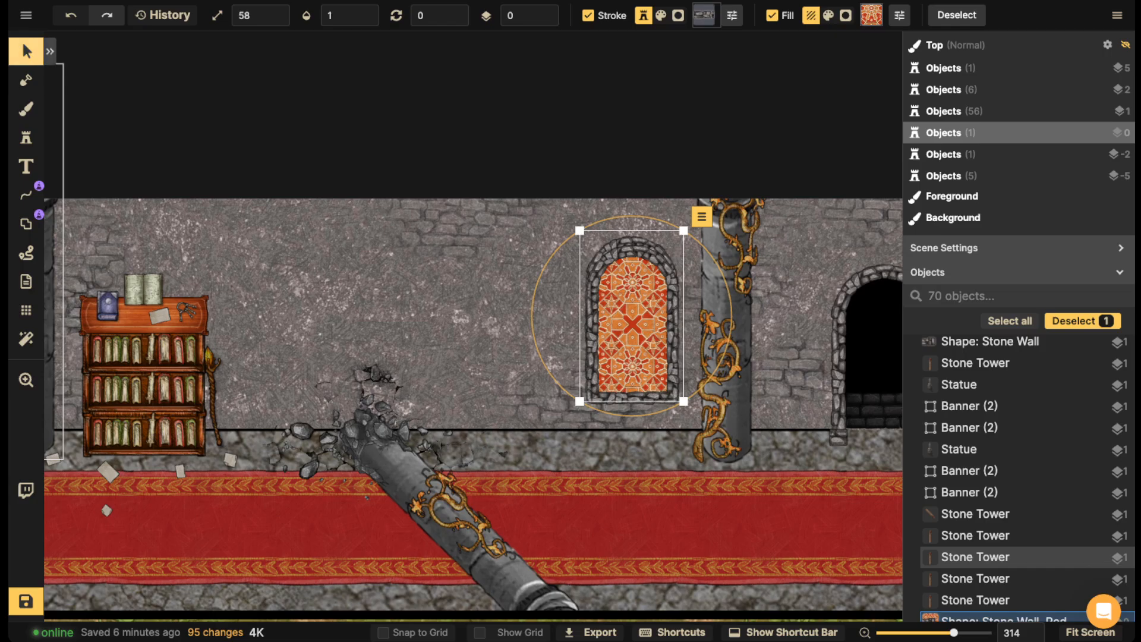
- Darken the rear arch's stone stroke to brightness 70 and nudge it slightly down behind the front arch
{"action": "left_click", "coordinate": [50, 52]}
{"action": "left_click", "coordinate": [182, 142]}
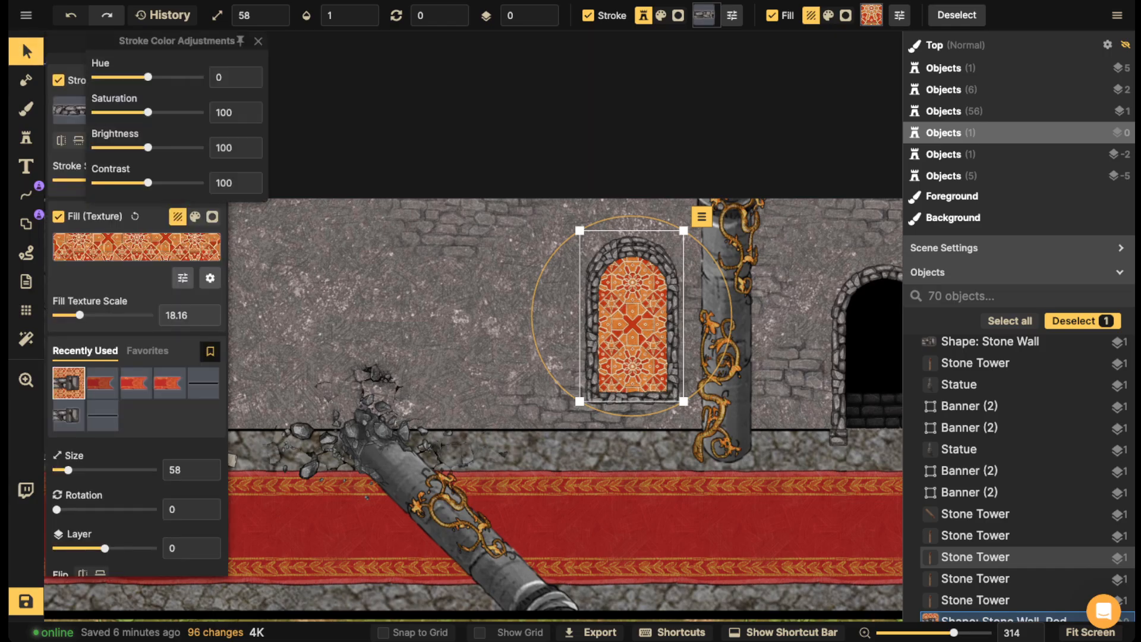
{"action": "left_click", "coordinate": [132, 147]}
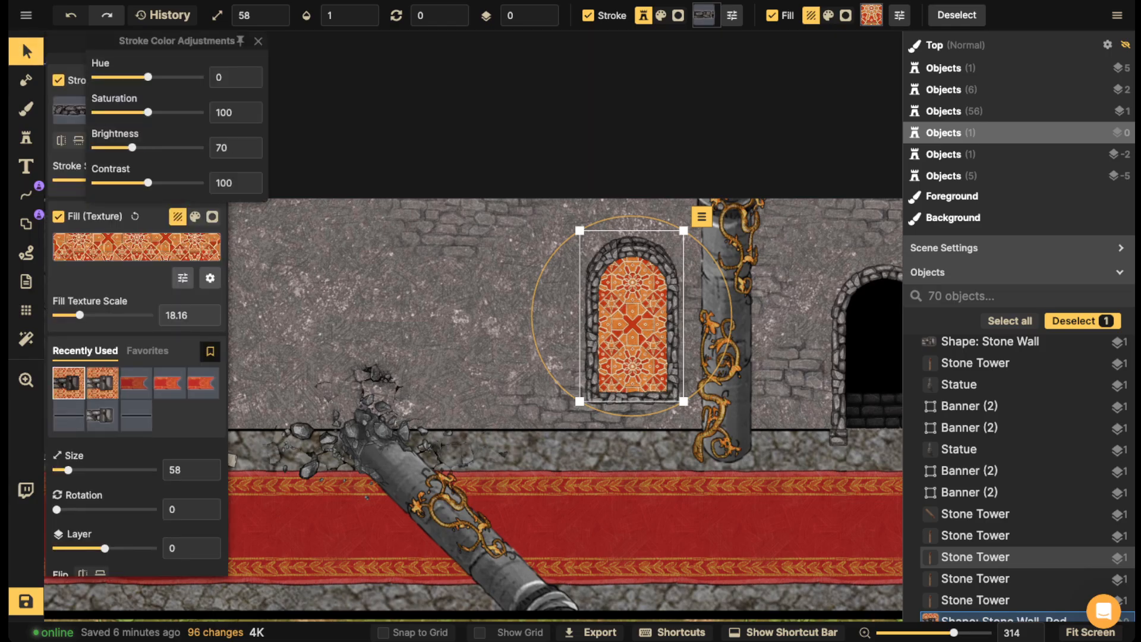
{"action": "left_click", "coordinate": [726, 321]}
{"action": "left_click_drag", "start_coordinate": [632, 321], "coordinate": [631, 324]}
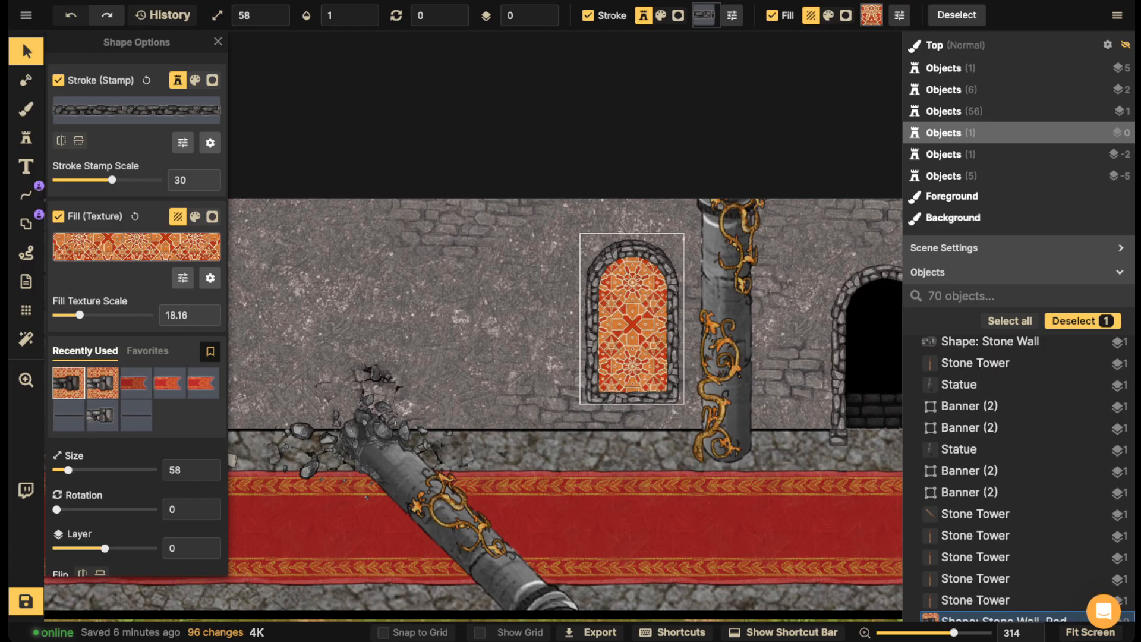
- Group the two stacked arches under the name Group and reduce the group scale to 90
{"action": "key", "text": "Escape"}
{"action": "left_click_drag", "start_coordinate": [524, 237], "coordinate": [652, 353]}
{"action": "left_click", "coordinate": [1033, 15]}
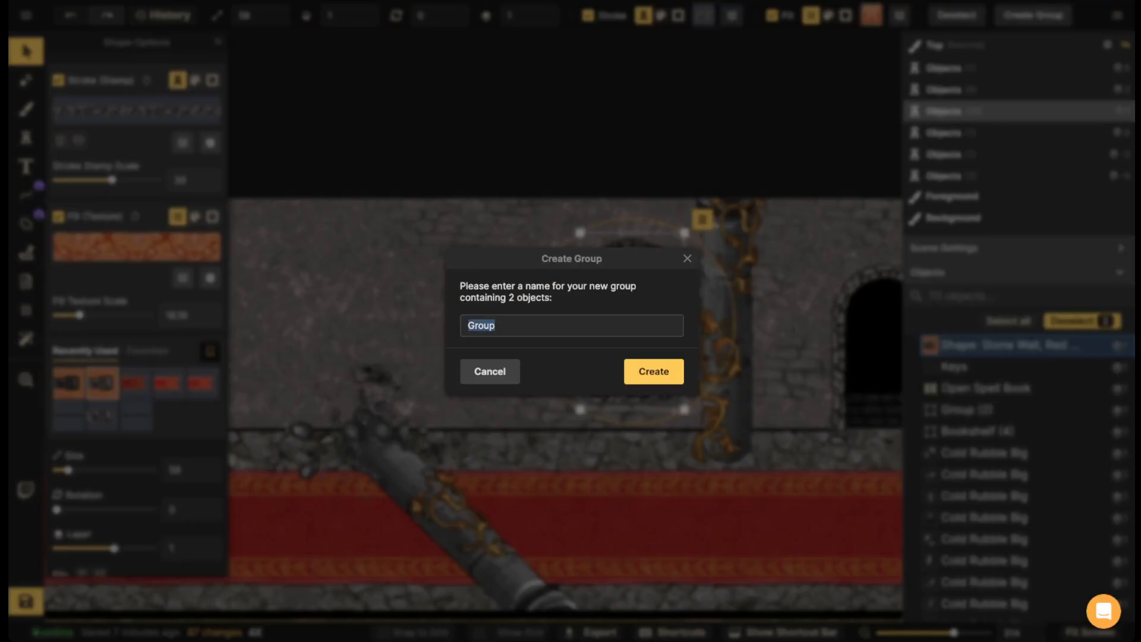
{"action": "key", "text": "Return"}
{"action": "left_click_drag", "start_coordinate": [684, 410], "coordinate": [680, 401]}
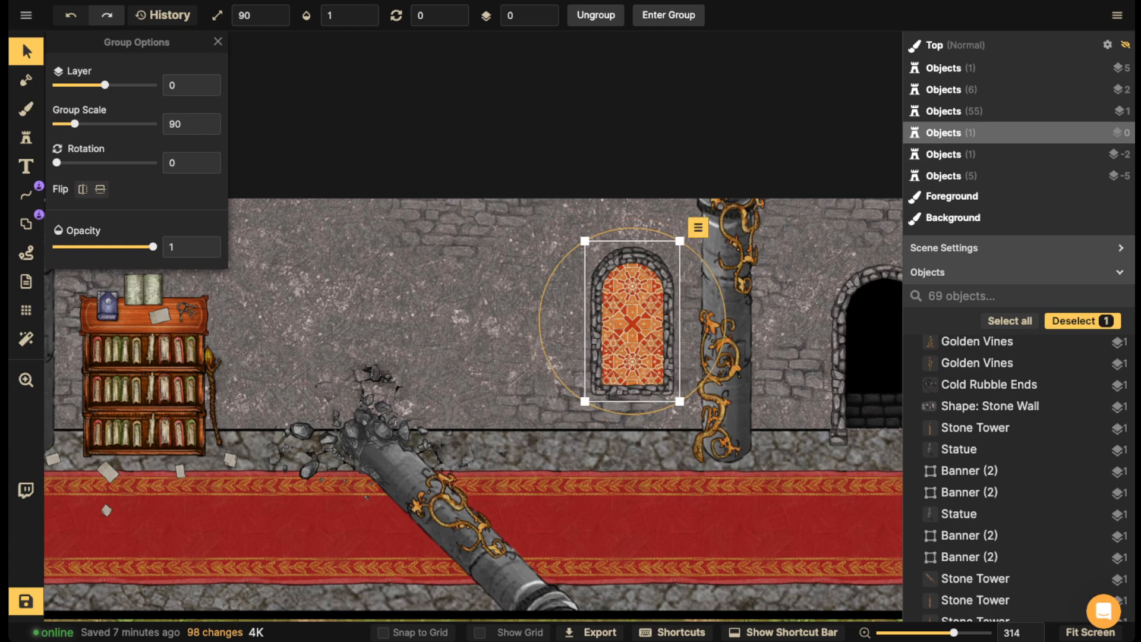
- Duplicate the orange window group and arrange the two windows side by side between the fallen pillar and the vine-covered column
{"action": "left_click_drag", "start_coordinate": [633, 321], "coordinate": [561, 296]}
{"action": "left_click", "coordinate": [412, 247]}
{"action": "scroll", "coordinate": [411, 246], "scroll_direction": "down", "scroll_amount": 5}
{"action": "left_click", "coordinate": [561, 297]}
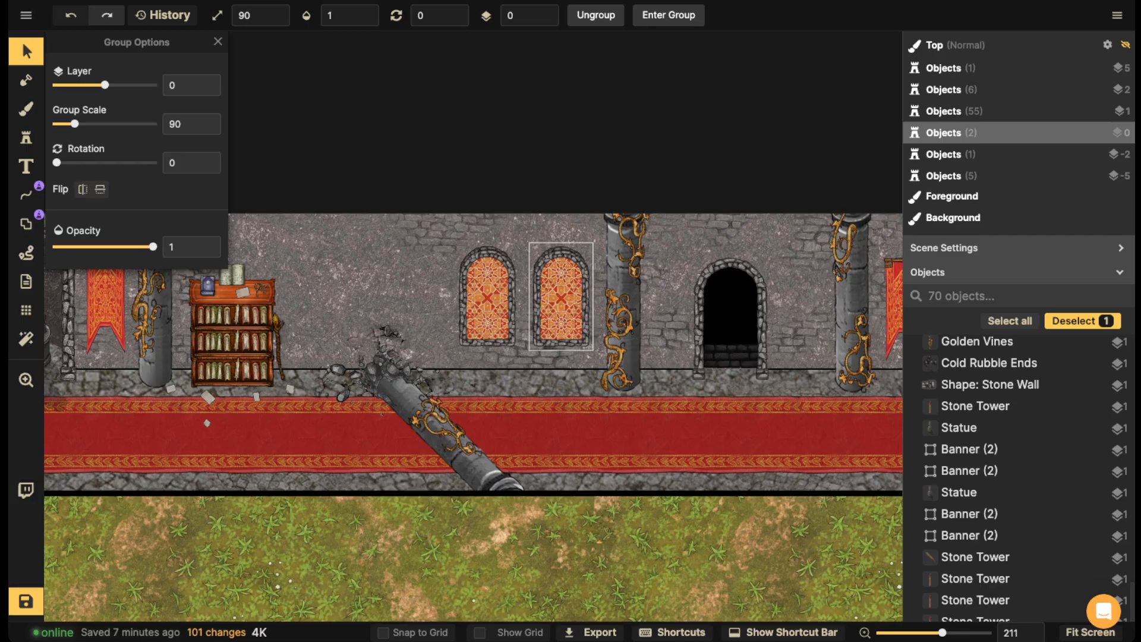
{"action": "double_click", "coordinate": [561, 296]}
{"action": "left_click", "coordinate": [455, 282]}
{"action": "scroll", "coordinate": [463, 272], "scroll_direction": "down", "scroll_amount": 3}
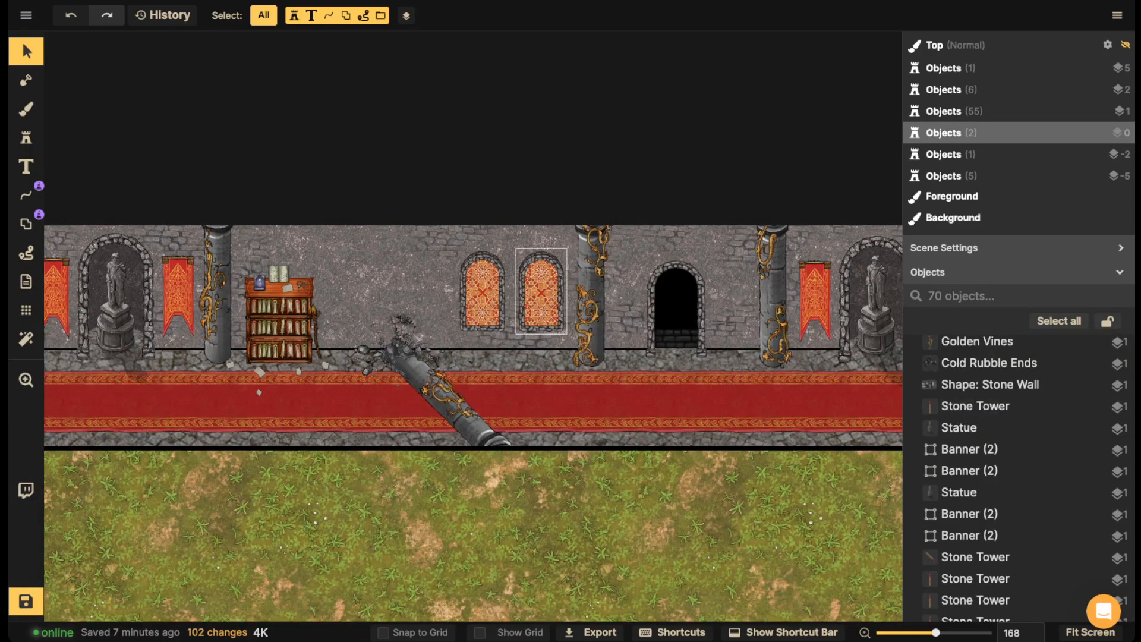
- Inside the left window group, set the fill hue to -180 and swap the fill for the blue-lavender ornate Fey: Fairy Home texture
{"action": "double_click", "coordinate": [482, 294]}
{"action": "scroll", "coordinate": [385, 299], "scroll_direction": "up", "scroll_amount": 3}
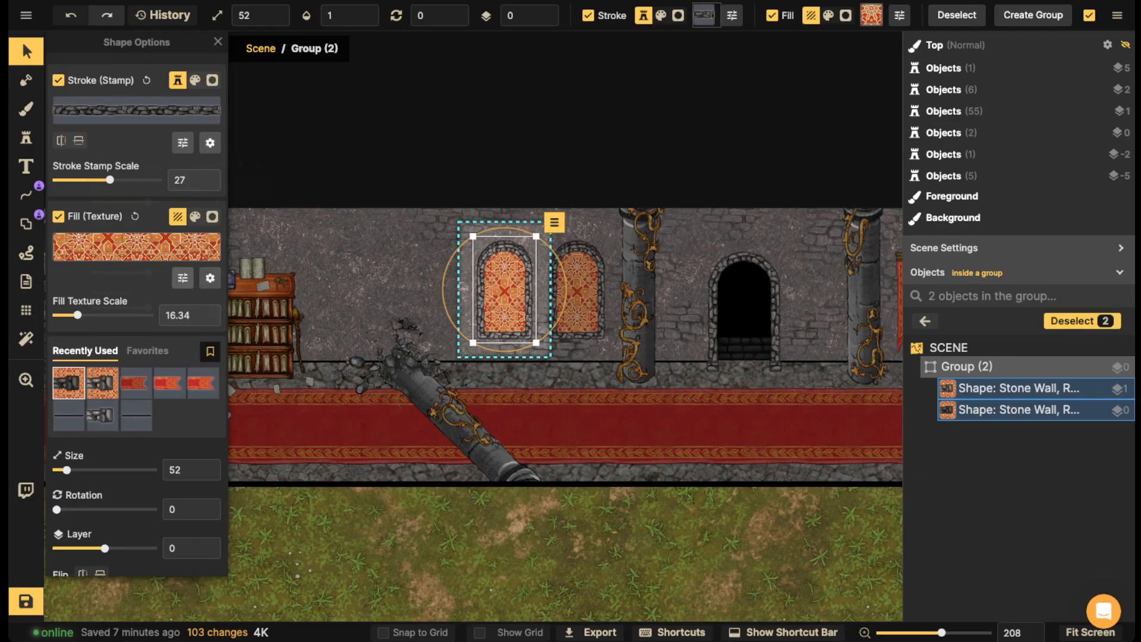
{"action": "left_click", "coordinate": [182, 278]}
{"action": "left_click_drag", "start_coordinate": [148, 202], "coordinate": [165, 202]}
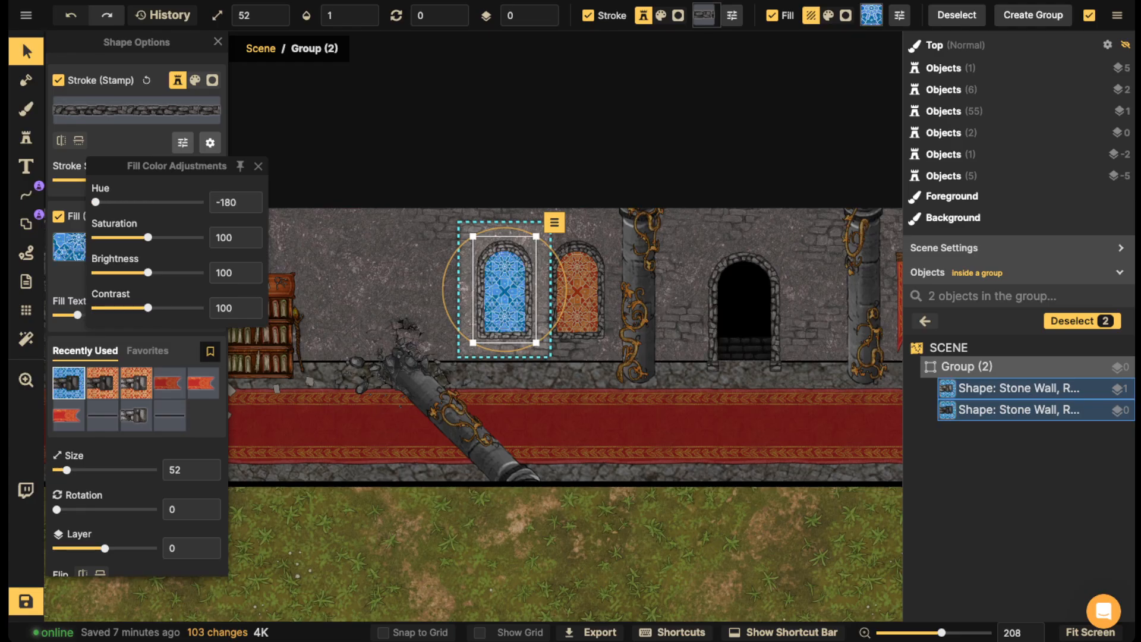
{"action": "left_click", "coordinate": [258, 167]}
{"action": "left_click", "coordinate": [143, 246]}
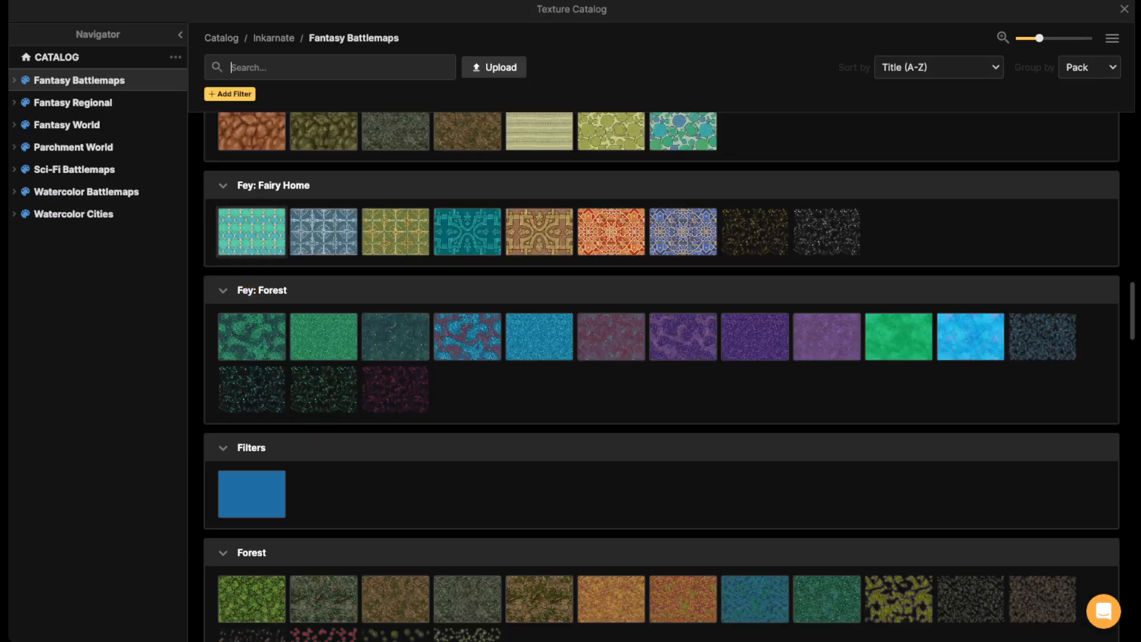
{"action": "left_click", "coordinate": [610, 232]}
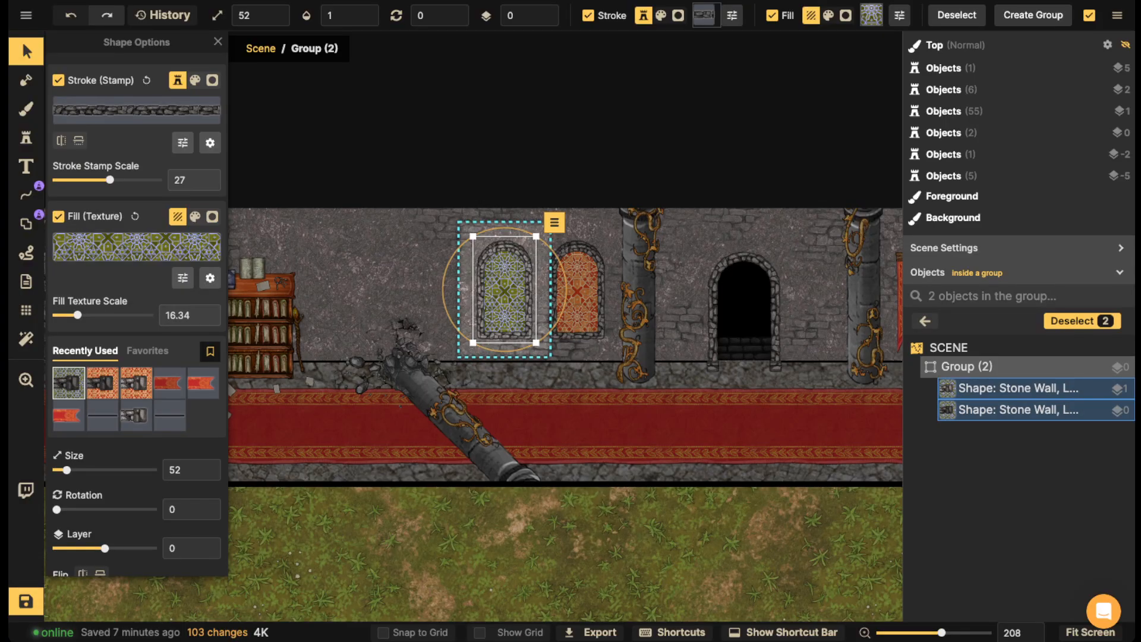
- Reset the left window's fill hue to 0 and raise its fill saturation to slightly above 124
{"action": "left_click", "coordinate": [182, 143]}
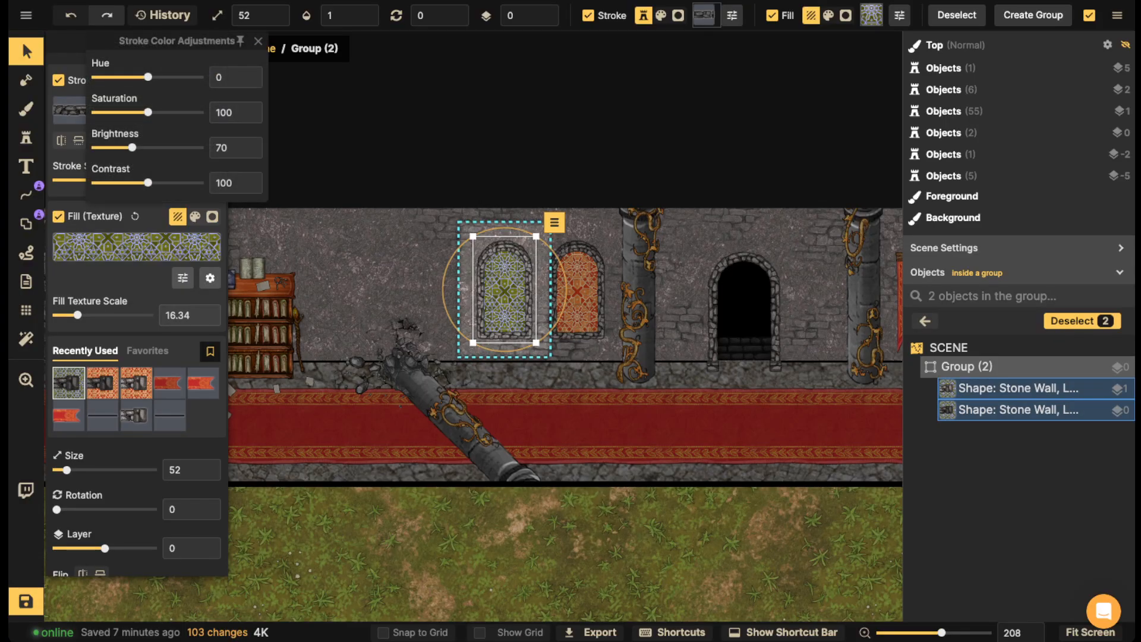
{"action": "left_click", "coordinate": [258, 40]}
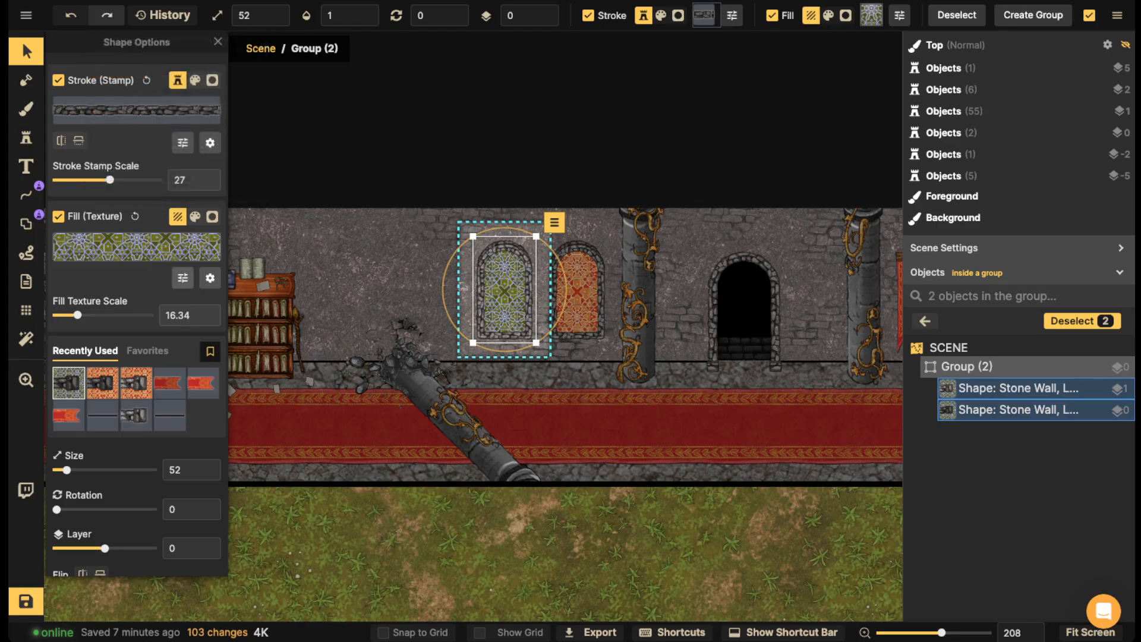
{"action": "left_click", "coordinate": [182, 277]}
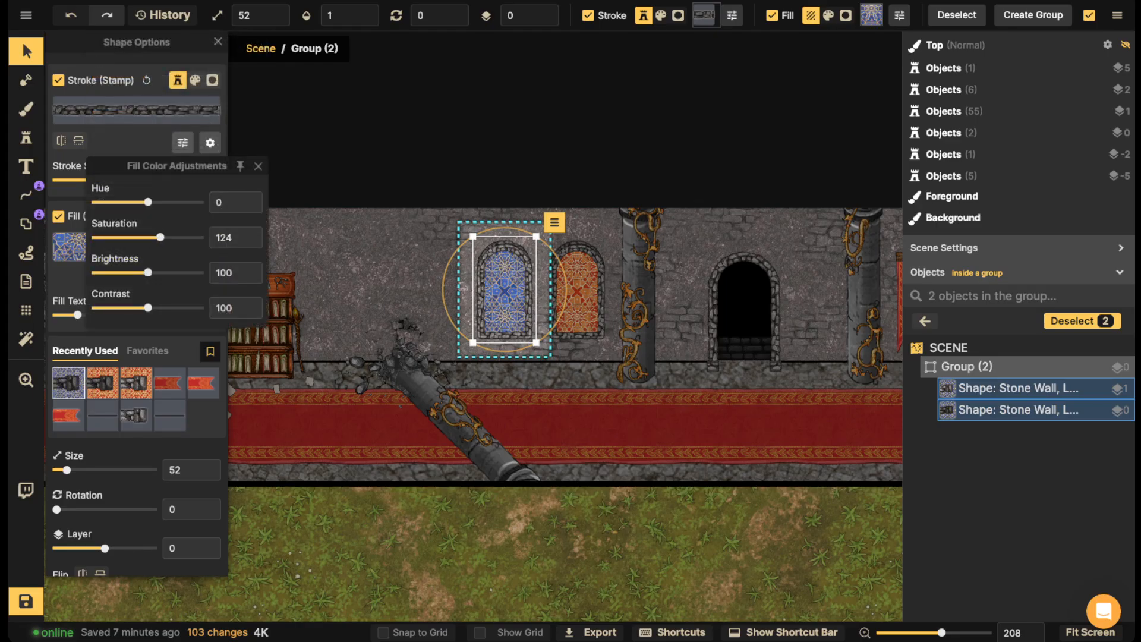
{"action": "left_click_drag", "start_coordinate": [159, 237], "coordinate": [162, 237]}
- Delete the orange window group and put a copy of the blue window group in its place
{"action": "double_click", "coordinate": [576, 291]}
{"action": "left_click", "coordinate": [576, 291]}
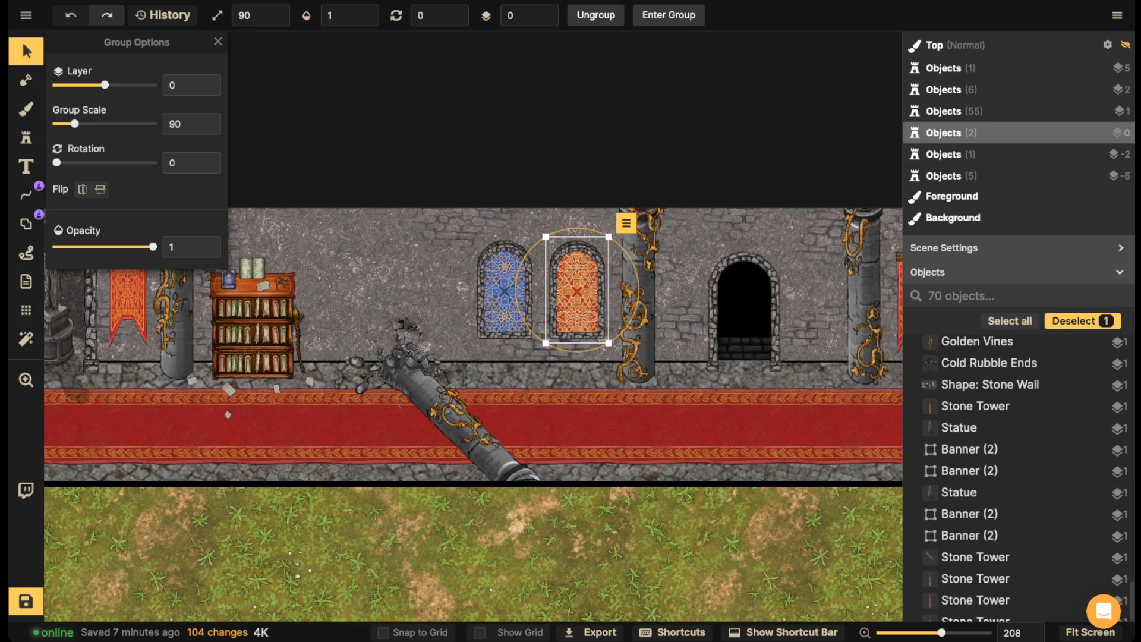
{"action": "key", "text": "Delete"}
{"action": "left_click", "coordinate": [504, 291]}
{"action": "key", "text": "ctrl+c"}
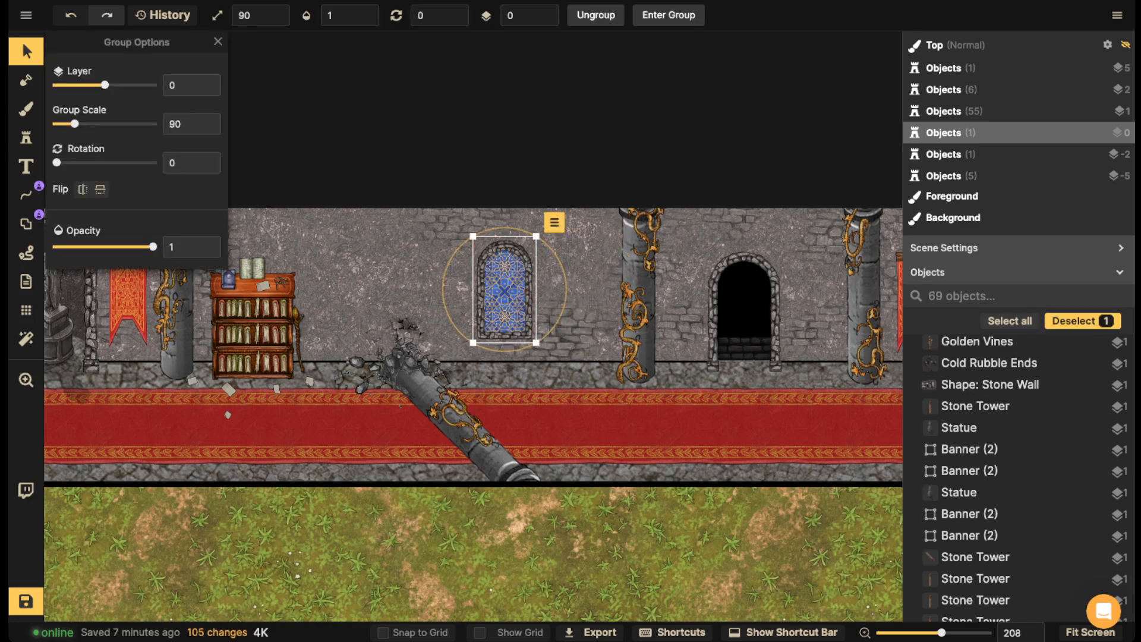
{"action": "key", "text": "ctrl+v"}
{"action": "left_click_drag", "start_coordinate": [612, 281], "coordinate": [577, 289]}
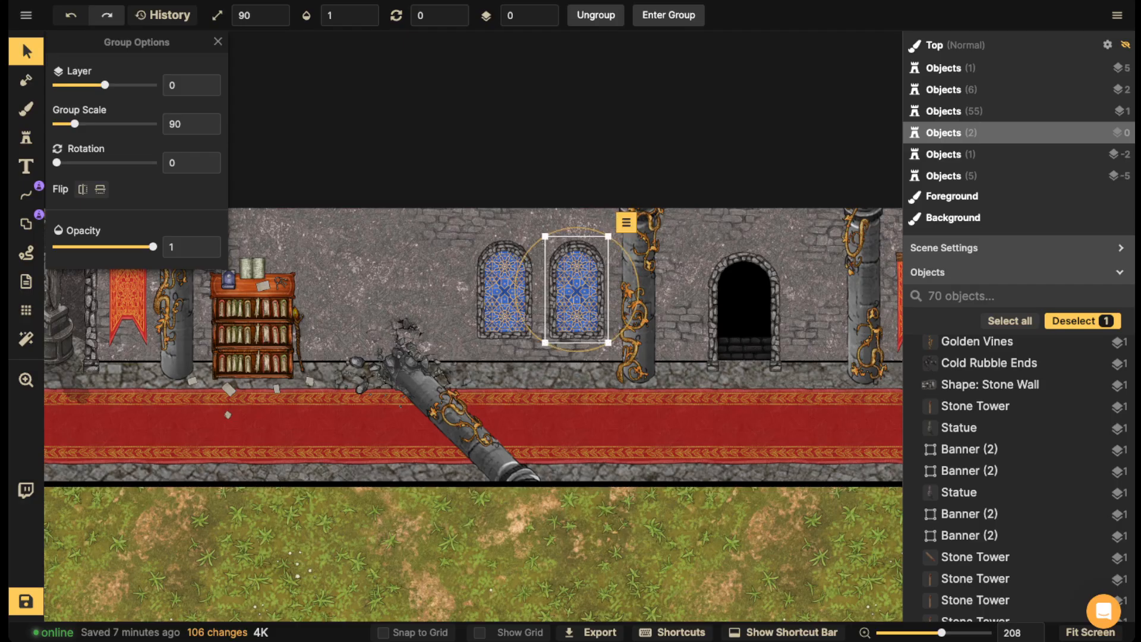
{"action": "key", "text": "Escape"}
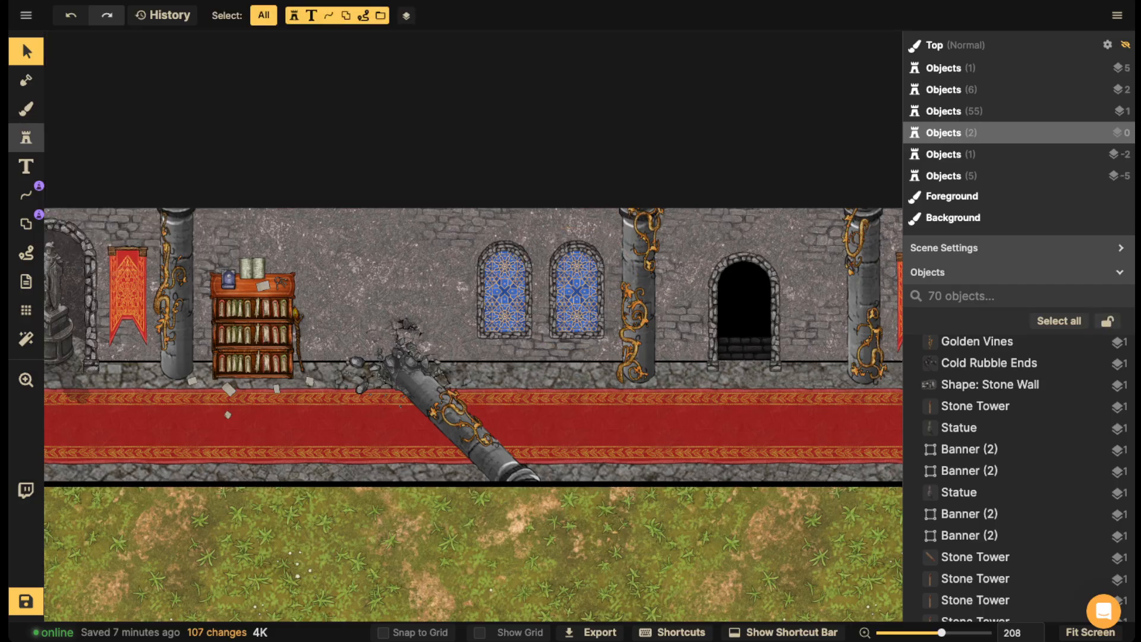
- Find the Orange Lights stamp with the search "light" and place its sixth variant over the left blue window at scale 166
{"action": "left_click", "coordinate": [26, 137]}
{"action": "left_click", "coordinate": [101, 166]}
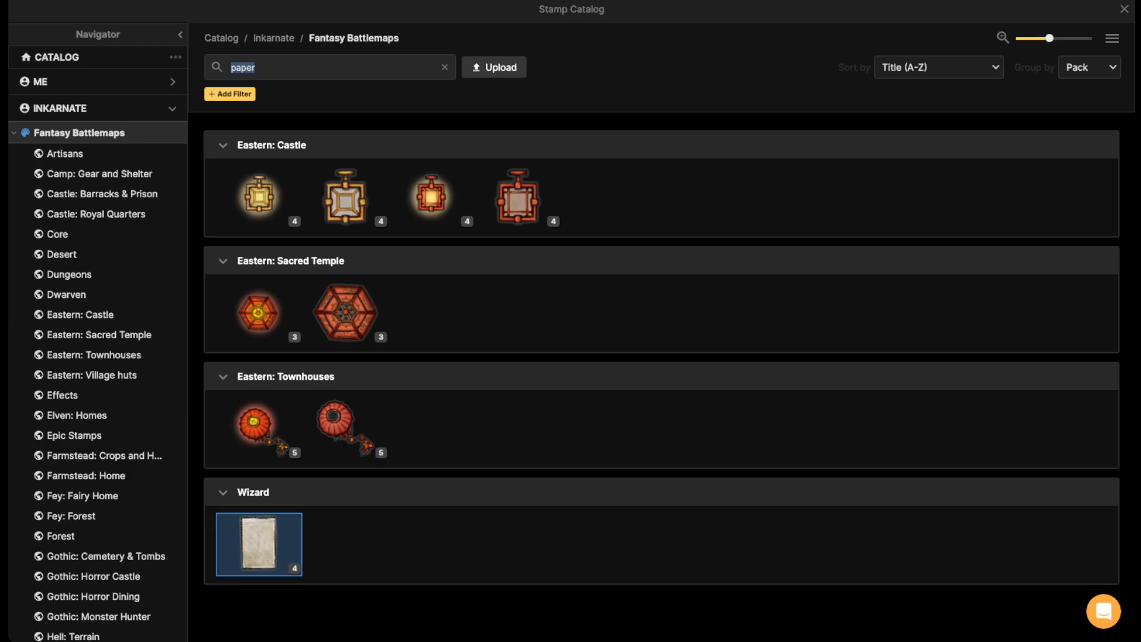
{"action": "type", "text": "light"}
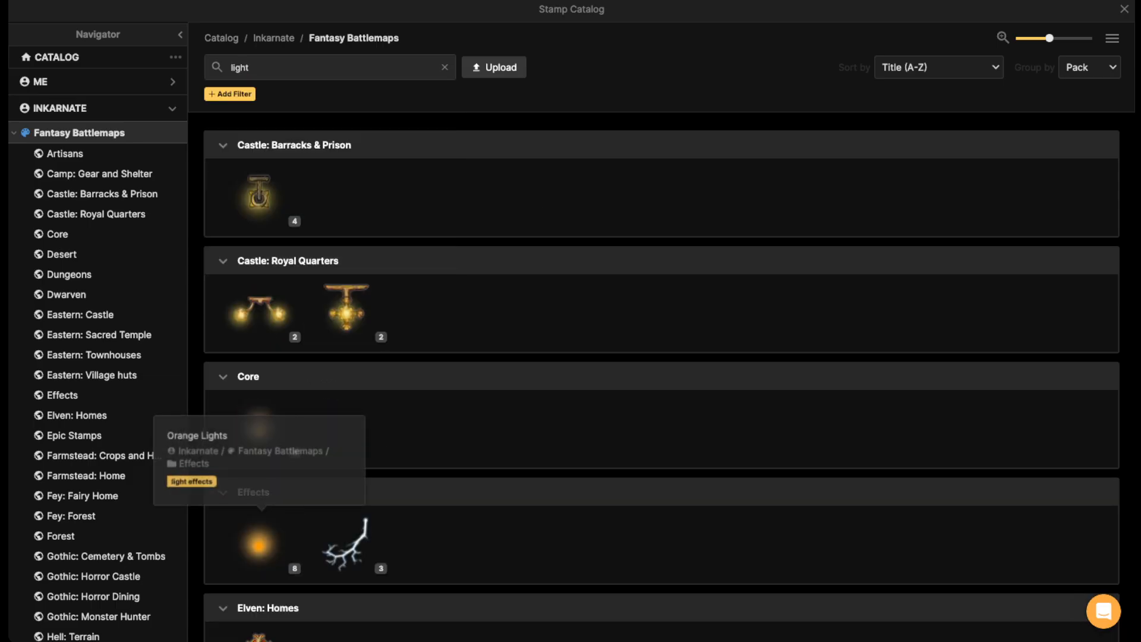
{"action": "left_click", "coordinate": [258, 544]}
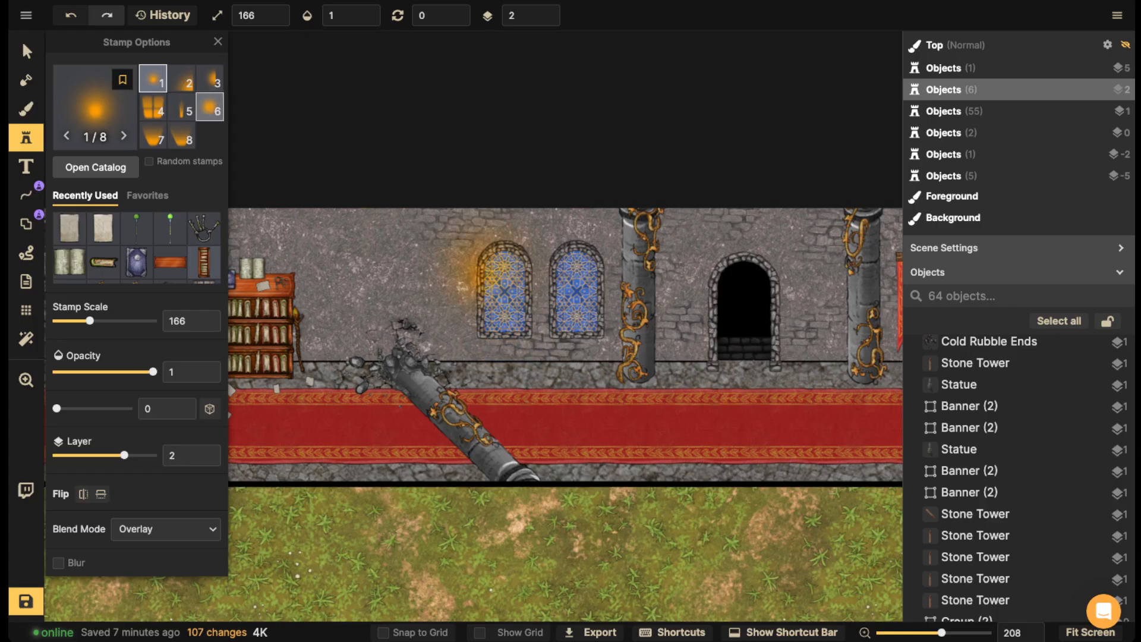
{"action": "left_click", "coordinate": [210, 107]}
{"action": "left_click", "coordinate": [491, 308]}
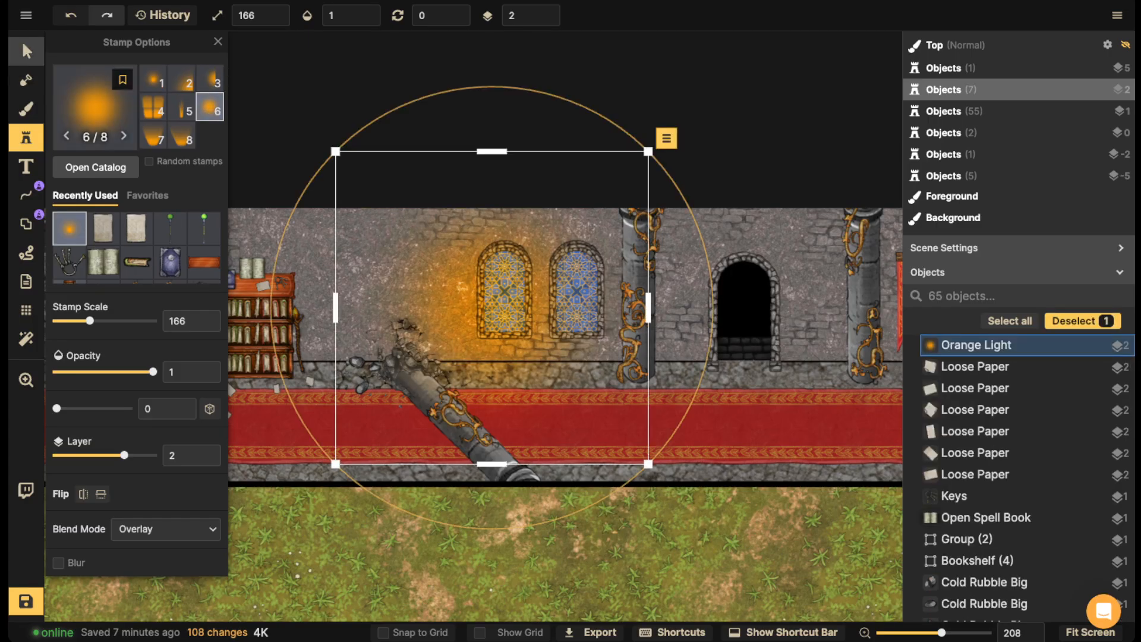
- Turn the placed light blue with hue -180 and lower its opacity to 0.57
{"action": "left_click", "coordinate": [26, 52]}
{"action": "left_click_drag", "start_coordinate": [107, 462], "coordinate": [57, 462]}
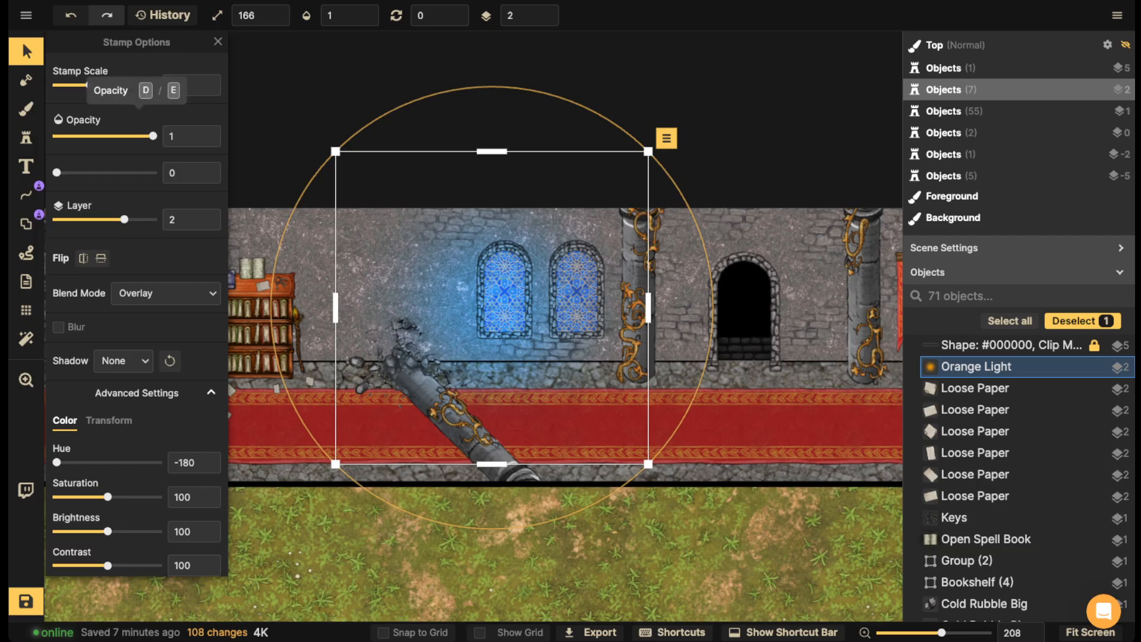
{"action": "left_click_drag", "start_coordinate": [153, 136], "coordinate": [123, 136]}
- Move the blue light down between the two windows and reduce its scale to 106
{"action": "left_click_drag", "start_coordinate": [491, 307], "coordinate": [521, 347]}
{"action": "left_click_drag", "start_coordinate": [677, 503], "coordinate": [658, 485]}
{"action": "scroll", "coordinate": [522, 347], "scroll_direction": "down", "scroll_amount": 15}
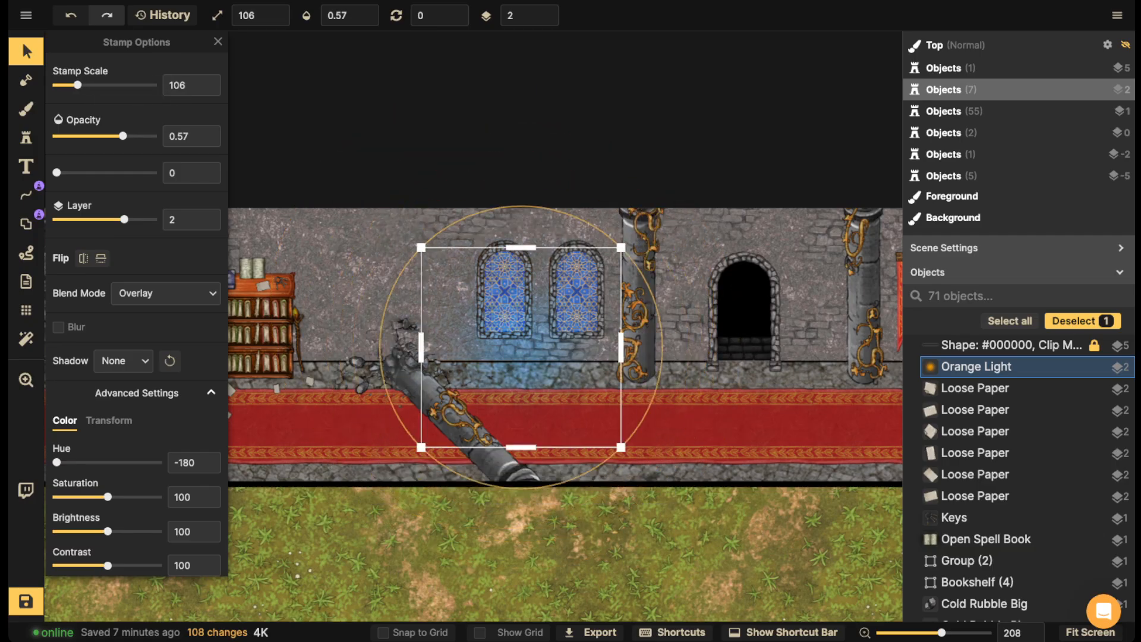
- Shrink the blue light to scale 66 and centre it over the left stained-glass window
{"action": "left_click_drag", "start_coordinate": [521, 347], "coordinate": [502, 289]}
{"action": "scroll", "coordinate": [503, 289], "scroll_direction": "down", "scroll_amount": 5}
{"action": "scroll", "coordinate": [488, 287], "scroll_direction": "up", "scroll_amount": 5}
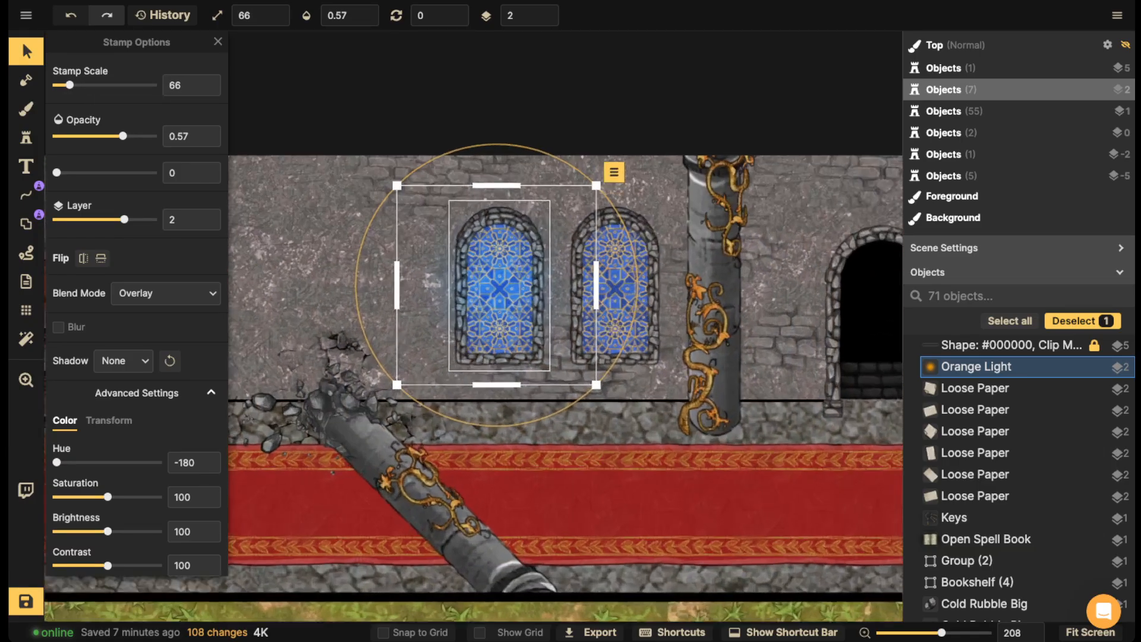
{"action": "left_click_drag", "start_coordinate": [389, 287], "coordinate": [482, 288]}
{"action": "left_click_drag", "start_coordinate": [558, 288], "coordinate": [508, 282]}
- Duplicate the blue light and centre the copy over the right stained-glass window
{"action": "key", "text": "ctrl+c"}
{"action": "key", "text": "ctrl+v"}
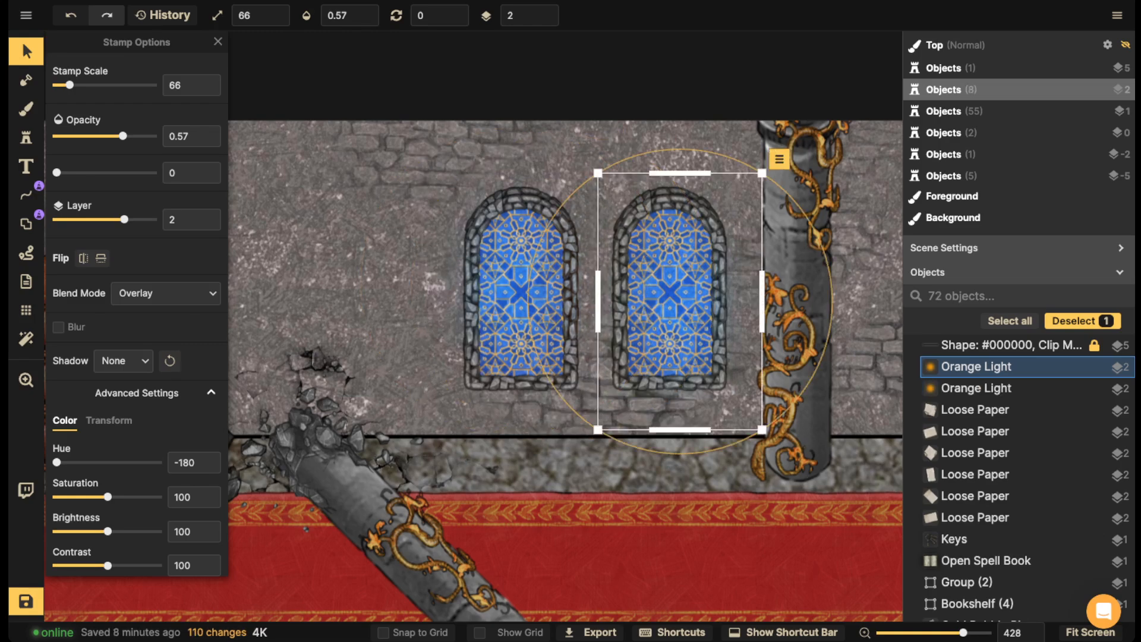
{"action": "left_click_drag", "start_coordinate": [680, 300], "coordinate": [670, 297]}
{"action": "key", "text": "Escape"}
- Copy a single blue window shape out of the window group and paste it onto the carpet below the right window
{"action": "scroll", "coordinate": [548, 300], "scroll_direction": "down", "scroll_amount": 2}
{"action": "double_click", "coordinate": [580, 300]}
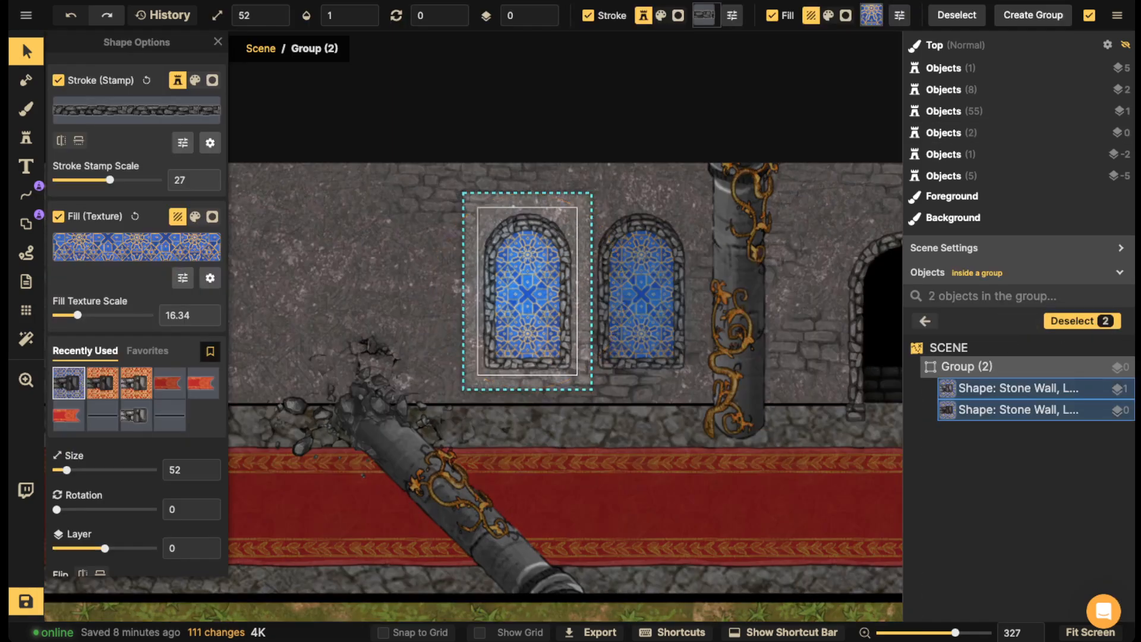
{"action": "left_click", "coordinate": [561, 301]}
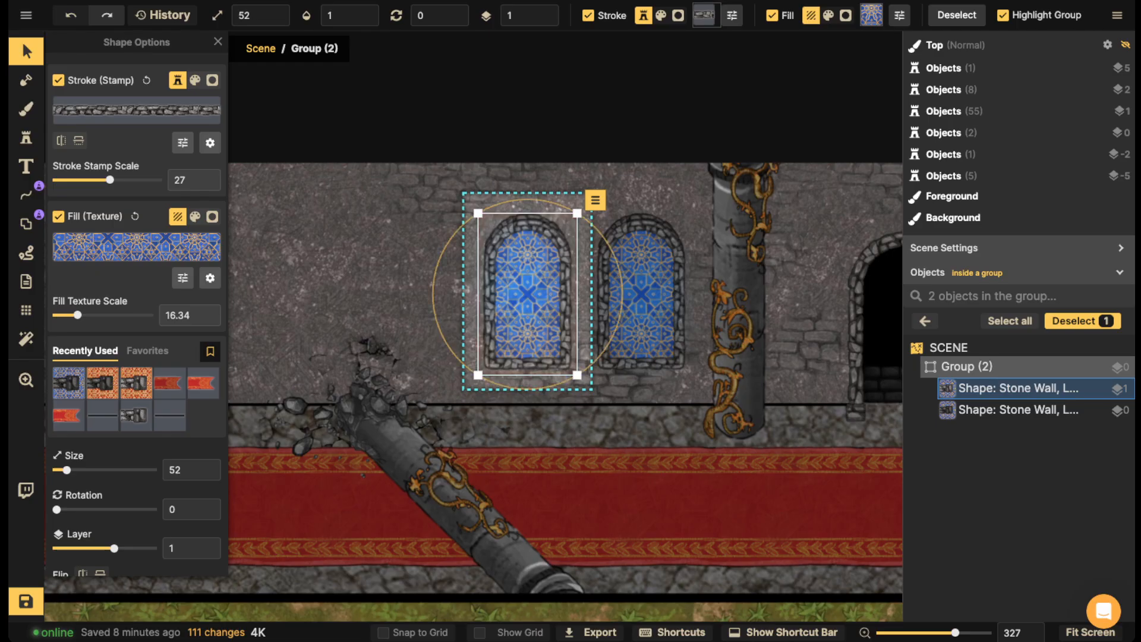
{"action": "double_click", "coordinate": [511, 423]}
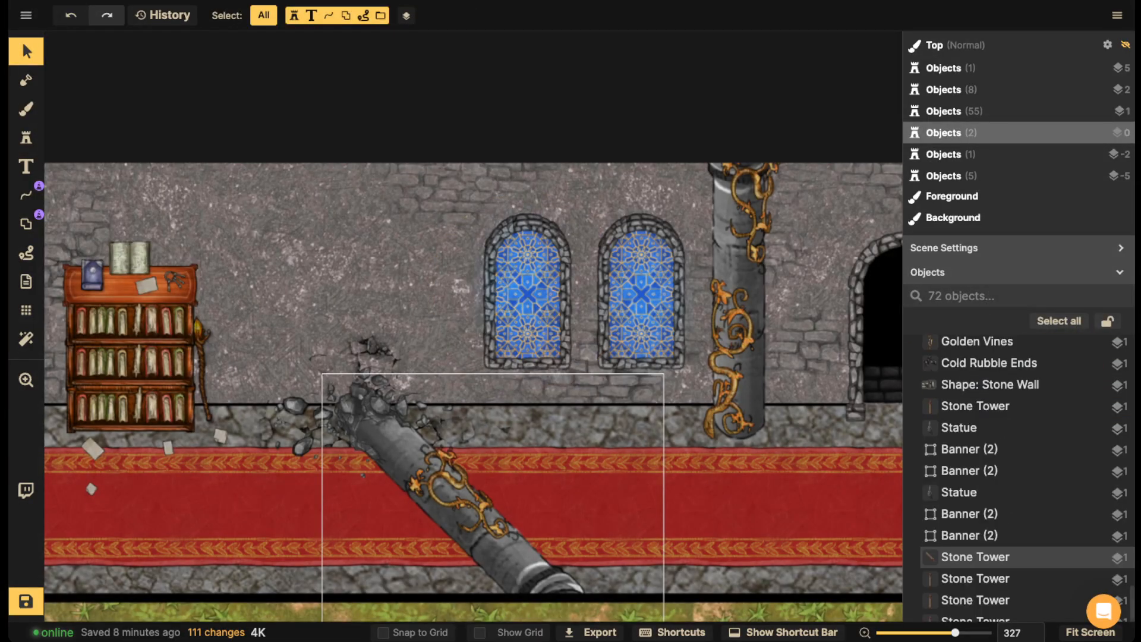
{"action": "key", "text": "ctrl+v"}
{"action": "left_click_drag", "start_coordinate": [643, 505], "coordinate": [544, 395]}
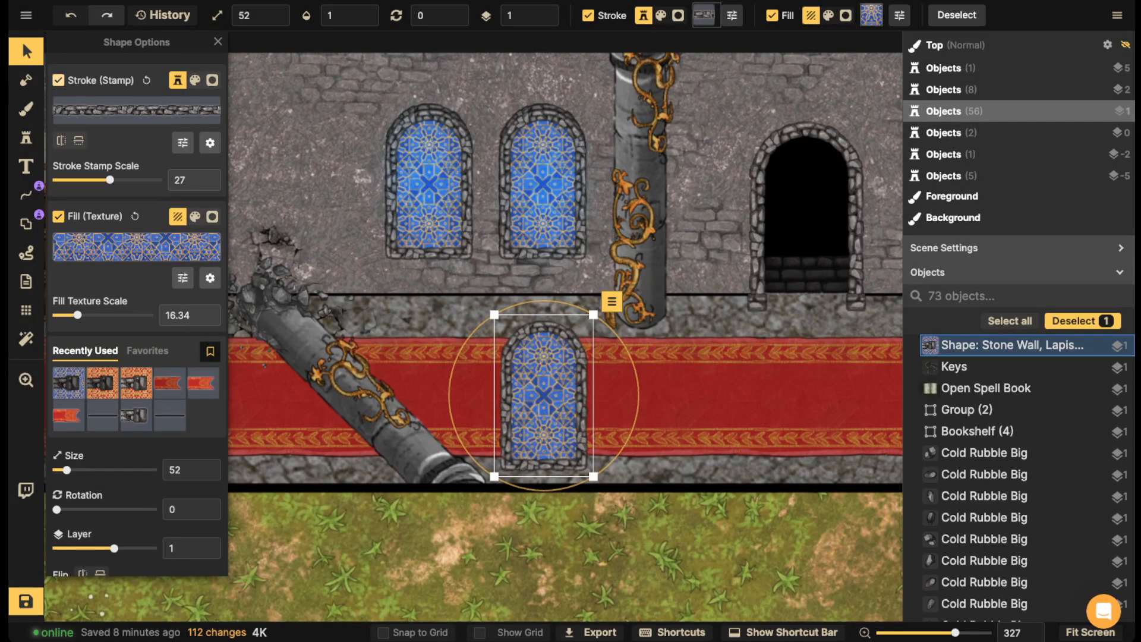
- Turn the pasted window into a reflection: no stroke, rotation 180, blend mode Lighten and opacity 0.4
{"action": "left_click", "coordinate": [58, 81]}
{"action": "left_click_drag", "start_coordinate": [56, 409], "coordinate": [105, 409]}
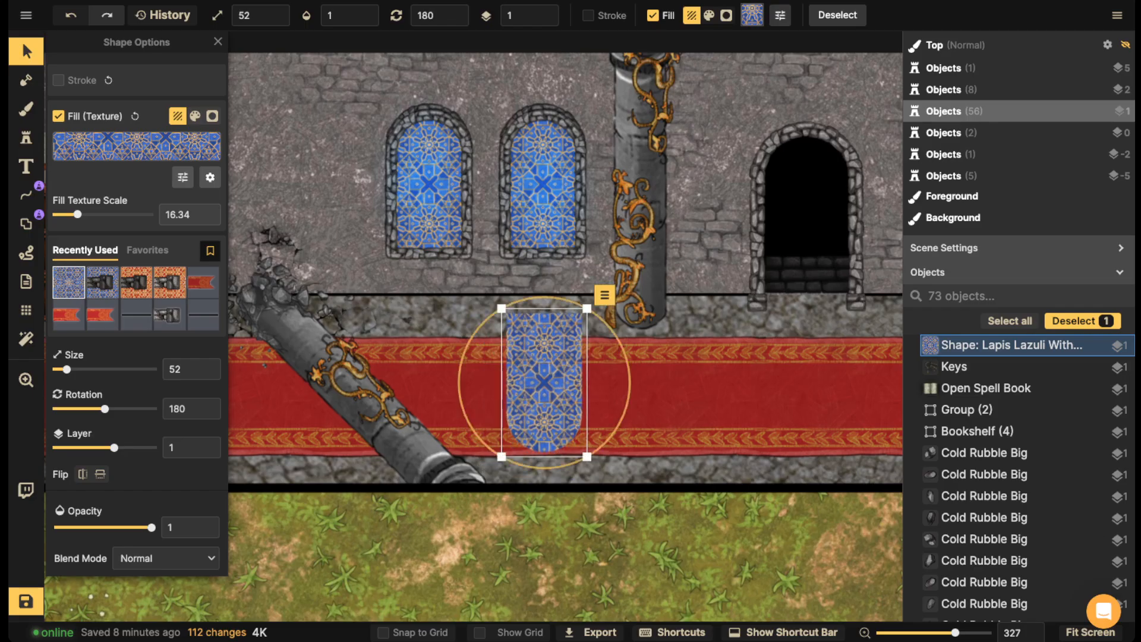
{"action": "scroll", "coordinate": [138, 475], "scroll_direction": "down", "scroll_amount": 2}
{"action": "left_click", "coordinate": [166, 491]}
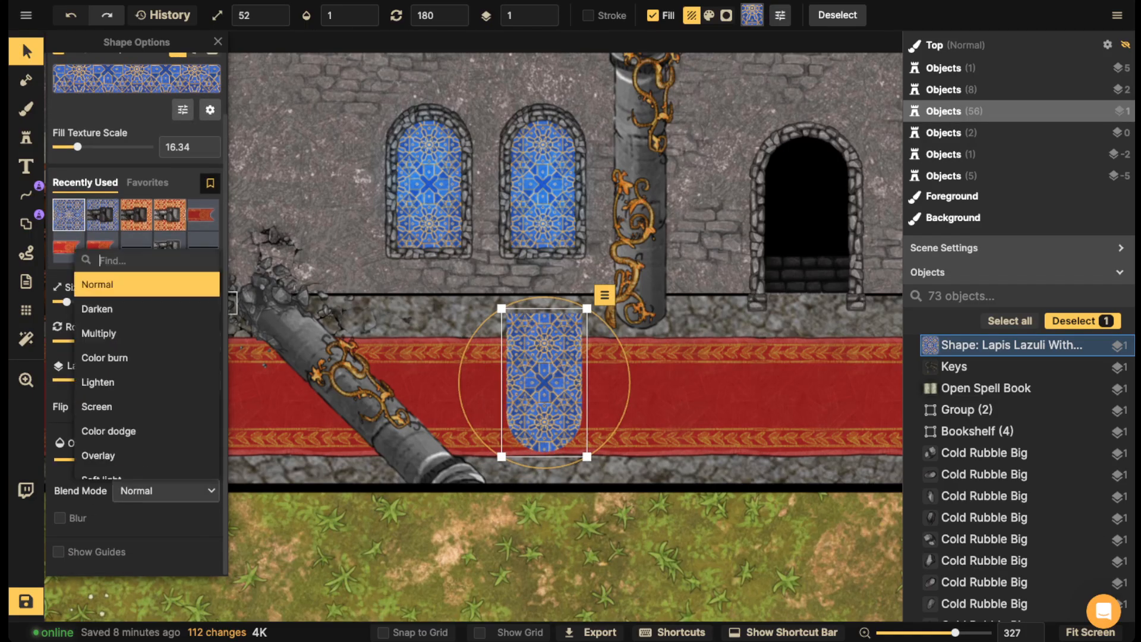
{"action": "left_click", "coordinate": [147, 309]}
{"action": "key", "text": "Down"}
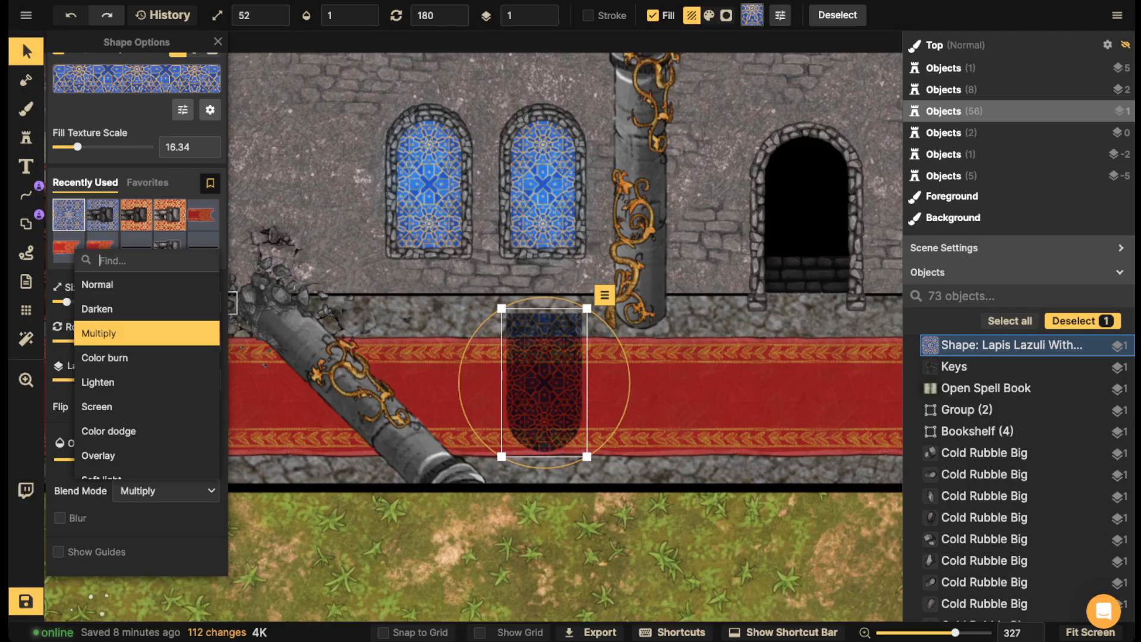
{"action": "key", "text": "Down"}
{"action": "key", "text": "Down"}
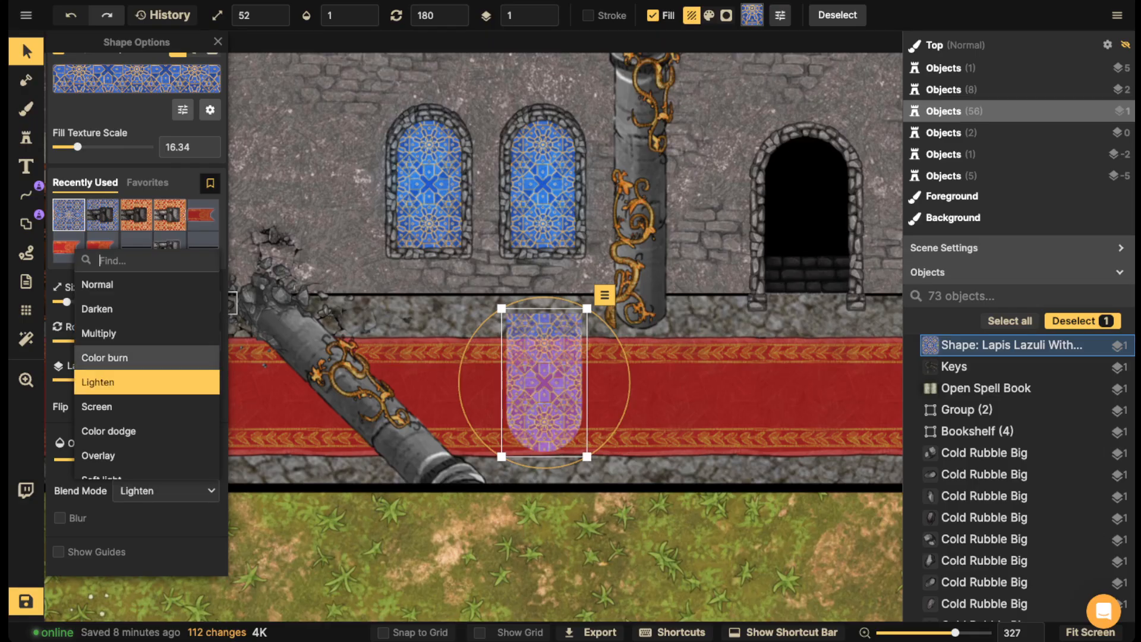
{"action": "left_click", "coordinate": [147, 382]}
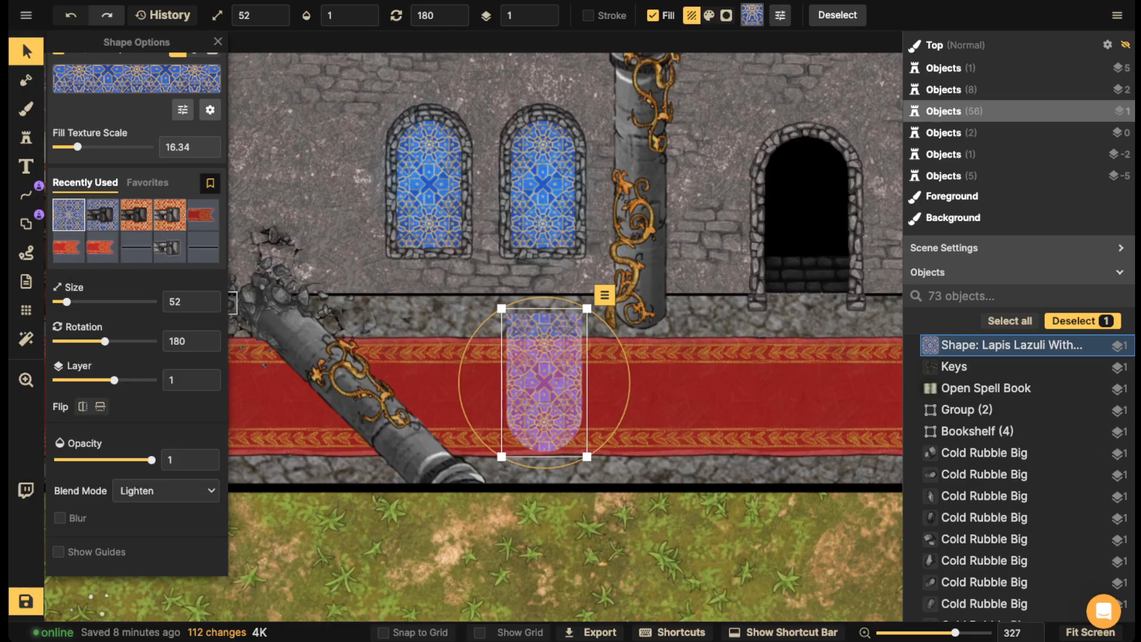
{"action": "left_click_drag", "start_coordinate": [152, 459], "coordinate": [99, 460]}
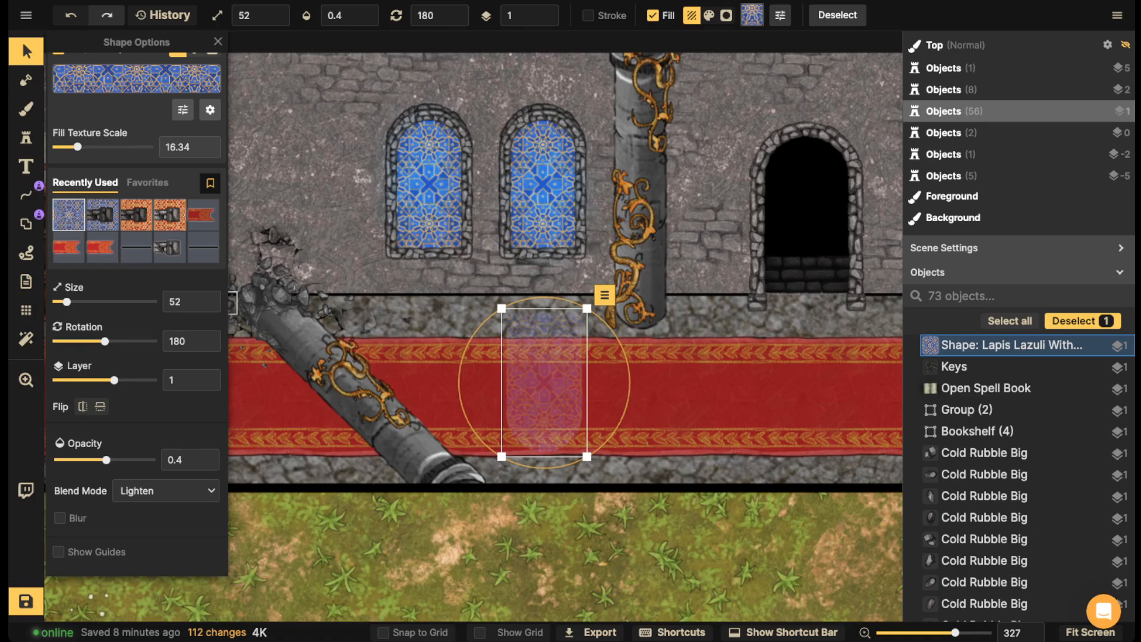
- Nudge the reflection upward, then place a duplicate below the left window on layer -1
{"action": "left_click_drag", "start_coordinate": [544, 383], "coordinate": [544, 375]}
{"action": "key", "text": "ctrl+c"}
{"action": "key", "text": "ctrl+v"}
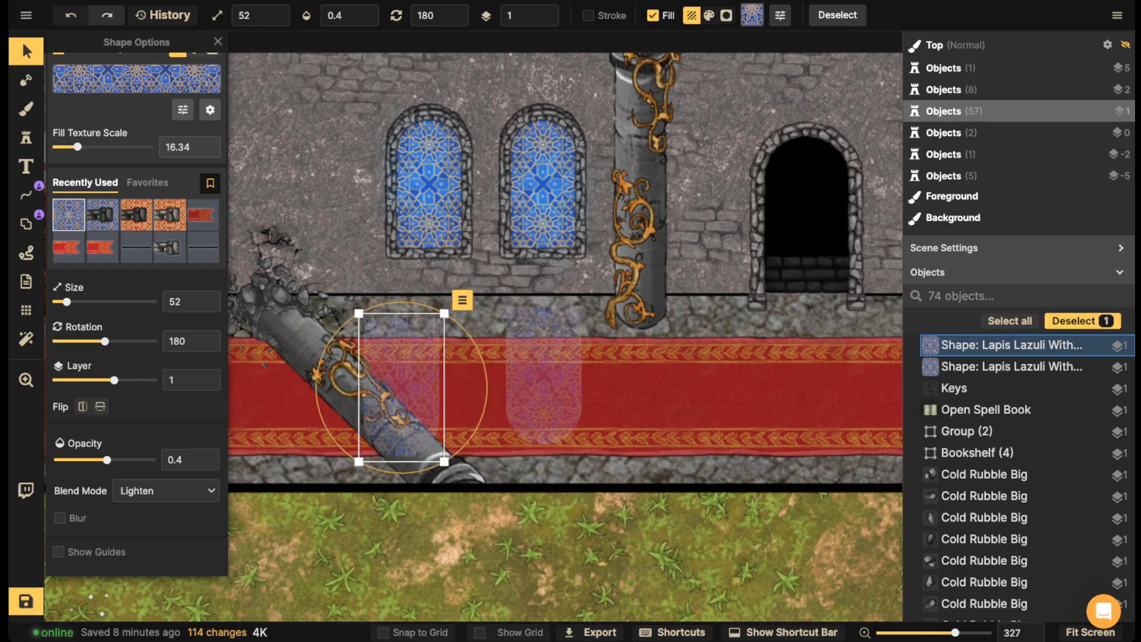
{"action": "left_click_drag", "start_coordinate": [401, 387], "coordinate": [435, 372]}
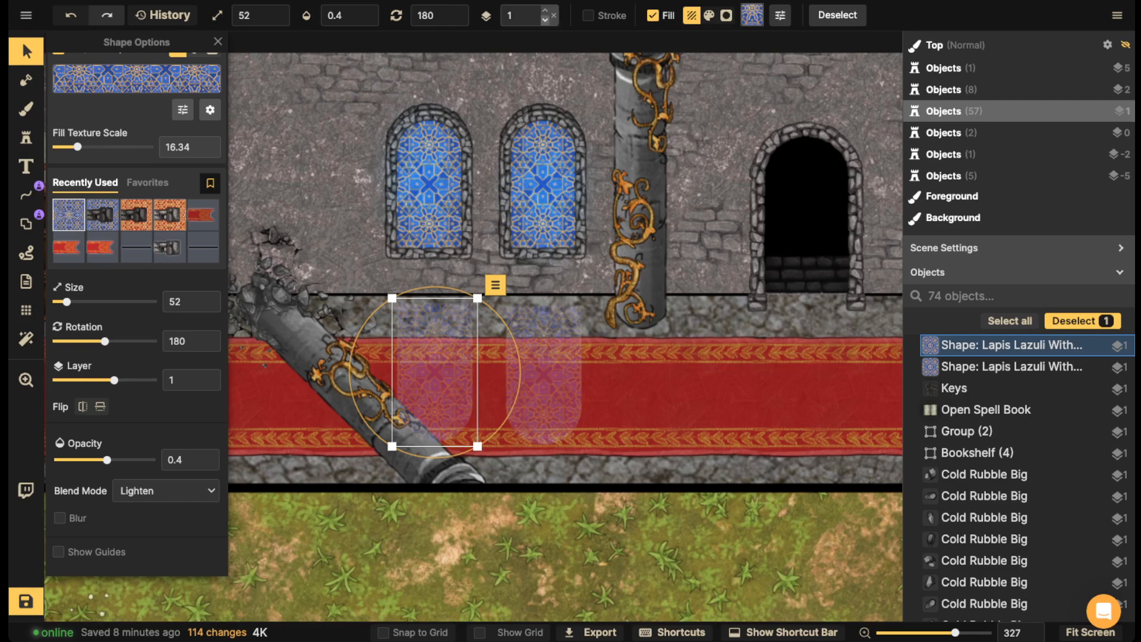
{"action": "left_click", "coordinate": [545, 19]}
{"action": "left_click", "coordinate": [545, 19]}
{"action": "left_click_drag", "start_coordinate": [434, 372], "coordinate": [432, 375]}
{"action": "key", "text": "Escape"}
- Place the seventh blue light stamp variant, rotated 180, over the left window so its beam falls downward
{"action": "left_click", "coordinate": [26, 137]}
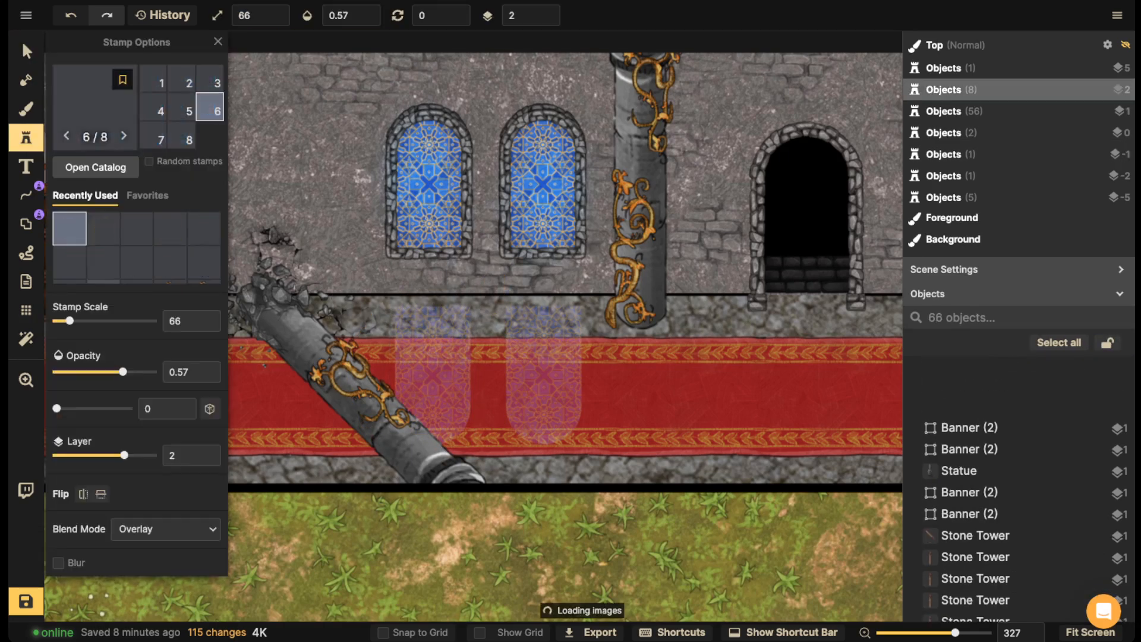
{"action": "key", "text": "Right"}
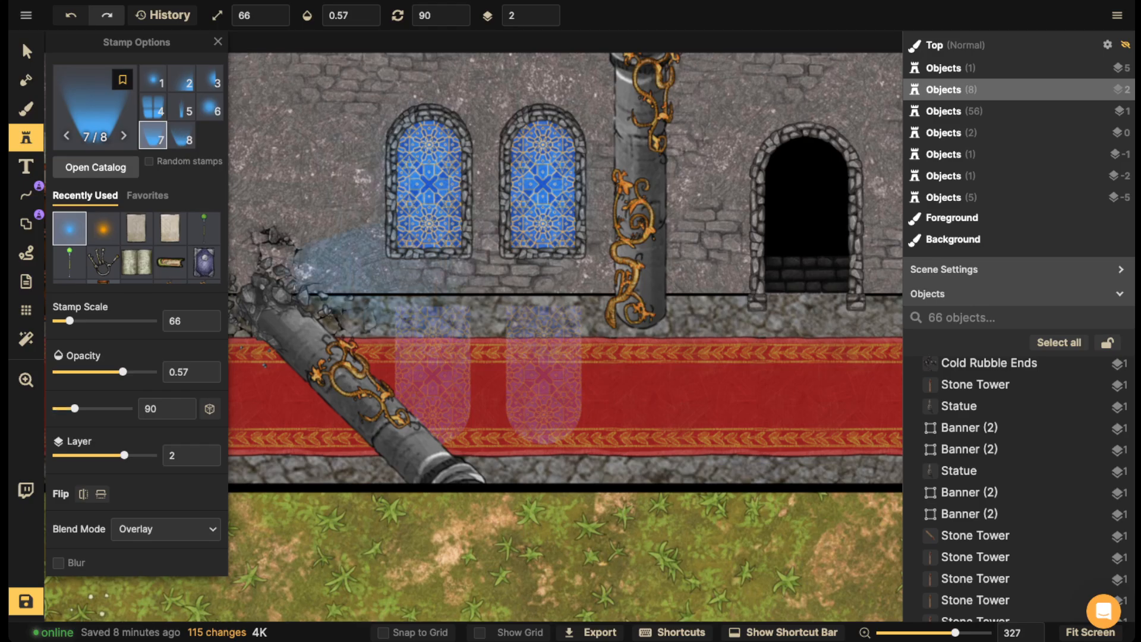
{"action": "left_click", "coordinate": [428, 287]}
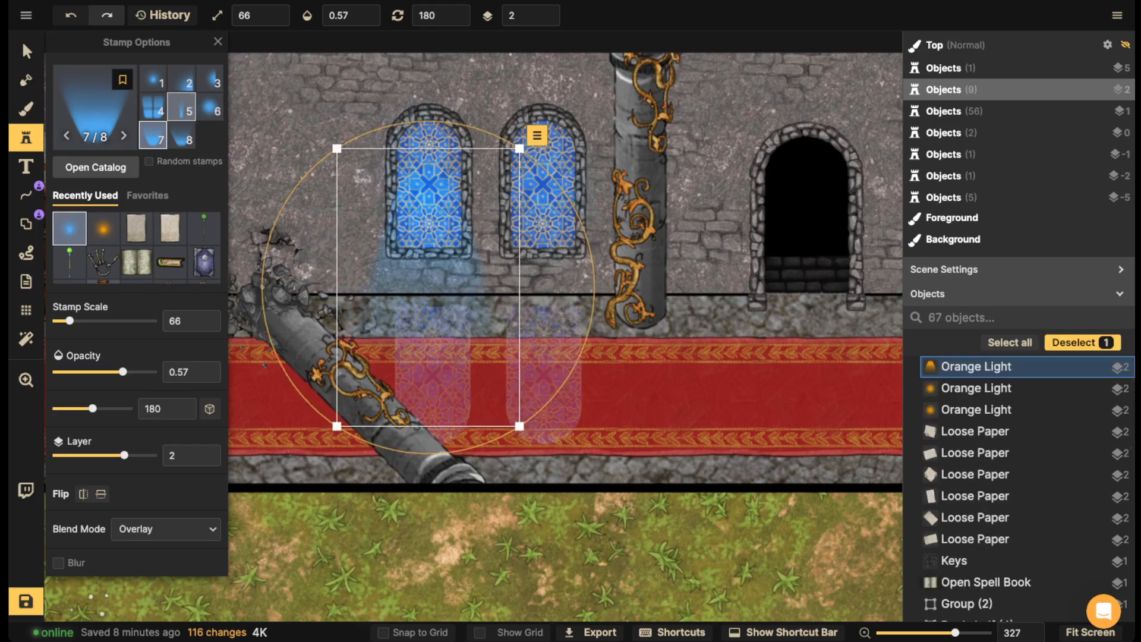
- Narrow the light beam to width 48 and align it with the left window
{"action": "left_click", "coordinate": [166, 529]}
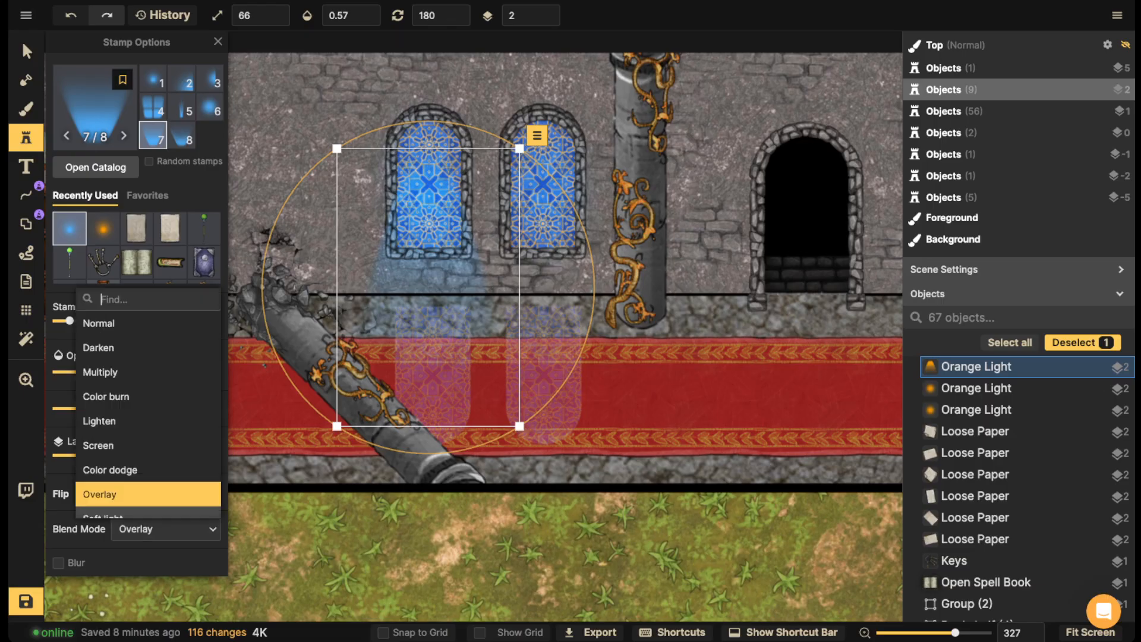
{"action": "left_click", "coordinate": [148, 421]}
{"action": "scroll", "coordinate": [136, 309], "scroll_direction": "down", "scroll_amount": 5}
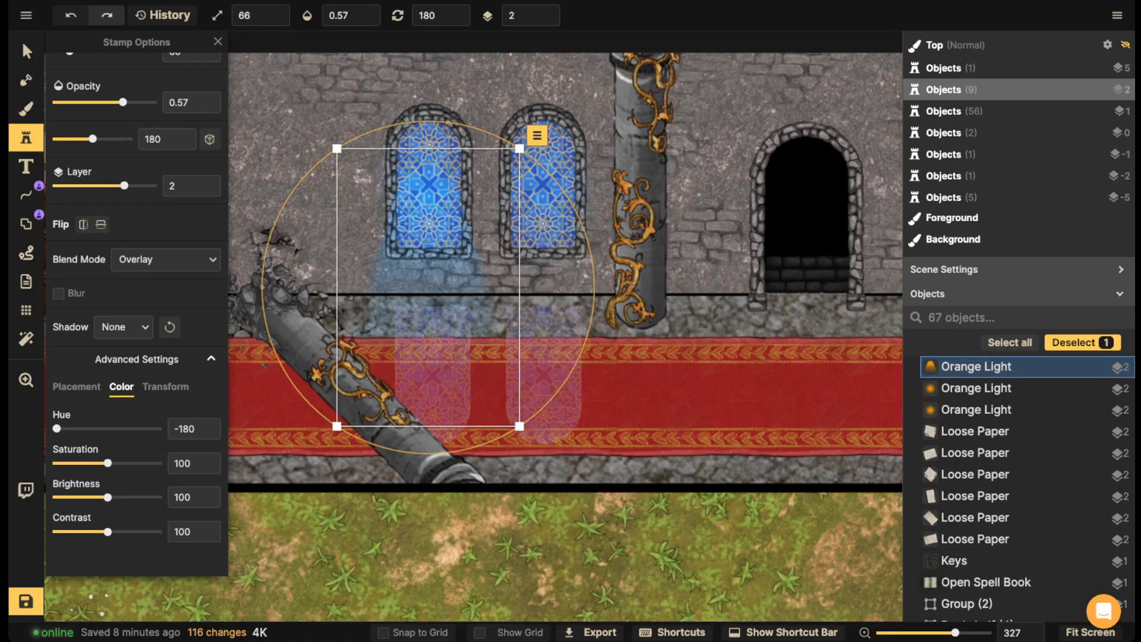
{"action": "left_click", "coordinate": [165, 387]}
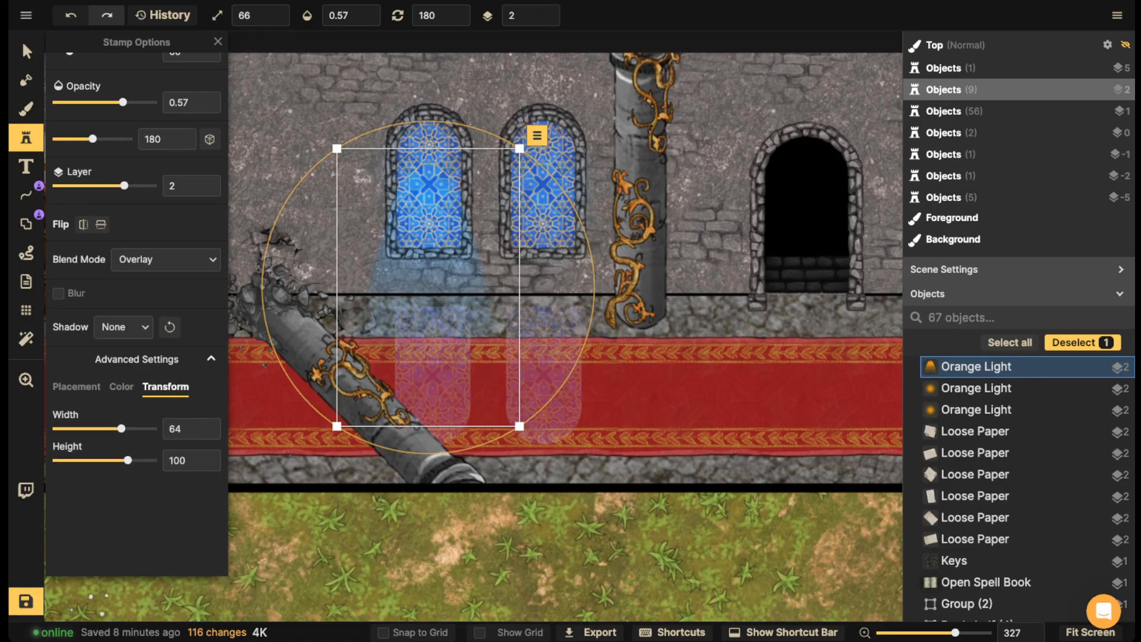
{"action": "left_click_drag", "start_coordinate": [122, 428], "coordinate": [117, 428]}
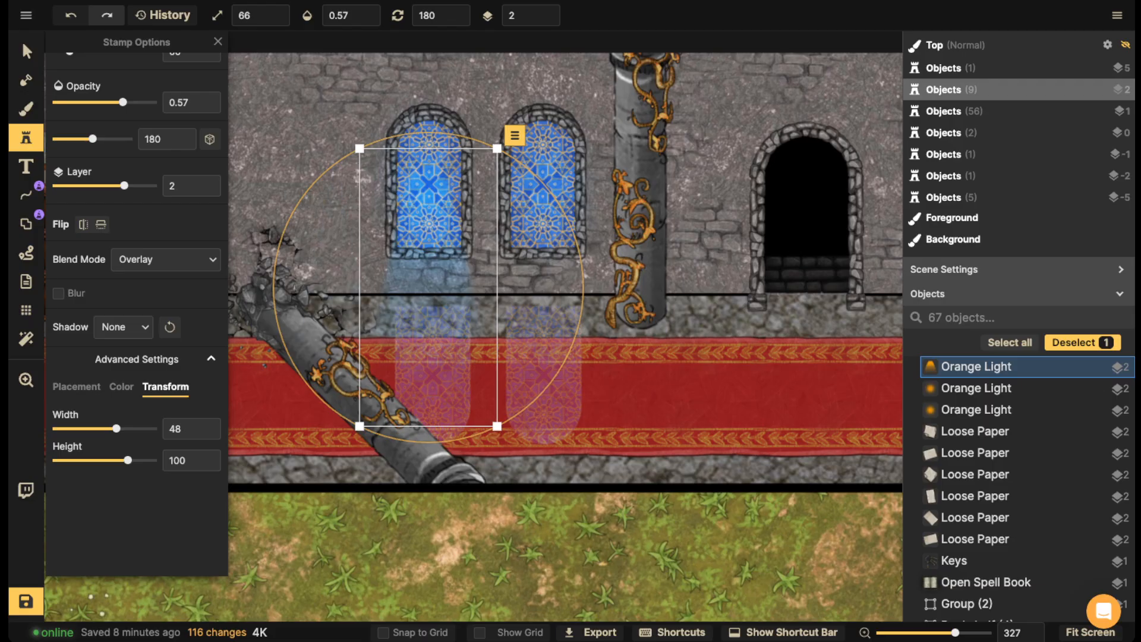
{"action": "left_click_drag", "start_coordinate": [428, 288], "coordinate": [429, 290]}
{"action": "left_click_drag", "start_coordinate": [429, 290], "coordinate": [432, 292]}
{"action": "key", "text": "Escape"}
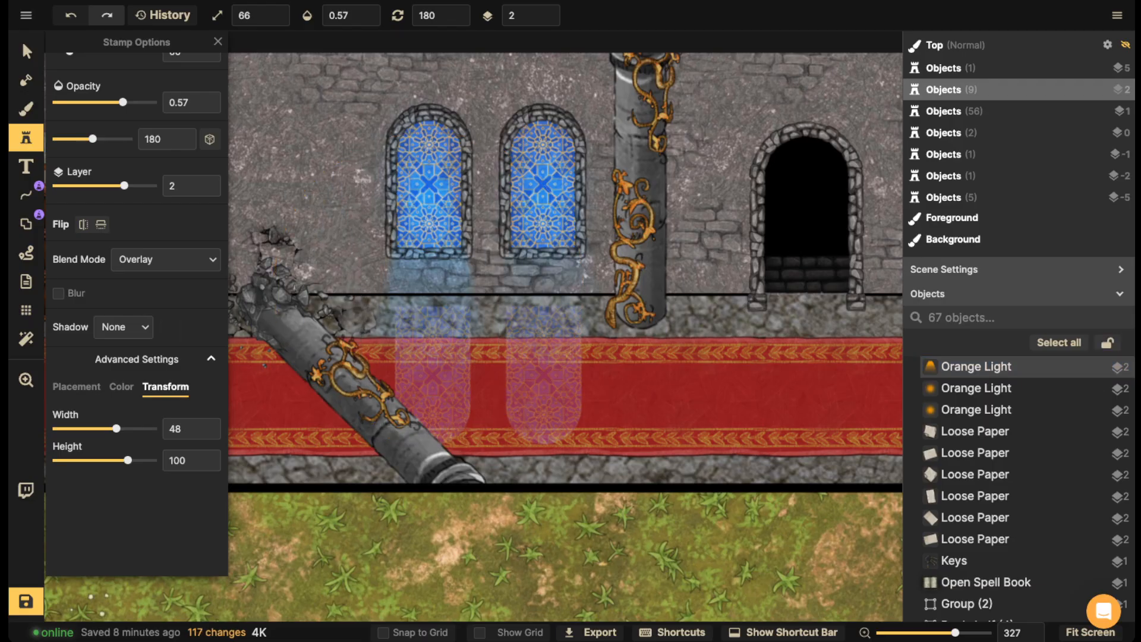
- Place a second matching light beam over the right window and align it with the reflection below
{"action": "left_click", "coordinate": [548, 283]}
{"action": "left_click_drag", "start_coordinate": [548, 283], "coordinate": [547, 290]}
{"action": "key", "text": "Escape"}
{"action": "scroll", "coordinate": [455, 239], "scroll_direction": "down", "scroll_amount": 5}
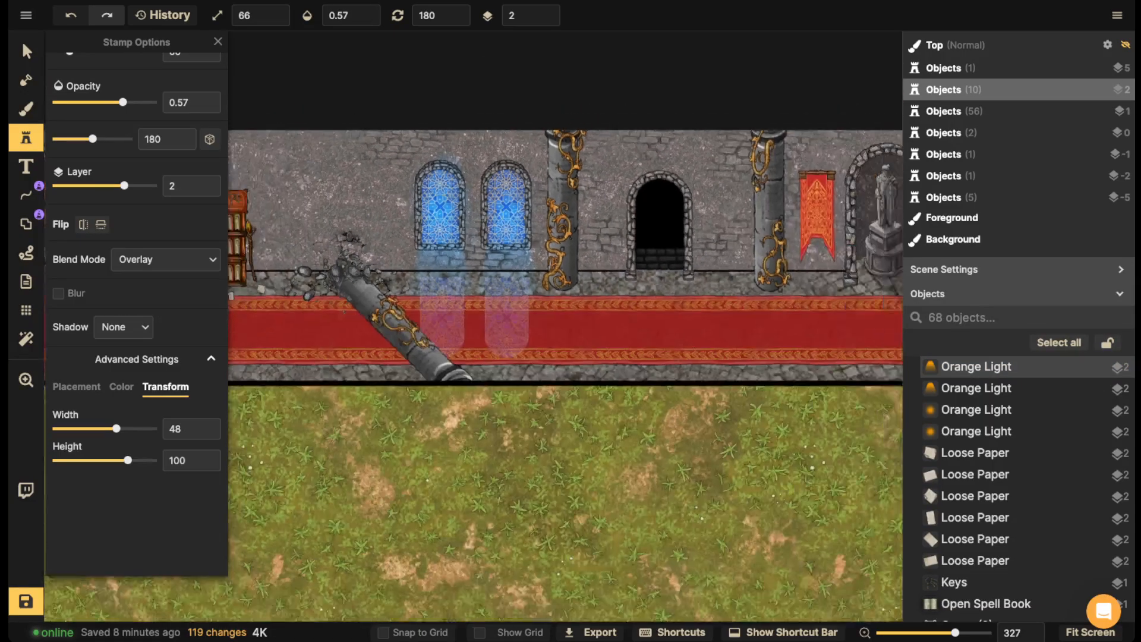
{"action": "scroll", "coordinate": [564, 374], "scroll_direction": "down", "scroll_amount": 3}
{"action": "key", "text": "v"}
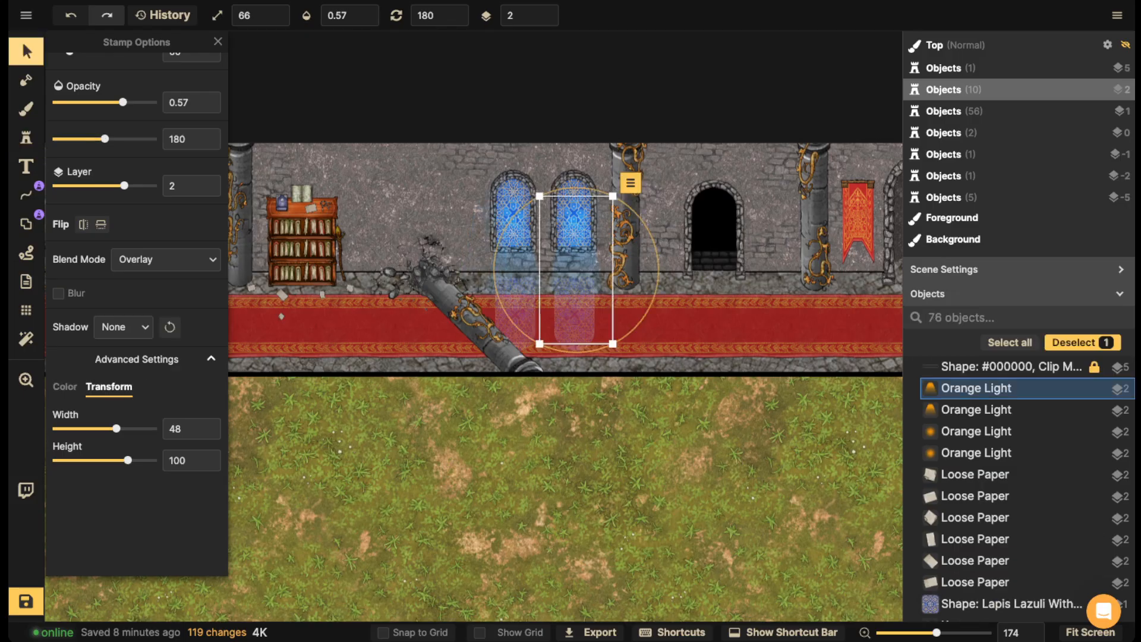
{"action": "key", "text": "Escape"}
- Apply a blur of radius 2.5 to both window reflections on the carpet
{"action": "scroll", "coordinate": [341, 220], "scroll_direction": "down", "scroll_amount": 2}
{"action": "left_click_drag", "start_coordinate": [386, 193], "coordinate": [328, 243]}
{"action": "left_click", "coordinate": [432, 355]}
{"action": "left_click", "coordinate": [469, 358], "text": "shift"}
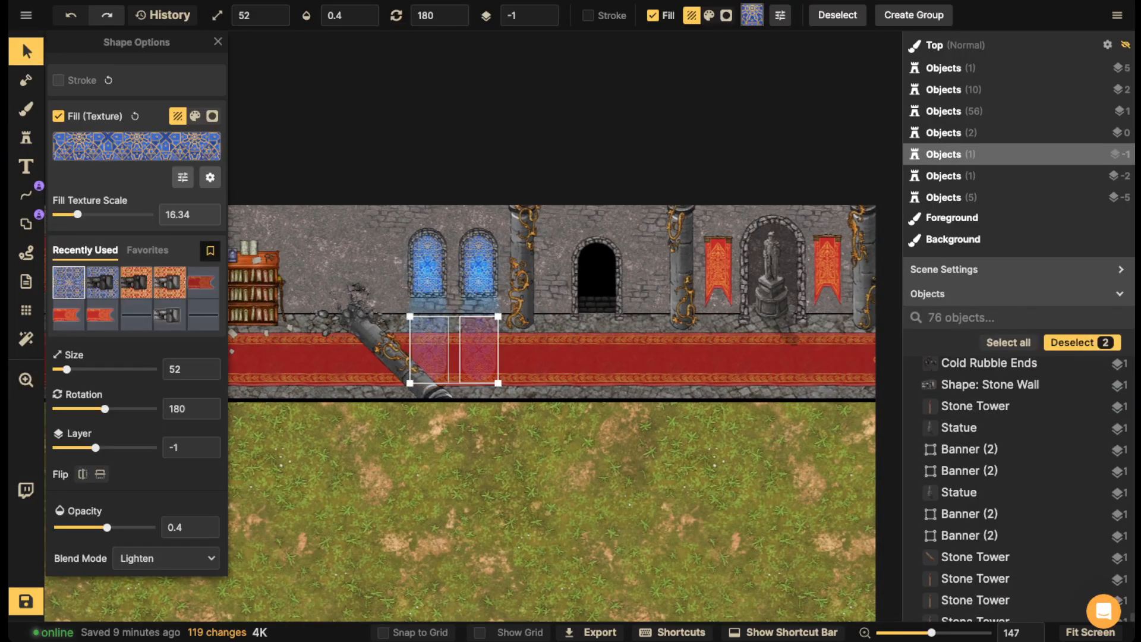
{"action": "scroll", "coordinate": [464, 359], "scroll_direction": "up", "scroll_amount": 5}
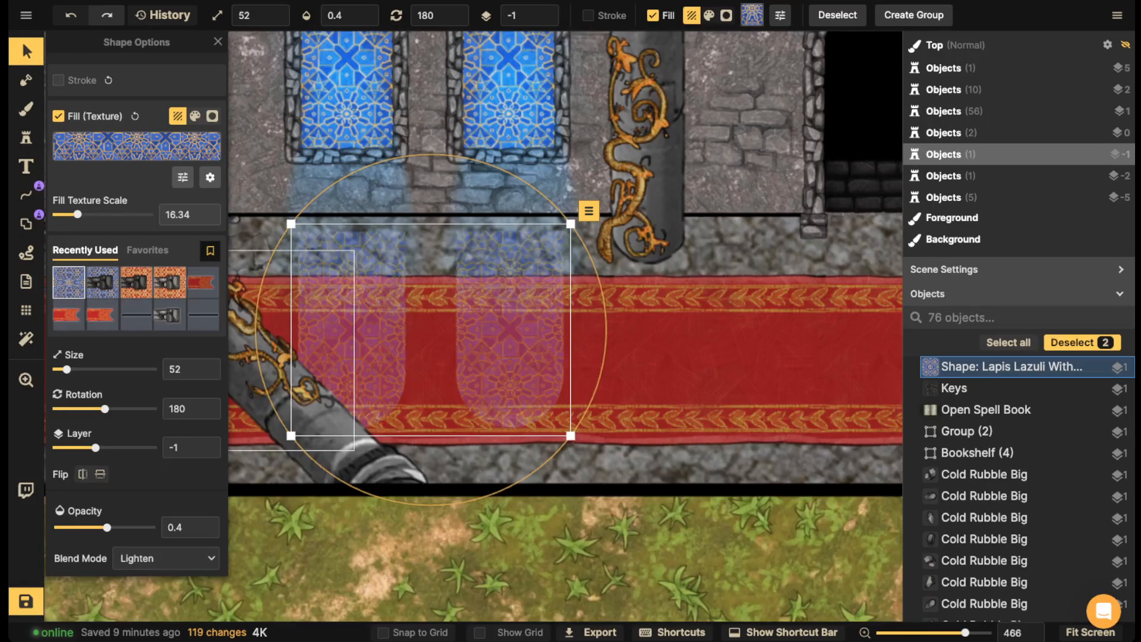
{"action": "scroll", "coordinate": [137, 345], "scroll_direction": "down", "scroll_amount": 2}
{"action": "left_click", "coordinate": [60, 518]}
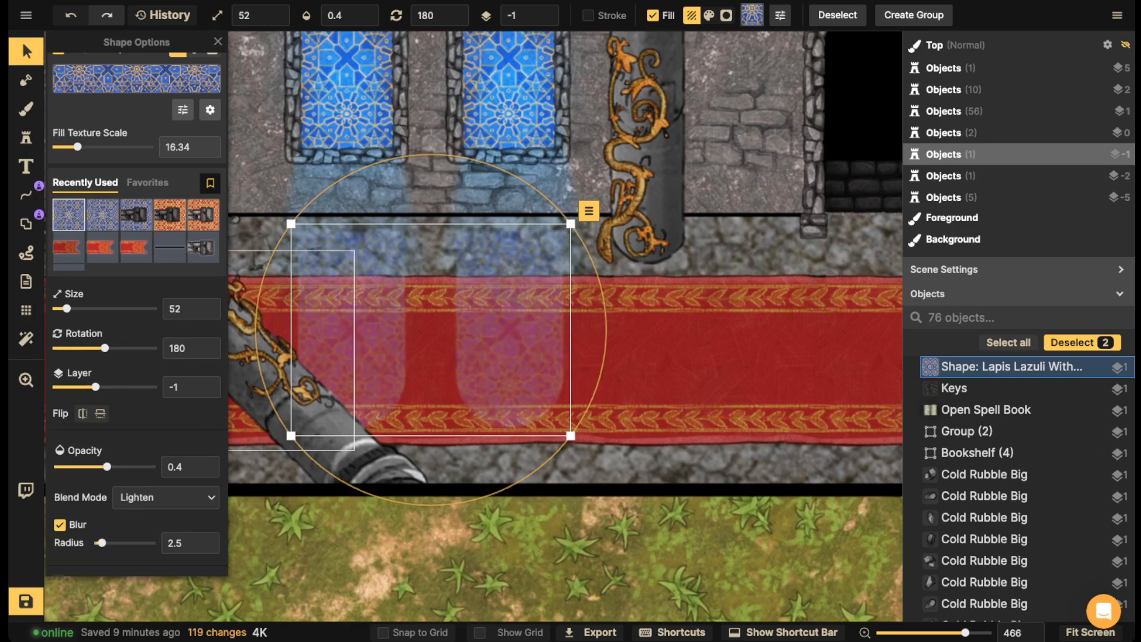
- Deselect the reflections and save the map
{"action": "key", "text": "Escape"}
{"action": "scroll", "coordinate": [325, 298], "scroll_direction": "down", "scroll_amount": 5}
{"action": "left_click_drag", "start_coordinate": [339, 163], "coordinate": [479, 229]}
{"action": "scroll", "coordinate": [290, 217], "scroll_direction": "down", "scroll_amount": 1}
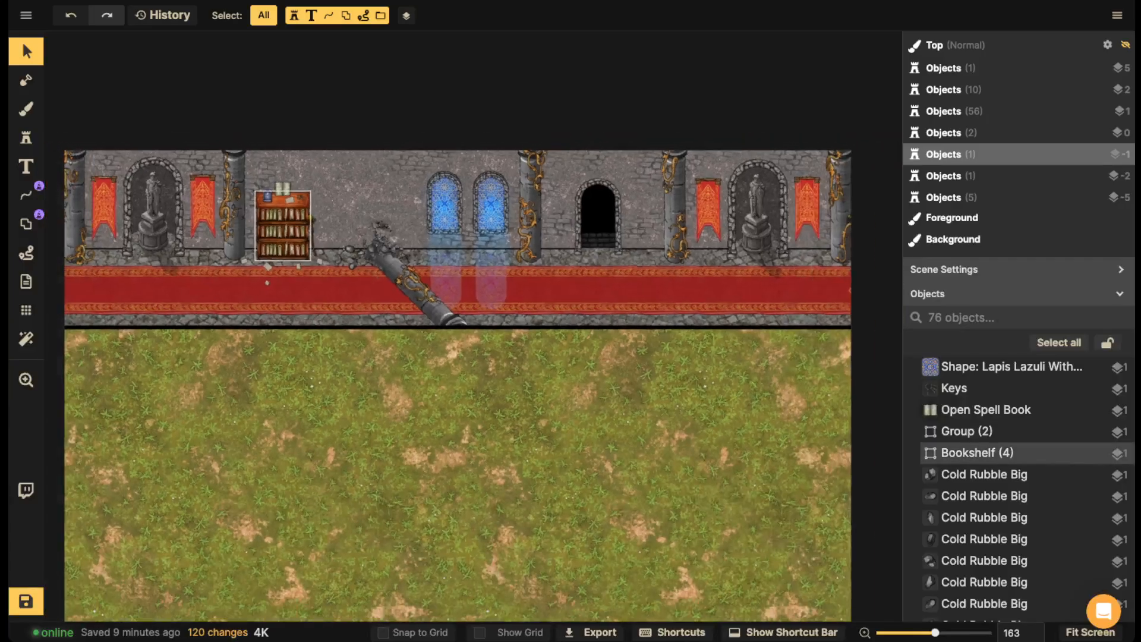
{"action": "scroll", "coordinate": [281, 222], "scroll_direction": "down", "scroll_amount": 1}
{"action": "left_click_drag", "start_coordinate": [282, 222], "coordinate": [418, 233]}
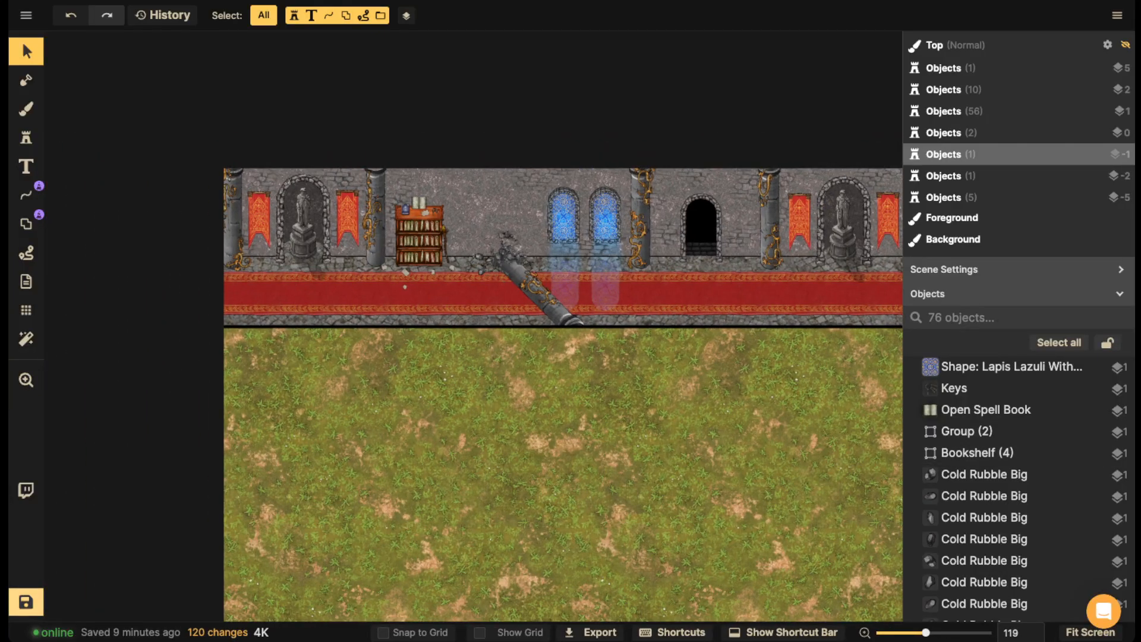
{"action": "key", "text": "ctrl+s"}
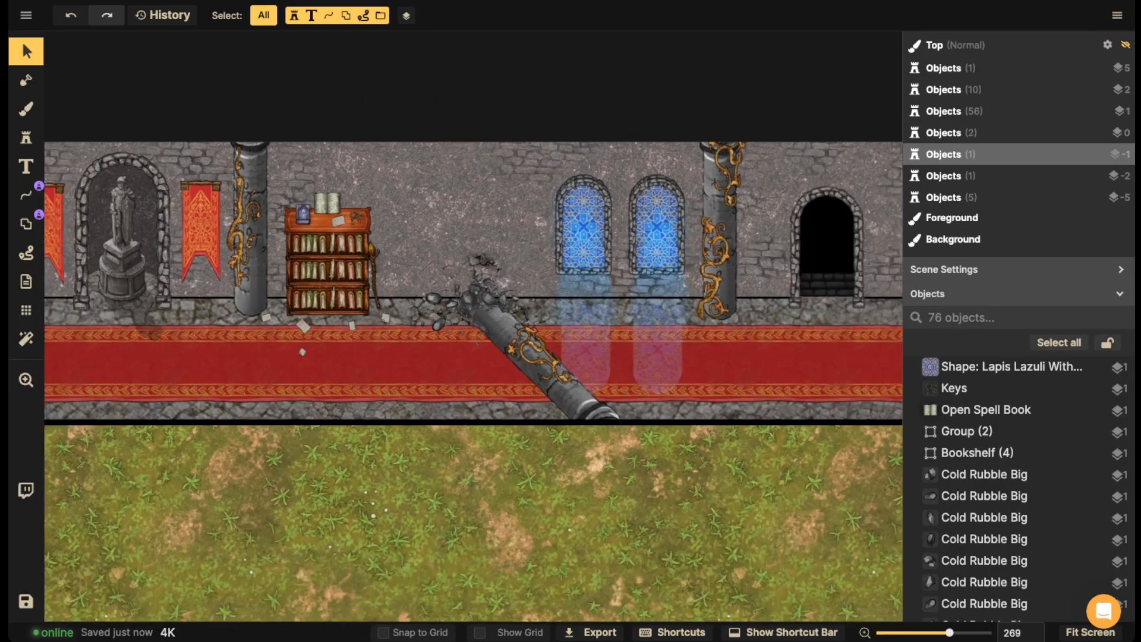
- Set up the Rectangle shape tool in Add mode with its stamp stroke enabled
{"action": "scroll", "coordinate": [475, 226], "scroll_direction": "down", "scroll_amount": 2}
{"action": "key", "text": "space"}
{"action": "left_click_drag", "start_coordinate": [586, 224], "coordinate": [597, 270]}
{"action": "scroll", "coordinate": [487, 243], "scroll_direction": "down", "scroll_amount": 2}
{"action": "scroll", "coordinate": [484, 237], "scroll_direction": "down", "scroll_amount": 1}
{"action": "key", "text": "space"}
{"action": "scroll", "coordinate": [371, 237], "scroll_direction": "up", "scroll_amount": 2}
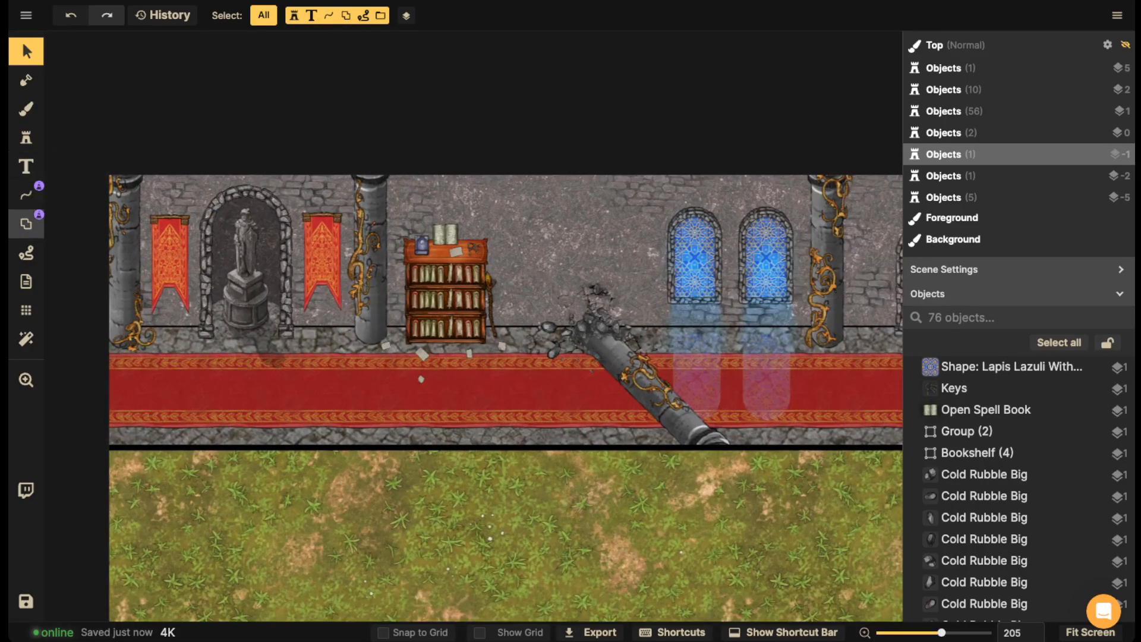
{"action": "left_click", "coordinate": [26, 224]}
{"action": "left_click", "coordinate": [58, 115]}
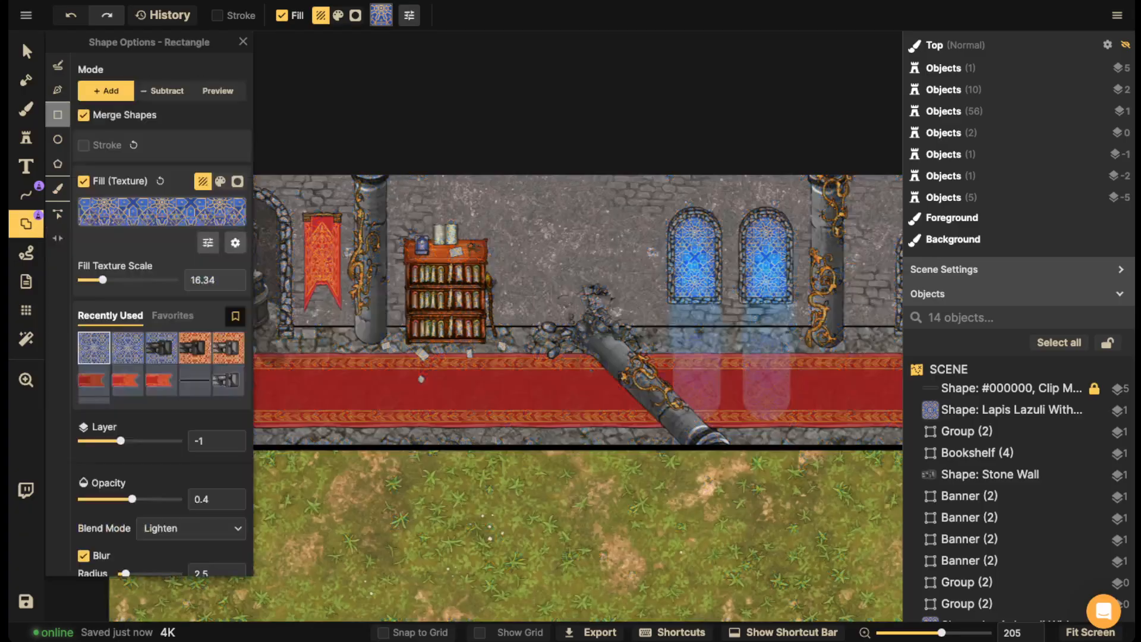
{"action": "scroll", "coordinate": [389, 261], "scroll_direction": "up", "scroll_amount": 2}
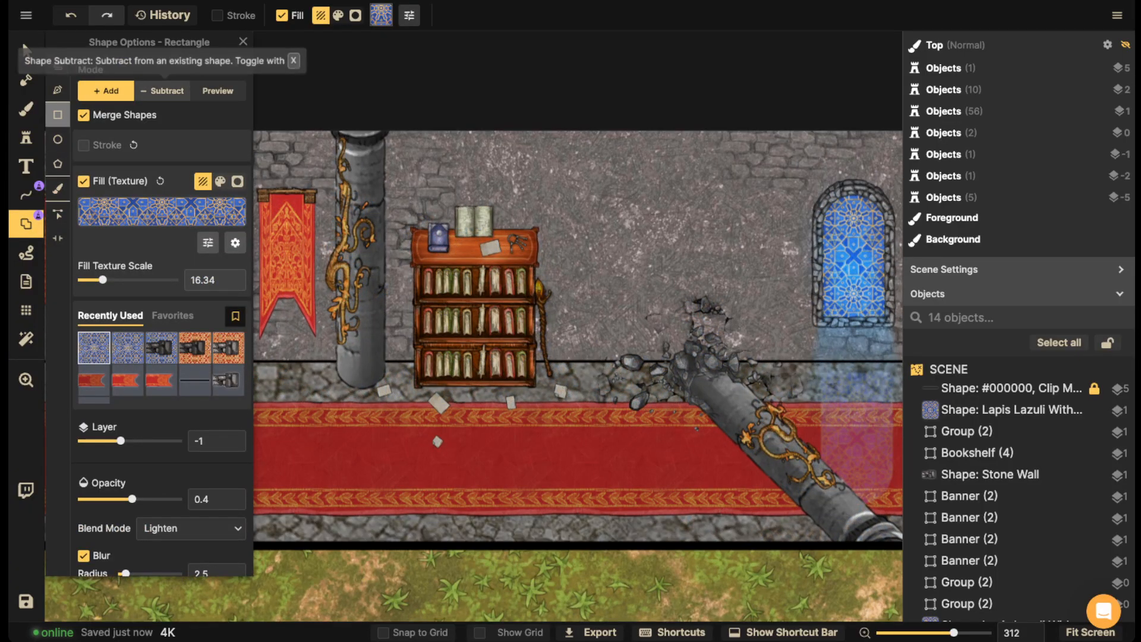
{"action": "left_click", "coordinate": [84, 145]}
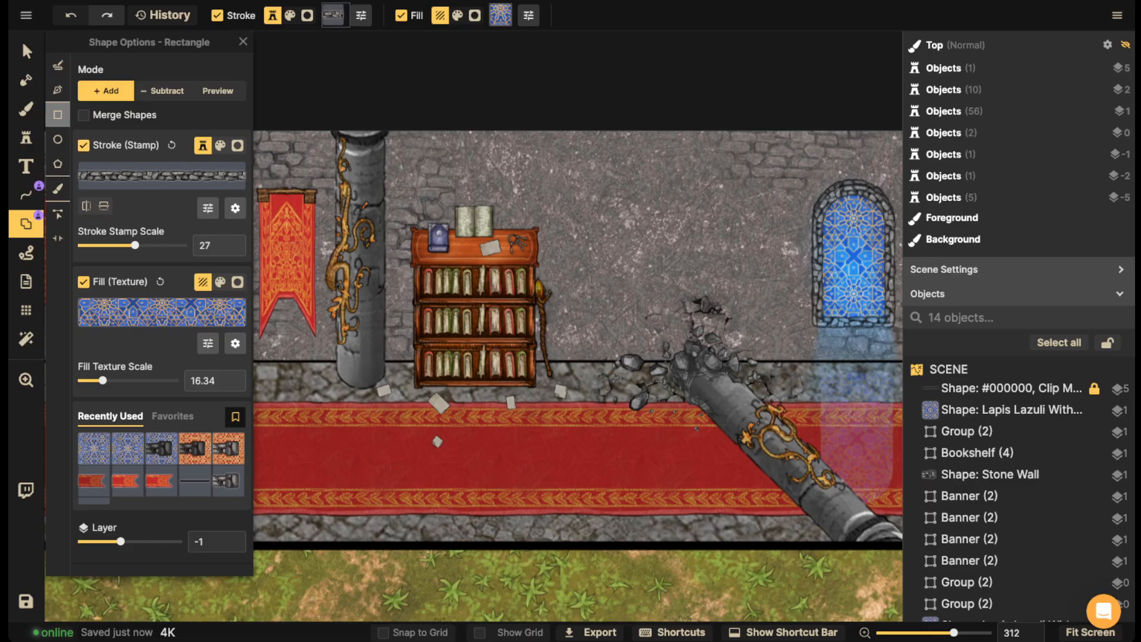
- Choose the first brown wooden wall path in the Gothic: Monster Hunter pack as the rectangle's stroke stamp
{"action": "left_click", "coordinate": [161, 175]}
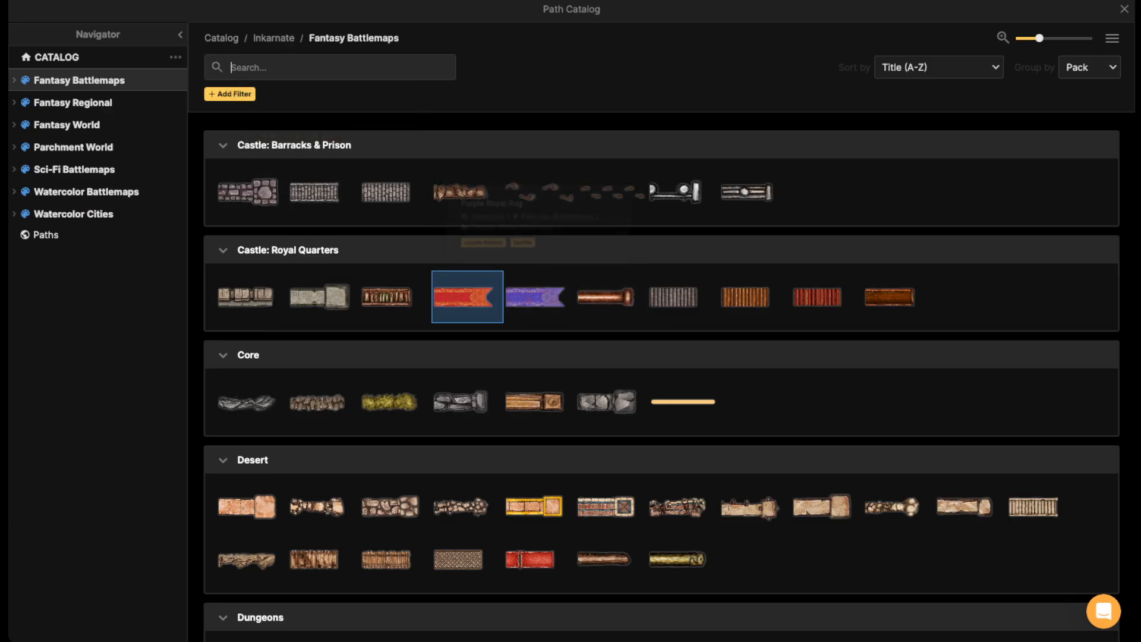
{"action": "scroll", "coordinate": [669, 371], "scroll_direction": "down", "scroll_amount": 15}
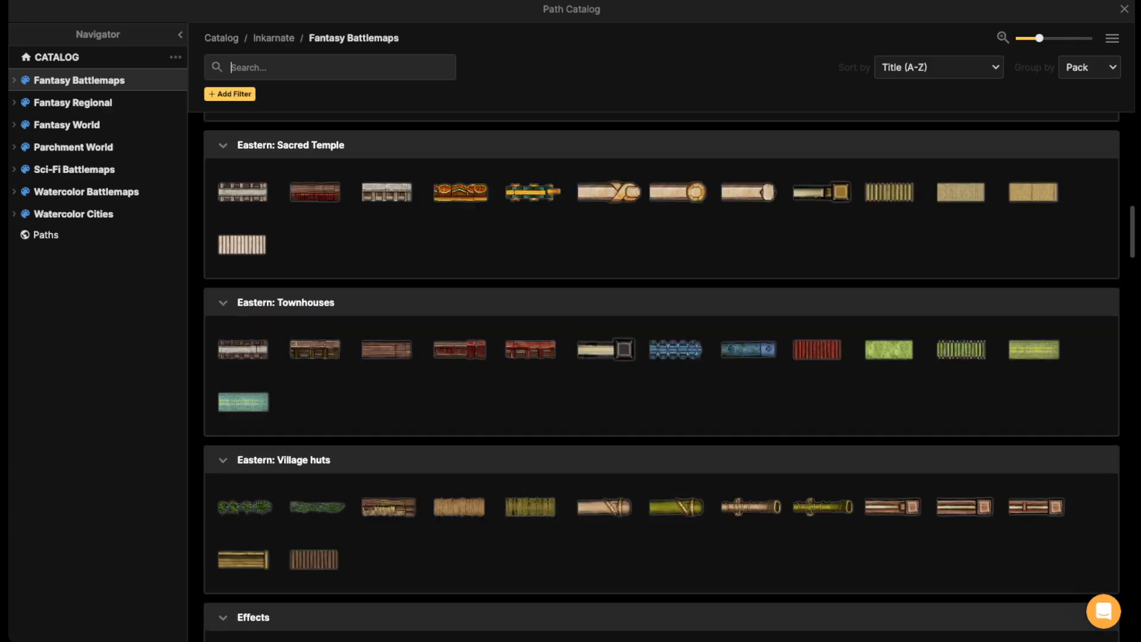
{"action": "scroll", "coordinate": [661, 377], "scroll_direction": "down", "scroll_amount": 10}
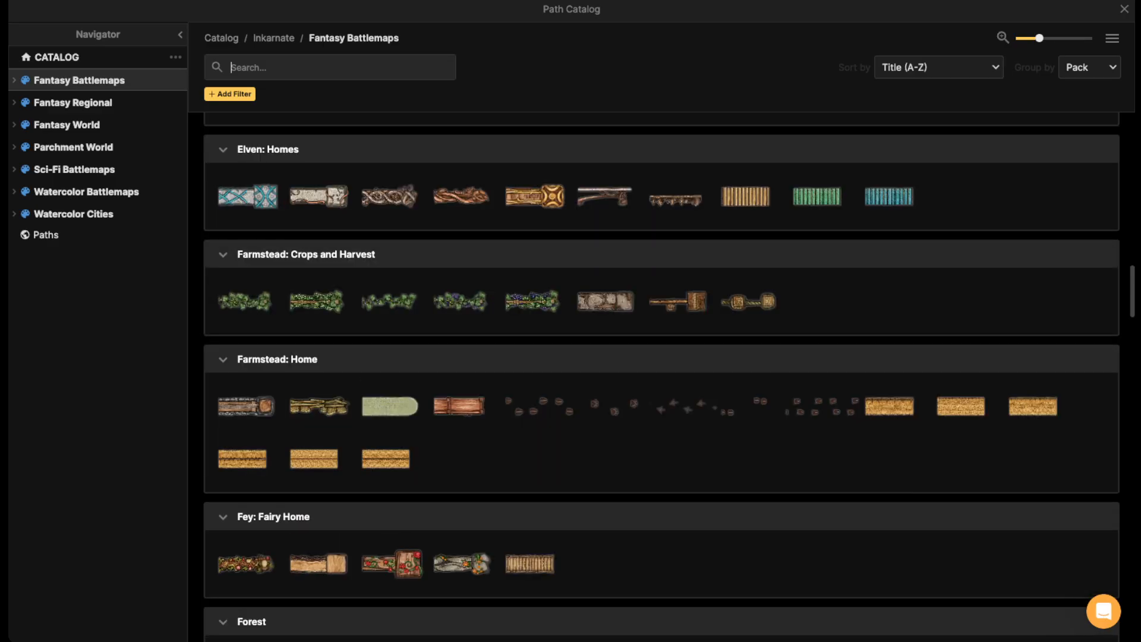
{"action": "scroll", "coordinate": [662, 377], "scroll_direction": "down", "scroll_amount": 12}
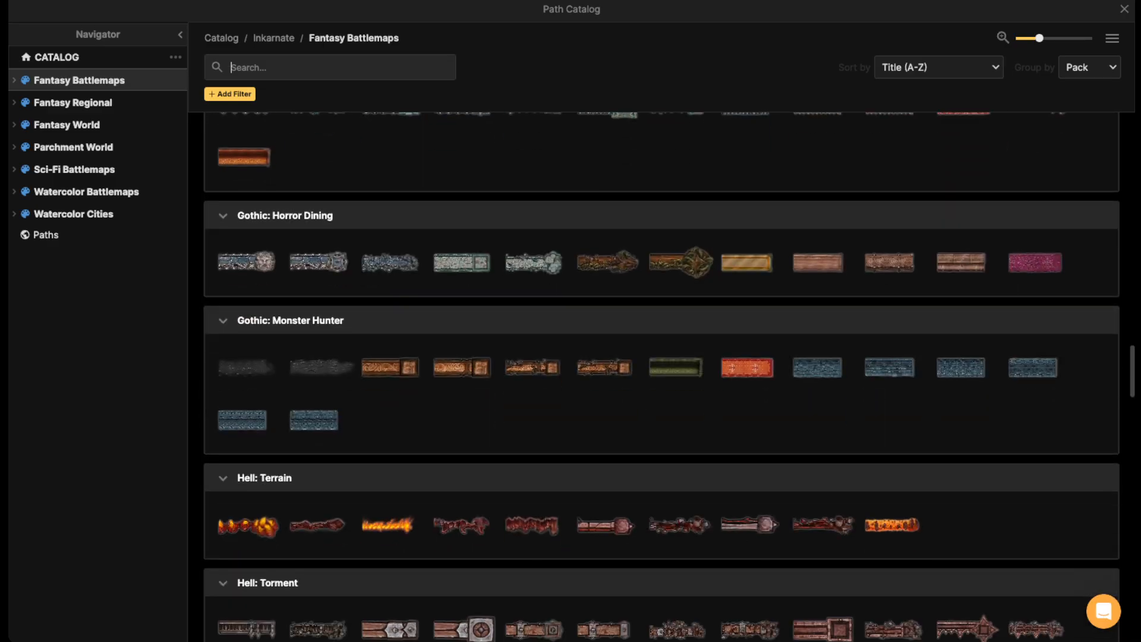
{"action": "scroll", "coordinate": [462, 247], "scroll_direction": "down", "scroll_amount": 2}
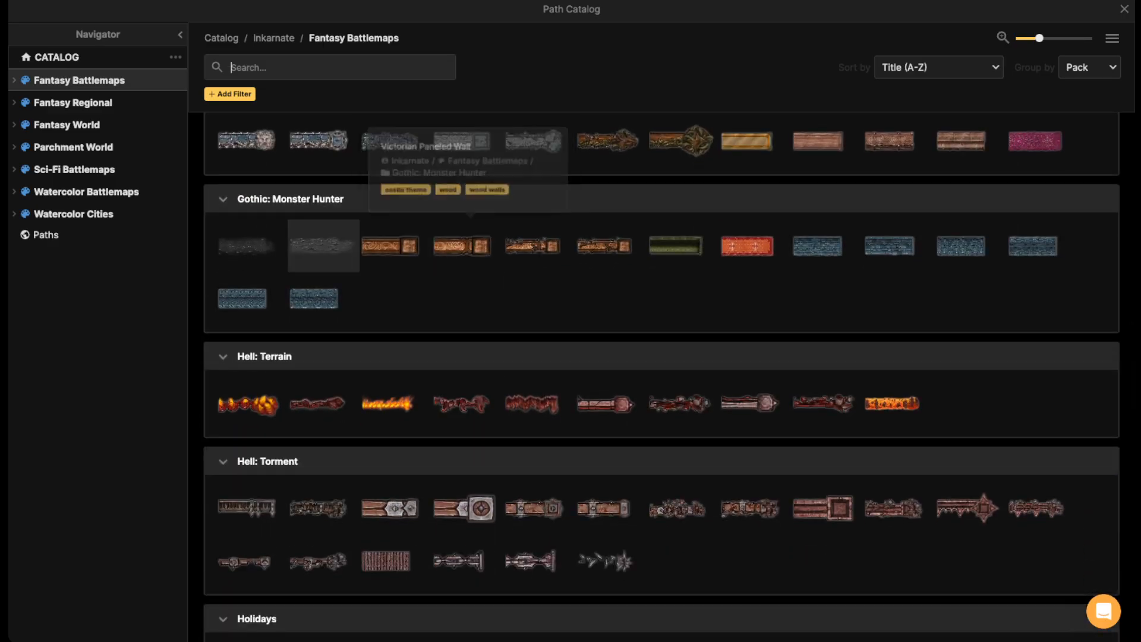
{"action": "left_click", "coordinate": [390, 245]}
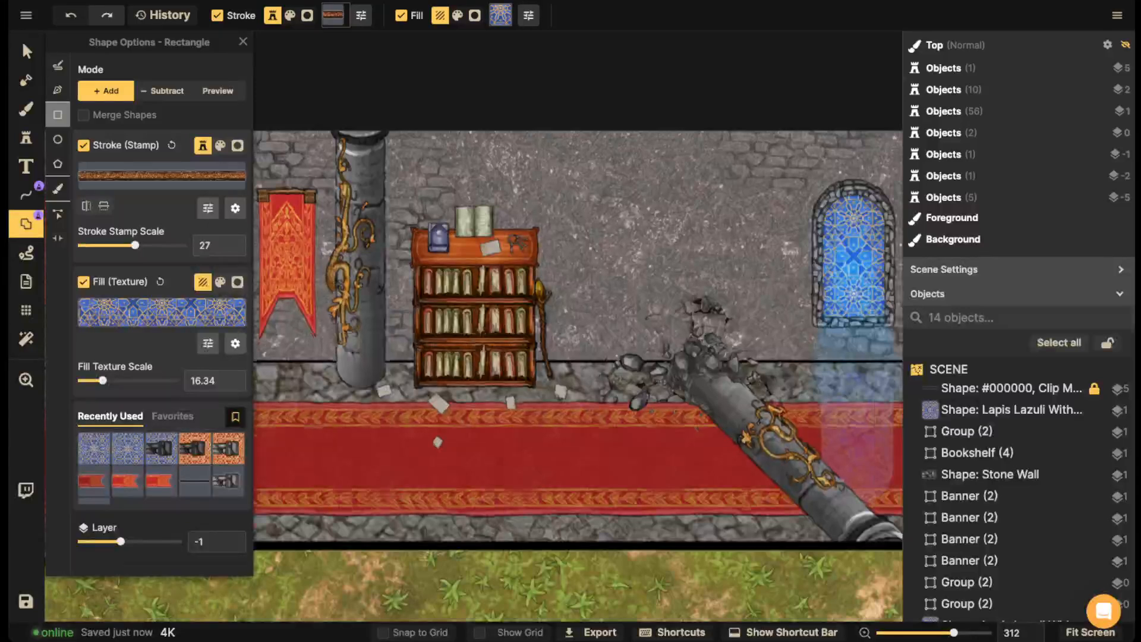
- Draw an upright rectangular frame on the bare wall between the bookcase and the broken pillar
{"action": "scroll", "coordinate": [404, 197], "scroll_direction": "up", "scroll_amount": 3}
{"action": "left_click_drag", "start_coordinate": [616, 156], "coordinate": [720, 289]}
{"action": "scroll", "coordinate": [660, 232], "scroll_direction": "up", "scroll_amount": 2}
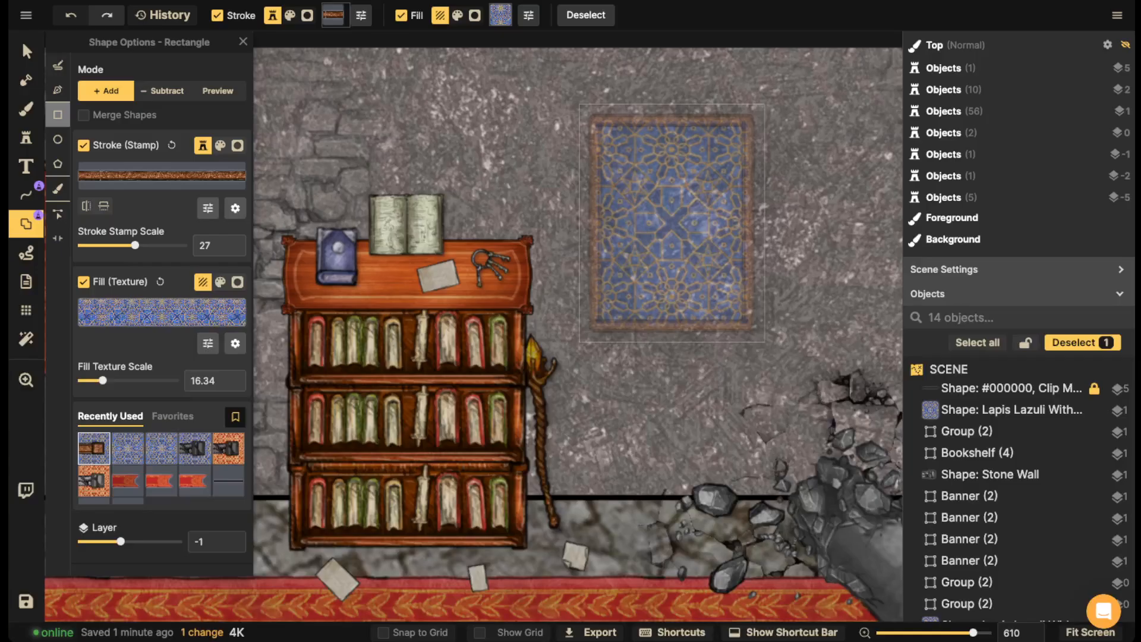
- Remove the frame's fill and set its opacity to 1 and stroke stamp scale to 32
{"action": "left_click", "coordinate": [84, 282]}
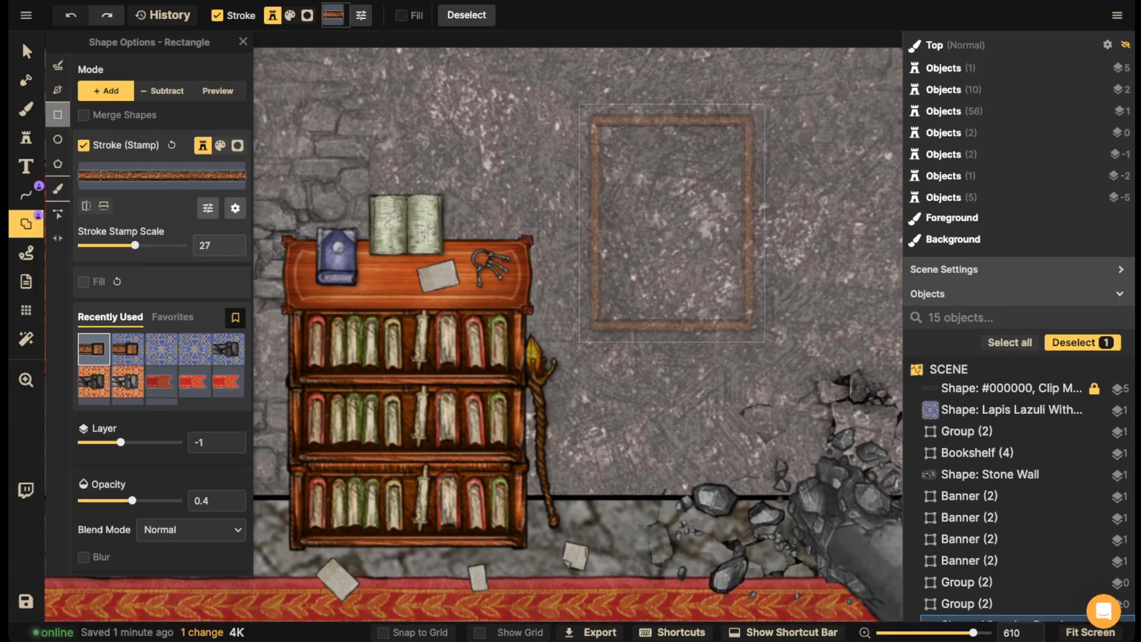
{"action": "left_click_drag", "start_coordinate": [132, 500], "coordinate": [182, 500]}
{"action": "scroll", "coordinate": [634, 210], "scroll_direction": "up", "scroll_amount": 5}
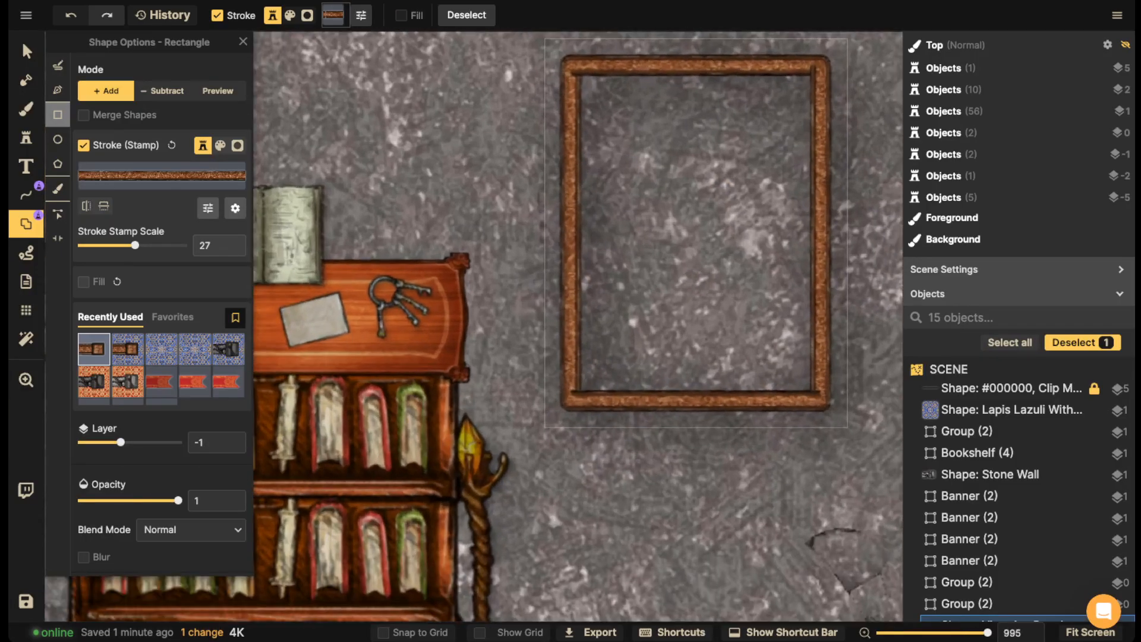
{"action": "left_click_drag", "start_coordinate": [135, 245], "coordinate": [138, 245]}
{"action": "scroll", "coordinate": [666, 131], "scroll_direction": "up", "scroll_amount": 1}
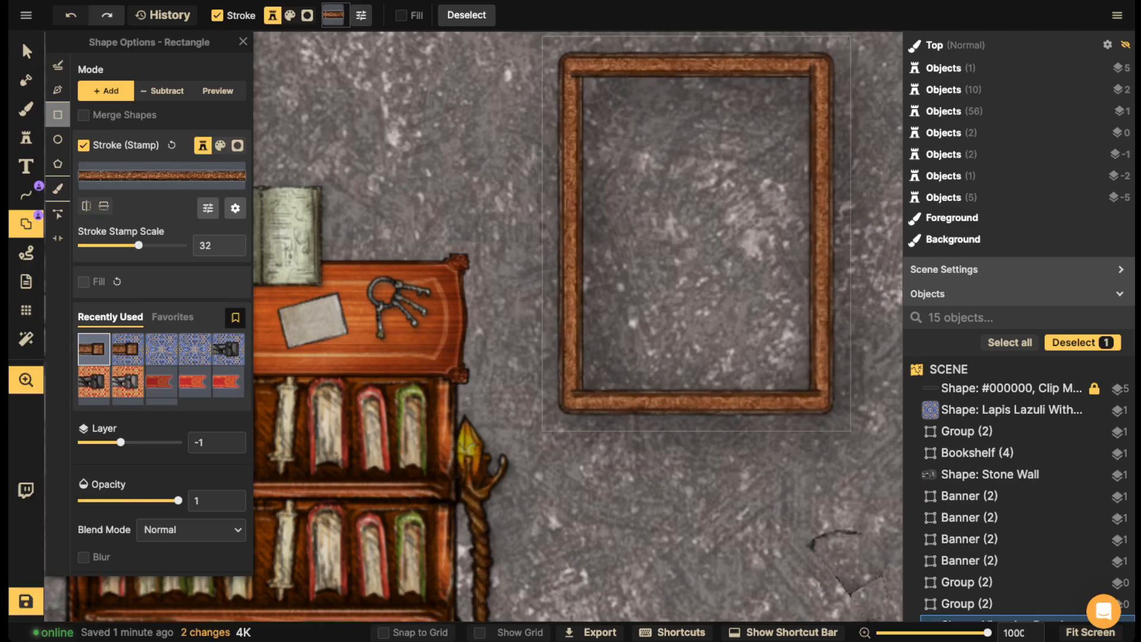
- Turn off the wooden frame's stroke shadow and set its caps to Nodes
{"action": "left_click_drag", "start_coordinate": [666, 130], "coordinate": [519, 402]}
{"action": "left_click", "coordinate": [58, 65]}
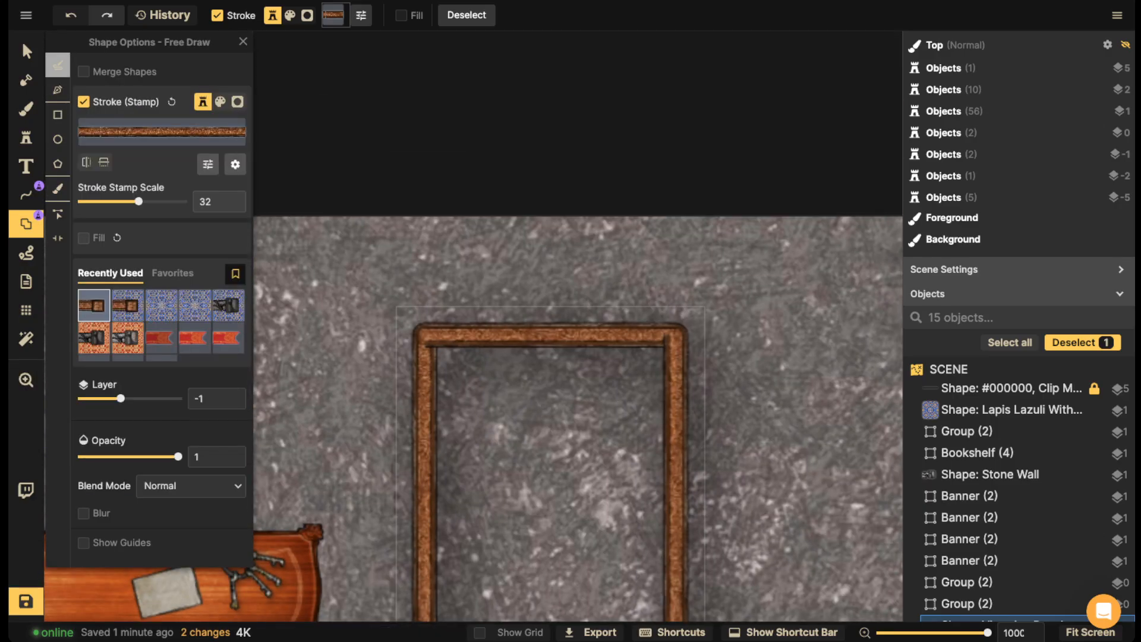
{"action": "left_click", "coordinate": [26, 51]}
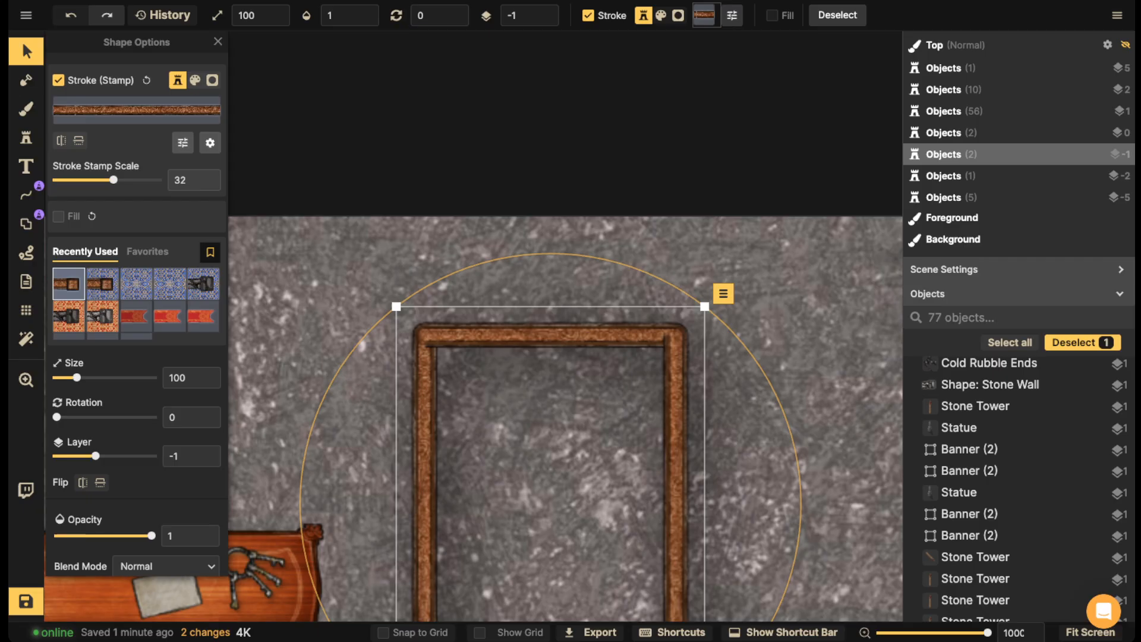
{"action": "left_click", "coordinate": [210, 143]}
{"action": "left_click", "coordinate": [124, 275]}
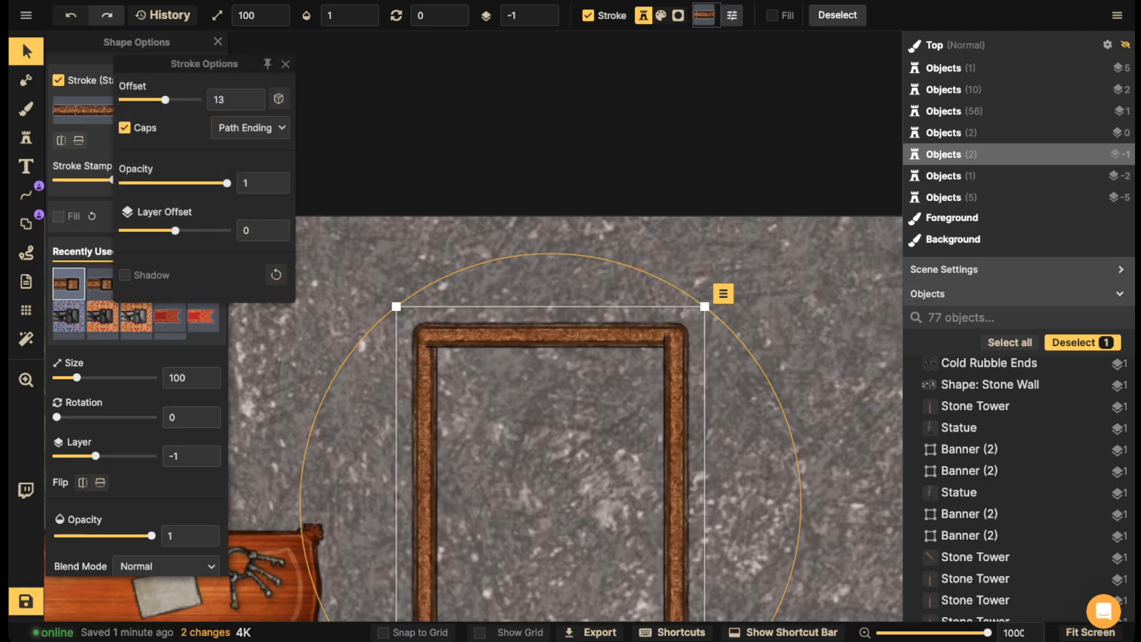
{"action": "left_click", "coordinate": [250, 127]}
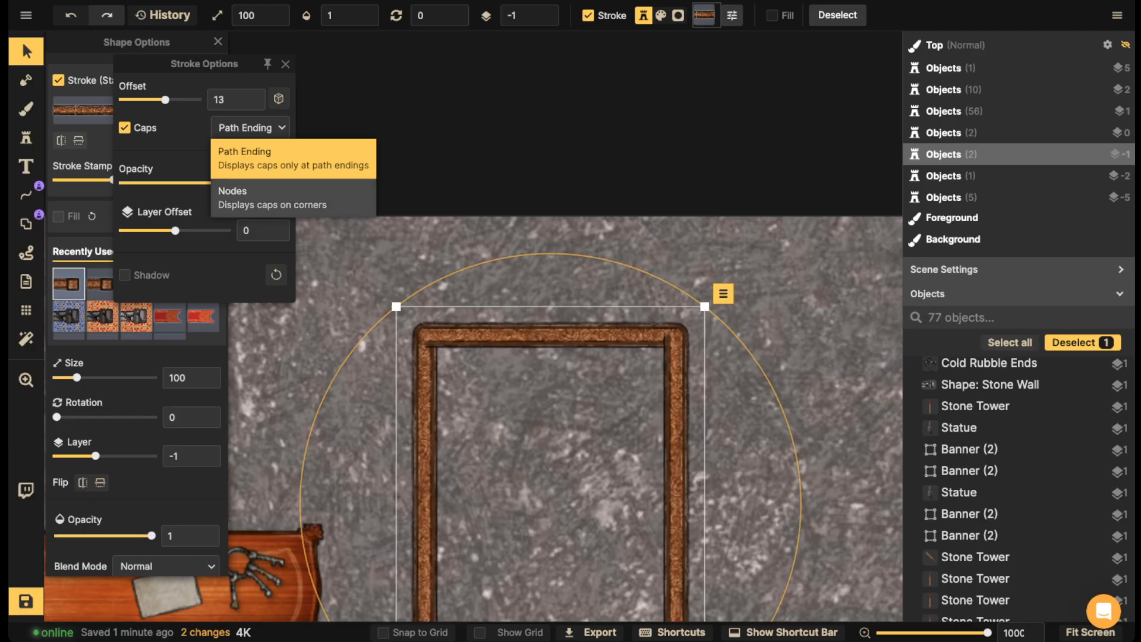
{"action": "left_click", "coordinate": [273, 198]}
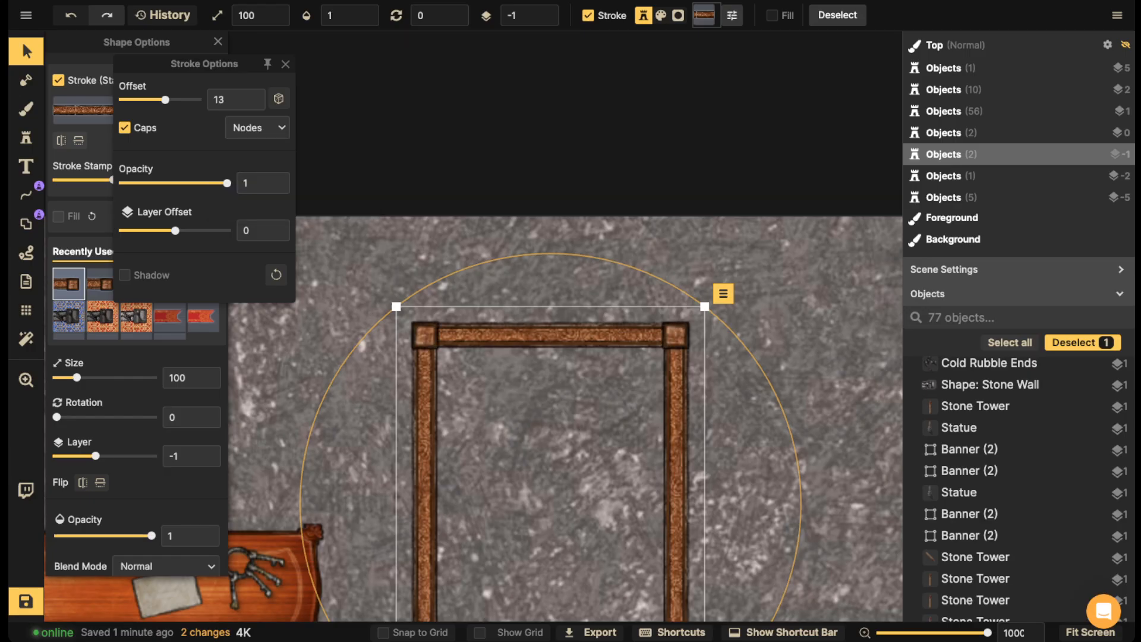
{"action": "left_click", "coordinate": [286, 64]}
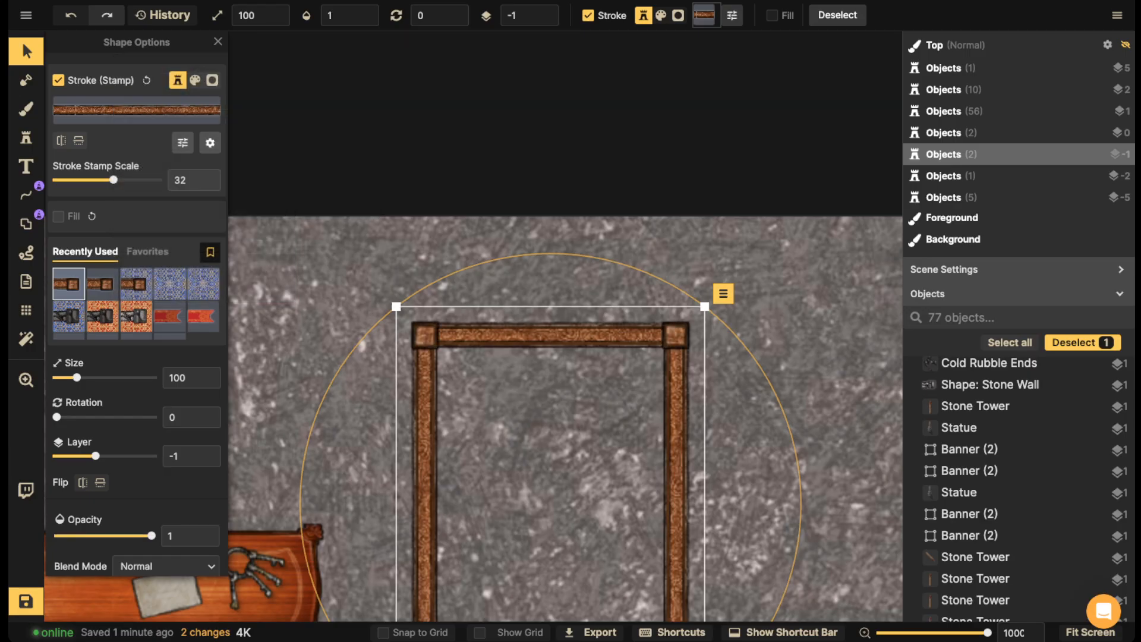
- Enable the frame's fill and give it a light tan parchment texture from the Parchment World catalog
{"action": "scroll", "coordinate": [618, 416], "scroll_direction": "down", "scroll_amount": 3}
{"action": "left_click_drag", "start_coordinate": [618, 416], "coordinate": [611, 192]}
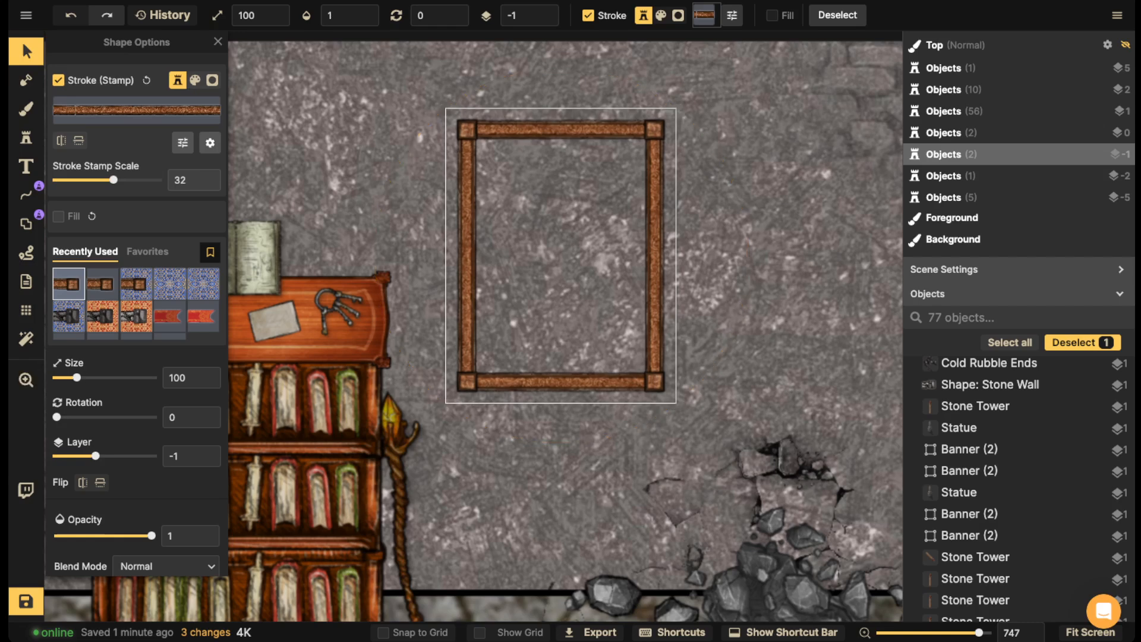
{"action": "scroll", "coordinate": [549, 251], "scroll_direction": "down", "scroll_amount": 2}
{"action": "scroll", "coordinate": [564, 254], "scroll_direction": "down", "scroll_amount": 3}
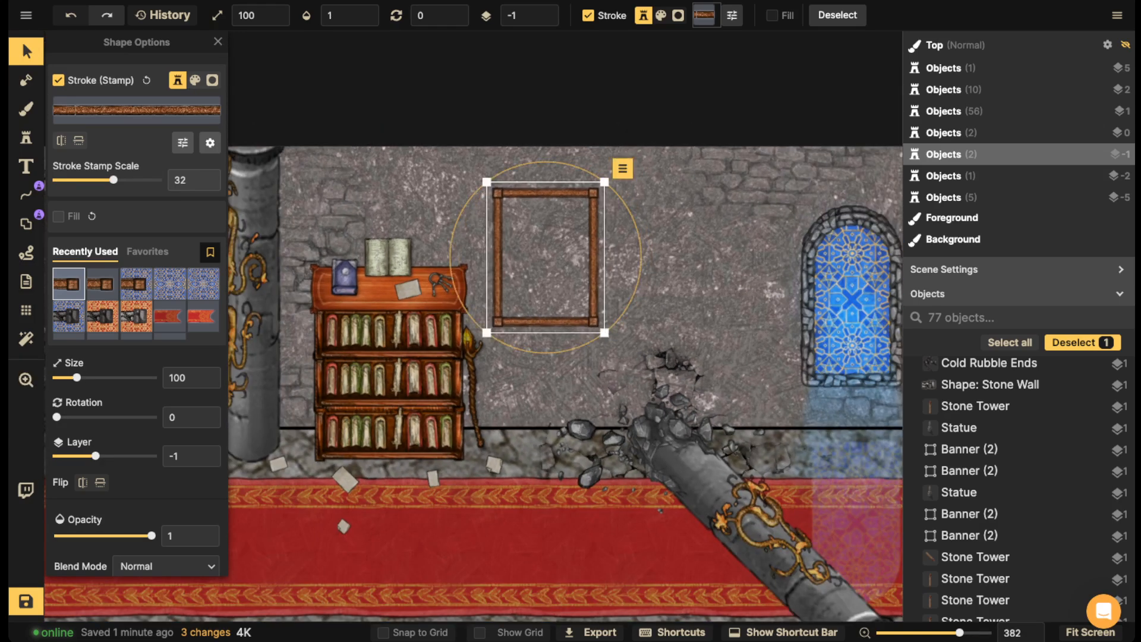
{"action": "left_click", "coordinate": [58, 216]}
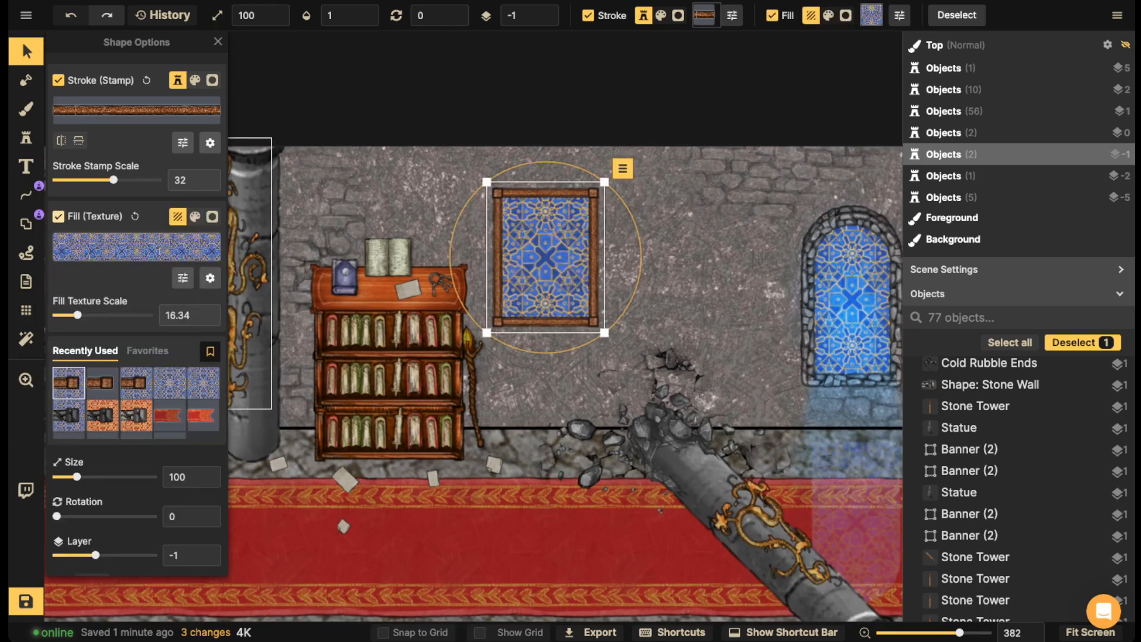
{"action": "left_click", "coordinate": [136, 246]}
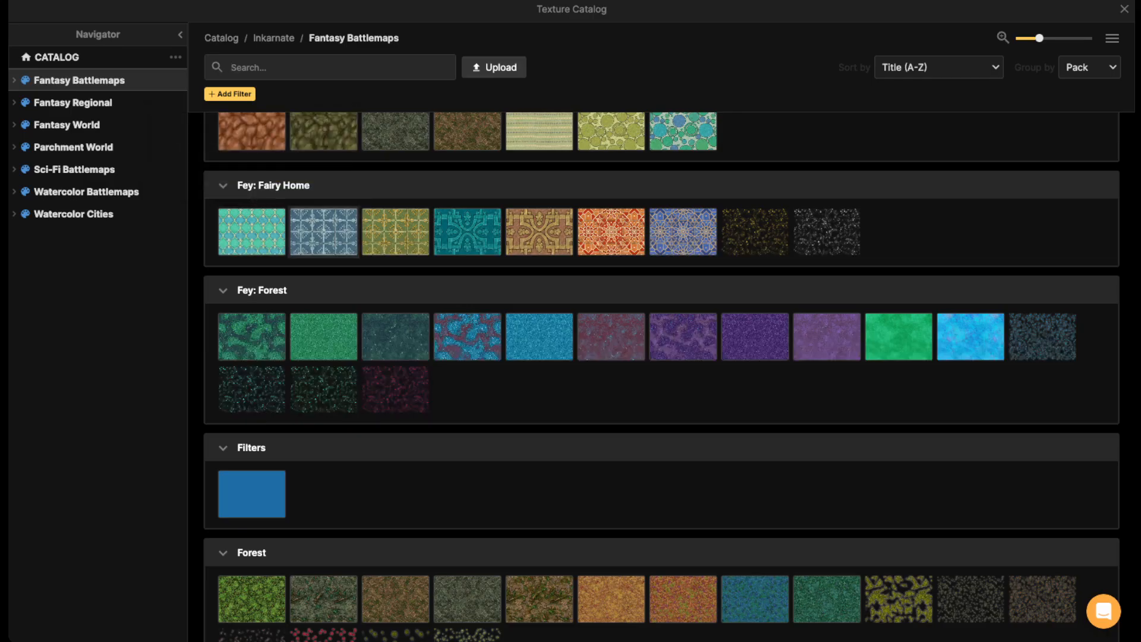
{"action": "scroll", "coordinate": [394, 138], "scroll_direction": "down", "scroll_amount": 5}
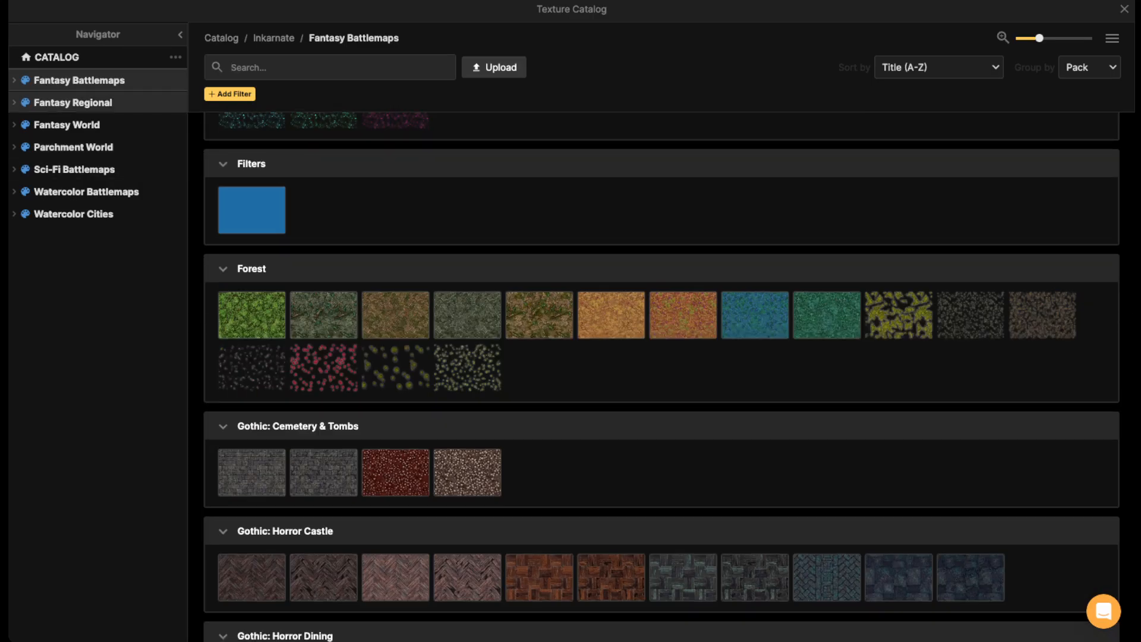
{"action": "left_click", "coordinate": [73, 146]}
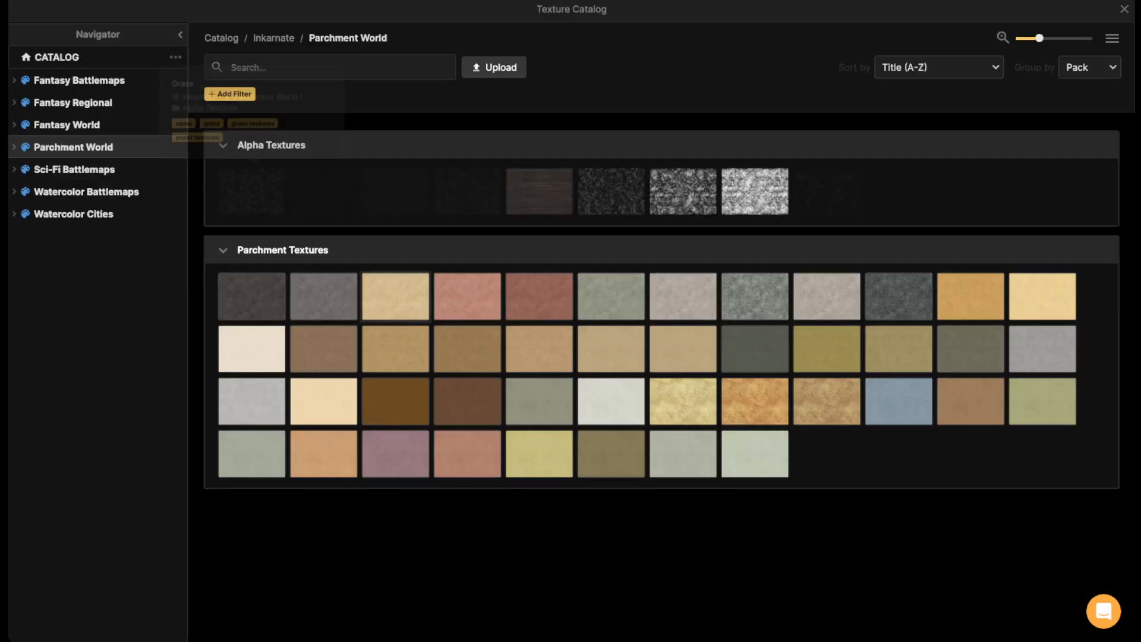
{"action": "left_click", "coordinate": [539, 348]}
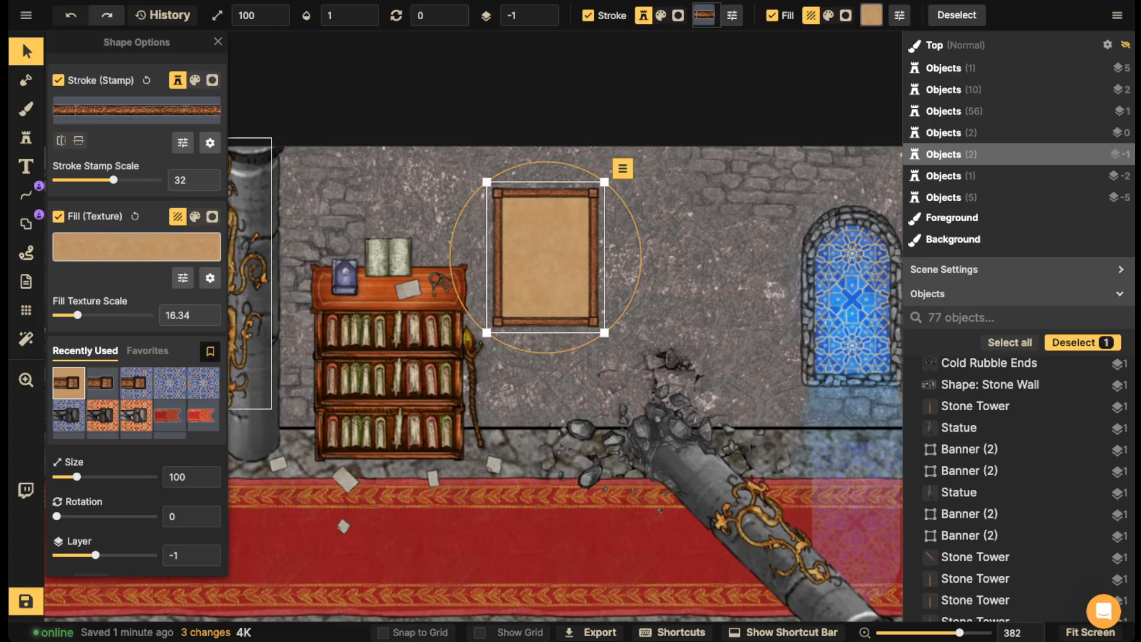
{"action": "left_click", "coordinate": [151, 247]}
{"action": "left_click", "coordinate": [539, 349]}
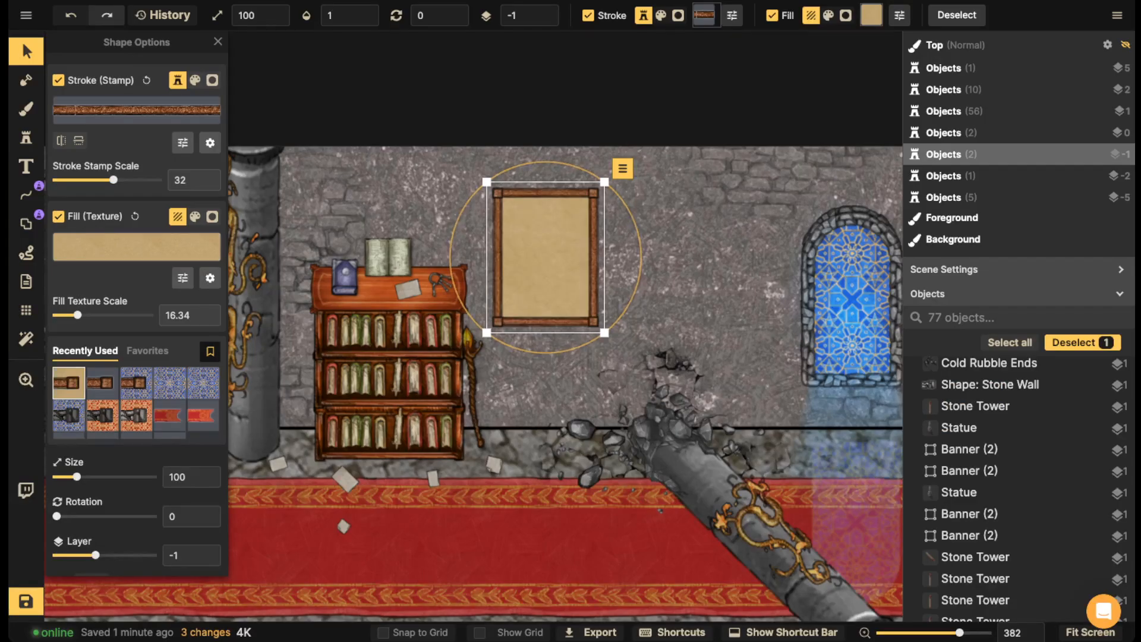
- Close the shape options and tilt the framed parchment slightly to a rotation of 358.5
{"action": "left_click", "coordinate": [217, 42]}
{"action": "left_click_drag", "start_coordinate": [467, 203], "coordinate": [465, 205]}
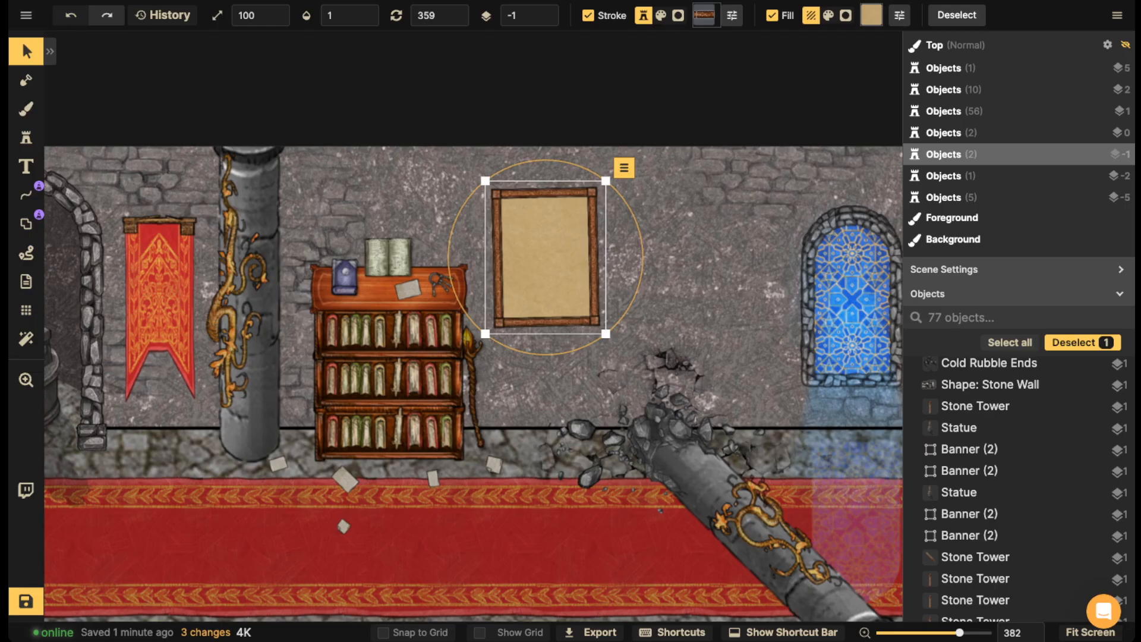
{"action": "left_click_drag", "start_coordinate": [451, 282], "coordinate": [451, 283]}
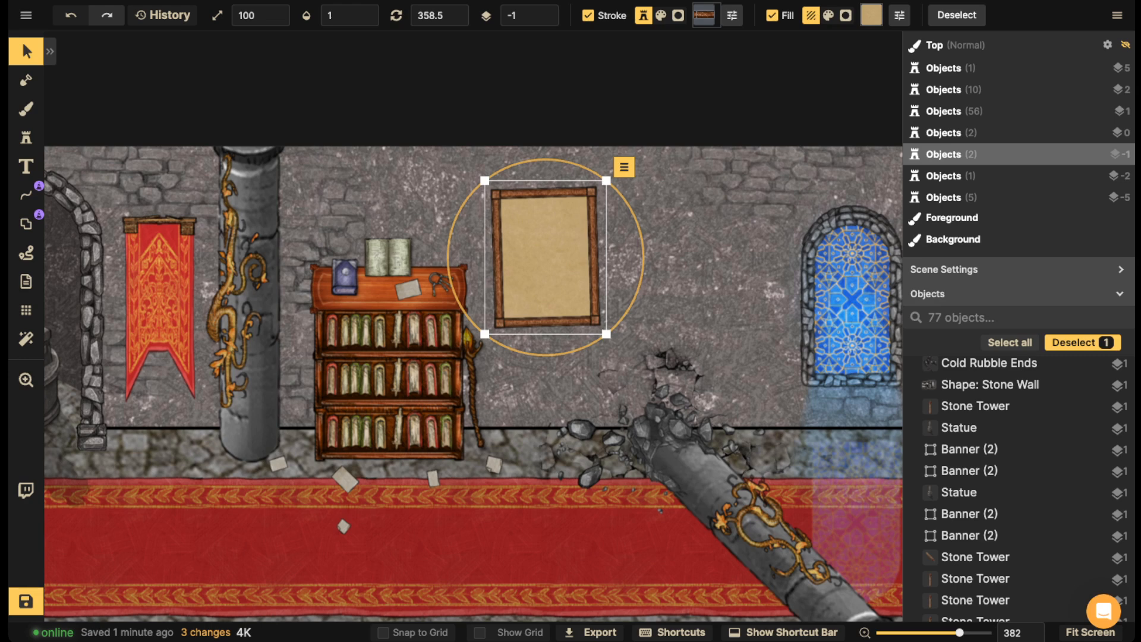
- Open the stamp catalog, switch it to the Fantasy World collection and clear the search
{"action": "scroll", "coordinate": [537, 299], "scroll_direction": "up", "scroll_amount": 5}
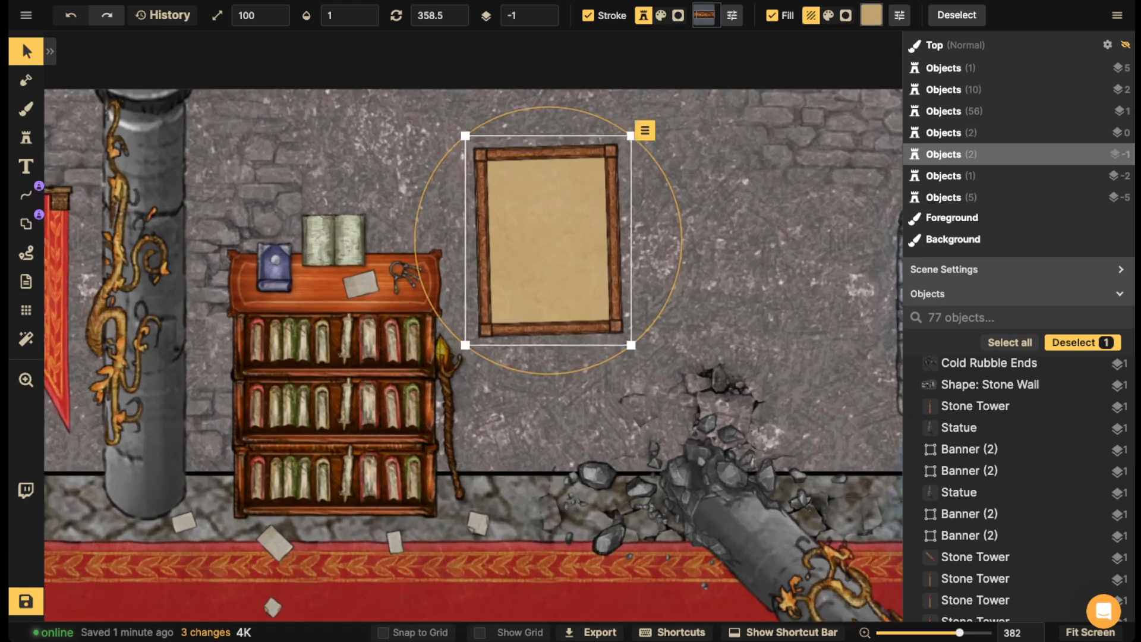
{"action": "left_click", "coordinate": [26, 138]}
{"action": "left_click", "coordinate": [89, 107]}
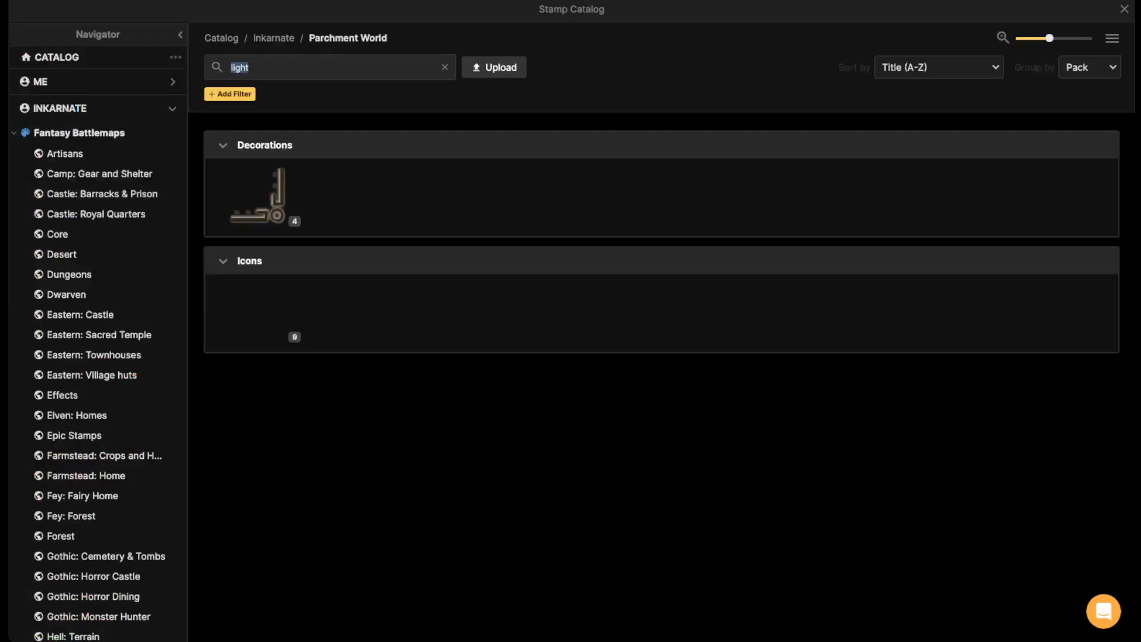
{"action": "scroll", "coordinate": [95, 268], "scroll_direction": "down", "scroll_amount": 5}
{"action": "scroll", "coordinate": [95, 325], "scroll_direction": "down", "scroll_amount": 4}
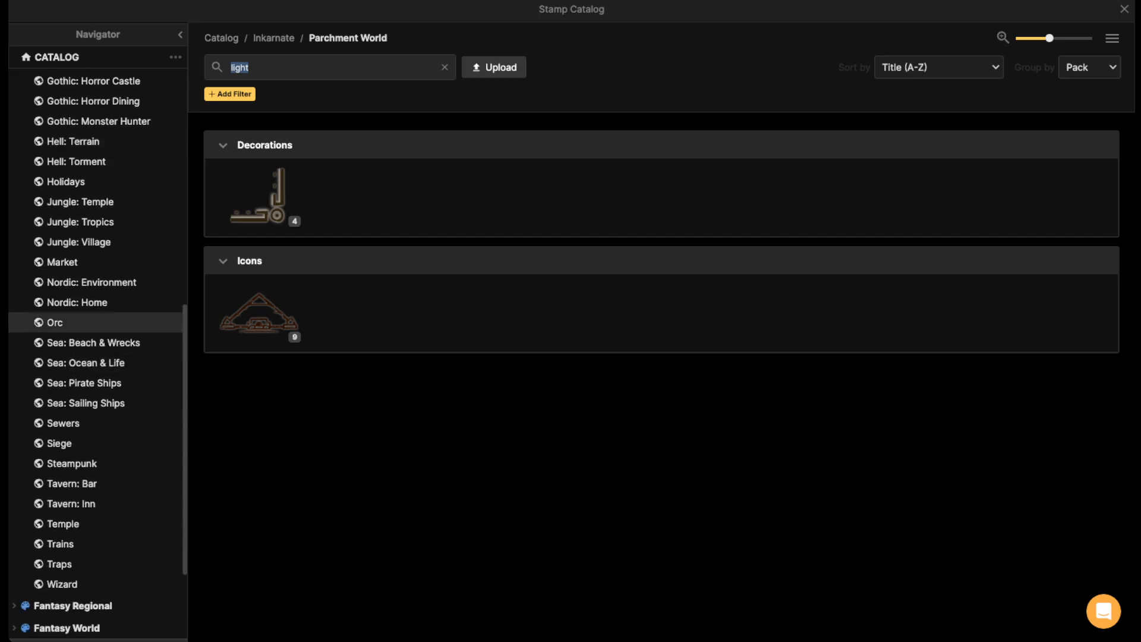
{"action": "scroll", "coordinate": [95, 285], "scroll_direction": "up", "scroll_amount": 8}
{"action": "left_click", "coordinate": [14, 133]}
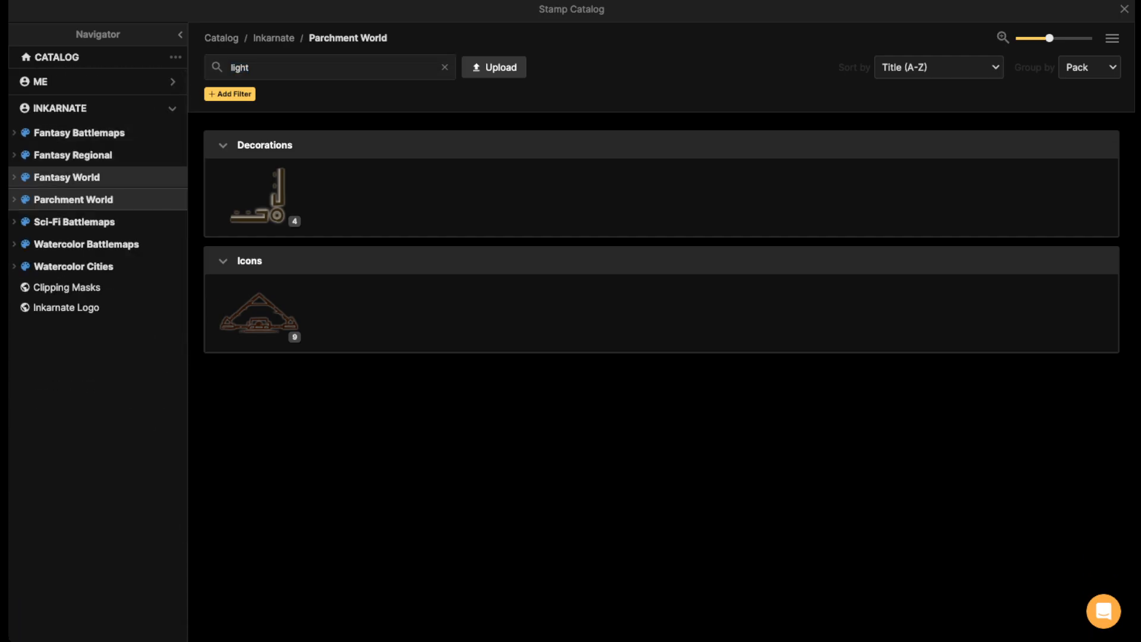
{"action": "left_click", "coordinate": [66, 177]}
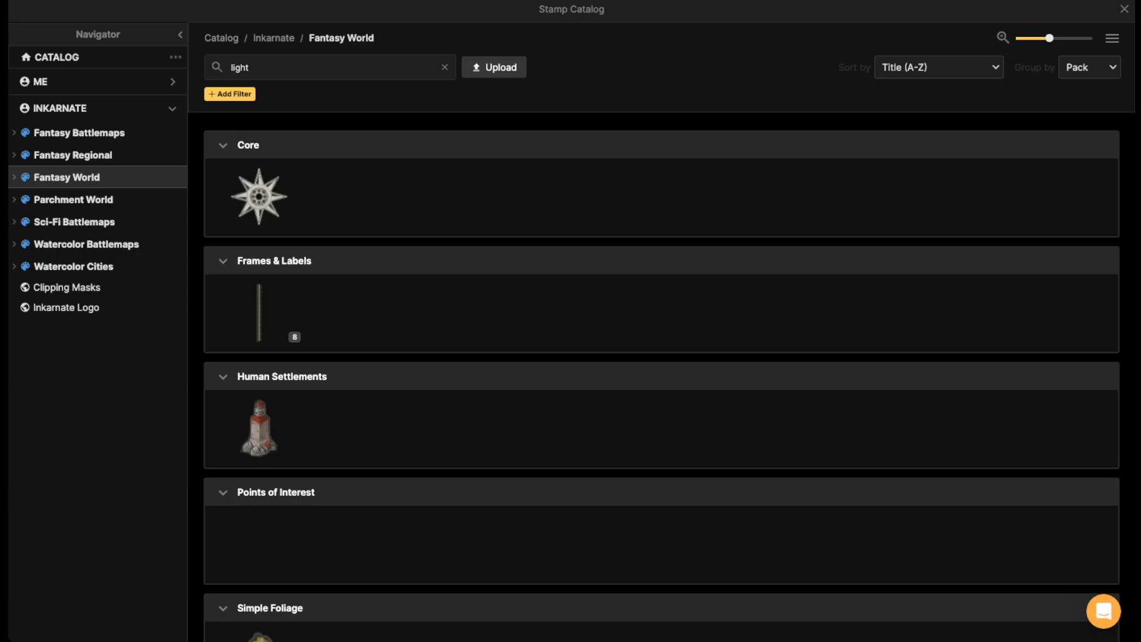
{"action": "scroll", "coordinate": [662, 363], "scroll_direction": "down", "scroll_amount": 4}
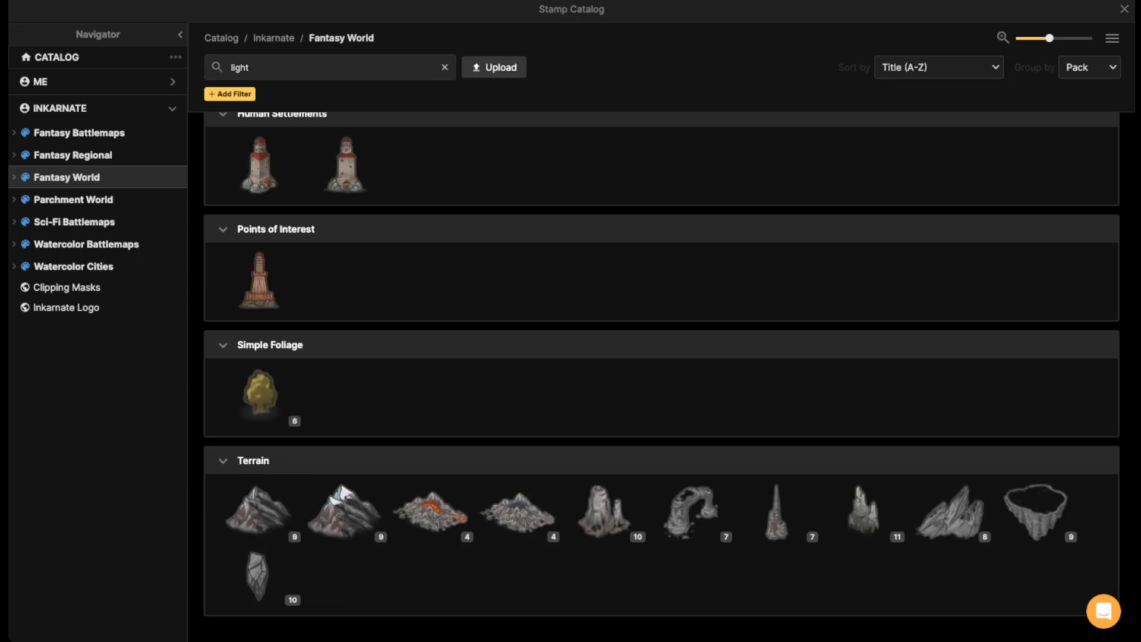
{"action": "left_click", "coordinate": [445, 67]}
- Search the Fantasy World stamps for "castle" and choose the orange-roofed Human Castle stamp
{"action": "scroll", "coordinate": [430, 259], "scroll_direction": "down", "scroll_amount": 5}
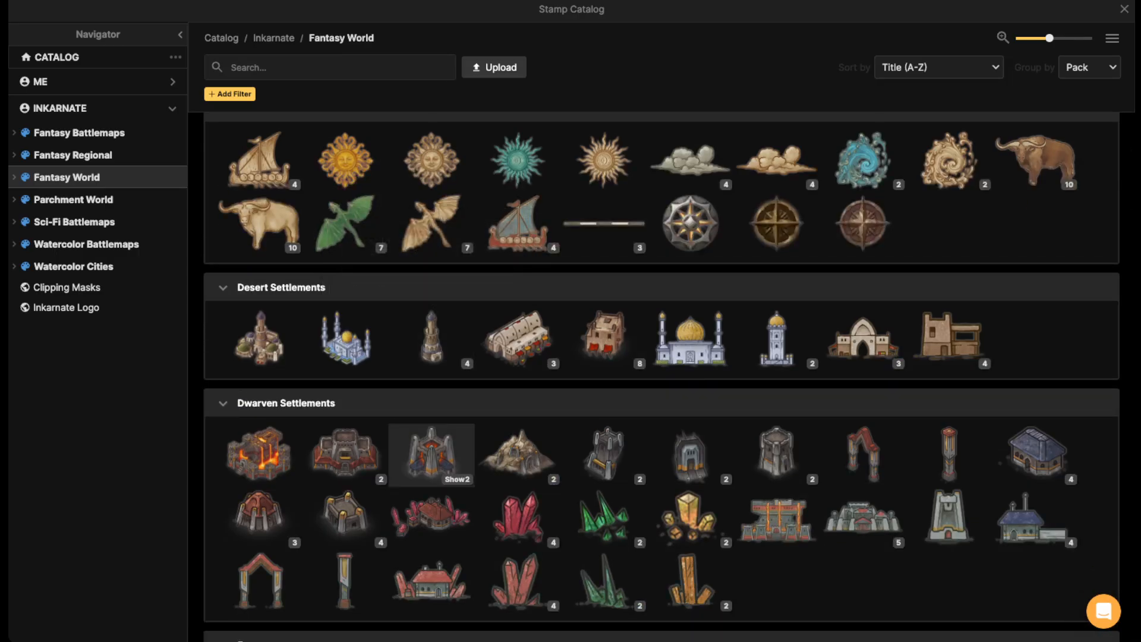
{"action": "scroll", "coordinate": [432, 452], "scroll_direction": "down", "scroll_amount": 1}
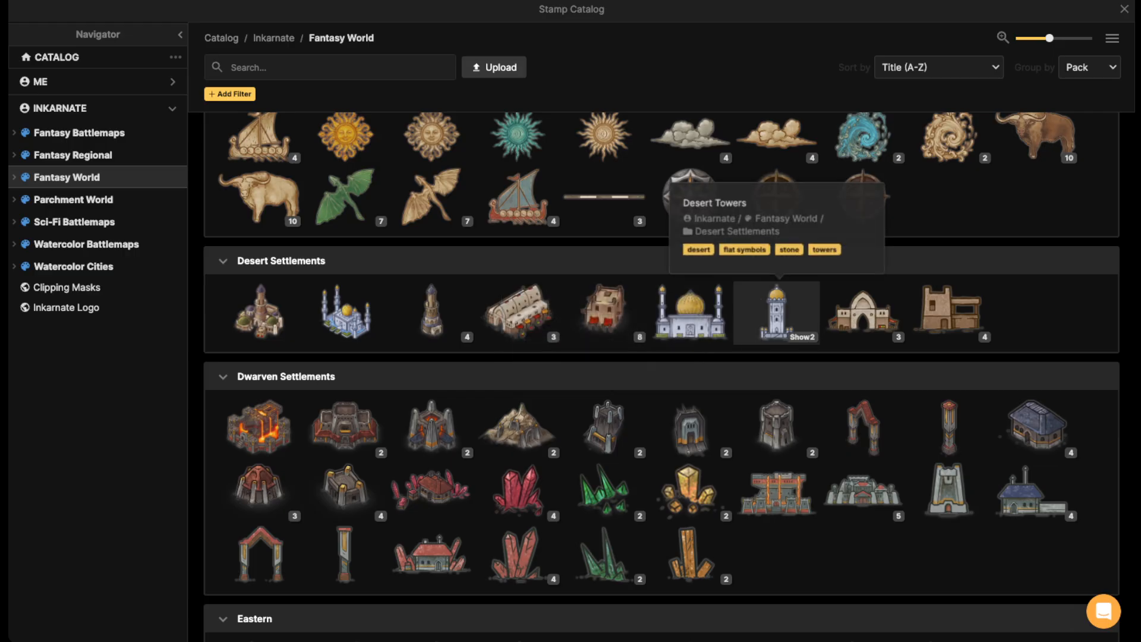
{"action": "scroll", "coordinate": [600, 306], "scroll_direction": "down", "scroll_amount": 1}
{"action": "scroll", "coordinate": [661, 374], "scroll_direction": "down", "scroll_amount": 2}
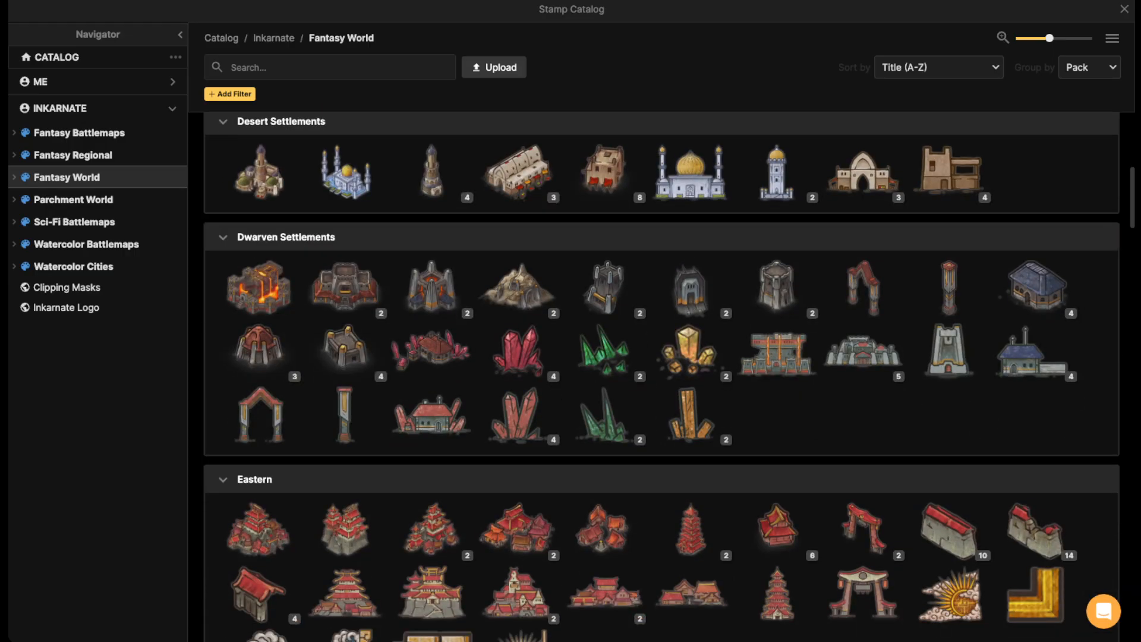
{"action": "left_click", "coordinate": [330, 67]}
{"action": "type", "text": "castle"}
{"action": "key", "text": "Return"}
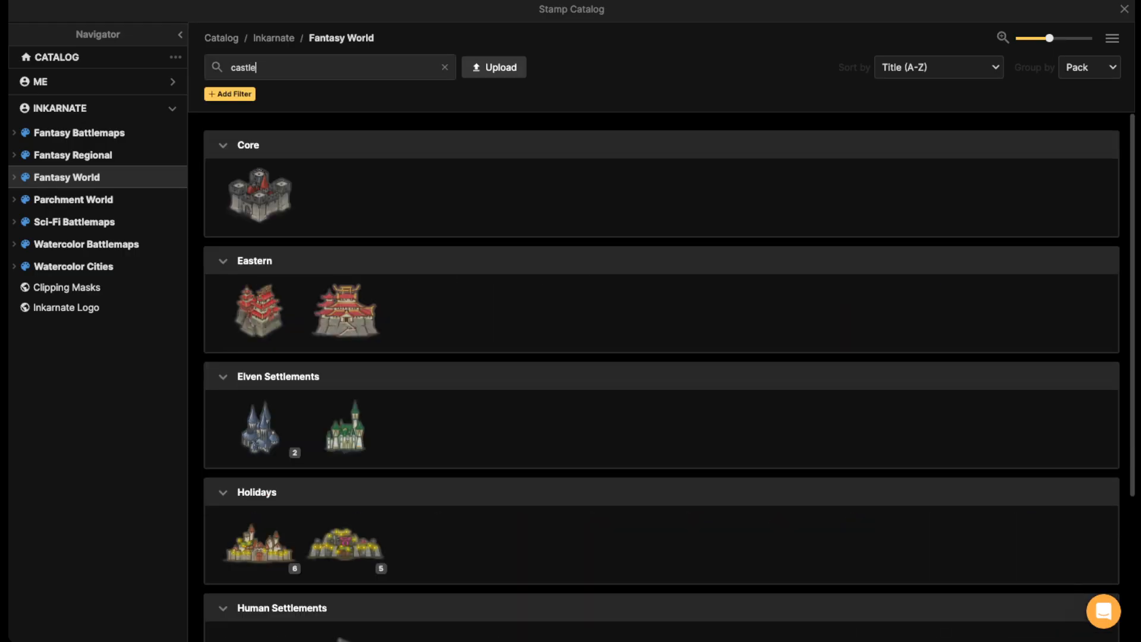
{"action": "scroll", "coordinate": [345, 420], "scroll_direction": "down", "scroll_amount": 1}
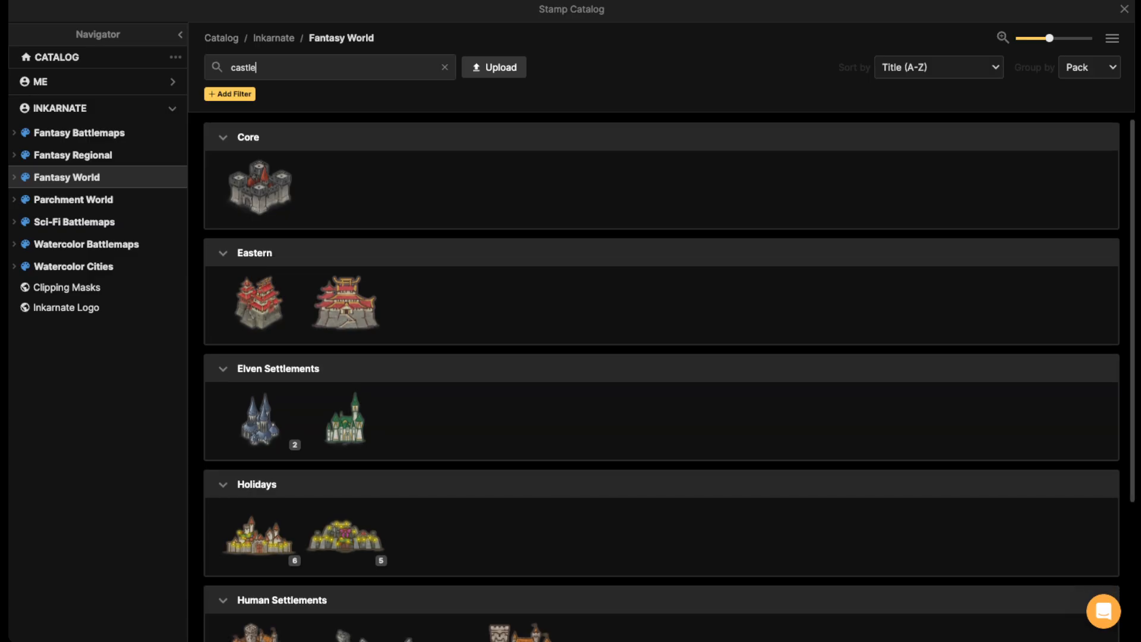
{"action": "scroll", "coordinate": [345, 421], "scroll_direction": "down", "scroll_amount": 2}
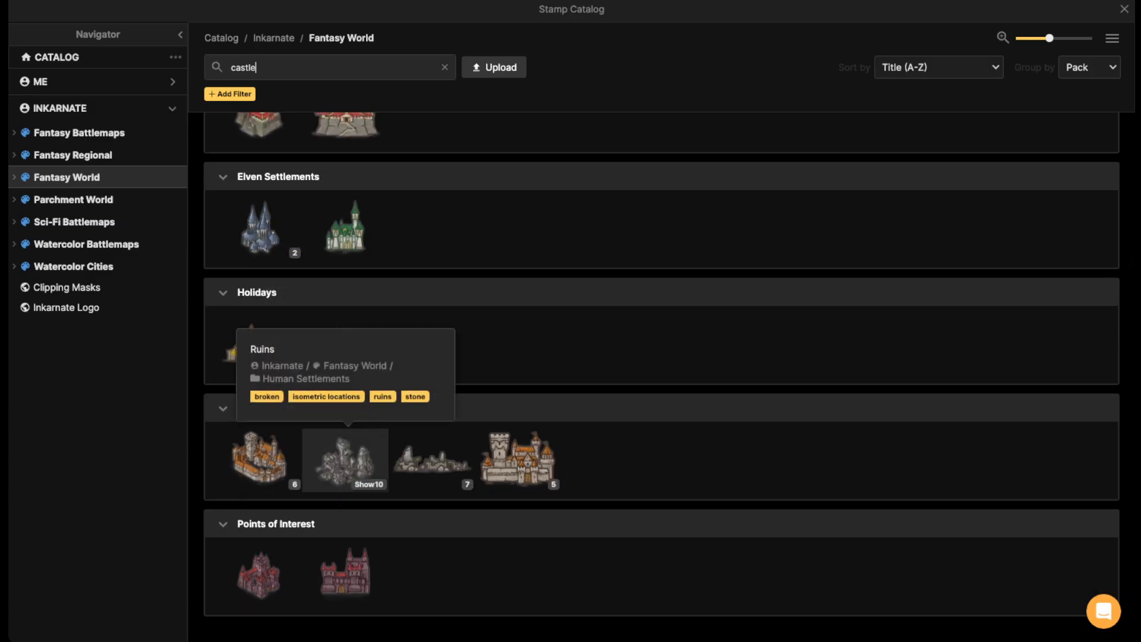
{"action": "left_click", "coordinate": [346, 458]}
- Place the castle at 0.57 opacity on the lower part of the framed parchment, with scale 76 and rotation 359
{"action": "scroll", "coordinate": [511, 303], "scroll_direction": "up", "scroll_amount": 3}
{"action": "left_click", "coordinate": [559, 241]}
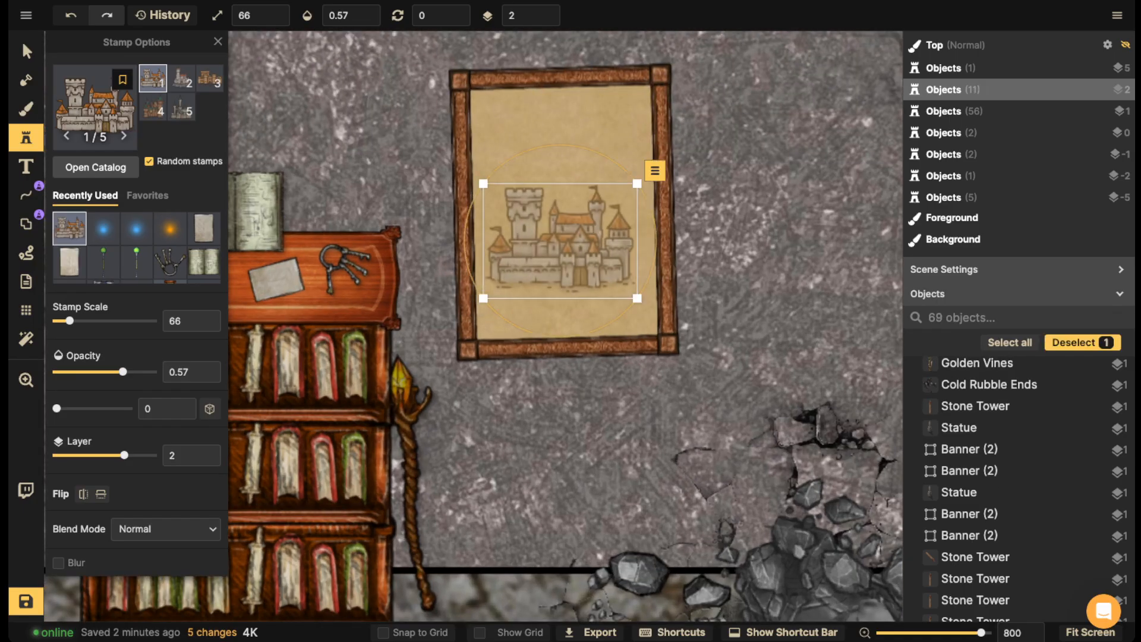
{"action": "left_click_drag", "start_coordinate": [522, 328], "coordinate": [524, 330]}
{"action": "left_click_drag", "start_coordinate": [550, 264], "coordinate": [553, 297]}
{"action": "left_click_drag", "start_coordinate": [642, 332], "coordinate": [654, 337]}
{"action": "left_click_drag", "start_coordinate": [594, 285], "coordinate": [595, 280]}
- Set the placed castle stamp's blend mode to Luminosity
{"action": "left_click", "coordinate": [26, 51]}
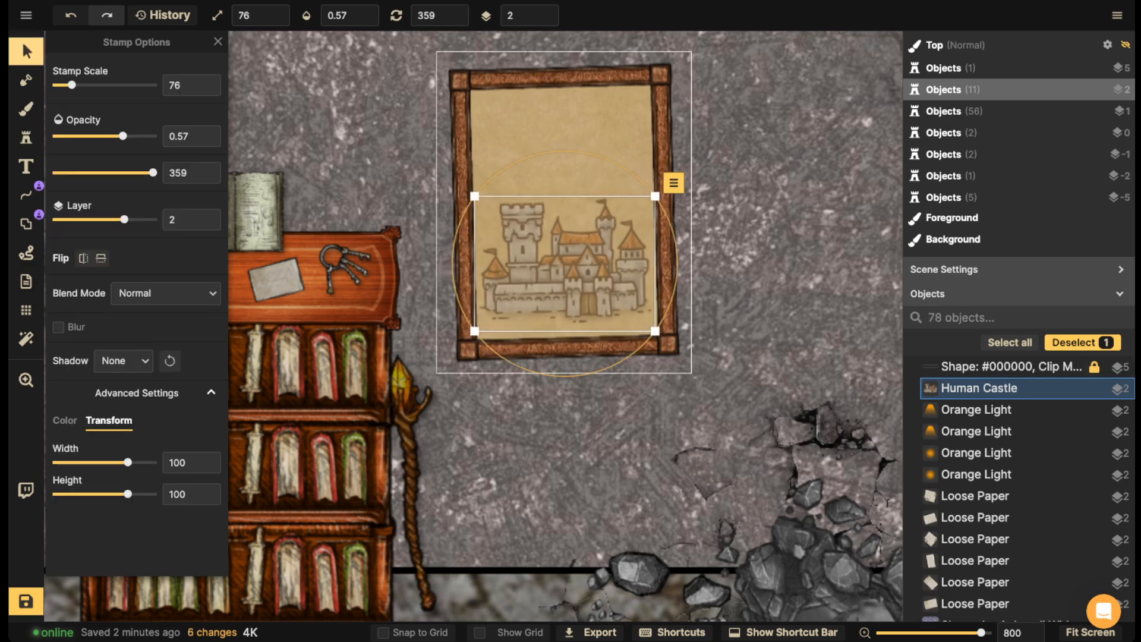
{"action": "left_click", "coordinate": [166, 293]}
{"action": "scroll", "coordinate": [149, 328], "scroll_direction": "down", "scroll_amount": 3}
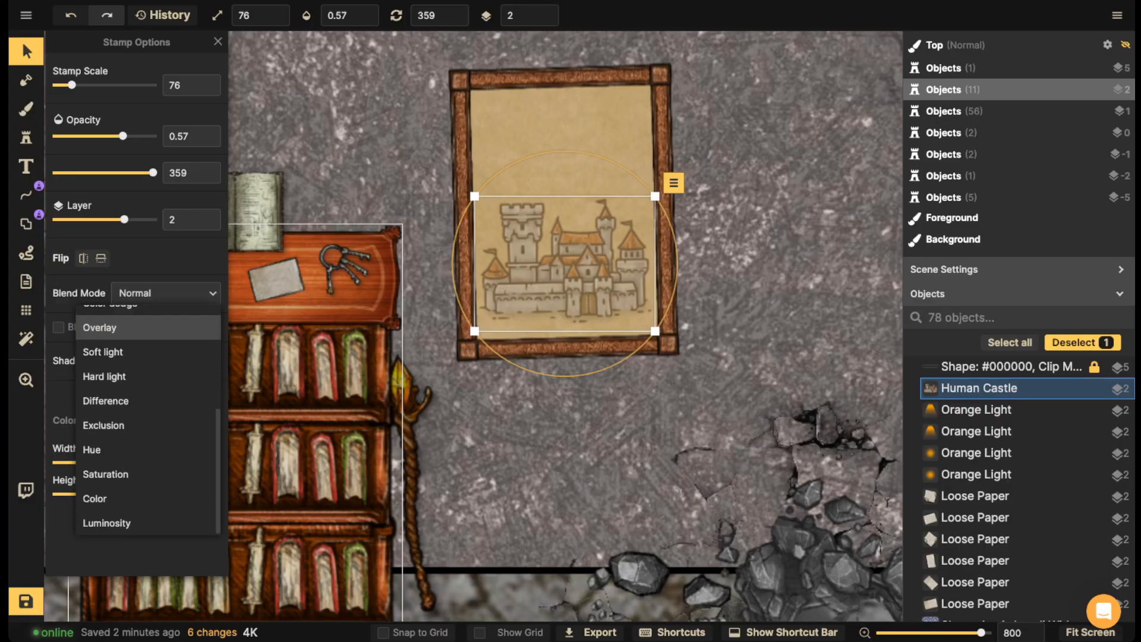
{"action": "left_click", "coordinate": [148, 523]}
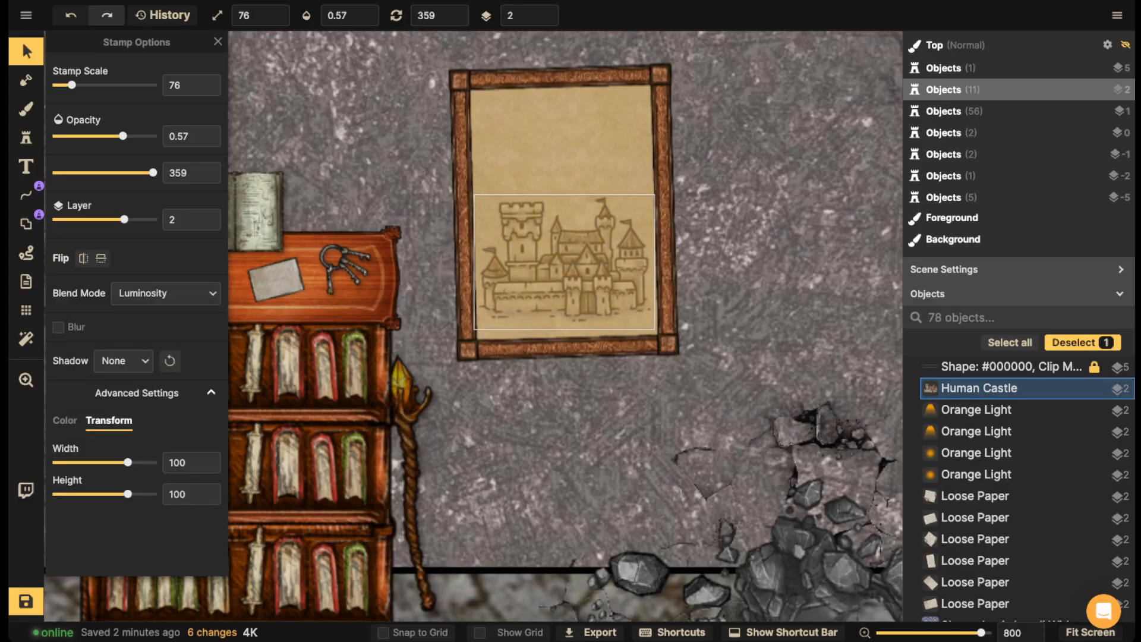
{"action": "scroll", "coordinate": [460, 303], "scroll_direction": "down", "scroll_amount": 2}
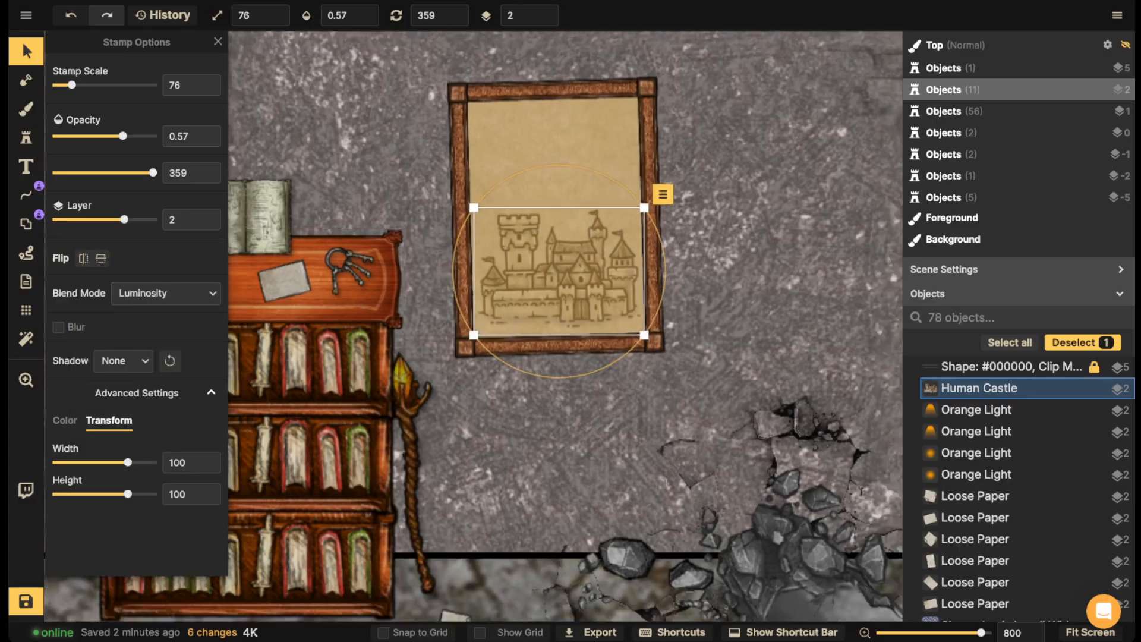
- Find the golden sun stamp by searching for "sun" and place it above the castle on the parchment at scale 36
{"action": "left_click", "coordinate": [27, 138]}
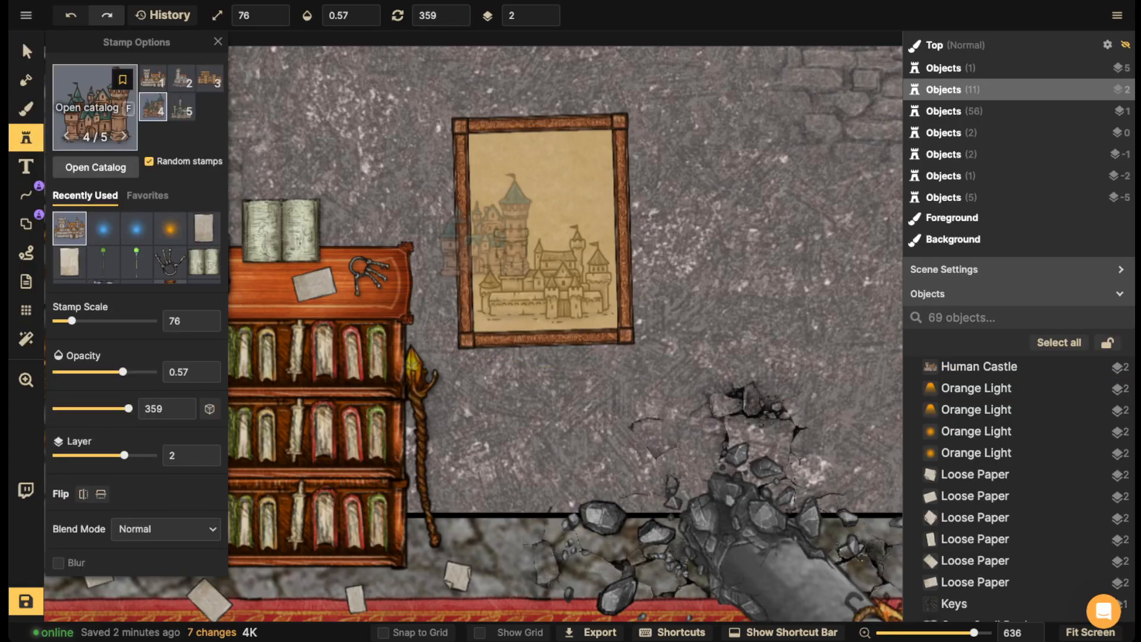
{"action": "left_click", "coordinate": [93, 109]}
{"action": "type", "text": "sun"}
{"action": "key", "text": "Return"}
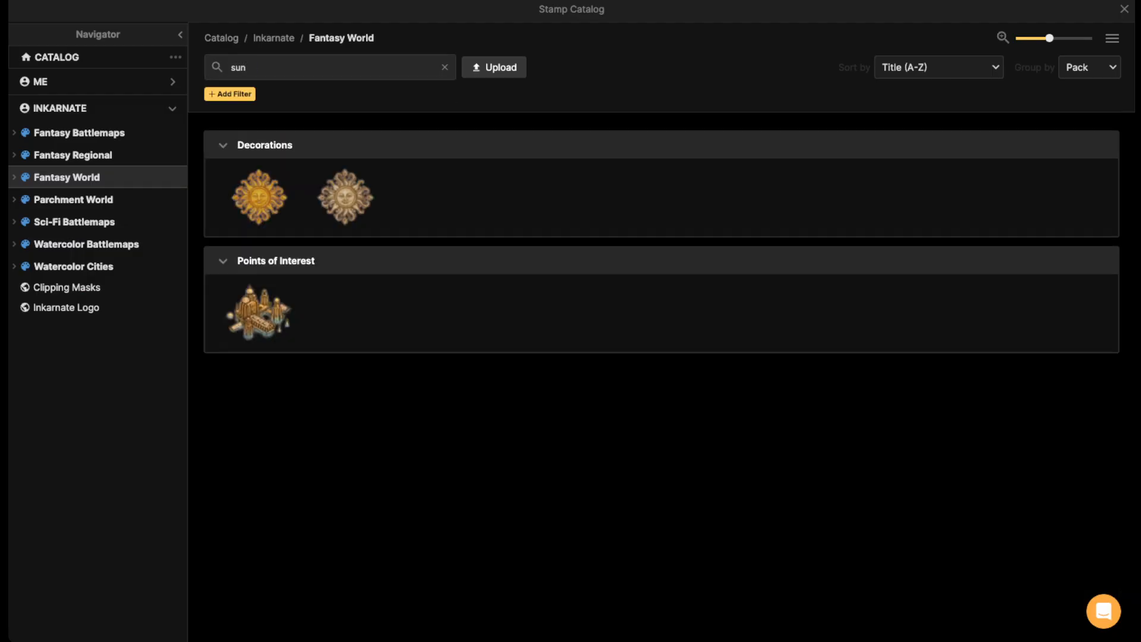
{"action": "left_click", "coordinate": [260, 198]}
{"action": "scroll", "coordinate": [509, 182], "scroll_direction": "down", "scroll_amount": 5}
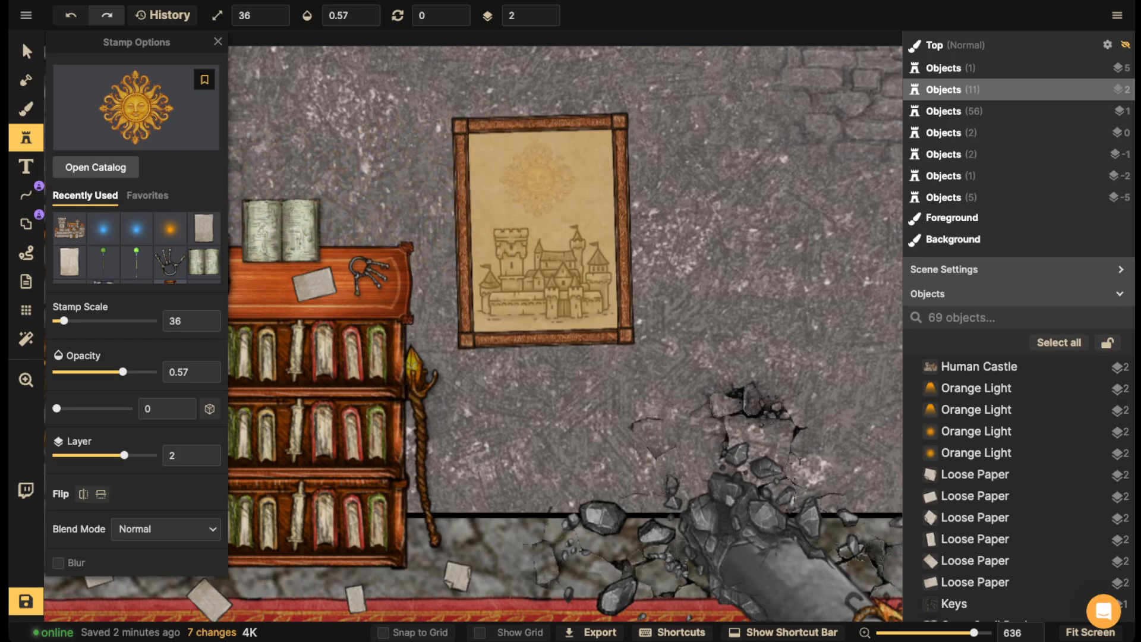
{"action": "left_click", "coordinate": [543, 177]}
- Set the sun's blend mode to Luminosity and rotate it to 357.5
{"action": "left_click", "coordinate": [26, 51]}
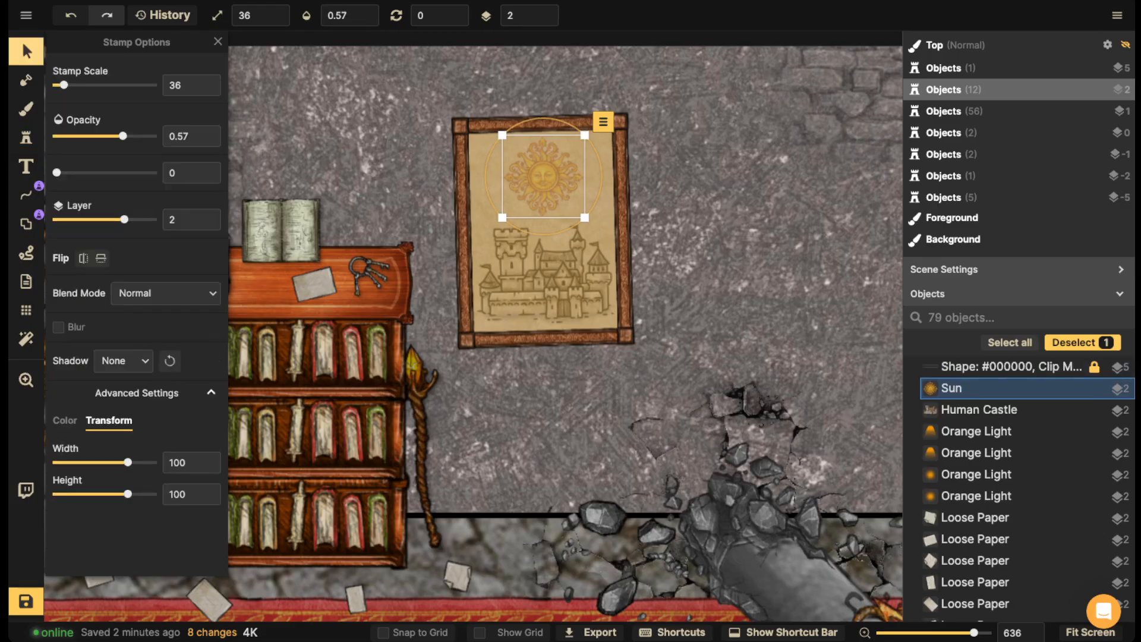
{"action": "left_click", "coordinate": [166, 292]}
{"action": "scroll", "coordinate": [149, 505], "scroll_direction": "down", "scroll_amount": 2}
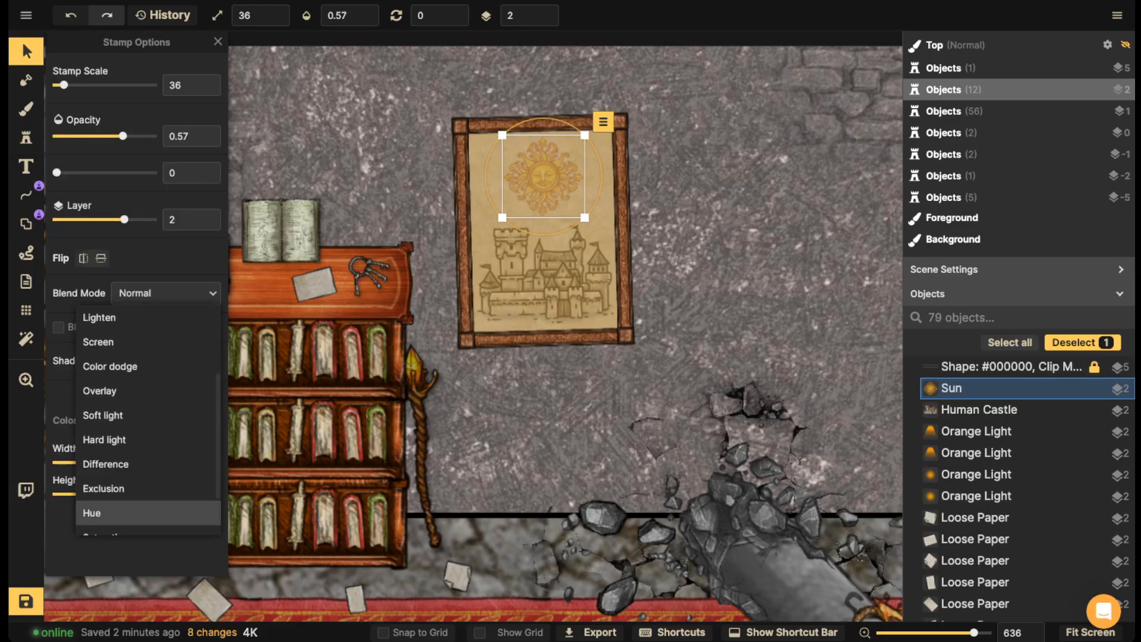
{"action": "scroll", "coordinate": [149, 512], "scroll_direction": "down", "scroll_amount": 2}
{"action": "left_click", "coordinate": [148, 522]}
{"action": "left_click_drag", "start_coordinate": [487, 190], "coordinate": [487, 192]}
- Lower the sun's contrast slightly, adjust its rotation to 2.5 and deselect it
{"action": "left_click", "coordinate": [65, 420]}
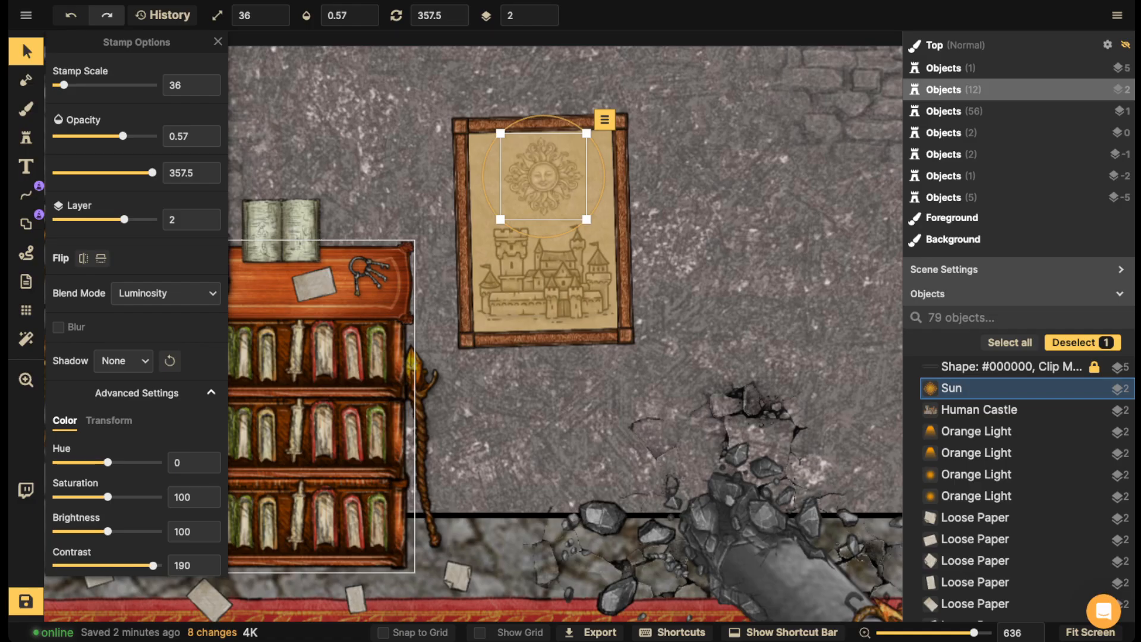
{"action": "left_click_drag", "start_coordinate": [151, 566], "coordinate": [146, 565]}
{"action": "left_click_drag", "start_coordinate": [486, 197], "coordinate": [553, 177]}
{"action": "left_click", "coordinate": [397, 168]}
- Examine the hall from the statue alcove to the dark doorway for areas that still need detail
{"action": "scroll", "coordinate": [397, 167], "scroll_direction": "down", "scroll_amount": 5}
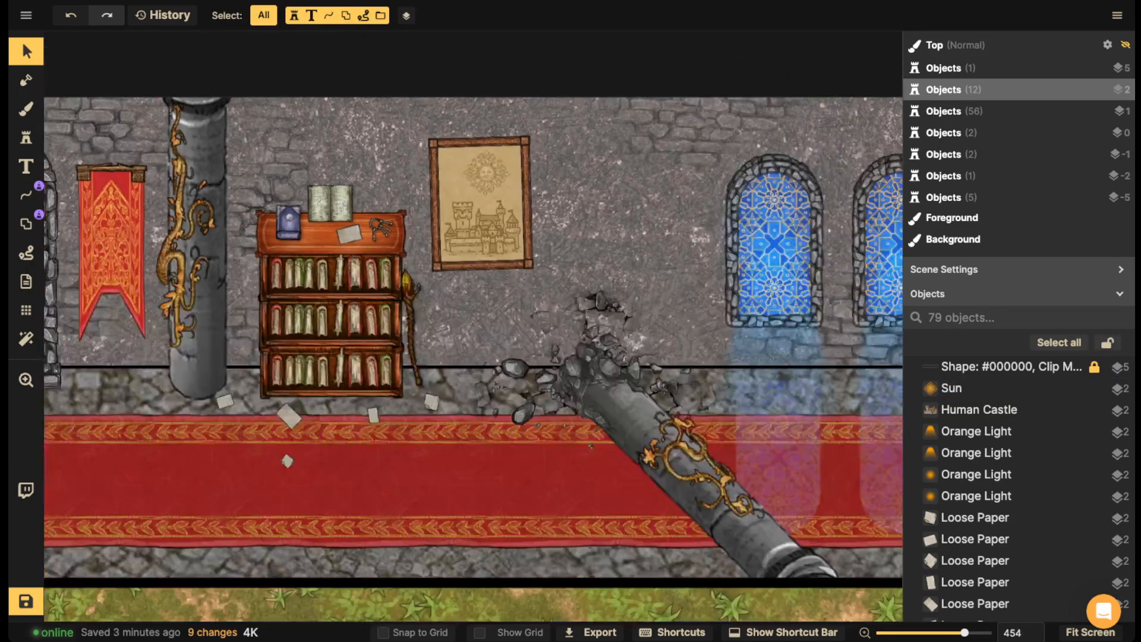
{"action": "scroll", "coordinate": [372, 212], "scroll_direction": "down", "scroll_amount": 5}
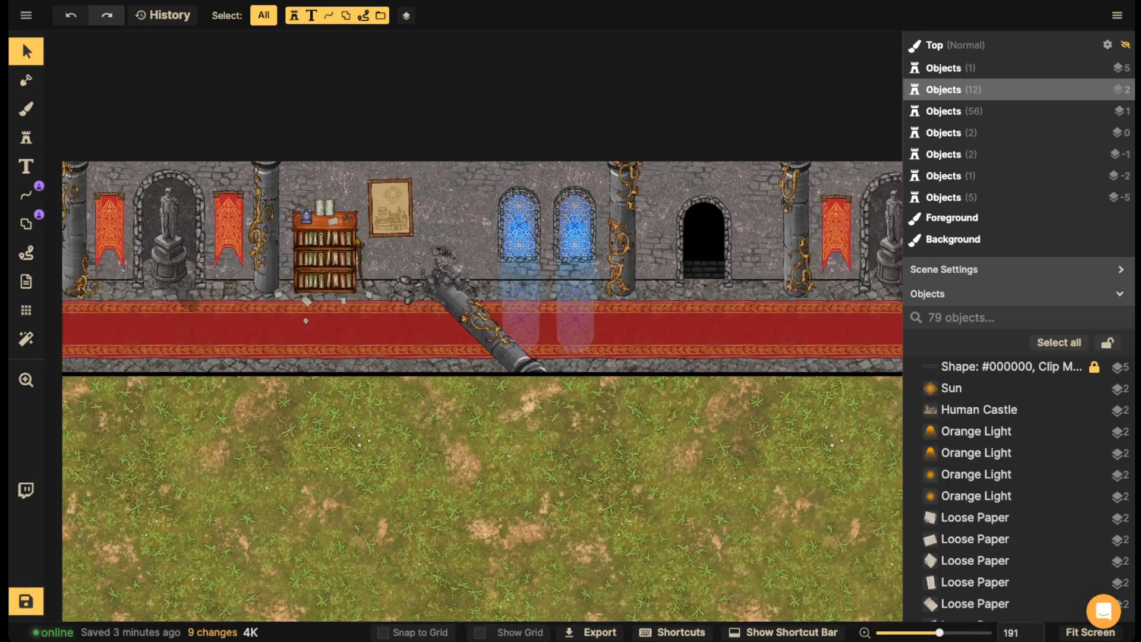
{"action": "scroll", "coordinate": [420, 472], "scroll_direction": "down", "scroll_amount": 2}
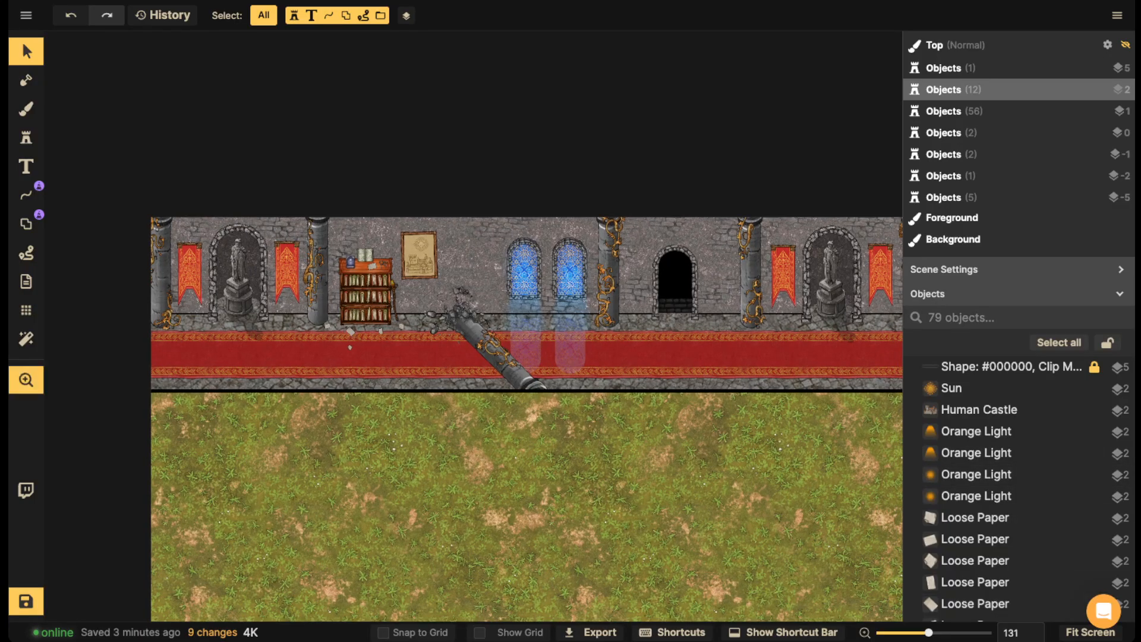
{"action": "left_click_drag", "start_coordinate": [675, 305], "coordinate": [514, 311]}
{"action": "left_click_drag", "start_coordinate": [444, 303], "coordinate": [608, 302]}
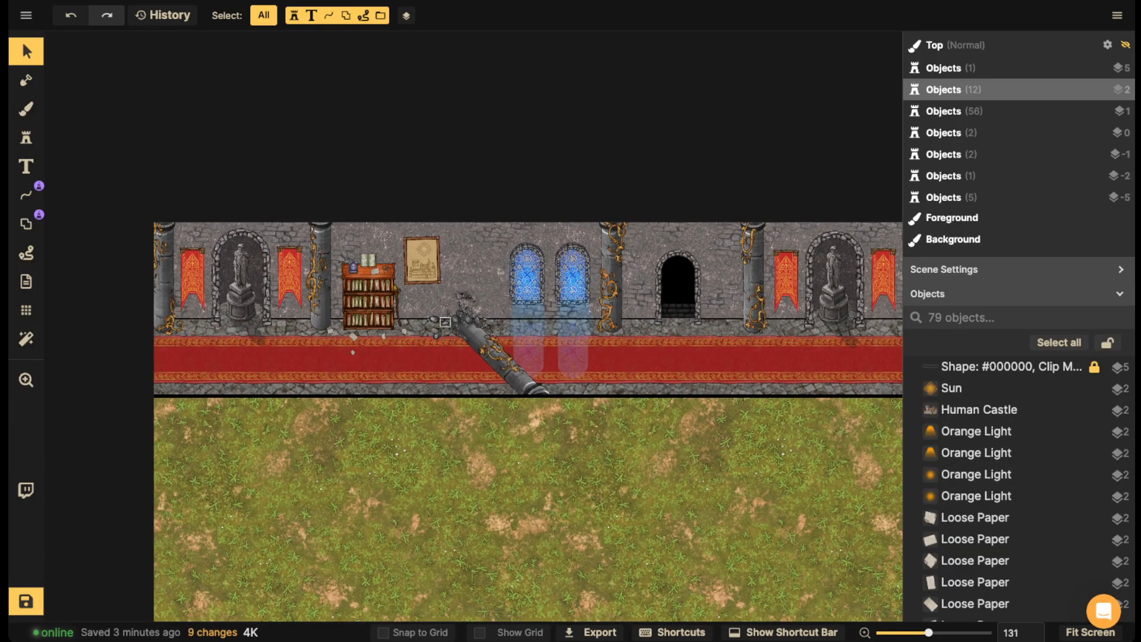
{"action": "scroll", "coordinate": [351, 319], "scroll_direction": "up", "scroll_amount": 3}
{"action": "left_click_drag", "start_coordinate": [352, 319], "coordinate": [495, 307]}
{"action": "left_click_drag", "start_coordinate": [671, 323], "coordinate": [487, 357]}
{"action": "left_click_drag", "start_coordinate": [627, 362], "coordinate": [580, 364]}
{"action": "left_click_drag", "start_coordinate": [452, 303], "coordinate": [560, 305]}
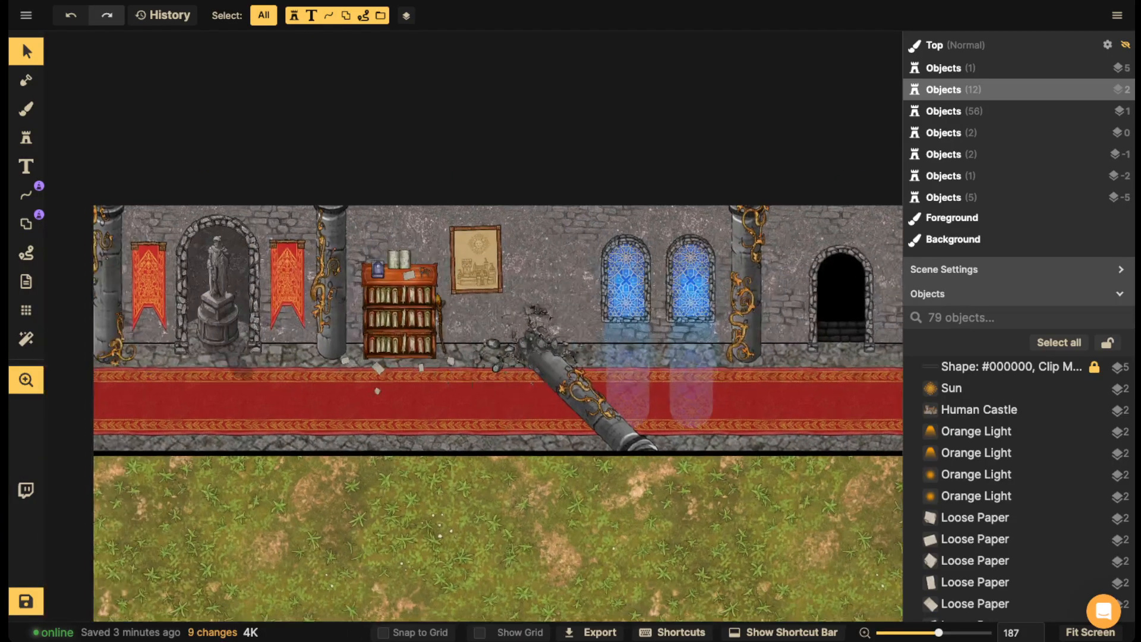
- Search the Fantasy Battlemaps stamps for "scroll" and choose the second, leather-bound variant of the Wizard scroll
{"action": "left_click", "coordinate": [26, 138]}
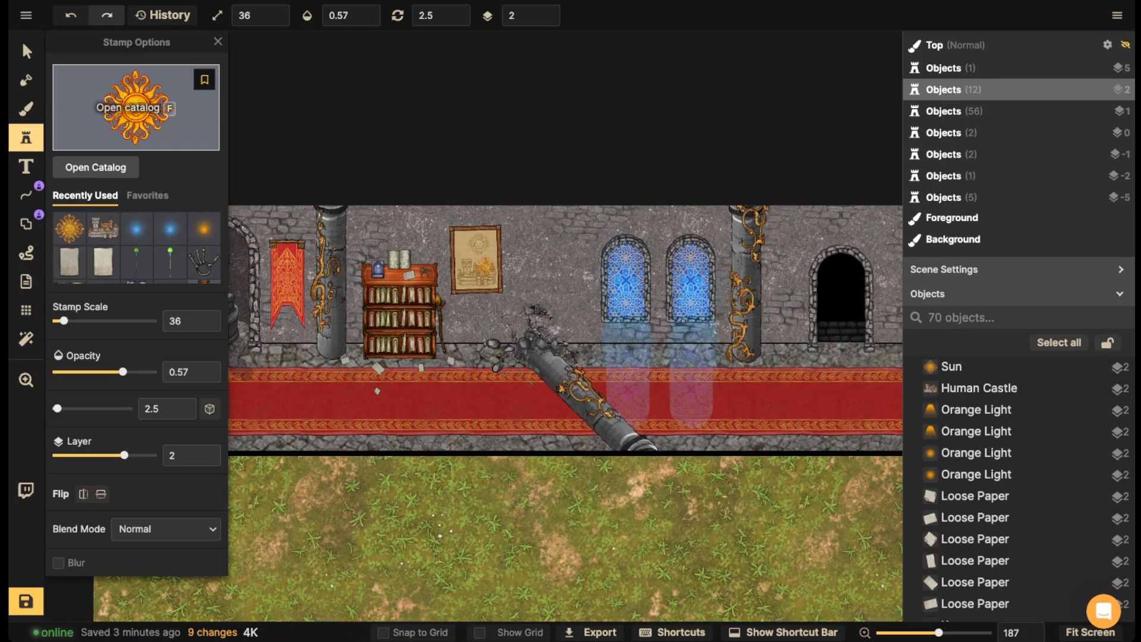
{"action": "left_click", "coordinate": [137, 108]}
{"action": "type", "text": "scroll"}
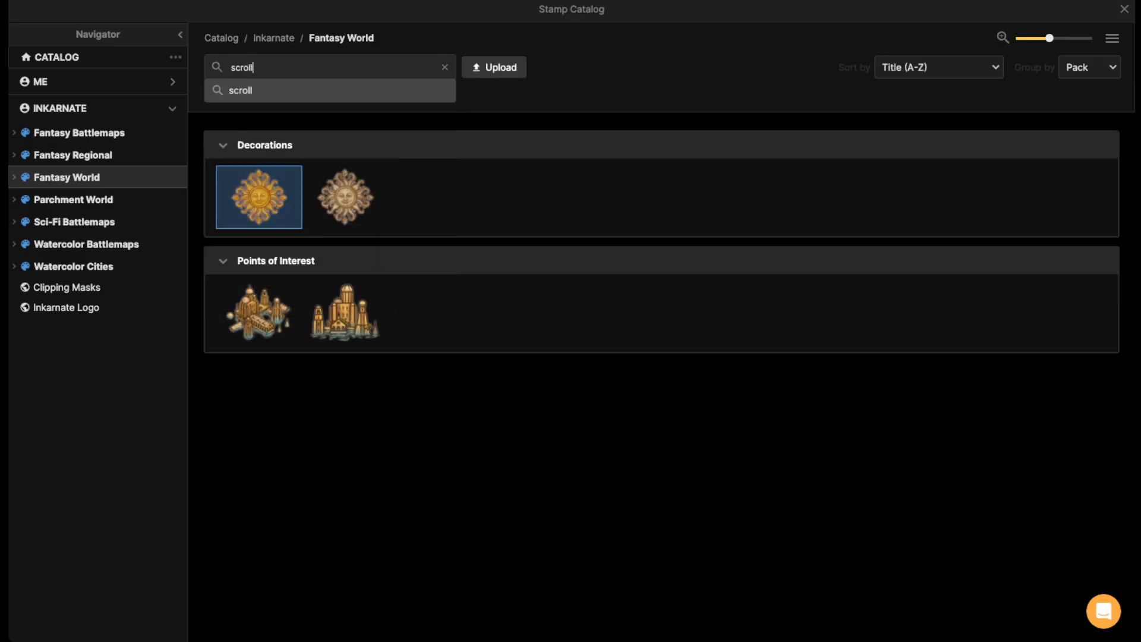
{"action": "key", "text": "Return"}
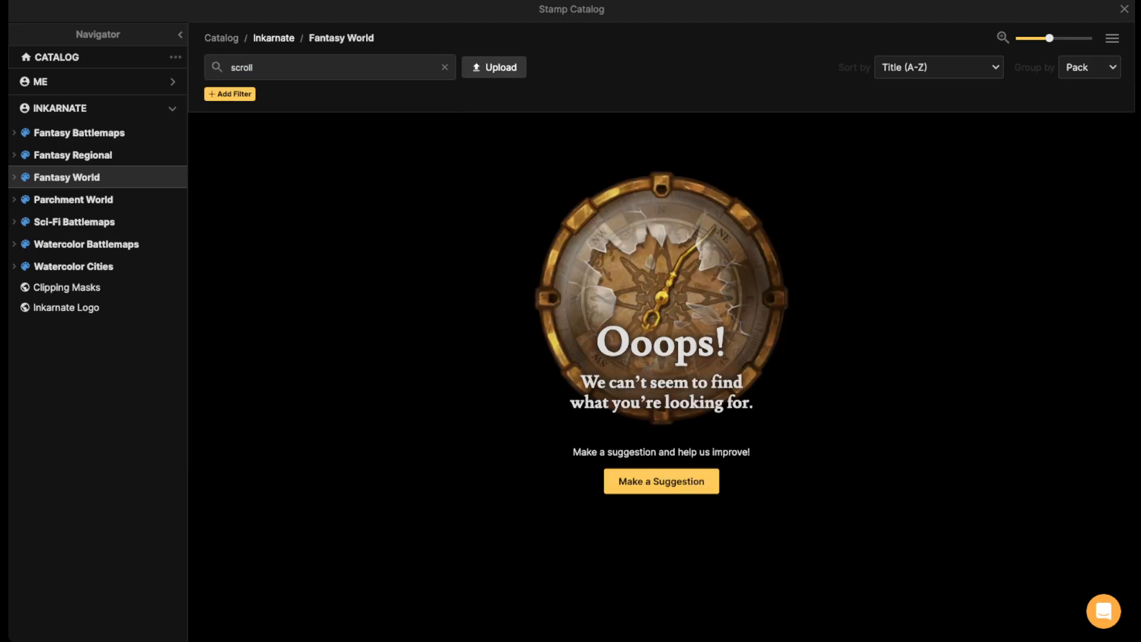
{"action": "left_click", "coordinate": [79, 133]}
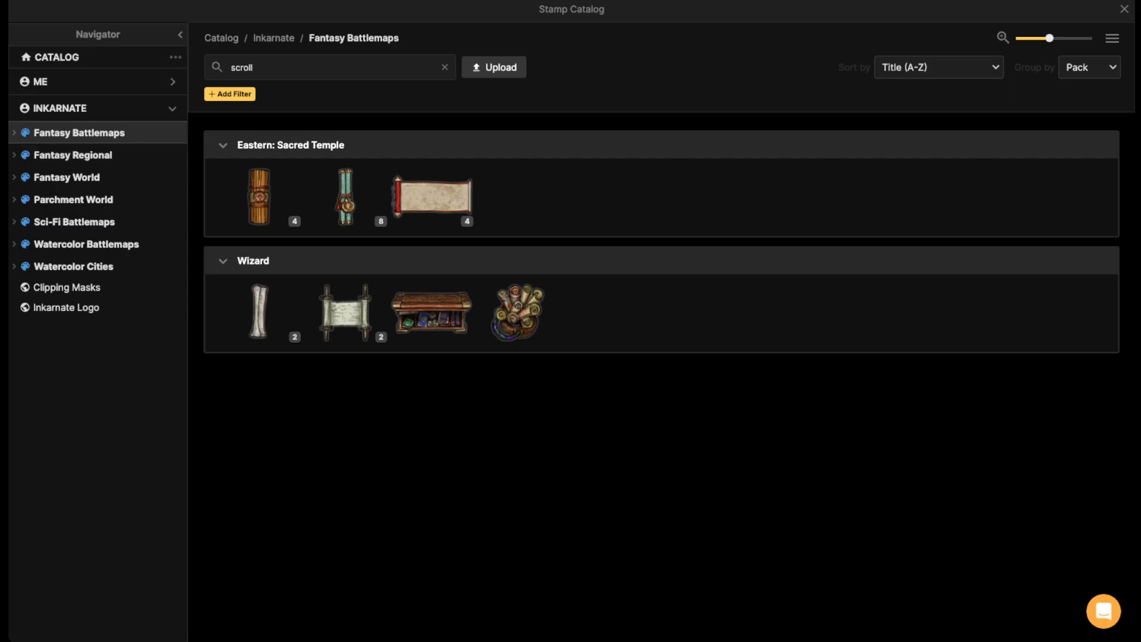
{"action": "left_click", "coordinate": [258, 310]}
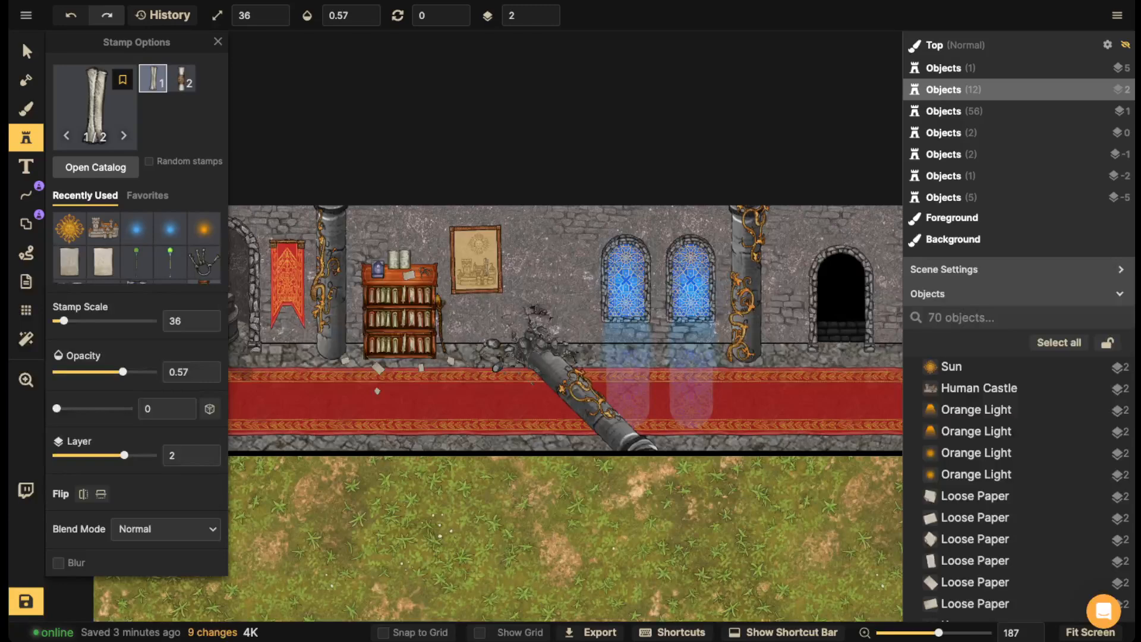
{"action": "left_click", "coordinate": [182, 79]}
- Place the scroll on the floor between the statue and the vine-covered column, at scale 56 and rotation 300
{"action": "scroll", "coordinate": [434, 454], "scroll_direction": "up", "scroll_amount": 5}
{"action": "key", "text": "space"}
{"action": "left_click_drag", "start_coordinate": [435, 454], "coordinate": [657, 452]}
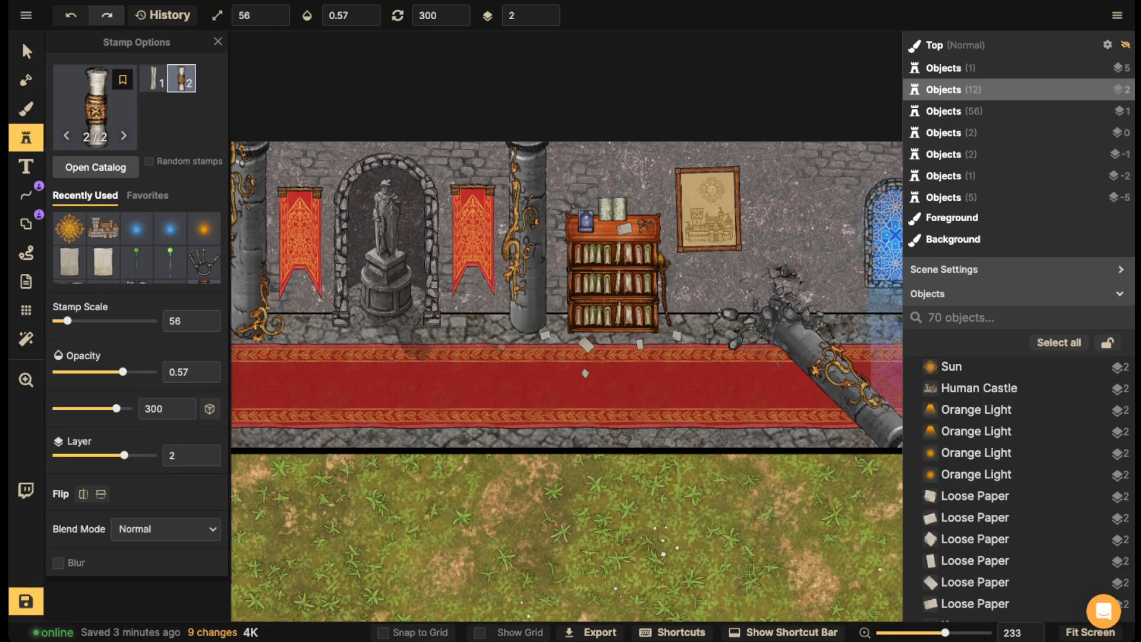
{"action": "left_click", "coordinate": [487, 342]}
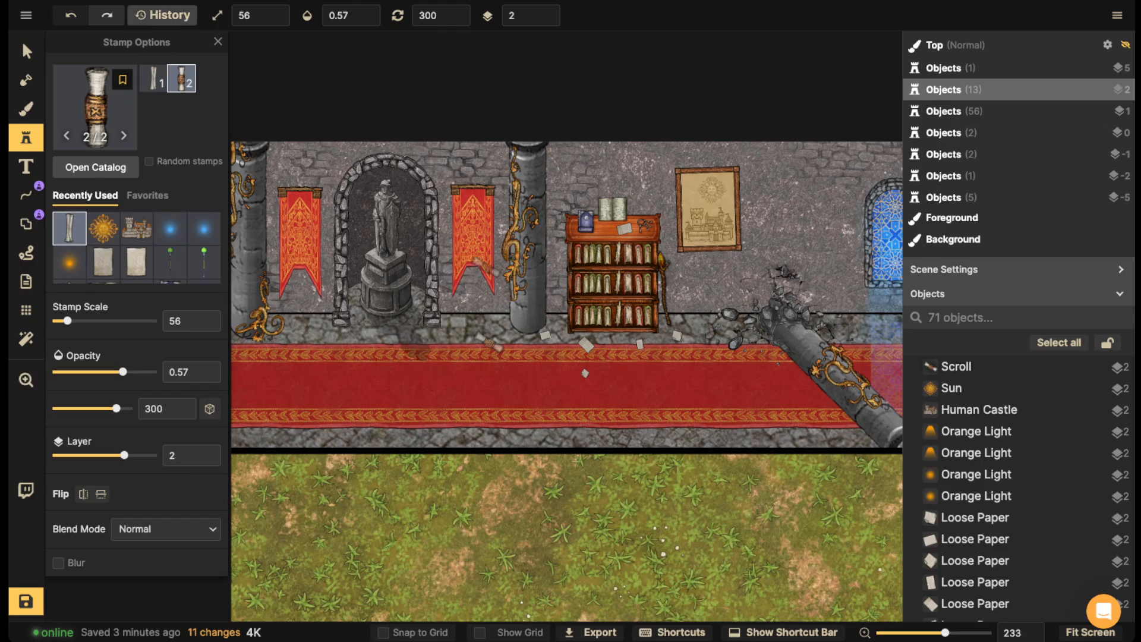
- Place the plain first scroll variant on the carpet's lower edge near the statue beyond the doorway, at scale 56 and rotation 300
{"action": "left_click", "coordinate": [26, 52]}
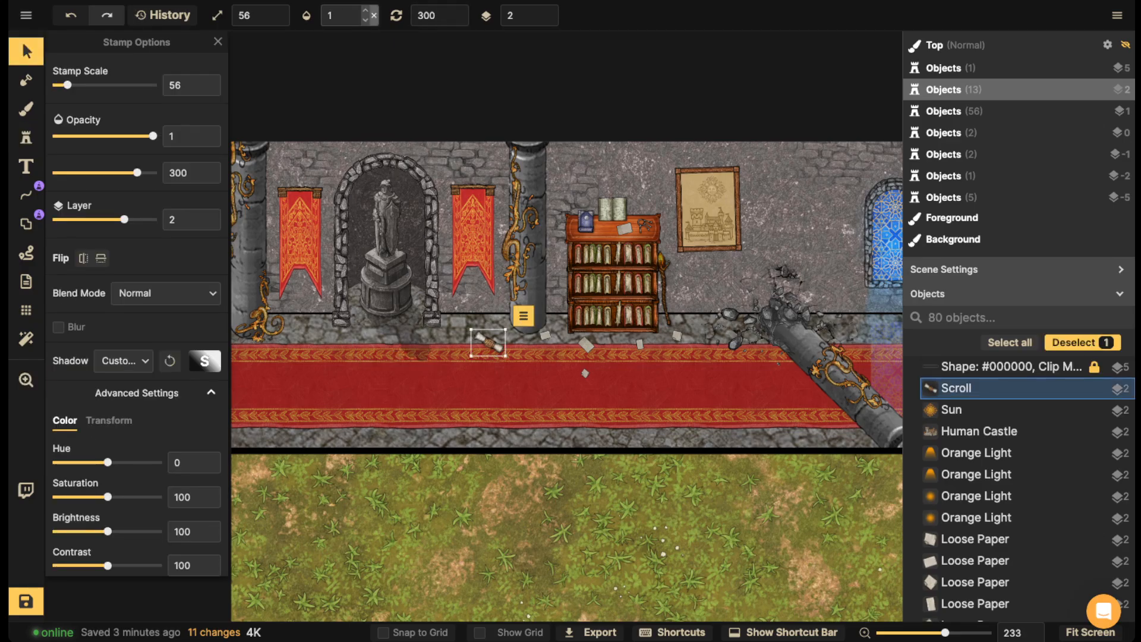
{"action": "scroll", "coordinate": [466, 208], "scroll_direction": "down", "scroll_amount": 5}
{"action": "key", "text": "Escape"}
{"action": "left_click_drag", "start_coordinate": [469, 246], "coordinate": [332, 251]}
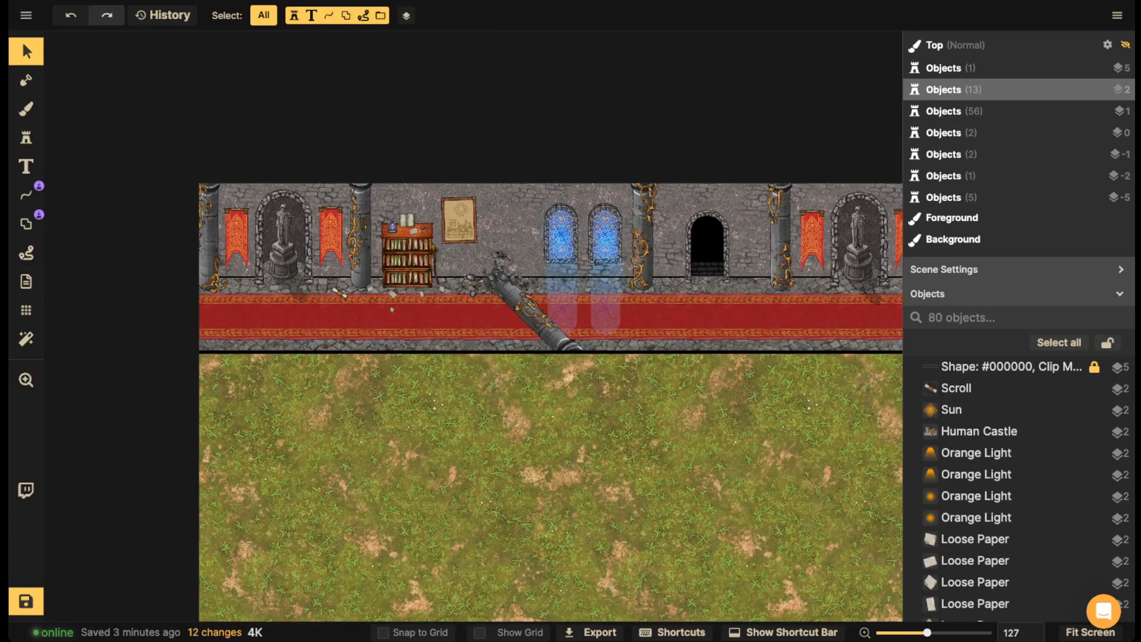
{"action": "left_click", "coordinate": [339, 293]}
{"action": "key", "text": "Escape"}
{"action": "left_click", "coordinate": [26, 137]}
{"action": "key", "text": "space"}
{"action": "left_click_drag", "start_coordinate": [653, 321], "coordinate": [342, 330]}
{"action": "key", "text": "1"}
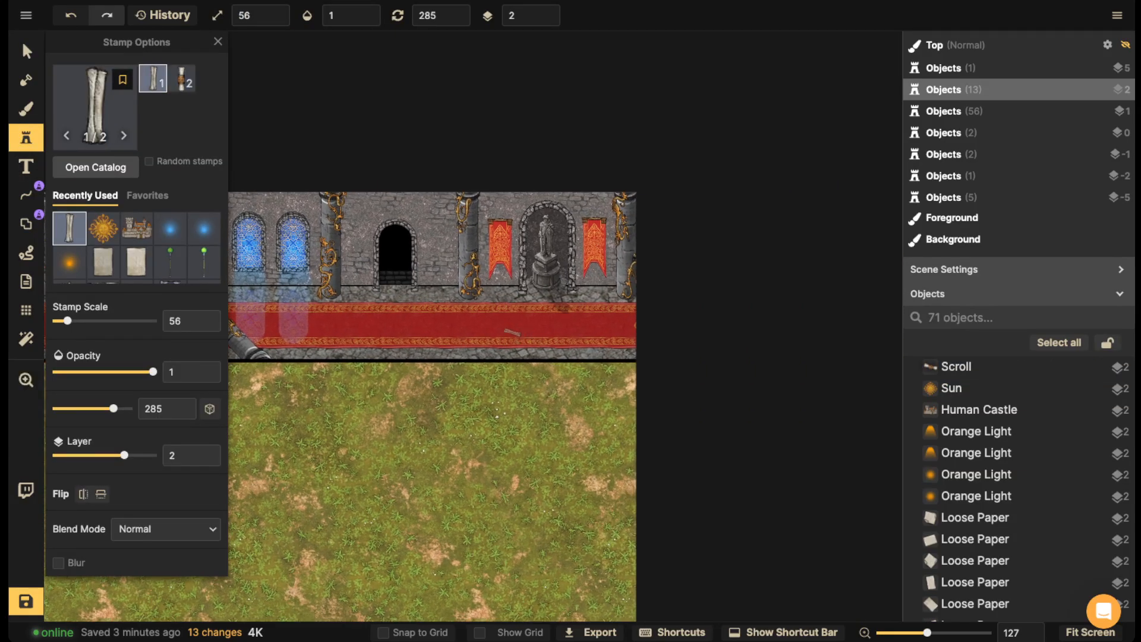
{"action": "left_click", "coordinate": [510, 346]}
{"action": "scroll", "coordinate": [392, 296], "scroll_direction": "down", "scroll_amount": 3}
{"action": "key", "text": "space"}
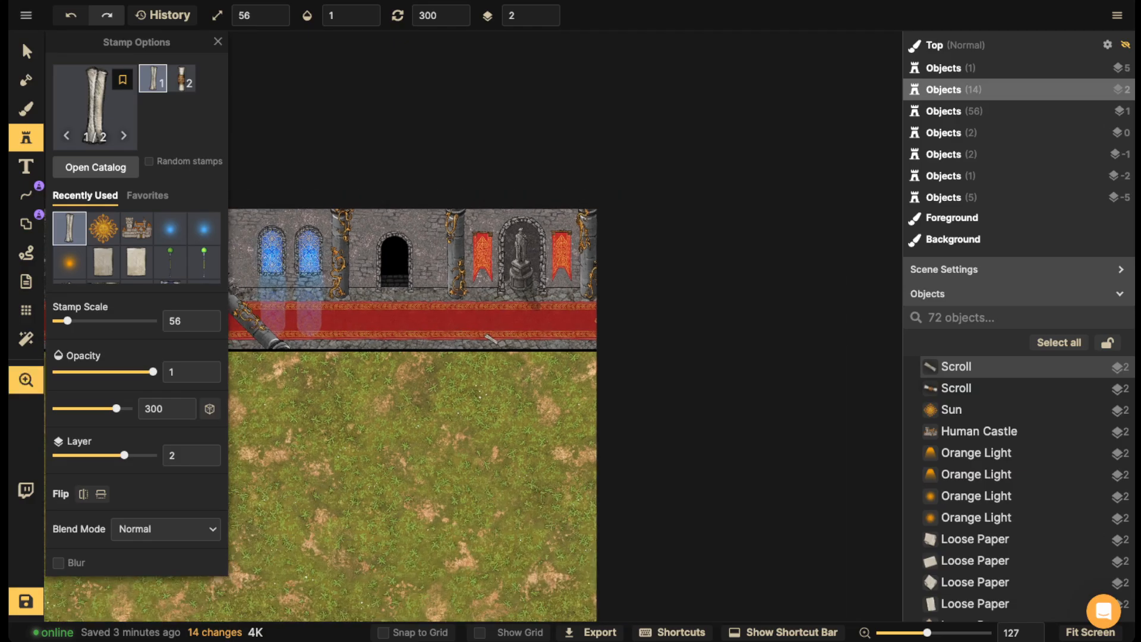
- Search the Fantasy Battlemaps stamps for "torch" and place the Core lit torch on the wall between the vine-covered column and the dark doorway
{"action": "left_click_drag", "start_coordinate": [390, 296], "coordinate": [664, 291]}
{"action": "scroll", "coordinate": [754, 202], "scroll_direction": "up", "scroll_amount": 10}
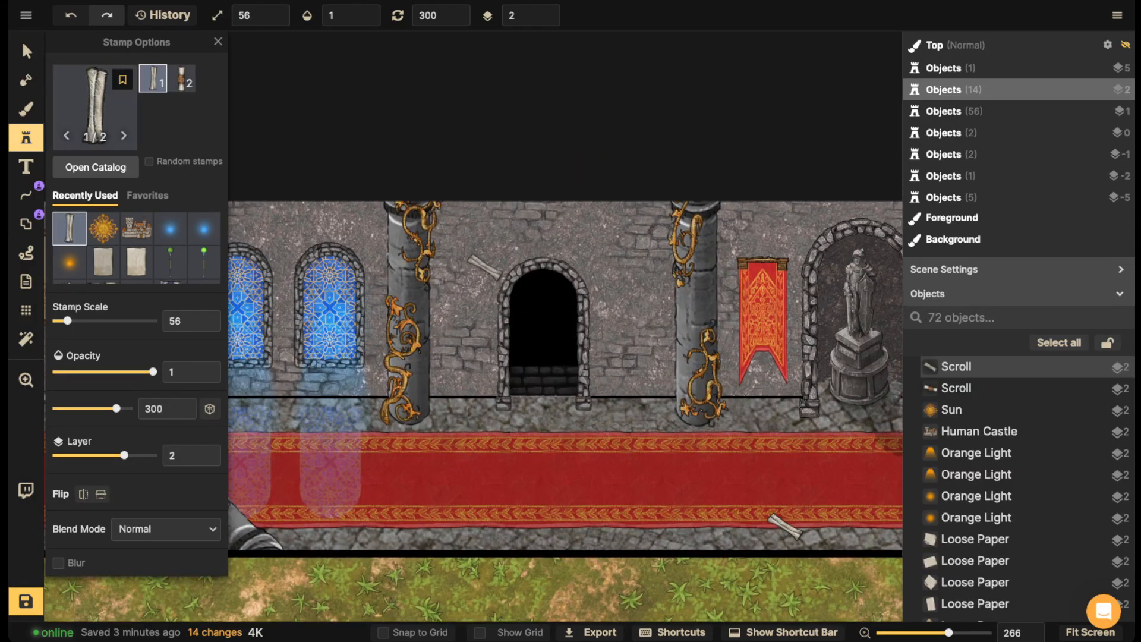
{"action": "left_click", "coordinate": [95, 109]}
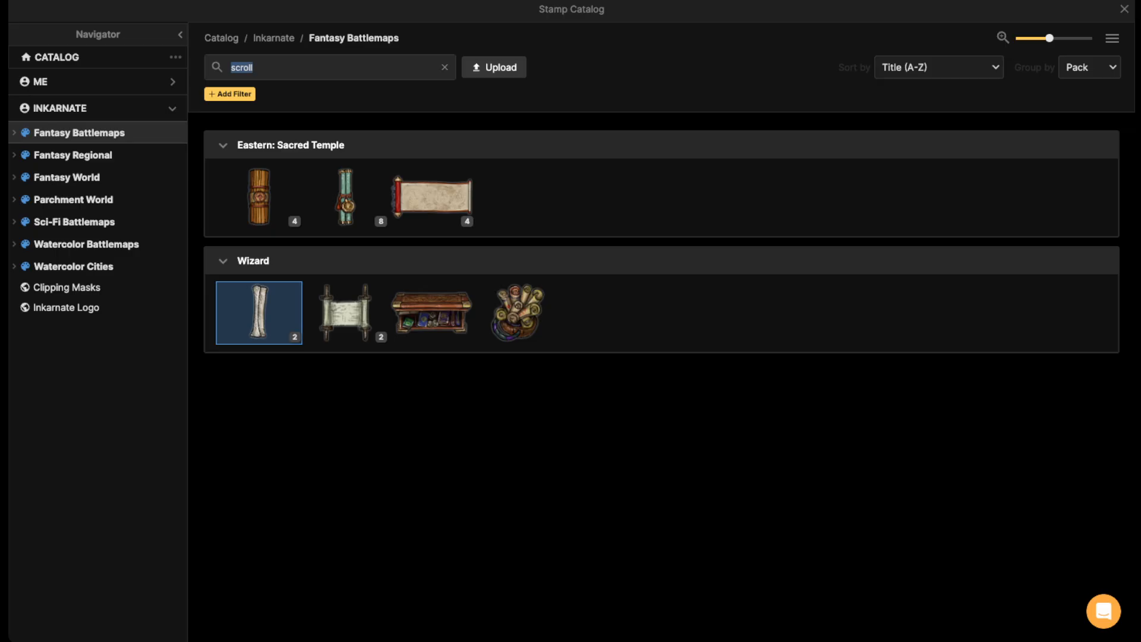
{"action": "type", "text": "torch"}
{"action": "key", "text": "Return"}
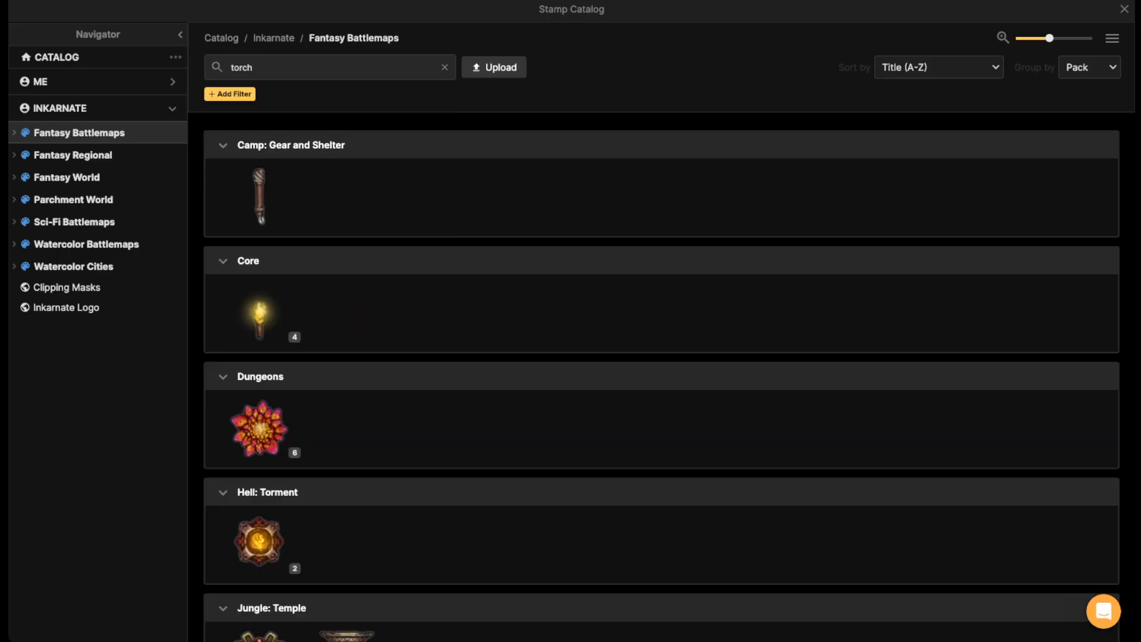
{"action": "left_click", "coordinate": [260, 315]}
{"action": "scroll", "coordinate": [463, 290], "scroll_direction": "up", "scroll_amount": 3}
{"action": "left_click", "coordinate": [462, 290]}
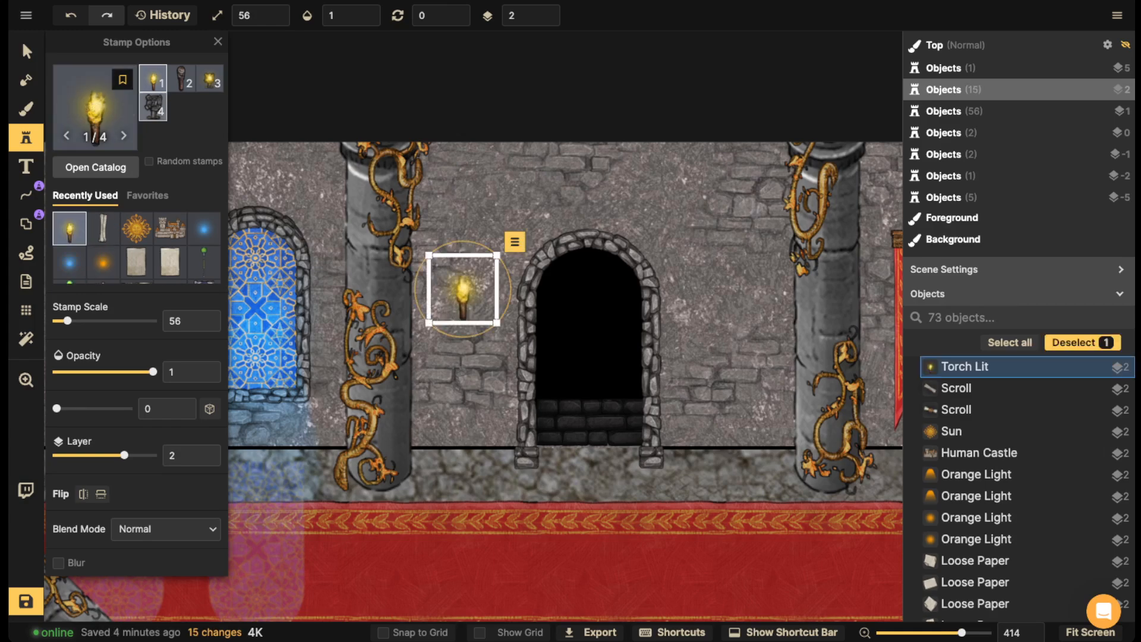
{"action": "scroll", "coordinate": [401, 284], "scroll_direction": "up", "scroll_amount": 4}
{"action": "left_click_drag", "start_coordinate": [477, 297], "coordinate": [478, 277]}
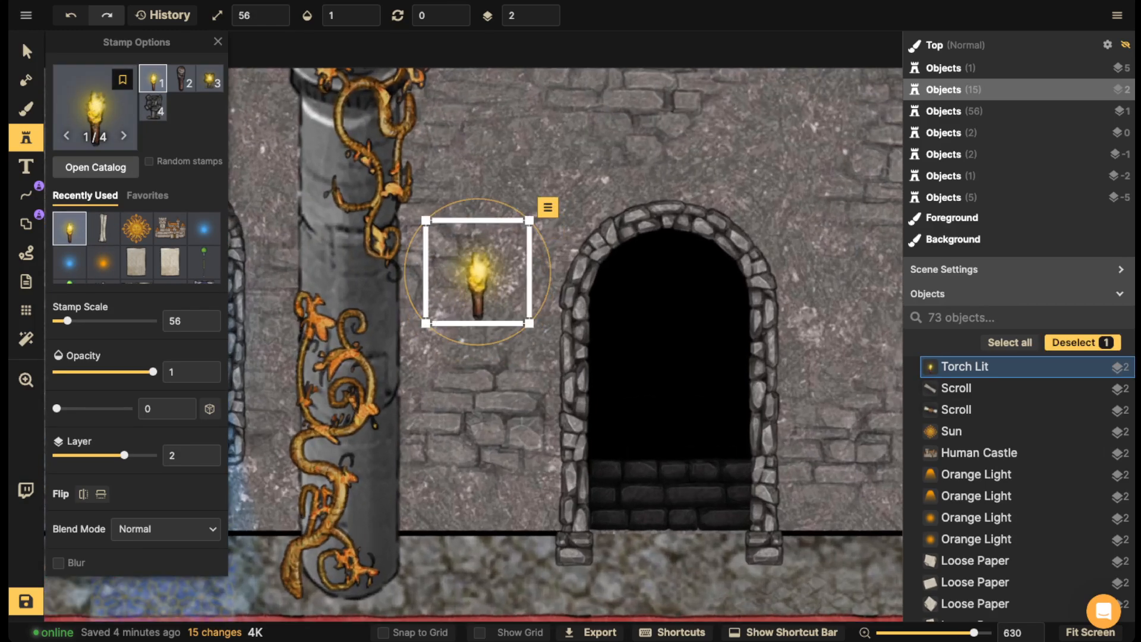
- Search the stamps for "pillar" and place the green Sewers pillar at scale 26 just below the torch
{"action": "left_click", "coordinate": [95, 107]}
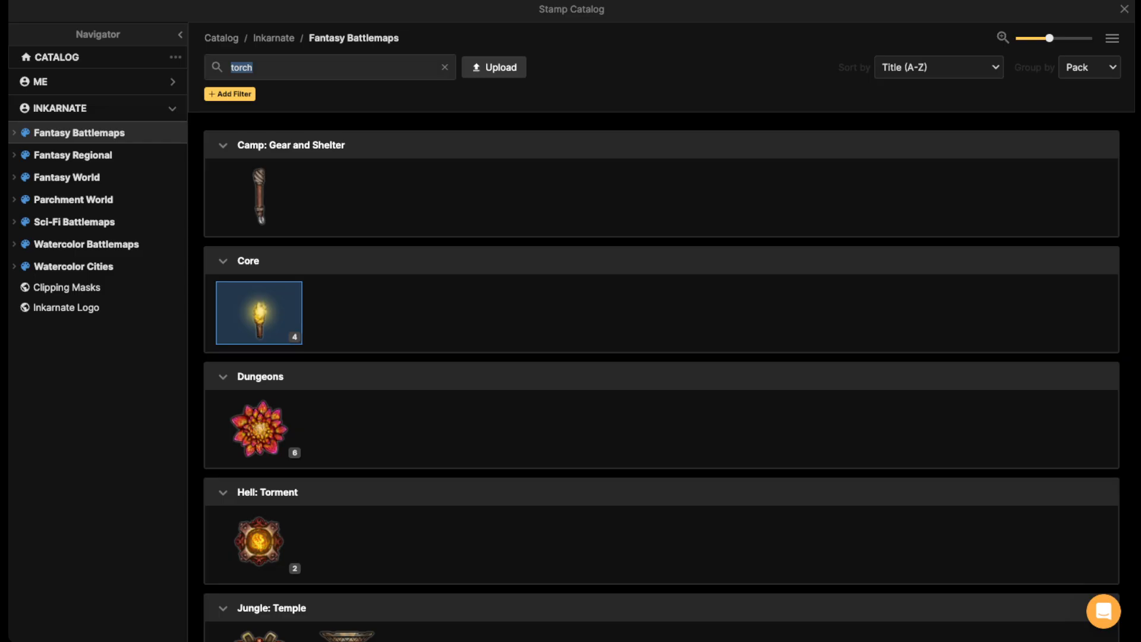
{"action": "type", "text": "pillar"}
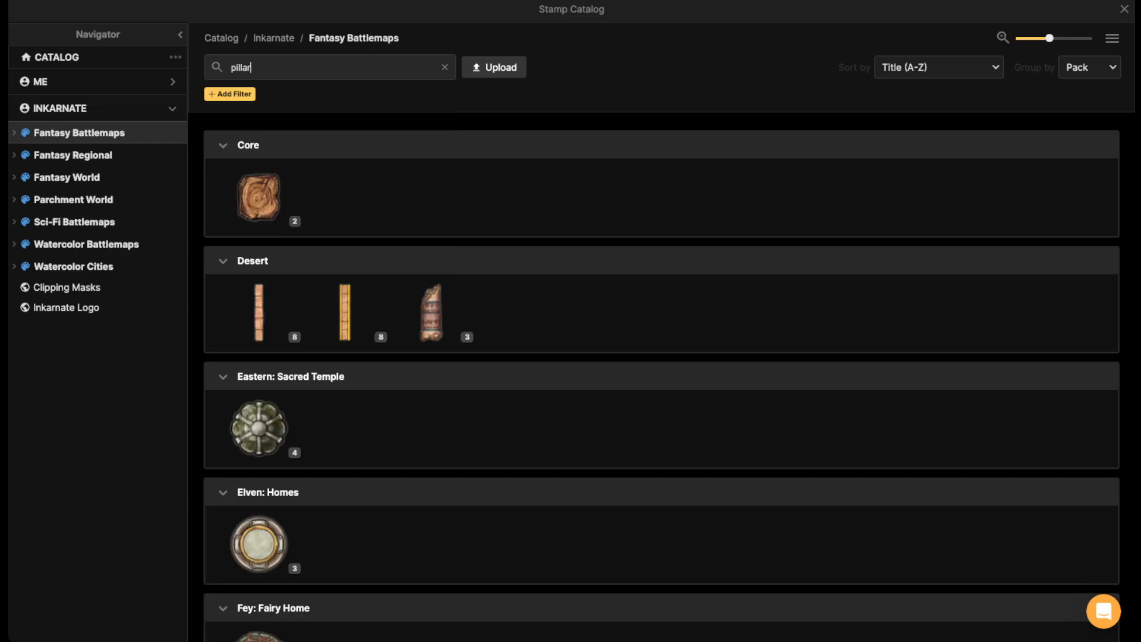
{"action": "scroll", "coordinate": [345, 211], "scroll_direction": "down", "scroll_amount": 10}
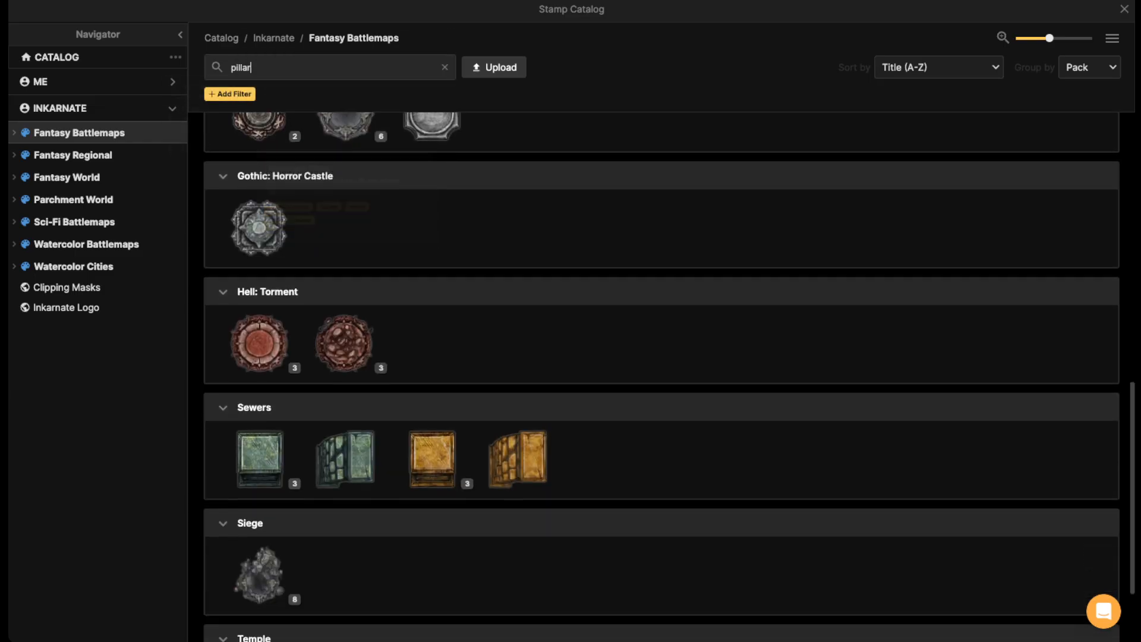
{"action": "scroll", "coordinate": [258, 345], "scroll_direction": "down", "scroll_amount": 2}
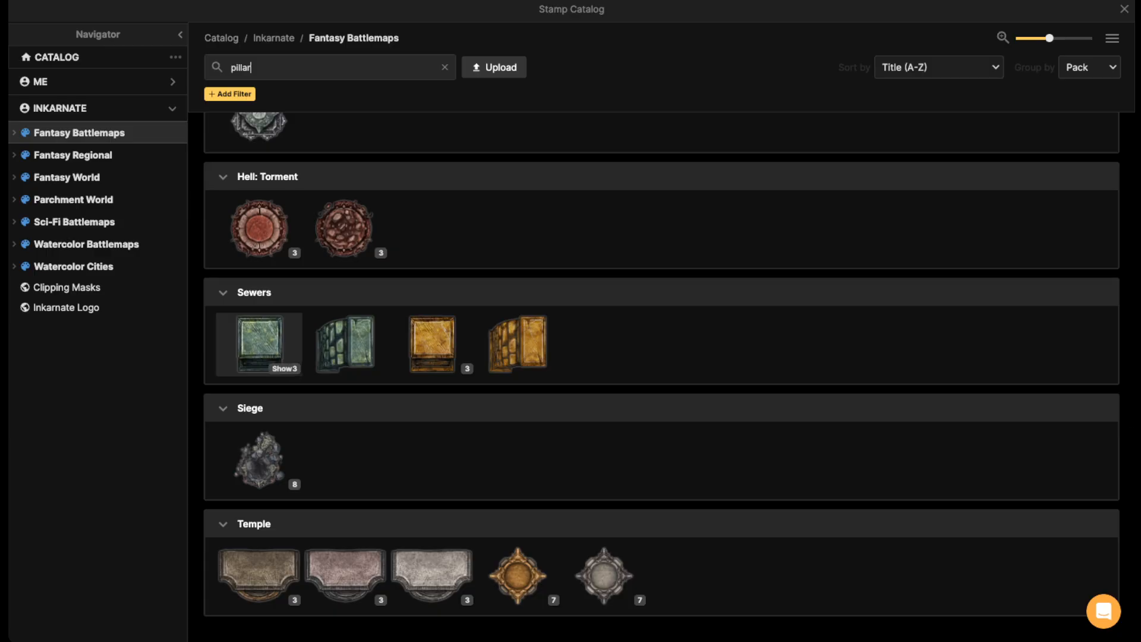
{"action": "left_click", "coordinate": [258, 343]}
{"action": "left_click", "coordinate": [506, 373]}
{"action": "scroll", "coordinate": [498, 364], "scroll_direction": "down", "scroll_amount": 5}
{"action": "left_click", "coordinate": [483, 350]}
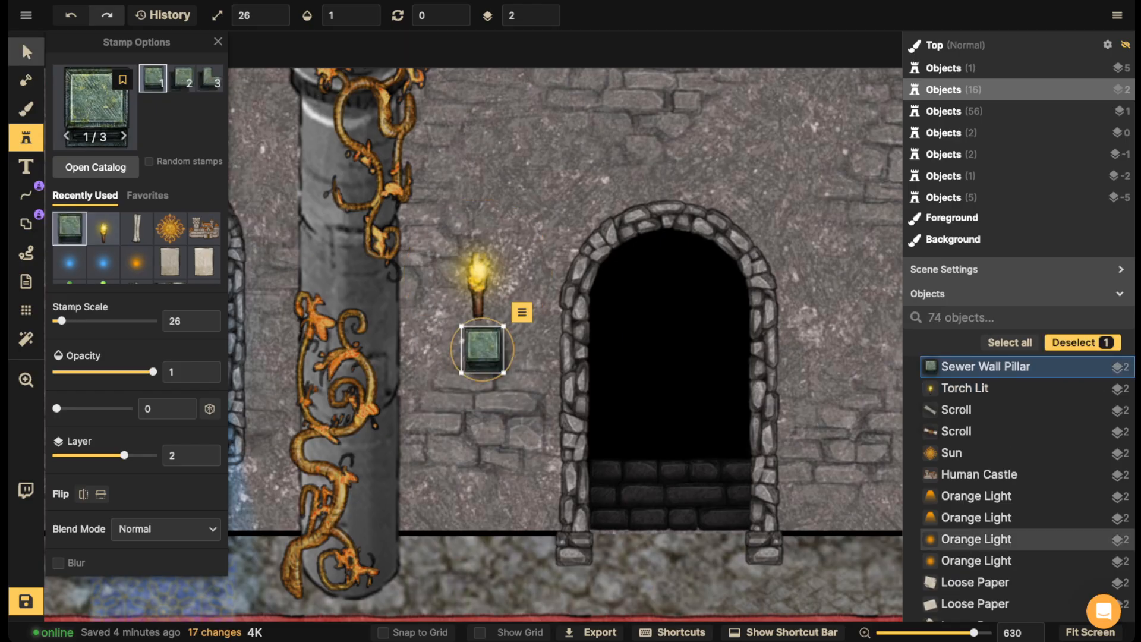
- Turn the wall pillar grey with saturation 0, remove its shadow and set its scale to 16
{"action": "left_click", "coordinate": [26, 52]}
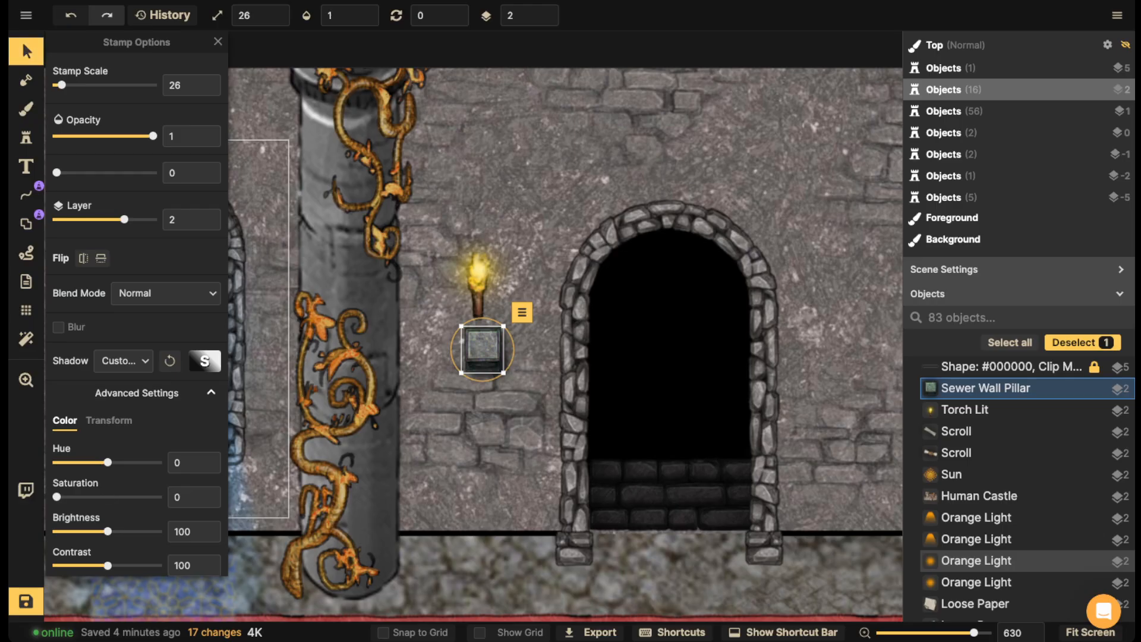
{"action": "left_click", "coordinate": [124, 361]}
{"action": "left_click", "coordinate": [125, 390]}
{"action": "key", "text": "bracketleft"}
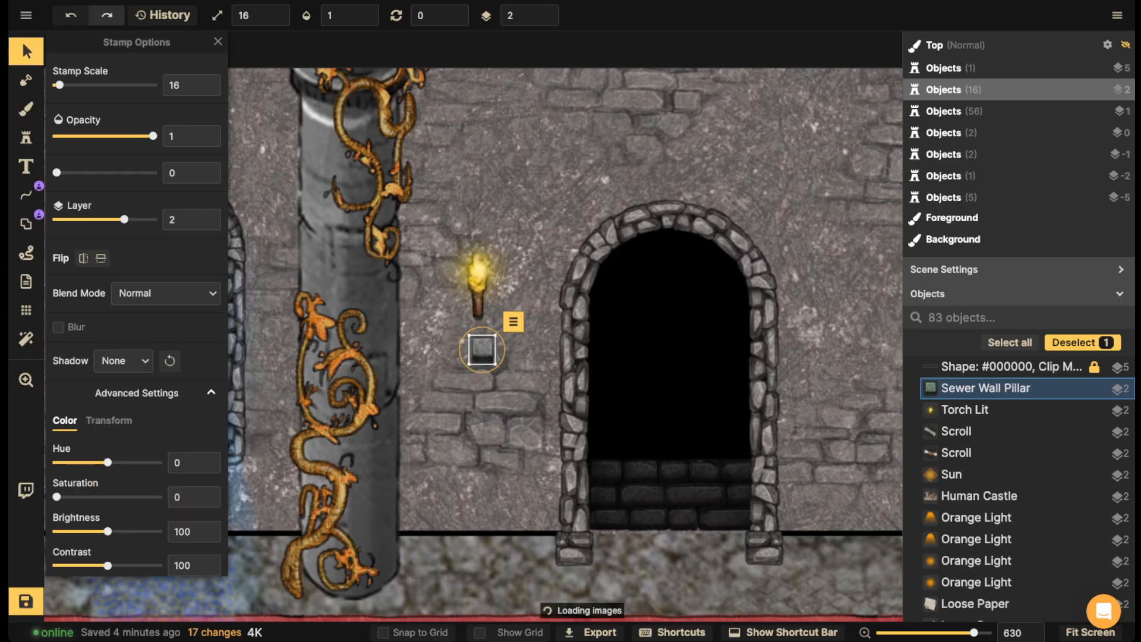
- Raise the lit torch to layer 3 and lower it slightly so it sits in the grey pillar holder
{"action": "scroll", "coordinate": [480, 360], "scroll_direction": "up", "scroll_amount": 3}
{"action": "left_click", "coordinate": [964, 409]}
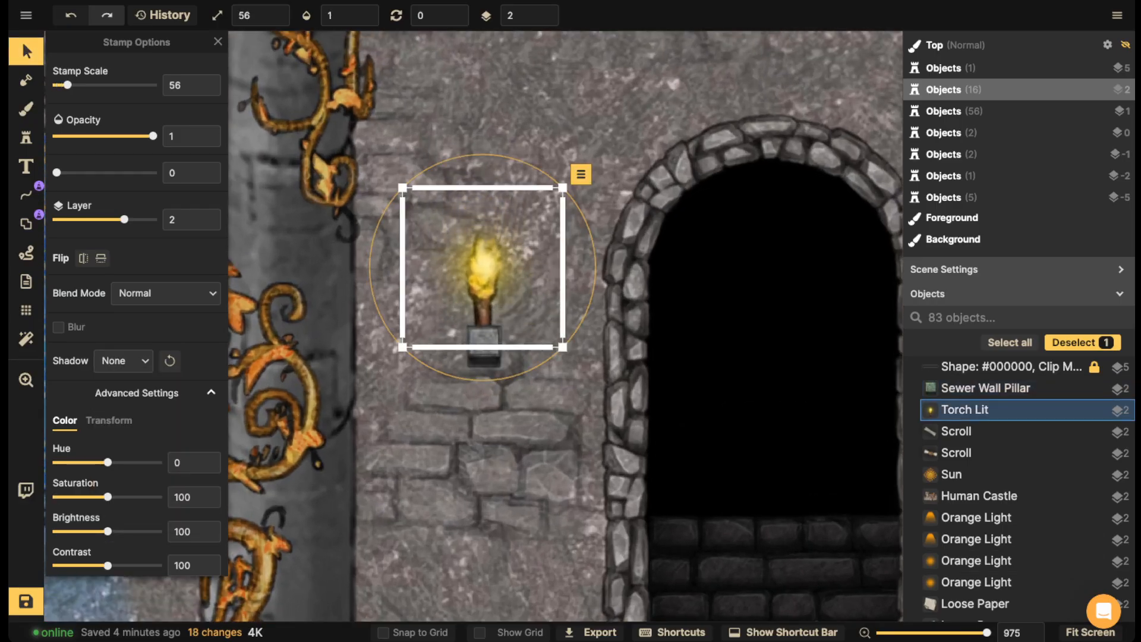
{"action": "left_click", "coordinate": [545, 11]}
{"action": "left_click_drag", "start_coordinate": [483, 285], "coordinate": [482, 289]}
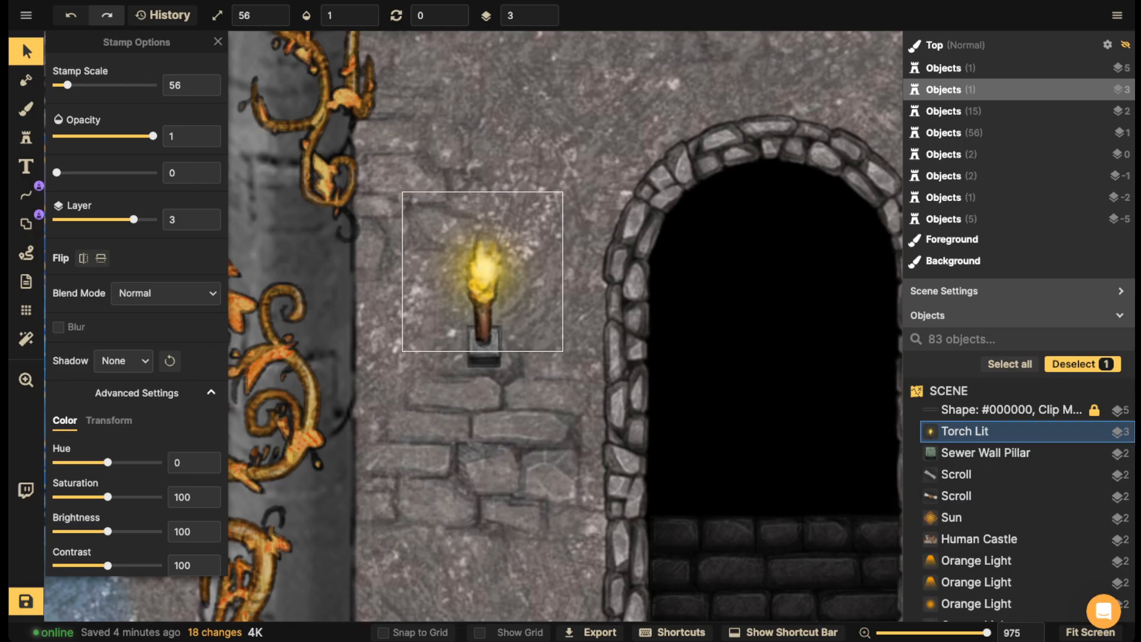
- Group the torch with its pillar holder under the name Group
{"action": "left_click", "coordinate": [485, 357], "text": "shift"}
{"action": "scroll", "coordinate": [489, 173], "scroll_direction": "down", "scroll_amount": 2}
{"action": "left_click", "coordinate": [606, 15]}
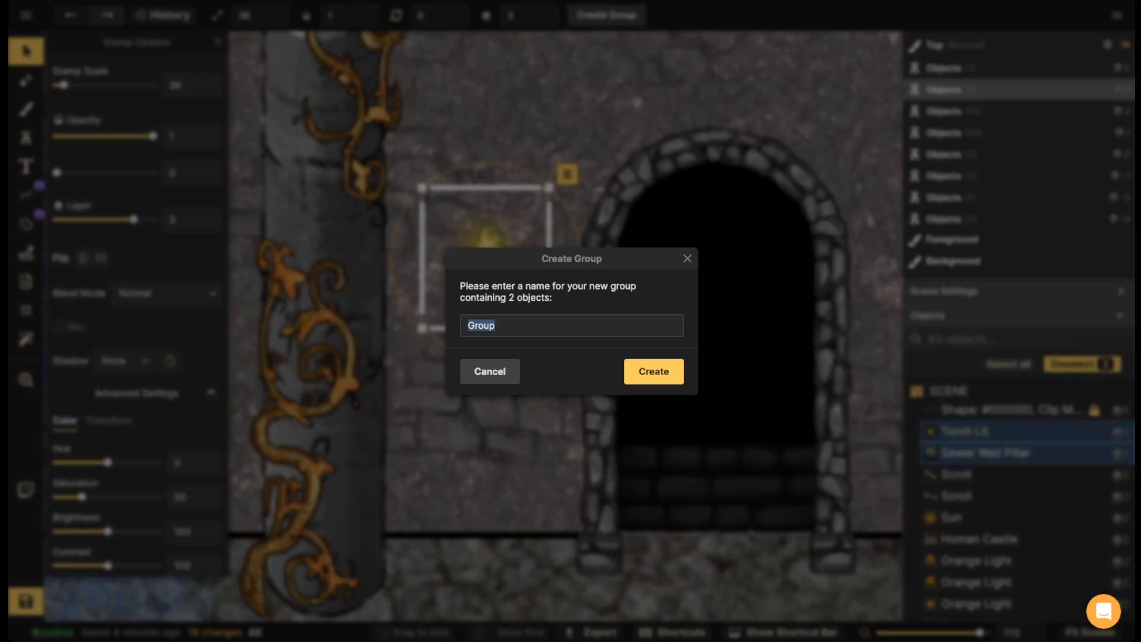
{"action": "left_click", "coordinate": [654, 372]}
- Duplicate the torch group and place the copy on the wall at the other side of the dark doorway
{"action": "scroll", "coordinate": [512, 286], "scroll_direction": "down", "scroll_amount": 3}
{"action": "left_click_drag", "start_coordinate": [510, 284], "coordinate": [385, 296]}
{"action": "key", "text": "ctrl+c"}
{"action": "scroll", "coordinate": [535, 322], "scroll_direction": "down", "scroll_amount": 1}
{"action": "key", "text": "ctrl+v"}
{"action": "left_click_drag", "start_coordinate": [592, 306], "coordinate": [561, 283]}
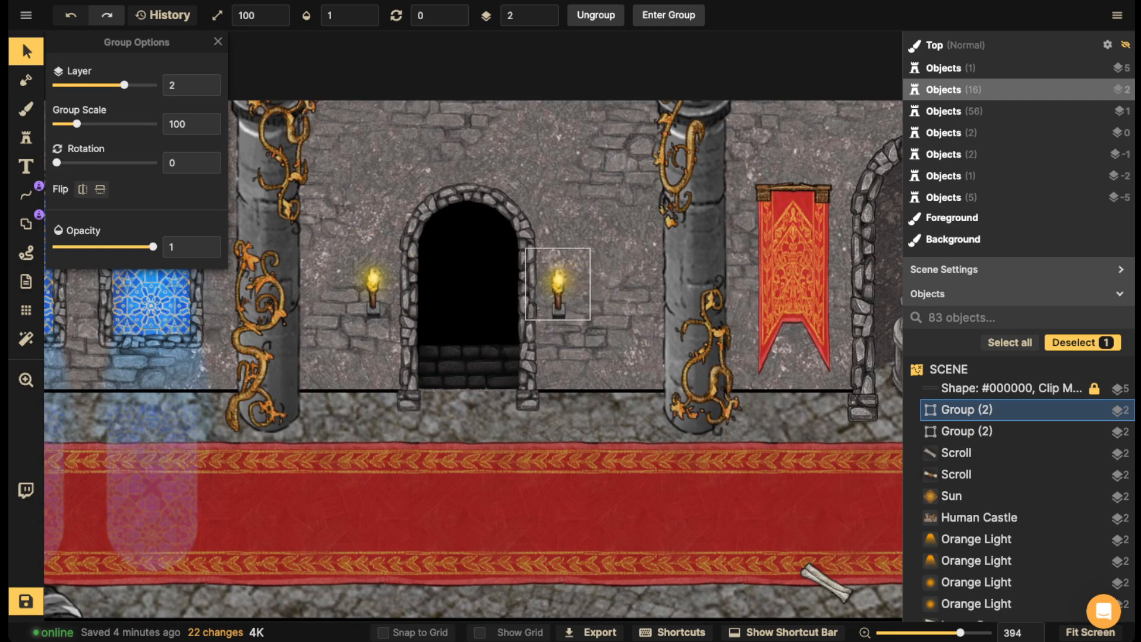
- Paste another torch group on the wall above the bookcase, beside the framed castle parchment
{"action": "scroll", "coordinate": [442, 299], "scroll_direction": "down", "scroll_amount": 5}
{"action": "left_click_drag", "start_coordinate": [380, 302], "coordinate": [680, 299]}
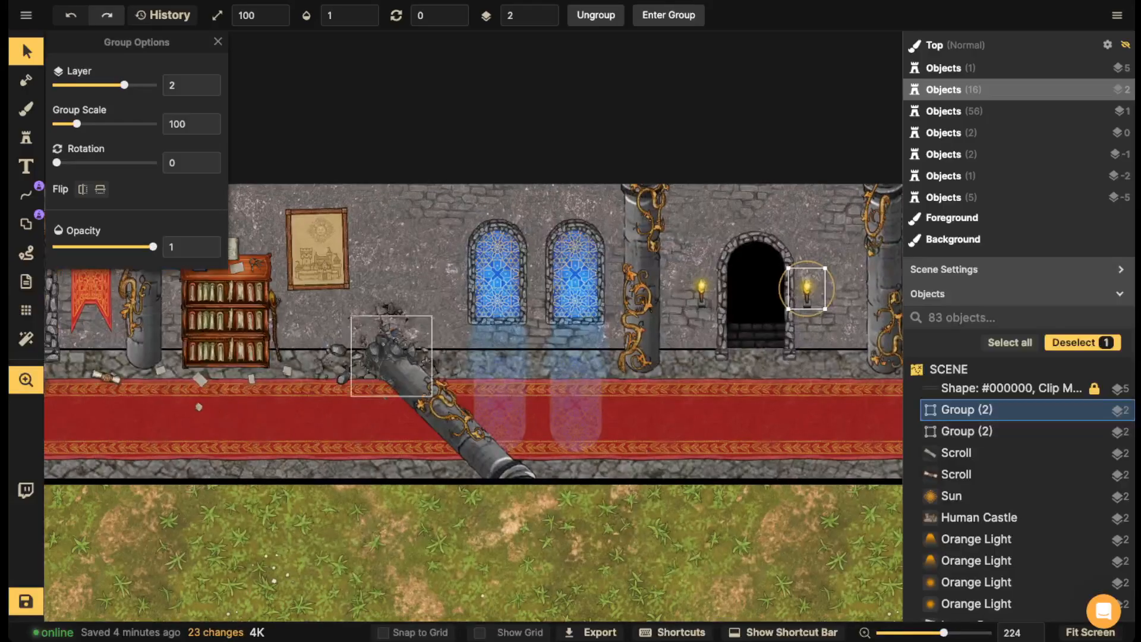
{"action": "left_click_drag", "start_coordinate": [238, 302], "coordinate": [574, 299]}
{"action": "key", "text": "ctrl+v"}
{"action": "left_click_drag", "start_coordinate": [636, 262], "coordinate": [583, 281]}
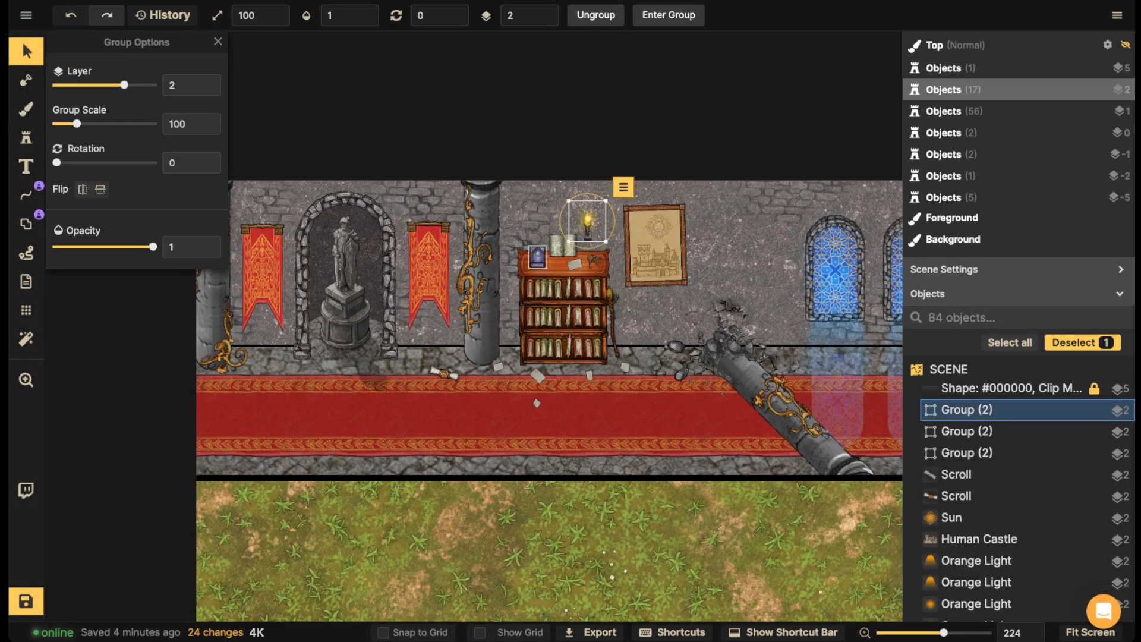
- Shift the small loose paper at the foot of the bookcase slightly toward the fallen column and deselect it
{"action": "scroll", "coordinate": [542, 268], "scroll_direction": "down", "scroll_amount": 2}
{"action": "left_click_drag", "start_coordinate": [542, 268], "coordinate": [387, 257]}
{"action": "left_click_drag", "start_coordinate": [648, 330], "coordinate": [811, 341]}
{"action": "scroll", "coordinate": [812, 341], "scroll_direction": "up", "scroll_amount": 1}
{"action": "scroll", "coordinate": [552, 347], "scroll_direction": "up", "scroll_amount": 2}
{"action": "left_click", "coordinate": [541, 346]}
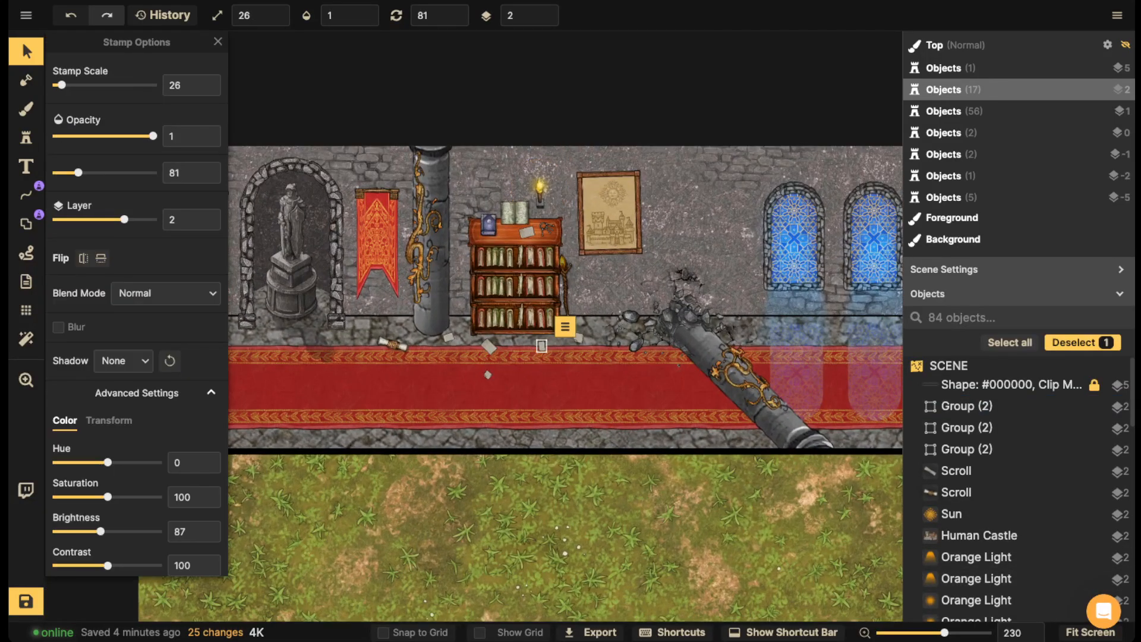
{"action": "key", "text": "Escape"}
{"action": "scroll", "coordinate": [511, 333], "scroll_direction": "up", "scroll_amount": 3}
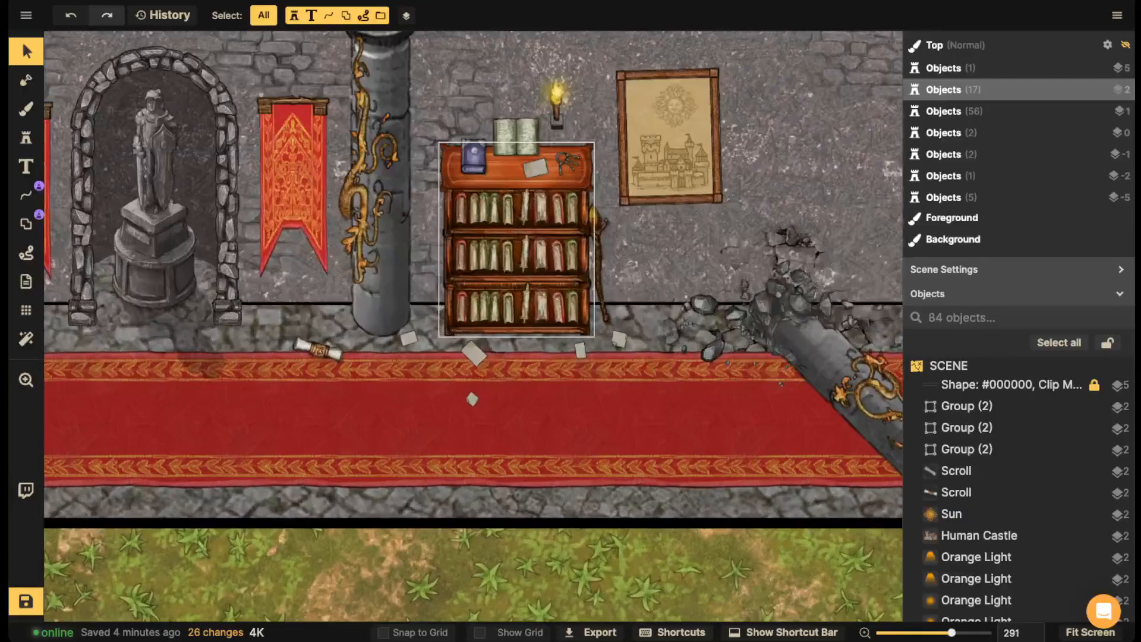
- Search the Fantasy Battlemaps stamps for "stool" and choose the round wooden Core stool
{"action": "left_click", "coordinate": [26, 137]}
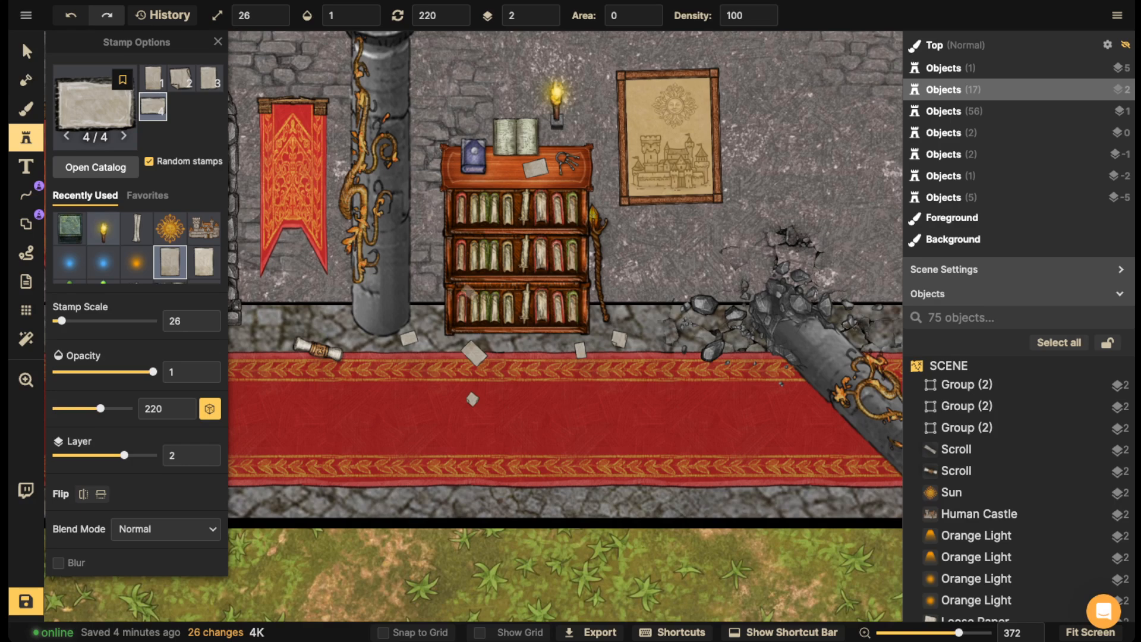
{"action": "scroll", "coordinate": [471, 323], "scroll_direction": "down", "scroll_amount": 3}
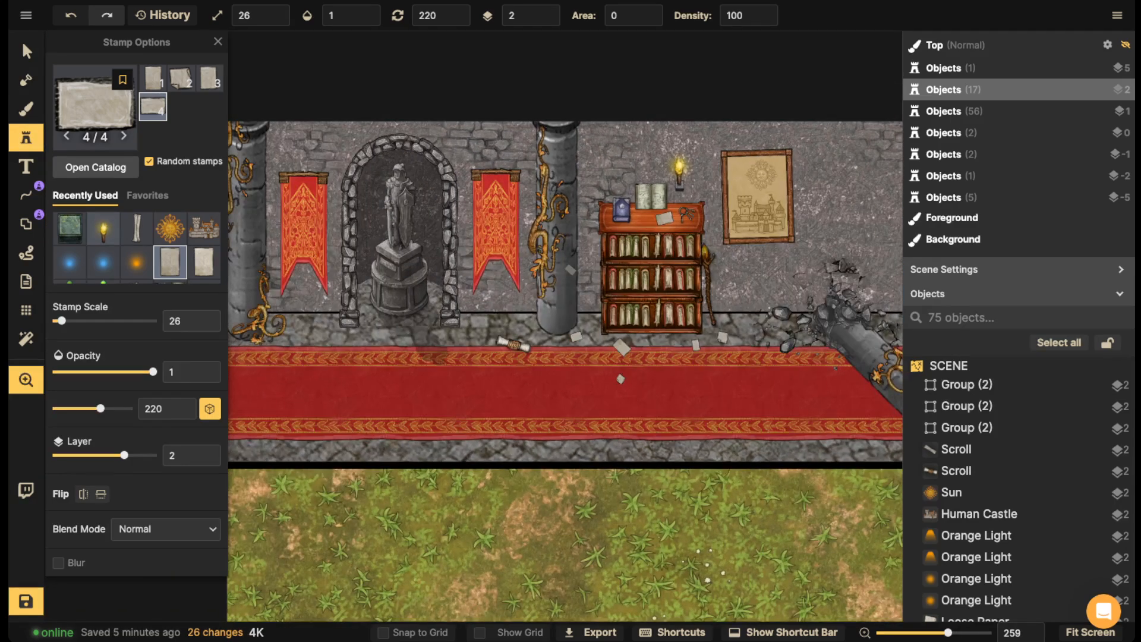
{"action": "left_click_drag", "start_coordinate": [570, 269], "coordinate": [513, 289]}
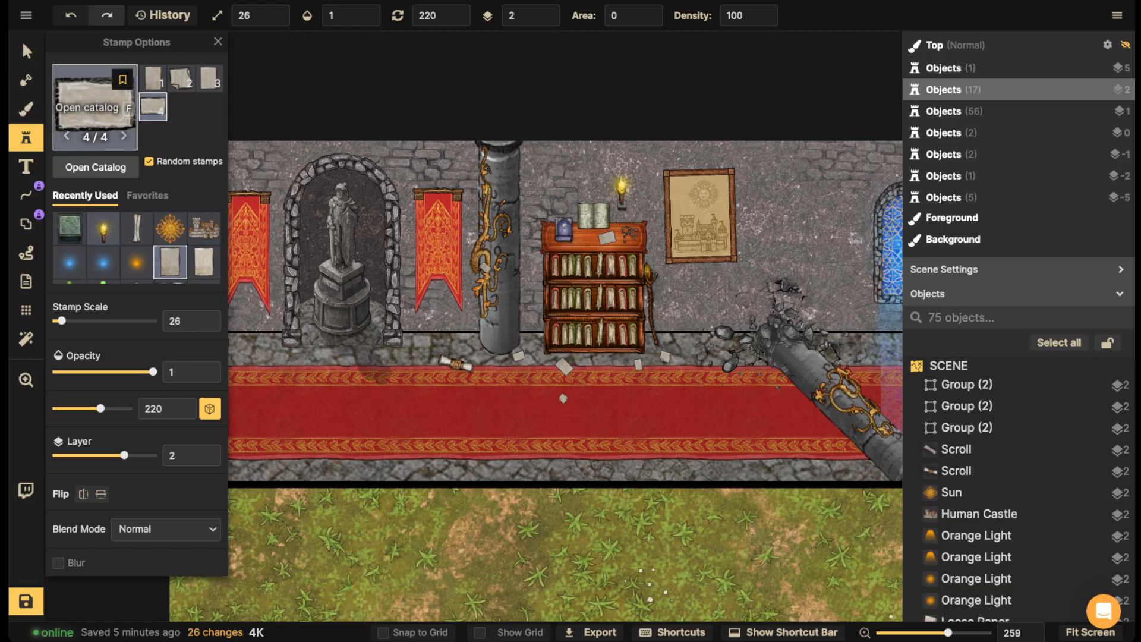
{"action": "left_click", "coordinate": [96, 167]}
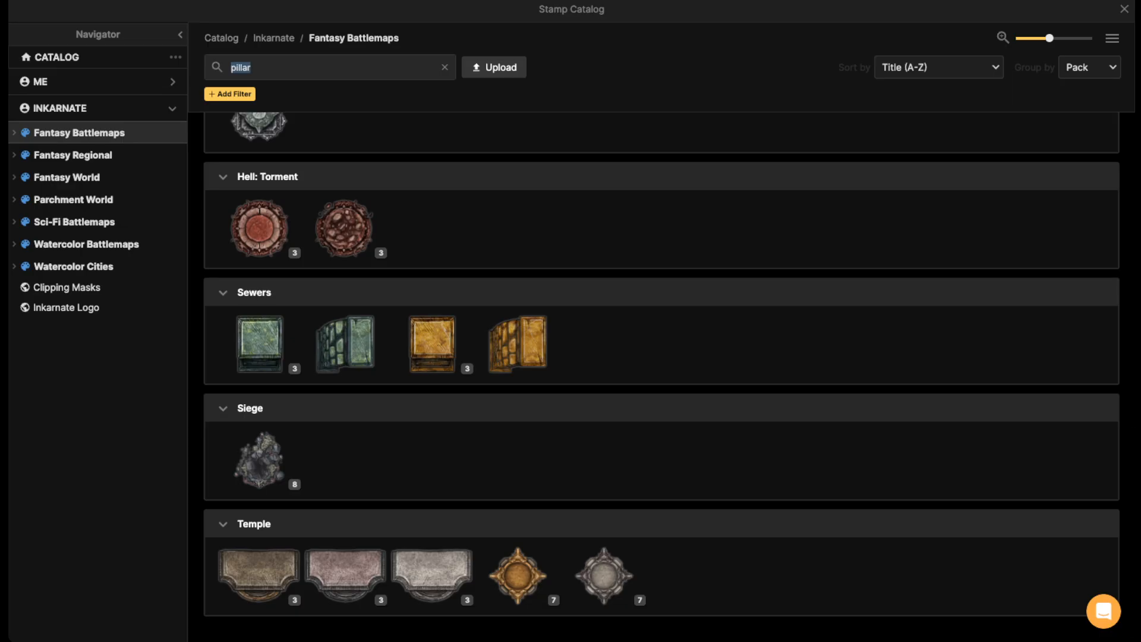
{"action": "type", "text": "stoll"}
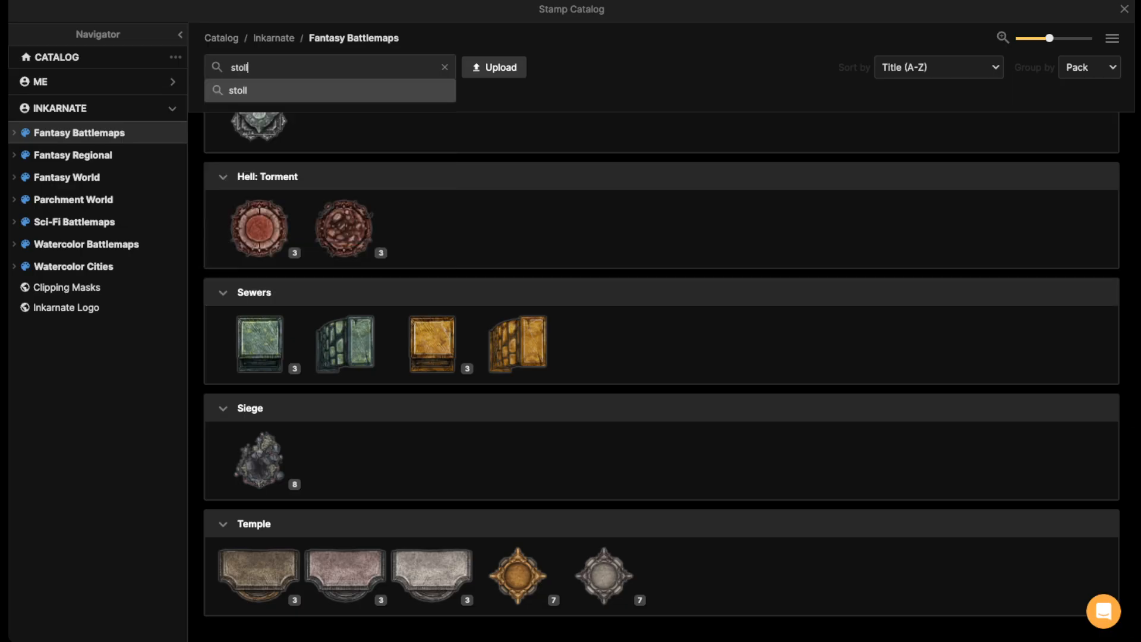
{"action": "key", "text": "BackSpace"}
{"action": "key", "text": "BackSpace"}
{"action": "type", "text": "ol"}
{"action": "key", "text": "Return"}
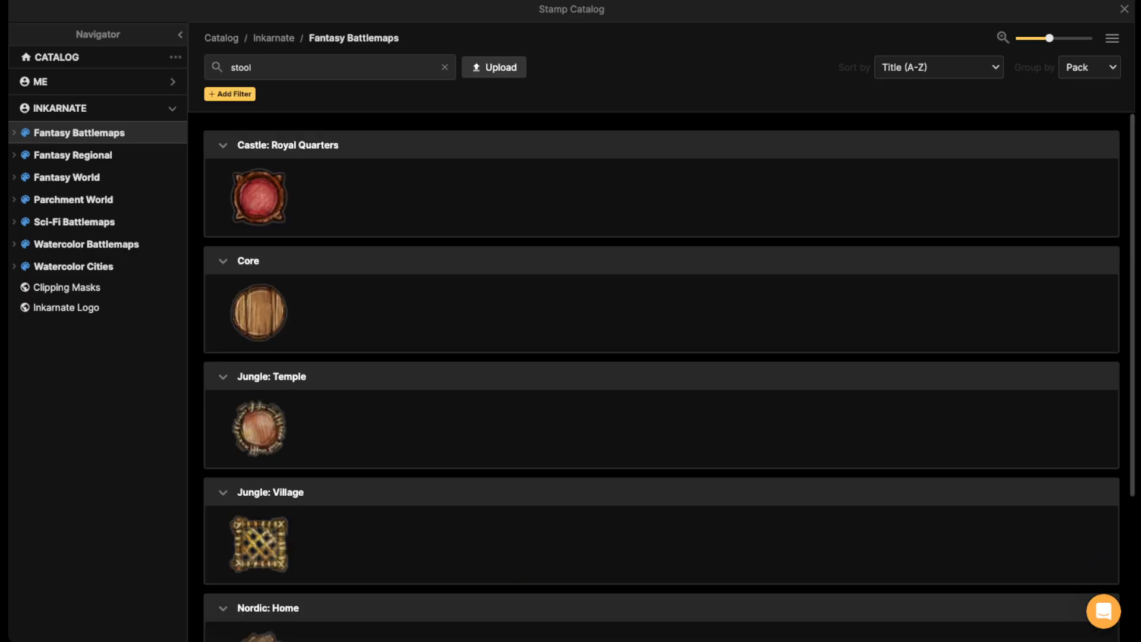
{"action": "left_click", "coordinate": [258, 313]}
- Place the wooden stool on the red carpet in front of the statue, at scale 86 and rotation 0
{"action": "scroll", "coordinate": [512, 426], "scroll_direction": "up", "scroll_amount": 6}
{"action": "scroll", "coordinate": [517, 426], "scroll_direction": "up", "scroll_amount": 5}
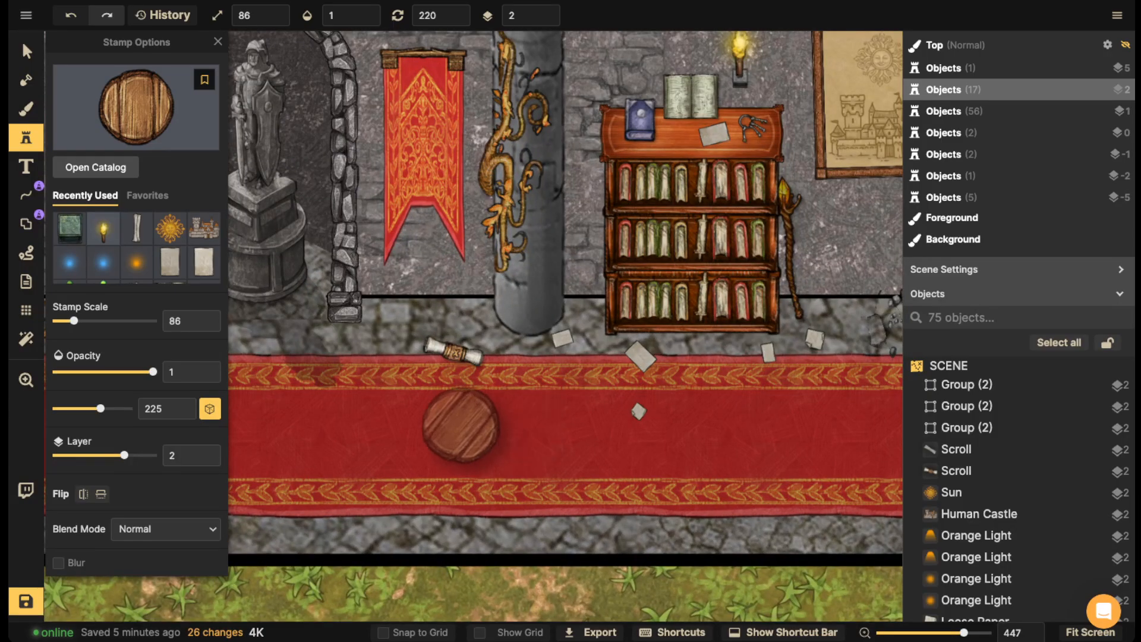
{"action": "left_click_drag", "start_coordinate": [461, 422], "coordinate": [582, 323]}
{"action": "left_click", "coordinate": [466, 15]}
{"action": "left_click", "coordinate": [438, 311]}
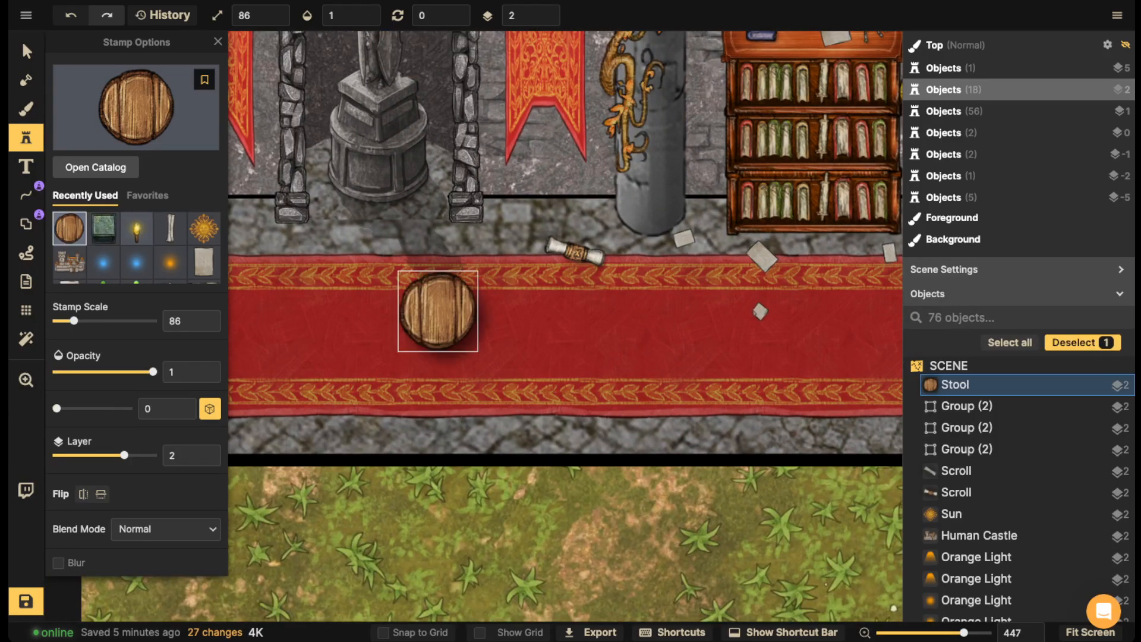
- Set the wooden stool's shadow to None
{"action": "left_click", "coordinate": [27, 51]}
{"action": "left_click", "coordinate": [123, 361]}
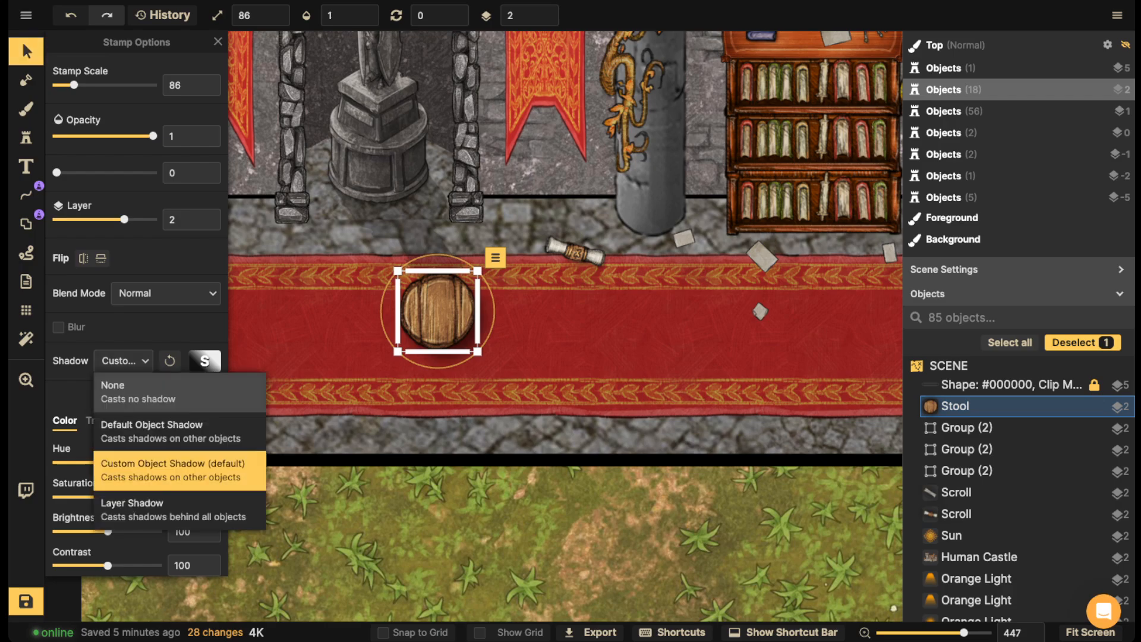
{"action": "left_click", "coordinate": [125, 390]}
- Duplicate the wooden stool on the red carpet and put the copy on layer 1
{"action": "key", "text": "ctrl+v"}
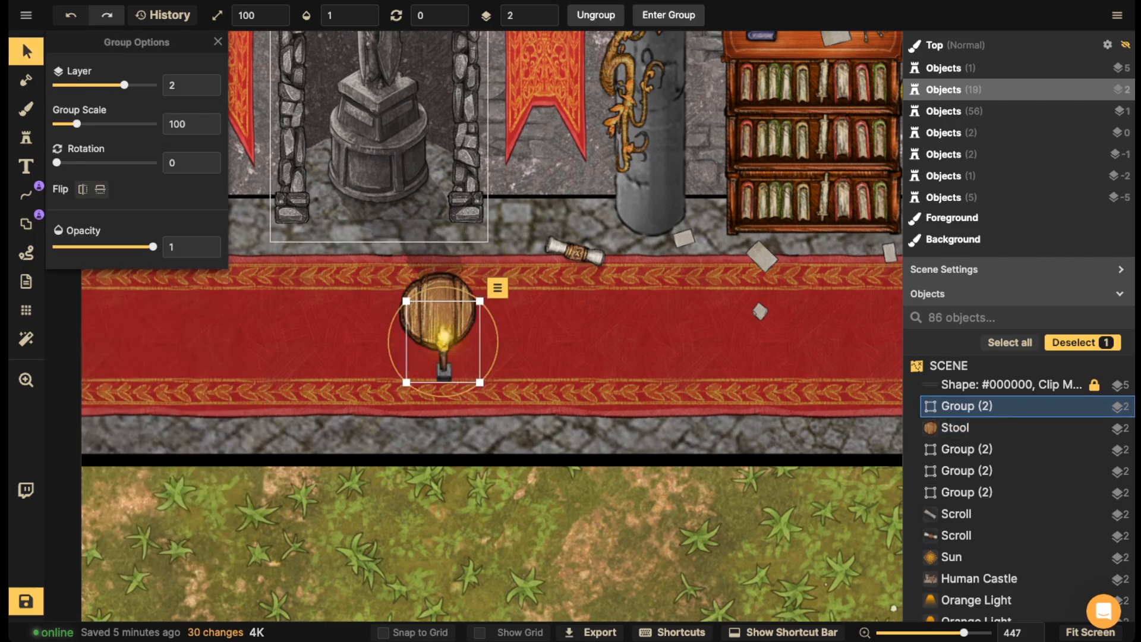
{"action": "key", "text": "Delete"}
{"action": "left_click", "coordinate": [433, 332]}
{"action": "key", "text": "ctrl+c"}
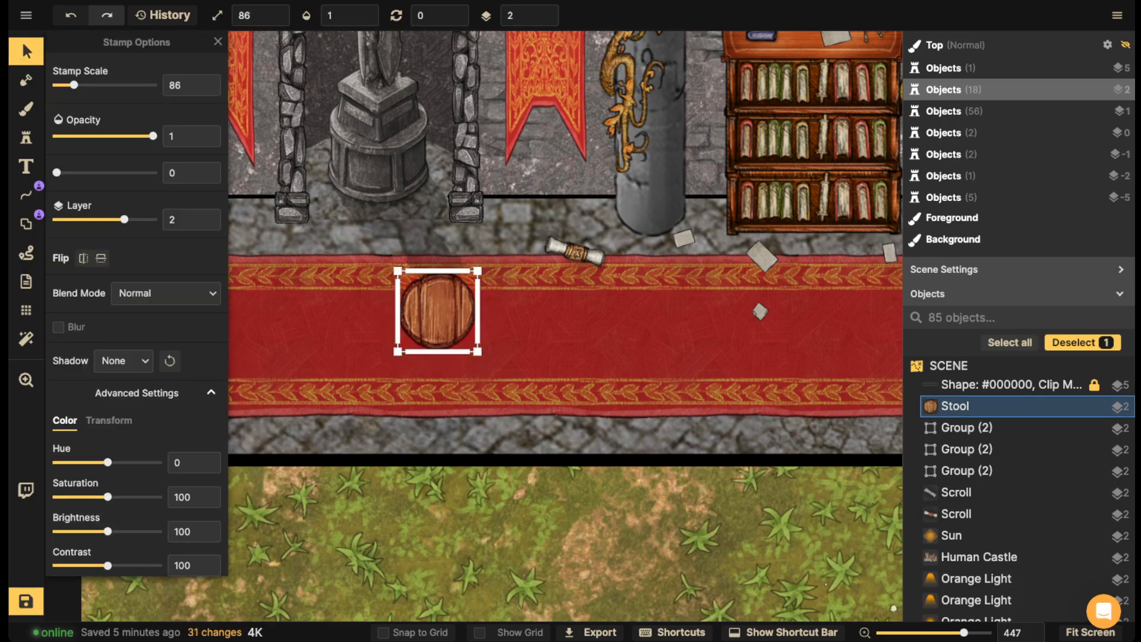
{"action": "key", "text": "ctrl+v"}
{"action": "left_click", "coordinate": [545, 20]}
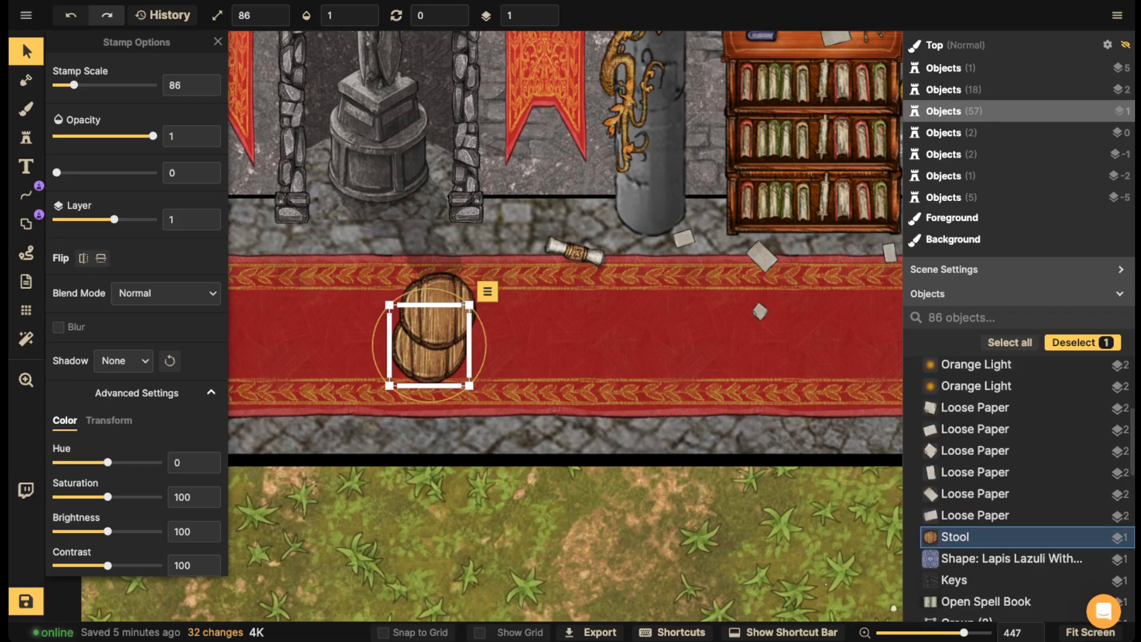
- Lower the stool copy's brightness and tuck it beneath the original seat so only its lower edge shows as thickness
{"action": "left_click_drag", "start_coordinate": [108, 531], "coordinate": [85, 531]}
{"action": "left_click_drag", "start_coordinate": [431, 363], "coordinate": [440, 337]}
{"action": "key", "text": "Escape"}
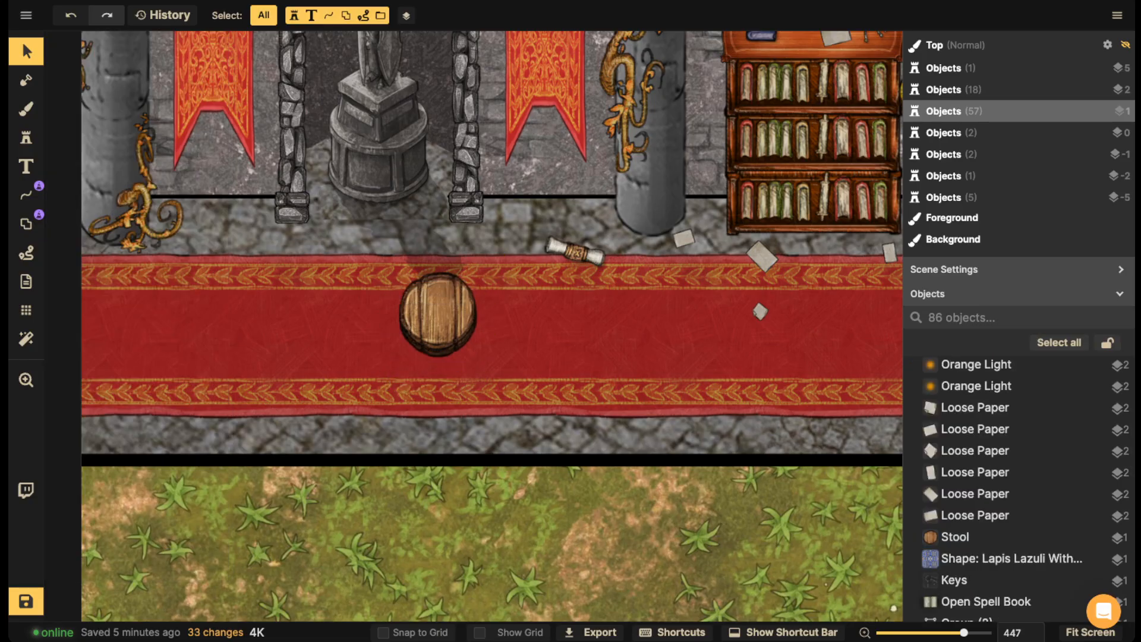
- Search the Fantasy Battlemaps stamps for "pole" and choose the second variant of the first Desert wooden pole
{"action": "left_click", "coordinate": [27, 138]}
{"action": "left_click", "coordinate": [99, 138]}
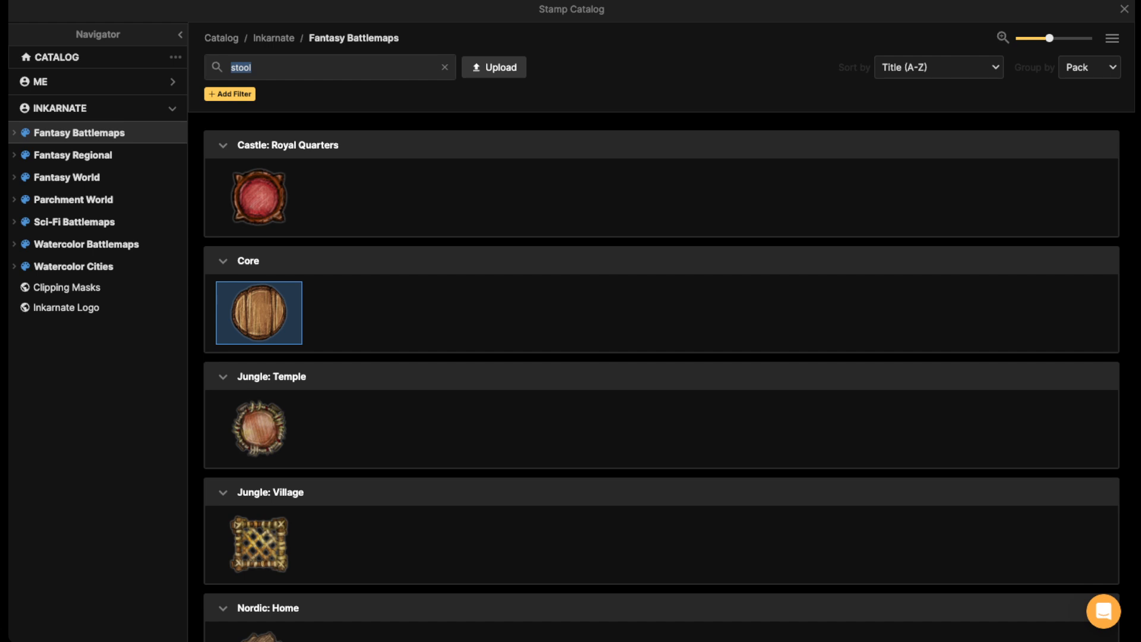
{"action": "type", "text": "pole"}
{"action": "key", "text": "Return"}
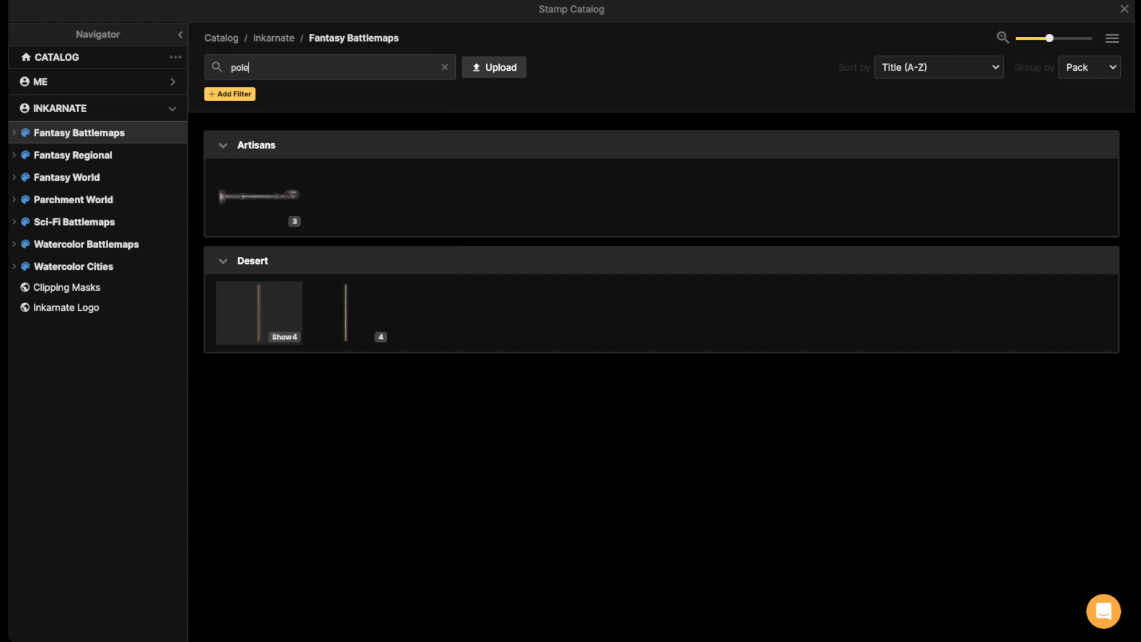
{"action": "left_click", "coordinate": [260, 310]}
{"action": "key", "text": "Right"}
- Place the wooden pole under the stool's lower-left edge as a leg, at scale 56, rotation 195 and layer 0
{"action": "scroll", "coordinate": [414, 325], "scroll_direction": "up", "scroll_amount": 5}
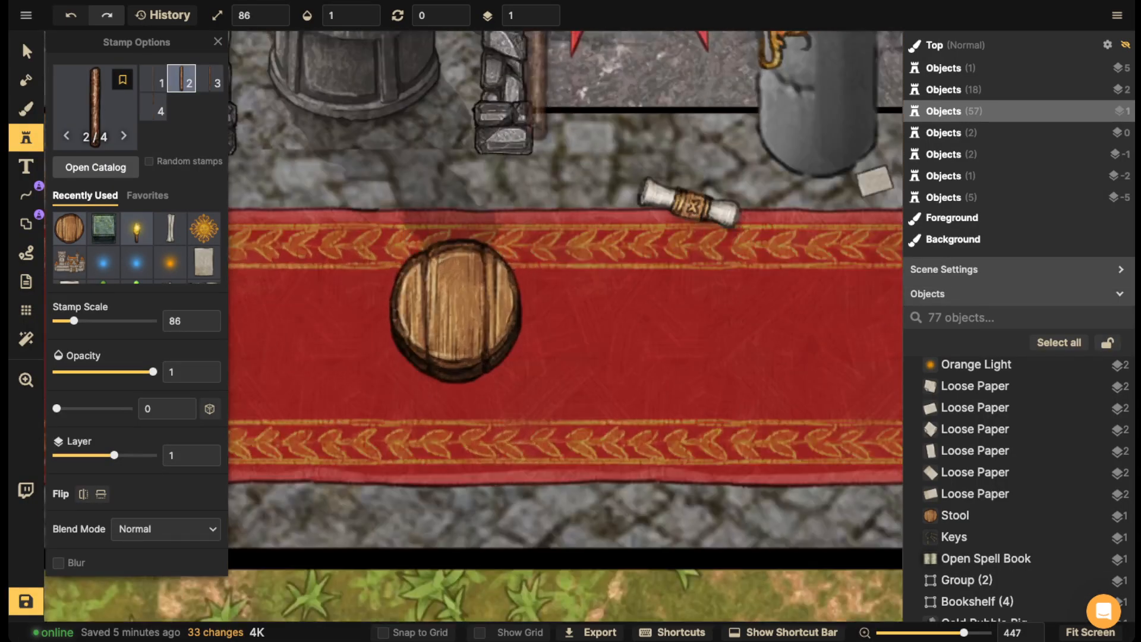
{"action": "left_click", "coordinate": [553, 19]}
{"action": "scroll", "coordinate": [376, 323], "scroll_direction": "down", "scroll_amount": 3}
{"action": "scroll", "coordinate": [414, 357], "scroll_direction": "down", "scroll_amount": 5}
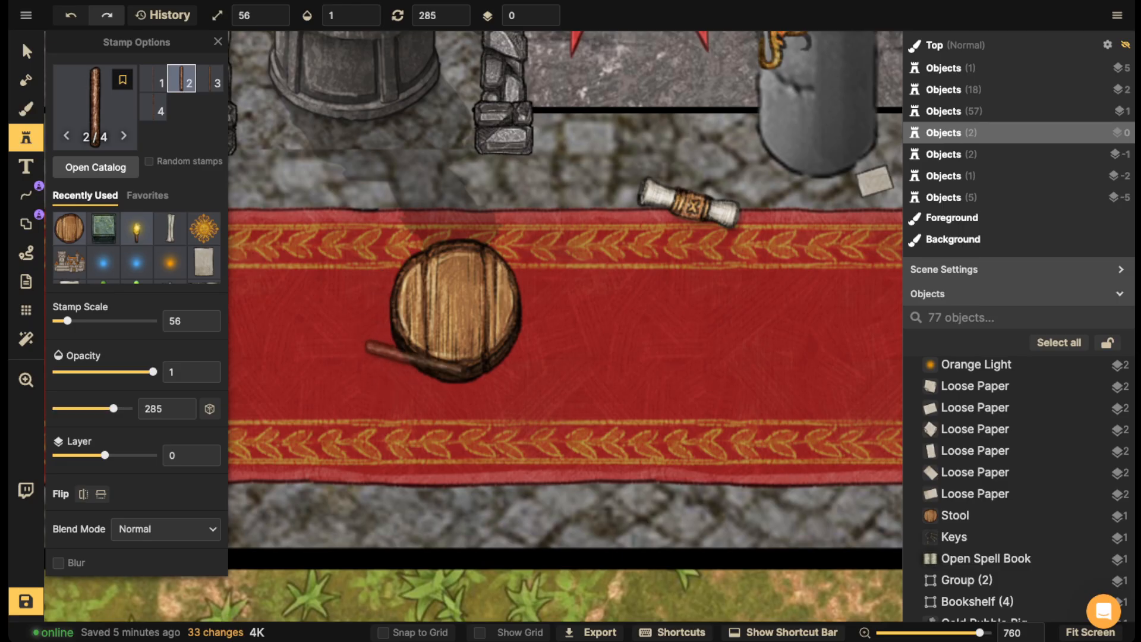
{"action": "scroll", "coordinate": [415, 357], "scroll_direction": "up", "scroll_amount": 6}
{"action": "left_click", "coordinate": [418, 353]}
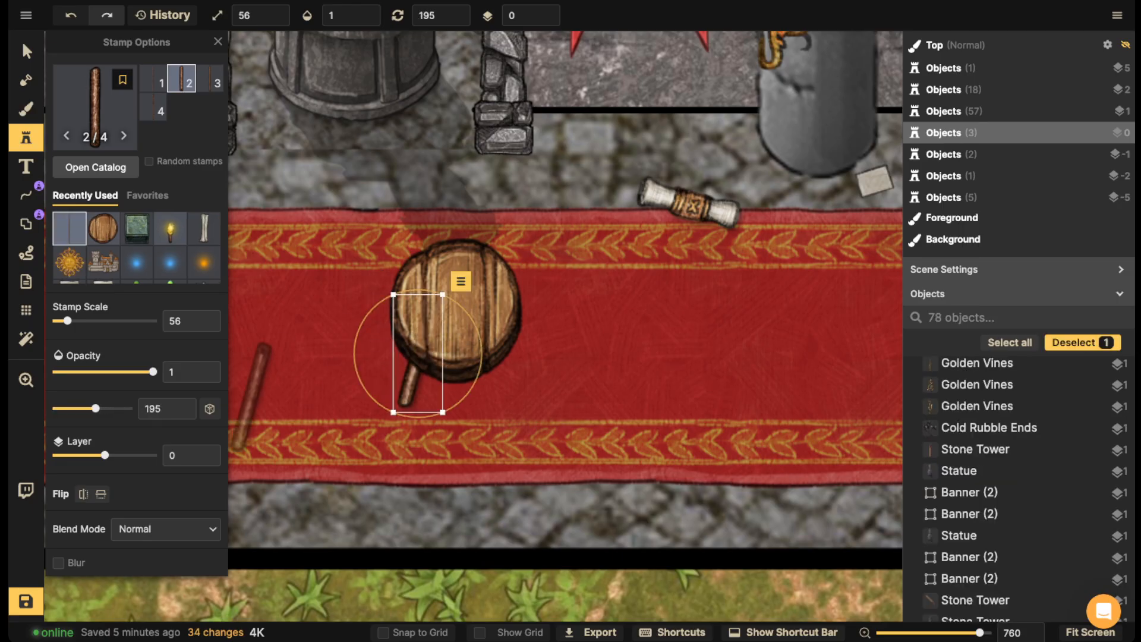
- Set the first stool leg's shadow to None and its brightness to 34
{"action": "scroll", "coordinate": [136, 357], "scroll_direction": "down", "scroll_amount": 5}
{"action": "left_click", "coordinate": [123, 327]}
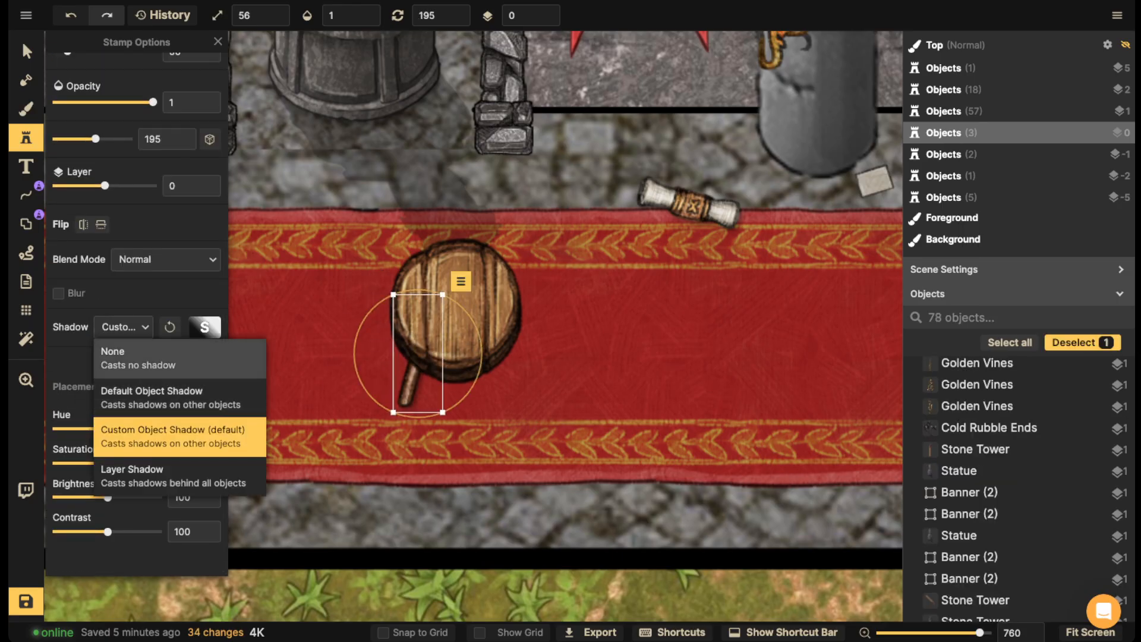
{"action": "left_click", "coordinate": [83, 354]}
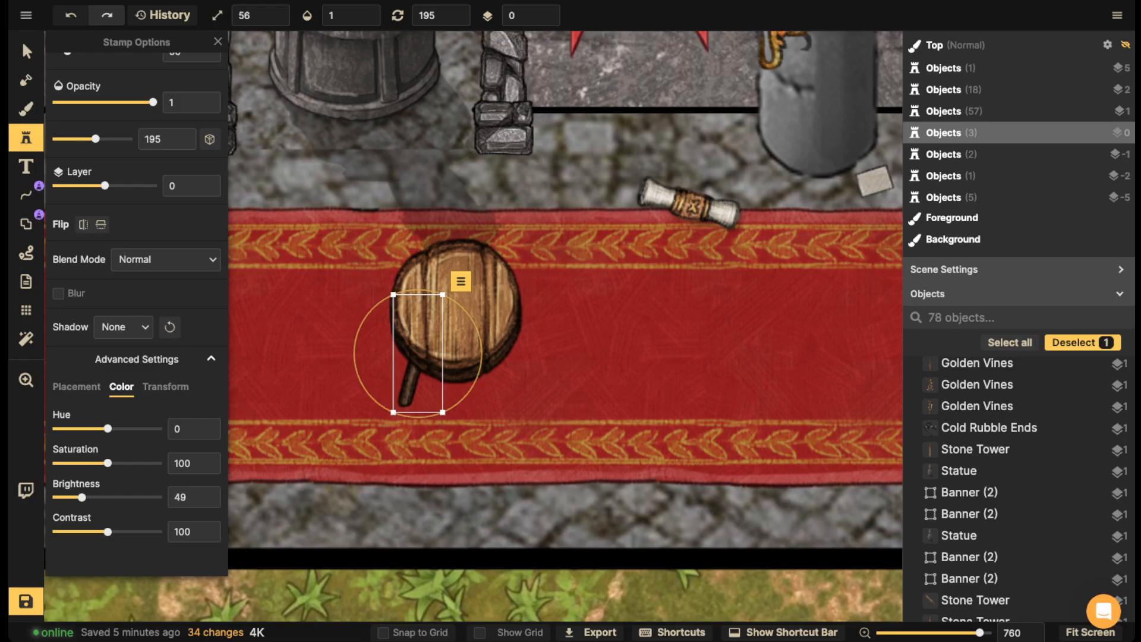
{"action": "left_click", "coordinate": [440, 450]}
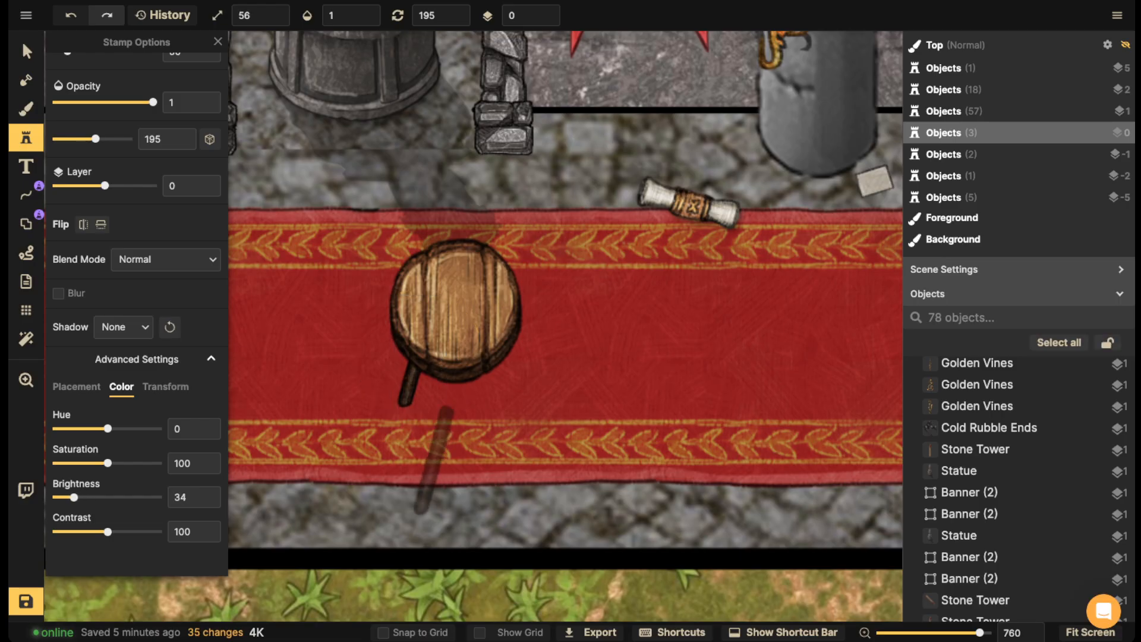
- Add a middle stool leg at rotation 180 and a right leg at rotation 150, nudging the right one slightly inward
{"action": "scroll", "coordinate": [465, 354], "scroll_direction": "up", "scroll_amount": 1}
{"action": "left_click", "coordinate": [461, 369]}
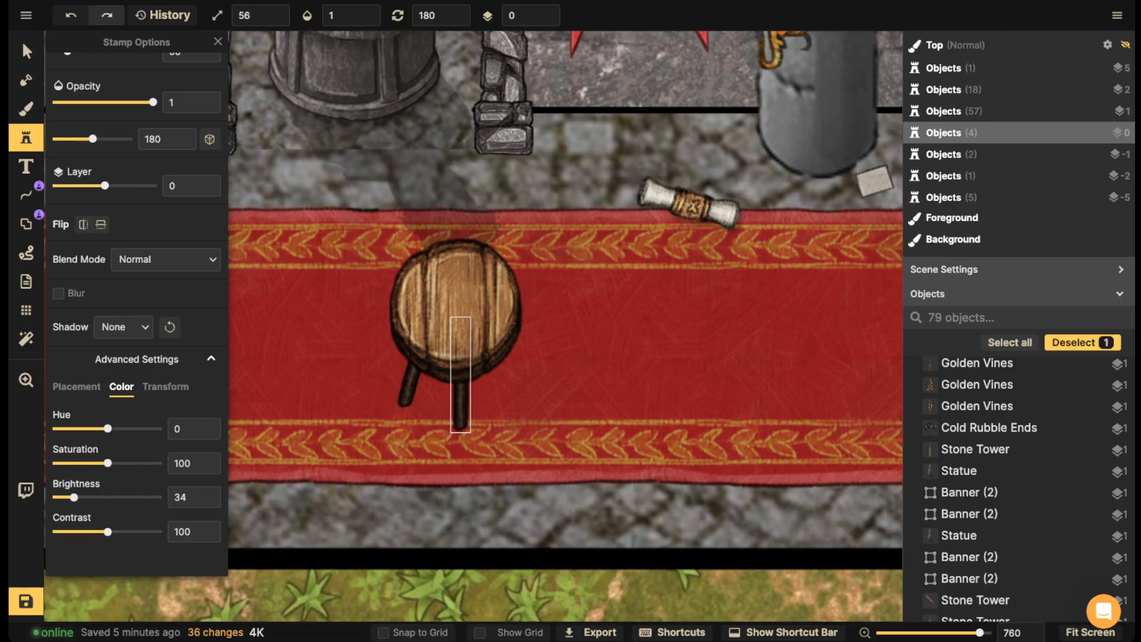
{"action": "scroll", "coordinate": [479, 362], "scroll_direction": "up", "scroll_amount": 2}
{"action": "left_click", "coordinate": [501, 359]}
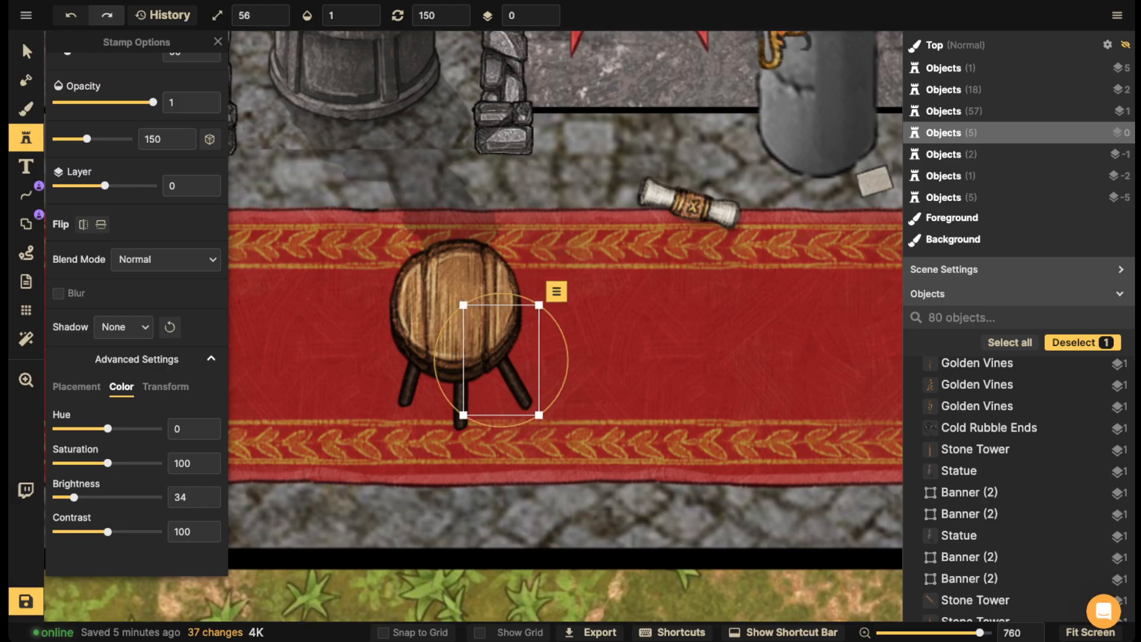
{"action": "left_click_drag", "start_coordinate": [501, 360], "coordinate": [494, 360]}
- Group the two stool seat pieces and the three pole legs under the name "Group"
{"action": "left_click", "coordinate": [27, 52]}
{"action": "left_click_drag", "start_coordinate": [322, 285], "coordinate": [572, 446]}
{"action": "left_click", "coordinate": [606, 16]}
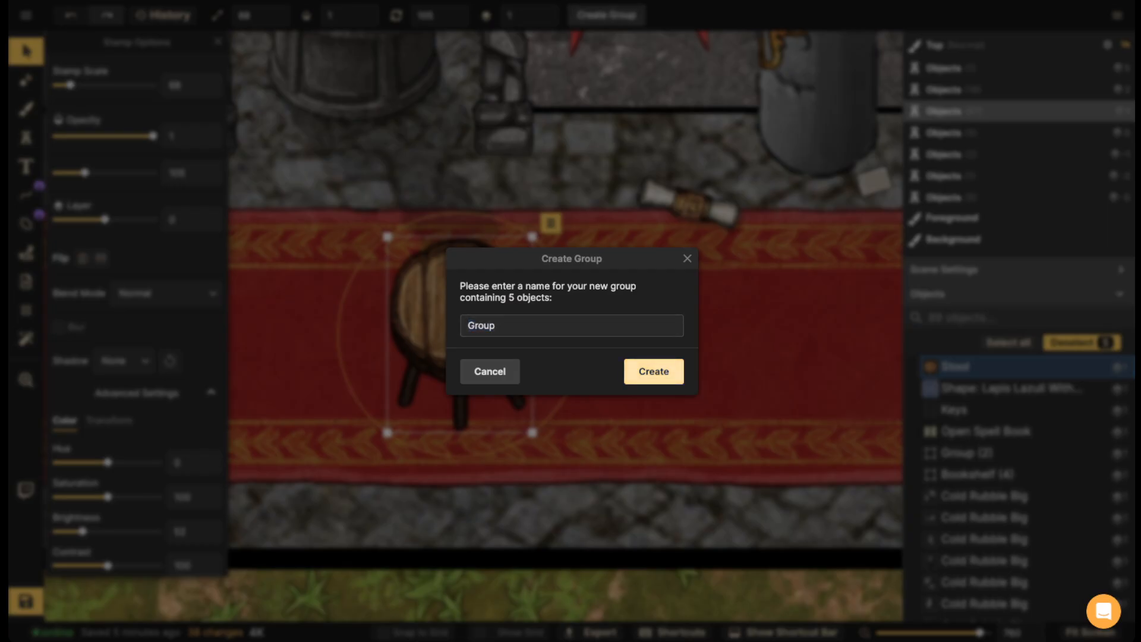
{"action": "left_click", "coordinate": [654, 372]}
- Enter the stool group and select its right wooden pole leg
{"action": "double_click", "coordinate": [507, 376]}
{"action": "left_click", "coordinate": [507, 377]}
{"action": "scroll", "coordinate": [509, 375], "scroll_direction": "up", "scroll_amount": 1}
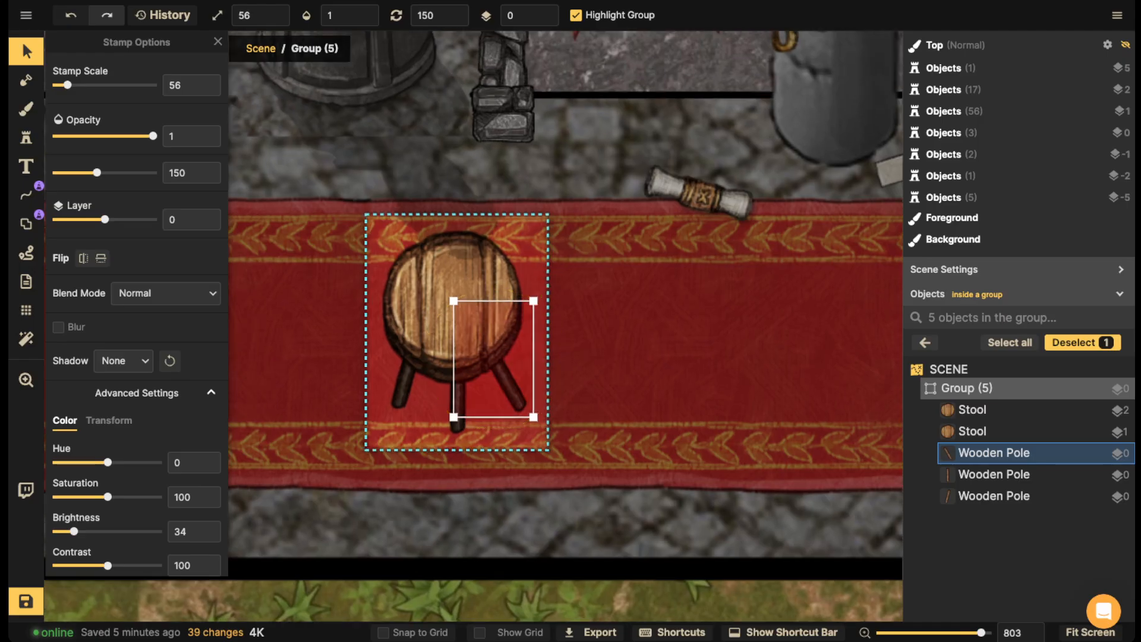
- Rotate the stool's right-hand wooden pole leg to about 163.5 degrees and leave the stool group
{"action": "scroll", "coordinate": [508, 376], "scroll_direction": "up", "scroll_amount": 1}
{"action": "left_click_drag", "start_coordinate": [509, 375], "coordinate": [543, 396]}
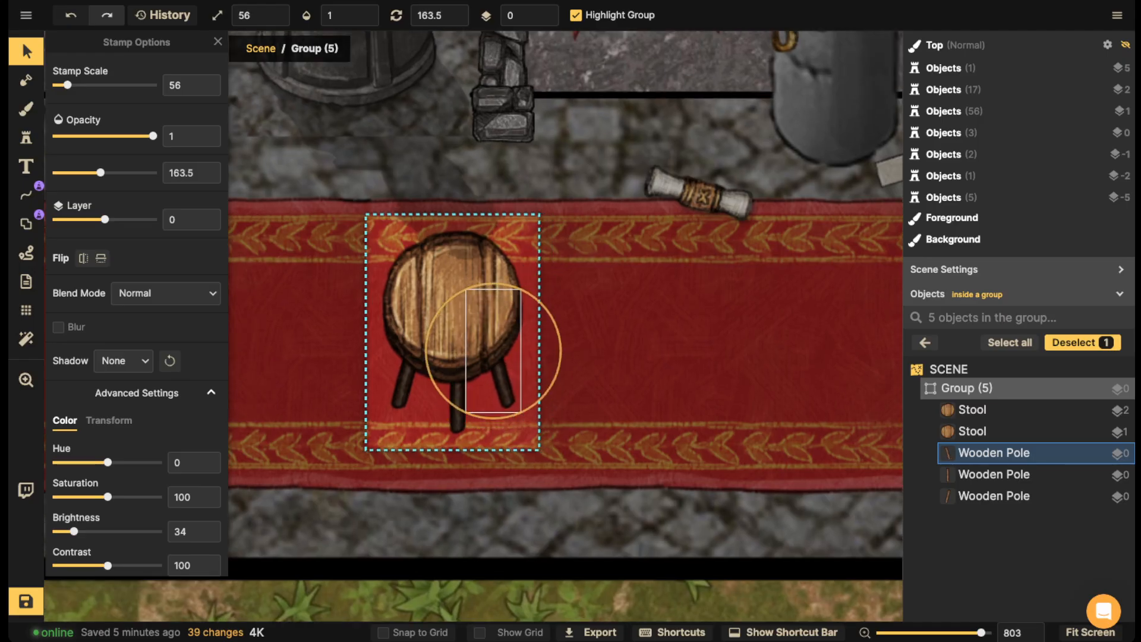
{"action": "left_click", "coordinate": [458, 410]}
{"action": "left_click_drag", "start_coordinate": [459, 410], "coordinate": [283, 386]}
{"action": "key", "text": "Escape"}
{"action": "key", "text": "Escape"}
- Move the stool group in front of the bookshelf, scale it down and raise it to layer 2
{"action": "scroll", "coordinate": [381, 225], "scroll_direction": "down", "scroll_amount": 3}
{"action": "scroll", "coordinate": [380, 226], "scroll_direction": "down", "scroll_amount": 2}
{"action": "left_click_drag", "start_coordinate": [283, 386], "coordinate": [762, 391]}
{"action": "left_click_drag", "start_coordinate": [762, 391], "coordinate": [548, 323]}
{"action": "double_click", "coordinate": [545, 9]}
{"action": "key", "text": "bracketleft"}
{"action": "key", "text": "bracketleft"}
{"action": "key", "text": "bracketleft"}
{"action": "scroll", "coordinate": [549, 267], "scroll_direction": "down", "scroll_amount": 3}
{"action": "key", "text": "Escape"}
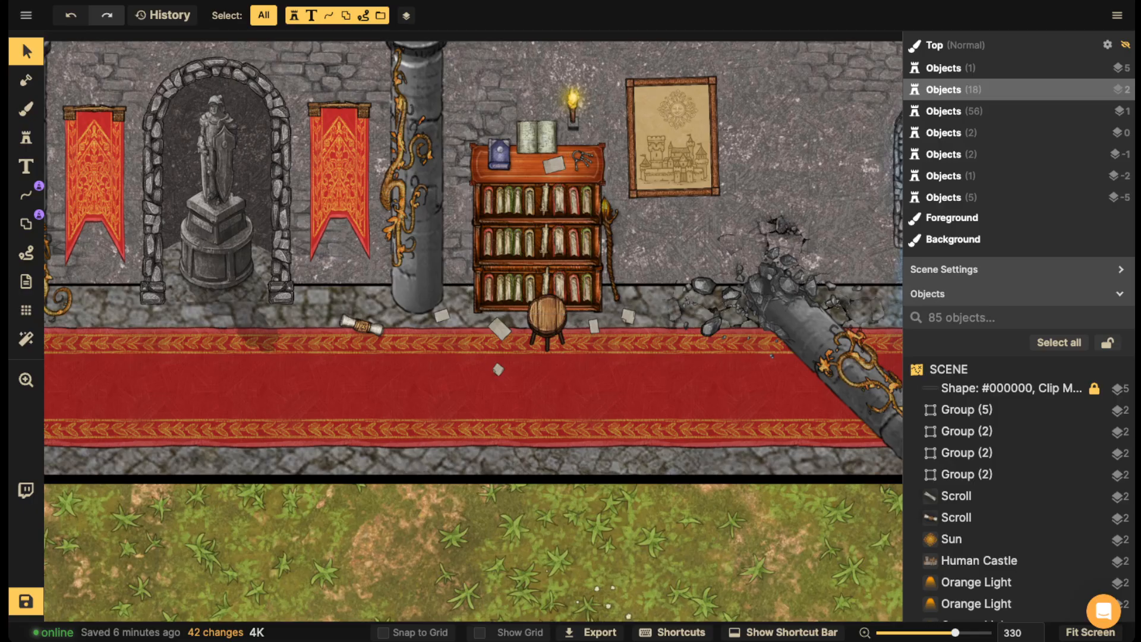
{"action": "left_click", "coordinate": [554, 164]}
{"action": "scroll", "coordinate": [554, 164], "scroll_direction": "up", "scroll_amount": 5}
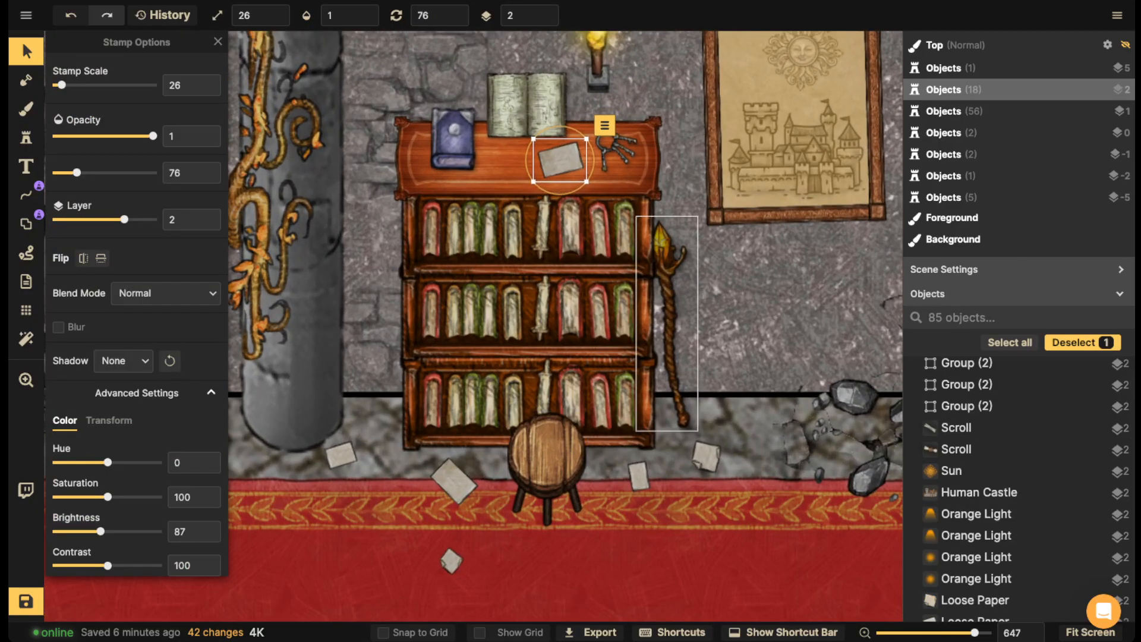
{"action": "left_click", "coordinate": [667, 324]}
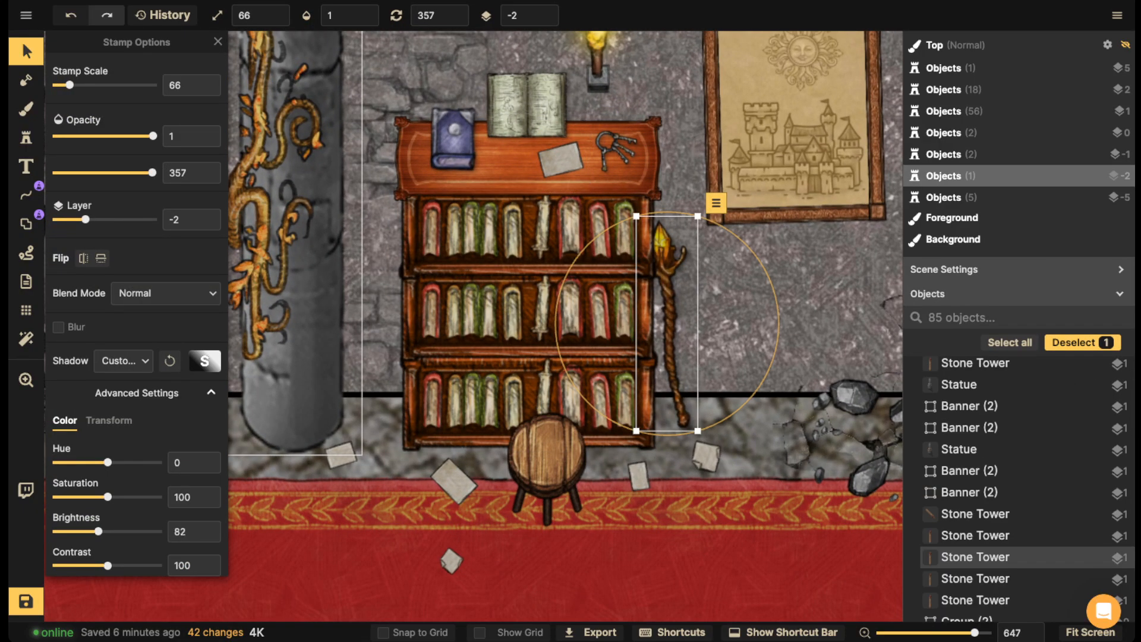
{"action": "left_click", "coordinate": [453, 139]}
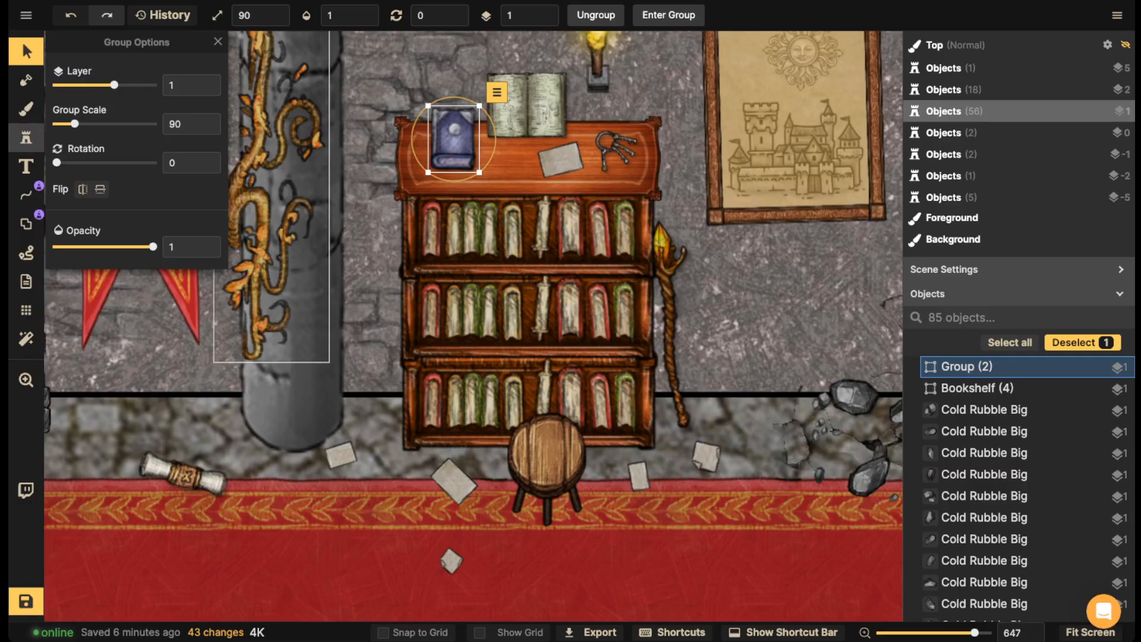
- Open the stamp catalog, look for wizard stamps and show the Wizard pack of Fantasy Battlemaps
{"action": "left_click", "coordinate": [26, 138]}
{"action": "left_click", "coordinate": [95, 109]}
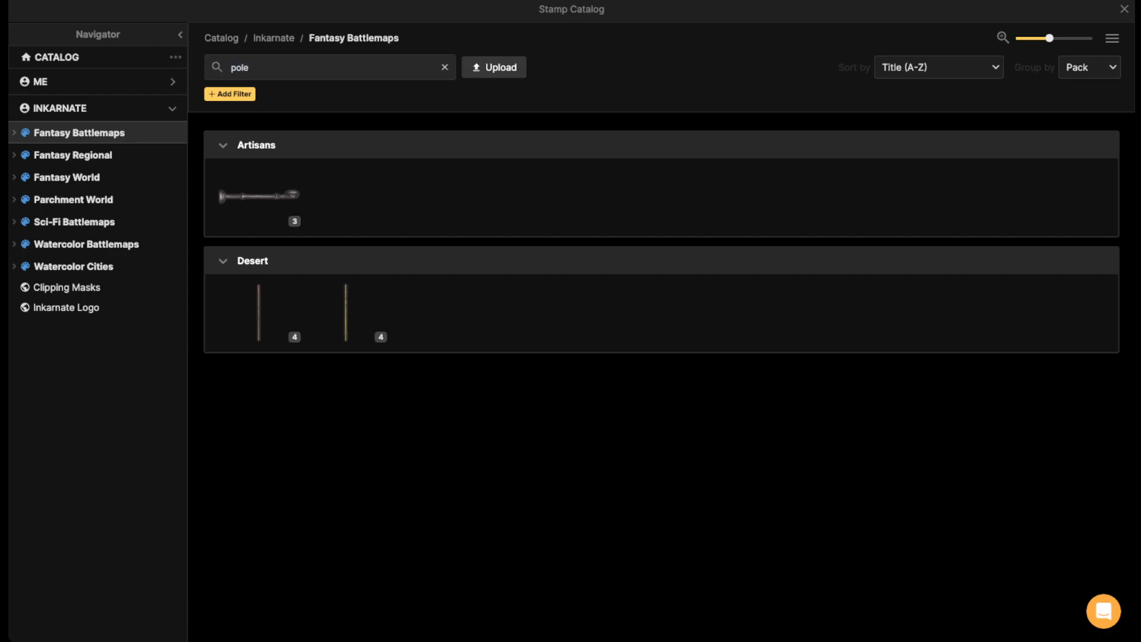
{"action": "key", "text": "BackSpace"}
{"action": "type", "text": "wiz"}
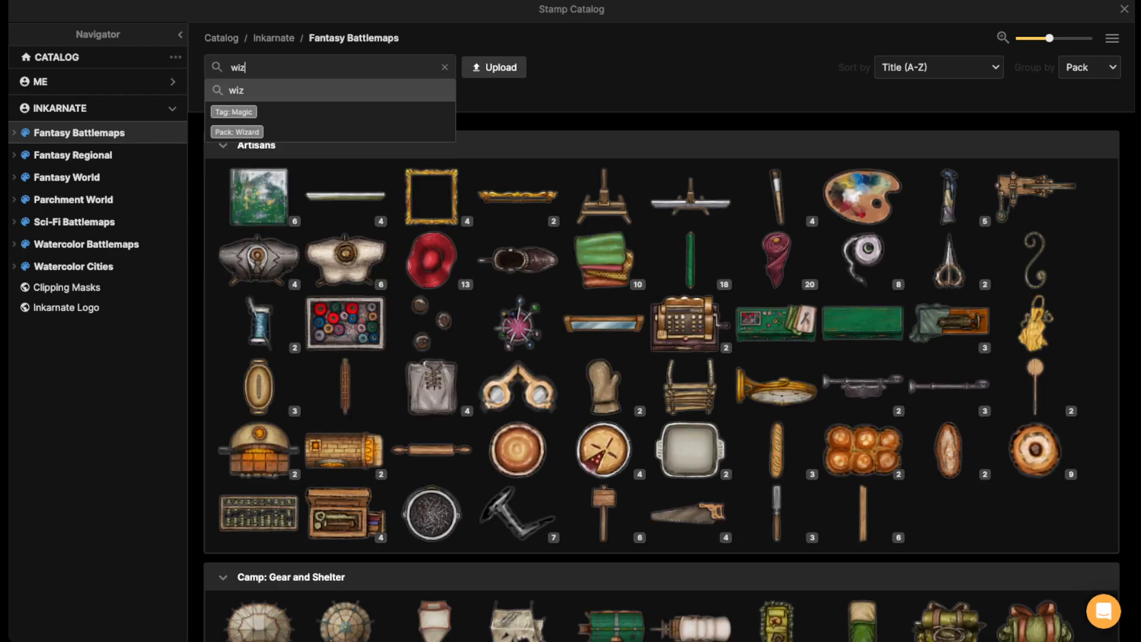
{"action": "type", "text": "ard"}
{"action": "key", "text": "Return"}
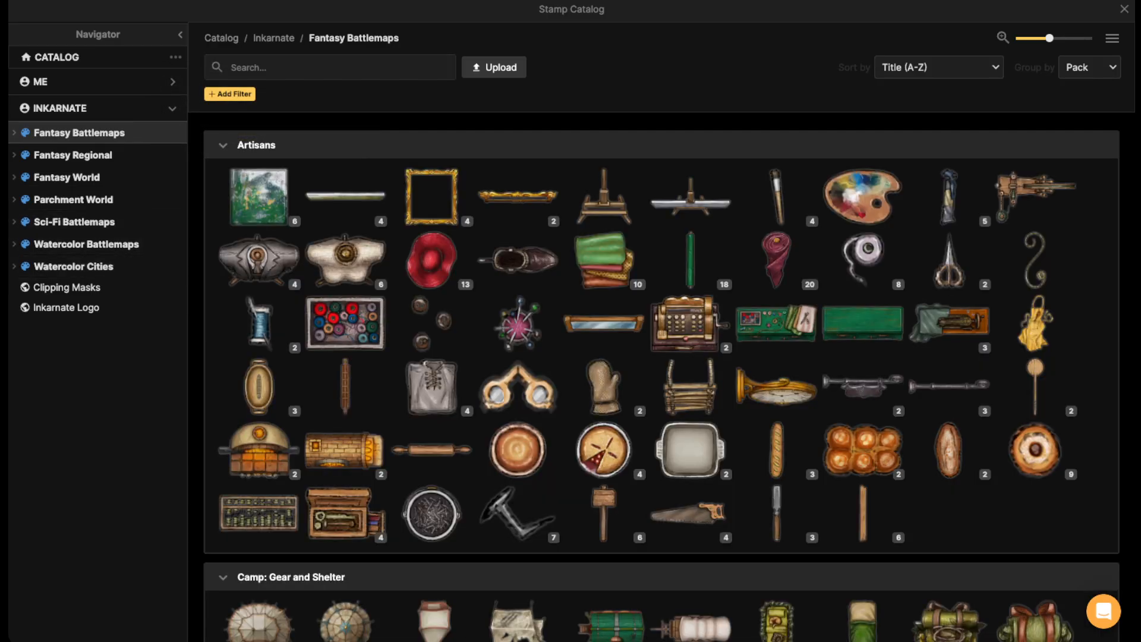
{"action": "left_click", "coordinate": [14, 132]}
{"action": "scroll", "coordinate": [95, 356], "scroll_direction": "down", "scroll_amount": 10}
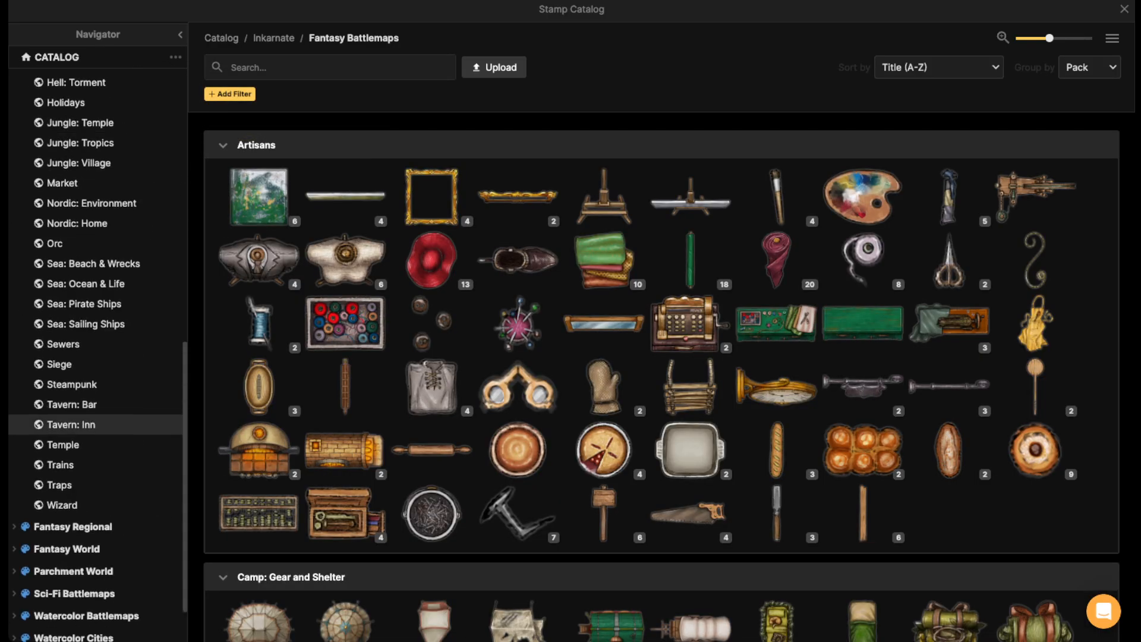
{"action": "left_click", "coordinate": [61, 445]}
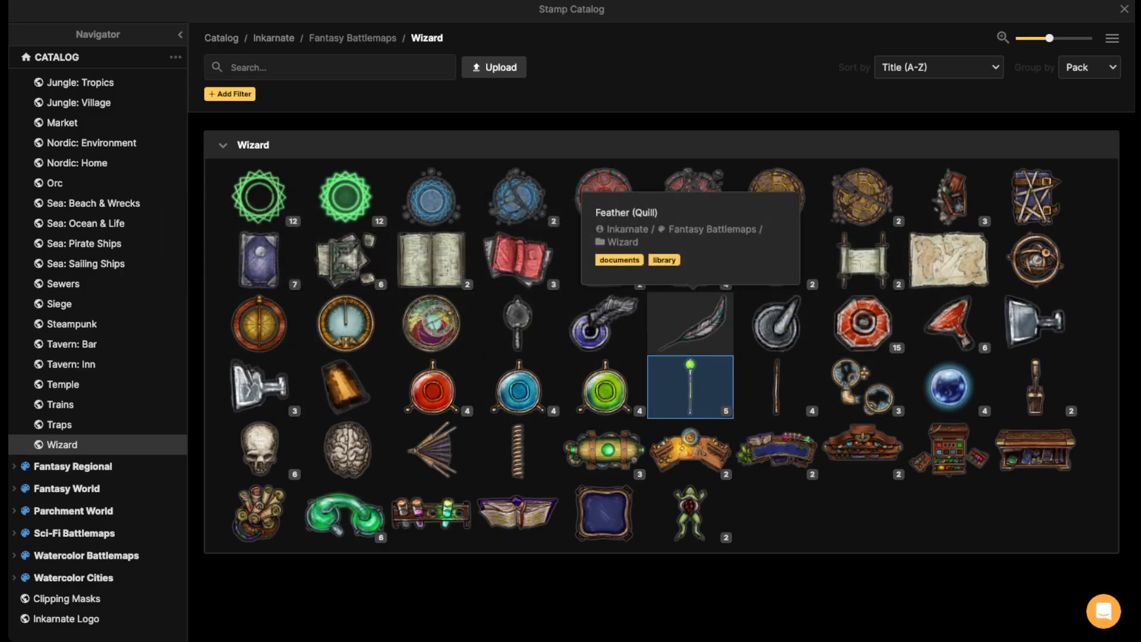
- Place the Feather (Quill) stamp on the stool's seat and raise it to layer 2
{"action": "left_click", "coordinate": [689, 324]}
{"action": "left_click", "coordinate": [548, 435]}
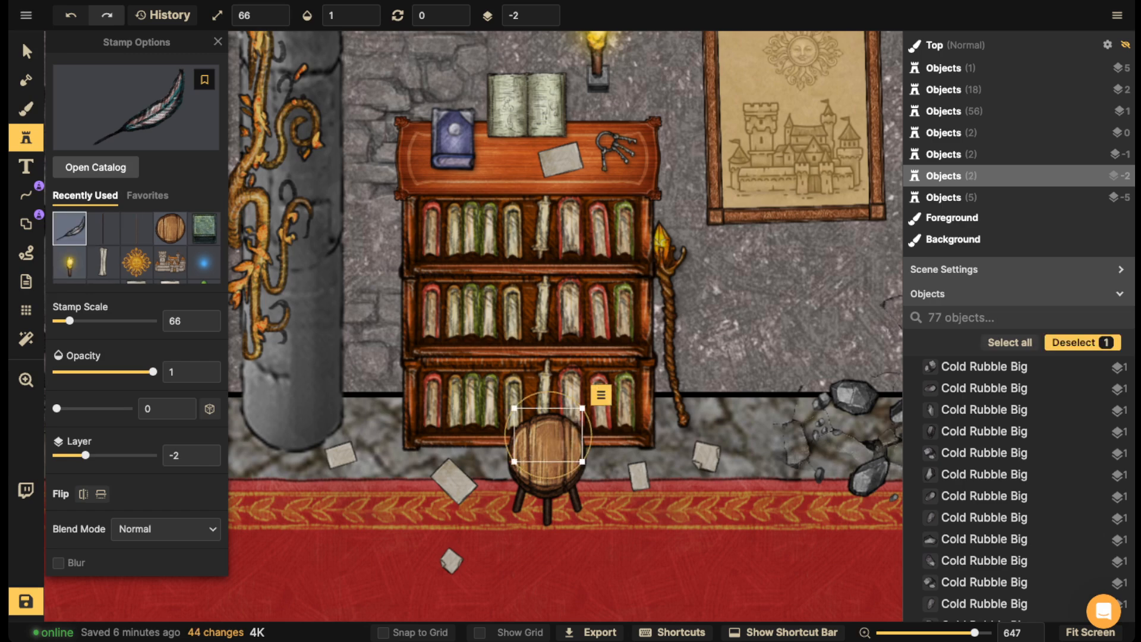
{"action": "left_click", "coordinate": [548, 12]}
{"action": "left_click", "coordinate": [548, 12]}
{"action": "left_click", "coordinate": [548, 12]}
{"action": "left_click", "coordinate": [548, 11]}
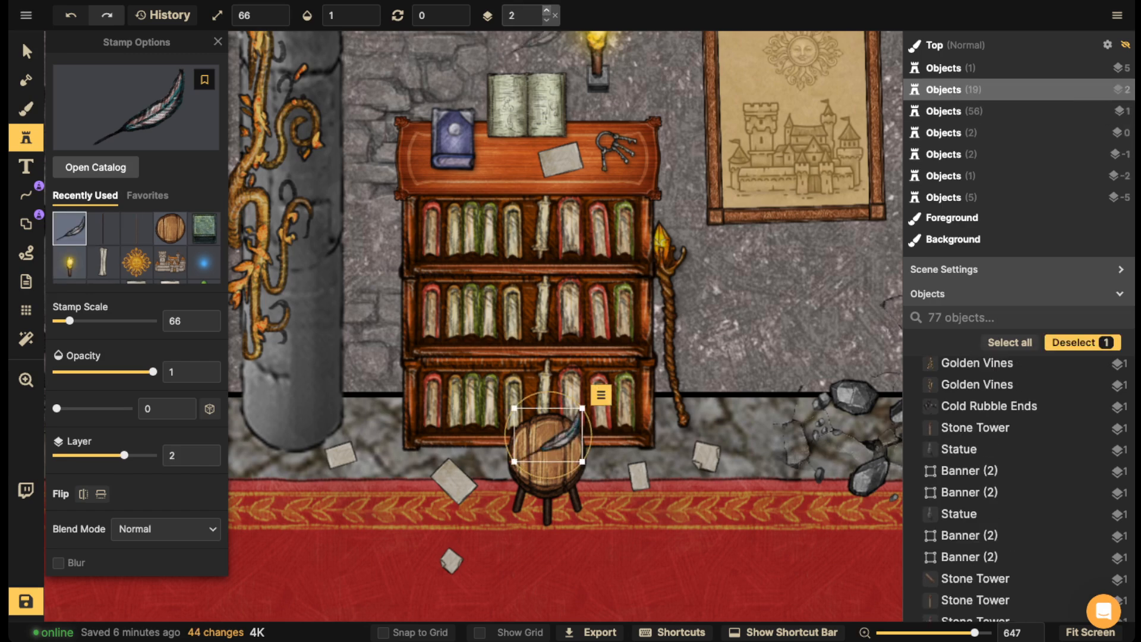
{"action": "left_click", "coordinate": [26, 51]}
- Rotate the scroll at the lower edge of the carpet near its right end so it stands nearly upright
{"action": "scroll", "coordinate": [389, 370], "scroll_direction": "down", "scroll_amount": 5}
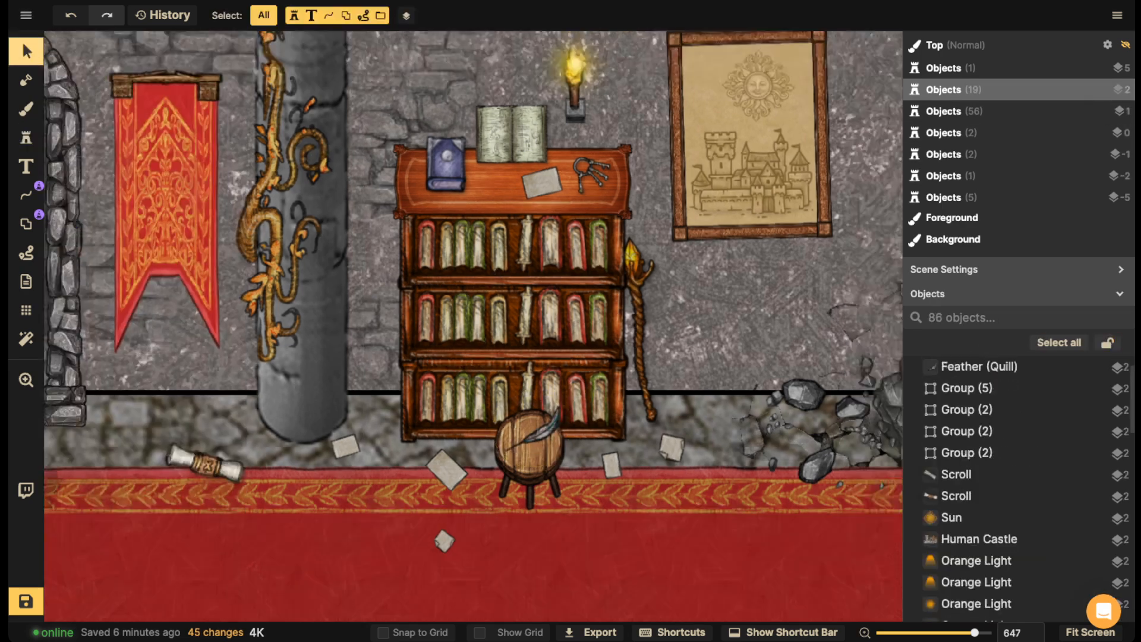
{"action": "scroll", "coordinate": [232, 331], "scroll_direction": "down", "scroll_amount": 8}
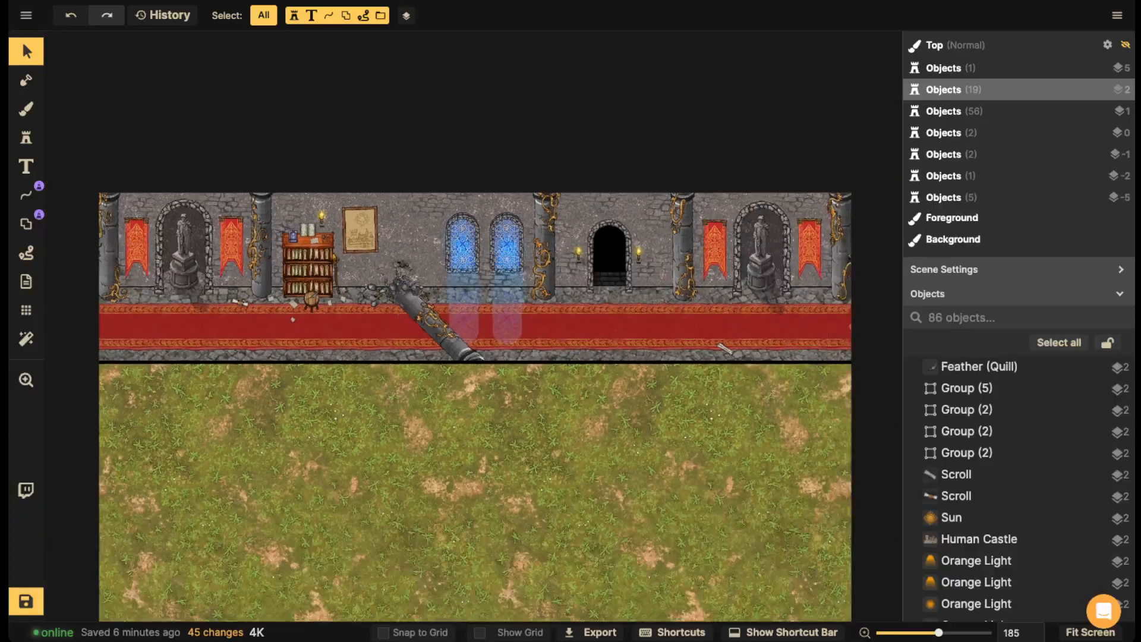
{"action": "scroll", "coordinate": [202, 329], "scroll_direction": "down", "scroll_amount": 2}
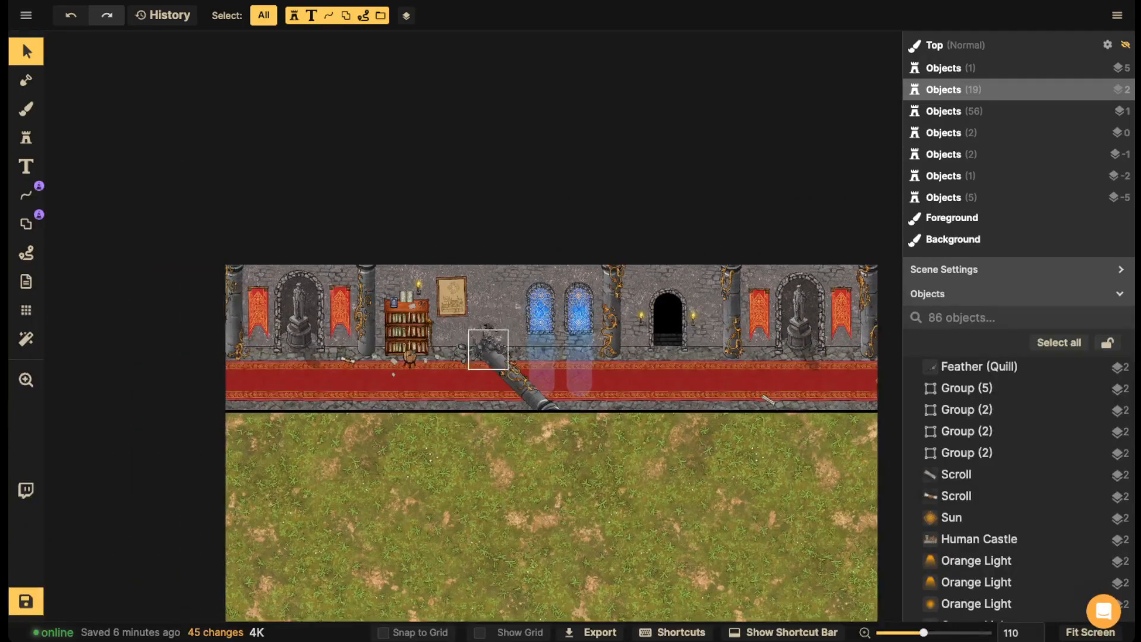
{"action": "key", "text": "space"}
{"action": "left_click_drag", "start_coordinate": [440, 346], "coordinate": [339, 348]}
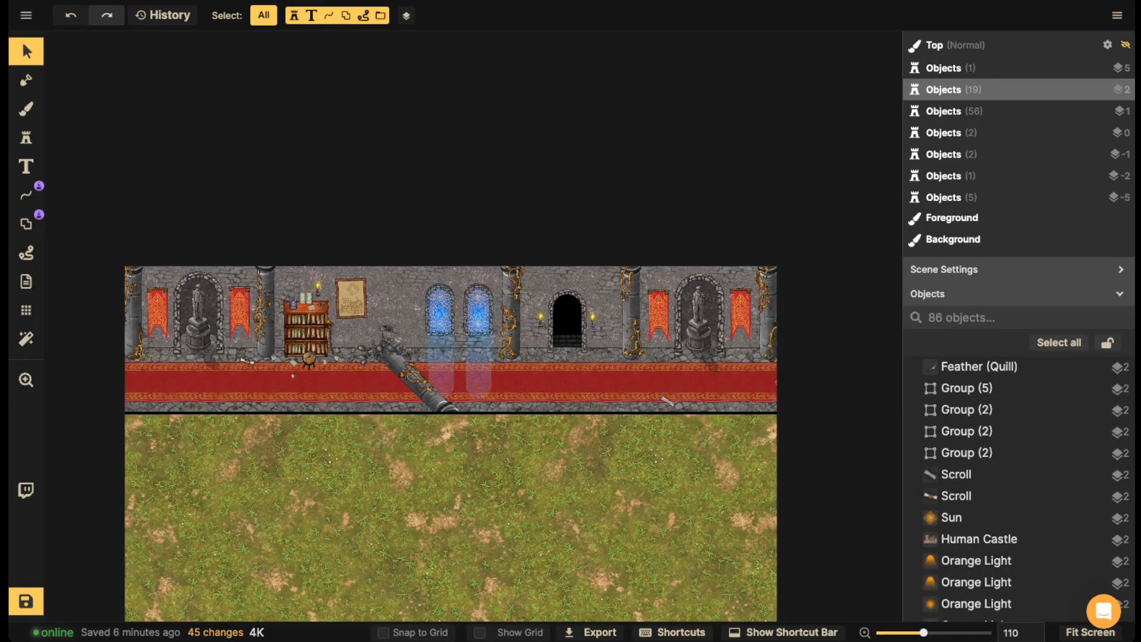
{"action": "left_click", "coordinate": [956, 474]}
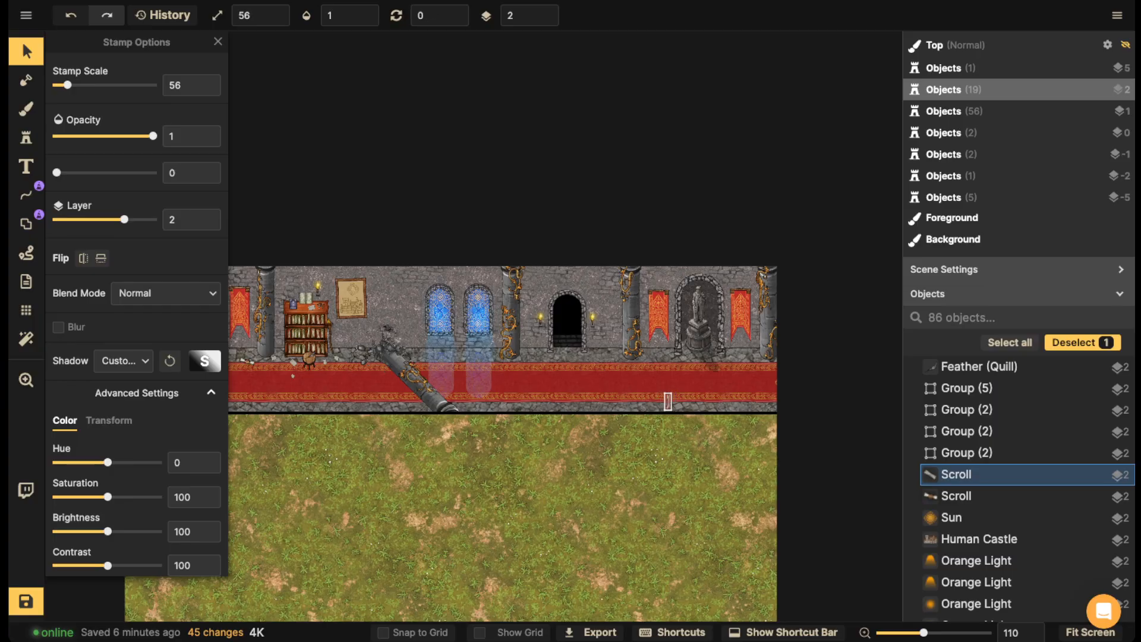
{"action": "key", "text": "Escape"}
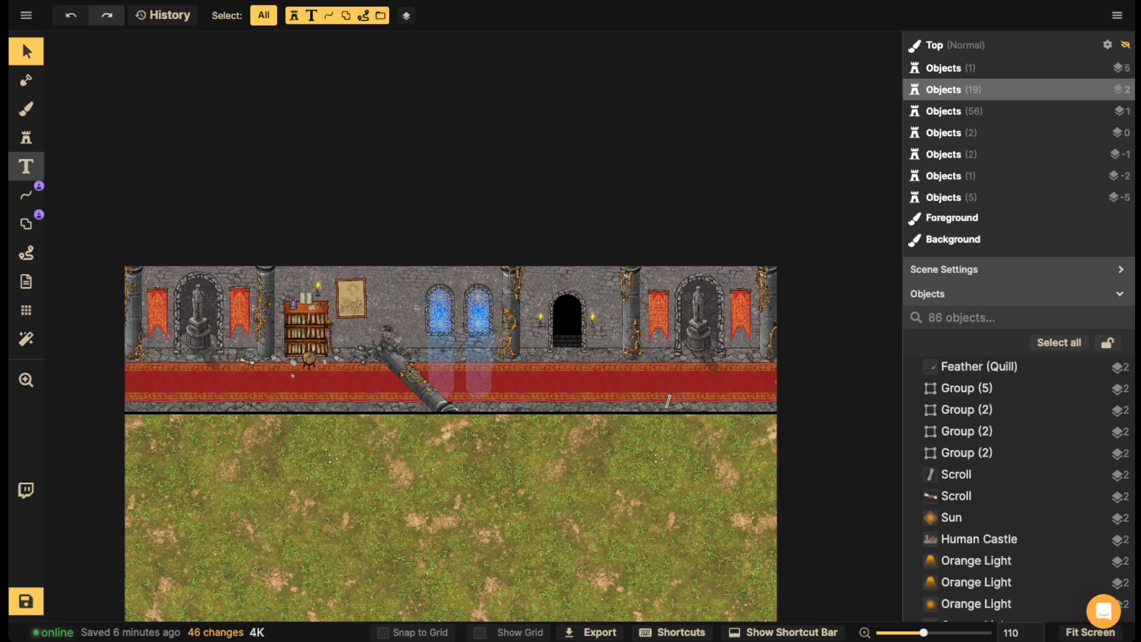
- Search the Fantasy Battlemaps stamps for "light" and choose variant 6 of the orange light from Effects
{"action": "left_click", "coordinate": [25, 137]}
{"action": "type", "text": "f"}
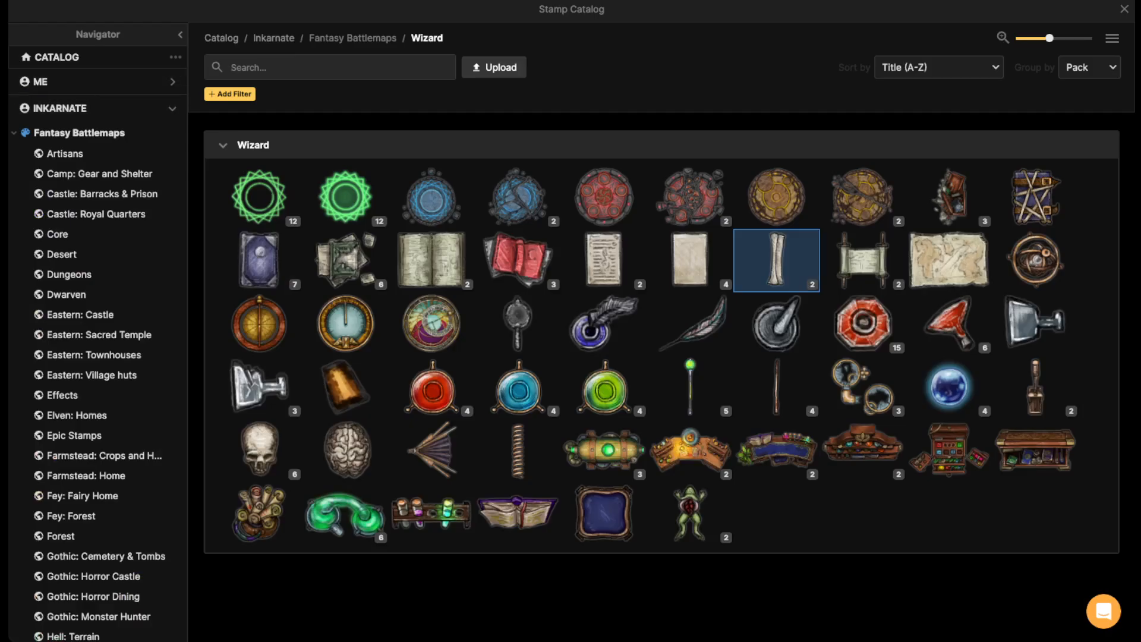
{"action": "type", "text": "light"}
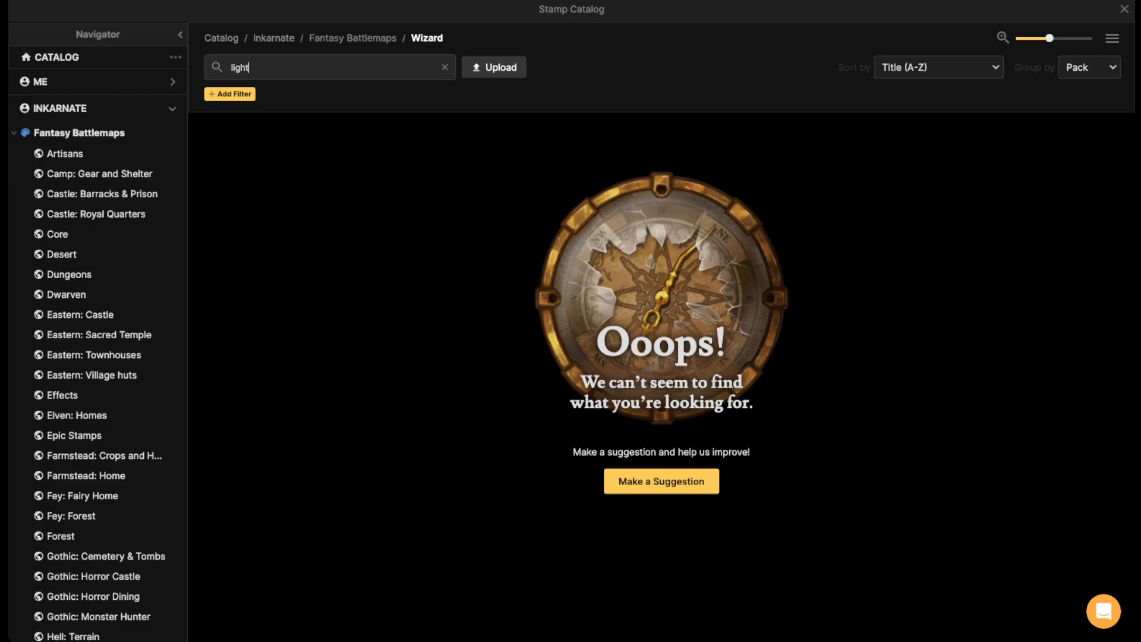
{"action": "left_click", "coordinate": [352, 38]}
{"action": "left_click", "coordinate": [259, 545]}
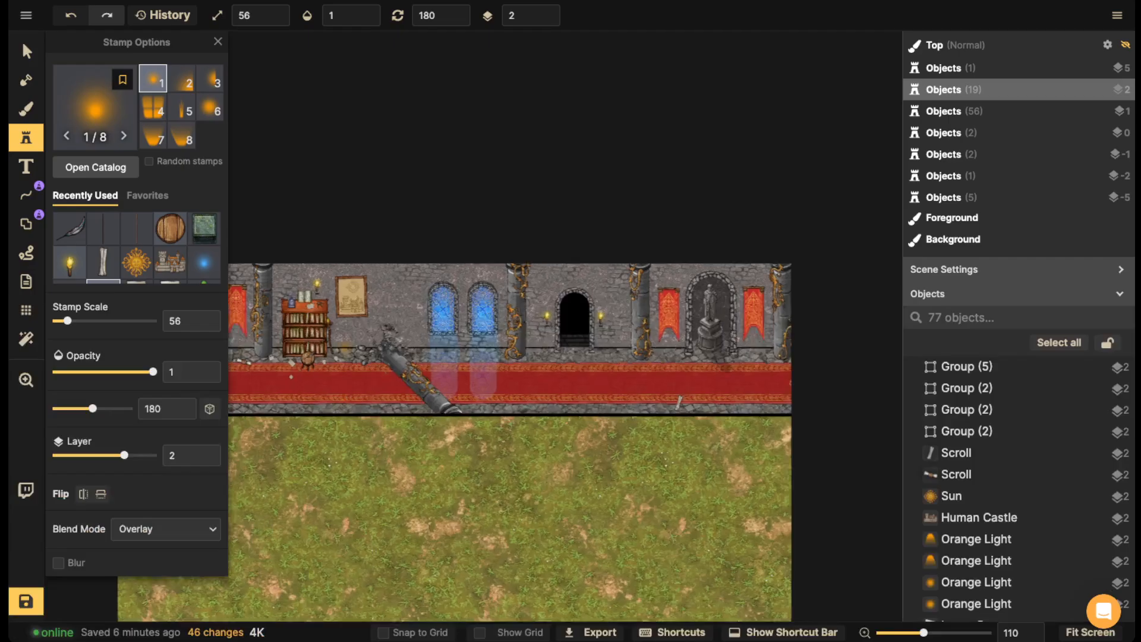
{"action": "left_click", "coordinate": [210, 107]}
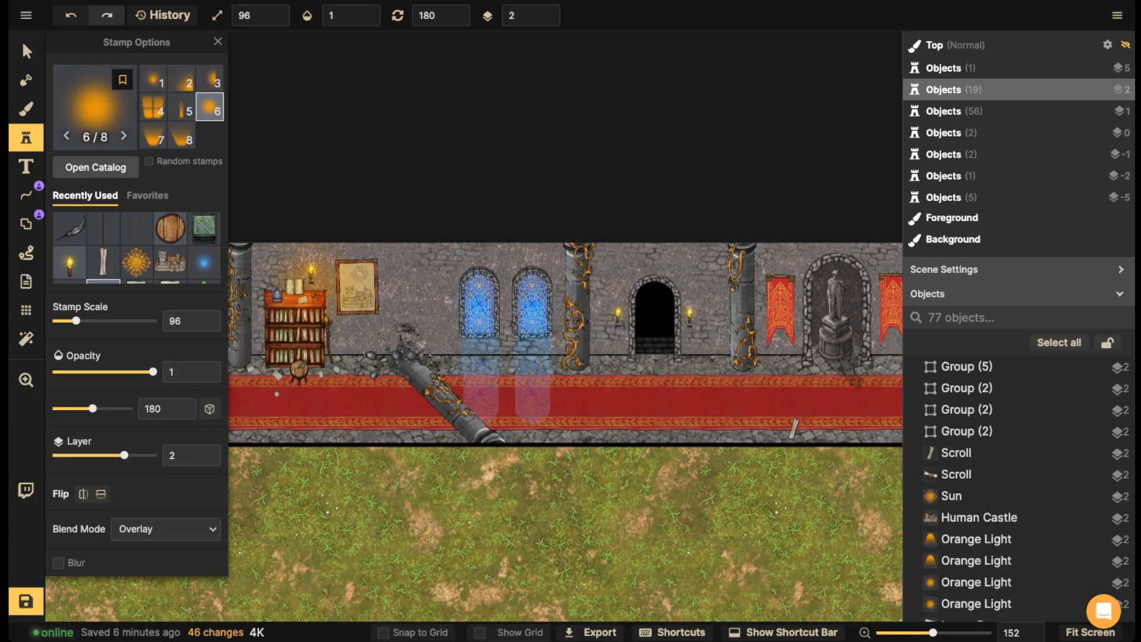
- Set the orange light stamp to layer 4 and scale 26, and place it on the torch above the bookshelf
{"action": "scroll", "coordinate": [309, 279], "scroll_direction": "up", "scroll_amount": 5}
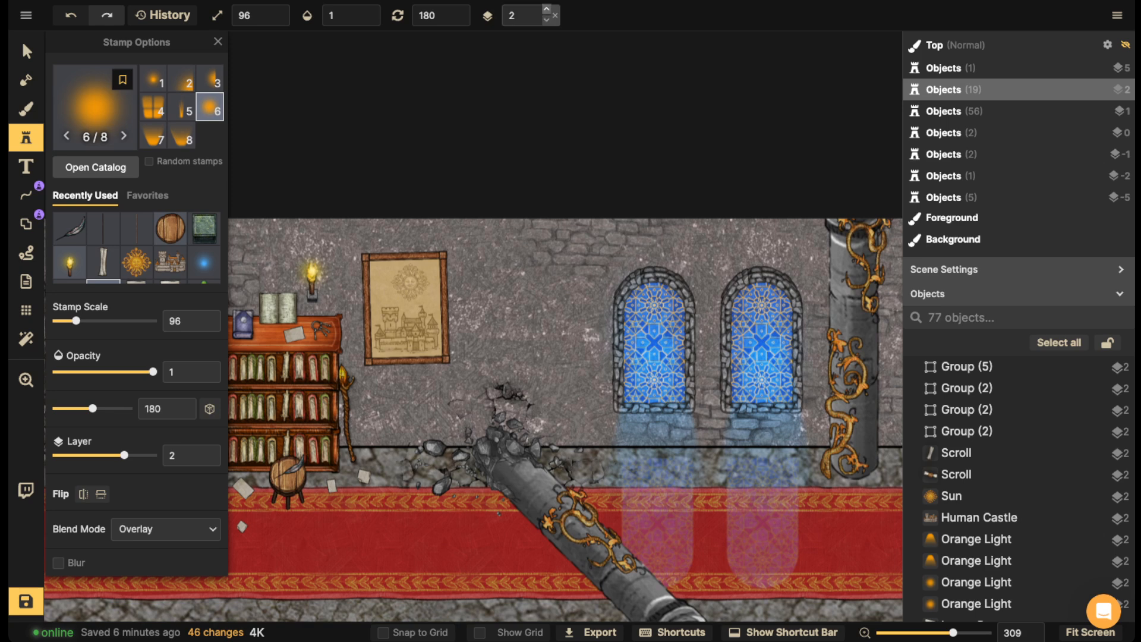
{"action": "left_click", "coordinate": [548, 12]}
{"action": "left_click", "coordinate": [548, 12]}
{"action": "left_click", "coordinate": [548, 12]}
{"action": "left_click", "coordinate": [548, 19]}
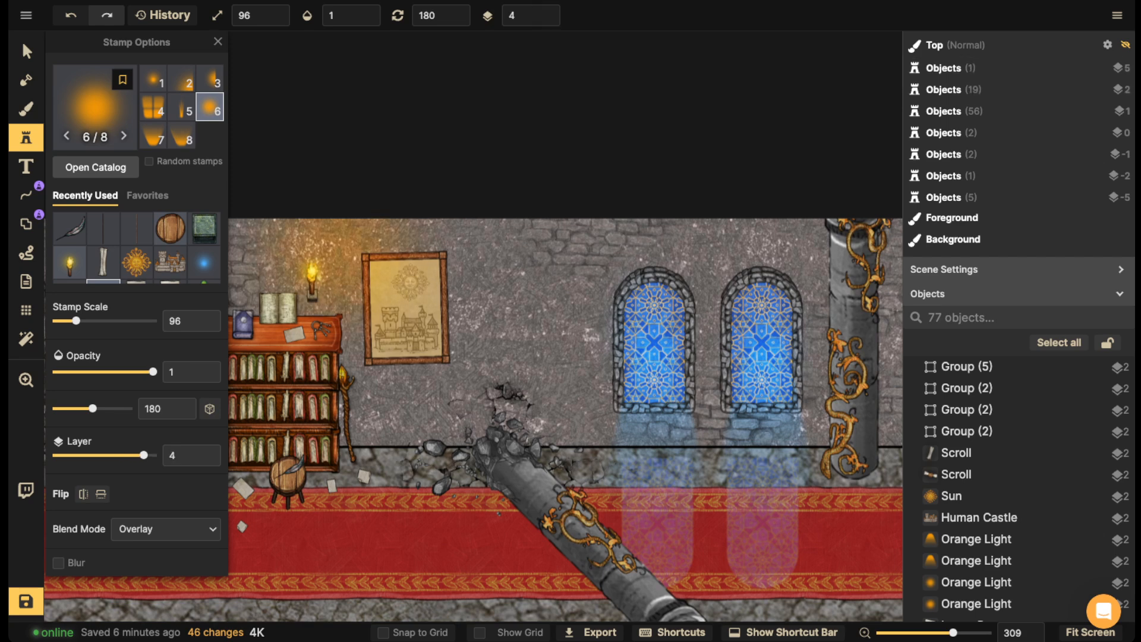
{"action": "scroll", "coordinate": [312, 270], "scroll_direction": "down", "scroll_amount": 5}
{"action": "left_click", "coordinate": [312, 270]}
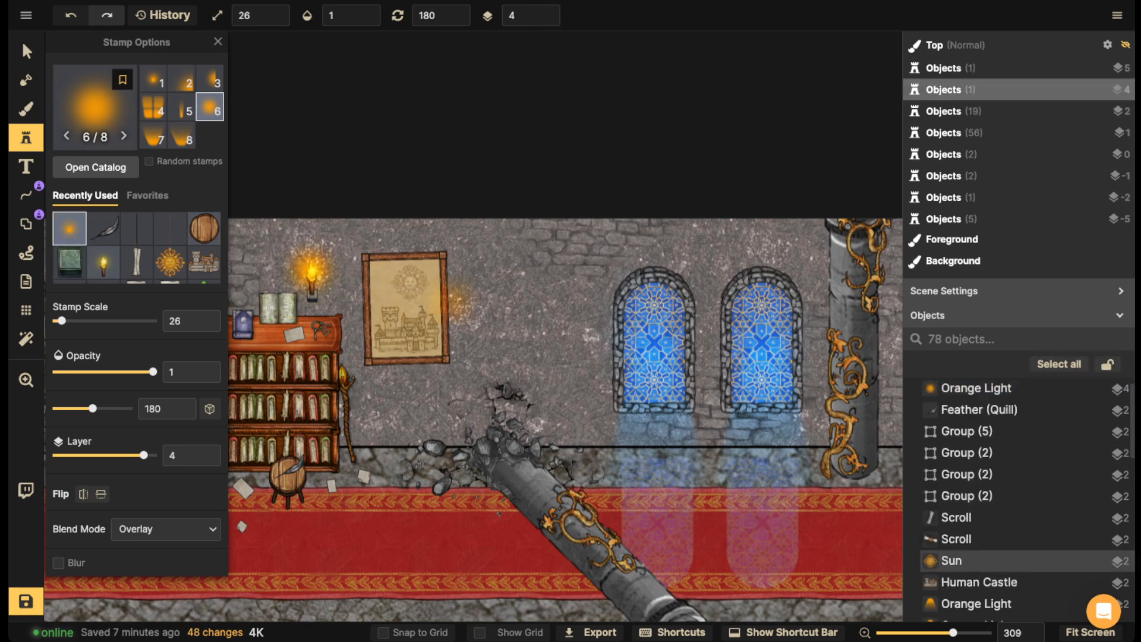
- Place an orange light on each of the two torches beside the dark doorway
{"action": "left_click_drag", "start_coordinate": [616, 306], "coordinate": [226, 306]}
{"action": "left_click", "coordinate": [546, 356]}
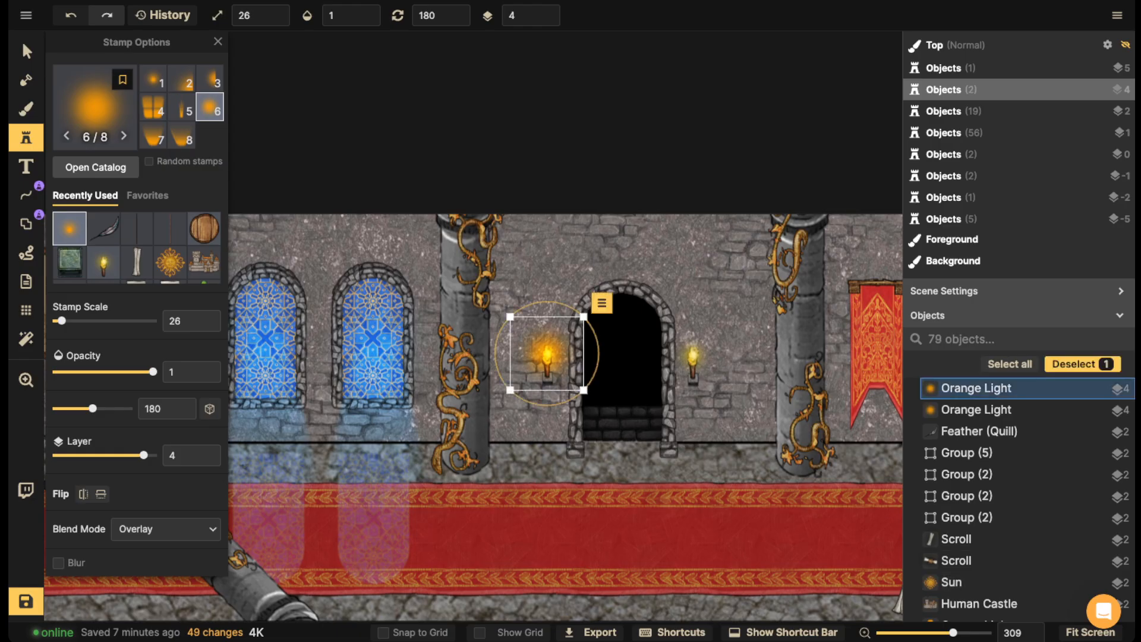
{"action": "left_click", "coordinate": [693, 357]}
- Switch the stamp to variant 2 of the pale Light from the Core pack
{"action": "left_click_drag", "start_coordinate": [693, 357], "coordinate": [879, 348]}
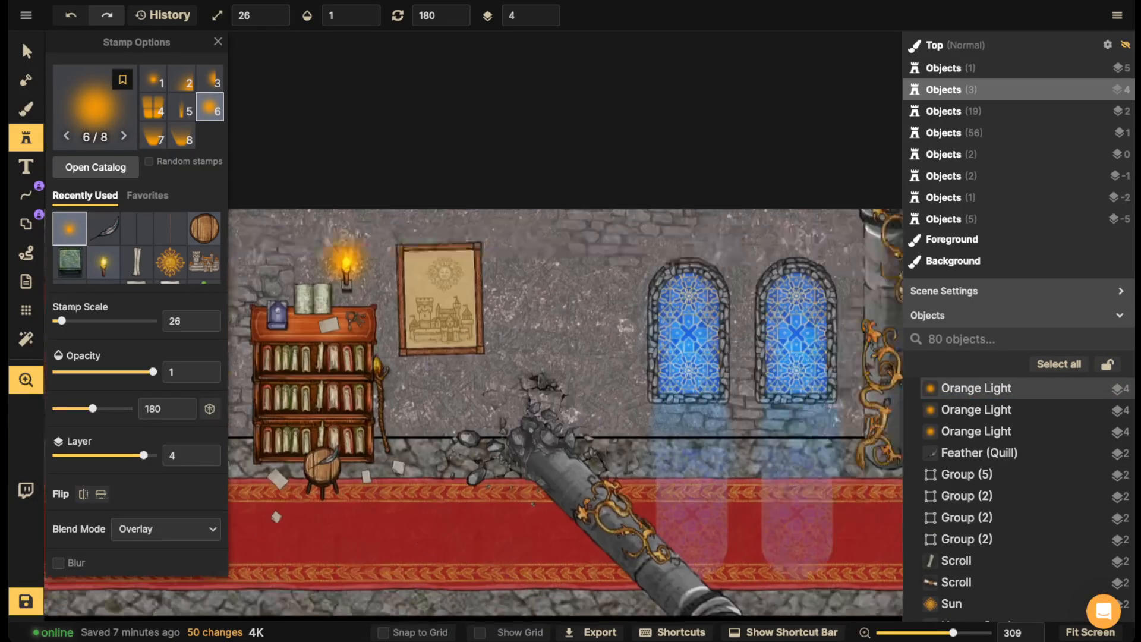
{"action": "left_click_drag", "start_coordinate": [297, 333], "coordinate": [441, 333]}
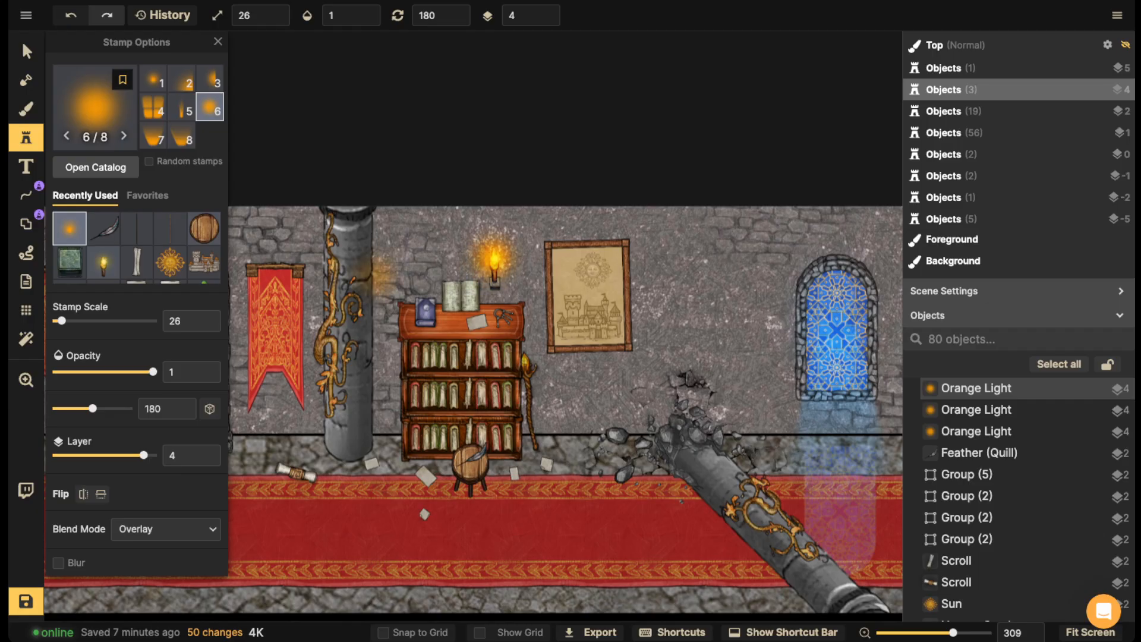
{"action": "left_click", "coordinate": [94, 107]}
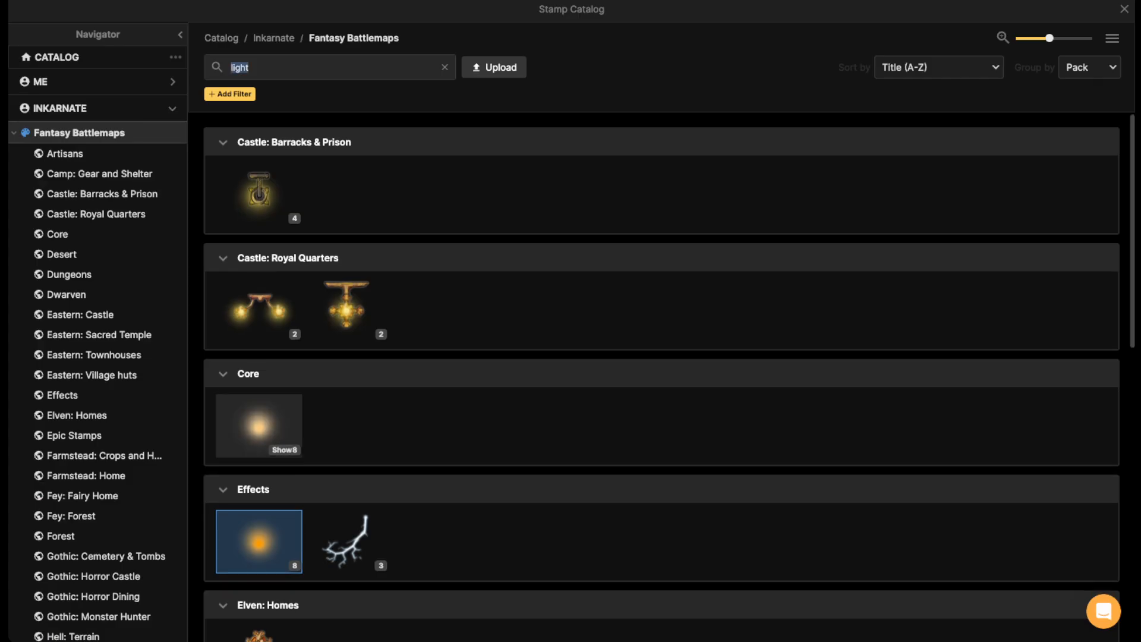
{"action": "left_click", "coordinate": [254, 439]}
{"action": "left_click", "coordinate": [181, 79]}
- Set the Light stamp to opacity 0.52 and layer 5, and place it at scale 186 over the torch above the bookshelf
{"action": "scroll", "coordinate": [335, 333], "scroll_direction": "up", "scroll_amount": 15}
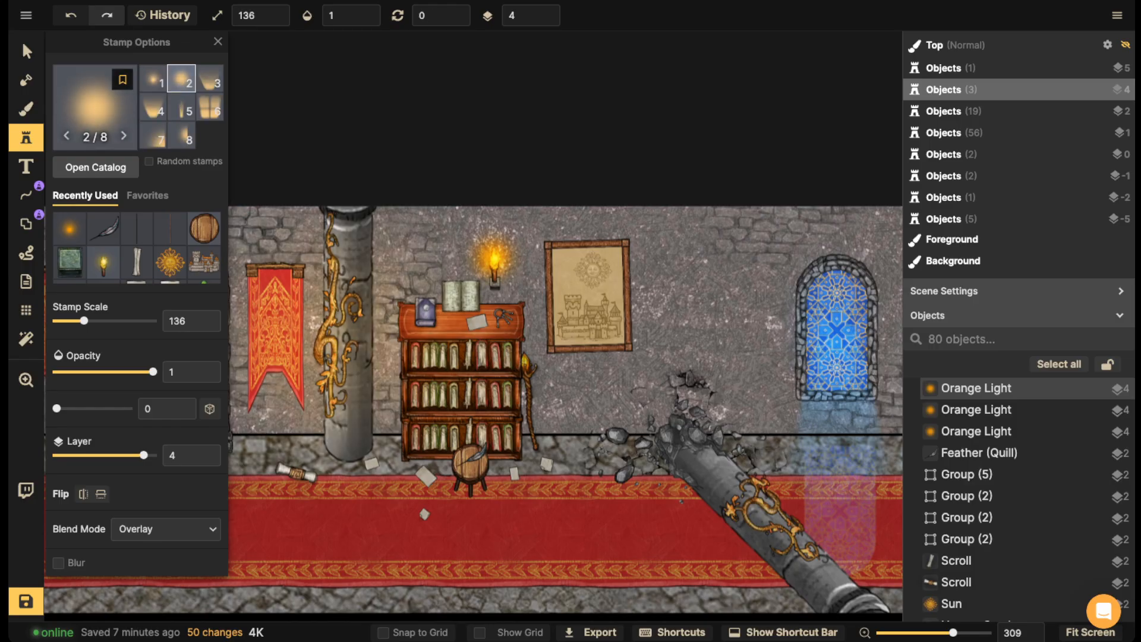
{"action": "scroll", "coordinate": [137, 309], "scroll_direction": "down", "scroll_amount": 1}
{"action": "scroll", "coordinate": [137, 309], "scroll_direction": "down", "scroll_amount": 4}
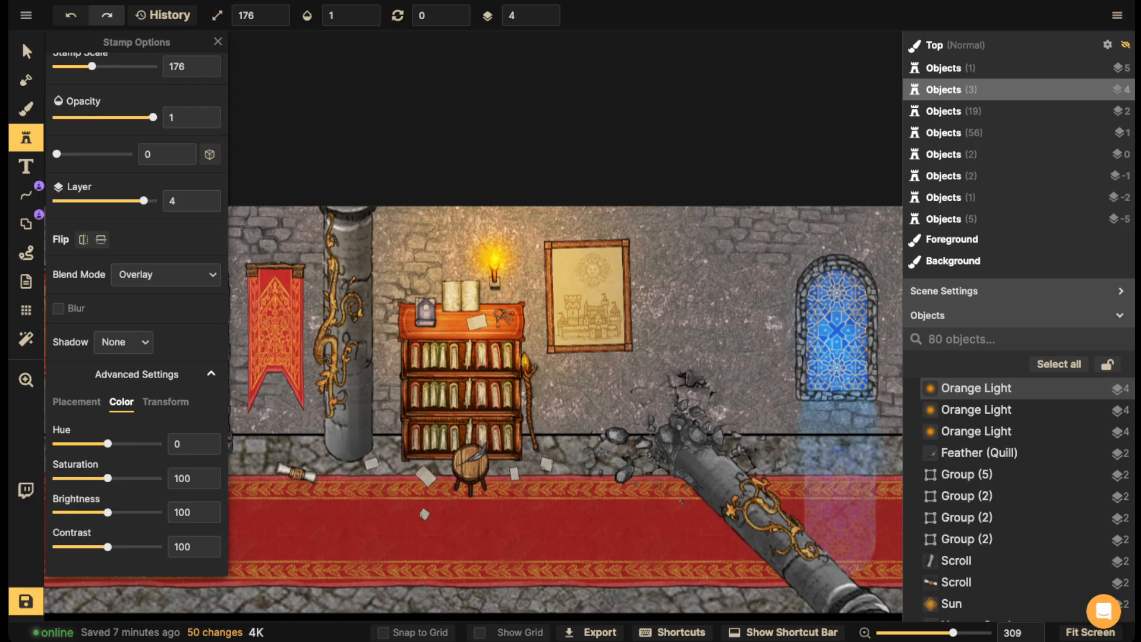
{"action": "left_click", "coordinate": [118, 117]}
{"action": "left_click", "coordinate": [546, 11]}
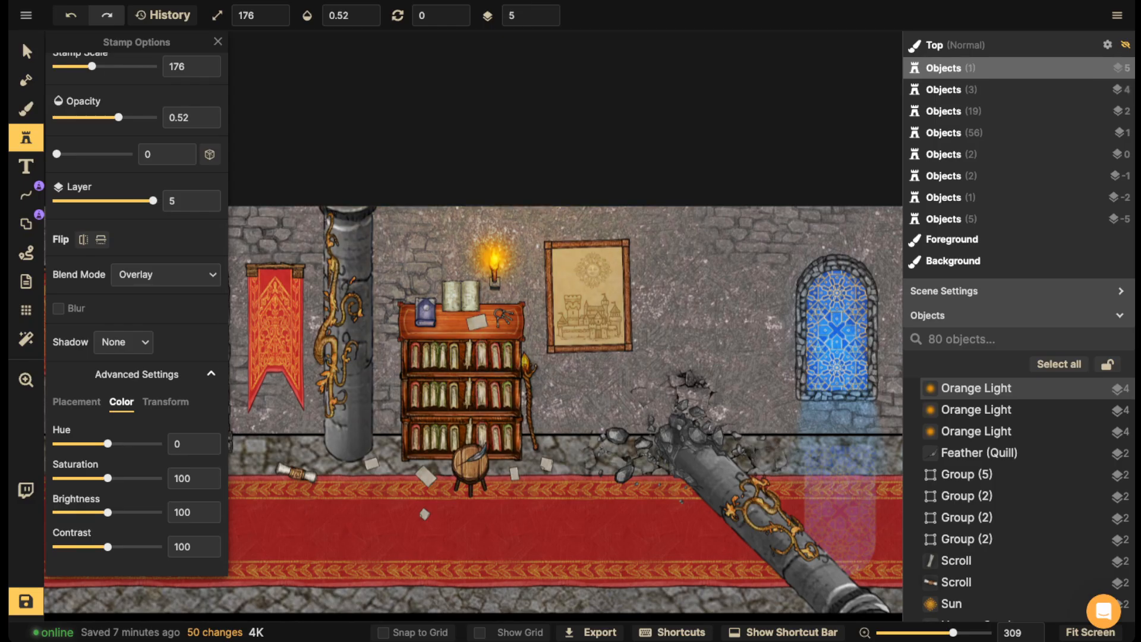
{"action": "left_click", "coordinate": [493, 241]}
{"action": "scroll", "coordinate": [489, 239], "scroll_direction": "up", "scroll_amount": 1}
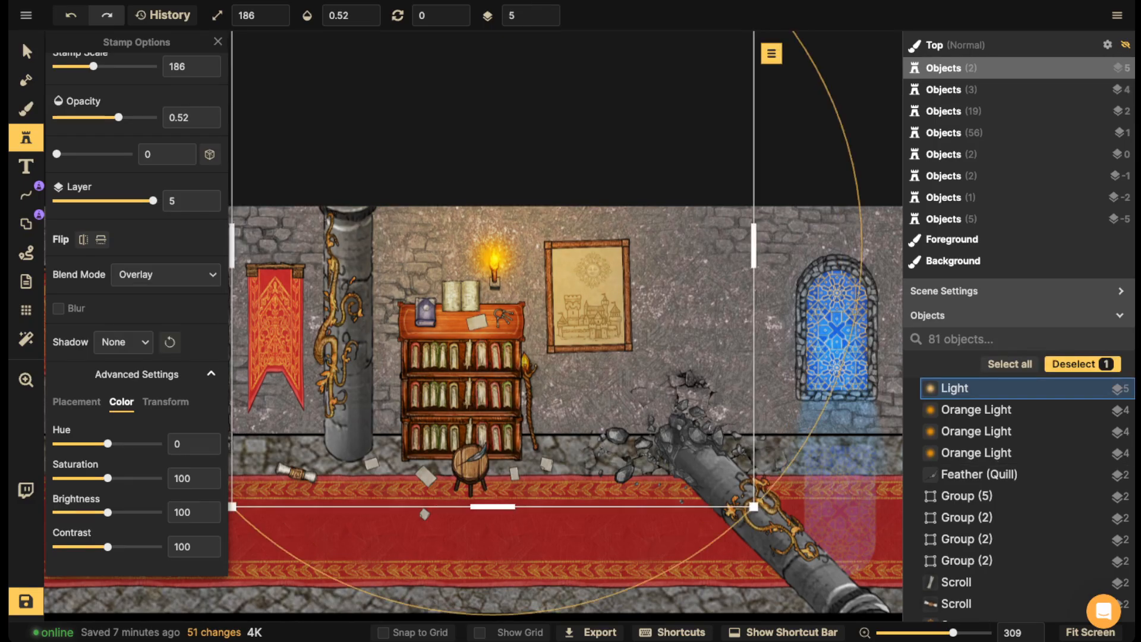
- Place another Light stamp at scale 276 over the doorway and shift it slightly downward
{"action": "scroll", "coordinate": [489, 239], "scroll_direction": "down", "scroll_amount": 5}
{"action": "key", "text": "Escape"}
{"action": "left_click_drag", "start_coordinate": [713, 243], "coordinate": [437, 251]}
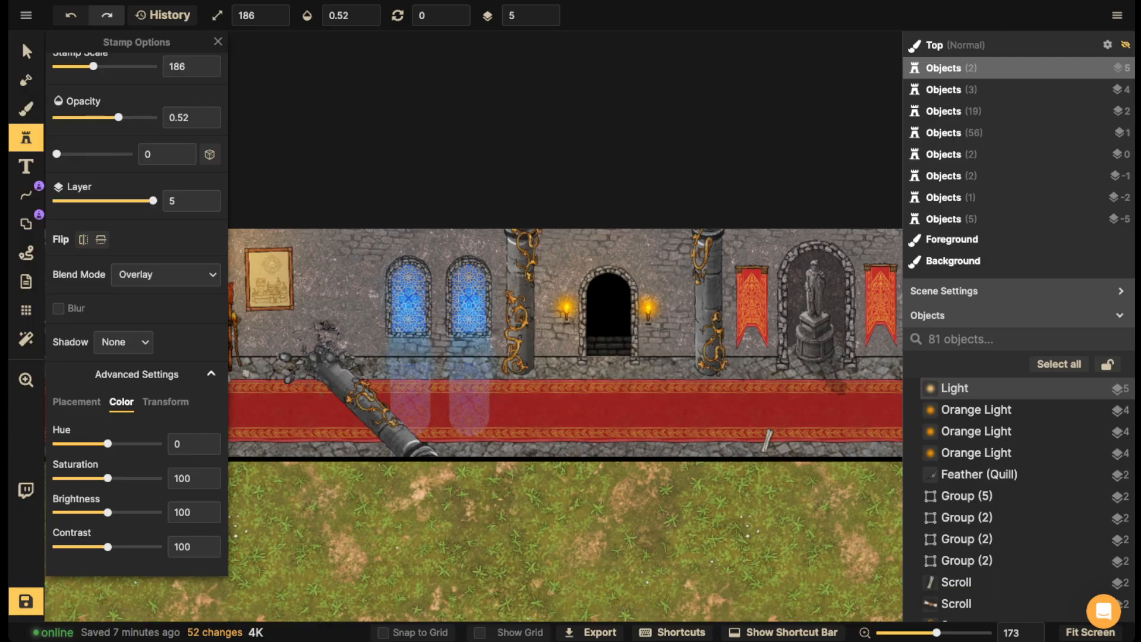
{"action": "scroll", "coordinate": [612, 290], "scroll_direction": "up", "scroll_amount": 4}
{"action": "left_click", "coordinate": [612, 291]}
{"action": "left_click_drag", "start_coordinate": [612, 290], "coordinate": [612, 306]}
{"action": "scroll", "coordinate": [589, 288], "scroll_direction": "down", "scroll_amount": 5}
{"action": "key", "text": "Escape"}
{"action": "left_click_drag", "start_coordinate": [527, 287], "coordinate": [681, 253]}
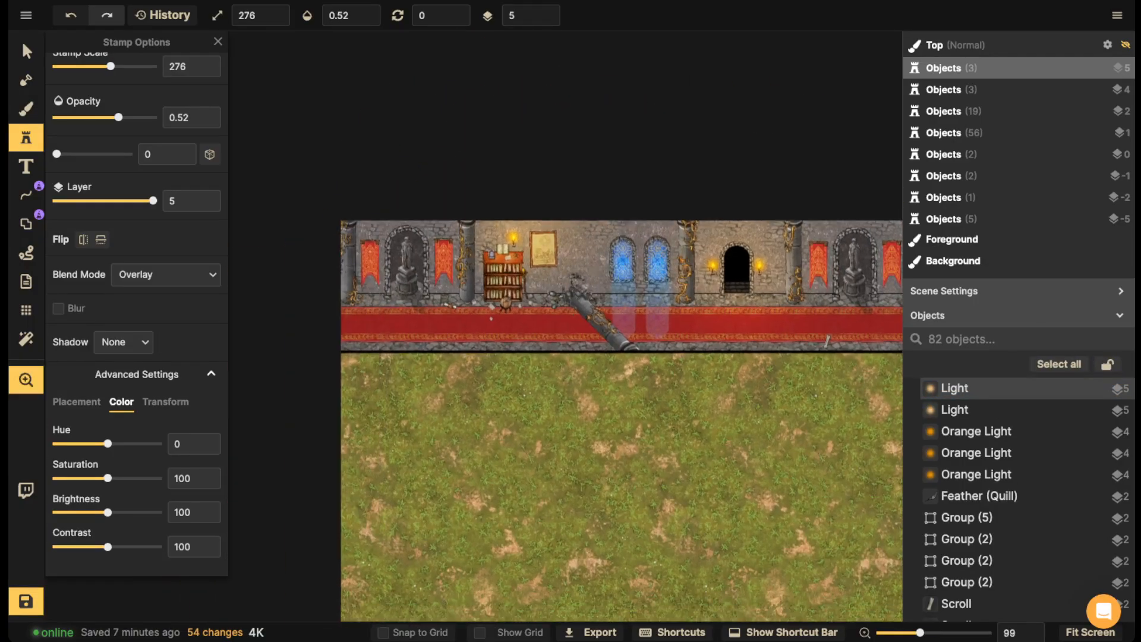
- Try to group the unlocked hallway objects as "Battle Background", and undo the grouping
{"action": "key", "text": "v"}
{"action": "scroll", "coordinate": [592, 214], "scroll_direction": "down", "scroll_amount": 1}
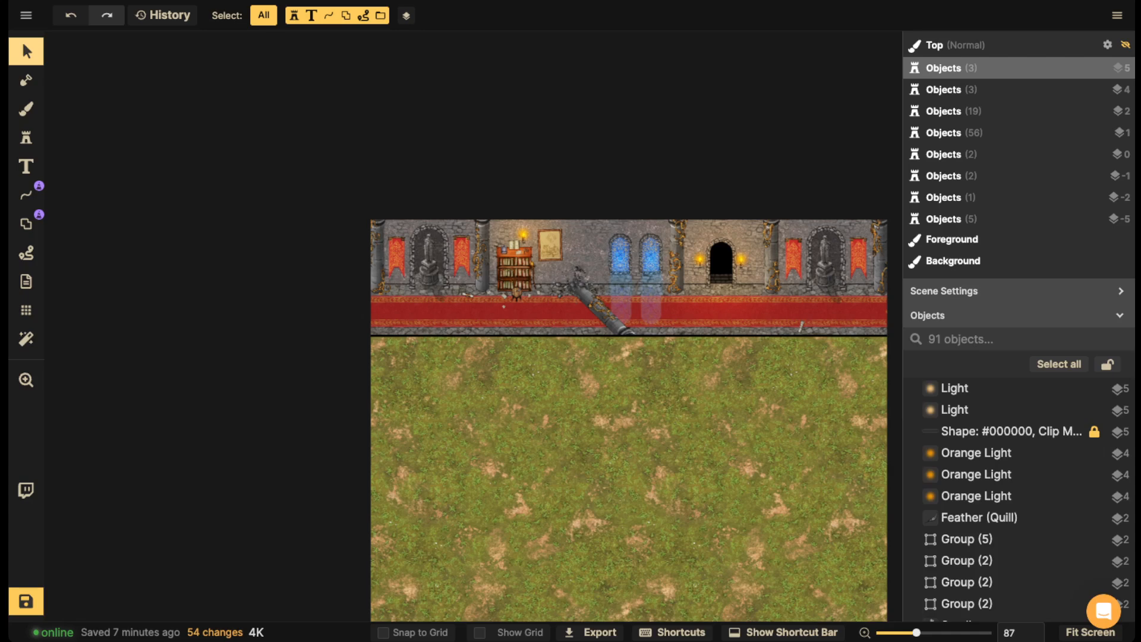
{"action": "left_click_drag", "start_coordinate": [592, 214], "coordinate": [540, 221]}
{"action": "left_click_drag", "start_coordinate": [260, 161], "coordinate": [884, 419]}
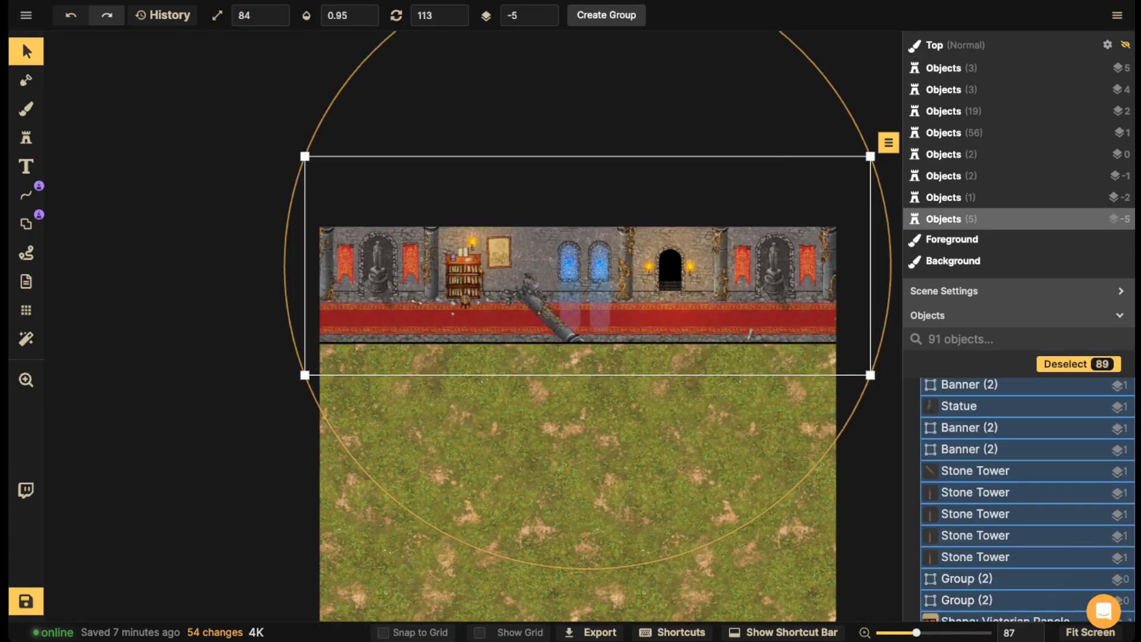
{"action": "left_click", "coordinate": [606, 15]}
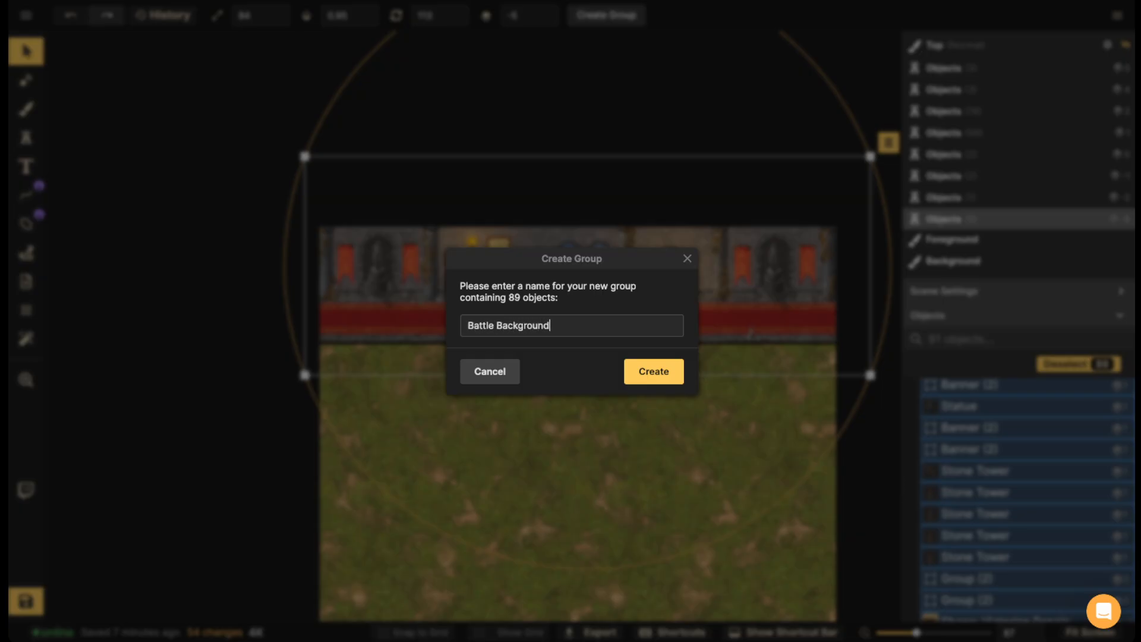
{"action": "left_click", "coordinate": [654, 371]}
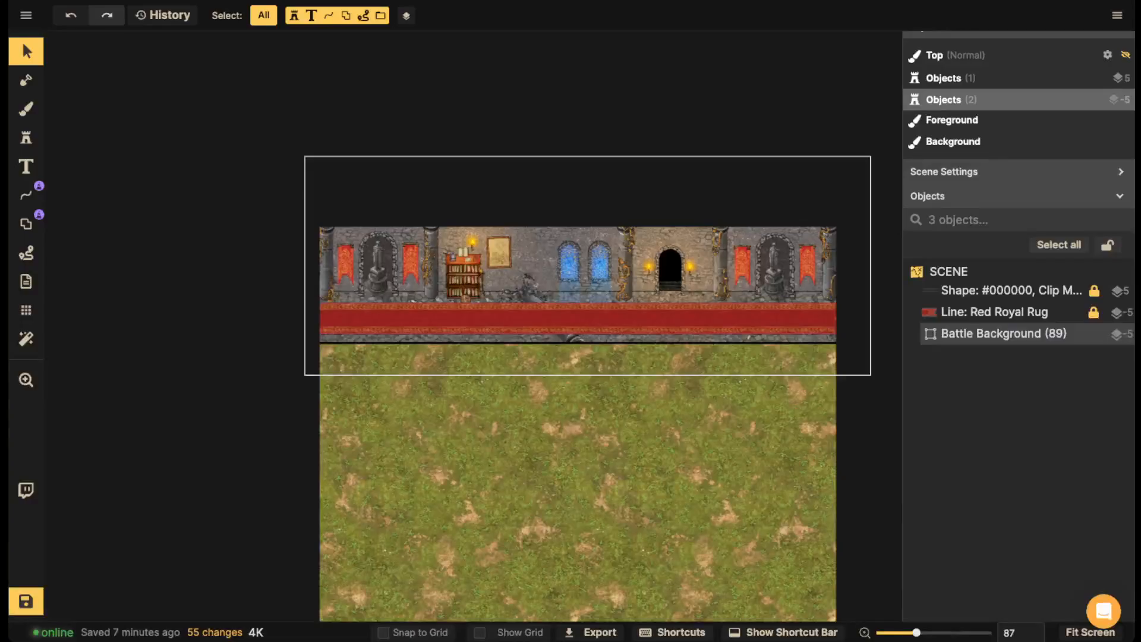
{"action": "key", "text": "ctrl+z"}
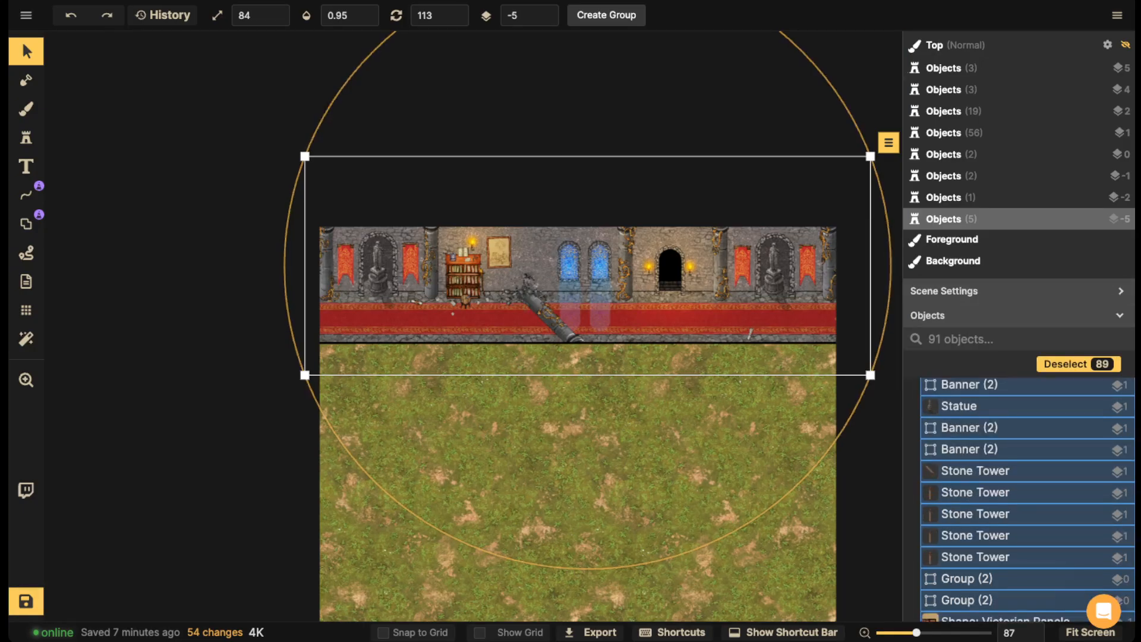
- Unlock all objects in the scene and lock only the black clip-mask shape covering the lower area again
{"action": "key", "text": "Escape"}
{"action": "left_click", "coordinate": [1107, 364]}
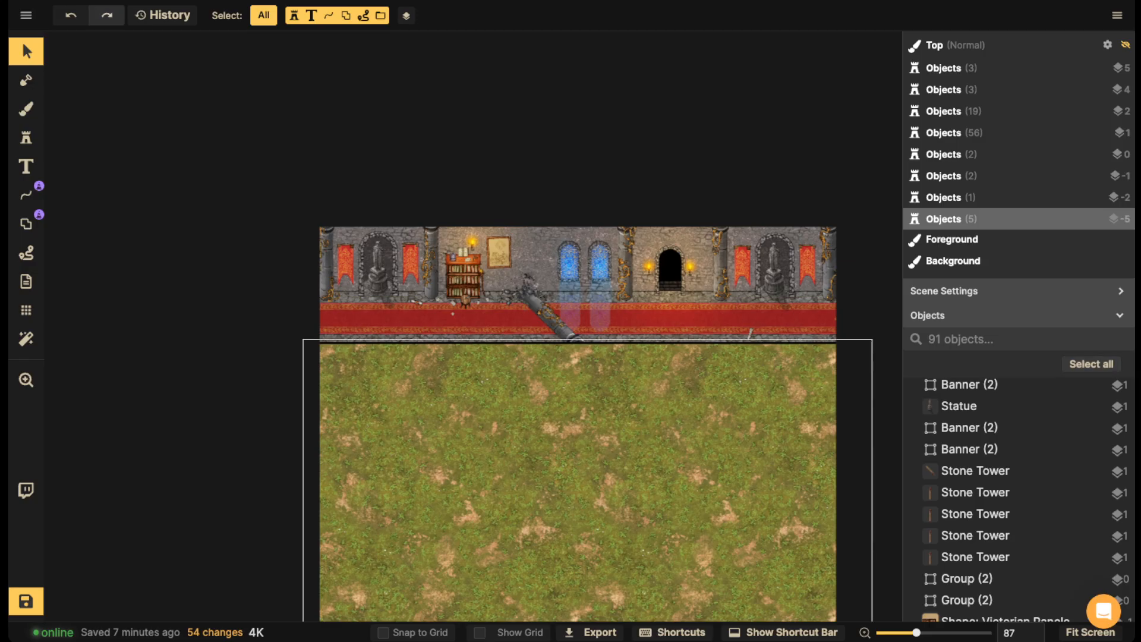
{"action": "left_click", "coordinate": [736, 416]}
{"action": "key", "text": "l"}
{"action": "key", "text": "Escape"}
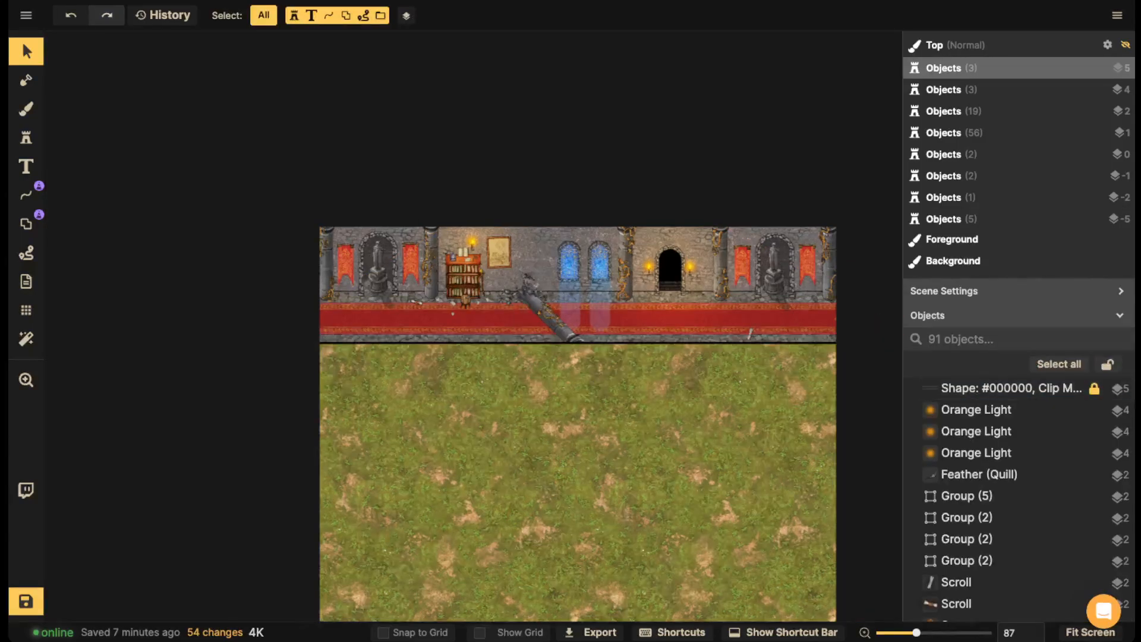
- Group all unlocked hallway objects, including the red rug, under the name "Battle Background"
{"action": "key", "text": "ctrl+a"}
{"action": "key", "text": "ctrl+g"}
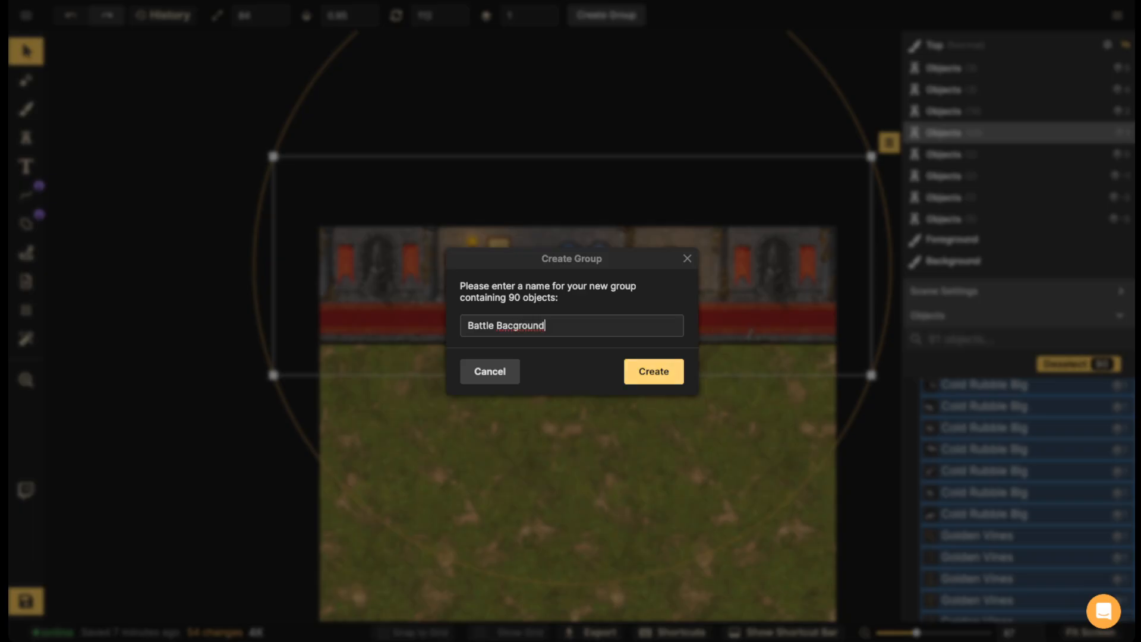
{"action": "type", "text": "k"}
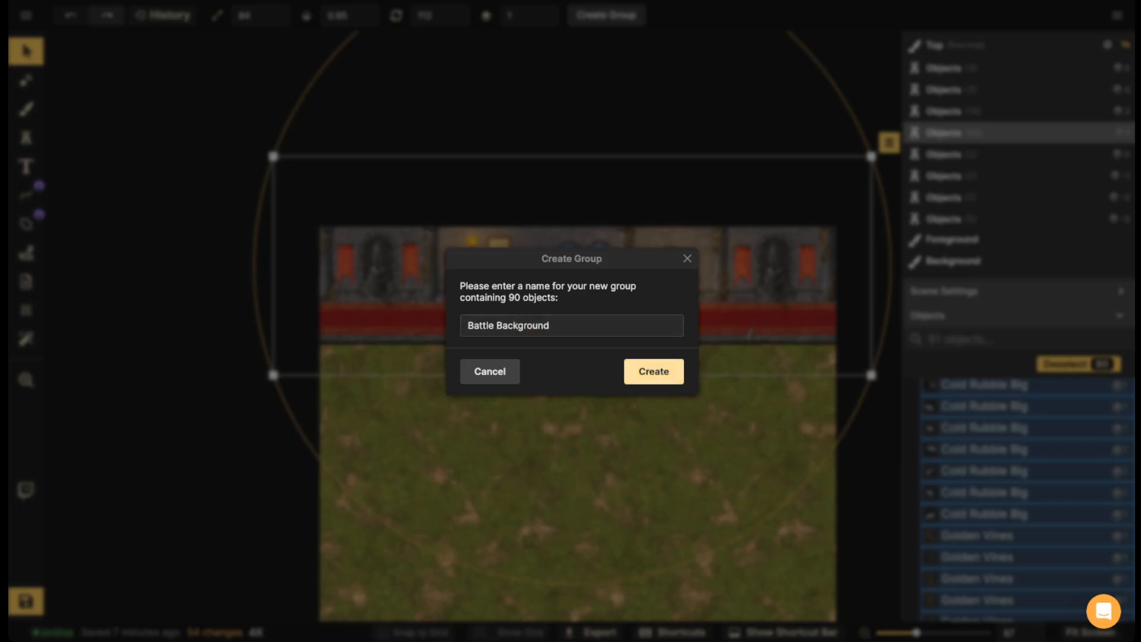
{"action": "left_click", "coordinate": [653, 371]}
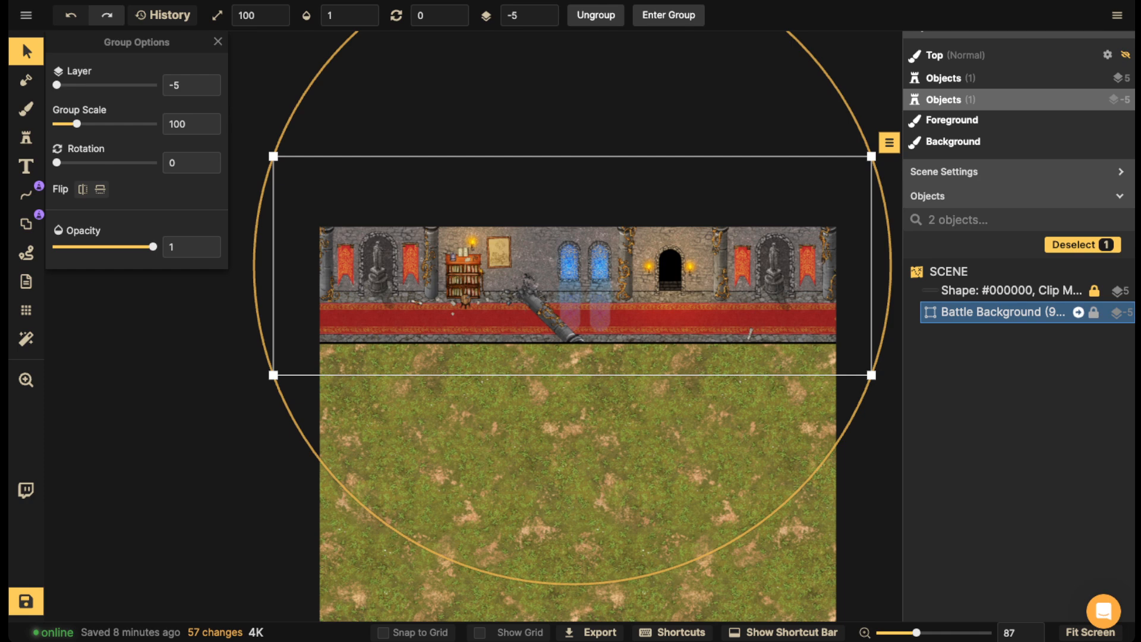
- Check the locked clip-mask shape's selection, clear it, and save the map
{"action": "left_click", "coordinate": [1005, 291]}
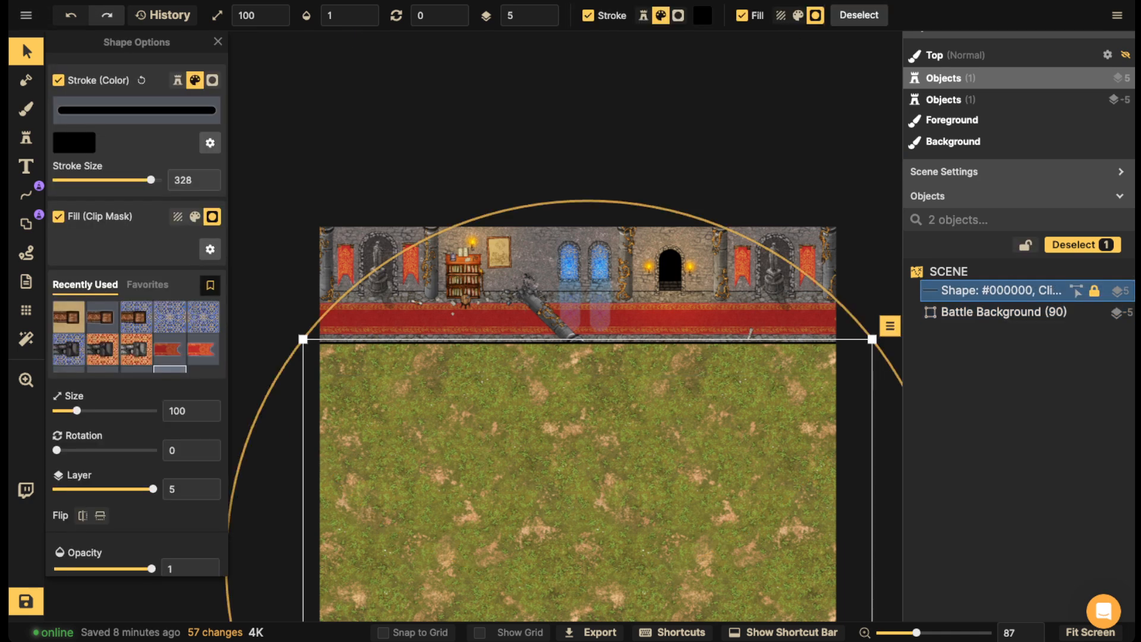
{"action": "key", "text": "Escape"}
{"action": "scroll", "coordinate": [549, 315], "scroll_direction": "down", "scroll_amount": 2}
{"action": "key", "text": "space"}
{"action": "left_click_drag", "start_coordinate": [549, 315], "coordinate": [551, 202]}
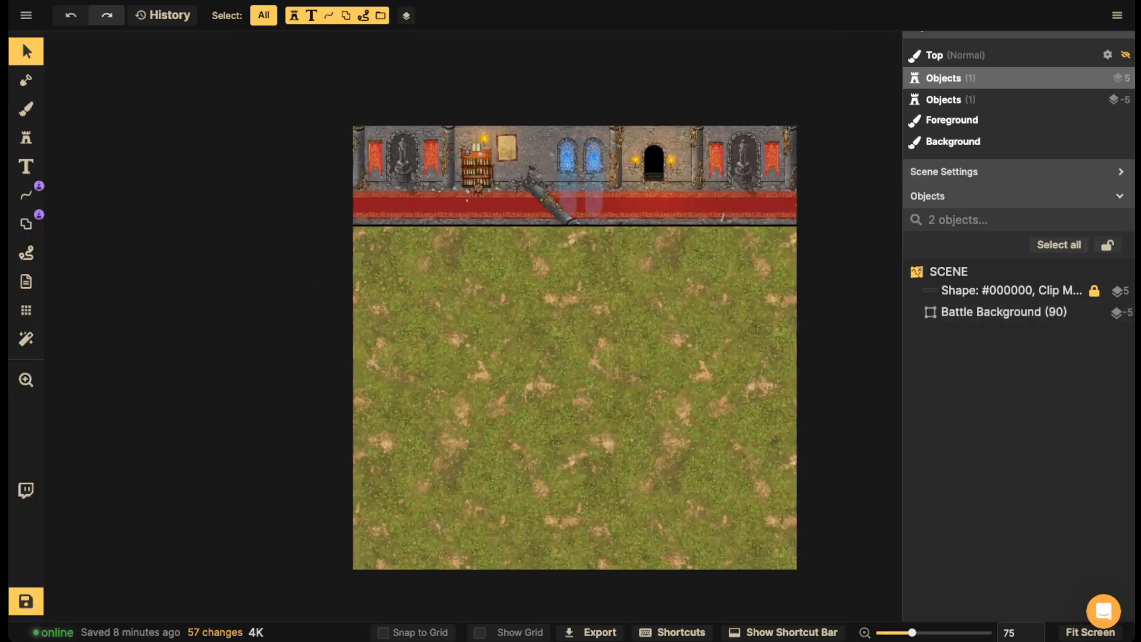
{"action": "scroll", "coordinate": [550, 321], "scroll_direction": "down", "scroll_amount": 1}
{"action": "left_click", "coordinate": [26, 601]}
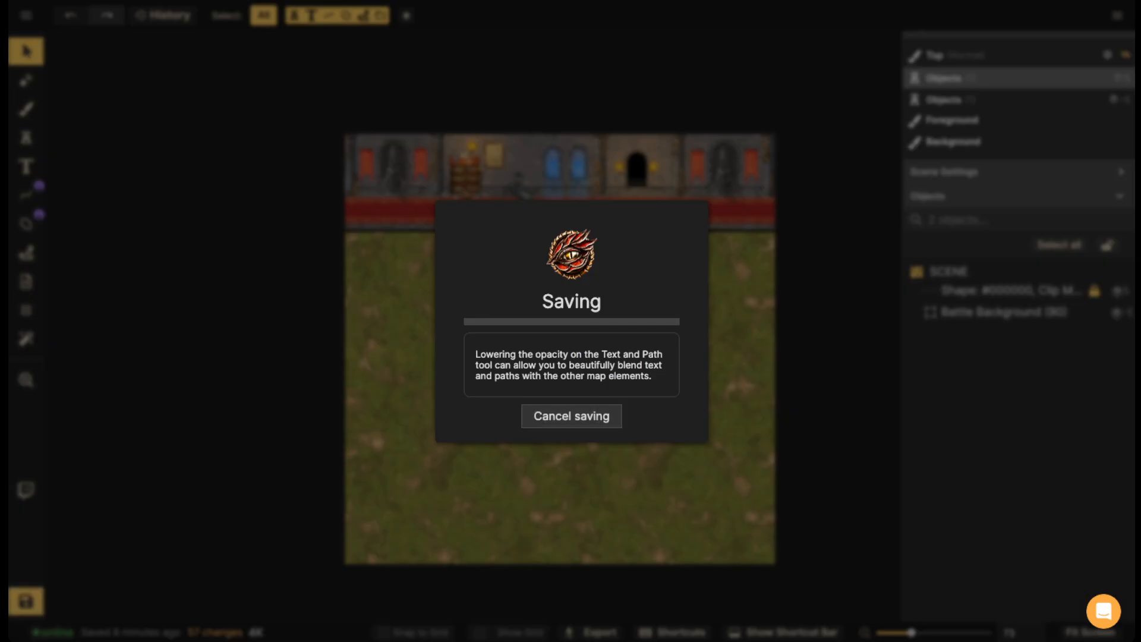
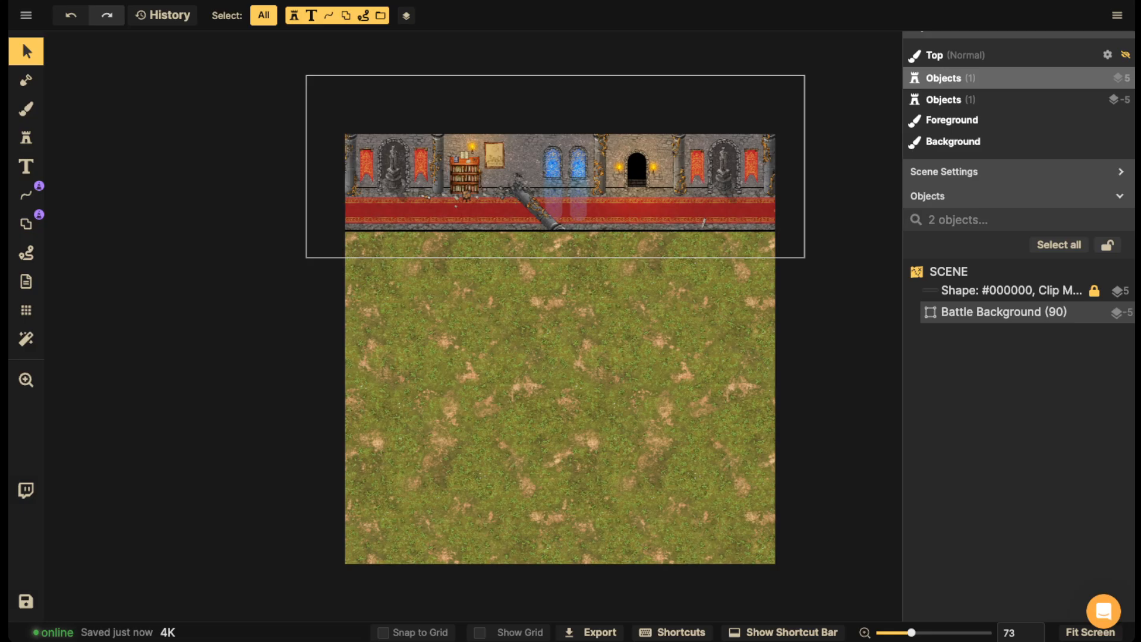
- Lock the Battle Background group
{"action": "scroll", "coordinate": [494, 173], "scroll_direction": "up", "scroll_amount": 3}
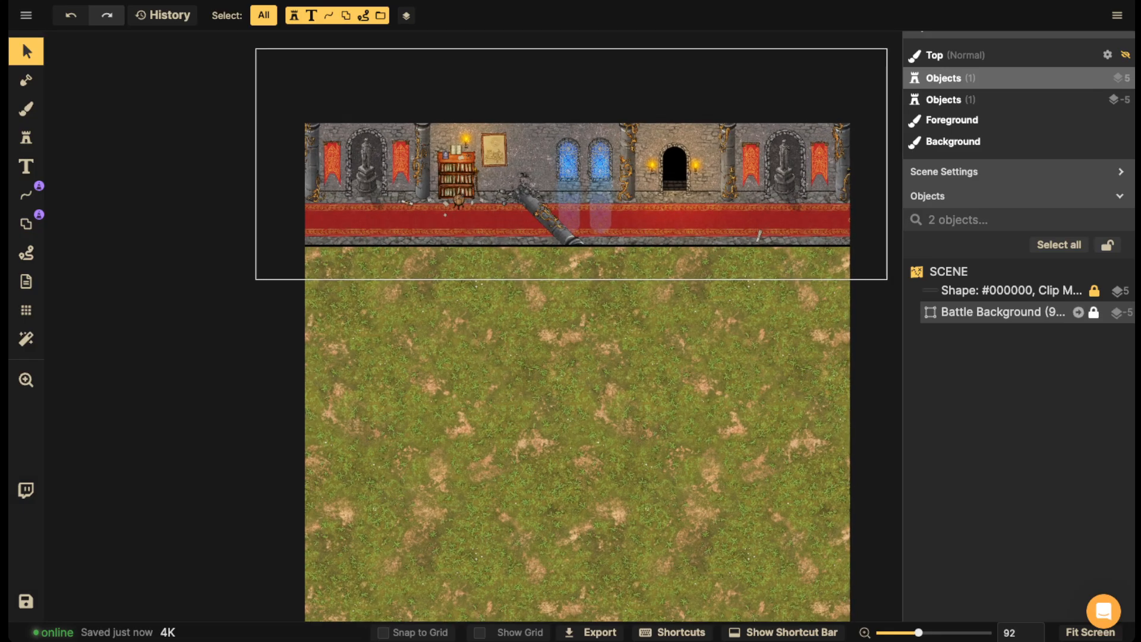
{"action": "scroll", "coordinate": [474, 243], "scroll_direction": "down", "scroll_amount": 3}
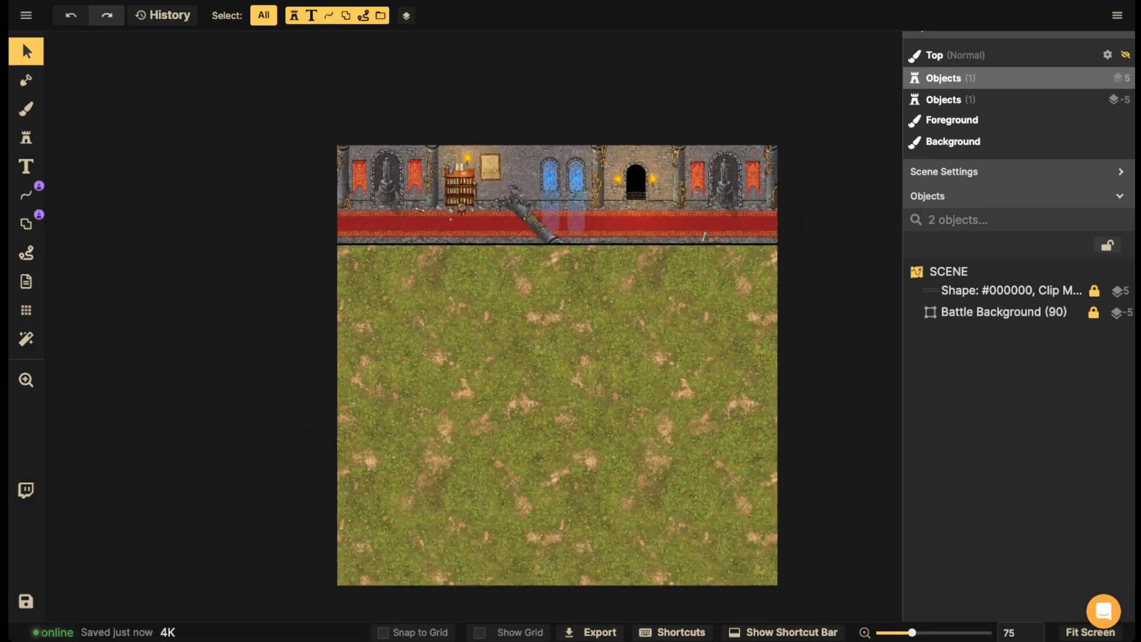
{"action": "left_click_drag", "start_coordinate": [474, 243], "coordinate": [458, 168]}
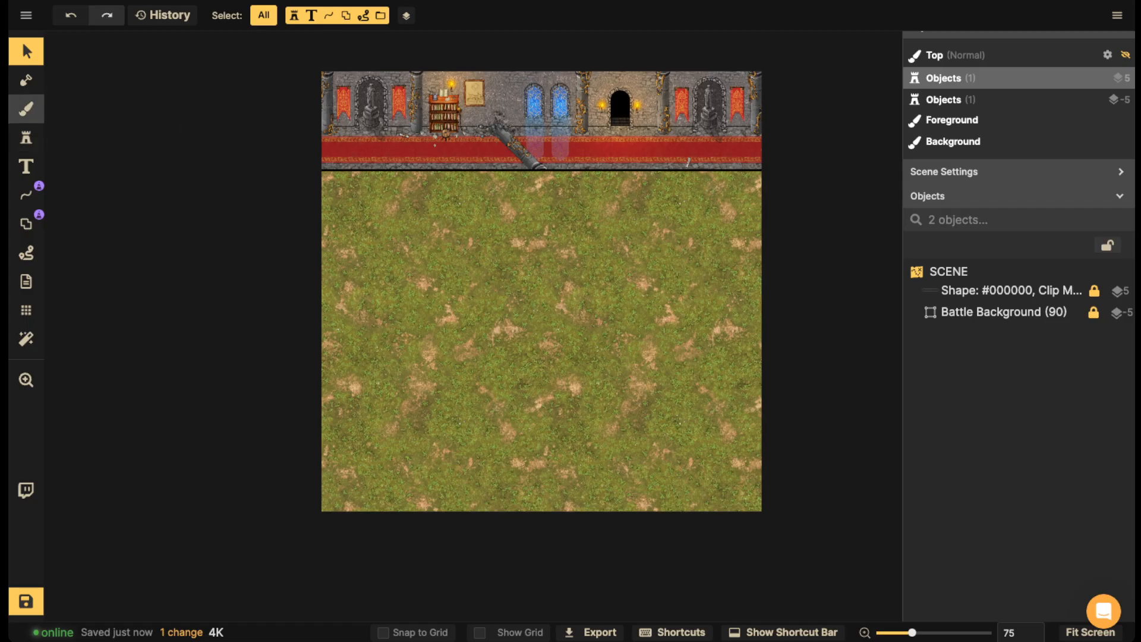
- Paint over the grass below the hallway on the foreground with the Core pack's Stone Wall texture, using a brush size of 200
{"action": "left_click", "coordinate": [25, 108]}
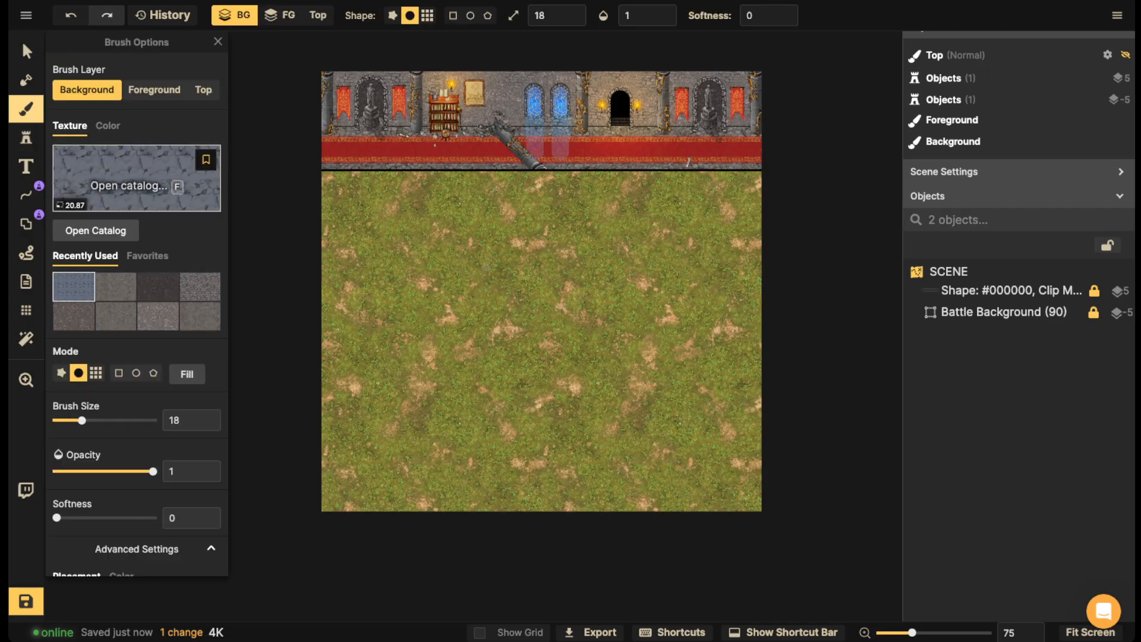
{"action": "left_click", "coordinate": [137, 178]}
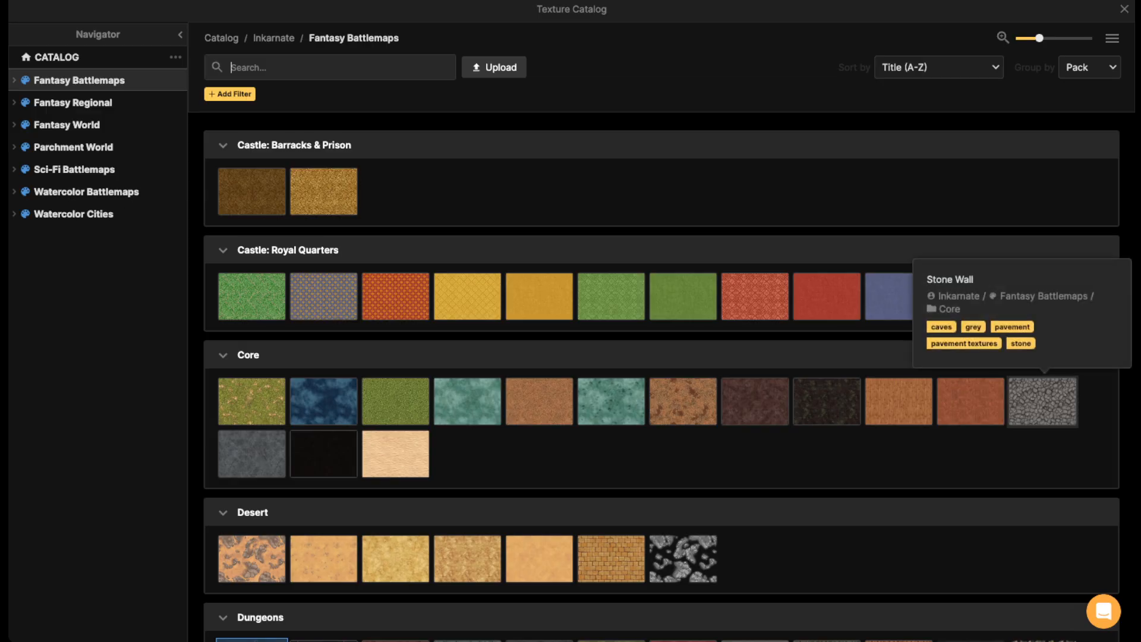
{"action": "left_click", "coordinate": [1042, 401]}
{"action": "scroll", "coordinate": [391, 310], "scroll_direction": "up", "scroll_amount": 5}
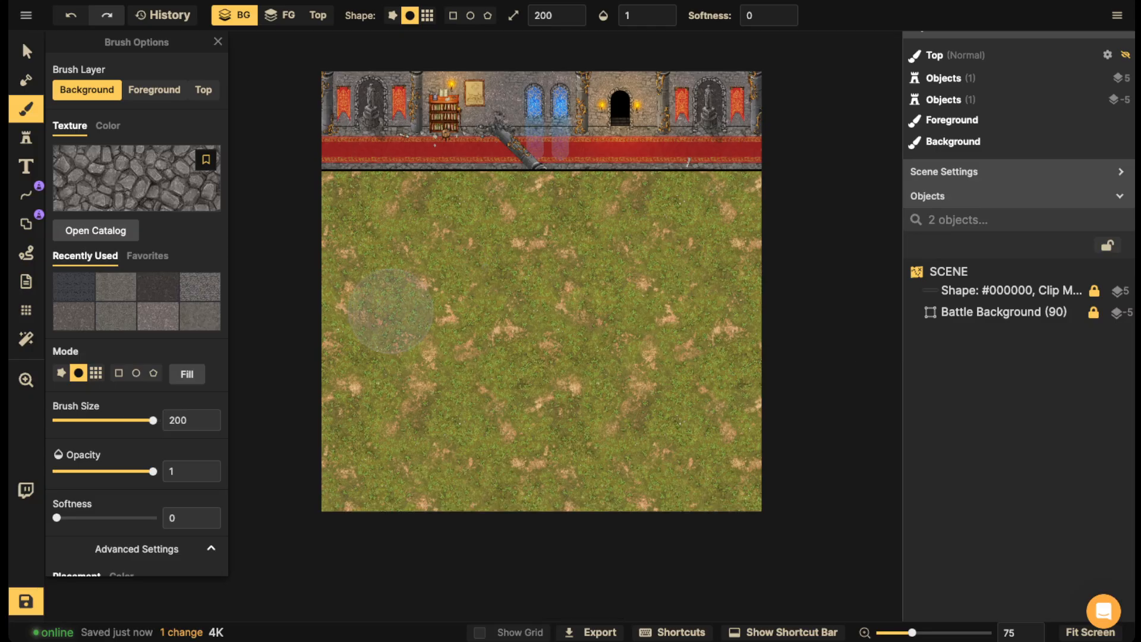
{"action": "left_click", "coordinate": [282, 16]}
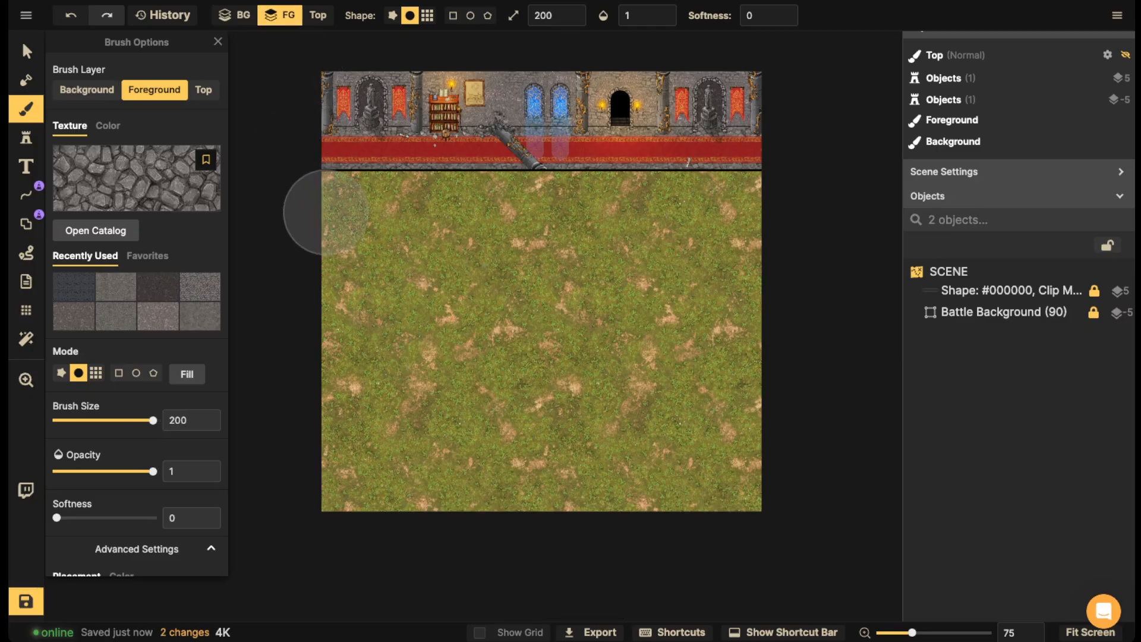
{"action": "mouse_move", "coordinate": [306, 190]}
{"action": "left_mouse_down"}
{"action": "mouse_move", "coordinate": [802, 193]}
{"action": "mouse_move", "coordinate": [570, 237]}
{"action": "mouse_move", "coordinate": [268, 337]}
{"action": "mouse_move", "coordinate": [269, 348]}
{"action": "mouse_move", "coordinate": [676, 451]}
{"action": "mouse_move", "coordinate": [350, 474]}
{"action": "mouse_move", "coordinate": [286, 491]}
{"action": "left_mouse_up"}
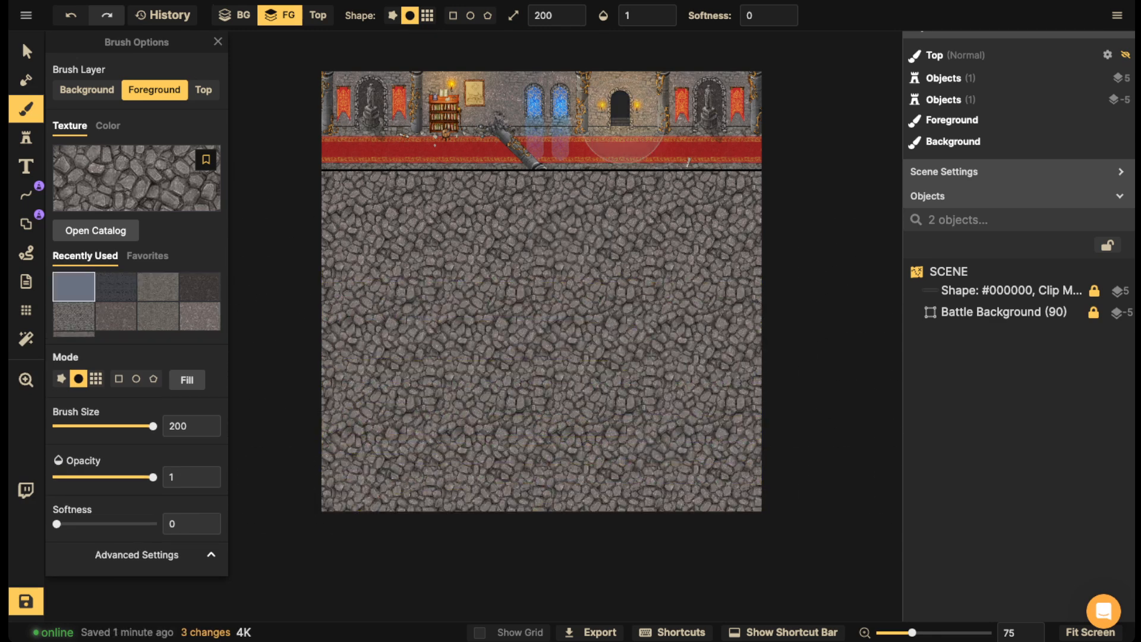
- Set the black clip-mask shape to layer -4, just above the Battle Background group, and clear the selection
{"action": "left_click", "coordinate": [26, 51]}
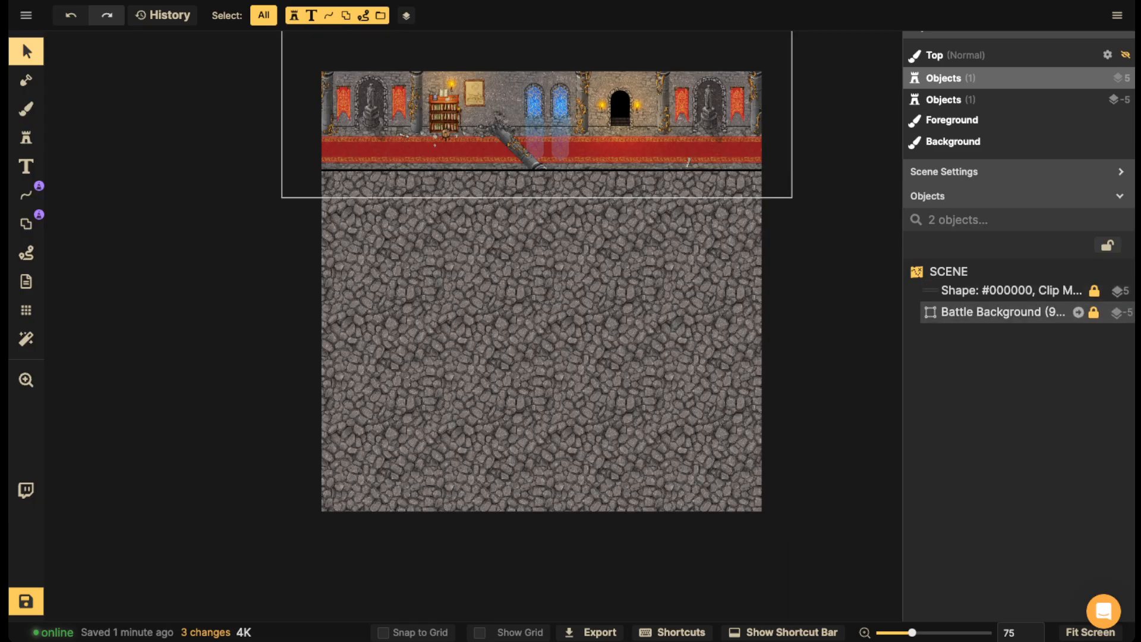
{"action": "left_click", "coordinate": [1004, 312]}
{"action": "left_click", "coordinate": [1010, 291]}
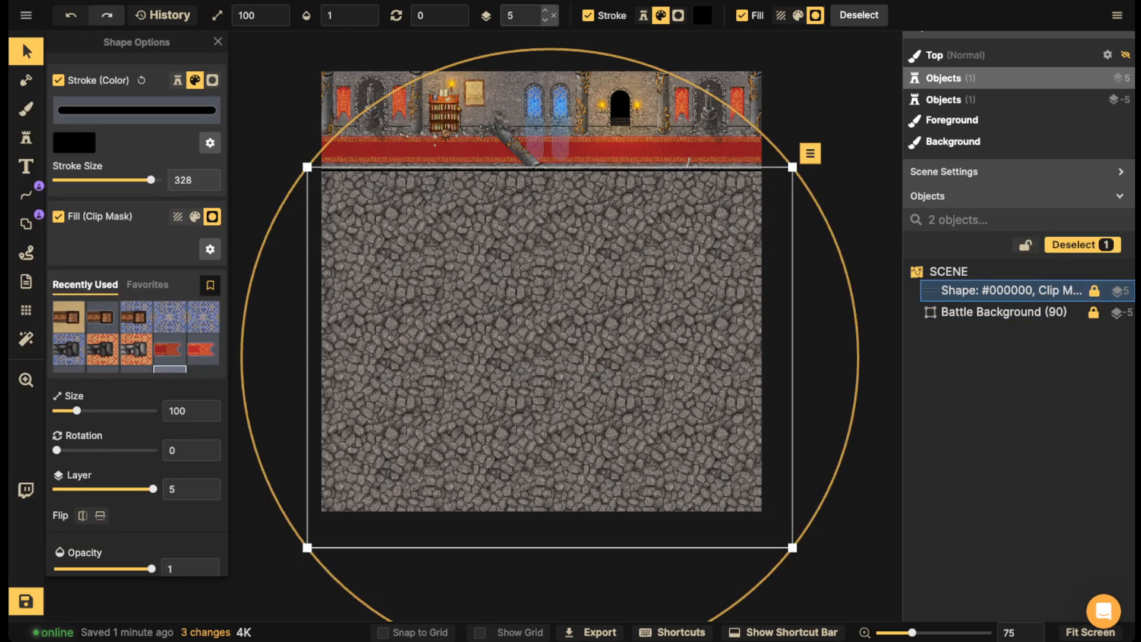
{"action": "left_click", "coordinate": [545, 21]}
{"action": "left_click", "coordinate": [545, 19]}
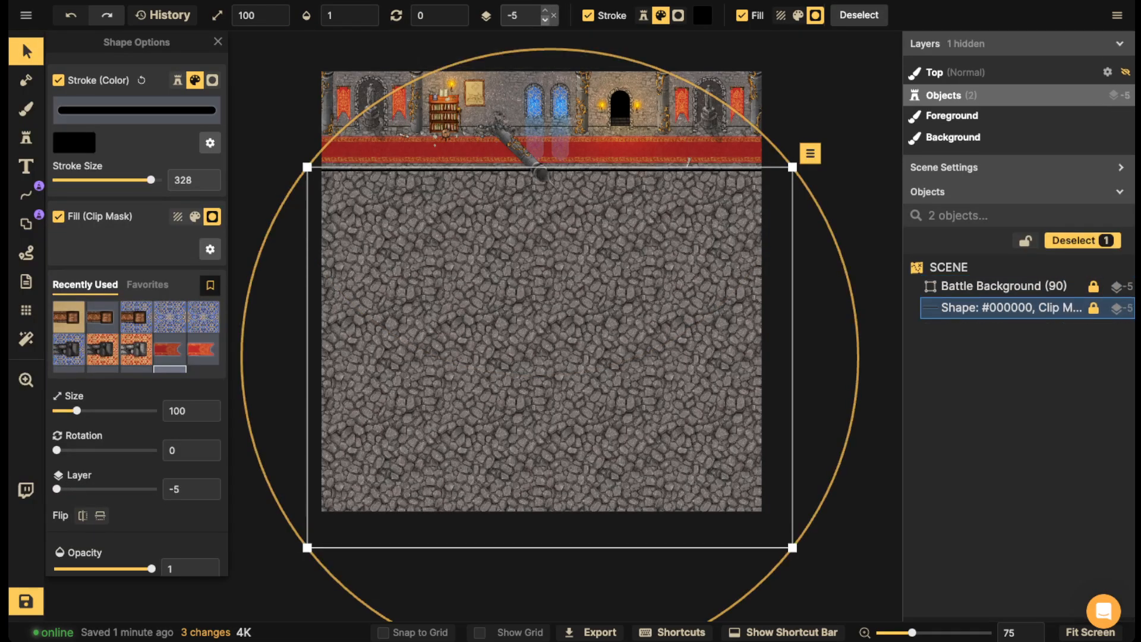
{"action": "left_click", "coordinate": [545, 9]}
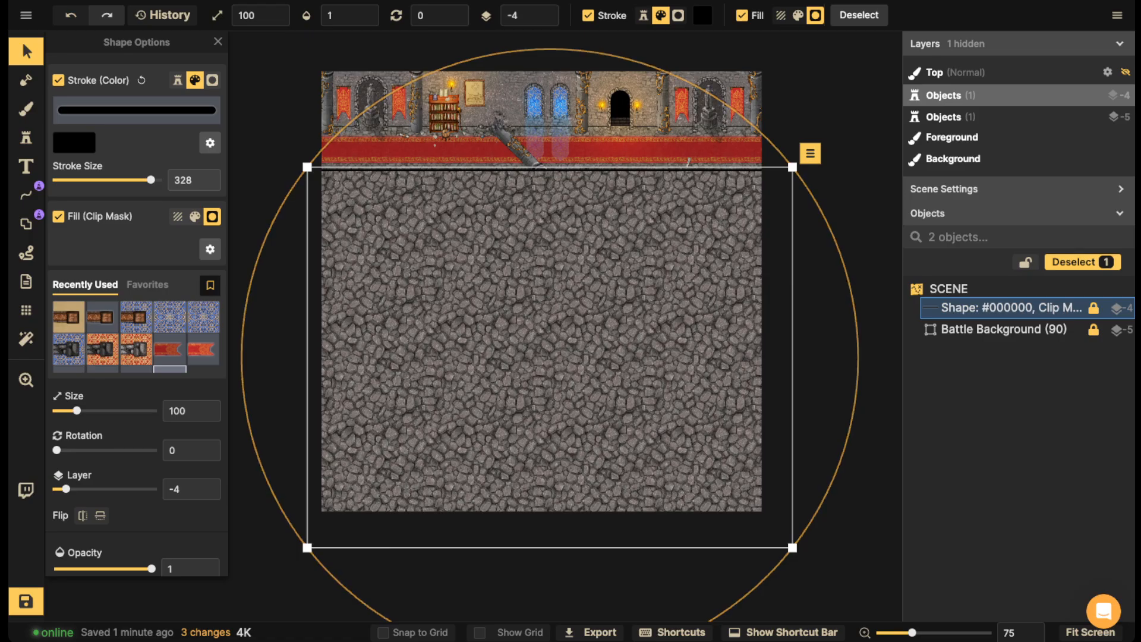
{"action": "left_click", "coordinate": [530, 179]}
- Examine the hallway scene and the stone area below it, including the fallen pillar's base at the dividing line
{"action": "scroll", "coordinate": [530, 179], "scroll_direction": "up", "scroll_amount": 5}
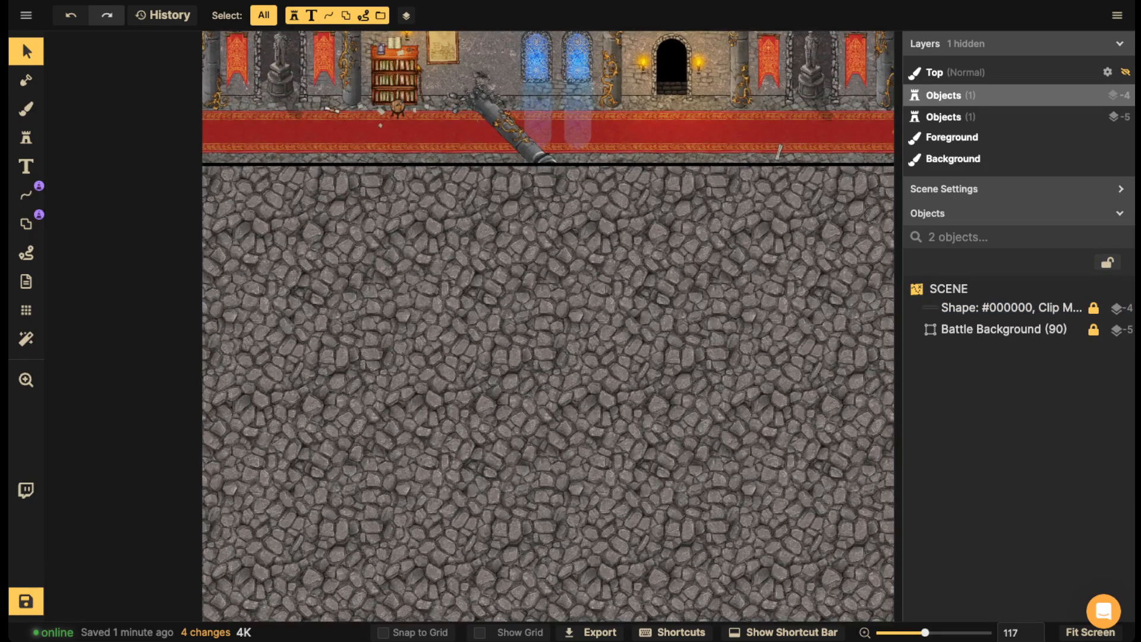
{"action": "scroll", "coordinate": [527, 153], "scroll_direction": "up", "scroll_amount": 3}
{"action": "left_click_drag", "start_coordinate": [528, 158], "coordinate": [513, 293]}
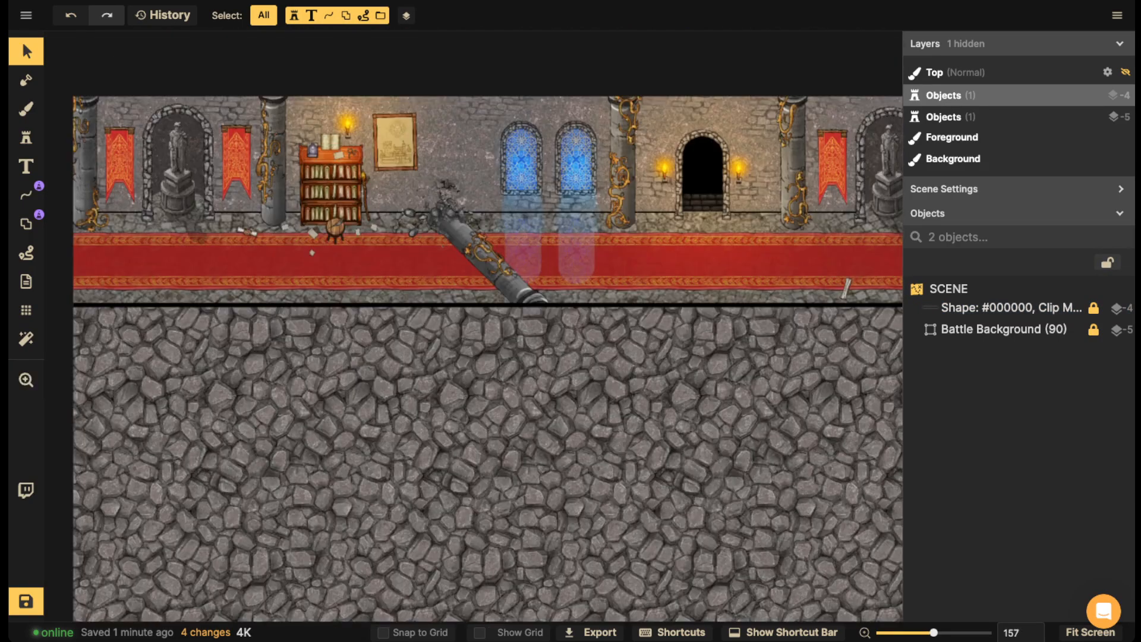
{"action": "scroll", "coordinate": [544, 324], "scroll_direction": "down", "scroll_amount": 2}
{"action": "scroll", "coordinate": [470, 463], "scroll_direction": "down", "scroll_amount": 2}
{"action": "left_click_drag", "start_coordinate": [470, 466], "coordinate": [475, 271]}
{"action": "scroll", "coordinate": [475, 281], "scroll_direction": "down", "scroll_amount": 4}
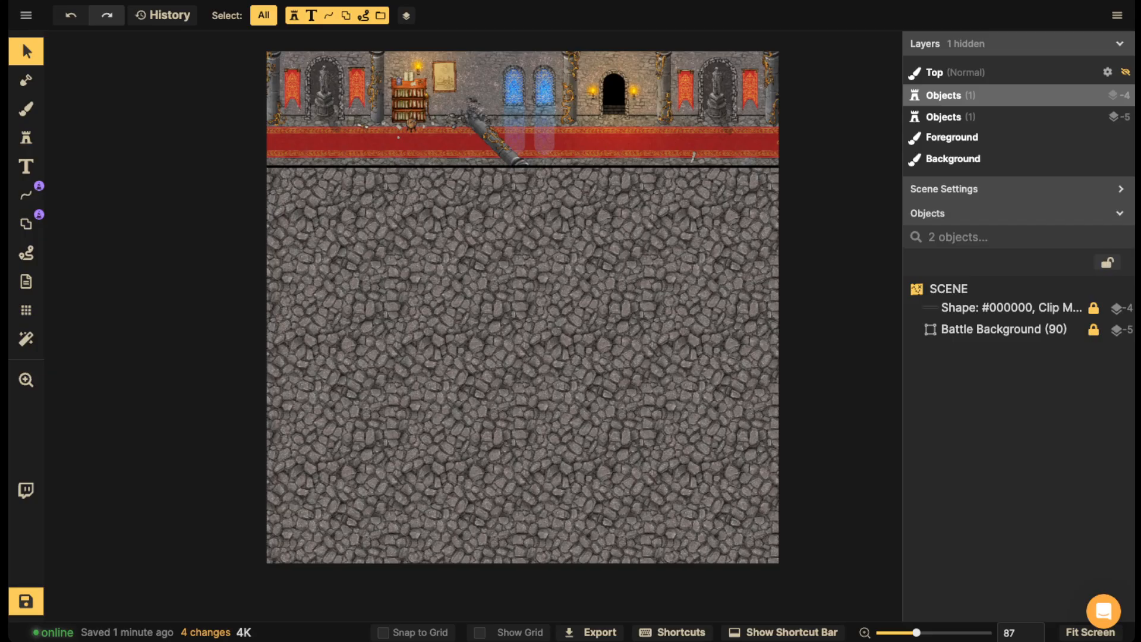
{"action": "scroll", "coordinate": [440, 156], "scroll_direction": "up", "scroll_amount": 5}
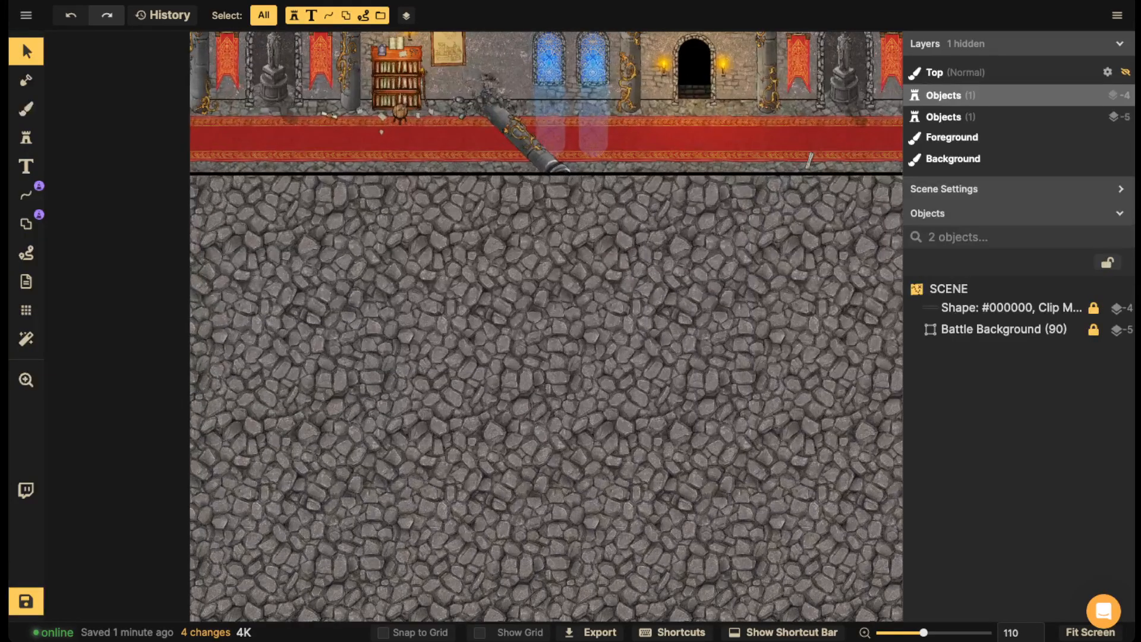
{"action": "key", "text": "space"}
{"action": "left_click_drag", "start_coordinate": [440, 155], "coordinate": [377, 340]}
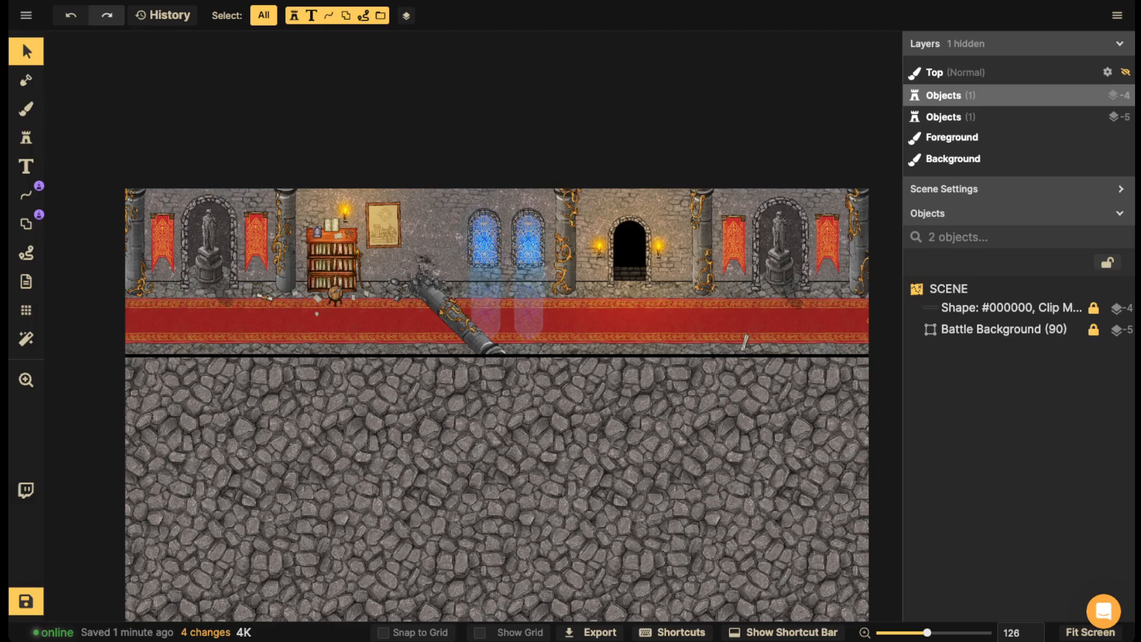
{"action": "scroll", "coordinate": [501, 296], "scroll_direction": "up", "scroll_amount": 3}
{"action": "key", "text": "space"}
{"action": "left_click_drag", "start_coordinate": [501, 296], "coordinate": [496, 250]}
{"action": "scroll", "coordinate": [496, 252], "scroll_direction": "down", "scroll_amount": 4}
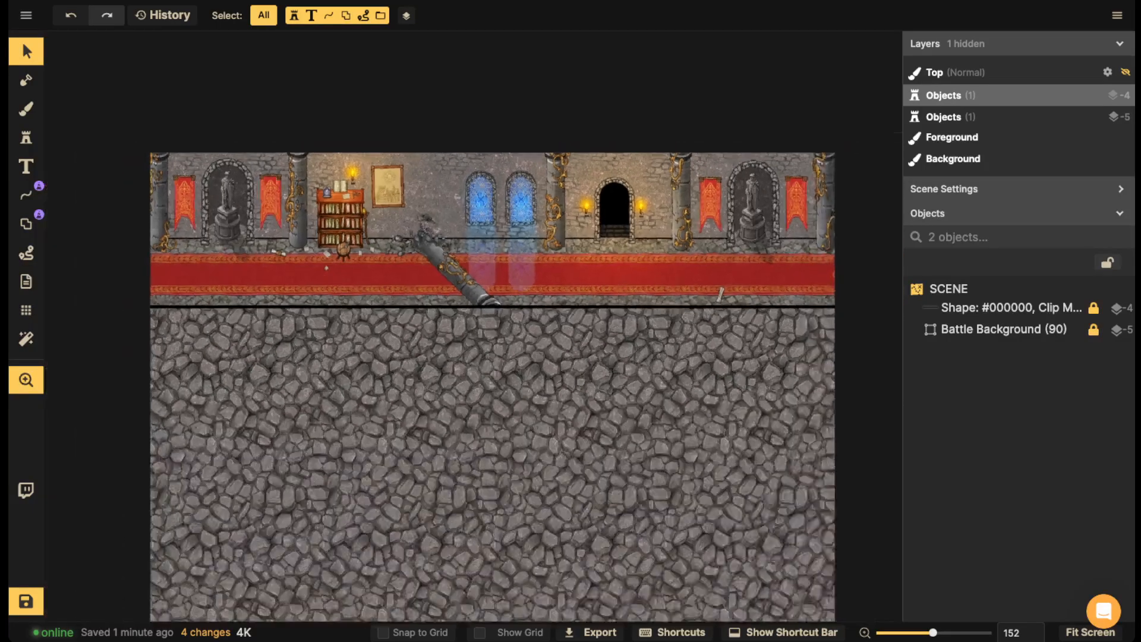
{"action": "scroll", "coordinate": [494, 381], "scroll_direction": "down", "scroll_amount": 2}
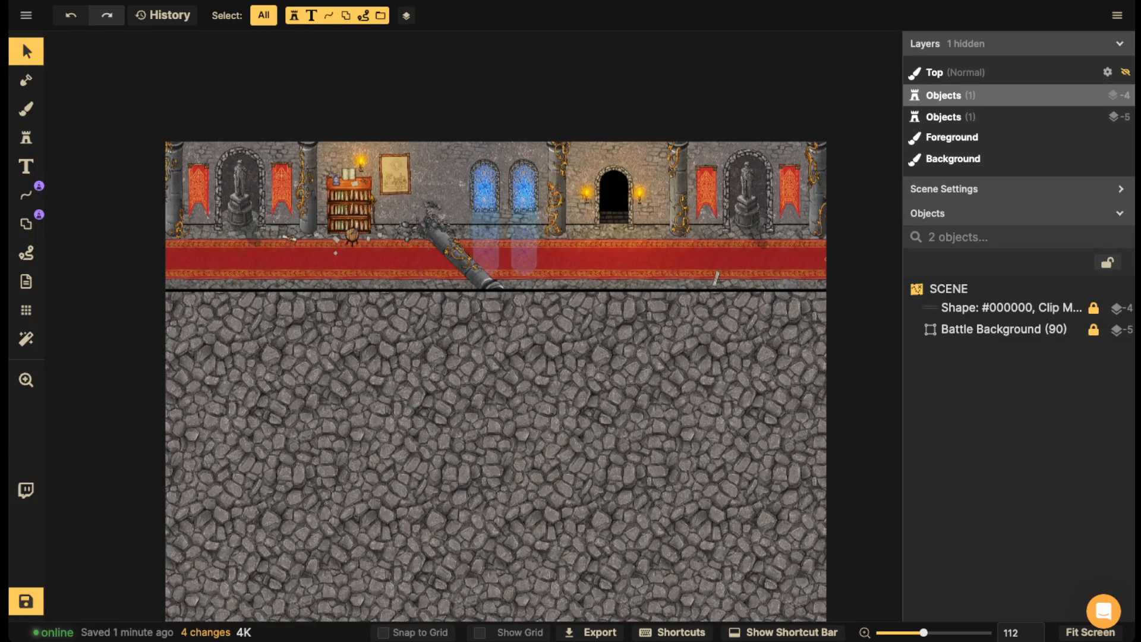
{"action": "key", "text": "space"}
{"action": "left_click_drag", "start_coordinate": [496, 380], "coordinate": [489, 346]}
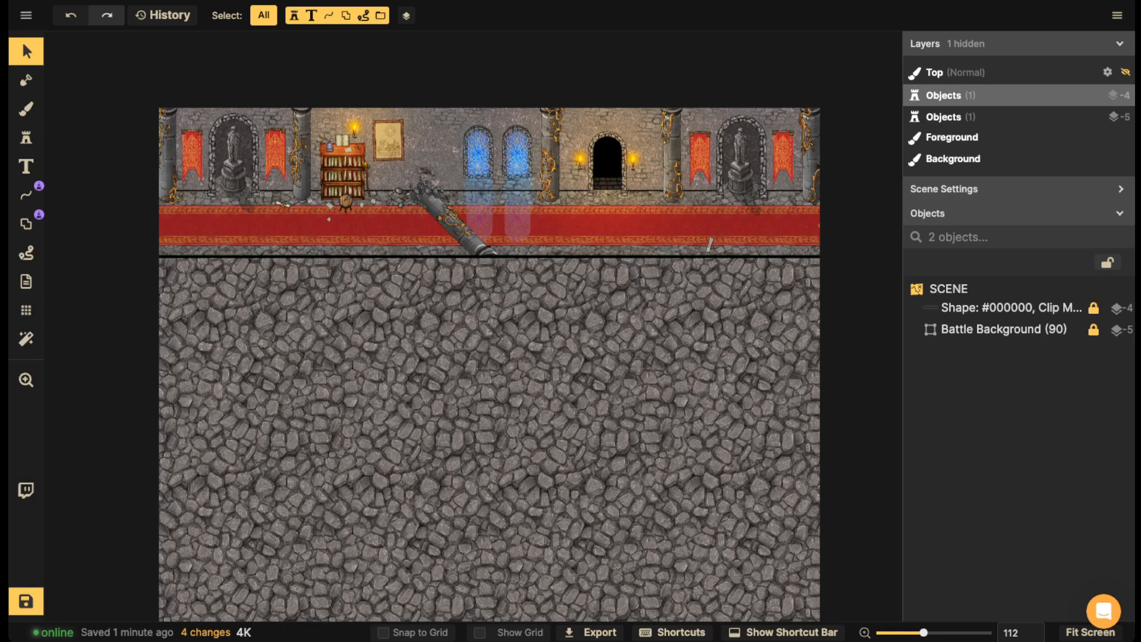
{"action": "scroll", "coordinate": [511, 385], "scroll_direction": "down", "scroll_amount": 3}
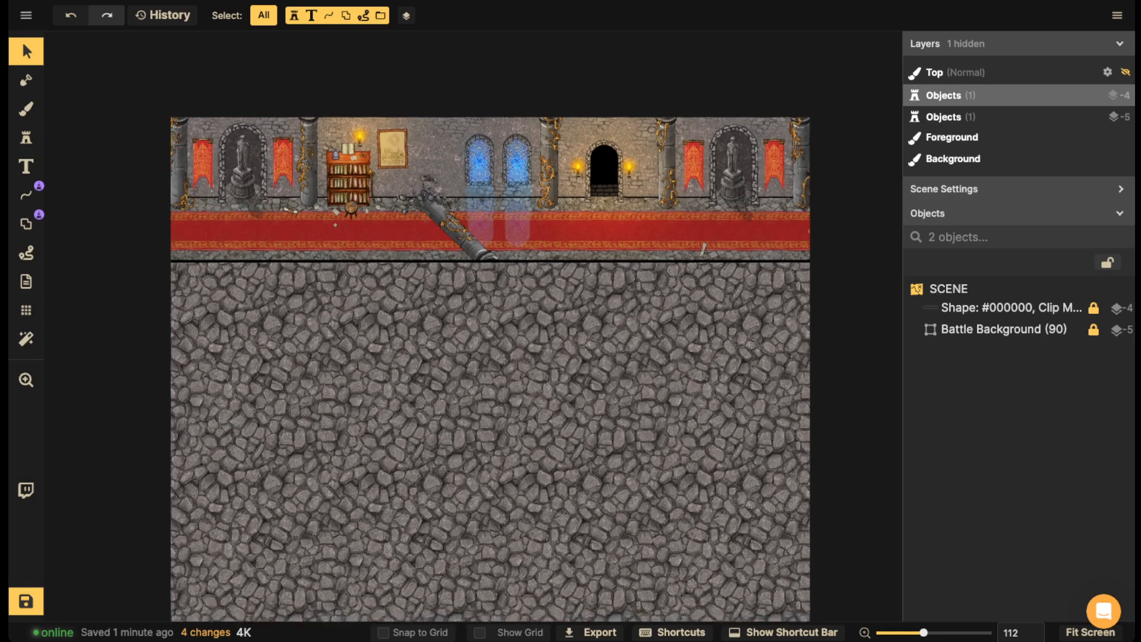
{"action": "key", "text": "space"}
{"action": "left_click_drag", "start_coordinate": [511, 385], "coordinate": [513, 453]}
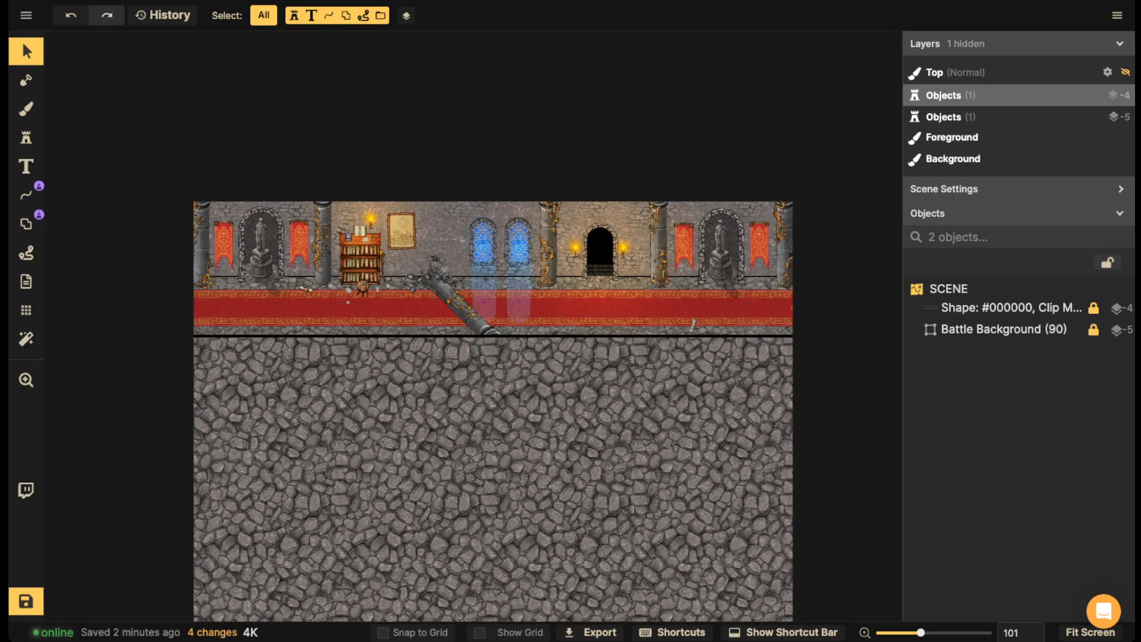
{"action": "scroll", "coordinate": [520, 349], "scroll_direction": "up", "scroll_amount": 3}
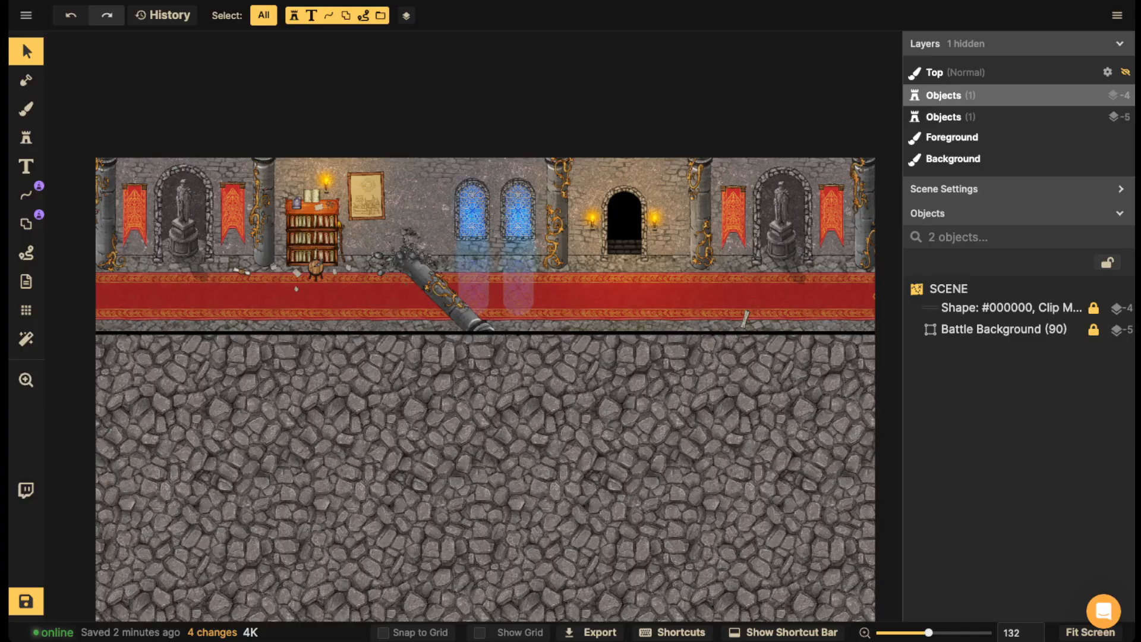
{"action": "key", "text": "space"}
{"action": "left_click_drag", "start_coordinate": [457, 436], "coordinate": [425, 211]}
{"action": "scroll", "coordinate": [420, 340], "scroll_direction": "down", "scroll_amount": 3}
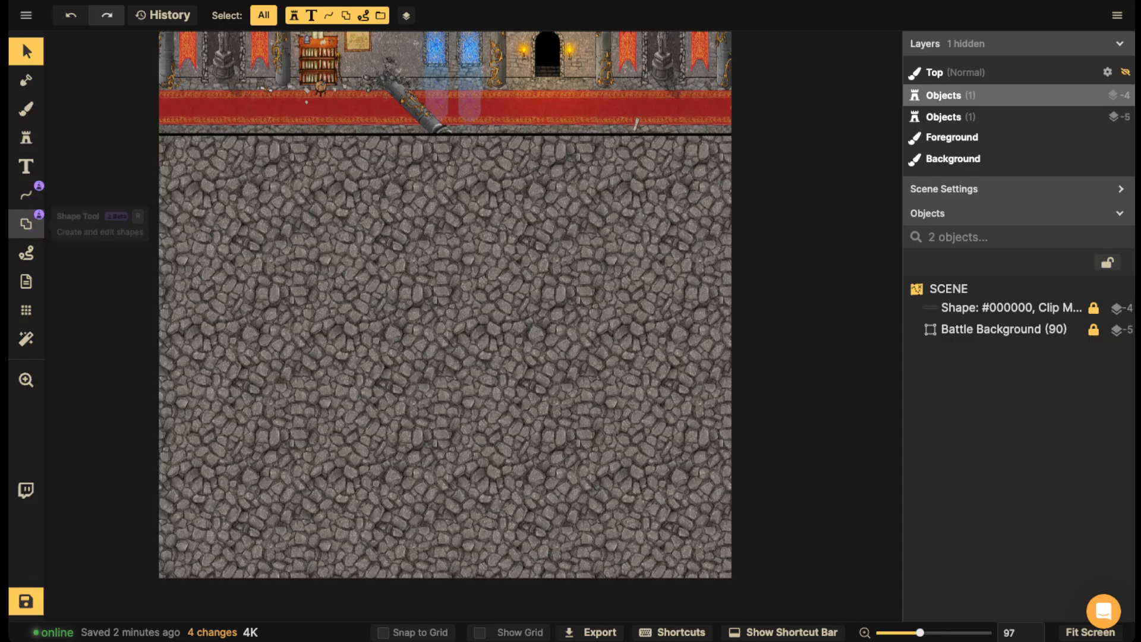
- Draw a straight Stone Wall line on layer -4 with the Pen, spanning the map's full width along the hallway's dividing line
{"action": "left_click", "coordinate": [26, 195]}
{"action": "left_click", "coordinate": [127, 280]}
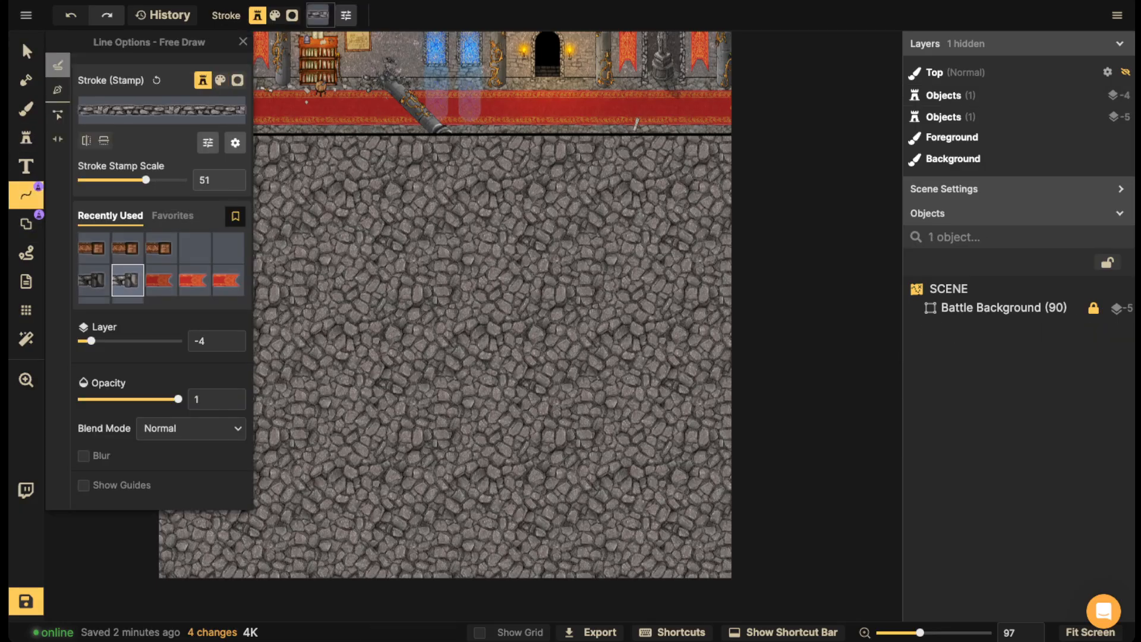
{"action": "key", "text": "space"}
{"action": "left_click_drag", "start_coordinate": [297, 264], "coordinate": [422, 344]}
{"action": "left_click", "coordinate": [57, 90]}
{"action": "scroll", "coordinate": [347, 222], "scroll_direction": "down", "scroll_amount": 2}
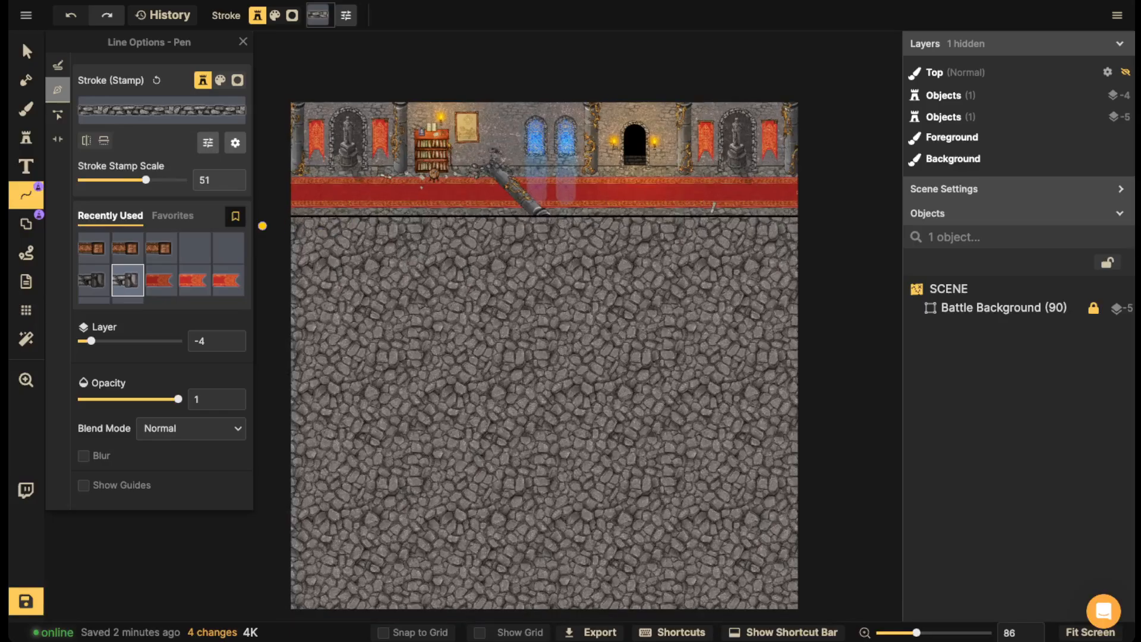
{"action": "left_click", "coordinate": [271, 225]}
{"action": "double_click", "coordinate": [842, 225]}
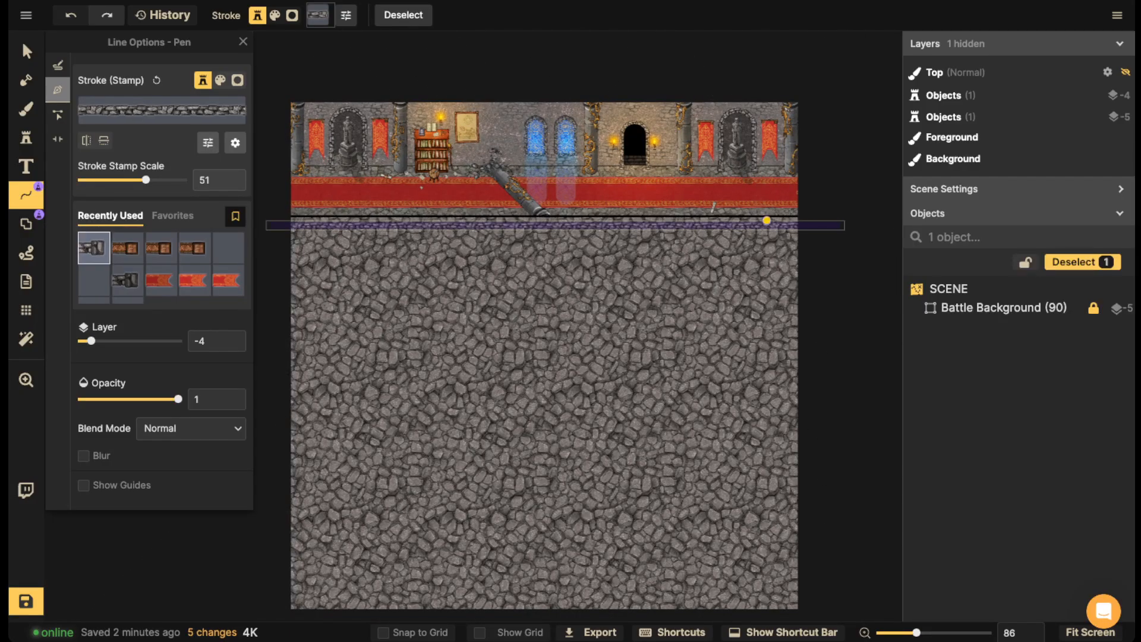
- Set the Stone Wall line's stroke stamp scale to 242 and nudge the line into place just below the hallway
{"action": "left_click_drag", "start_coordinate": [146, 180], "coordinate": [171, 180]}
{"action": "key", "text": "Escape"}
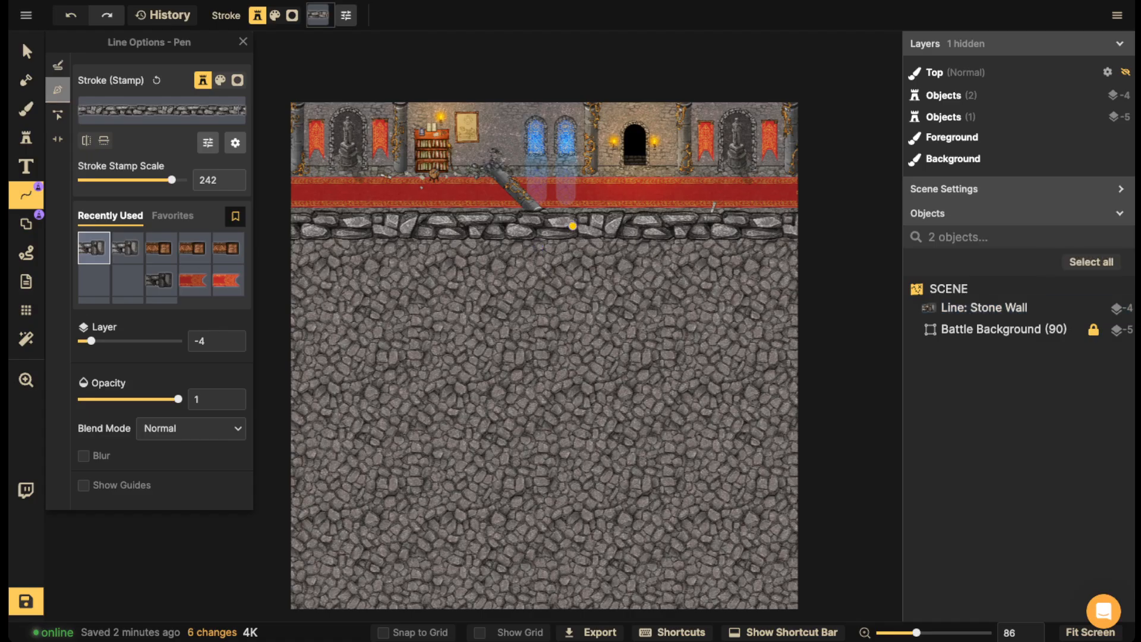
{"action": "scroll", "coordinate": [572, 226], "scroll_direction": "up", "scroll_amount": 5}
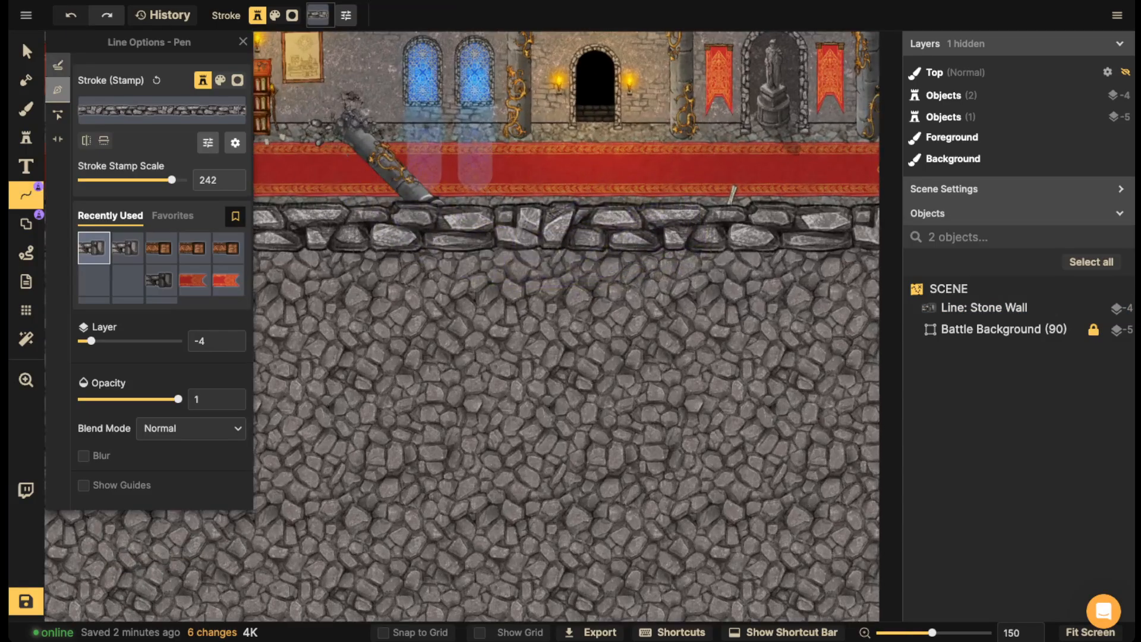
{"action": "left_click", "coordinate": [26, 51]}
{"action": "scroll", "coordinate": [406, 227], "scroll_direction": "up", "scroll_amount": 1}
{"action": "left_click", "coordinate": [405, 227]}
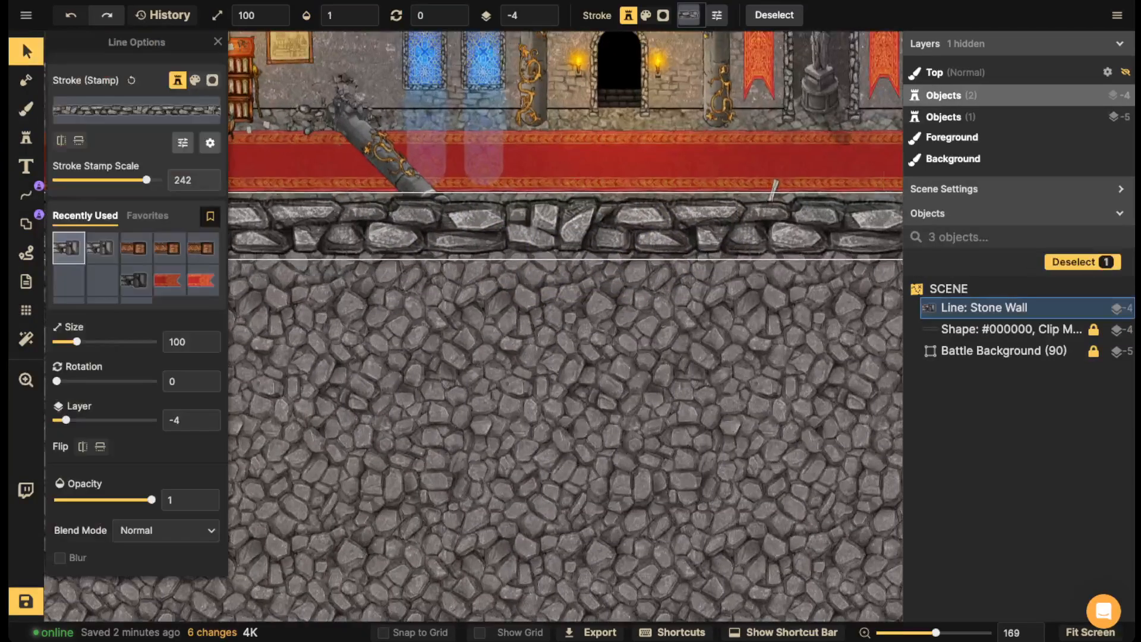
{"action": "left_click_drag", "start_coordinate": [405, 227], "coordinate": [511, 128]}
- Duplicate the Stone Wall line and place the copy along the lower edge of the map
{"action": "scroll", "coordinate": [405, 229], "scroll_direction": "down", "scroll_amount": 5}
{"action": "scroll", "coordinate": [527, 171], "scroll_direction": "down", "scroll_amount": 2}
{"action": "key", "text": "ctrl+c"}
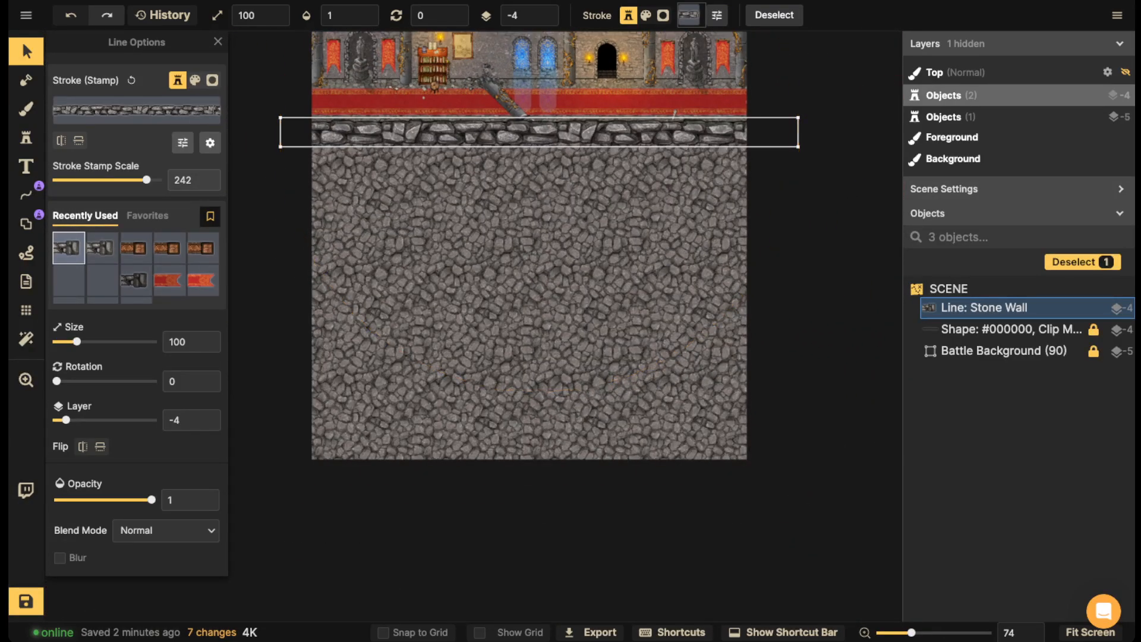
{"action": "key", "text": "ctrl+v"}
{"action": "left_click_drag", "start_coordinate": [508, 354], "coordinate": [510, 450]}
{"action": "key", "text": "Escape"}
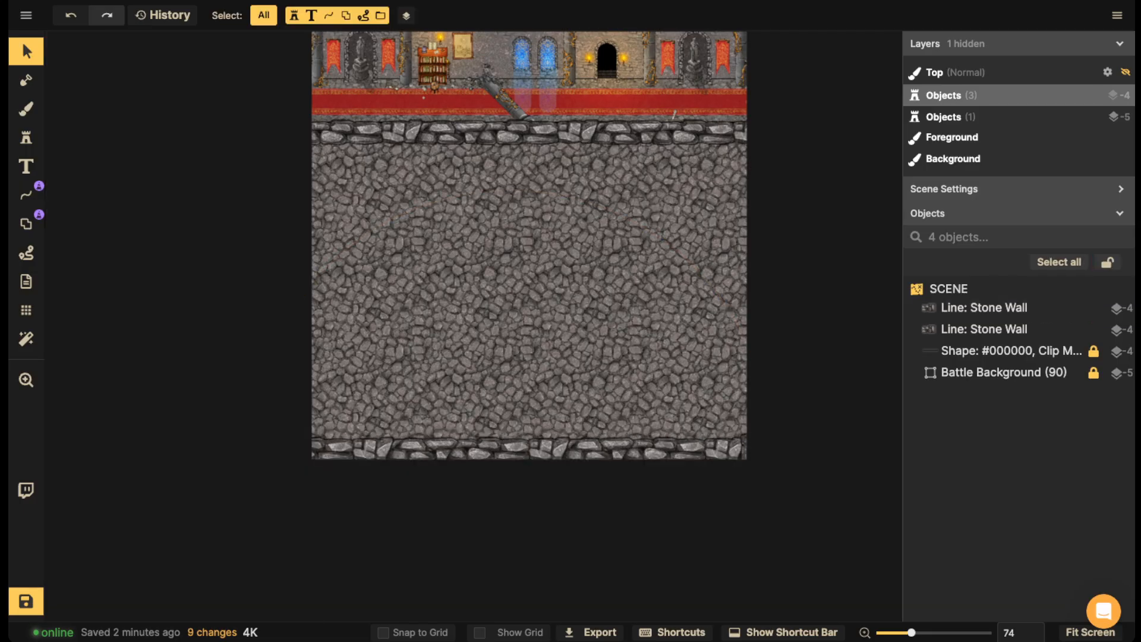
- Enable a stroke shadow on both Stone Wall lines with a blur of 20 and an intensity of 1.49
{"action": "left_click", "coordinate": [525, 132]}
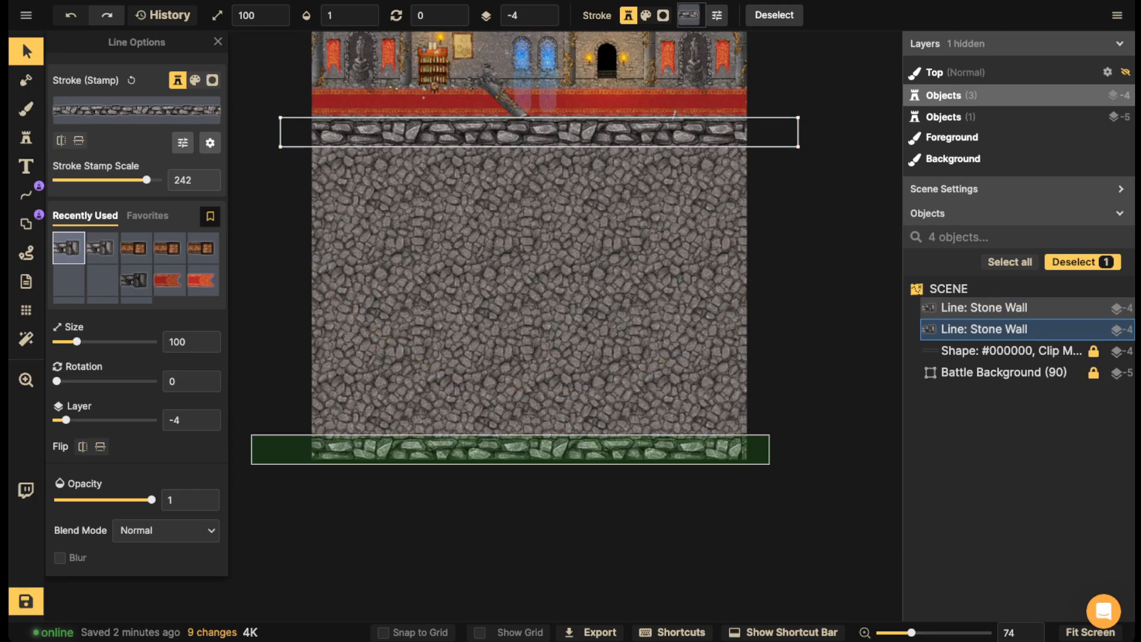
{"action": "left_click", "coordinate": [404, 449], "text": "shift"}
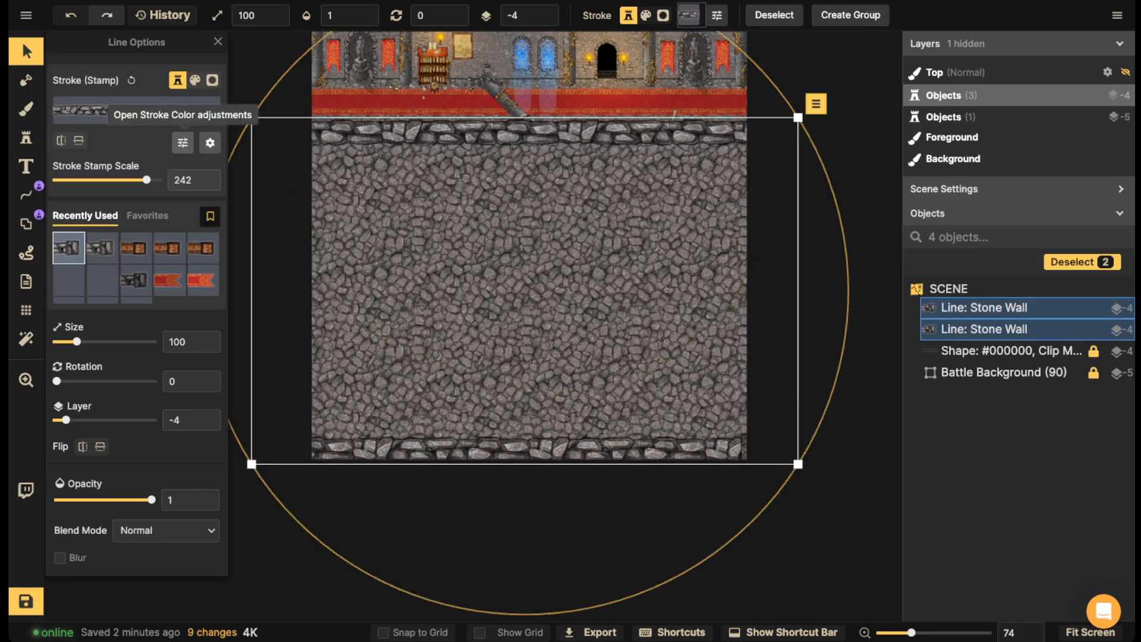
{"action": "left_click", "coordinate": [183, 143]}
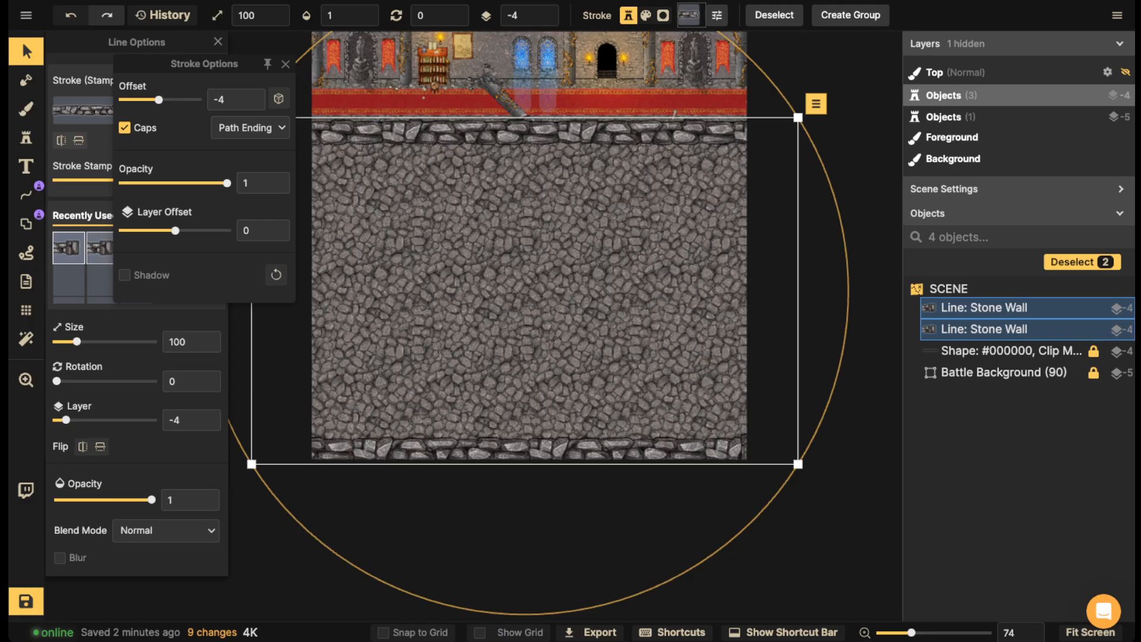
{"action": "left_click", "coordinate": [125, 275]}
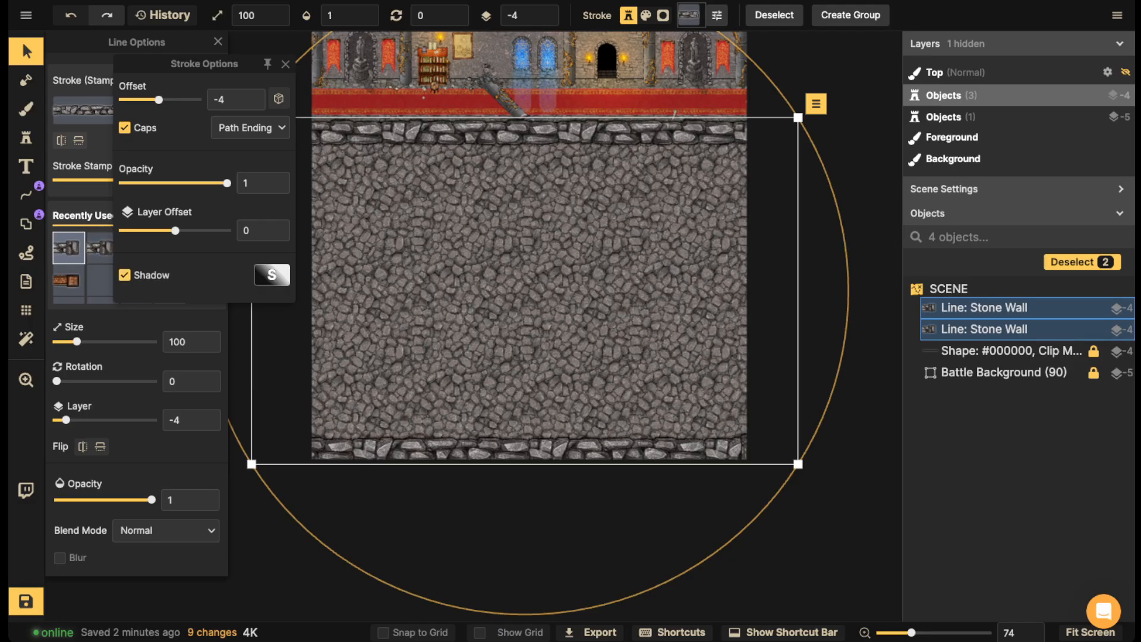
{"action": "left_click", "coordinate": [273, 275]}
{"action": "left_click_drag", "start_coordinate": [251, 78], "coordinate": [296, 78]}
{"action": "left_click_drag", "start_coordinate": [237, 174], "coordinate": [249, 173]}
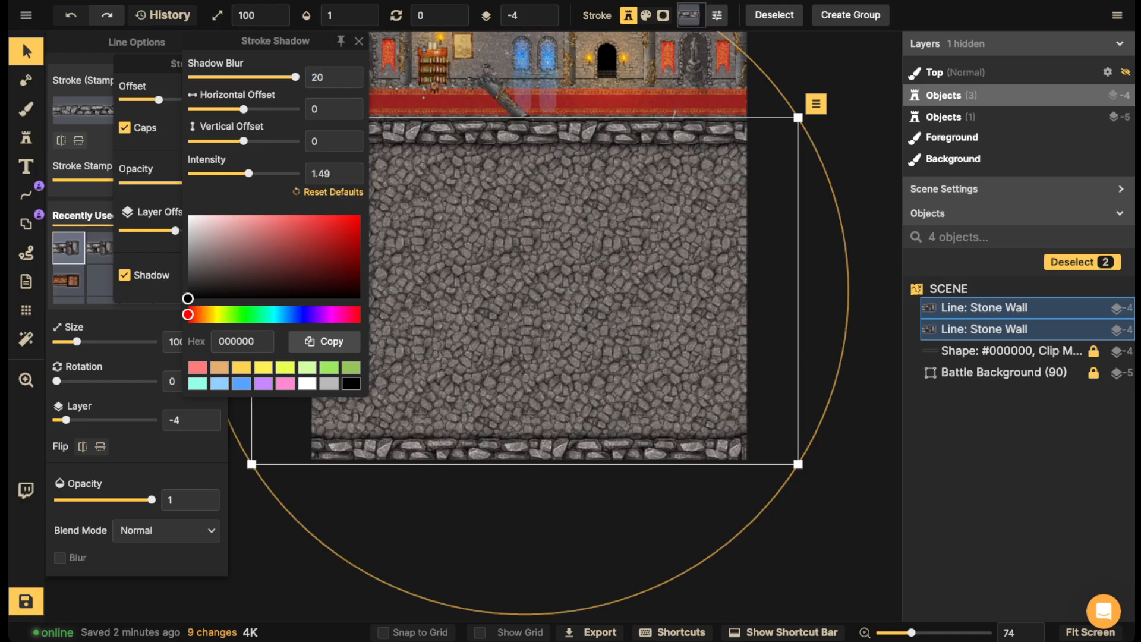
{"action": "left_click", "coordinate": [359, 41]}
- Set the upper Stone Wall line's shadow to a vertical offset of 51.3 and an intensity of 0.41
{"action": "left_click", "coordinate": [476, 133]}
{"action": "left_click", "coordinate": [475, 133]}
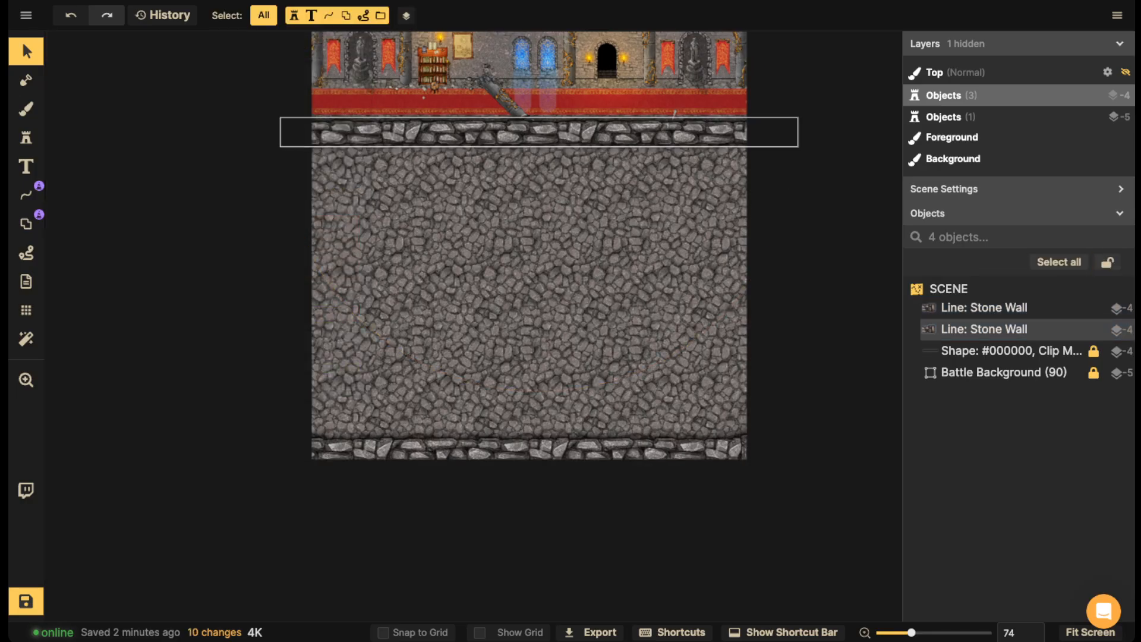
{"action": "left_click", "coordinate": [475, 132]}
{"action": "left_click", "coordinate": [210, 143]}
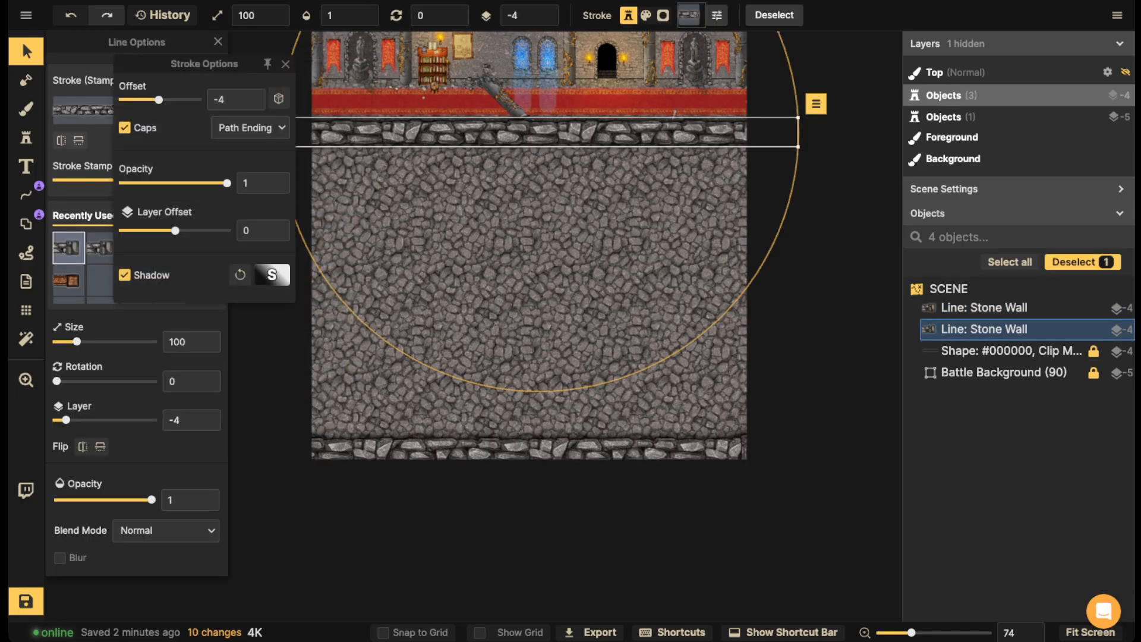
{"action": "left_click", "coordinate": [285, 64]}
{"action": "mouse_move", "coordinate": [476, 238]}
{"action": "left_mouse_down"}
{"action": "mouse_move", "coordinate": [589, 255]}
{"action": "mouse_move", "coordinate": [573, 273]}
{"action": "left_mouse_up"}
{"action": "left_click", "coordinate": [210, 143]}
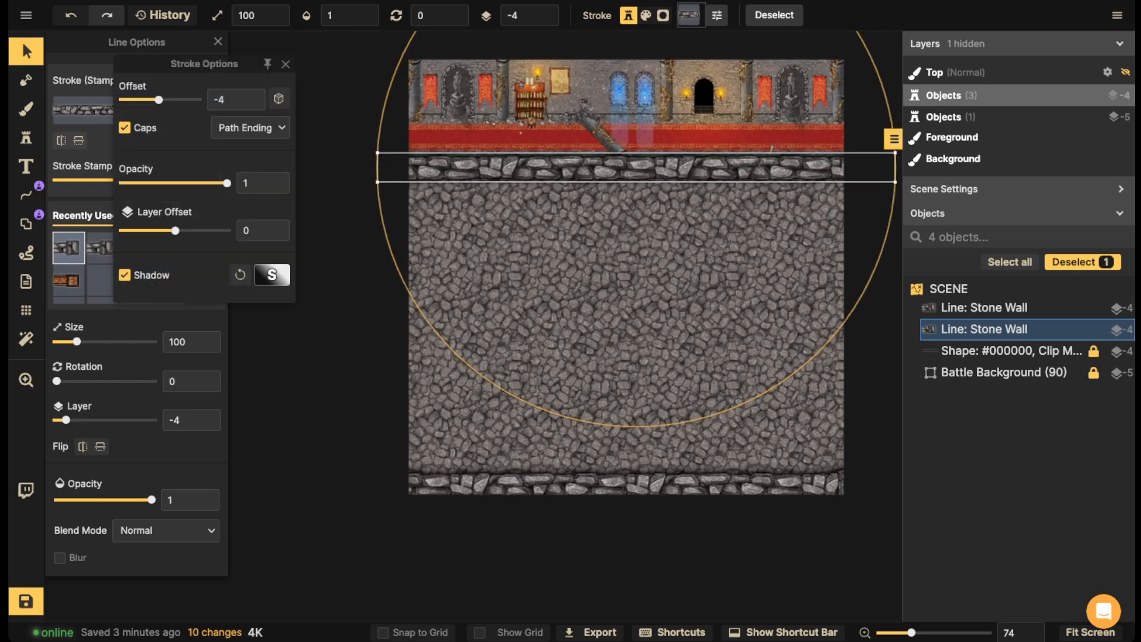
{"action": "left_click", "coordinate": [269, 275]}
{"action": "mouse_move", "coordinate": [243, 141]}
{"action": "left_mouse_down"}
{"action": "mouse_move", "coordinate": [285, 141]}
{"action": "mouse_move", "coordinate": [221, 173]}
{"action": "left_mouse_up"}
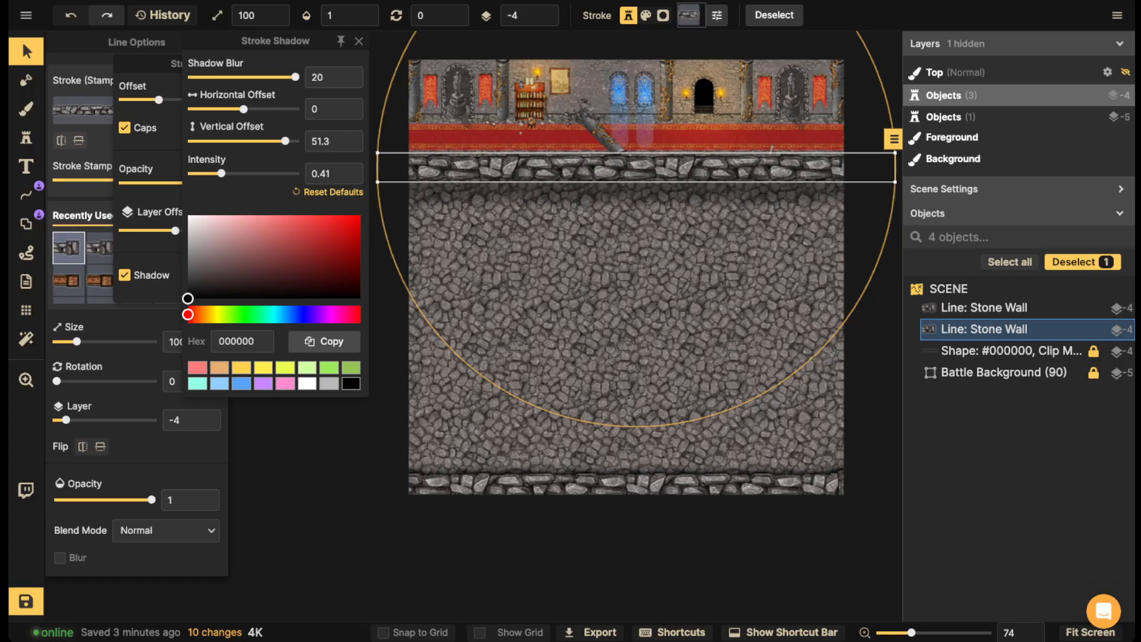
{"action": "left_click", "coordinate": [358, 41]}
- Give the lower Stone Wall line's shadow a negative vertical offset so it falls upward, and soften its intensity
{"action": "left_click", "coordinate": [983, 308]}
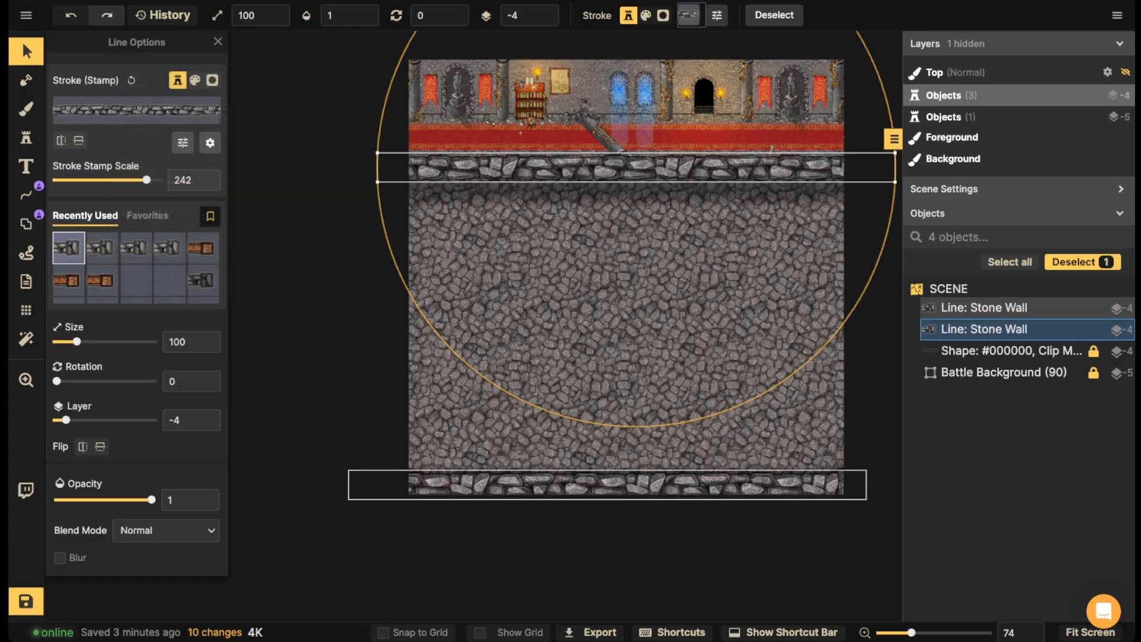
{"action": "left_click", "coordinate": [210, 143]}
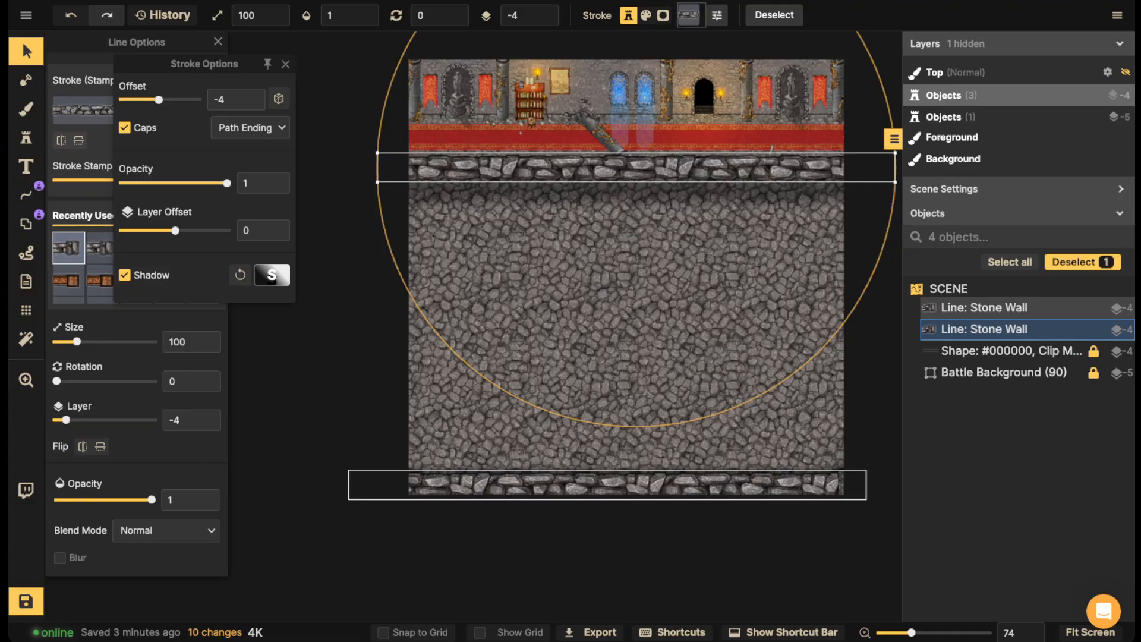
{"action": "left_click", "coordinate": [269, 274]}
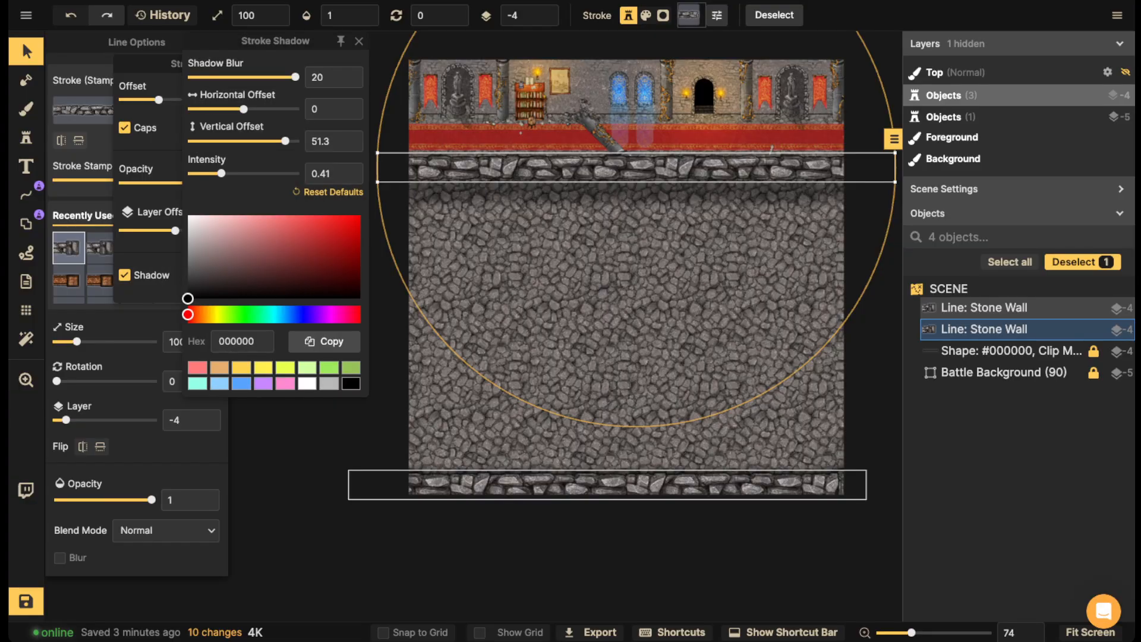
{"action": "left_click", "coordinate": [983, 308]}
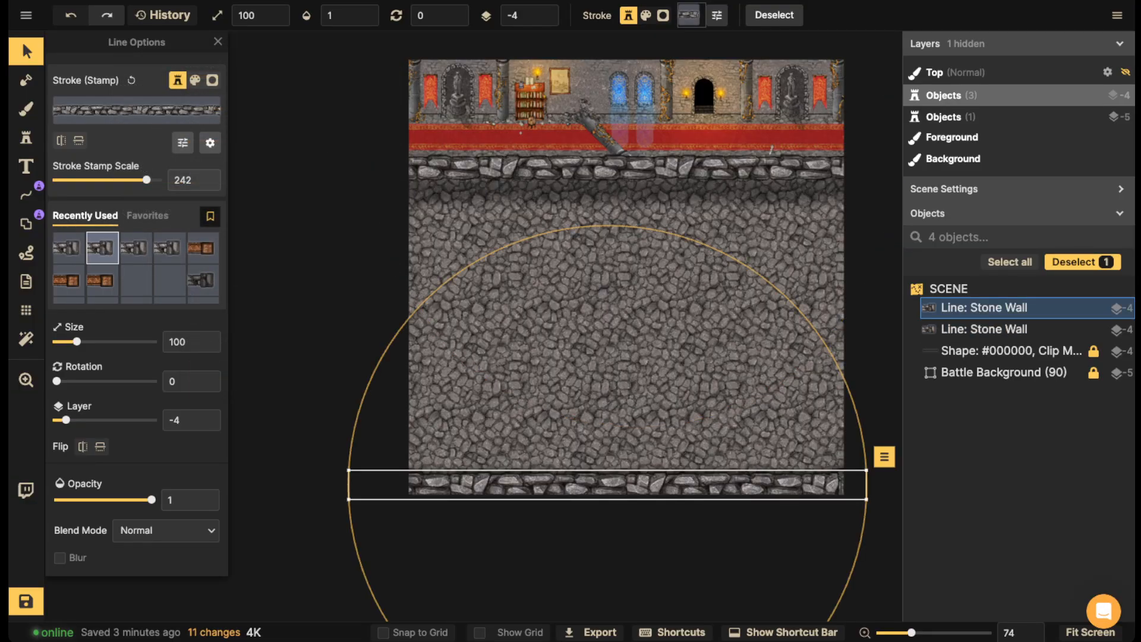
{"action": "left_click", "coordinate": [210, 142]}
{"action": "left_click", "coordinate": [271, 274]}
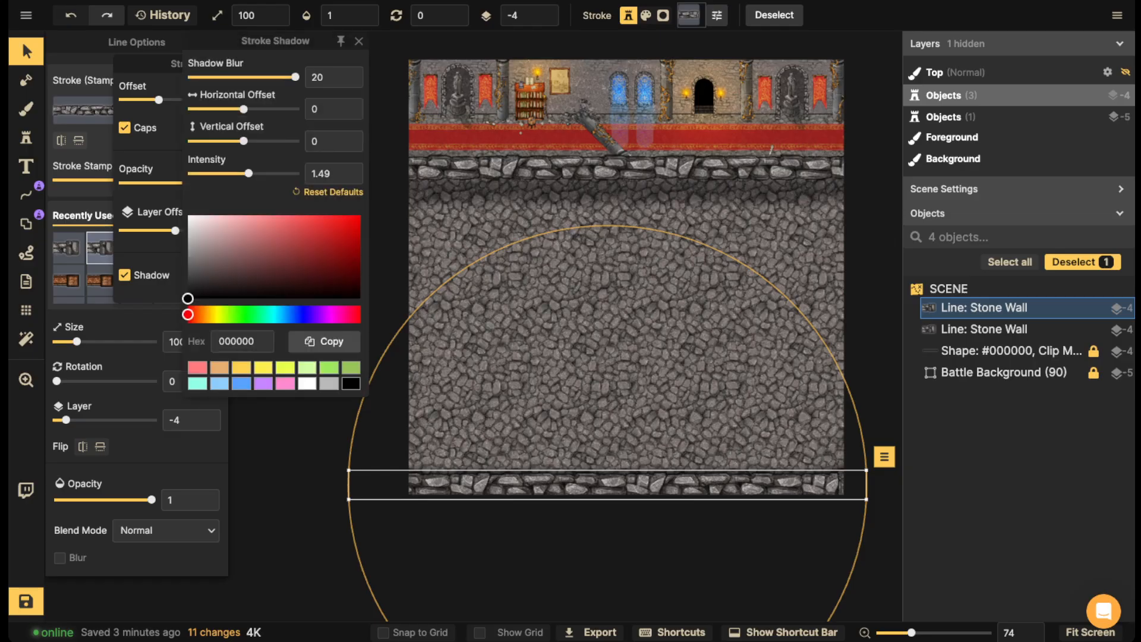
{"action": "left_click_drag", "start_coordinate": [244, 141], "coordinate": [194, 141]}
{"action": "left_click_drag", "start_coordinate": [248, 173], "coordinate": [235, 173]}
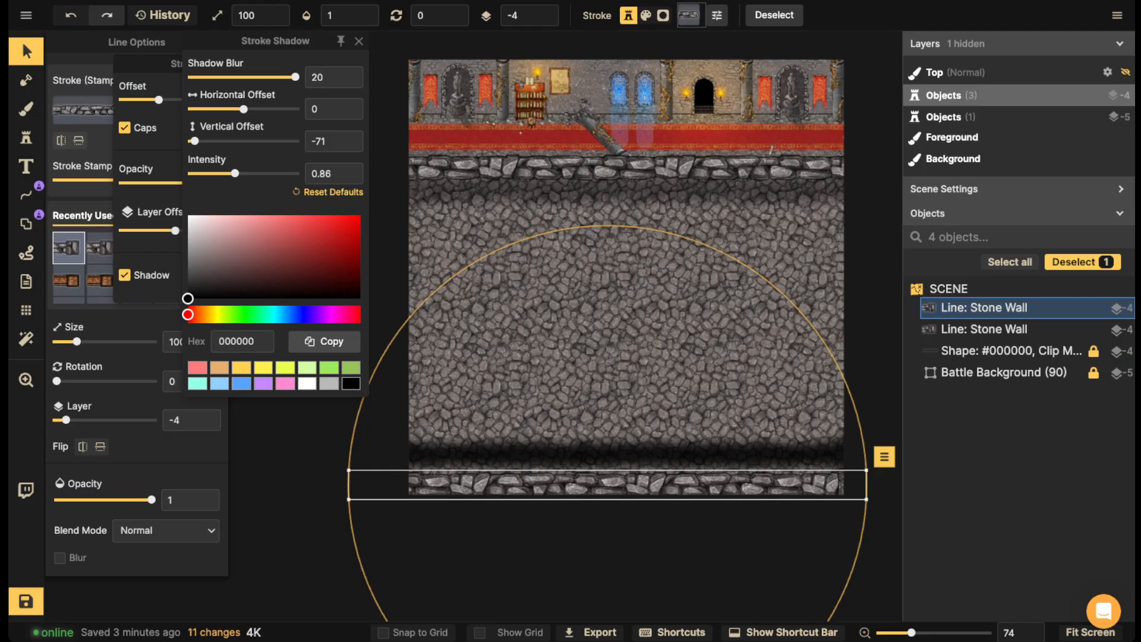
{"action": "left_click_drag", "start_coordinate": [194, 141], "coordinate": [226, 173]}
{"action": "left_click", "coordinate": [359, 41]}
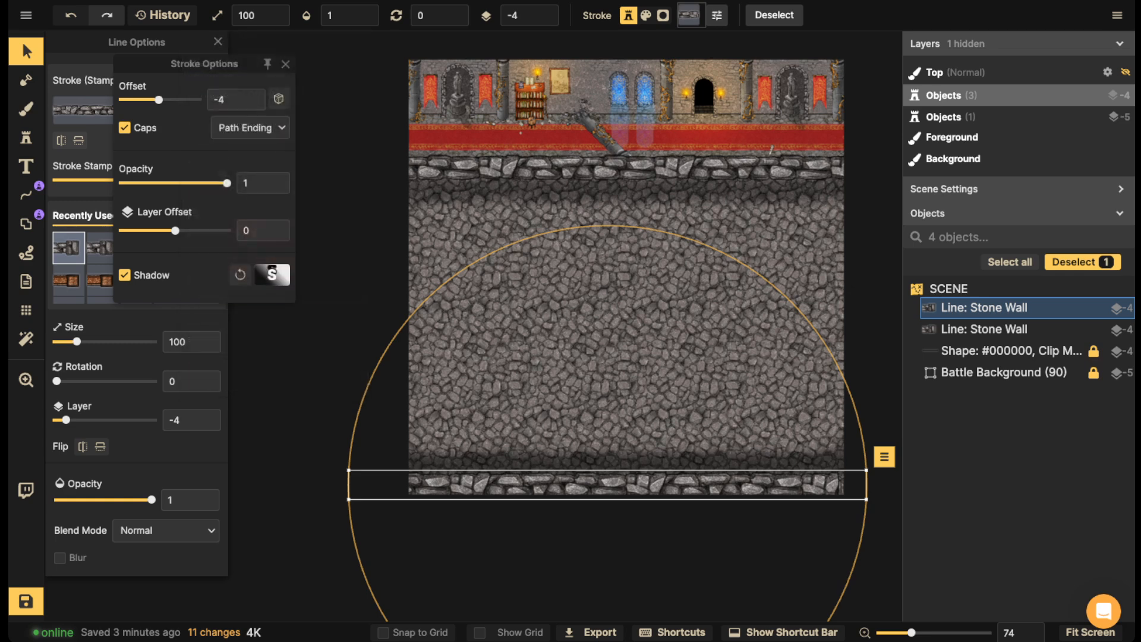
{"action": "scroll", "coordinate": [657, 207], "scroll_direction": "down", "scroll_amount": 2}
{"action": "left_click", "coordinate": [658, 172]}
{"action": "left_click", "coordinate": [660, 453], "text": "shift"}
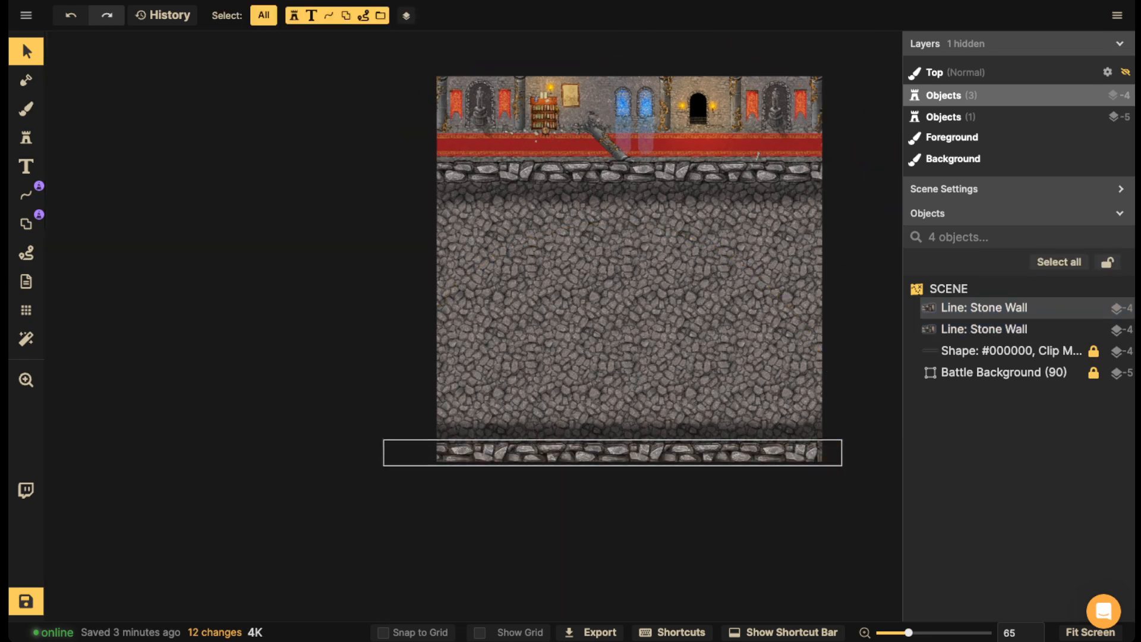
{"action": "scroll", "coordinate": [526, 297], "scroll_direction": "up", "scroll_amount": 2}
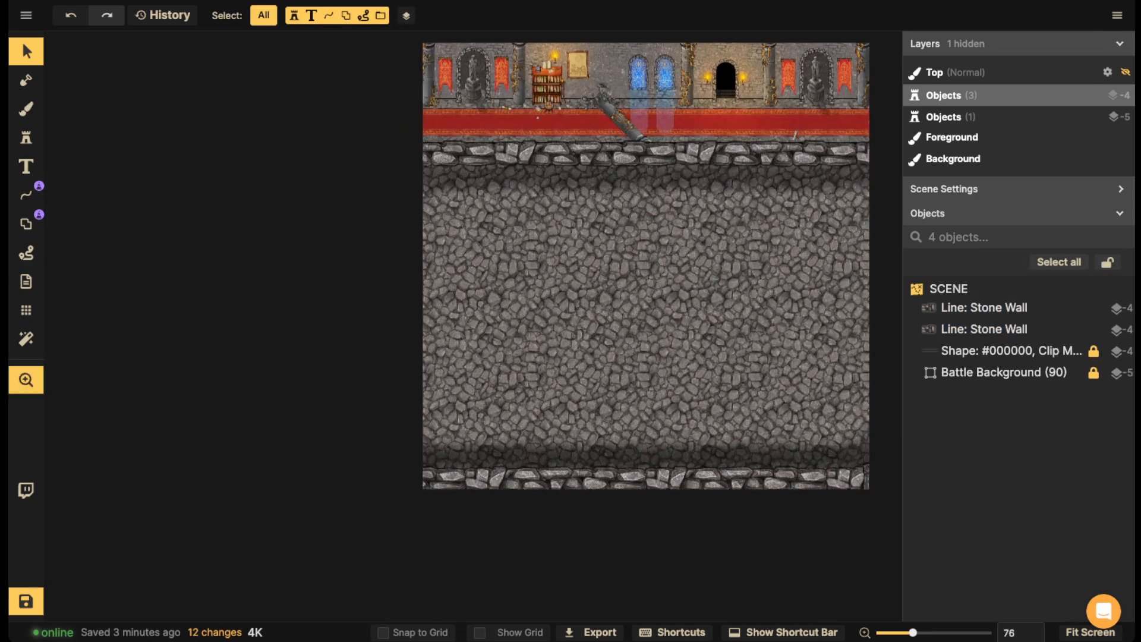
{"action": "left_click_drag", "start_coordinate": [526, 297], "coordinate": [464, 344]}
- Lower the brightness of the foreground brush's stone texture slightly, and select the upper Stone Wall line
{"action": "left_click", "coordinate": [26, 109]}
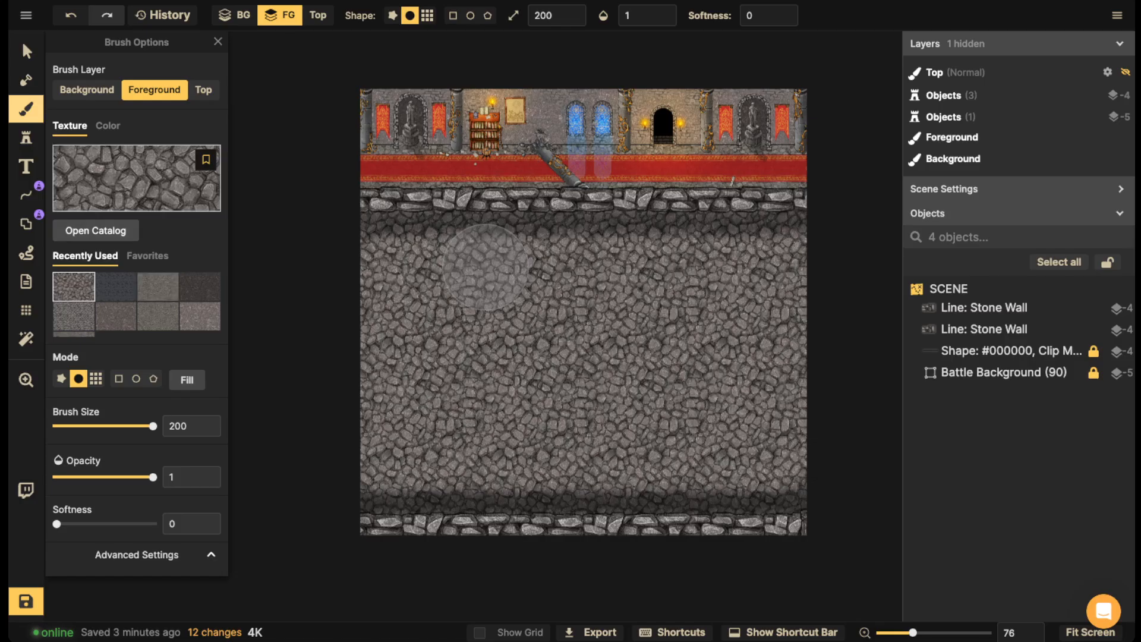
{"action": "scroll", "coordinate": [137, 357], "scroll_direction": "down", "scroll_amount": 3}
{"action": "left_click", "coordinate": [121, 400]}
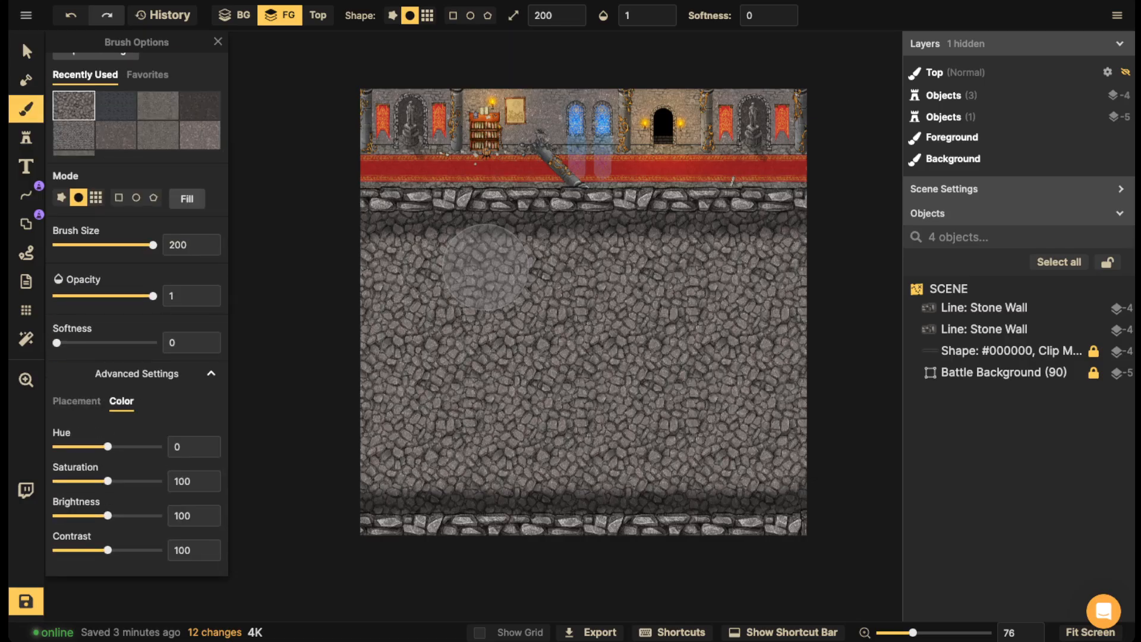
{"action": "left_click_drag", "start_coordinate": [107, 515], "coordinate": [99, 515]}
{"action": "key", "text": "Escape"}
{"action": "left_click", "coordinate": [26, 51]}
{"action": "left_click", "coordinate": [594, 201]}
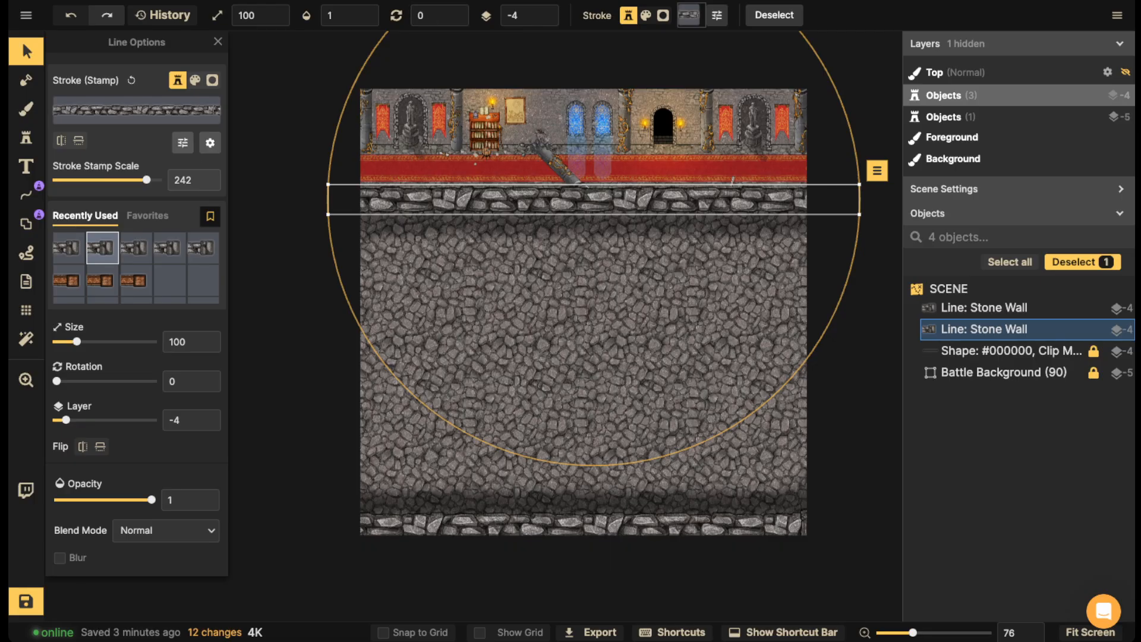
- Set the foreground brush's texture scale to about 161 and its brightness to 59
{"action": "key", "text": "b"}
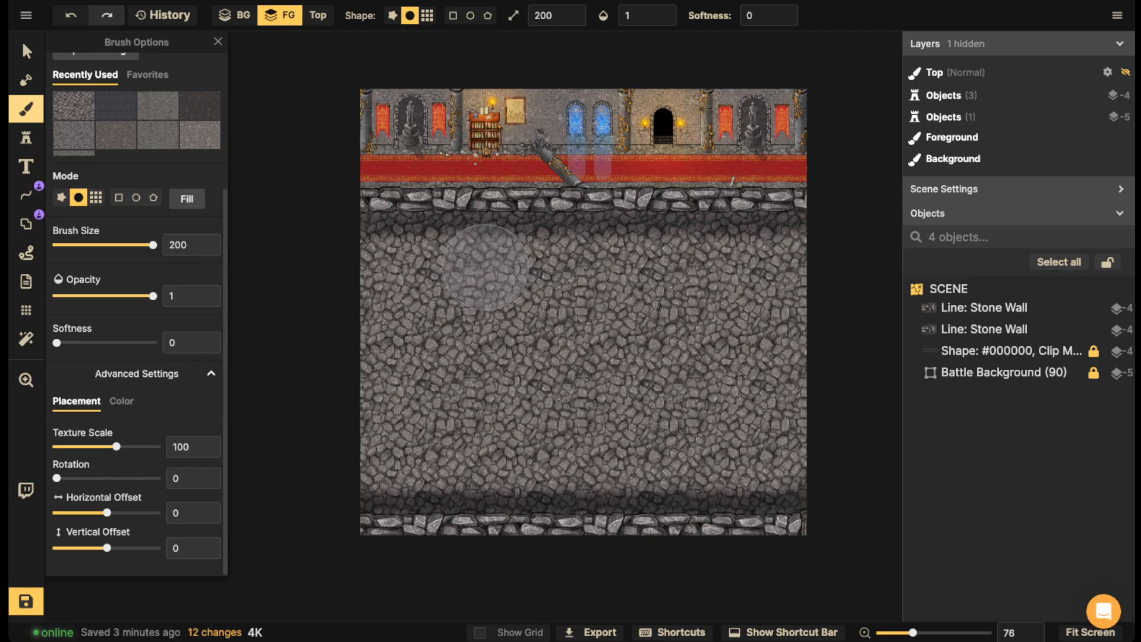
{"action": "left_click_drag", "start_coordinate": [116, 447], "coordinate": [128, 446]}
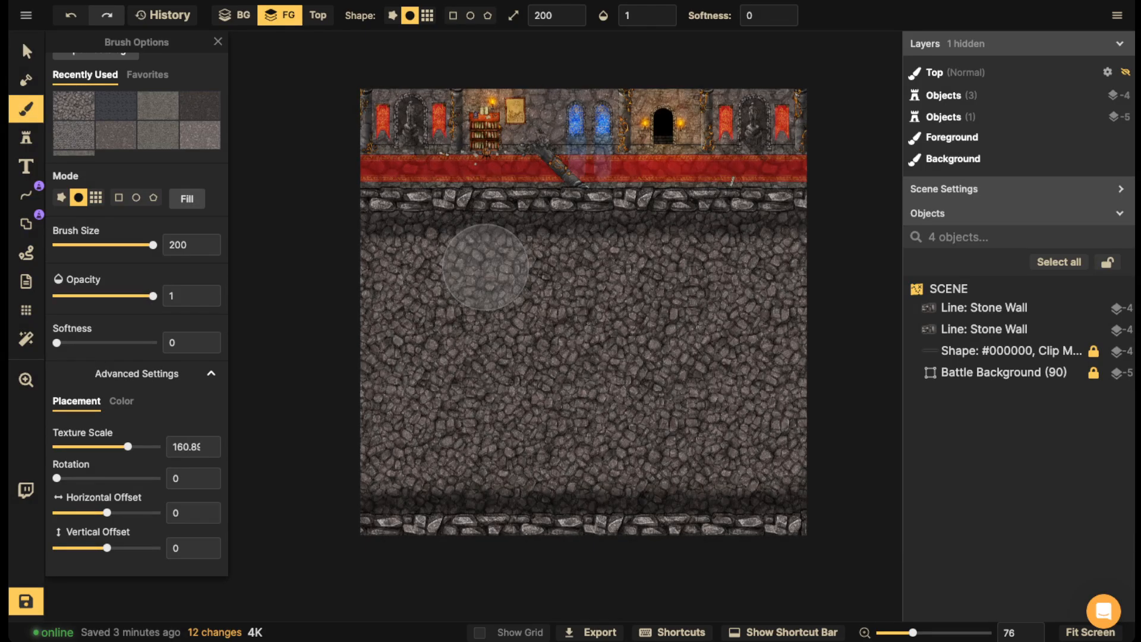
{"action": "left_click", "coordinate": [121, 401]}
{"action": "left_click_drag", "start_coordinate": [99, 515], "coordinate": [87, 515]}
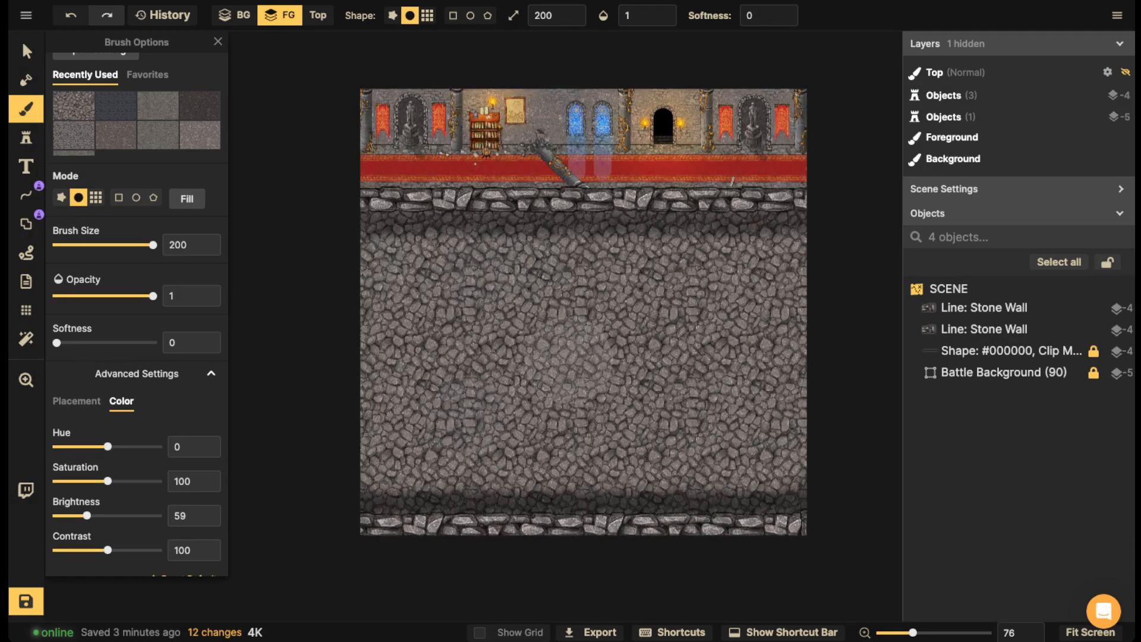
- Paint the whole stone area below the hallway with the darkened foreground stone texture
{"action": "mouse_move", "coordinate": [568, 360]}
{"action": "left_mouse_down"}
{"action": "mouse_move", "coordinate": [560, 241]}
{"action": "mouse_move", "coordinate": [434, 235]}
{"action": "mouse_move", "coordinate": [853, 247]}
{"action": "mouse_move", "coordinate": [405, 333]}
{"action": "mouse_move", "coordinate": [731, 456]}
{"action": "mouse_move", "coordinate": [412, 498]}
{"action": "mouse_move", "coordinate": [579, 401]}
{"action": "mouse_move", "coordinate": [796, 244]}
{"action": "mouse_move", "coordinate": [635, 234]}
{"action": "mouse_move", "coordinate": [887, 250]}
{"action": "mouse_move", "coordinate": [369, 529]}
{"action": "left_mouse_up"}
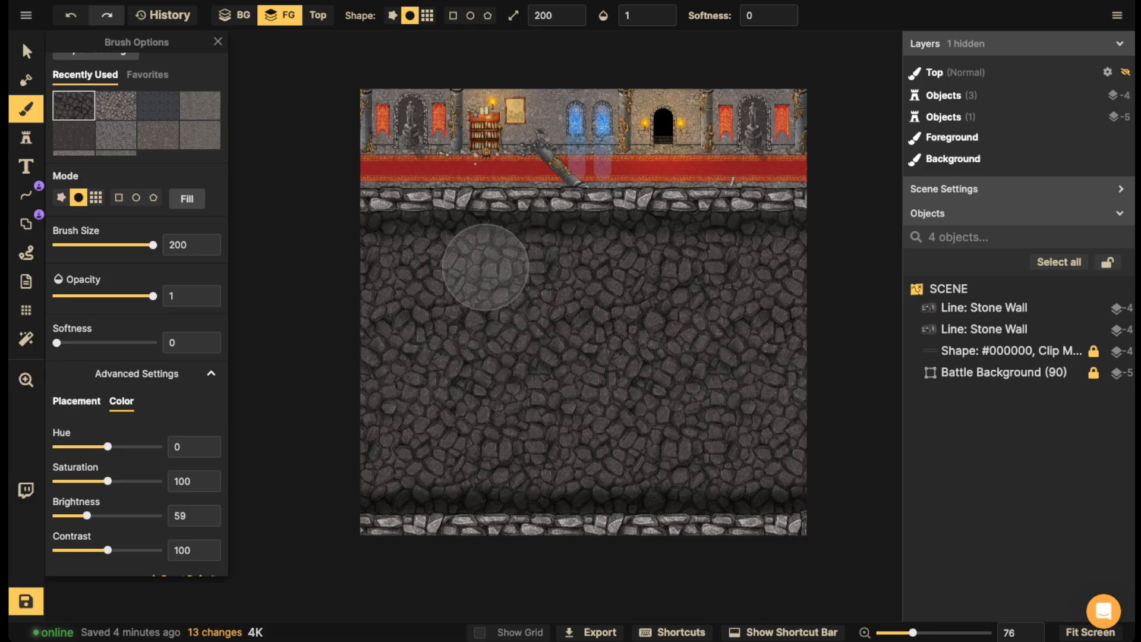
- Dab patches of larger stones across the floor with the foreground brush at texture scale about 270 and softness 1
{"action": "left_click", "coordinate": [76, 400]}
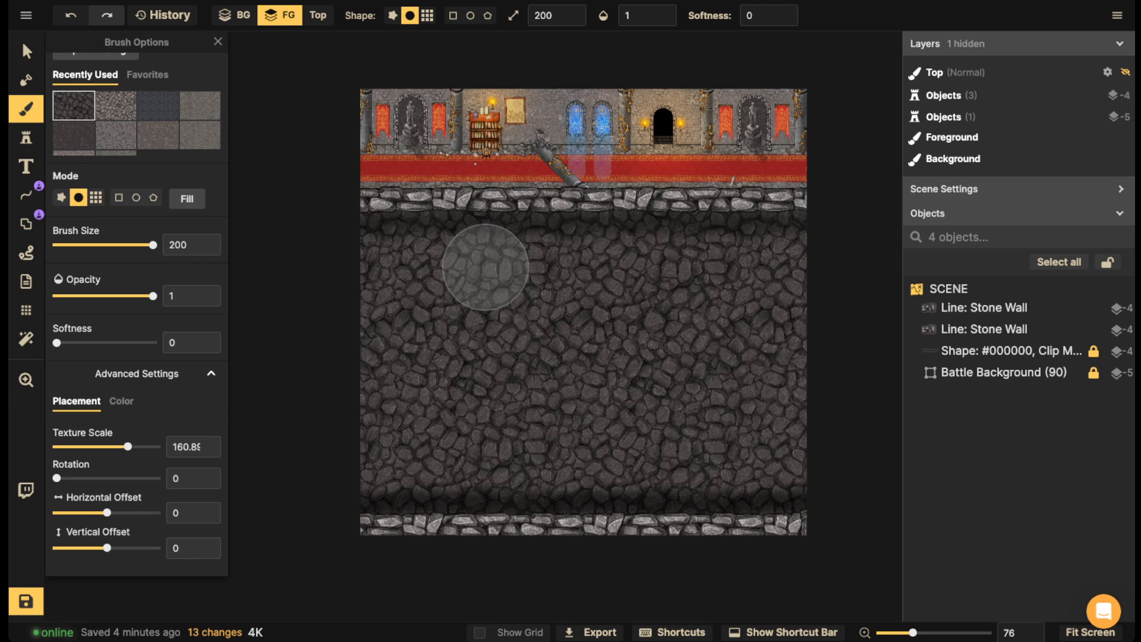
{"action": "left_click_drag", "start_coordinate": [128, 446], "coordinate": [141, 446]}
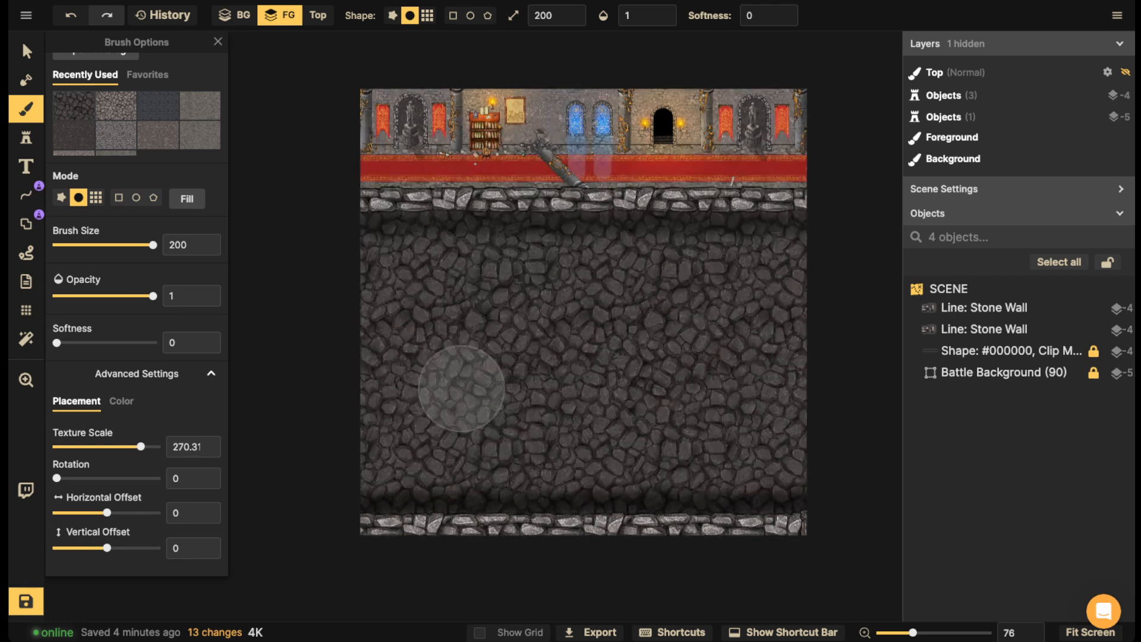
{"action": "left_click", "coordinate": [794, 12]}
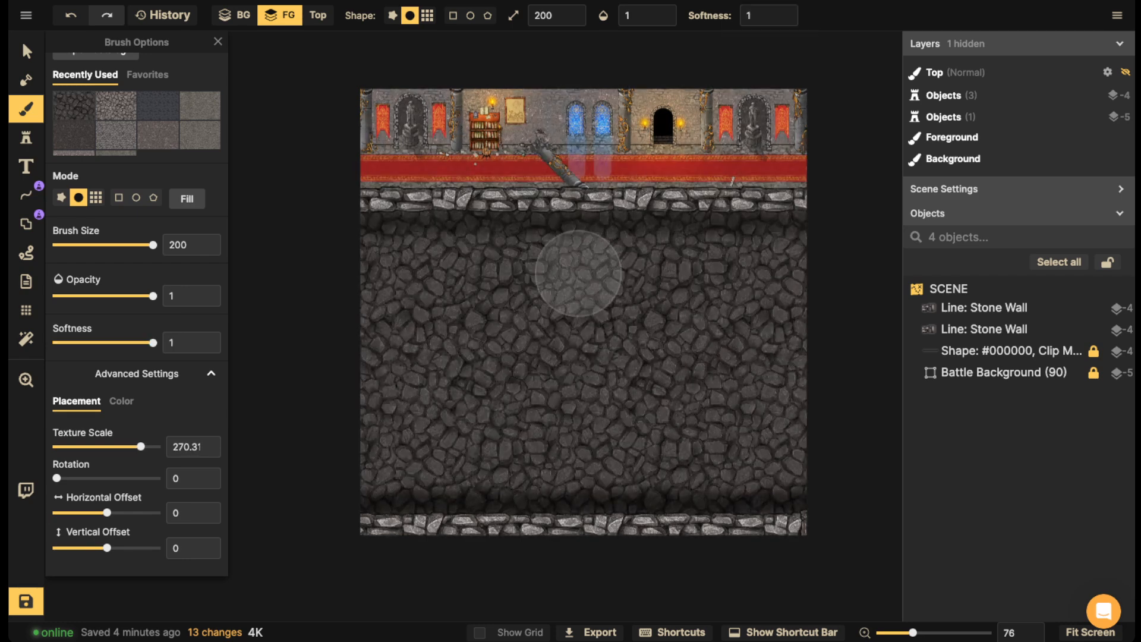
{"action": "left_click", "coordinate": [503, 308]}
{"action": "left_click", "coordinate": [488, 309]}
{"action": "left_click", "coordinate": [469, 336]}
{"action": "left_click", "coordinate": [450, 386]}
{"action": "left_click", "coordinate": [418, 392]}
{"action": "left_click", "coordinate": [390, 330]}
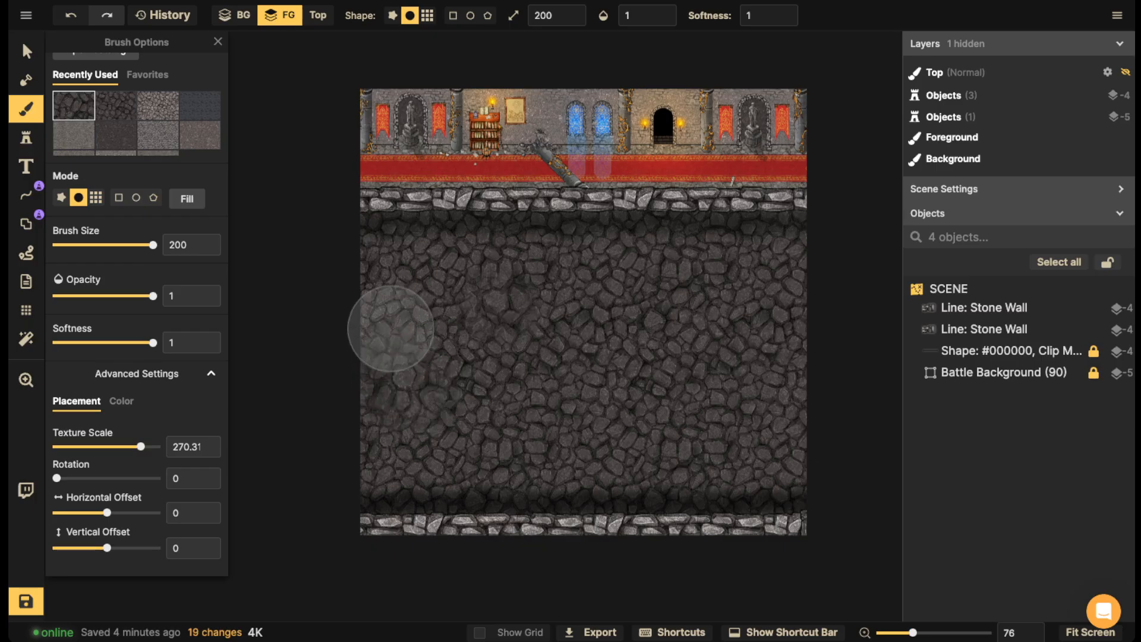
{"action": "left_click", "coordinate": [351, 397]}
{"action": "left_click", "coordinate": [514, 430]}
{"action": "left_click", "coordinate": [546, 442]}
{"action": "left_click", "coordinate": [546, 442]}
{"action": "left_click", "coordinate": [649, 337]}
{"action": "left_click", "coordinate": [631, 325]}
{"action": "left_click", "coordinate": [657, 320]}
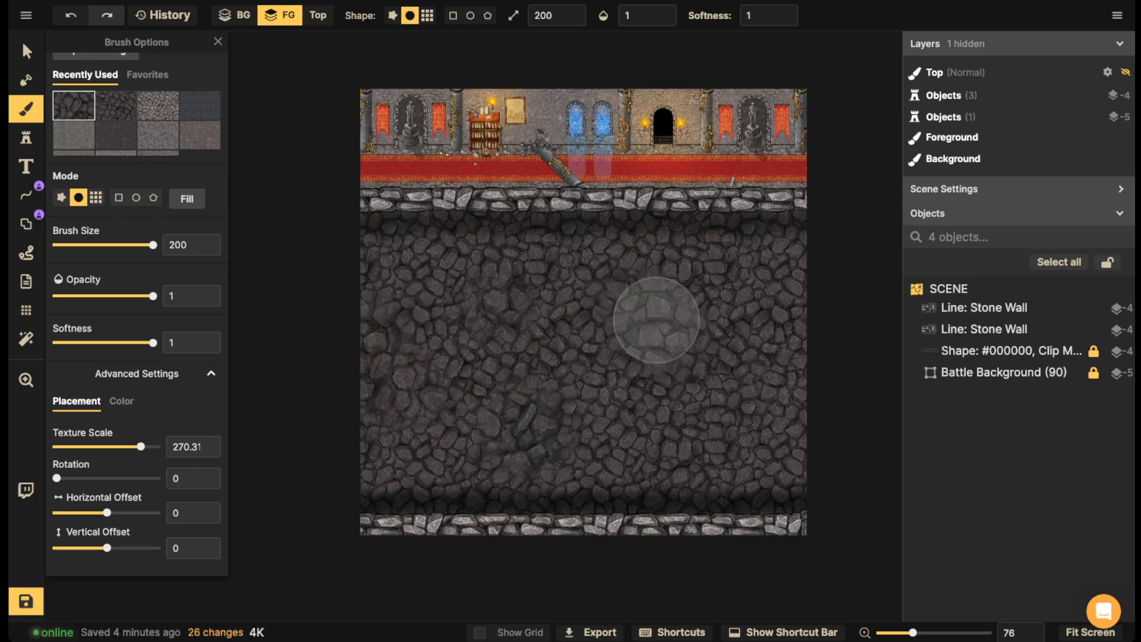
{"action": "left_click", "coordinate": [661, 324]}
{"action": "left_click", "coordinate": [771, 291]}
{"action": "left_click", "coordinate": [770, 289]}
{"action": "left_click", "coordinate": [773, 285]}
{"action": "left_click", "coordinate": [779, 402]}
{"action": "left_click", "coordinate": [723, 416]}
{"action": "left_click", "coordinate": [774, 425]}
{"action": "left_click", "coordinate": [783, 437]}
{"action": "left_click", "coordinate": [805, 455]}
{"action": "left_click", "coordinate": [807, 401]}
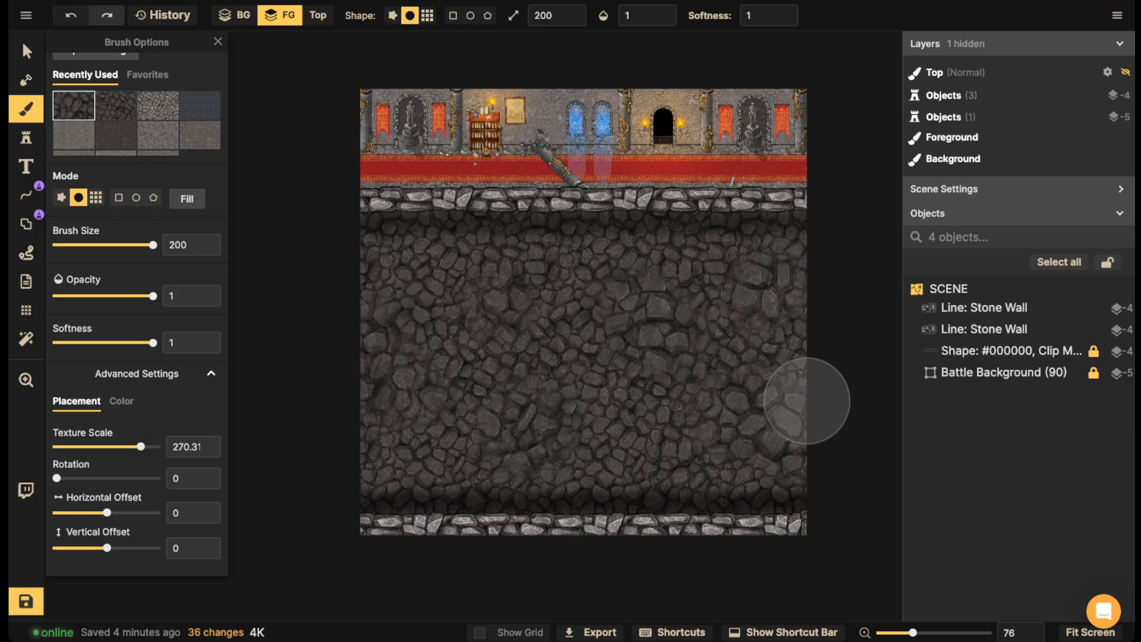
{"action": "left_click", "coordinate": [806, 401]}
- Dab patches of smaller stones around the floor with the foreground brush at size 180 and texture scale 73.71
{"action": "mouse_move", "coordinate": [141, 446]}
{"action": "left_mouse_down"}
{"action": "mouse_move", "coordinate": [92, 446]}
{"action": "mouse_move", "coordinate": [110, 446]}
{"action": "left_mouse_up"}
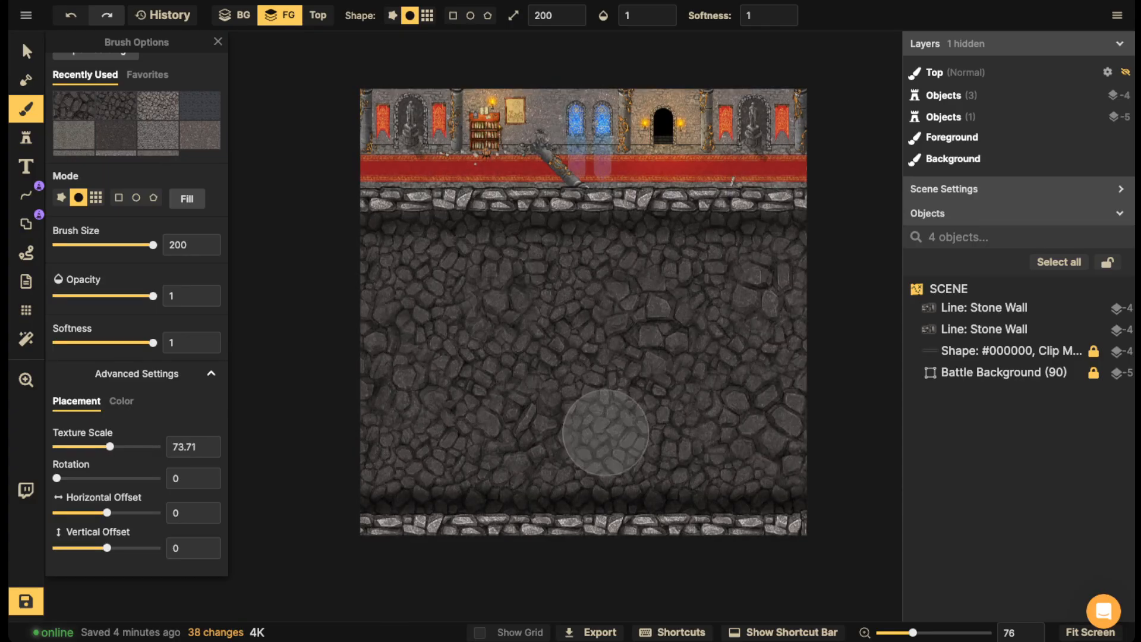
{"action": "key", "text": "bracketleft"}
{"action": "key", "text": "bracketleft"}
{"action": "left_click", "coordinate": [581, 341]}
{"action": "left_click", "coordinate": [560, 341]}
{"action": "left_click", "coordinate": [526, 325]}
{"action": "left_click", "coordinate": [522, 316]}
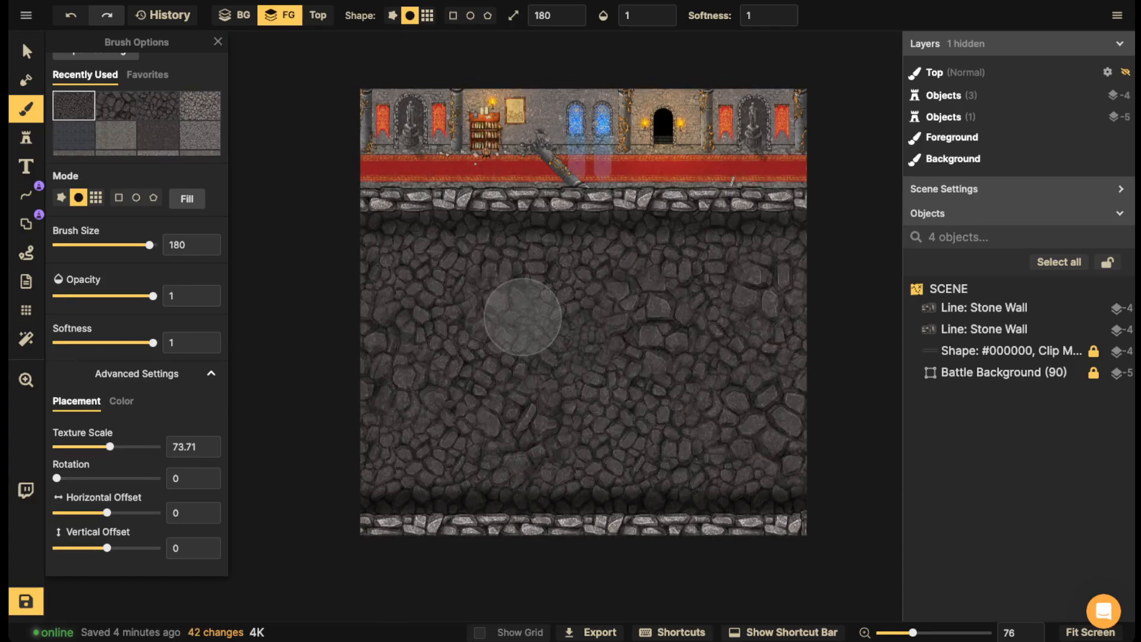
{"action": "left_click", "coordinate": [520, 333]}
{"action": "left_click", "coordinate": [513, 337]}
{"action": "left_click", "coordinate": [601, 362]}
{"action": "left_click", "coordinate": [665, 450]}
{"action": "left_click", "coordinate": [678, 419]}
{"action": "left_click", "coordinate": [708, 260]}
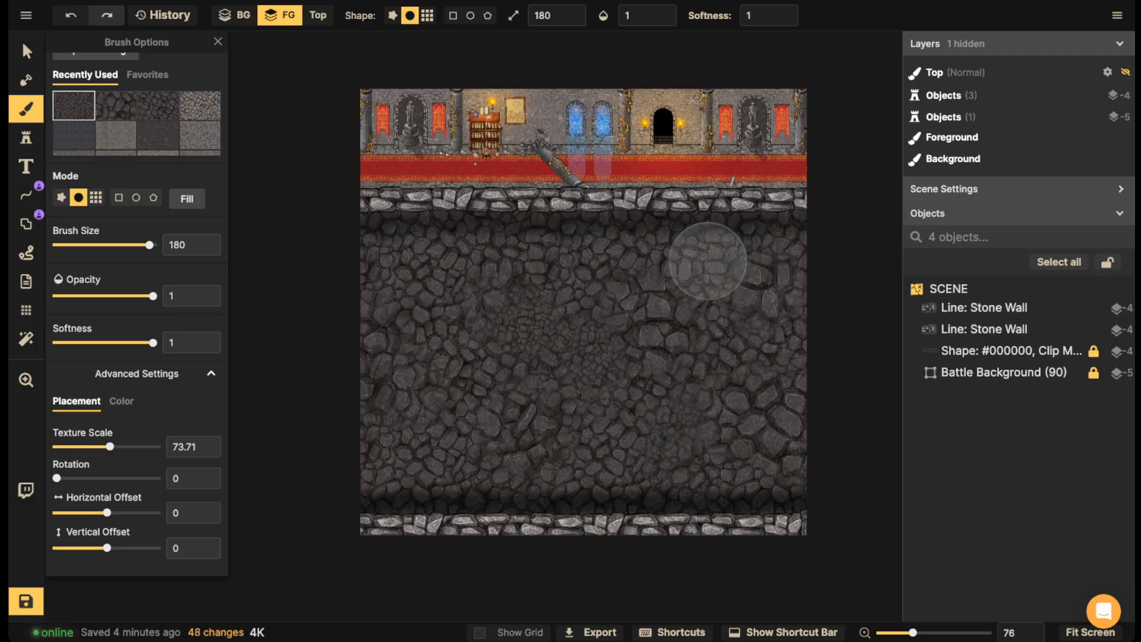
{"action": "left_click", "coordinate": [679, 259]}
{"action": "left_click", "coordinate": [690, 243]}
{"action": "left_click", "coordinate": [649, 239]}
{"action": "left_click", "coordinate": [712, 242]}
{"action": "left_click", "coordinate": [802, 255]}
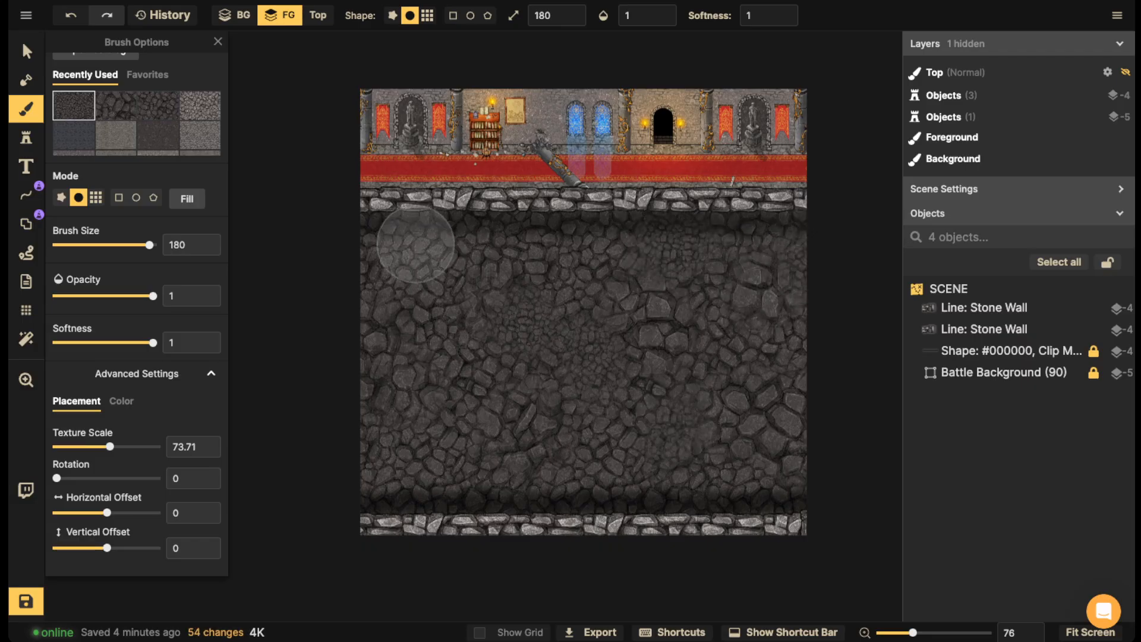
{"action": "left_click", "coordinate": [416, 244]}
{"action": "left_click", "coordinate": [388, 241]}
{"action": "left_click", "coordinate": [386, 459]}
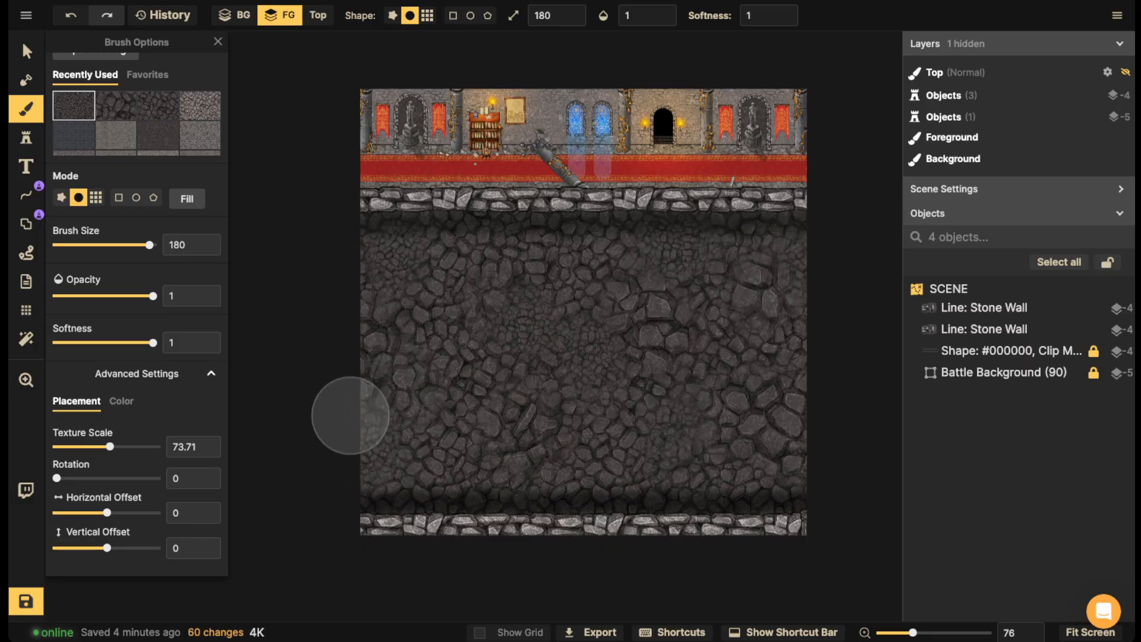
- Select both the upper and lower Stone Wall lines and lock them
{"action": "scroll", "coordinate": [333, 413], "scroll_direction": "down", "scroll_amount": 3}
{"action": "left_click", "coordinate": [26, 51]}
{"action": "scroll", "coordinate": [511, 286], "scroll_direction": "down", "scroll_amount": 2}
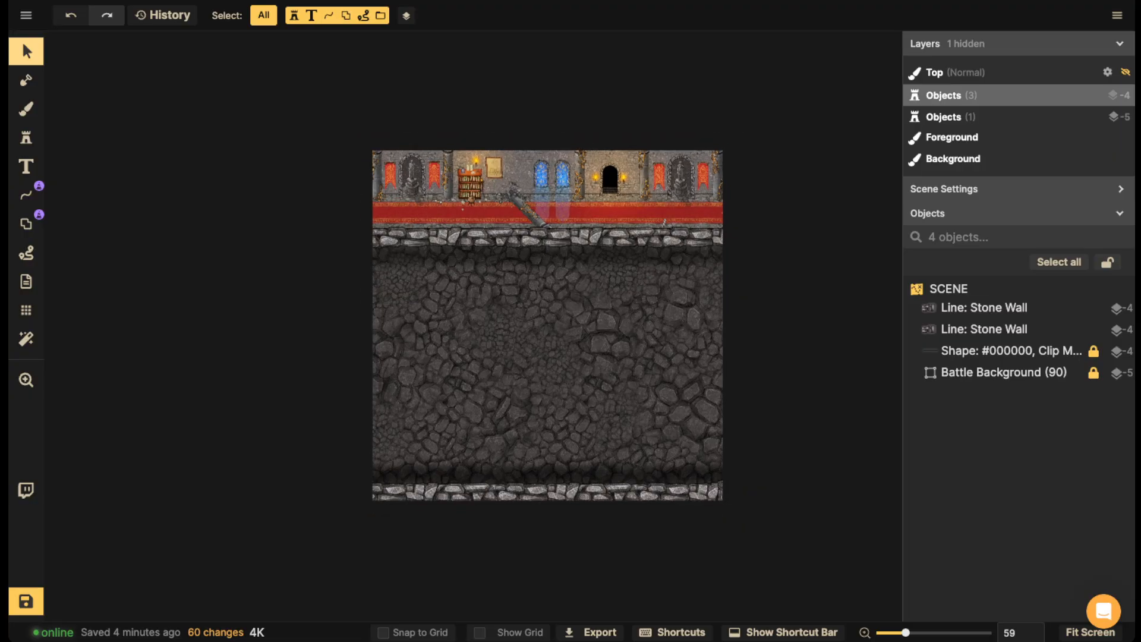
{"action": "scroll", "coordinate": [546, 236], "scroll_direction": "up", "scroll_amount": 3}
{"action": "scroll", "coordinate": [565, 502], "scroll_direction": "up", "scroll_amount": 3}
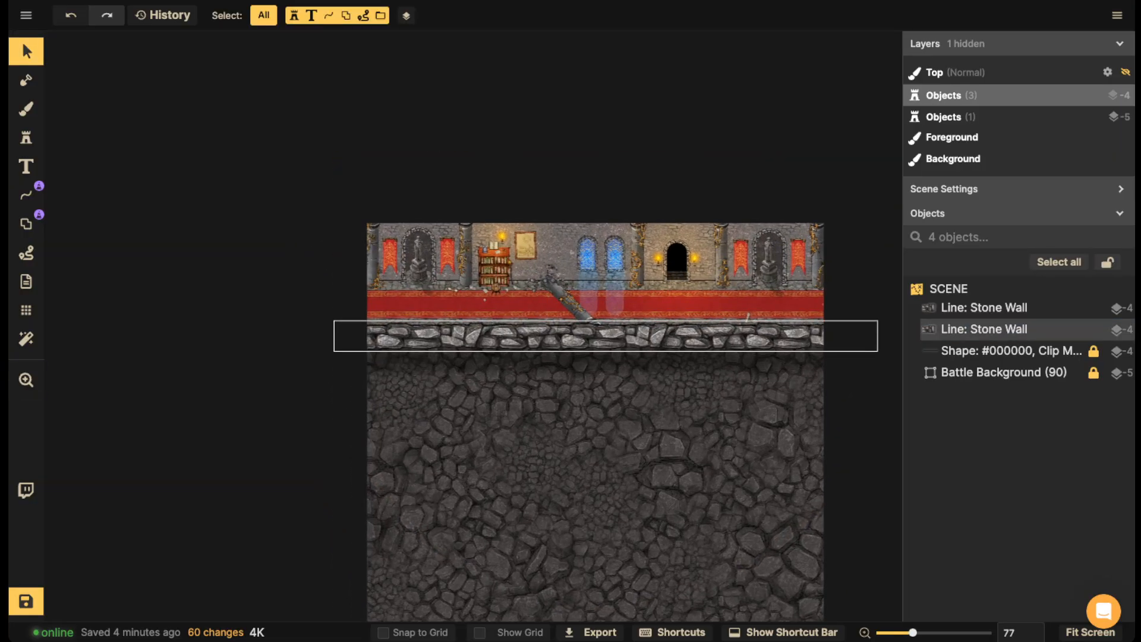
{"action": "left_click", "coordinate": [565, 502]}
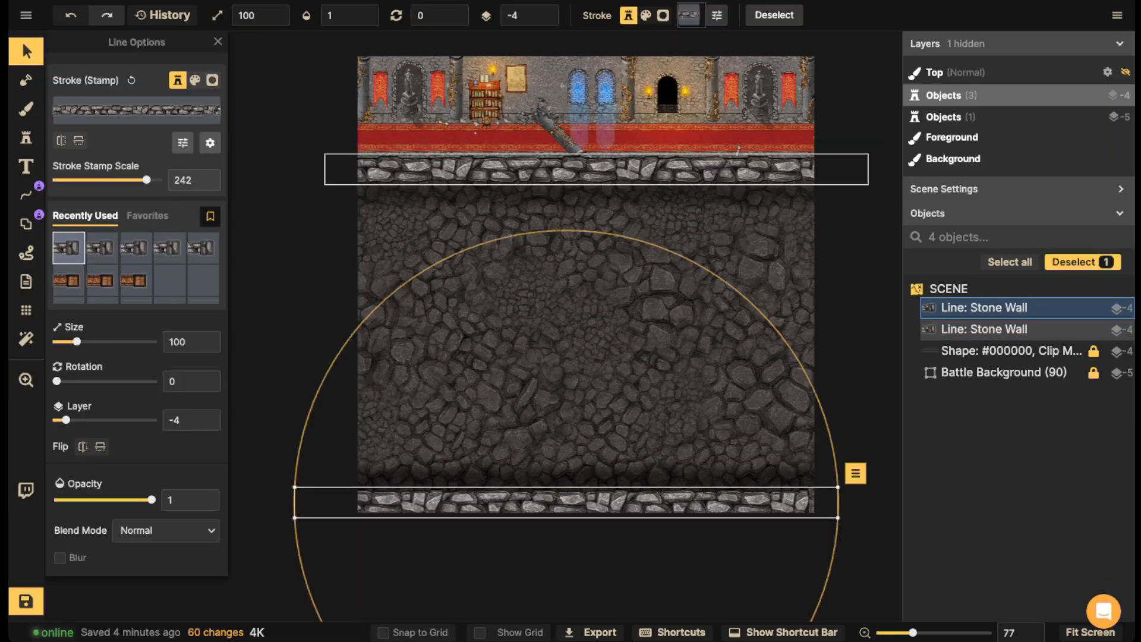
{"action": "left_click", "coordinate": [585, 170]}
{"action": "left_click", "coordinate": [564, 503], "text": "shift"}
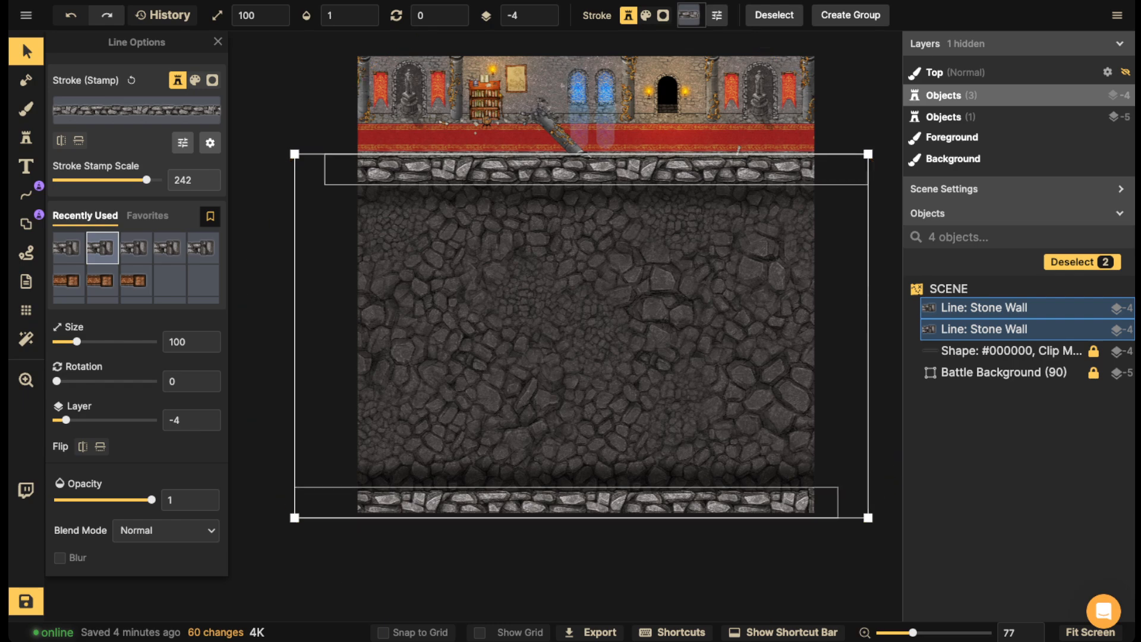
{"action": "key", "text": "shift+l"}
- Search the Fantasy Battlemaps stamp catalog for "pillars"
{"action": "left_click", "coordinate": [26, 137]}
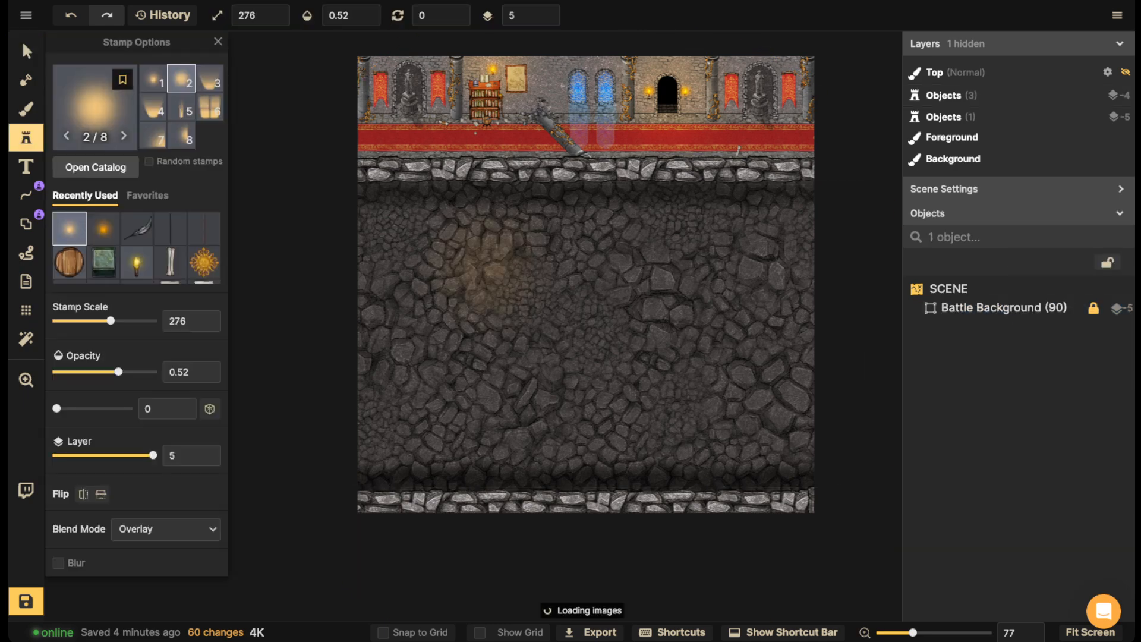
{"action": "left_click", "coordinate": [96, 110]}
{"action": "type", "text": "pillars"}
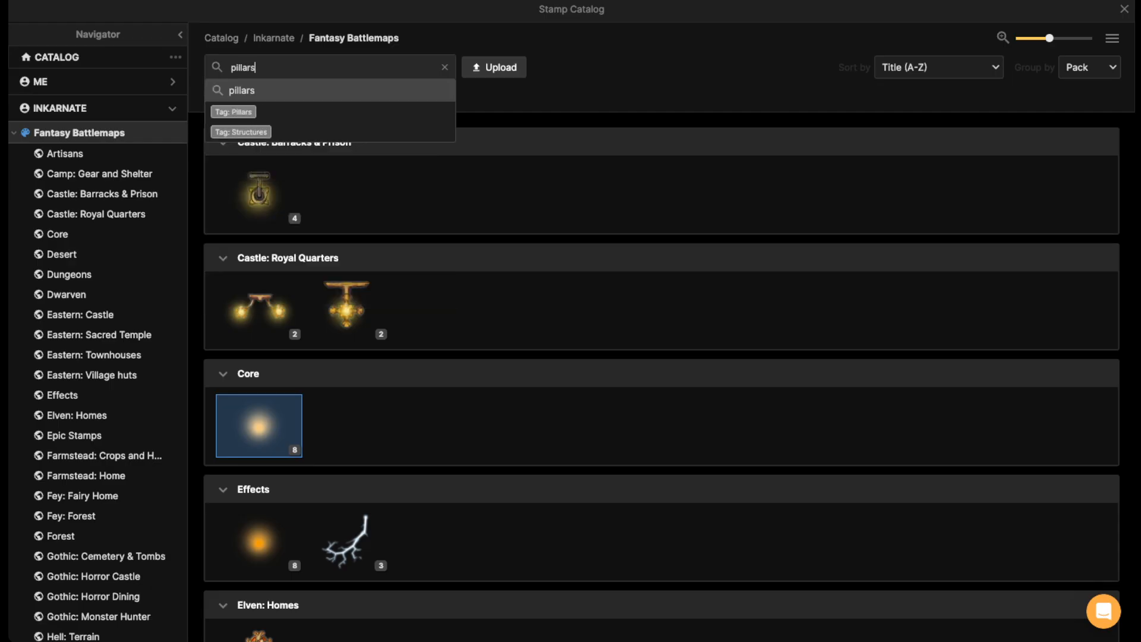
{"action": "key", "text": "Return"}
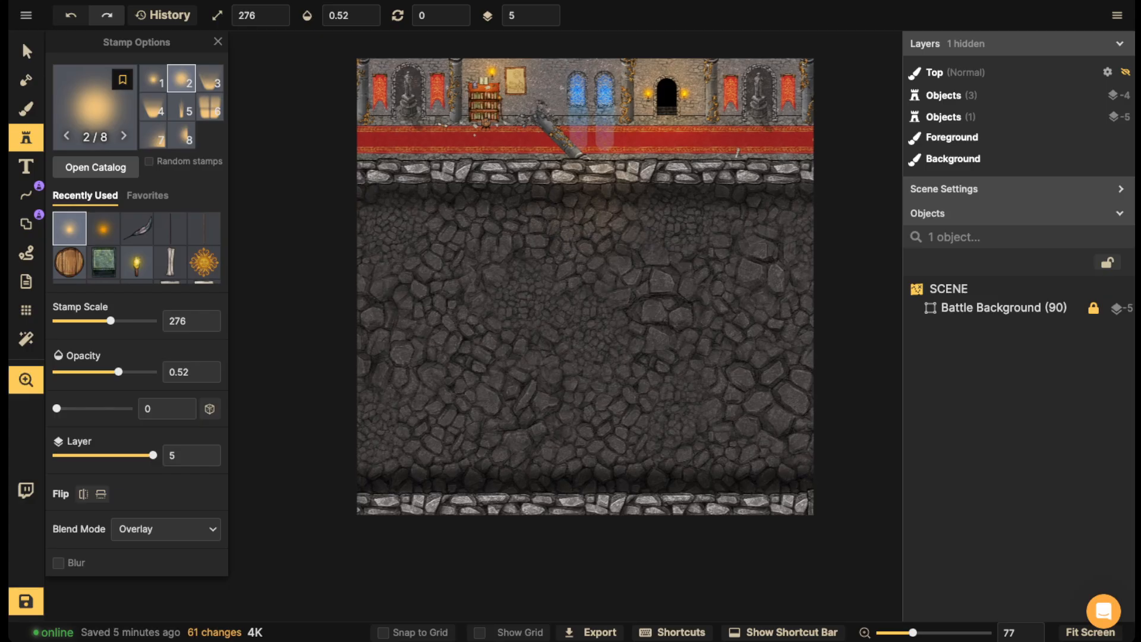
{"action": "left_click", "coordinate": [26, 52]}
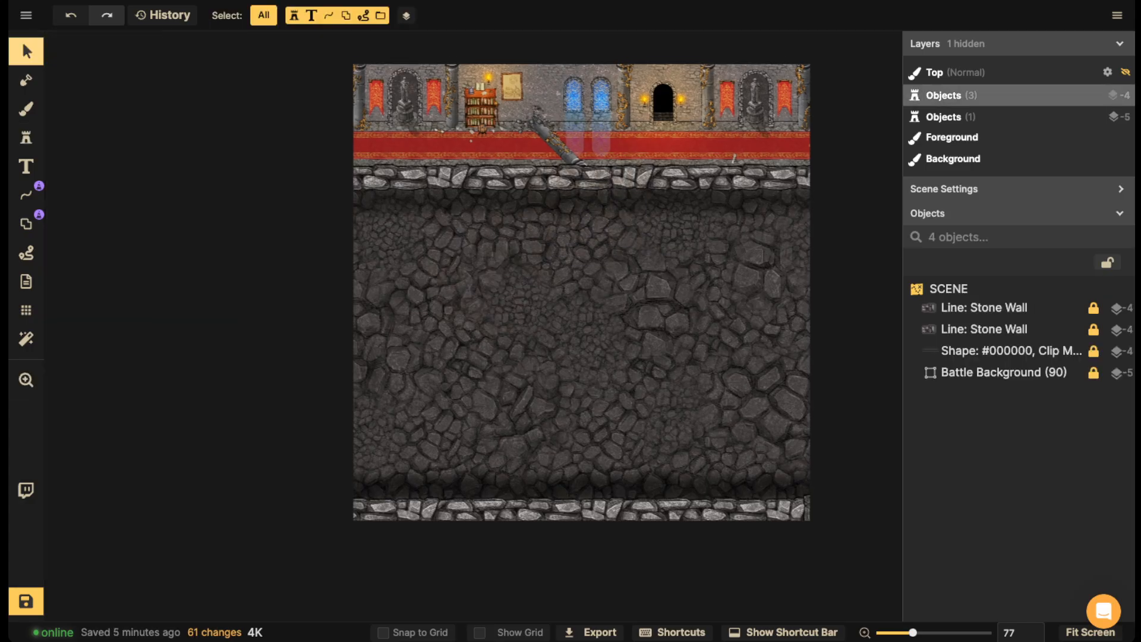
{"action": "scroll", "coordinate": [432, 289], "scroll_direction": "down", "scroll_amount": 1}
{"action": "left_click_drag", "start_coordinate": [572, 292], "coordinate": [541, 342]}
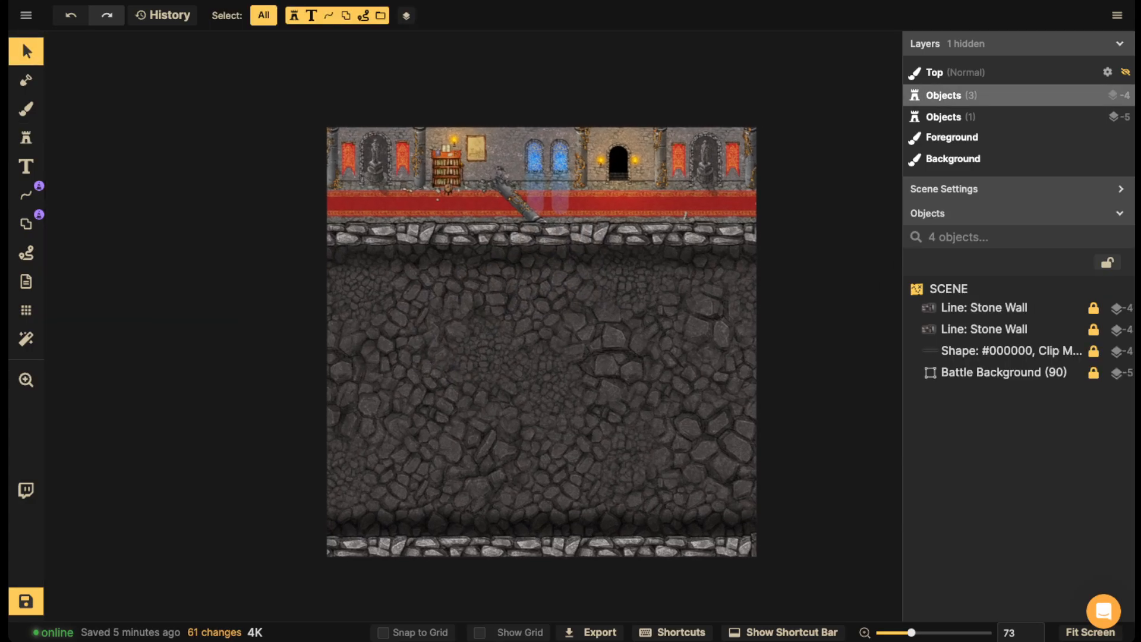
{"action": "scroll", "coordinate": [502, 297], "scroll_direction": "up", "scroll_amount": 2}
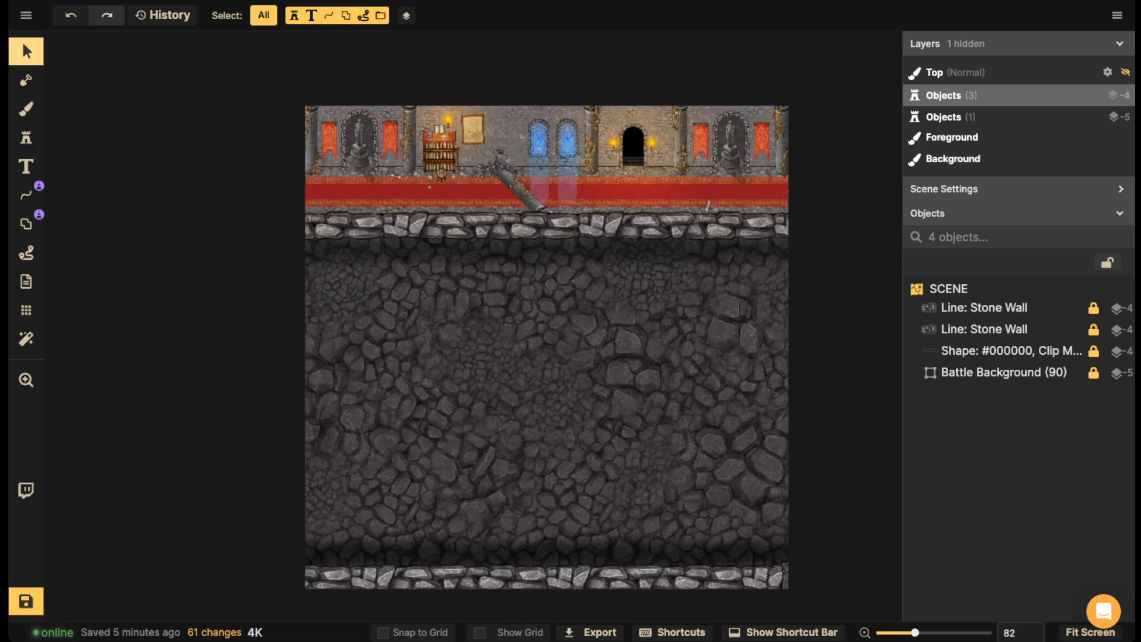
{"action": "scroll", "coordinate": [478, 369], "scroll_direction": "down", "scroll_amount": 1}
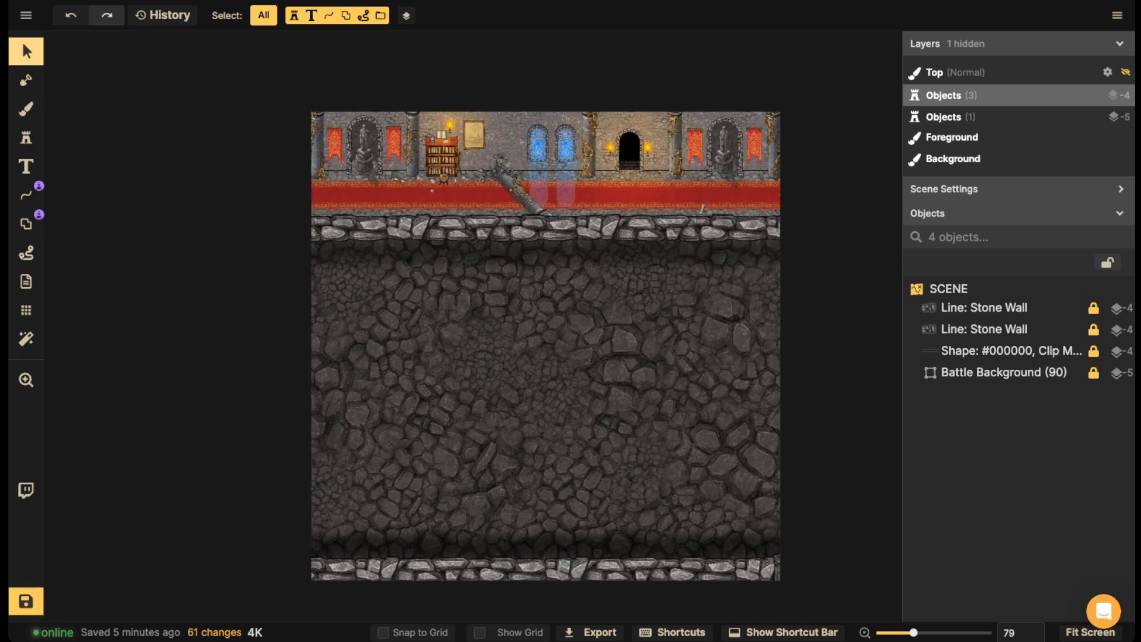
- Choose the Elven Pillars stamp from the catalog and place one at scale 136 in the stone area's upper-left corner
{"action": "left_click", "coordinate": [26, 138]}
{"action": "left_click", "coordinate": [98, 166]}
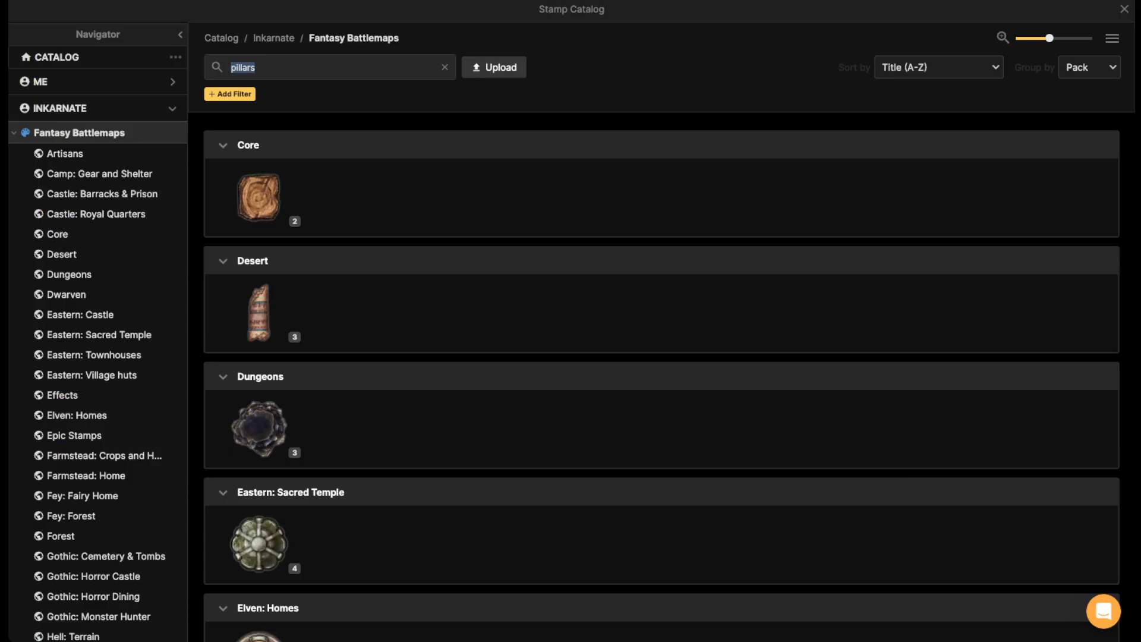
{"action": "scroll", "coordinate": [660, 380], "scroll_direction": "down", "scroll_amount": 8}
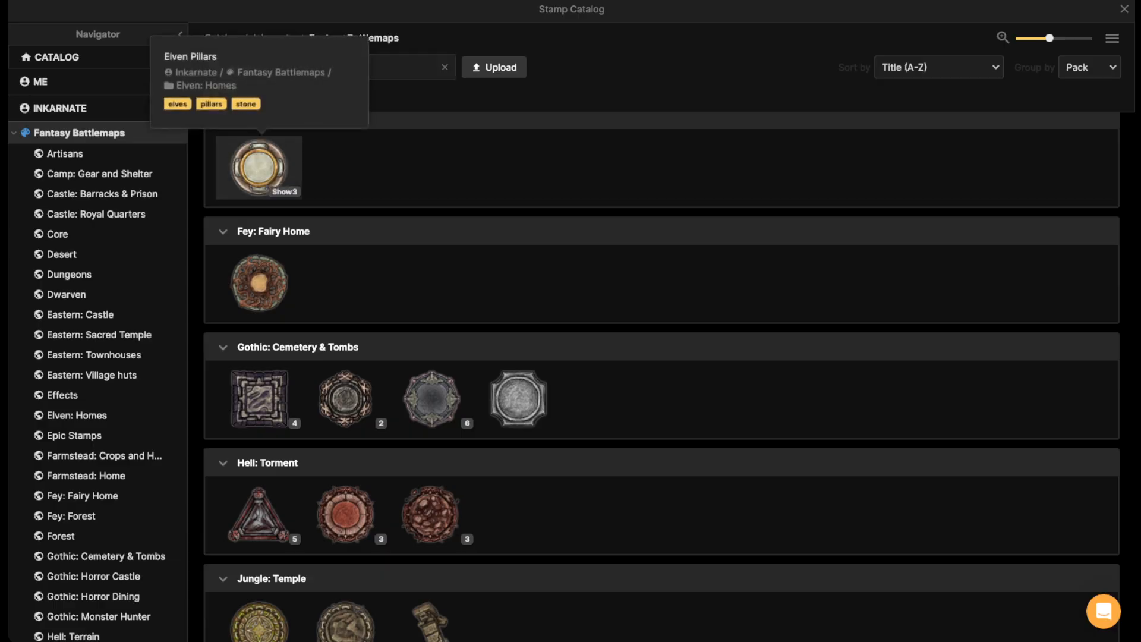
{"action": "left_click", "coordinate": [257, 173]}
{"action": "scroll", "coordinate": [336, 274], "scroll_direction": "up", "scroll_amount": 5}
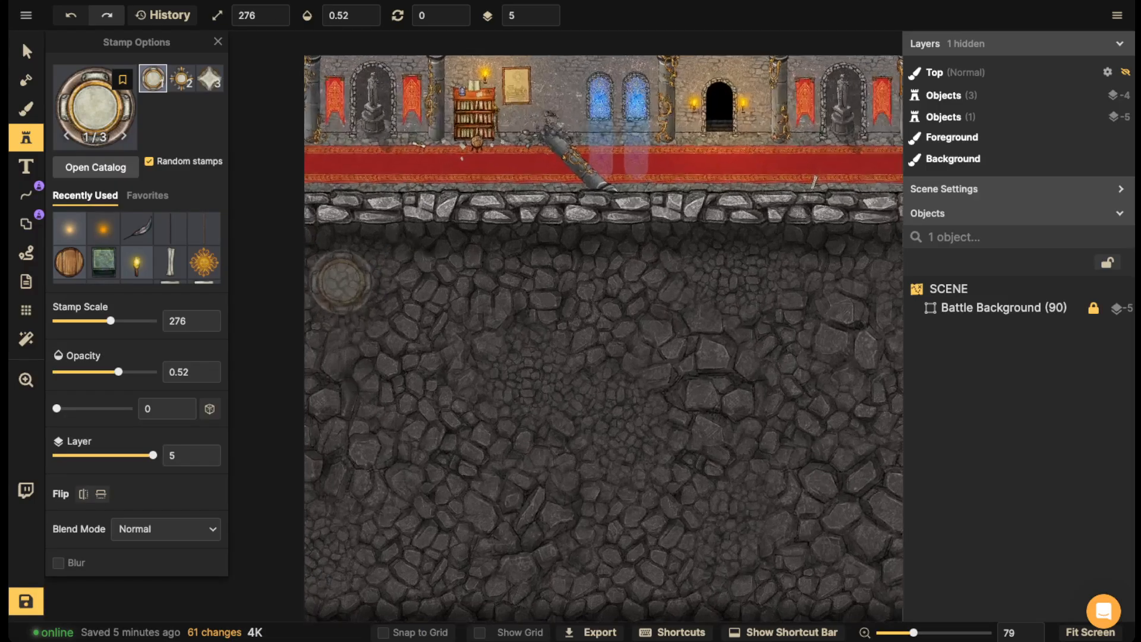
{"action": "scroll", "coordinate": [333, 252], "scroll_direction": "down", "scroll_amount": 10}
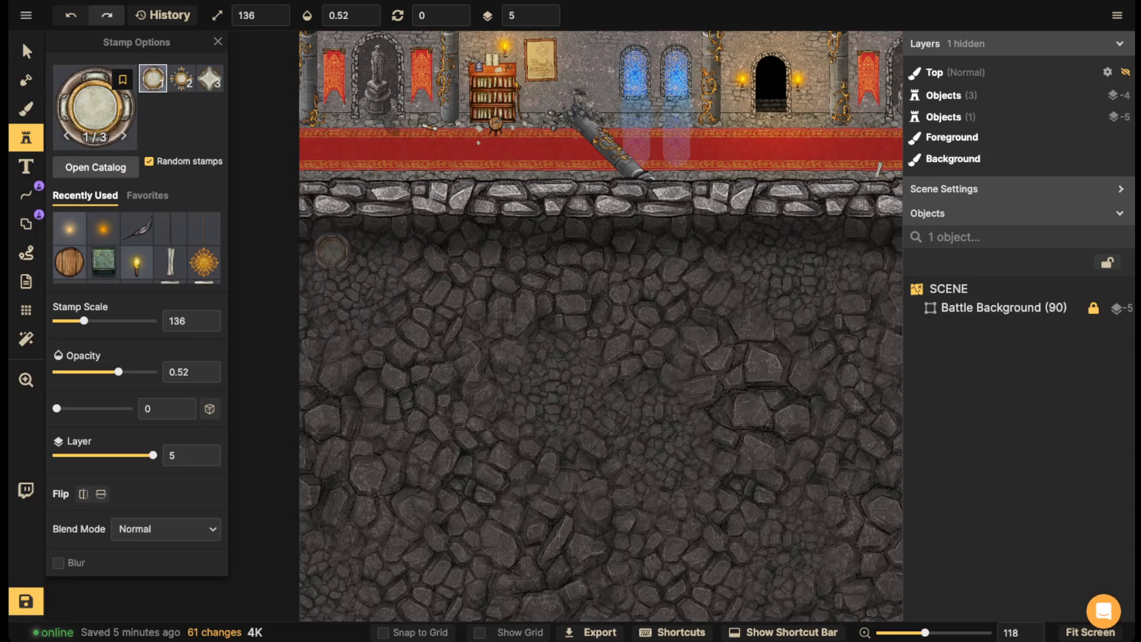
{"action": "left_click", "coordinate": [332, 249]}
- Set the placed pillar's opacity to 1, saturation to 0 and brightness to 51, and set its shadow to None
{"action": "left_click", "coordinate": [26, 51]}
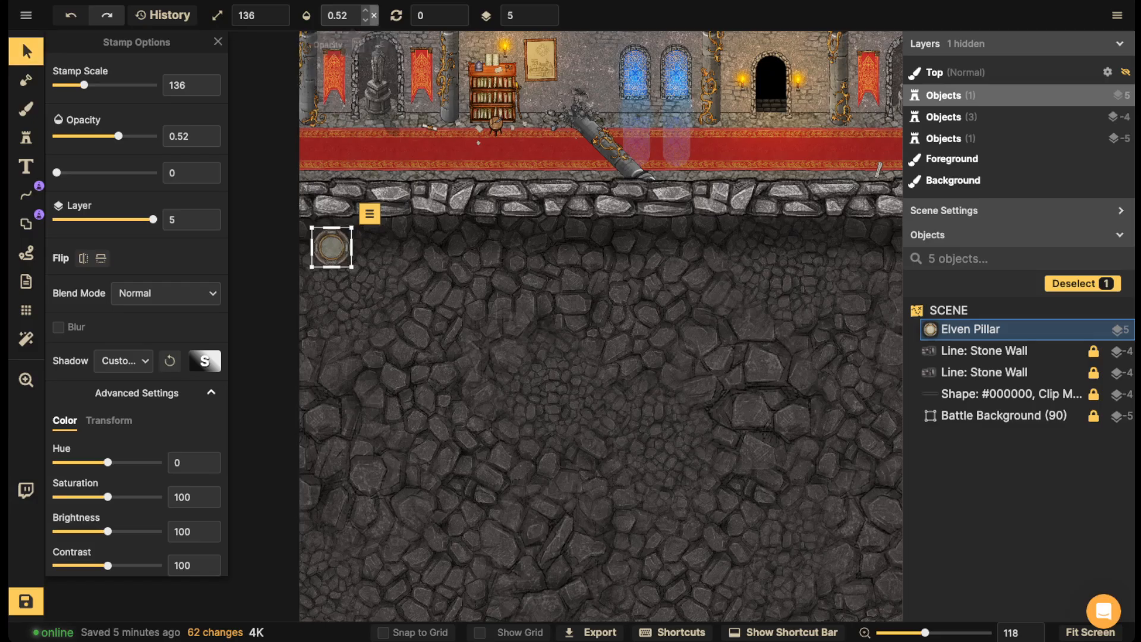
{"action": "left_click", "coordinate": [373, 16]}
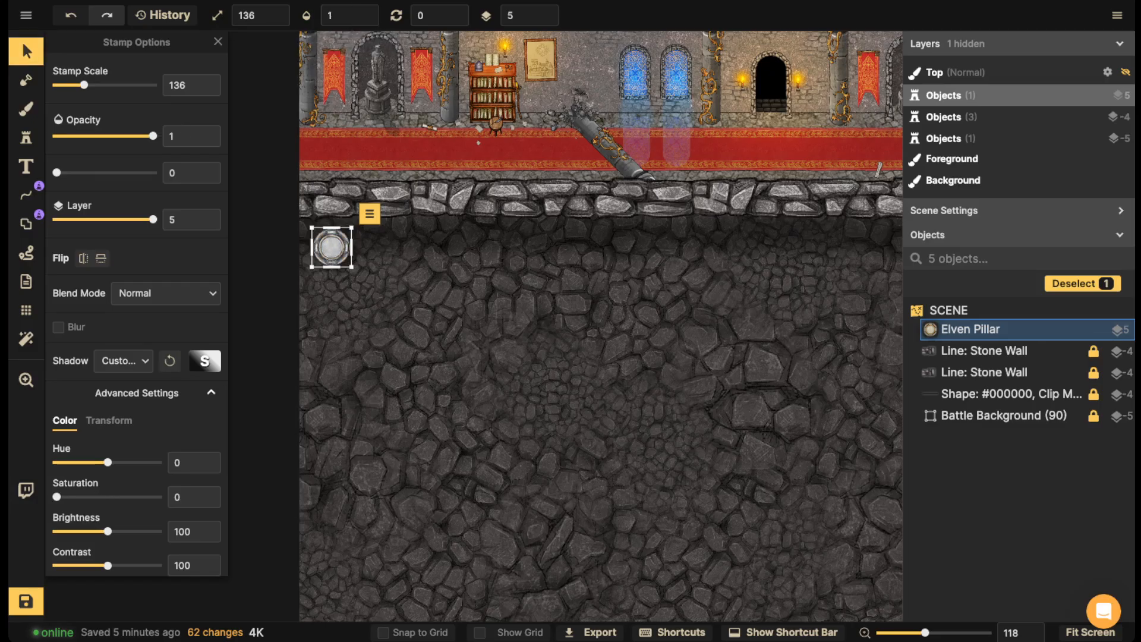
{"action": "left_click_drag", "start_coordinate": [108, 531], "coordinate": [85, 531]}
{"action": "left_click", "coordinate": [123, 360]}
{"action": "left_click", "coordinate": [124, 384]}
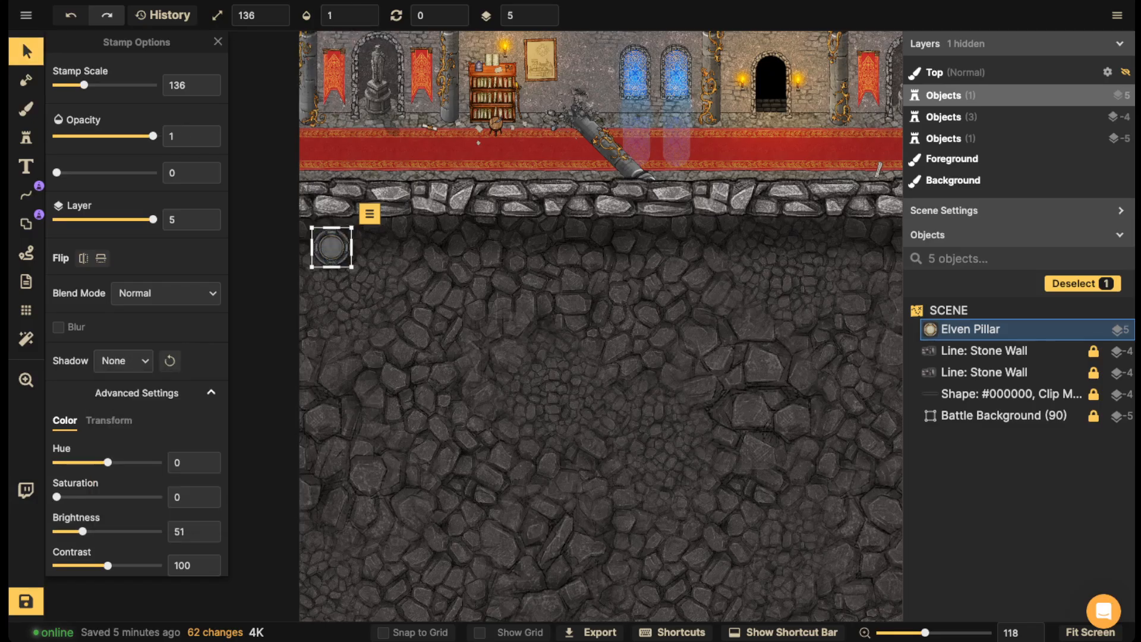
- Enlarge the pillar to scale 156 and nudge it closer to the left edge, keeping its blend mode Normal
{"action": "key", "text": "bracketright"}
{"action": "key", "text": "bracketright"}
{"action": "left_click_drag", "start_coordinate": [331, 248], "coordinate": [326, 246]}
{"action": "left_click", "coordinate": [166, 293]}
{"action": "left_click", "coordinate": [124, 340]}
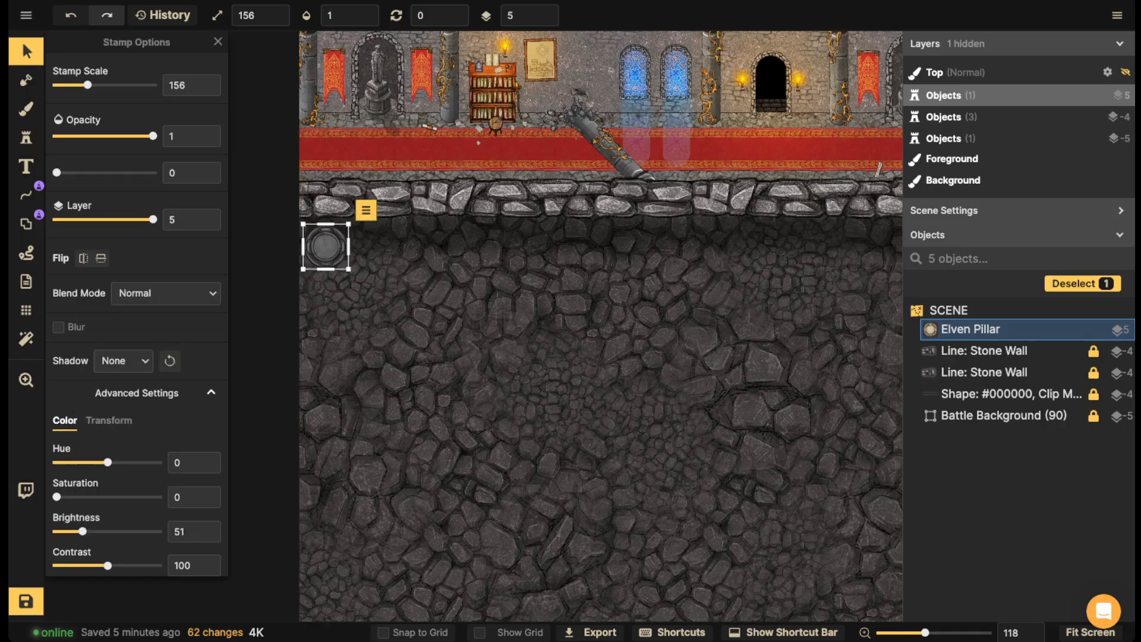
- Switch the pillar's shadow type to Custom
{"action": "left_click", "coordinate": [123, 360]}
{"action": "left_click", "coordinate": [124, 361]}
{"action": "left_click", "coordinate": [124, 360]}
{"action": "left_click", "coordinate": [172, 509]}
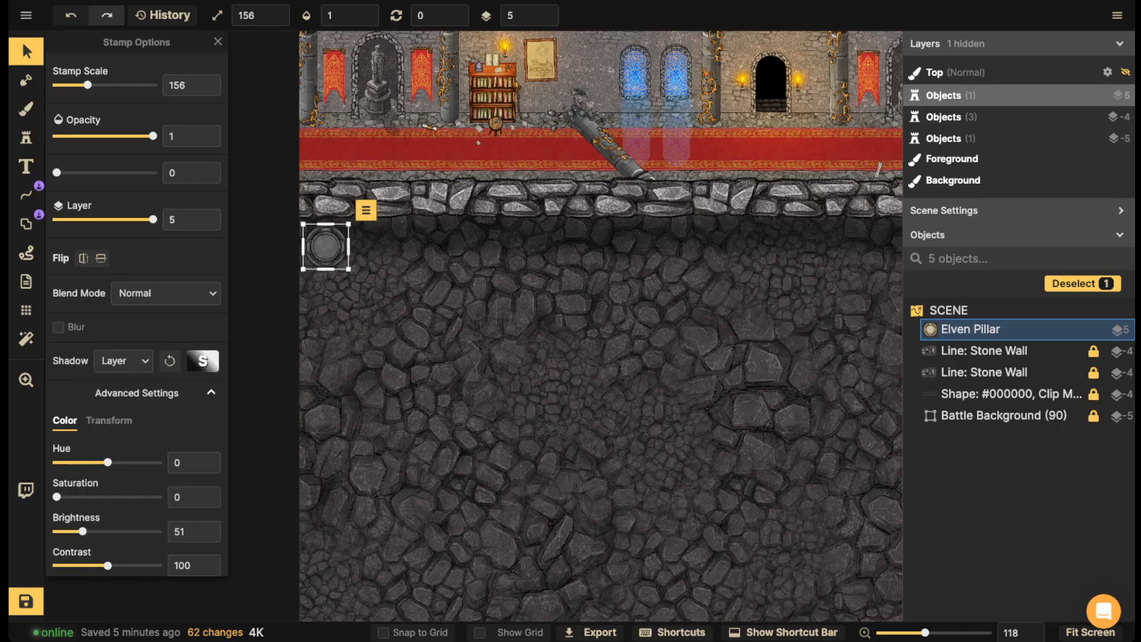
{"action": "left_click", "coordinate": [124, 361]}
{"action": "left_click", "coordinate": [172, 466]}
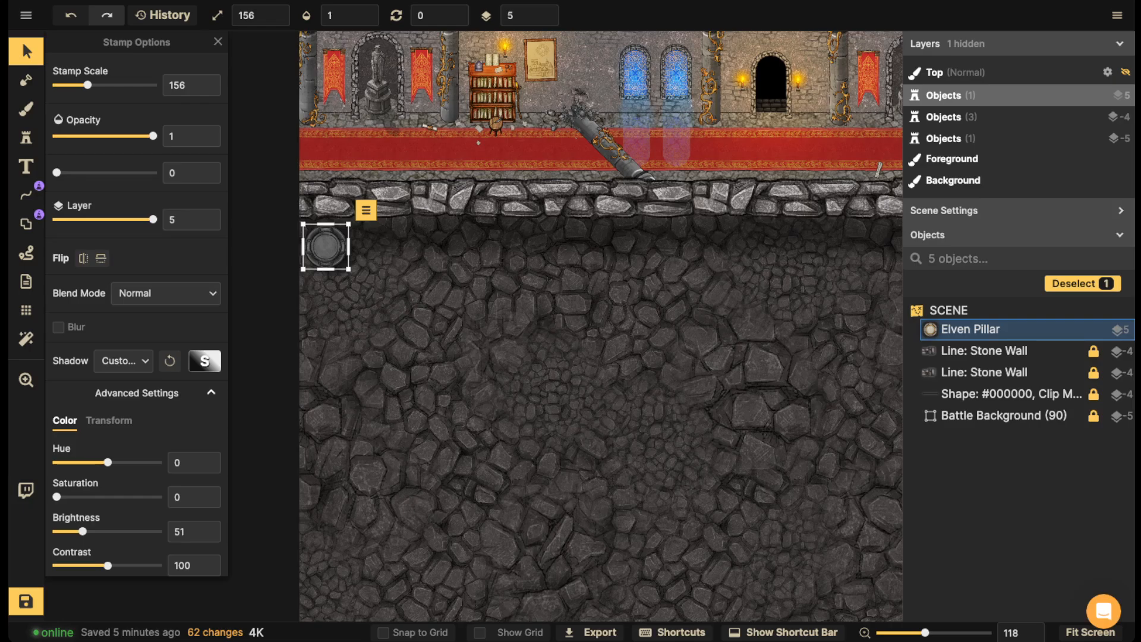
- Set the pillar's custom shadow to blur 20.3, horizontal and vertical offsets 0, and intensity 1.72
{"action": "left_click", "coordinate": [205, 360]}
{"action": "left_click", "coordinate": [451, 286]}
{"action": "left_click_drag", "start_coordinate": [452, 285], "coordinate": [757, 298]}
{"action": "left_click", "coordinate": [204, 361]}
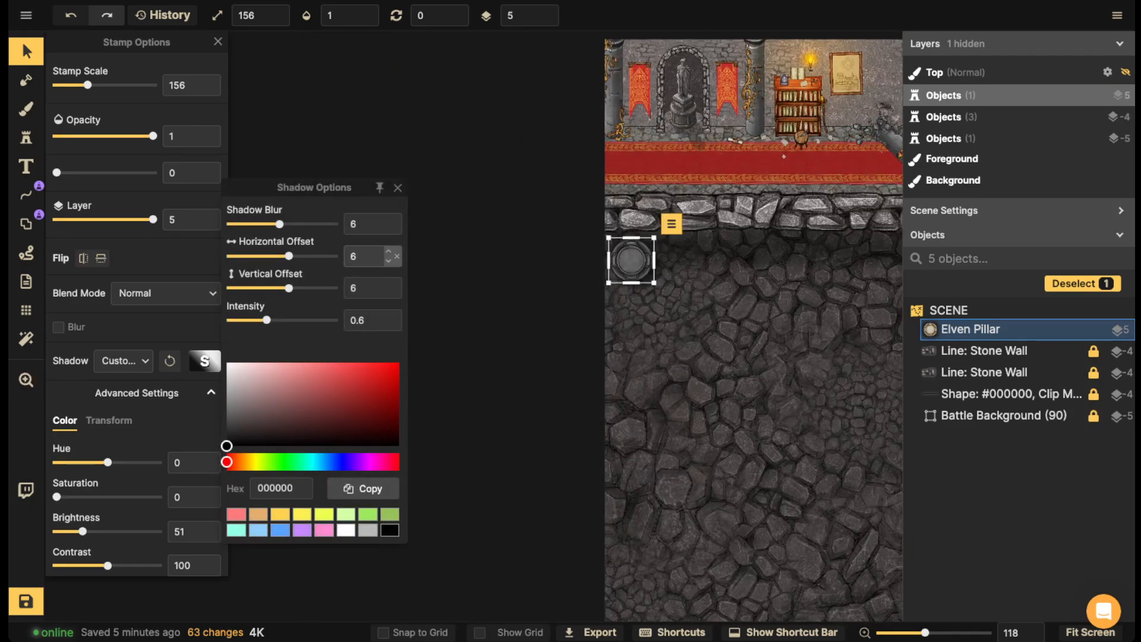
{"action": "type", "text": "0"}
{"action": "key", "text": "BackSpace"}
{"action": "type", "text": "0"}
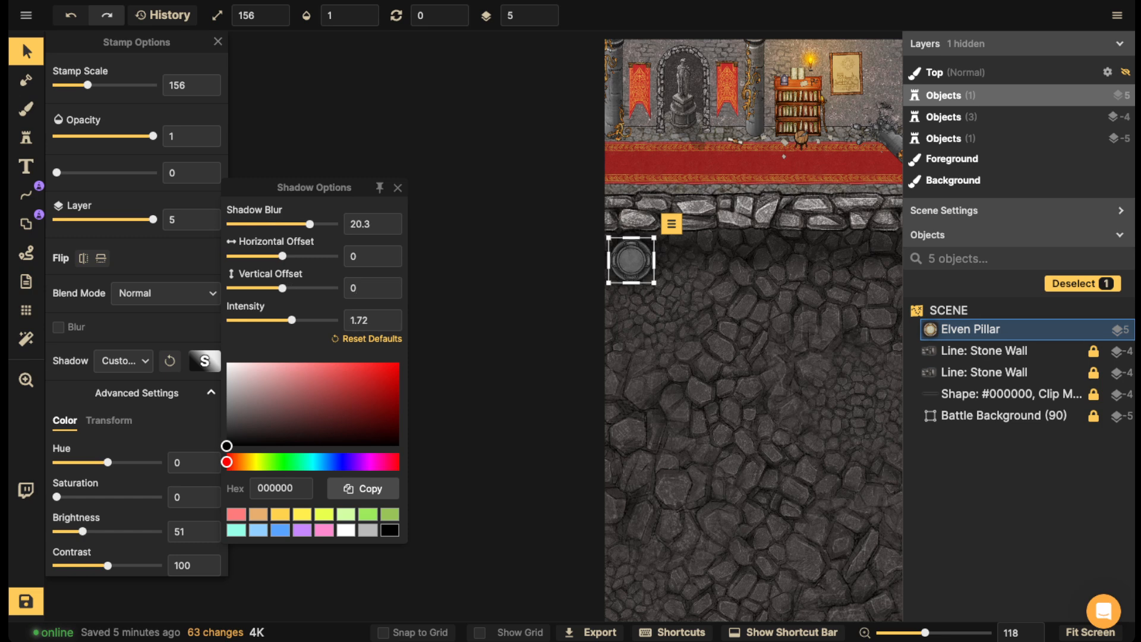
- Increase the pillar's custom shadow blur and move the pillar to layer -4
{"action": "left_click_drag", "start_coordinate": [309, 224], "coordinate": [321, 224]}
{"action": "scroll", "coordinate": [616, 249], "scroll_direction": "down", "scroll_amount": 2}
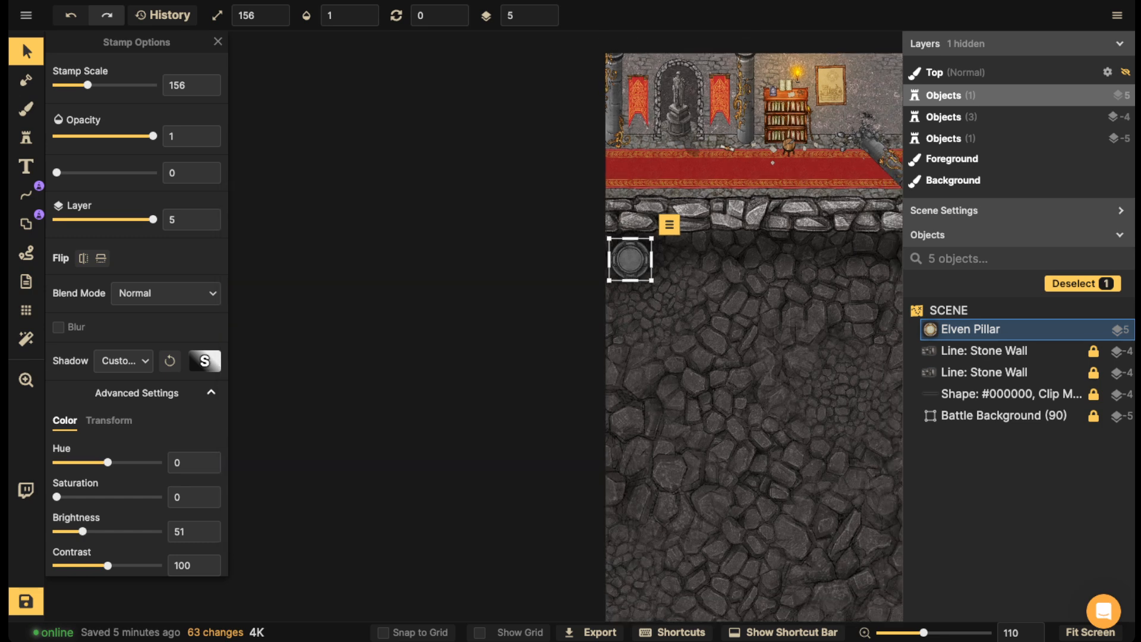
{"action": "left_click", "coordinate": [554, 16]}
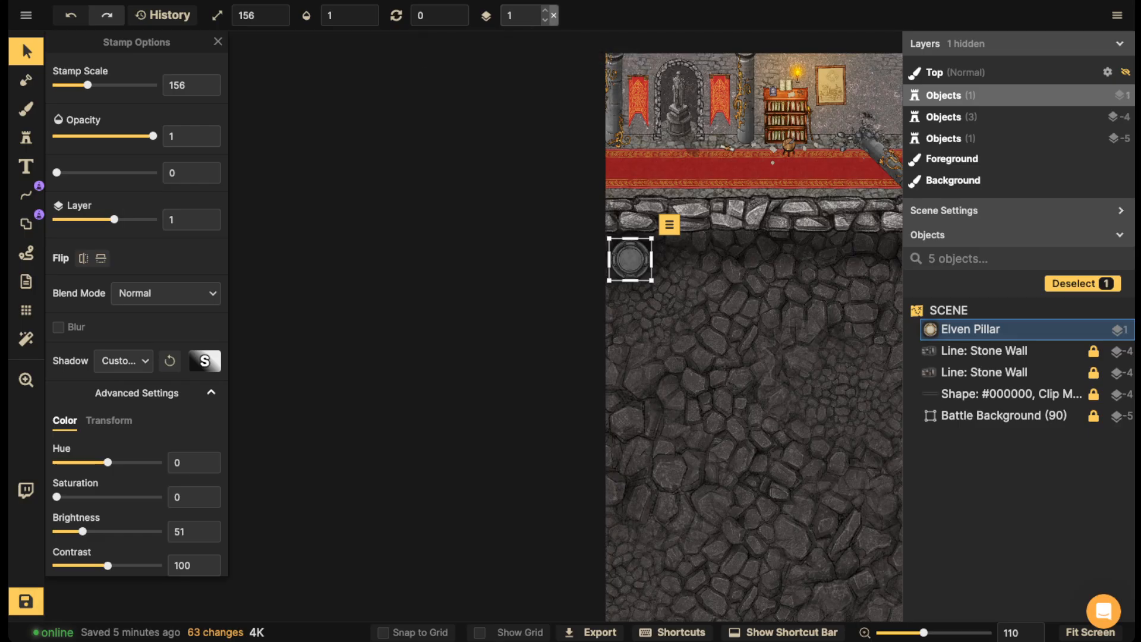
{"action": "left_click", "coordinate": [545, 21]}
{"action": "left_click", "coordinate": [545, 20]}
{"action": "left_click", "coordinate": [544, 20]}
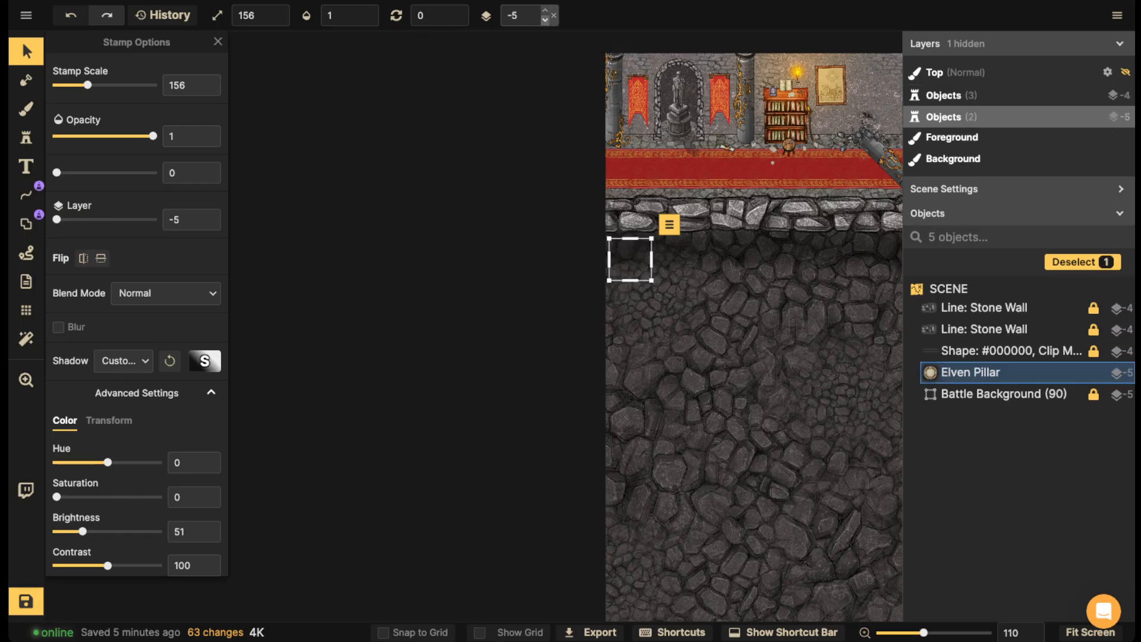
{"action": "left_click", "coordinate": [545, 9]}
{"action": "left_click_drag", "start_coordinate": [683, 273], "coordinate": [440, 276]}
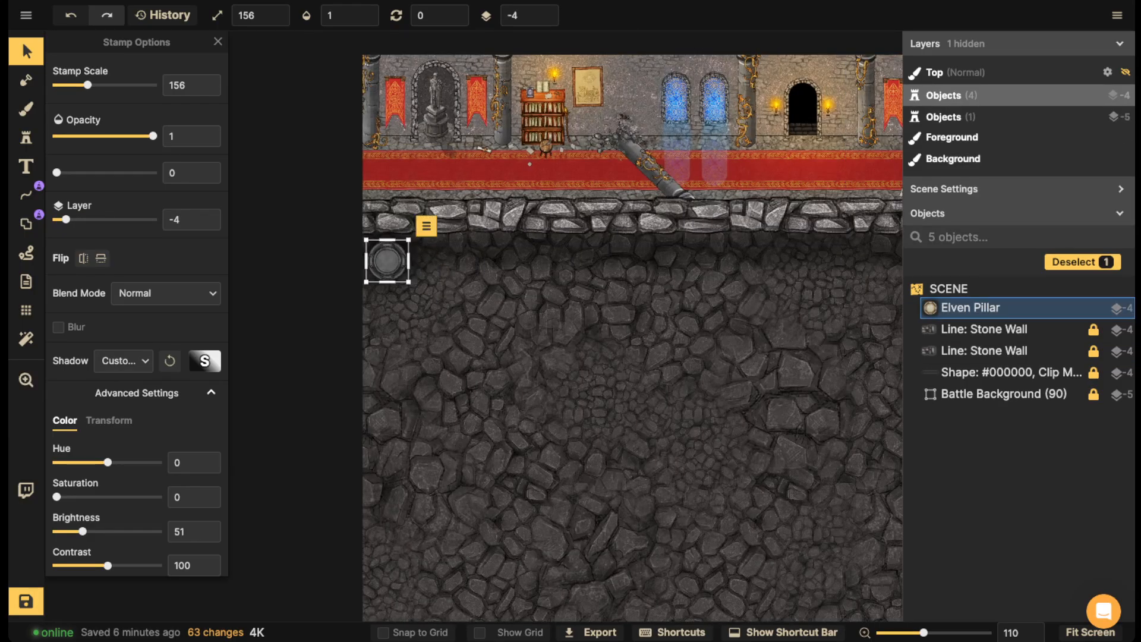
- Move both Stone Wall lines to layer 5, above the pillar
{"action": "key", "text": "Escape"}
{"action": "left_click", "coordinate": [984, 351]}
{"action": "left_click", "coordinate": [984, 329], "text": "shift"}
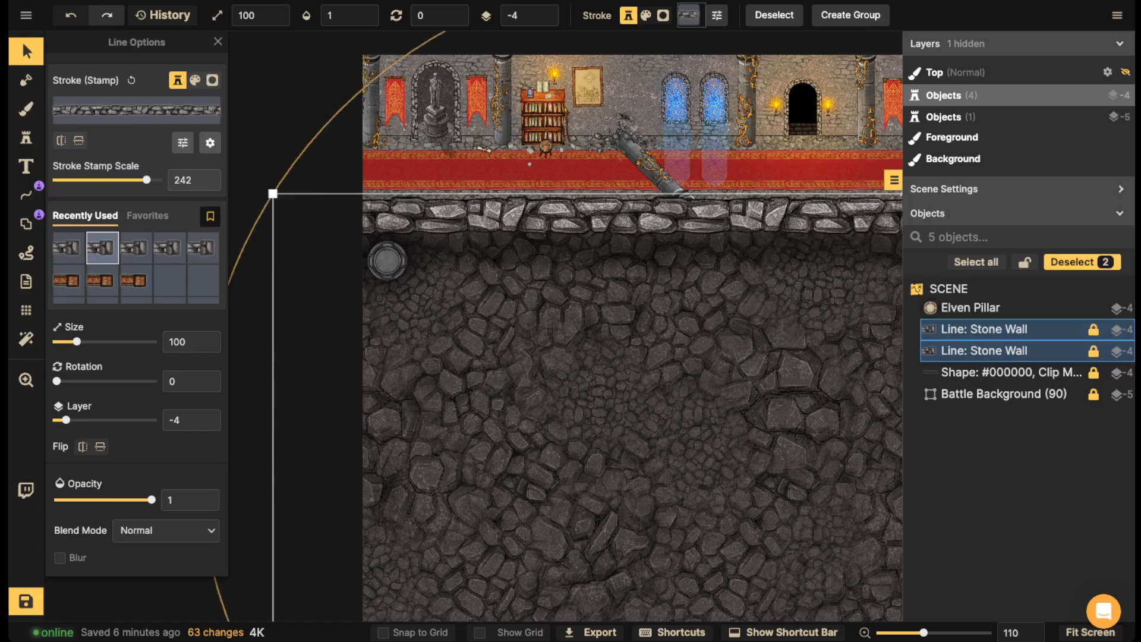
{"action": "left_click", "coordinate": [545, 10]}
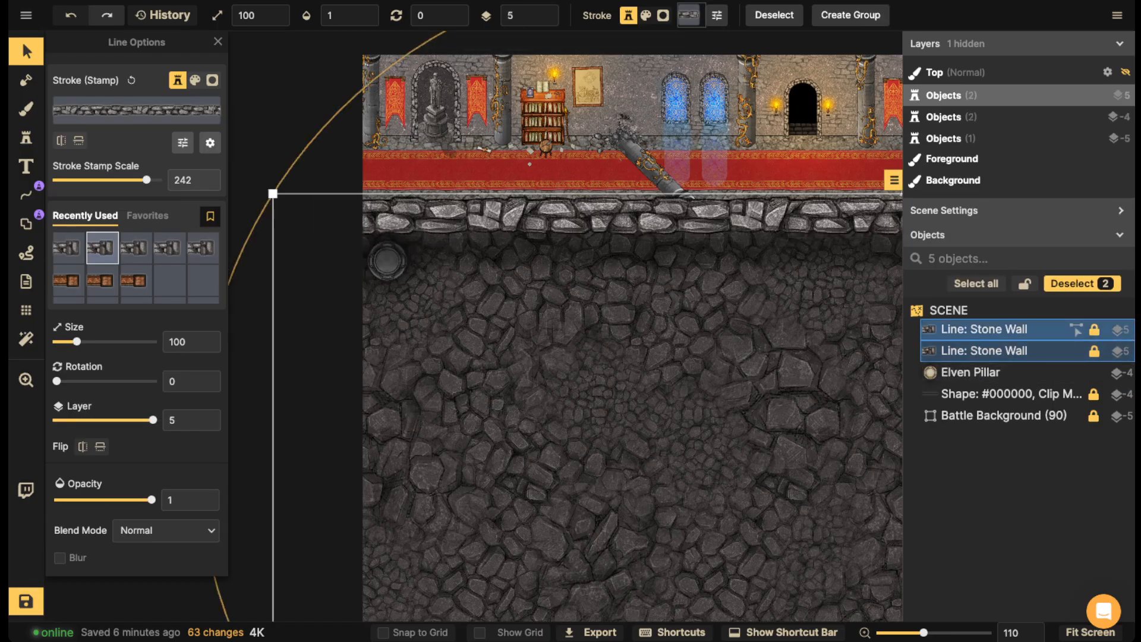
- Duplicate the Elven Pillar four times and spread the copies along the upper wall beneath the backdrop's columns
{"action": "left_click", "coordinate": [971, 372]}
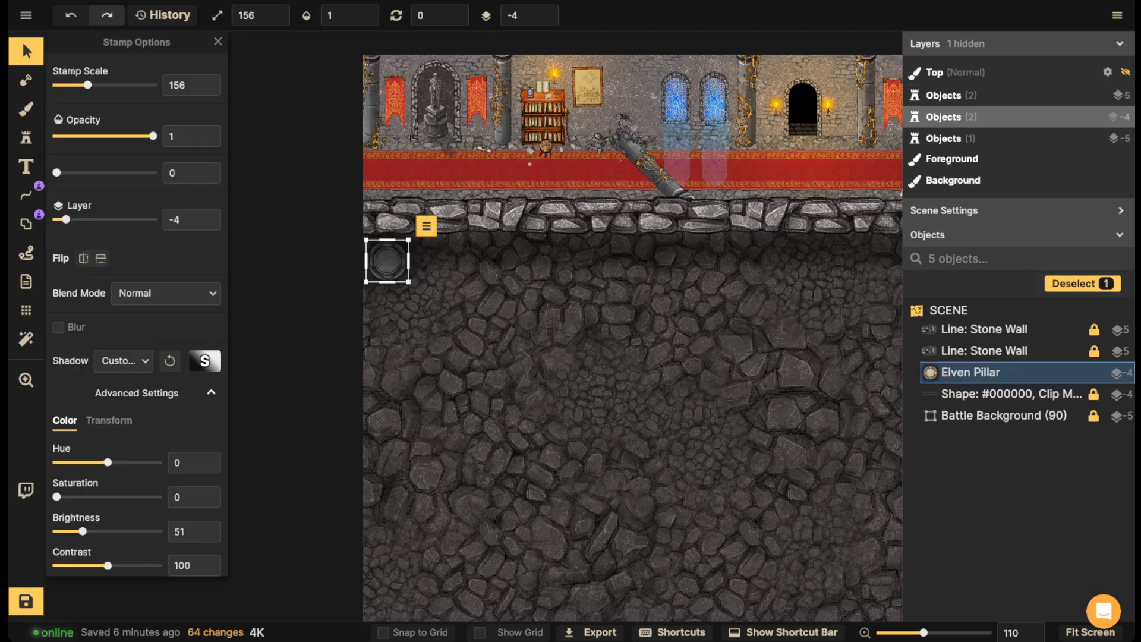
{"action": "left_click_drag", "start_coordinate": [388, 260], "coordinate": [385, 258]}
{"action": "key", "text": "ctrl+c"}
{"action": "key", "text": "ctrl+v"}
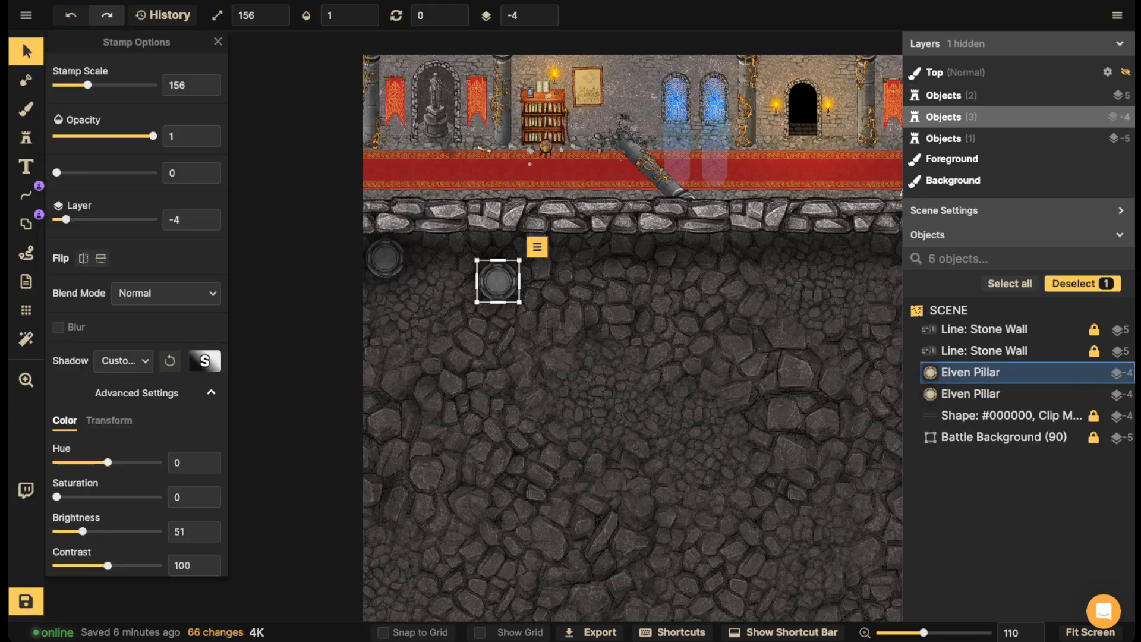
{"action": "left_click_drag", "start_coordinate": [498, 281], "coordinate": [319, 263]}
{"action": "key", "text": "space"}
{"action": "key", "text": "ctrl+v"}
{"action": "left_click_drag", "start_coordinate": [547, 255], "coordinate": [568, 262]}
{"action": "key", "text": "ctrl+v"}
{"action": "left_click_drag", "start_coordinate": [690, 265], "coordinate": [684, 266]}
{"action": "key", "text": "ctrl+v"}
{"action": "left_click_drag", "start_coordinate": [787, 265], "coordinate": [803, 262]}
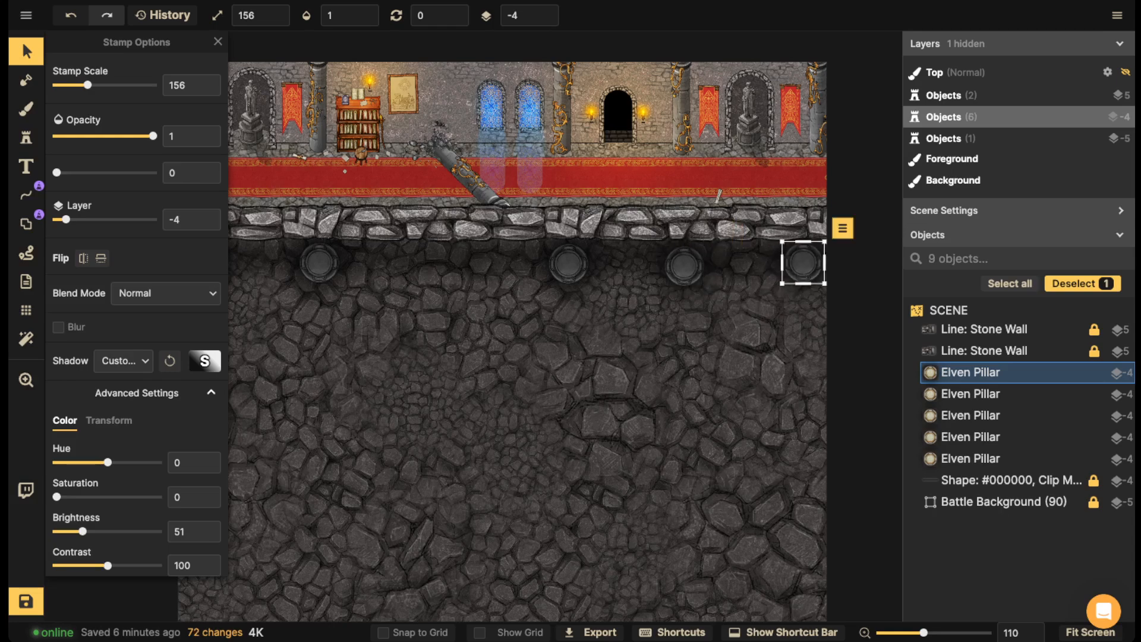
- Fine-tune the positions of the copied pillars so they line up in a row under the upper wall
{"action": "scroll", "coordinate": [581, 250], "scroll_direction": "down", "scroll_amount": 3}
{"action": "left_click_drag", "start_coordinate": [572, 260], "coordinate": [571, 261]}
{"action": "left_click", "coordinate": [621, 289]}
{"action": "left_click", "coordinate": [771, 261]}
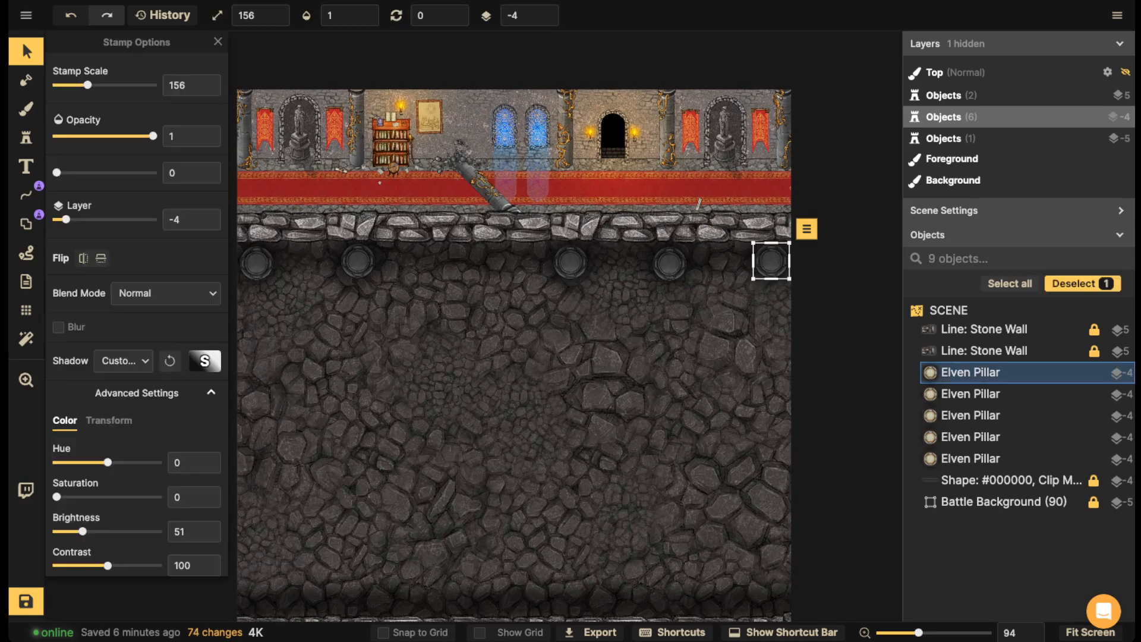
{"action": "left_click_drag", "start_coordinate": [771, 261], "coordinate": [771, 262]}
{"action": "left_click", "coordinate": [728, 300]}
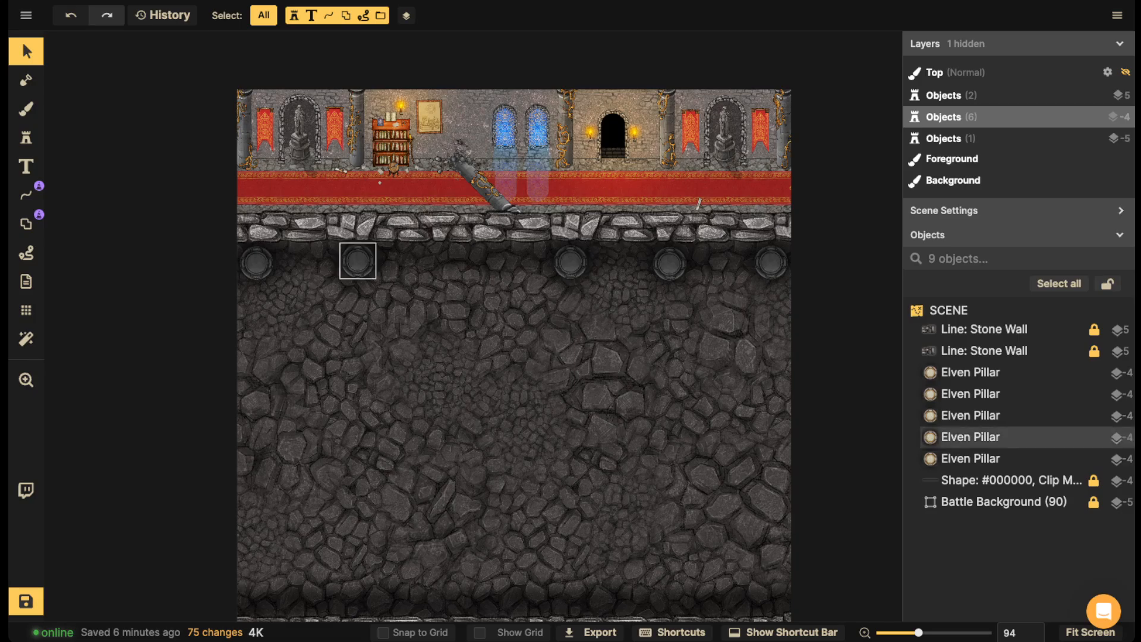
{"action": "left_click", "coordinate": [358, 261]}
{"action": "left_click", "coordinate": [380, 303]}
- Look through the recently used stamps and inside the Battle Background group for the stamp used as the fallen column
{"action": "left_click", "coordinate": [26, 137]}
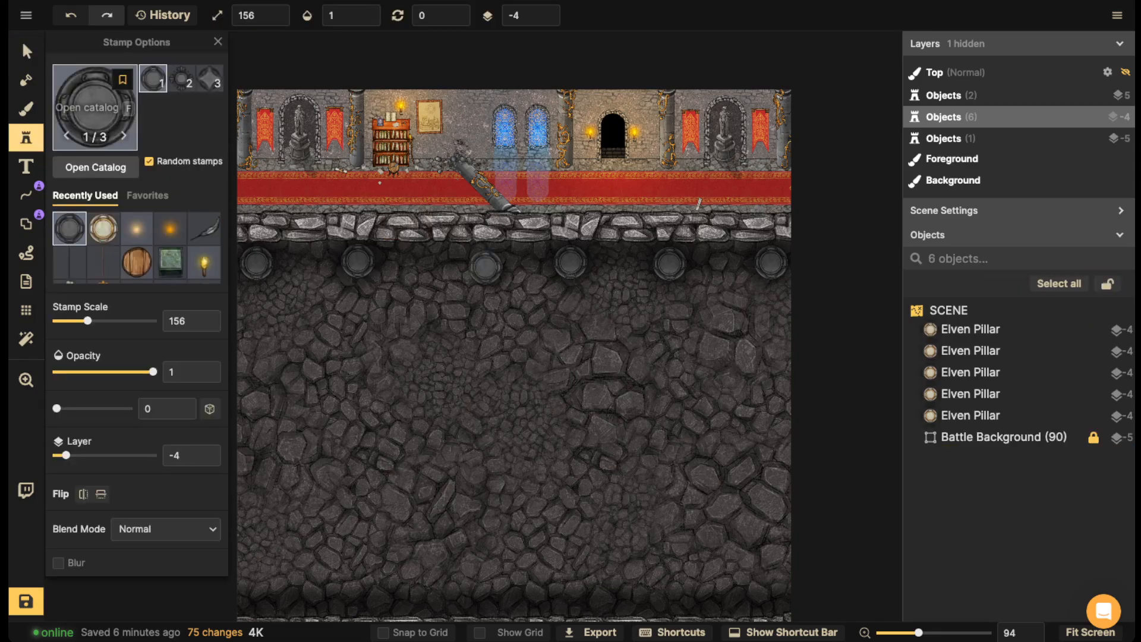
{"action": "scroll", "coordinate": [104, 261], "scroll_direction": "down", "scroll_amount": 5}
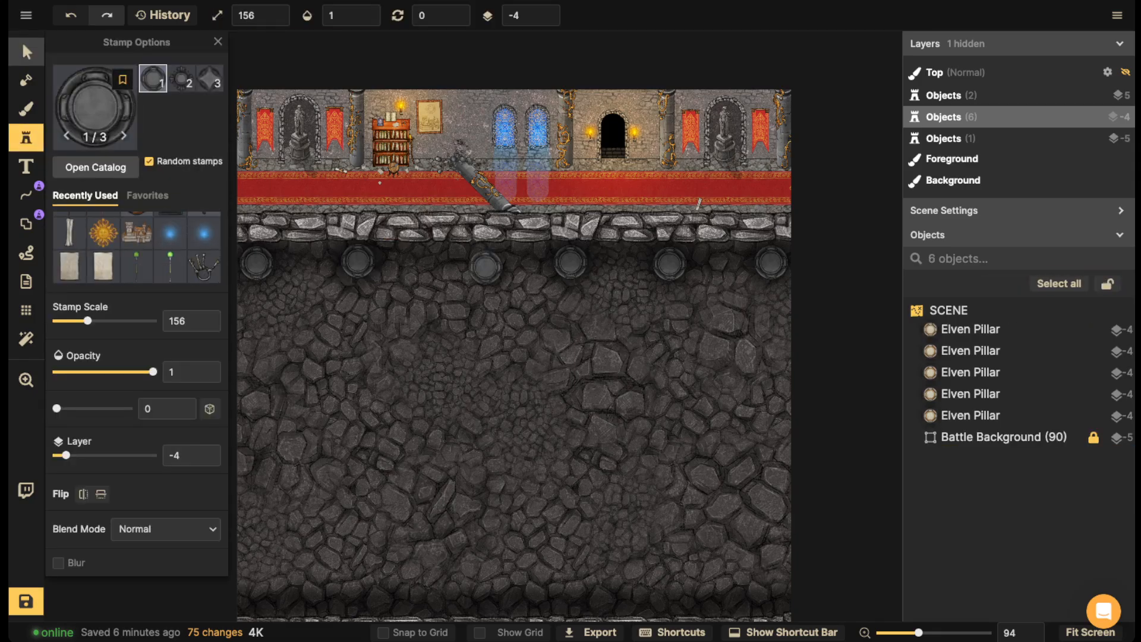
{"action": "left_click", "coordinate": [26, 52]}
{"action": "left_click", "coordinate": [1078, 502]}
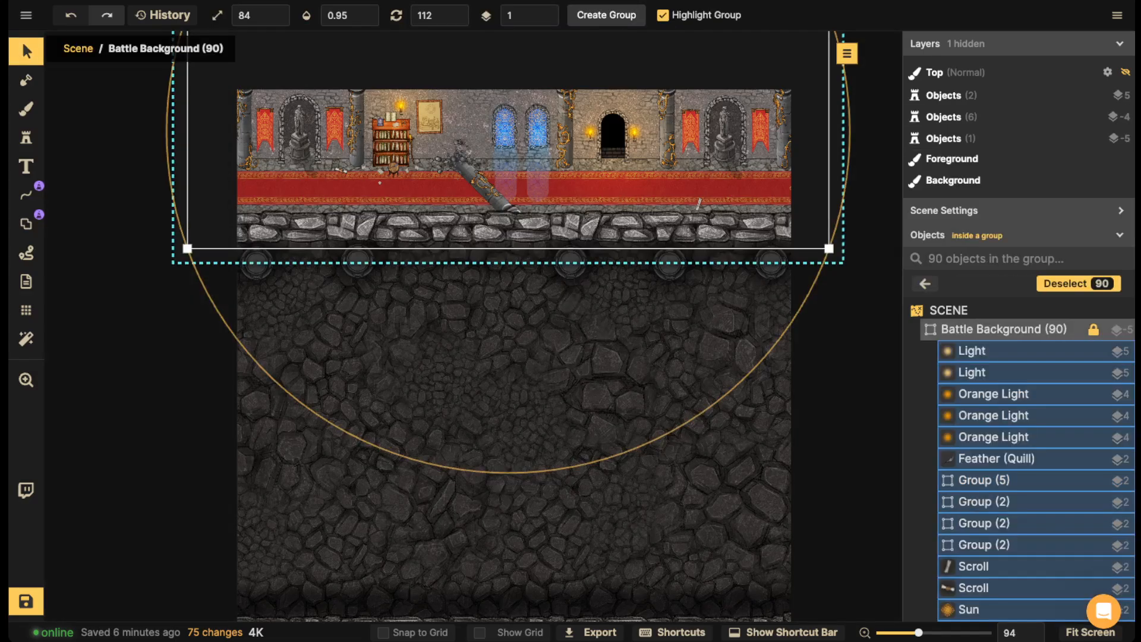
{"action": "left_click", "coordinate": [486, 187]}
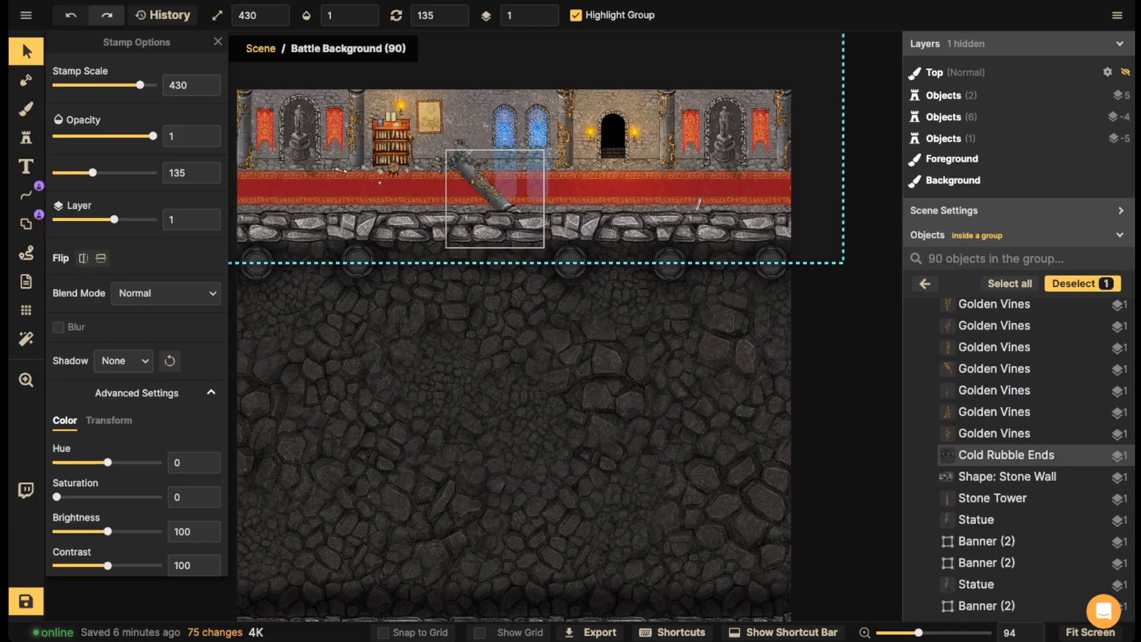
{"action": "left_click", "coordinate": [1006, 455], "text": "shift"}
{"action": "left_click", "coordinate": [925, 284]}
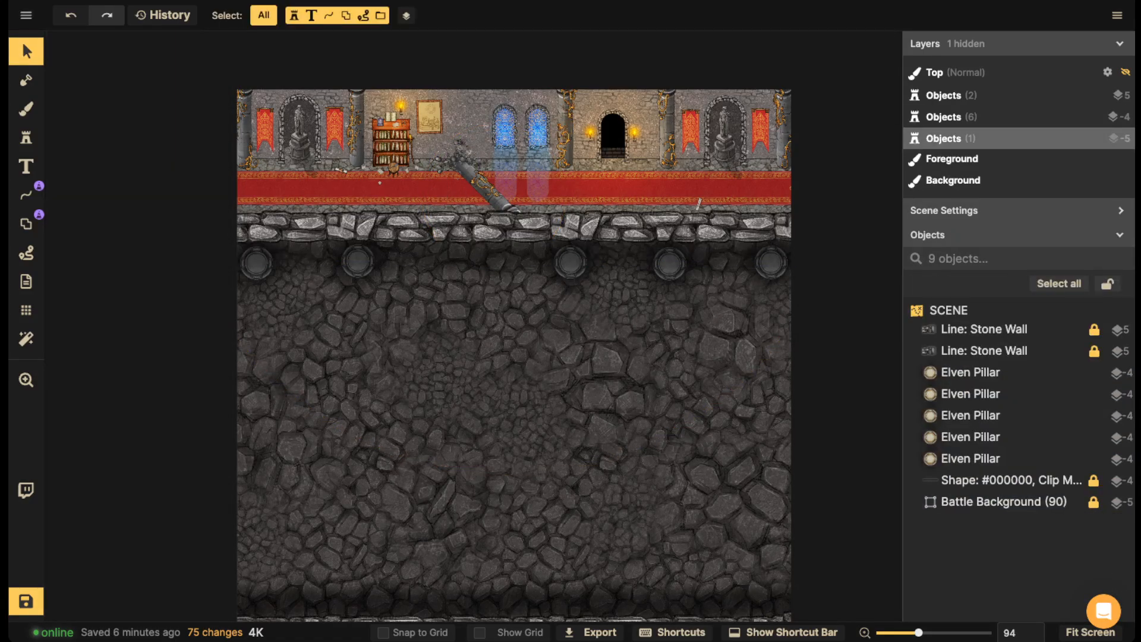
- Place a grey Broken Pillar stamp from the Siege pack diagonally below the fallen column, at scale 110 and rotation 134
{"action": "left_click", "coordinate": [26, 137]}
{"action": "left_click", "coordinate": [119, 107]}
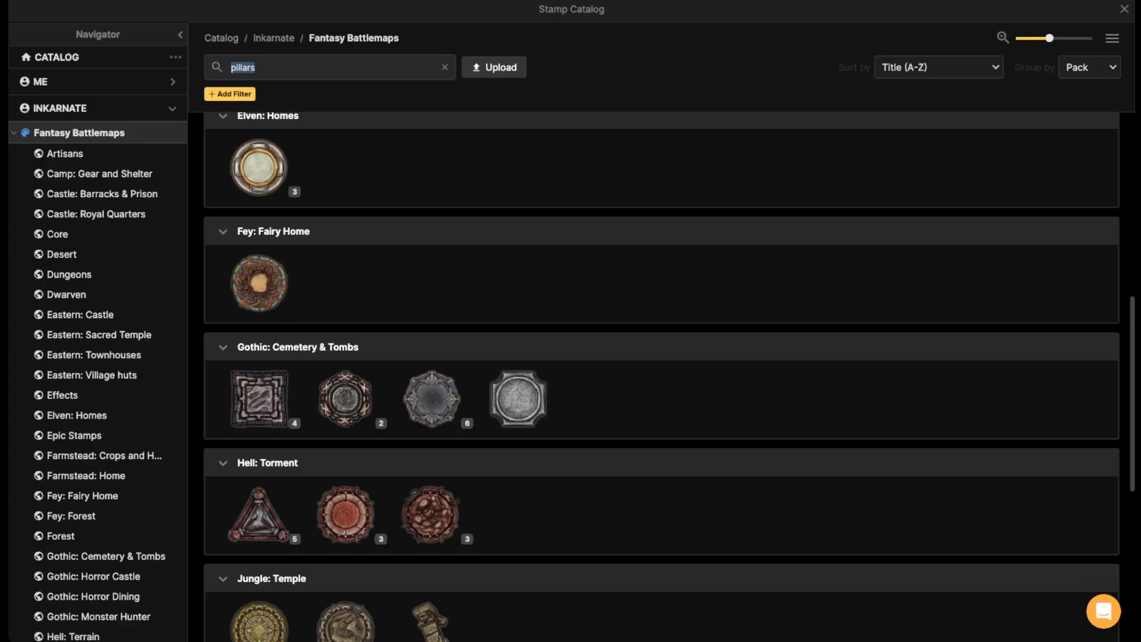
{"action": "scroll", "coordinate": [661, 375], "scroll_direction": "down", "scroll_amount": 6}
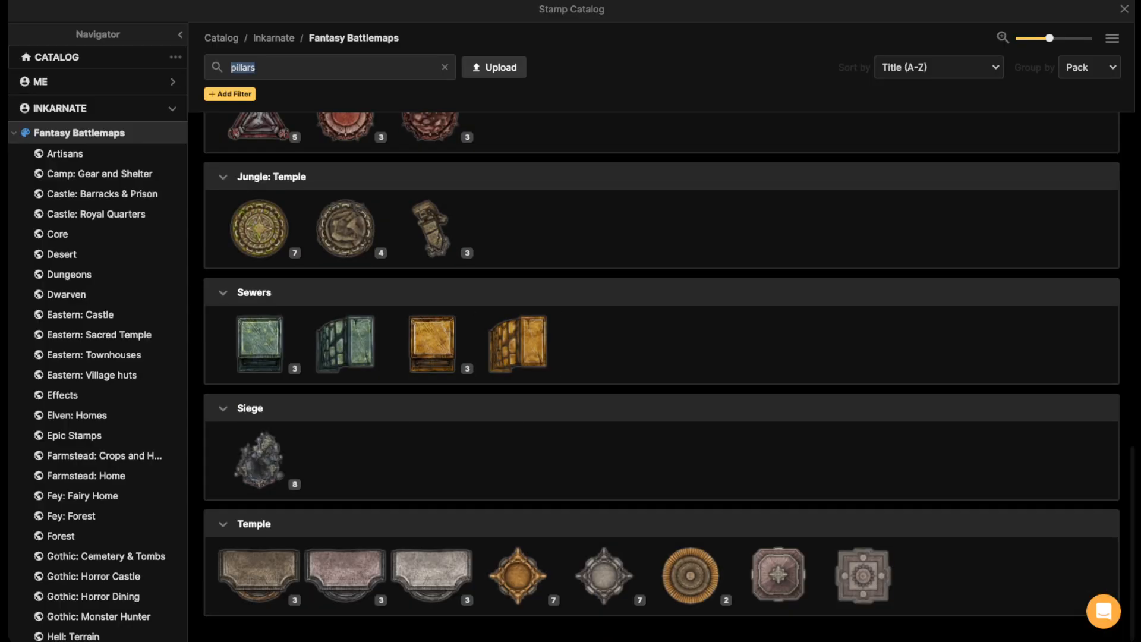
{"action": "left_click", "coordinate": [288, 484]}
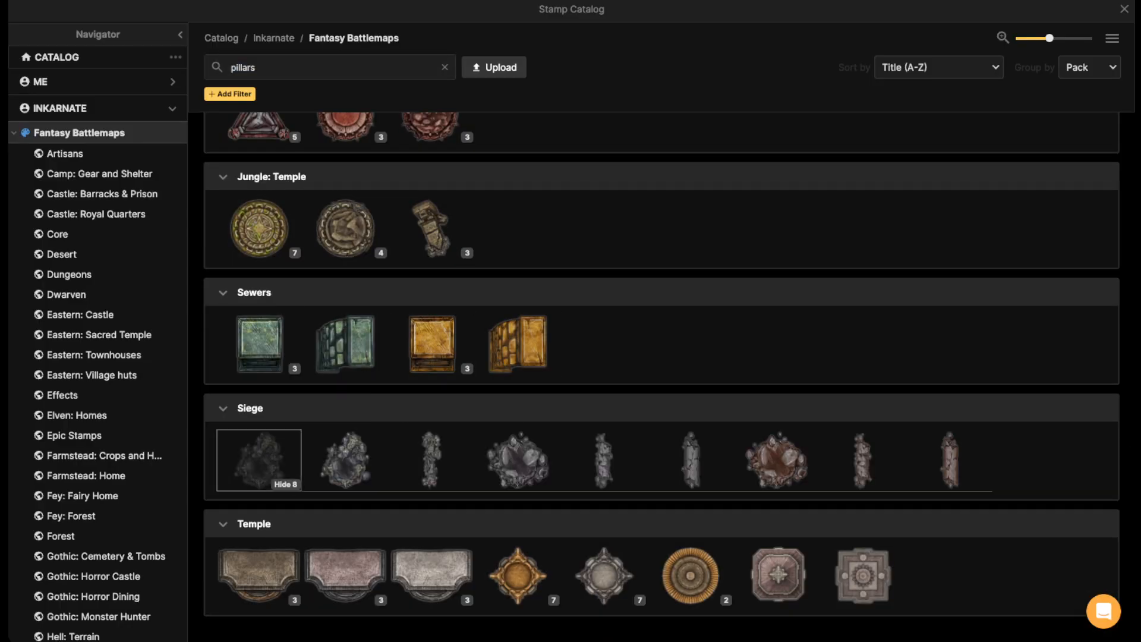
{"action": "left_click", "coordinate": [690, 459]}
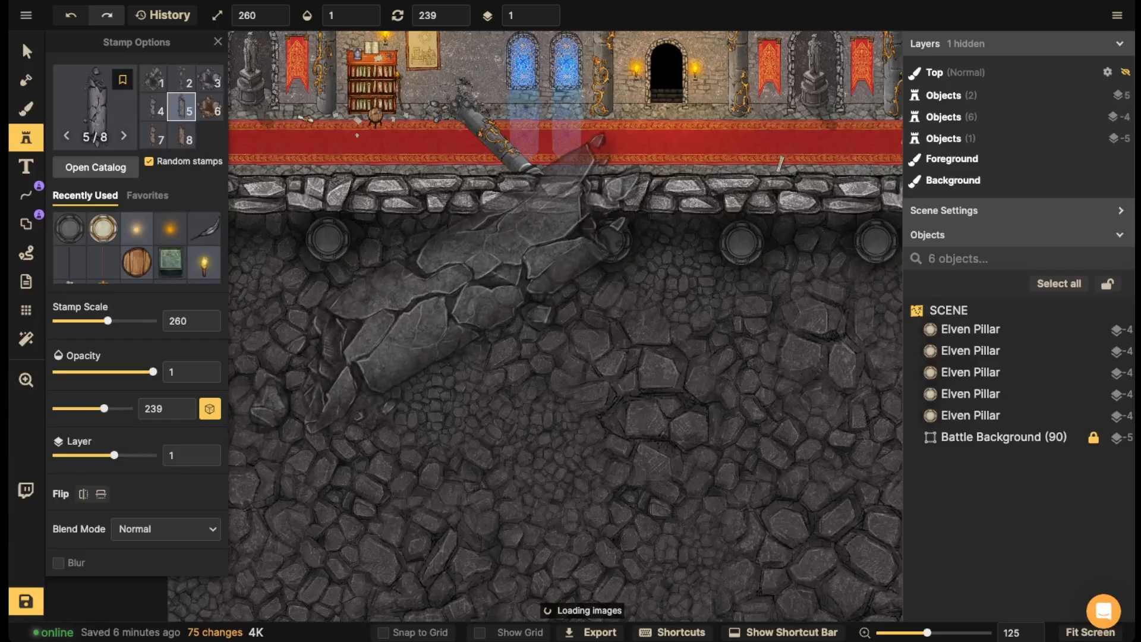
{"action": "scroll", "coordinate": [481, 286], "scroll_direction": "down", "scroll_amount": 14}
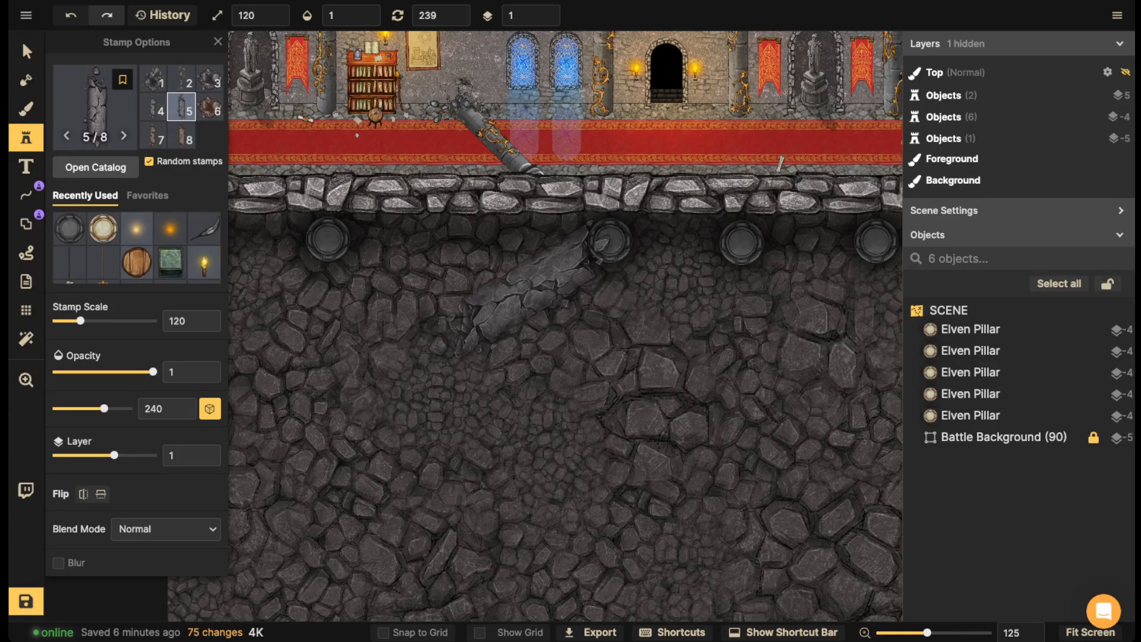
{"action": "scroll", "coordinate": [530, 290], "scroll_direction": "down", "scroll_amount": 8}
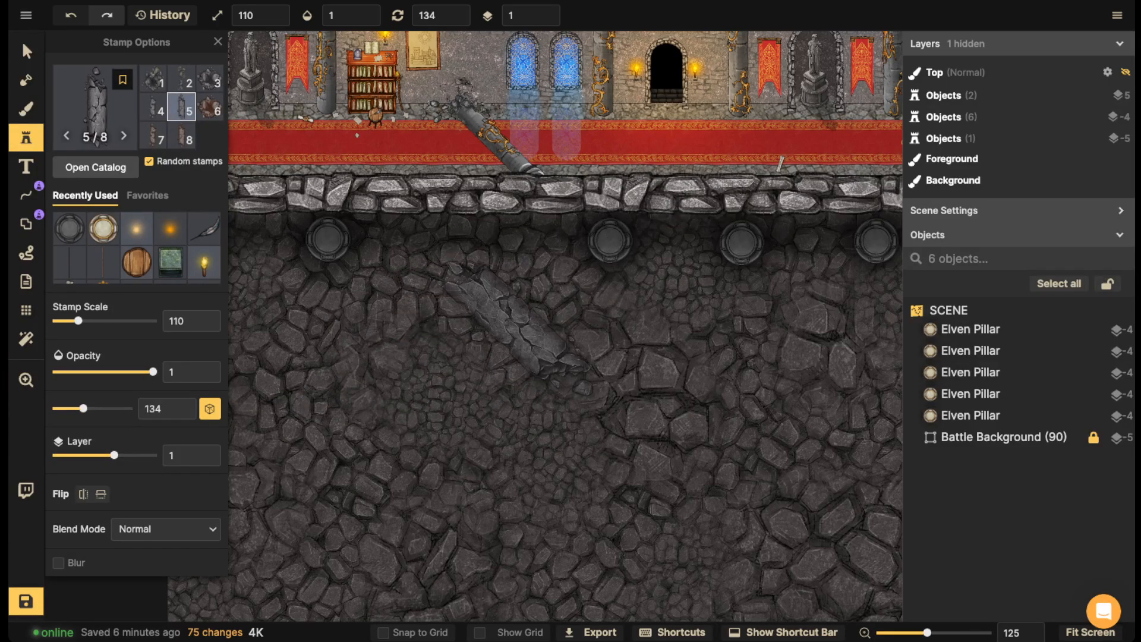
{"action": "left_click", "coordinate": [541, 324]}
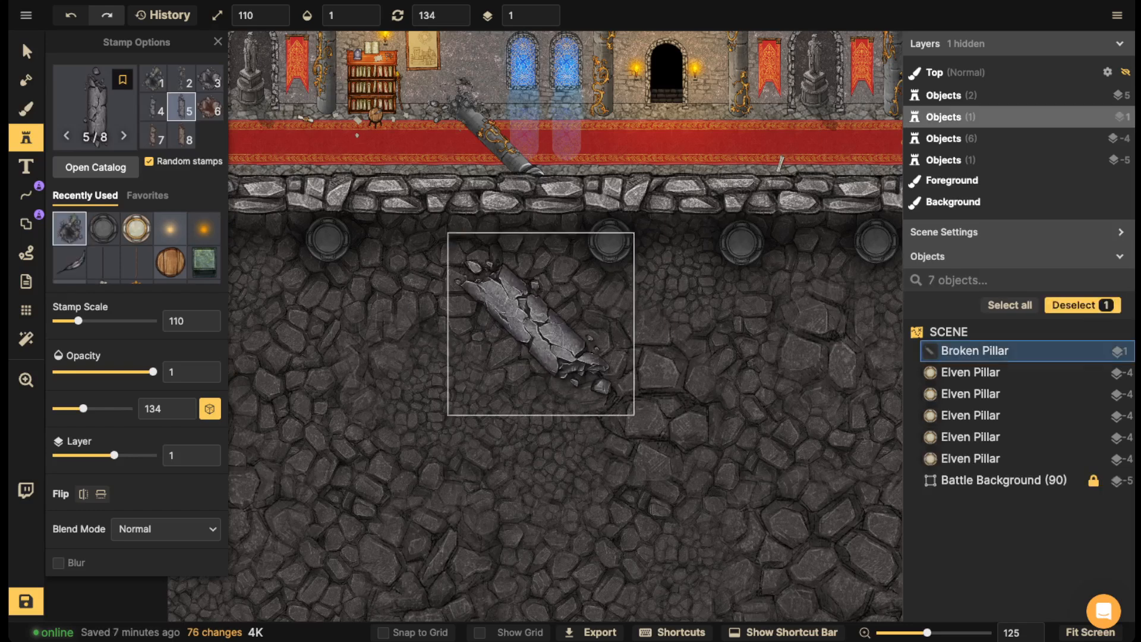
- Place Broken Pillar variant 3 at scale 80 as the broken base by the upper wall, and set it to layer 0
{"action": "left_click", "coordinate": [152, 78]}
{"action": "left_click", "coordinate": [419, 228]}
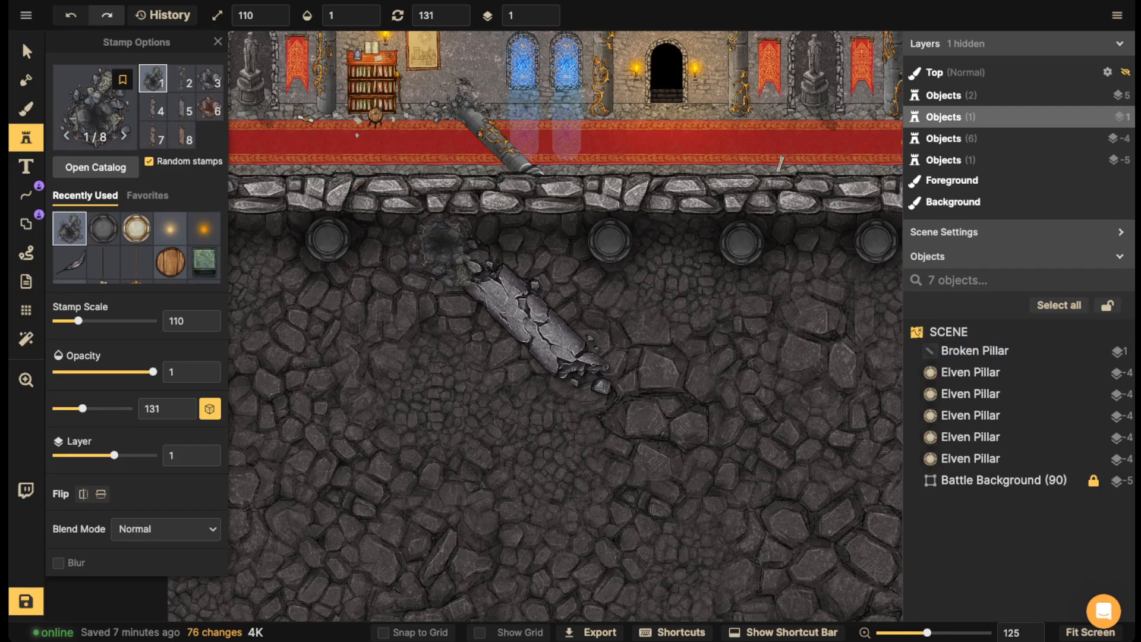
{"action": "scroll", "coordinate": [446, 249], "scroll_direction": "down", "scroll_amount": 3}
{"action": "left_click", "coordinate": [210, 78]}
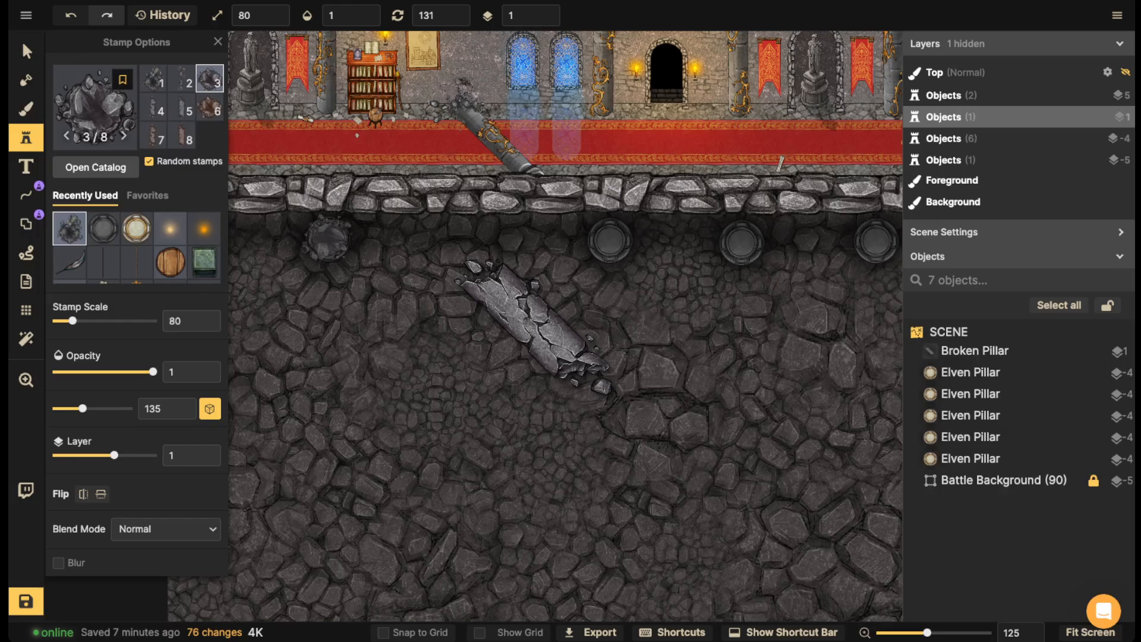
{"action": "left_click", "coordinate": [468, 248]}
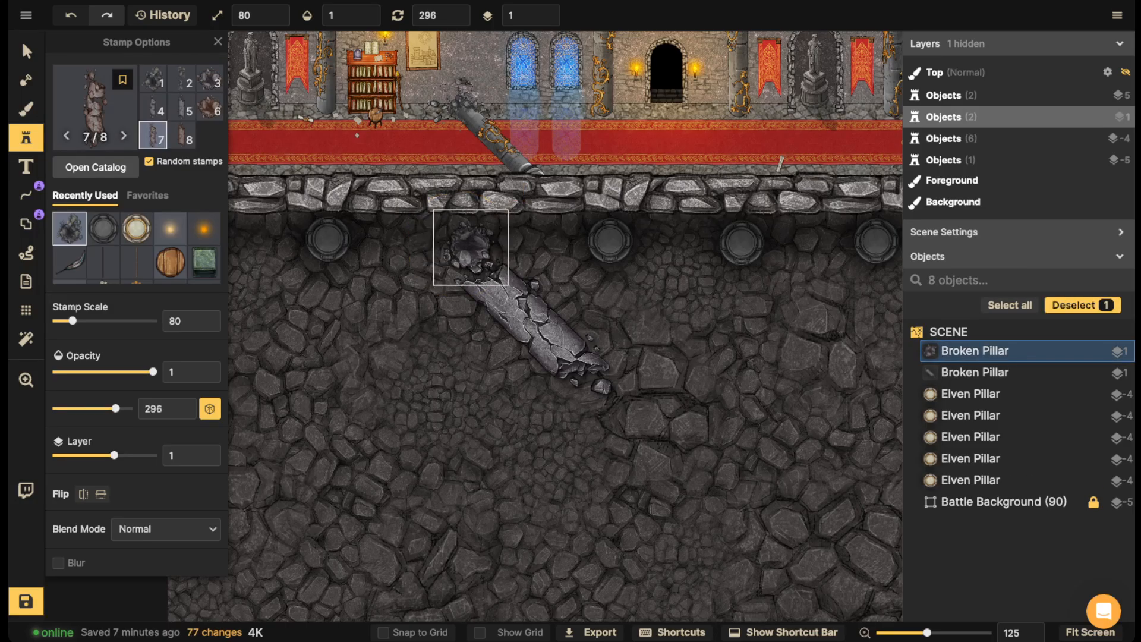
{"action": "left_click", "coordinate": [546, 20]}
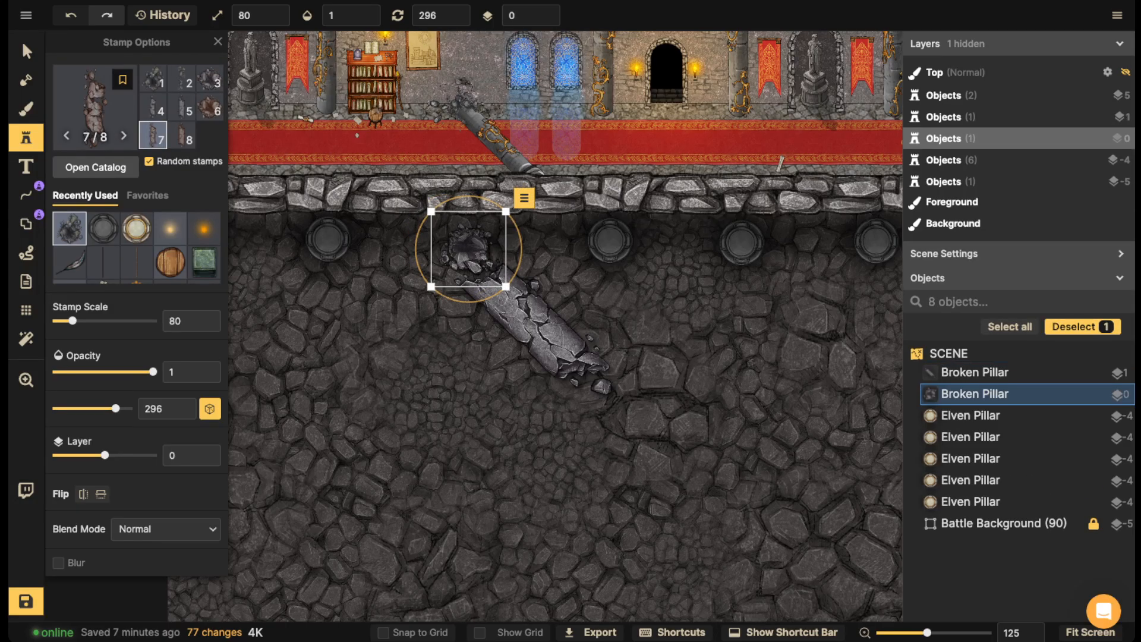
- Shift the long broken pillar slightly down and right, away from the rubble base
{"action": "left_click", "coordinate": [26, 52]}
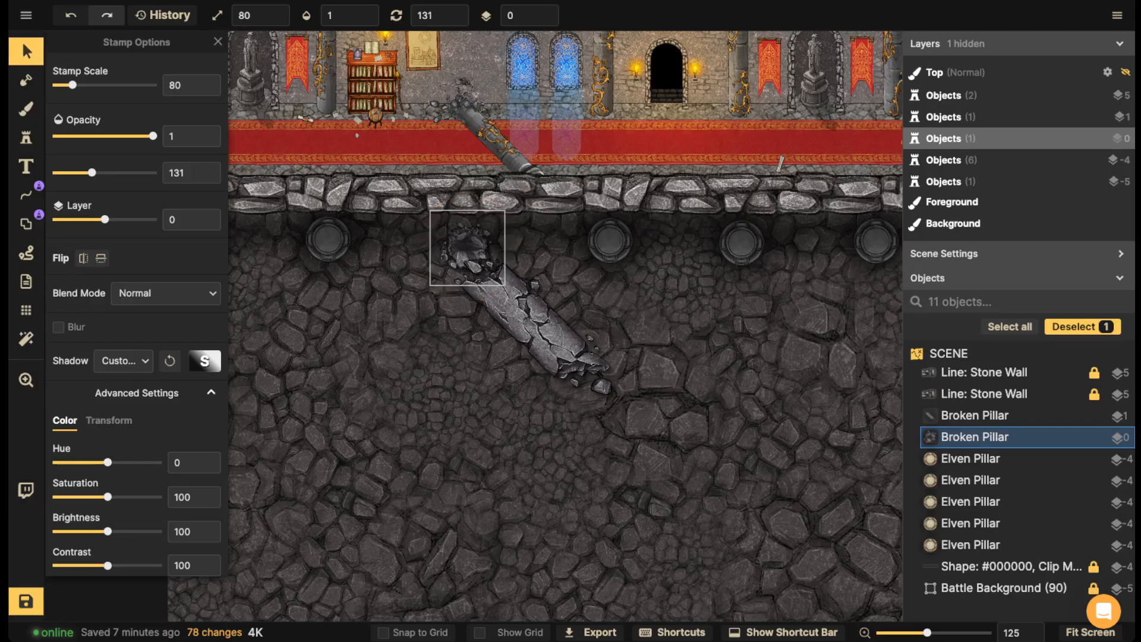
{"action": "left_click", "coordinate": [534, 327]}
{"action": "left_click_drag", "start_coordinate": [535, 327], "coordinate": [537, 329]}
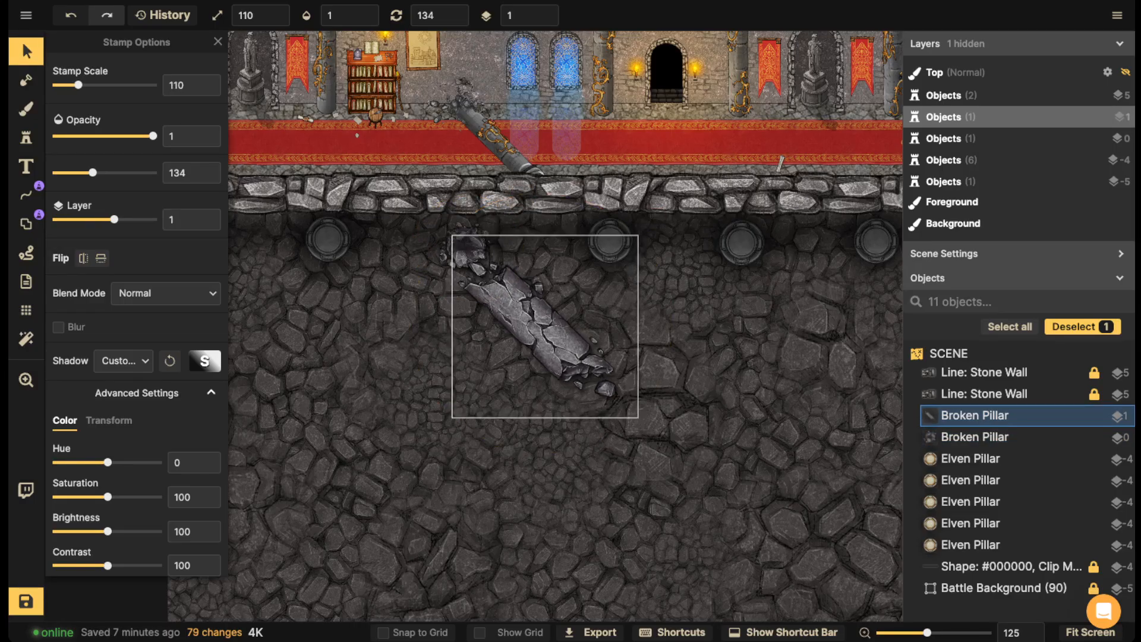
- Set both Broken Pillar stamps to saturation 0 and brightness 83
{"action": "left_click", "coordinate": [465, 247], "text": "shift"}
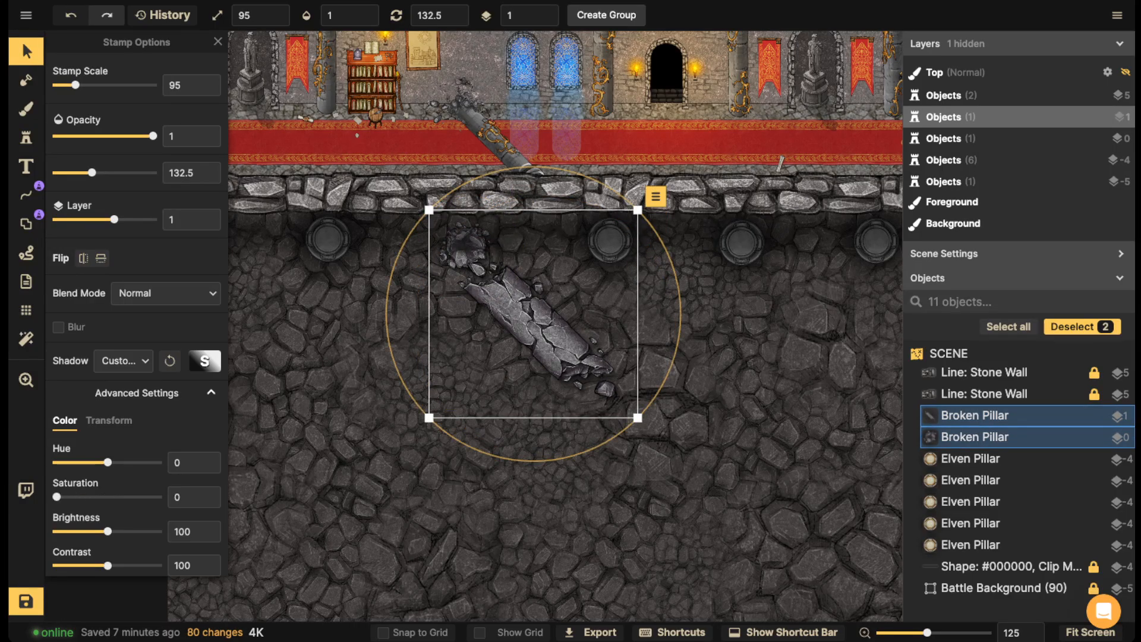
{"action": "left_click", "coordinate": [416, 410]}
{"action": "left_click", "coordinate": [529, 327]}
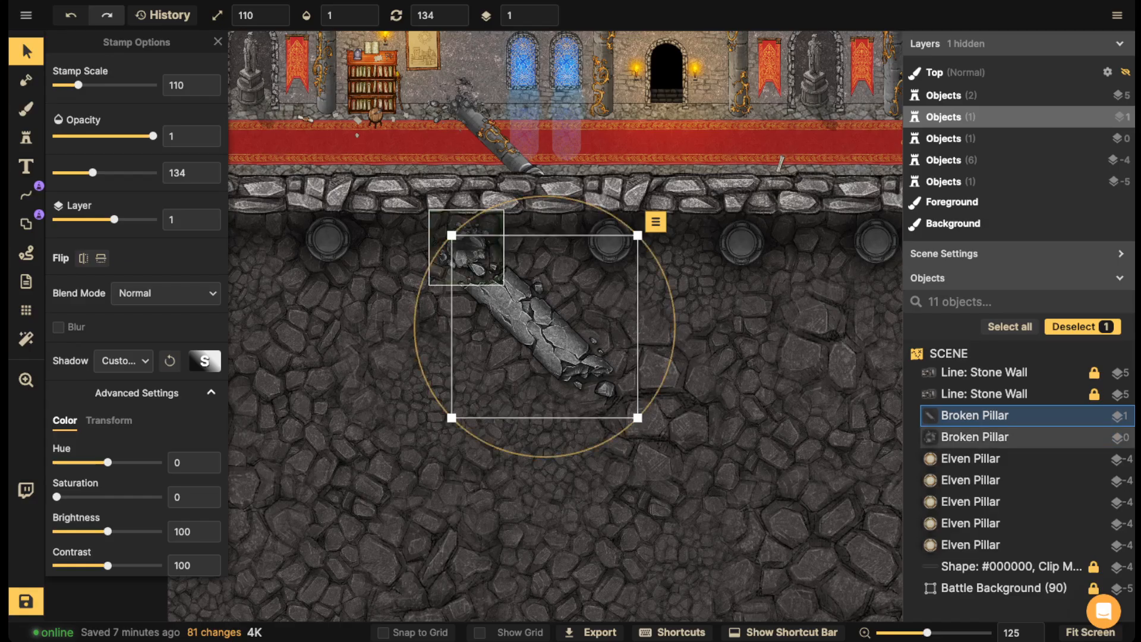
{"action": "left_click", "coordinate": [466, 247]}
{"action": "left_click", "coordinate": [530, 324], "text": "shift"}
{"action": "left_click_drag", "start_coordinate": [108, 532], "coordinate": [98, 532]}
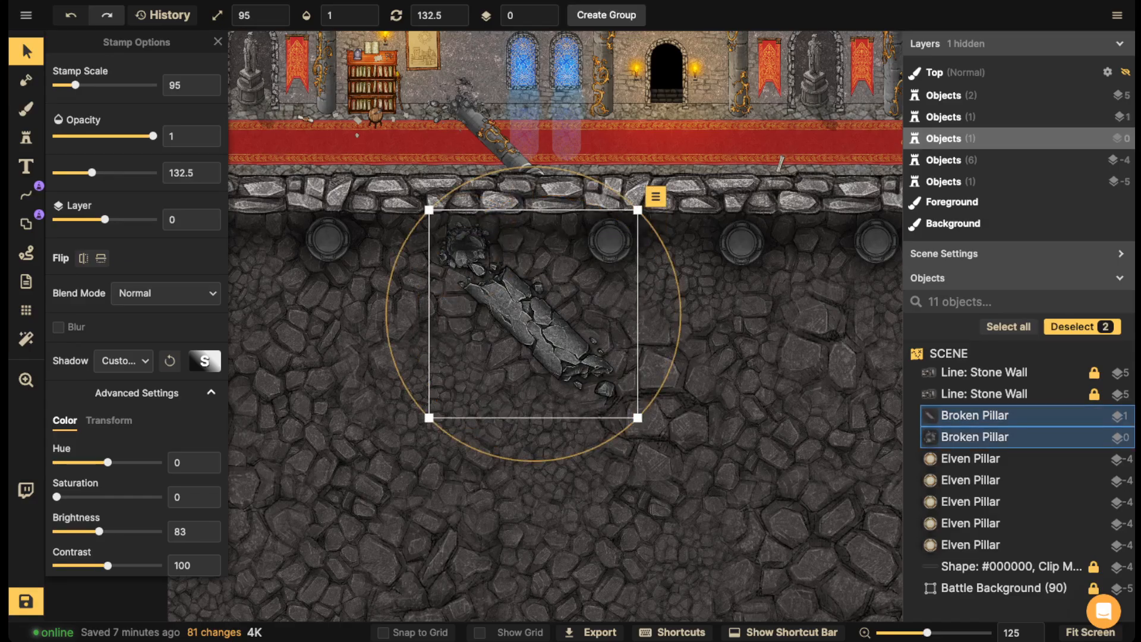
{"action": "left_click", "coordinate": [410, 267]}
- Nudge the long broken pillar slightly lower on the floor and deselect it
{"action": "scroll", "coordinate": [486, 236], "scroll_direction": "down", "scroll_amount": 4}
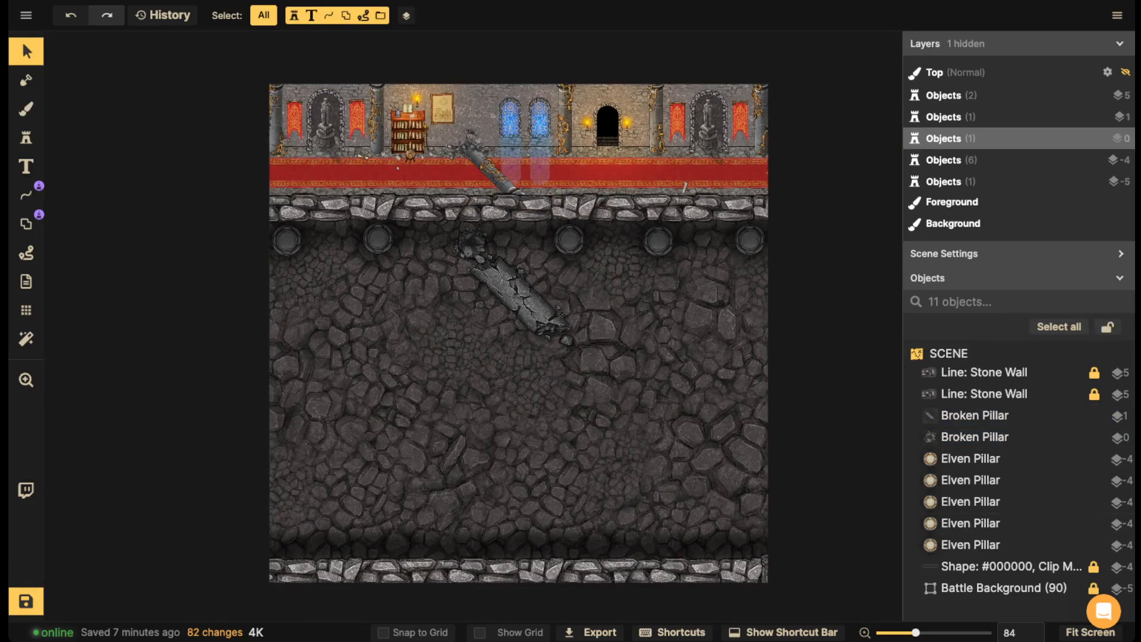
{"action": "left_click_drag", "start_coordinate": [524, 297], "coordinate": [526, 302]}
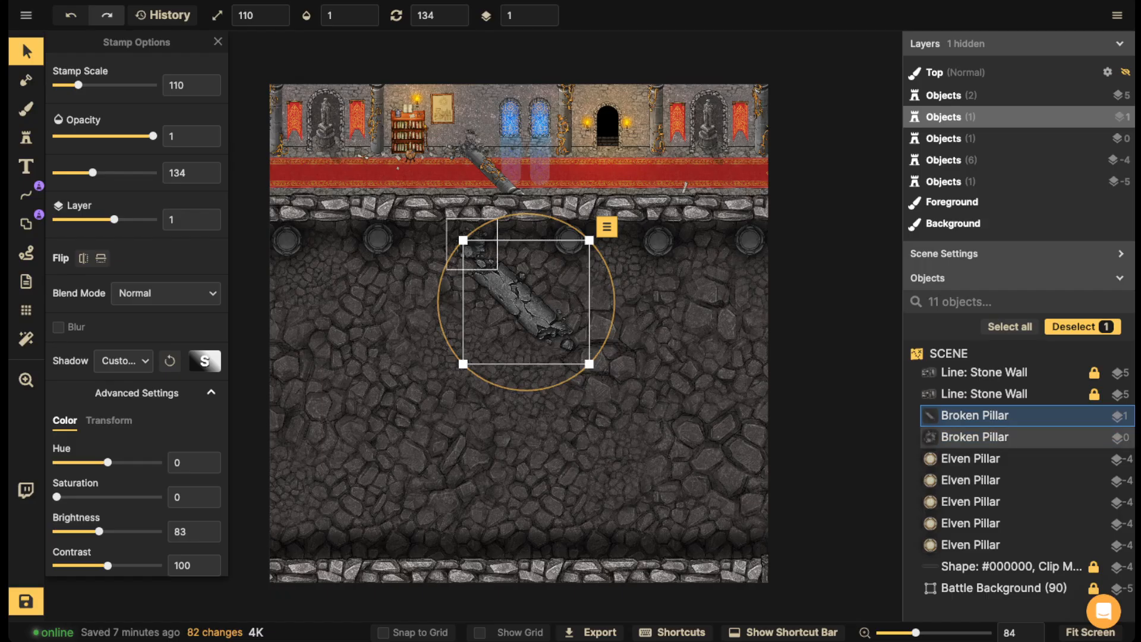
{"action": "left_click", "coordinate": [445, 230]}
{"action": "scroll", "coordinate": [445, 230], "scroll_direction": "down", "scroll_amount": 2}
{"action": "left_click_drag", "start_coordinate": [446, 230], "coordinate": [446, 153]}
{"action": "left_click_drag", "start_coordinate": [507, 208], "coordinate": [505, 271]}
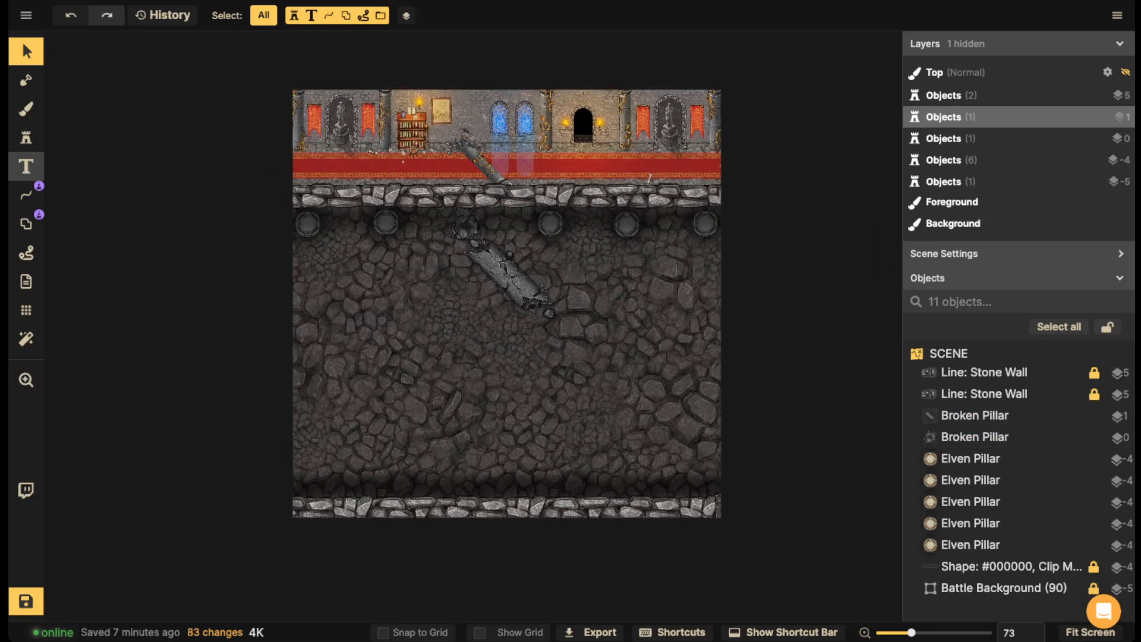
{"action": "left_click", "coordinate": [25, 195]}
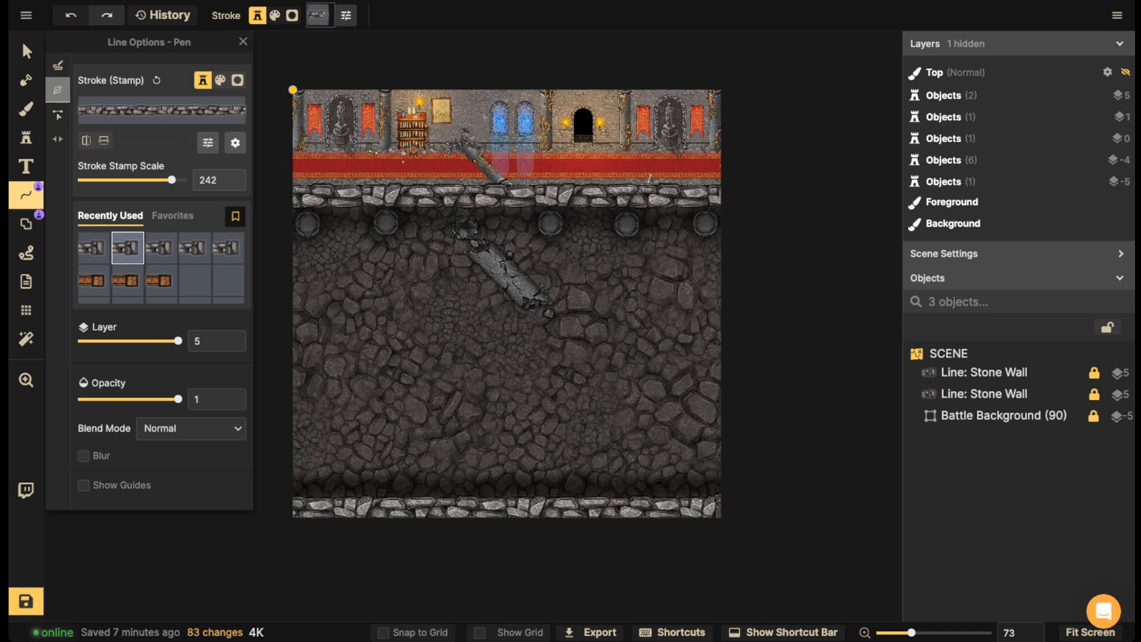
{"action": "left_click", "coordinate": [57, 65]}
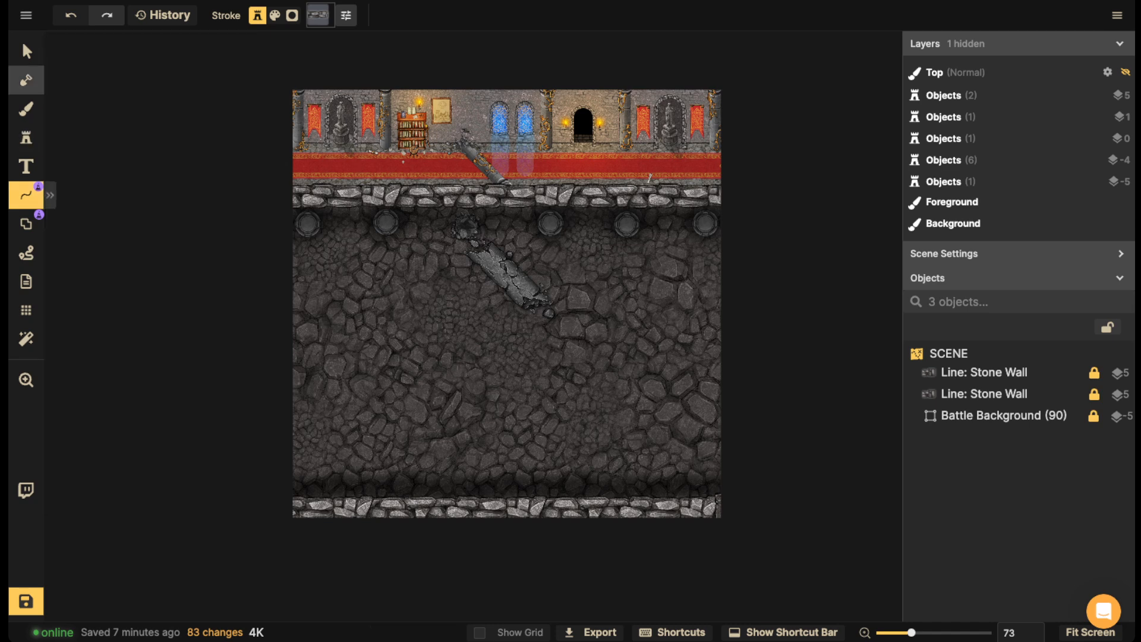
{"action": "left_click", "coordinate": [26, 52]}
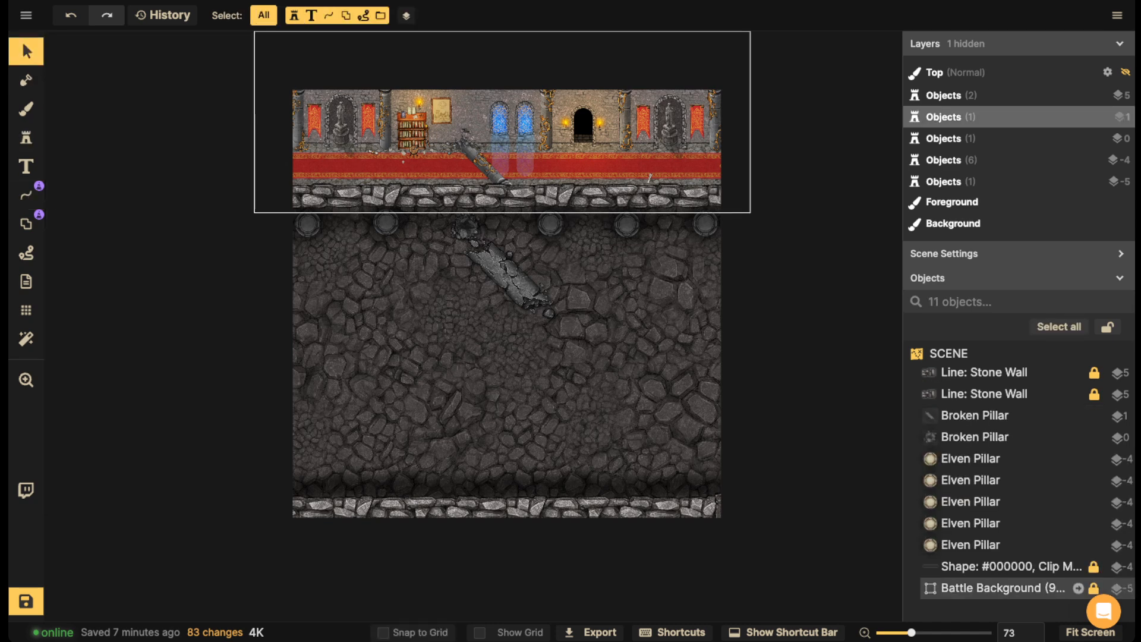
- Copy the Red Royal Rug line from inside the Battle Background group and paste it into the main scene
{"action": "left_click", "coordinate": [1004, 587]}
{"action": "scroll", "coordinate": [1022, 475], "scroll_direction": "down", "scroll_amount": 15}
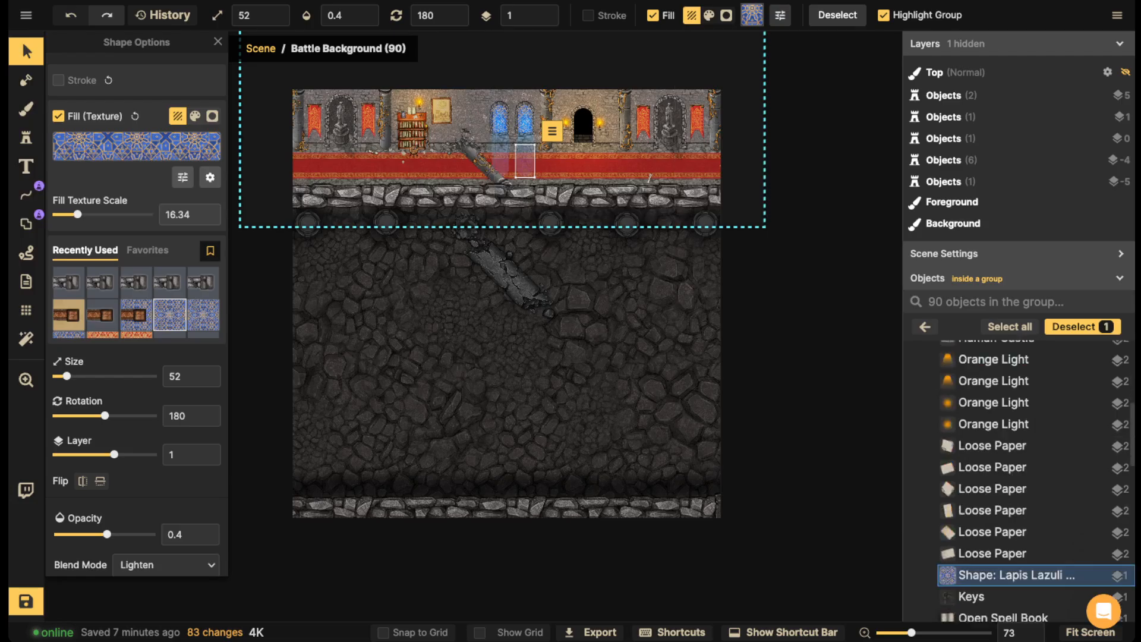
{"action": "scroll", "coordinate": [1022, 416], "scroll_direction": "down", "scroll_amount": 2}
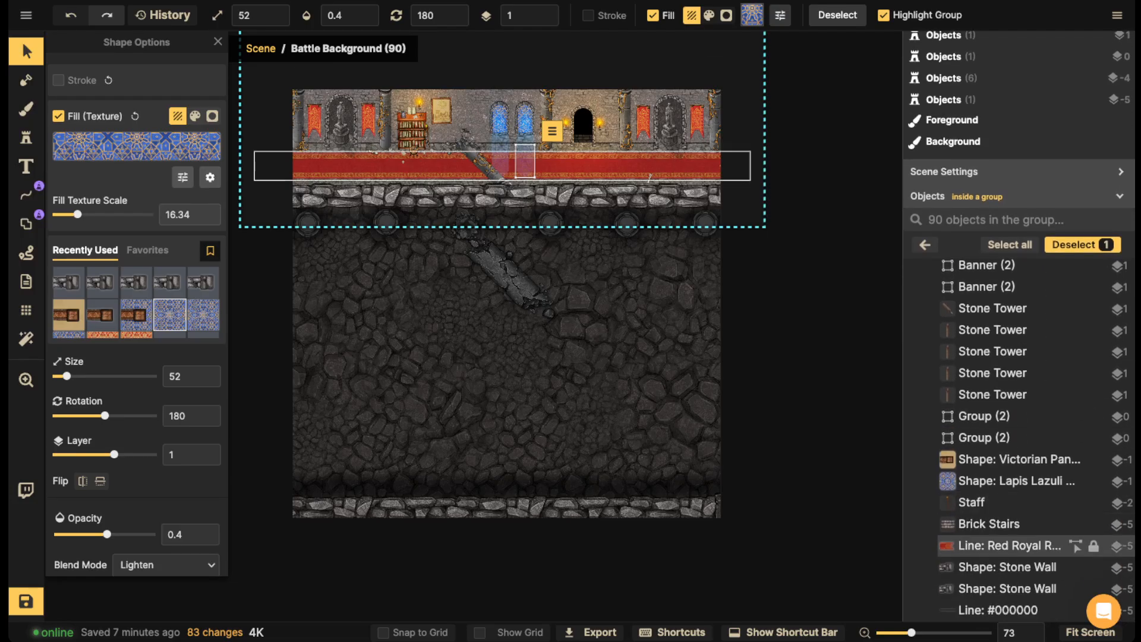
{"action": "left_click", "coordinate": [1011, 546]}
{"action": "key", "text": "Escape"}
{"action": "key", "text": "Escape"}
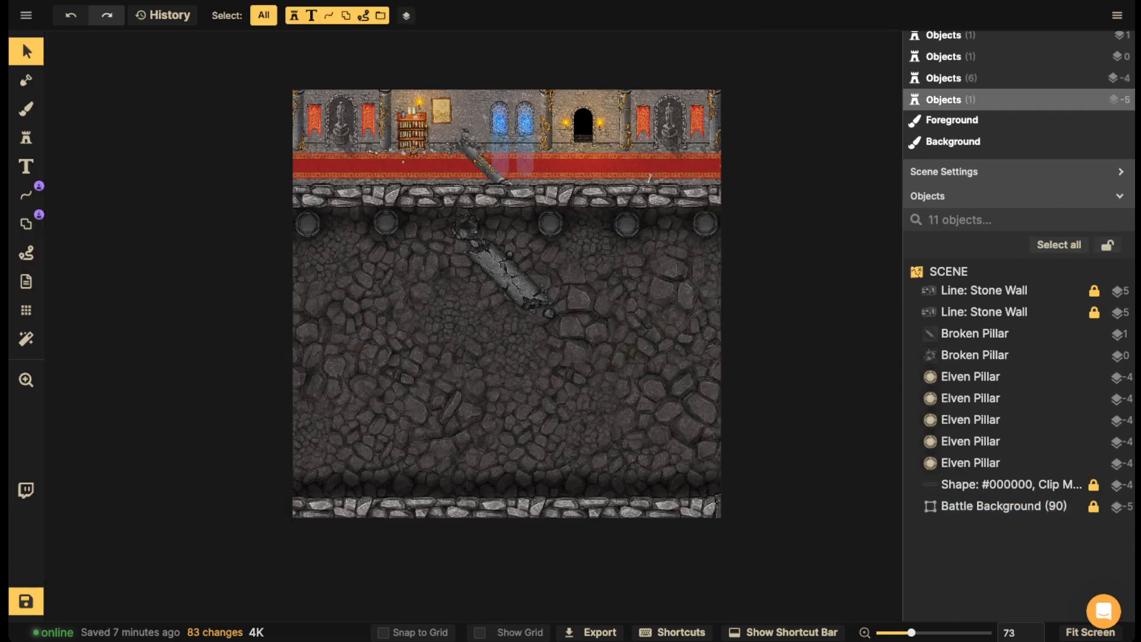
{"action": "key", "text": "ctrl+v"}
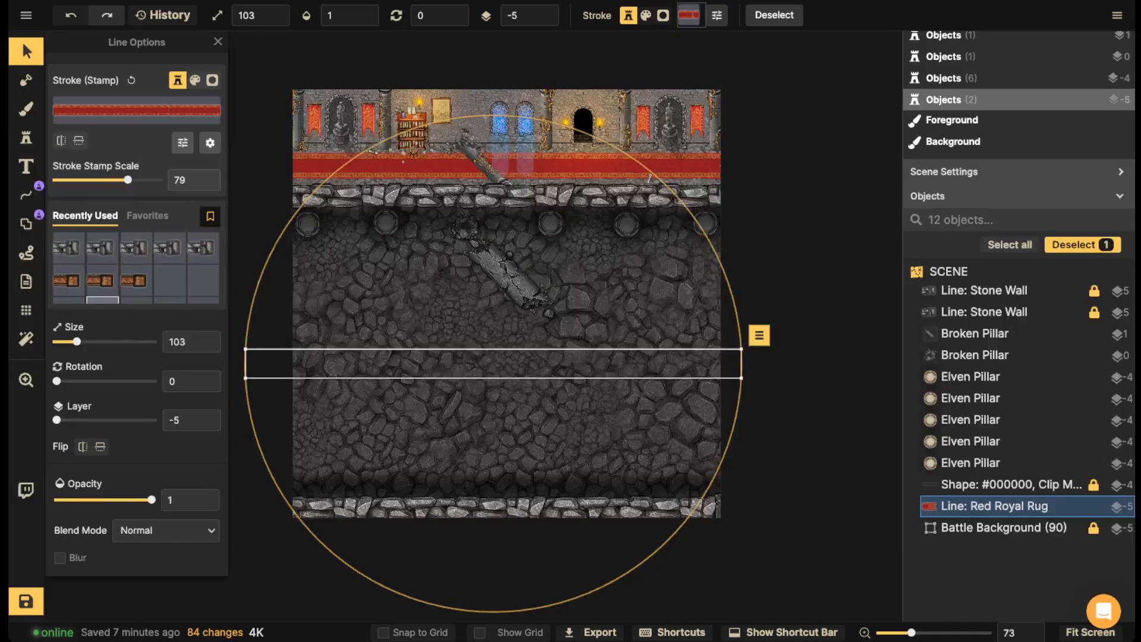
- Put the pasted rug line on layer -4, enlarge it to size 140 and set its stroke stamp scale to 420
{"action": "left_click_drag", "start_coordinate": [493, 363], "coordinate": [527, 363]}
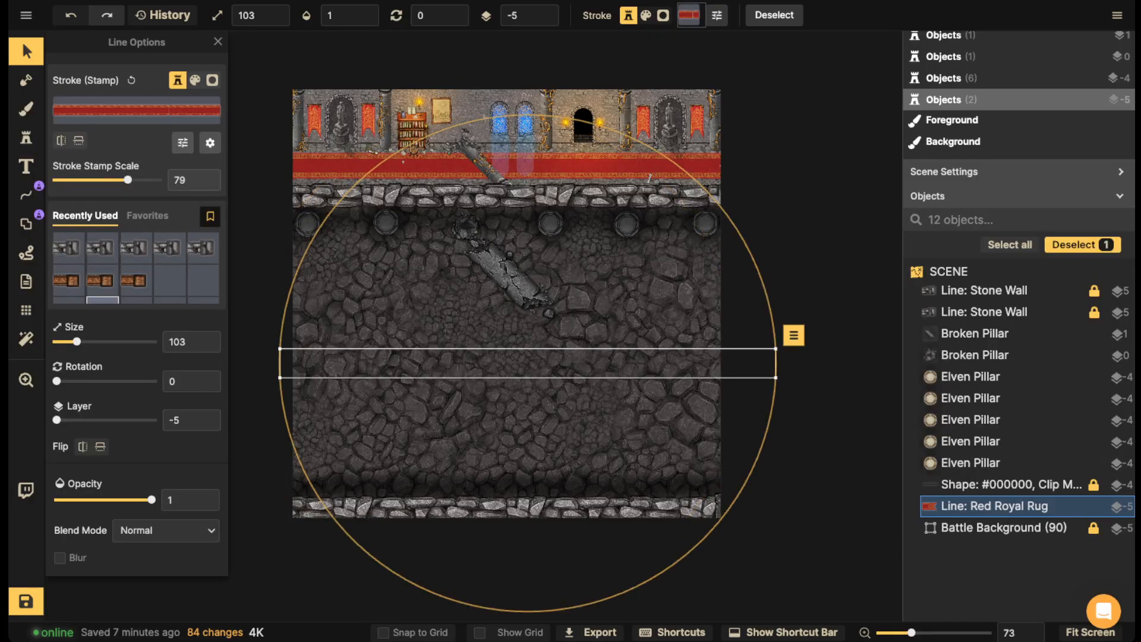
{"action": "scroll", "coordinate": [530, 16], "scroll_direction": "up", "scroll_amount": 1}
{"action": "left_click_drag", "start_coordinate": [128, 180], "coordinate": [160, 181]}
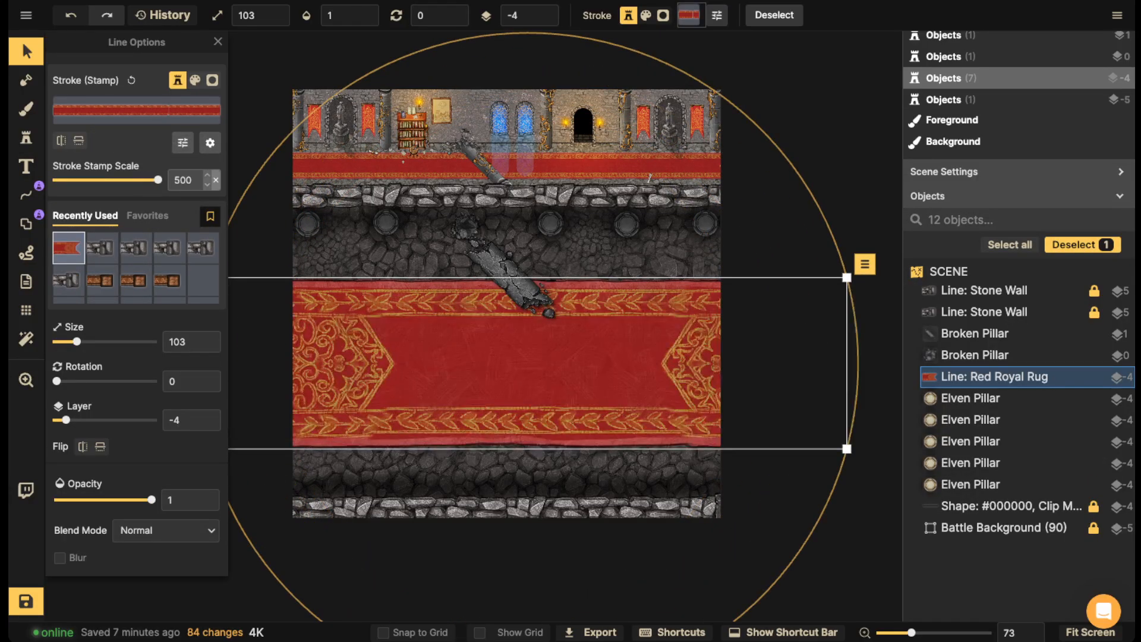
{"action": "scroll", "coordinate": [564, 457], "scroll_direction": "down", "scroll_amount": 1}
{"action": "scroll", "coordinate": [547, 442], "scroll_direction": "down", "scroll_amount": 1}
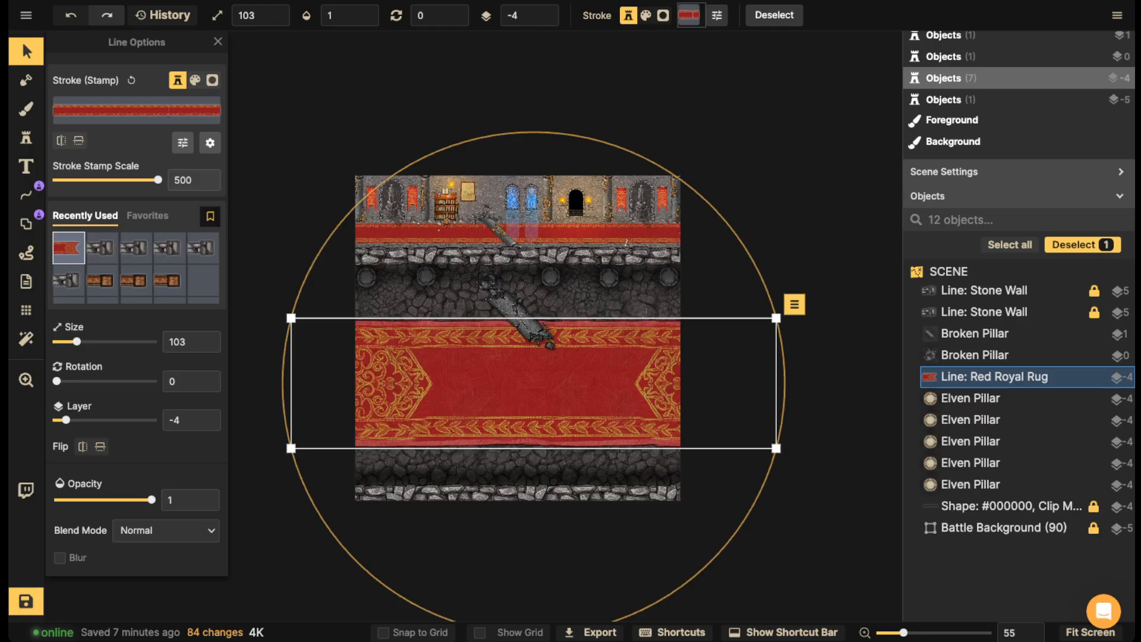
{"action": "left_click_drag", "start_coordinate": [291, 318], "coordinate": [118, 272]}
{"action": "left_click_drag", "start_coordinate": [158, 180], "coordinate": [155, 179]}
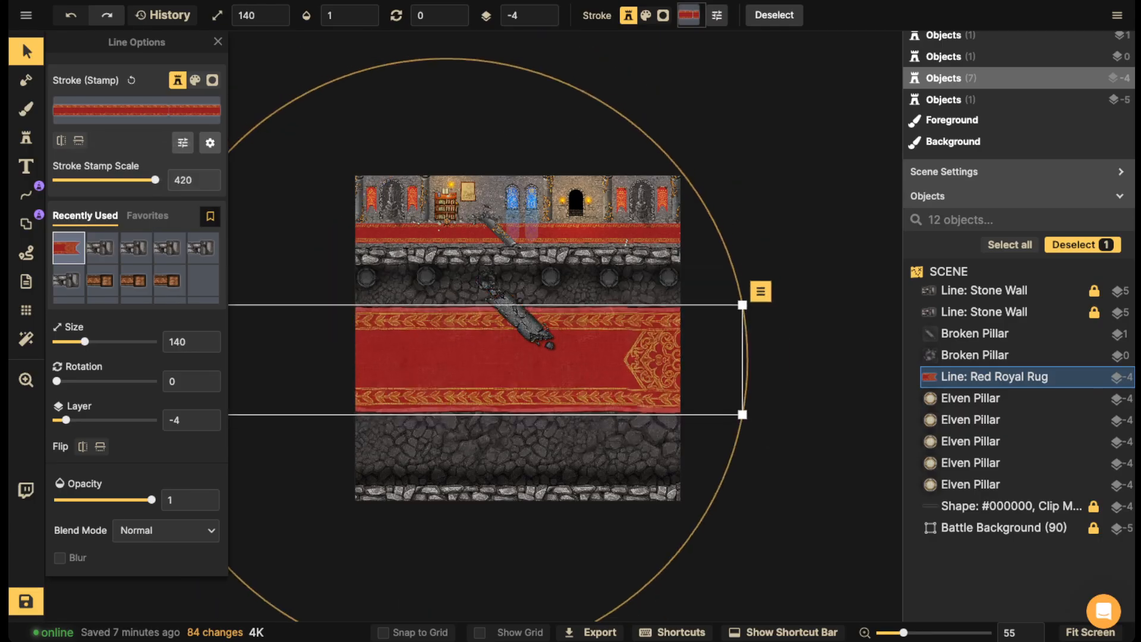
- Move the rug down and right across the lower stone floor so its ornate end lies outside the canvas
{"action": "left_click_drag", "start_coordinate": [605, 428], "coordinate": [650, 448]}
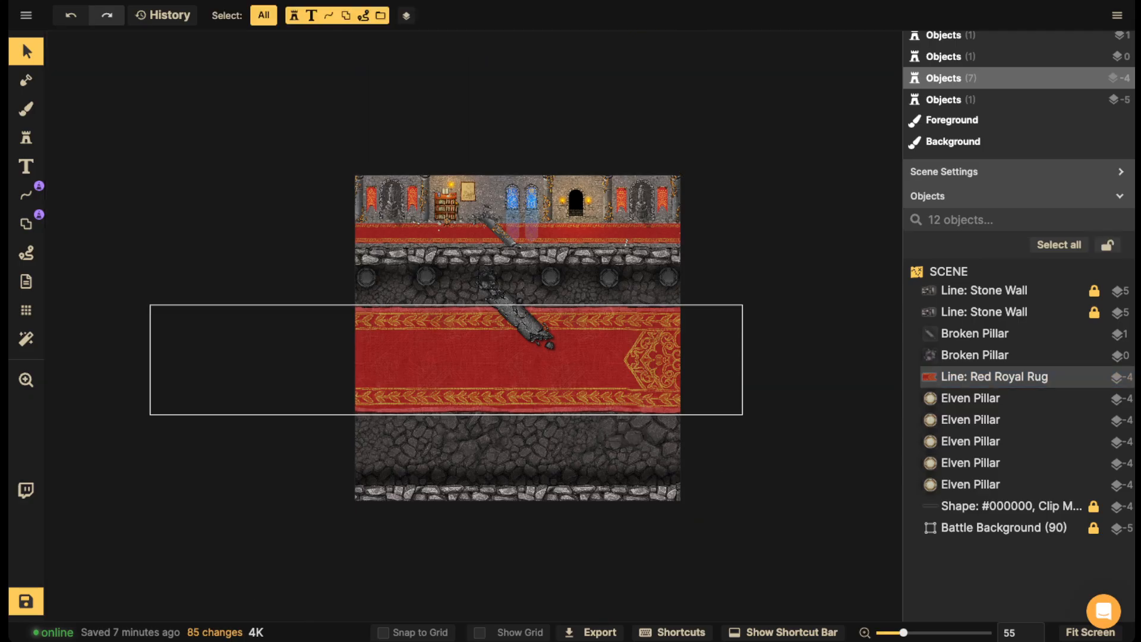
{"action": "left_click_drag", "start_coordinate": [517, 372], "coordinate": [578, 397]}
{"action": "left_click_drag", "start_coordinate": [537, 344], "coordinate": [598, 362]}
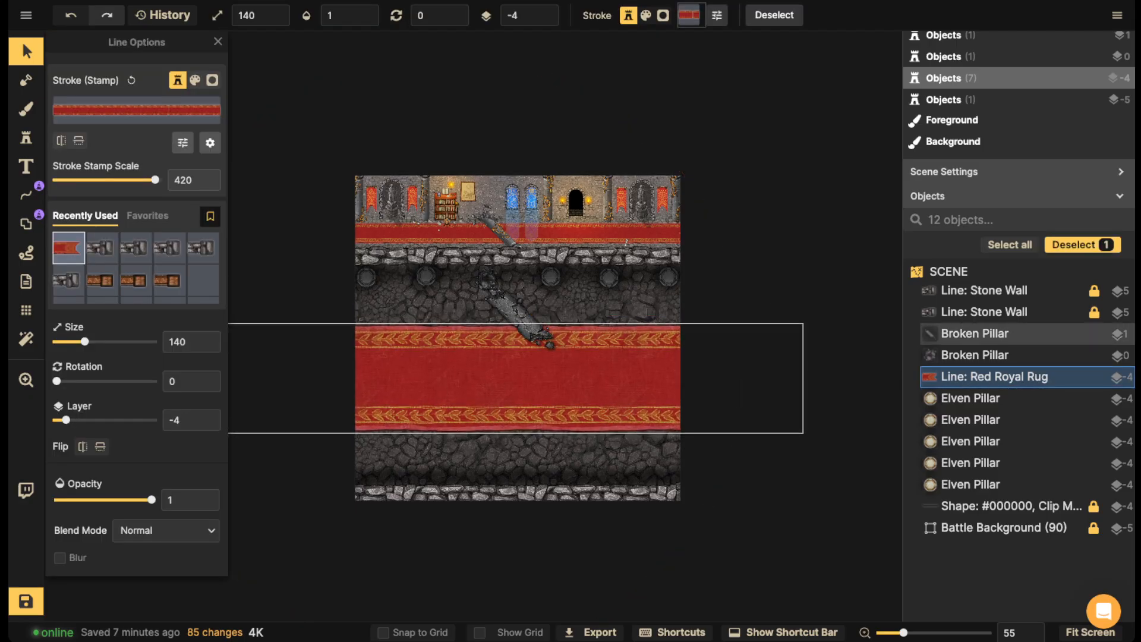
{"action": "scroll", "coordinate": [136, 248], "scroll_direction": "down", "scroll_amount": 2}
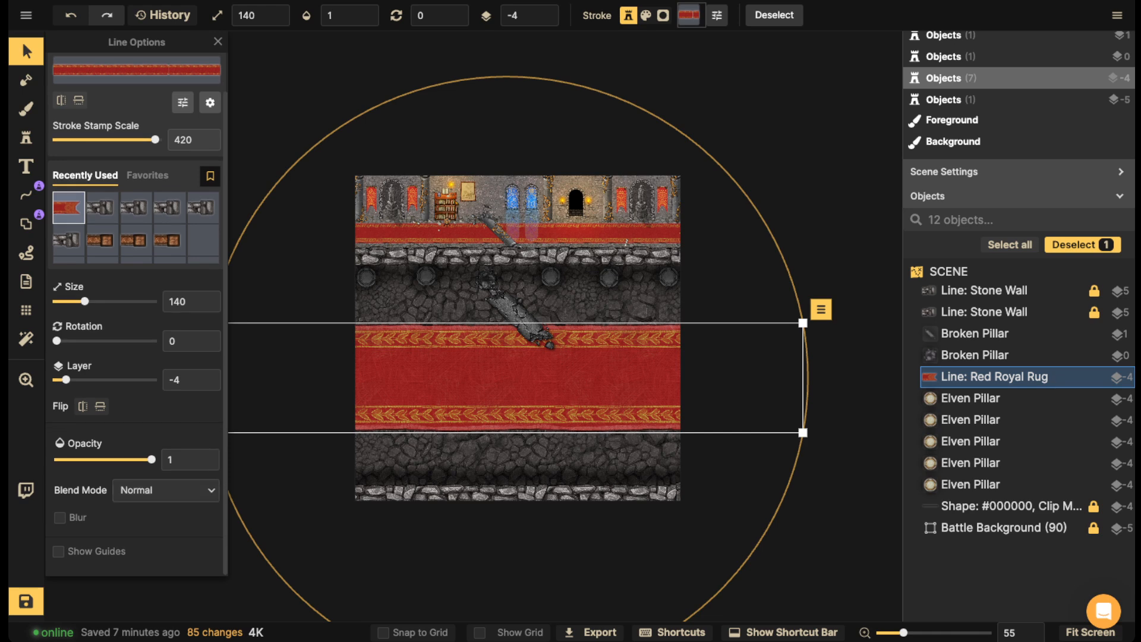
{"action": "scroll", "coordinate": [136, 314], "scroll_direction": "up", "scroll_amount": 2}
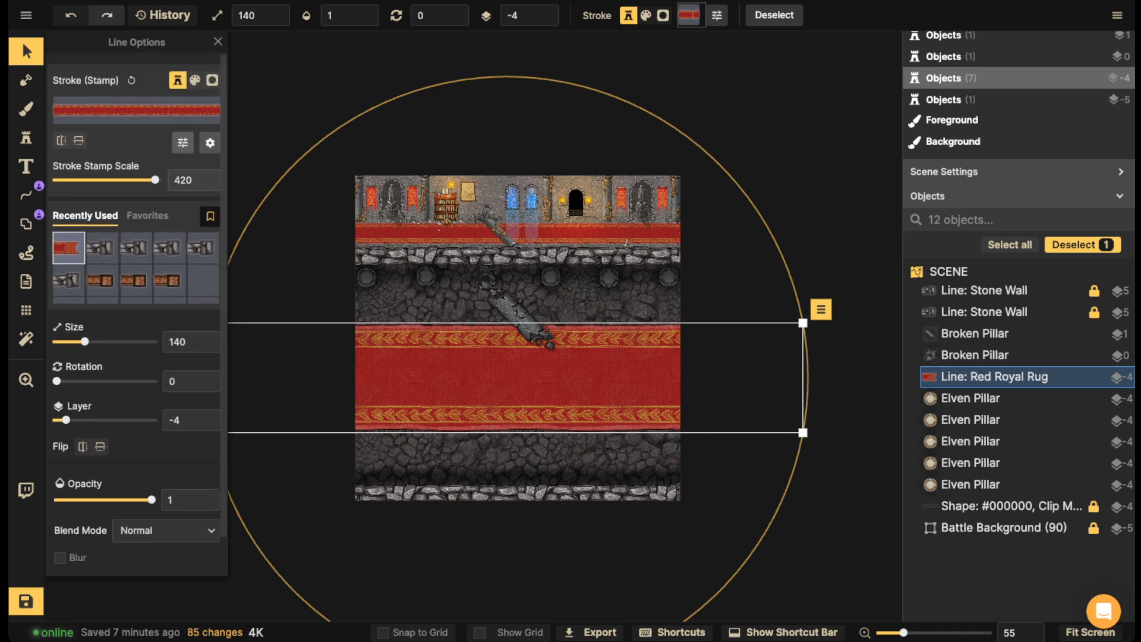
- Darken the color of the large rug's stamp to suit the dim stone floor, and deselect it
{"action": "left_click", "coordinate": [183, 143]}
{"action": "left_click_drag", "start_coordinate": [137, 147], "coordinate": [122, 147]}
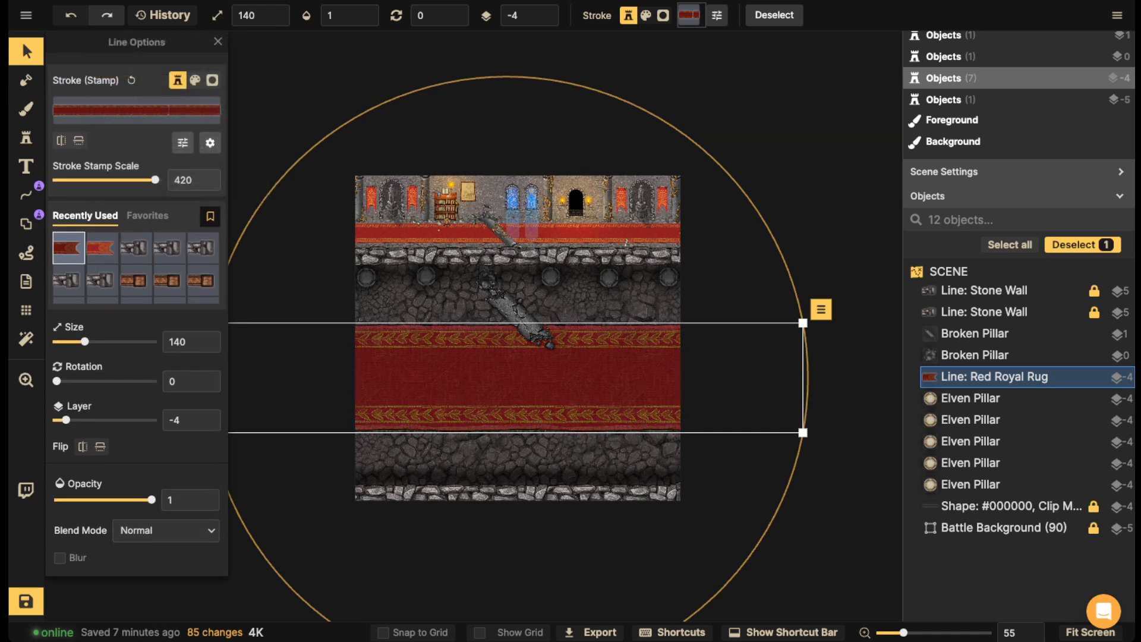
{"action": "scroll", "coordinate": [512, 325], "scroll_direction": "up", "scroll_amount": 5}
{"action": "scroll", "coordinate": [481, 238], "scroll_direction": "up", "scroll_amount": 5}
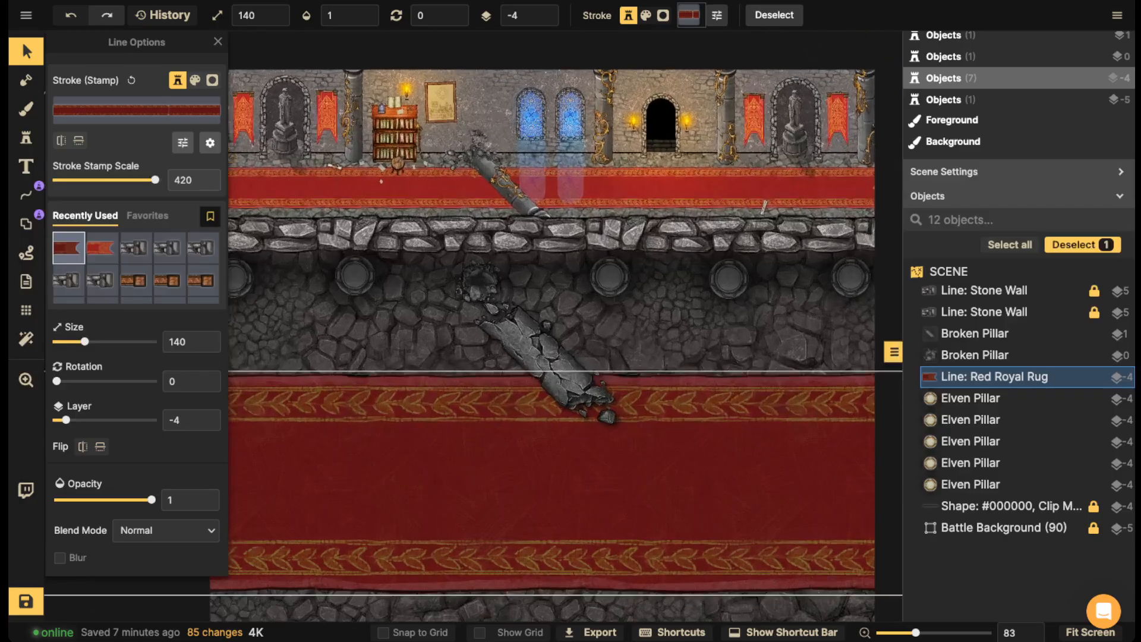
{"action": "key", "text": "Escape"}
- Examine the upper hallway and the lower battle area up close to compare the rugs and the fallen pillars
{"action": "scroll", "coordinate": [509, 188], "scroll_direction": "up", "scroll_amount": 3}
{"action": "left_click_drag", "start_coordinate": [509, 187], "coordinate": [509, 356]}
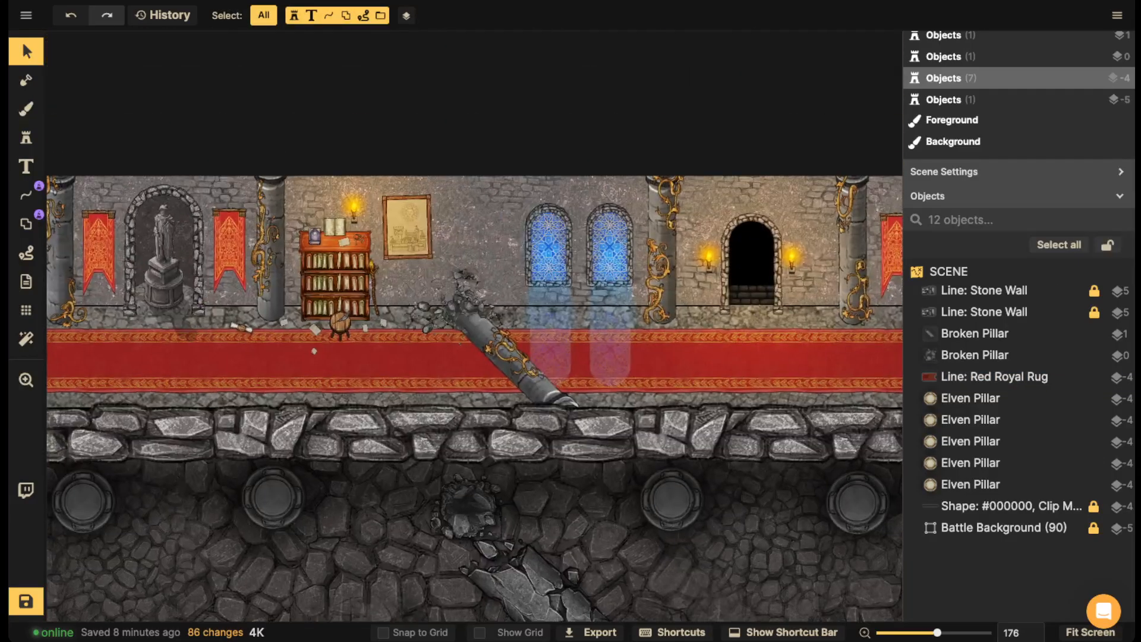
{"action": "left_click_drag", "start_coordinate": [612, 535], "coordinate": [589, 166]}
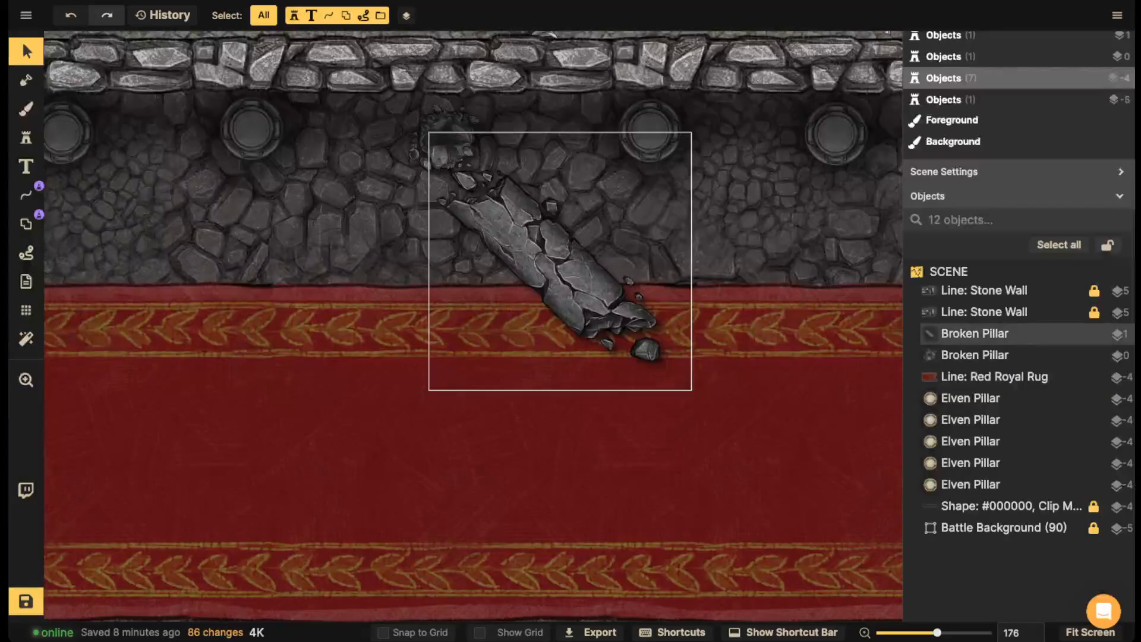
{"action": "scroll", "coordinate": [606, 273], "scroll_direction": "down", "scroll_amount": 3}
{"action": "scroll", "coordinate": [599, 253], "scroll_direction": "down", "scroll_amount": 3}
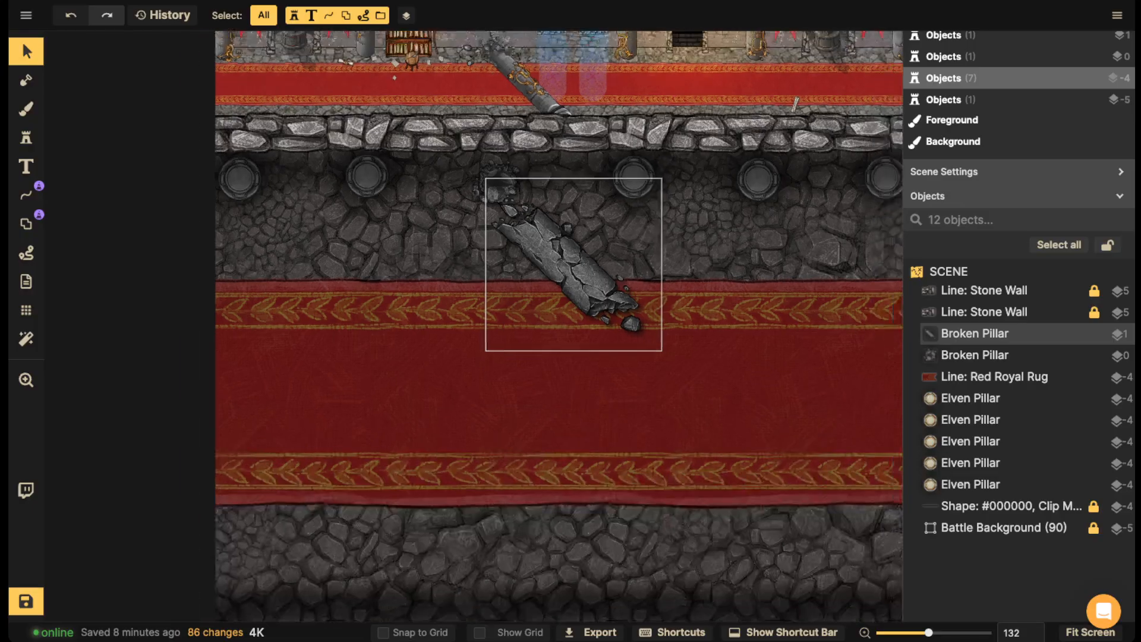
{"action": "scroll", "coordinate": [533, 311], "scroll_direction": "down", "scroll_amount": 4}
{"action": "left_click_drag", "start_coordinate": [599, 245], "coordinate": [515, 281]}
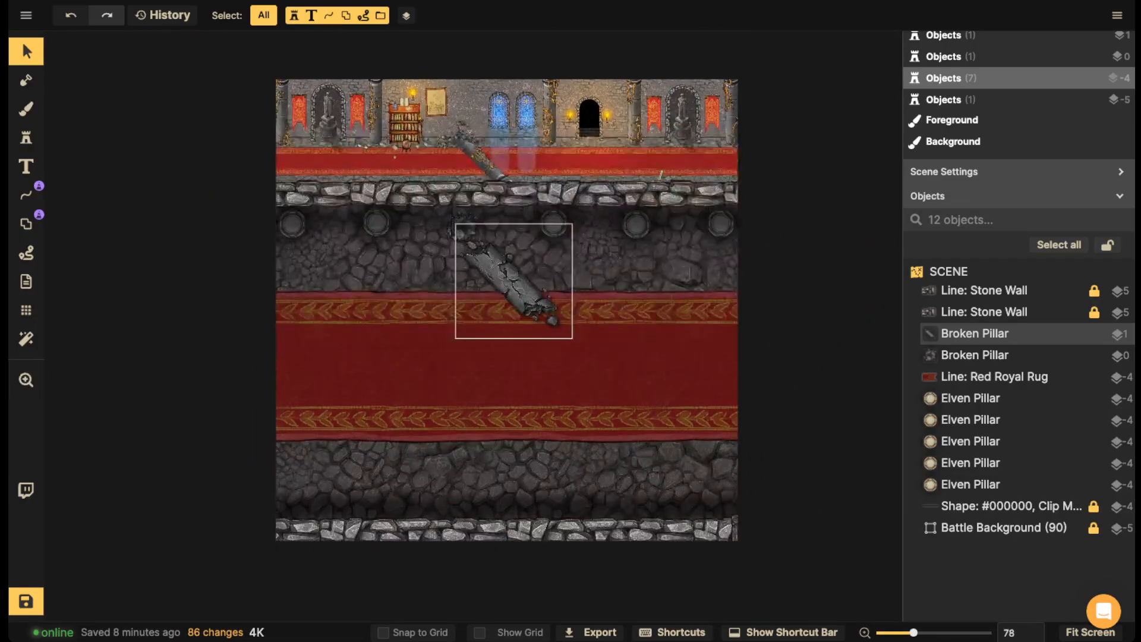
{"action": "left_click", "coordinate": [515, 281]}
{"action": "left_click", "coordinate": [600, 262]}
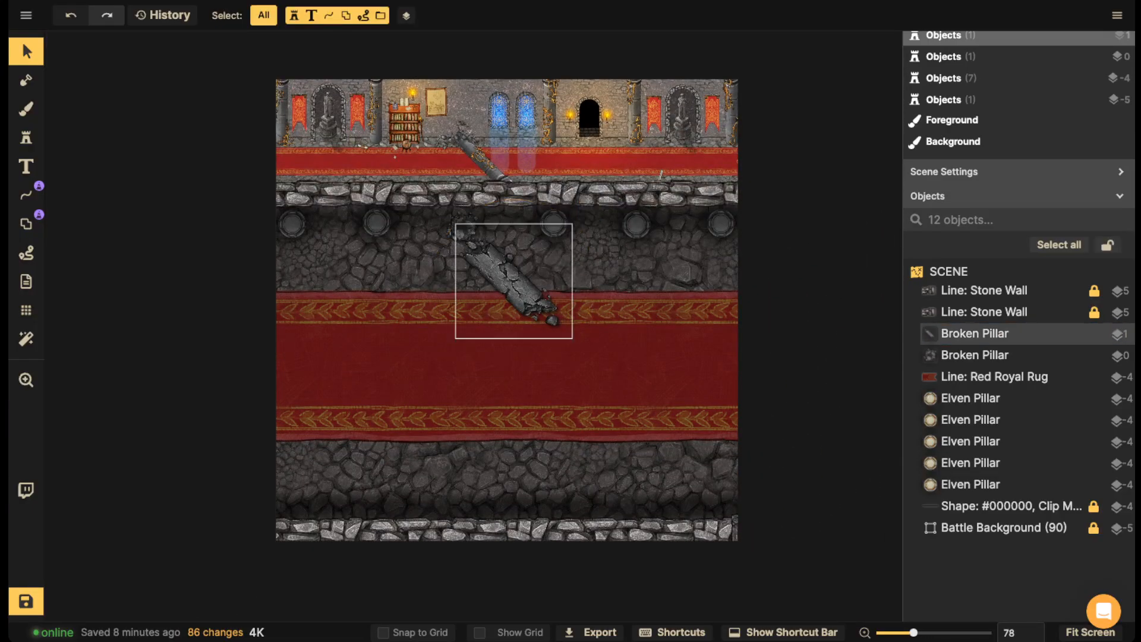
- Duplicate the long broken pillar across the lower edge of the large rug and rotate the copy to 344 degrees
{"action": "left_click", "coordinate": [512, 280]}
{"action": "key", "text": "ctrl+c"}
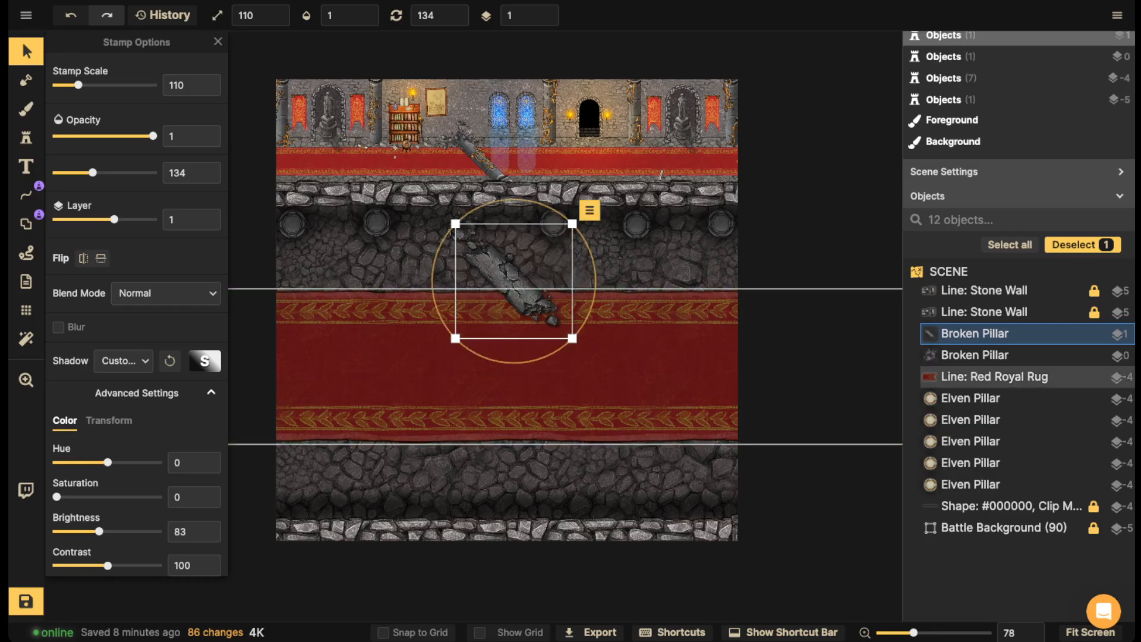
{"action": "key", "text": "ctrl+v"}
{"action": "scroll", "coordinate": [570, 442], "scroll_direction": "up", "scroll_amount": 5}
{"action": "scroll", "coordinate": [570, 442], "scroll_direction": "down", "scroll_amount": 12}
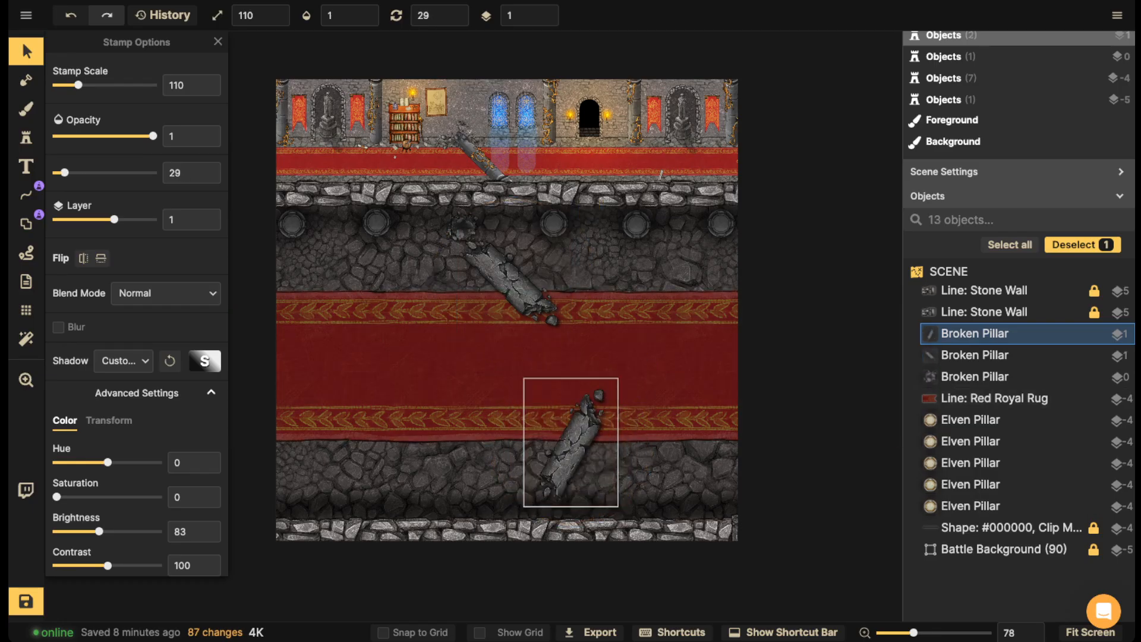
{"action": "mouse_move", "coordinate": [571, 442]}
{"action": "left_mouse_down"}
{"action": "mouse_move", "coordinate": [523, 426]}
{"action": "mouse_move", "coordinate": [628, 428]}
{"action": "mouse_move", "coordinate": [579, 423]}
{"action": "left_mouse_up"}
{"action": "scroll", "coordinate": [523, 426], "scroll_direction": "down", "scroll_amount": 5}
{"action": "scroll", "coordinate": [630, 426], "scroll_direction": "down", "scroll_amount": 1}
{"action": "scroll", "coordinate": [629, 426], "scroll_direction": "down", "scroll_amount": 3}
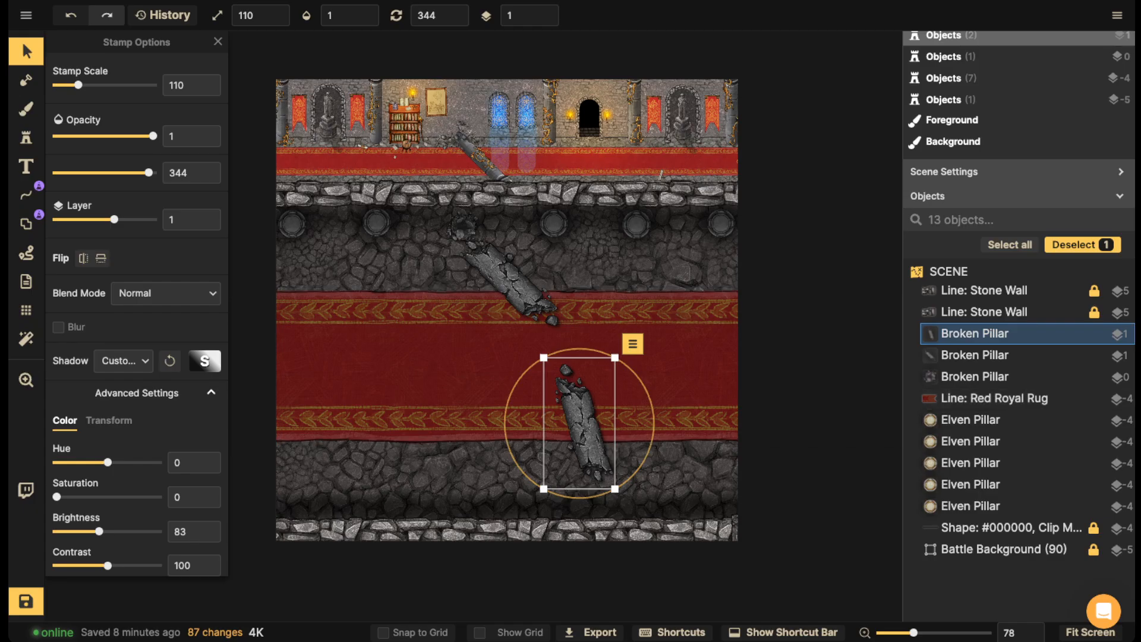
- Nudge the original long broken pillar slightly down and right, and deselect it
{"action": "left_click", "coordinate": [514, 281]}
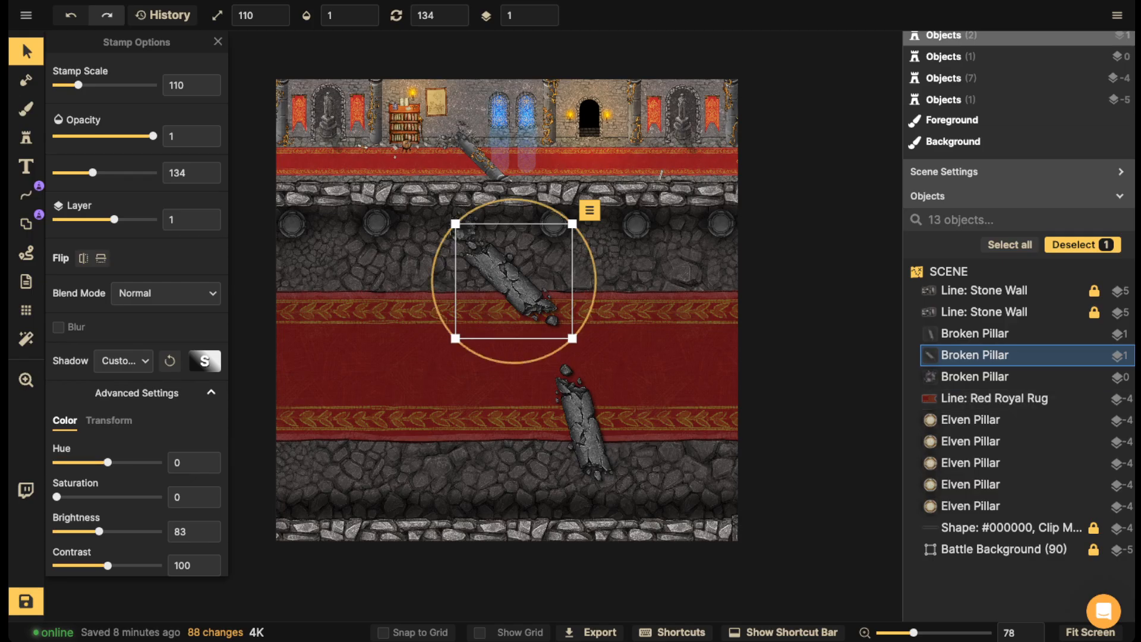
{"action": "left_click_drag", "start_coordinate": [514, 281], "coordinate": [515, 283]}
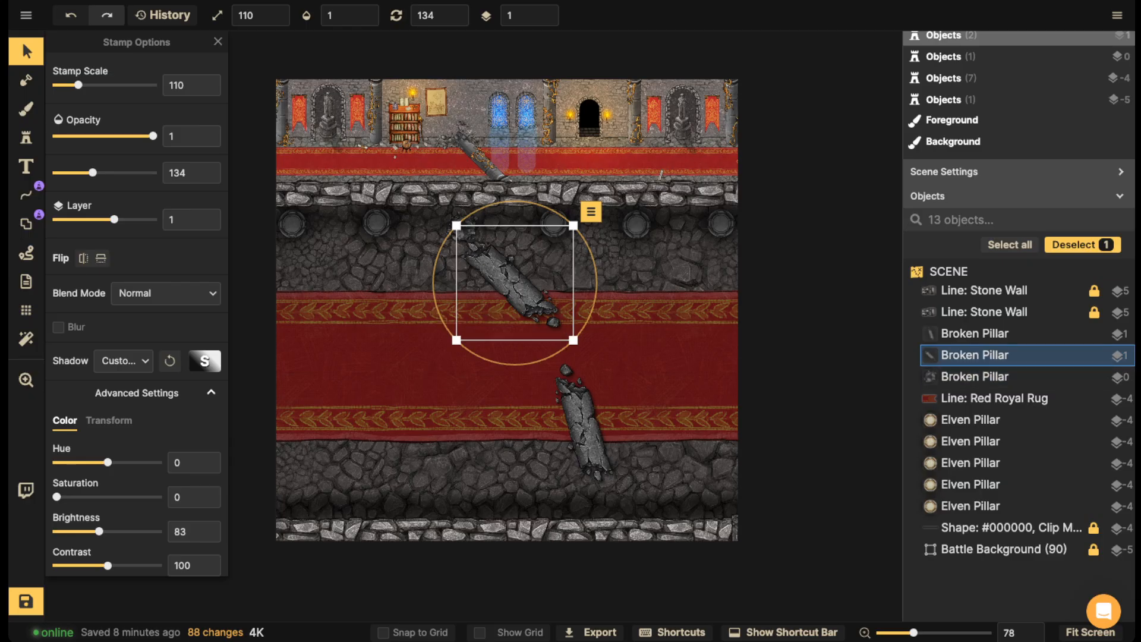
{"action": "key", "text": "Escape"}
{"action": "scroll", "coordinate": [546, 258], "scroll_direction": "down", "scroll_amount": 3}
{"action": "left_click_drag", "start_coordinate": [545, 258], "coordinate": [547, 250]}
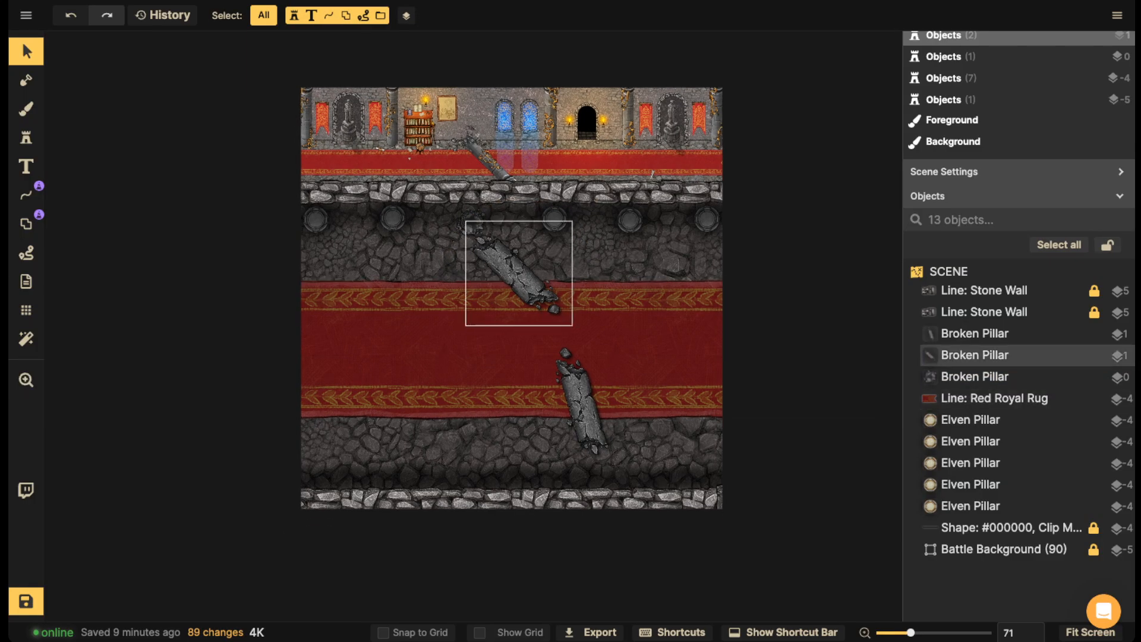
- Compare the hallway with the floor below, and fine-tune the positions of both long broken pillars
{"action": "scroll", "coordinate": [480, 157], "scroll_direction": "up", "scroll_amount": 5}
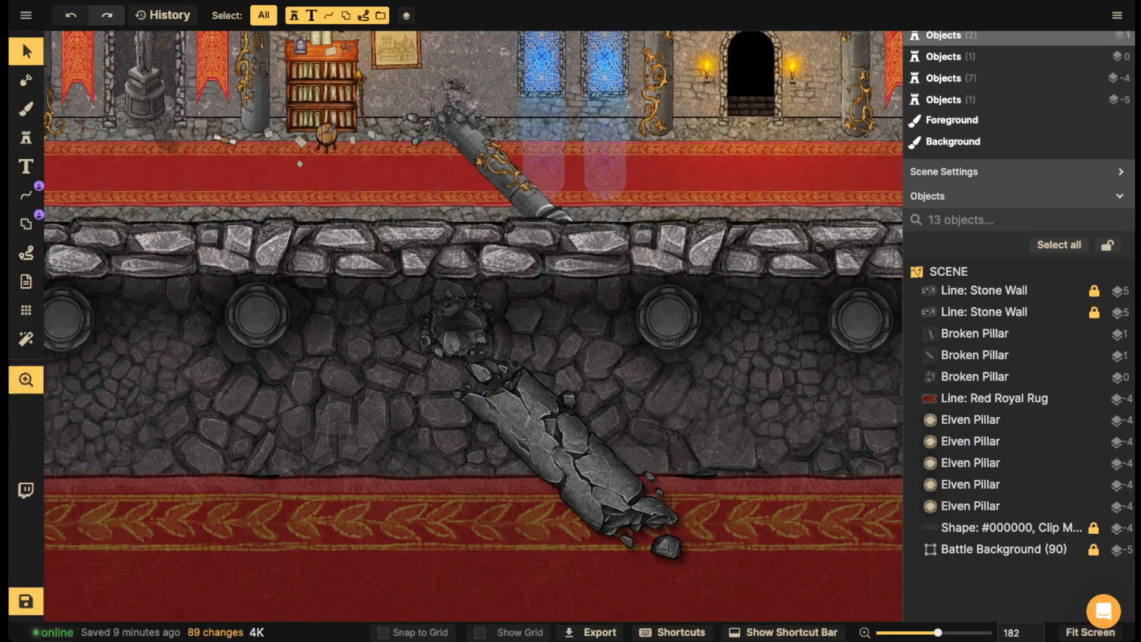
{"action": "left_click_drag", "start_coordinate": [480, 157], "coordinate": [464, 223]}
{"action": "scroll", "coordinate": [468, 272], "scroll_direction": "down", "scroll_amount": 5}
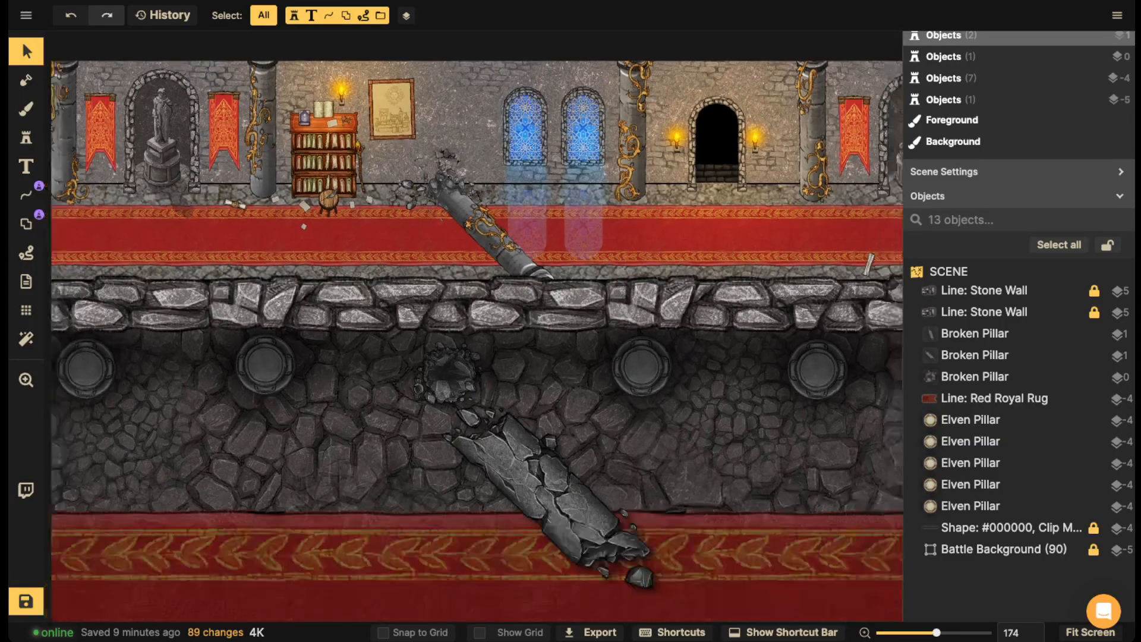
{"action": "scroll", "coordinate": [554, 349], "scroll_direction": "down", "scroll_amount": 3}
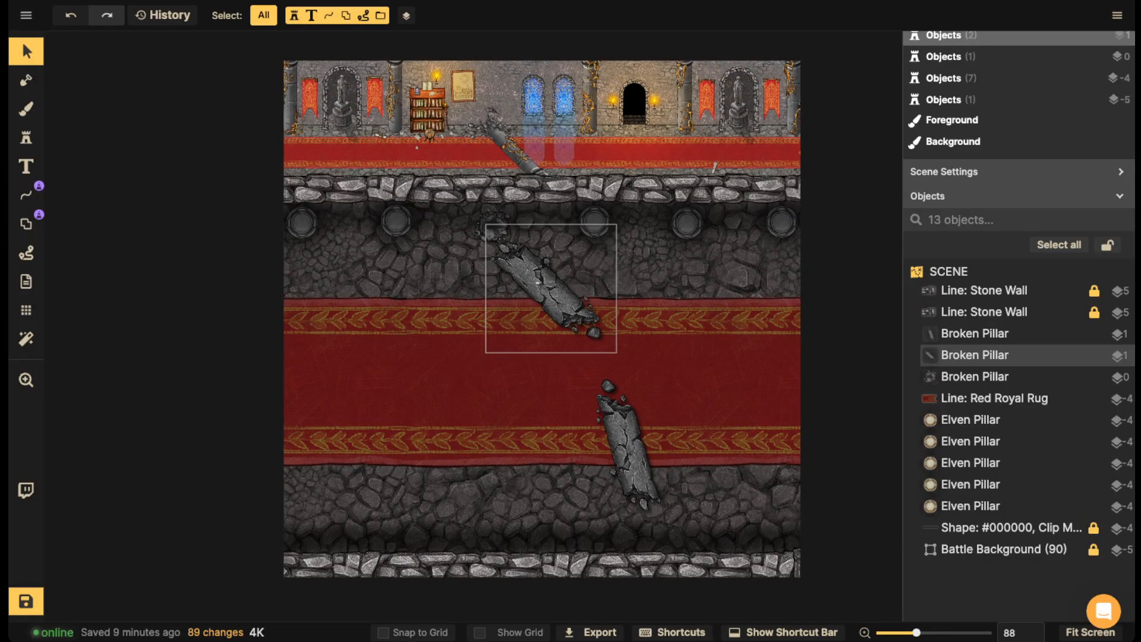
{"action": "left_click", "coordinate": [545, 286]}
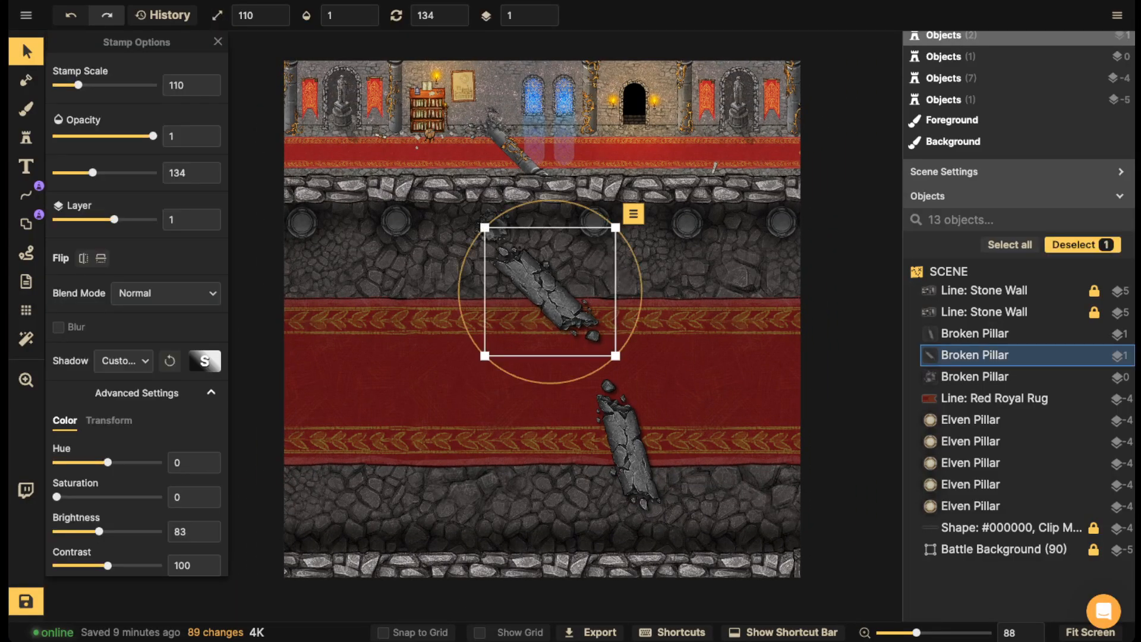
{"action": "left_click_drag", "start_coordinate": [548, 291], "coordinate": [551, 291]}
{"action": "left_click_drag", "start_coordinate": [626, 444], "coordinate": [625, 438]}
{"action": "key", "text": "Escape"}
- Search the stamp catalog for "rubble" and choose the large grey rubble stamp from the Siege pack
{"action": "scroll", "coordinate": [557, 326], "scroll_direction": "up", "scroll_amount": 3}
{"action": "left_click", "coordinate": [473, 192]}
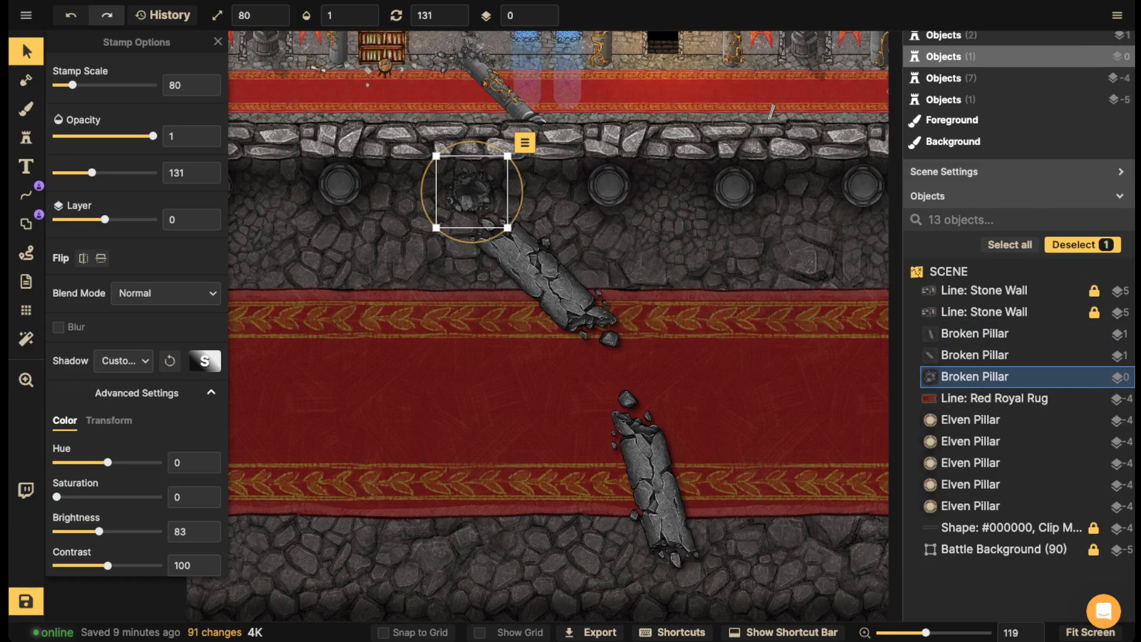
{"action": "scroll", "coordinate": [250, 159], "scroll_direction": "down", "scroll_amount": 1}
{"action": "left_click", "coordinate": [27, 138]}
{"action": "scroll", "coordinate": [103, 233], "scroll_direction": "down", "scroll_amount": 3}
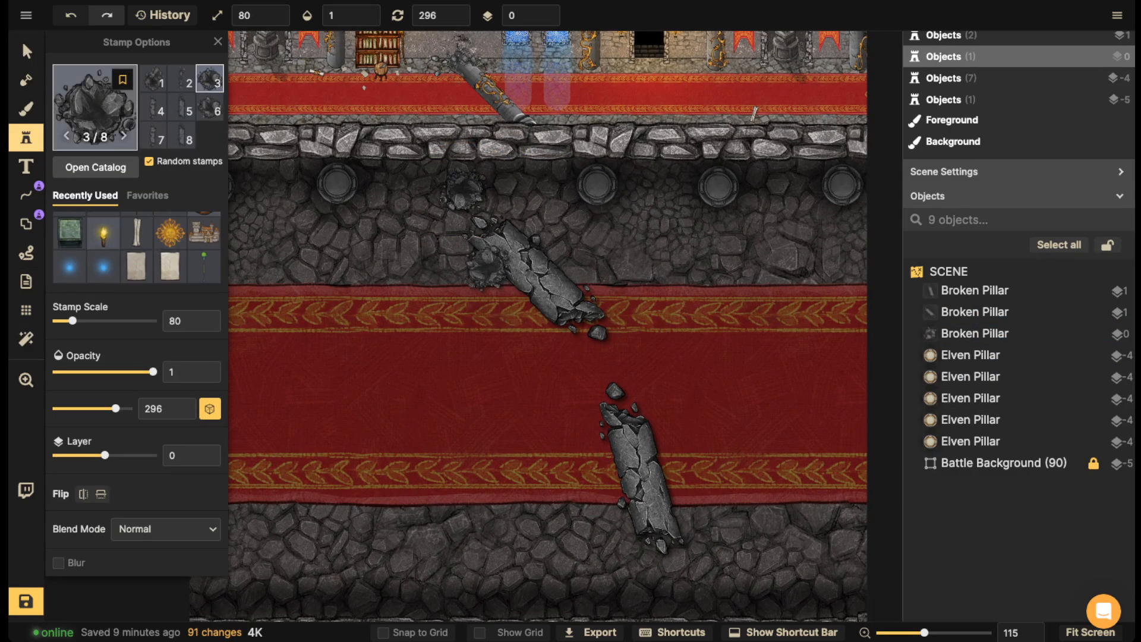
{"action": "left_click", "coordinate": [96, 108]}
{"action": "double_click", "coordinate": [243, 68]}
{"action": "type", "text": "ru"}
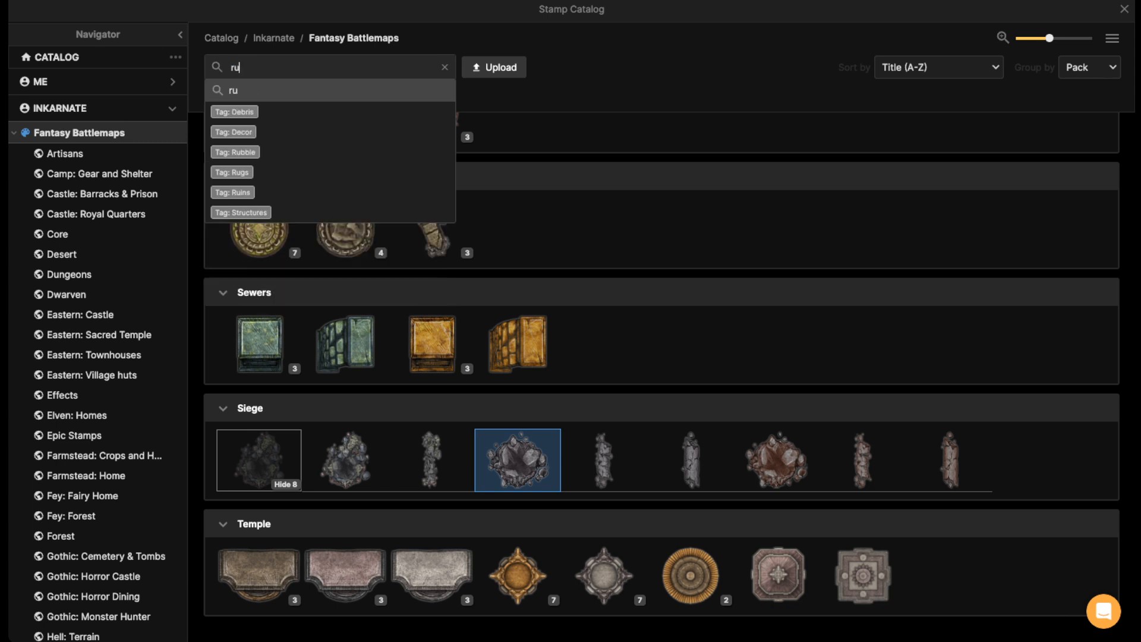
{"action": "type", "text": "bble"}
{"action": "key", "text": "Return"}
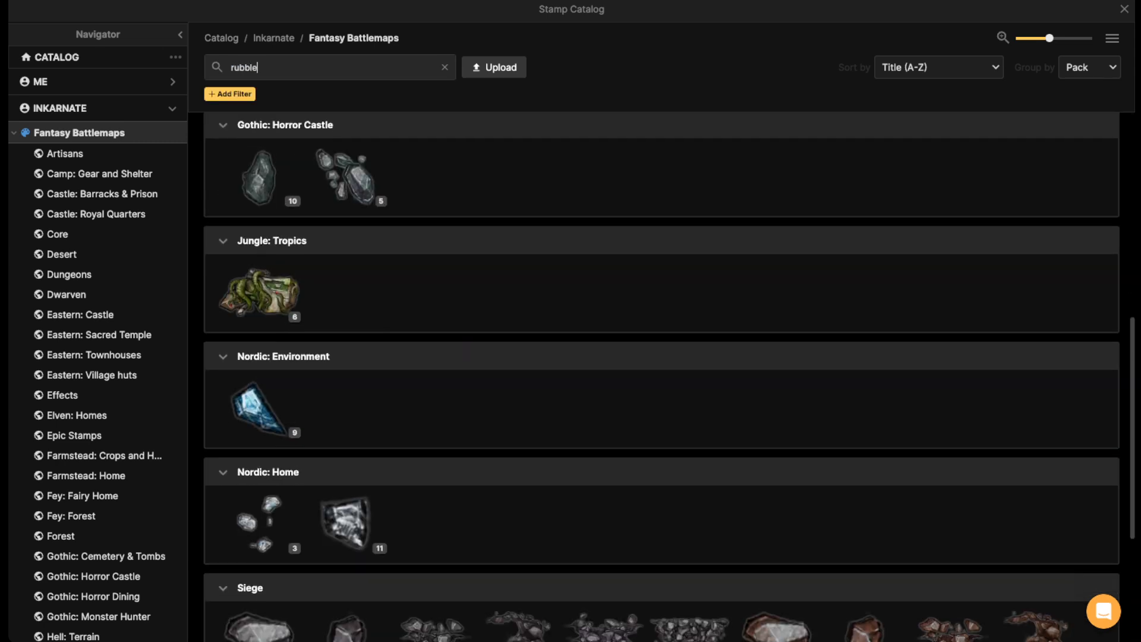
{"action": "scroll", "coordinate": [256, 386], "scroll_direction": "down", "scroll_amount": 1}
{"action": "scroll", "coordinate": [604, 460], "scroll_direction": "down", "scroll_amount": 4}
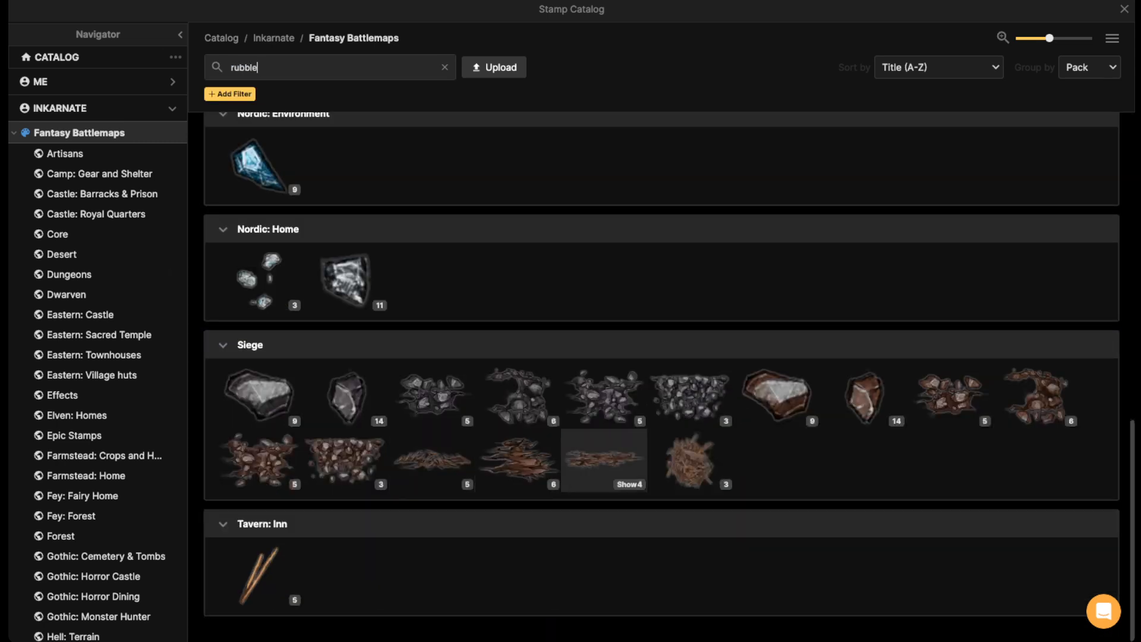
{"action": "left_click", "coordinate": [259, 396]}
- Set the rubble stamp to scale 150, saturation 0 and brightness 76
{"action": "scroll", "coordinate": [574, 346], "scroll_direction": "down", "scroll_amount": 2}
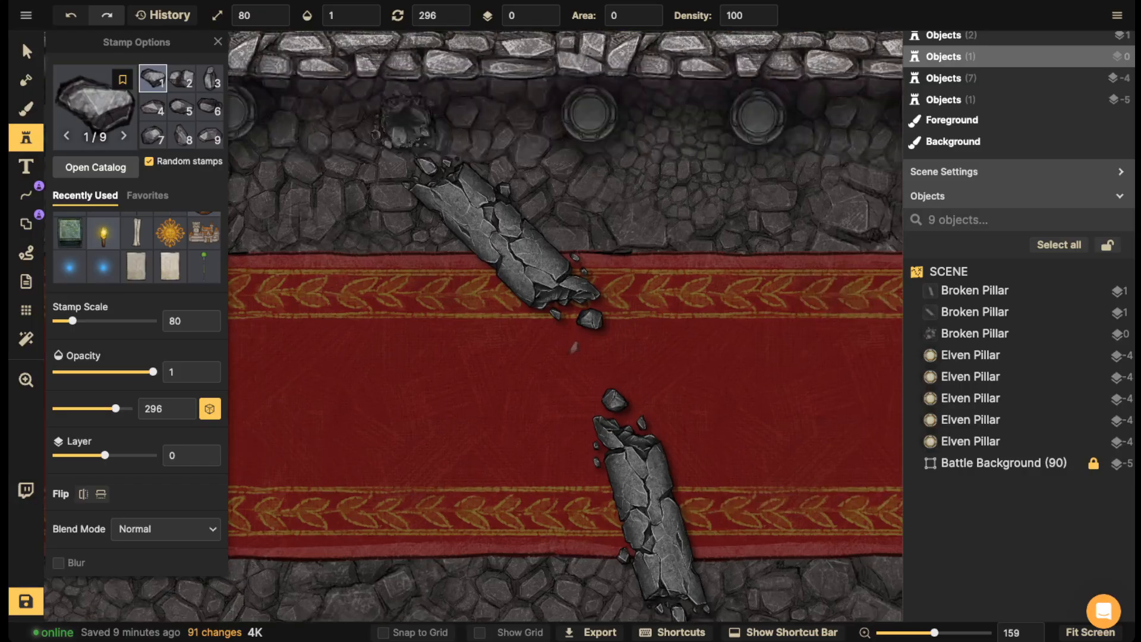
{"action": "scroll", "coordinate": [137, 309], "scroll_direction": "down", "scroll_amount": 5}
{"action": "left_click", "coordinate": [124, 326]}
{"action": "left_click", "coordinate": [143, 397]}
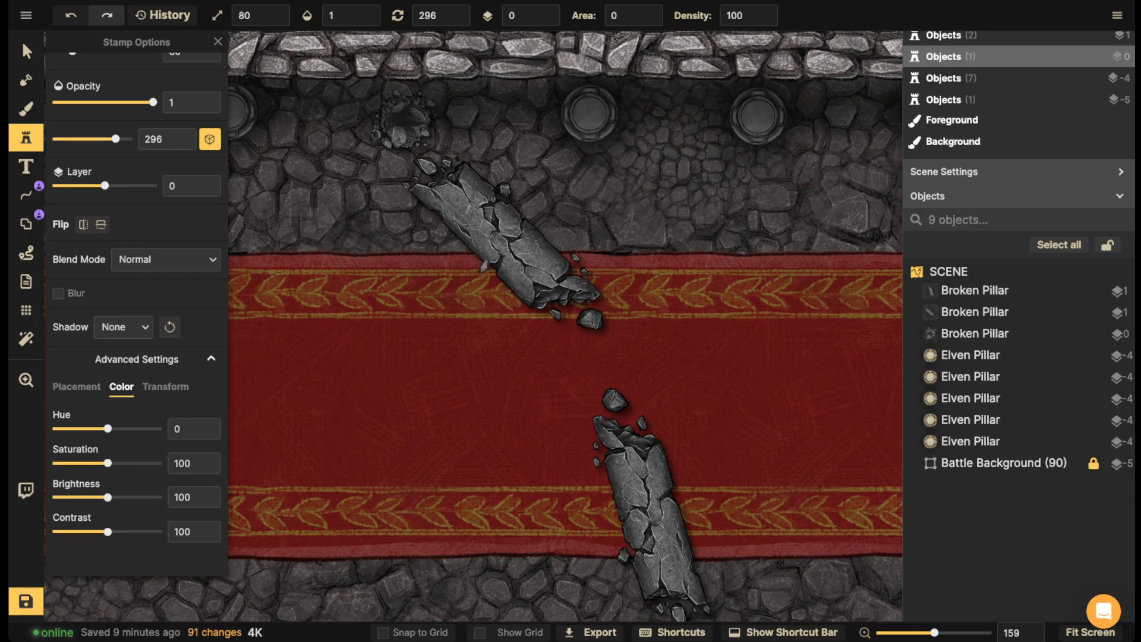
{"action": "key", "text": "bracketright"}
{"action": "key", "text": "bracketright"}
{"action": "key", "text": "bracketright"}
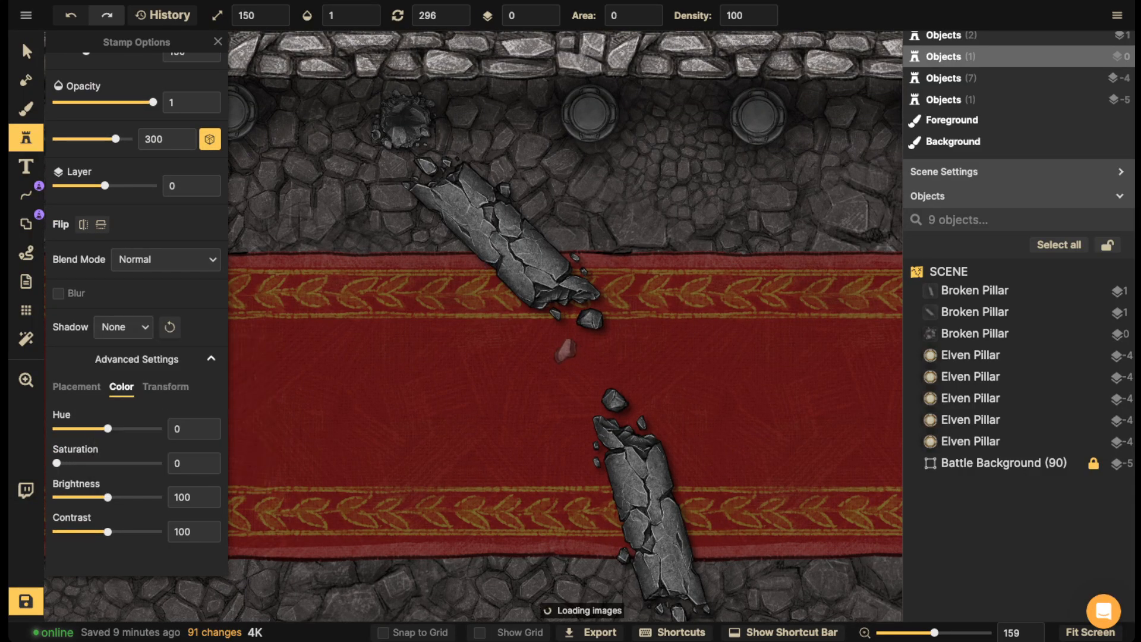
{"action": "left_click_drag", "start_coordinate": [108, 497], "coordinate": [95, 497]}
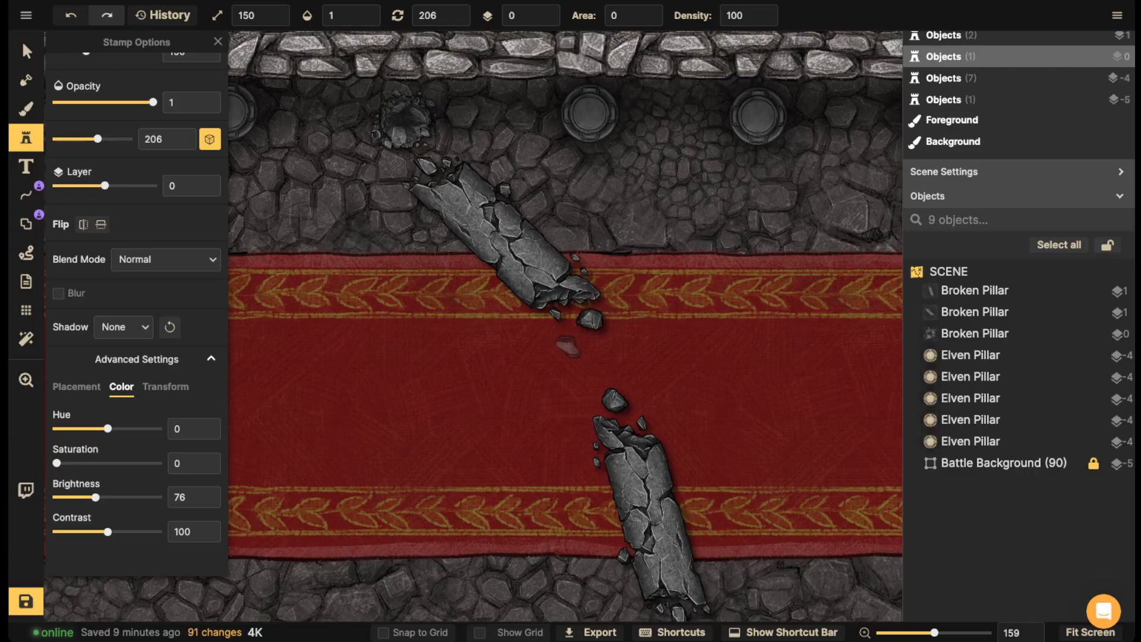
- Place a loose cluster of rubble stones on the rug between the two long broken pillars, reducing the scale from 150 to 90
{"action": "left_click", "coordinate": [568, 345]}
{"action": "left_click", "coordinate": [598, 343]}
{"action": "left_click", "coordinate": [651, 337]}
{"action": "left_click", "coordinate": [710, 343]}
{"action": "left_click", "coordinate": [658, 362]}
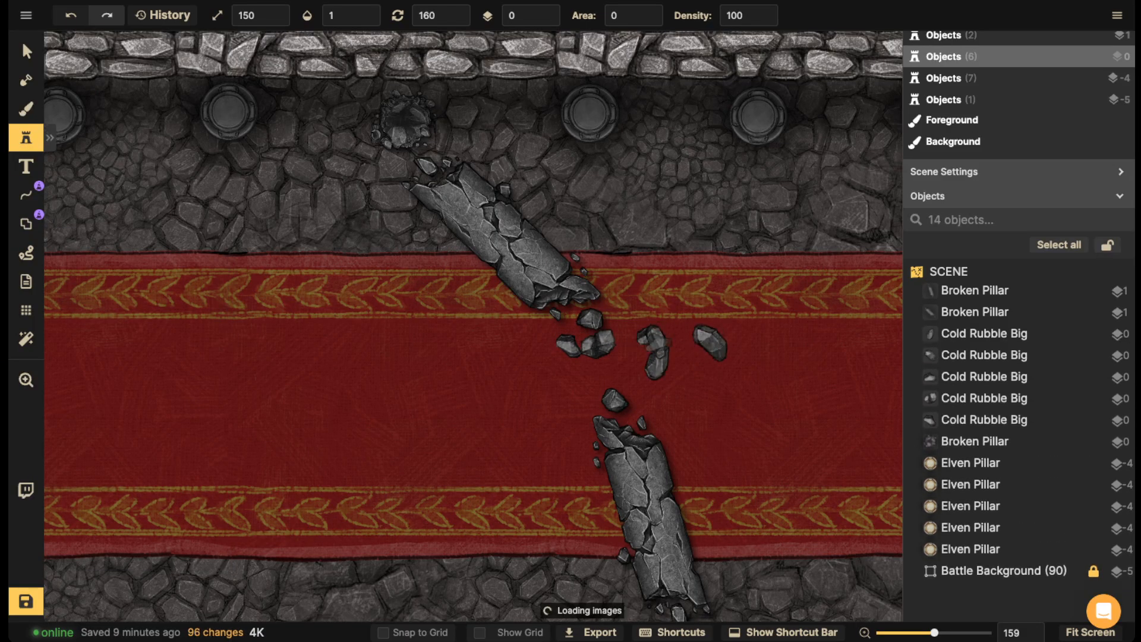
{"action": "left_click", "coordinate": [654, 341]}
{"action": "left_click", "coordinate": [626, 327]}
{"action": "key", "text": "bracketleft"}
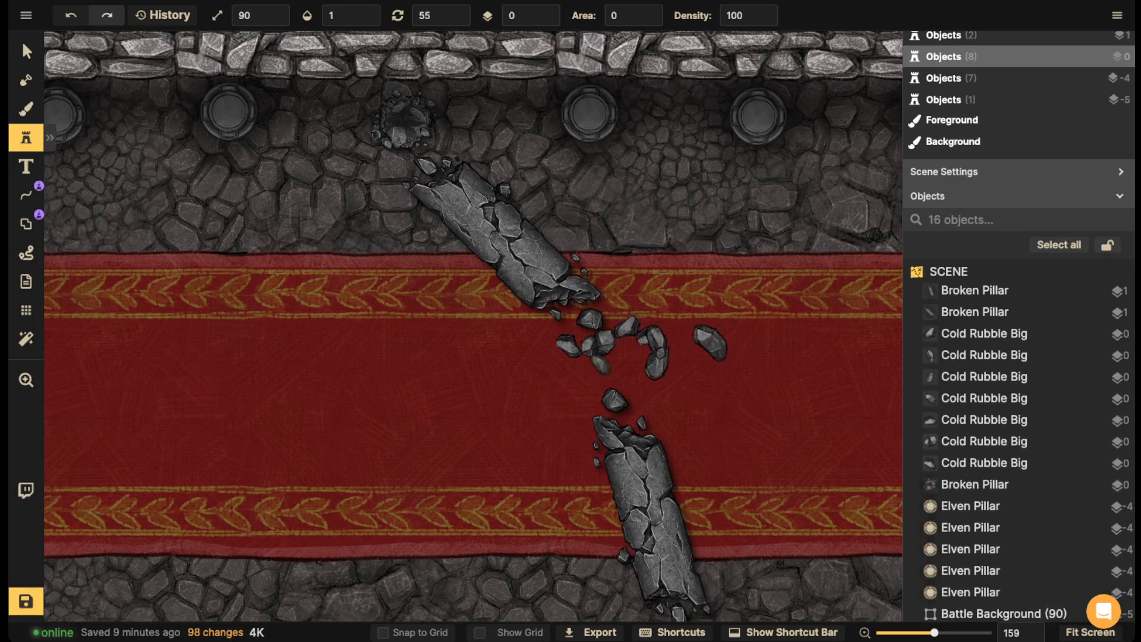
{"action": "left_click", "coordinate": [600, 364]}
{"action": "left_click", "coordinate": [585, 377]}
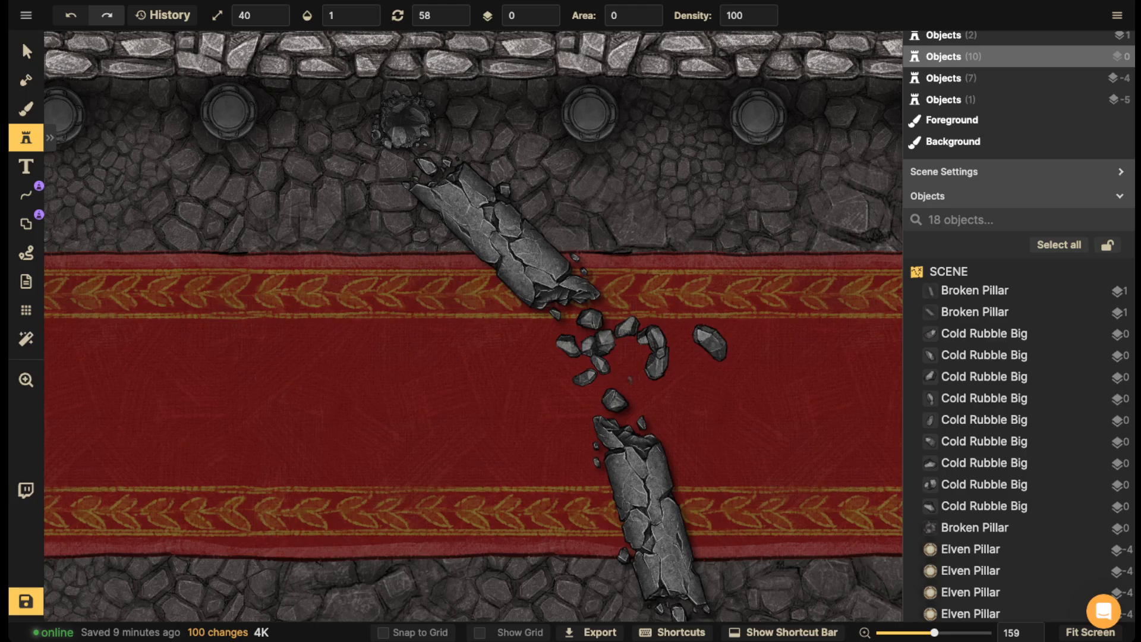
- Scatter tiny rubble pieces at scale 40 around the stone cluster between the two broken pillars
{"action": "left_click", "coordinate": [631, 379]}
{"action": "left_click", "coordinate": [636, 397]}
{"action": "left_click", "coordinate": [643, 393]}
{"action": "left_click", "coordinate": [647, 399]}
{"action": "left_click", "coordinate": [655, 393]}
{"action": "left_click", "coordinate": [636, 348]}
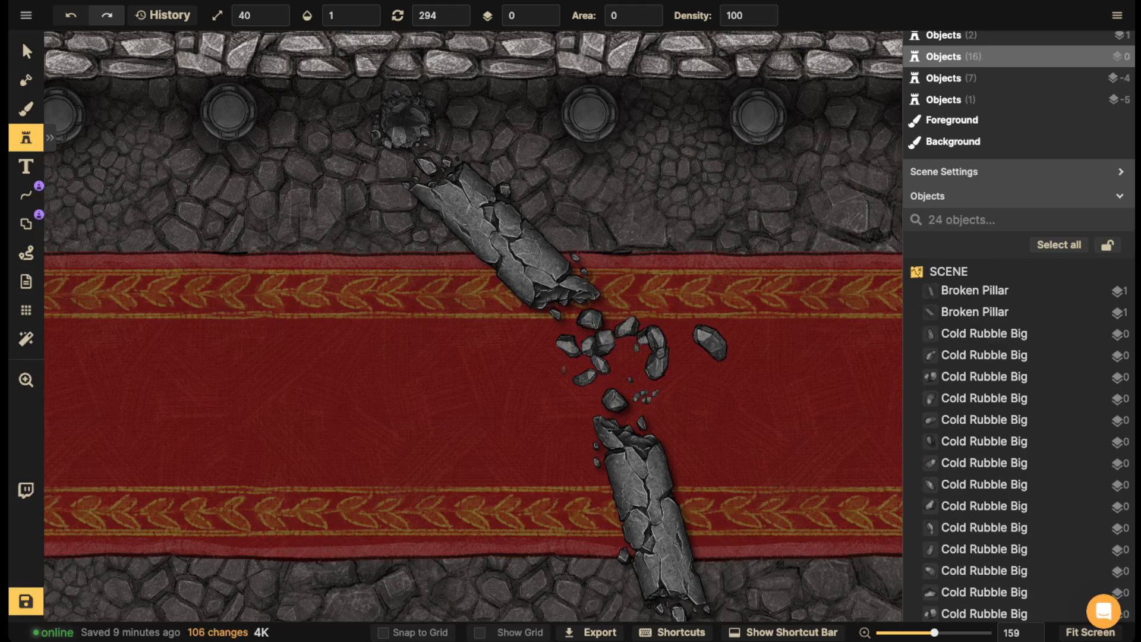
{"action": "left_click", "coordinate": [563, 370]}
{"action": "left_click", "coordinate": [556, 350]}
{"action": "left_click", "coordinate": [546, 354]}
{"action": "left_click", "coordinate": [560, 341]}
- Scatter tiny rubble pieces at scale 40 on the stone floor just below the lower broken pillar's end
{"action": "key", "text": "space"}
{"action": "left_click_drag", "start_coordinate": [557, 380], "coordinate": [559, 113]}
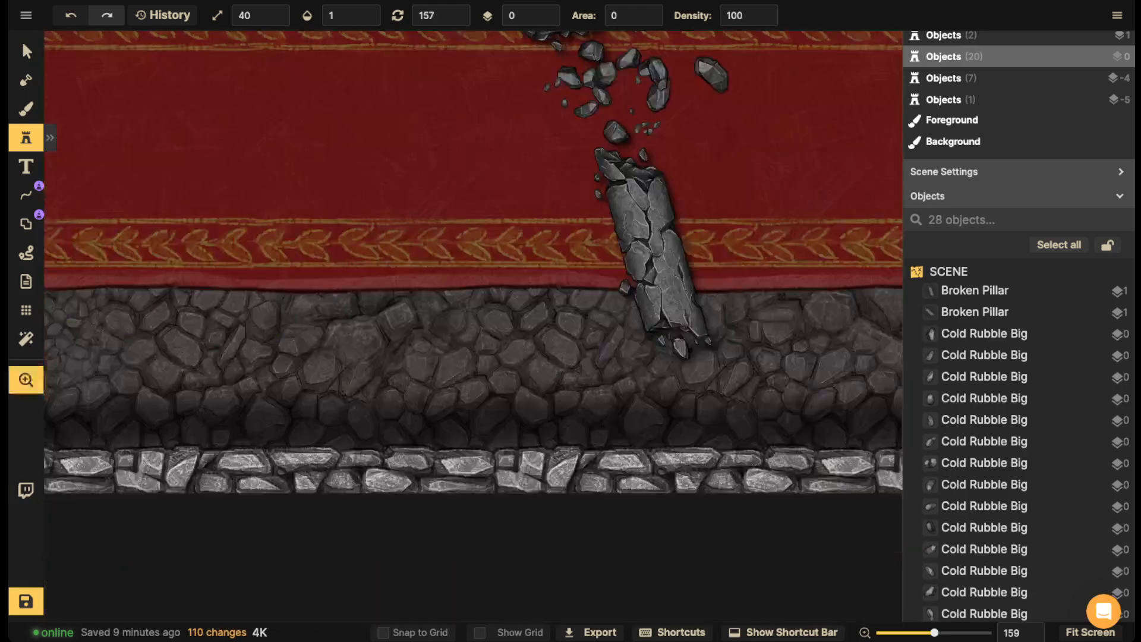
{"action": "left_click", "coordinate": [674, 371]}
{"action": "left_click", "coordinate": [666, 378]}
{"action": "left_click", "coordinate": [678, 381]}
{"action": "left_click", "coordinate": [671, 386]}
{"action": "left_click", "coordinate": [665, 387]}
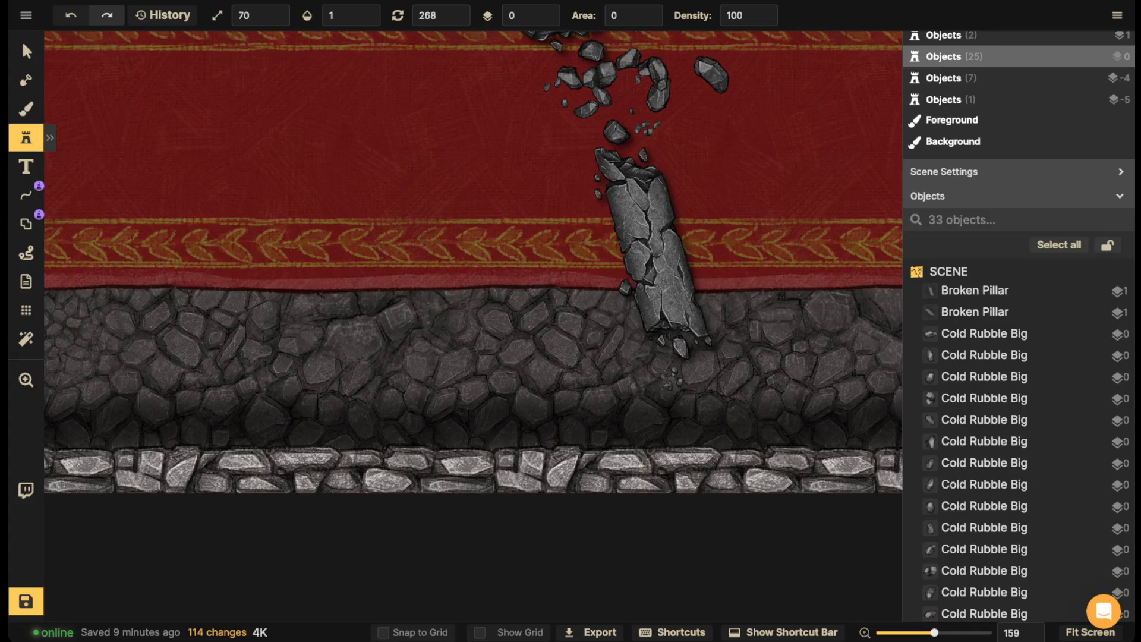
- Add mixed-size rubble stones on both sides of the tiny pieces below the lower broken pillar, using scales such as 110 and 50
{"action": "left_click", "coordinate": [631, 380]}
{"action": "left_click", "coordinate": [641, 380]}
{"action": "left_click", "coordinate": [699, 371]}
{"action": "left_click", "coordinate": [706, 388]}
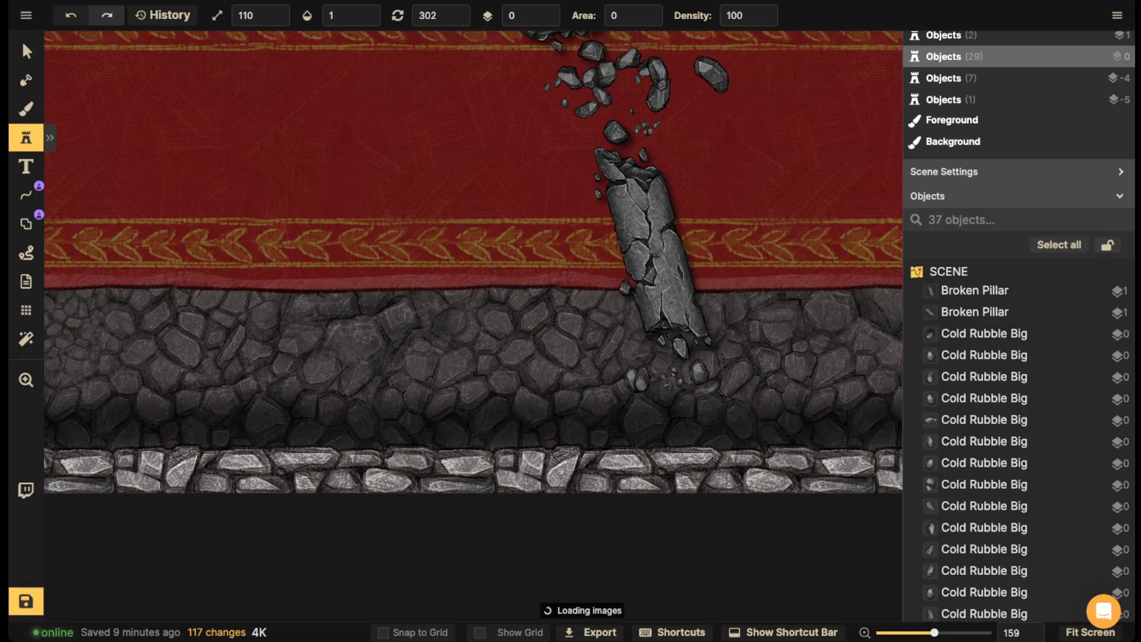
{"action": "left_click", "coordinate": [707, 390]}
{"action": "left_click", "coordinate": [728, 405]}
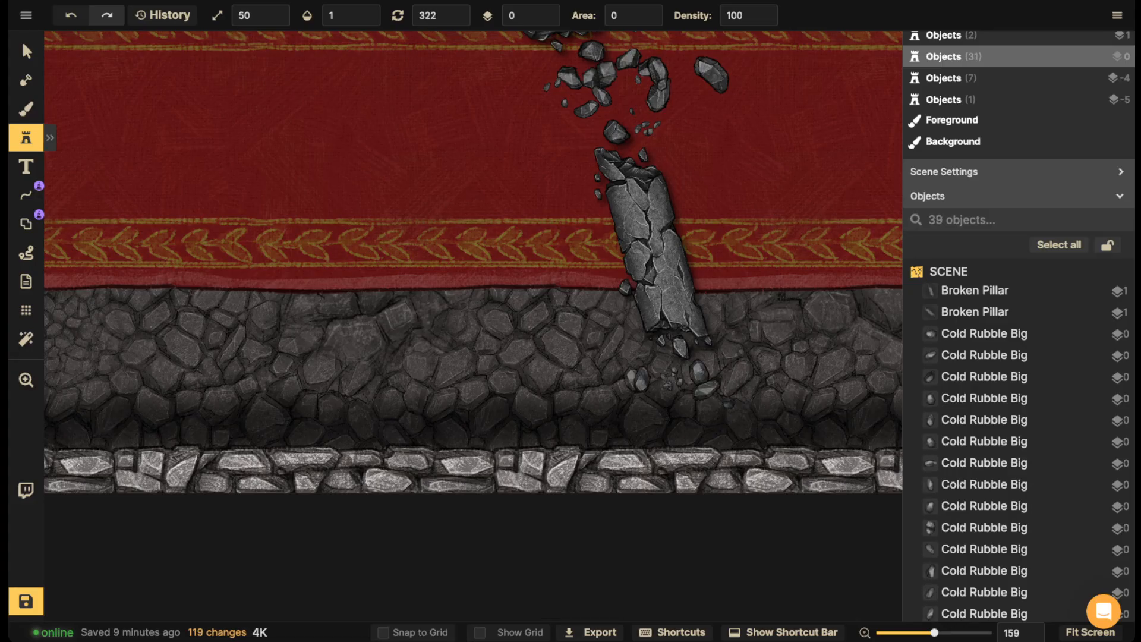
{"action": "left_click", "coordinate": [735, 355]}
- Deselect the rubble and examine how the fallen pillars and rubble look against the hallway above
{"action": "left_click", "coordinate": [26, 51]}
{"action": "scroll", "coordinate": [494, 255], "scroll_direction": "down", "scroll_amount": 8}
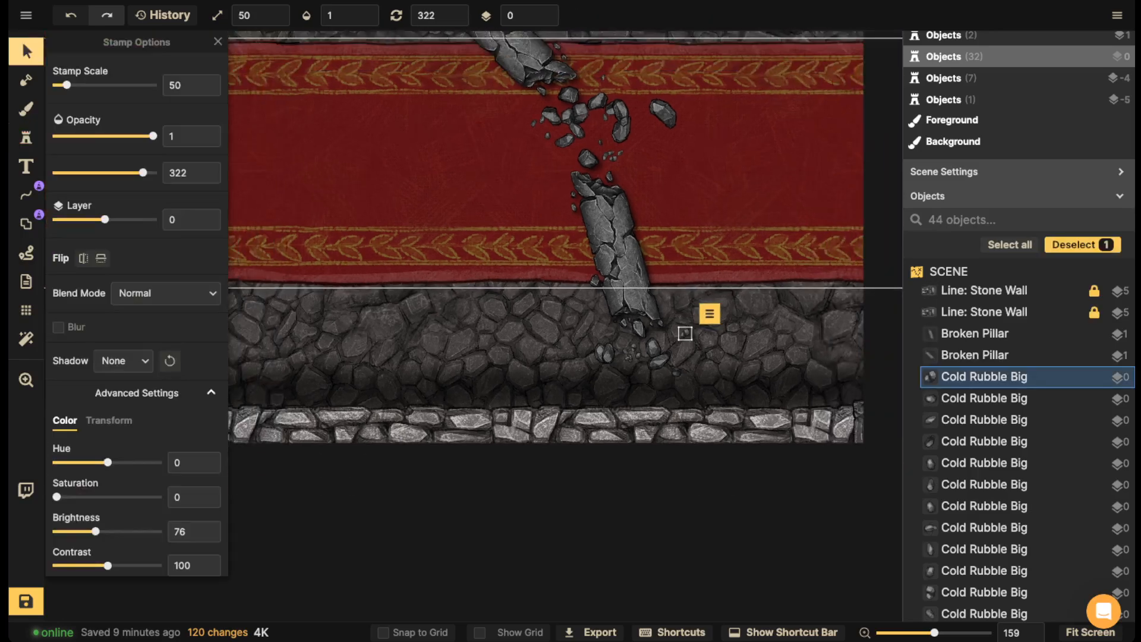
{"action": "left_click", "coordinate": [494, 255]}
{"action": "left_click_drag", "start_coordinate": [571, 193], "coordinate": [629, 357]}
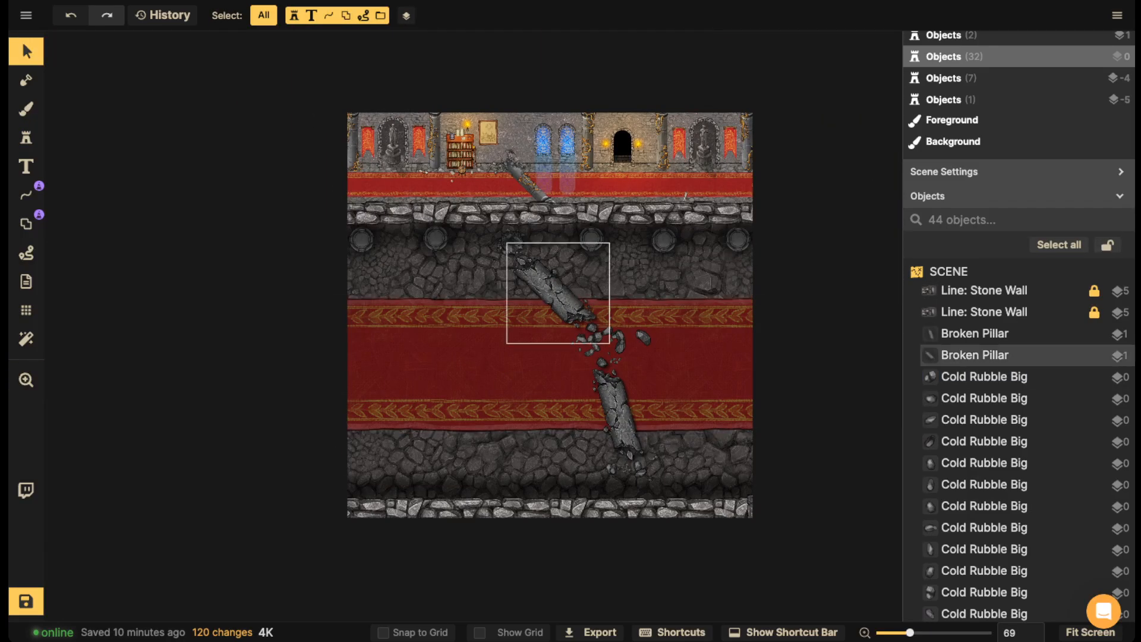
{"action": "left_click_drag", "start_coordinate": [607, 247], "coordinate": [643, 341]}
{"action": "scroll", "coordinate": [656, 330], "scroll_direction": "up", "scroll_amount": 3}
{"action": "scroll", "coordinate": [724, 304], "scroll_direction": "up", "scroll_amount": 9}
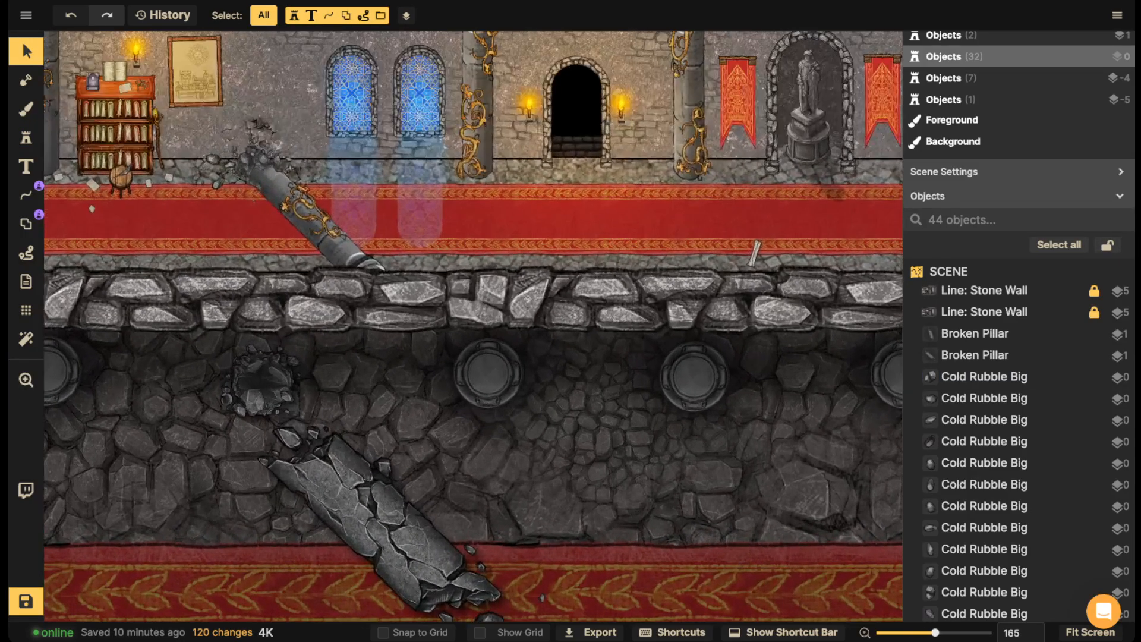
{"action": "scroll", "coordinate": [578, 318], "scroll_direction": "up", "scroll_amount": 3}
{"action": "left_click_drag", "start_coordinate": [208, 315], "coordinate": [659, 293]}
- Compare the floor around the second lower pillar with the statue, banners and bookshelf in the hallway above
{"action": "scroll", "coordinate": [562, 315], "scroll_direction": "down", "scroll_amount": 5}
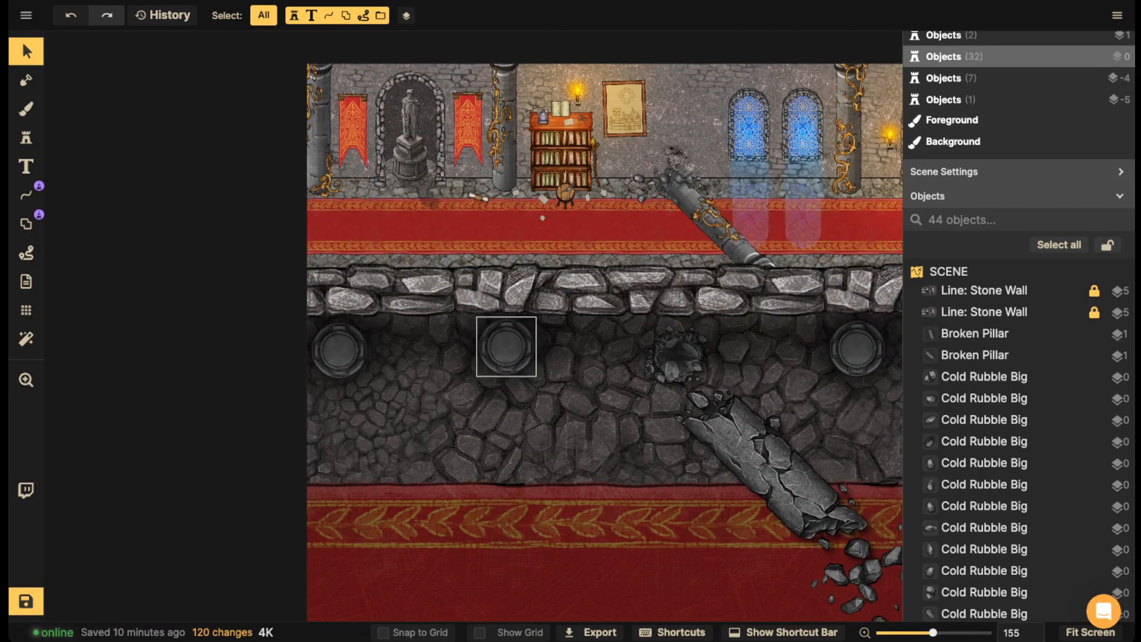
{"action": "left_click", "coordinate": [502, 344]}
{"action": "left_click", "coordinate": [492, 313]}
{"action": "scroll", "coordinate": [493, 314], "scroll_direction": "down", "scroll_amount": 3}
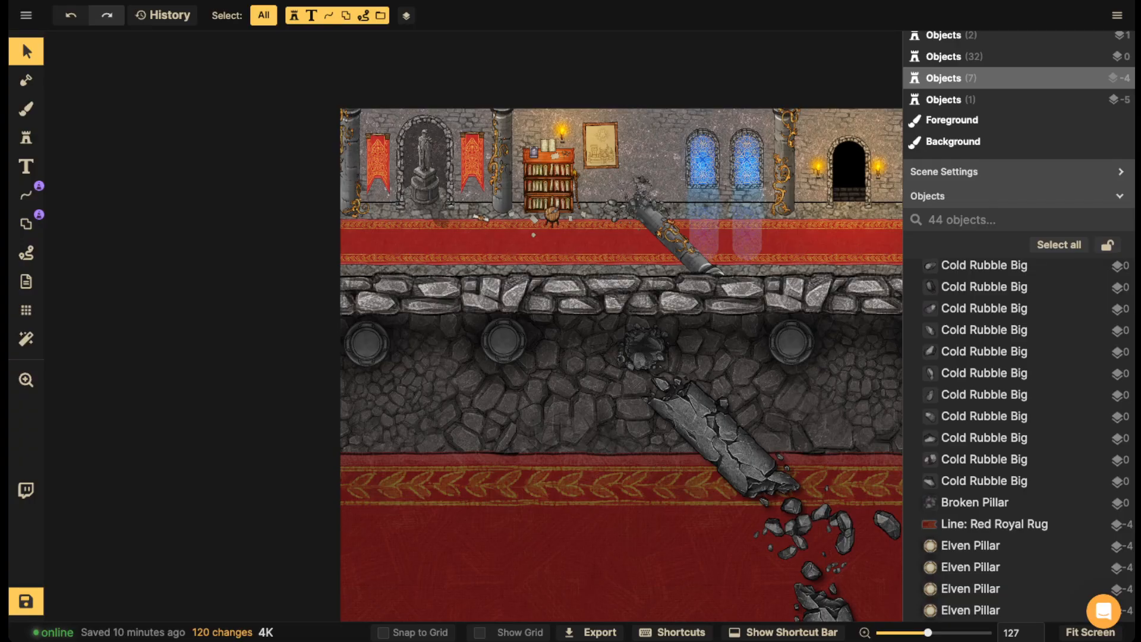
{"action": "scroll", "coordinate": [518, 332], "scroll_direction": "up", "scroll_amount": 3}
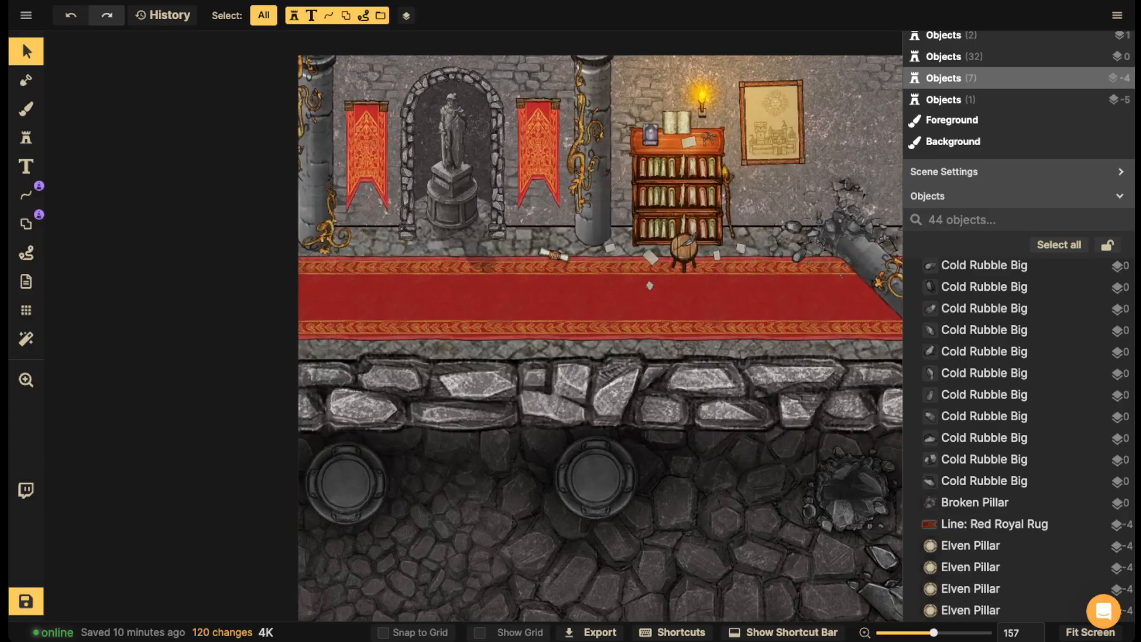
{"action": "left_click_drag", "start_coordinate": [444, 142], "coordinate": [405, 221]}
{"action": "scroll", "coordinate": [405, 221], "scroll_direction": "down", "scroll_amount": 3}
{"action": "left_click_drag", "start_coordinate": [406, 487], "coordinate": [404, 286]}
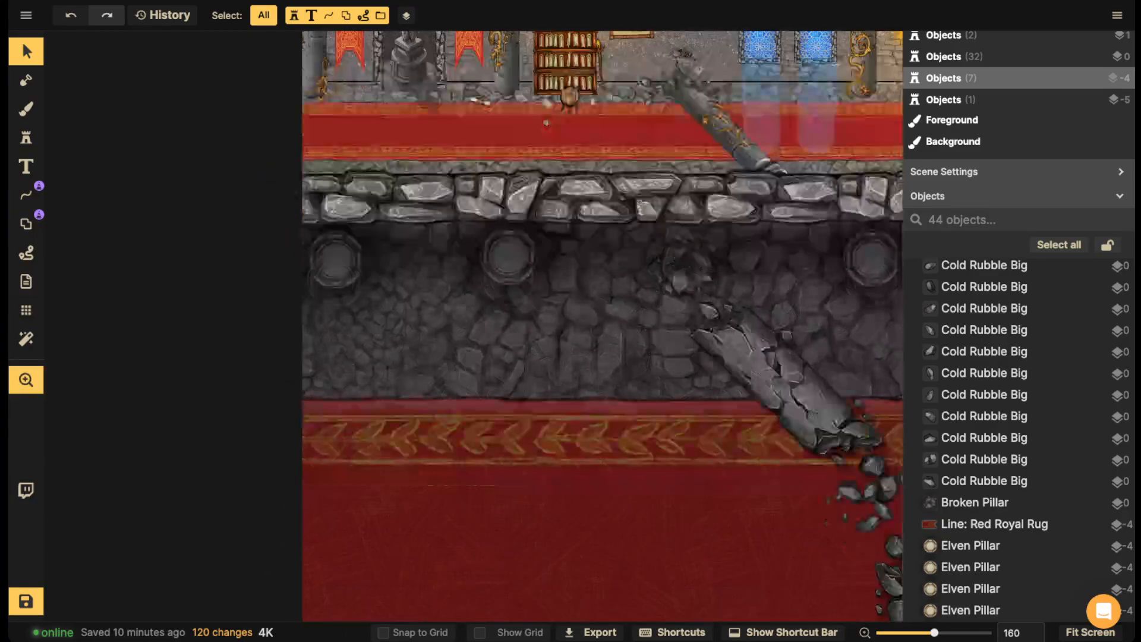
{"action": "scroll", "coordinate": [404, 285], "scroll_direction": "down", "scroll_amount": 3}
{"action": "scroll", "coordinate": [479, 259], "scroll_direction": "down", "scroll_amount": 2}
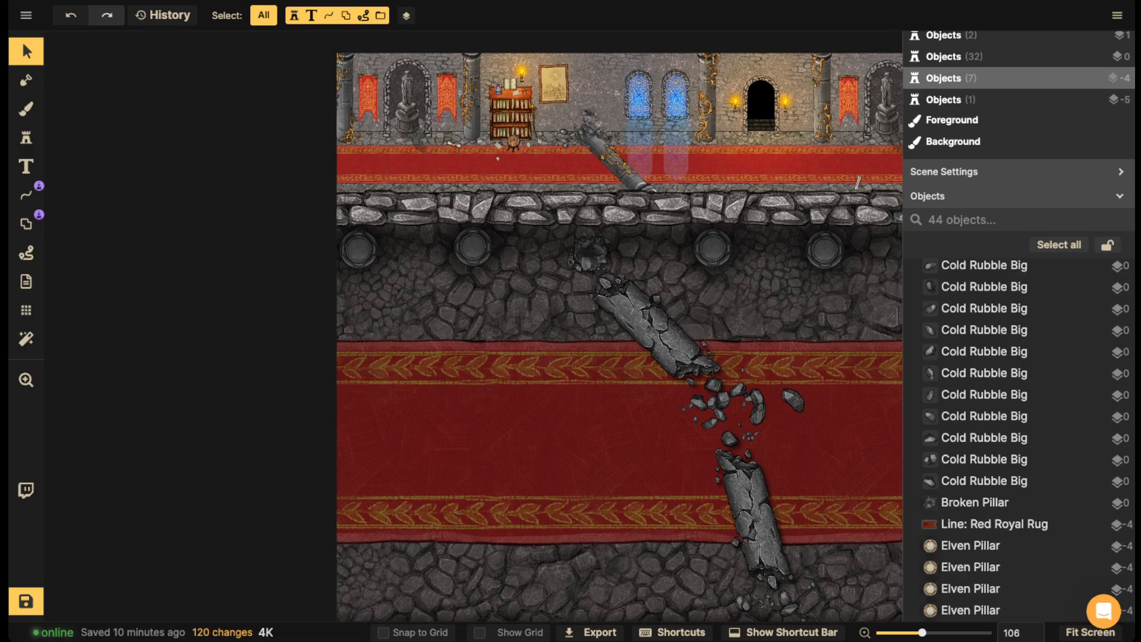
{"action": "scroll", "coordinate": [504, 228], "scroll_direction": "up", "scroll_amount": 4}
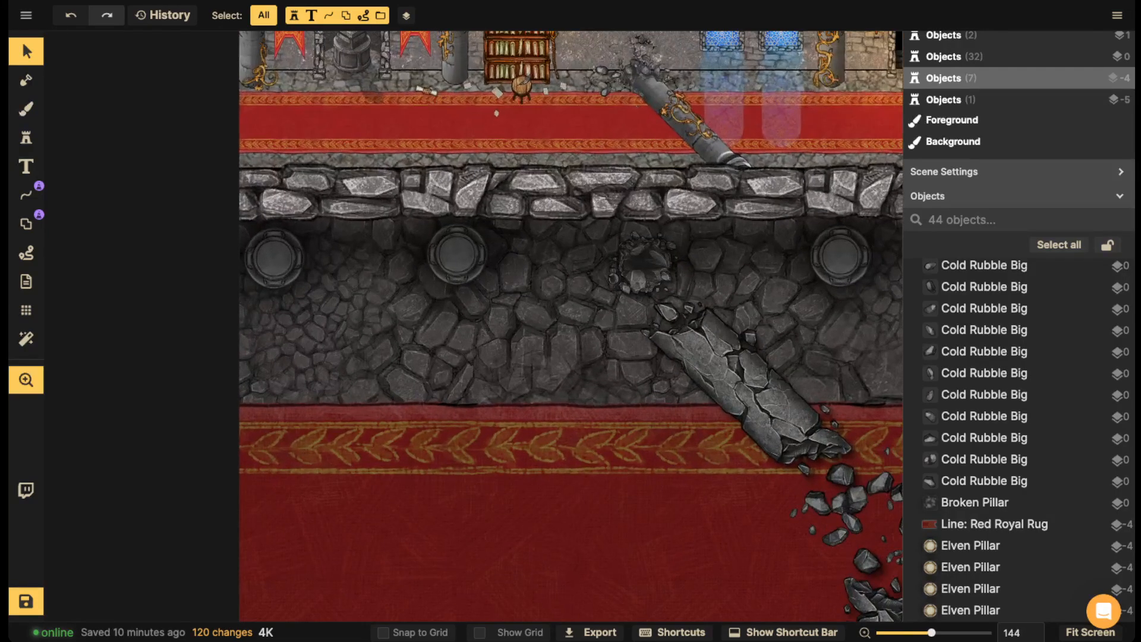
{"action": "left_click_drag", "start_coordinate": [502, 232], "coordinate": [477, 369]}
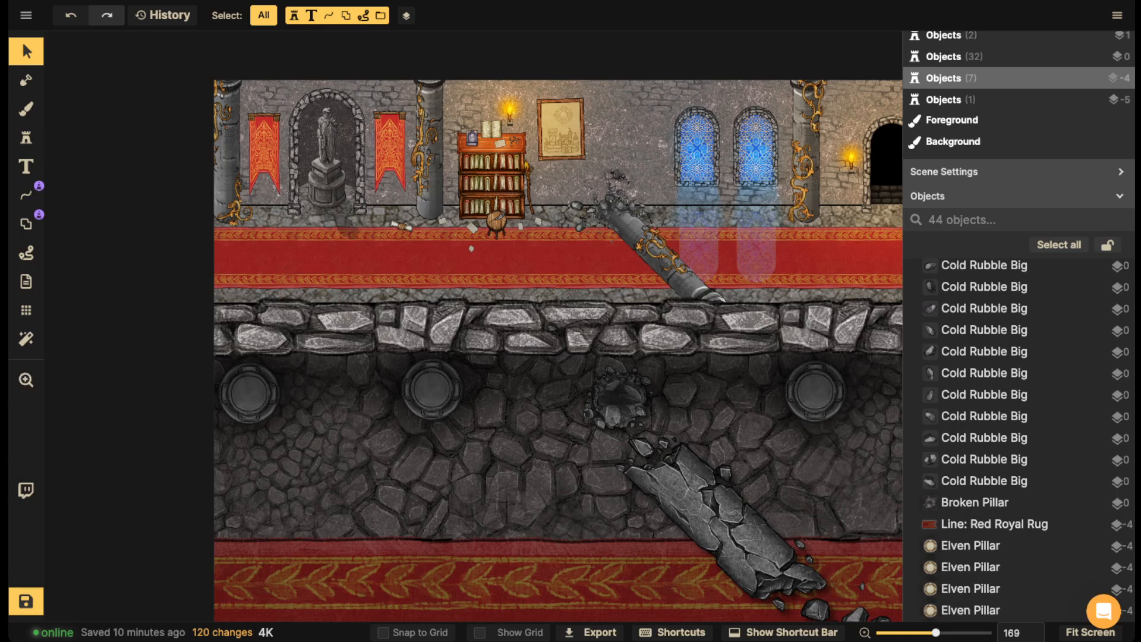
{"action": "left_click_drag", "start_coordinate": [253, 457], "coordinate": [357, 453]}
{"action": "scroll", "coordinate": [388, 417], "scroll_direction": "down", "scroll_amount": 2}
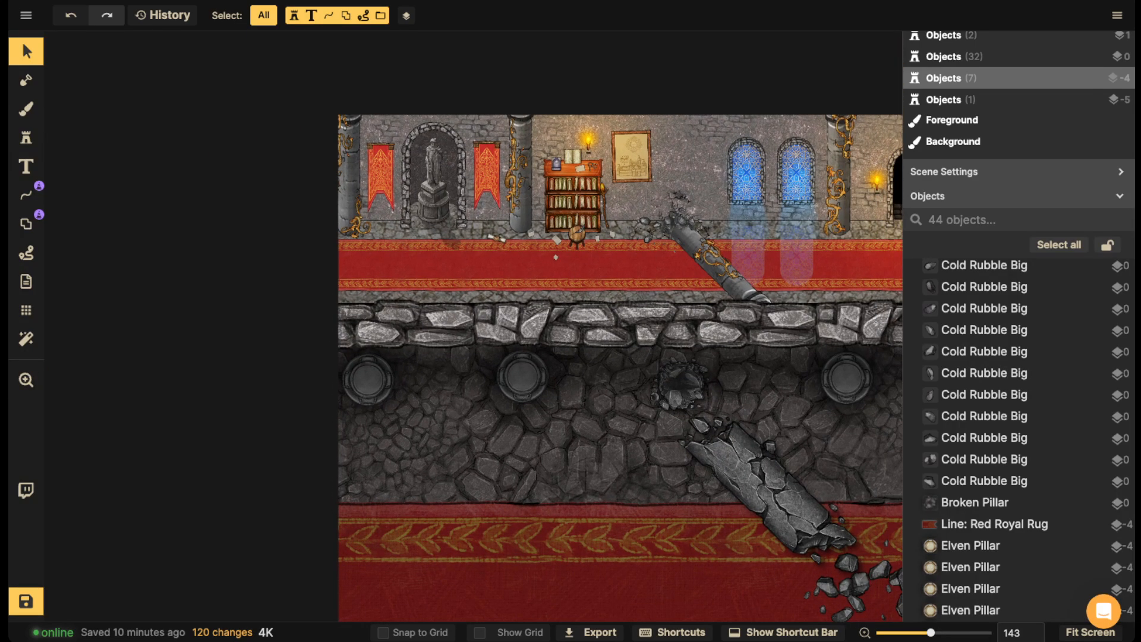
- Examine the whole lower battle area beneath the hallway to judge what the floor still lacks
{"action": "scroll", "coordinate": [749, 420], "scroll_direction": "down", "scroll_amount": 3}
{"action": "left_click_drag", "start_coordinate": [722, 410], "coordinate": [499, 281]}
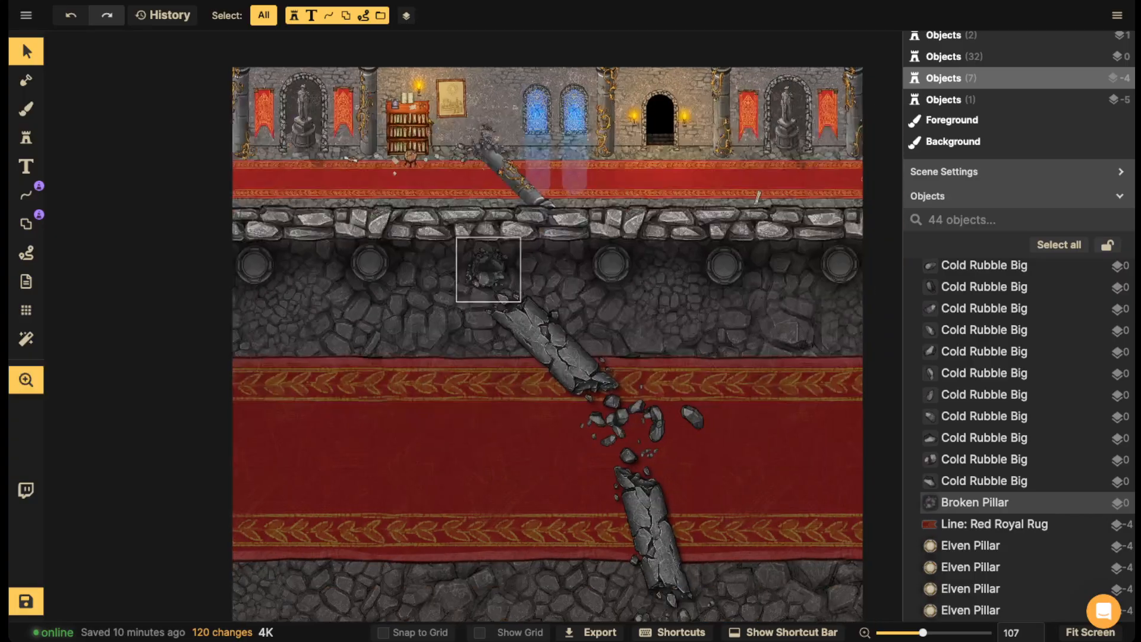
{"action": "scroll", "coordinate": [550, 322], "scroll_direction": "down", "scroll_amount": 3}
{"action": "left_click_drag", "start_coordinate": [550, 323], "coordinate": [592, 340]}
{"action": "scroll", "coordinate": [598, 315], "scroll_direction": "up", "scroll_amount": 2}
{"action": "left_click_drag", "start_coordinate": [580, 436], "coordinate": [616, 446]}
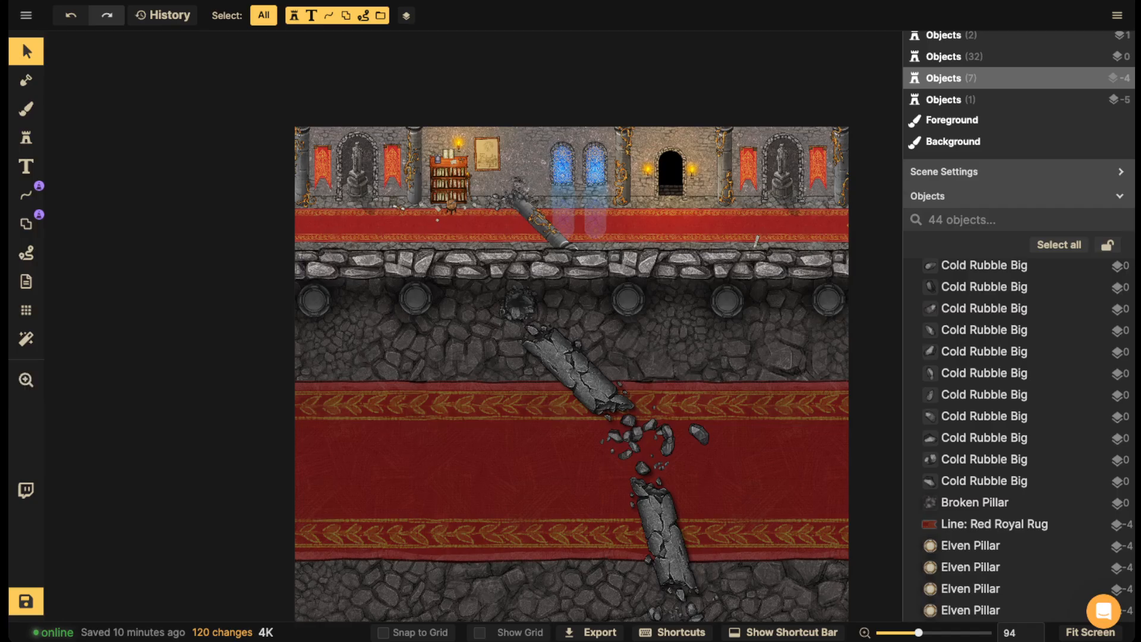
{"action": "scroll", "coordinate": [477, 319], "scroll_direction": "up", "scroll_amount": 2}
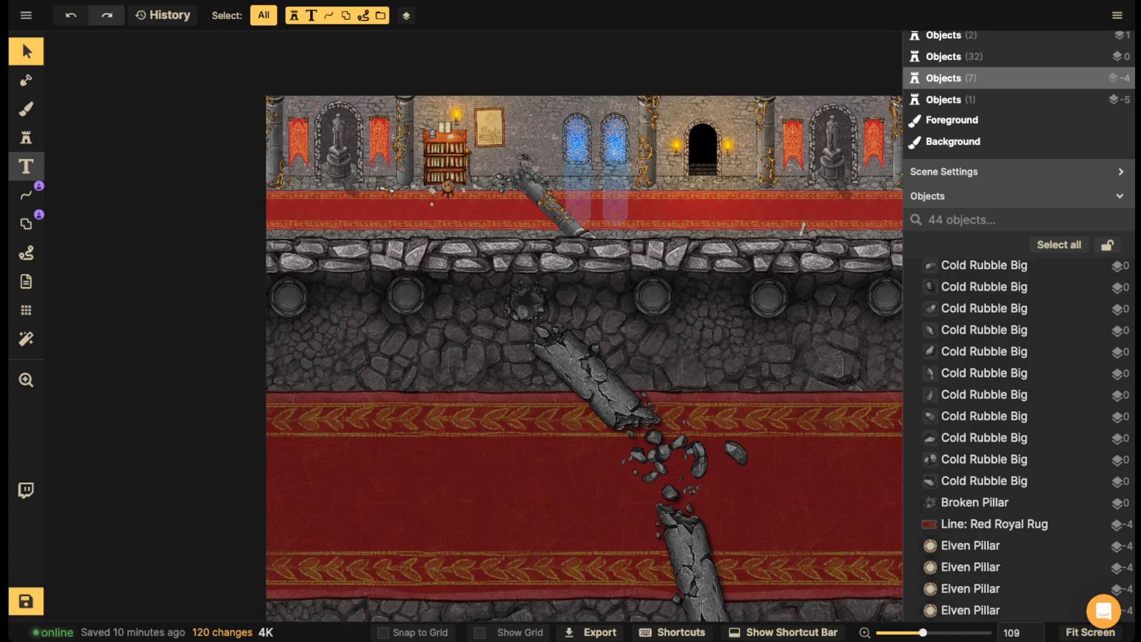
{"action": "left_click", "coordinate": [25, 138]}
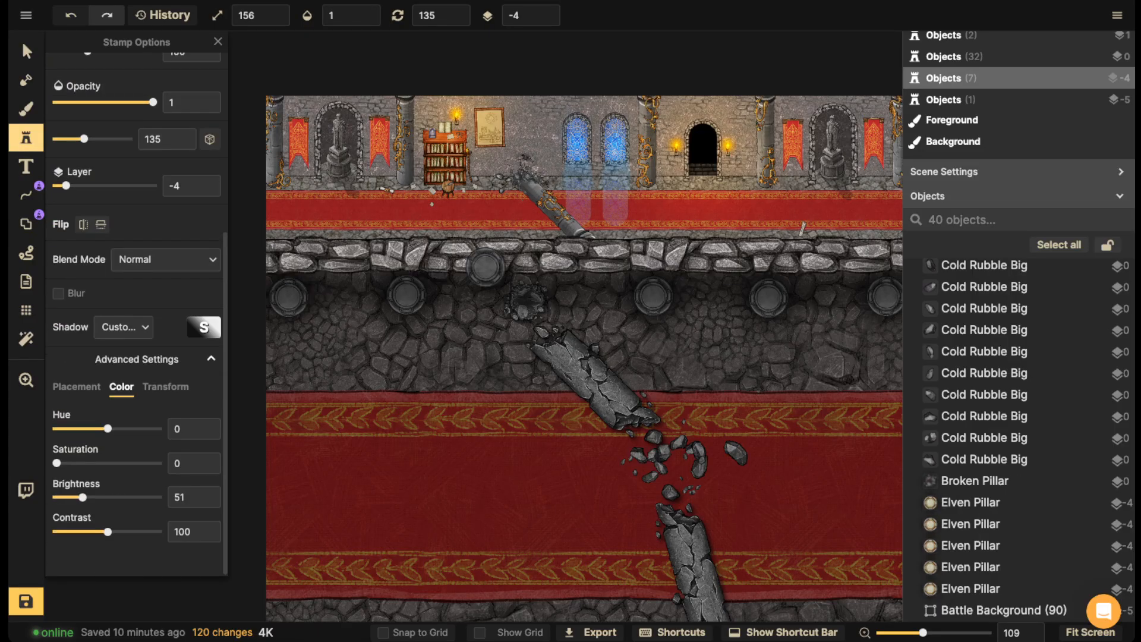
{"action": "scroll", "coordinate": [119, 238], "scroll_direction": "up", "scroll_amount": 5}
{"action": "scroll", "coordinate": [104, 249], "scroll_direction": "down", "scroll_amount": 5}
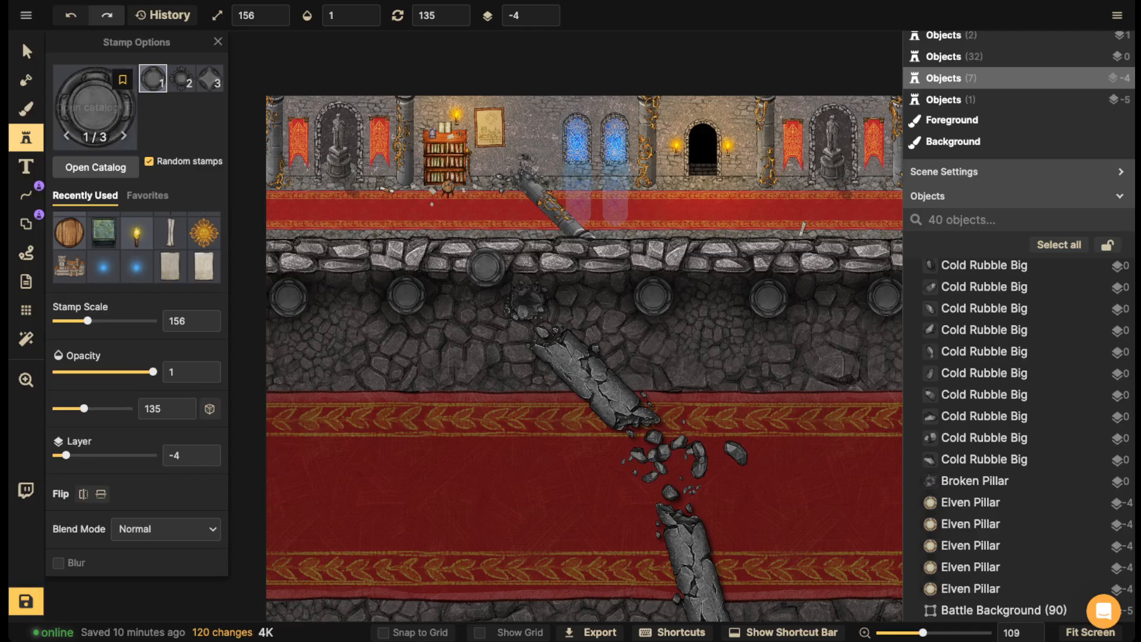
{"action": "left_click", "coordinate": [26, 51]}
- Copy the Long Fancy Table from the hallway's bookshelf and paste it onto the stone floor below the wall
{"action": "scroll", "coordinate": [1011, 534], "scroll_direction": "down", "scroll_amount": 2}
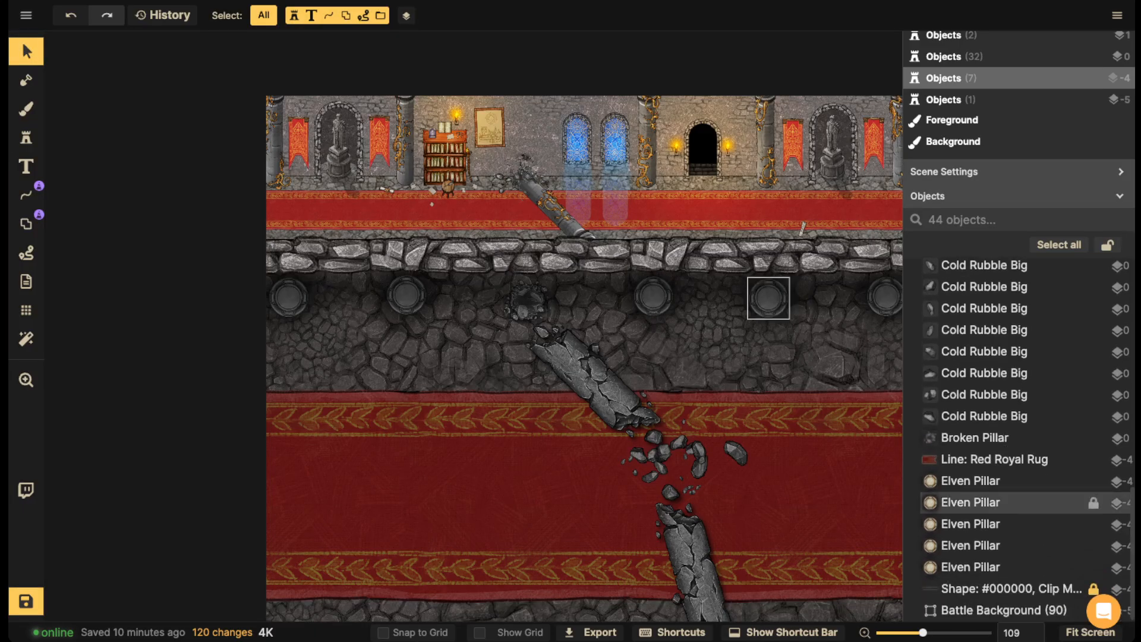
{"action": "left_click", "coordinate": [992, 609]}
{"action": "scroll", "coordinate": [445, 136], "scroll_direction": "up", "scroll_amount": 10}
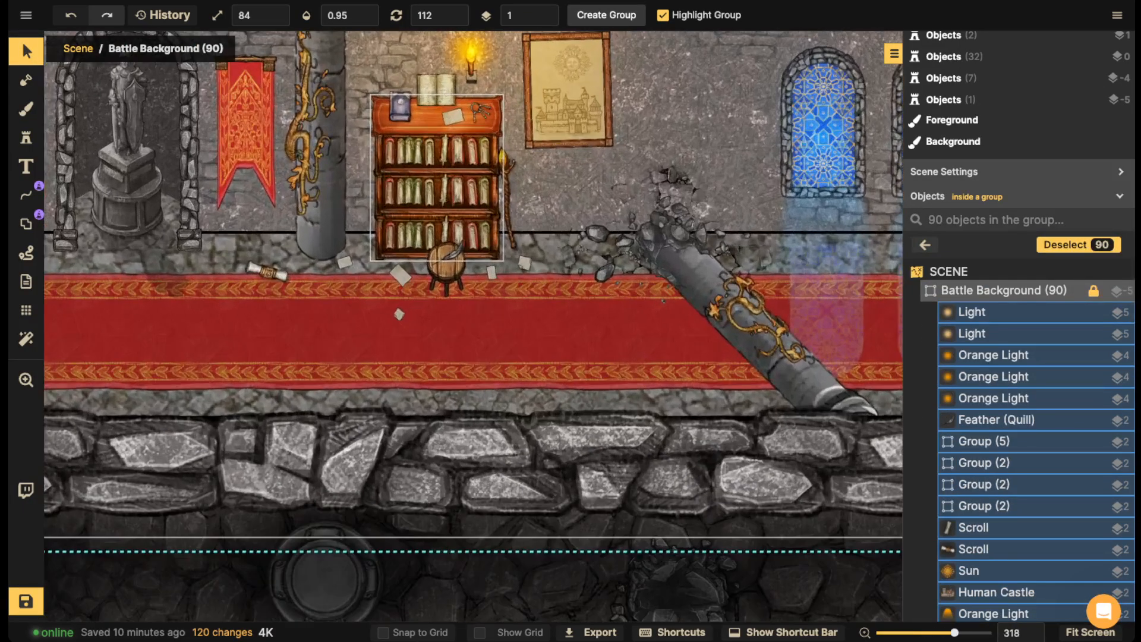
{"action": "left_click", "coordinate": [445, 136]}
{"action": "double_click", "coordinate": [445, 136]}
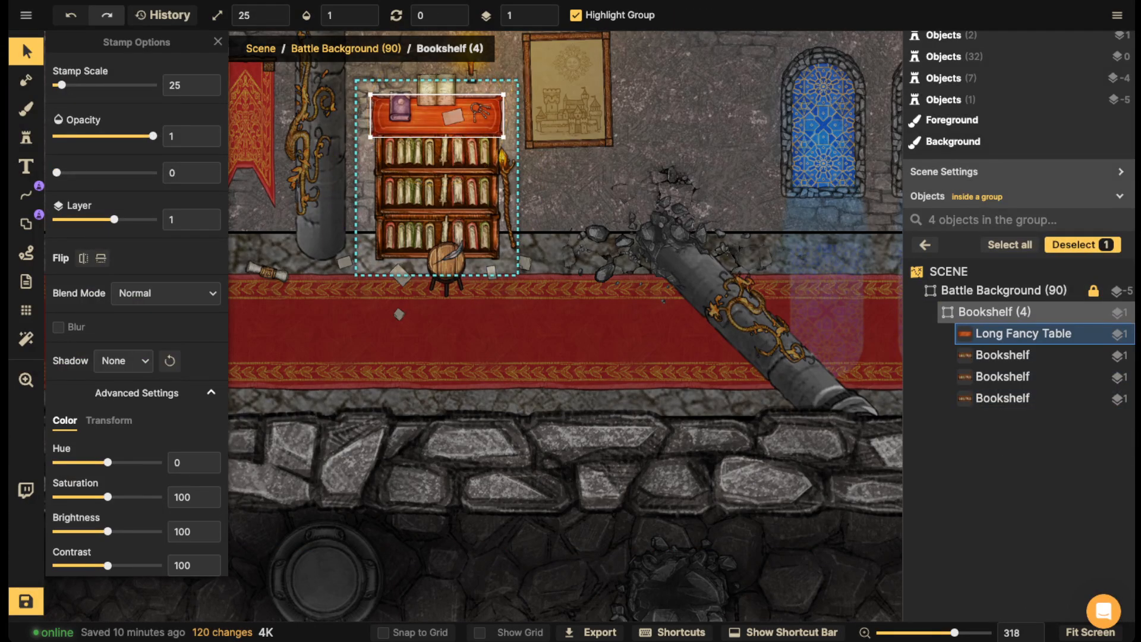
{"action": "key", "text": "Escape"}
{"action": "key", "text": "Escape"}
{"action": "left_click_drag", "start_coordinate": [445, 463], "coordinate": [447, 183]}
{"action": "key", "text": "ctrl+v"}
{"action": "scroll", "coordinate": [483, 299], "scroll_direction": "down", "scroll_amount": 5}
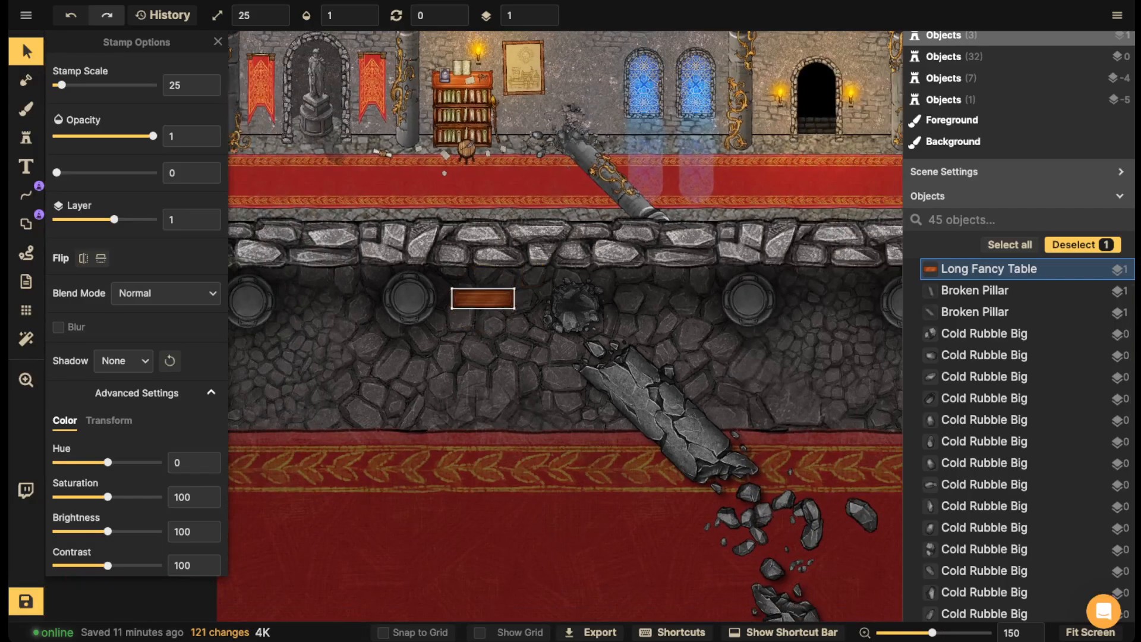
- Scale the table to 35 and set it against the wall between the second stone pillar and the broken pillar base
{"action": "key", "text": "bracketright"}
{"action": "left_click_drag", "start_coordinate": [483, 299], "coordinate": [488, 289]}
{"action": "left_click", "coordinate": [487, 289]}
{"action": "left_click", "coordinate": [488, 289]}
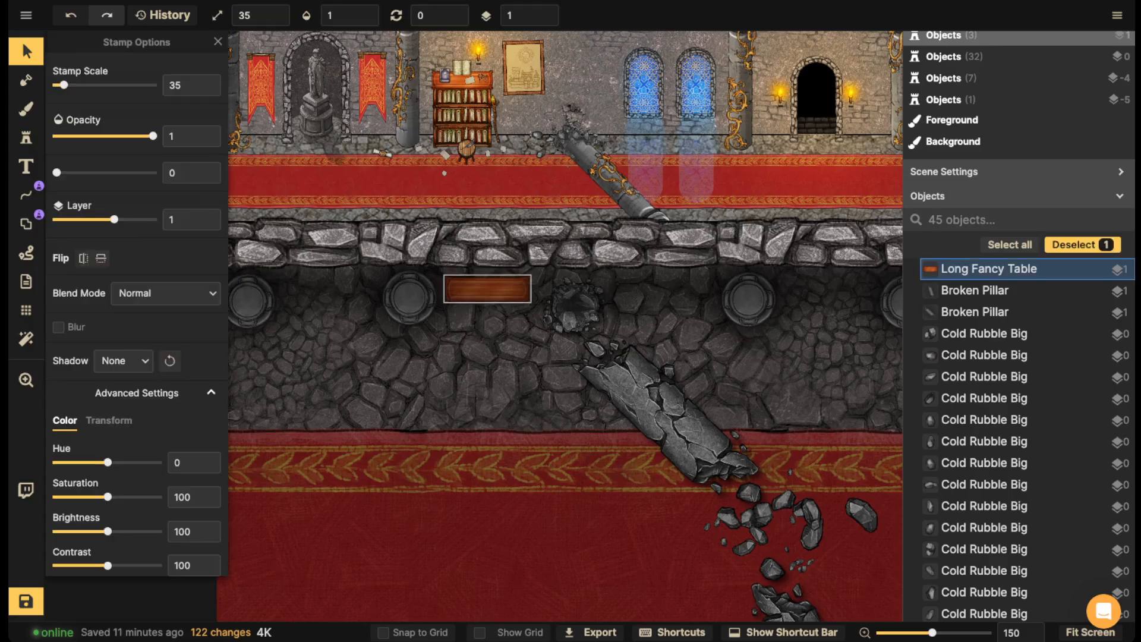
{"action": "left_click", "coordinate": [389, 245]}
{"action": "scroll", "coordinate": [390, 244], "scroll_direction": "down", "scroll_amount": 3}
{"action": "left_click_drag", "start_coordinate": [428, 253], "coordinate": [428, 285]}
{"action": "scroll", "coordinate": [460, 285], "scroll_direction": "up", "scroll_amount": 3}
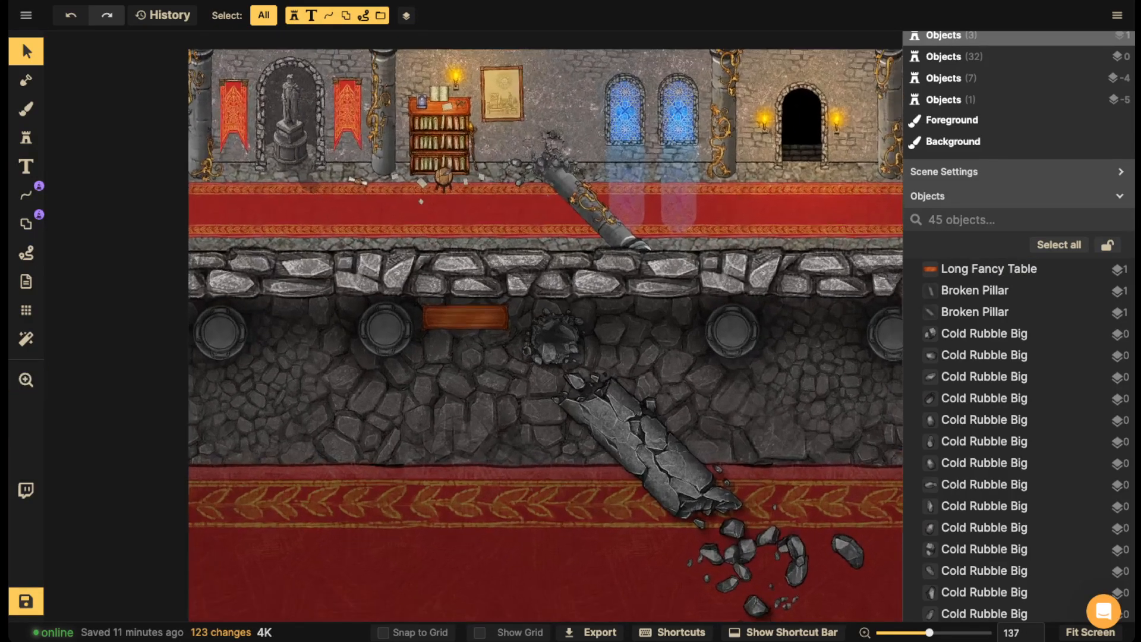
- Copy the closed book group, open spell book, loose paper and keys from the top of the hallway bookshelf
{"action": "scroll", "coordinate": [433, 102], "scroll_direction": "up", "scroll_amount": 2}
{"action": "scroll", "coordinate": [980, 522], "scroll_direction": "down", "scroll_amount": 5}
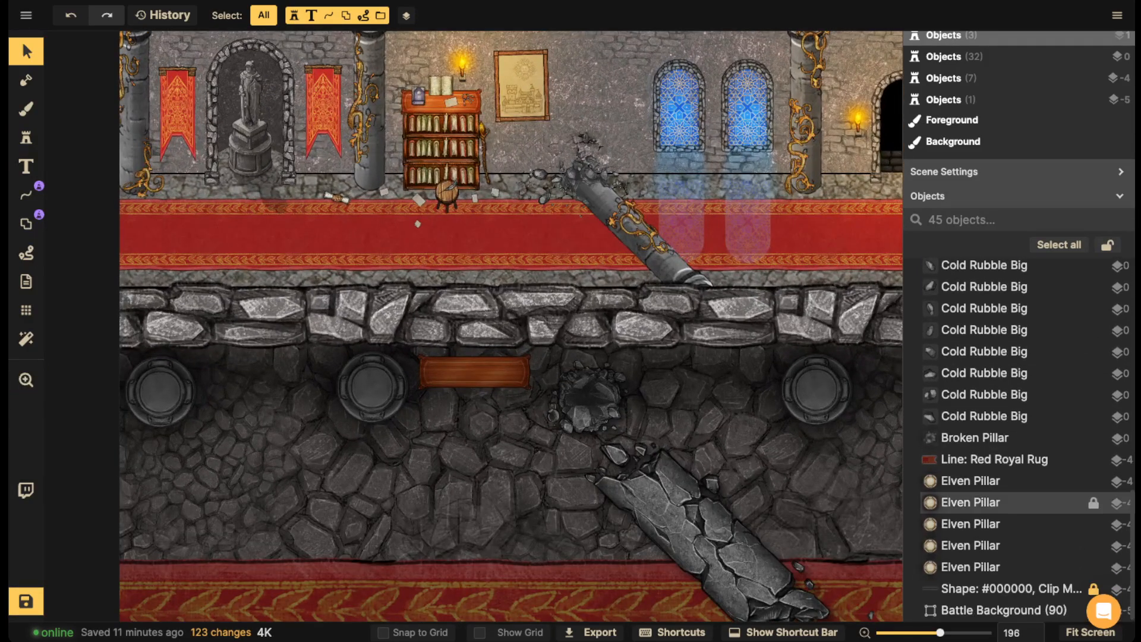
{"action": "double_click", "coordinate": [1003, 610]}
{"action": "left_click", "coordinate": [419, 97]}
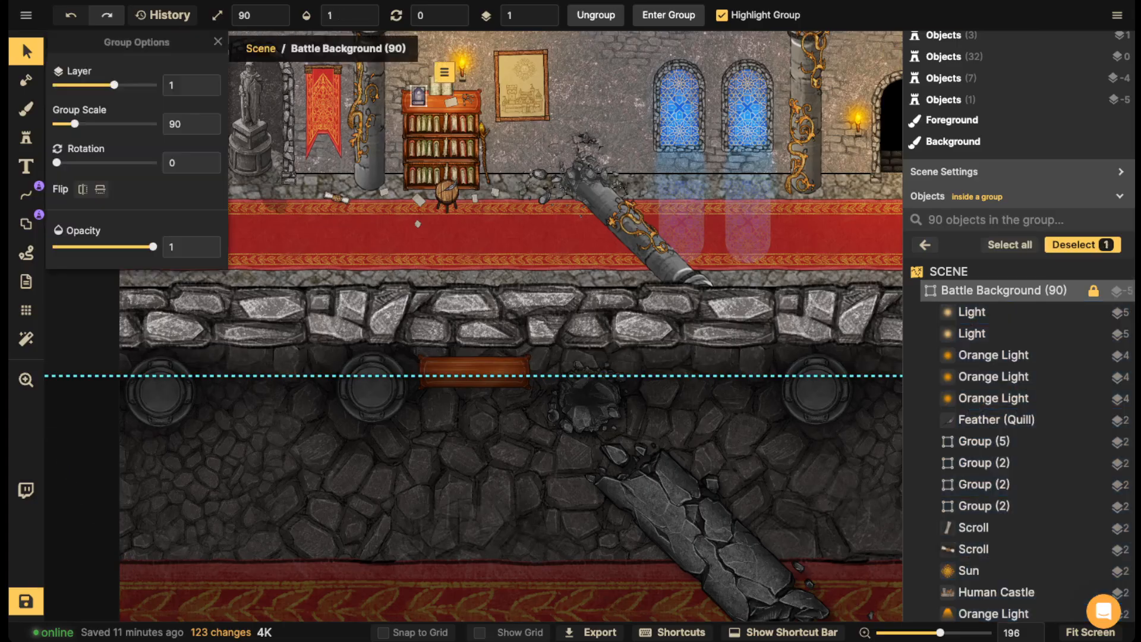
{"action": "scroll", "coordinate": [428, 96], "scroll_direction": "up", "scroll_amount": 3}
{"action": "left_click", "coordinate": [448, 82], "text": "shift"}
{"action": "left_click", "coordinate": [464, 107], "text": "shift"}
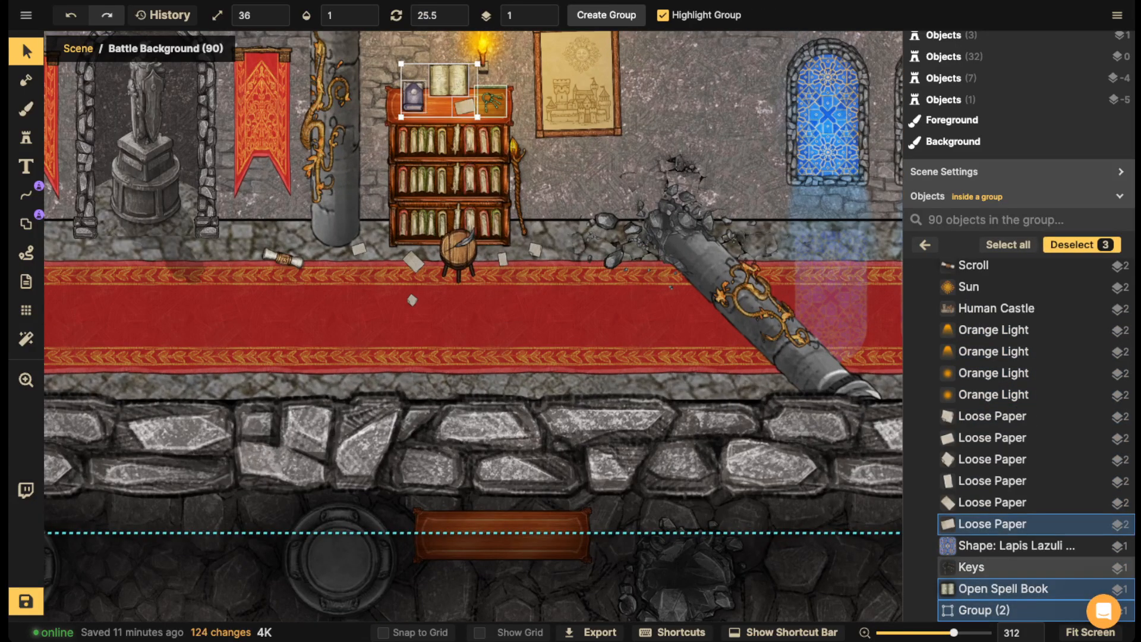
{"action": "left_click", "coordinate": [492, 101], "text": "shift"}
{"action": "key", "text": "ctrl+c"}
{"action": "key", "text": "Escape"}
{"action": "key", "text": "Escape"}
{"action": "key", "text": "Escape"}
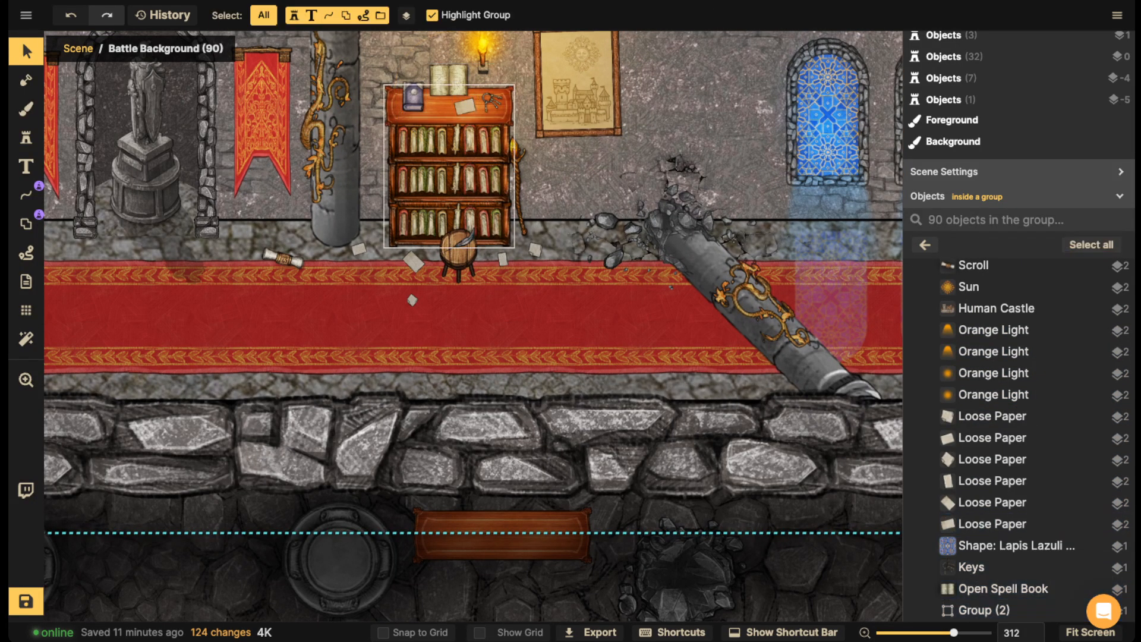
- Paste the books, paper and keys onto the long table and shift the table with its props slightly toward the wall
{"action": "left_click_drag", "start_coordinate": [502, 505], "coordinate": [490, 321]}
{"action": "key", "text": "ctrl+v"}
{"action": "key", "text": "Escape"}
{"action": "left_click_drag", "start_coordinate": [418, 306], "coordinate": [586, 357]}
{"action": "left_click_drag", "start_coordinate": [534, 330], "coordinate": [535, 323]}
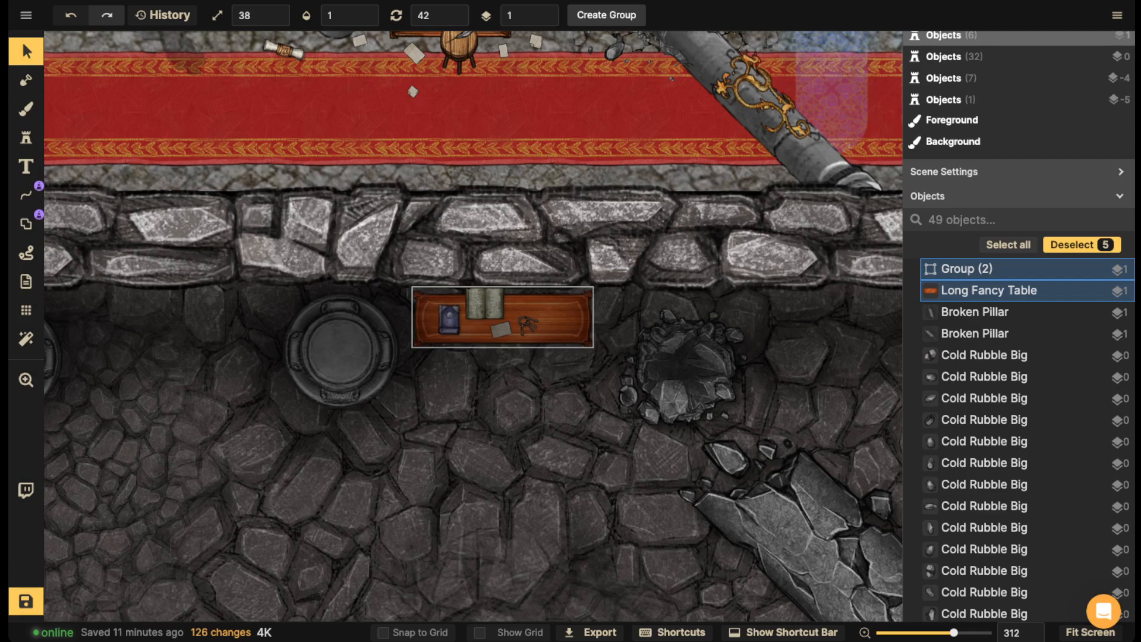
- Spread the props along the table by moving the keys toward its right end and shifting the open book and paper right
{"action": "left_click", "coordinate": [528, 324]}
{"action": "left_click_drag", "start_coordinate": [566, 319], "coordinate": [561, 319]}
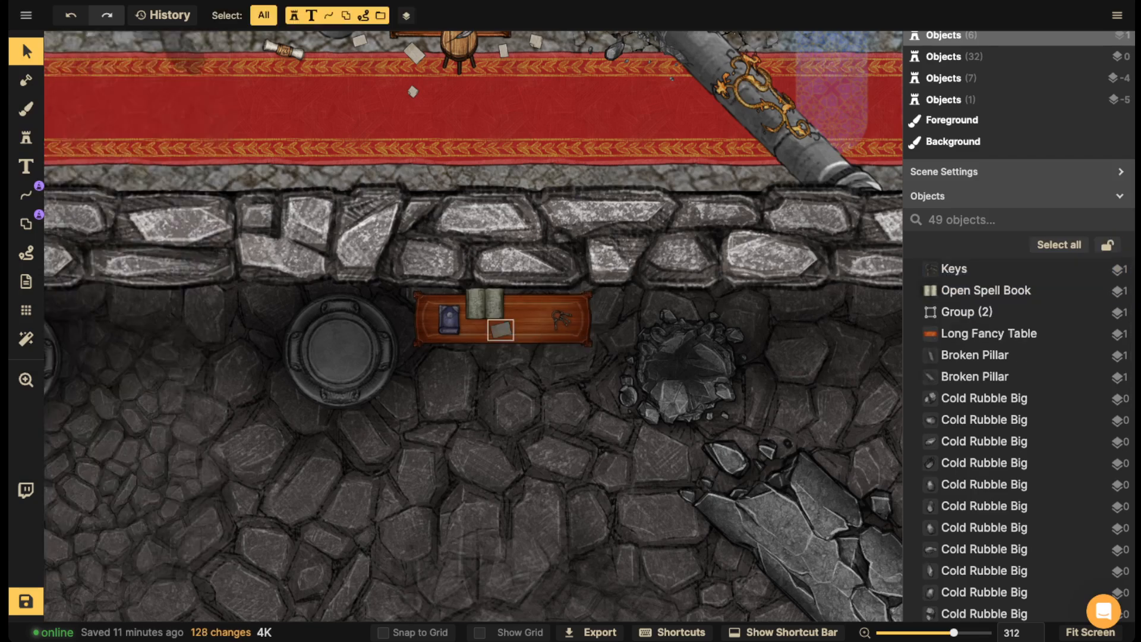
{"action": "left_click", "coordinate": [501, 329]}
{"action": "left_click", "coordinate": [486, 328], "text": "shift"}
{"action": "left_click", "coordinate": [484, 304]}
{"action": "left_click", "coordinate": [501, 330], "text": "shift"}
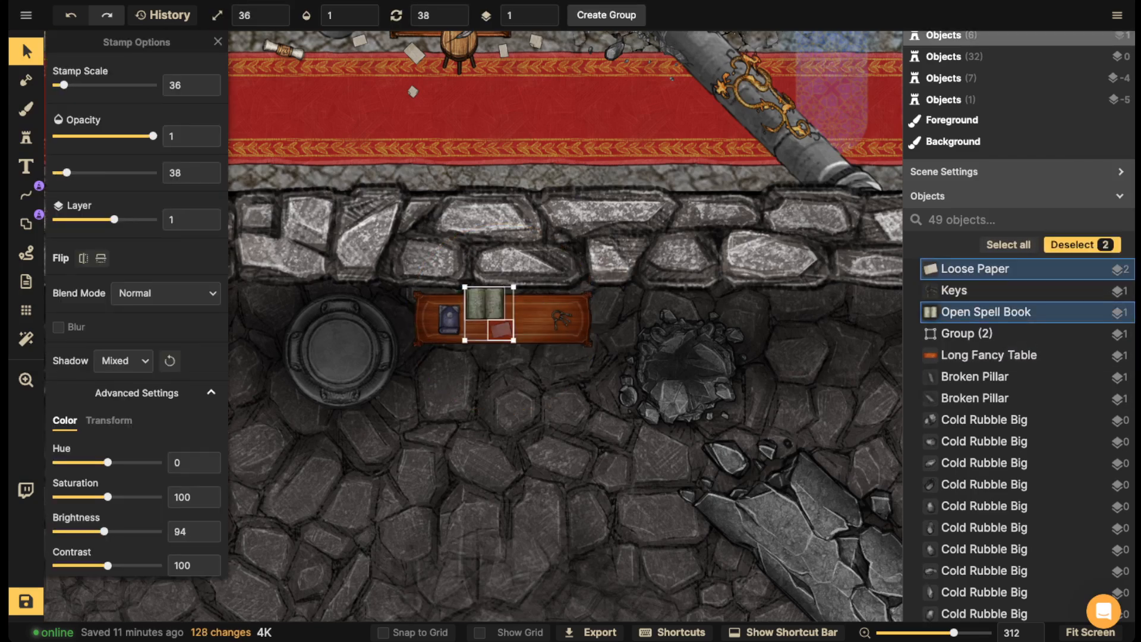
{"action": "left_click_drag", "start_coordinate": [515, 332], "coordinate": [514, 333]}
{"action": "left_click", "coordinate": [512, 365]}
{"action": "scroll", "coordinate": [470, 260], "scroll_direction": "down", "scroll_amount": 5}
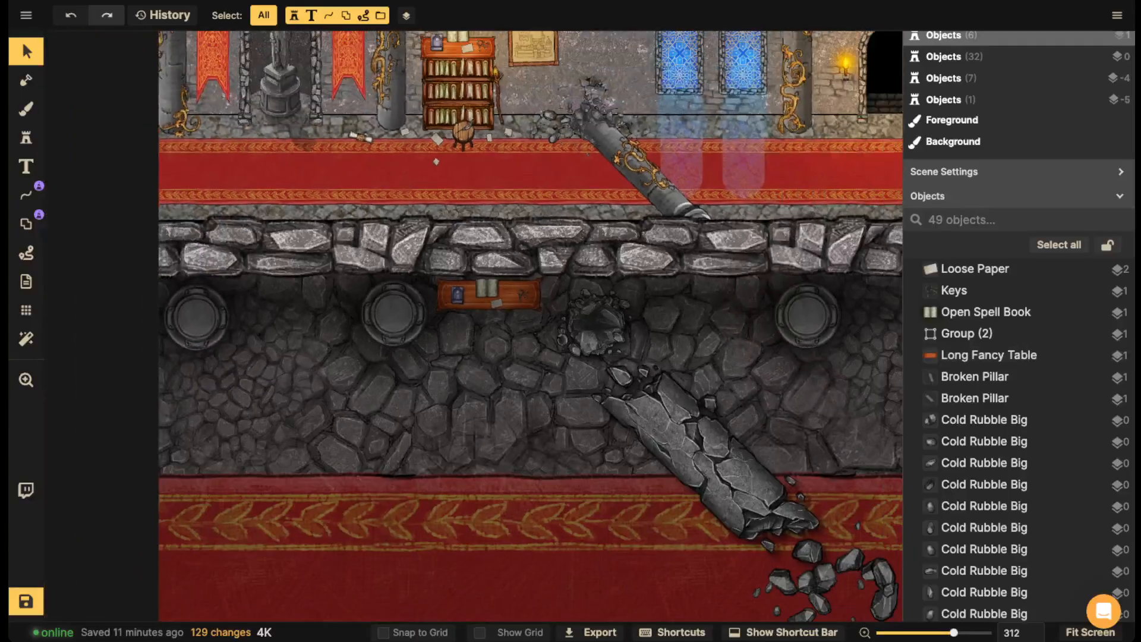
- Turn the loose paper and place it between the open spell book and the keys on the table
{"action": "left_click", "coordinate": [486, 290]}
{"action": "left_click_drag", "start_coordinate": [487, 290], "coordinate": [503, 301]}
{"action": "scroll", "coordinate": [505, 299], "scroll_direction": "down", "scroll_amount": 3}
{"action": "left_click", "coordinate": [502, 339]}
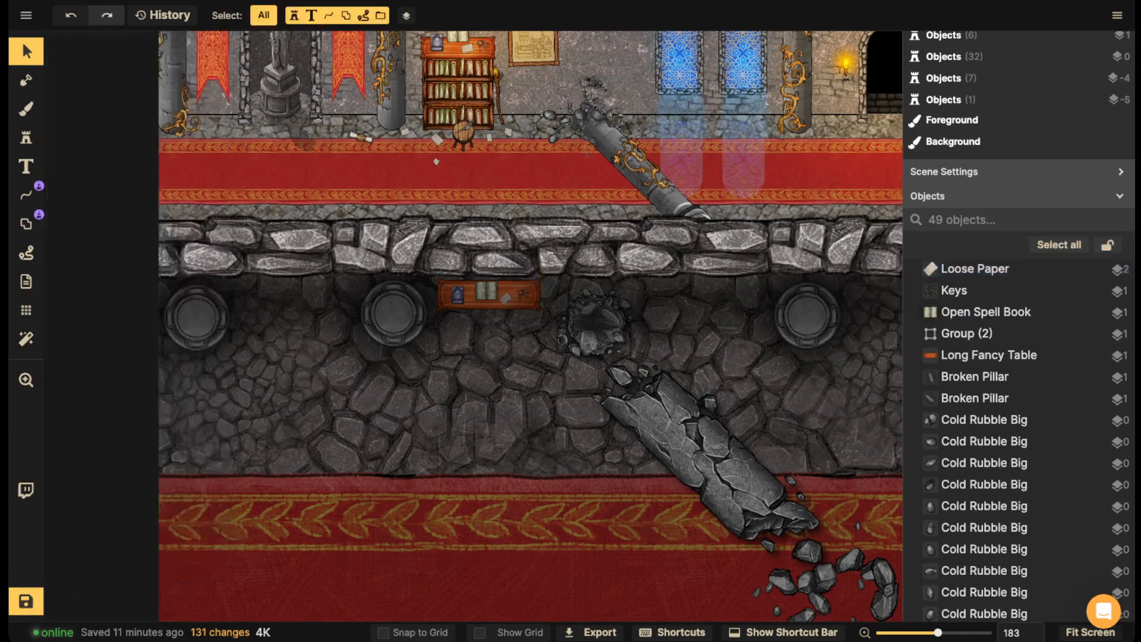
- Rotate the closed book group on the table to 356.5 degrees and check the table against the whole scene
{"action": "scroll", "coordinate": [419, 238], "scroll_direction": "down", "scroll_amount": 3}
{"action": "left_click", "coordinate": [448, 279]}
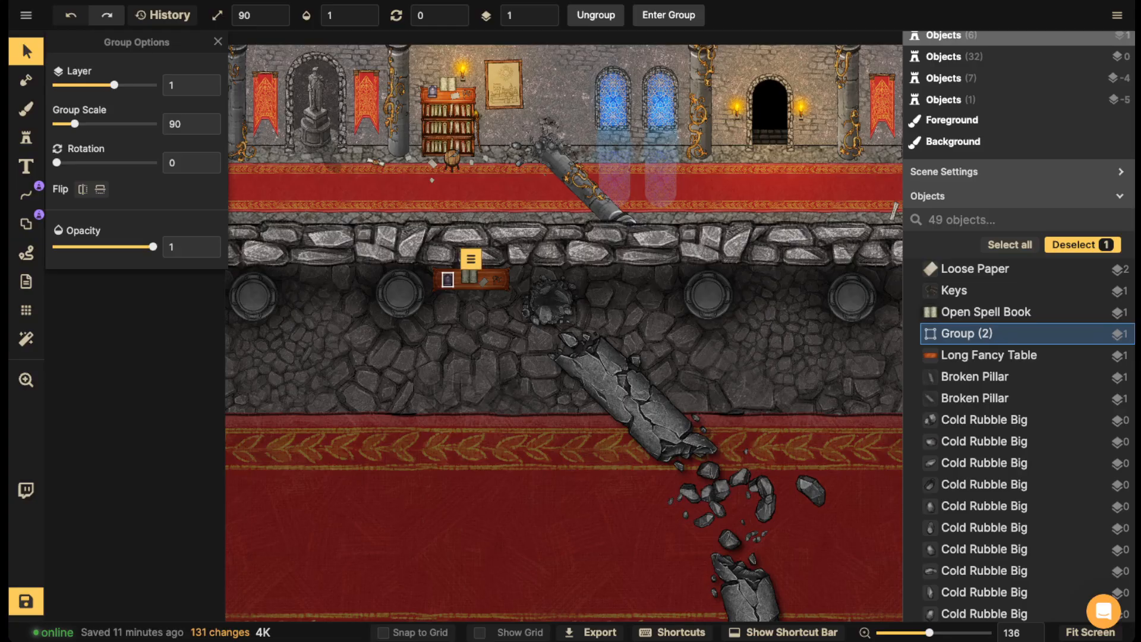
{"action": "scroll", "coordinate": [449, 289], "scroll_direction": "up", "scroll_amount": 7}
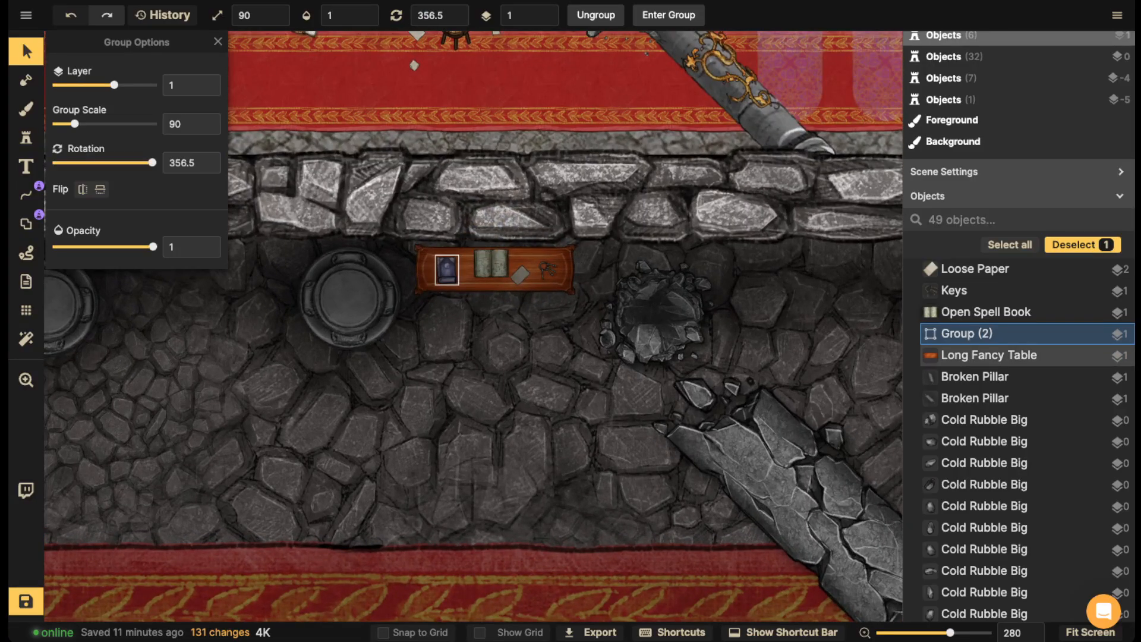
{"action": "left_click", "coordinate": [352, 302]}
{"action": "scroll", "coordinate": [356, 302], "scroll_direction": "down", "scroll_amount": 3}
{"action": "left_click_drag", "start_coordinate": [590, 343], "coordinate": [505, 308]}
{"action": "scroll", "coordinate": [505, 308], "scroll_direction": "down", "scroll_amount": 5}
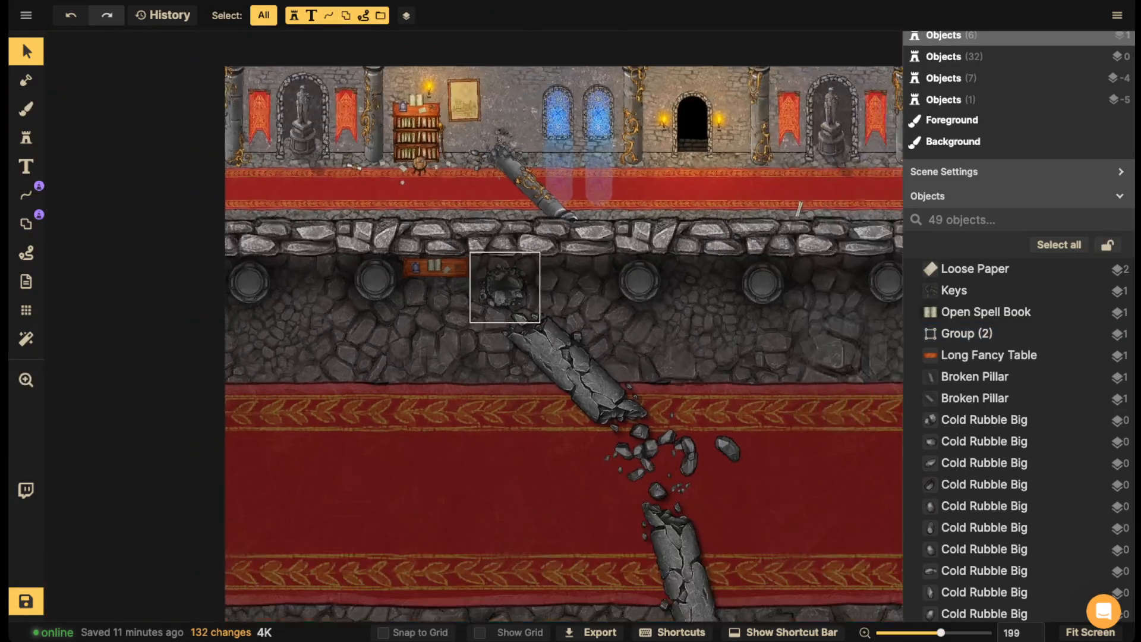
{"action": "scroll", "coordinate": [505, 287], "scroll_direction": "down", "scroll_amount": 4}
{"action": "scroll", "coordinate": [505, 286], "scroll_direction": "up", "scroll_amount": 1}
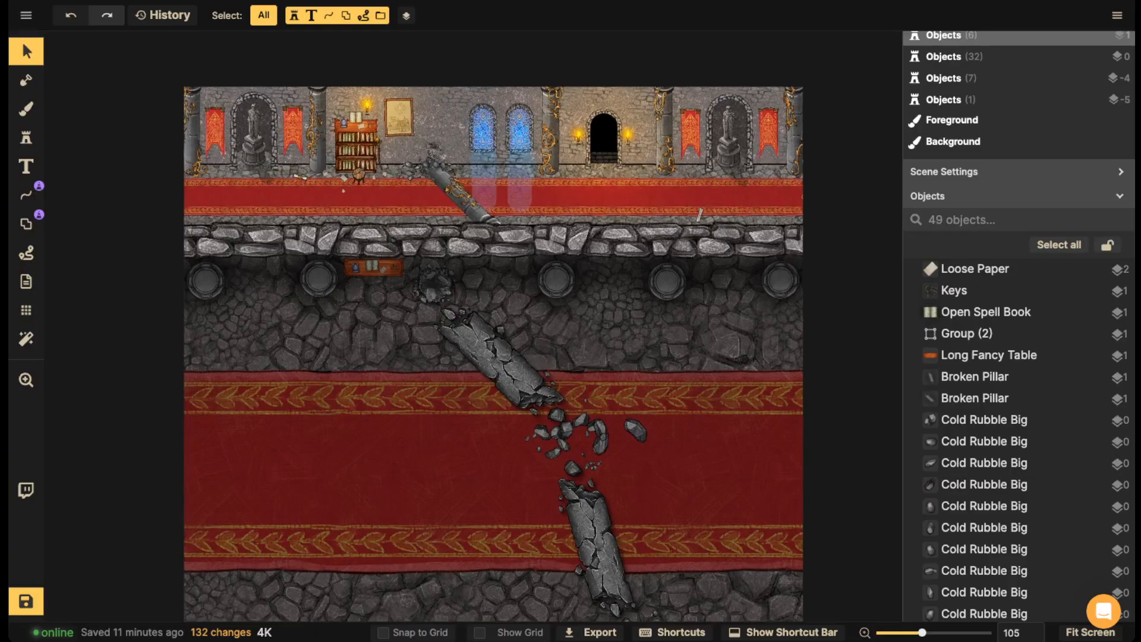
{"action": "left_click_drag", "start_coordinate": [505, 287], "coordinate": [420, 306]}
- Search the stamp catalog for "stair" and choose the railed brick stairs from Castle: Barracks & Prison
{"action": "scroll", "coordinate": [527, 289], "scroll_direction": "up", "scroll_amount": 4}
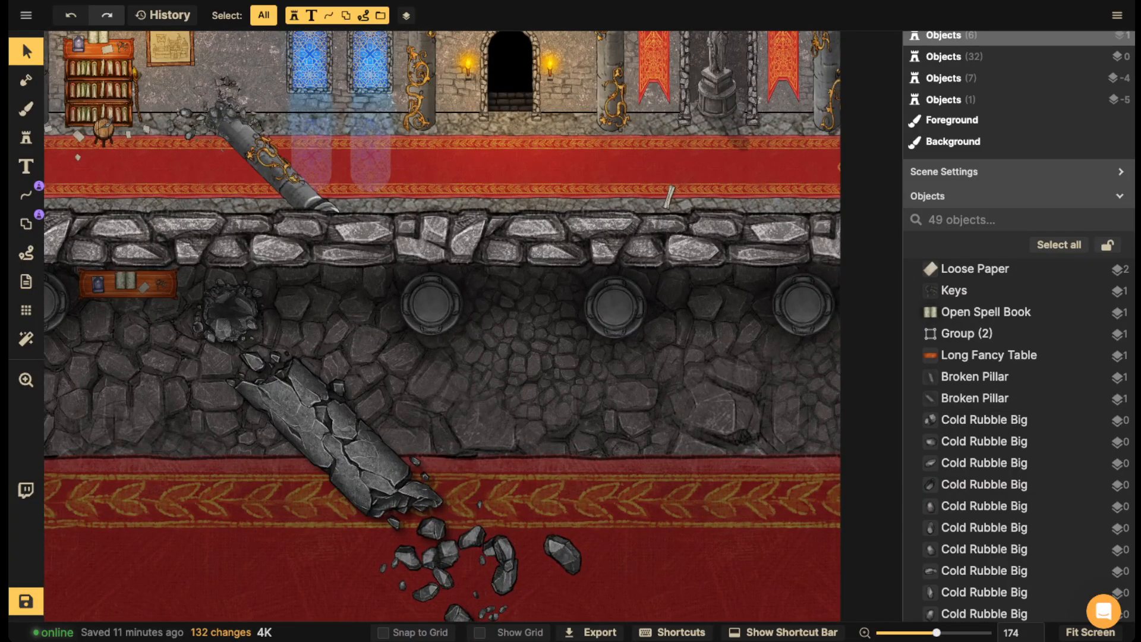
{"action": "scroll", "coordinate": [510, 285], "scroll_direction": "up", "scroll_amount": 3}
{"action": "left_click_drag", "start_coordinate": [510, 285], "coordinate": [512, 170]}
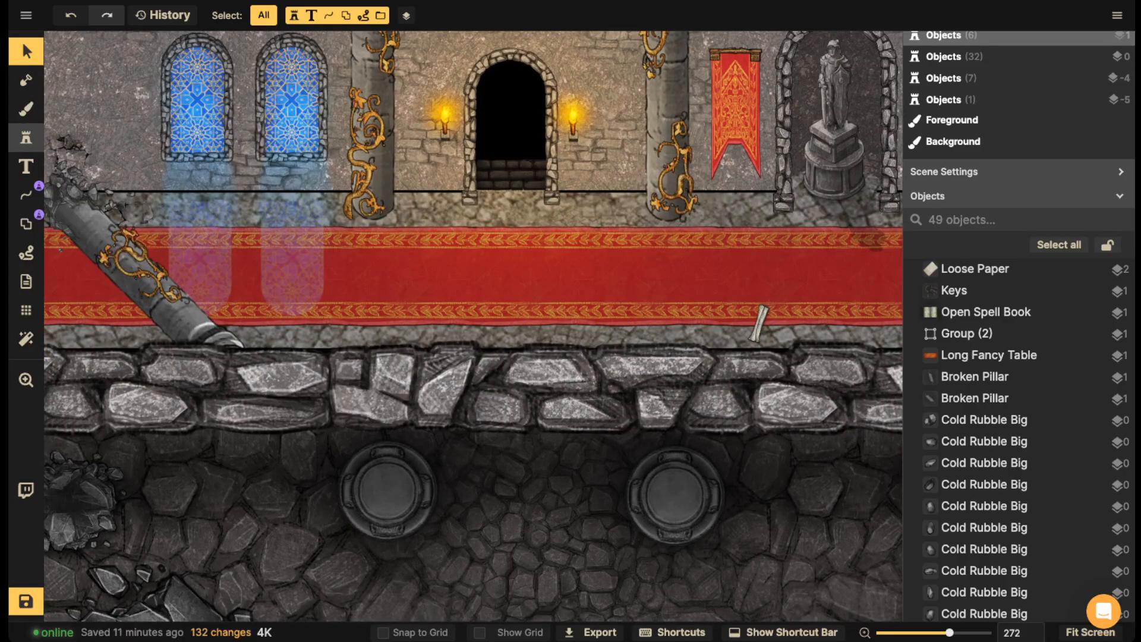
{"action": "left_click", "coordinate": [25, 138]}
{"action": "scroll", "coordinate": [137, 255], "scroll_direction": "down", "scroll_amount": 2}
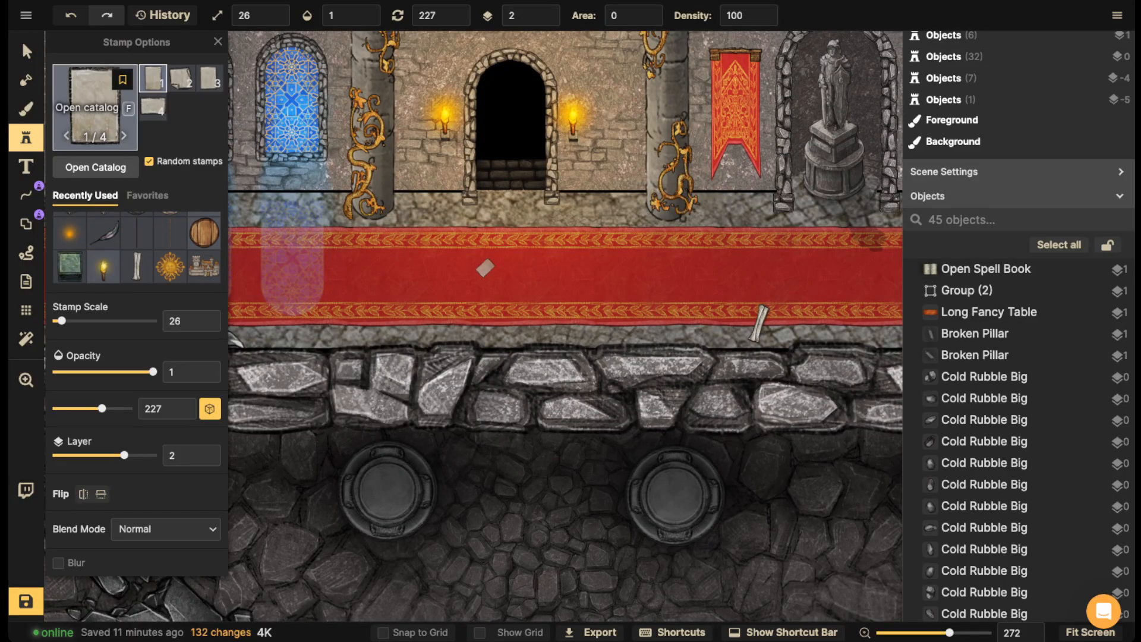
{"action": "left_click", "coordinate": [95, 108]}
{"action": "type", "text": "stair"}
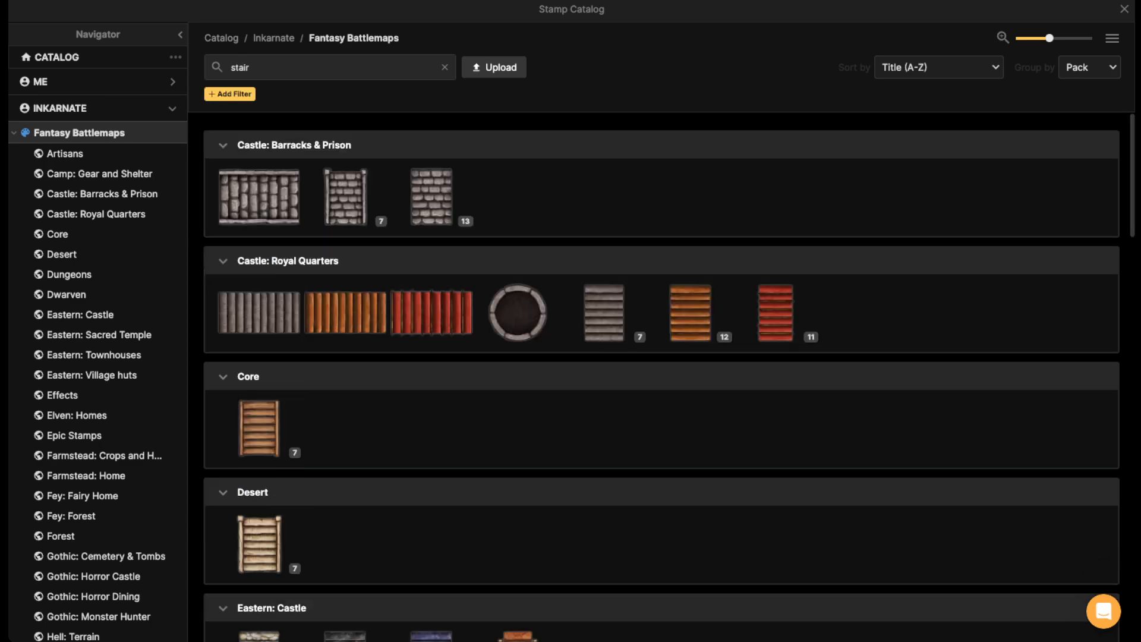
{"action": "left_click", "coordinate": [345, 196]}
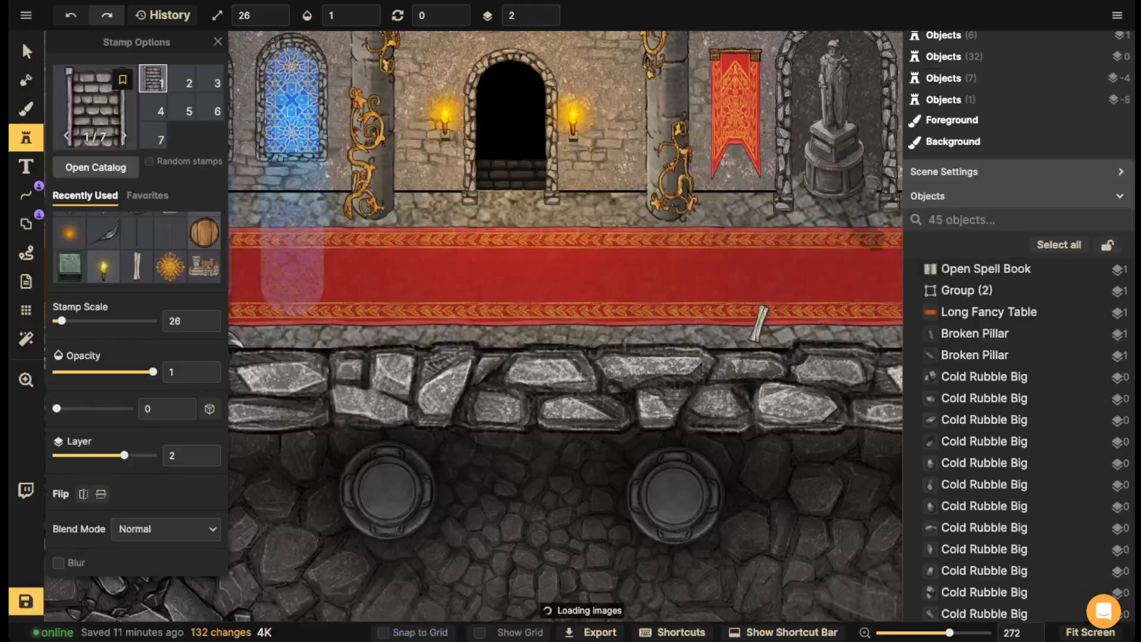
- Place the second railed stairs variant at scale 56 below the stone wall, in line with the hallway doorway
{"action": "scroll", "coordinate": [524, 439], "scroll_direction": "up", "scroll_amount": 6}
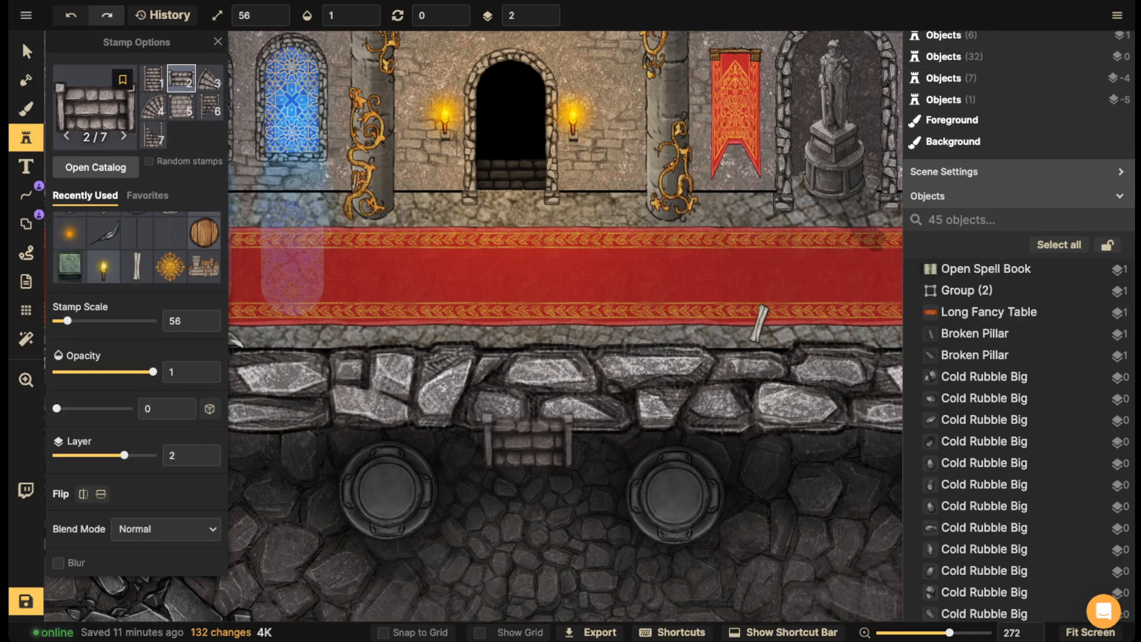
{"action": "left_click", "coordinate": [530, 438]}
{"action": "key", "text": "v"}
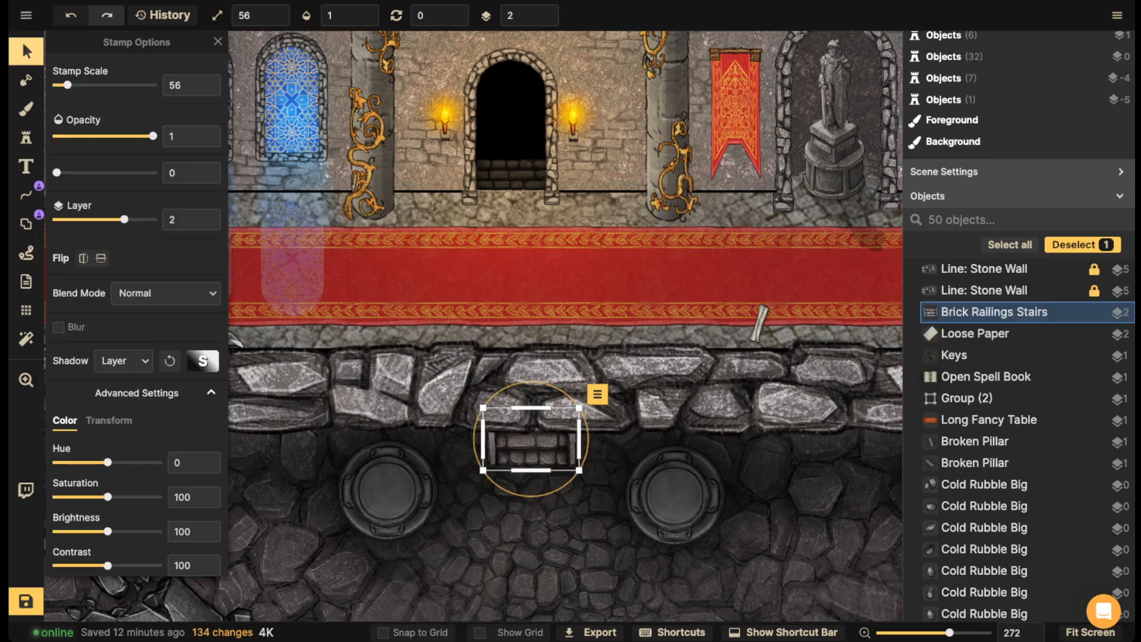
- Darken the stairs to brightness 55, enlarge them to scale 76 and tuck them under the wall below the doorway
{"action": "scroll", "coordinate": [545, 457], "scroll_direction": "down", "scroll_amount": 2}
{"action": "left_click_drag", "start_coordinate": [545, 458], "coordinate": [492, 405]}
{"action": "scroll", "coordinate": [529, 473], "scroll_direction": "up", "scroll_amount": 6}
{"action": "scroll", "coordinate": [466, 321], "scroll_direction": "down", "scroll_amount": 10}
{"action": "key", "text": "space"}
{"action": "left_click_drag", "start_coordinate": [492, 405], "coordinate": [526, 454]}
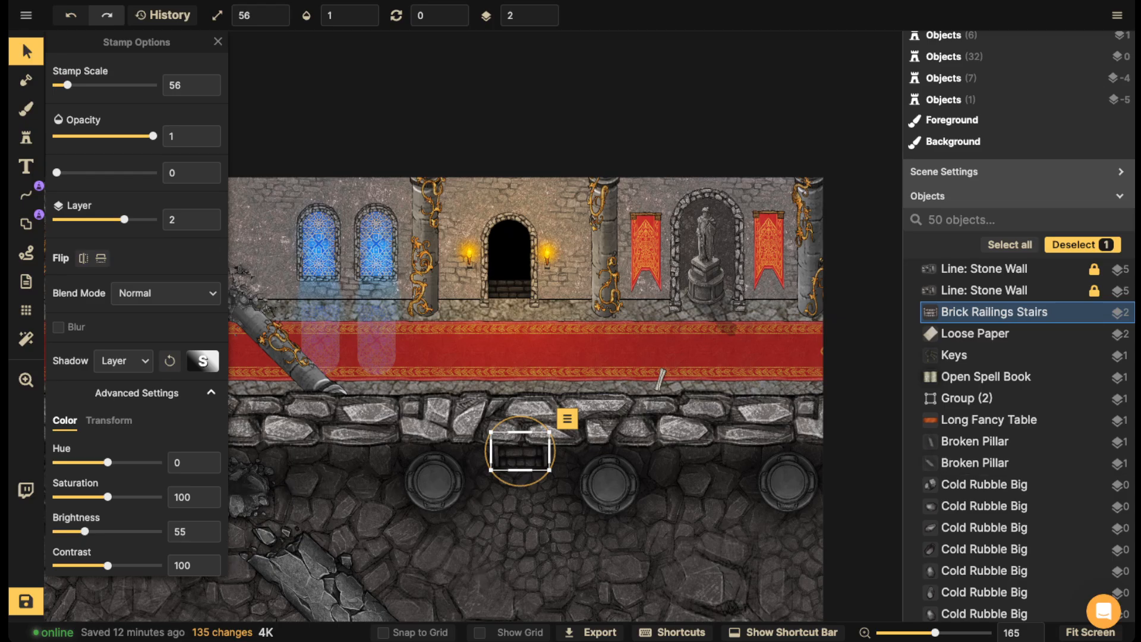
{"action": "scroll", "coordinate": [490, 503], "scroll_direction": "up", "scroll_amount": 3}
{"action": "left_click_drag", "start_coordinate": [490, 462], "coordinate": [525, 442]}
{"action": "left_click", "coordinate": [463, 391]}
- Examine the placed stairs and the broken pillar base against the doorway and hallway above
{"action": "scroll", "coordinate": [463, 391], "scroll_direction": "down", "scroll_amount": 5}
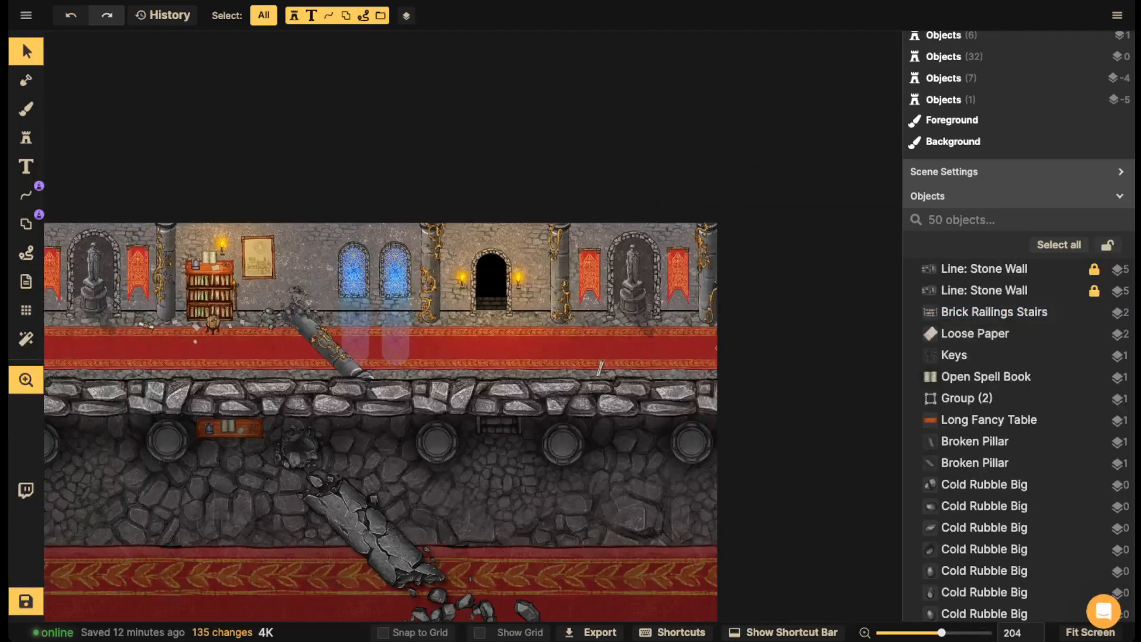
{"action": "left_click_drag", "start_coordinate": [463, 391], "coordinate": [574, 329]}
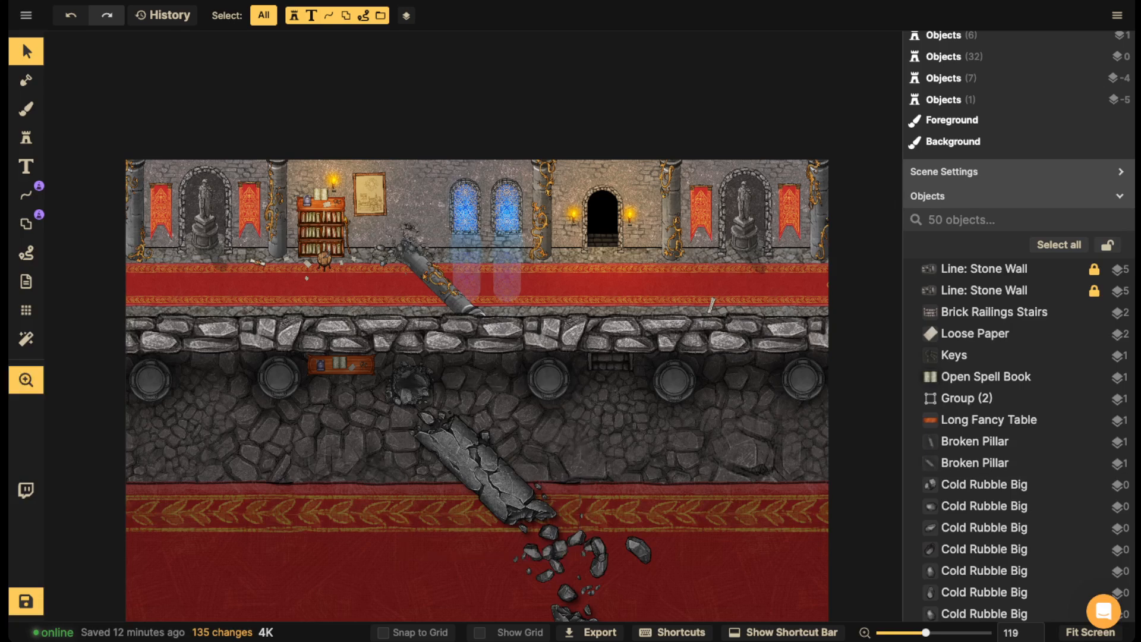
{"action": "left_click_drag", "start_coordinate": [553, 404], "coordinate": [554, 355]}
{"action": "left_click", "coordinate": [611, 313]}
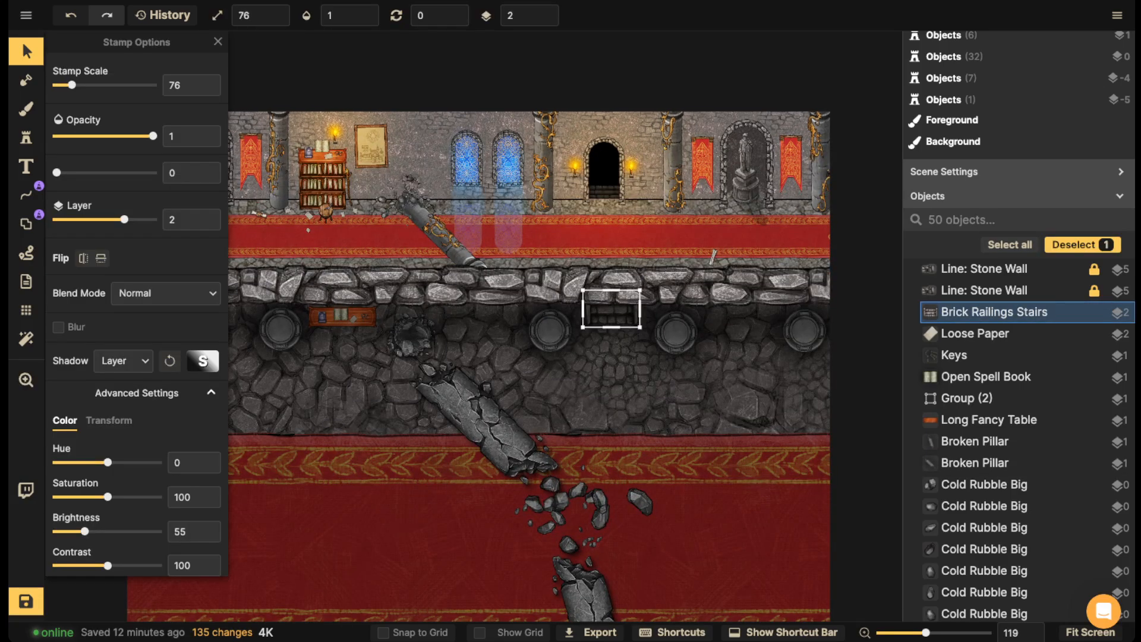
{"action": "left_click", "coordinate": [405, 332]}
{"action": "left_click", "coordinate": [405, 332]}
{"action": "scroll", "coordinate": [404, 331], "scroll_direction": "down", "scroll_amount": 3}
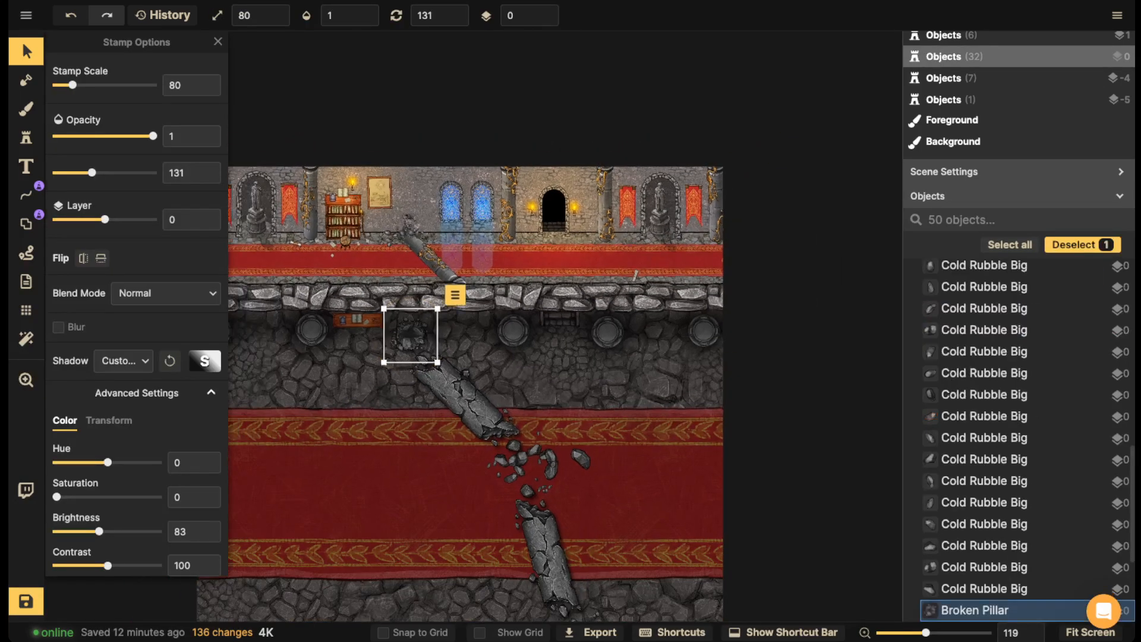
- Inspect the settings of the lower stone pillars and the two fallen pillar pieces one after another
{"action": "left_click", "coordinate": [271, 334]}
{"action": "left_click", "coordinate": [215, 331]}
{"action": "left_click", "coordinate": [311, 330]}
{"action": "left_click", "coordinate": [513, 331]}
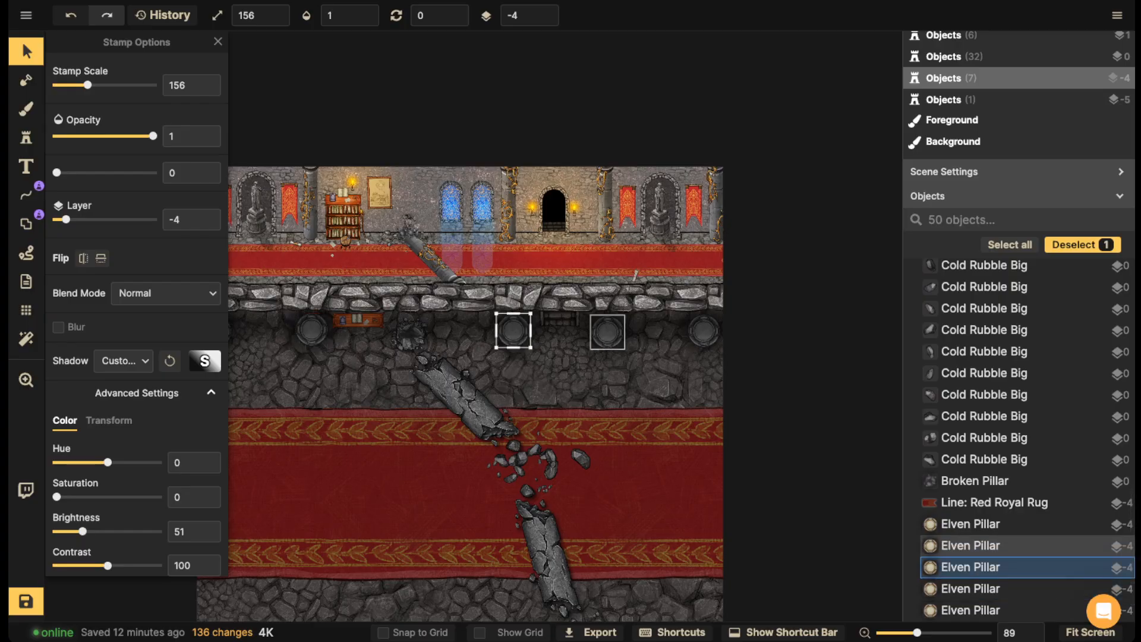
{"action": "left_click", "coordinate": [607, 332]}
{"action": "left_click", "coordinate": [704, 331]}
{"action": "left_click", "coordinate": [546, 553]}
{"action": "left_click", "coordinate": [466, 399]}
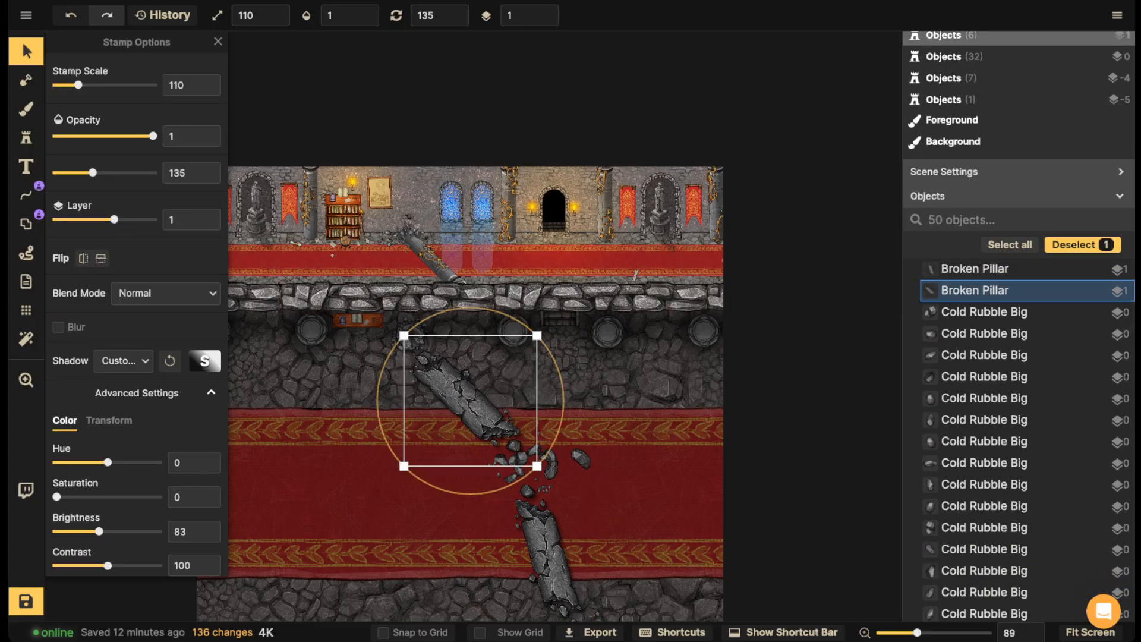
{"action": "scroll", "coordinate": [467, 399], "scroll_direction": "down", "scroll_amount": 1}
{"action": "scroll", "coordinate": [467, 400], "scroll_direction": "up", "scroll_amount": 1}
{"action": "left_click", "coordinate": [271, 350]}
{"action": "left_click", "coordinate": [216, 331]}
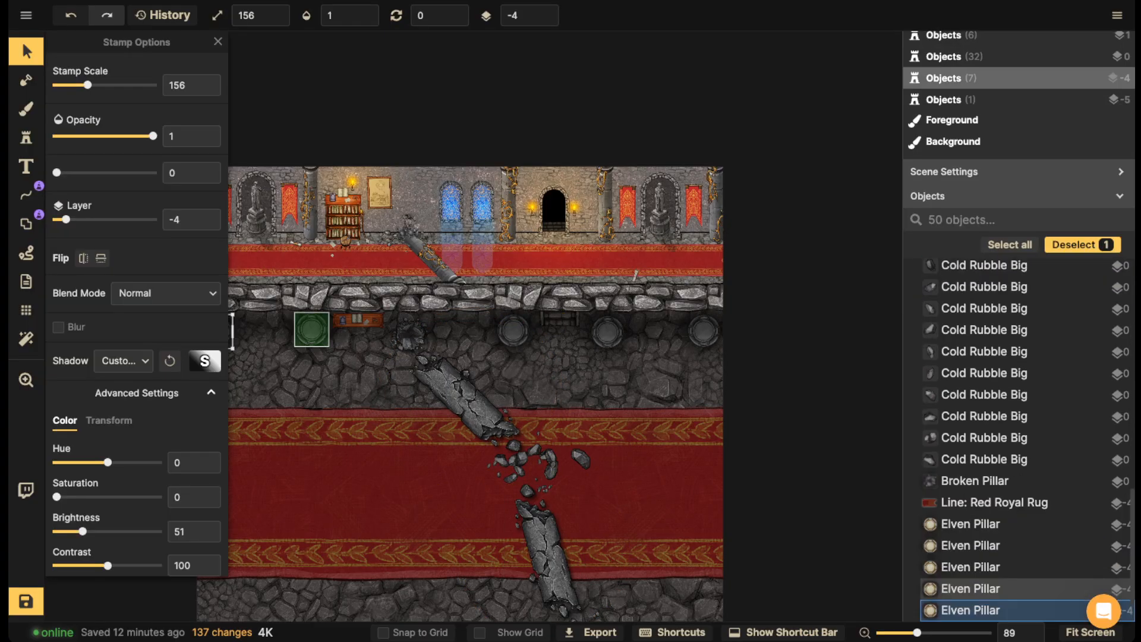
{"action": "left_click", "coordinate": [311, 330], "text": "shift"}
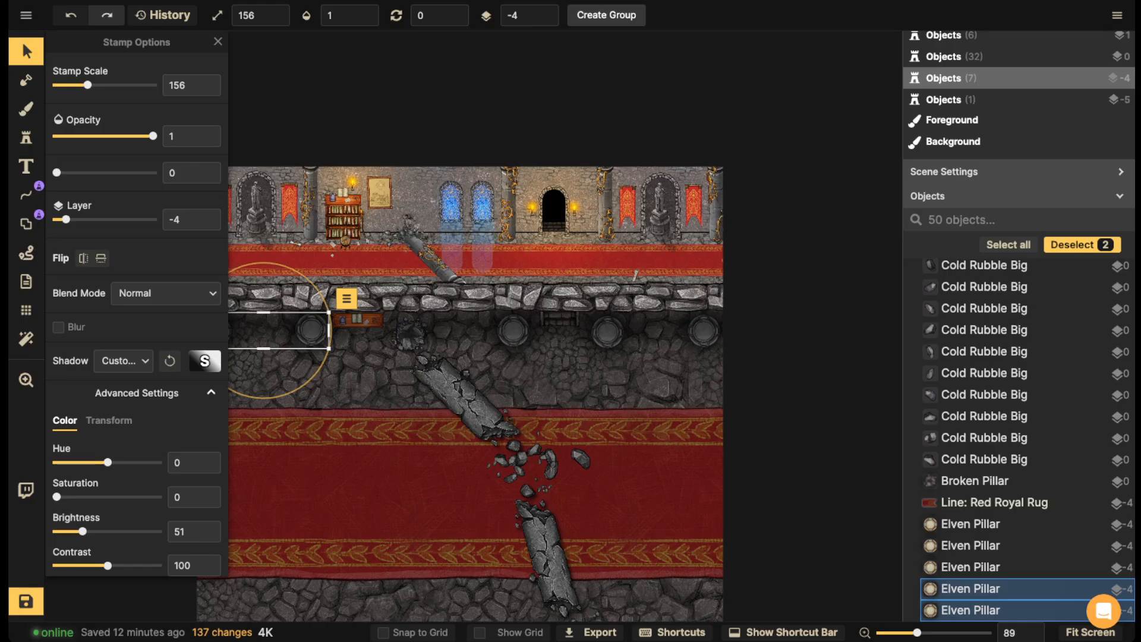
{"action": "left_click", "coordinate": [26, 80]}
{"action": "left_click", "coordinate": [26, 51]}
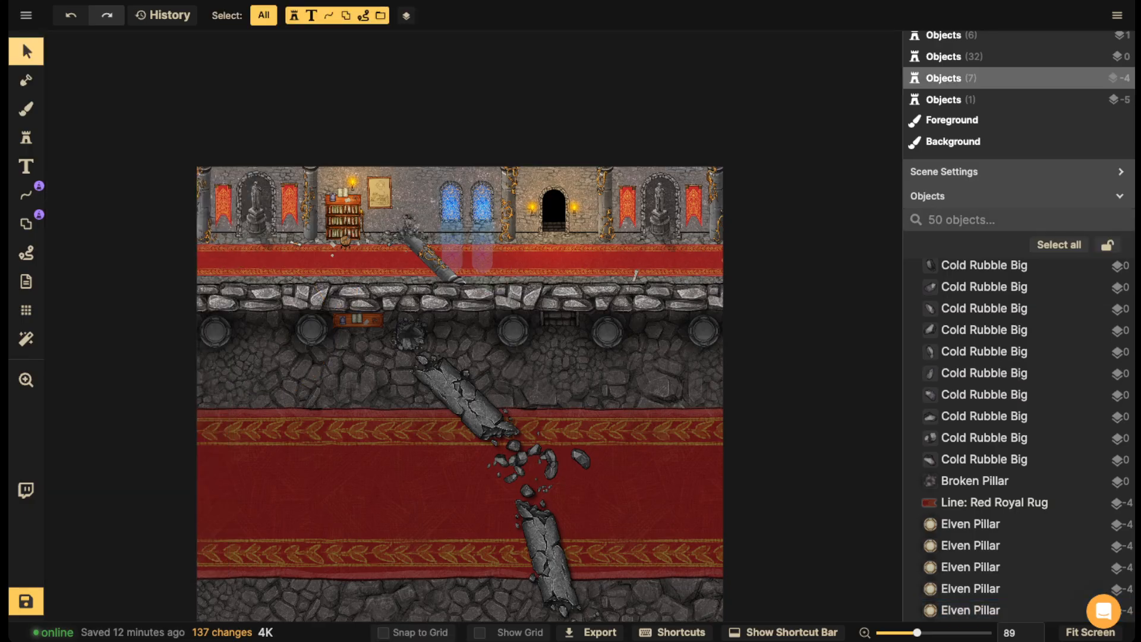
- Filter the scene objects for "pillar", select all eight matches and reduce their stamp scale together until it reads 120
{"action": "type", "text": "pillar"}
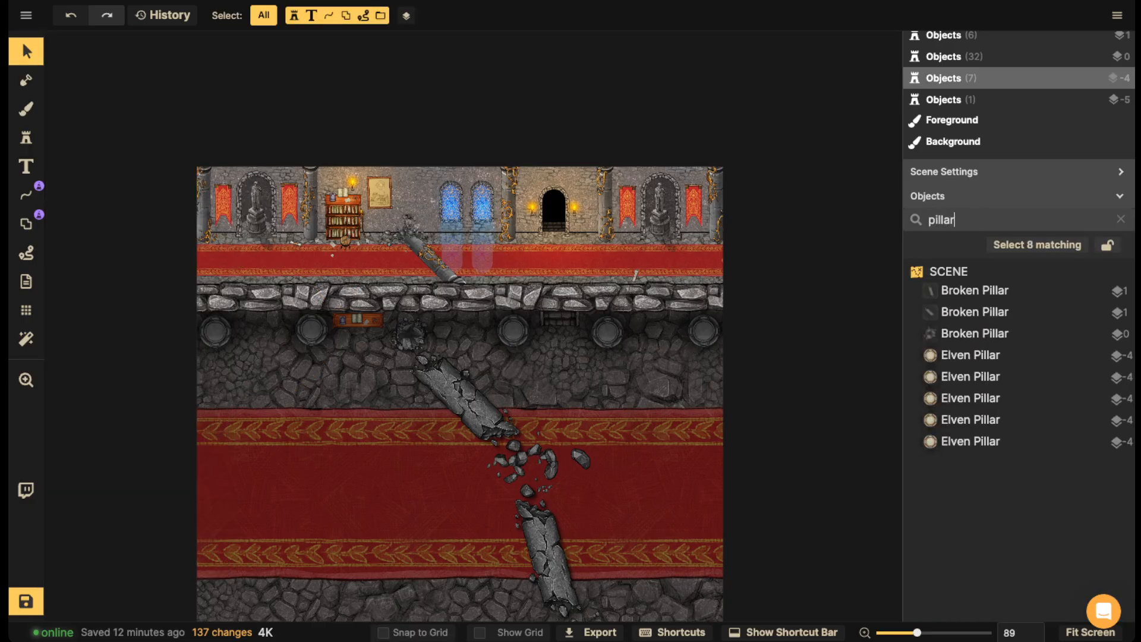
{"action": "left_click", "coordinate": [975, 290]}
{"action": "left_click", "coordinate": [971, 441], "text": "shift"}
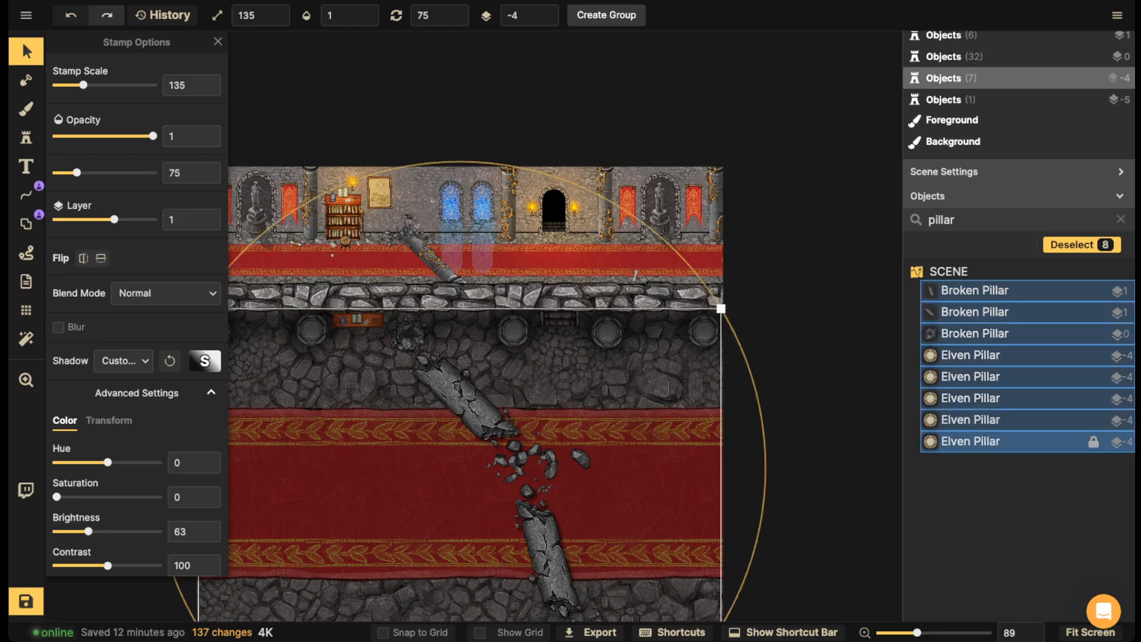
{"action": "left_click", "coordinate": [276, 21]}
{"action": "left_click", "coordinate": [277, 21]}
{"action": "left_click", "coordinate": [277, 21]}
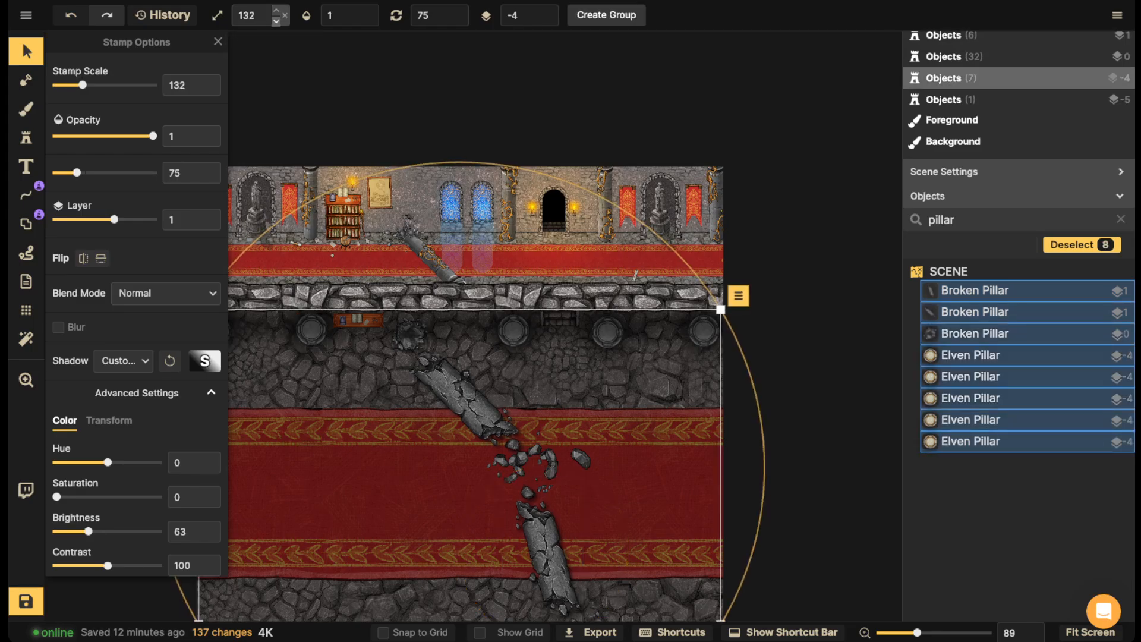
{"action": "left_click", "coordinate": [276, 21]}
{"action": "left_click", "coordinate": [277, 20]}
{"action": "left_click", "coordinate": [276, 21]}
{"action": "left_click", "coordinate": [276, 21]}
{"action": "left_click", "coordinate": [276, 21]}
{"action": "left_click", "coordinate": [276, 21]}
{"action": "left_click", "coordinate": [276, 20]}
{"action": "left_click", "coordinate": [276, 21]}
{"action": "left_click", "coordinate": [276, 21]}
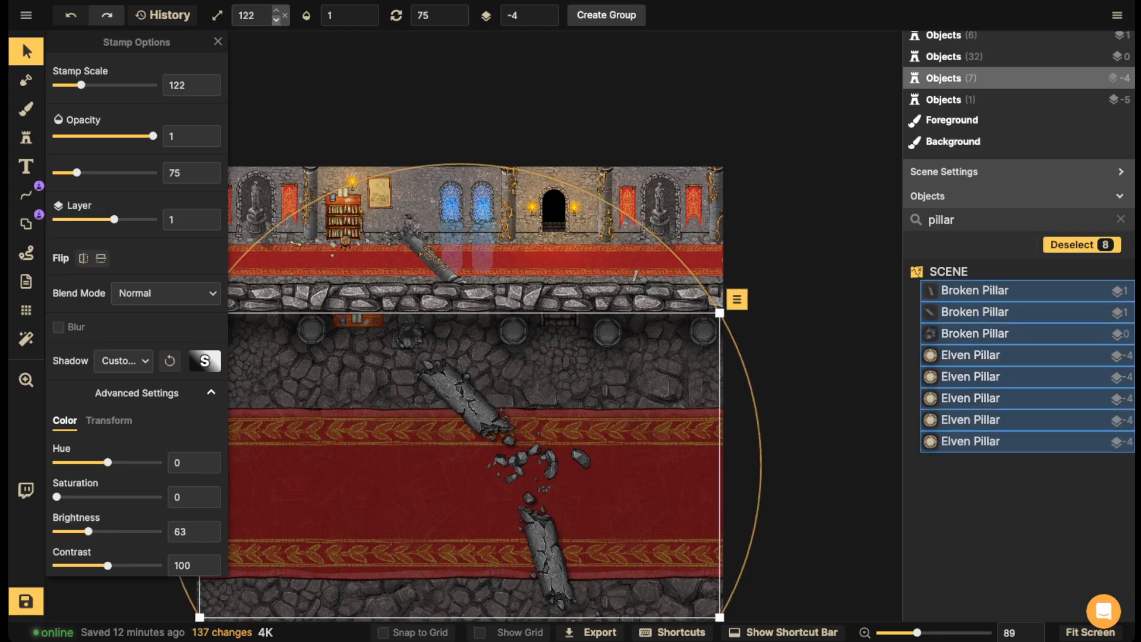
{"action": "left_click", "coordinate": [276, 21]}
{"action": "left_click", "coordinate": [277, 21]}
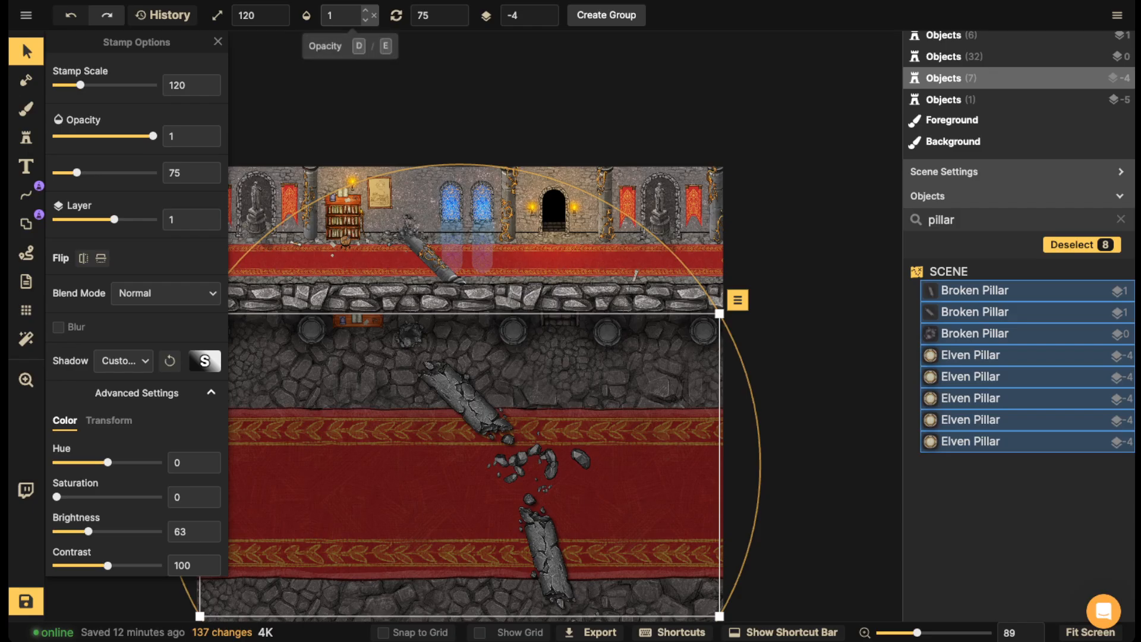
- Lower the opacity of the eight selected pillar objects to 0.94 and deselect them
{"action": "left_click", "coordinate": [364, 20]}
{"action": "left_click", "coordinate": [365, 20]}
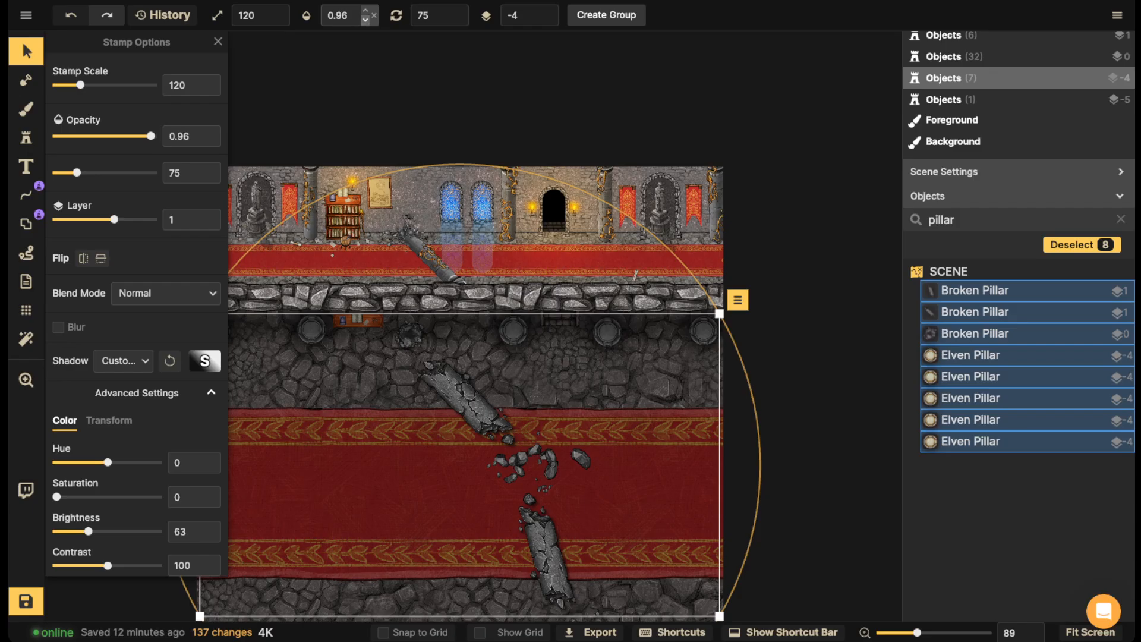
{"action": "left_click", "coordinate": [271, 289]}
{"action": "scroll", "coordinate": [271, 290], "scroll_direction": "down", "scroll_amount": 5}
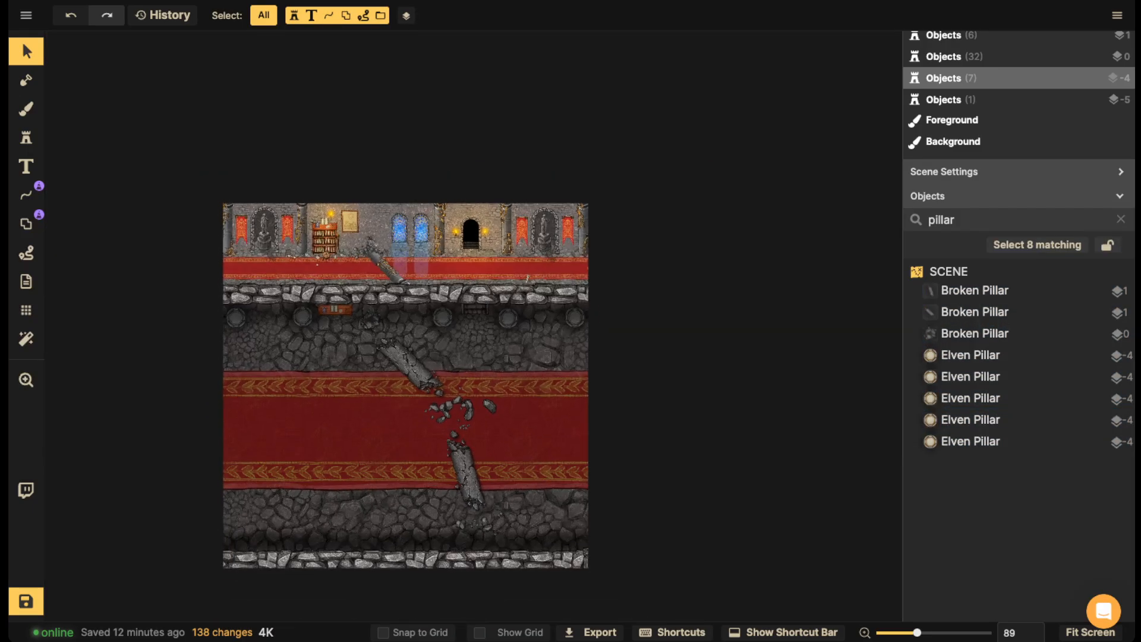
- Move the upper fallen pillar piece slightly left and rotate it to 149, steeper across the rug's upper edge
{"action": "left_click_drag", "start_coordinate": [361, 317], "coordinate": [513, 200]}
{"action": "scroll", "coordinate": [514, 201], "scroll_direction": "up", "scroll_amount": 2}
{"action": "scroll", "coordinate": [511, 193], "scroll_direction": "up", "scroll_amount": 2}
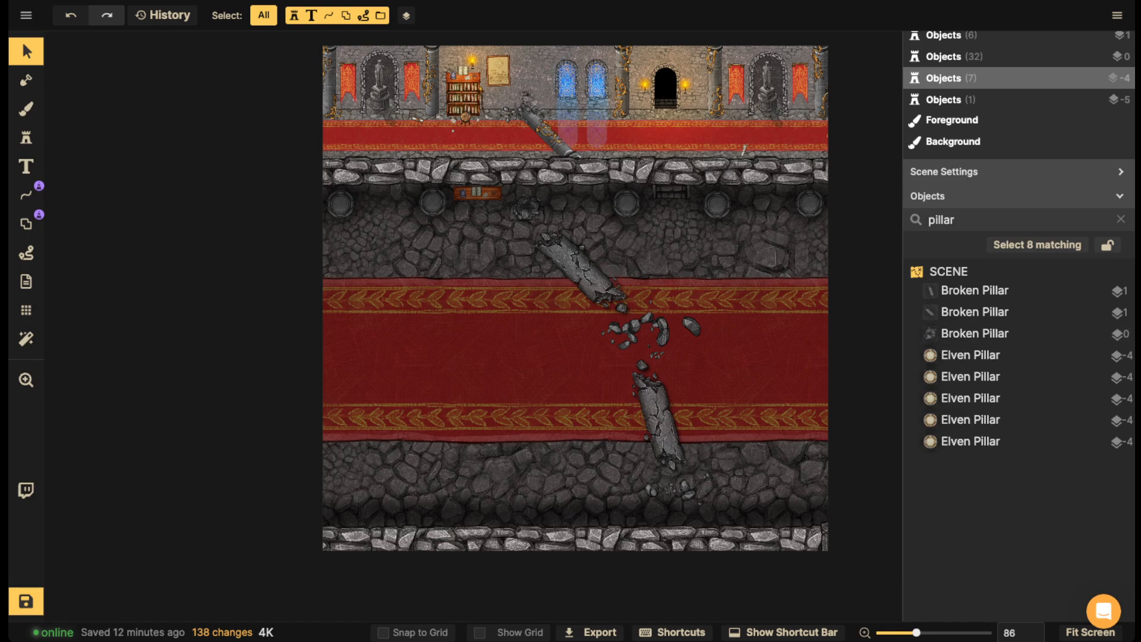
{"action": "scroll", "coordinate": [542, 117], "scroll_direction": "up", "scroll_amount": 2}
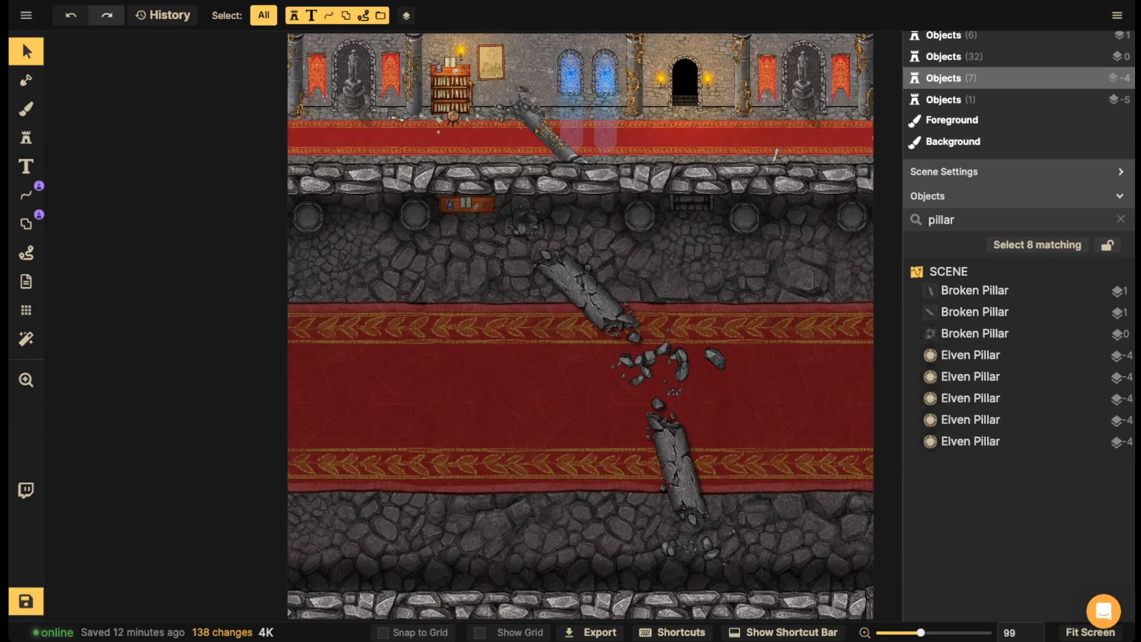
{"action": "left_click_drag", "start_coordinate": [588, 293], "coordinate": [573, 291]}
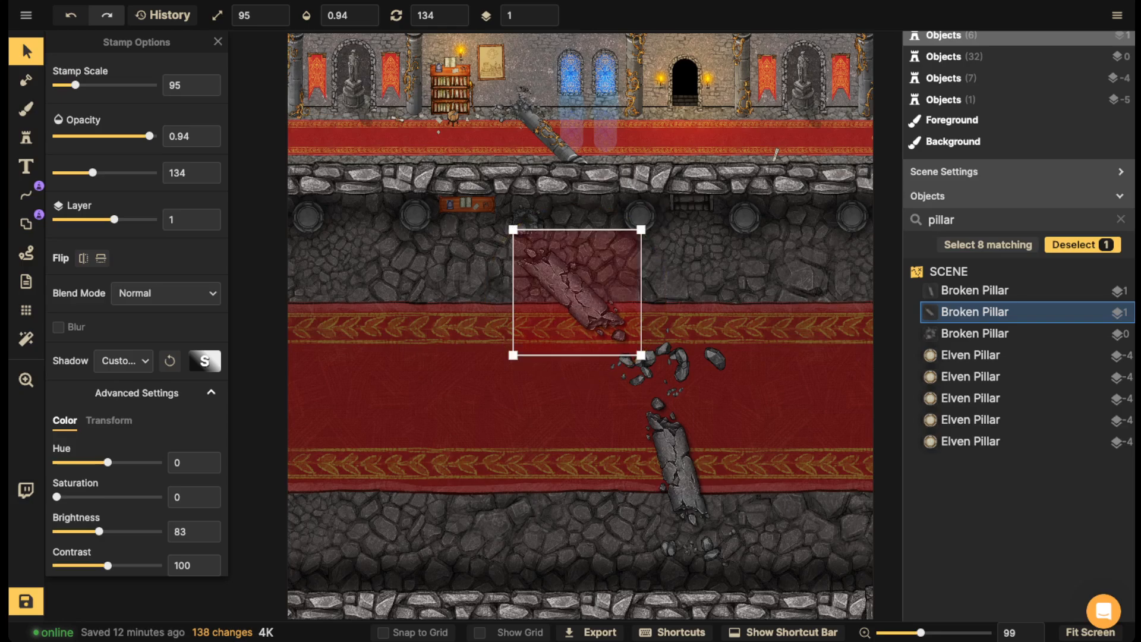
{"action": "left_click_drag", "start_coordinate": [657, 218], "coordinate": [675, 241]}
{"action": "key", "text": "Escape"}
{"action": "left_click", "coordinate": [558, 386]}
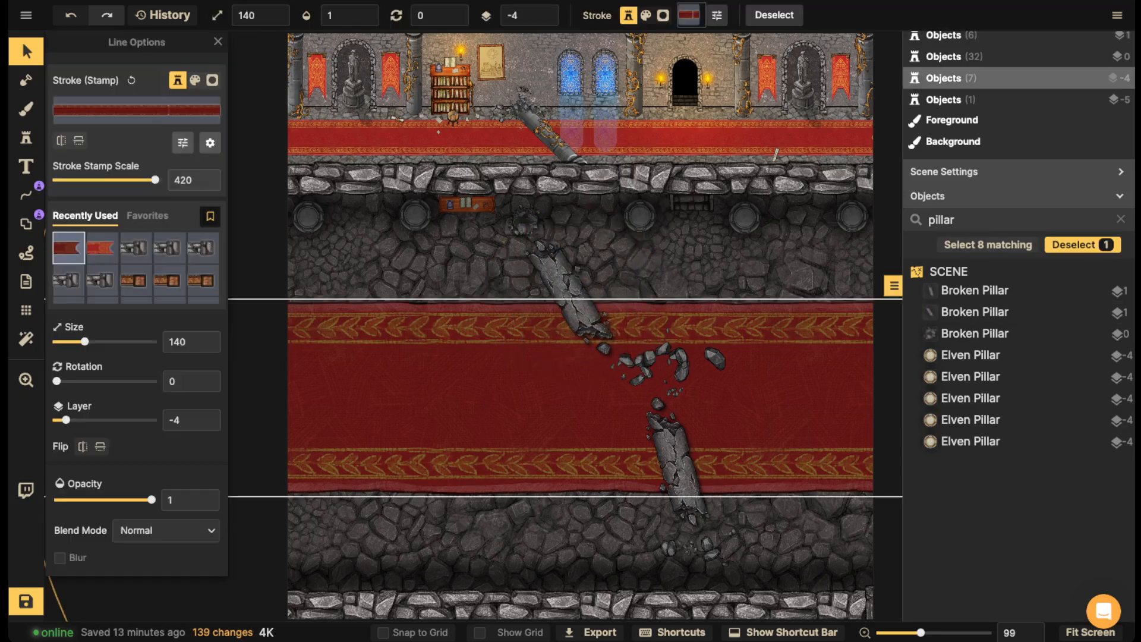
{"action": "key", "text": "Escape"}
- Shift the rubble between the pillar pieces slightly left, and nudge and slightly rotate the lower fallen piece to follow it
{"action": "left_click_drag", "start_coordinate": [521, 225], "coordinate": [705, 357]}
{"action": "left_click", "coordinate": [675, 458]}
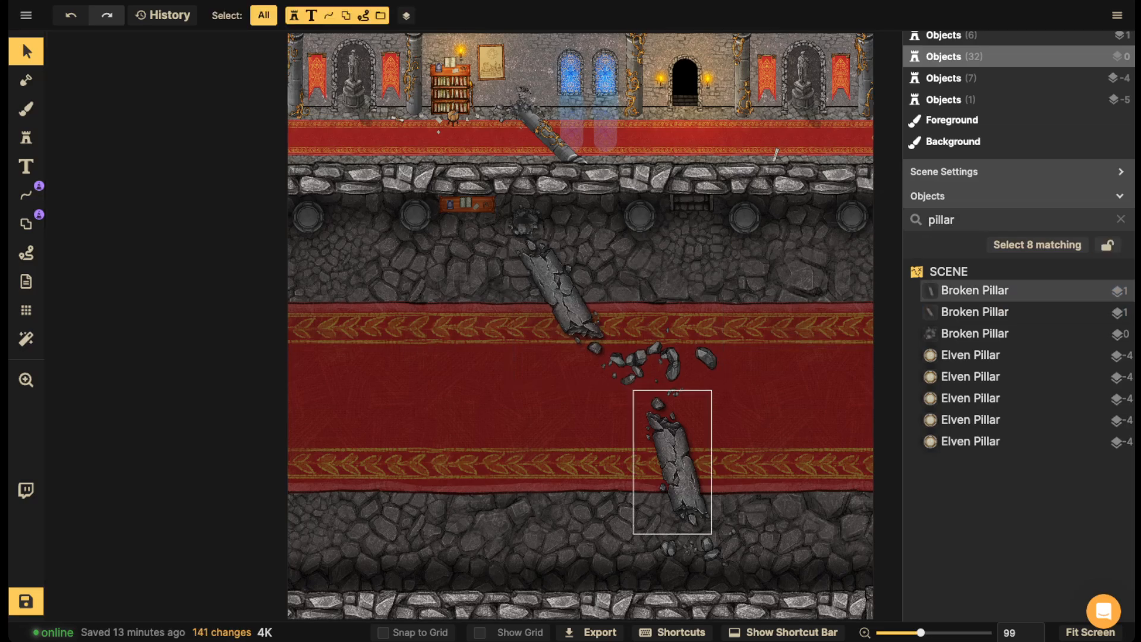
{"action": "left_click_drag", "start_coordinate": [675, 459], "coordinate": [575, 478]}
{"action": "key", "text": "Escape"}
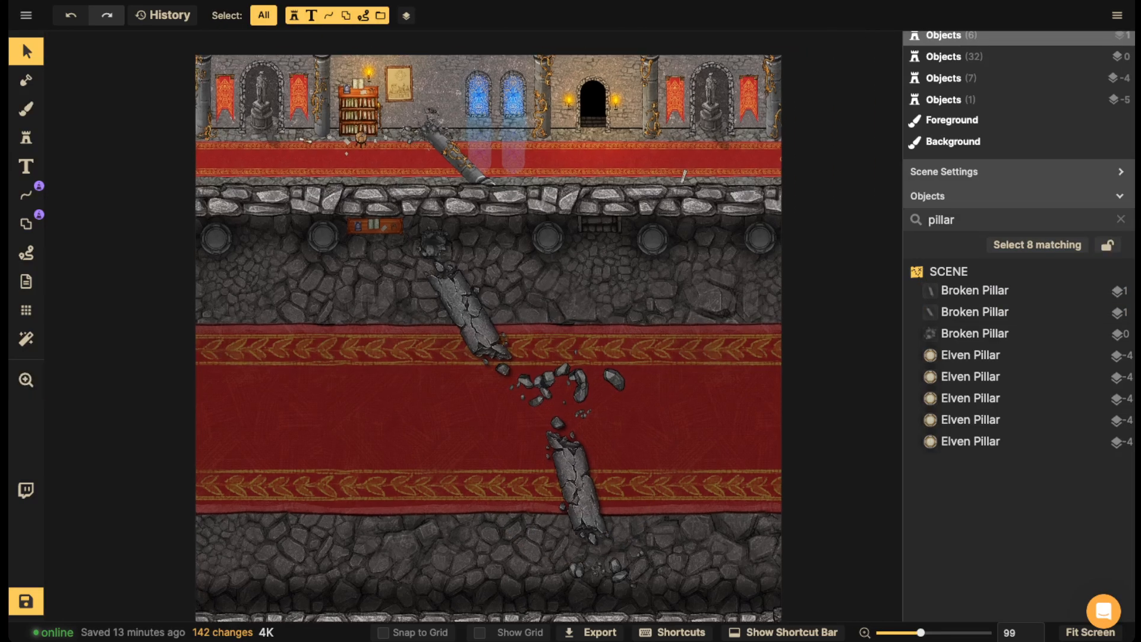
{"action": "left_click", "coordinate": [575, 477]}
{"action": "left_click_drag", "start_coordinate": [574, 397], "coordinate": [577, 397]}
{"action": "key", "text": "Escape"}
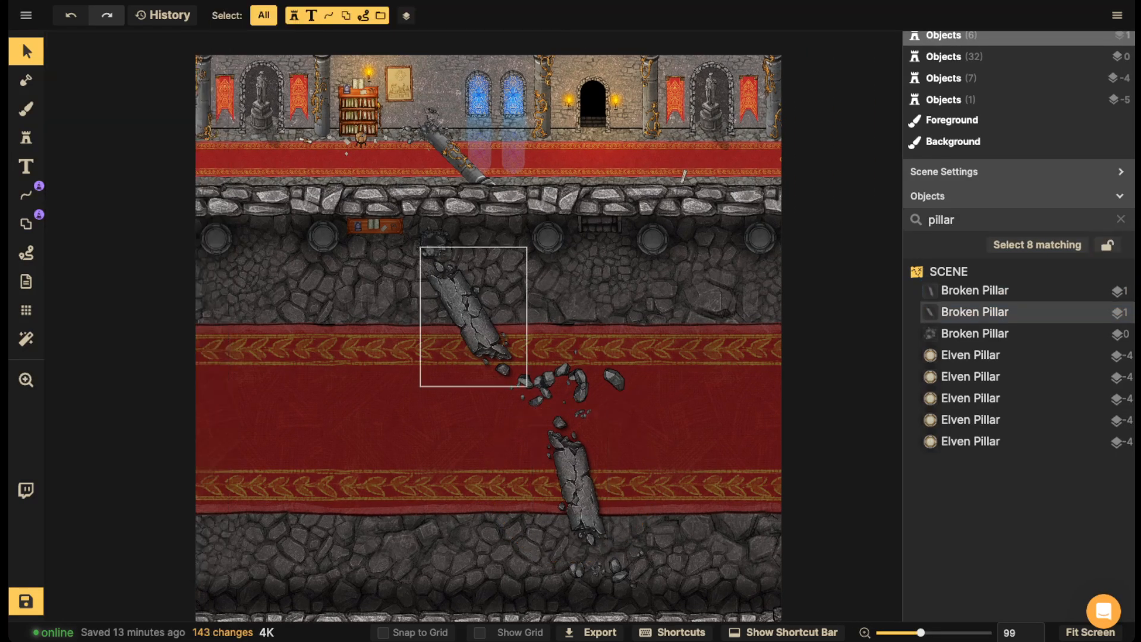
- Unlock the locked scene objects so the hallway background group can be selected, and leave the group deselected
{"action": "scroll", "coordinate": [490, 243], "scroll_direction": "up", "scroll_amount": 5}
{"action": "scroll", "coordinate": [518, 236], "scroll_direction": "up", "scroll_amount": 5}
{"action": "scroll", "coordinate": [511, 160], "scroll_direction": "down", "scroll_amount": 4}
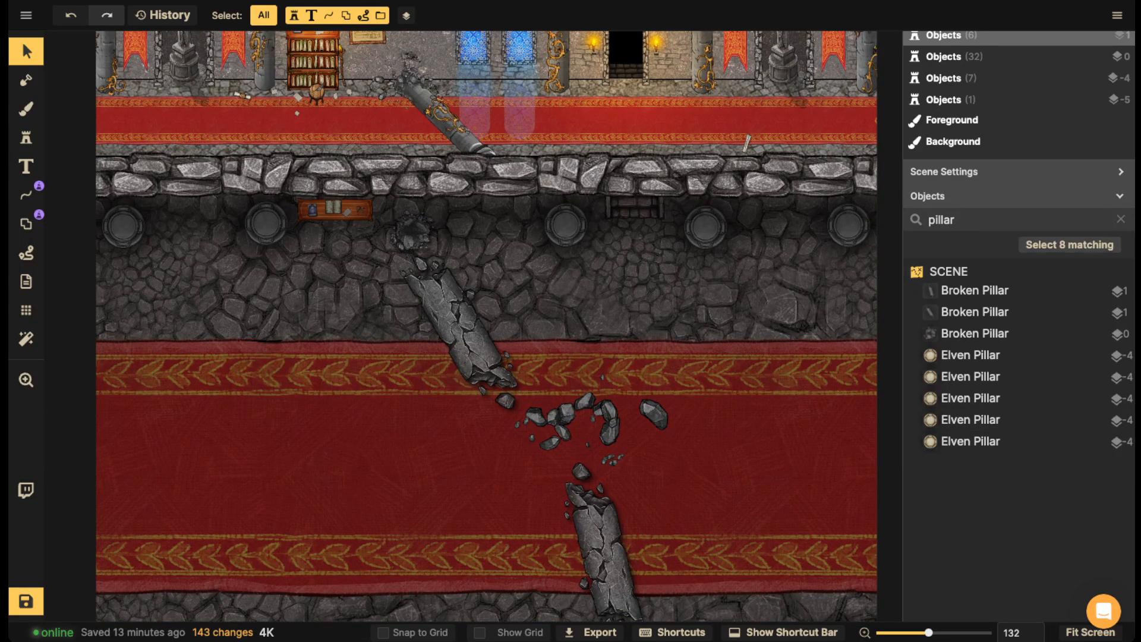
{"action": "left_click", "coordinate": [1076, 245]}
{"action": "left_click", "coordinate": [1077, 245]}
{"action": "left_click", "coordinate": [832, 179]}
{"action": "scroll", "coordinate": [835, 318], "scroll_direction": "down", "scroll_amount": 5}
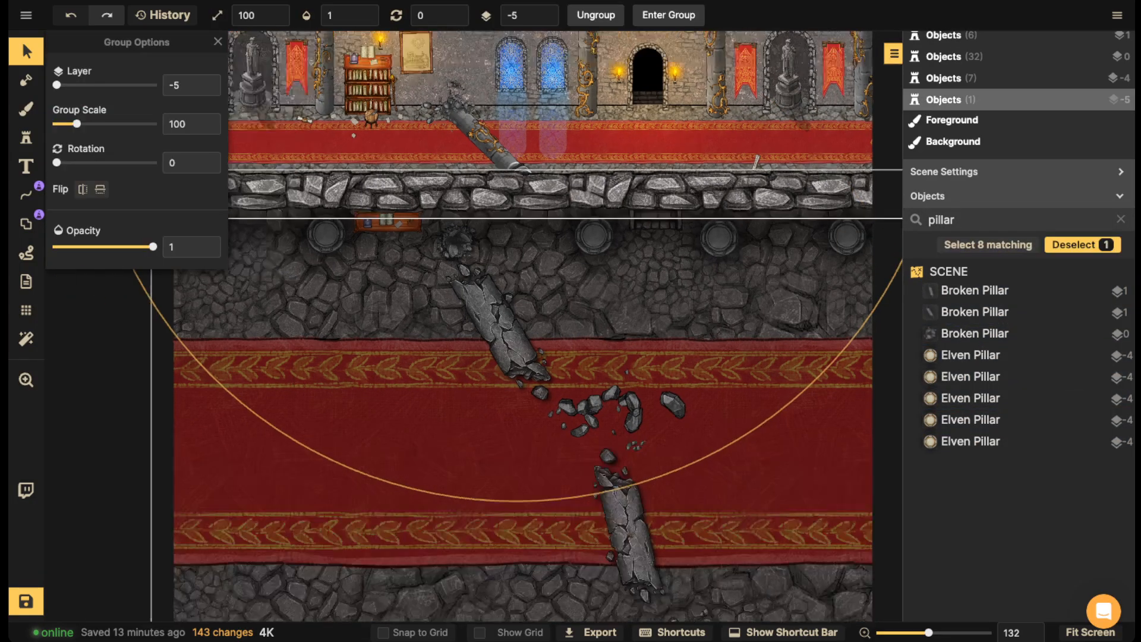
{"action": "left_click_drag", "start_coordinate": [835, 318], "coordinate": [835, 334]}
{"action": "left_click", "coordinate": [1082, 245]}
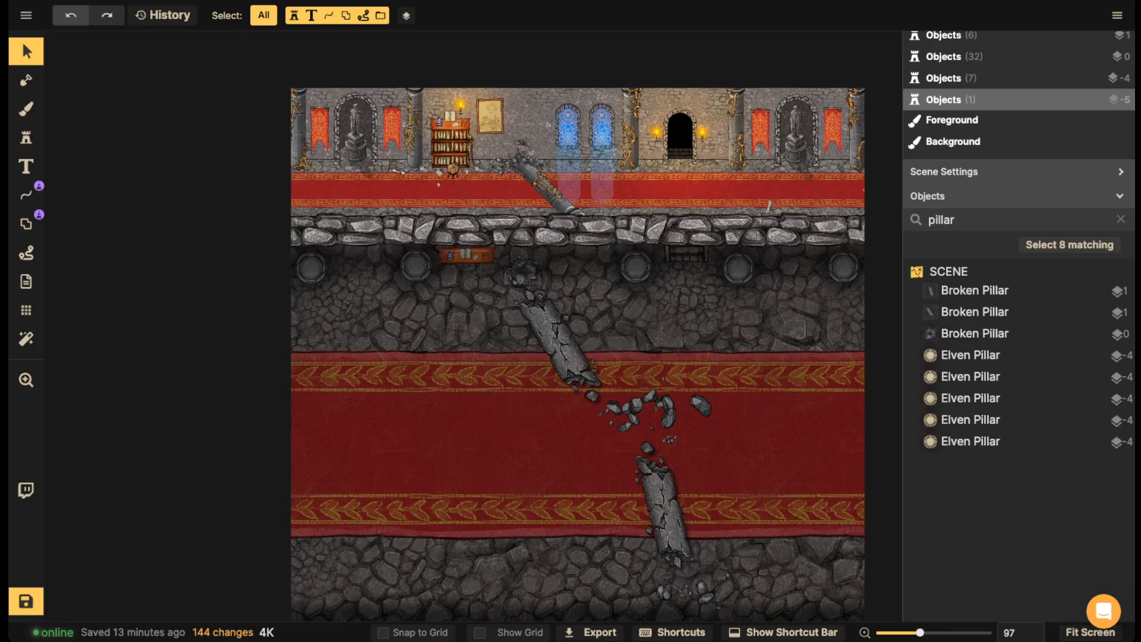
{"action": "left_click", "coordinate": [27, 80]}
{"action": "left_click", "coordinate": [26, 51]}
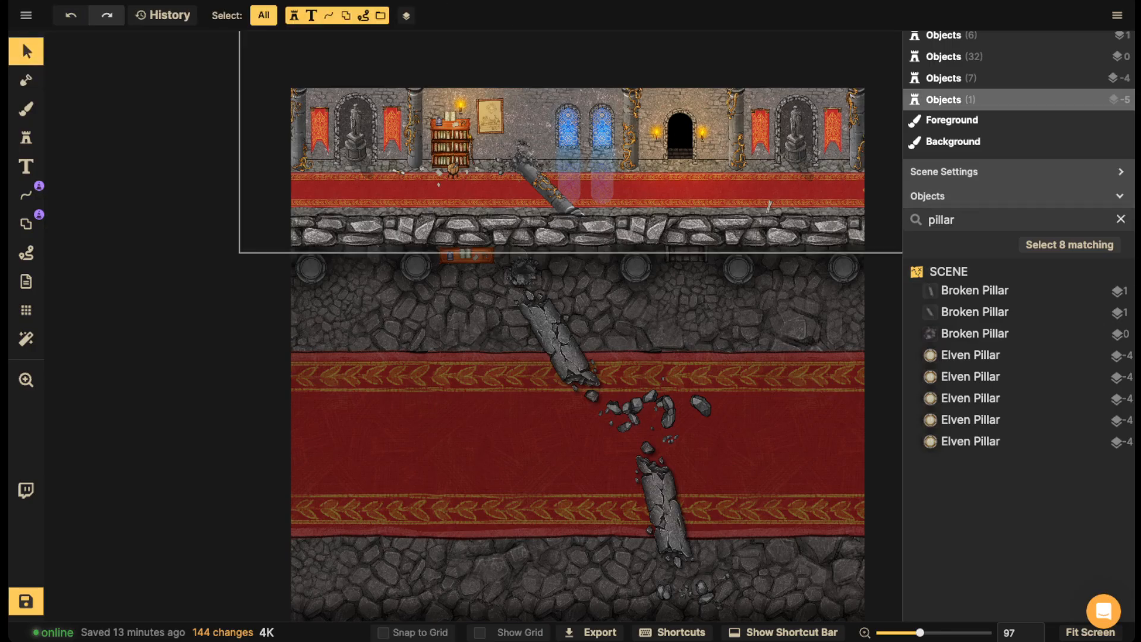
- Clear the "pillar" filter, enter the Battle Background group and select both windows' blue light patterns and light glows for copying
{"action": "left_click", "coordinate": [1121, 219]}
{"action": "left_click", "coordinate": [951, 100]}
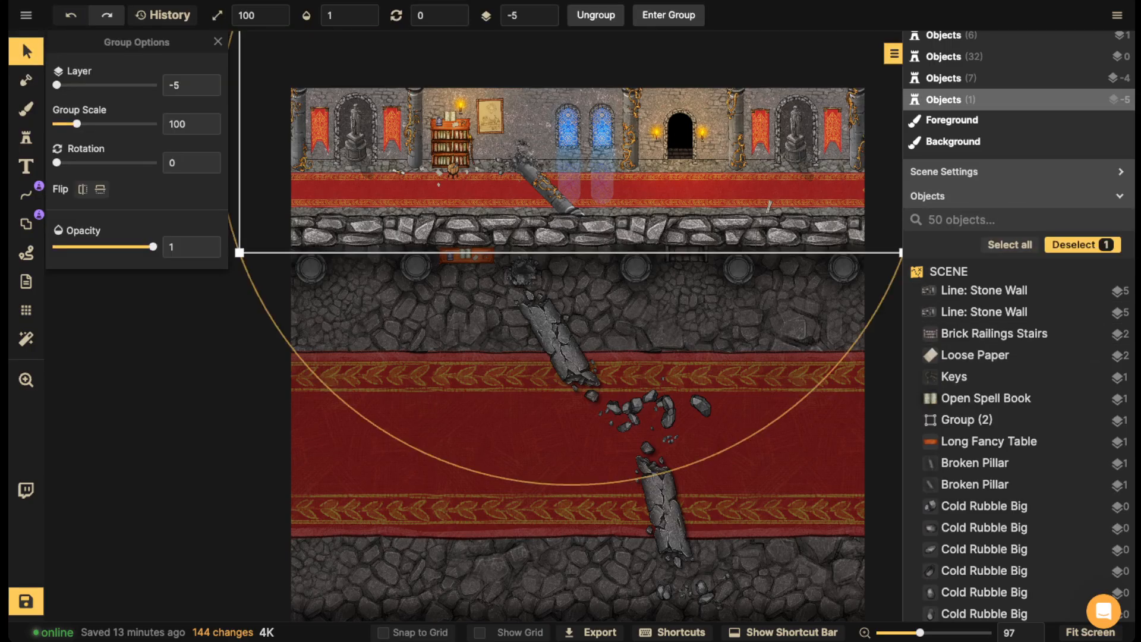
{"action": "left_click", "coordinate": [672, 15]}
{"action": "left_click", "coordinate": [568, 201]}
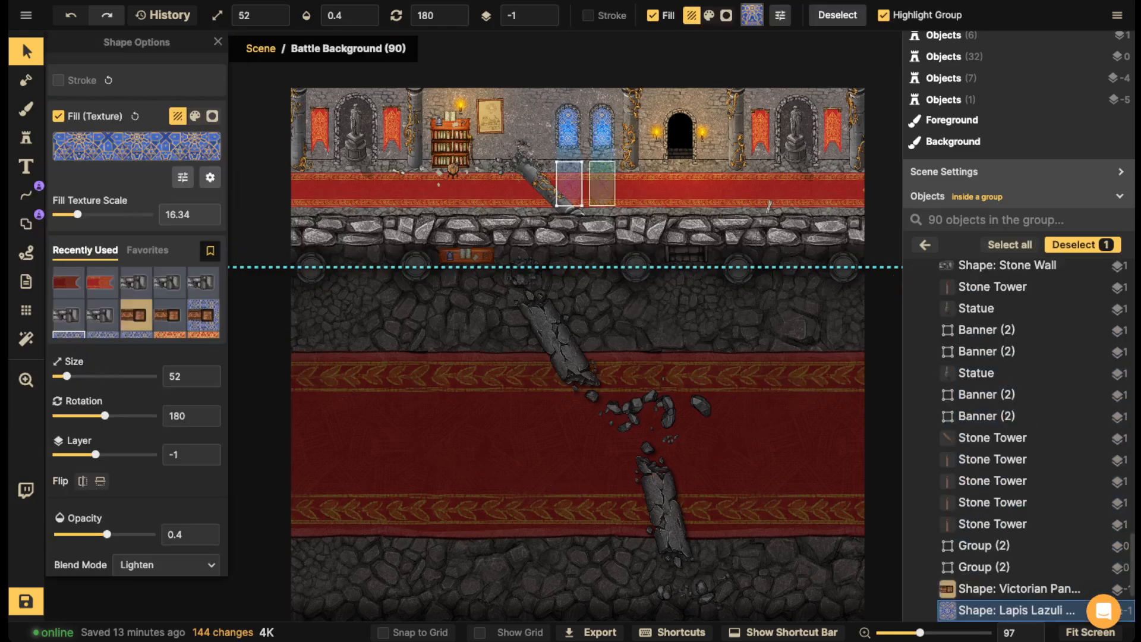
{"action": "left_click", "coordinate": [602, 201], "text": "shift"}
{"action": "left_click", "coordinate": [602, 171], "text": "shift"}
{"action": "left_click", "coordinate": [568, 170], "text": "shift"}
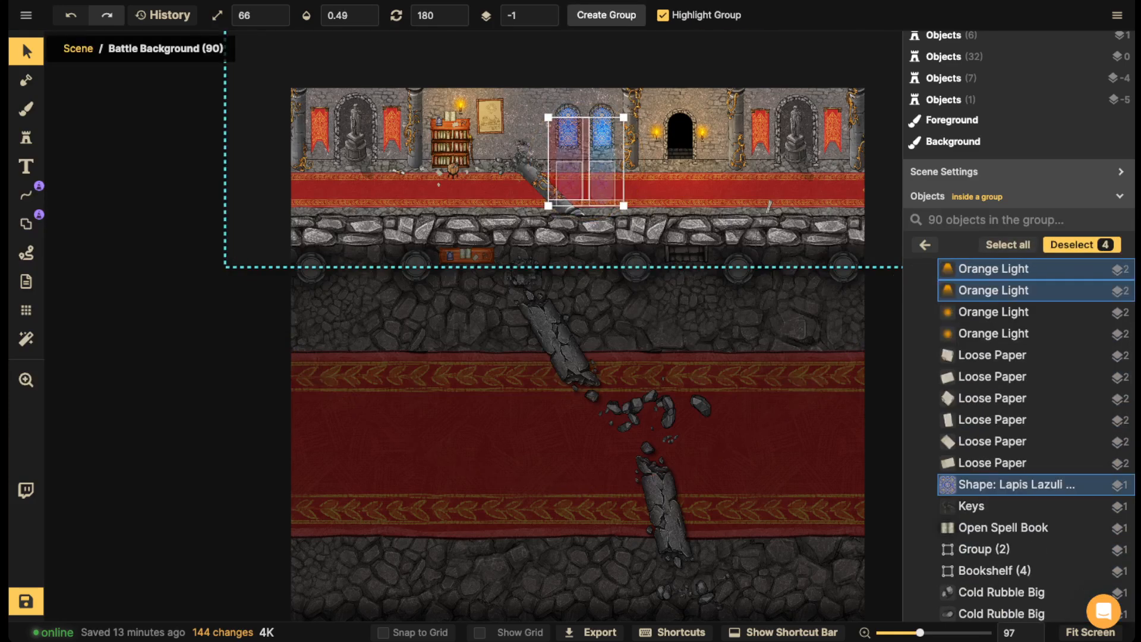
- Paste the copied window lights into the main scene, place them below the stone wall under the windows and enlarge them to scale 89
{"action": "key", "text": "Escape"}
{"action": "key", "text": "Escape"}
{"action": "key", "text": "ctrl+v"}
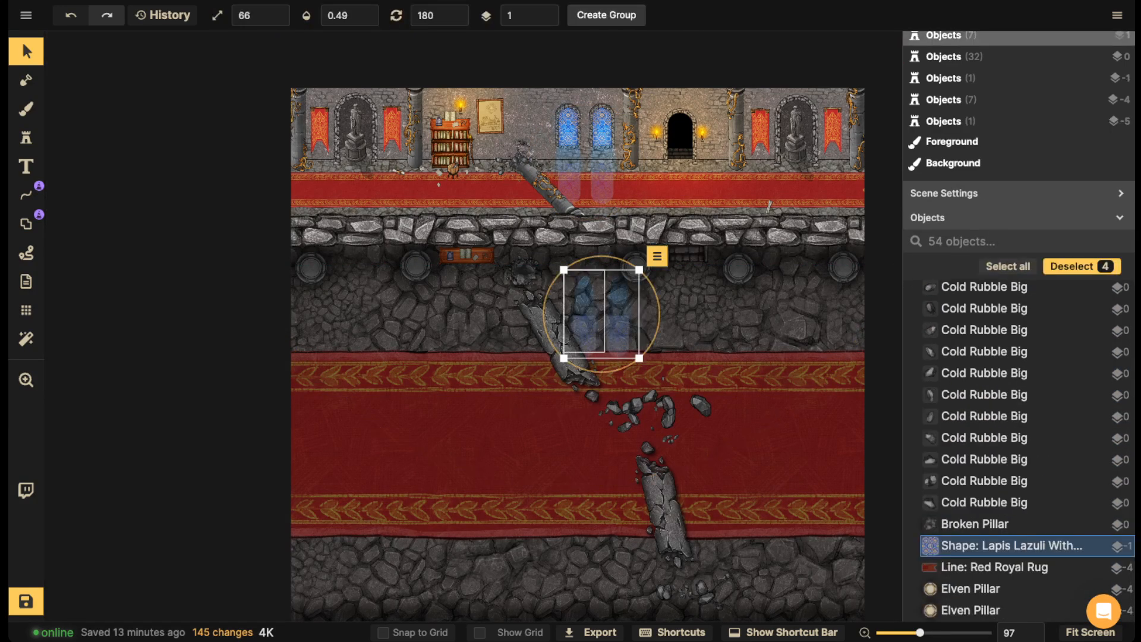
{"action": "left_click_drag", "start_coordinate": [601, 313], "coordinate": [583, 281]}
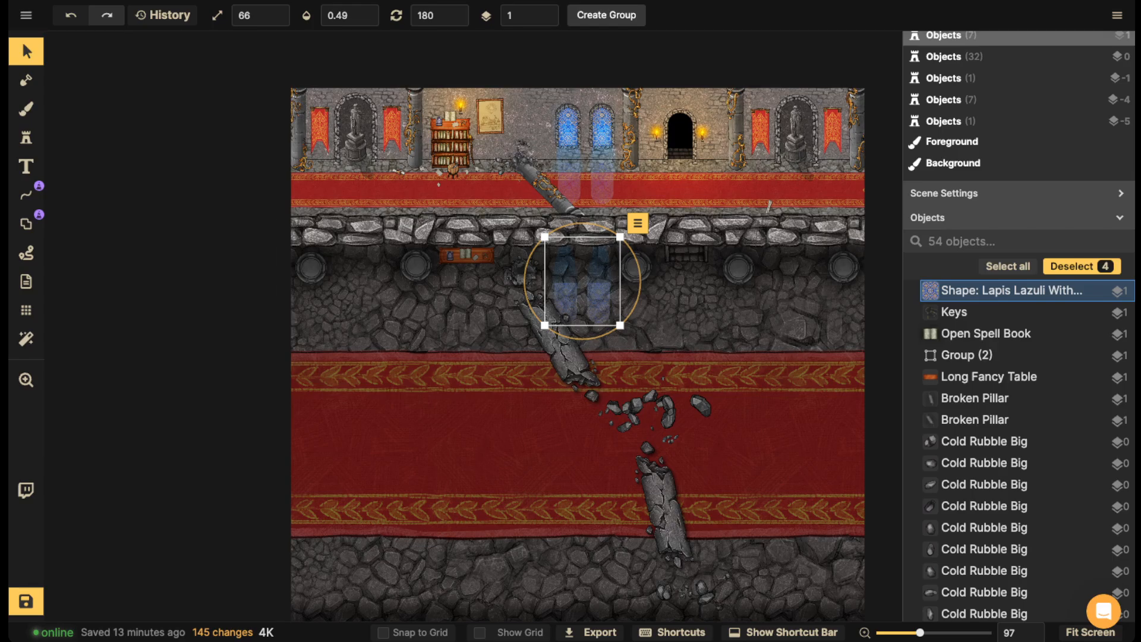
{"action": "left_click_drag", "start_coordinate": [619, 325], "coordinate": [601, 309]}
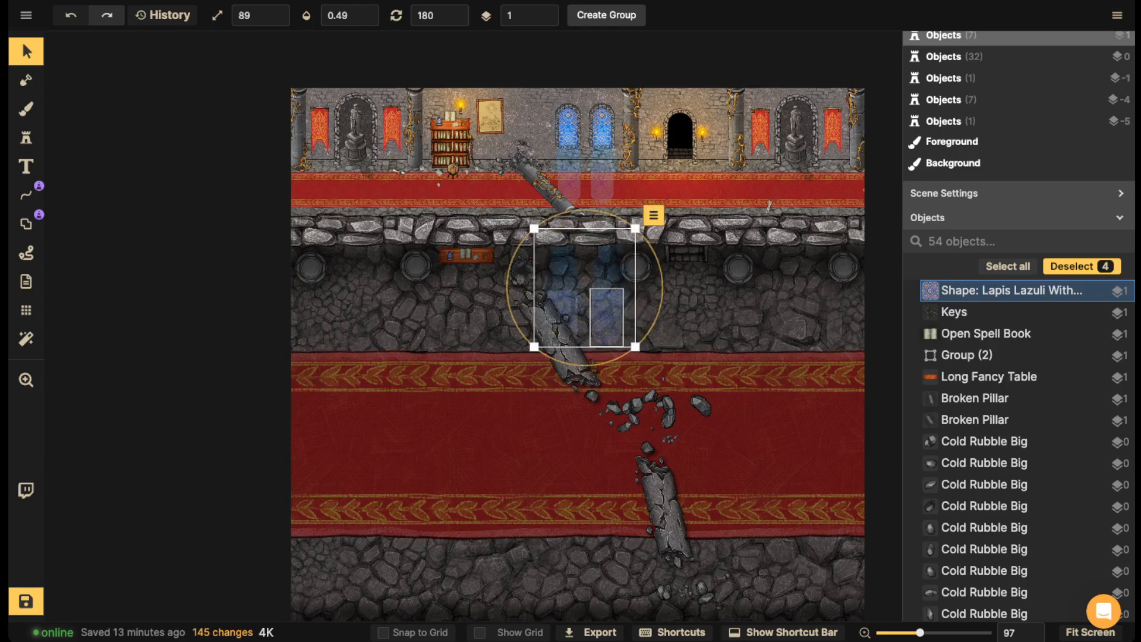
- Try the left pasted light pattern on layer 1 and examine how it overlaps the upper fallen pillar piece
{"action": "left_click", "coordinate": [565, 311]}
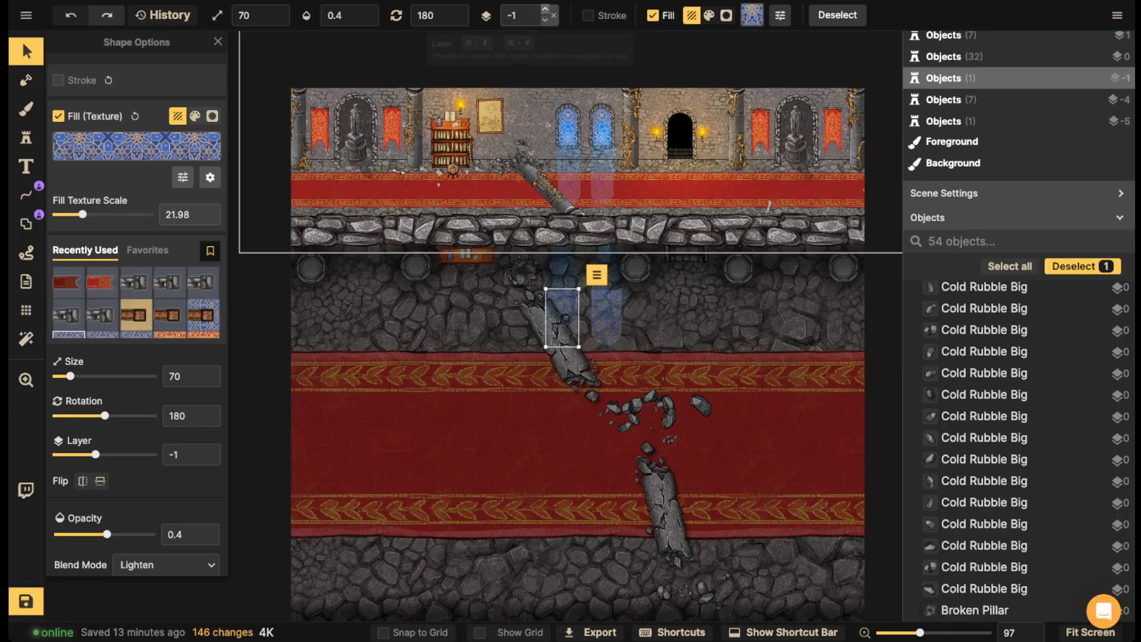
{"action": "left_click", "coordinate": [545, 11]}
{"action": "left_click", "coordinate": [545, 11]}
{"action": "left_click", "coordinate": [550, 363]}
{"action": "scroll", "coordinate": [552, 361], "scroll_direction": "up", "scroll_amount": 1}
{"action": "scroll", "coordinate": [555, 318], "scroll_direction": "up", "scroll_amount": 8}
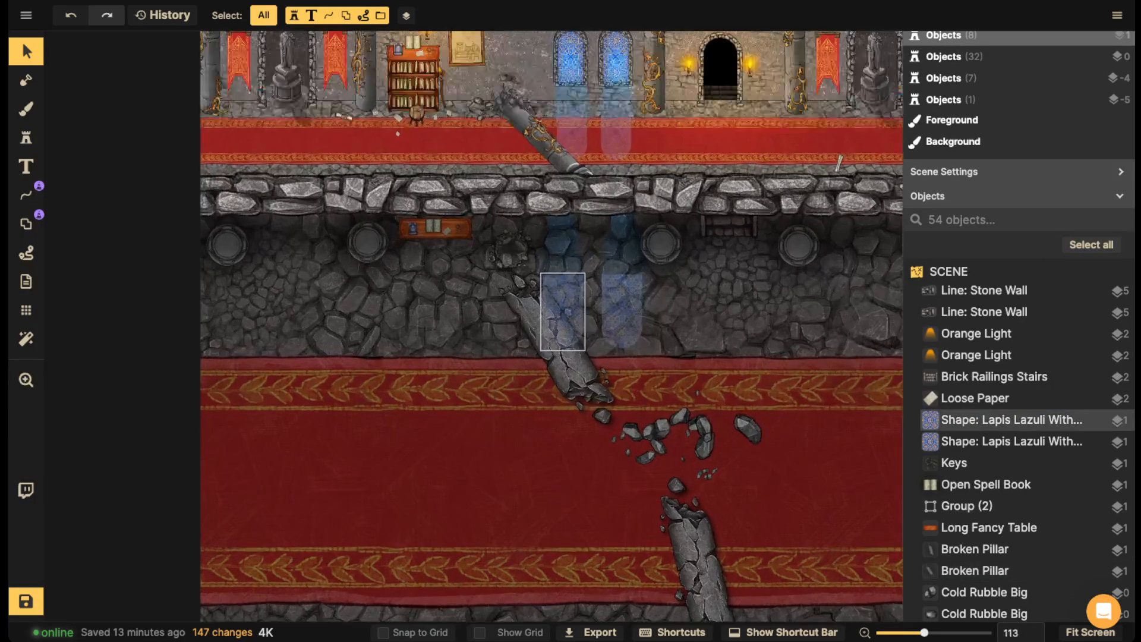
{"action": "left_click", "coordinate": [554, 318]}
{"action": "left_click_drag", "start_coordinate": [554, 317], "coordinate": [551, 317]}
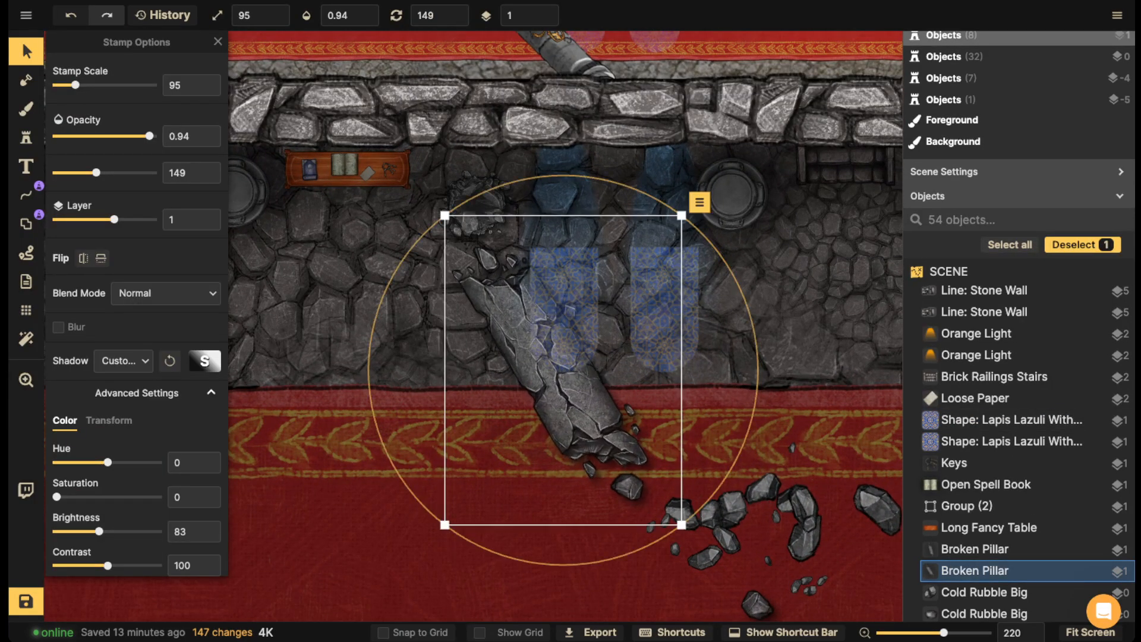
{"action": "left_click", "coordinate": [563, 288]}
{"action": "key", "text": "Escape"}
{"action": "scroll", "coordinate": [564, 256], "scroll_direction": "down", "scroll_amount": 4}
{"action": "scroll", "coordinate": [594, 321], "scroll_direction": "down", "scroll_amount": 3}
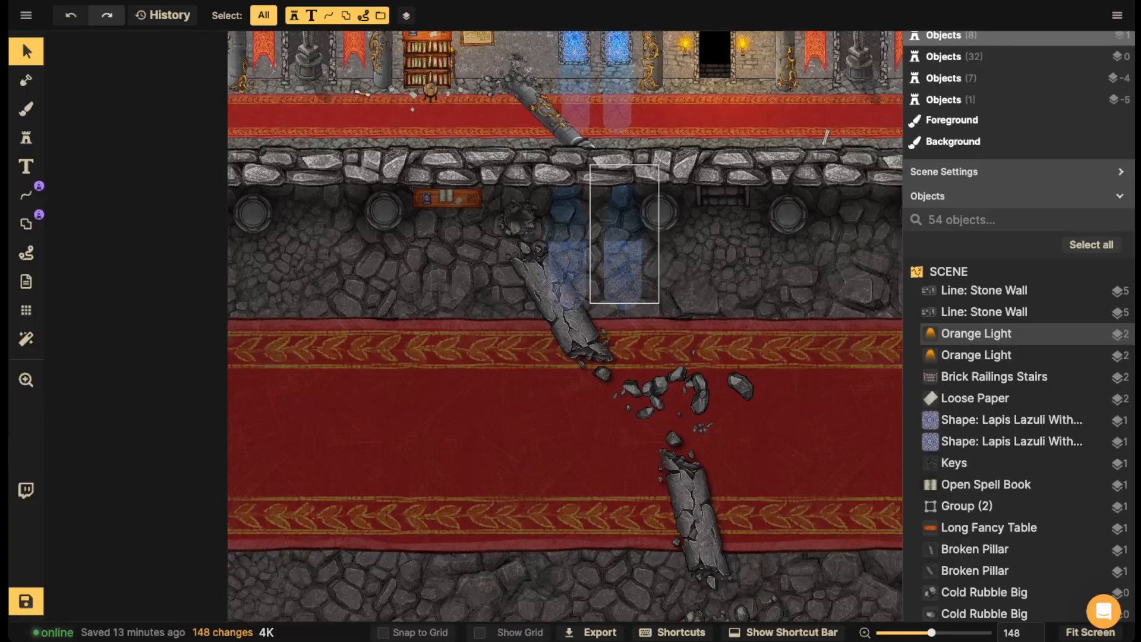
- Set the left pasted light pattern to layer -1 and check it against the fallen pillar
{"action": "left_click", "coordinate": [574, 296]}
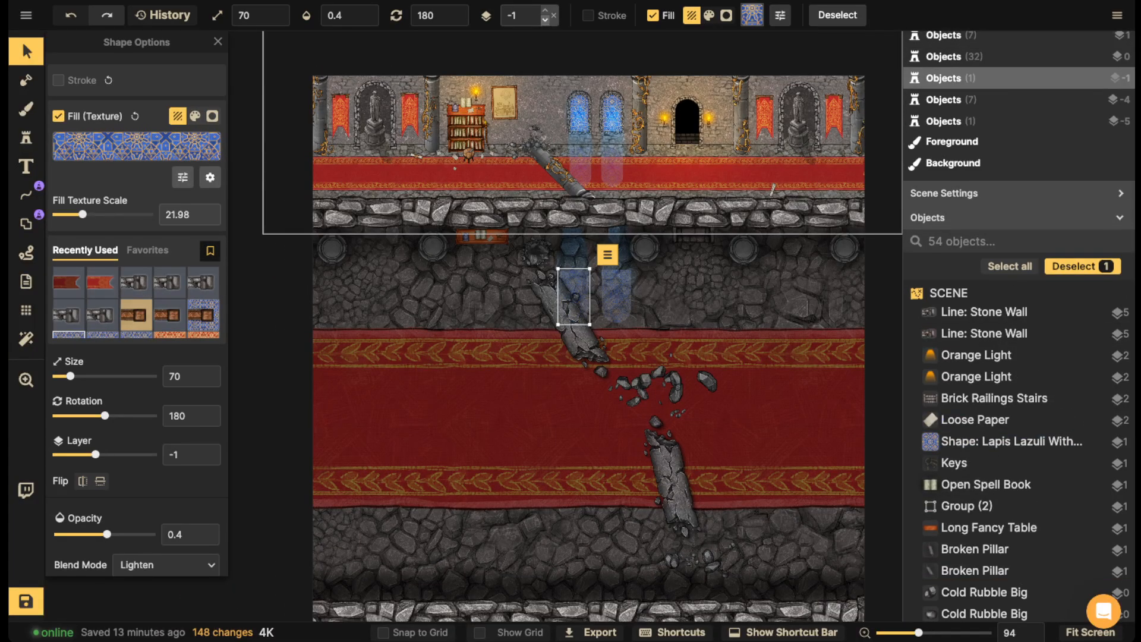
{"action": "key", "text": "Escape"}
{"action": "scroll", "coordinate": [581, 310], "scroll_direction": "down", "scroll_amount": 3}
{"action": "scroll", "coordinate": [654, 237], "scroll_direction": "up", "scroll_amount": 4}
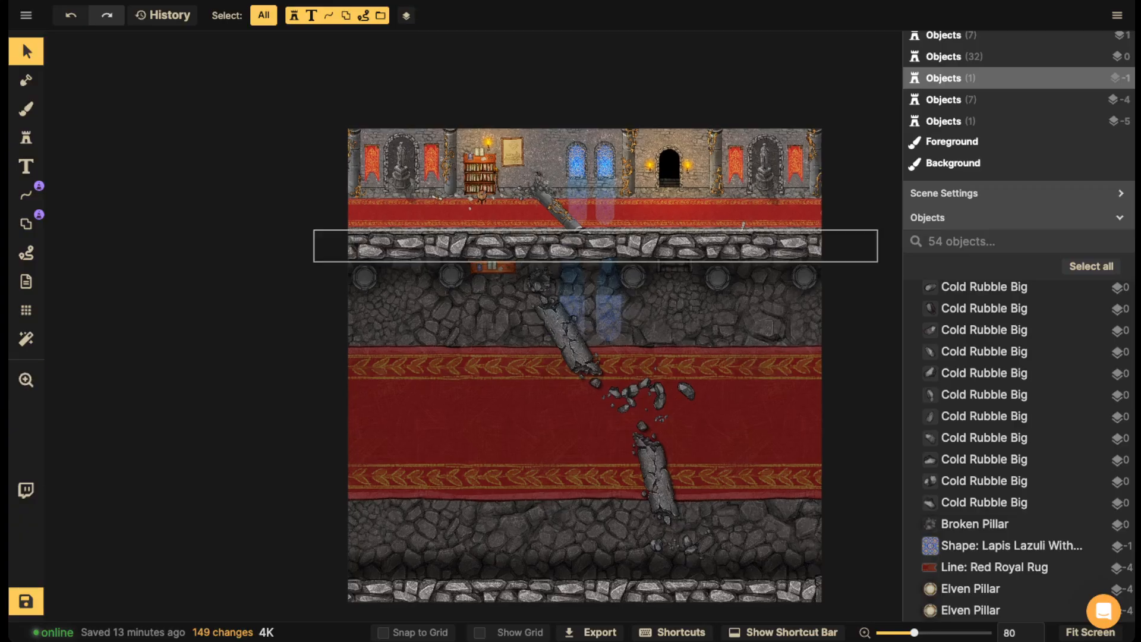
{"action": "scroll", "coordinate": [586, 281], "scroll_direction": "up", "scroll_amount": 3}
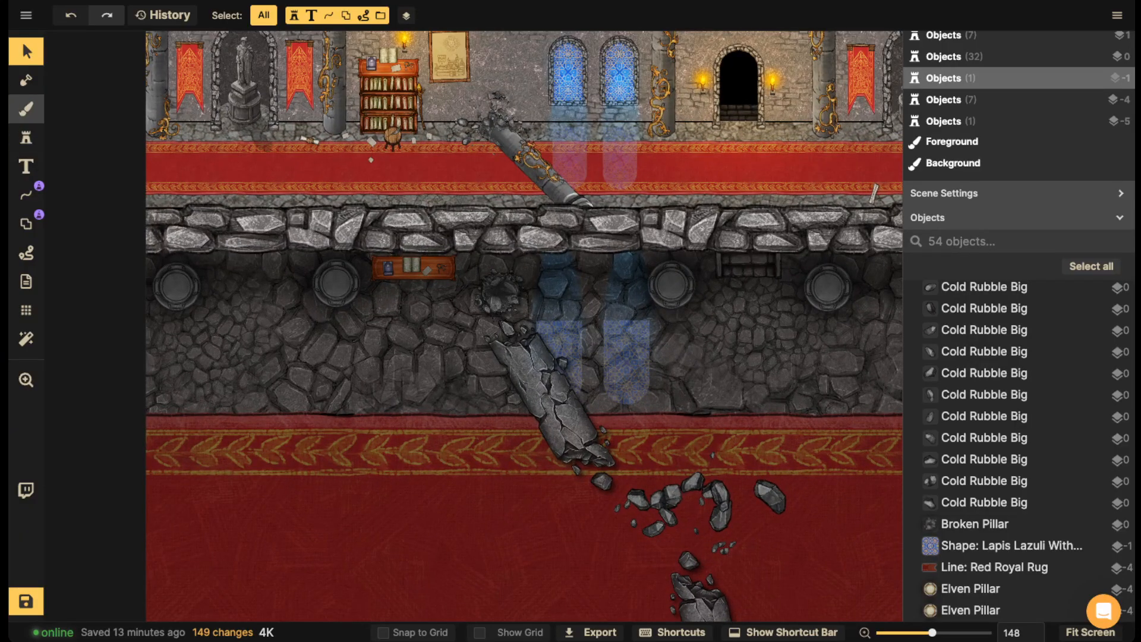
- Place the sixth blue light stamp variant over the lower window light patterns at scale 255 and opacity 0.38
{"action": "key", "text": "b"}
{"action": "key", "text": "o"}
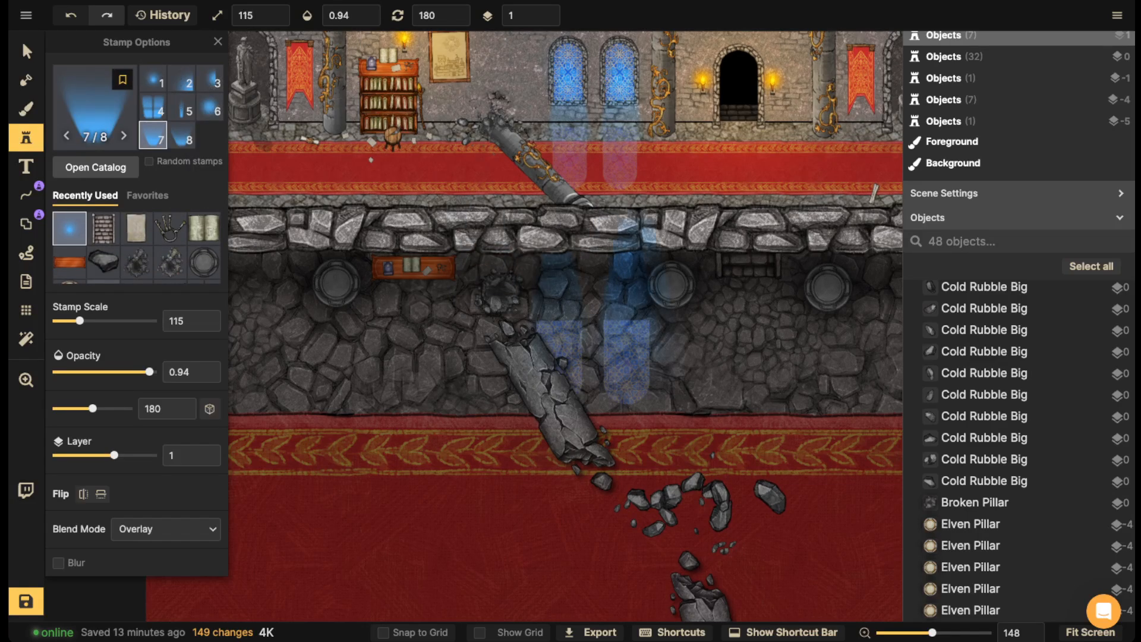
{"action": "left_click", "coordinate": [210, 107]}
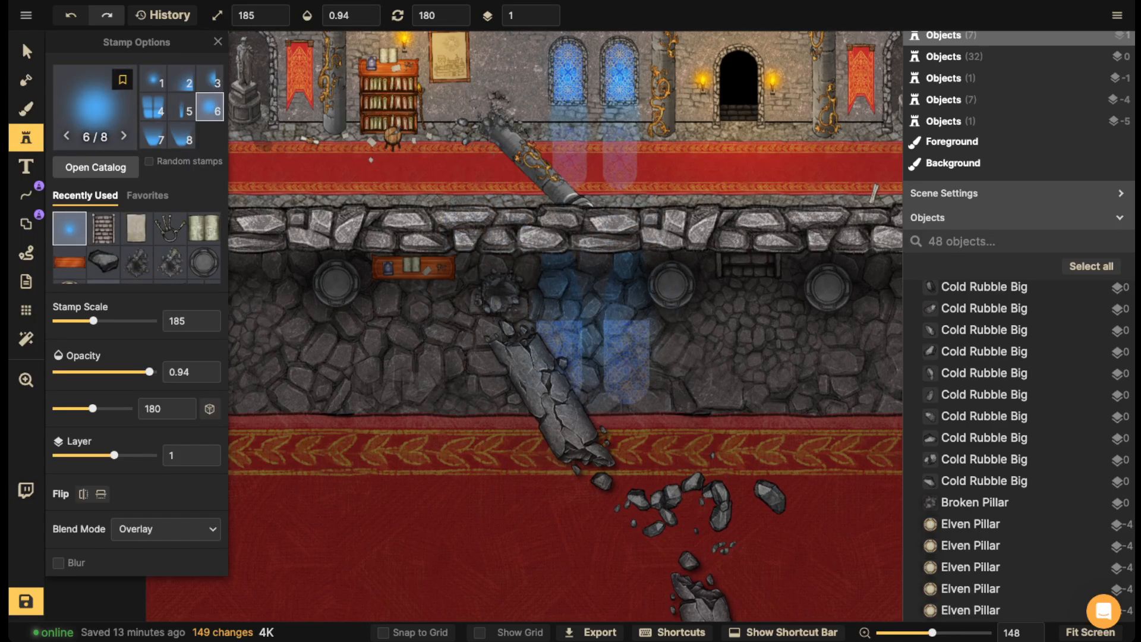
{"action": "left_click", "coordinate": [346, 16]}
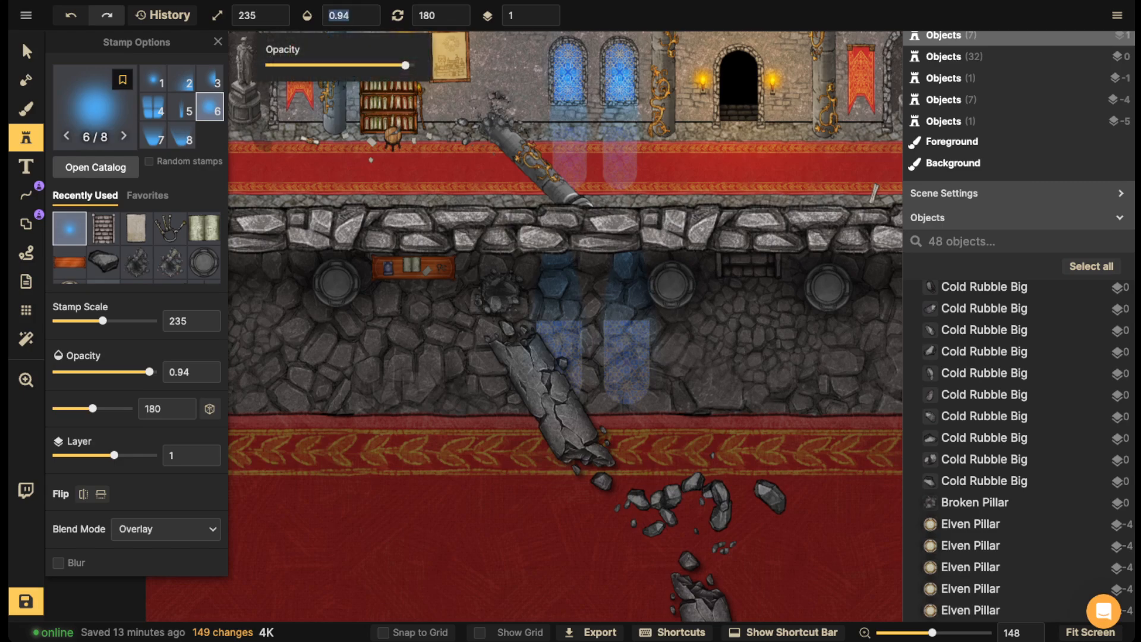
{"action": "left_click", "coordinate": [340, 64]}
{"action": "left_click", "coordinate": [599, 333]}
{"action": "left_click_drag", "start_coordinate": [491, 262], "coordinate": [481, 256]}
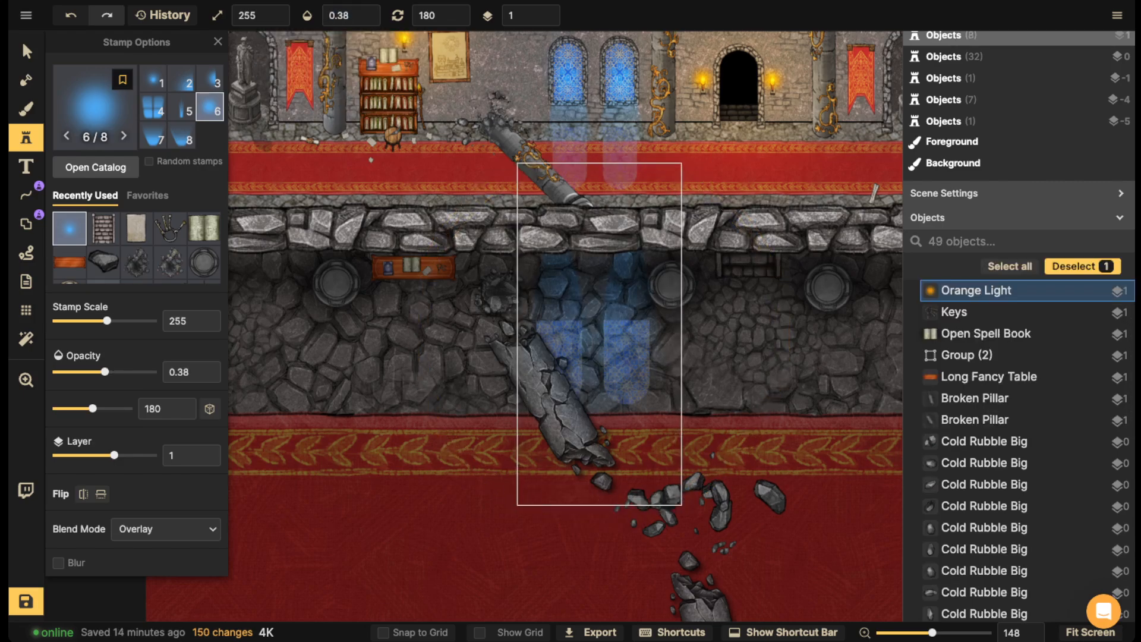
- Search the stamp catalog for "light" and look through the matching light stamps
{"action": "key", "text": "f"}
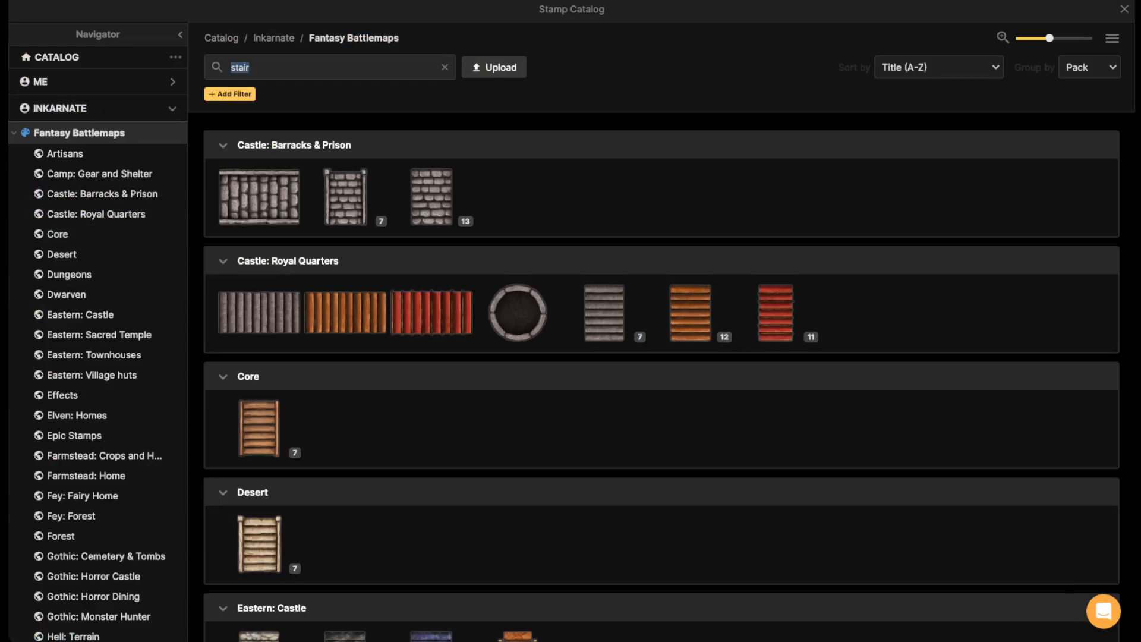
{"action": "scroll", "coordinate": [98, 356], "scroll_direction": "down", "scroll_amount": 1}
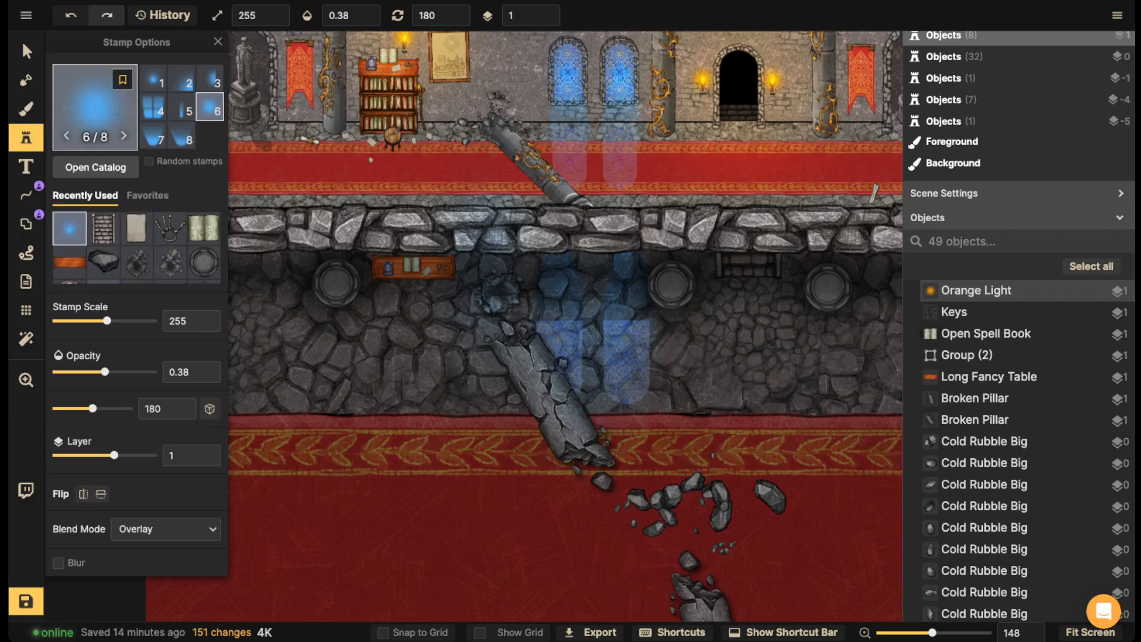
{"action": "type", "text": "f"}
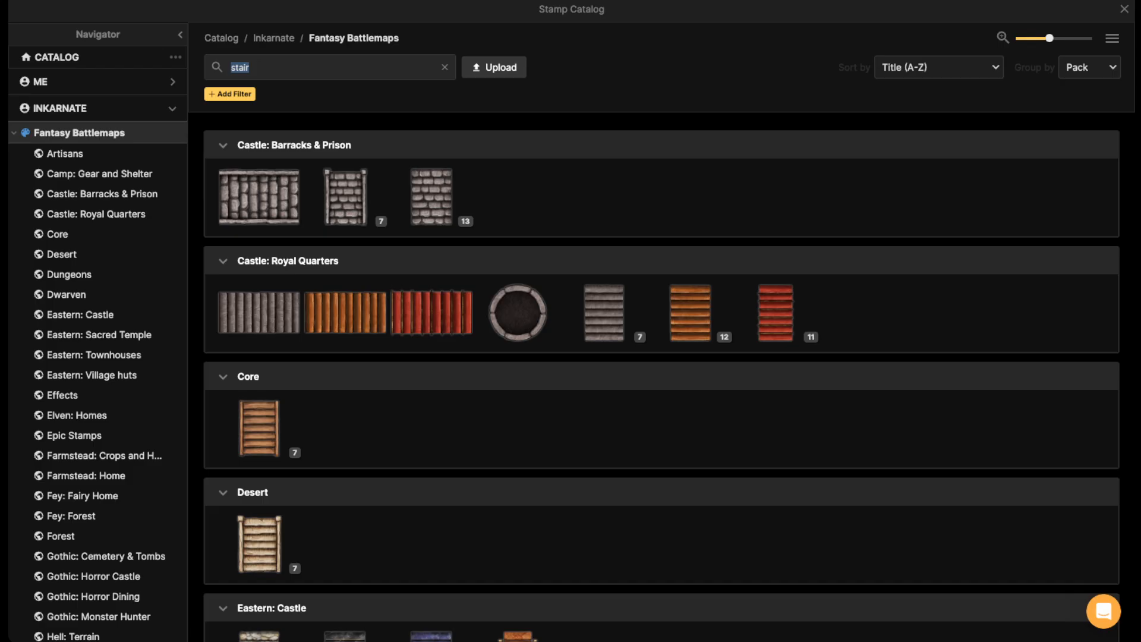
{"action": "type", "text": "light"}
{"action": "key", "text": "Return"}
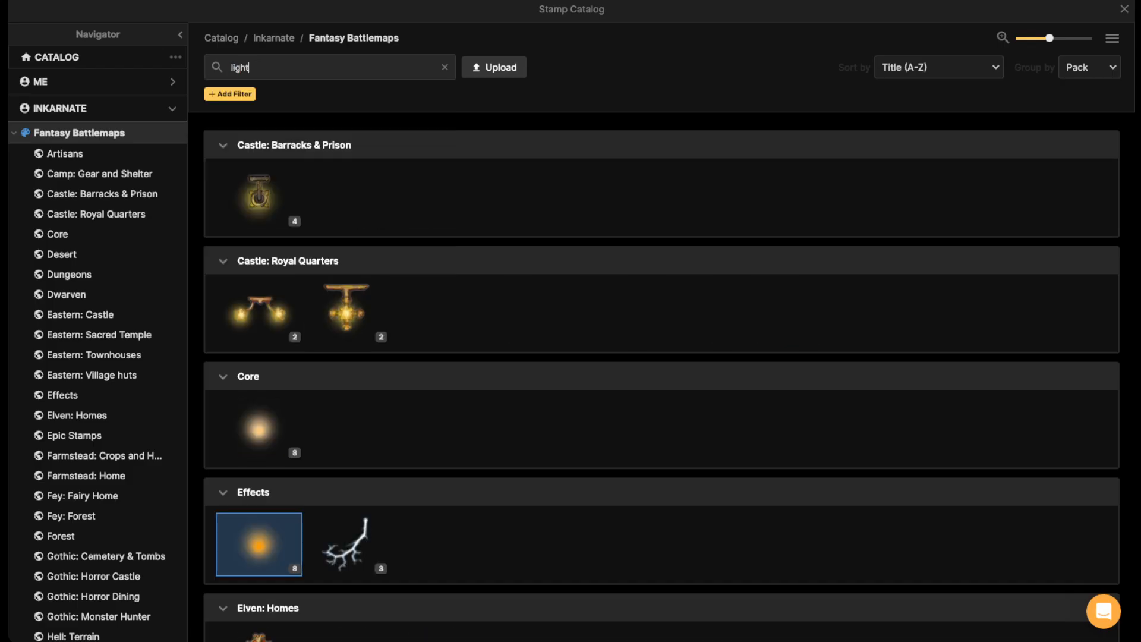
{"action": "scroll", "coordinate": [259, 196], "scroll_direction": "down", "scroll_amount": 8}
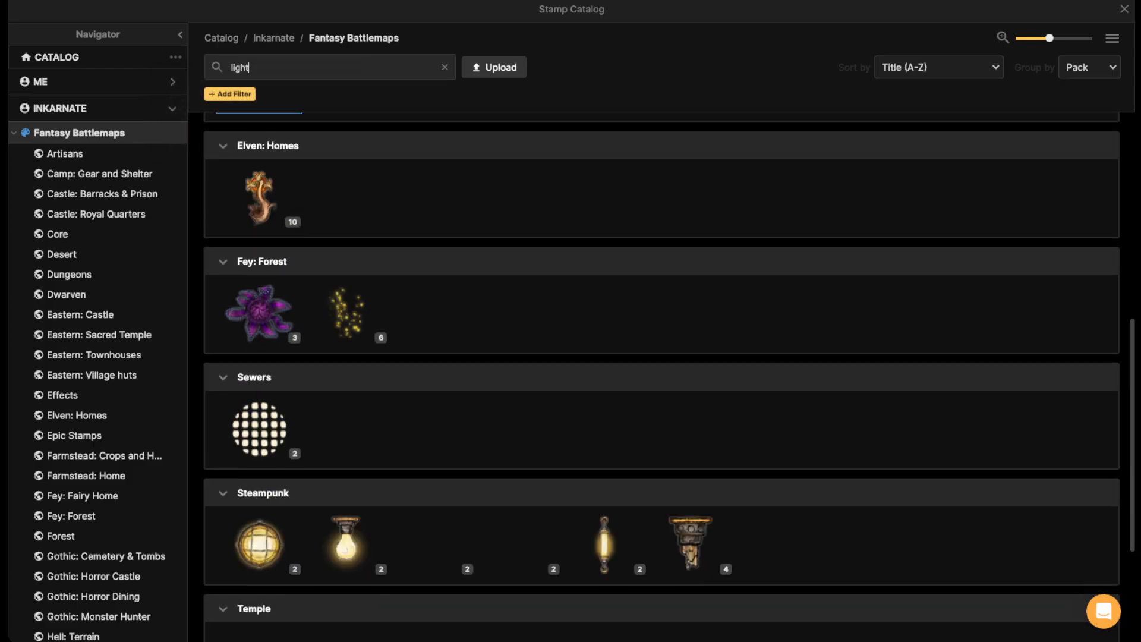
{"action": "scroll", "coordinate": [259, 196], "scroll_direction": "up", "scroll_amount": 8}
- Try the fourth variant of the Castle: Barracks & Prison lamp as a stamp around the table and fallen pillar
{"action": "left_click", "coordinate": [259, 196]}
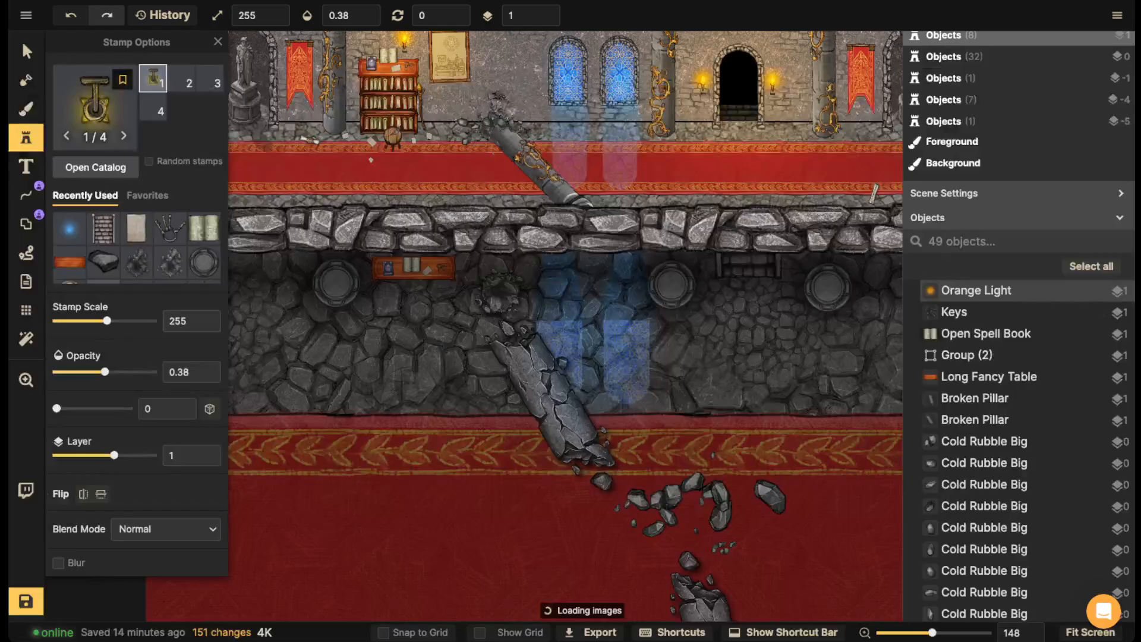
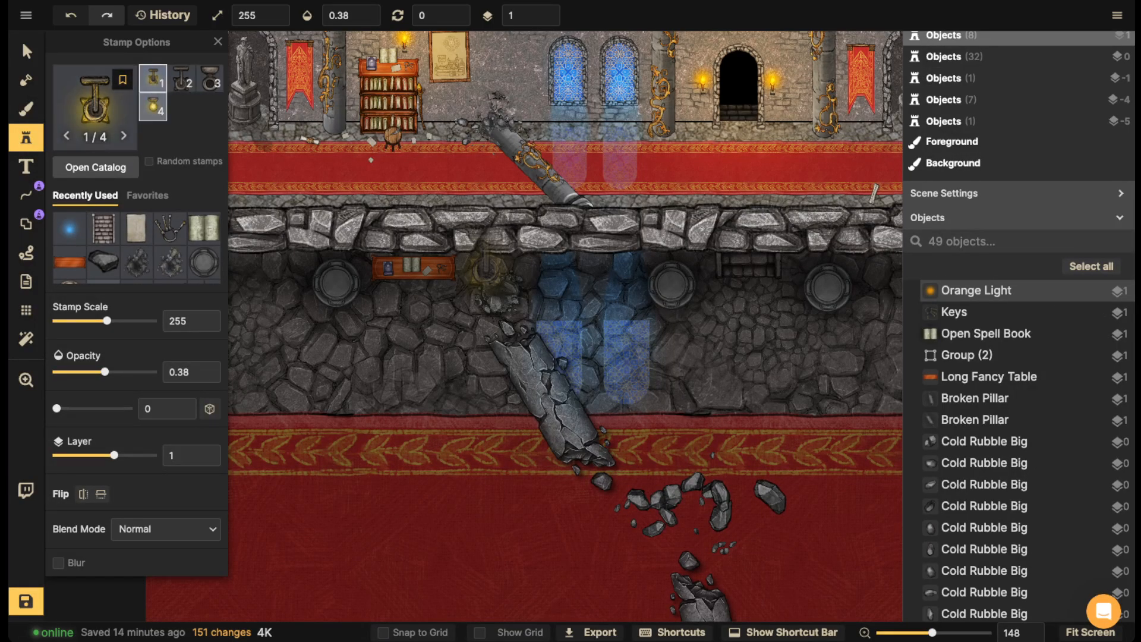
{"action": "left_click", "coordinate": [153, 107]}
{"action": "left_click_drag", "start_coordinate": [373, 298], "coordinate": [482, 264]}
{"action": "scroll", "coordinate": [385, 295], "scroll_direction": "up", "scroll_amount": 3}
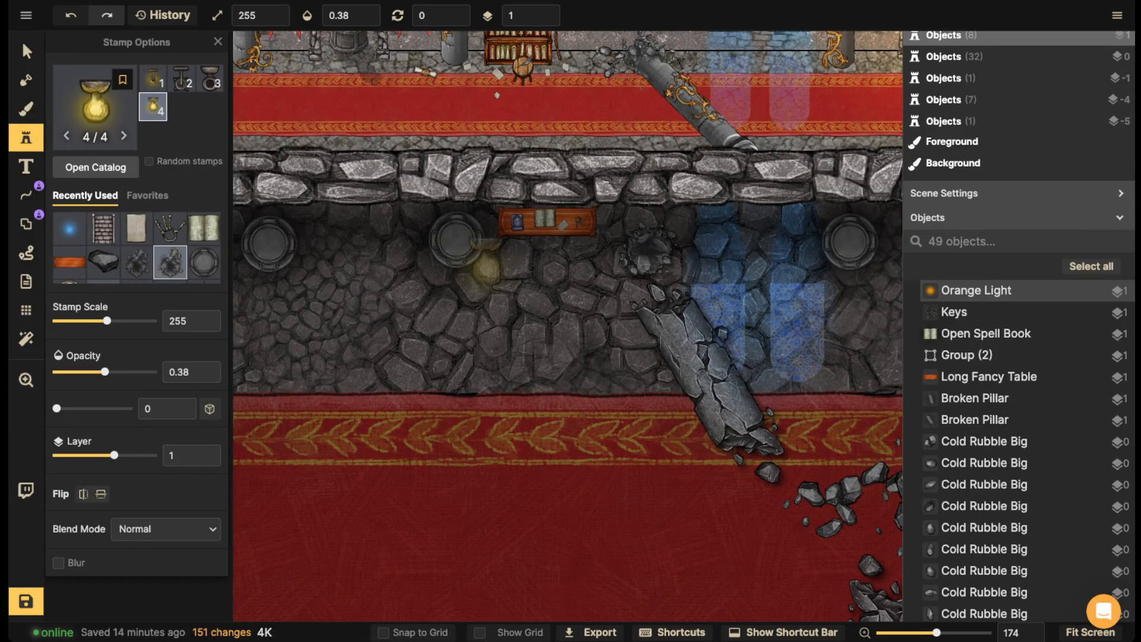
{"action": "scroll", "coordinate": [122, 249], "scroll_direction": "down", "scroll_amount": 5}
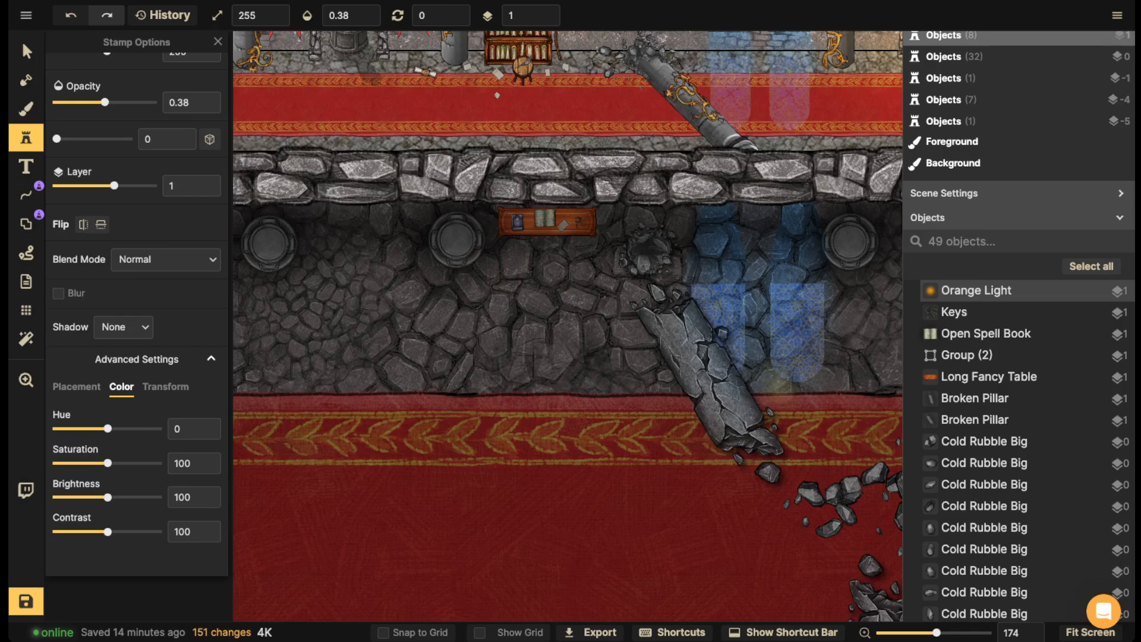
{"action": "left_click_drag", "start_coordinate": [750, 348], "coordinate": [635, 382]}
- Select the left lower window light pattern and set its layer to 1, above the fallen pillar
{"action": "key", "text": "v"}
{"action": "left_click", "coordinate": [594, 291]}
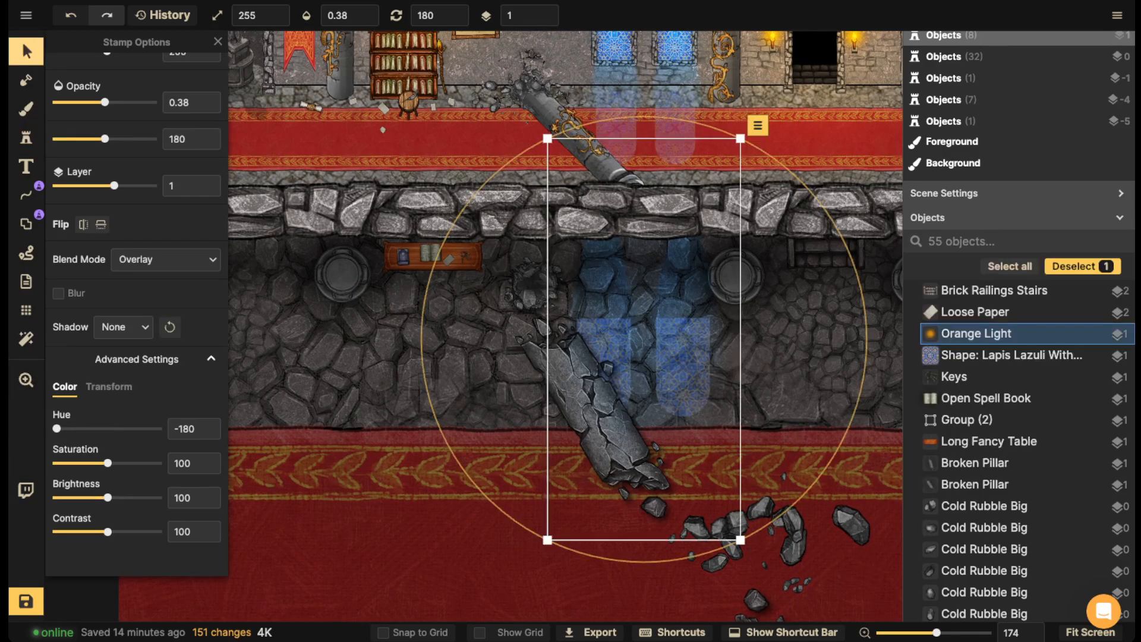
{"action": "scroll", "coordinate": [549, 323], "scroll_direction": "up", "scroll_amount": 5}
{"action": "left_click", "coordinate": [651, 361]}
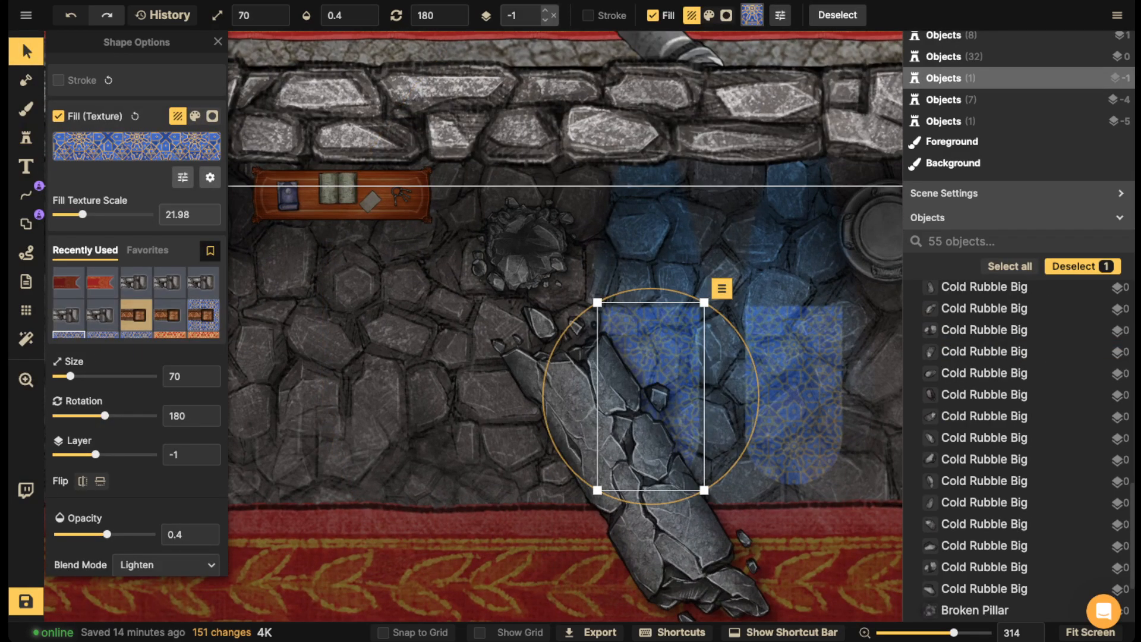
{"action": "left_click", "coordinate": [545, 11]}
{"action": "left_click", "coordinate": [545, 11]}
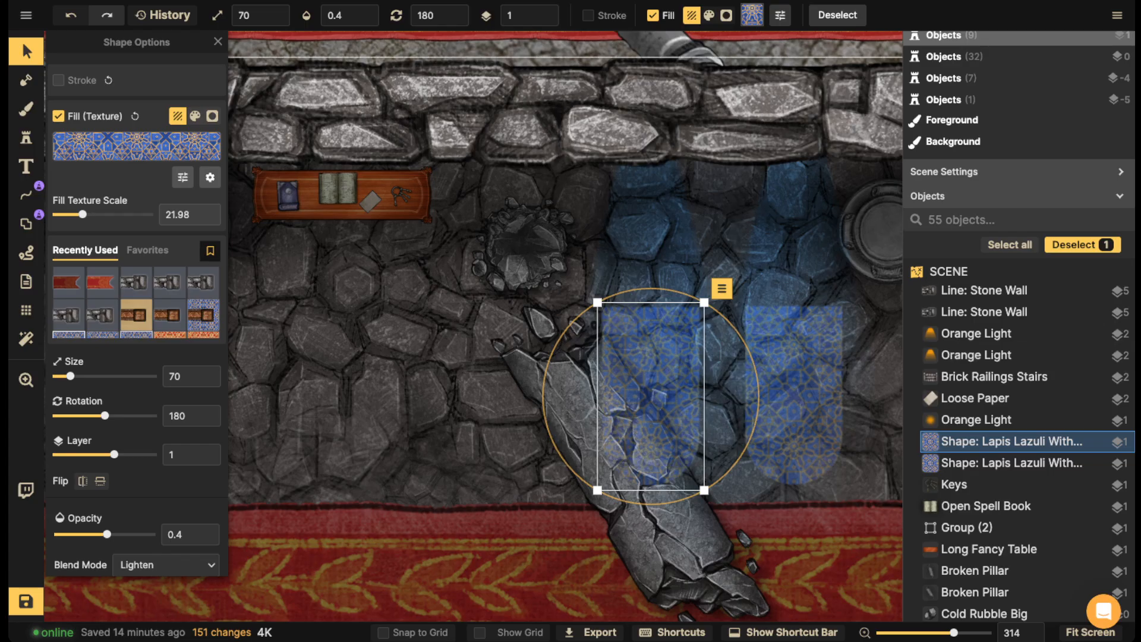
- Edit the left light pattern's nodes, adding points on its left edge and bending that edge outward along the pillar
{"action": "left_click", "coordinate": [26, 223]}
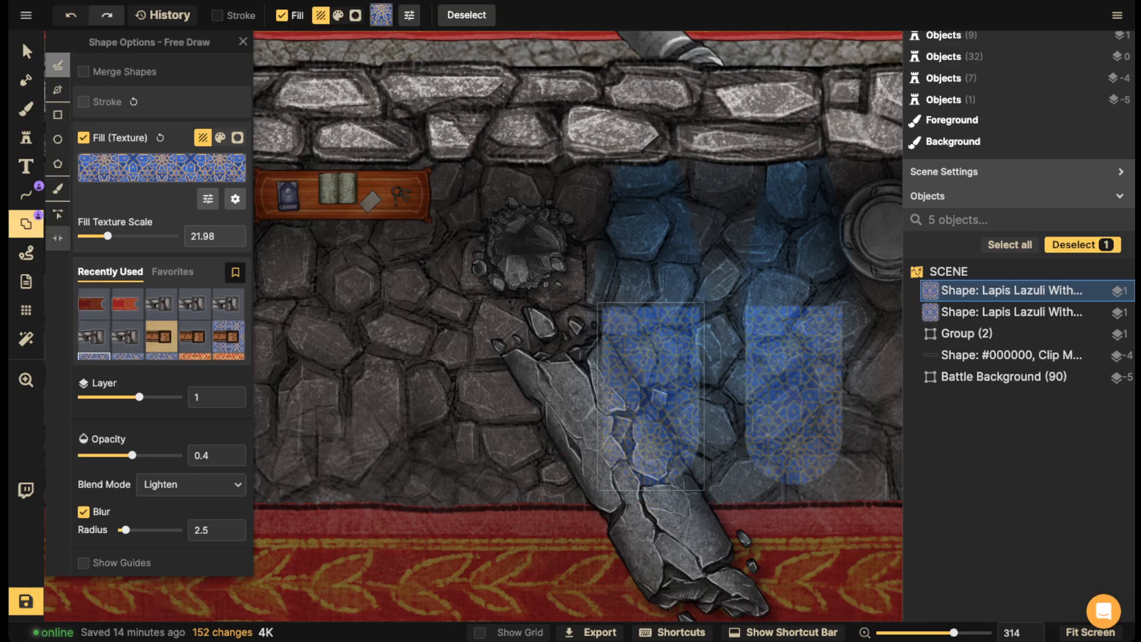
{"action": "left_click", "coordinate": [58, 214]}
{"action": "scroll", "coordinate": [571, 384], "scroll_direction": "up", "scroll_amount": 2}
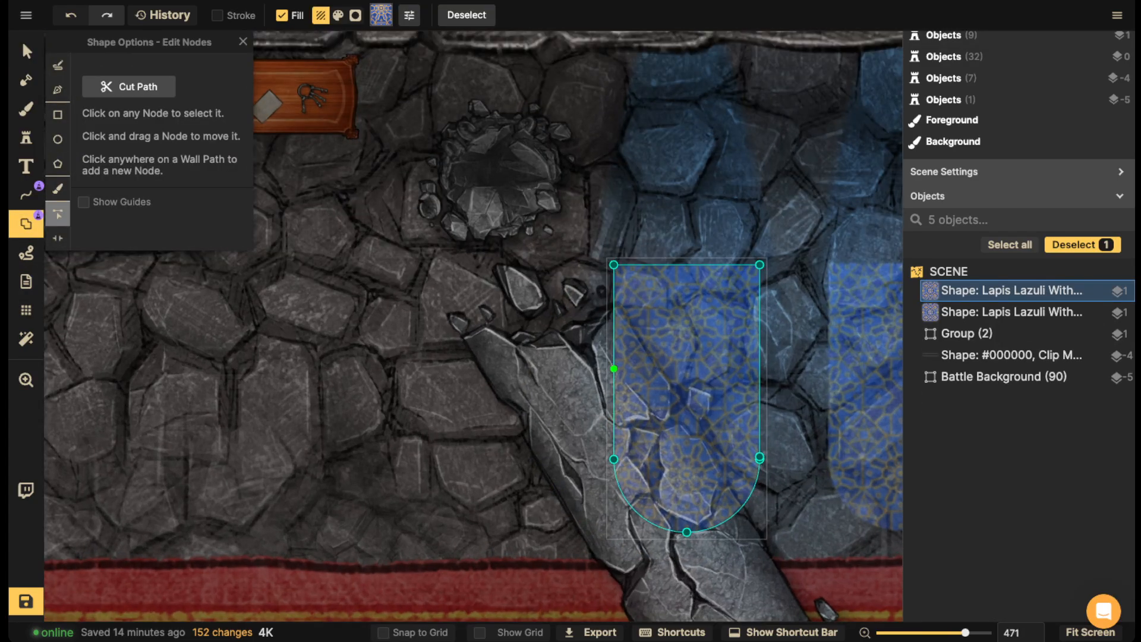
{"action": "left_click", "coordinate": [614, 367]}
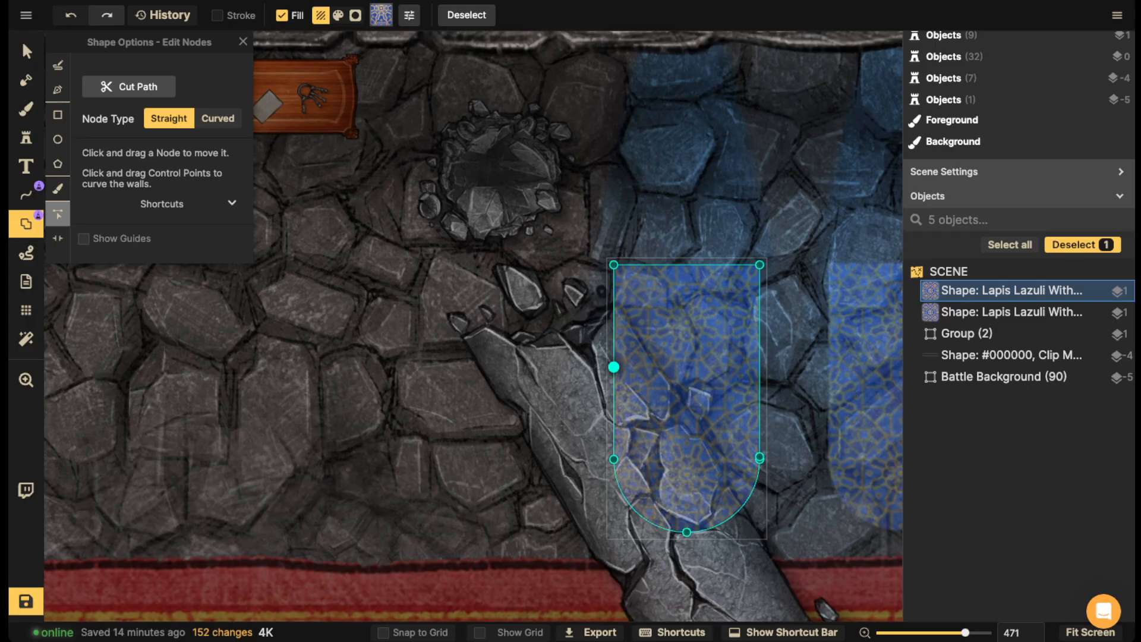
{"action": "left_click", "coordinate": [614, 368]}
{"action": "left_click", "coordinate": [613, 398]}
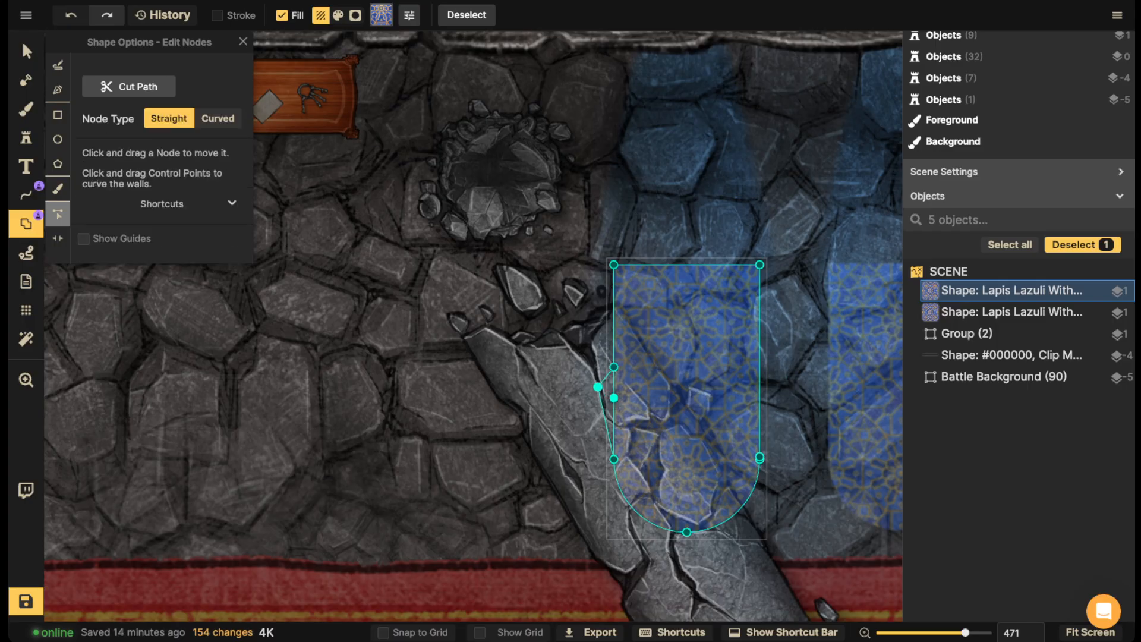
{"action": "left_click_drag", "start_coordinate": [614, 459], "coordinate": [590, 405]}
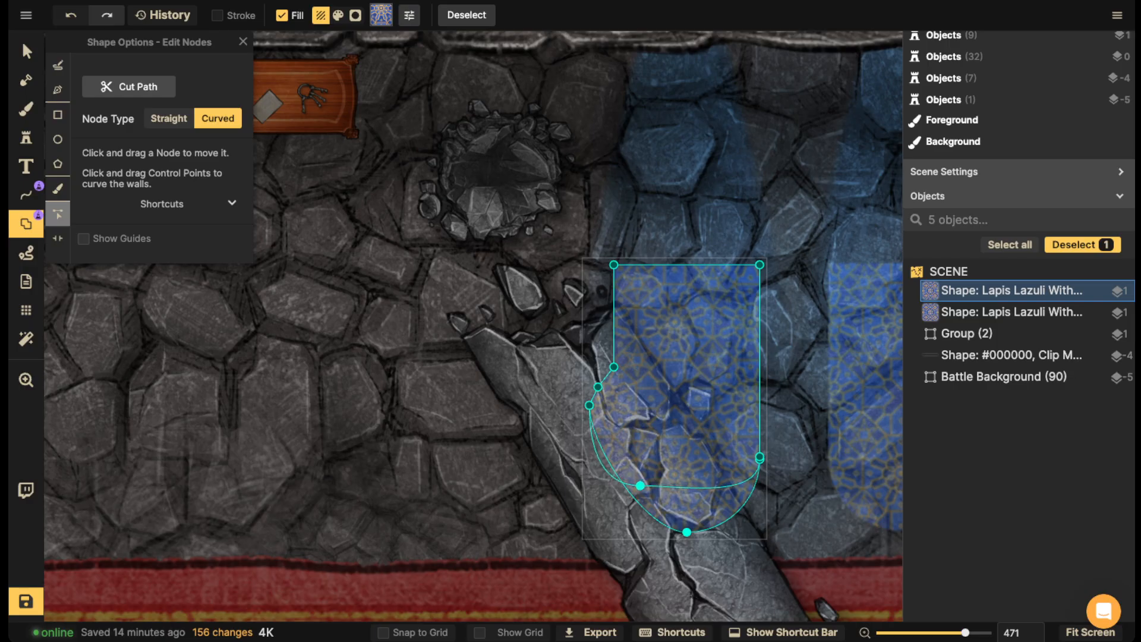
- Reshape the light pattern's bottom curve and lower right edge to follow the fallen pillar's surface, and deselect it
{"action": "left_click_drag", "start_coordinate": [640, 485], "coordinate": [638, 491]}
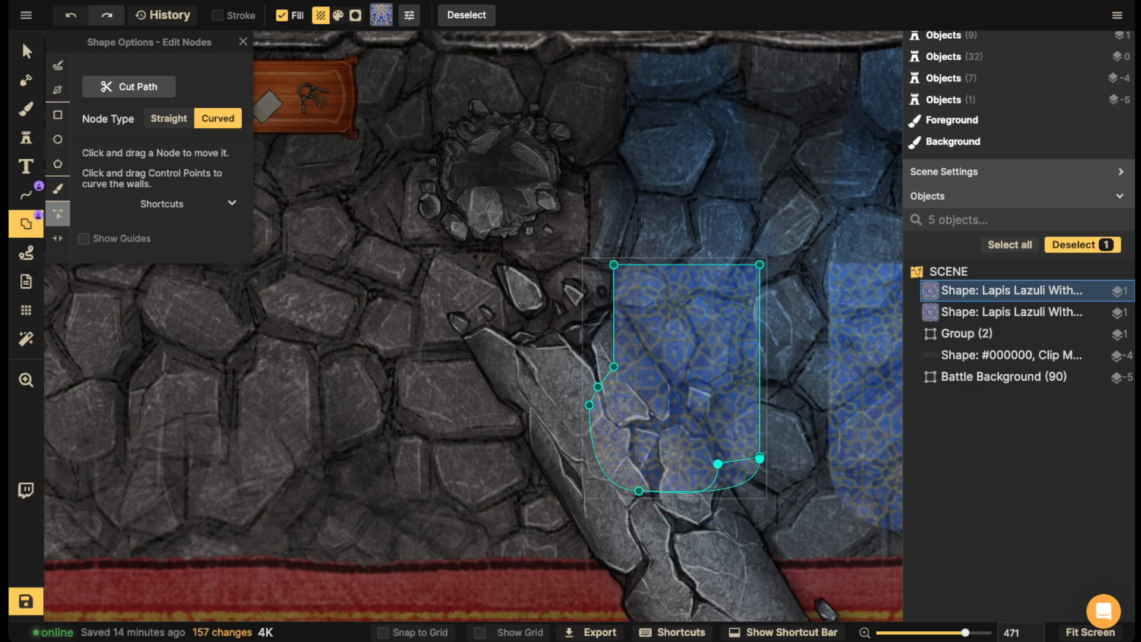
{"action": "left_click_drag", "start_coordinate": [718, 463], "coordinate": [716, 464]}
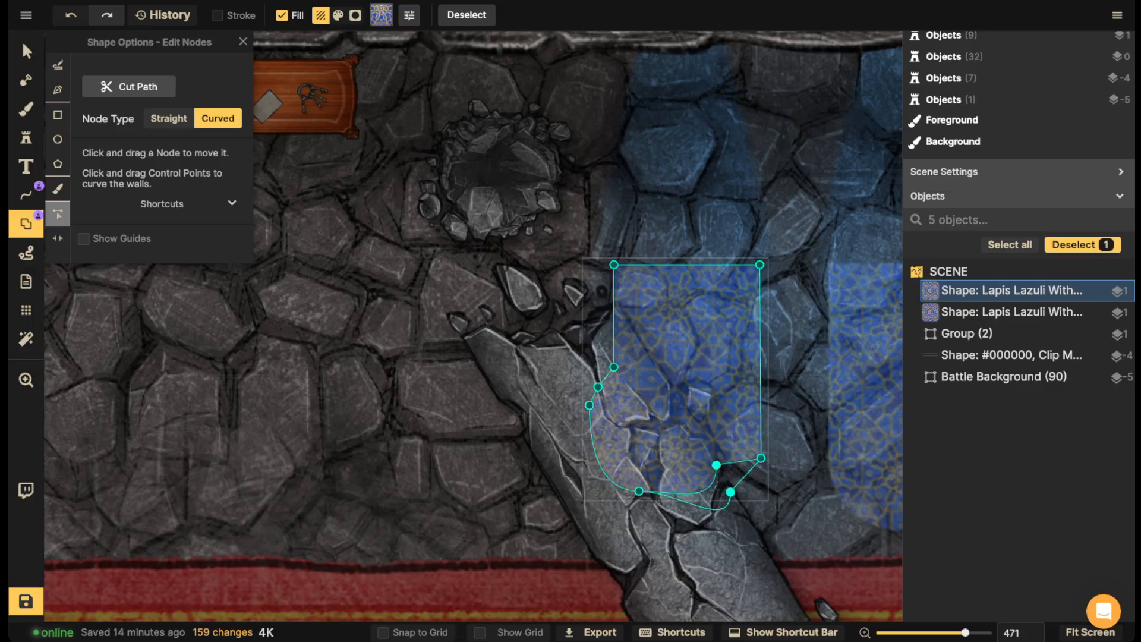
{"action": "key", "text": "Delete"}
{"action": "left_click_drag", "start_coordinate": [638, 490], "coordinate": [644, 527]}
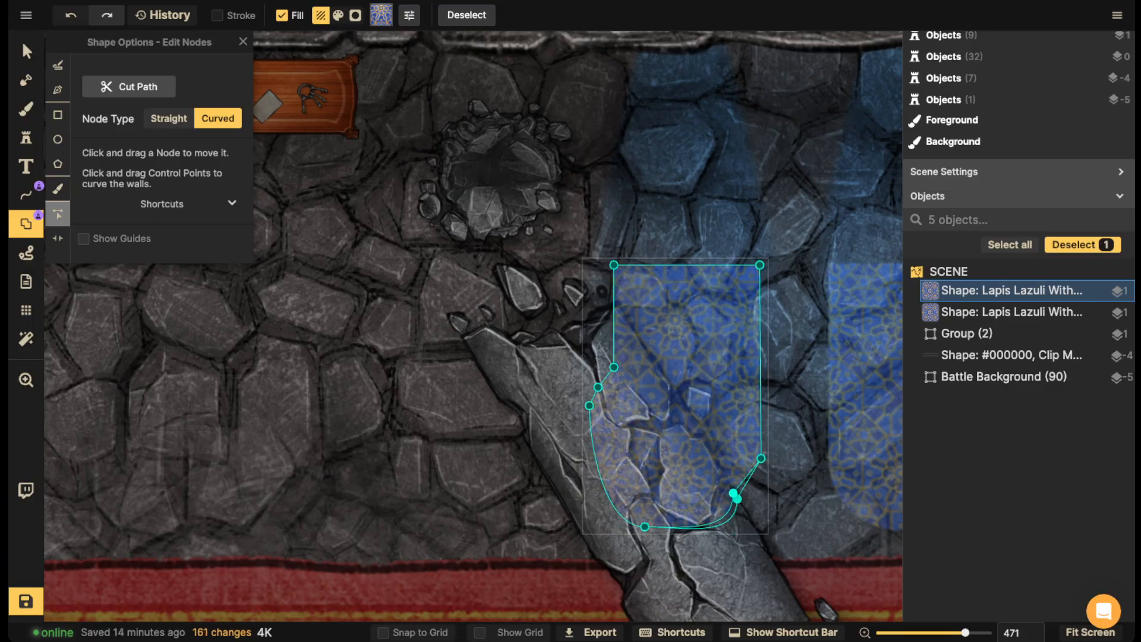
{"action": "left_click_drag", "start_coordinate": [737, 499], "coordinate": [737, 498]}
{"action": "left_click", "coordinate": [578, 252]}
{"action": "scroll", "coordinate": [578, 252], "scroll_direction": "down", "scroll_amount": 10}
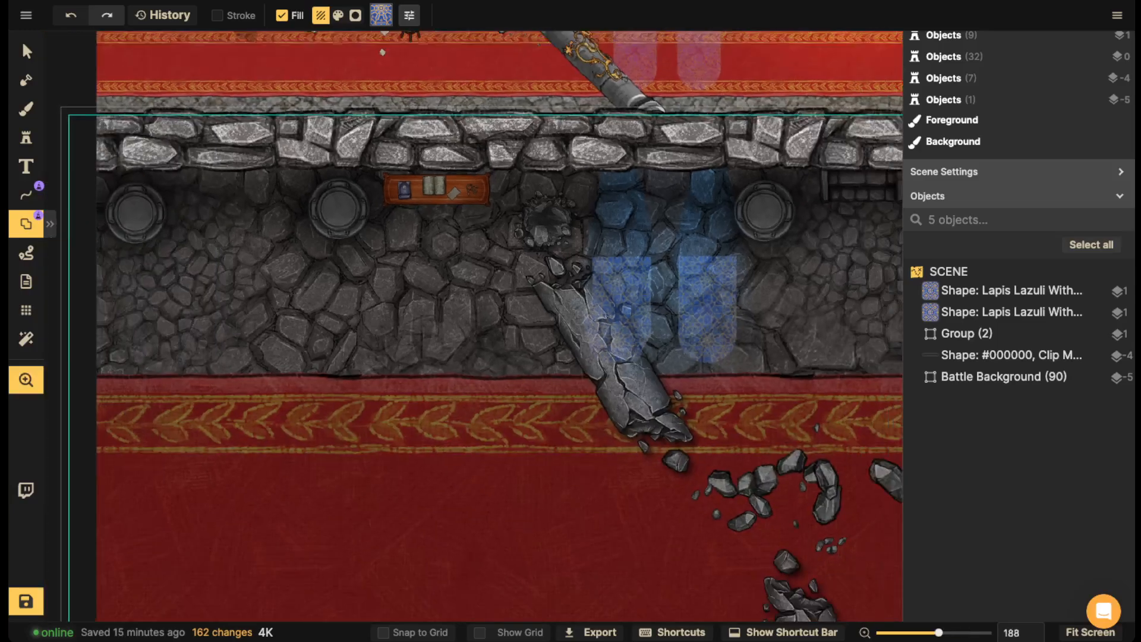
- Select the black clip mask shape surrounding the battle area and lock it
{"action": "scroll", "coordinate": [574, 541], "scroll_direction": "down", "scroll_amount": 6}
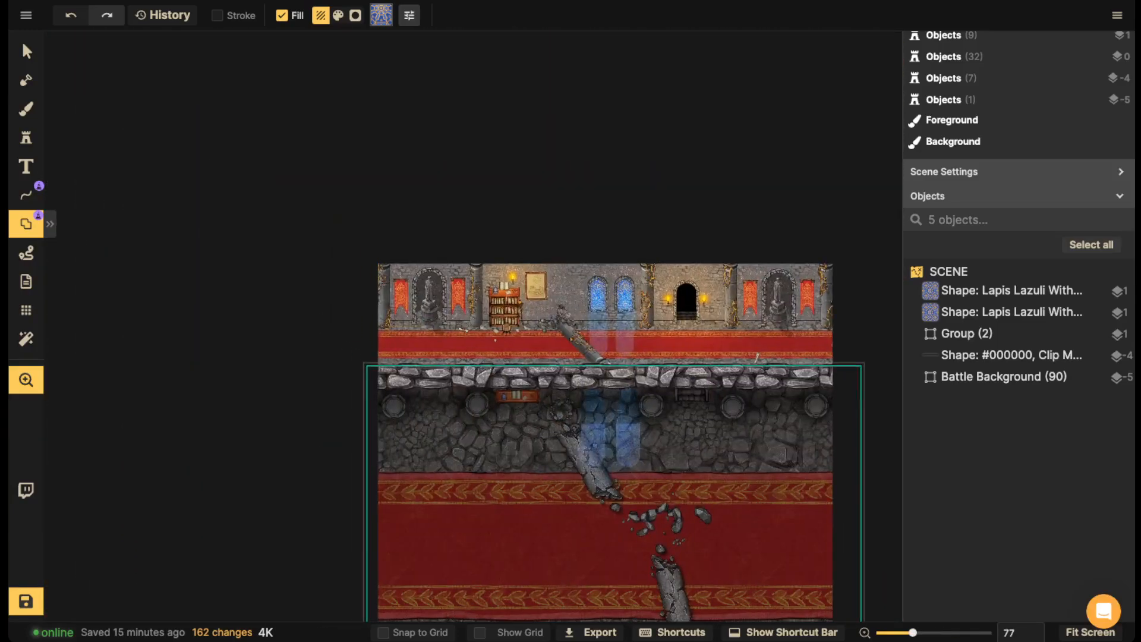
{"action": "scroll", "coordinate": [458, 410], "scroll_direction": "down", "scroll_amount": 3}
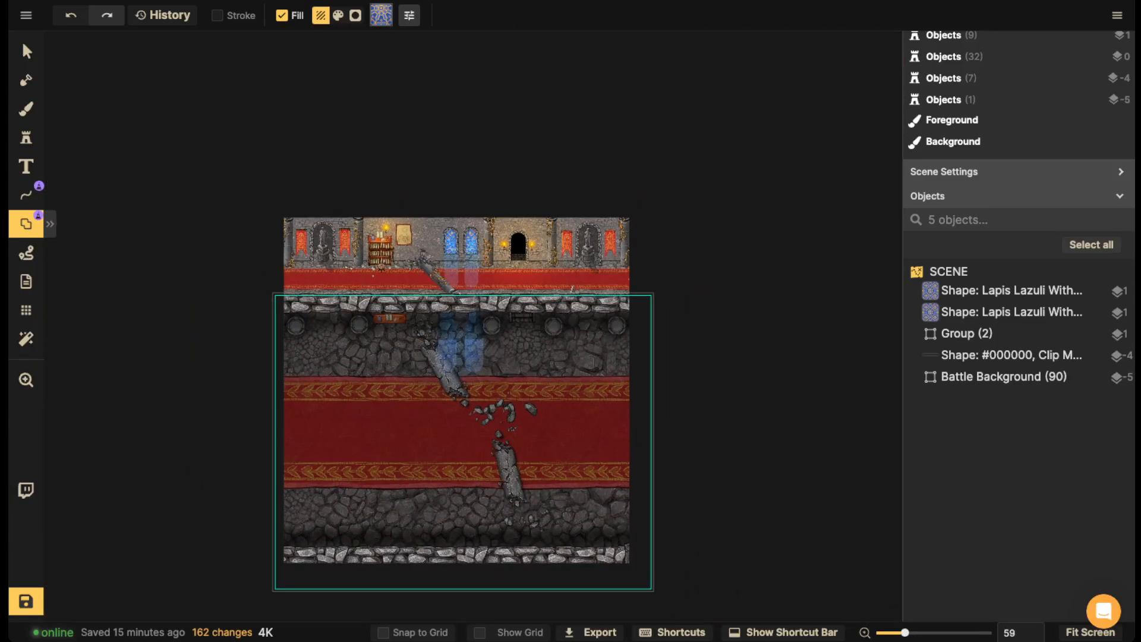
{"action": "scroll", "coordinate": [446, 360], "scroll_direction": "up", "scroll_amount": 5}
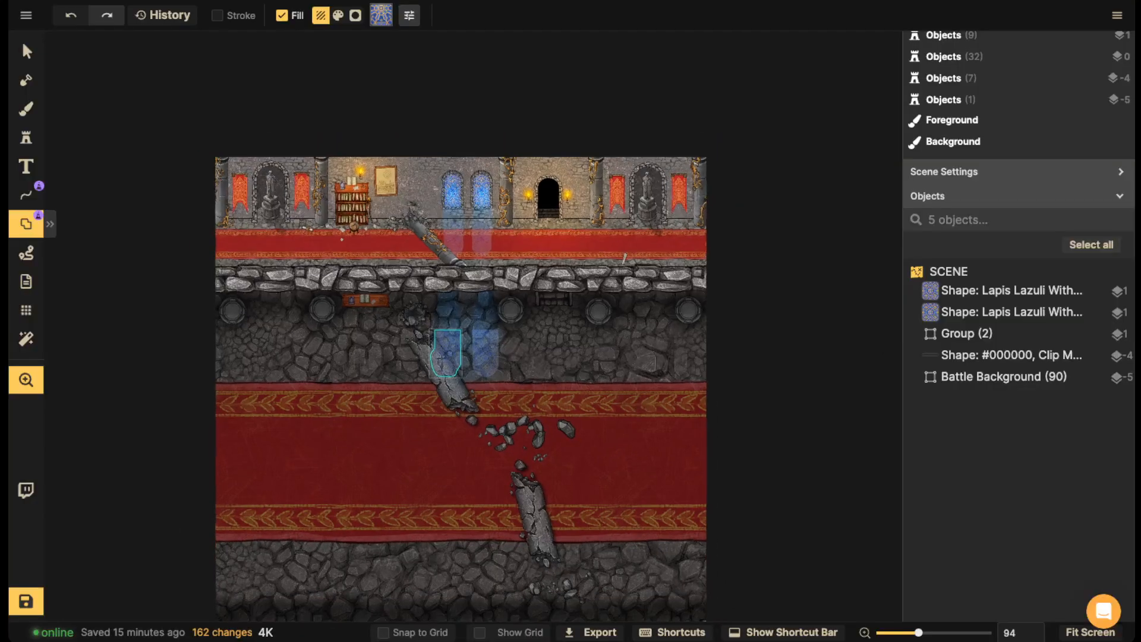
{"action": "left_click_drag", "start_coordinate": [445, 355], "coordinate": [504, 334]}
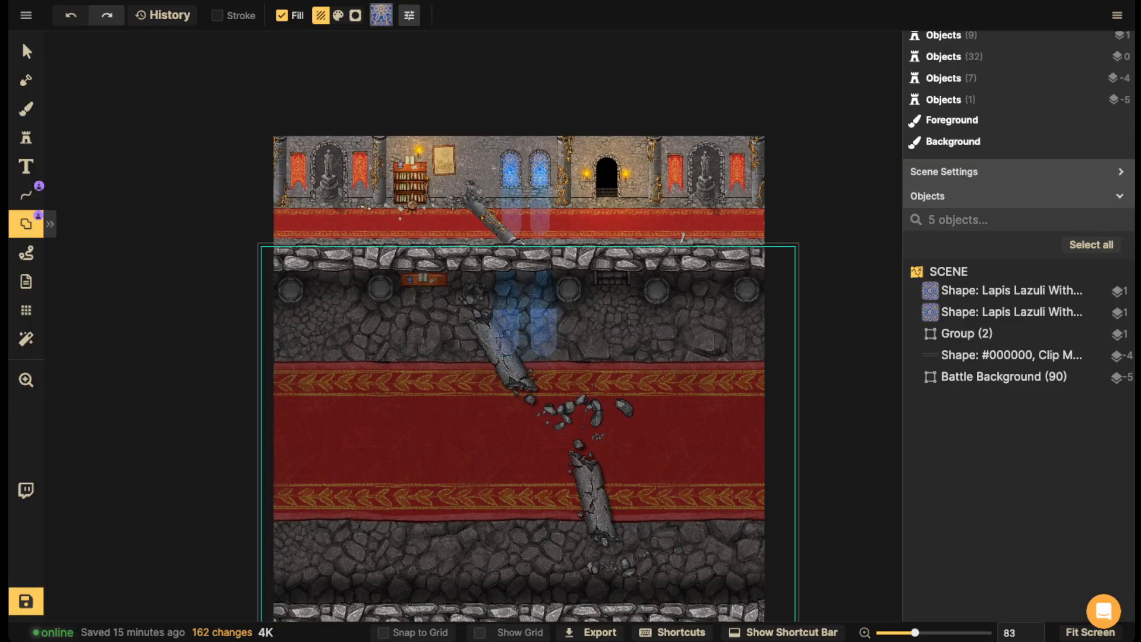
{"action": "left_click_drag", "start_coordinate": [511, 410], "coordinate": [564, 333]}
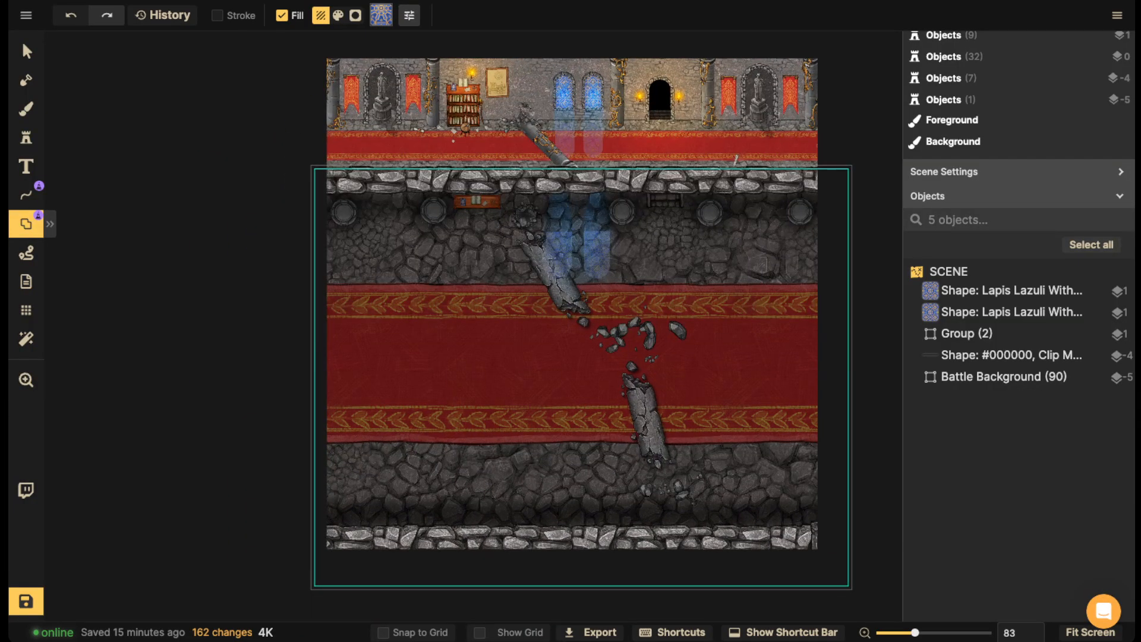
{"action": "left_click", "coordinate": [581, 377]}
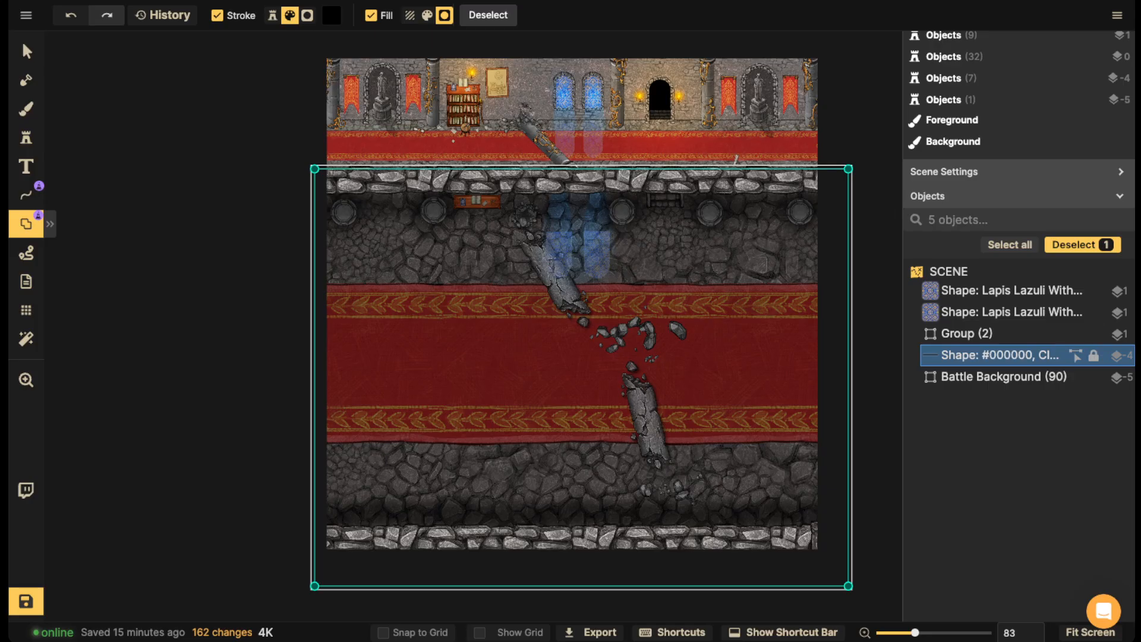
{"action": "left_click", "coordinate": [1093, 356]}
{"action": "scroll", "coordinate": [679, 324], "scroll_direction": "up", "scroll_amount": 3}
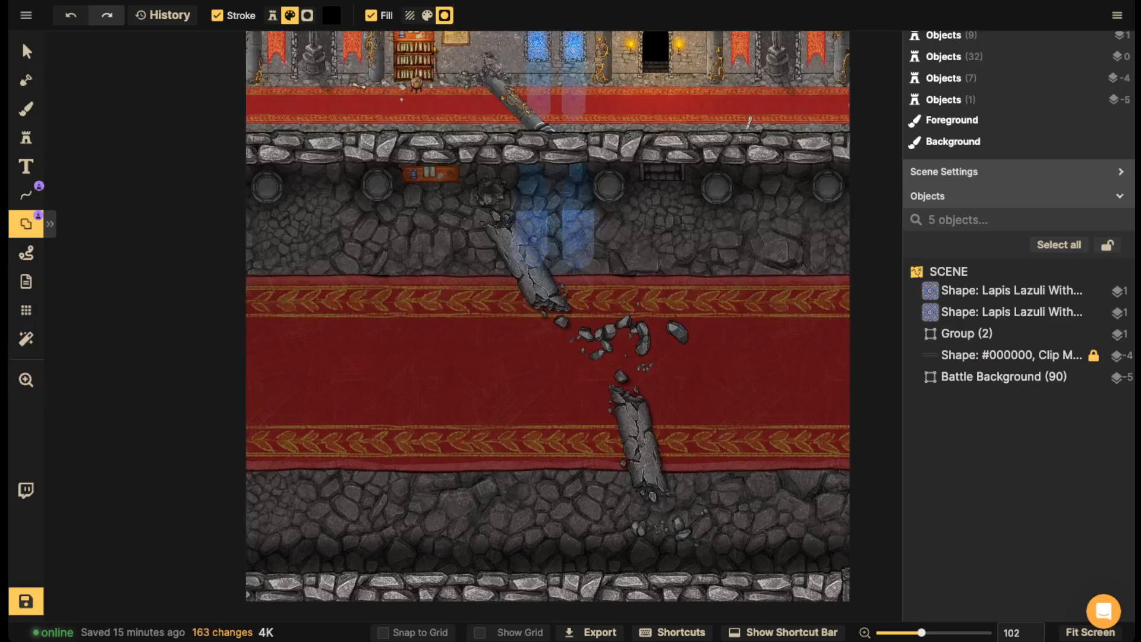
{"action": "scroll", "coordinate": [580, 297], "scroll_direction": "down", "scroll_amount": 3}
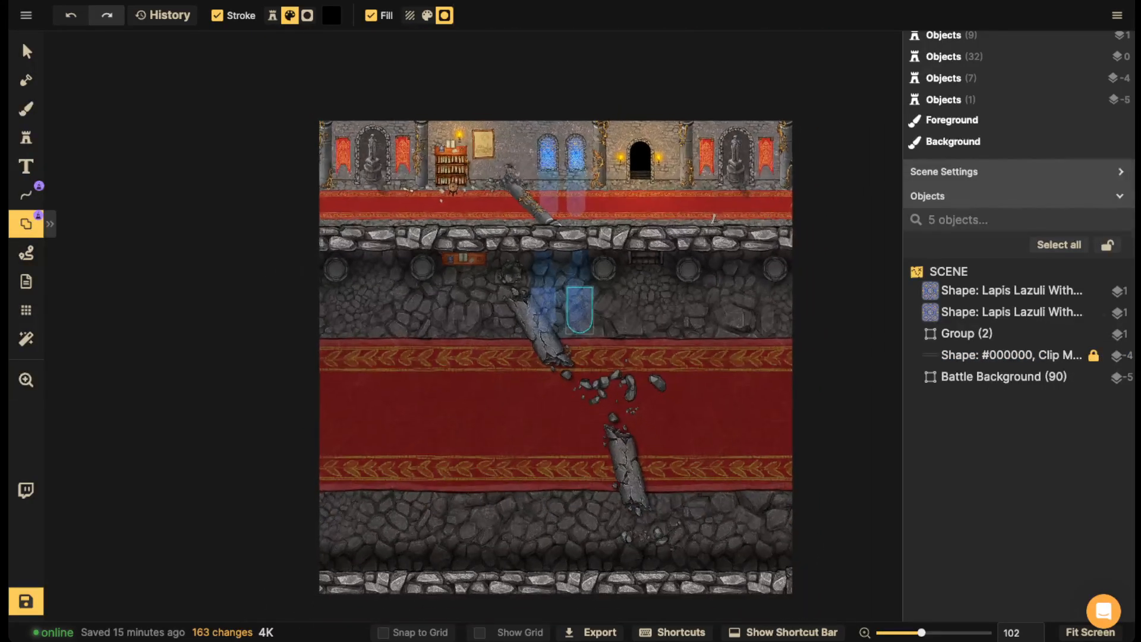
- Choose the fourth Castle: Barracks & Prison wall light stamp, the lit metal sconce, and set its opacity to 1
{"action": "left_click", "coordinate": [26, 137]}
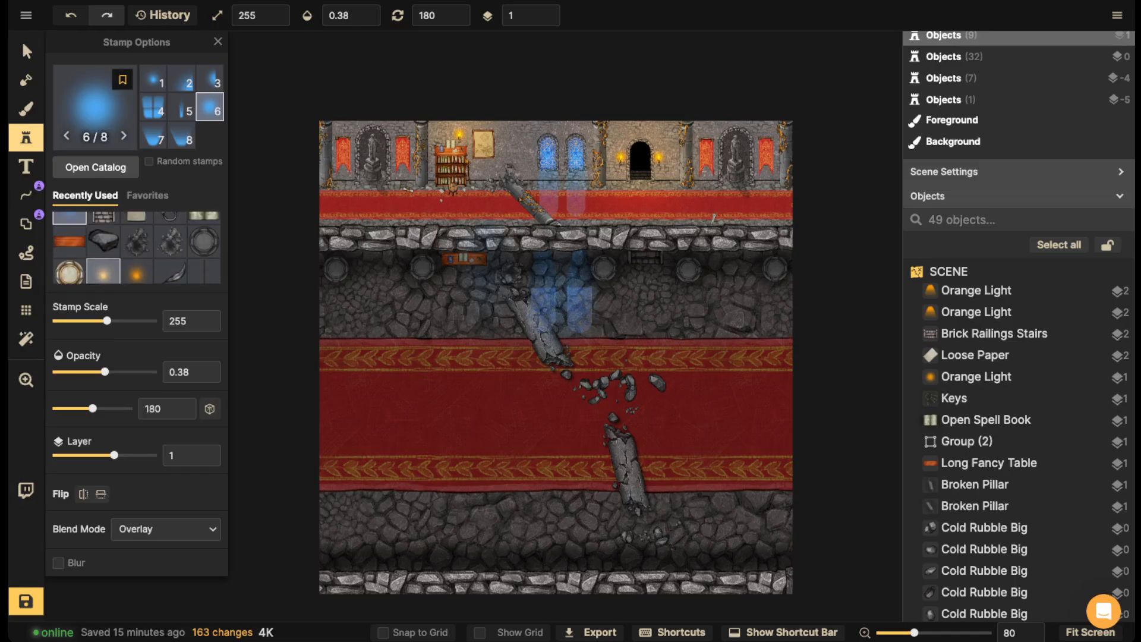
{"action": "left_click", "coordinate": [95, 167]}
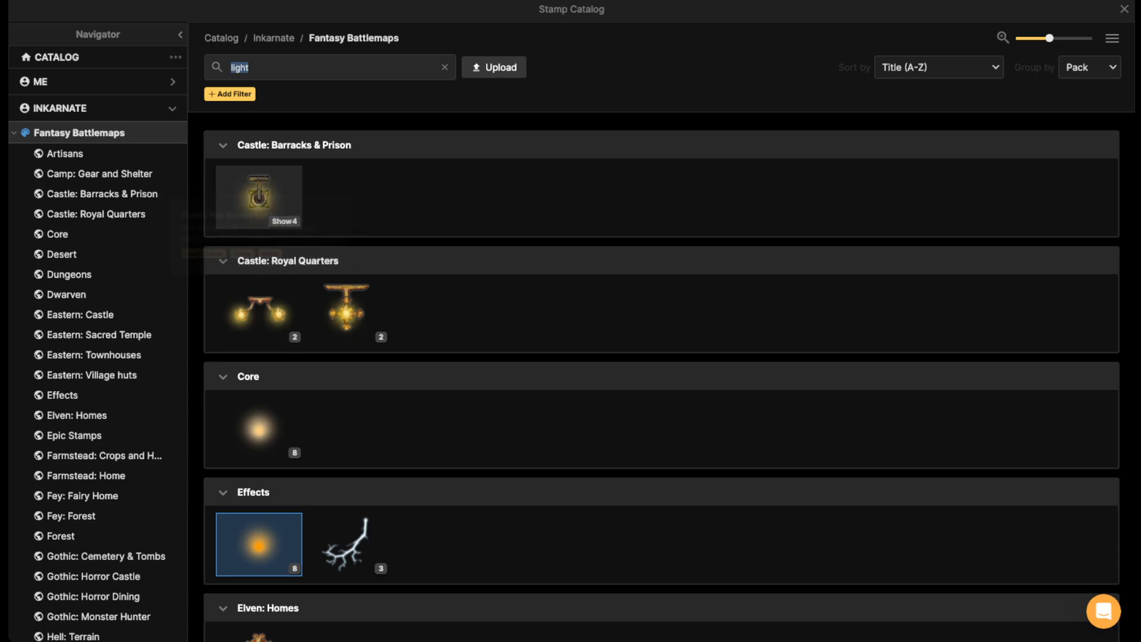
{"action": "left_click", "coordinate": [259, 196]}
{"action": "scroll", "coordinate": [576, 266], "scroll_direction": "up", "scroll_amount": 3}
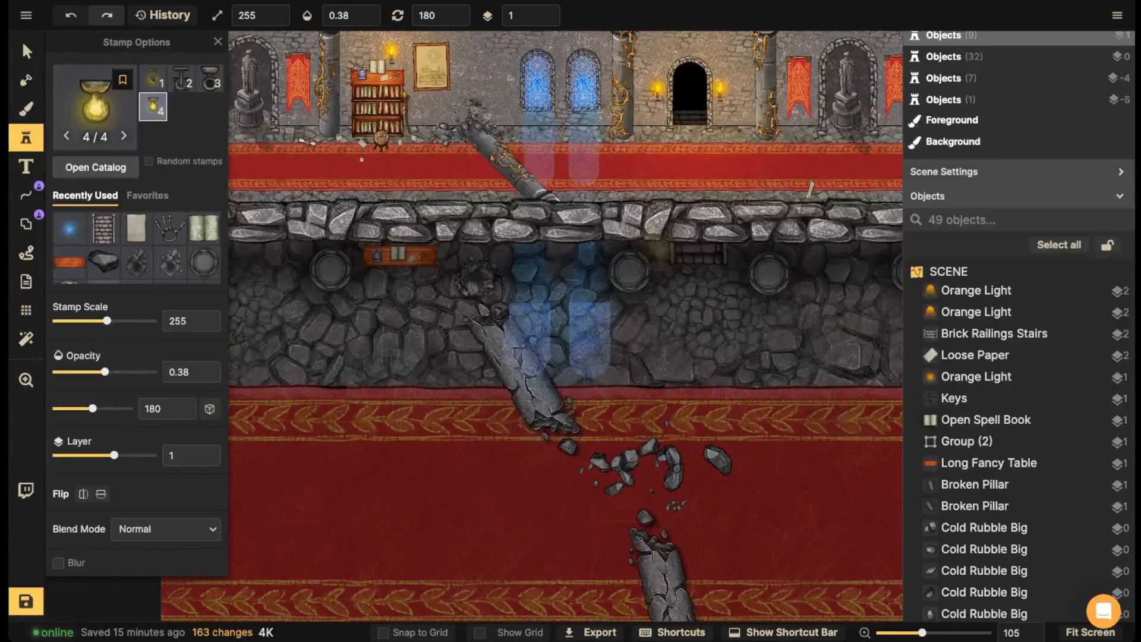
{"action": "left_click_drag", "start_coordinate": [104, 372], "coordinate": [153, 372]}
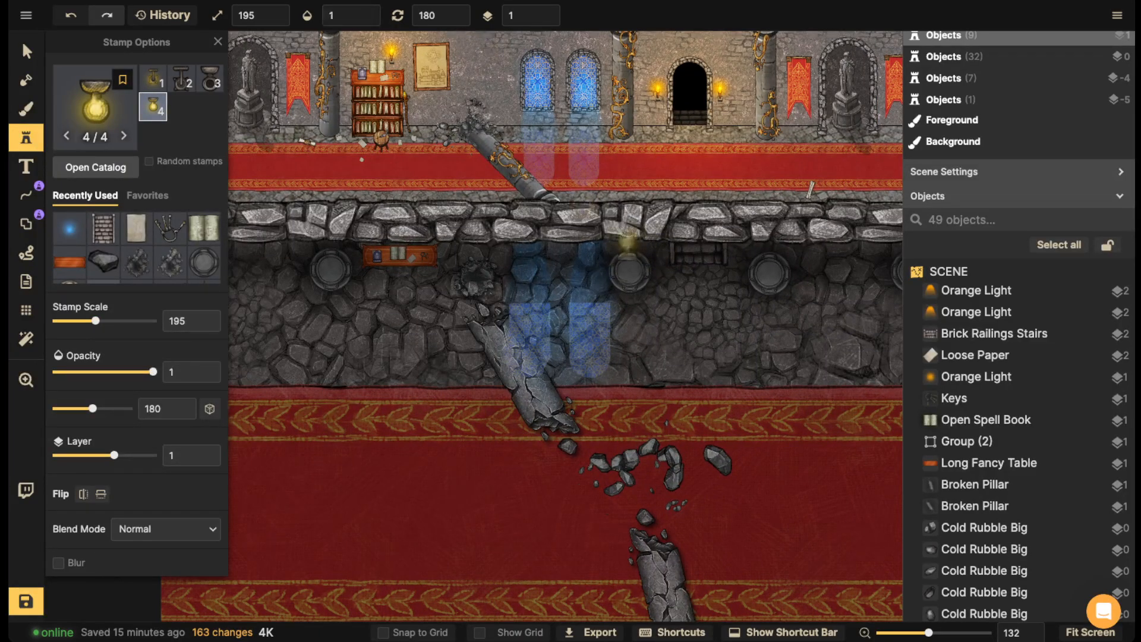
{"action": "scroll", "coordinate": [653, 256], "scroll_direction": "up", "scroll_amount": 4}
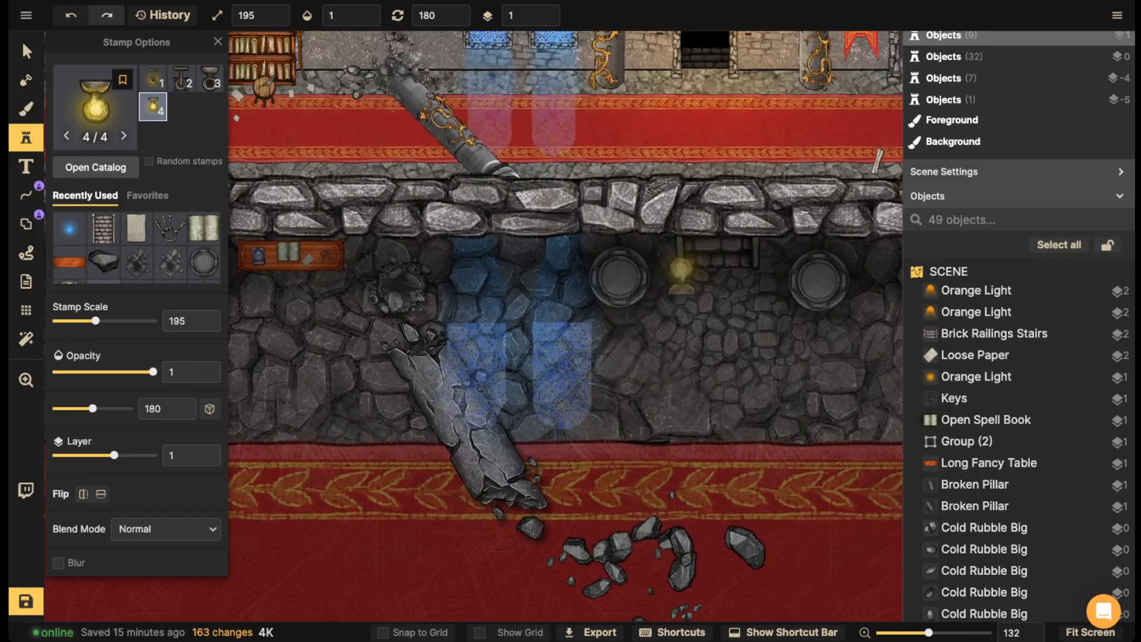
- Place a lit metal wall sconce at scale 105 and rotation 0 on each side of the battle area's stairs
{"action": "left_click", "coordinate": [660, 246]}
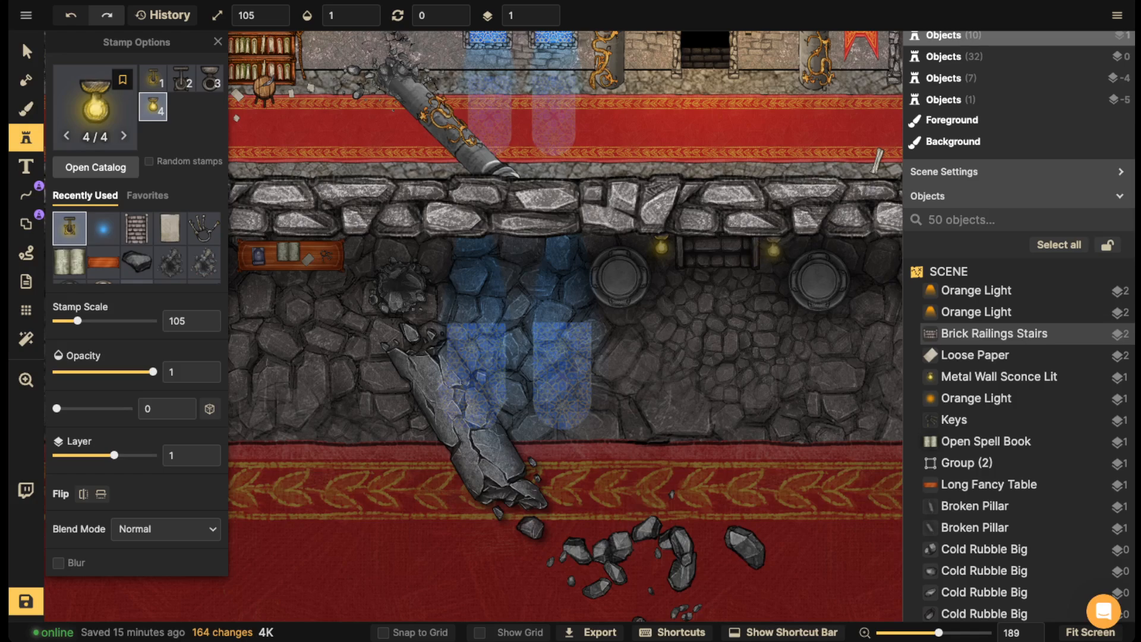
{"action": "left_click", "coordinate": [773, 246]}
{"action": "scroll", "coordinate": [773, 247], "scroll_direction": "down", "scroll_amount": 3}
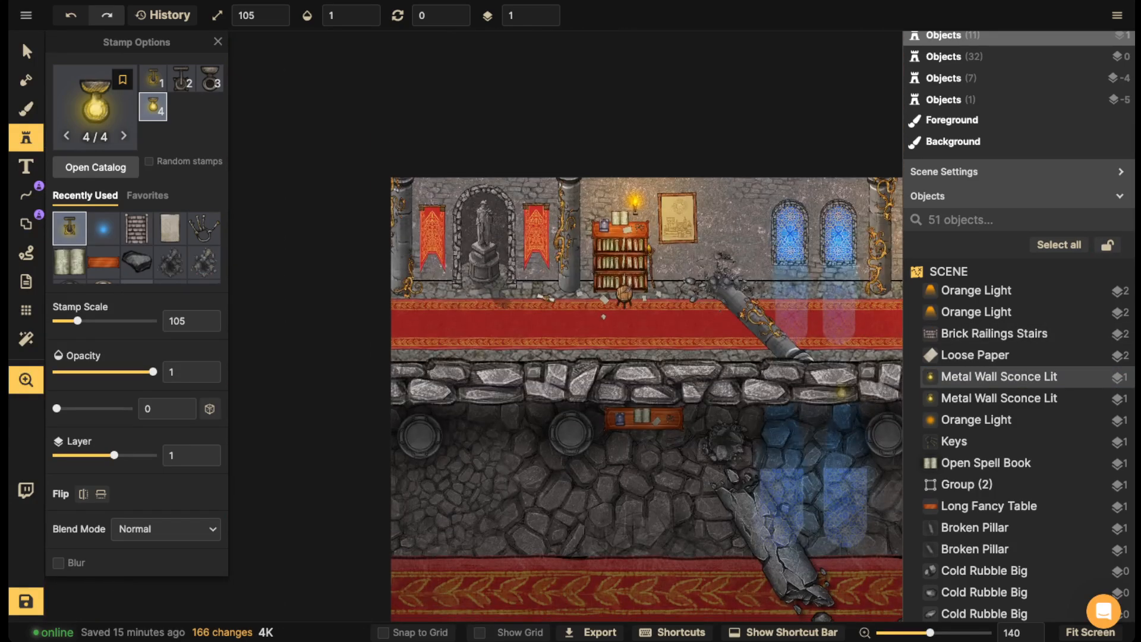
- Try the lit sconce stamp on the battle area's table beside the loose paper, and reopen the catalog's light stamps
{"action": "scroll", "coordinate": [722, 587], "scroll_direction": "up", "scroll_amount": 5}
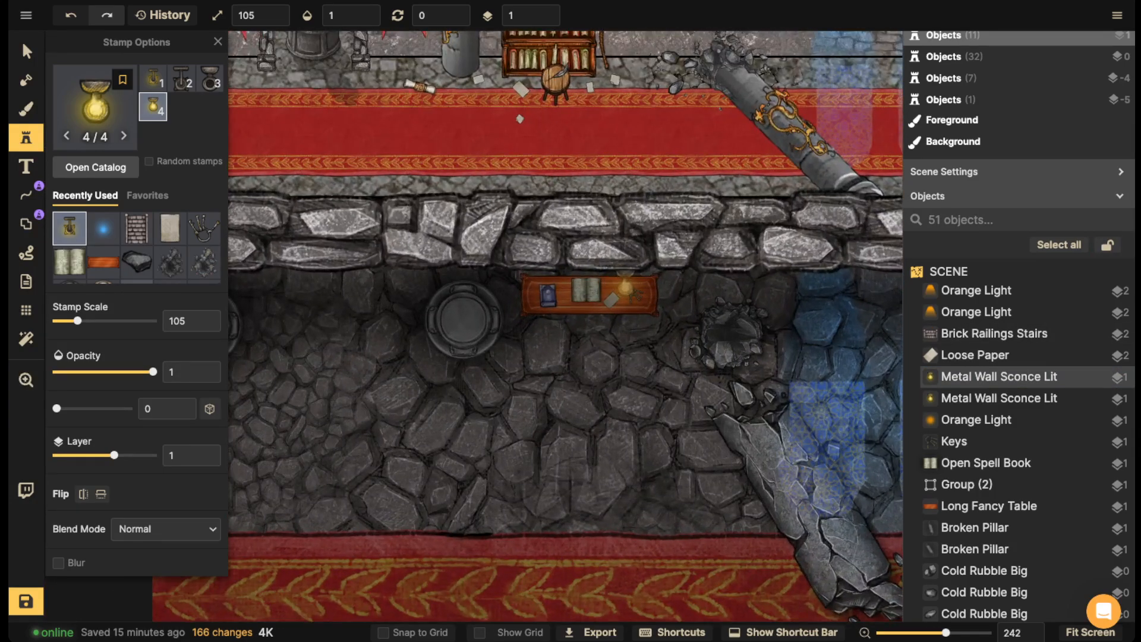
{"action": "left_click", "coordinate": [626, 289]}
{"action": "left_click", "coordinate": [95, 110]}
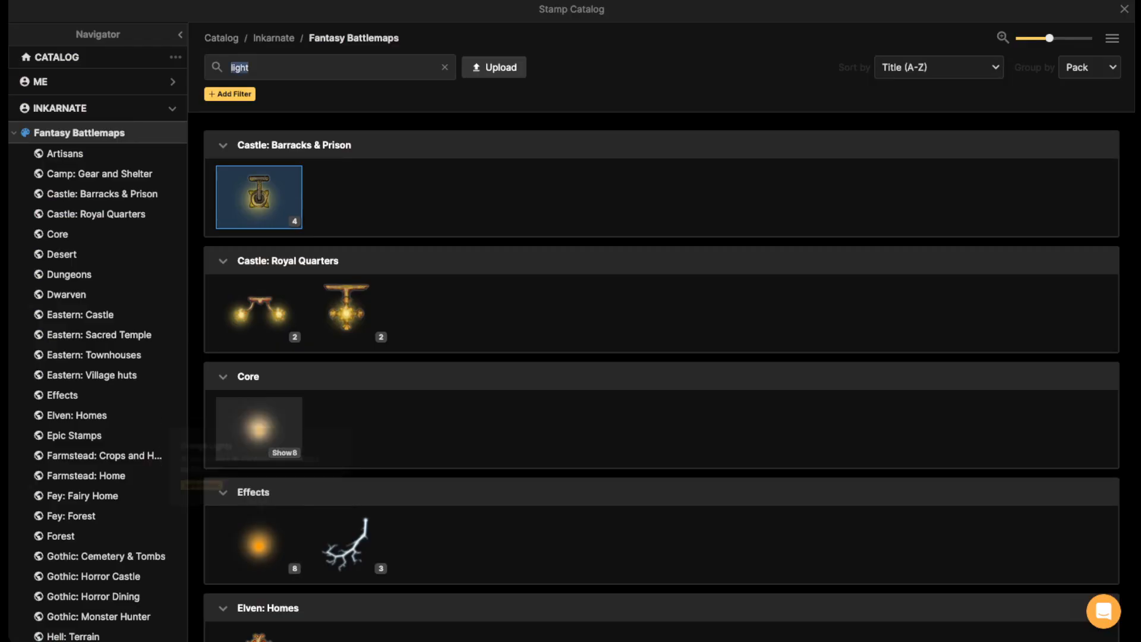
- Choose the round glow stamp from the Core pack, set its layer to 5, and place it over the lamp on the table
{"action": "left_click", "coordinate": [259, 428]}
{"action": "left_click", "coordinate": [546, 12]}
{"action": "left_click", "coordinate": [547, 11]}
{"action": "left_click", "coordinate": [547, 11]}
{"action": "left_click", "coordinate": [547, 11]}
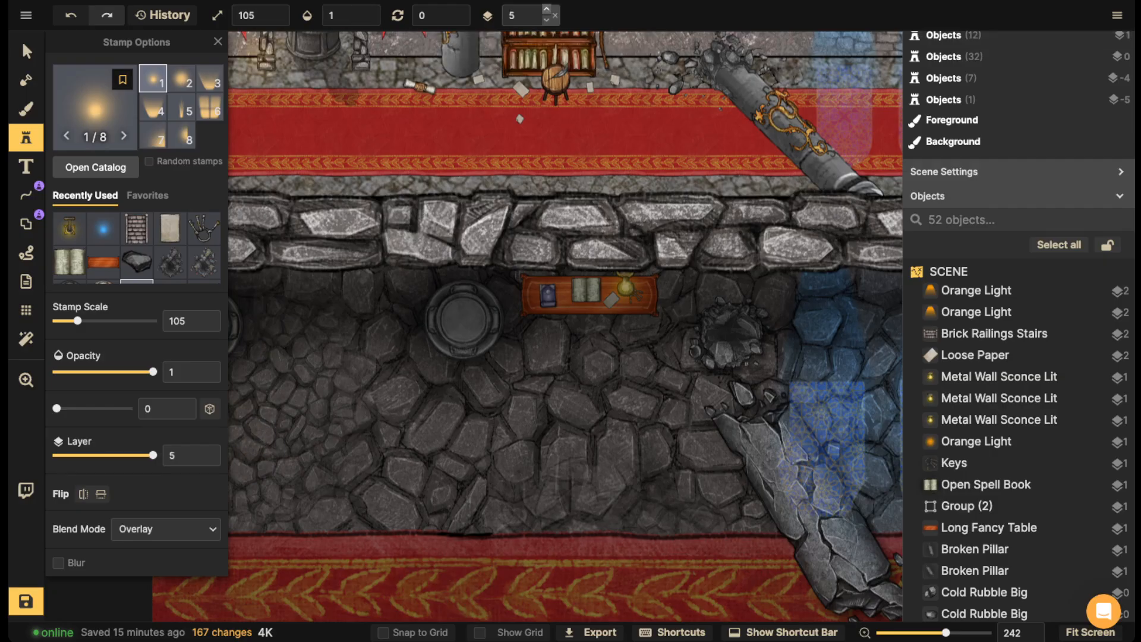
{"action": "left_click", "coordinate": [628, 290]}
- Place the same round light, scale 105, over each of the two lit sconces flanking the lower stairs
{"action": "scroll", "coordinate": [628, 290], "scroll_direction": "down", "scroll_amount": 4}
{"action": "key", "text": "Escape"}
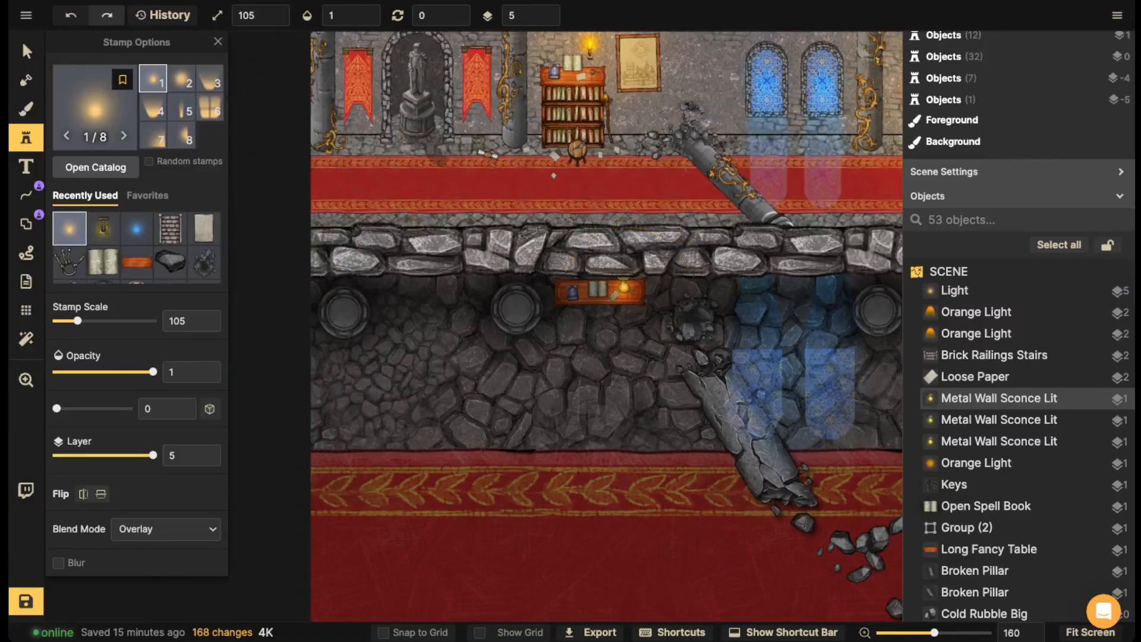
{"action": "left_click_drag", "start_coordinate": [628, 290], "coordinate": [148, 283]}
{"action": "left_click", "coordinate": [535, 281]}
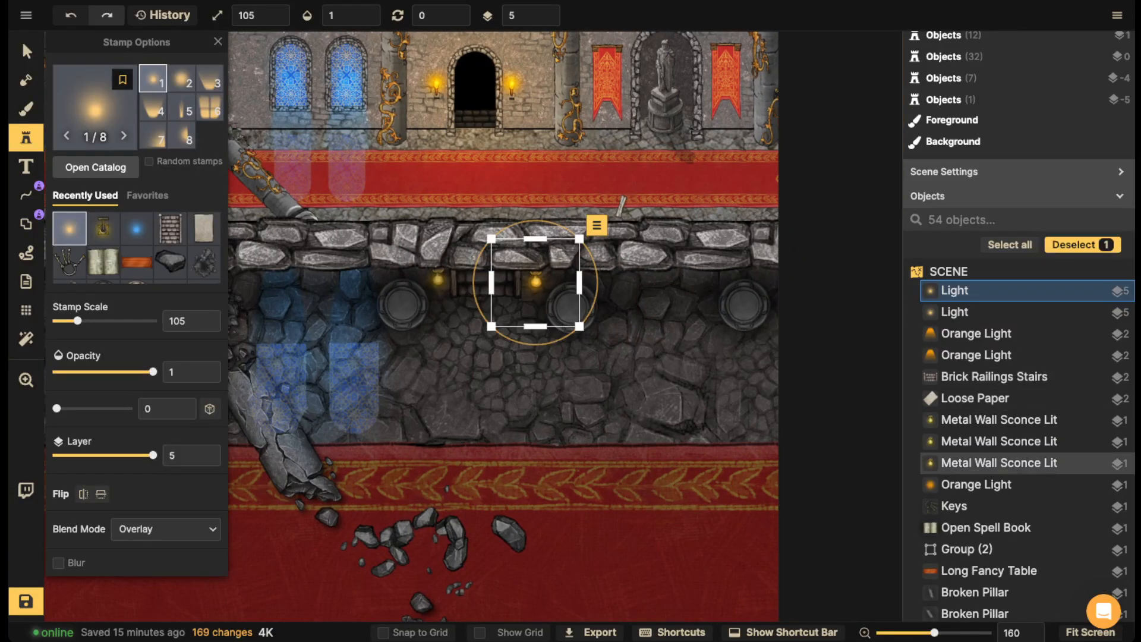
{"action": "left_click", "coordinate": [438, 279]}
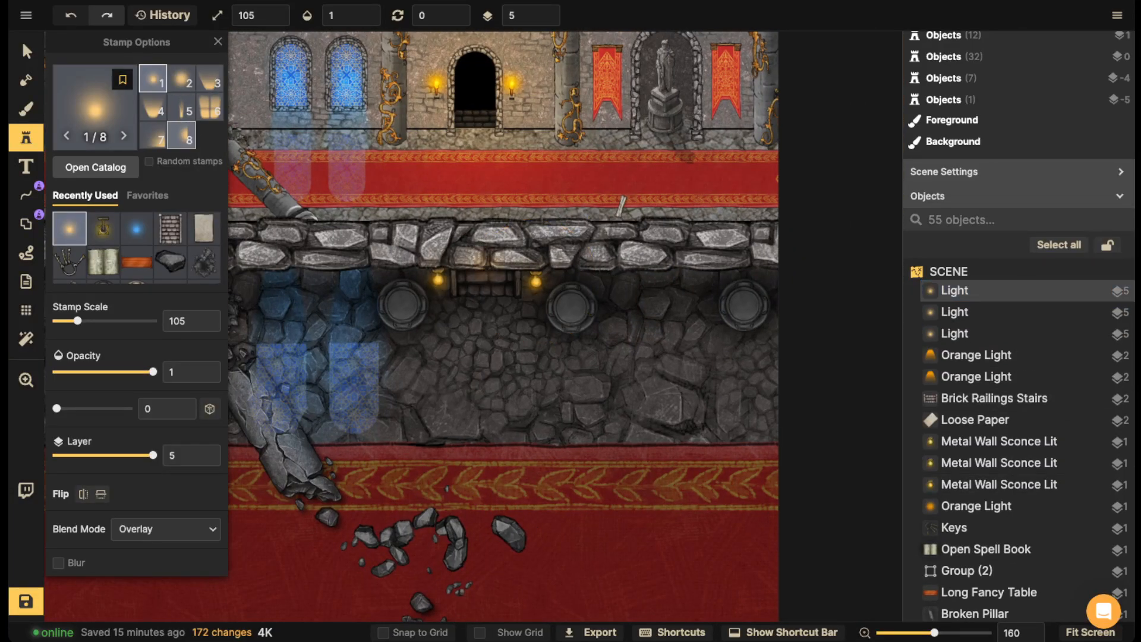
- Switch to light variant 8, enlarge it to scale 255, rotate it to 270, and place it on the floor below the stairs
{"action": "left_click", "coordinate": [182, 136]}
{"action": "key", "text": "bracketright"}
{"action": "key", "text": "bracketright"}
{"action": "key", "text": "bracketright"}
{"action": "key", "text": "bracketright"}
{"action": "key", "text": "bracketright"}
{"action": "key", "text": "bracketright"}
{"action": "key", "text": "bracketright"}
{"action": "key", "text": "bracketright"}
{"action": "key", "text": "bracketright"}
{"action": "key", "text": "bracketright"}
{"action": "key", "text": "bracketright"}
{"action": "key", "text": "bracketright"}
{"action": "key", "text": "bracketright"}
{"action": "key", "text": "bracketright"}
{"action": "key", "text": "bracketright"}
{"action": "key", "text": "bracketright"}
{"action": "key", "text": "bracketright"}
{"action": "key", "text": "bracketright"}
{"action": "scroll", "coordinate": [494, 357], "scroll_direction": "up", "scroll_amount": 4}
{"action": "scroll", "coordinate": [494, 357], "scroll_direction": "down", "scroll_amount": 7}
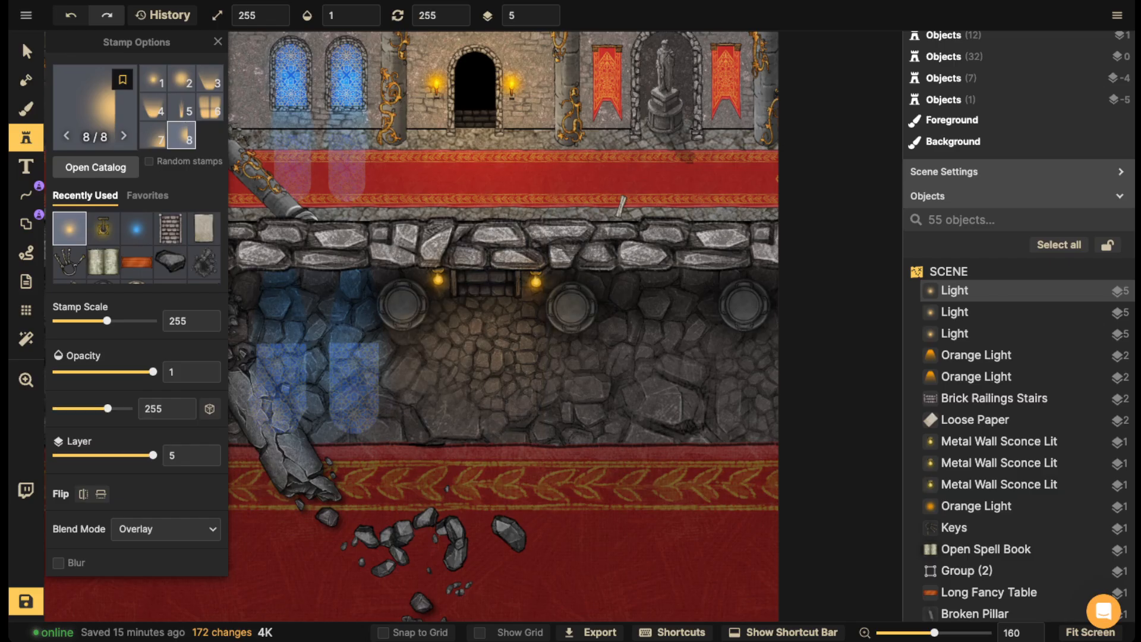
{"action": "left_click", "coordinate": [489, 363]}
- Place another variant 8 light, scale 255 and rotation 270, on the stone floor below the long table
{"action": "left_click_drag", "start_coordinate": [489, 363], "coordinate": [828, 351]}
{"action": "key", "text": "space"}
{"action": "scroll", "coordinate": [485, 357], "scroll_direction": "down", "scroll_amount": 3}
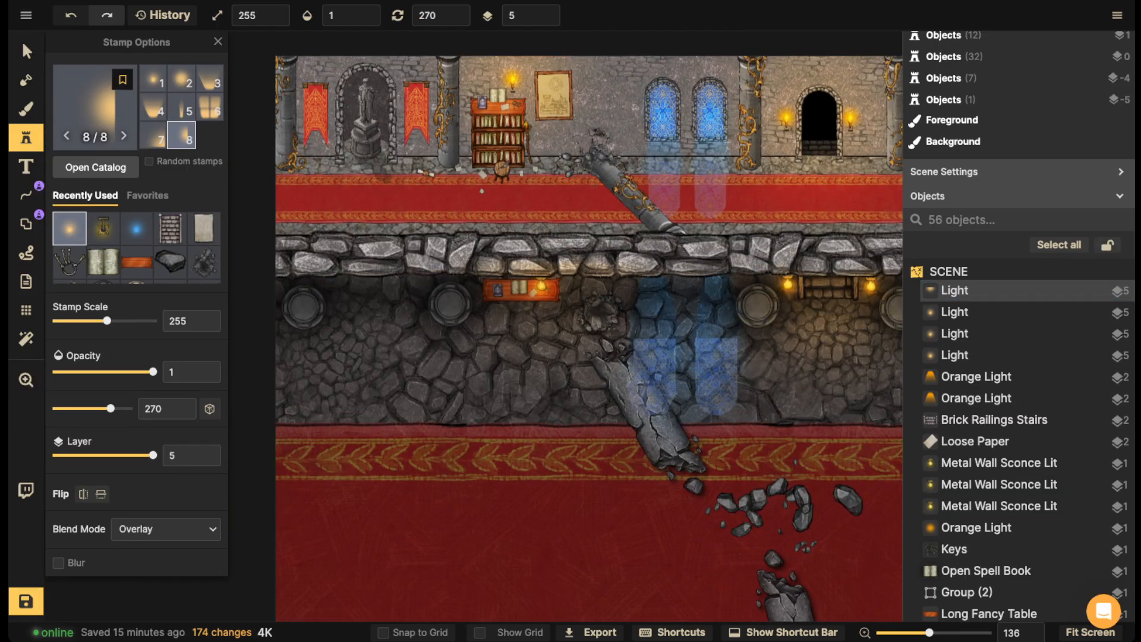
{"action": "left_click", "coordinate": [550, 349]}
{"action": "left_click_drag", "start_coordinate": [550, 349], "coordinate": [335, 169]}
{"action": "key", "text": "Escape"}
- Return to the Select tool with nothing selected and save the map
{"action": "scroll", "coordinate": [550, 352], "scroll_direction": "down", "scroll_amount": 5}
{"action": "key", "text": "space"}
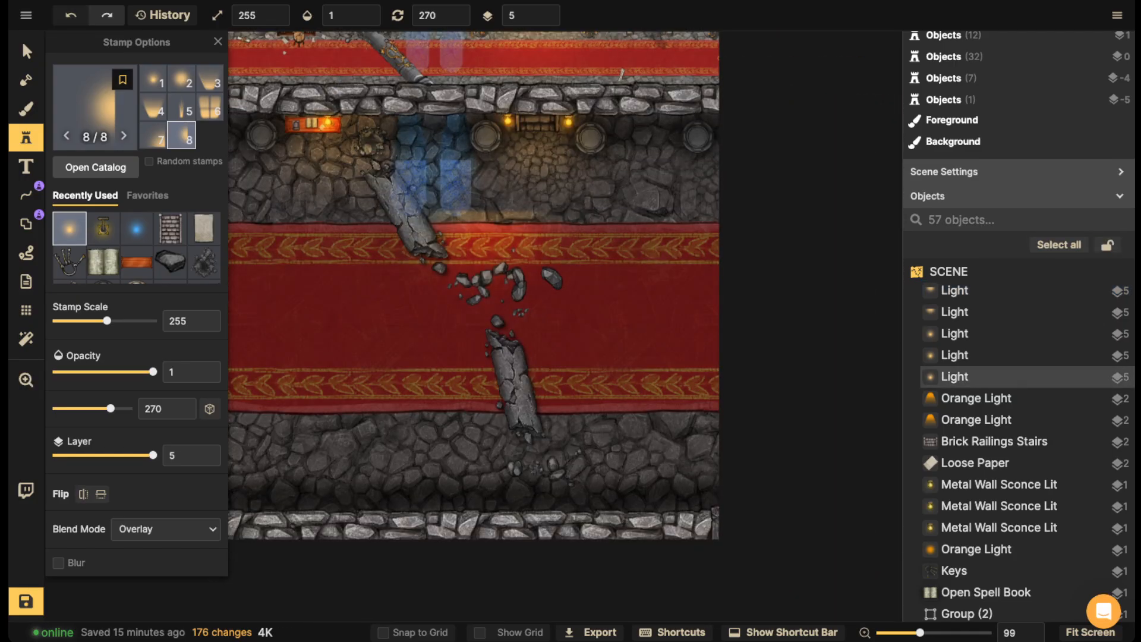
{"action": "left_click", "coordinate": [26, 51]}
{"action": "key", "text": "Escape"}
{"action": "scroll", "coordinate": [359, 108], "scroll_direction": "down", "scroll_amount": 3}
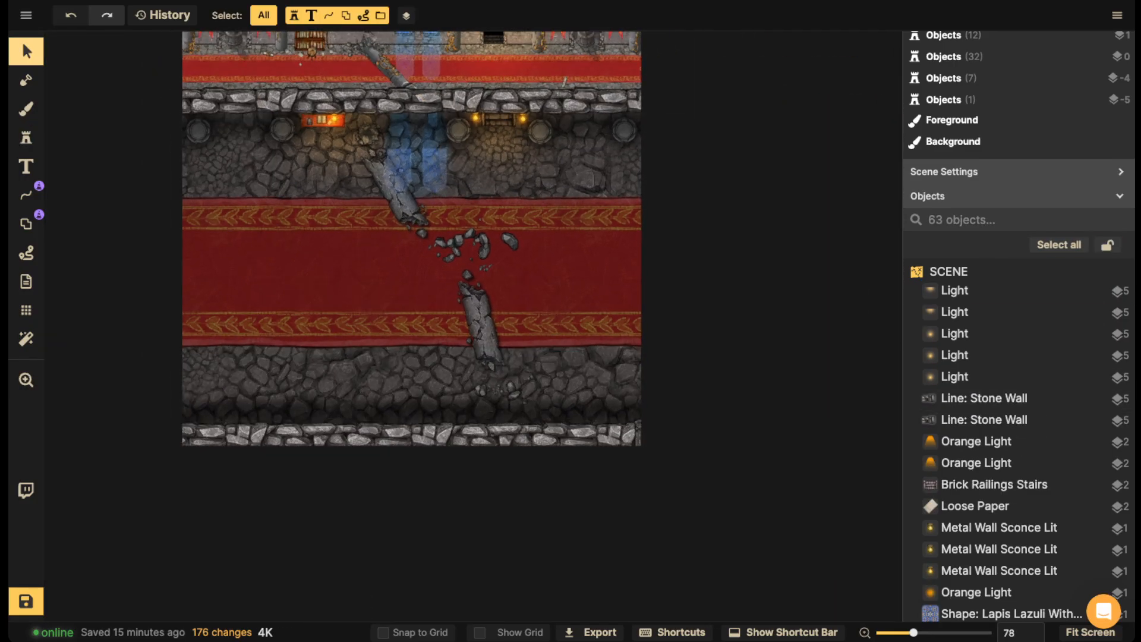
{"action": "key", "text": "ctrl+s"}
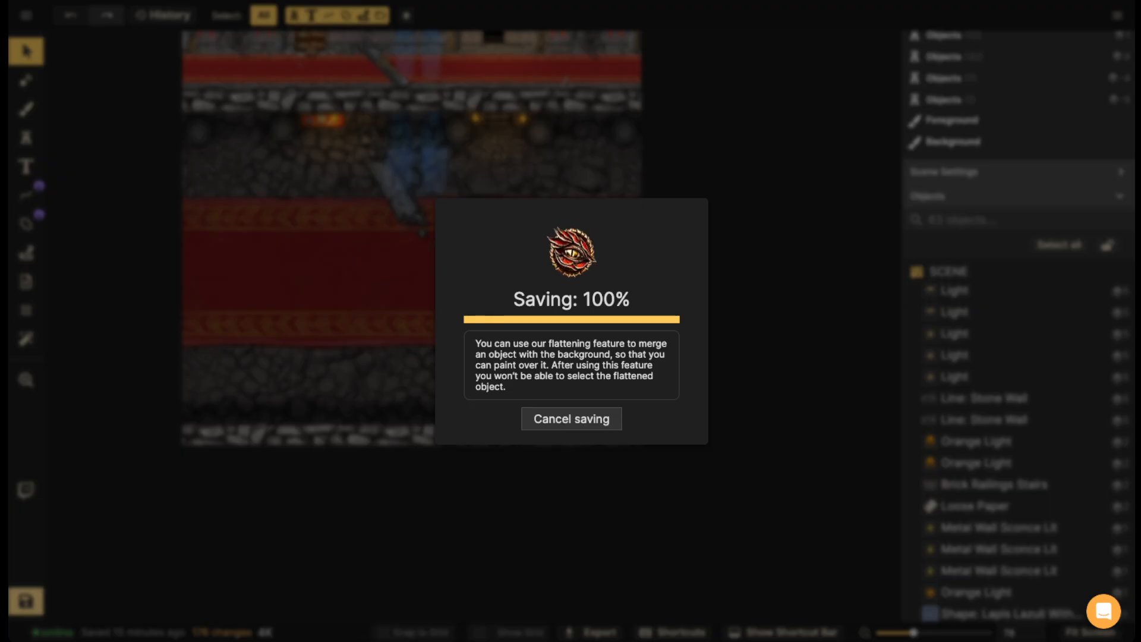
- Select the Battle Background group on layer -5, lock it, and clear the selection
{"action": "scroll", "coordinate": [452, 188], "scroll_direction": "down", "scroll_amount": 2}
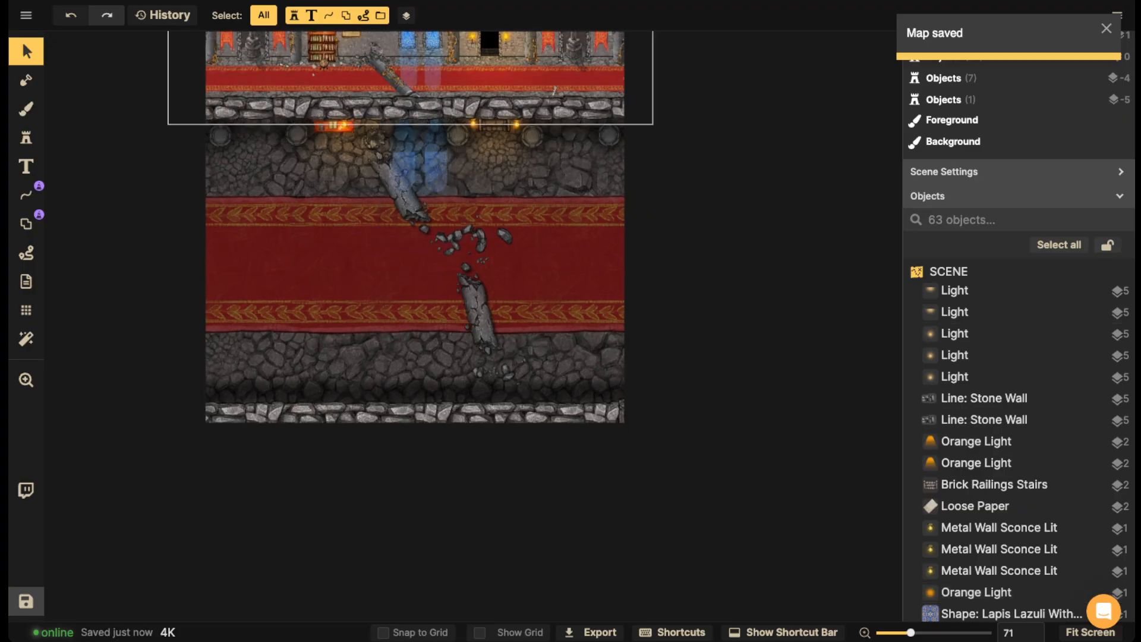
{"action": "left_click", "coordinate": [428, 78]}
{"action": "key", "text": "space"}
{"action": "left_click_drag", "start_coordinate": [428, 77], "coordinate": [588, 225]}
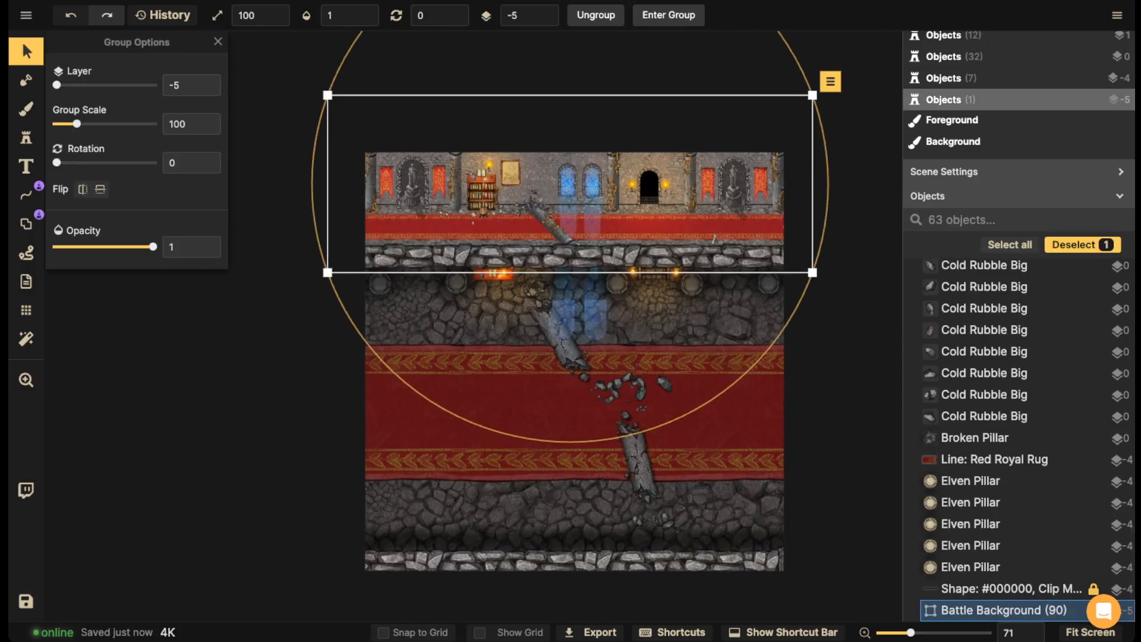
{"action": "key", "text": "l"}
{"action": "key", "text": "Escape"}
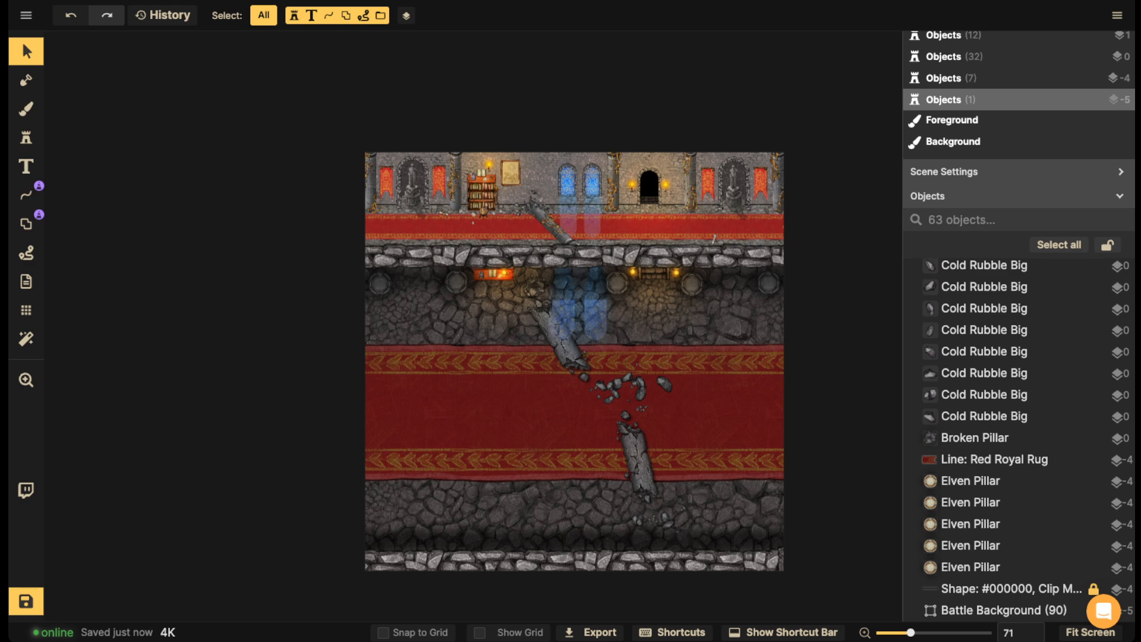
- Stamp a loose paper at scale 105 on layer 5 onto the stone floor, to the left of the table
{"action": "scroll", "coordinate": [564, 398], "scroll_direction": "up", "scroll_amount": 3}
{"action": "key", "text": "space"}
{"action": "left_click_drag", "start_coordinate": [616, 400], "coordinate": [469, 296]}
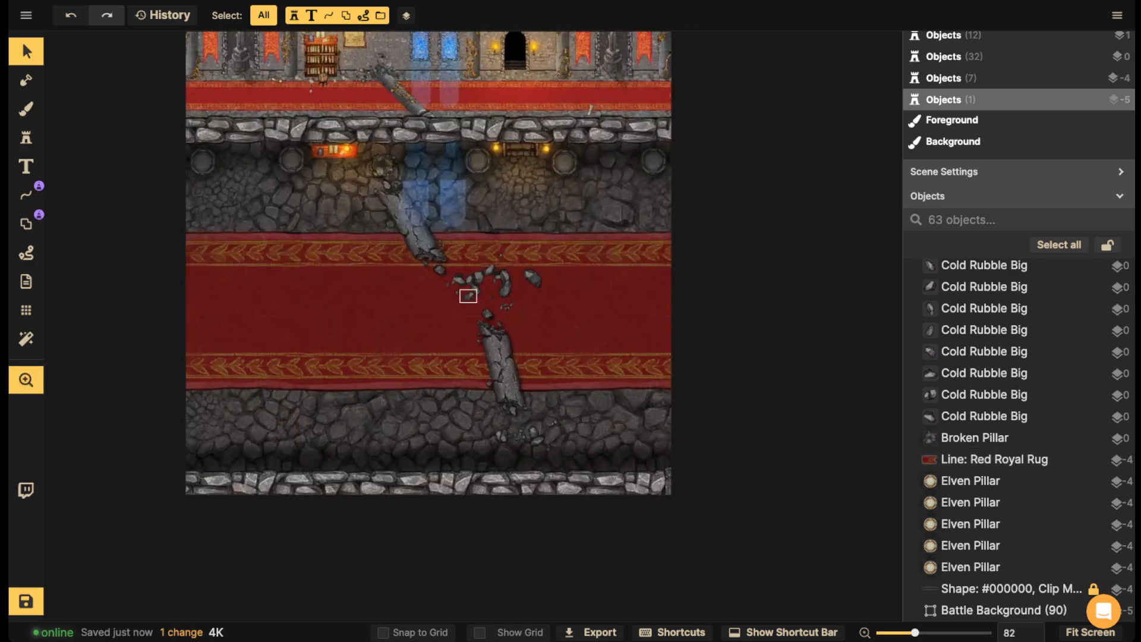
{"action": "key", "text": "space"}
{"action": "left_click_drag", "start_coordinate": [410, 196], "coordinate": [588, 349]}
{"action": "scroll", "coordinate": [501, 256], "scroll_direction": "up", "scroll_amount": 10}
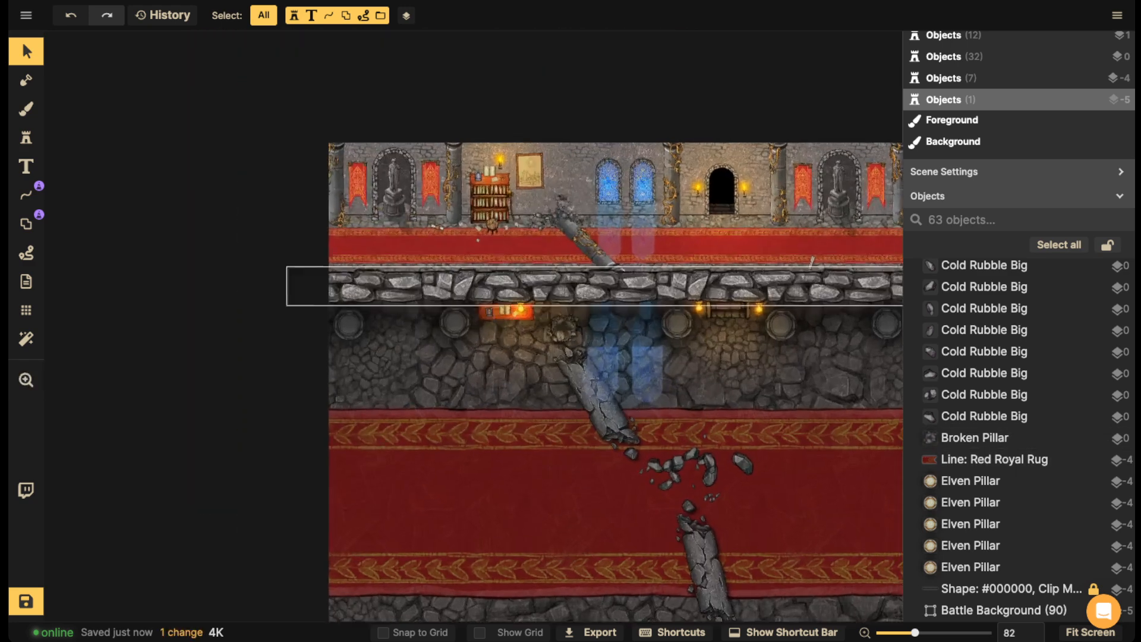
{"action": "key", "text": "s"}
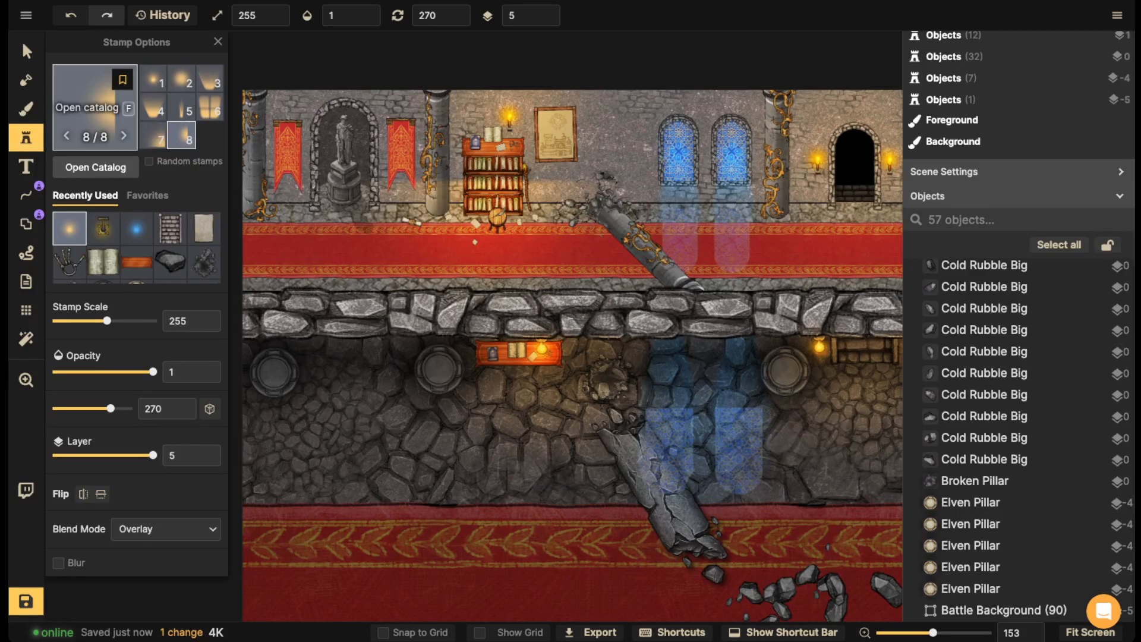
{"action": "left_click", "coordinate": [94, 109]}
{"action": "key", "text": "Escape"}
{"action": "left_click", "coordinate": [204, 228]}
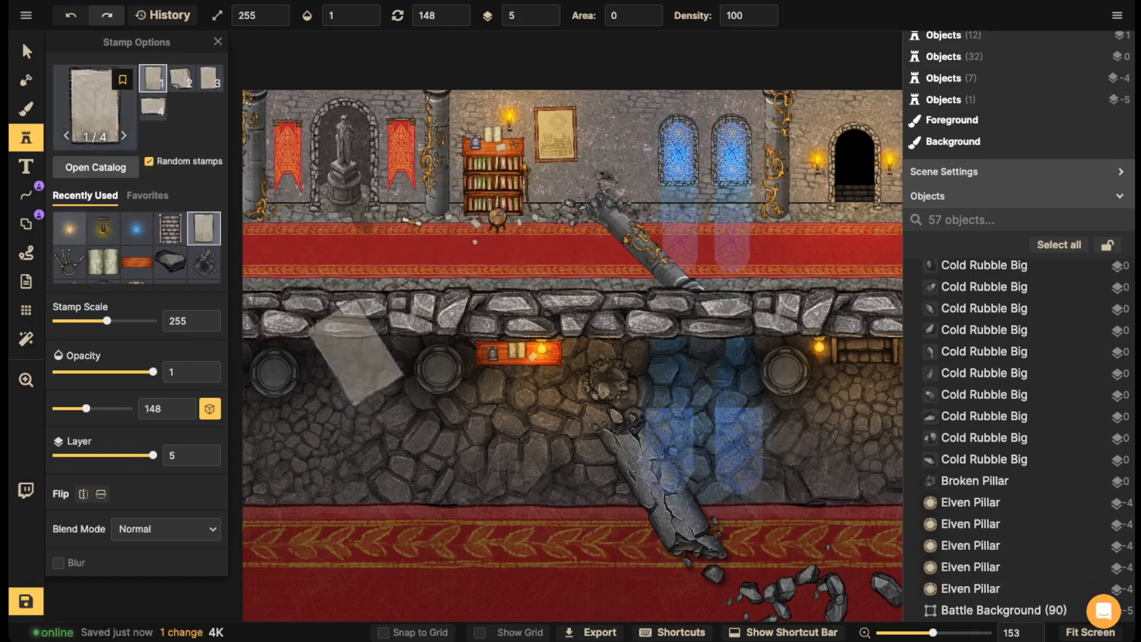
{"action": "scroll", "coordinate": [377, 408], "scroll_direction": "down", "scroll_amount": 14}
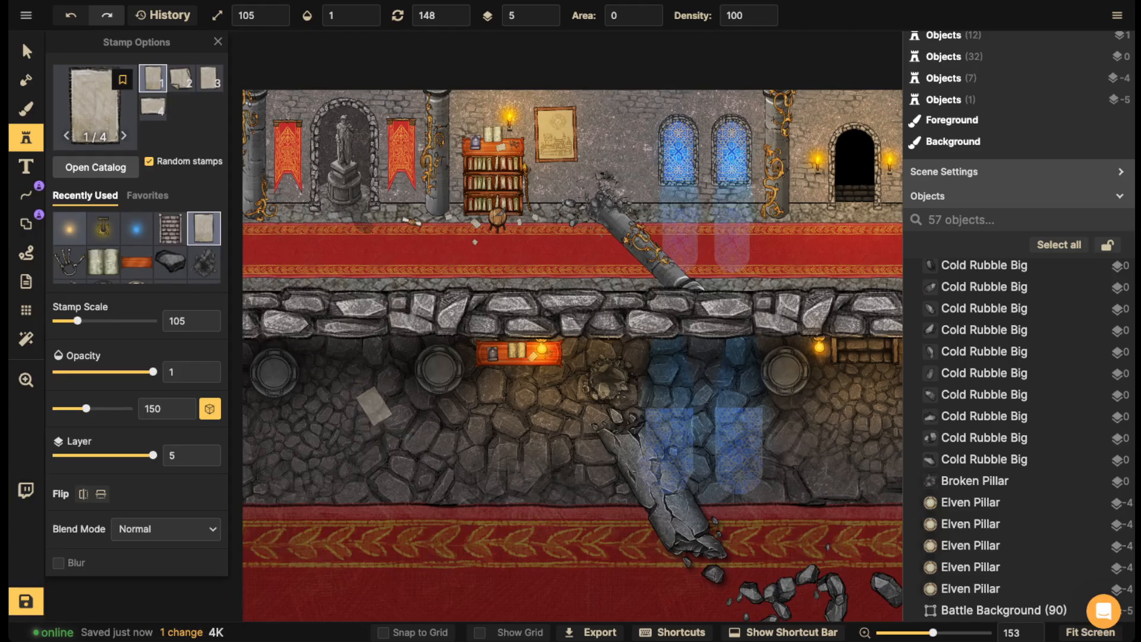
{"action": "left_click", "coordinate": [375, 403]}
- Search the stamp catalog for "stool", choose the Core pack's round wooden stool, and place it at scale 65 below the table
{"action": "left_click", "coordinate": [26, 137]}
{"action": "left_click", "coordinate": [93, 109]}
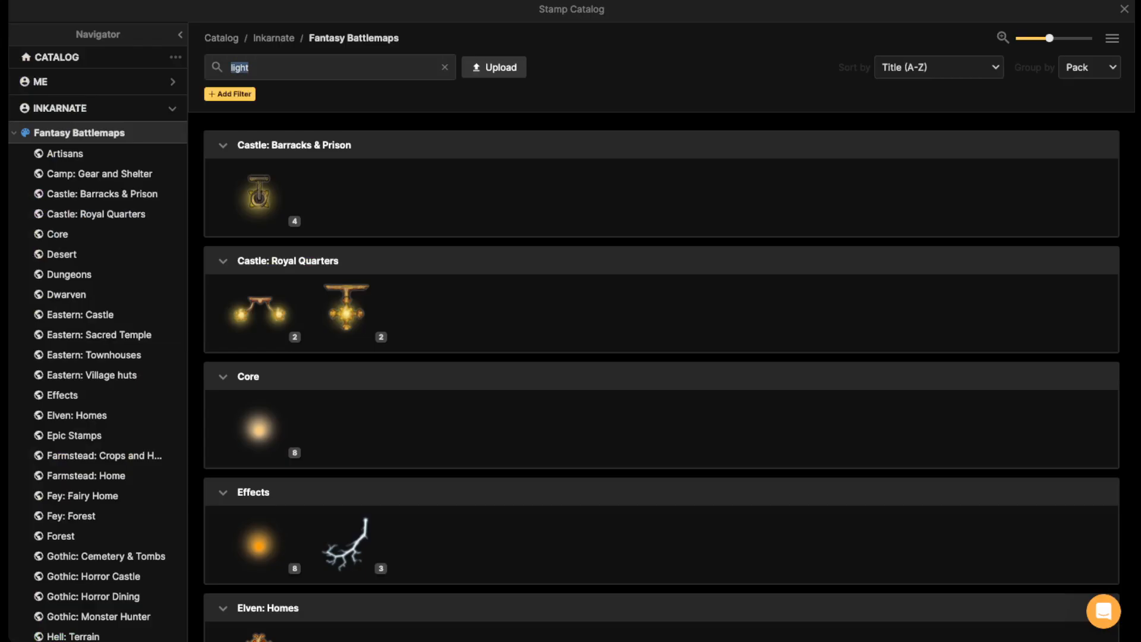
{"action": "type", "text": "stoll"}
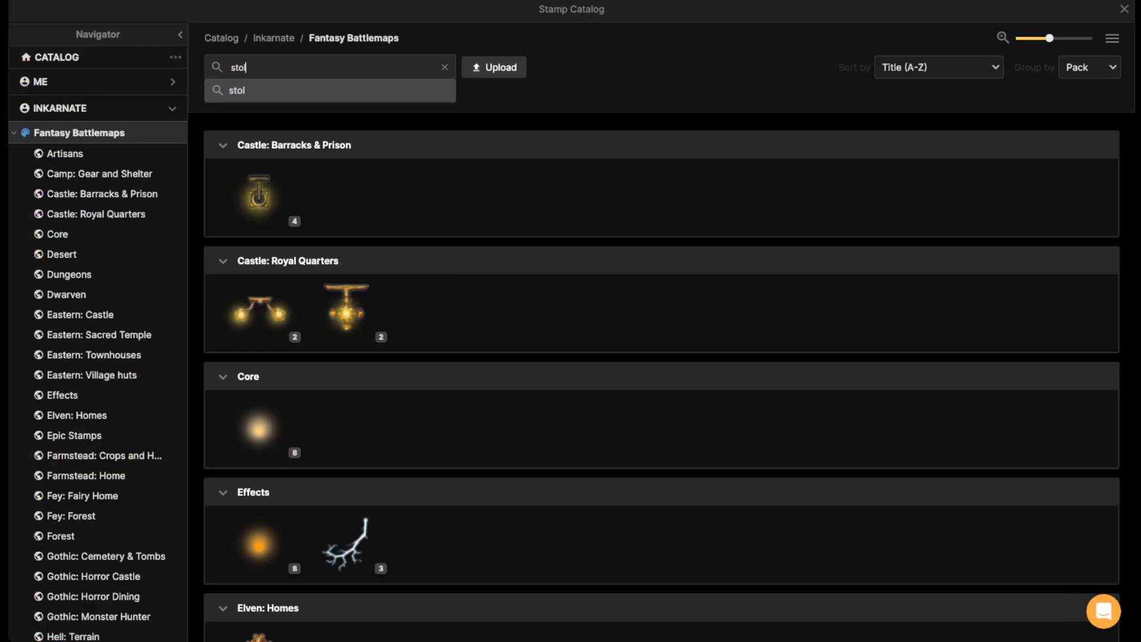
{"action": "key", "text": "BackSpace"}
{"action": "type", "text": "ol"}
{"action": "key", "text": "Return"}
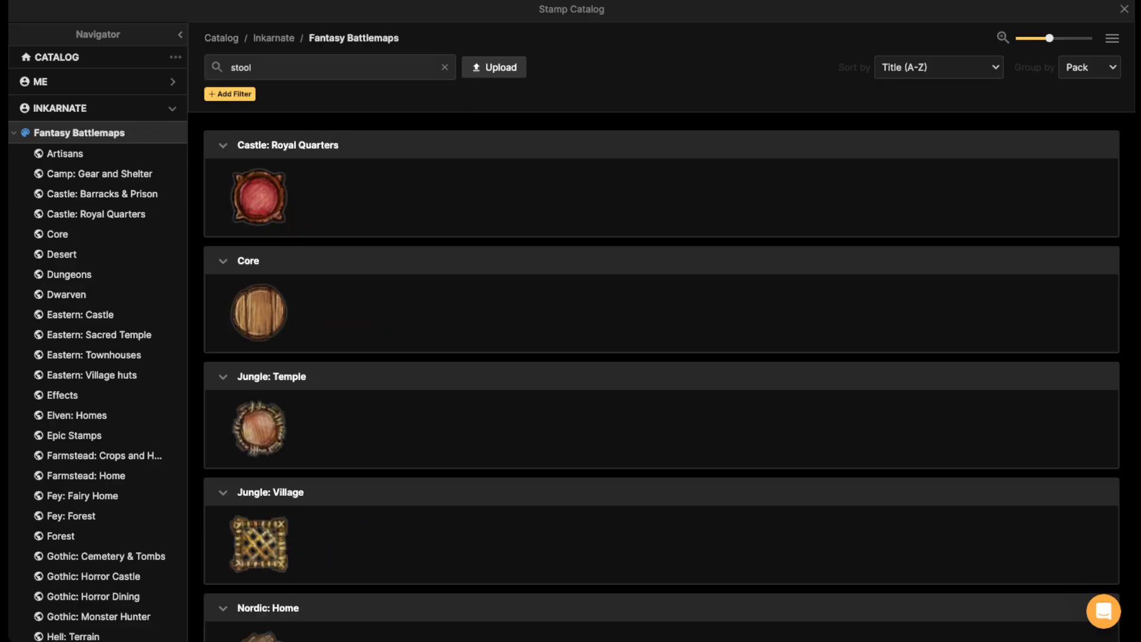
{"action": "left_click", "coordinate": [254, 311]}
{"action": "scroll", "coordinate": [535, 392], "scroll_direction": "up", "scroll_amount": 5}
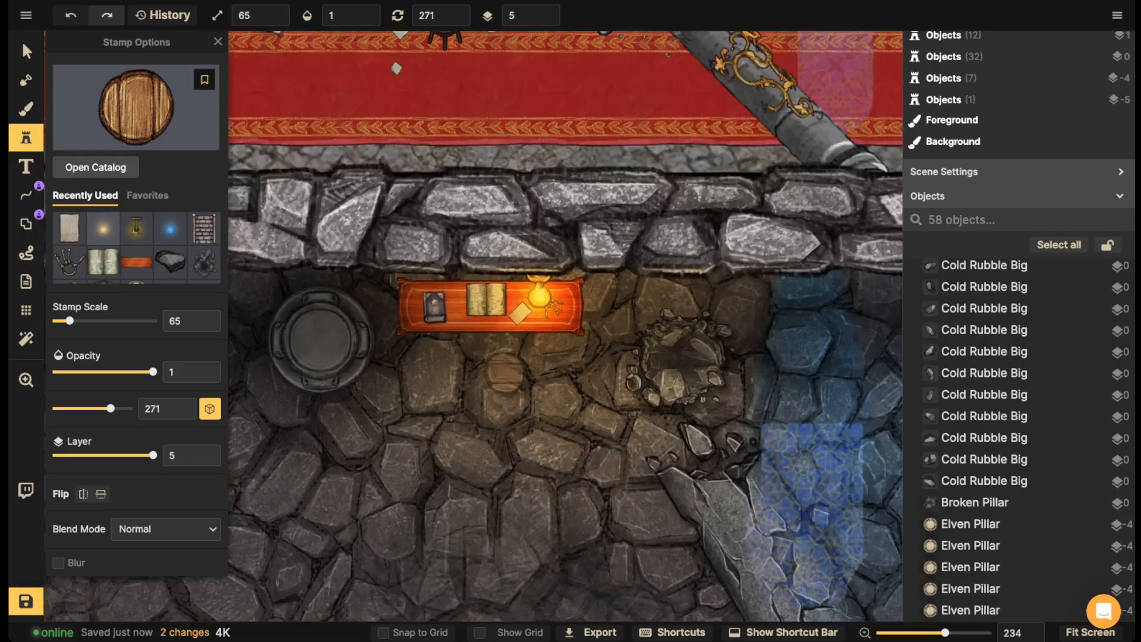
{"action": "left_click", "coordinate": [501, 367]}
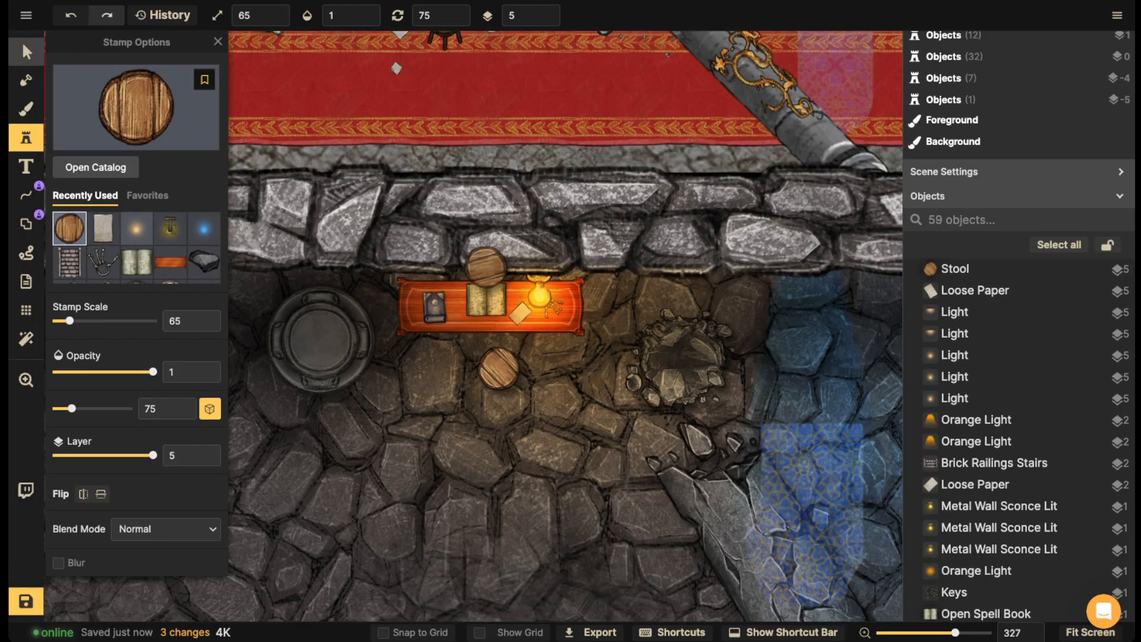
- Give the long table a custom shadow with blur 15.4, horizontal and vertical offsets 0, and intensity 1.98
{"action": "left_click", "coordinate": [25, 51]}
{"action": "left_click", "coordinate": [490, 306]}
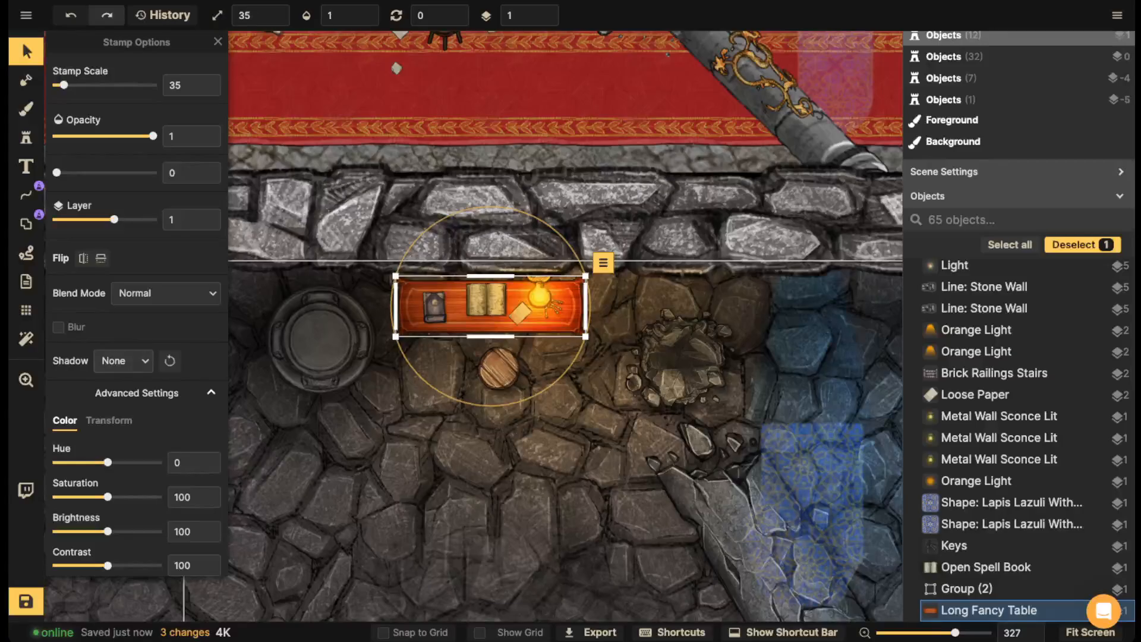
{"action": "left_click", "coordinate": [123, 360]}
{"action": "left_click", "coordinate": [136, 459]}
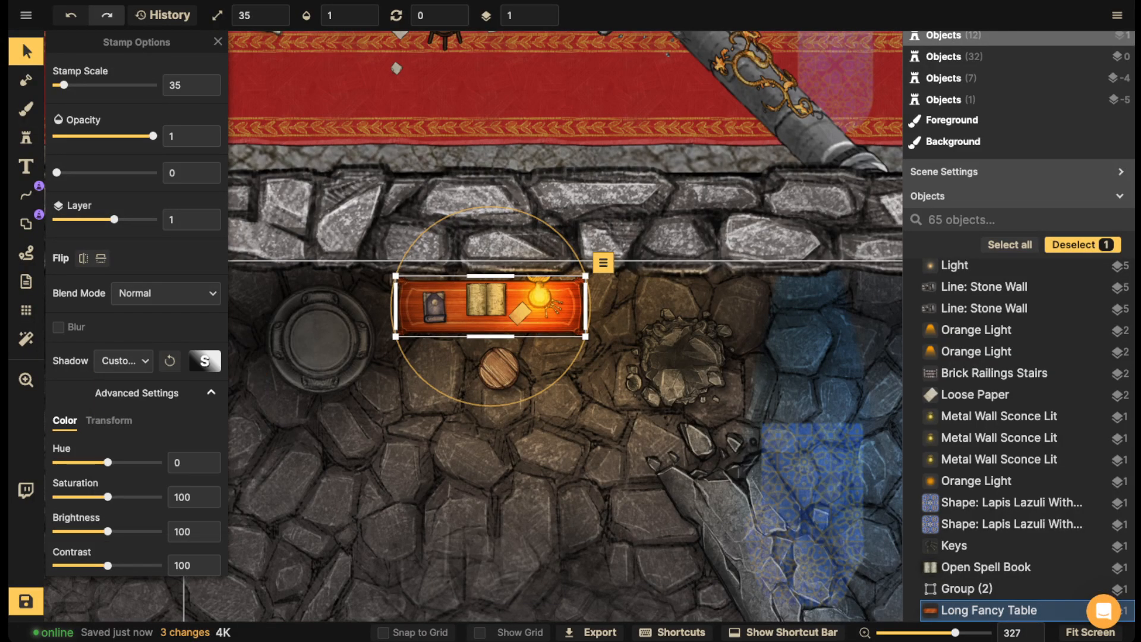
{"action": "left_click", "coordinate": [204, 361]}
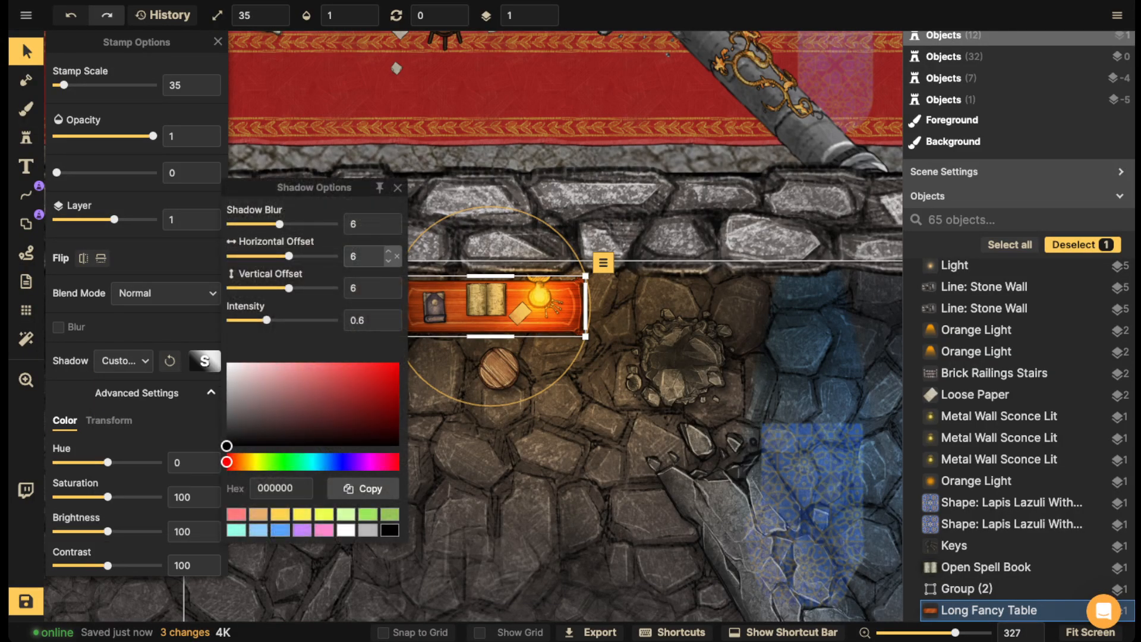
{"action": "key", "text": "Tab"}
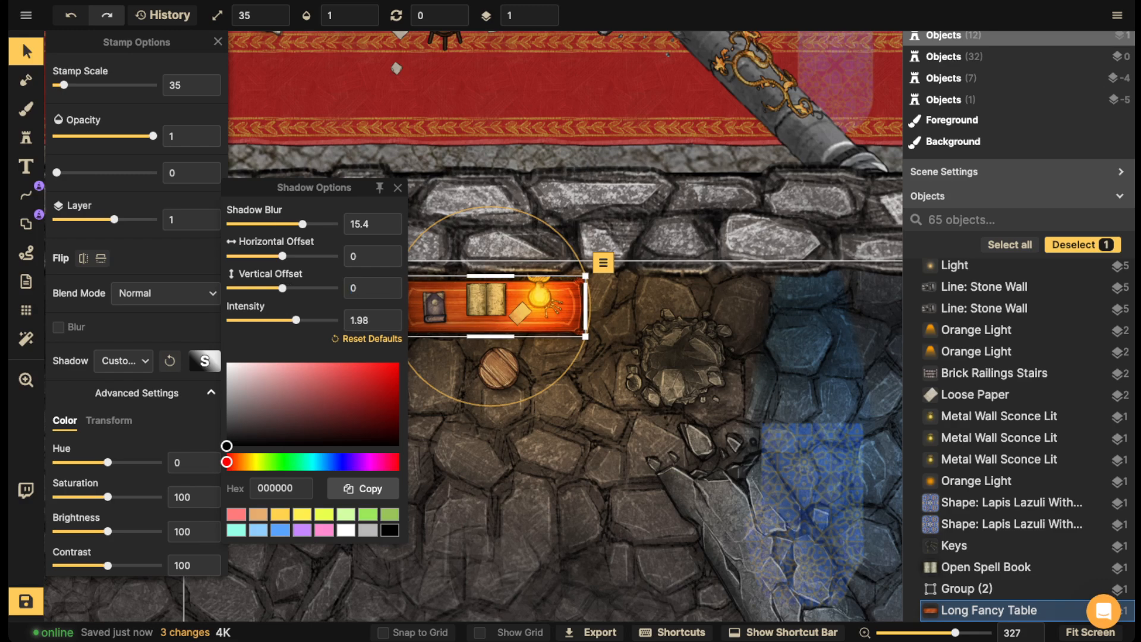
{"action": "key", "text": "Escape"}
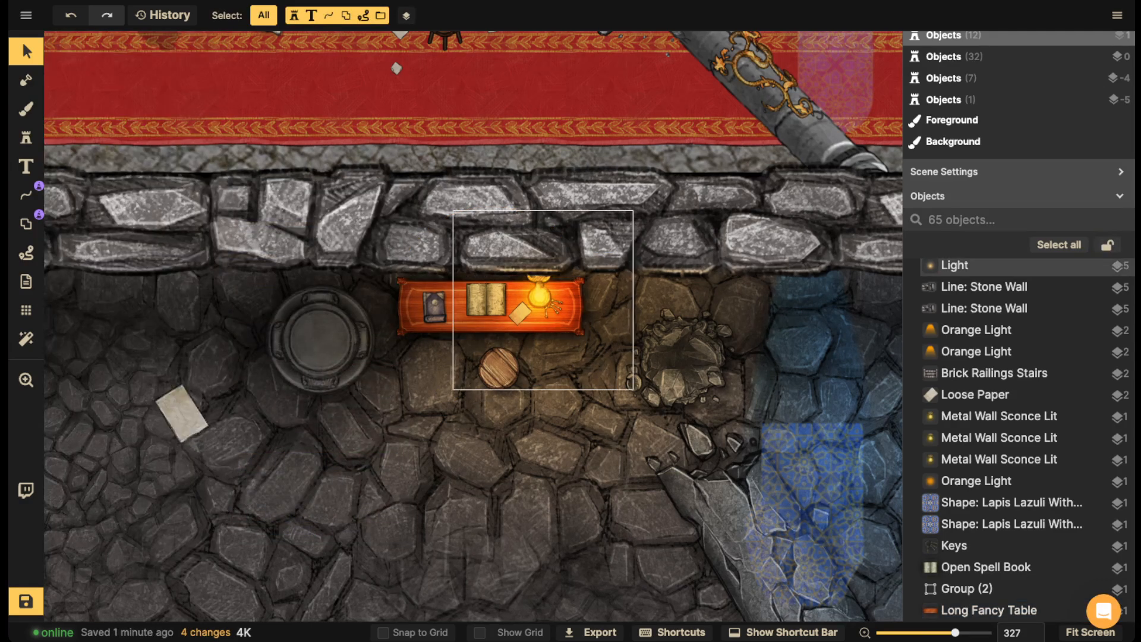
- Set the stool's custom shadow to blur 10.1, horizontal and vertical offsets 0, and intensity 1.52
{"action": "left_click", "coordinate": [498, 368]}
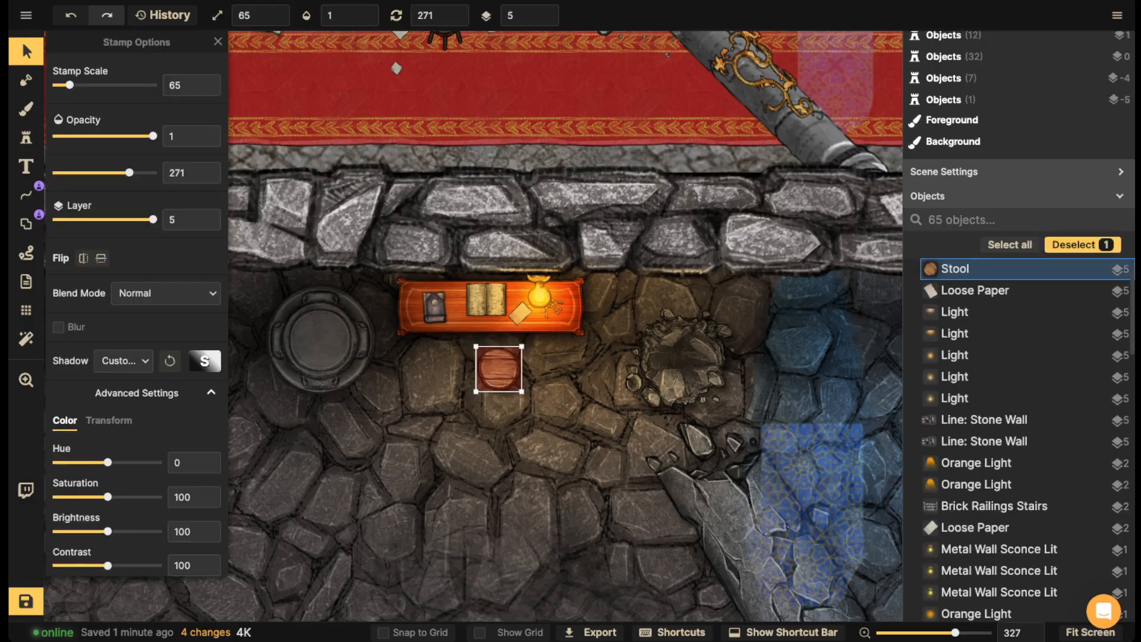
{"action": "left_click", "coordinate": [205, 362]}
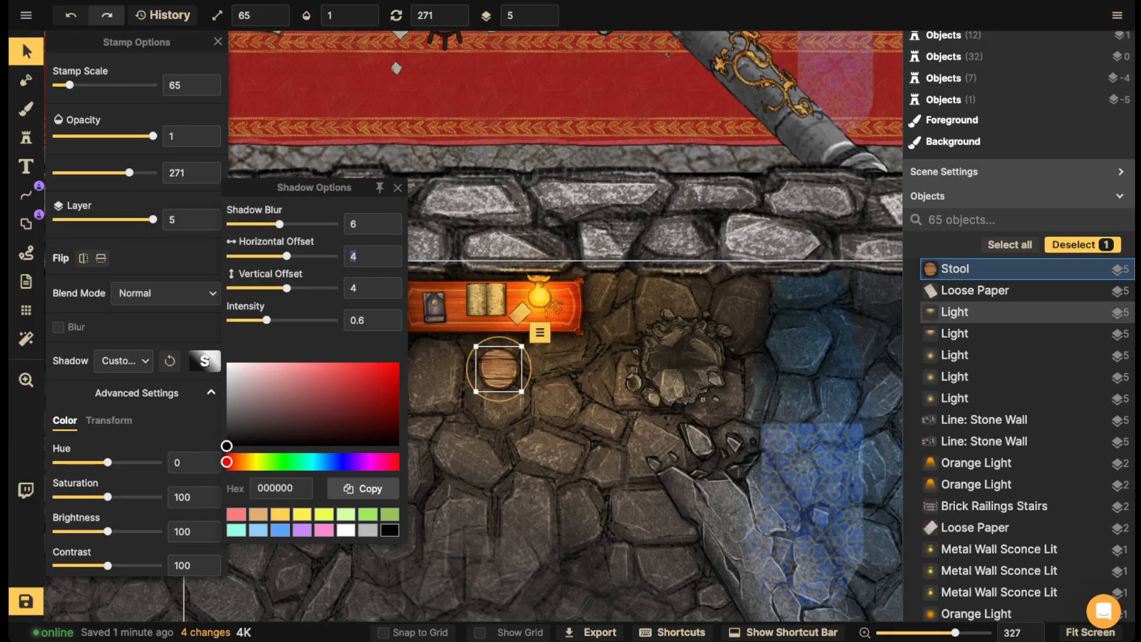
{"action": "type", "text": "0"}
{"action": "key", "text": "Tab"}
{"action": "type", "text": "0"}
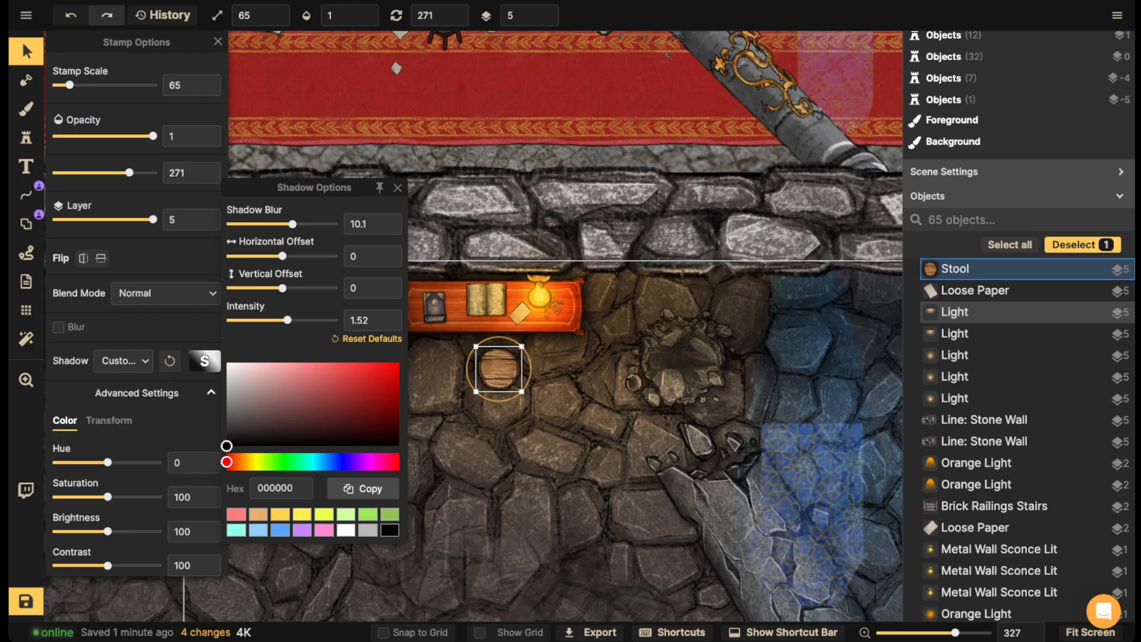
{"action": "left_click", "coordinate": [397, 187]}
- Rotate the stool to about 226 degrees, lower its brightness, and deselect it
{"action": "left_click_drag", "start_coordinate": [531, 369], "coordinate": [521, 346]}
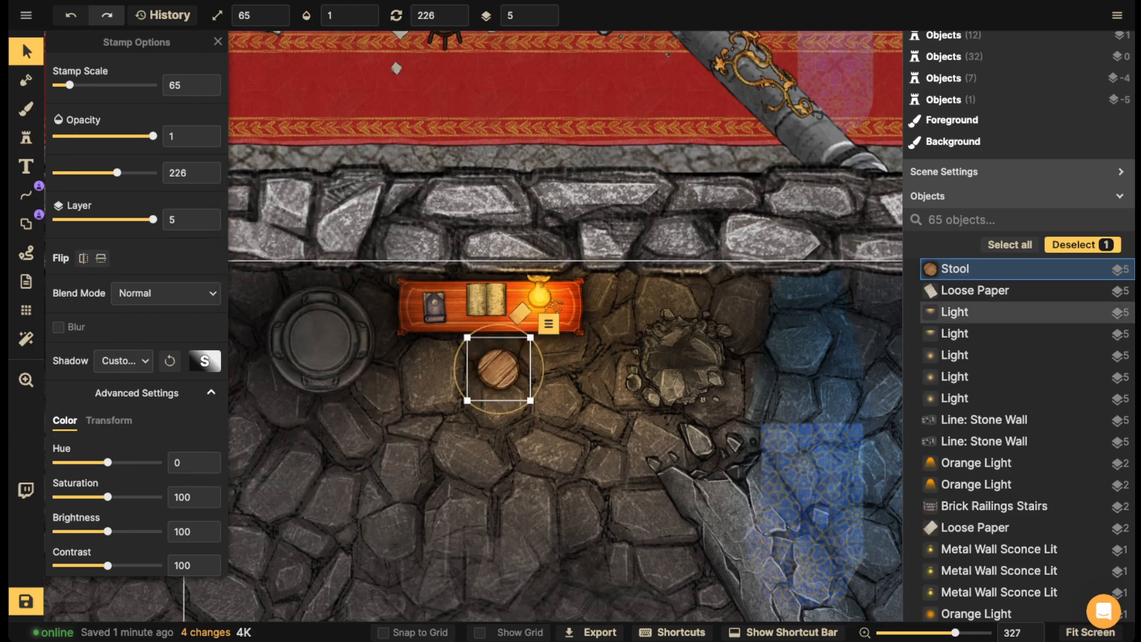
{"action": "left_click_drag", "start_coordinate": [107, 531], "coordinate": [90, 532]}
{"action": "left_click", "coordinate": [404, 385]}
- Reduce the loose paper on the floor to scale 35, darken it to brightness 53, and move it beside the stool
{"action": "scroll", "coordinate": [404, 385], "scroll_direction": "down", "scroll_amount": 4}
{"action": "left_click_drag", "start_coordinate": [404, 385], "coordinate": [449, 344]}
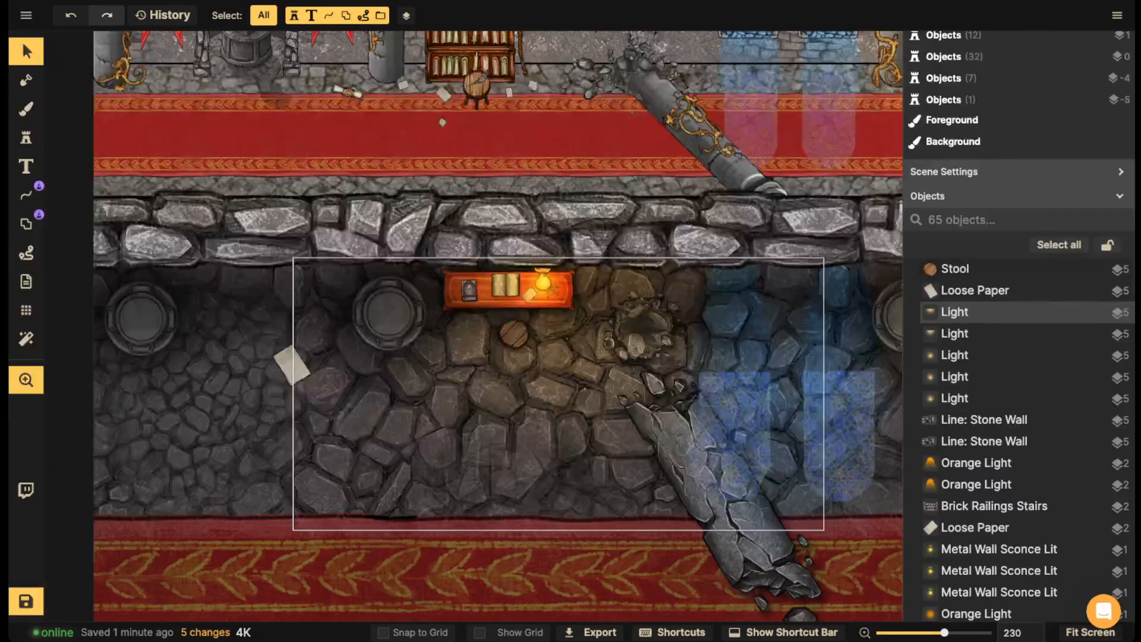
{"action": "left_click_drag", "start_coordinate": [291, 364], "coordinate": [475, 362]}
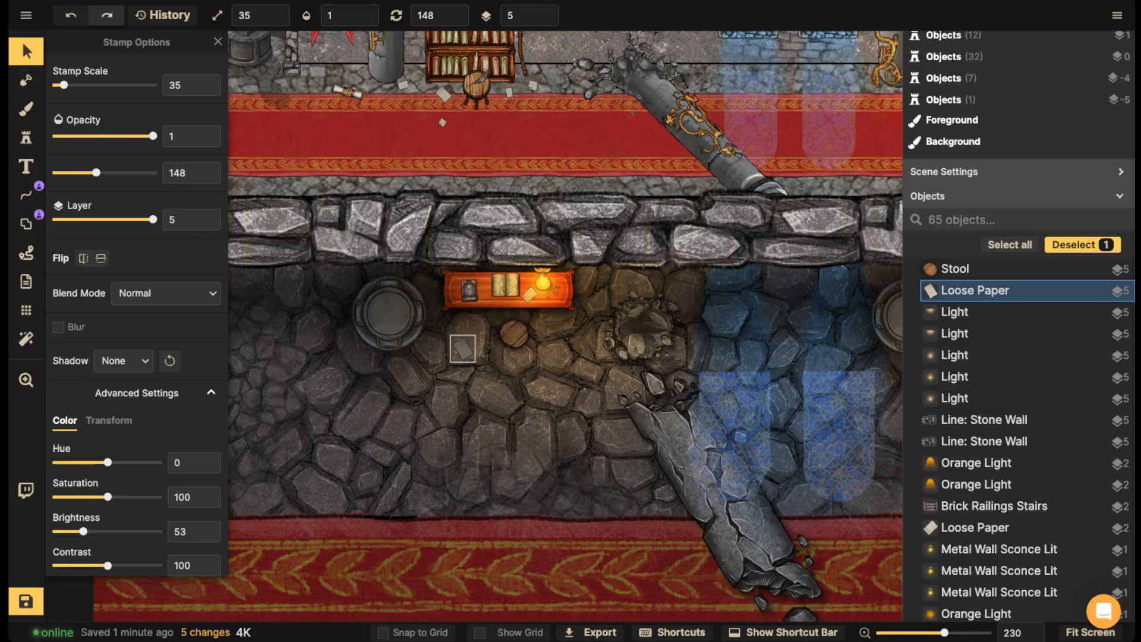
- Scatter four more darkened, randomized loose papers at scale 35 across the stone floor around and below the stool
{"action": "left_click", "coordinate": [26, 137]}
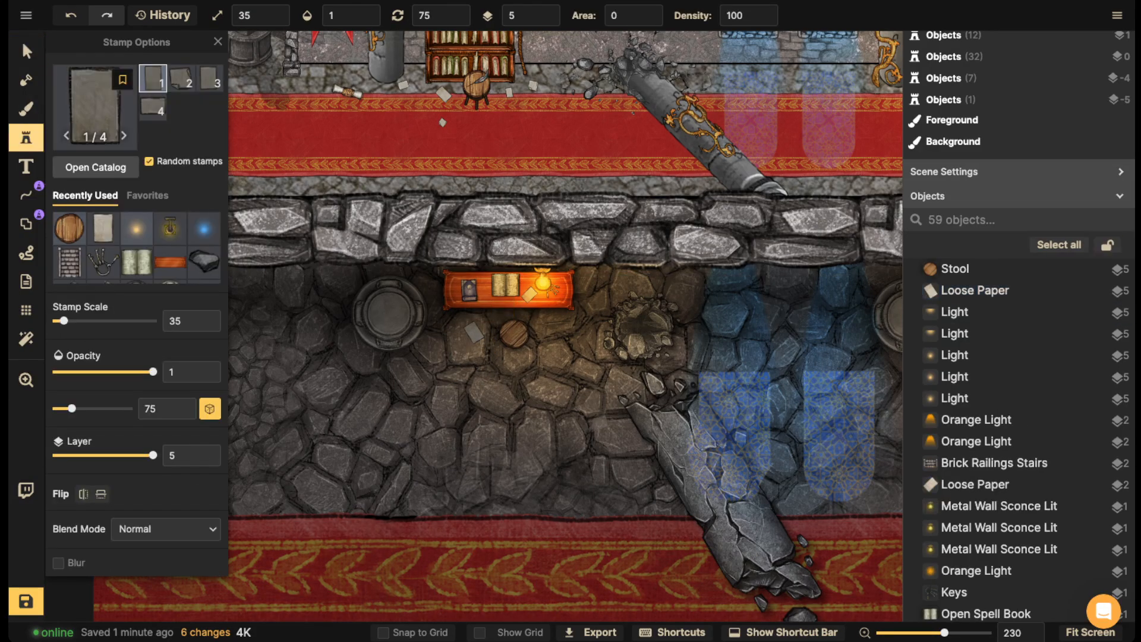
{"action": "left_click", "coordinate": [551, 358]}
{"action": "left_click", "coordinate": [470, 418]}
{"action": "left_click", "coordinate": [347, 425]}
{"action": "left_click", "coordinate": [467, 446]}
{"action": "scroll", "coordinate": [529, 364], "scroll_direction": "down", "scroll_amount": 5}
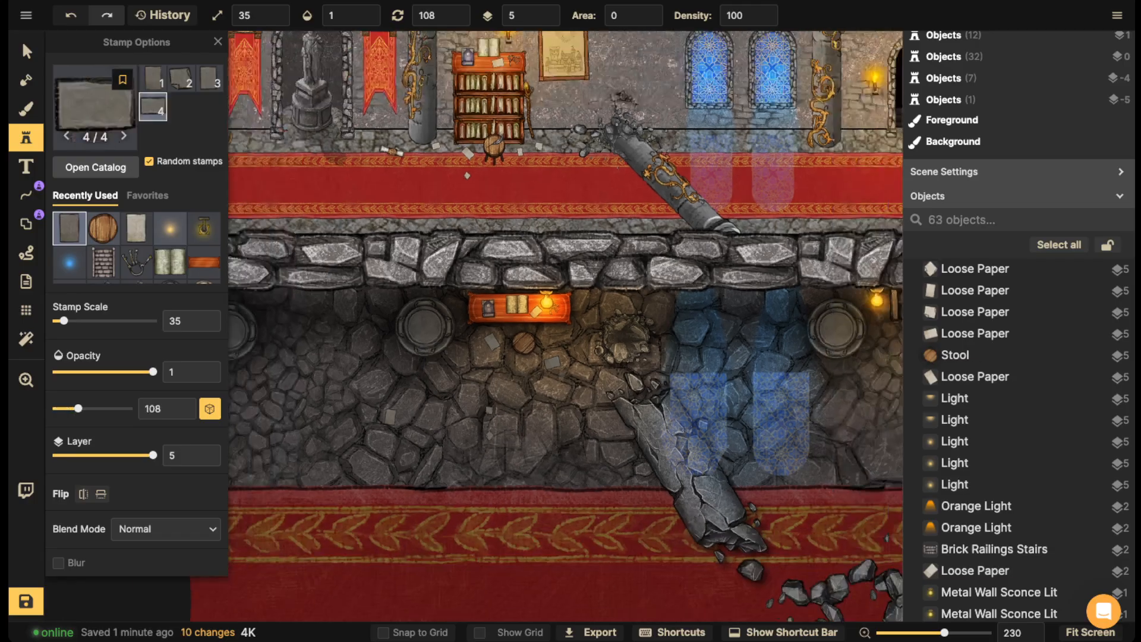
- Scatter six more randomized loose papers at scale 35: three below the desk toward the carpet's edge and three clustered farther left on the stone floor
{"action": "left_click_drag", "start_coordinate": [528, 364], "coordinate": [545, 249]}
{"action": "left_click_drag", "start_coordinate": [539, 410], "coordinate": [540, 375]}
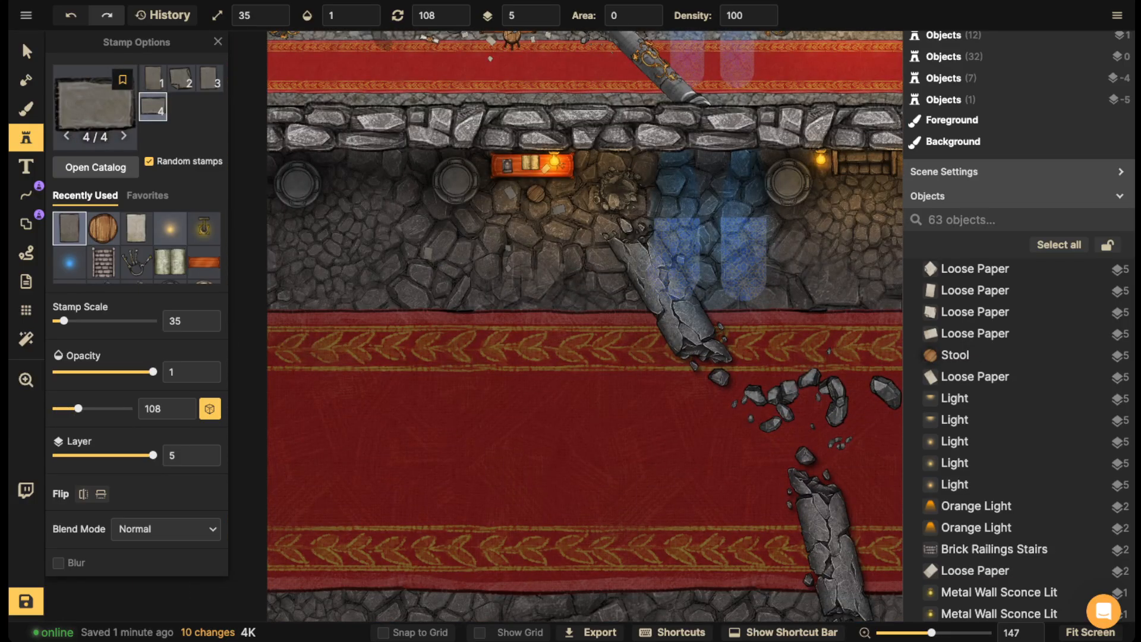
{"action": "left_click", "coordinate": [561, 267]}
{"action": "left_click", "coordinate": [507, 311]}
{"action": "left_click", "coordinate": [572, 311]}
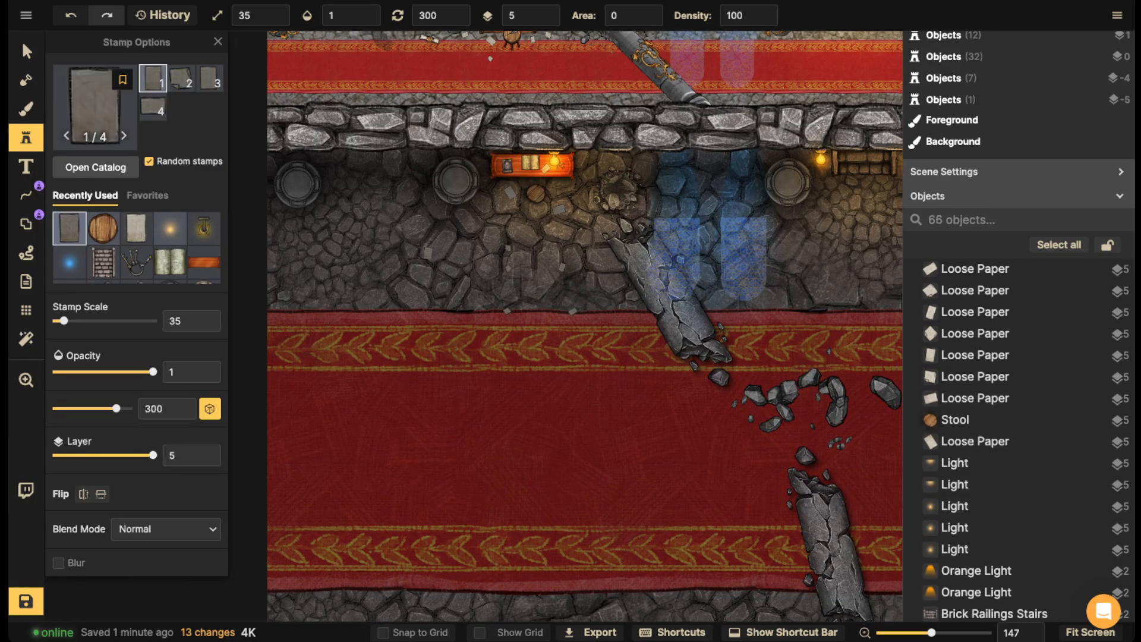
{"action": "left_click", "coordinate": [352, 244]}
{"action": "left_click", "coordinate": [360, 249]}
{"action": "left_click", "coordinate": [351, 256]}
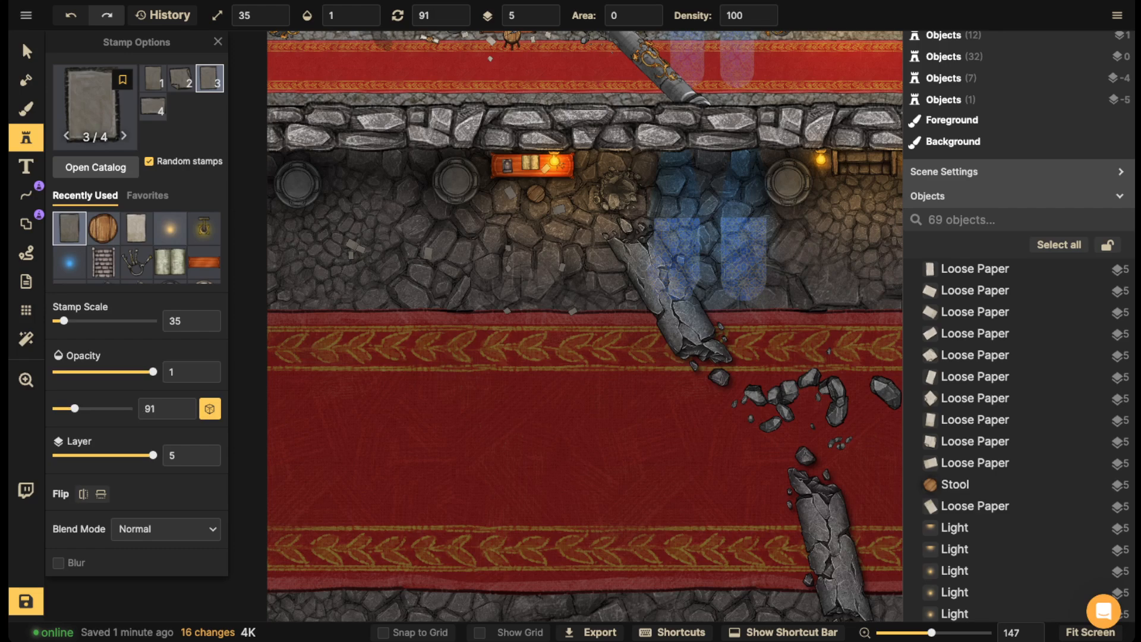
- Scatter five more randomized loose papers at scale 35: one beside the stool, three below the stairs, and one at the blue window light's edge
{"action": "left_click", "coordinate": [568, 208]}
{"action": "key", "text": "space"}
{"action": "left_click_drag", "start_coordinate": [568, 208], "coordinate": [309, 222]}
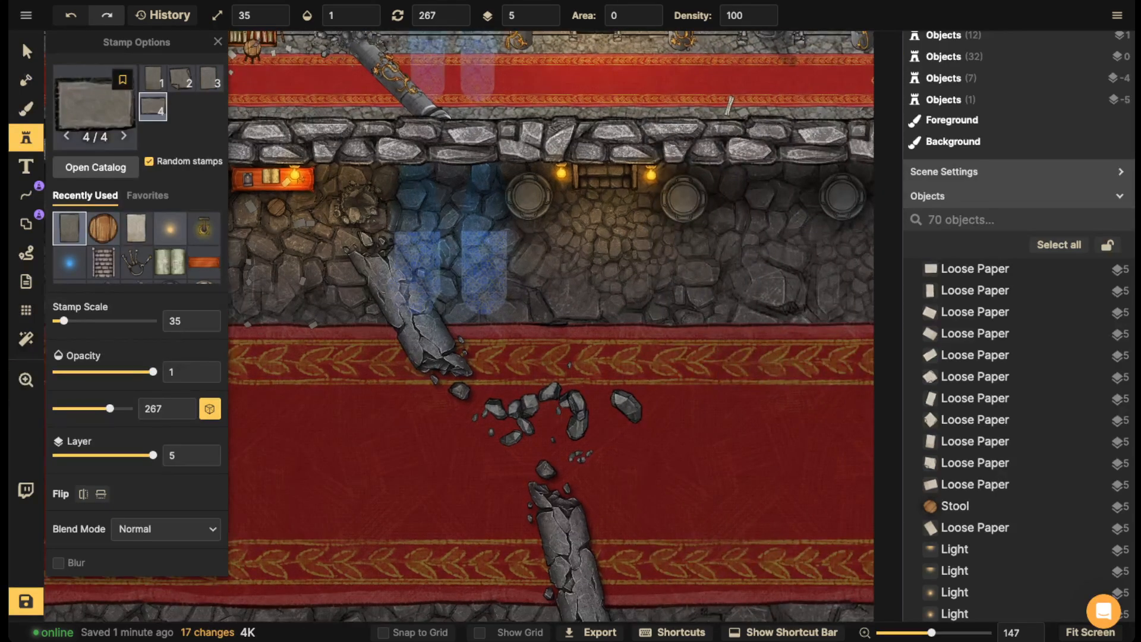
{"action": "left_click", "coordinate": [548, 265]}
{"action": "left_click", "coordinate": [559, 259]}
{"action": "left_click", "coordinate": [569, 268]}
{"action": "scroll", "coordinate": [512, 264], "scroll_direction": "up", "scroll_amount": 8}
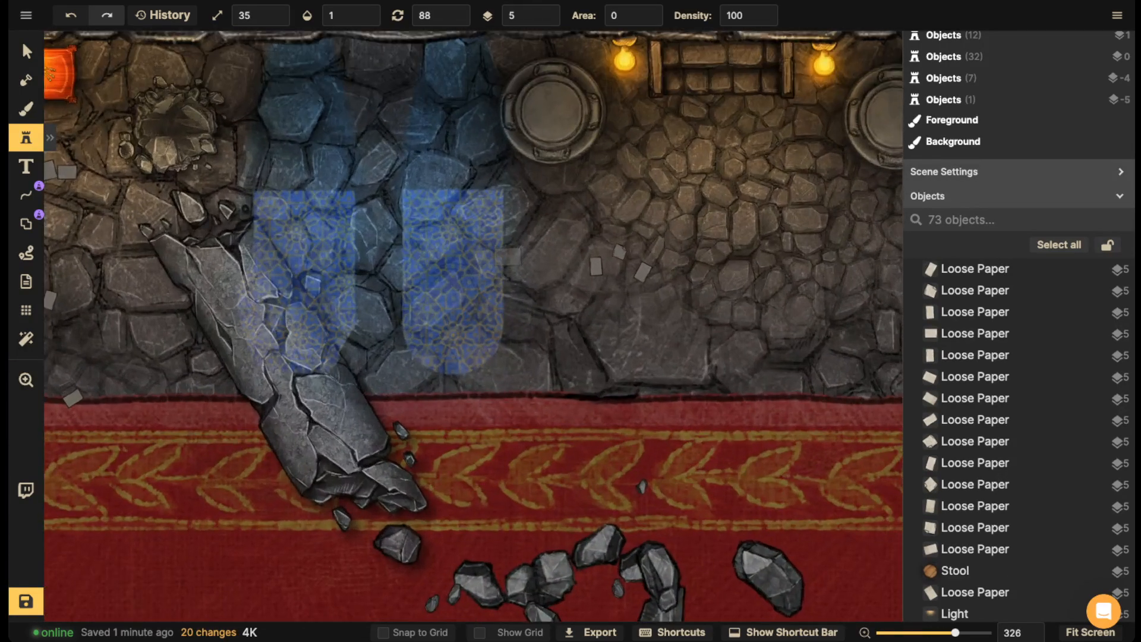
{"action": "left_click", "coordinate": [505, 258]}
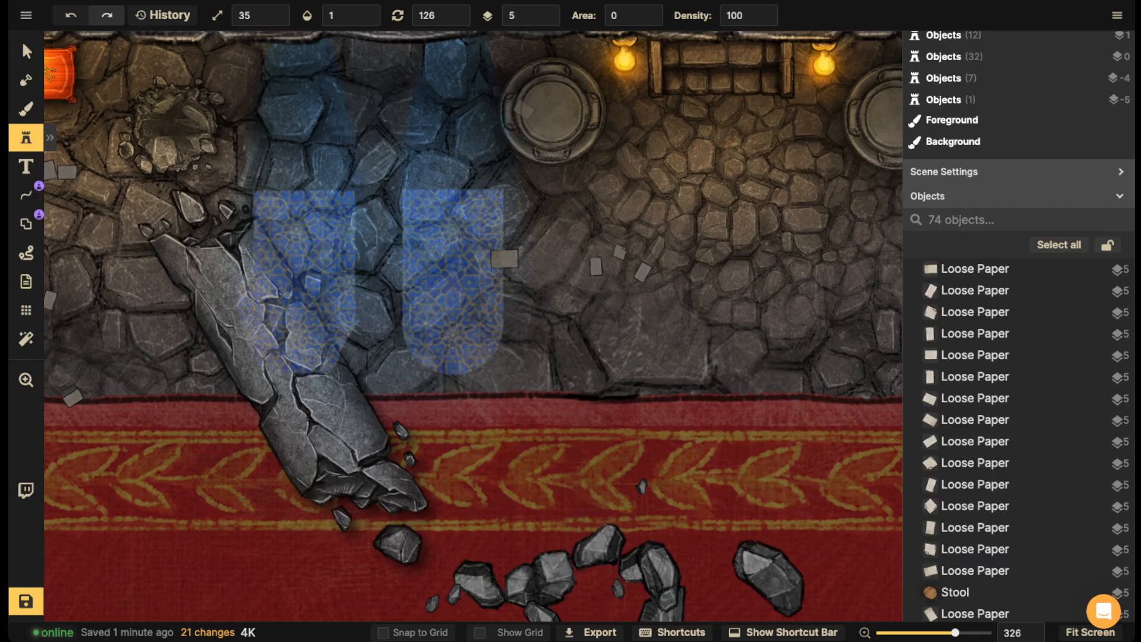
- Rotate the loose paper at the blue window light's edge to 58 degrees, move it to layer -2, and deselect it
{"action": "left_click", "coordinate": [26, 52]}
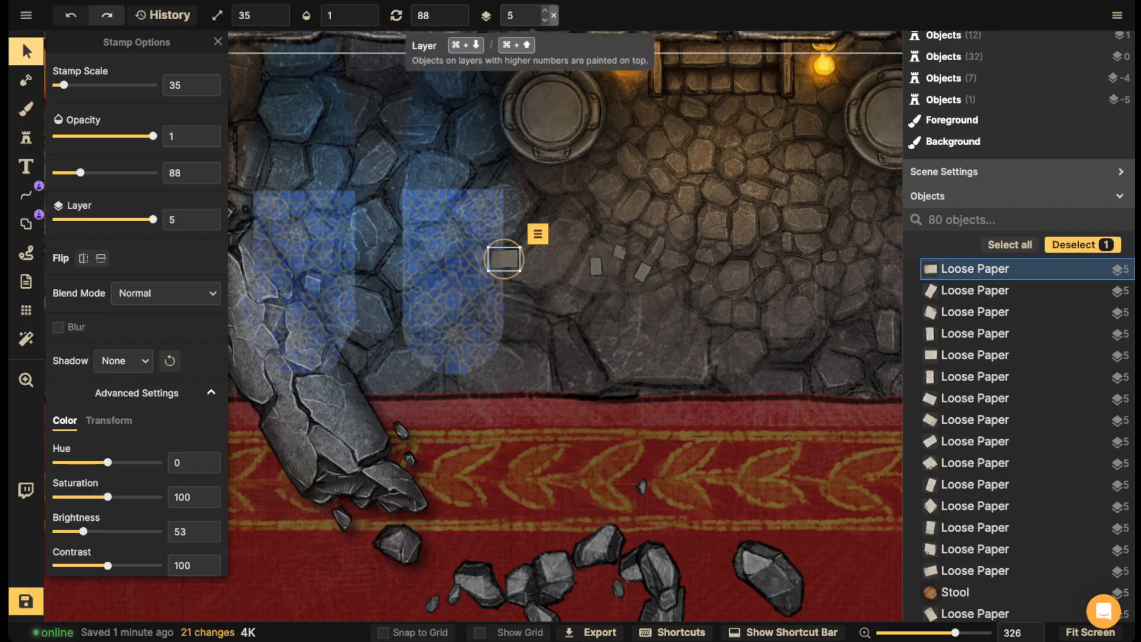
{"action": "left_click", "coordinate": [553, 15]}
{"action": "left_click_drag", "start_coordinate": [518, 245], "coordinate": [502, 262]}
{"action": "scroll", "coordinate": [503, 235], "scroll_direction": "up", "scroll_amount": 2}
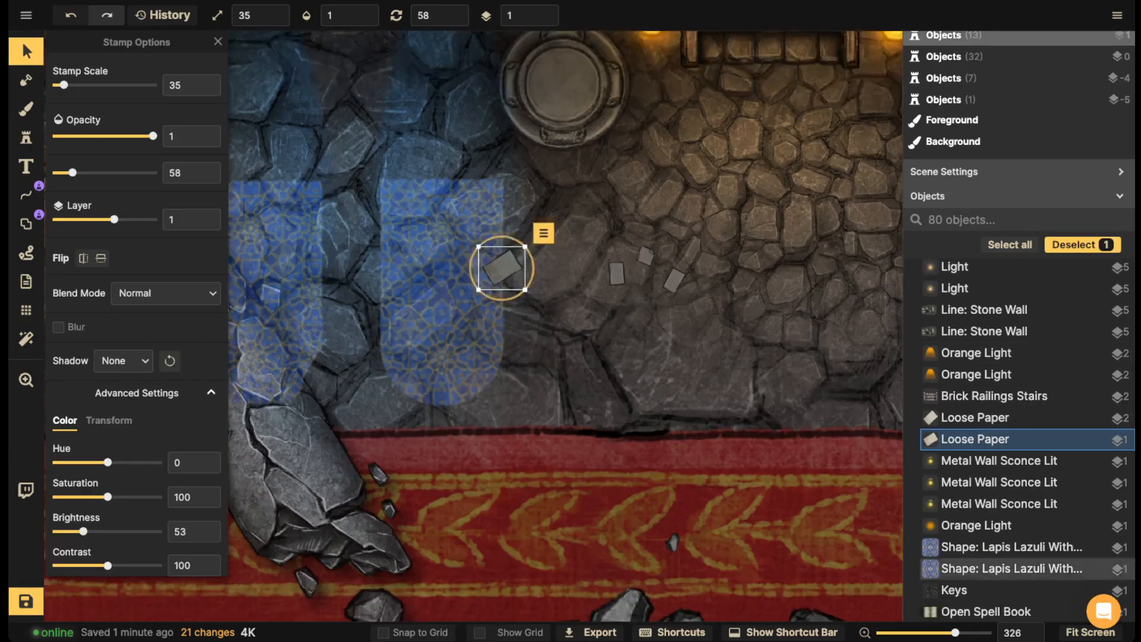
{"action": "scroll", "coordinate": [479, 212], "scroll_direction": "up", "scroll_amount": 2}
{"action": "left_click", "coordinate": [545, 20]}
{"action": "left_click", "coordinate": [545, 20]}
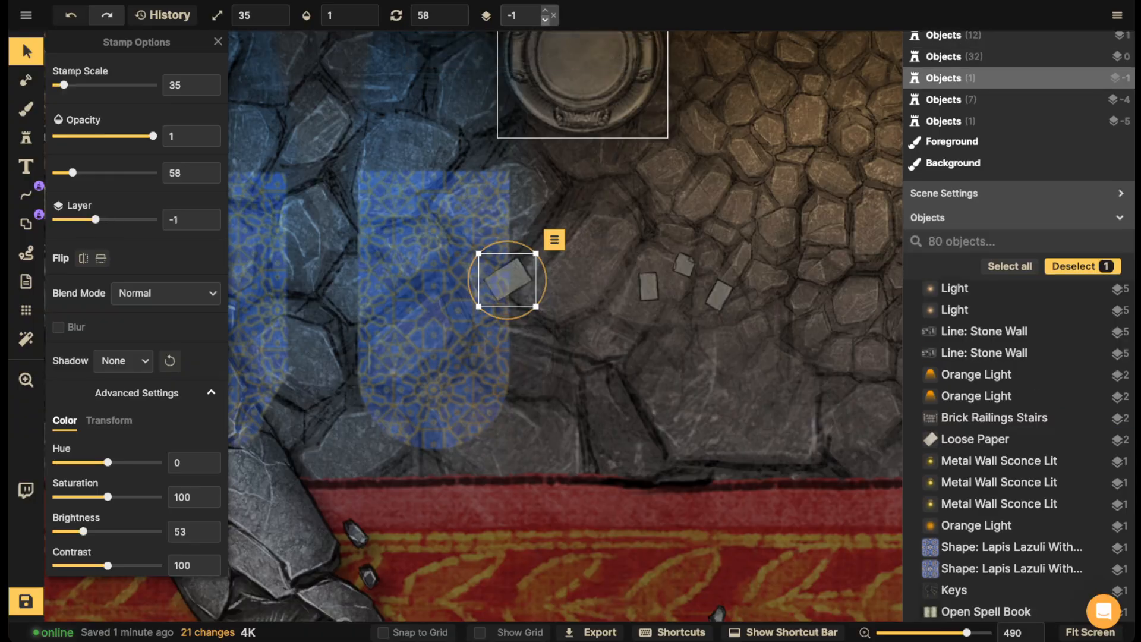
{"action": "left_click", "coordinate": [545, 20]}
{"action": "key", "text": "Escape"}
- Place two larger loose papers at scale 65, opacity 0.94 and layer 0, in the blue window light and near the fallen pillar's upper end
{"action": "left_click", "coordinate": [95, 116]}
{"action": "left_click", "coordinate": [26, 138]}
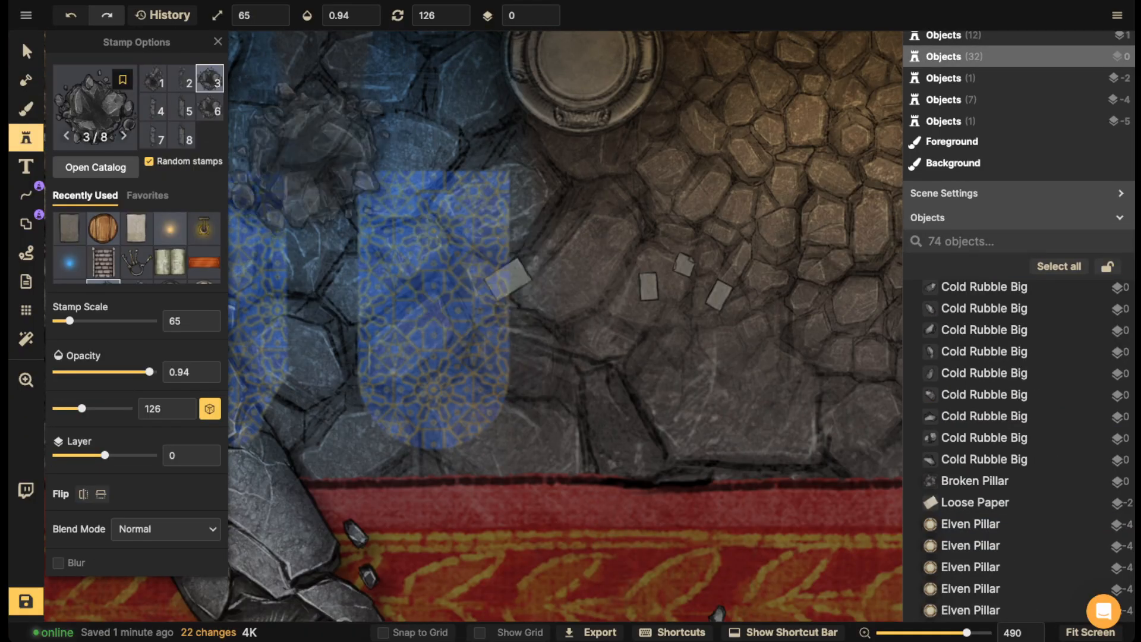
{"action": "left_click", "coordinate": [69, 228]}
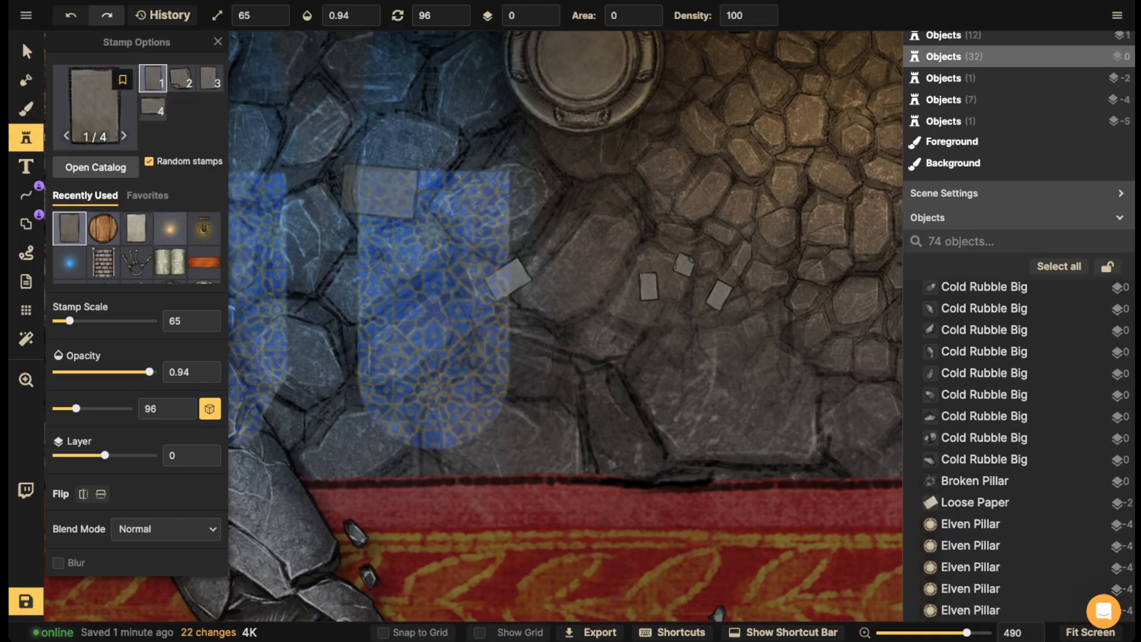
{"action": "scroll", "coordinate": [381, 192], "scroll_direction": "down", "scroll_amount": 10}
{"action": "scroll", "coordinate": [364, 173], "scroll_direction": "up", "scroll_amount": 3}
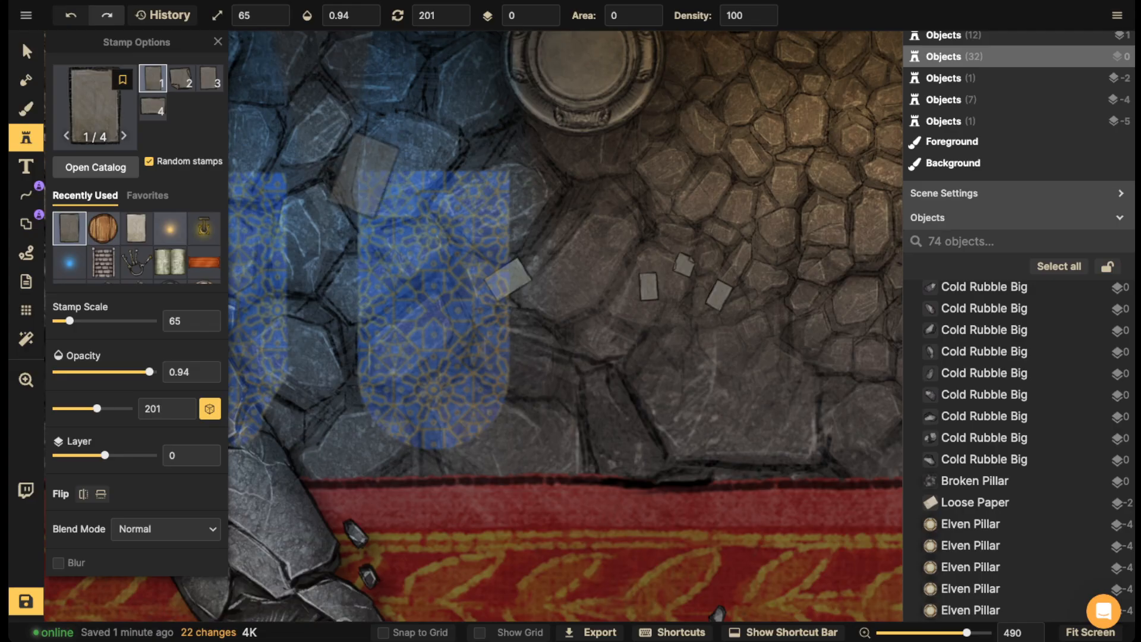
{"action": "left_click", "coordinate": [364, 174]}
{"action": "scroll", "coordinate": [364, 173], "scroll_direction": "down", "scroll_amount": 5}
{"action": "key", "text": "space"}
{"action": "left_click_drag", "start_coordinate": [364, 172], "coordinate": [600, 164]}
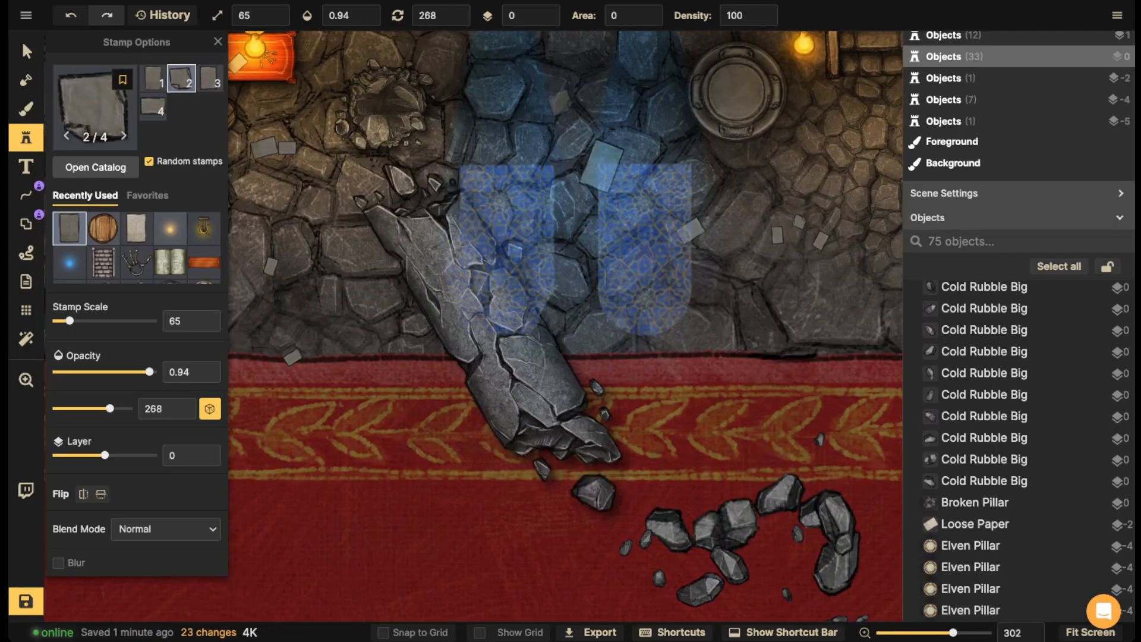
{"action": "left_click", "coordinate": [464, 152]}
{"action": "scroll", "coordinate": [348, 220], "scroll_direction": "down", "scroll_amount": 7}
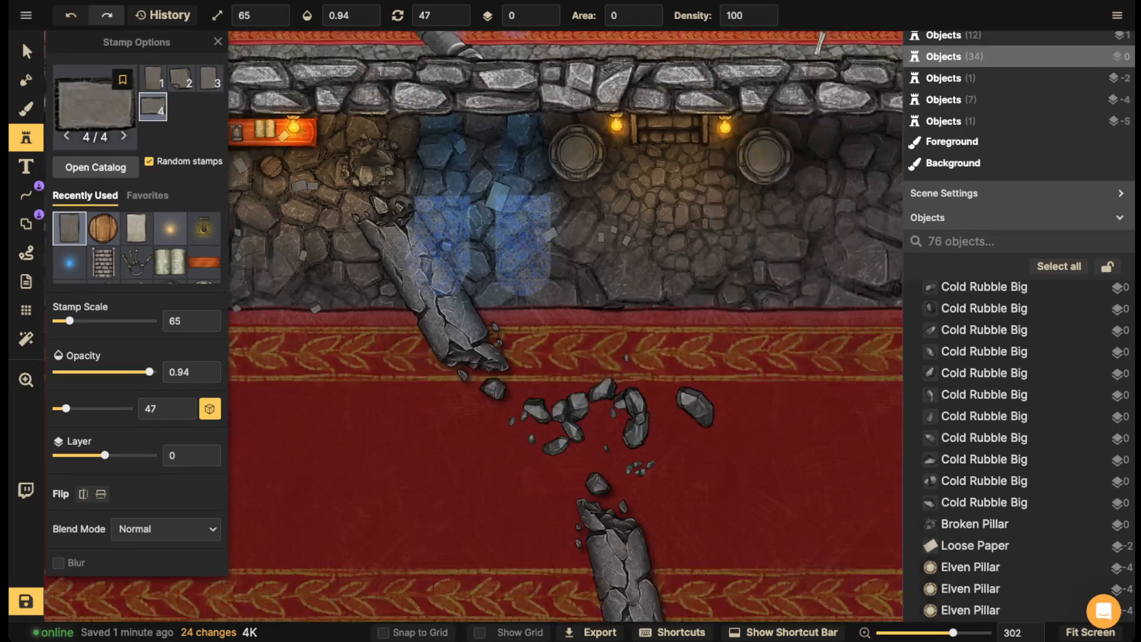
- Scatter four randomized loose papers at scale 65 over the left part of the large red carpet and one on the stone floor above it
{"action": "key", "text": "space"}
{"action": "left_click_drag", "start_coordinate": [349, 205], "coordinate": [664, 249]}
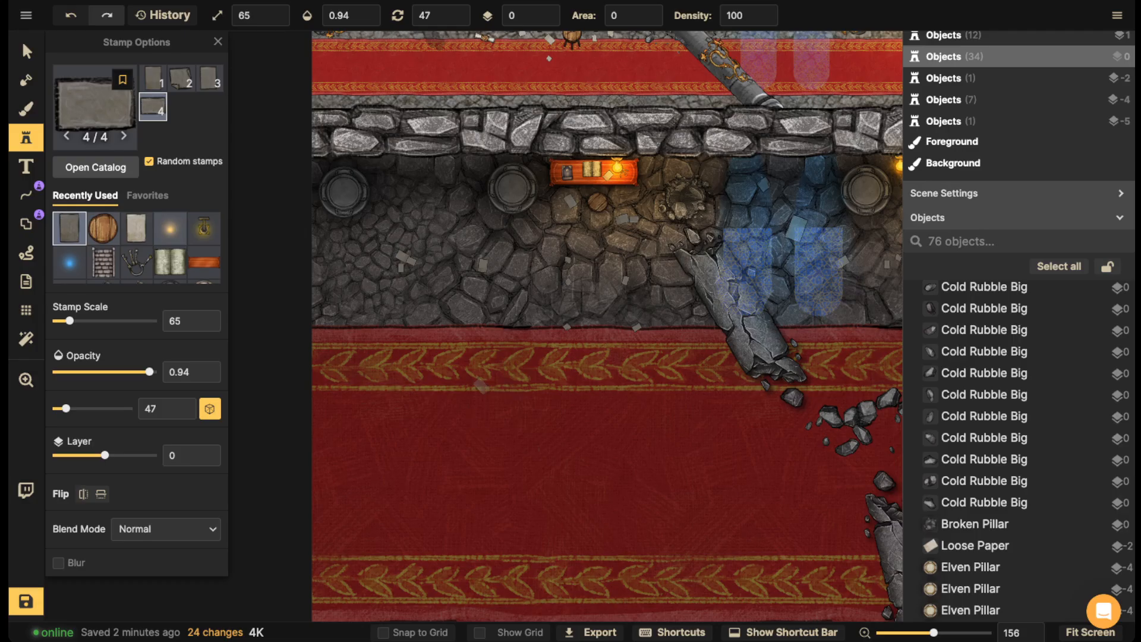
{"action": "left_click", "coordinate": [482, 385]}
{"action": "left_click", "coordinate": [624, 408]}
{"action": "left_click", "coordinate": [390, 470]}
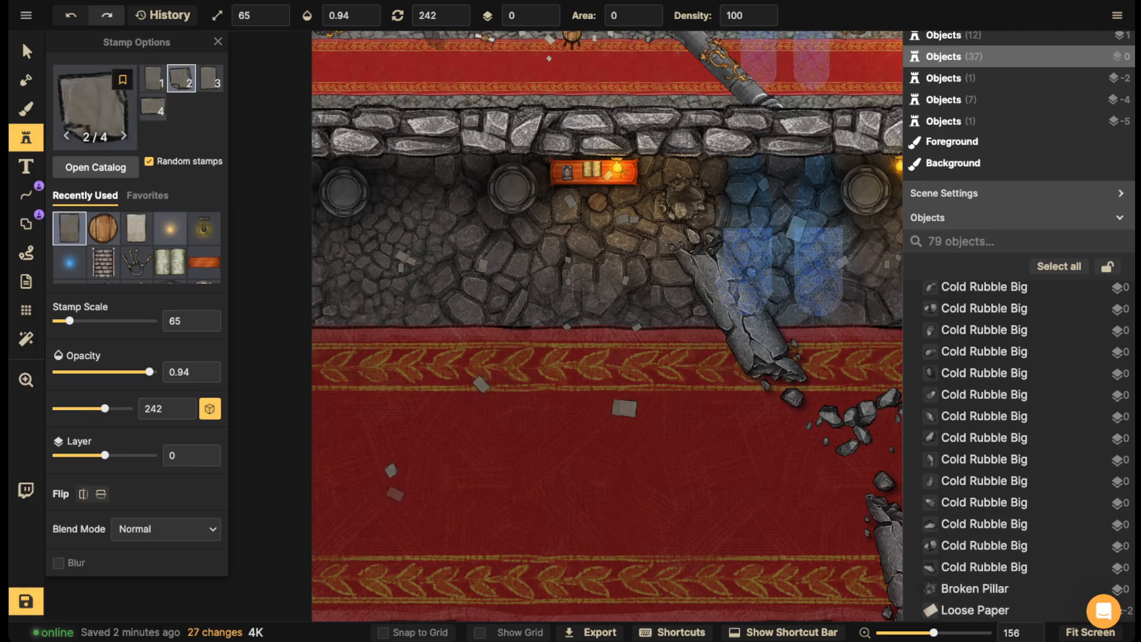
{"action": "left_click", "coordinate": [442, 570]}
{"action": "scroll", "coordinate": [583, 367], "scroll_direction": "down", "scroll_amount": 2}
{"action": "left_click", "coordinate": [419, 208]}
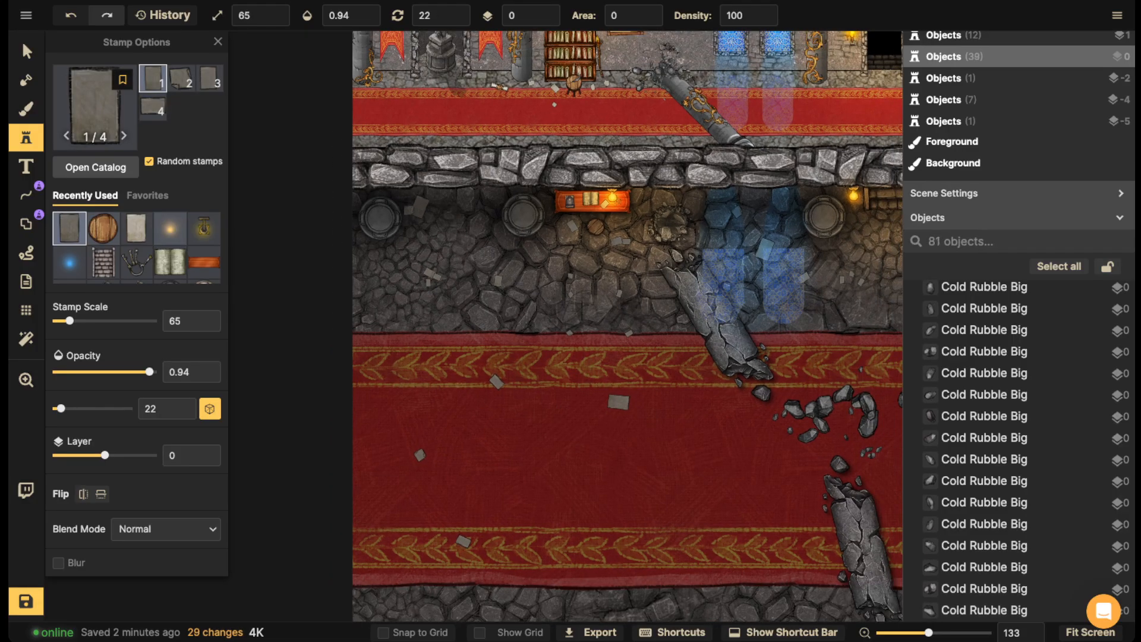
{"action": "key", "text": "Escape"}
- Examine how the scattered papers, the fallen pillar and the large carpet look across the whole map
{"action": "scroll", "coordinate": [411, 222], "scroll_direction": "down", "scroll_amount": 4}
{"action": "key", "text": "space"}
{"action": "left_click_drag", "start_coordinate": [650, 221], "coordinate": [470, 217]}
{"action": "scroll", "coordinate": [370, 221], "scroll_direction": "down", "scroll_amount": 2}
{"action": "key", "text": "space"}
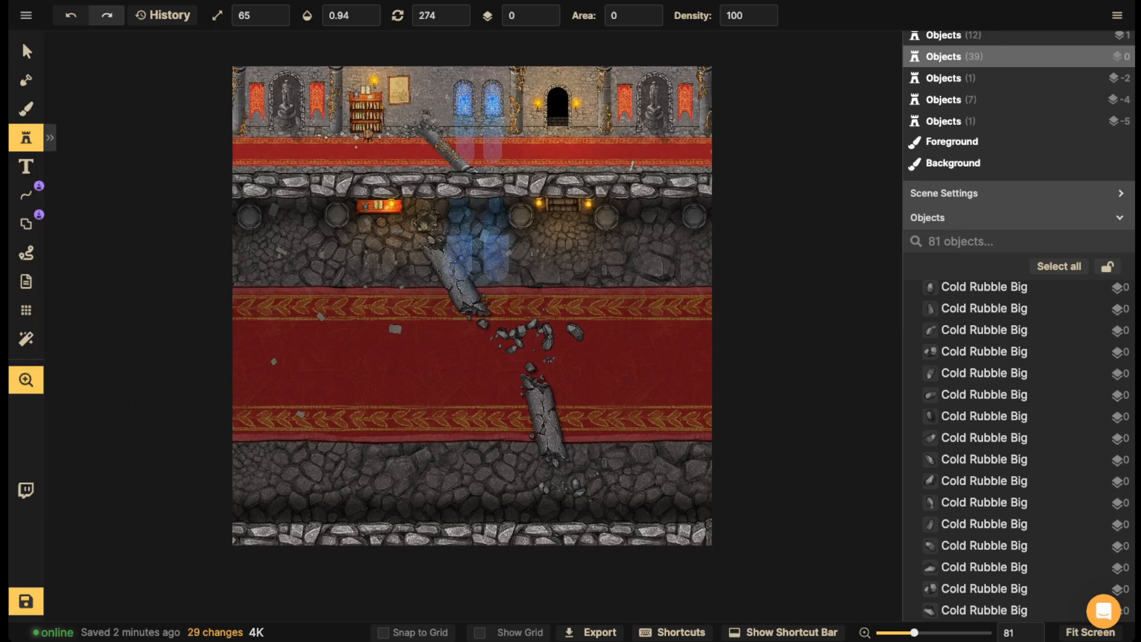
{"action": "left_click", "coordinate": [26, 51]}
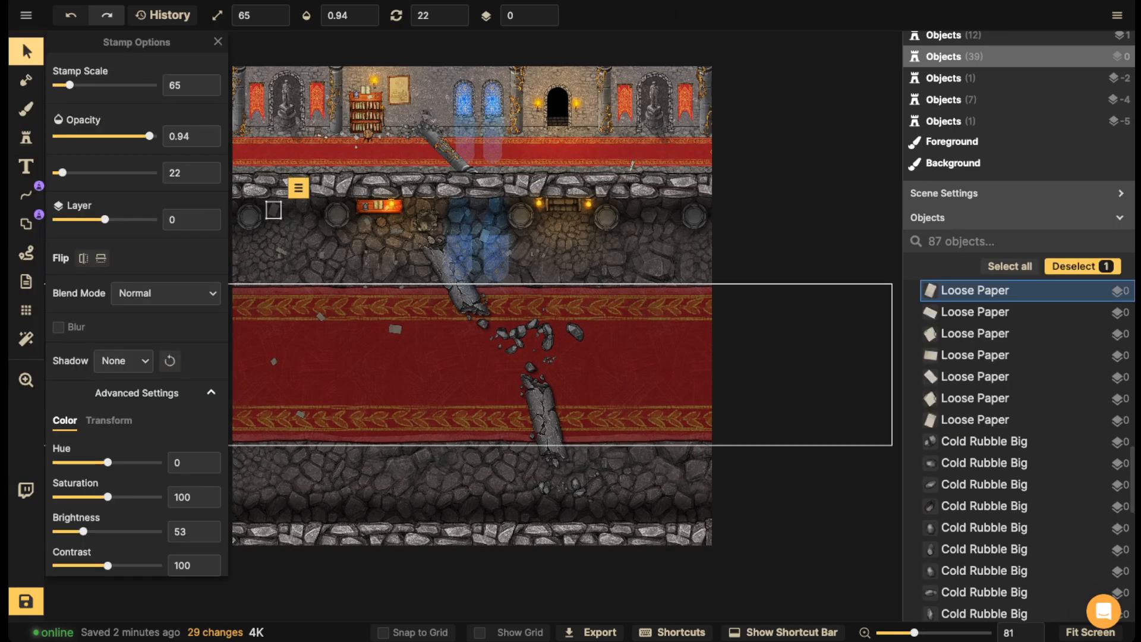
{"action": "scroll", "coordinate": [639, 279], "scroll_direction": "up", "scroll_amount": 5}
{"action": "key", "text": "space"}
{"action": "left_click_drag", "start_coordinate": [650, 282], "coordinate": [694, 273]}
{"action": "left_click_drag", "start_coordinate": [401, 278], "coordinate": [561, 312]}
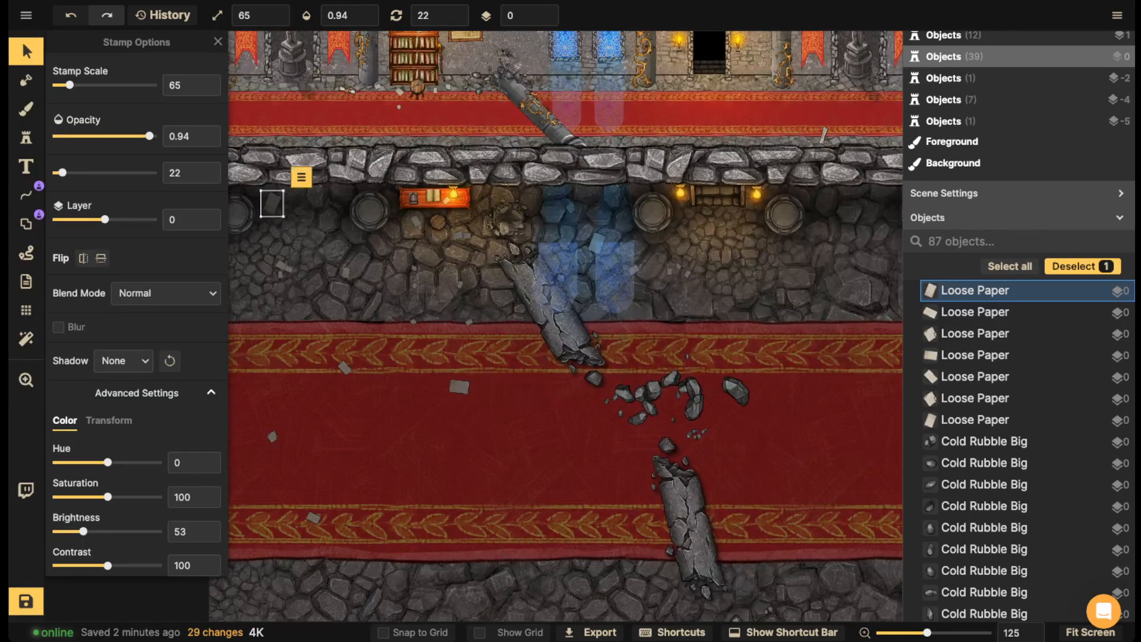
{"action": "left_click", "coordinate": [557, 315]}
{"action": "left_click", "coordinate": [549, 365]}
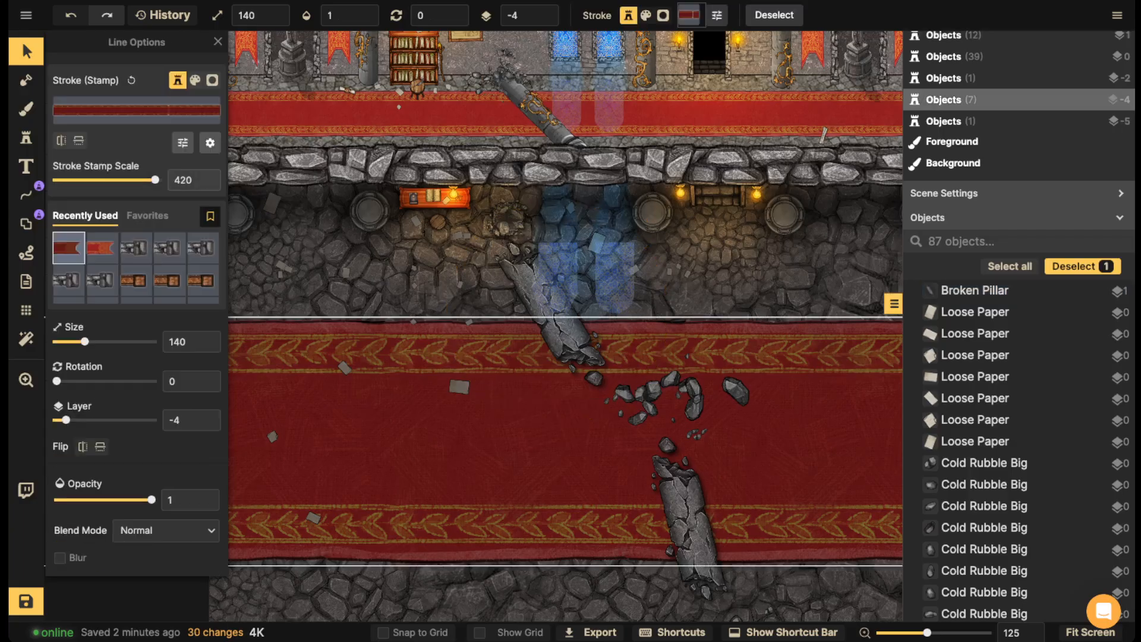
{"action": "key", "text": "Escape"}
{"action": "scroll", "coordinate": [550, 358], "scroll_direction": "down", "scroll_amount": 2}
{"action": "scroll", "coordinate": [550, 358], "scroll_direction": "down", "scroll_amount": 3}
{"action": "key", "text": "space"}
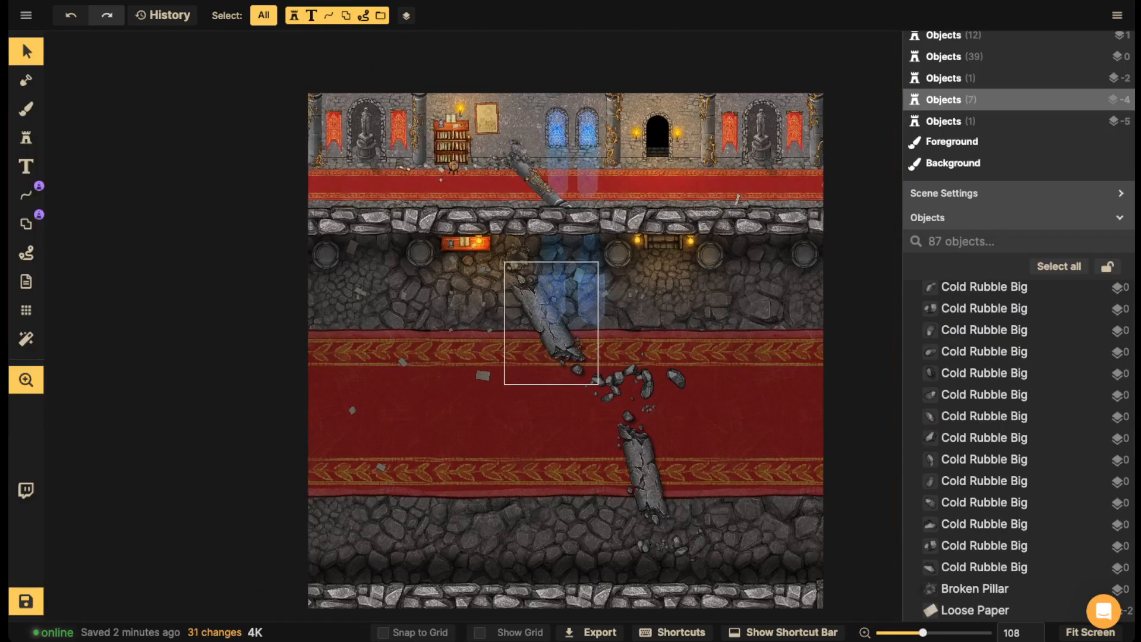
{"action": "left_click_drag", "start_coordinate": [550, 358], "coordinate": [546, 350]}
{"action": "scroll", "coordinate": [564, 288], "scroll_direction": "up", "scroll_amount": 5}
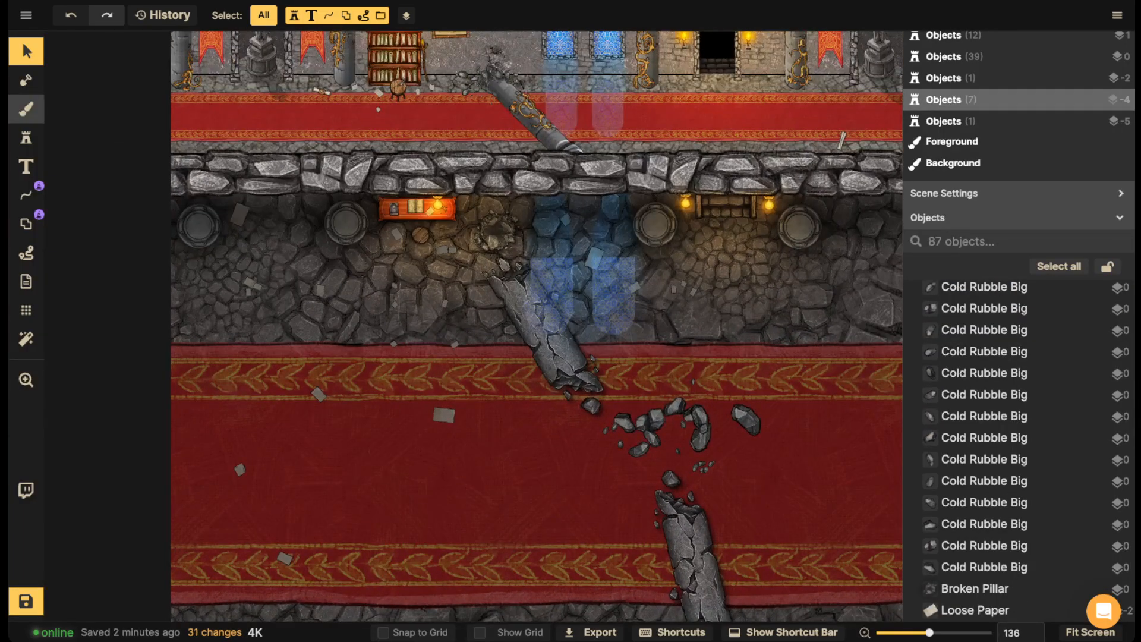
- Paint the blue-grey stone texture on the foreground with a size 120 brush around the upper end of the fallen pillar
{"action": "left_click", "coordinate": [26, 108]}
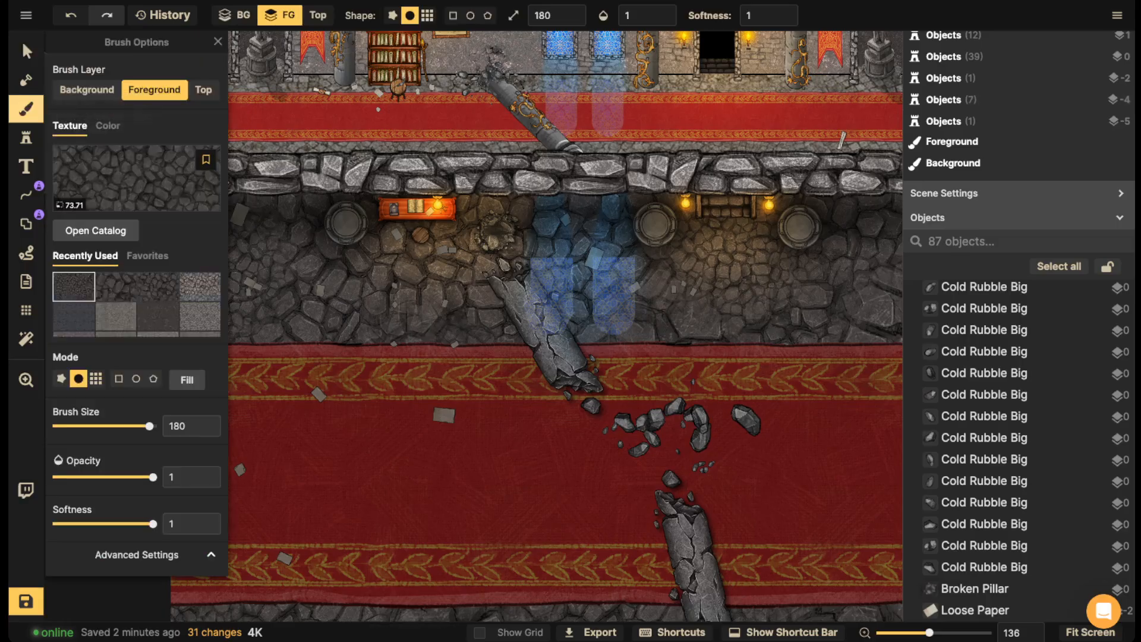
{"action": "scroll", "coordinate": [116, 315], "scroll_direction": "down", "scroll_amount": 1}
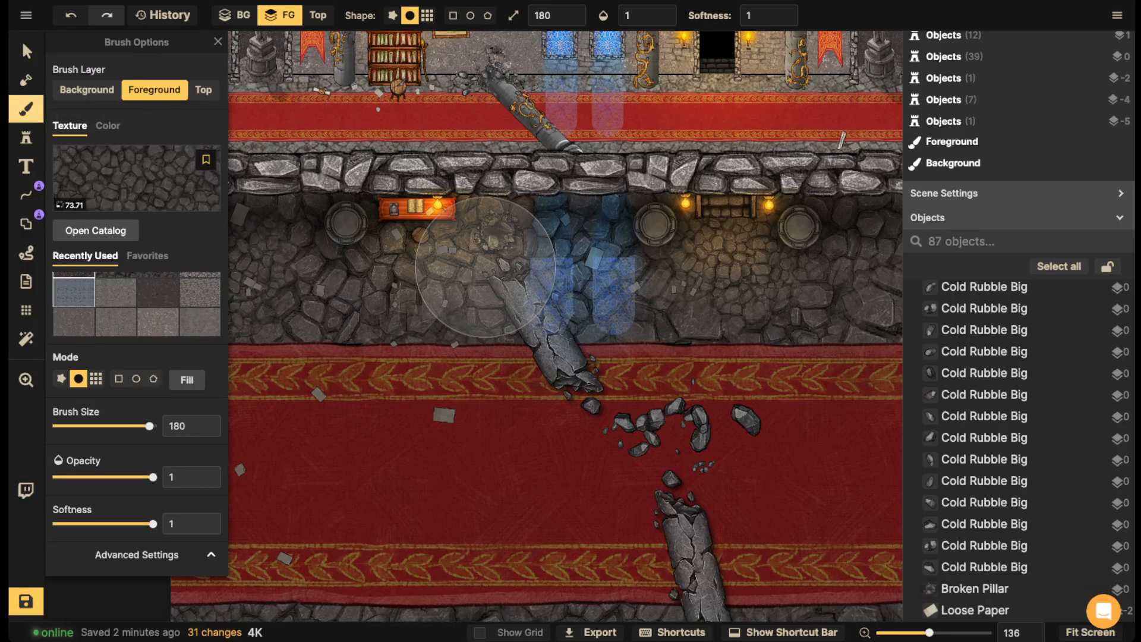
{"action": "left_click", "coordinate": [74, 292]}
{"action": "scroll", "coordinate": [400, 278], "scroll_direction": "up", "scroll_amount": 3}
{"action": "key", "text": "["}
{"action": "key", "text": "["}
{"action": "key", "text": "["}
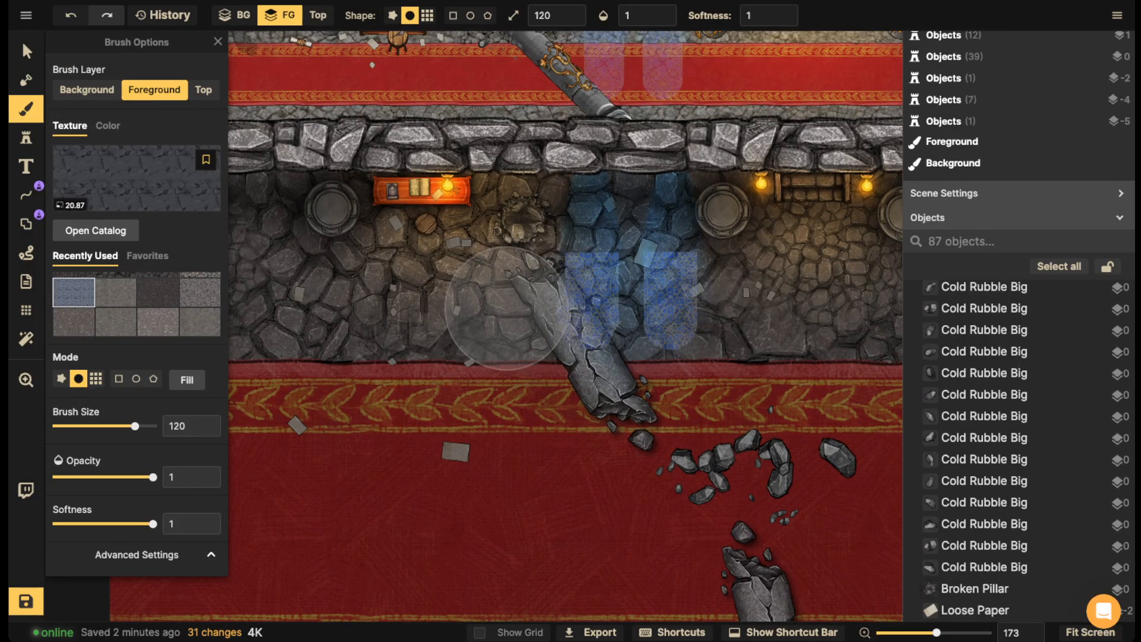
{"action": "mouse_move", "coordinate": [505, 294]}
{"action": "left_mouse_down"}
{"action": "mouse_move", "coordinate": [451, 268]}
{"action": "mouse_move", "coordinate": [608, 245]}
{"action": "mouse_move", "coordinate": [585, 296]}
{"action": "mouse_move", "coordinate": [531, 291]}
{"action": "mouse_move", "coordinate": [585, 256]}
{"action": "mouse_move", "coordinate": [475, 267]}
{"action": "mouse_move", "coordinate": [436, 299]}
{"action": "left_mouse_up"}
- Paint the same blue-grey stone texture over the floor around the rubble at the lower pillar piece's bottom end
{"action": "scroll", "coordinate": [611, 212], "scroll_direction": "down", "scroll_amount": 3}
{"action": "scroll", "coordinate": [606, 189], "scroll_direction": "down", "scroll_amount": 3}
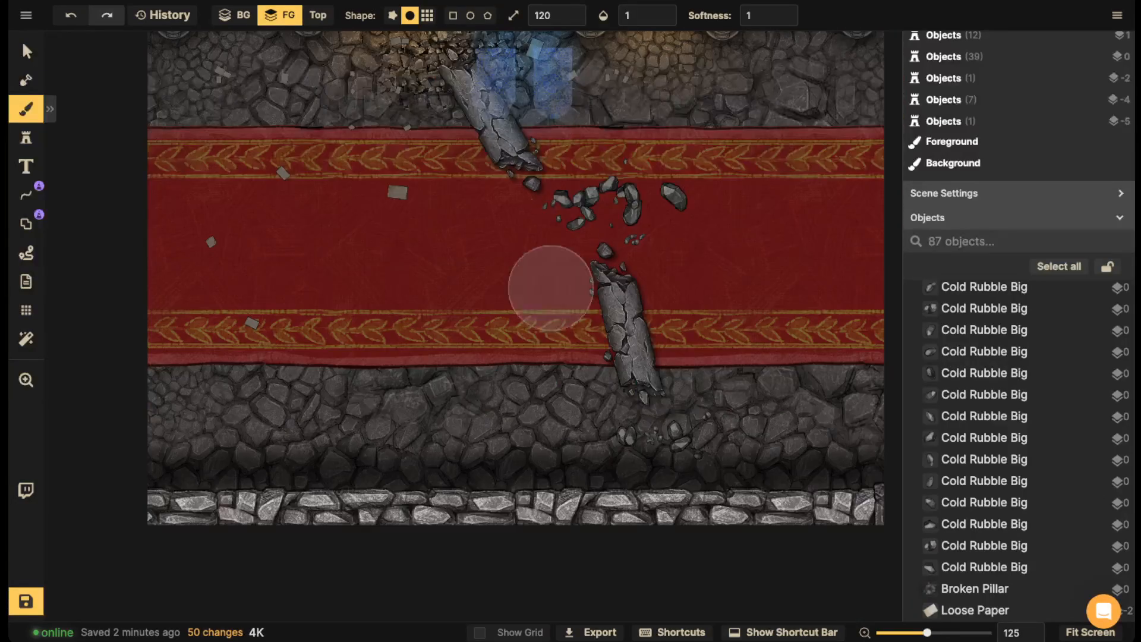
{"action": "mouse_move", "coordinate": [548, 288]}
{"action": "left_mouse_down"}
{"action": "mouse_move", "coordinate": [610, 334]}
{"action": "mouse_move", "coordinate": [650, 395]}
{"action": "mouse_move", "coordinate": [601, 403]}
{"action": "mouse_move", "coordinate": [685, 404]}
{"action": "mouse_move", "coordinate": [701, 423]}
{"action": "mouse_move", "coordinate": [644, 438]}
{"action": "left_mouse_up"}
{"action": "scroll", "coordinate": [452, 386], "scroll_direction": "down", "scroll_amount": 2}
{"action": "scroll", "coordinate": [452, 386], "scroll_direction": "down", "scroll_amount": 3}
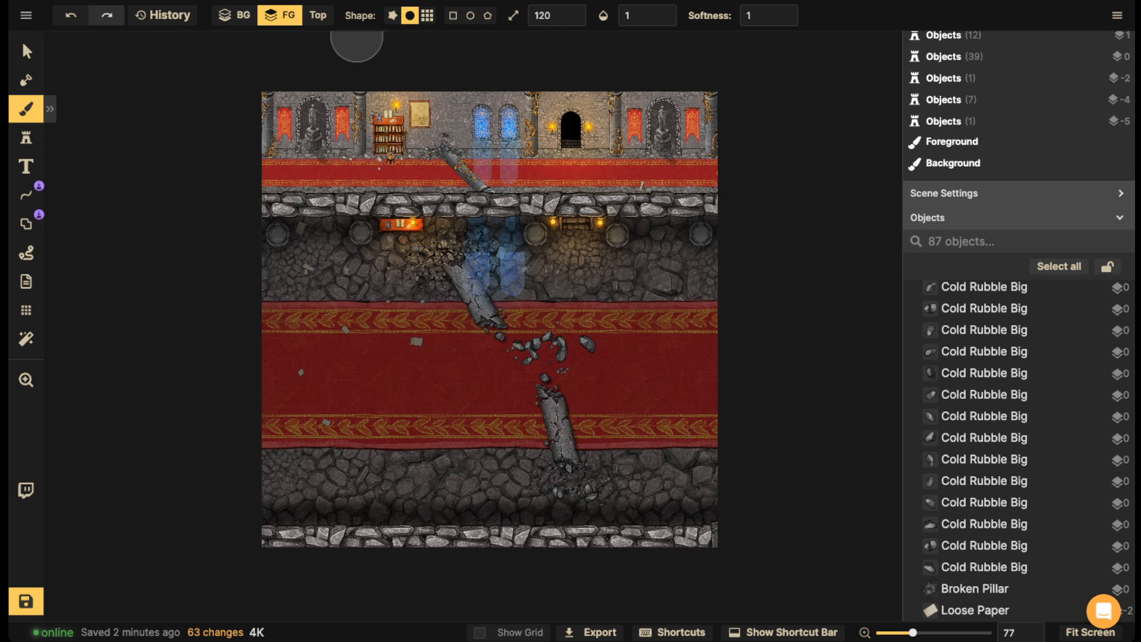
- Place two Light stamps, second variant, at scale 315, opacity 1 and layer 5 on the large carpet's left and right halves, nudging the left one inward
{"action": "left_click", "coordinate": [25, 138]}
{"action": "left_click", "coordinate": [170, 228]}
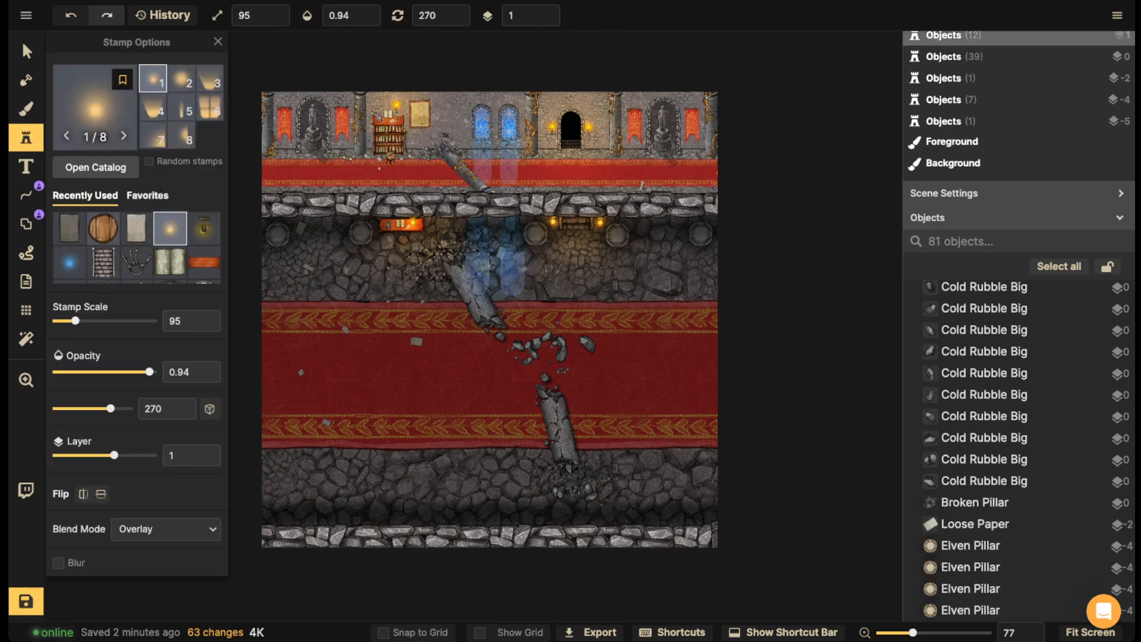
{"action": "left_click", "coordinate": [181, 78]}
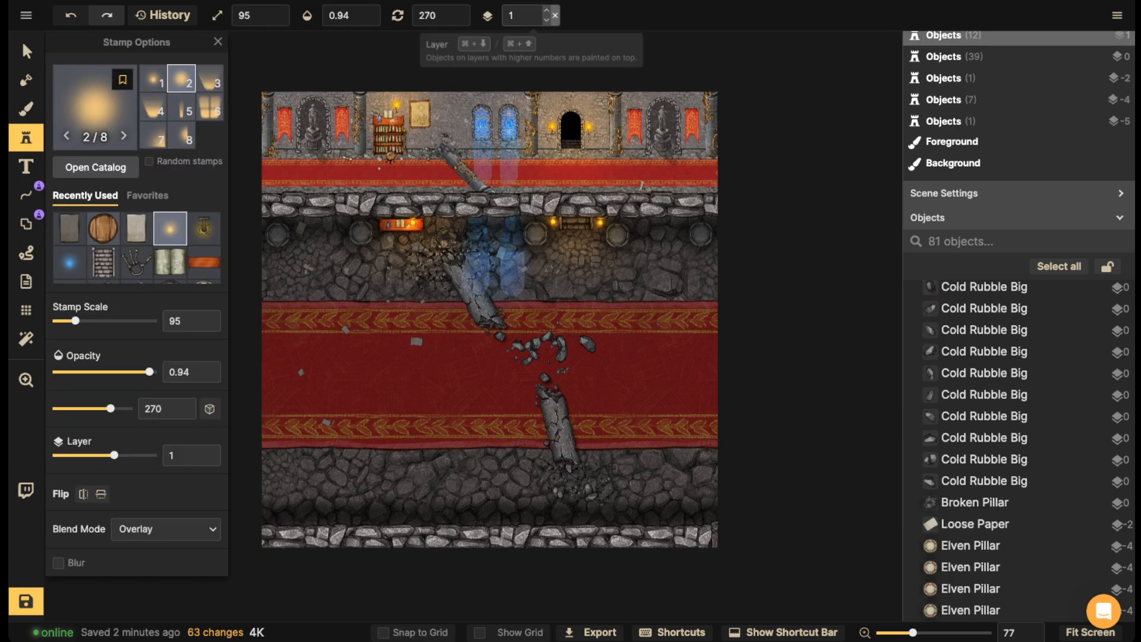
{"action": "left_click", "coordinate": [546, 10]}
{"action": "left_click", "coordinate": [546, 11]}
{"action": "left_click", "coordinate": [546, 11]}
{"action": "left_click", "coordinate": [546, 11]}
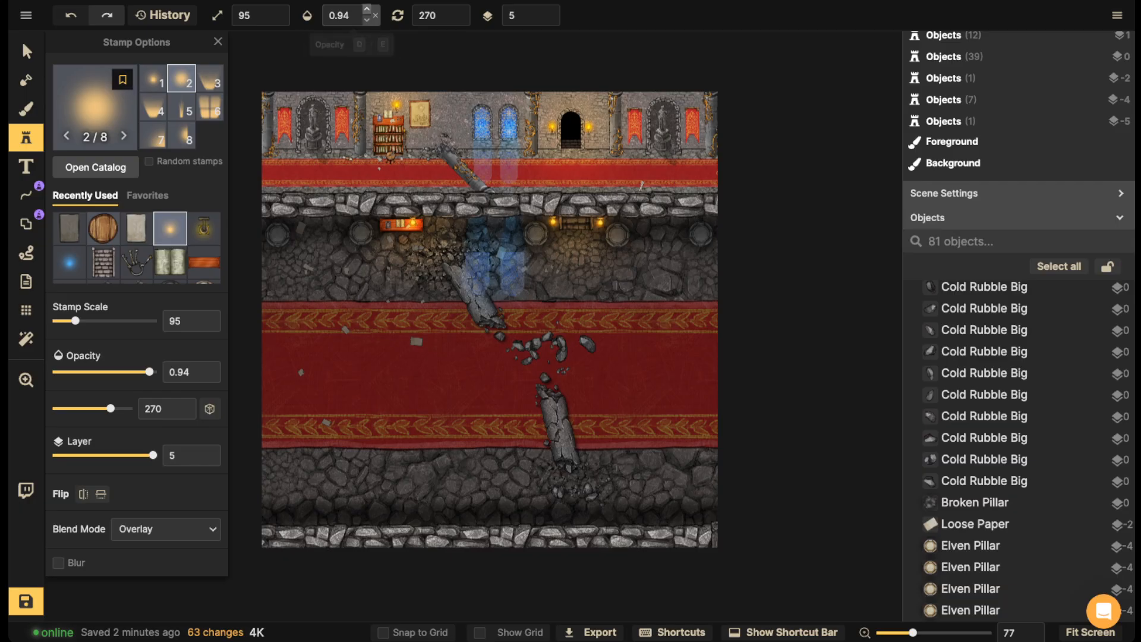
{"action": "left_click", "coordinate": [366, 10]}
{"action": "scroll", "coordinate": [381, 382], "scroll_direction": "up", "scroll_amount": 6}
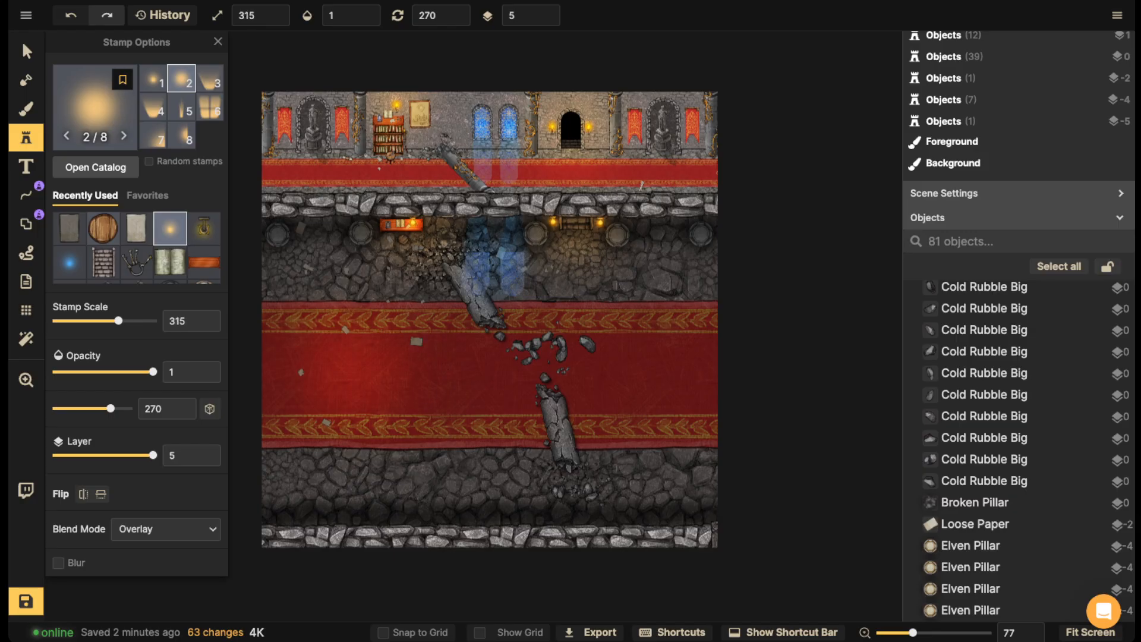
{"action": "left_click", "coordinate": [345, 363]}
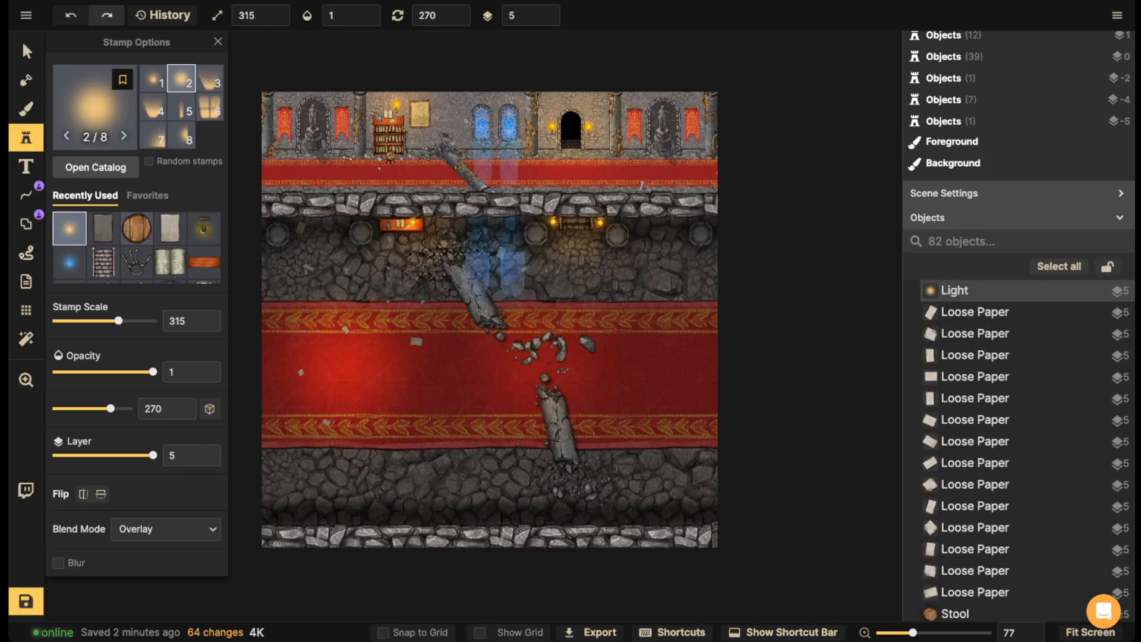
{"action": "left_click", "coordinate": [612, 366]}
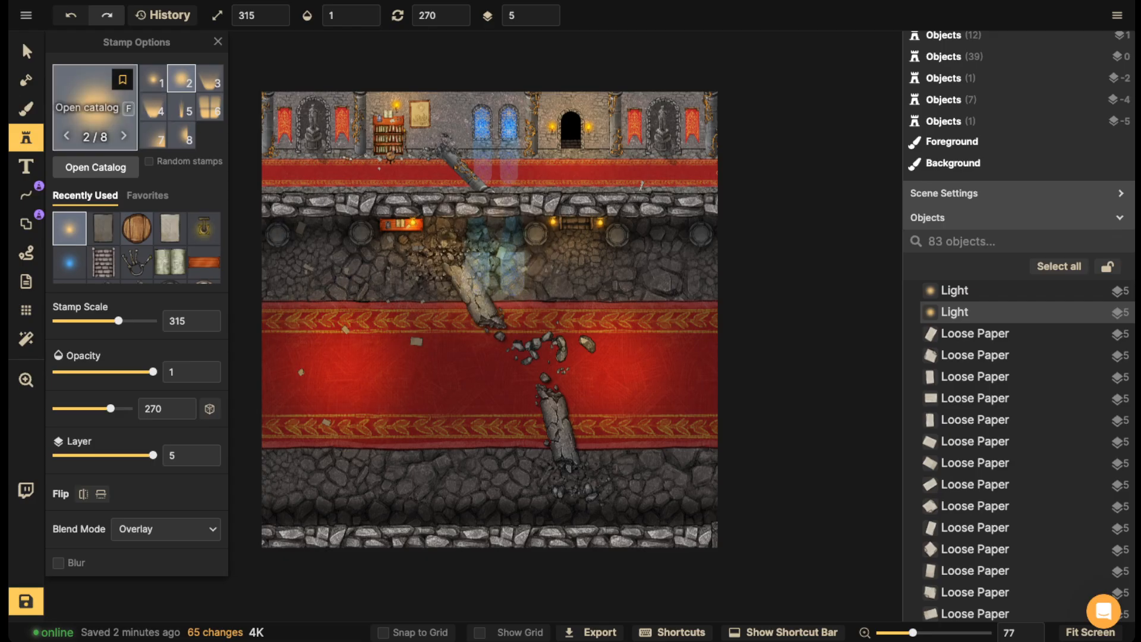
{"action": "left_click", "coordinate": [27, 52]}
{"action": "left_click_drag", "start_coordinate": [346, 367], "coordinate": [351, 366]}
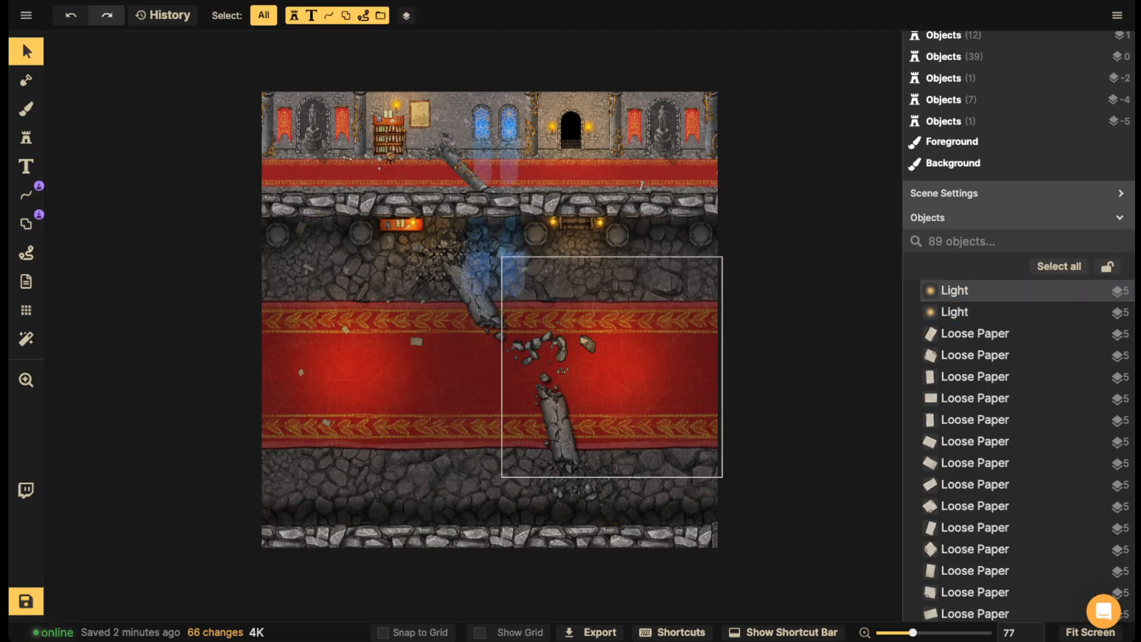
- Nudge the Light stamp on the carpet's right half slightly outward and deselect it
{"action": "left_click_drag", "start_coordinate": [612, 367], "coordinate": [617, 367]}
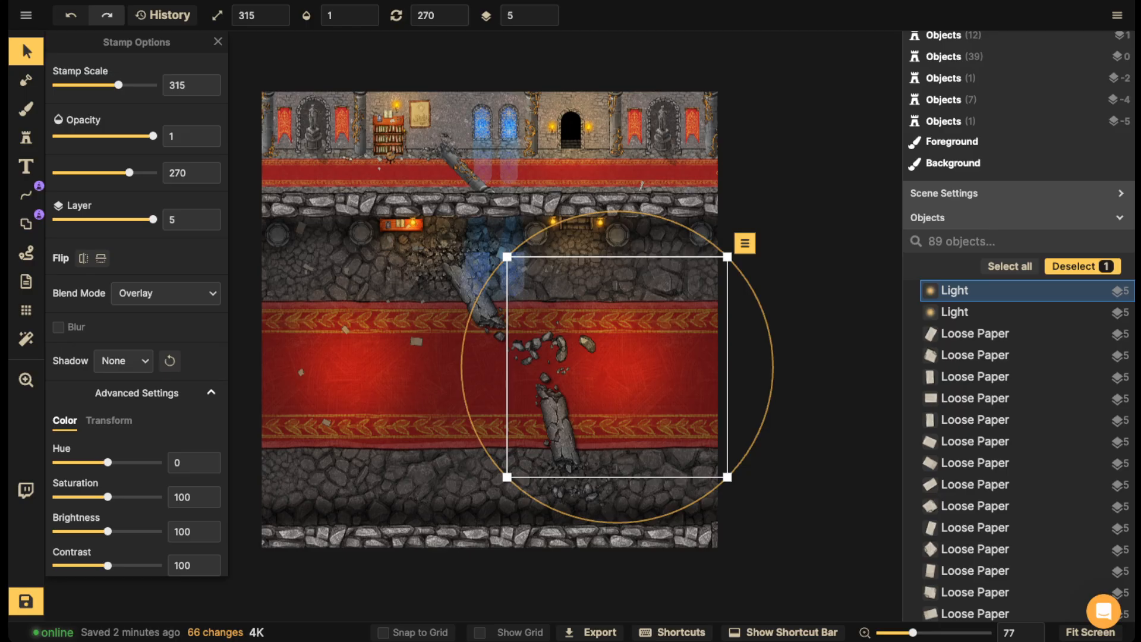
{"action": "left_click", "coordinate": [446, 238]}
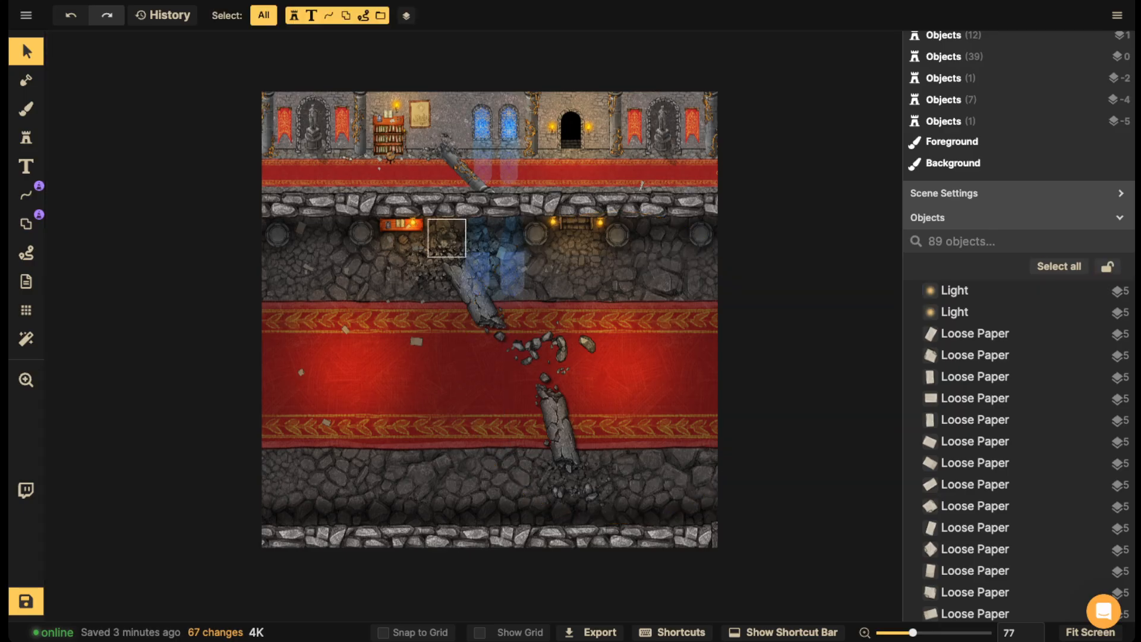
{"action": "scroll", "coordinate": [431, 300], "scroll_direction": "up", "scroll_amount": 5}
{"action": "scroll", "coordinate": [428, 302], "scroll_direction": "up", "scroll_amount": 2}
{"action": "left_click_drag", "start_coordinate": [431, 297], "coordinate": [457, 257]}
{"action": "scroll", "coordinate": [469, 235], "scroll_direction": "down", "scroll_amount": 3}
{"action": "scroll", "coordinate": [457, 249], "scroll_direction": "down", "scroll_amount": 1}
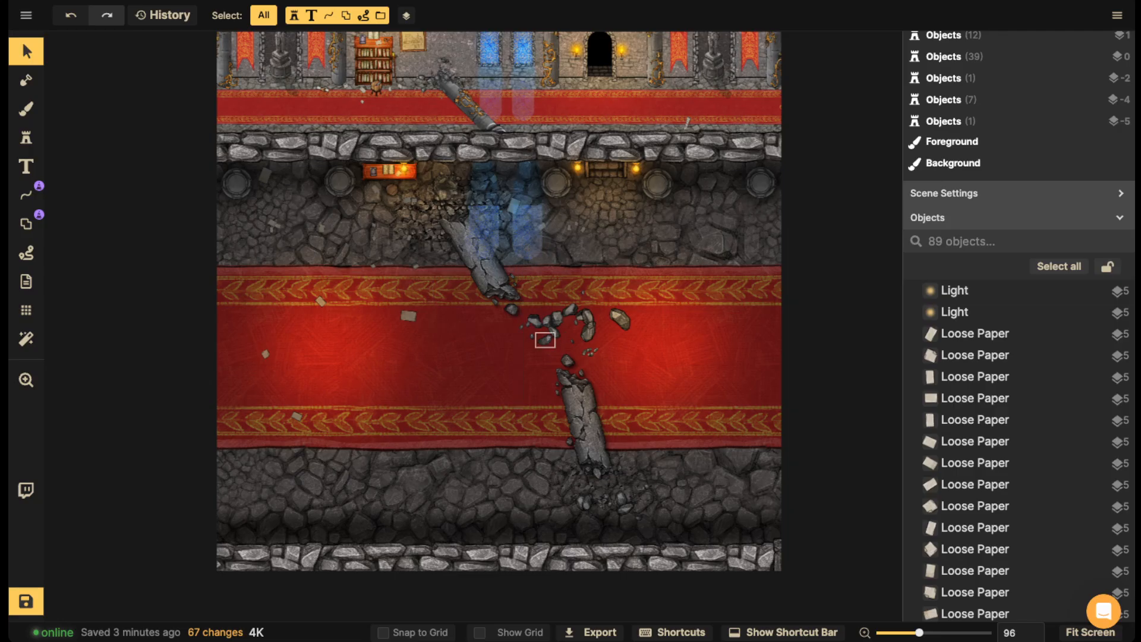
- Set the brush to paint solid black 000000 on the Top layer with size 40 and opacity 0.29
{"action": "left_click", "coordinate": [25, 108]}
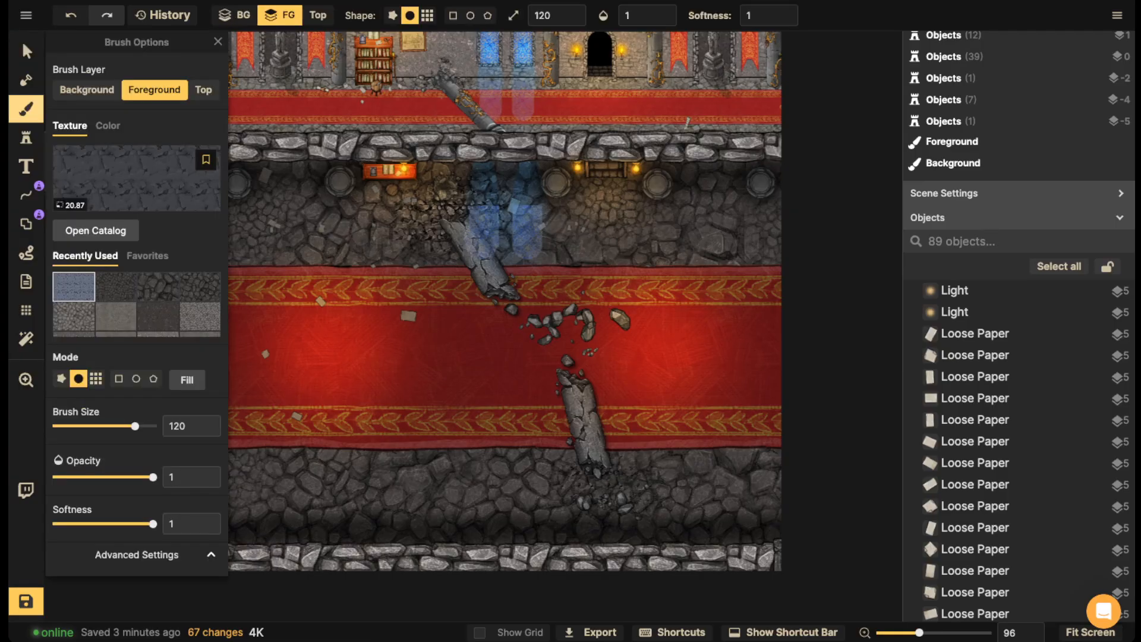
{"action": "left_click", "coordinate": [203, 89]}
{"action": "left_click", "coordinate": [107, 153]}
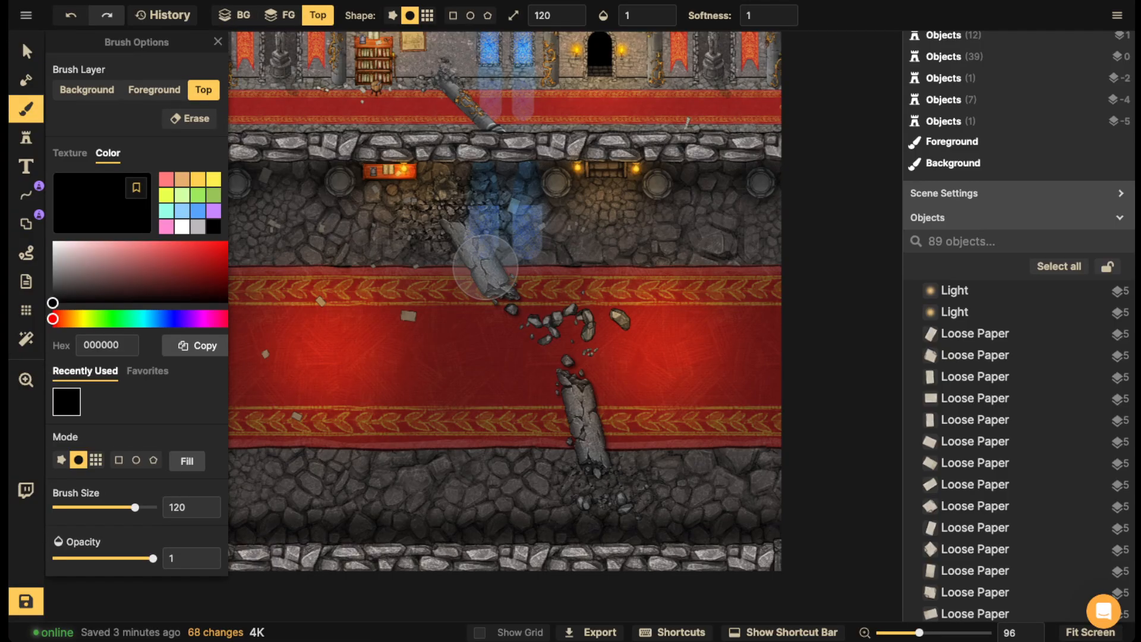
{"action": "left_click", "coordinate": [647, 15]}
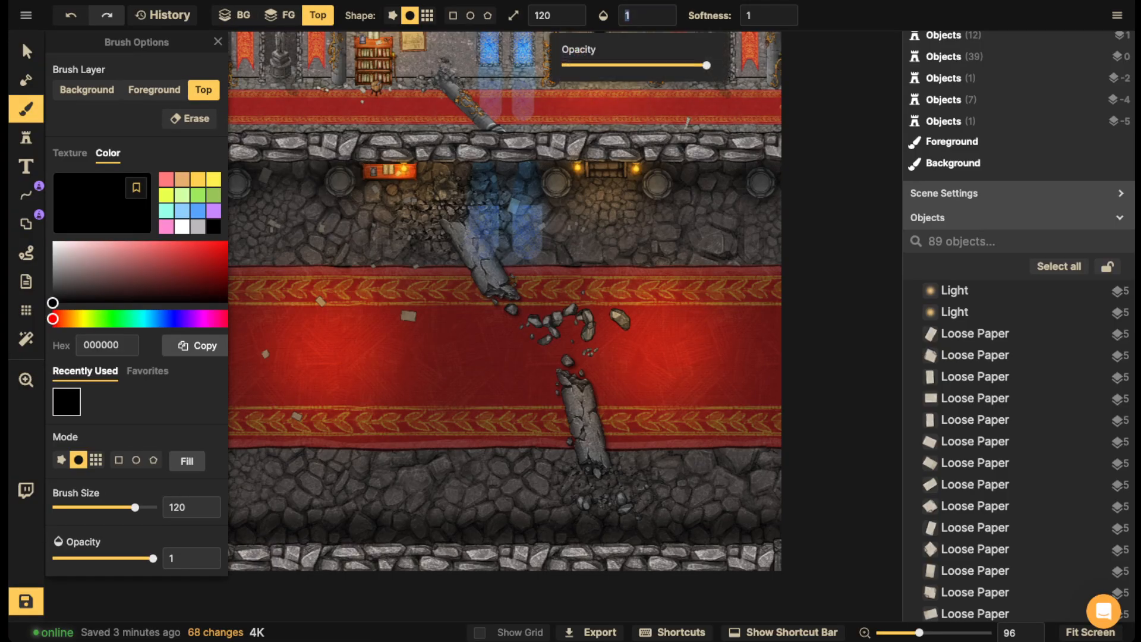
{"action": "left_click_drag", "start_coordinate": [711, 65], "coordinate": [614, 65]}
{"action": "key", "text": "bracketleft"}
{"action": "key", "text": "bracketleft"}
{"action": "key", "text": "bracketleft"}
{"action": "key", "text": "bracketleft"}
{"action": "key", "text": "bracketleft"}
{"action": "key", "text": "bracketleft"}
{"action": "key", "text": "bracketleft"}
{"action": "key", "text": "bracketleft"}
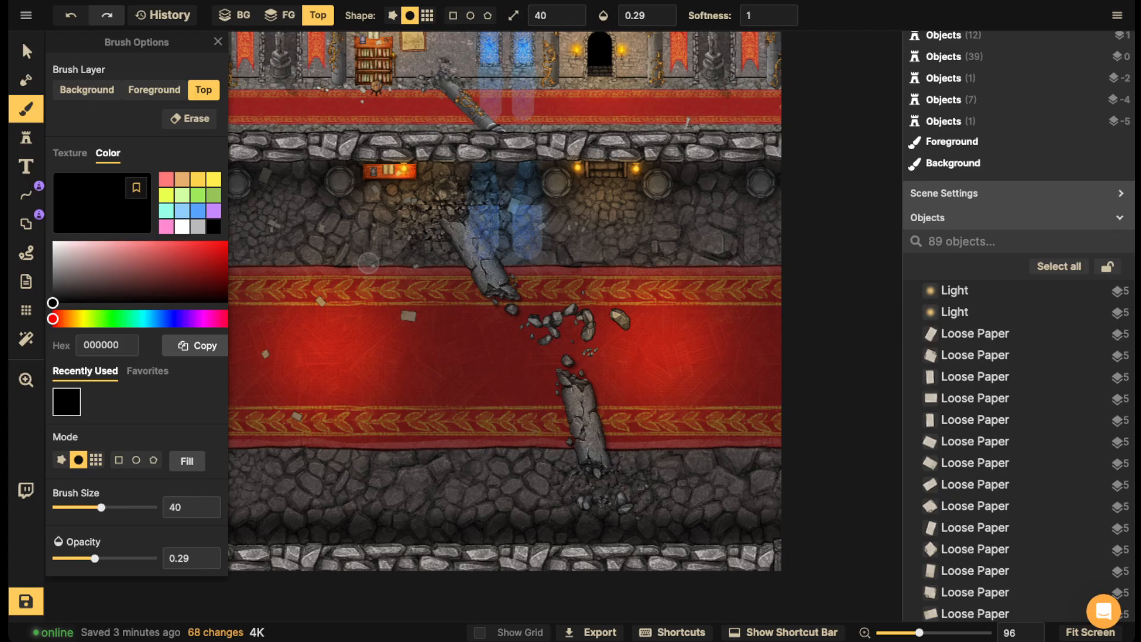
- Draw two diagonal white color-stroke lines with the line Pen, one across the carpet's rubble and one beside the lower pillar piece
{"action": "left_click", "coordinate": [26, 195]}
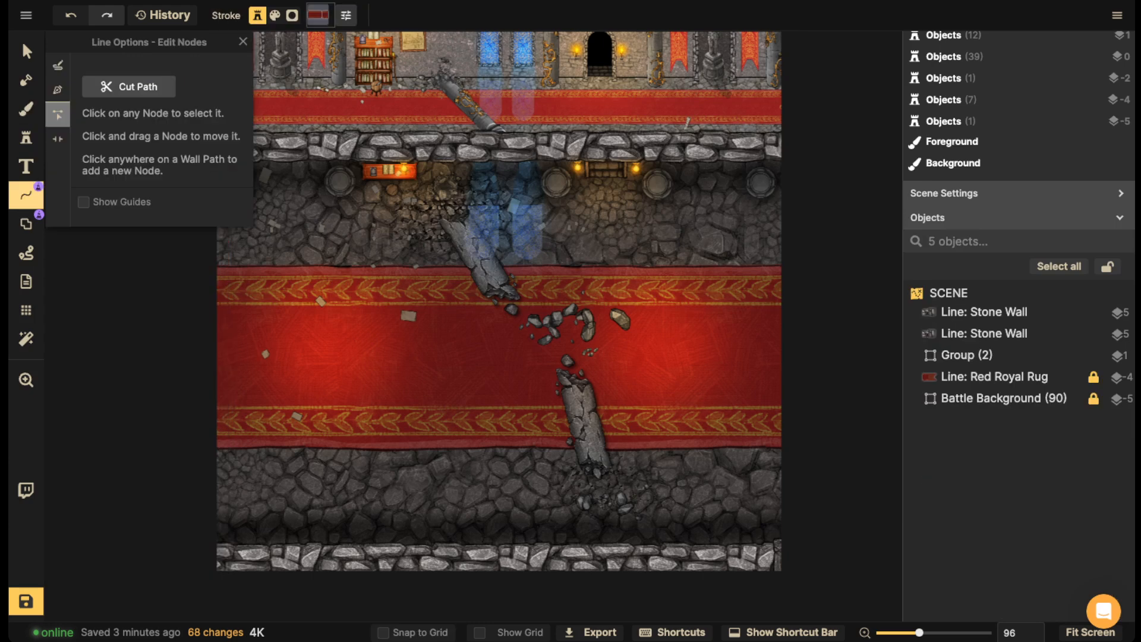
{"action": "left_click", "coordinate": [58, 65]}
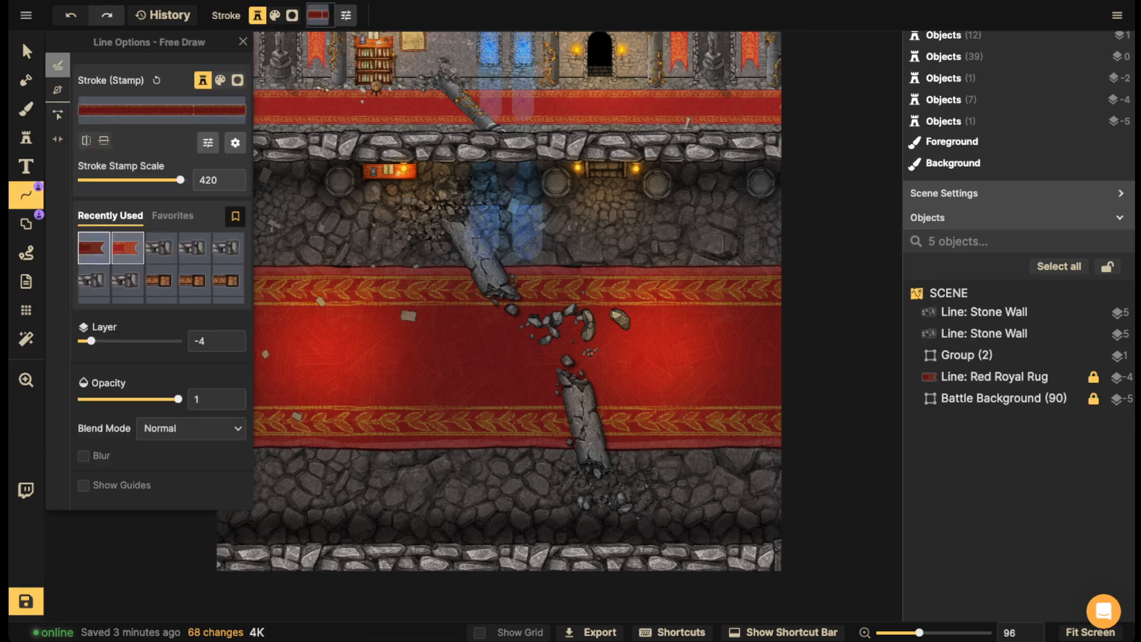
{"action": "left_click", "coordinate": [220, 79]}
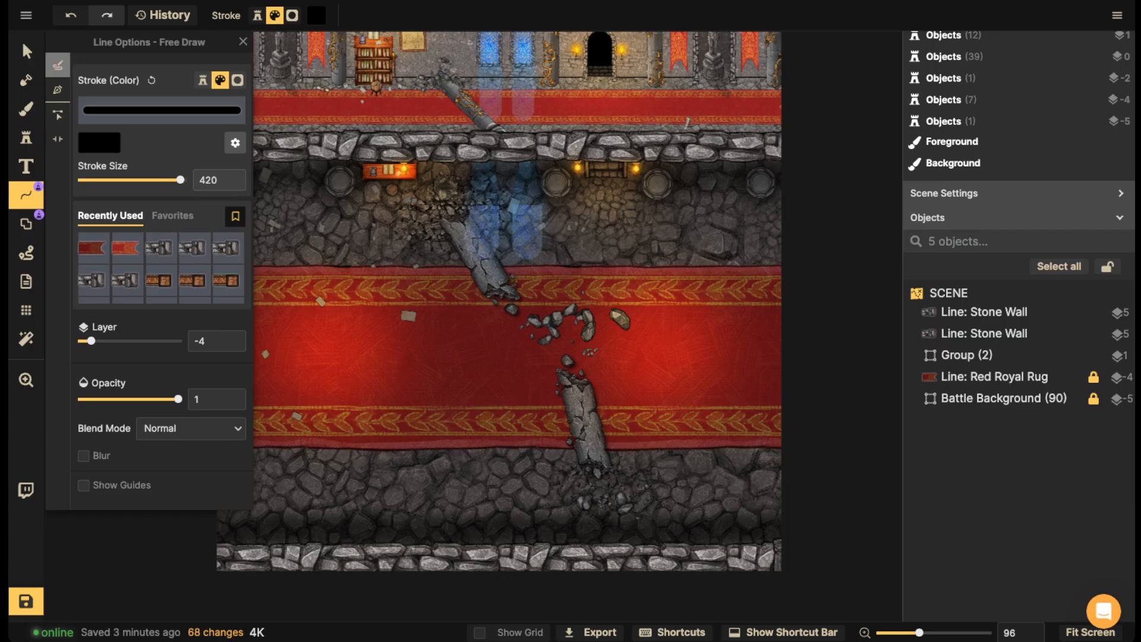
{"action": "left_click", "coordinate": [99, 142]}
{"action": "left_click", "coordinate": [314, 289]}
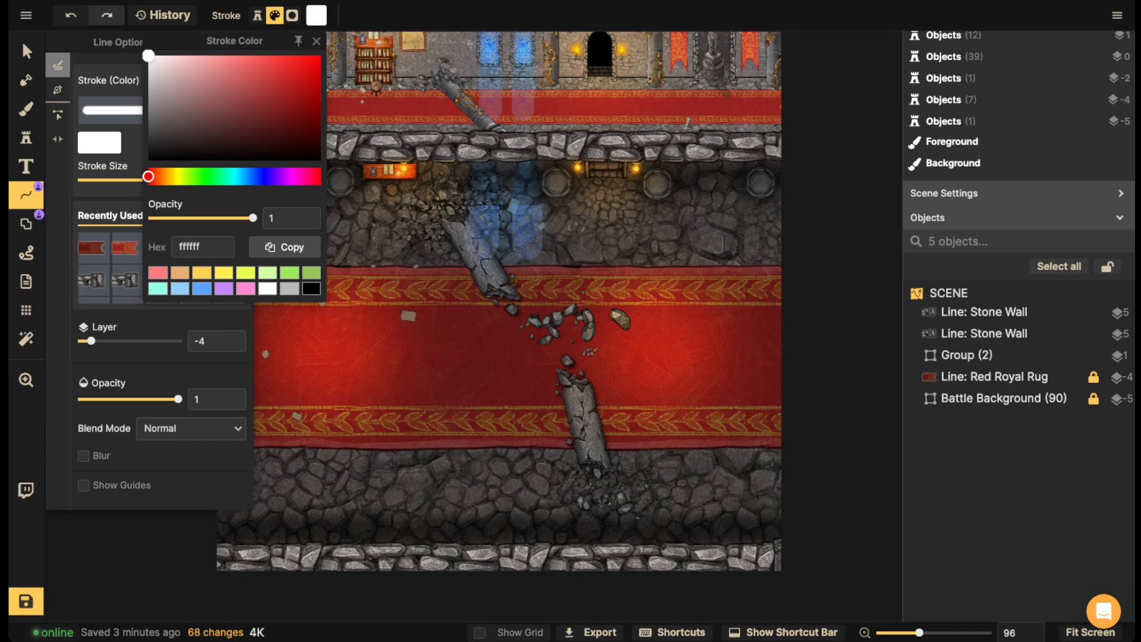
{"action": "left_click", "coordinate": [315, 42]}
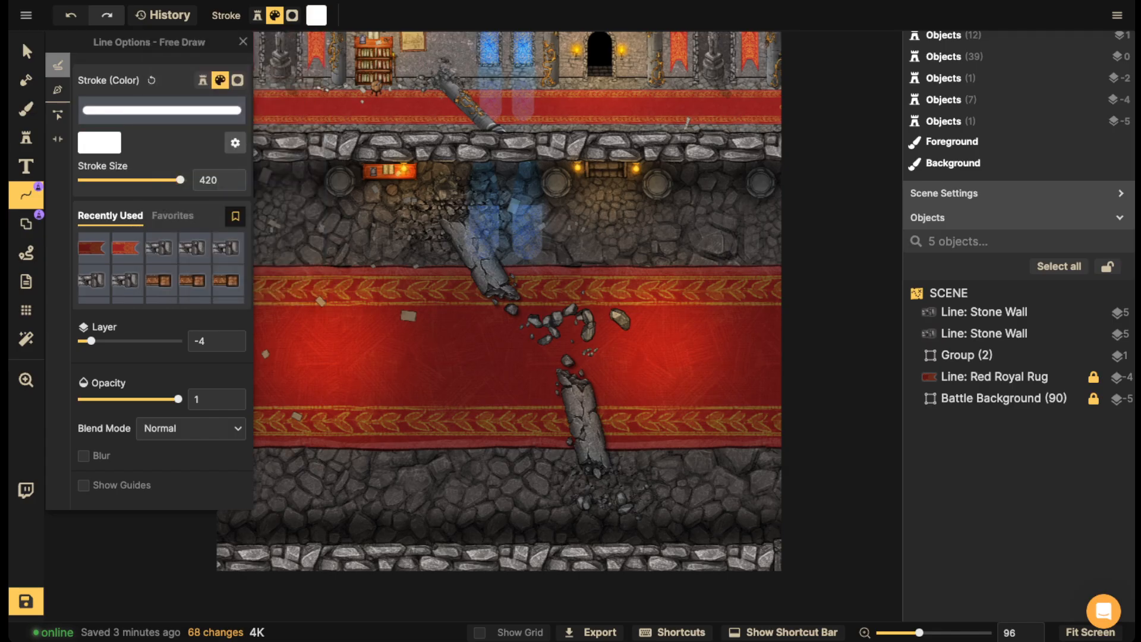
{"action": "left_click", "coordinate": [57, 89]}
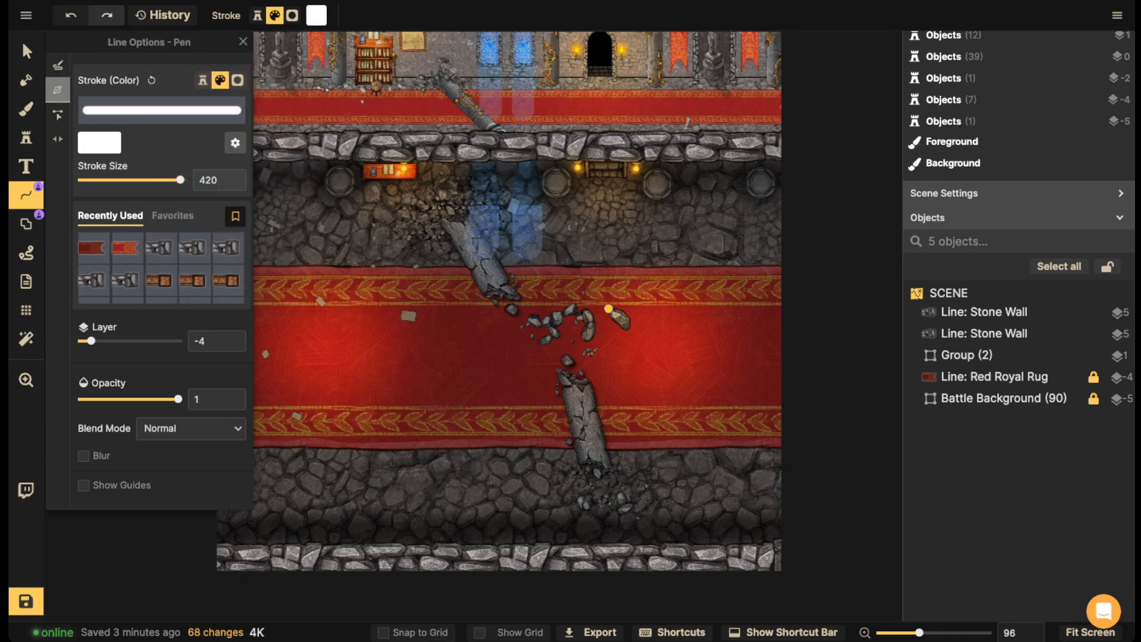
{"action": "left_click", "coordinate": [609, 300]}
{"action": "key", "text": "Escape"}
{"action": "left_click", "coordinate": [613, 306]}
{"action": "double_click", "coordinate": [612, 306]}
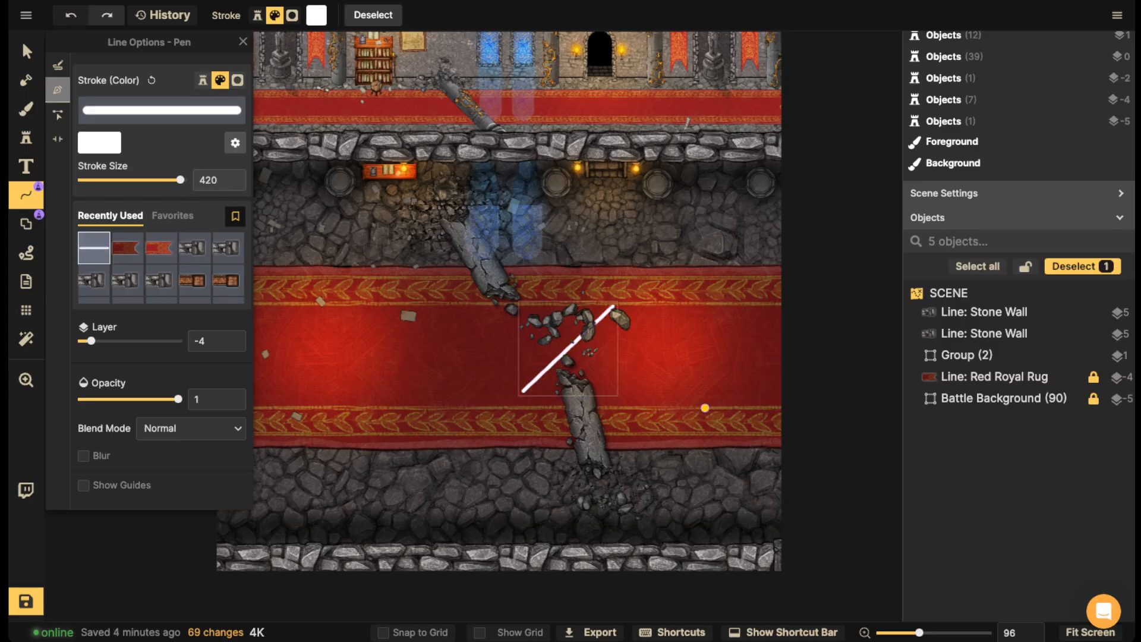
{"action": "left_click", "coordinate": [693, 377]}
{"action": "double_click", "coordinate": [639, 473]}
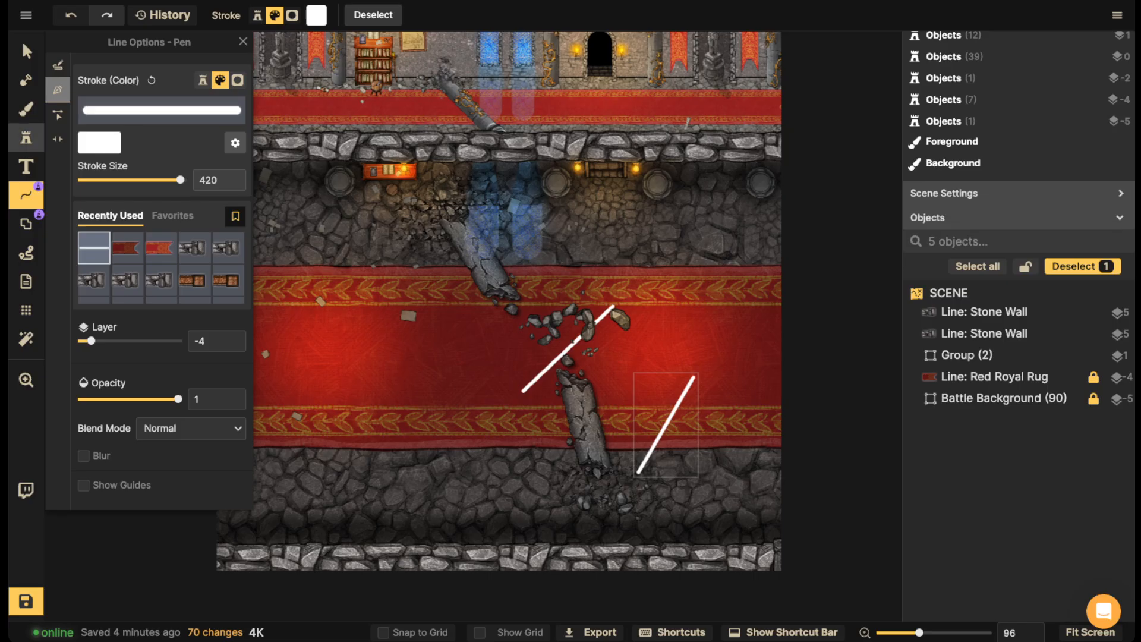
- Paint translucent black shading on the Top layer along the lower pillar piece and around the upper piece's broken lower end
{"action": "key", "text": "b"}
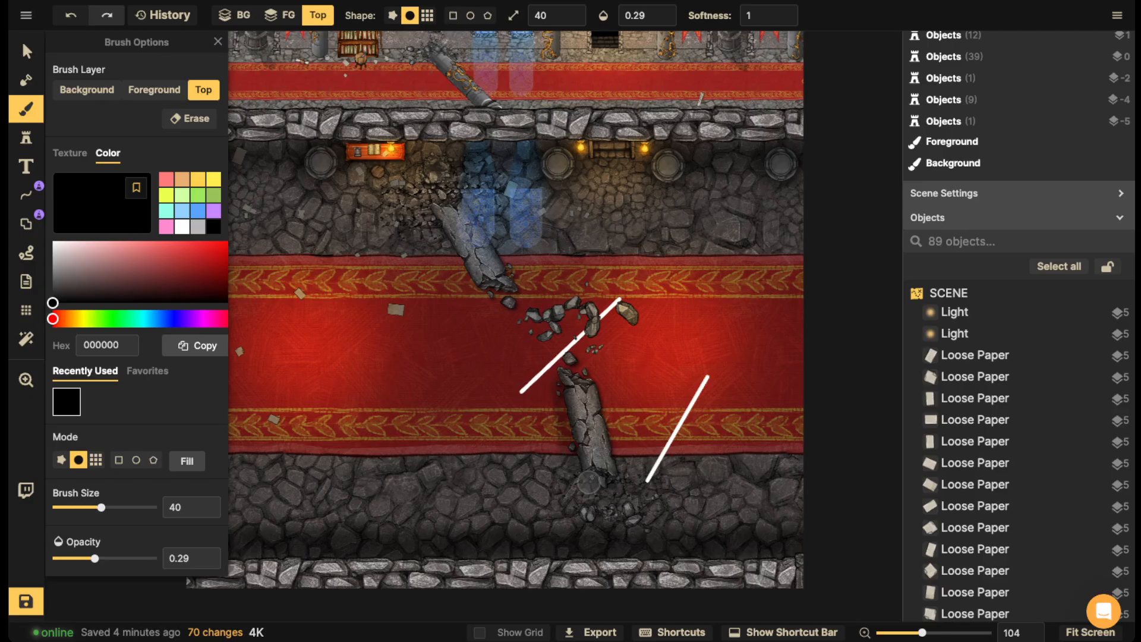
{"action": "left_click_drag", "start_coordinate": [565, 395], "coordinate": [571, 407]}
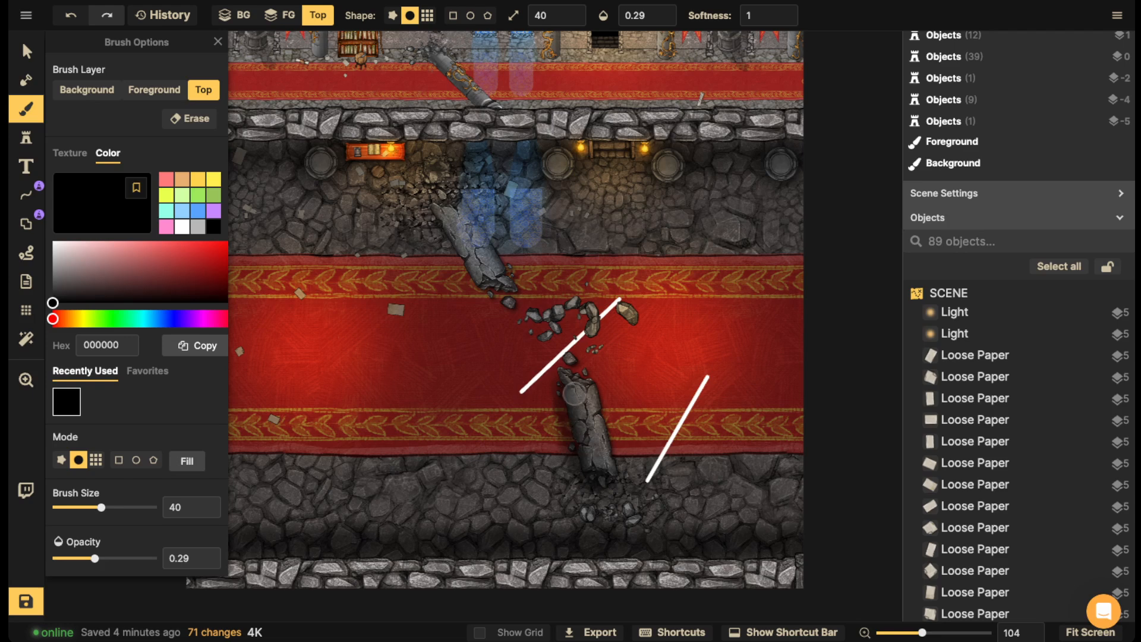
{"action": "left_click_drag", "start_coordinate": [574, 394], "coordinate": [574, 380]}
{"action": "left_click_drag", "start_coordinate": [573, 383], "coordinate": [590, 461]}
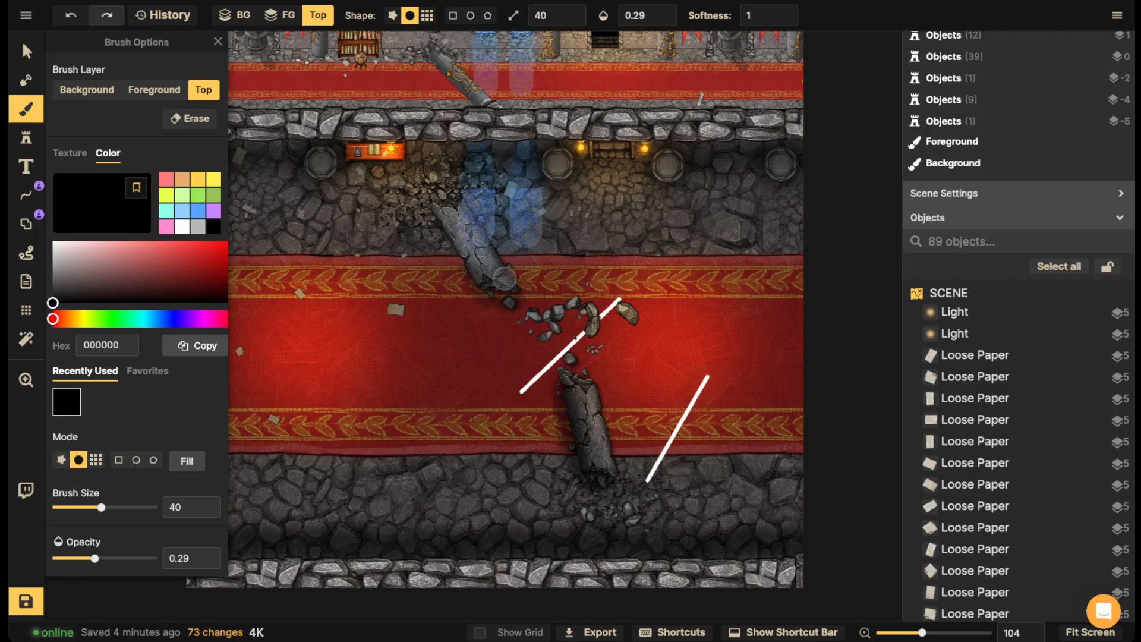
{"action": "left_click_drag", "start_coordinate": [509, 276], "coordinate": [504, 268]}
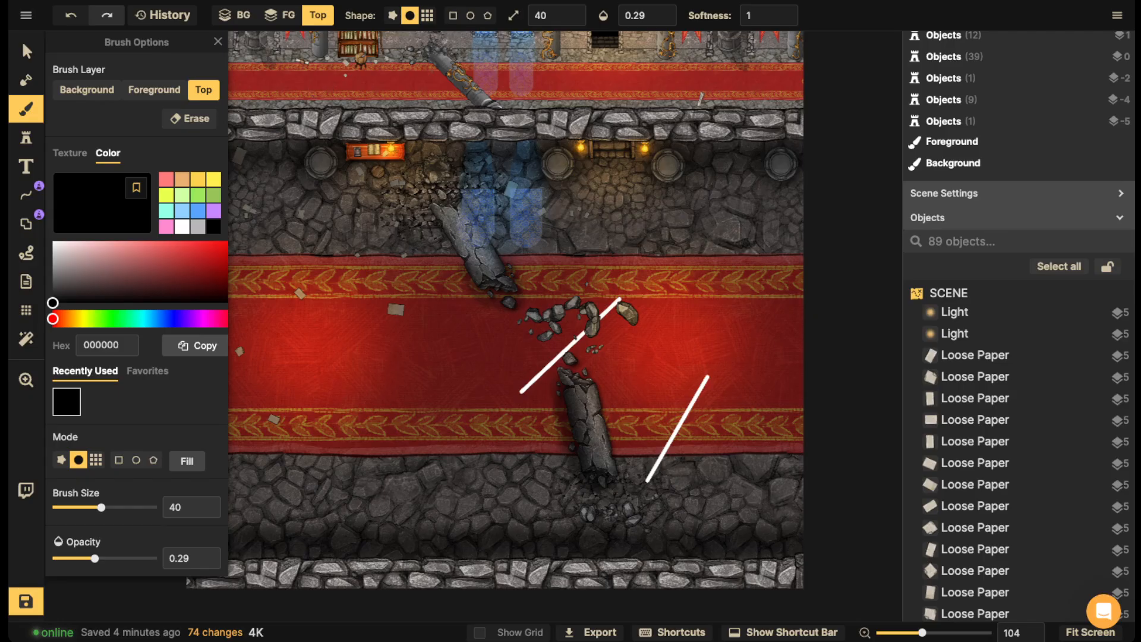
- Delete the two white diagonal lines from the carpet area while keeping the rubble
{"action": "left_click", "coordinate": [26, 51]}
{"action": "left_click", "coordinate": [543, 331]}
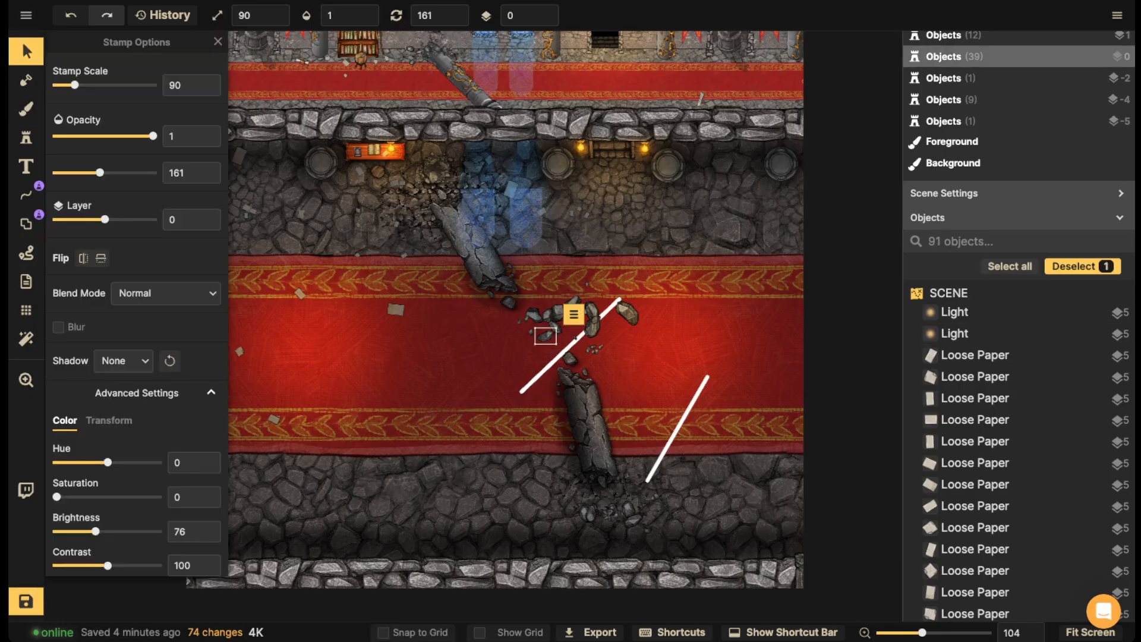
{"action": "key", "text": "Delete"}
{"action": "left_click_drag", "start_coordinate": [677, 429], "coordinate": [535, 206]}
{"action": "key", "text": "Delete"}
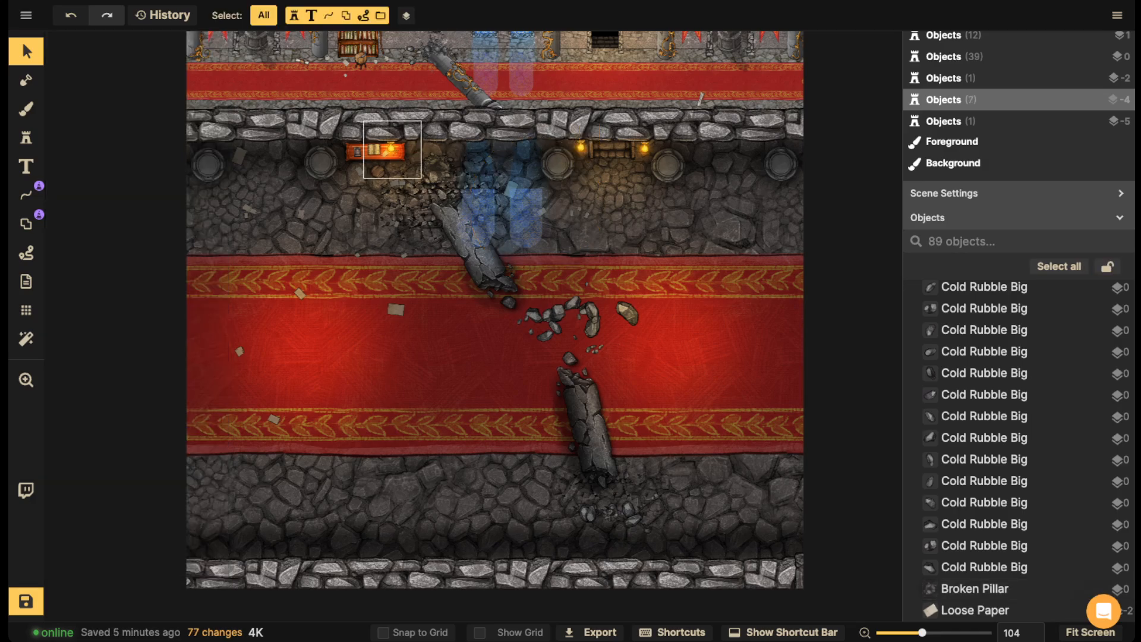
- Brush translucent black shadows over the large boulder and around the round pillar bases at the lower hall's right end
{"action": "left_click", "coordinate": [26, 108]}
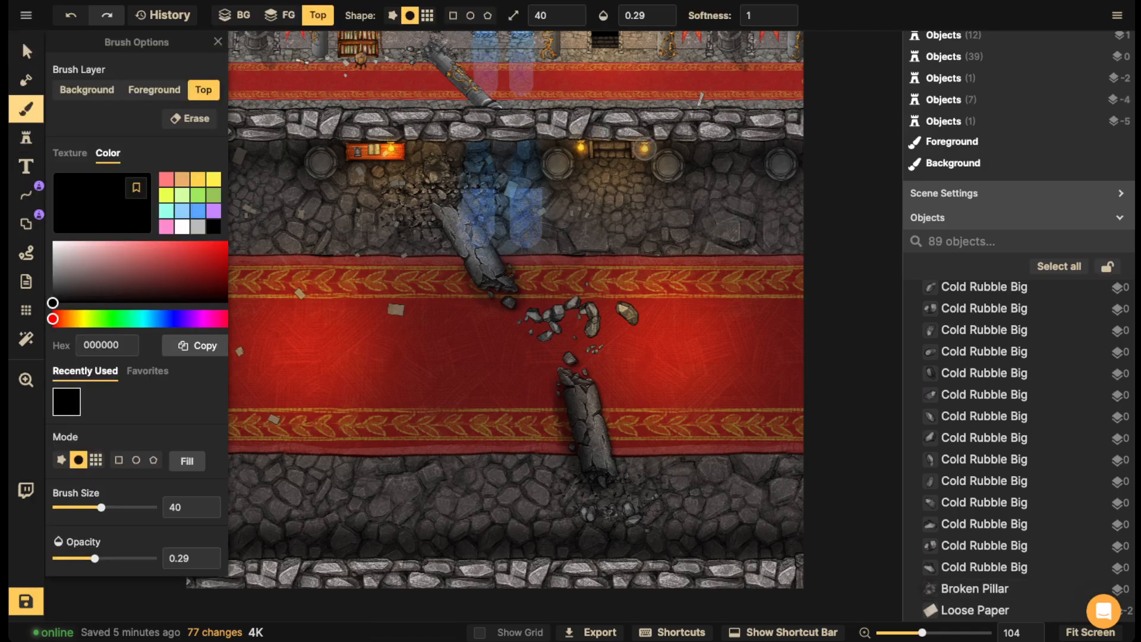
{"action": "scroll", "coordinate": [730, 65], "scroll_direction": "up", "scroll_amount": 5}
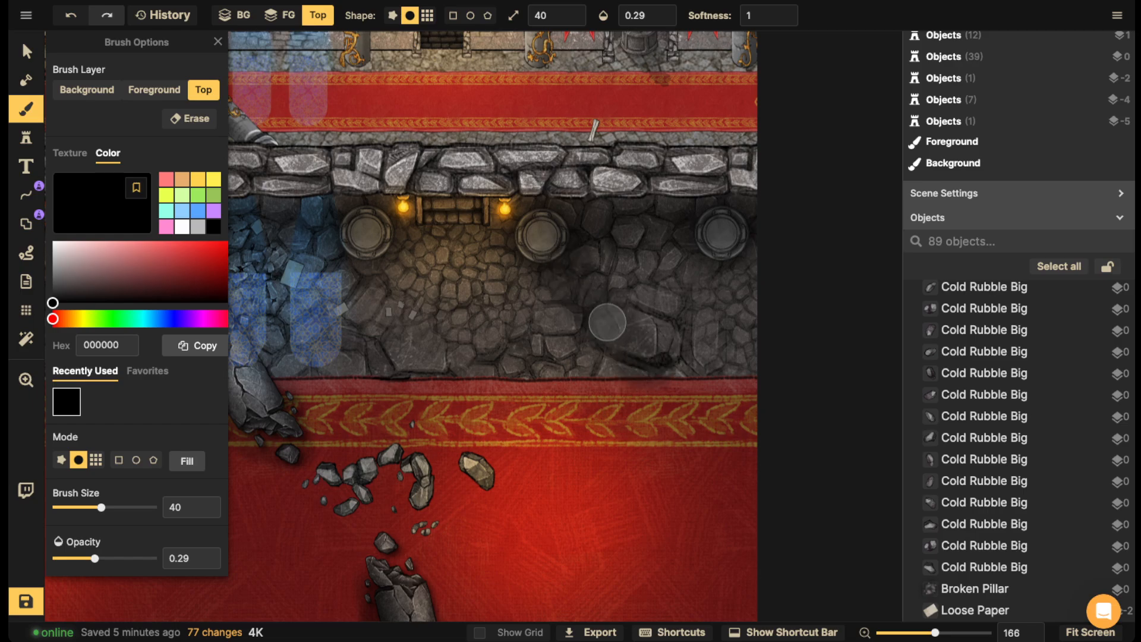
{"action": "left_click_drag", "start_coordinate": [608, 323], "coordinate": [626, 355]}
{"action": "mouse_move", "coordinate": [560, 273]}
{"action": "left_mouse_down"}
{"action": "mouse_move", "coordinate": [568, 229]}
{"action": "mouse_move", "coordinate": [557, 270]}
{"action": "left_mouse_up"}
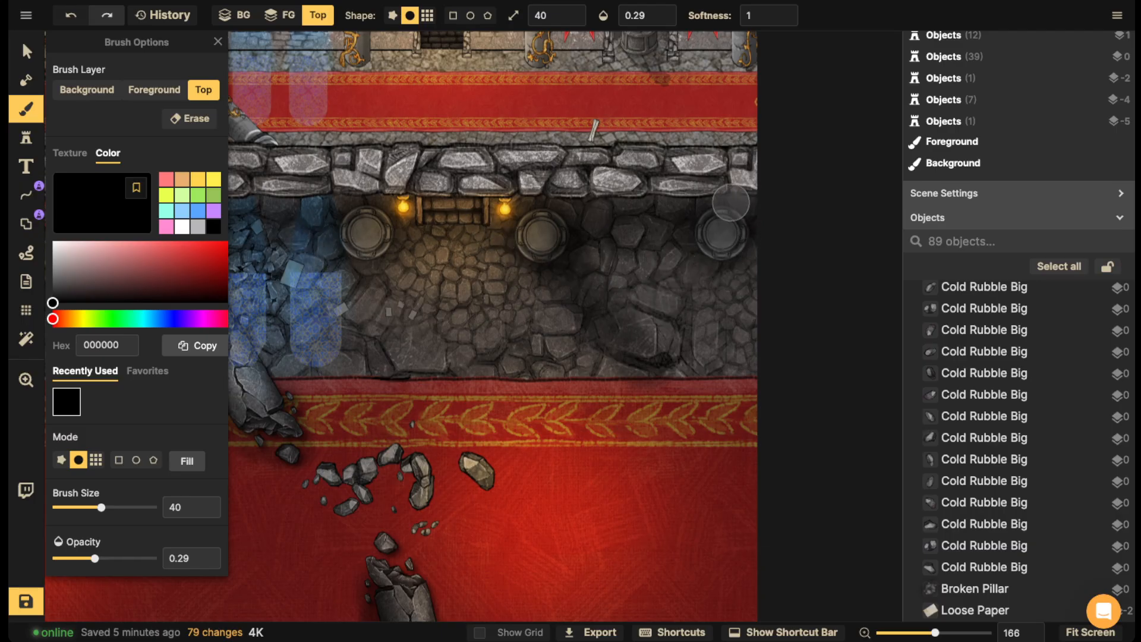
{"action": "mouse_move", "coordinate": [575, 222]}
{"action": "left_mouse_down"}
{"action": "mouse_move", "coordinate": [577, 240]}
{"action": "mouse_move", "coordinate": [585, 235]}
{"action": "left_mouse_up"}
{"action": "mouse_move", "coordinate": [752, 211]}
{"action": "left_mouse_down"}
{"action": "mouse_move", "coordinate": [747, 219]}
{"action": "mouse_move", "coordinate": [750, 198]}
{"action": "left_mouse_up"}
- Brush translucent black shadows around the two round pillar bases and the nearby floor at the lower hall's left end
{"action": "key", "text": "space"}
{"action": "left_click_drag", "start_coordinate": [316, 369], "coordinate": [789, 246]}
{"action": "mouse_move", "coordinate": [587, 248]}
{"action": "left_mouse_down"}
{"action": "mouse_move", "coordinate": [723, 274]}
{"action": "mouse_move", "coordinate": [742, 314]}
{"action": "left_mouse_up"}
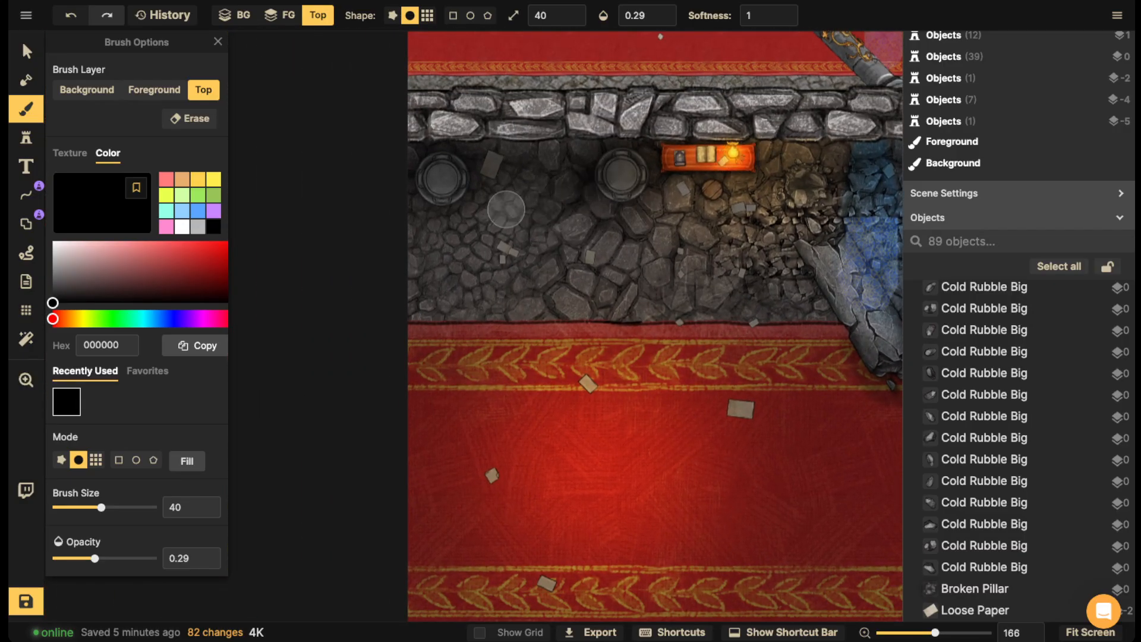
{"action": "mouse_move", "coordinate": [576, 177]}
{"action": "left_mouse_down"}
{"action": "mouse_move", "coordinate": [601, 208]}
{"action": "mouse_move", "coordinate": [576, 191]}
{"action": "mouse_move", "coordinate": [586, 173]}
{"action": "mouse_move", "coordinate": [602, 191]}
{"action": "mouse_move", "coordinate": [508, 231]}
{"action": "mouse_move", "coordinate": [556, 224]}
{"action": "mouse_move", "coordinate": [484, 254]}
{"action": "mouse_move", "coordinate": [531, 205]}
{"action": "mouse_move", "coordinate": [497, 225]}
{"action": "mouse_move", "coordinate": [528, 220]}
{"action": "mouse_move", "coordinate": [485, 241]}
{"action": "left_mouse_up"}
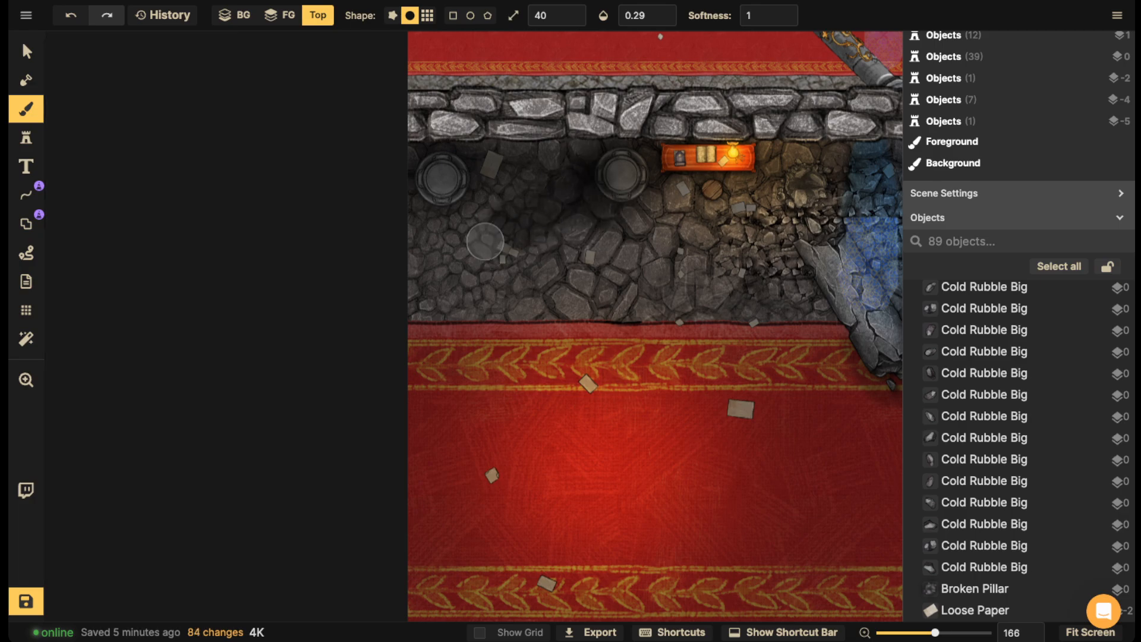
- Return to the Select tool and save the map
{"action": "scroll", "coordinate": [485, 242], "scroll_direction": "down", "scroll_amount": 5}
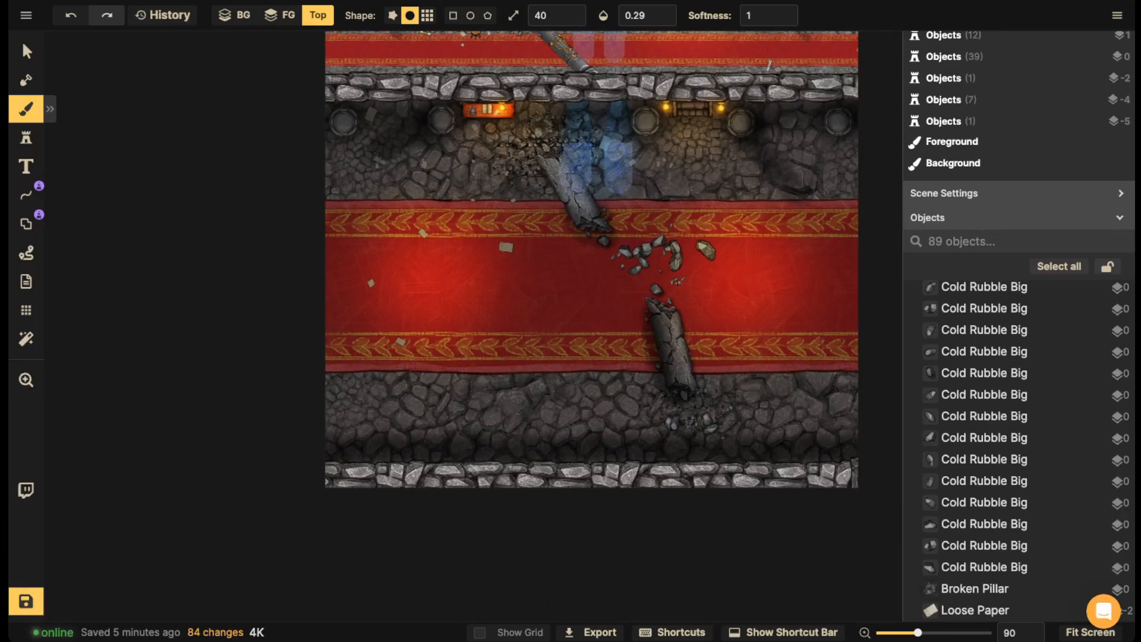
{"action": "scroll", "coordinate": [488, 248], "scroll_direction": "down", "scroll_amount": 3}
{"action": "scroll", "coordinate": [487, 248], "scroll_direction": "up", "scroll_amount": 3}
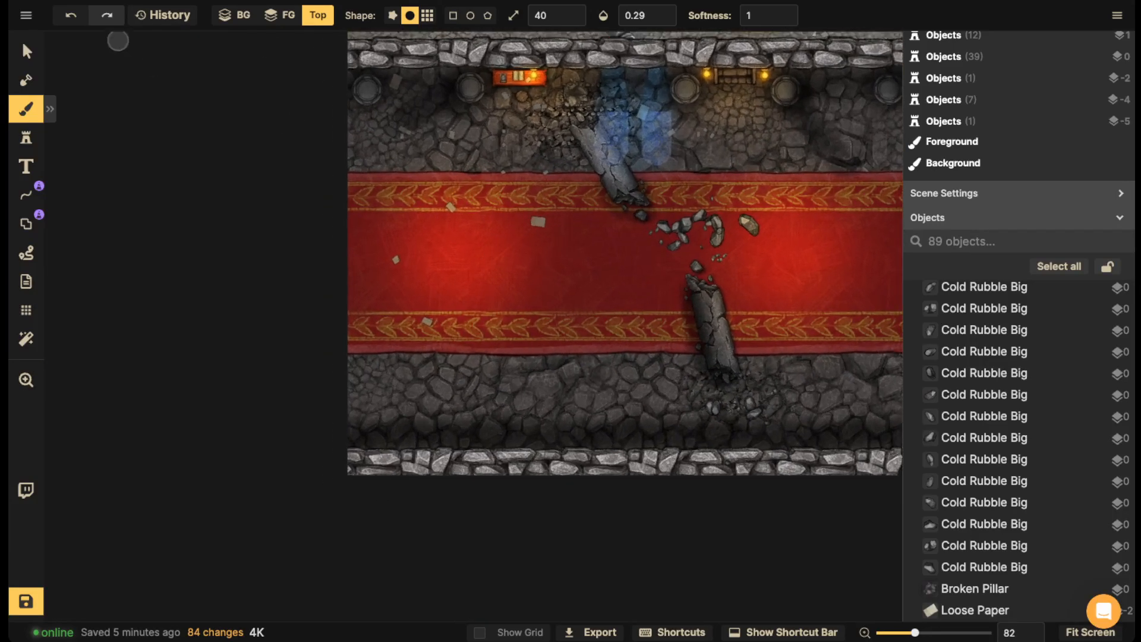
{"action": "left_click", "coordinate": [26, 51]}
{"action": "left_click", "coordinate": [25, 600]}
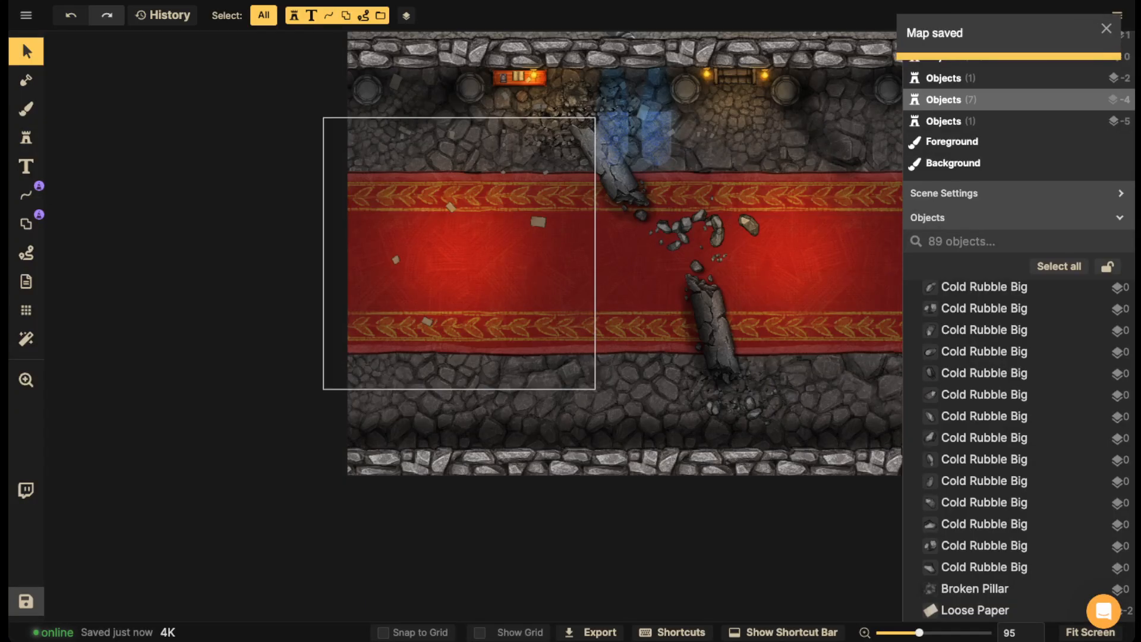
- Examine the painted shadows, carpet glows and fallen pillar across the whole map and up close
{"action": "scroll", "coordinate": [367, 256], "scroll_direction": "down", "scroll_amount": 2}
{"action": "key", "text": "space"}
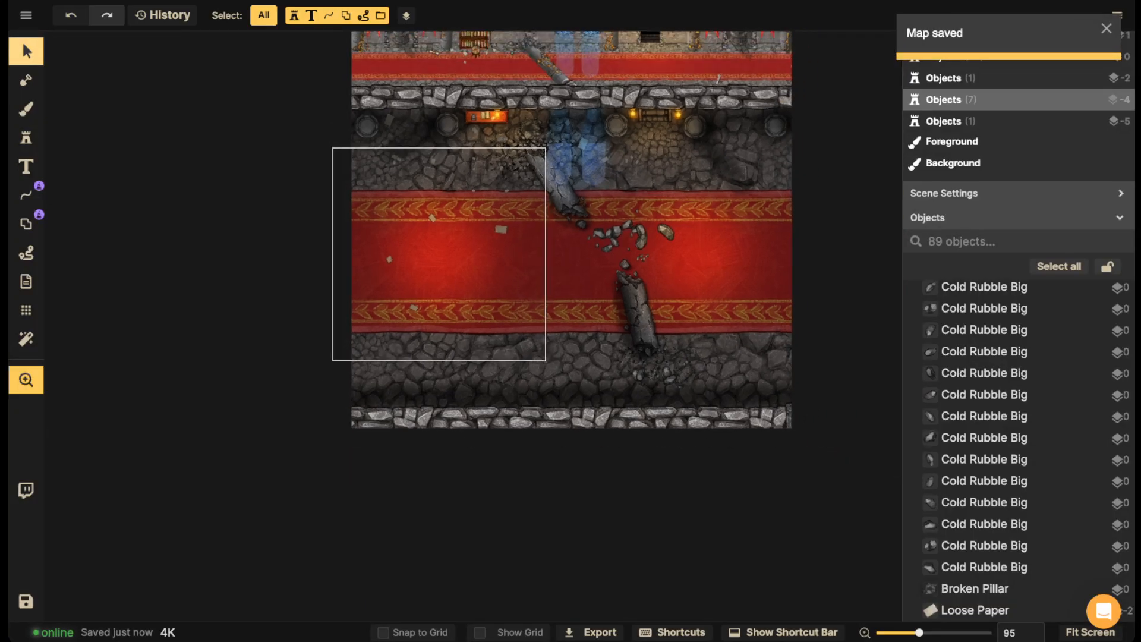
{"action": "left_click_drag", "start_coordinate": [367, 255], "coordinate": [265, 344]}
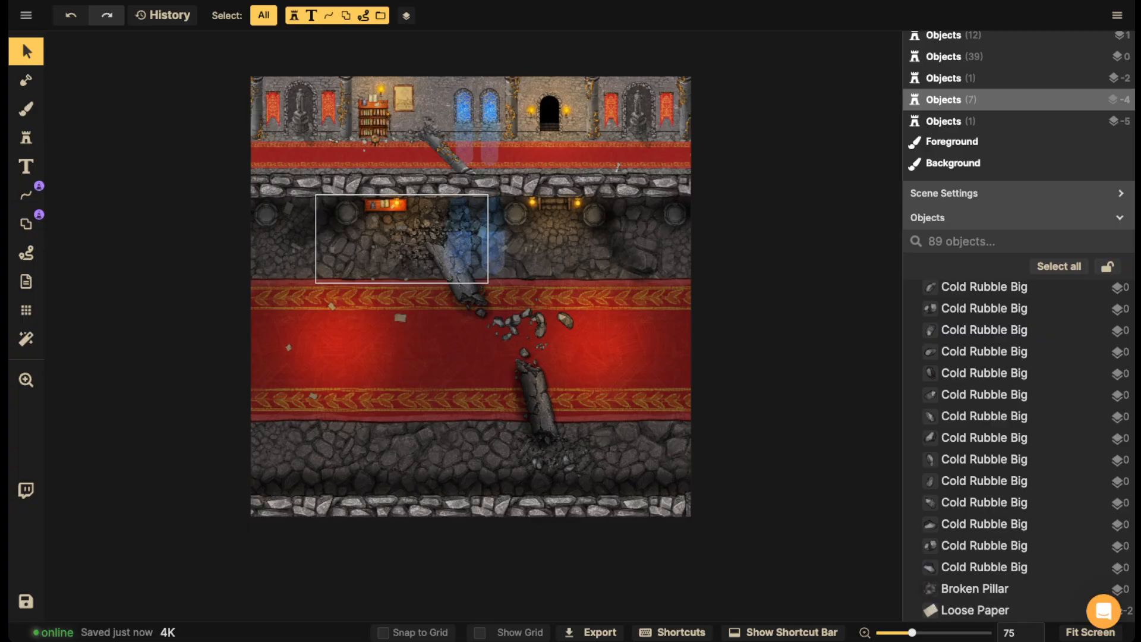
{"action": "scroll", "coordinate": [377, 120], "scroll_direction": "up", "scroll_amount": 3}
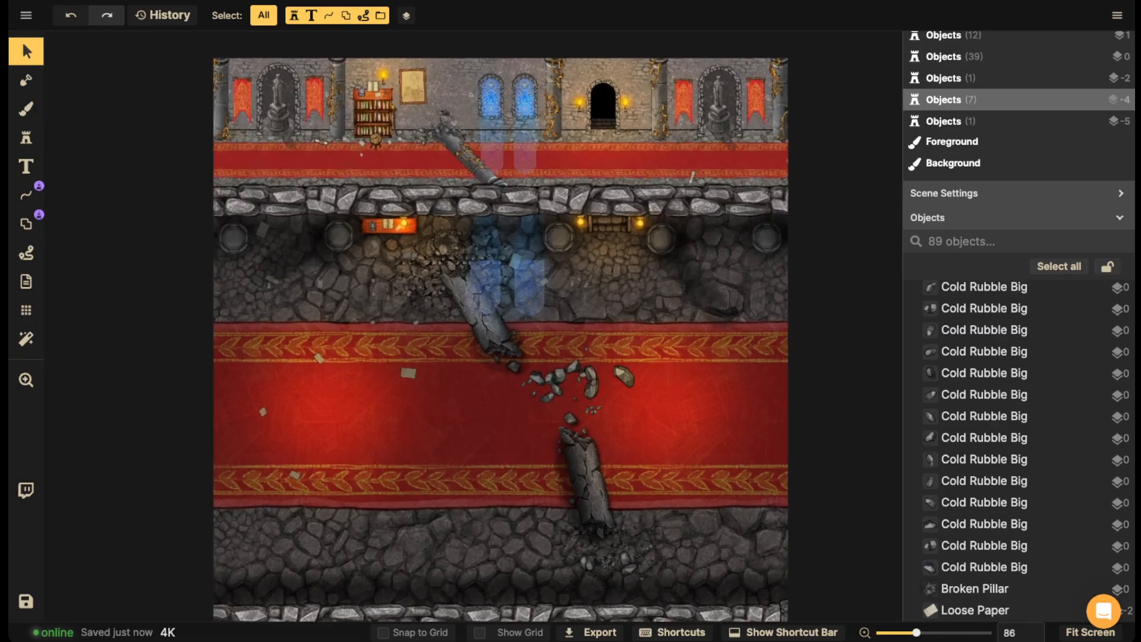
{"action": "key", "text": "space"}
{"action": "left_click_drag", "start_coordinate": [481, 420], "coordinate": [525, 225]}
{"action": "scroll", "coordinate": [436, 289], "scroll_direction": "down", "scroll_amount": 2}
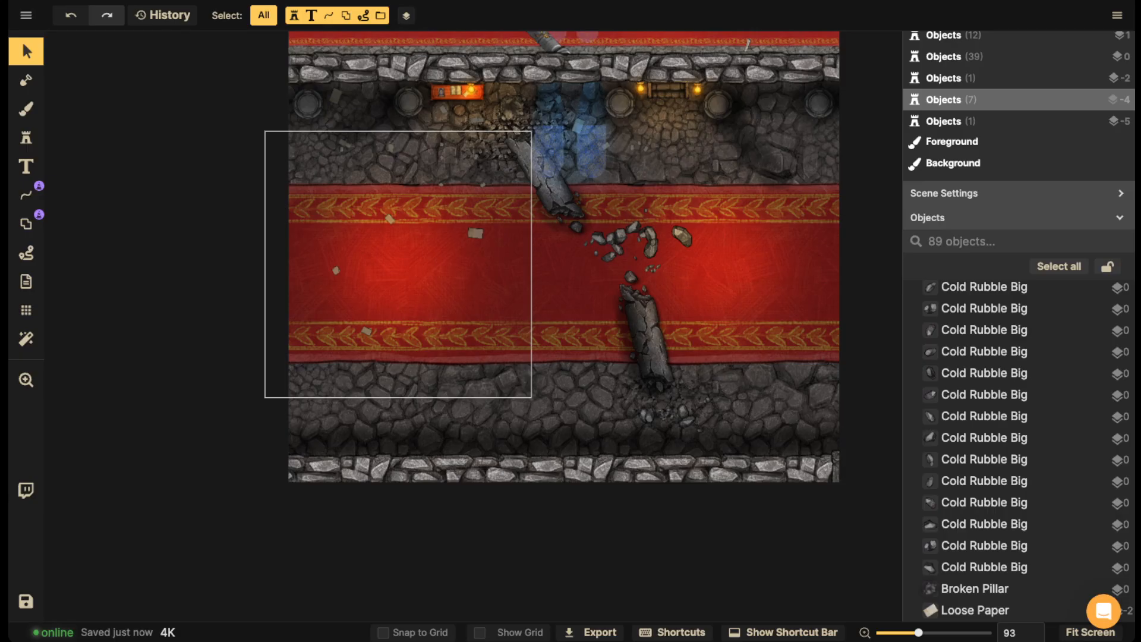
{"action": "scroll", "coordinate": [415, 151], "scroll_direction": "down", "scroll_amount": 2}
{"action": "key", "text": "space"}
{"action": "left_click_drag", "start_coordinate": [415, 151], "coordinate": [416, 297]}
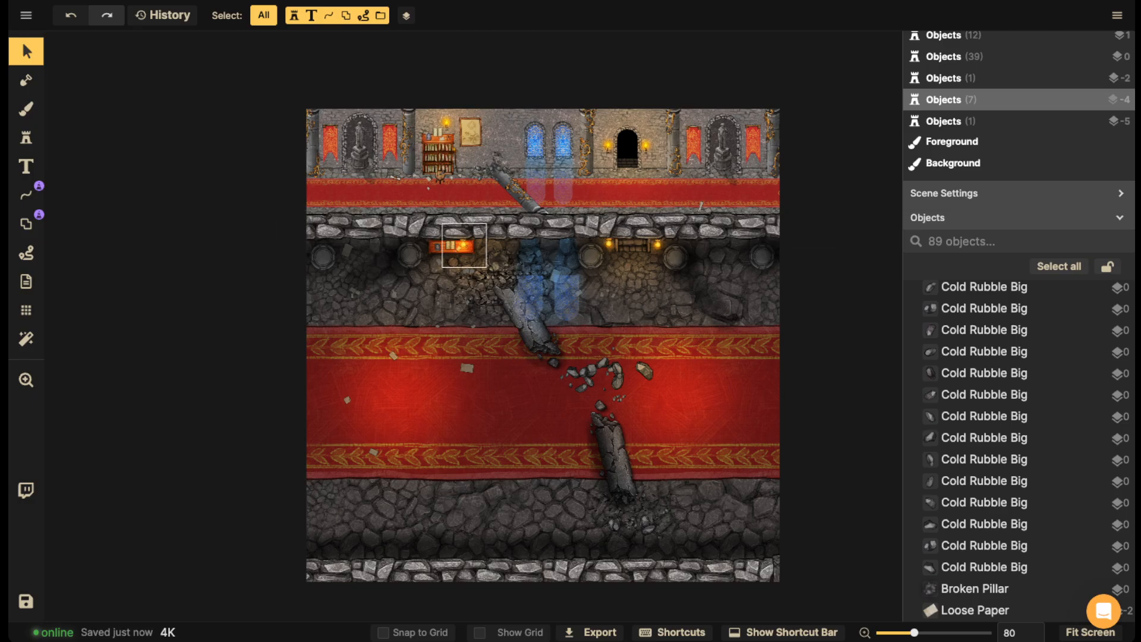
{"action": "scroll", "coordinate": [523, 416], "scroll_direction": "up", "scroll_amount": 5}
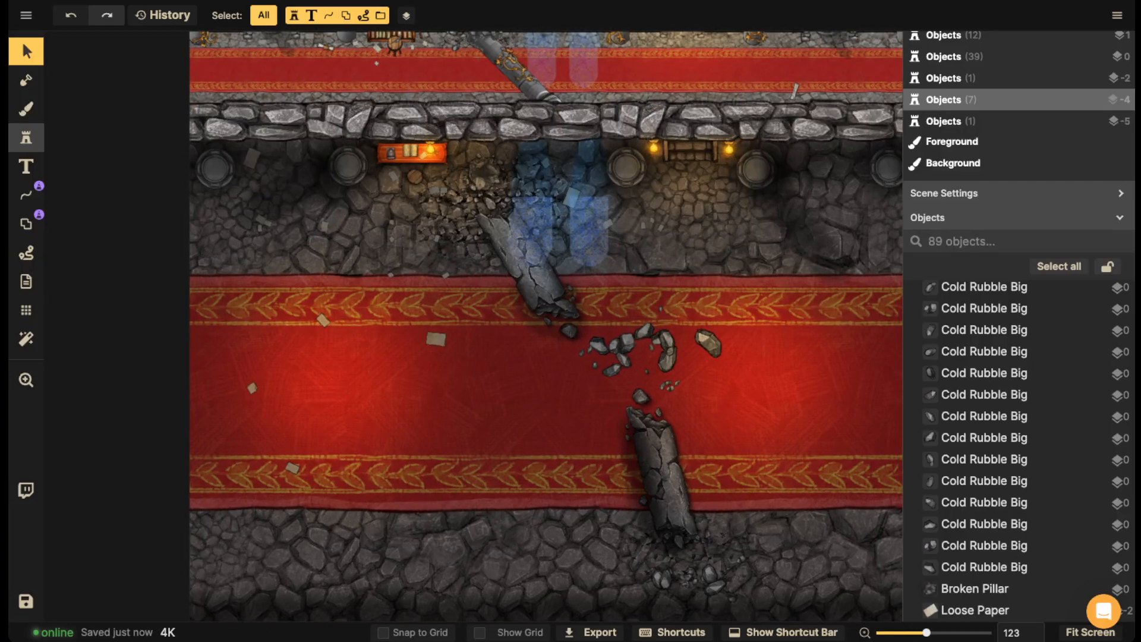
- Search the stamp catalog for "corpse" and choose the corpse stamp from the Dungeons pack
{"action": "left_click", "coordinate": [26, 138]}
{"action": "left_click", "coordinate": [93, 119]}
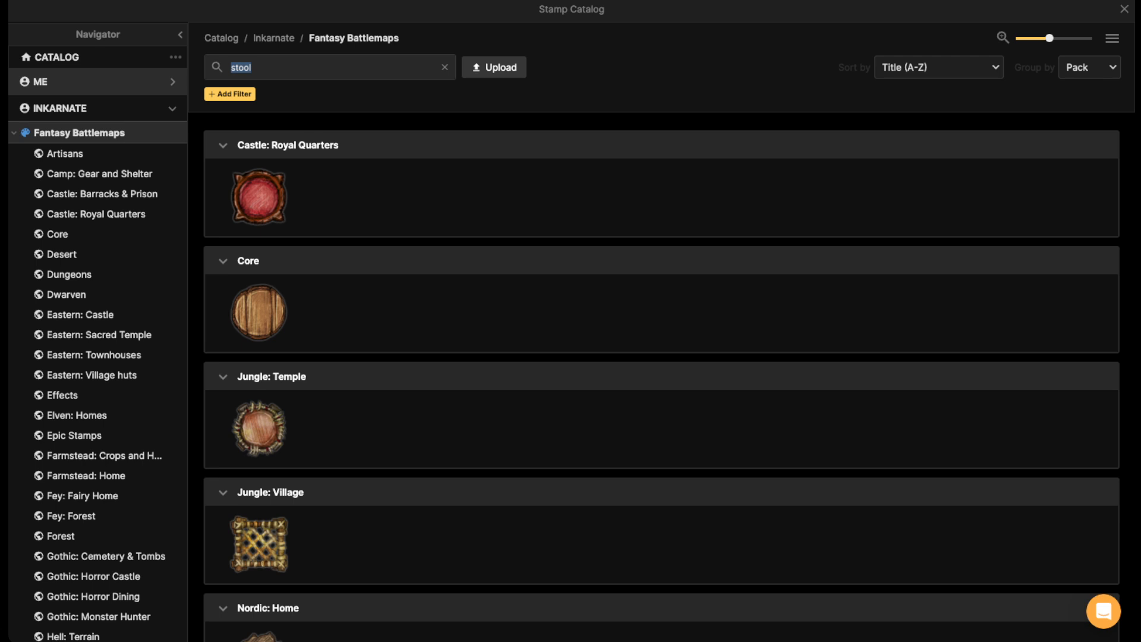
{"action": "type", "text": "corpse"}
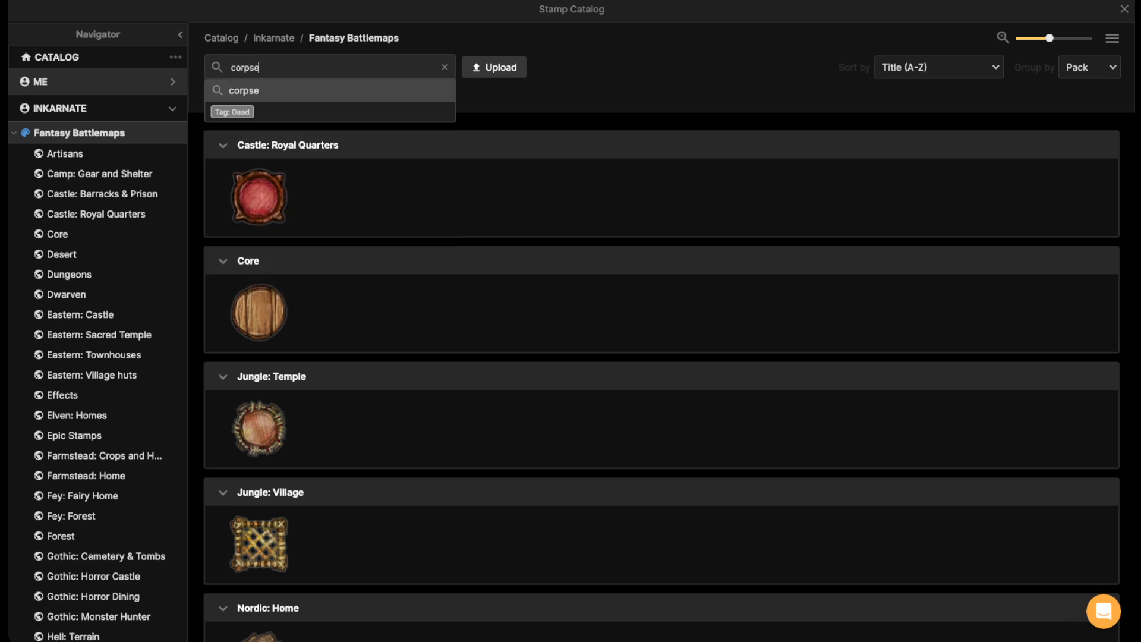
{"action": "key", "text": "Return"}
{"action": "left_click", "coordinate": [258, 196]}
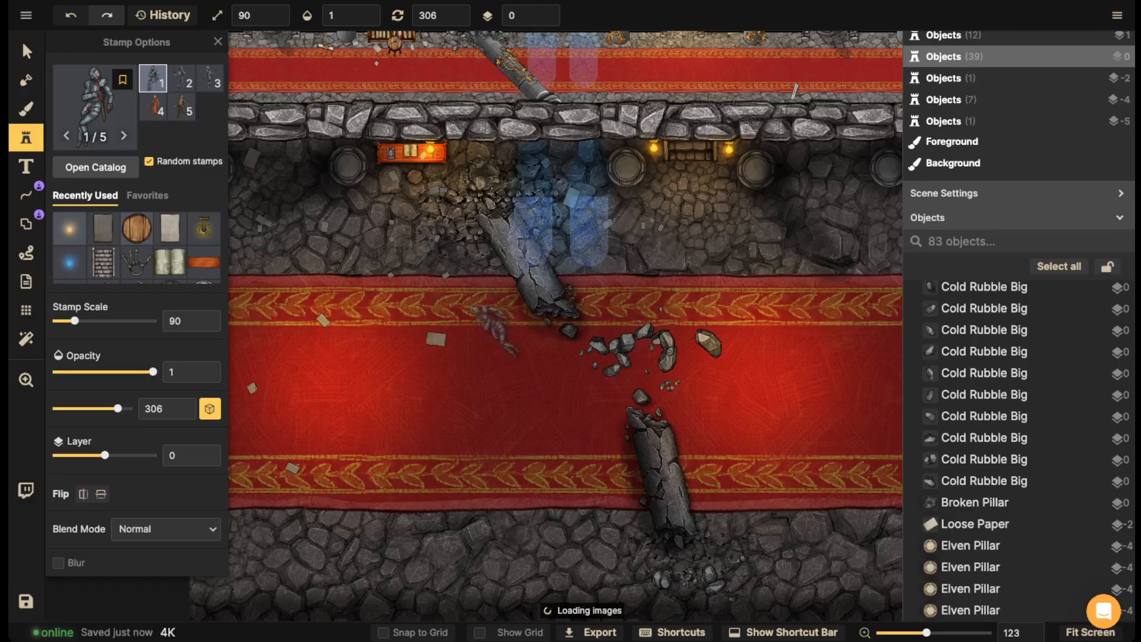
- Place the armoured corpse at scale 110 and rotation 36 against the upper piece of the fallen pillar
{"action": "scroll", "coordinate": [470, 279], "scroll_direction": "up", "scroll_amount": 3}
{"action": "scroll", "coordinate": [452, 260], "scroll_direction": "up", "scroll_amount": 6}
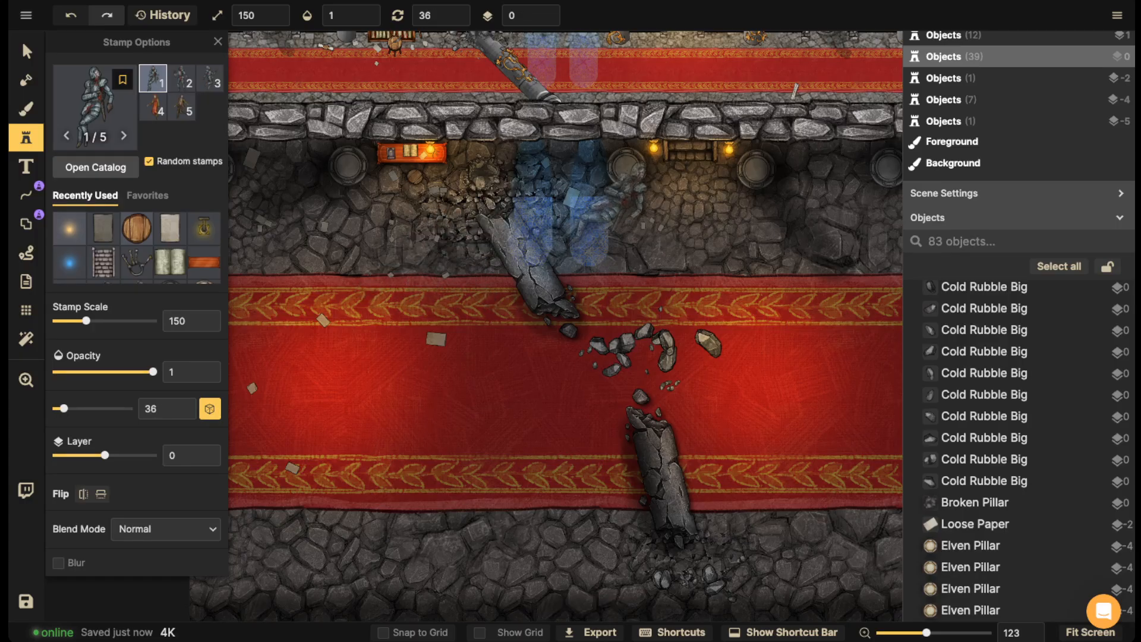
{"action": "scroll", "coordinate": [657, 193], "scroll_direction": "down", "scroll_amount": 4}
{"action": "scroll", "coordinate": [701, 190], "scroll_direction": "down", "scroll_amount": 4}
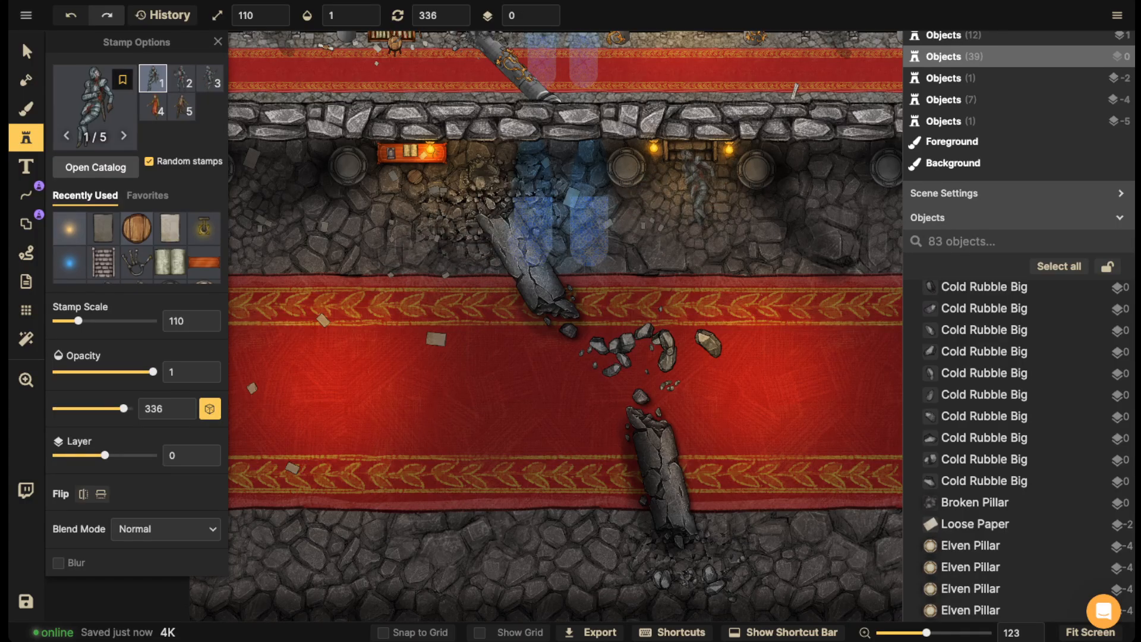
{"action": "scroll", "coordinate": [702, 189], "scroll_direction": "up", "scroll_amount": 5}
{"action": "left_click", "coordinate": [493, 267]}
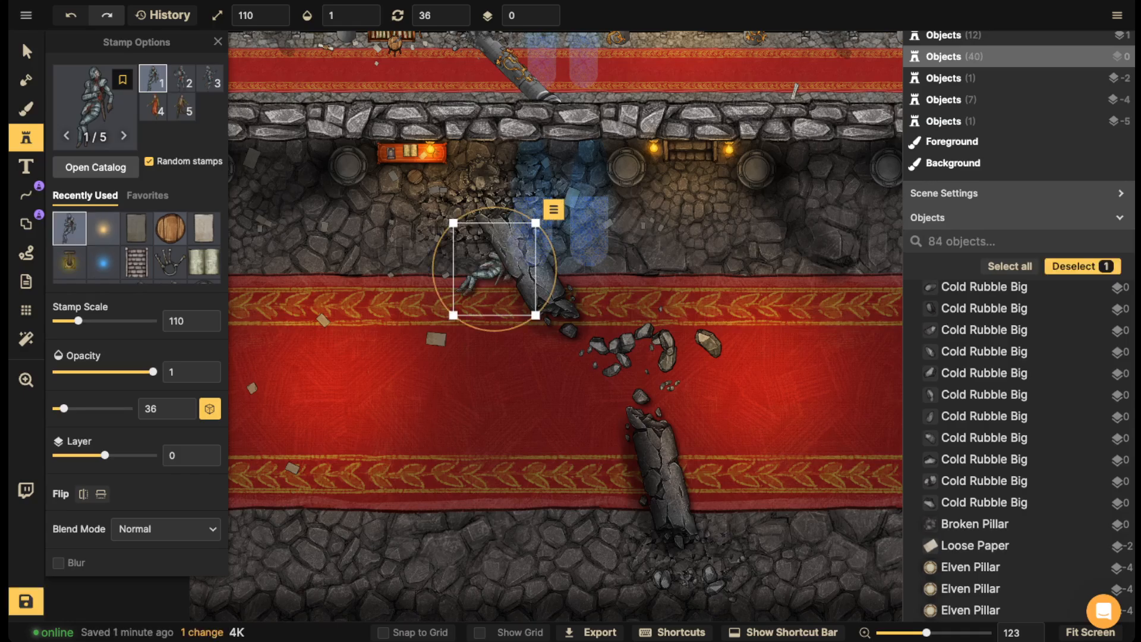
- Raise the corpse to layer 3 and nudge it slightly so it leans on the pillar
{"action": "left_click", "coordinate": [547, 11]}
{"action": "left_click", "coordinate": [547, 11]}
{"action": "left_click", "coordinate": [547, 11]}
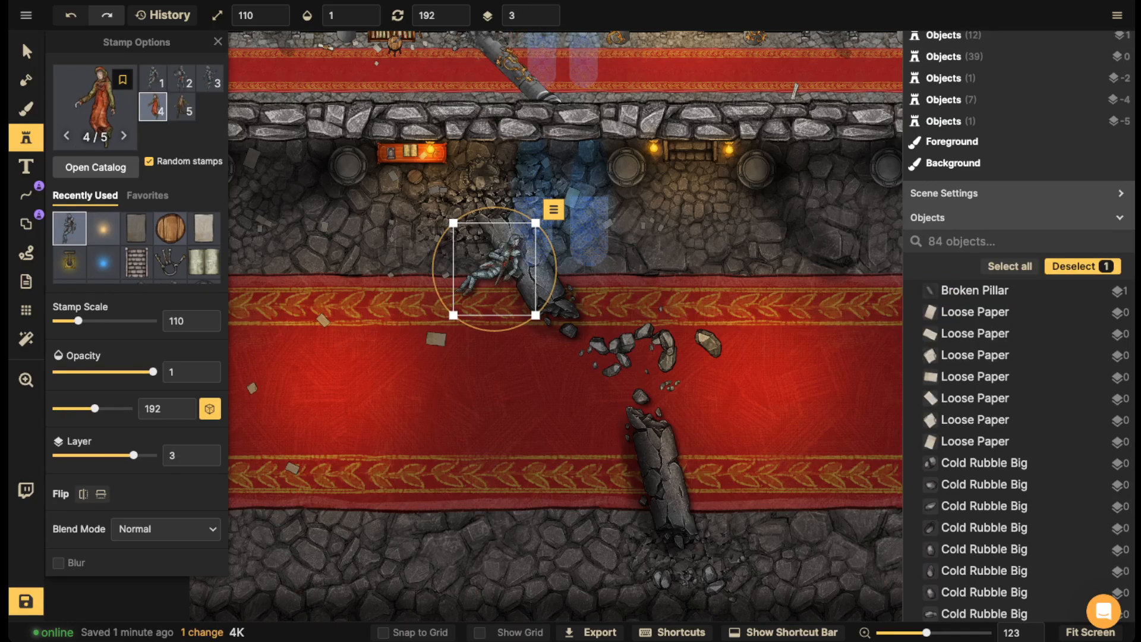
{"action": "left_click_drag", "start_coordinate": [494, 267], "coordinate": [489, 268]}
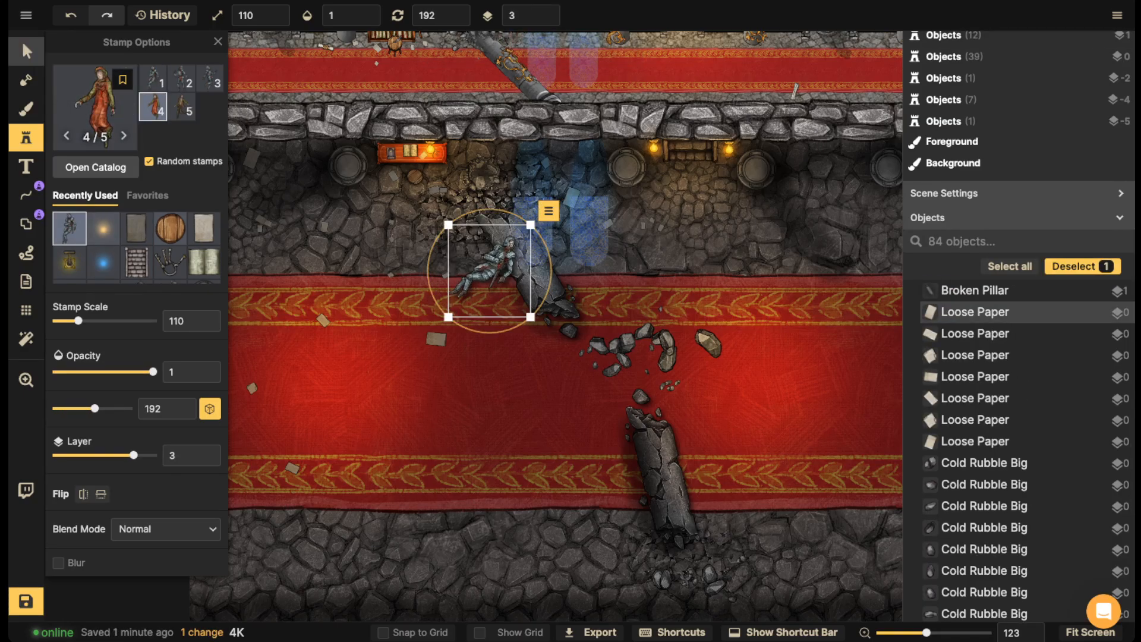
- Select the placed corpse, set its brightness to 82, and deselect it
{"action": "left_click", "coordinate": [26, 52]}
{"action": "left_click_drag", "start_coordinate": [437, 122], "coordinate": [419, 160]}
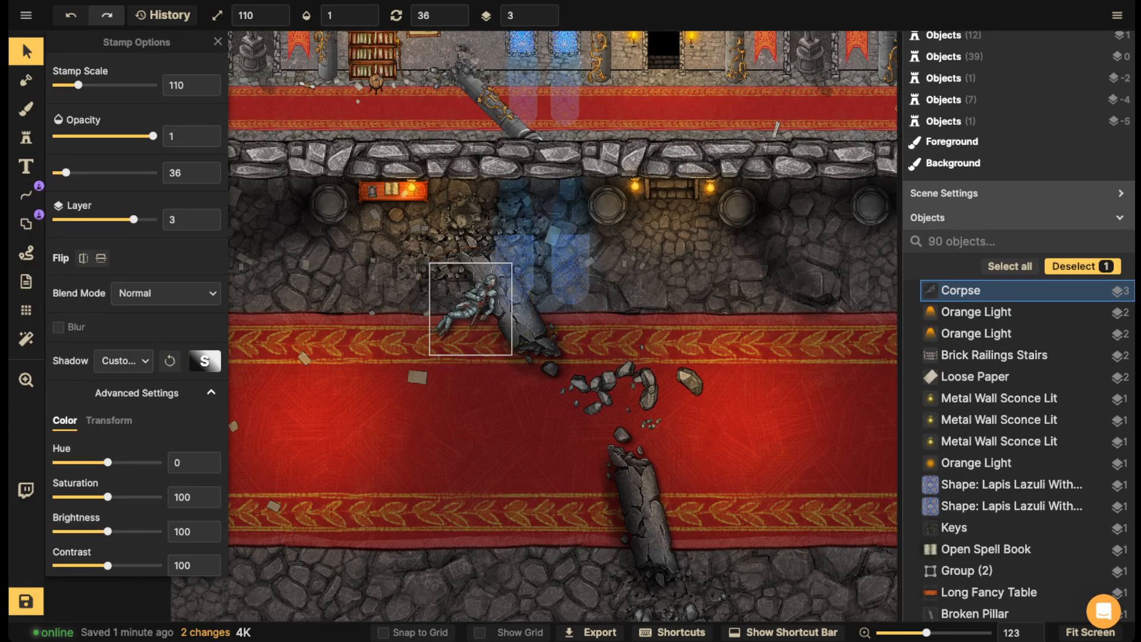
{"action": "scroll", "coordinate": [466, 299], "scroll_direction": "down", "scroll_amount": 3}
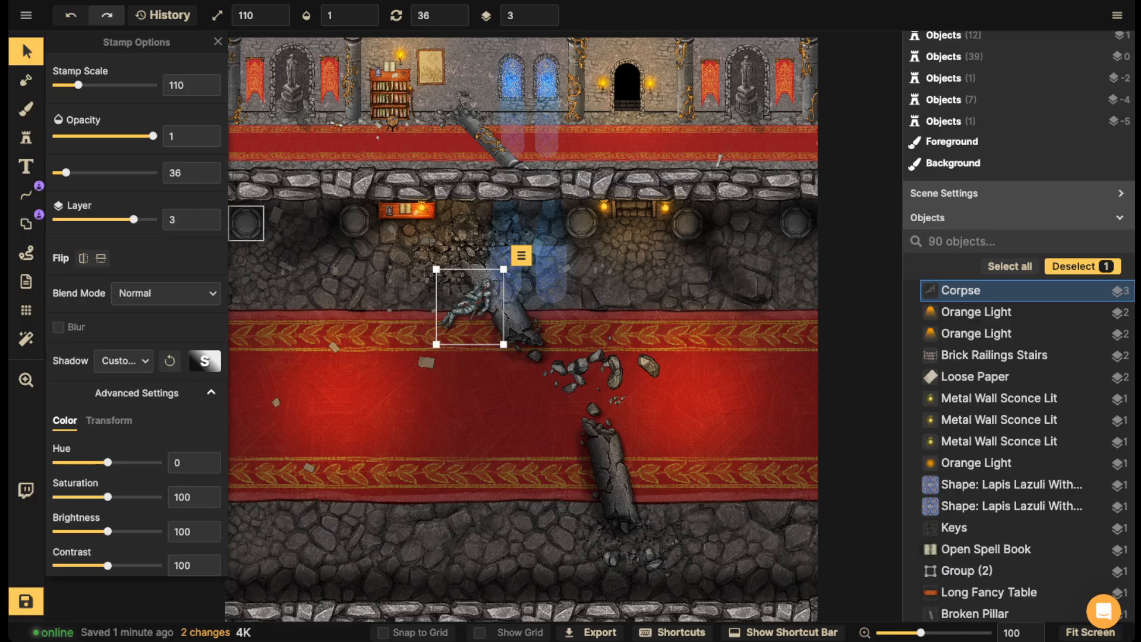
{"action": "left_click_drag", "start_coordinate": [107, 531], "coordinate": [99, 532]}
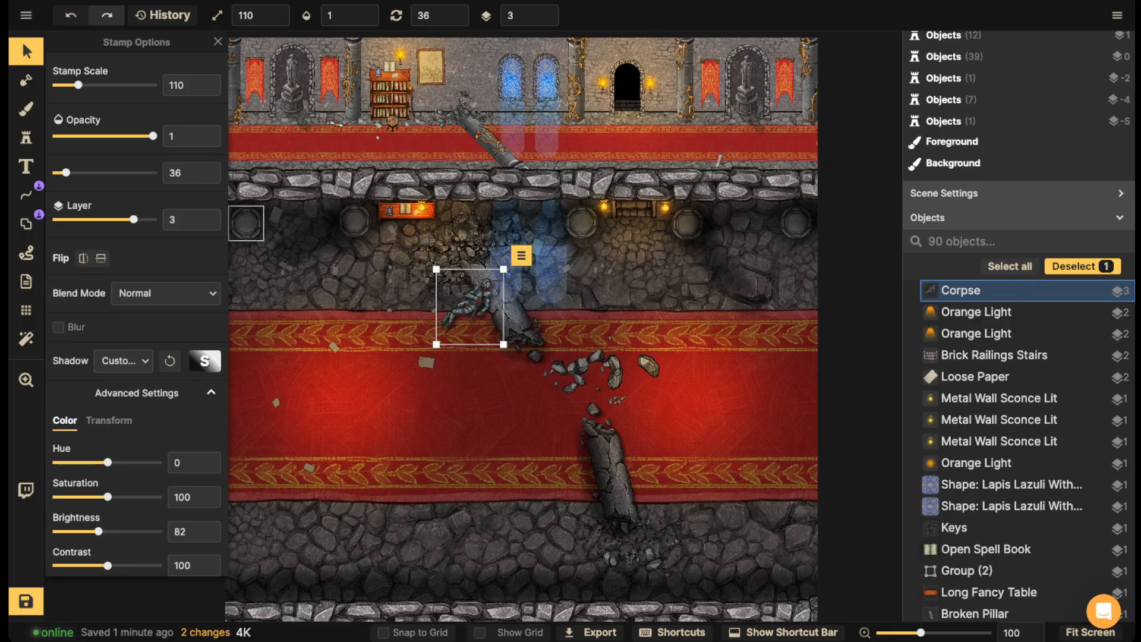
{"action": "key", "text": "Escape"}
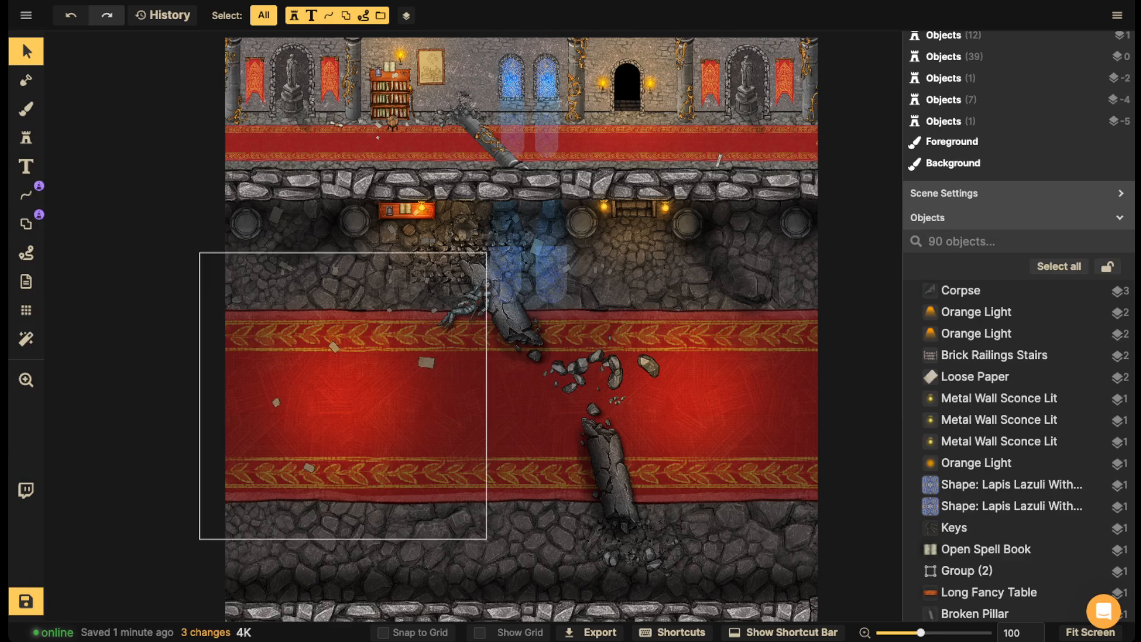
- Search the stamp catalog for "blood" and choose the nine-variant Blood stamp from the Watercolor Battlemaps Dungeon pack
{"action": "scroll", "coordinate": [323, 328], "scroll_direction": "up", "scroll_amount": 2}
{"action": "scroll", "coordinate": [322, 328], "scroll_direction": "up", "scroll_amount": 2}
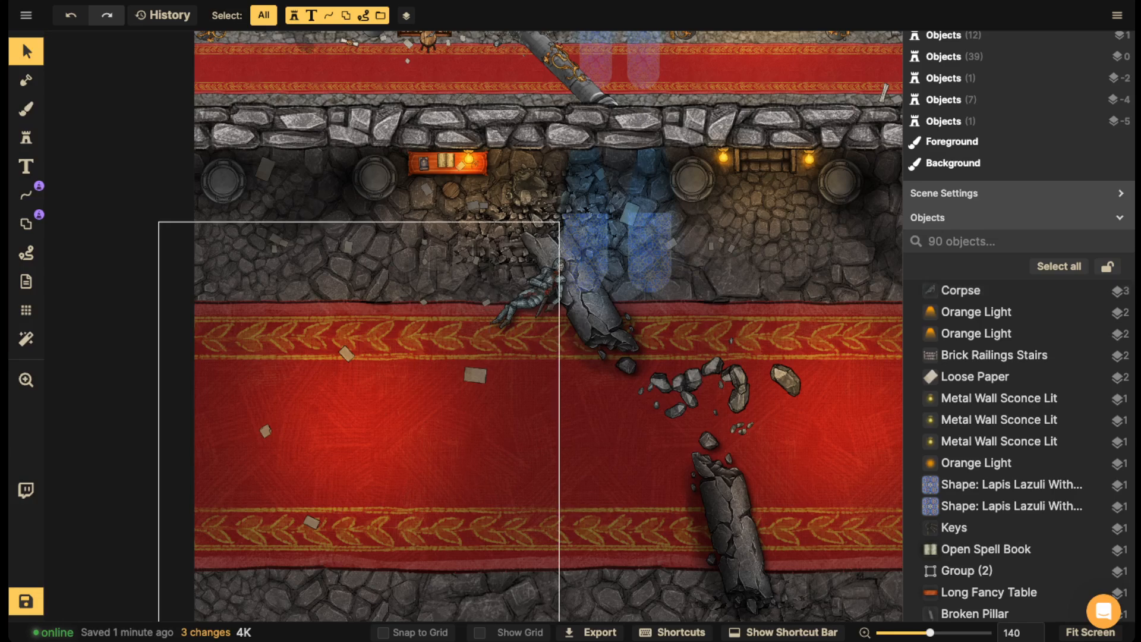
{"action": "left_click", "coordinate": [26, 138]}
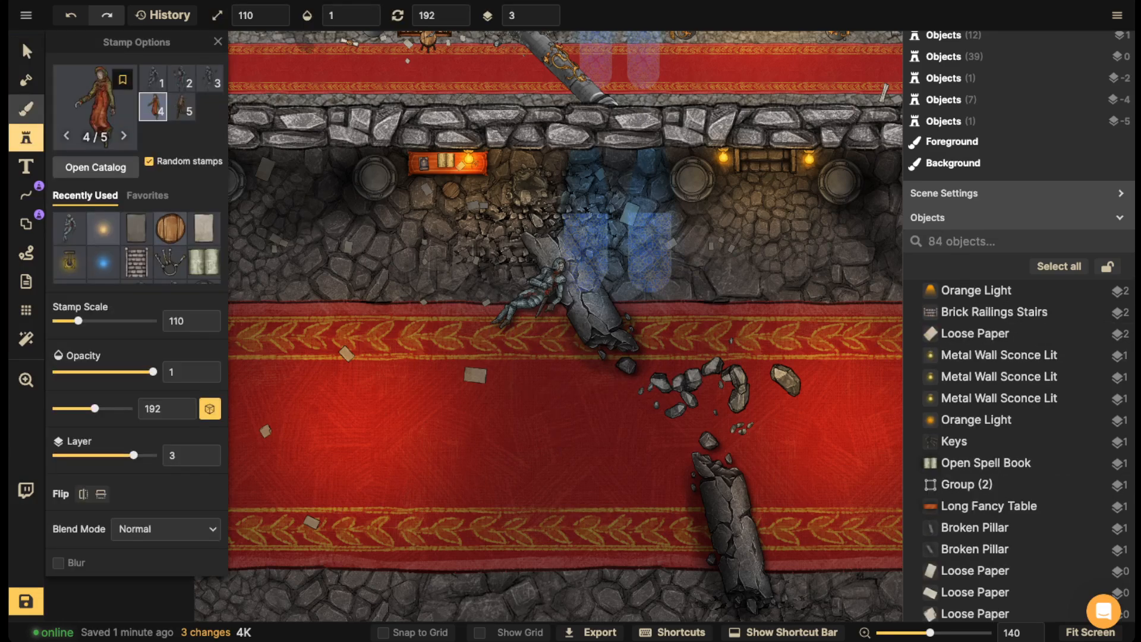
{"action": "left_click", "coordinate": [95, 108]}
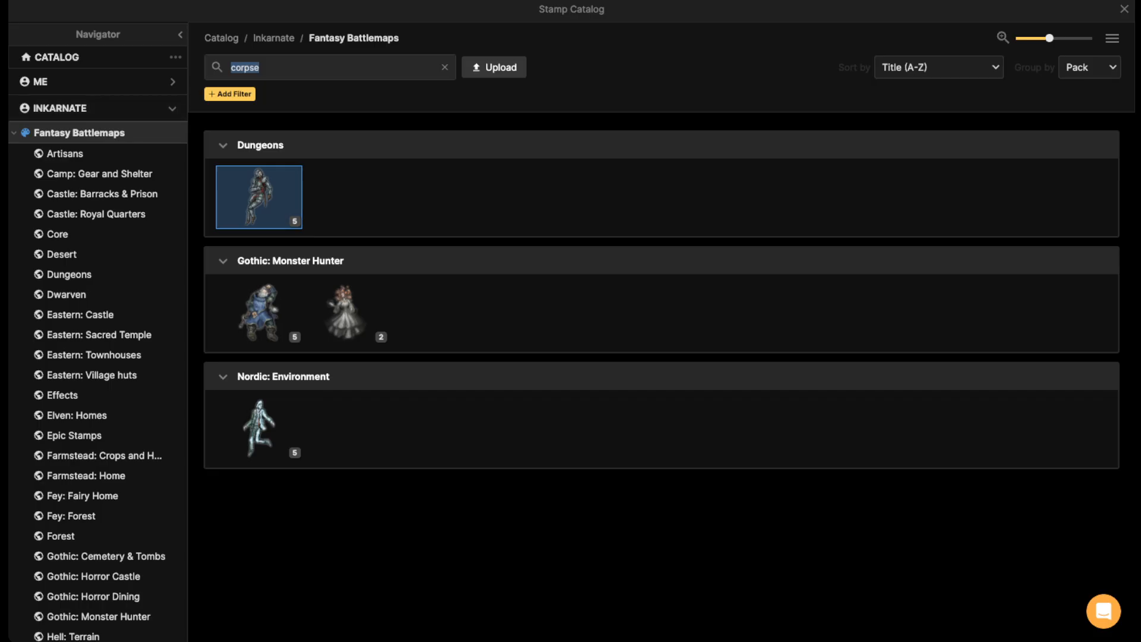
{"action": "mouse_move", "coordinate": [259, 197]}
{"action": "type", "text": "blood"}
{"action": "key", "text": "Return"}
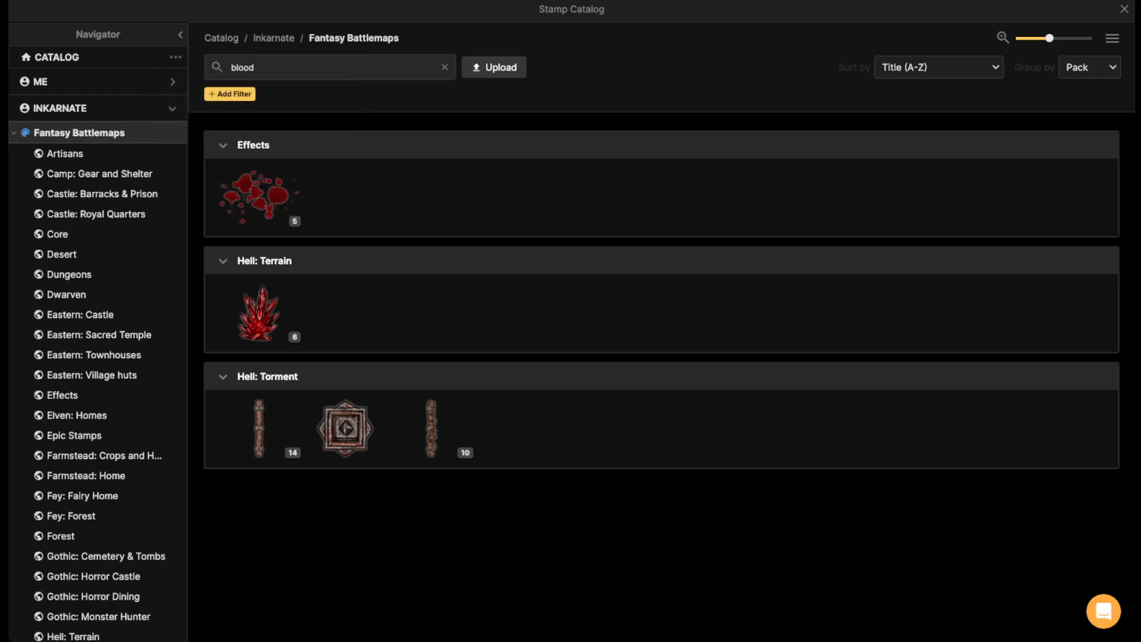
{"action": "left_click", "coordinate": [14, 133]}
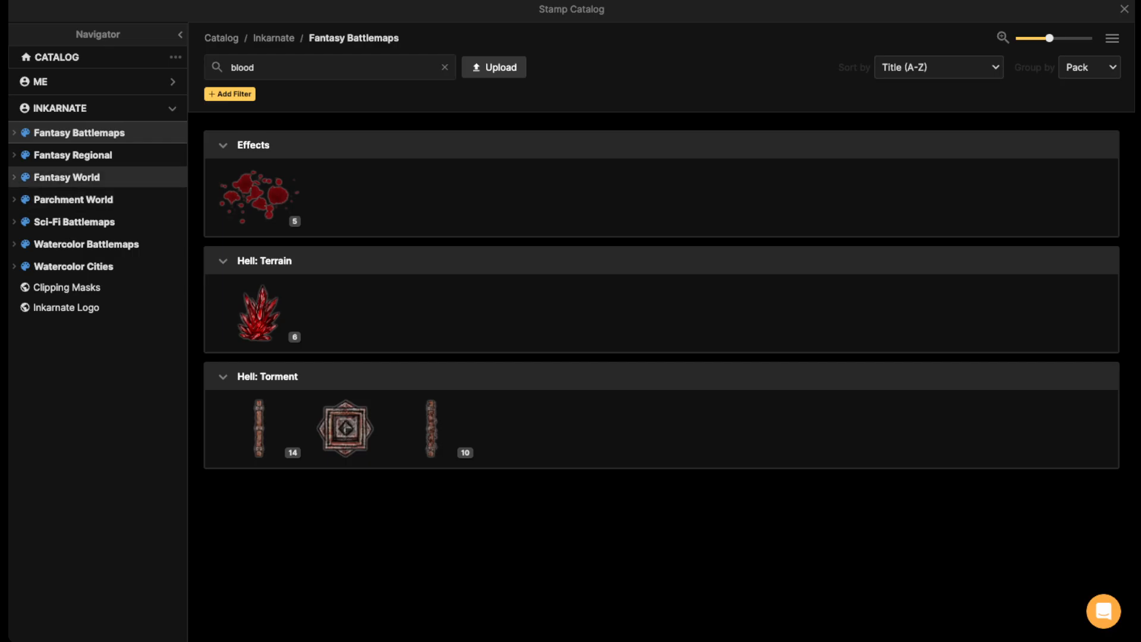
{"action": "left_click", "coordinate": [86, 244]}
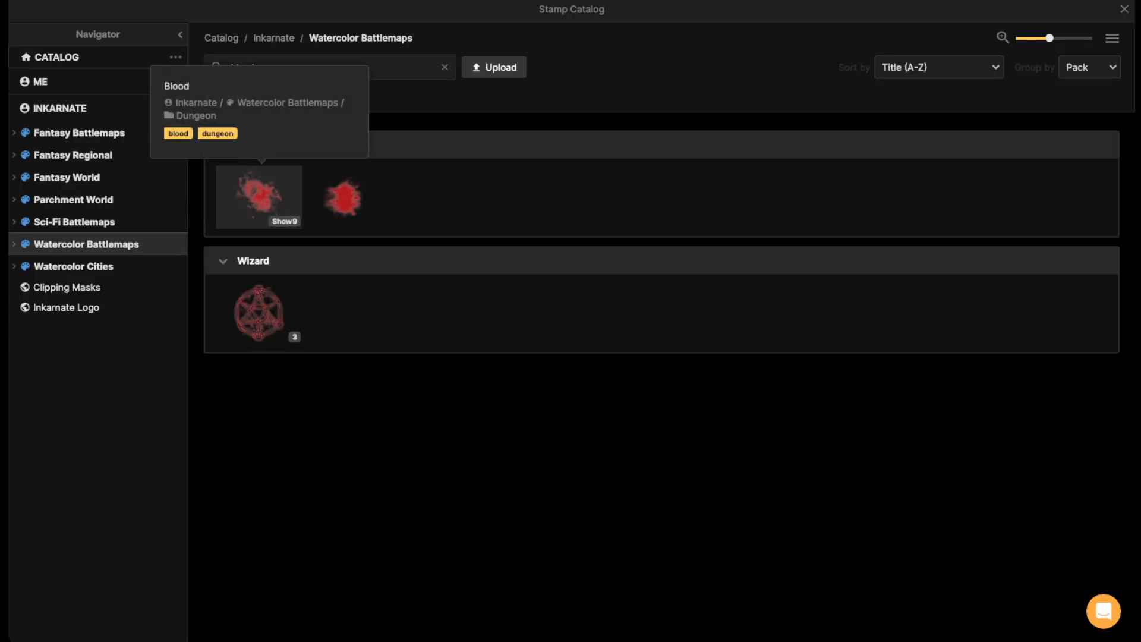
{"action": "left_click", "coordinate": [259, 196]}
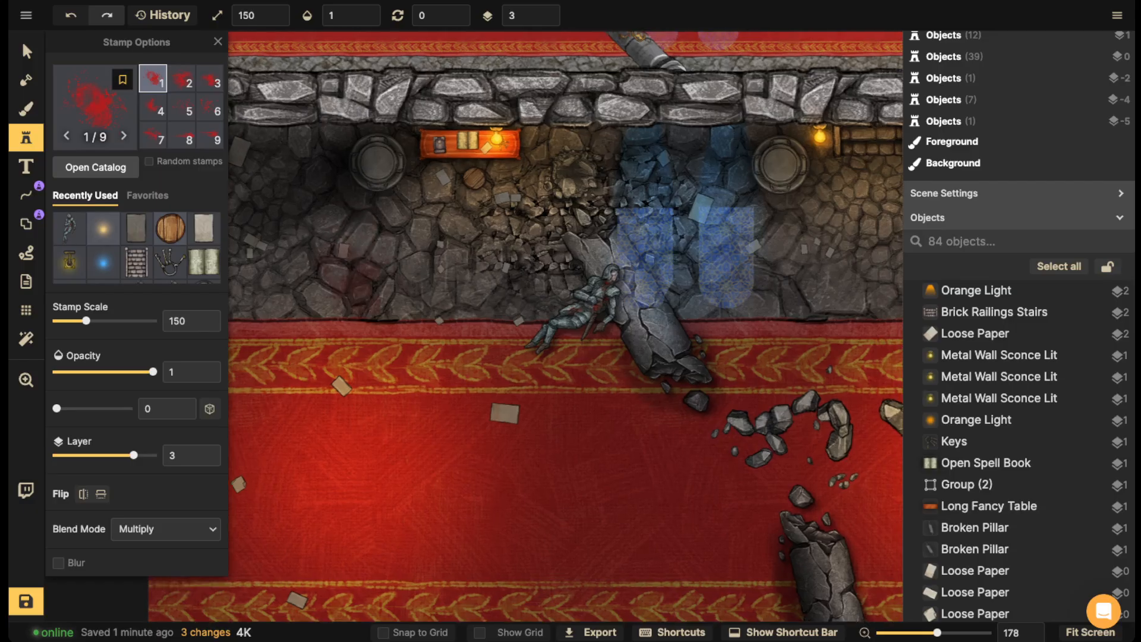
- Place blood variant 1 at scale 190 over the corpse and lower it to layer 2
{"action": "left_click", "coordinate": [533, 334]}
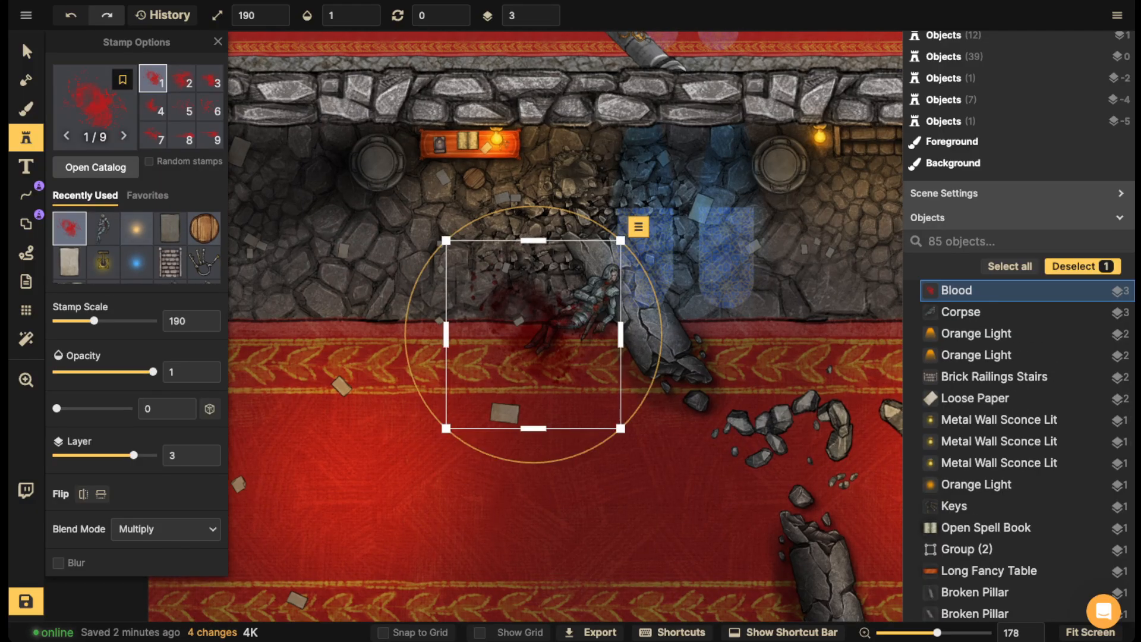
{"action": "left_click", "coordinate": [26, 51]}
{"action": "scroll", "coordinate": [582, 283], "scroll_direction": "up", "scroll_amount": 5}
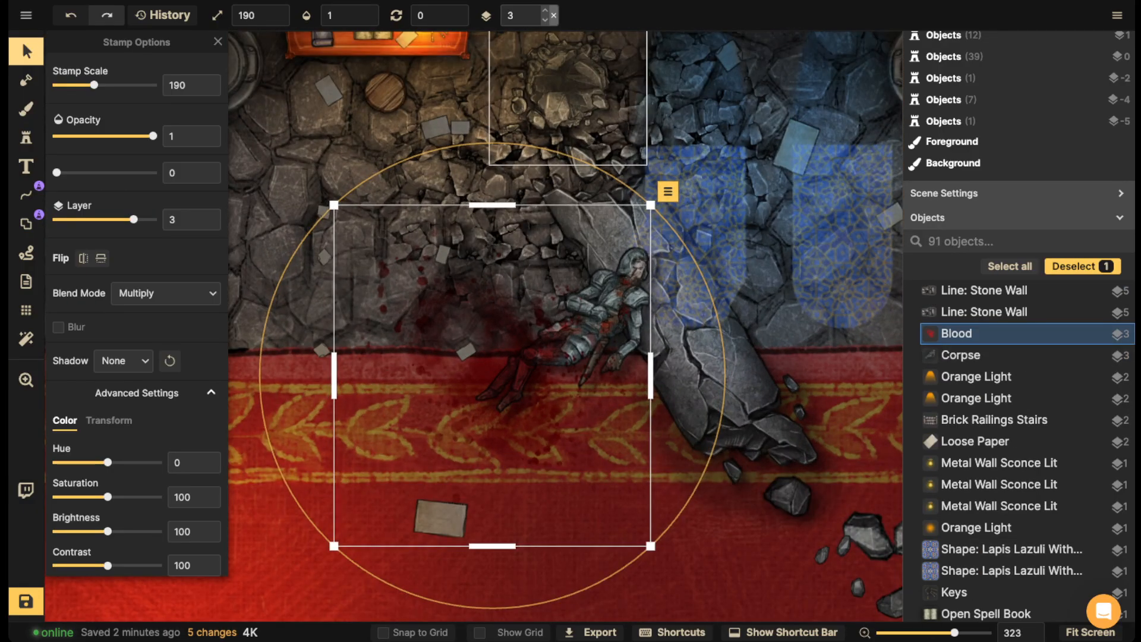
{"action": "left_click", "coordinate": [545, 21]}
- Rotate the blood stain to 75, shrink it to scale 110, and move it between the corpse and the pillar
{"action": "scroll", "coordinate": [492, 357], "scroll_direction": "down", "scroll_amount": 15}
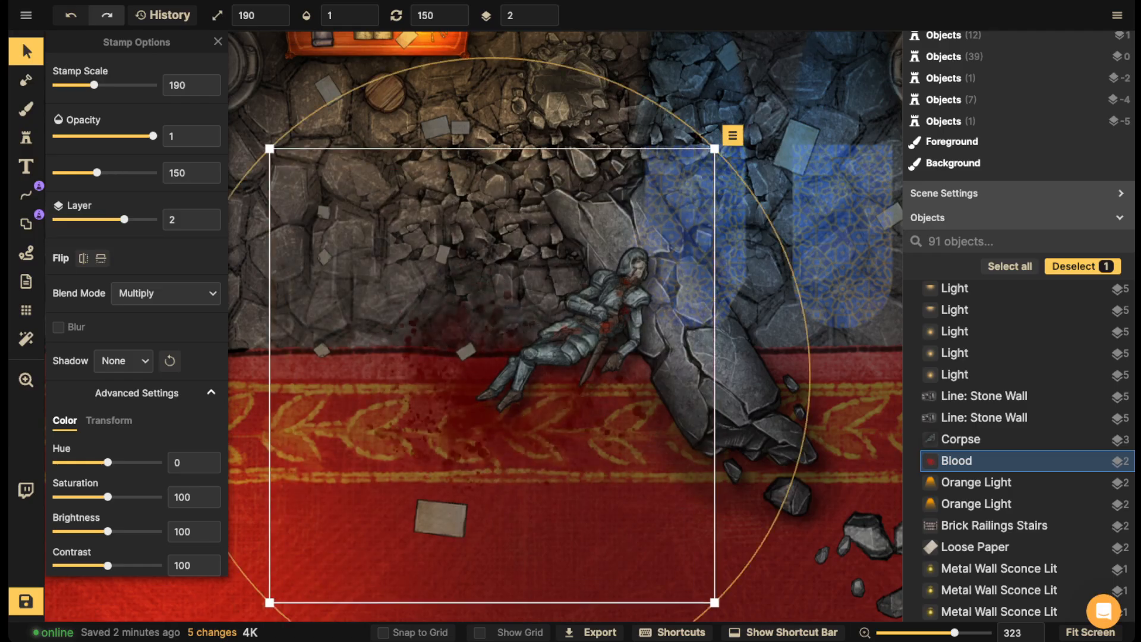
{"action": "scroll", "coordinate": [492, 356], "scroll_direction": "down", "scroll_amount": 2}
{"action": "left_click_drag", "start_coordinate": [492, 375], "coordinate": [619, 356]}
{"action": "scroll", "coordinate": [601, 372], "scroll_direction": "down", "scroll_amount": 3}
{"action": "scroll", "coordinate": [600, 372], "scroll_direction": "down", "scroll_amount": 5}
{"action": "scroll", "coordinate": [600, 372], "scroll_direction": "down", "scroll_amount": 1}
{"action": "scroll", "coordinate": [600, 372], "scroll_direction": "down", "scroll_amount": 2}
{"action": "scroll", "coordinate": [550, 345], "scroll_direction": "down", "scroll_amount": 4}
{"action": "key", "text": "Escape"}
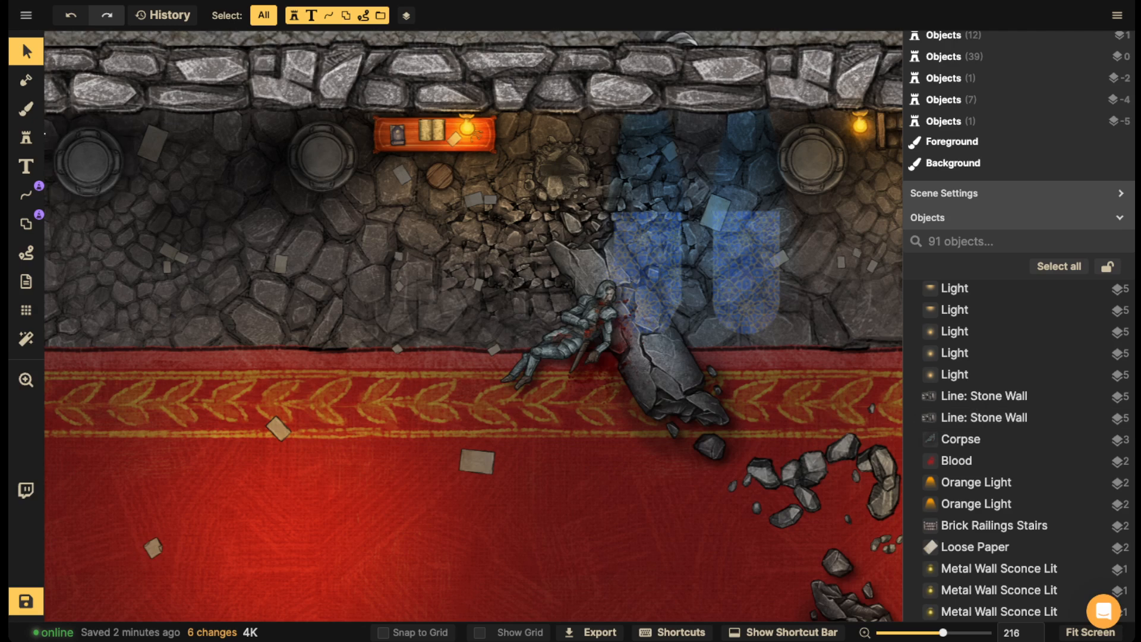
- Place blood splatter variant 5 at scale 60 and rotation 105 on the broken pillar beside the corpse
{"action": "left_click", "coordinate": [26, 138]}
{"action": "scroll", "coordinate": [321, 432], "scroll_direction": "down", "scroll_amount": 3}
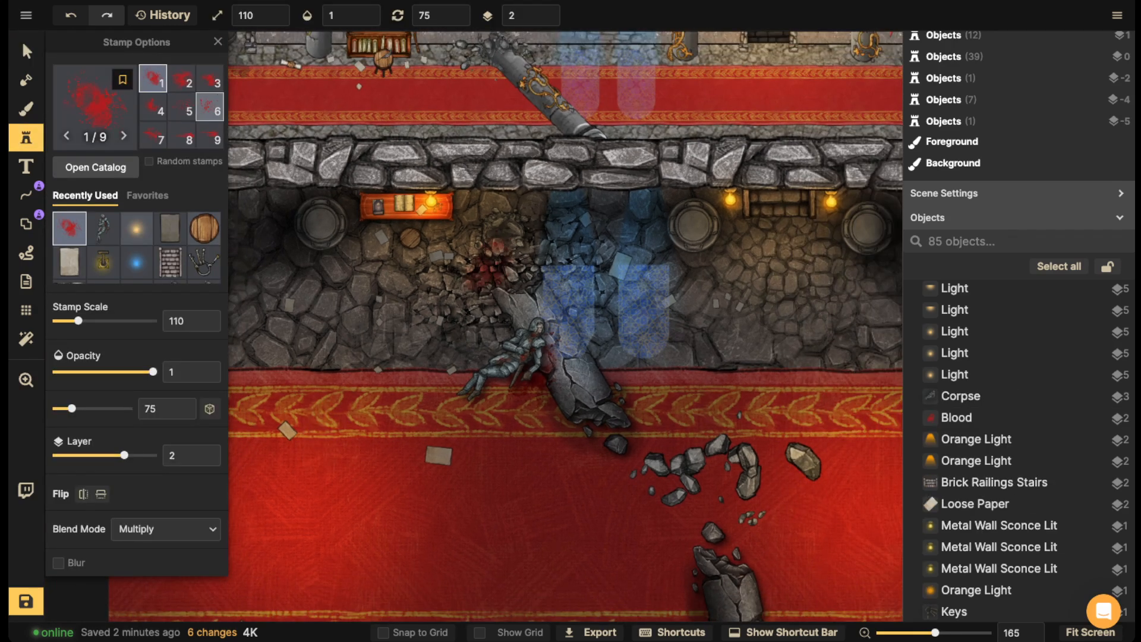
{"action": "left_click", "coordinate": [182, 107]}
{"action": "scroll", "coordinate": [494, 305], "scroll_direction": "up", "scroll_amount": 8}
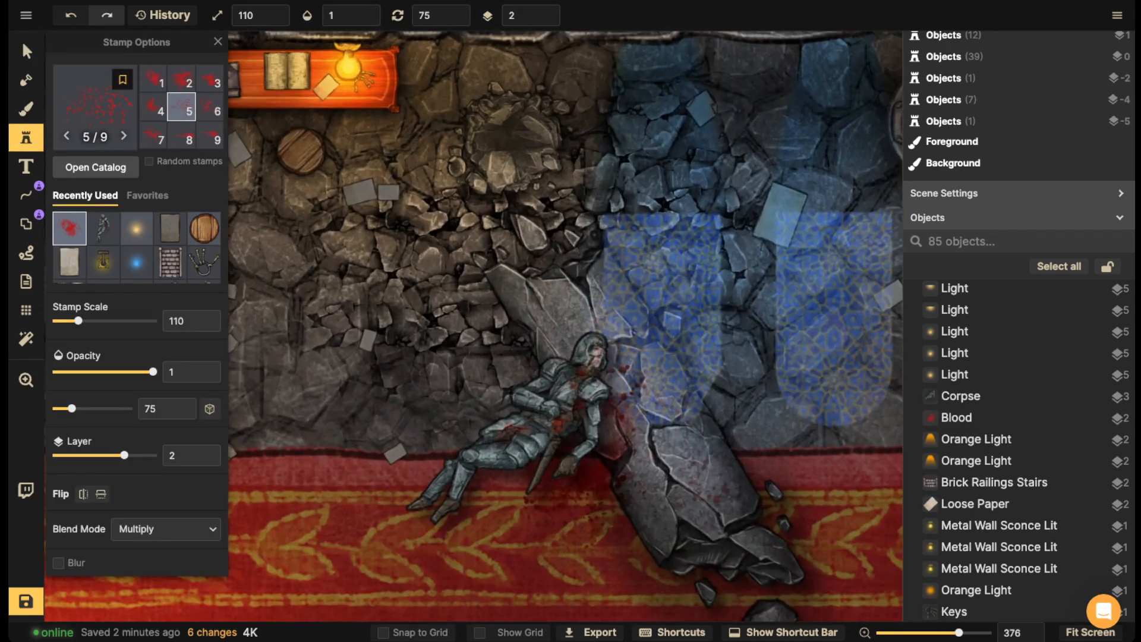
{"action": "scroll", "coordinate": [601, 443], "scroll_direction": "down", "scroll_amount": 2}
{"action": "scroll", "coordinate": [686, 480], "scroll_direction": "down", "scroll_amount": 3}
{"action": "scroll", "coordinate": [687, 480], "scroll_direction": "up", "scroll_amount": 2}
{"action": "left_click", "coordinate": [683, 475]}
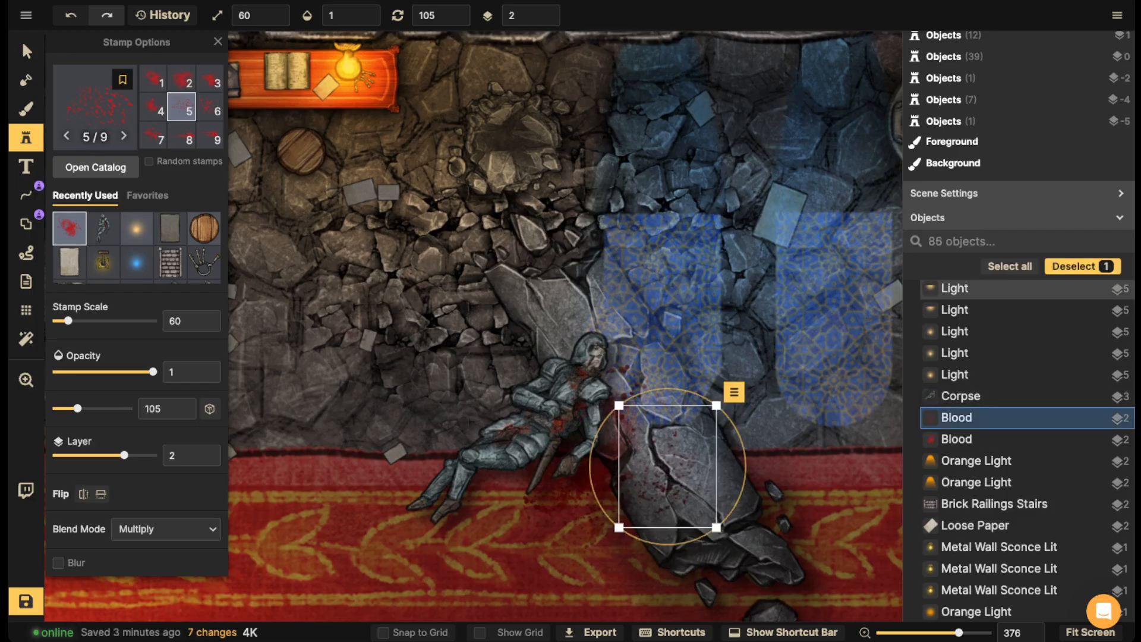
- Add a second variant 5 blood splatter at scale 60 on the carpet border below the corpse
{"action": "left_click_drag", "start_coordinate": [684, 475], "coordinate": [688, 282]}
{"action": "scroll", "coordinate": [548, 344], "scroll_direction": "up", "scroll_amount": 6}
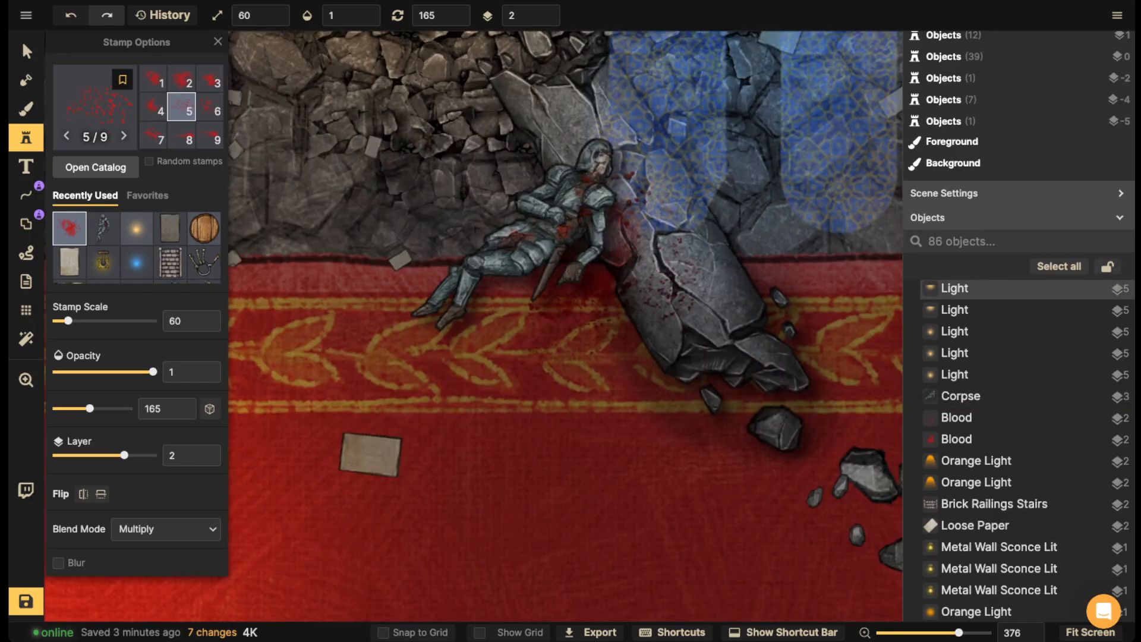
{"action": "left_click", "coordinate": [547, 344]}
- Place blood variant 4 at scale 110 and rotation 195 on the stone floor between the corpse and the left columns
{"action": "scroll", "coordinate": [391, 327], "scroll_direction": "down", "scroll_amount": 3}
{"action": "scroll", "coordinate": [383, 322], "scroll_direction": "down", "scroll_amount": 3}
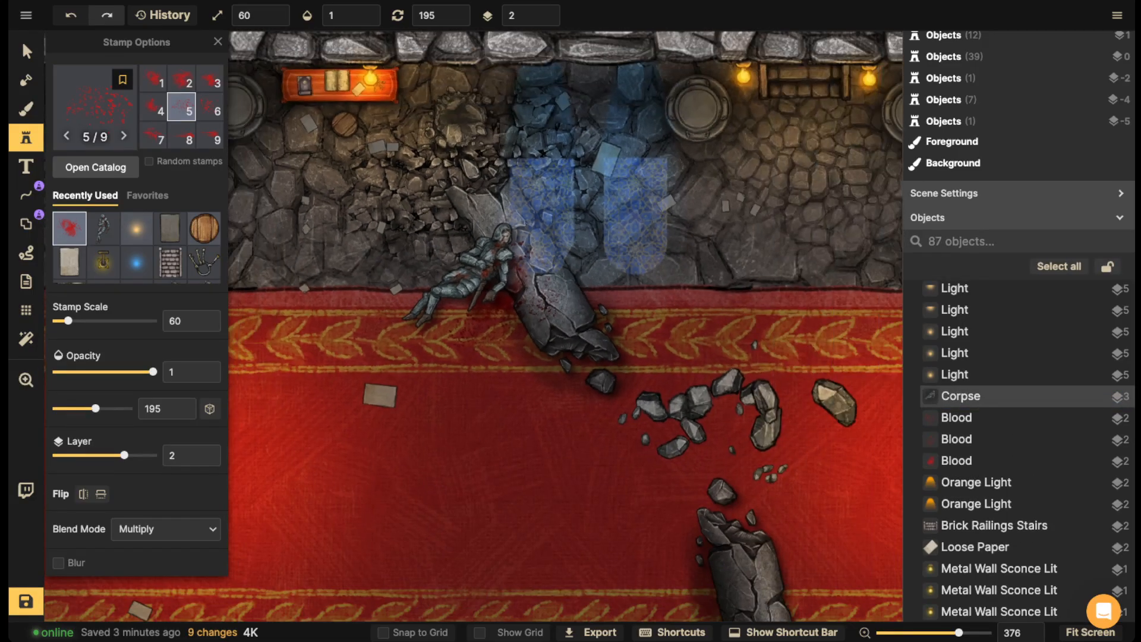
{"action": "left_click_drag", "start_coordinate": [383, 321], "coordinate": [594, 315]}
{"action": "key", "text": "4"}
{"action": "scroll", "coordinate": [418, 229], "scroll_direction": "down", "scroll_amount": 1}
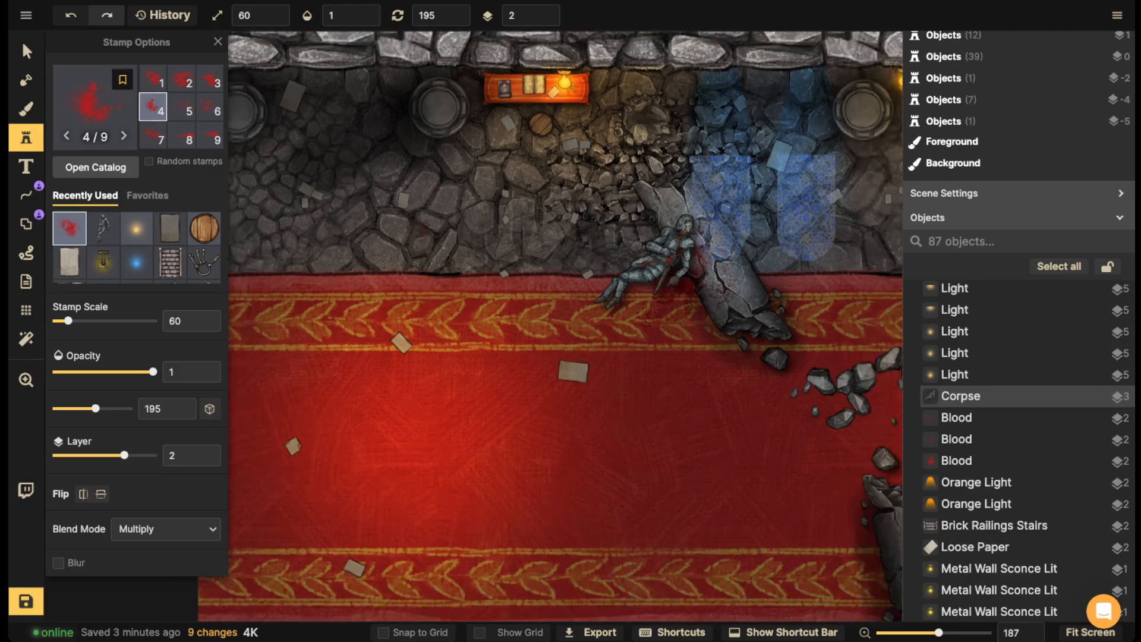
{"action": "scroll", "coordinate": [417, 231], "scroll_direction": "up", "scroll_amount": 5}
{"action": "left_click", "coordinate": [440, 181]}
{"action": "scroll", "coordinate": [484, 250], "scroll_direction": "down", "scroll_amount": 3}
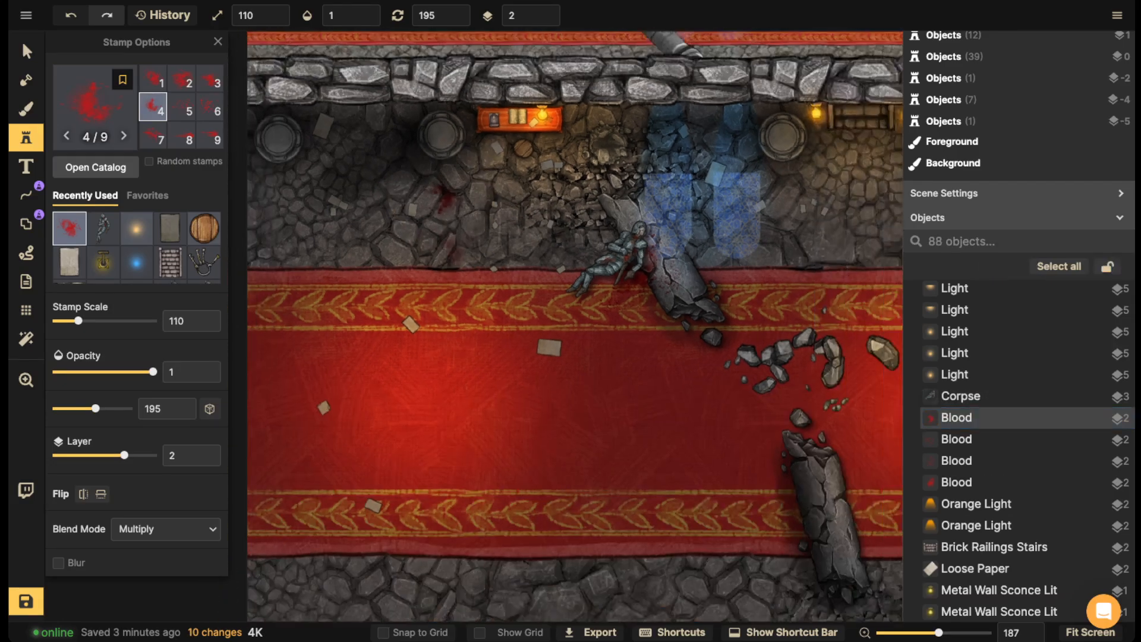
- Place blood variant 3 at scale 110 and rotation 225 on the lower piece of the fallen pillar
{"action": "left_click_drag", "start_coordinate": [523, 381], "coordinate": [437, 240]}
{"action": "key", "text": "3"}
{"action": "scroll", "coordinate": [475, 434], "scroll_direction": "down", "scroll_amount": 4}
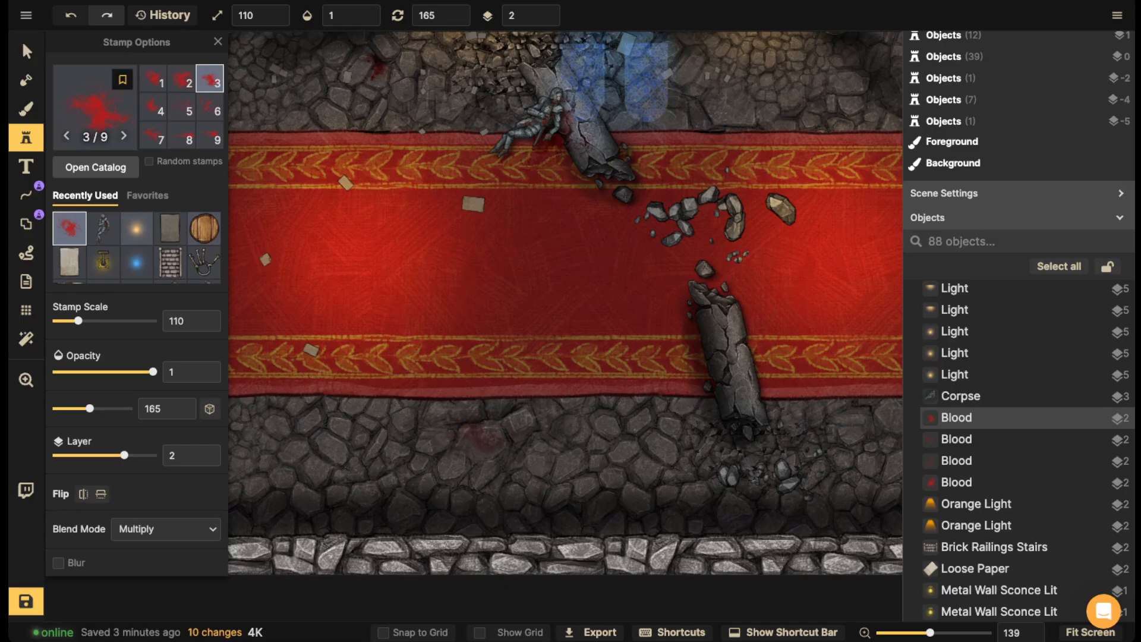
{"action": "scroll", "coordinate": [742, 372], "scroll_direction": "up", "scroll_amount": 6}
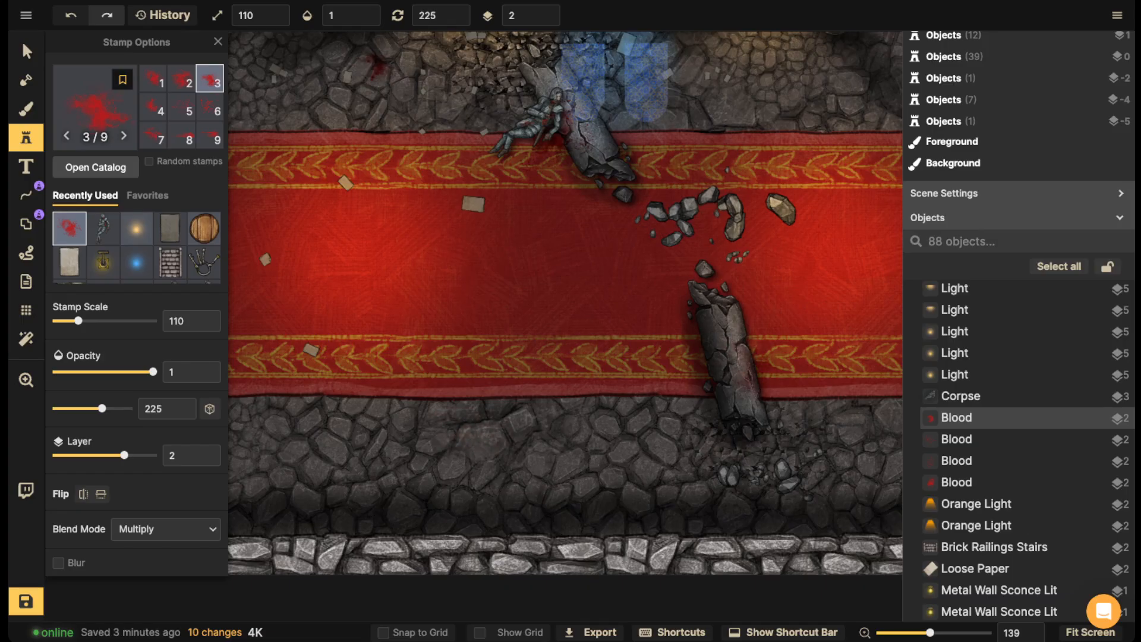
{"action": "left_click", "coordinate": [743, 372]}
- Place blood variant 2 at scale 110 on the floor in front of the railed stairs between the two sconces
{"action": "scroll", "coordinate": [743, 371], "scroll_direction": "down", "scroll_amount": 1}
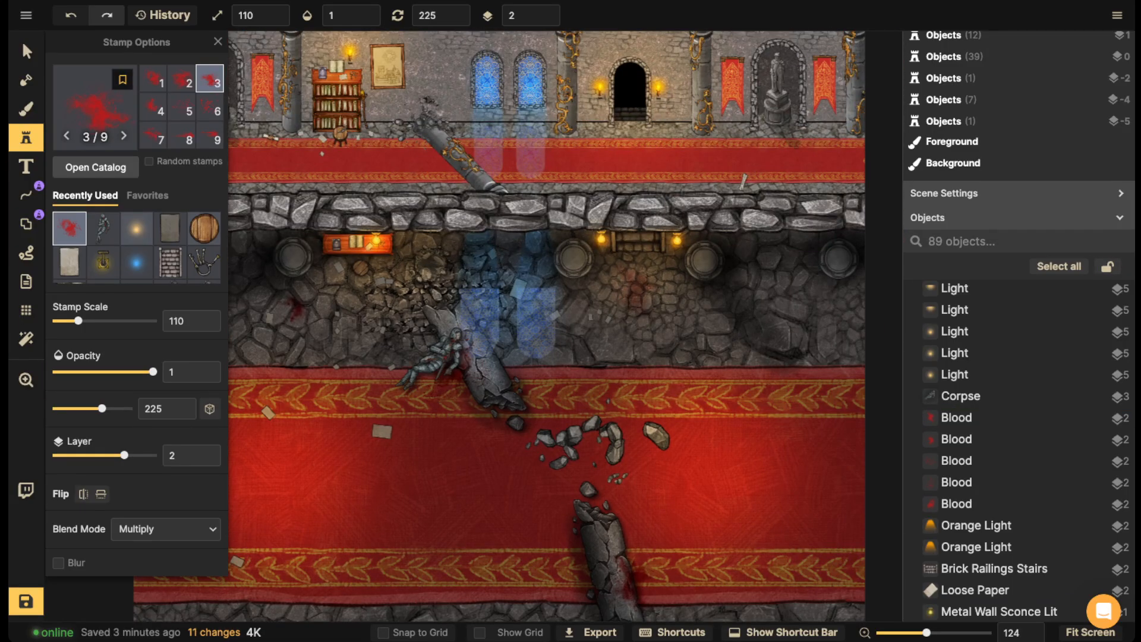
{"action": "key", "text": "2"}
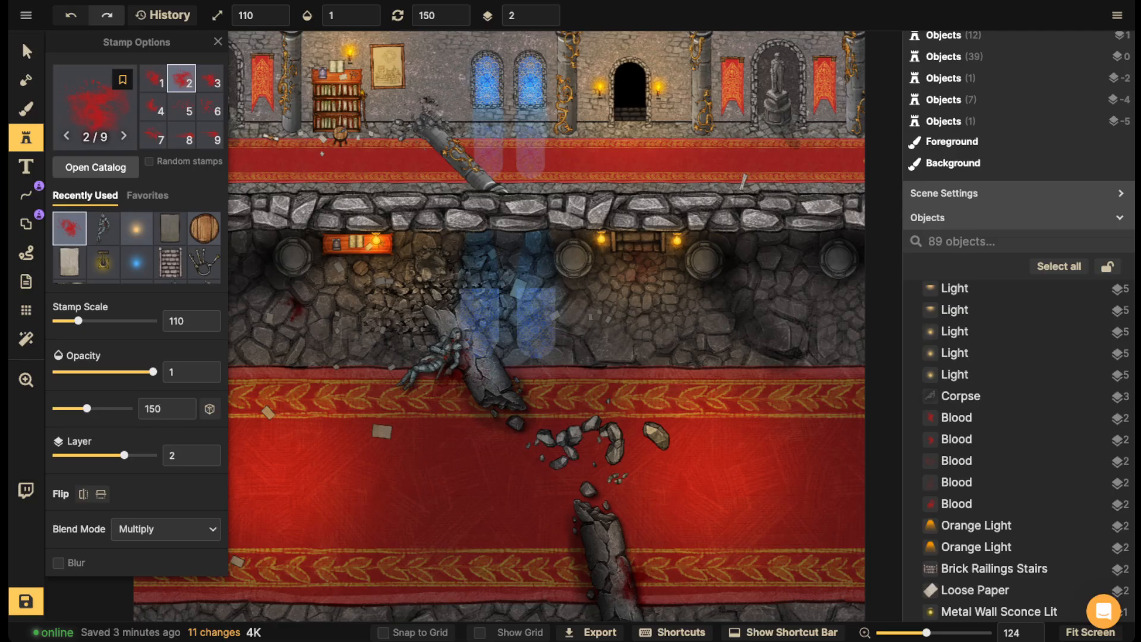
{"action": "left_click", "coordinate": [640, 266]}
{"action": "scroll", "coordinate": [543, 317], "scroll_direction": "down", "scroll_amount": 5}
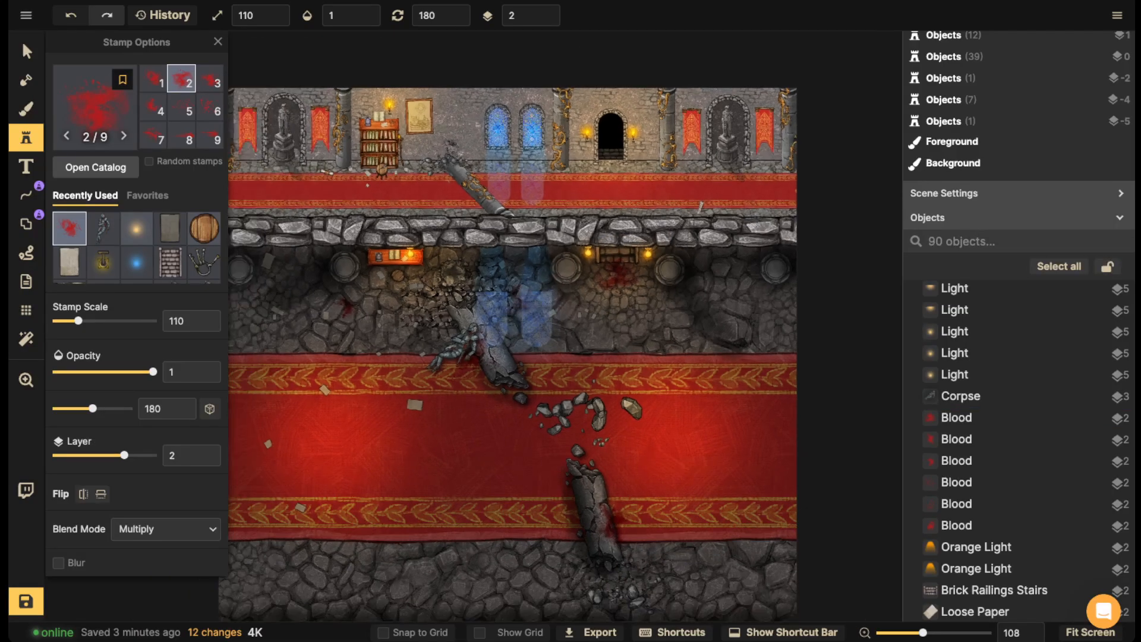
- Place blood variant 1 at scale 110 and rotation 120 at the left end of the carpet's lower edge
{"action": "key", "text": "space"}
{"action": "left_click_drag", "start_coordinate": [543, 318], "coordinate": [623, 173]}
{"action": "left_click_drag", "start_coordinate": [468, 285], "coordinate": [525, 211]}
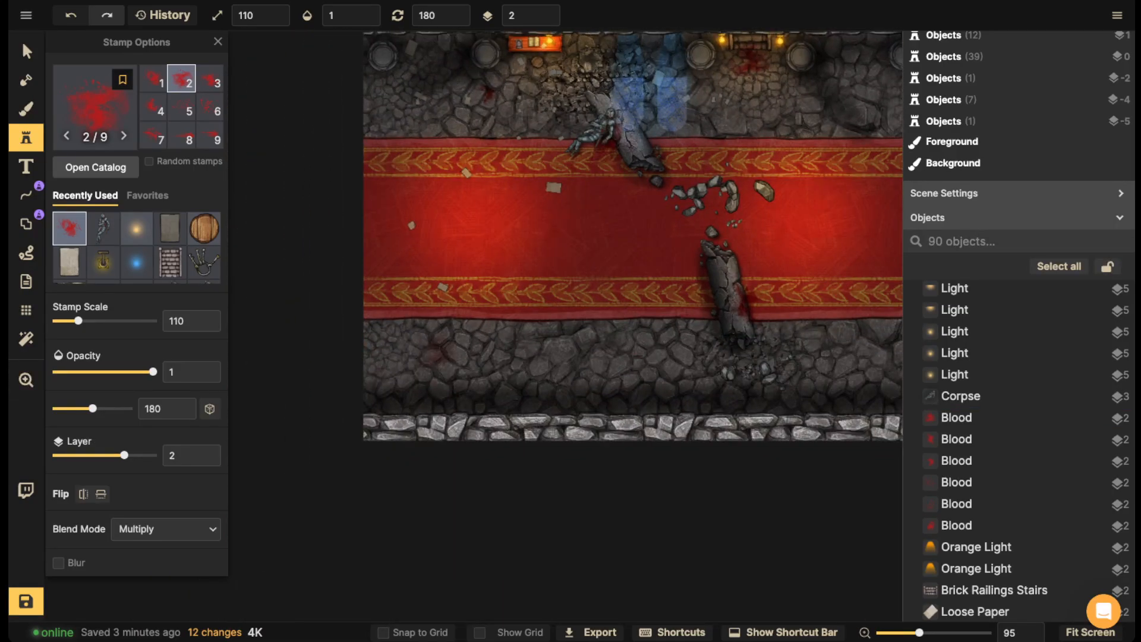
{"action": "key", "text": "1"}
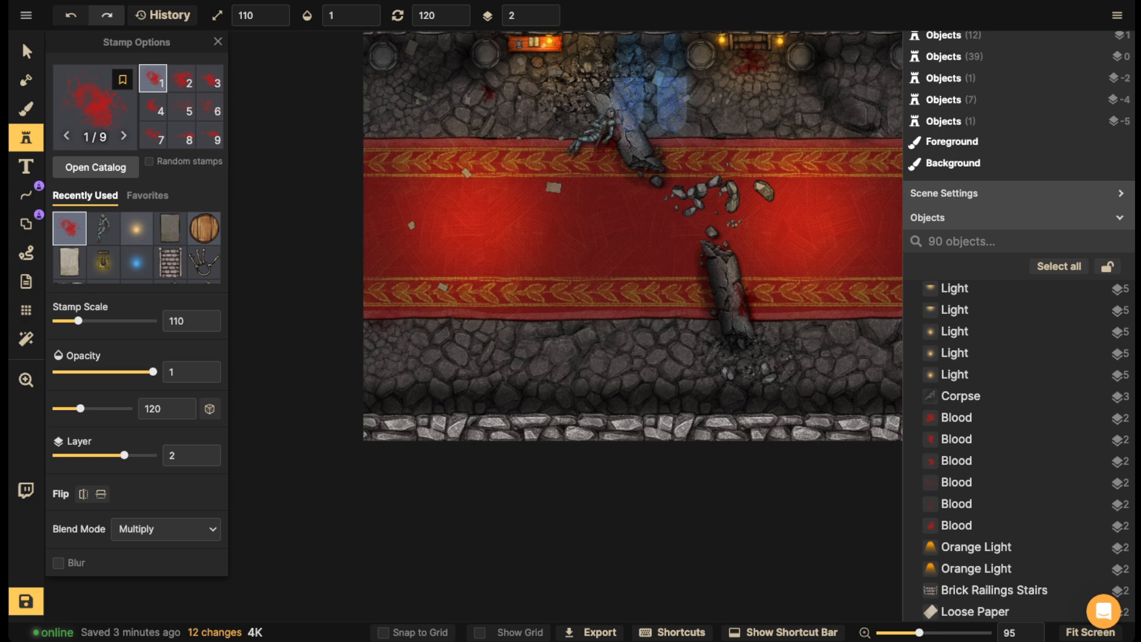
{"action": "left_click", "coordinate": [368, 317]}
- Search the stamp catalog for weapons within Fantasy Battlemaps and choose the crossbow set from Castle: Barracks & Prison
{"action": "scroll", "coordinate": [423, 264], "scroll_direction": "down", "scroll_amount": 1}
{"action": "key", "text": "space"}
{"action": "left_click_drag", "start_coordinate": [583, 202], "coordinate": [545, 370]}
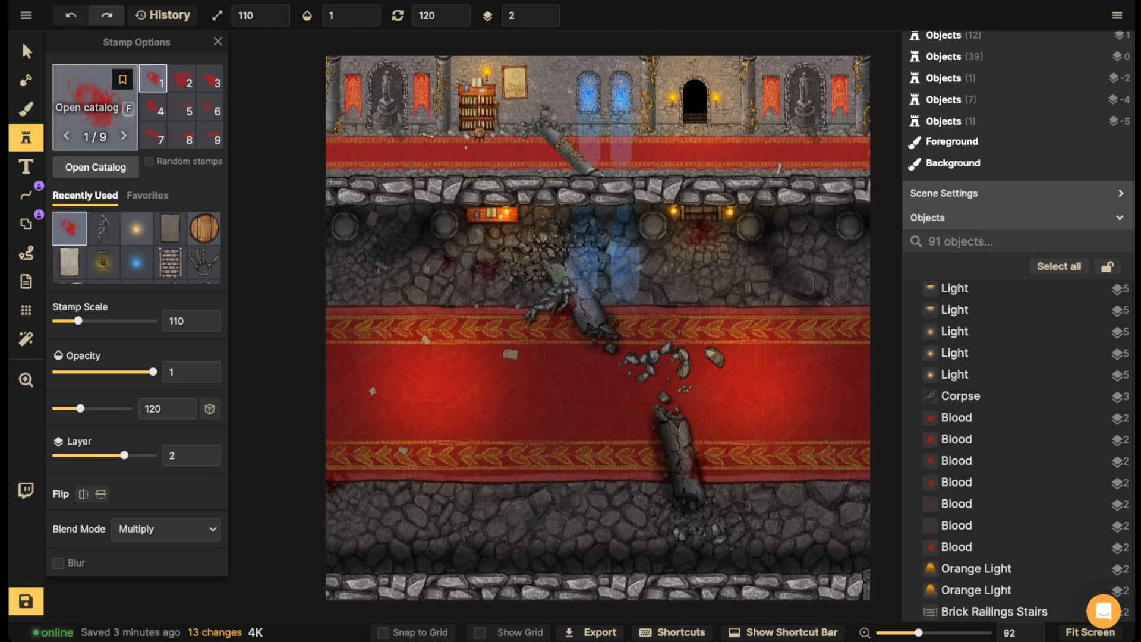
{"action": "type", "text": "fweapons"}
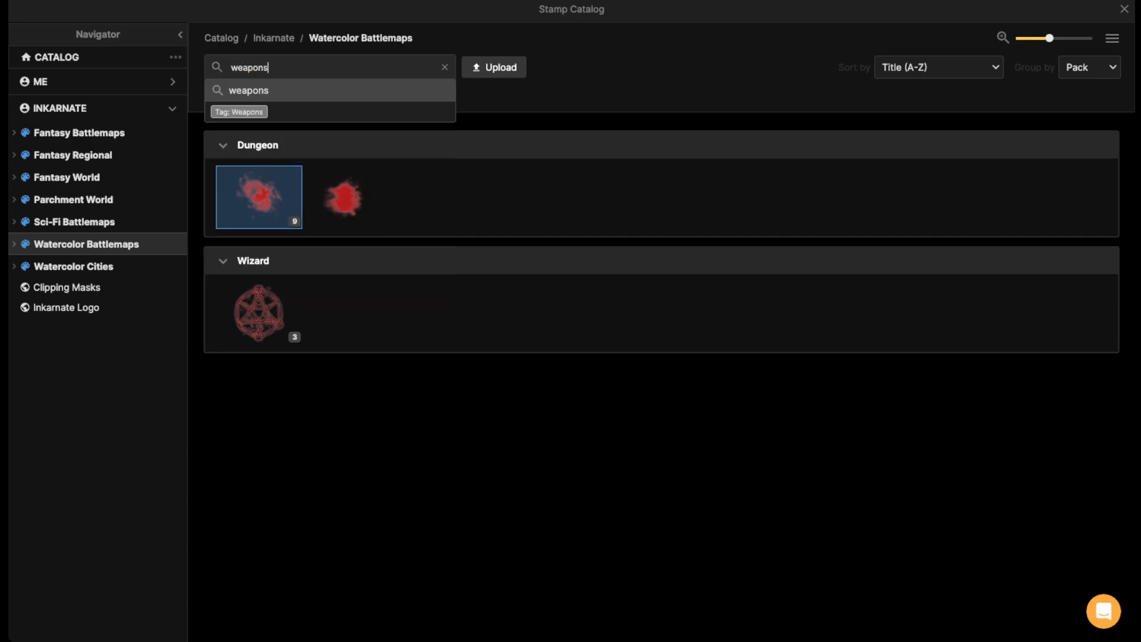
{"action": "key", "text": "Return"}
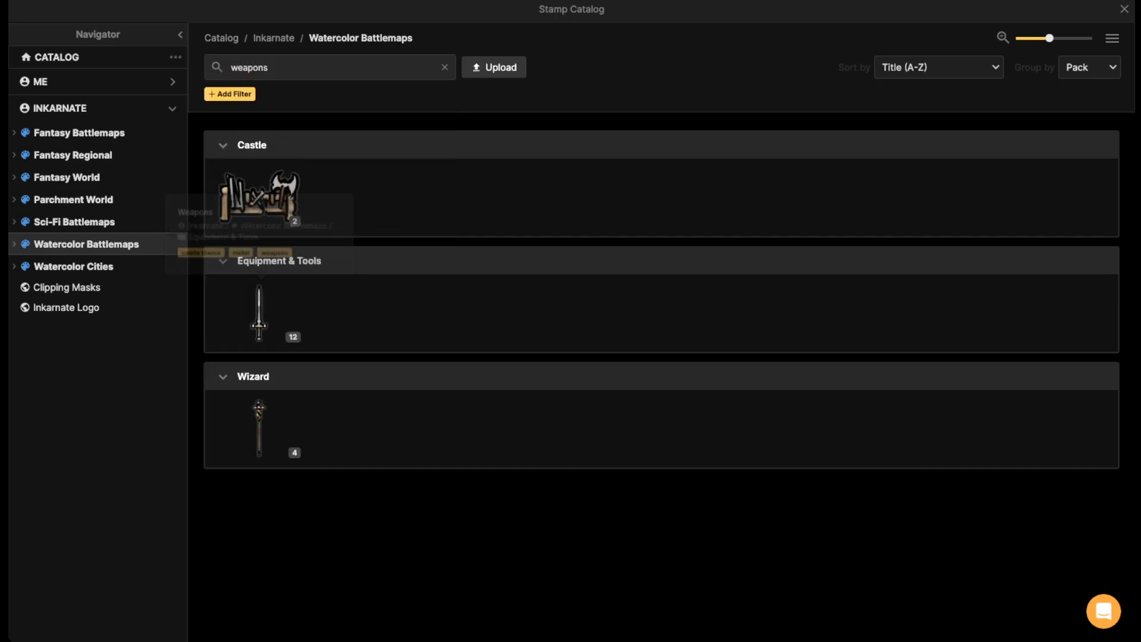
{"action": "left_click", "coordinate": [79, 132]}
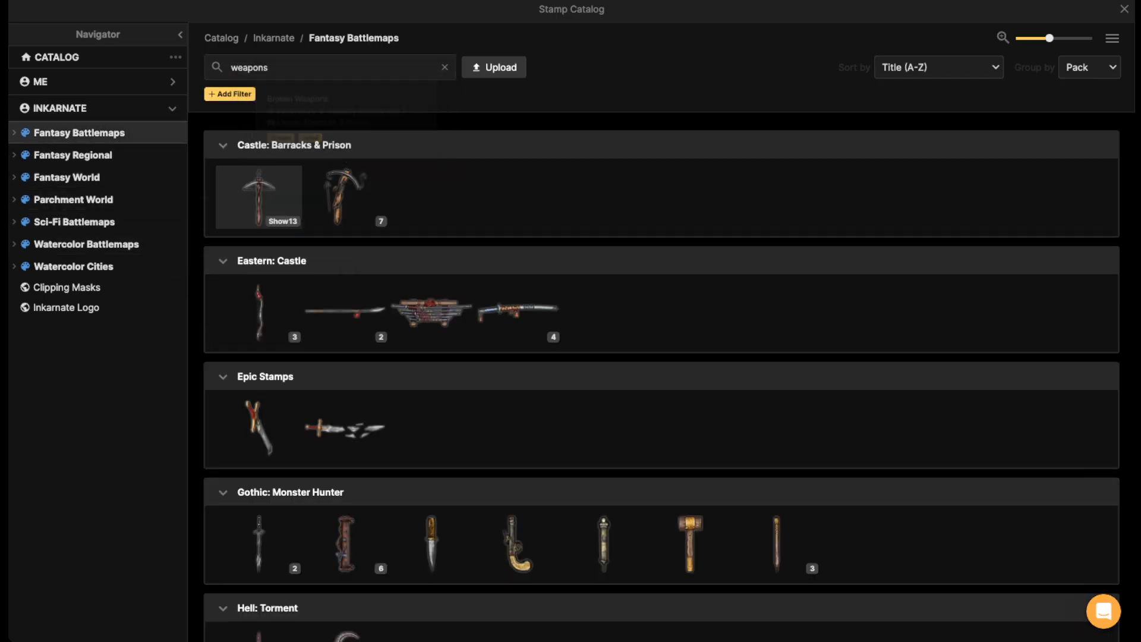
{"action": "left_click", "coordinate": [259, 197]}
- Place the variant 1 crossbow at scale 110 and rotation 300 on the stone floor near the left columns
{"action": "scroll", "coordinate": [624, 282], "scroll_direction": "up", "scroll_amount": 5}
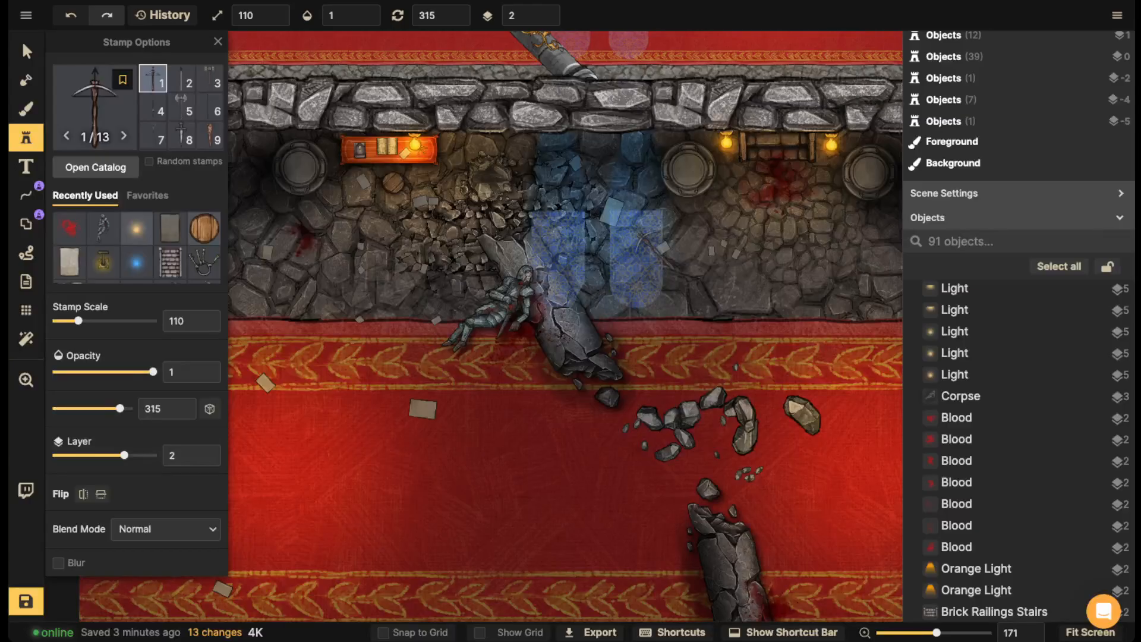
{"action": "left_click_drag", "start_coordinate": [665, 244], "coordinate": [757, 241]}
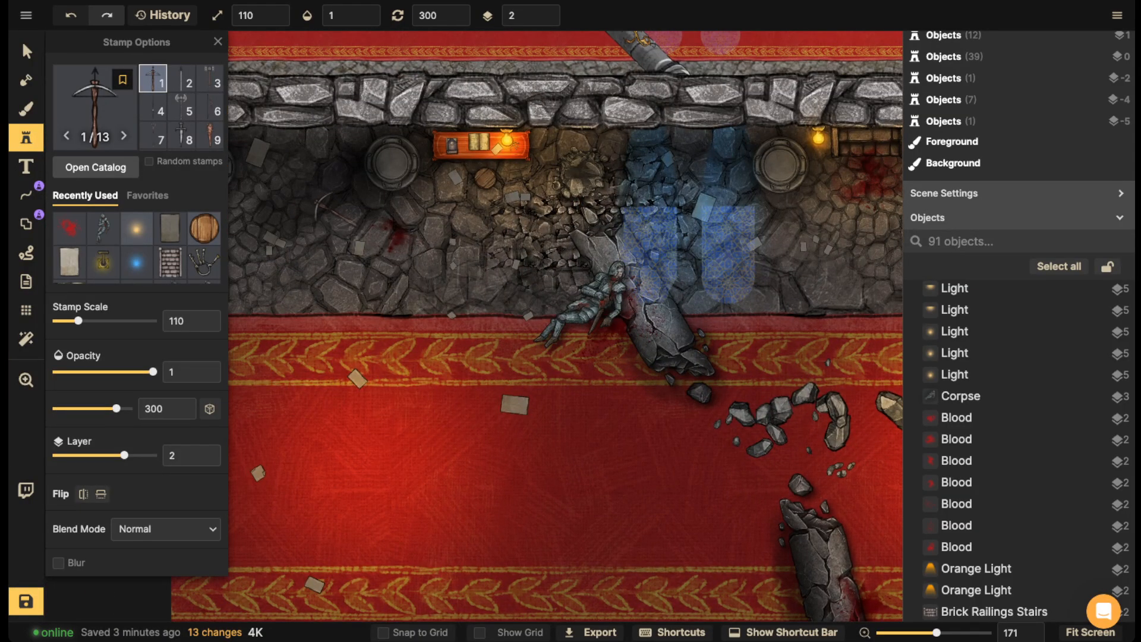
{"action": "left_click", "coordinate": [327, 211]}
- Place weapon variant 11, the morningstar, at scale 100 and rotation 195 on the carpet border just below the corpse
{"action": "key", "text": "Left"}
{"action": "left_click_drag", "start_coordinate": [475, 285], "coordinate": [278, 183]}
{"action": "key", "text": "Left"}
{"action": "key", "text": "Left"}
{"action": "key", "text": "Left"}
{"action": "key", "text": "Right"}
{"action": "key", "text": "Right"}
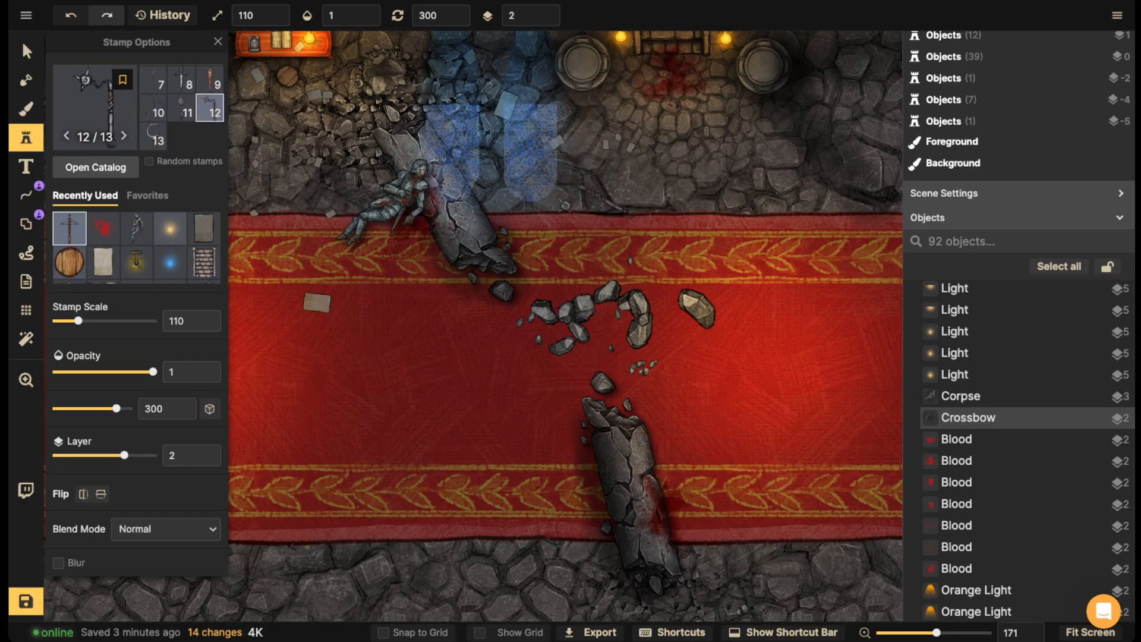
{"action": "key", "text": "Left"}
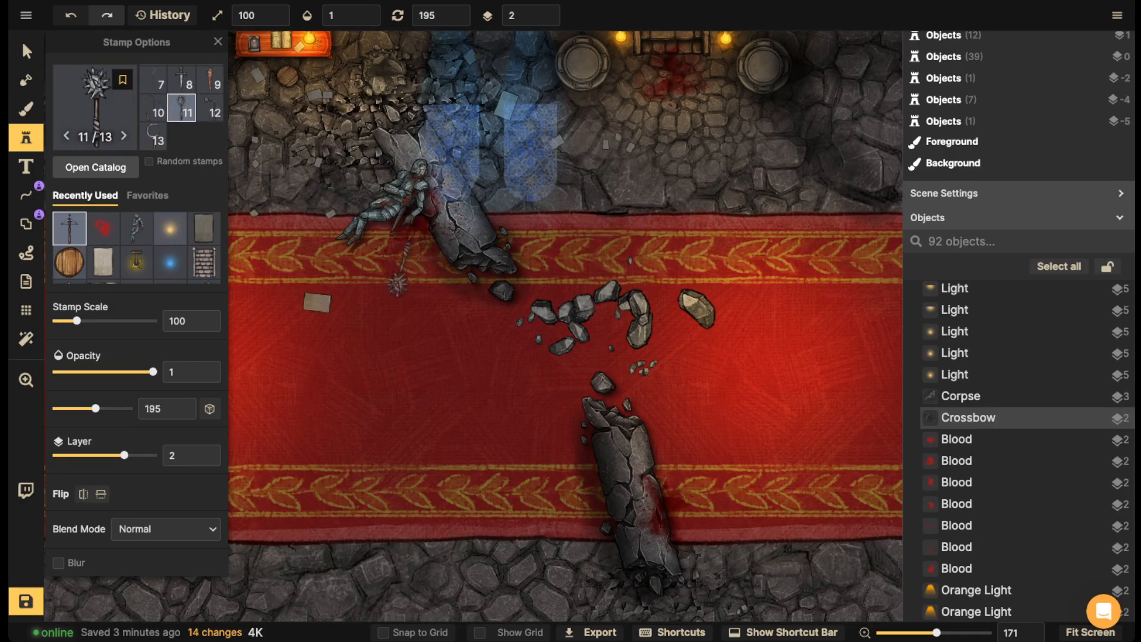
{"action": "left_click", "coordinate": [401, 280]}
- Place the greataxe at scale 100 and rotation 120 on the stone floor below the carpet's left part
{"action": "scroll", "coordinate": [291, 196], "scroll_direction": "down", "scroll_amount": 3}
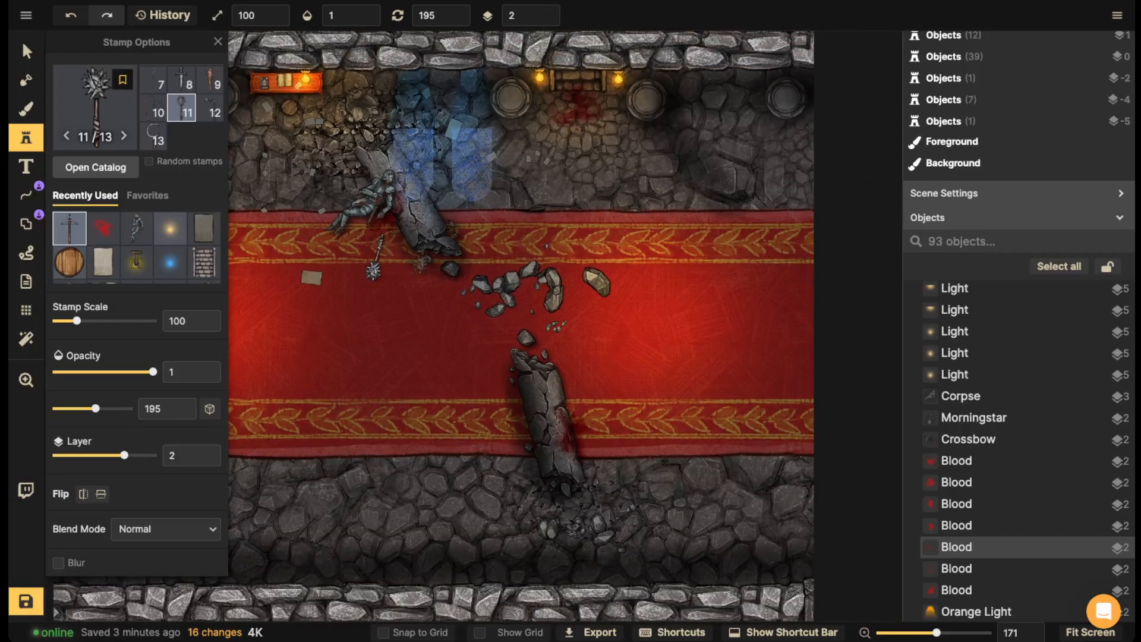
{"action": "key", "text": "Left"}
{"action": "scroll", "coordinate": [428, 327], "scroll_direction": "down", "scroll_amount": 2}
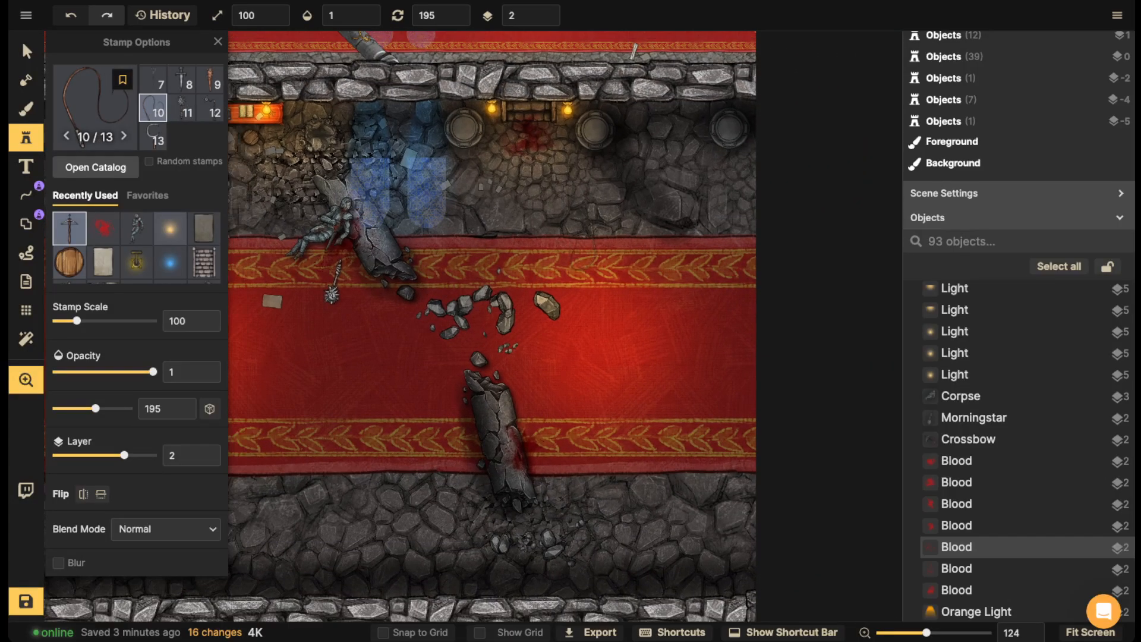
{"action": "key", "text": "s"}
{"action": "left_click_drag", "start_coordinate": [583, 250], "coordinate": [601, 126]}
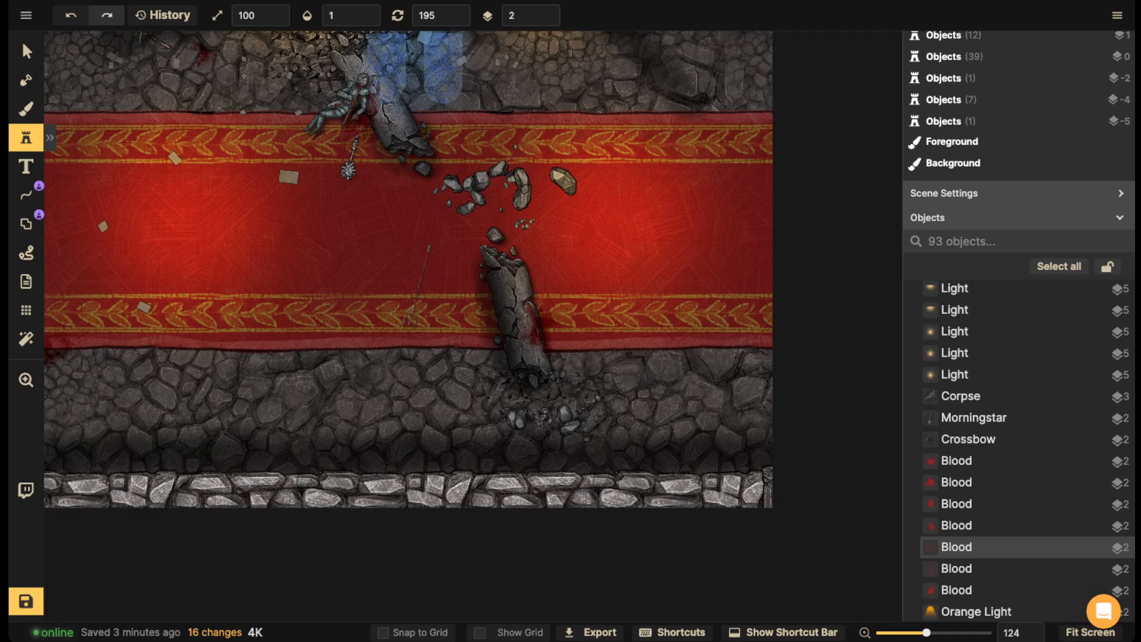
{"action": "scroll", "coordinate": [458, 286], "scroll_direction": "up", "scroll_amount": 6}
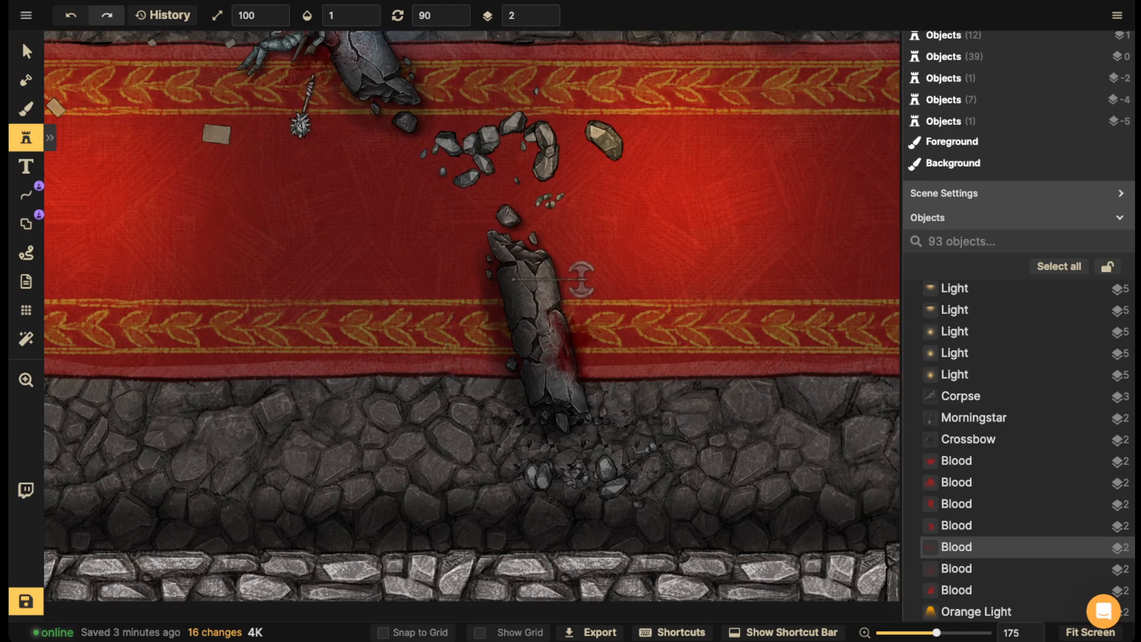
{"action": "scroll", "coordinate": [555, 280], "scroll_direction": "down", "scroll_amount": 2}
{"action": "left_click_drag", "start_coordinate": [406, 110], "coordinate": [660, 214]}
{"action": "left_click_drag", "start_coordinate": [465, 538], "coordinate": [370, 311]}
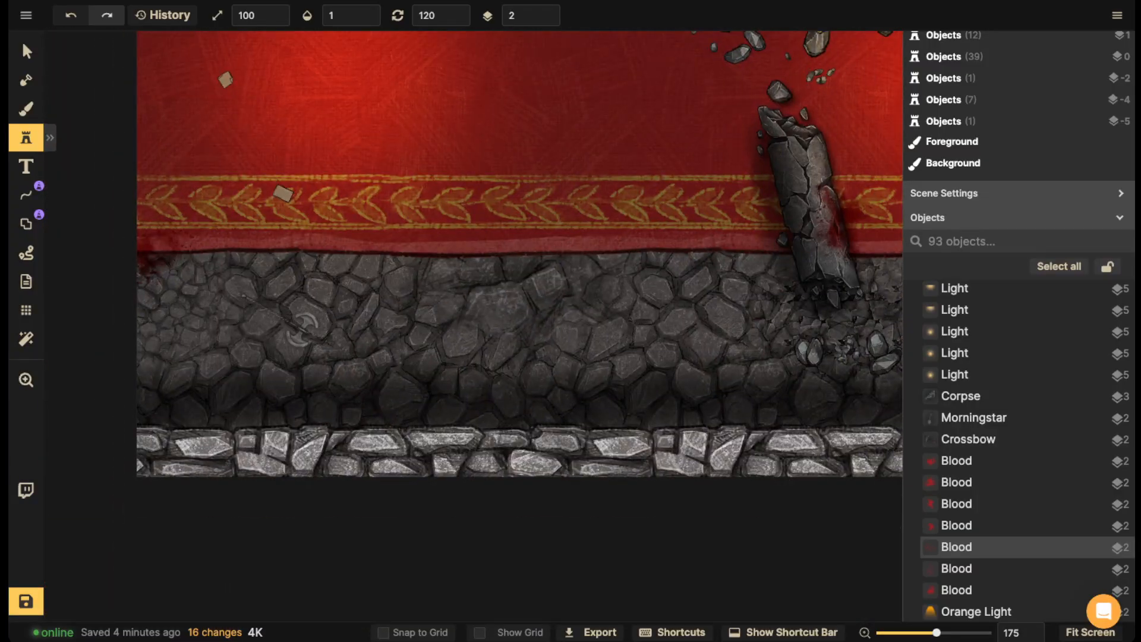
{"action": "left_click", "coordinate": [301, 325]}
- Select the greataxe and the morningstar together and lower their brightness to 83
{"action": "scroll", "coordinate": [301, 298], "scroll_direction": "down", "scroll_amount": 4}
{"action": "left_click_drag", "start_coordinate": [295, 287], "coordinate": [383, 478]}
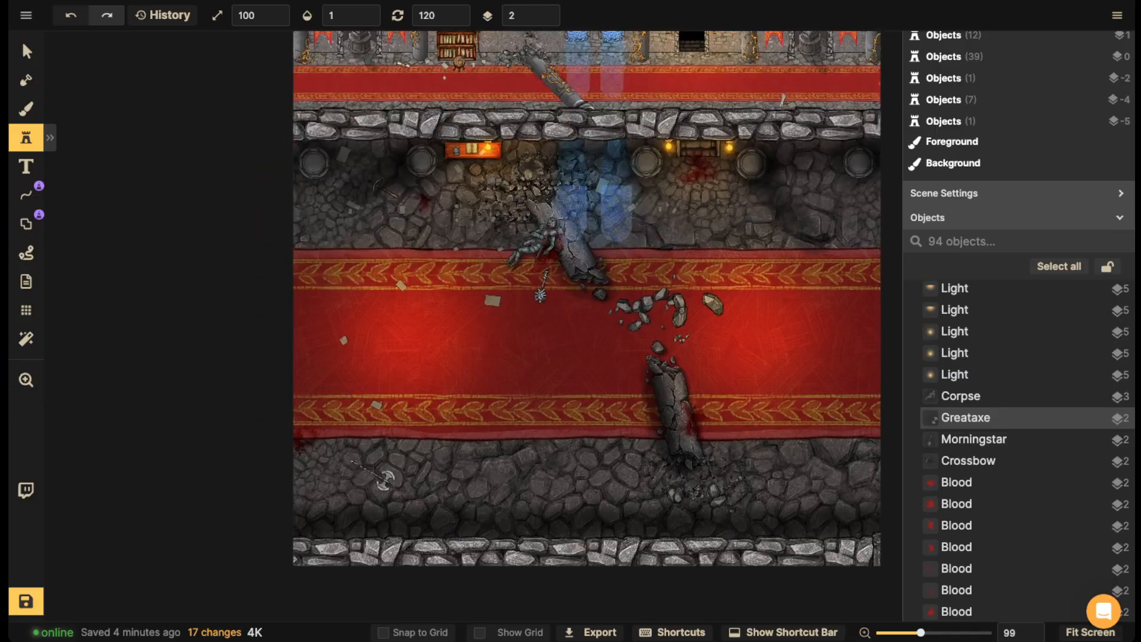
{"action": "left_click", "coordinate": [26, 52]}
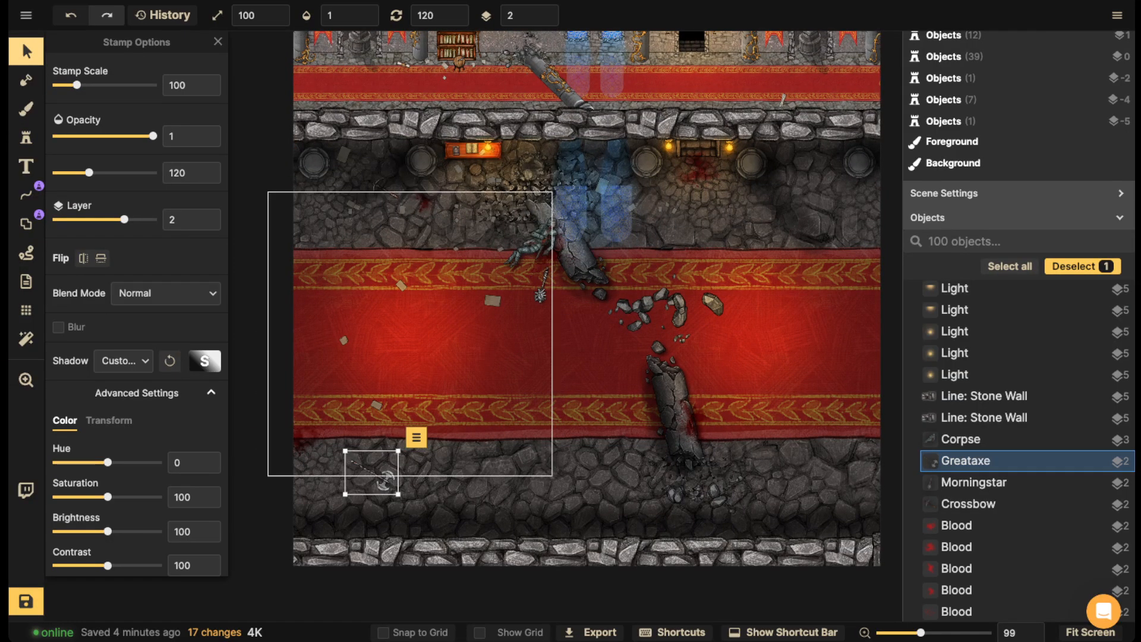
{"action": "left_click", "coordinate": [541, 287], "text": "shift"}
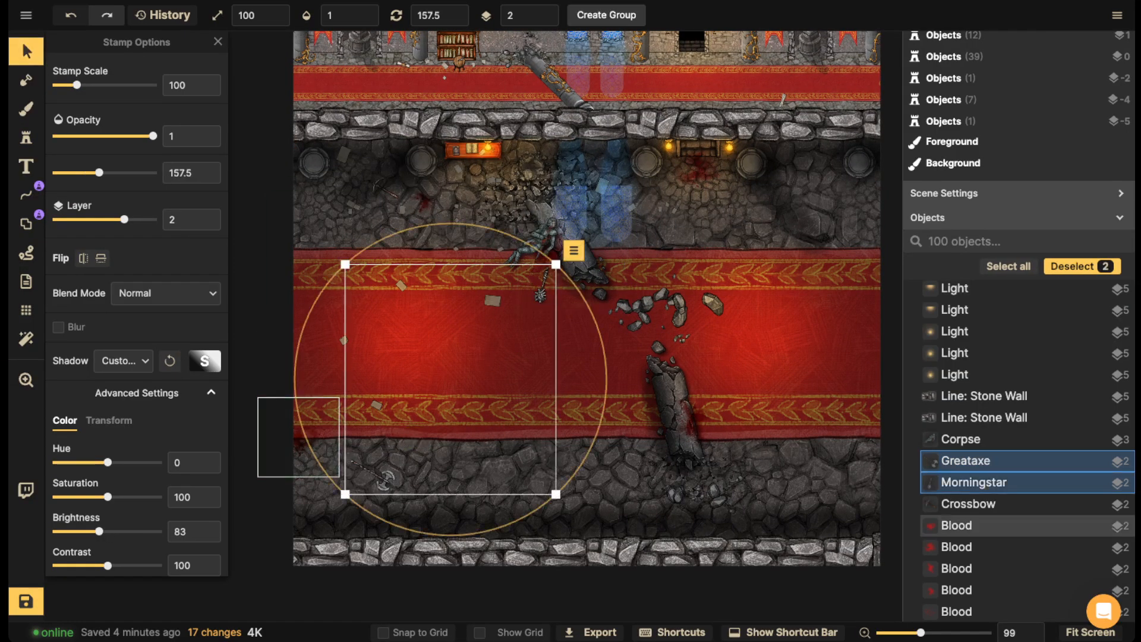
{"action": "key", "text": "Escape"}
- Delete three of the rubble stones on the carpet between the two pillar pieces and reposition a small remaining one
{"action": "scroll", "coordinate": [624, 279], "scroll_direction": "down", "scroll_amount": 3}
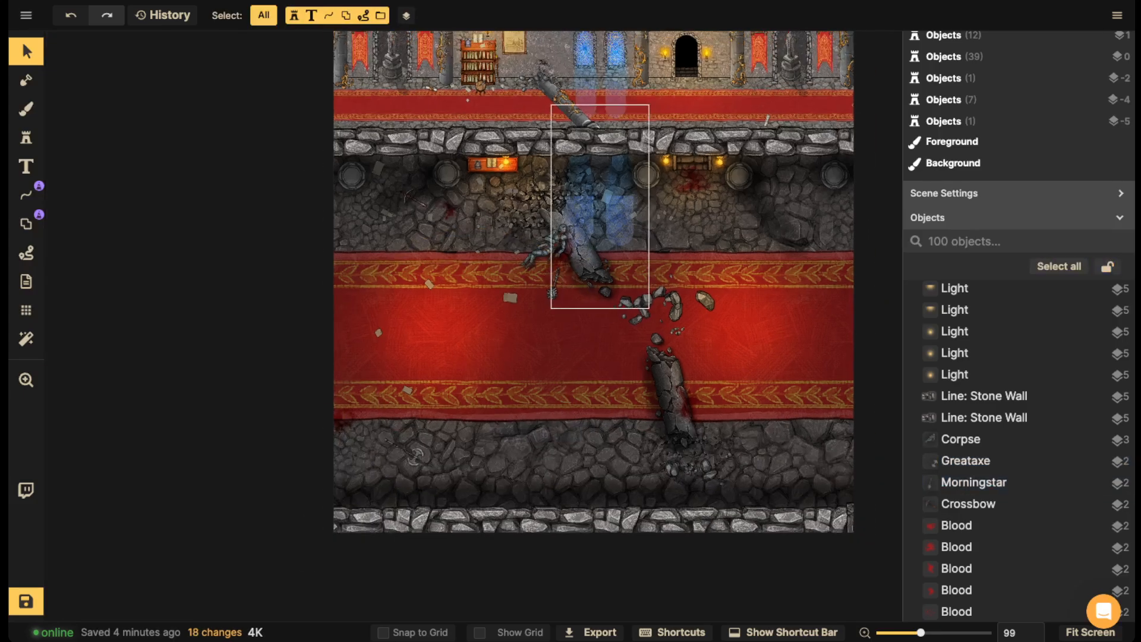
{"action": "left_click_drag", "start_coordinate": [624, 279], "coordinate": [611, 290]}
{"action": "left_click", "coordinate": [625, 311]}
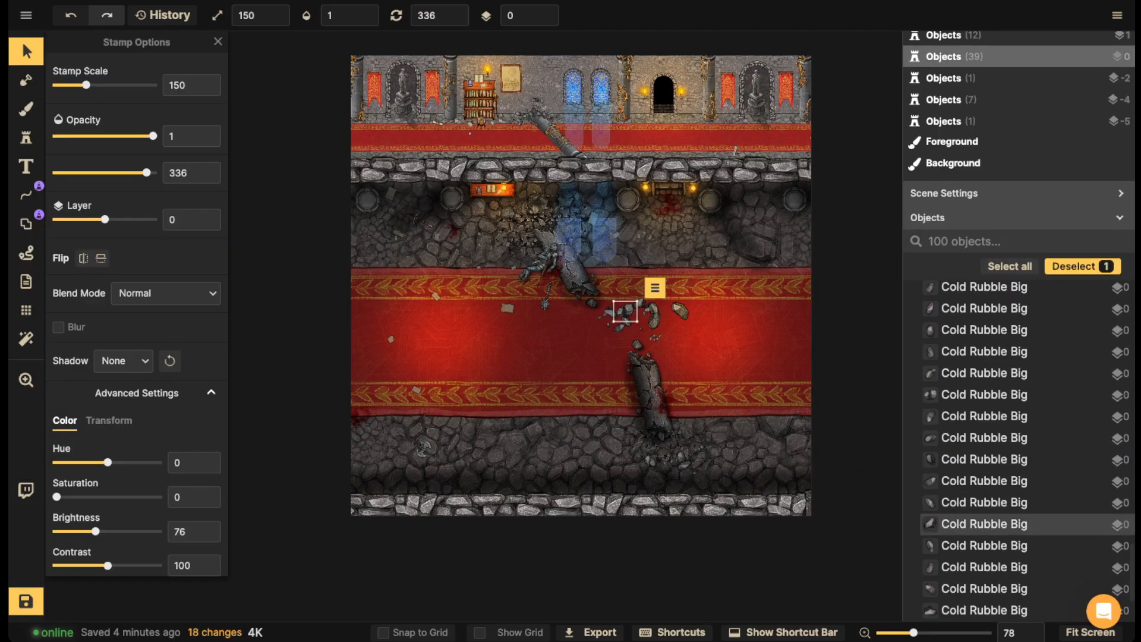
{"action": "key", "text": "Delete"}
{"action": "left_click", "coordinate": [640, 304]}
{"action": "key", "text": "Delete"}
{"action": "left_click_drag", "start_coordinate": [680, 310], "coordinate": [609, 328]}
{"action": "key", "text": "Delete"}
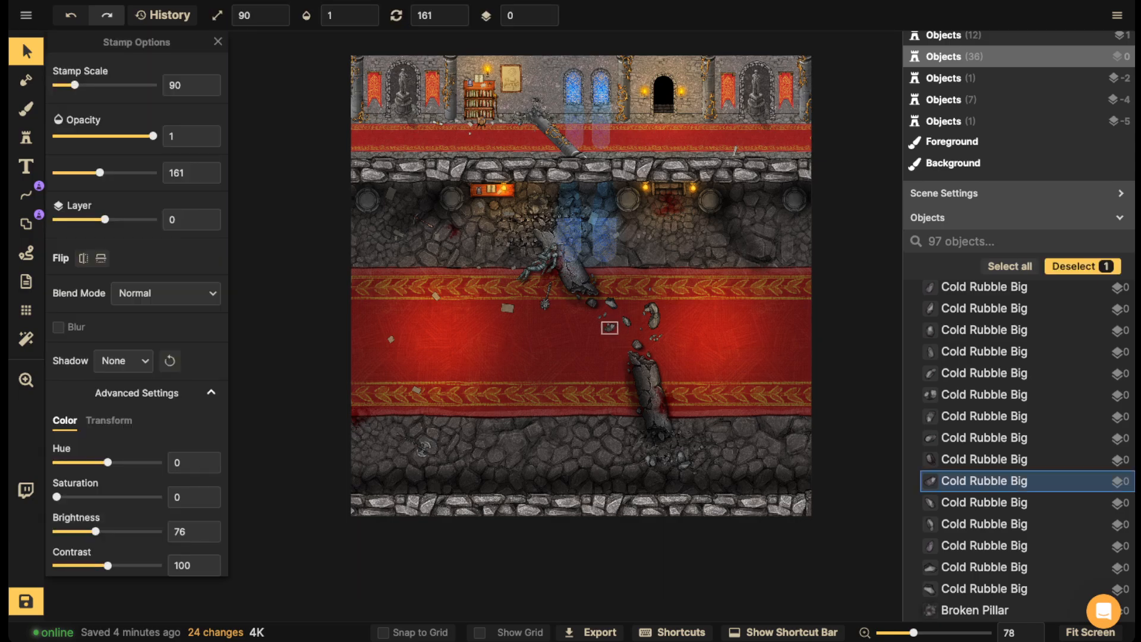
{"action": "key", "text": "Escape"}
- Select all rubble stones matching the one above the lower pillar piece and set their brightness to 62
{"action": "scroll", "coordinate": [614, 265], "scroll_direction": "down", "scroll_amount": 2}
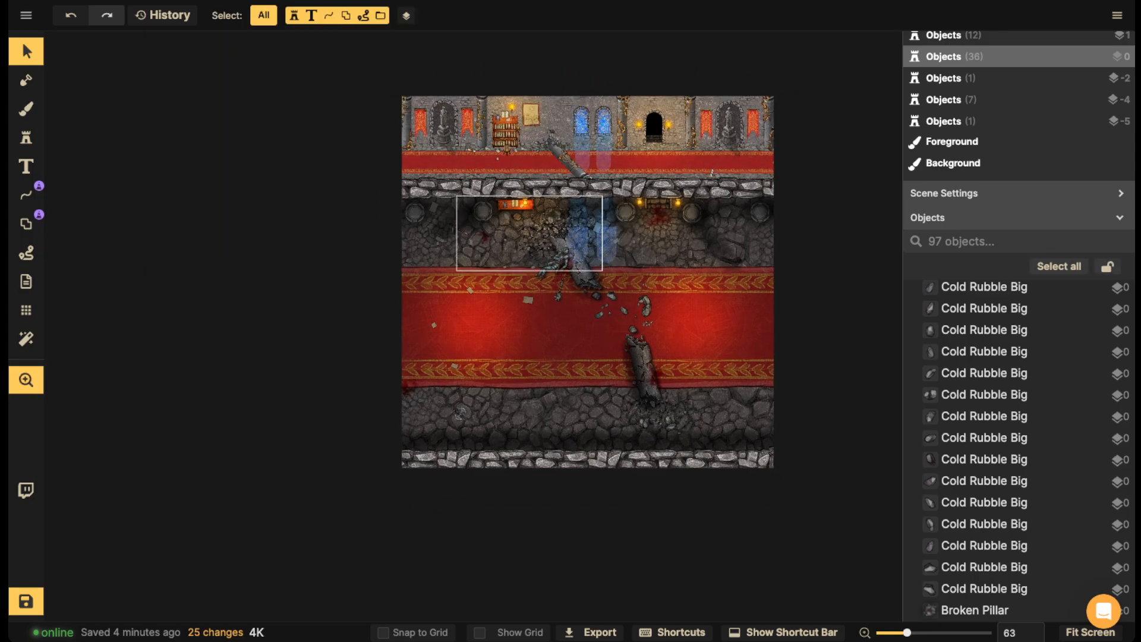
{"action": "left_click_drag", "start_coordinate": [594, 247], "coordinate": [597, 256]}
{"action": "left_click", "coordinate": [646, 308]}
{"action": "left_click", "coordinate": [672, 289]}
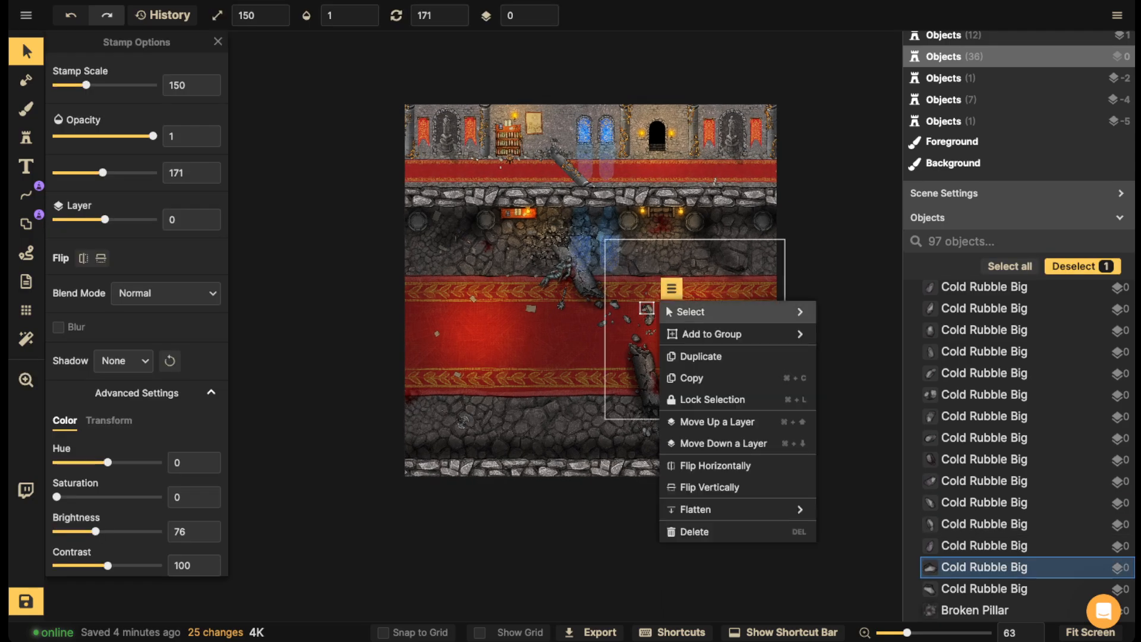
{"action": "mouse_move", "coordinate": [737, 312]}
{"action": "left_click", "coordinate": [865, 377]}
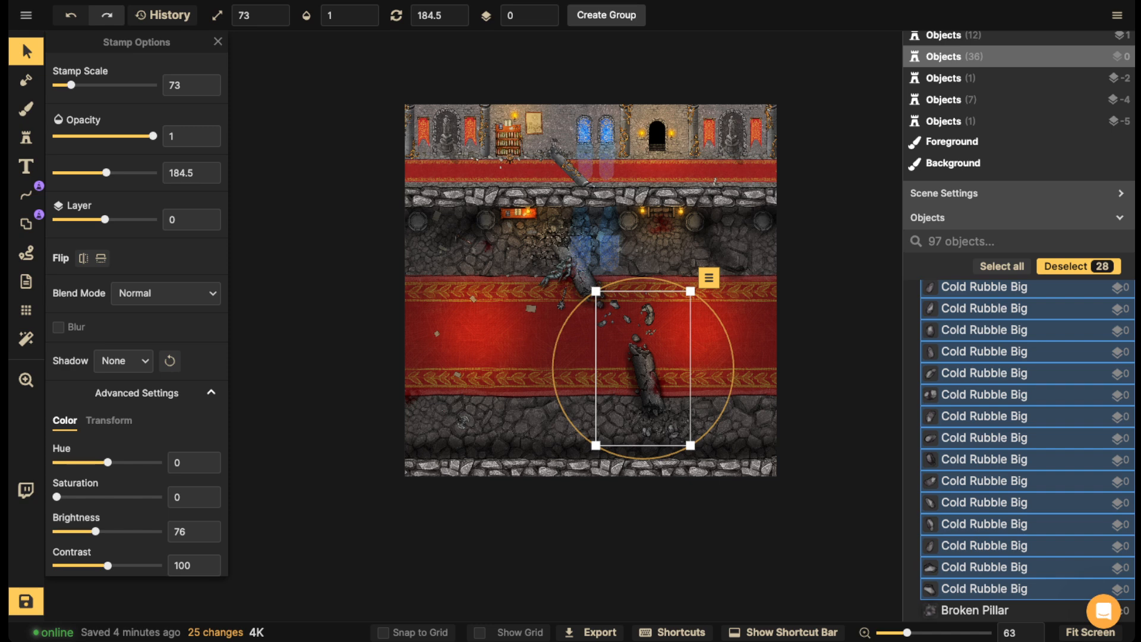
{"action": "key", "text": "Escape"}
- Move the large stones and the small debris cluster right of the gap in closer between the two pillar pieces
{"action": "scroll", "coordinate": [547, 334], "scroll_direction": "down", "scroll_amount": 2}
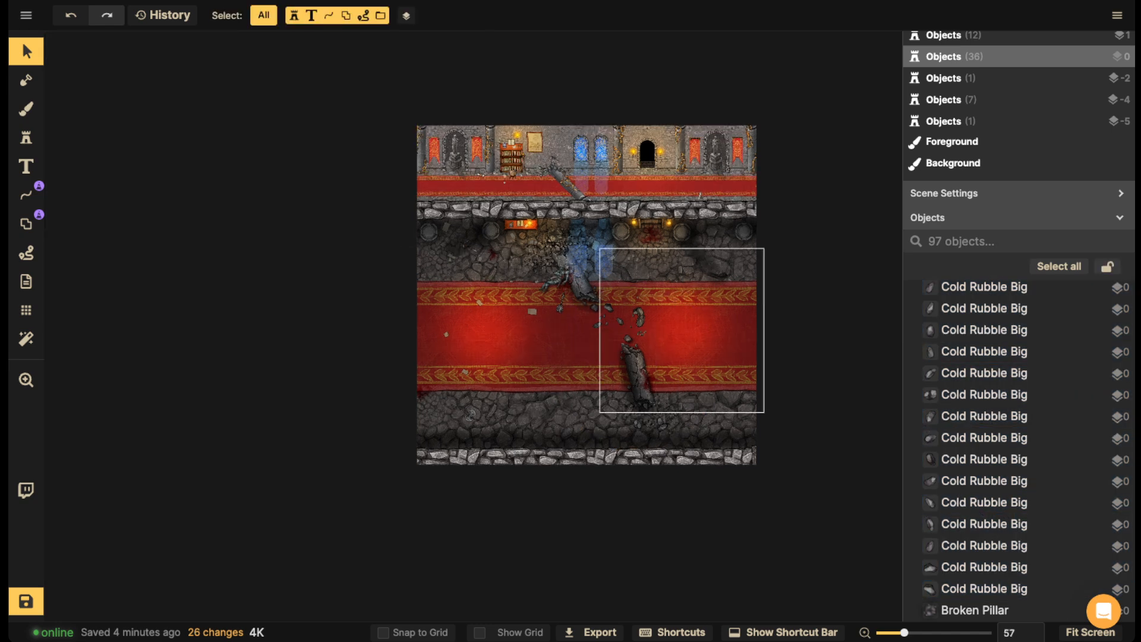
{"action": "left_click", "coordinate": [637, 311]}
{"action": "left_click", "coordinate": [640, 320]}
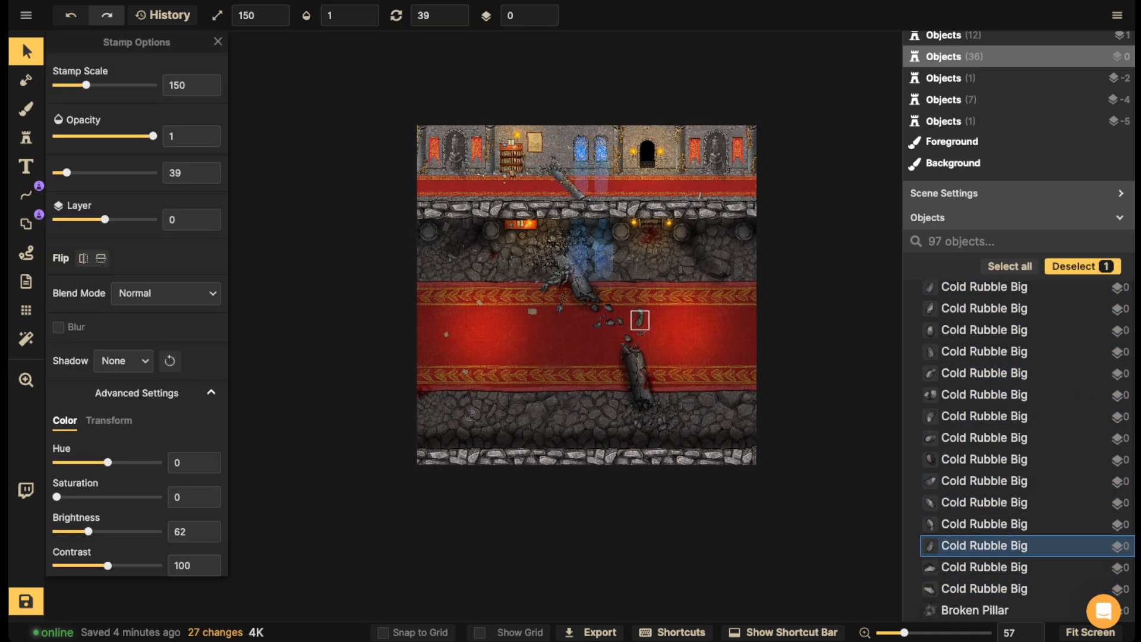
{"action": "left_click_drag", "start_coordinate": [619, 320], "coordinate": [634, 341]}
{"action": "left_click", "coordinate": [640, 312]}
{"action": "left_click", "coordinate": [668, 316], "text": "shift"}
{"action": "left_click", "coordinate": [638, 373], "text": "shift"}
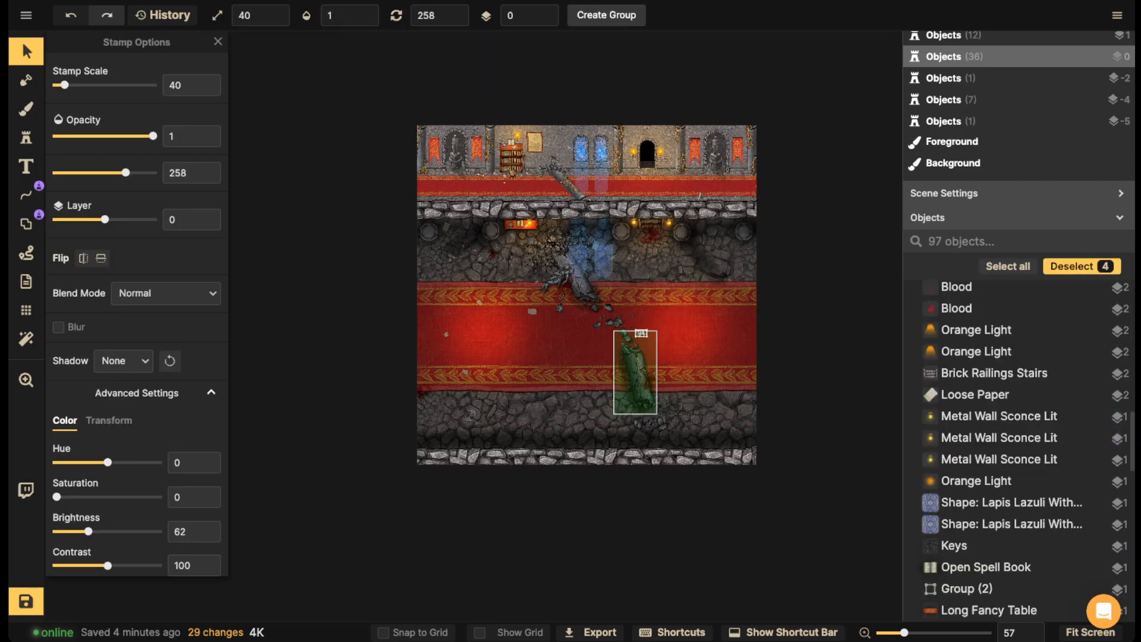
{"action": "left_click_drag", "start_coordinate": [613, 333], "coordinate": [609, 334]}
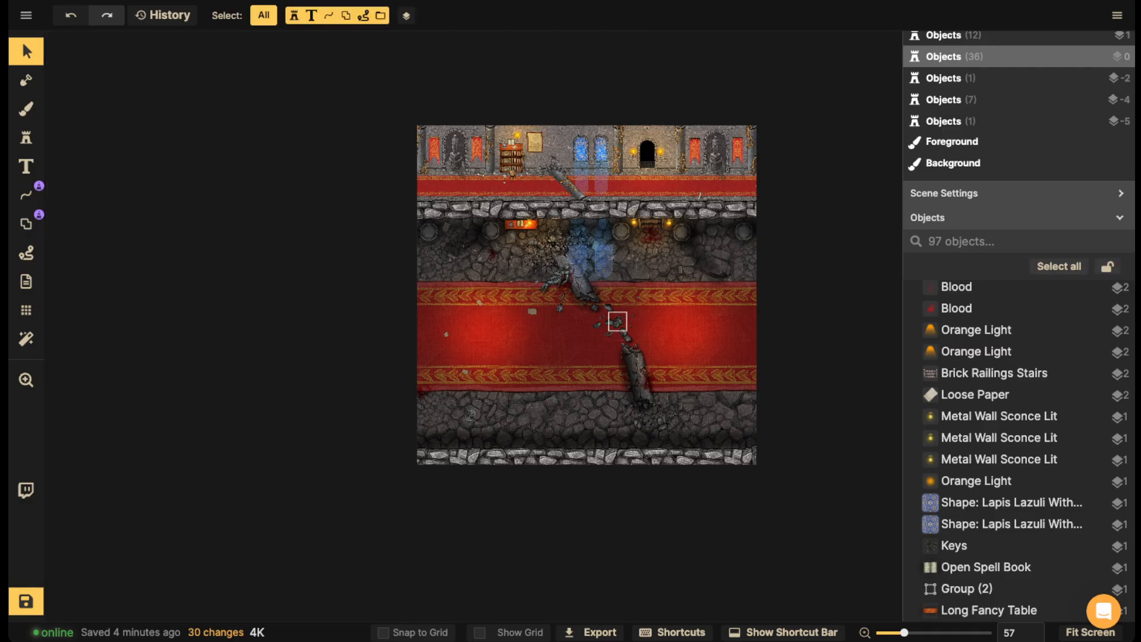
- Spread the remaining rubble by moving single stones out to either side of the gap between the pillar pieces
{"action": "scroll", "coordinate": [648, 193], "scroll_direction": "down", "scroll_amount": 3}
{"action": "left_click", "coordinate": [626, 296]}
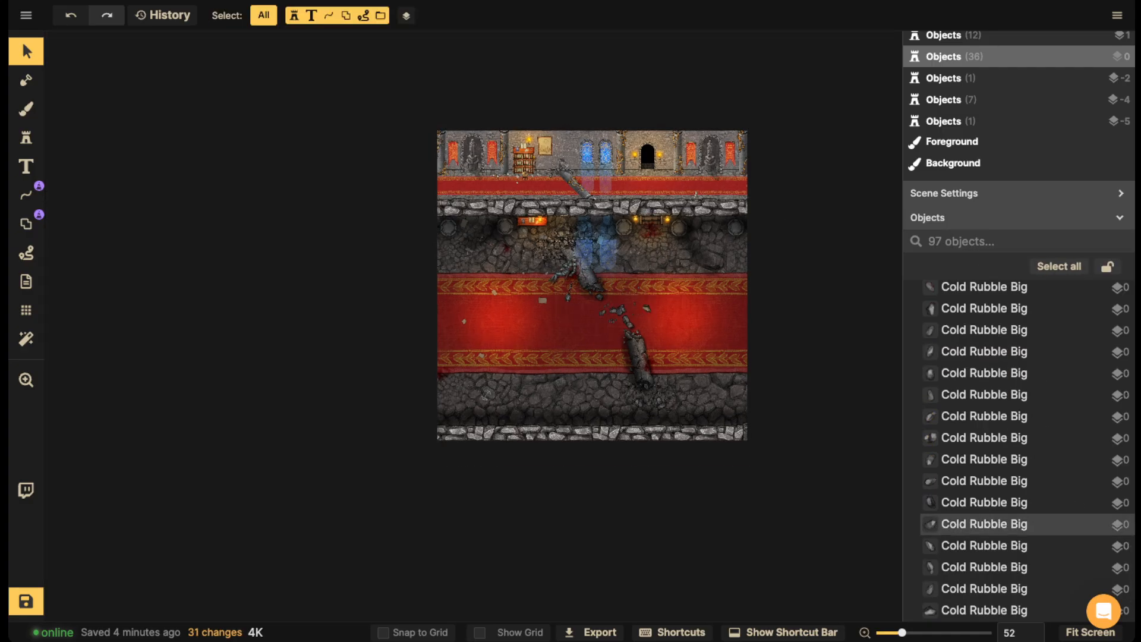
{"action": "left_click_drag", "start_coordinate": [602, 312], "coordinate": [587, 319]}
{"action": "scroll", "coordinate": [582, 265], "scroll_direction": "down", "scroll_amount": 2}
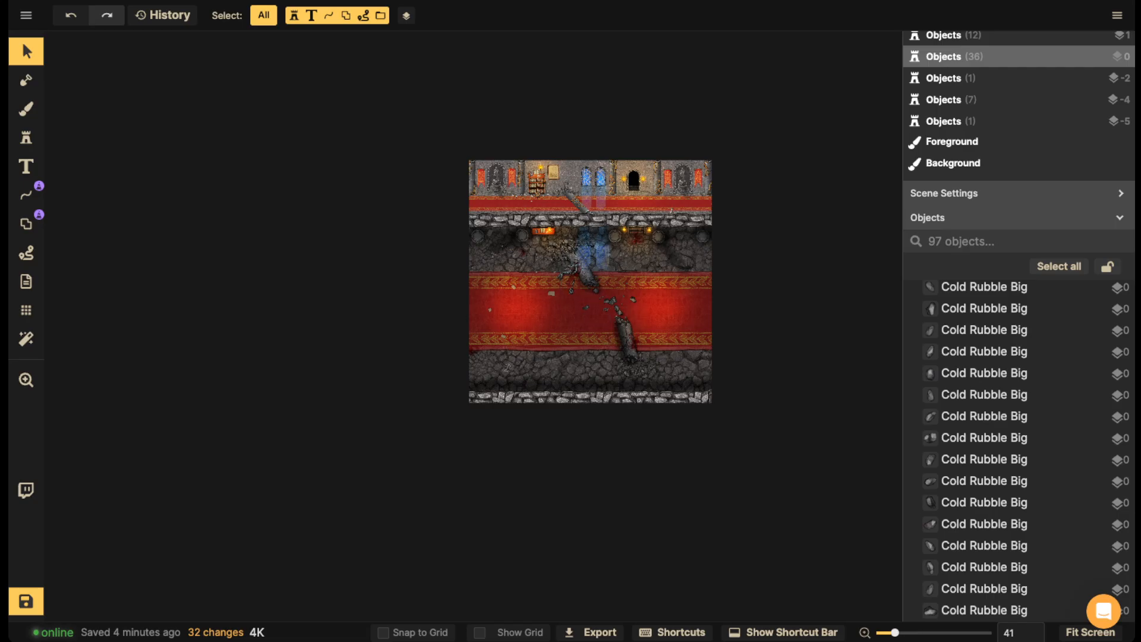
{"action": "left_click", "coordinate": [586, 307]}
{"action": "left_click_drag", "start_coordinate": [588, 308], "coordinate": [590, 311]}
{"action": "scroll", "coordinate": [590, 298], "scroll_direction": "down", "scroll_amount": 1}
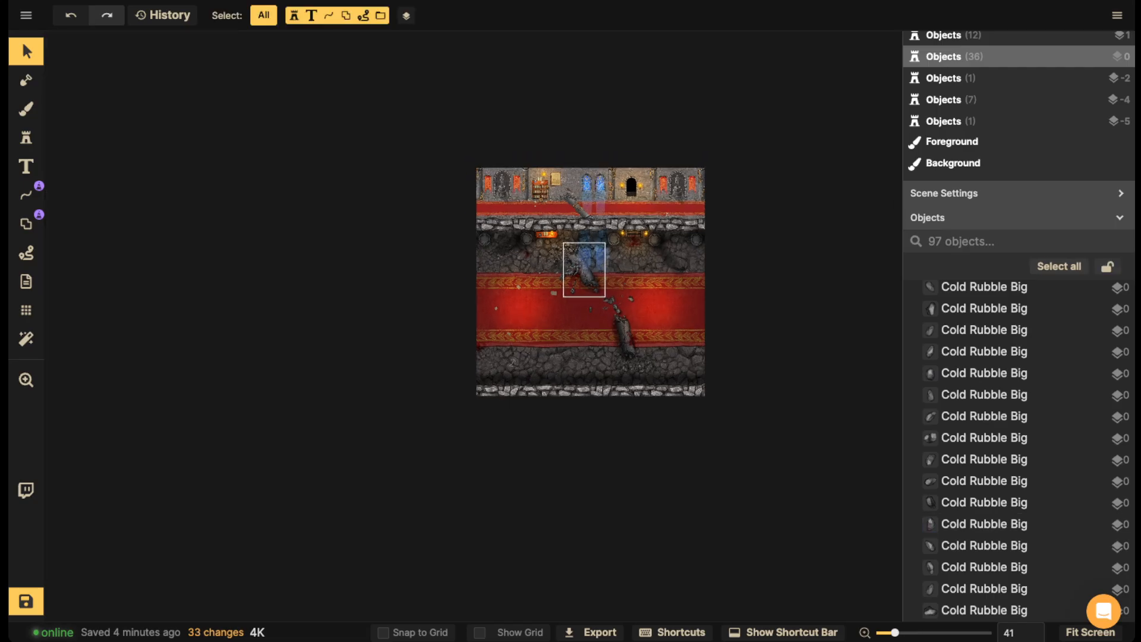
{"action": "scroll", "coordinate": [579, 321], "scroll_direction": "up", "scroll_amount": 5}
{"action": "scroll", "coordinate": [568, 346], "scroll_direction": "up", "scroll_amount": 2}
{"action": "key", "text": "space"}
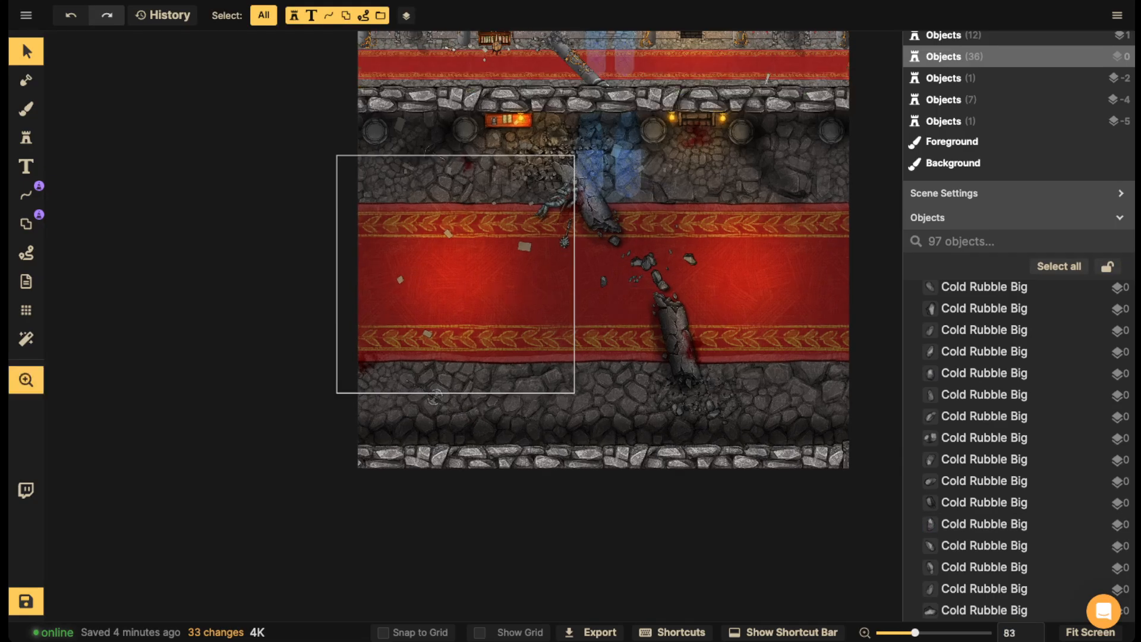
{"action": "left_click_drag", "start_coordinate": [693, 181], "coordinate": [636, 302]}
{"action": "scroll", "coordinate": [635, 302], "scroll_direction": "up", "scroll_amount": 1}
{"action": "scroll", "coordinate": [625, 239], "scroll_direction": "up", "scroll_amount": 2}
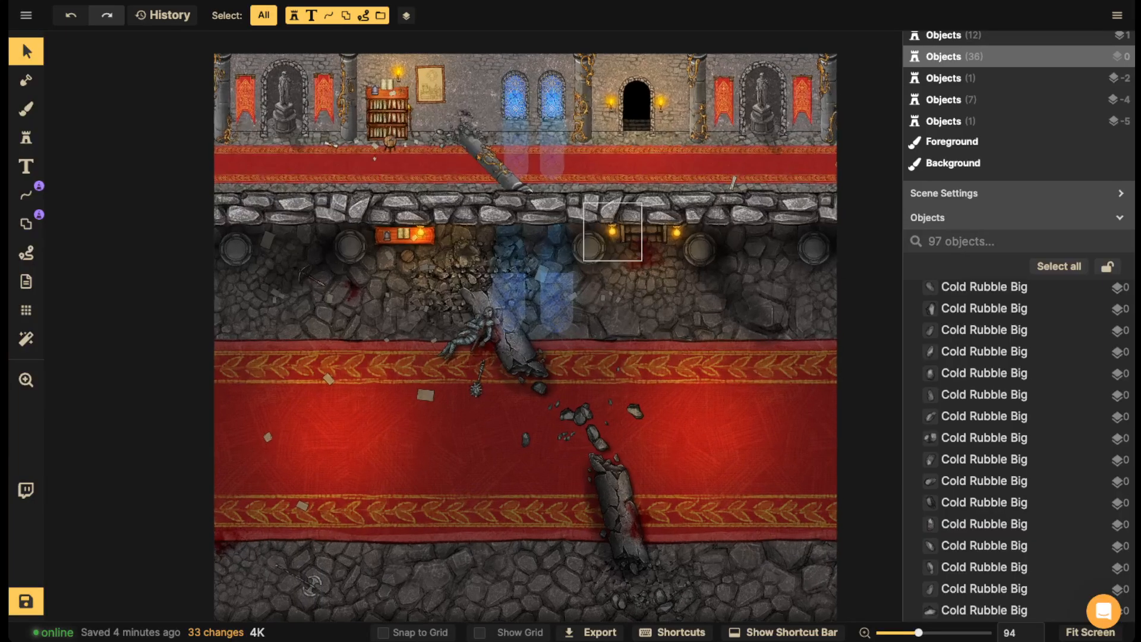
{"action": "left_click", "coordinate": [615, 232]}
{"action": "left_click", "coordinate": [615, 232]}
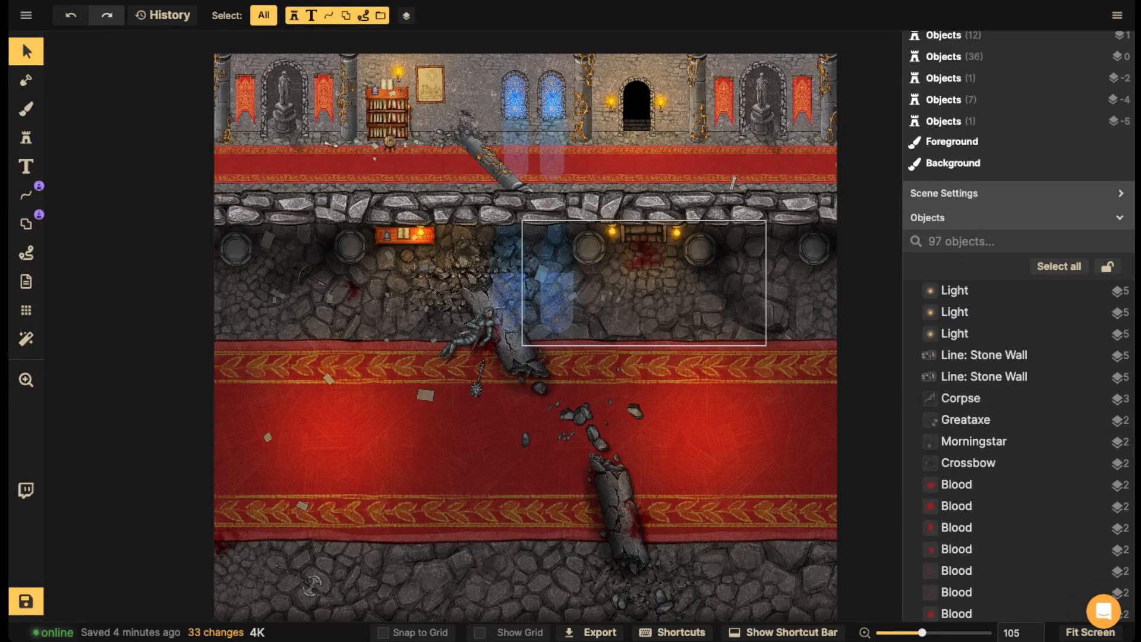
{"action": "left_click", "coordinate": [671, 286]}
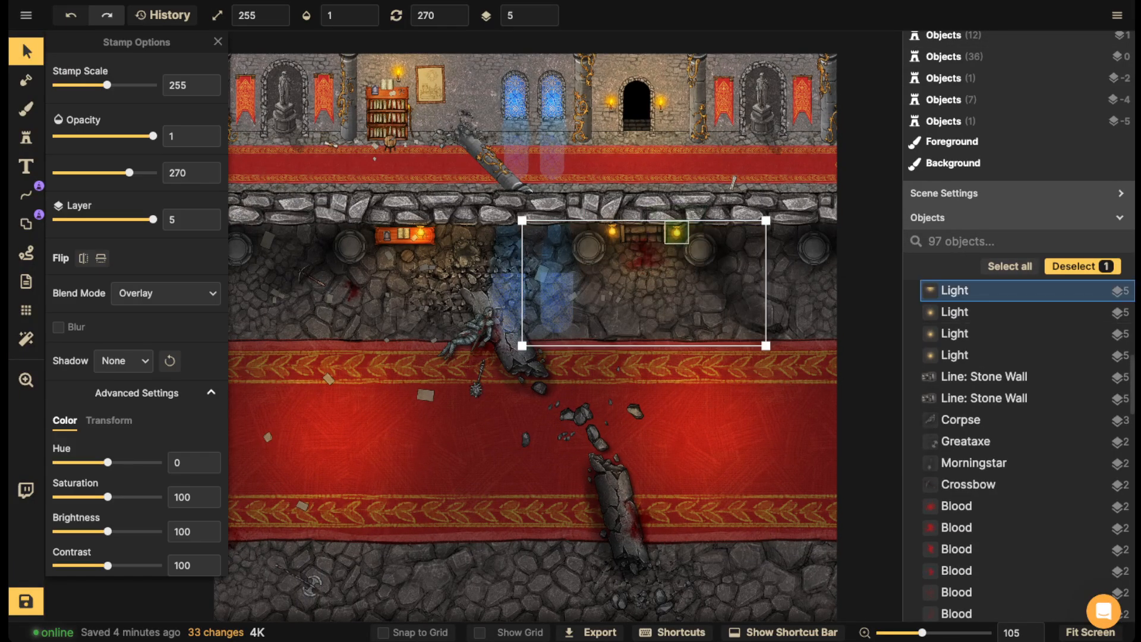
{"action": "left_click", "coordinate": [676, 232], "text": "shift"}
{"action": "left_click", "coordinate": [678, 239], "text": "shift"}
{"action": "key", "text": "space"}
{"action": "left_click_drag", "start_coordinate": [520, 357], "coordinate": [586, 89]}
{"action": "key", "text": "ctrl+v"}
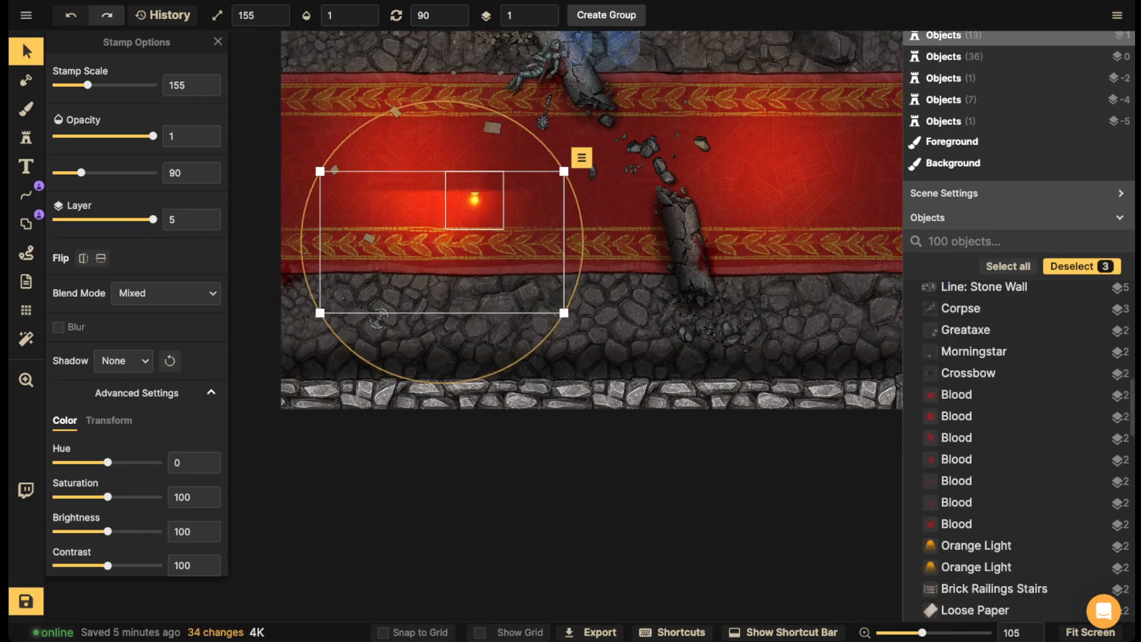
{"action": "left_click_drag", "start_coordinate": [474, 202], "coordinate": [525, 467]}
{"action": "key", "text": "Delete"}
- Copy the five round pillars along the upper wall and place the copies in a row along the lower wall
{"action": "key", "text": "space"}
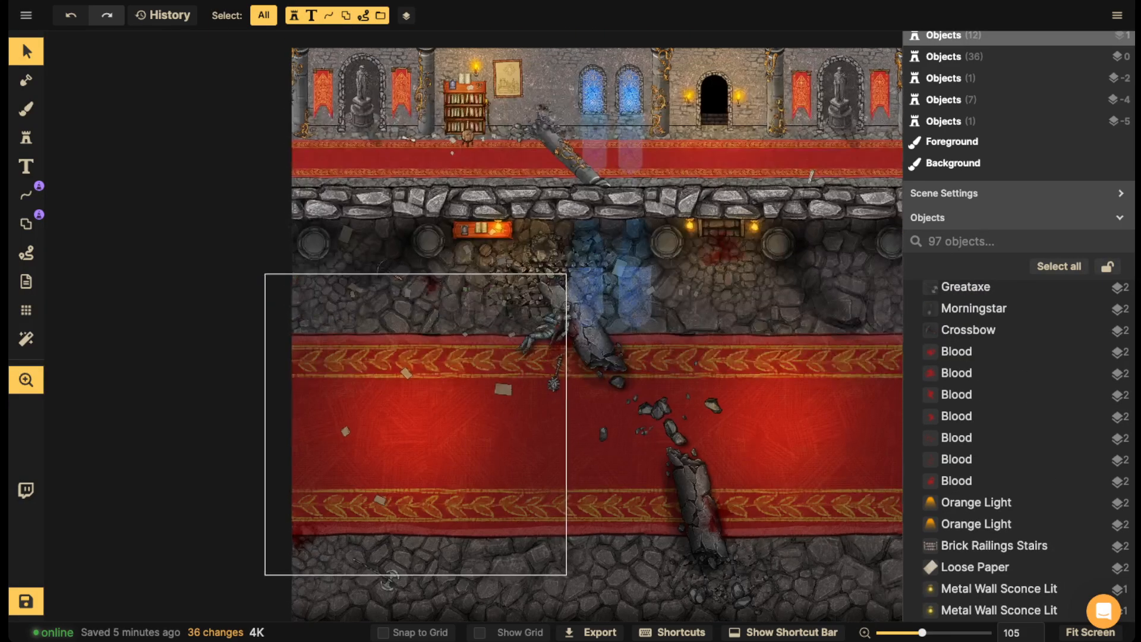
{"action": "left_click", "coordinate": [315, 243]}
{"action": "left_click", "coordinate": [426, 242], "text": "shift"}
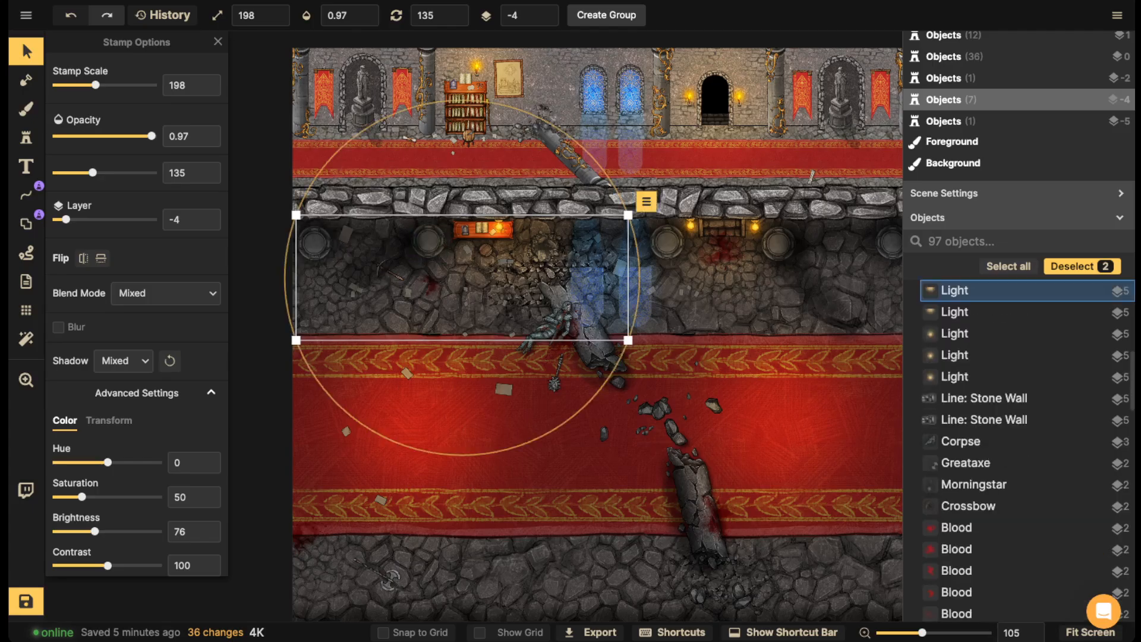
{"action": "left_click", "coordinate": [428, 241], "text": "shift"}
{"action": "left_click", "coordinate": [668, 242], "text": "shift"}
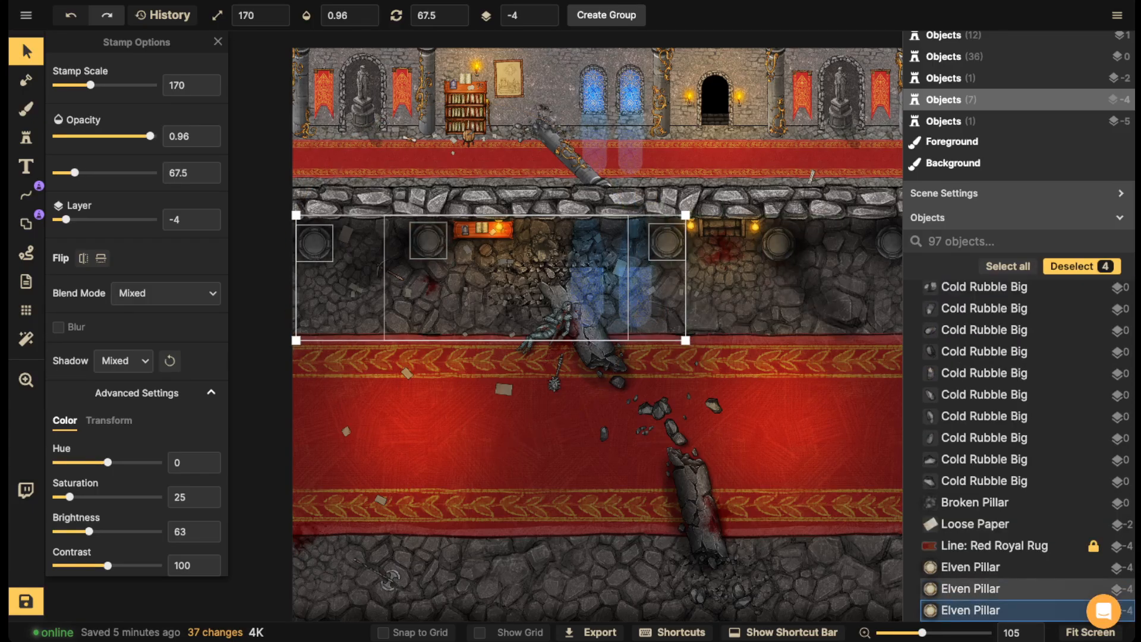
{"action": "left_click", "coordinate": [777, 244], "text": "shift"}
{"action": "left_click", "coordinate": [889, 243], "text": "shift"}
{"action": "scroll", "coordinate": [604, 277], "scroll_direction": "down", "scroll_amount": 3}
{"action": "key", "text": "space"}
{"action": "left_click_drag", "start_coordinate": [604, 277], "coordinate": [374, 275]}
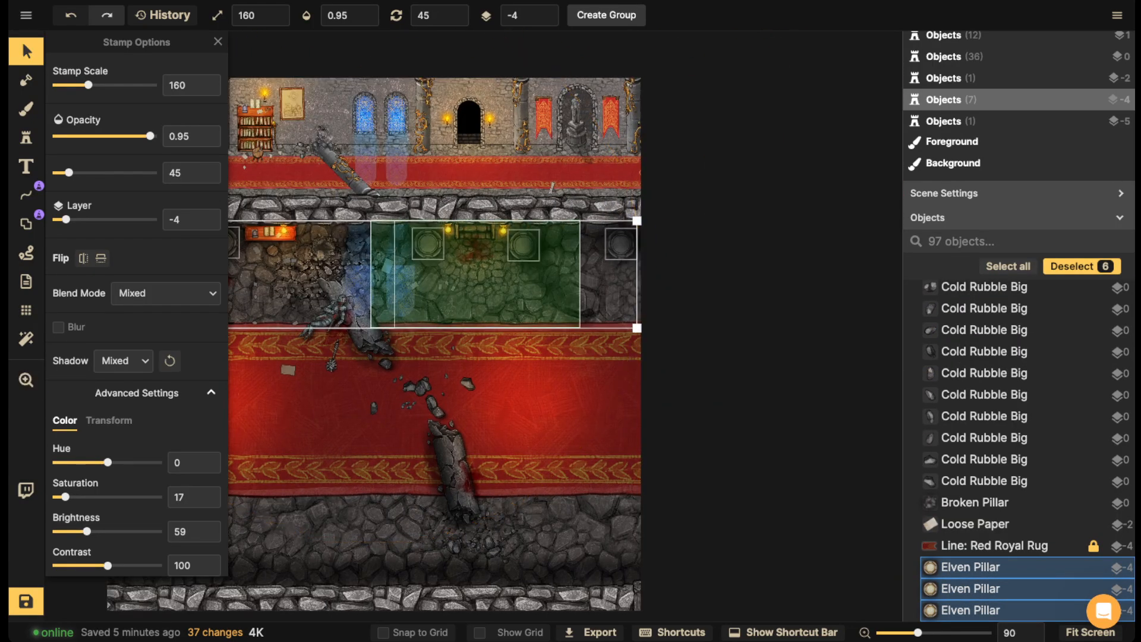
{"action": "key", "text": "space"}
{"action": "left_click_drag", "start_coordinate": [475, 404], "coordinate": [605, 249]}
{"action": "key", "text": "ctrl+v"}
{"action": "left_click_drag", "start_coordinate": [671, 413], "coordinate": [694, 425]}
{"action": "key", "text": "space"}
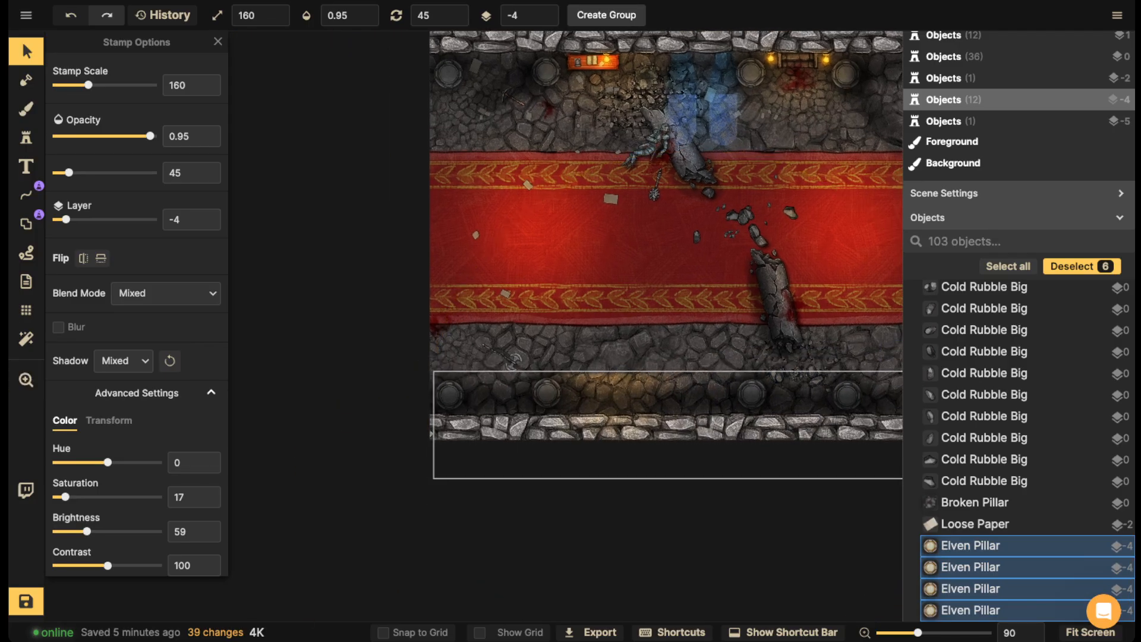
{"action": "key", "text": "Escape"}
- Nudge the second pillar of the lower row and delete the light glow that was copied along with the pillars
{"action": "left_click", "coordinate": [546, 394]}
{"action": "left_click_drag", "start_coordinate": [546, 394], "coordinate": [546, 395]}
{"action": "key", "text": "Escape"}
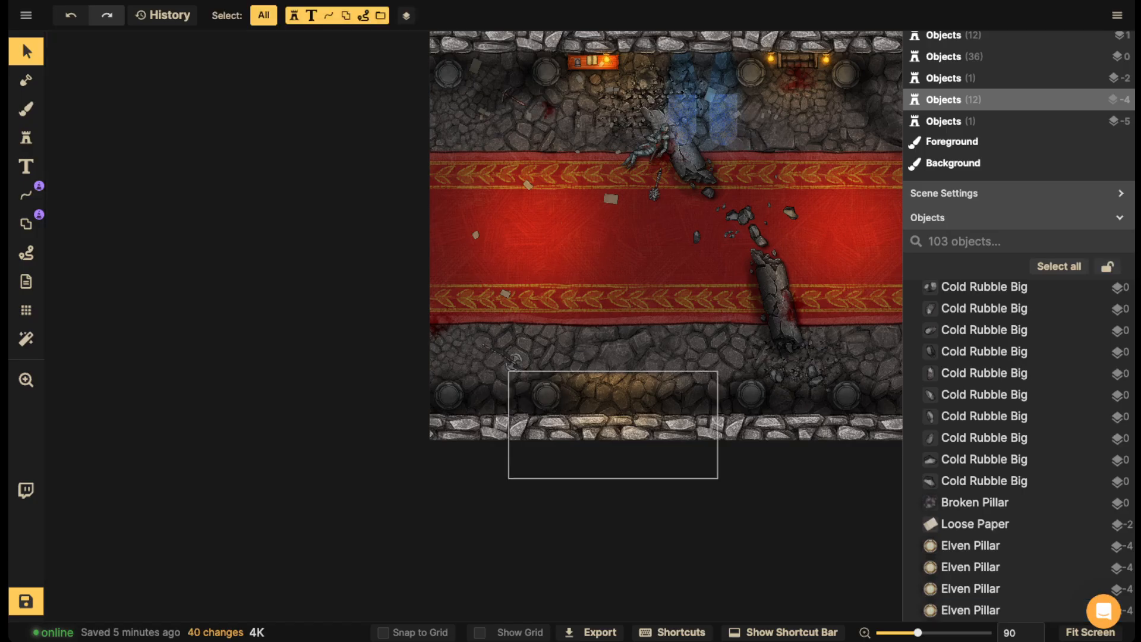
{"action": "left_click", "coordinate": [618, 416]}
{"action": "key", "text": "Delete"}
- Duplicate the second pillar of the lower row and place the copy in the wide gap directly below the broken pillar's base
{"action": "scroll", "coordinate": [559, 316], "scroll_direction": "down", "scroll_amount": 4}
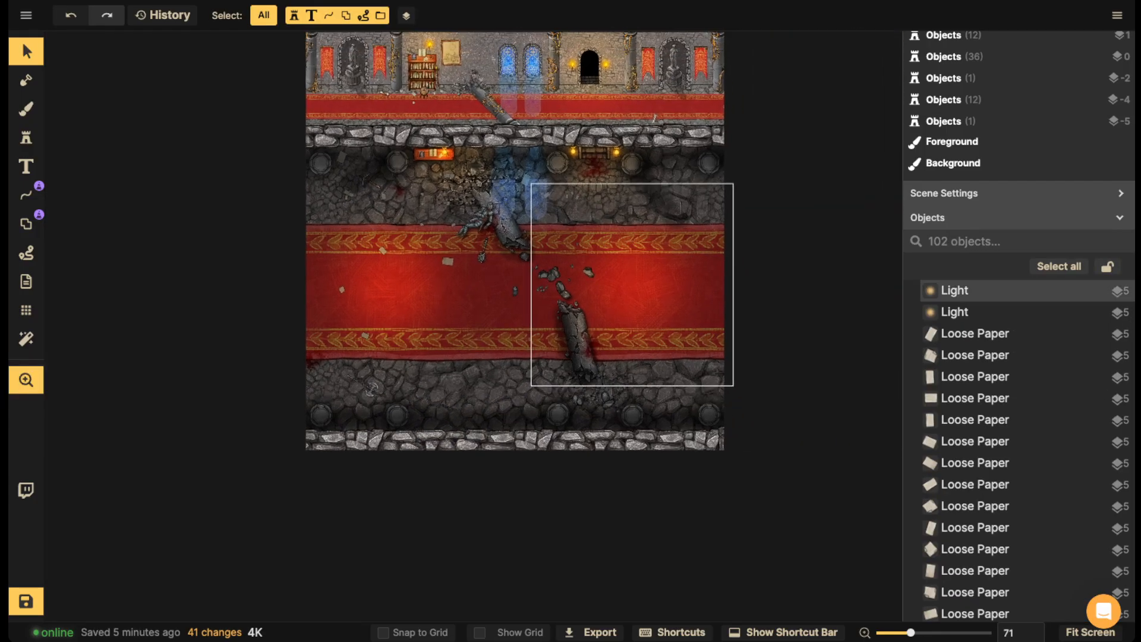
{"action": "scroll", "coordinate": [510, 292], "scroll_direction": "up", "scroll_amount": 3}
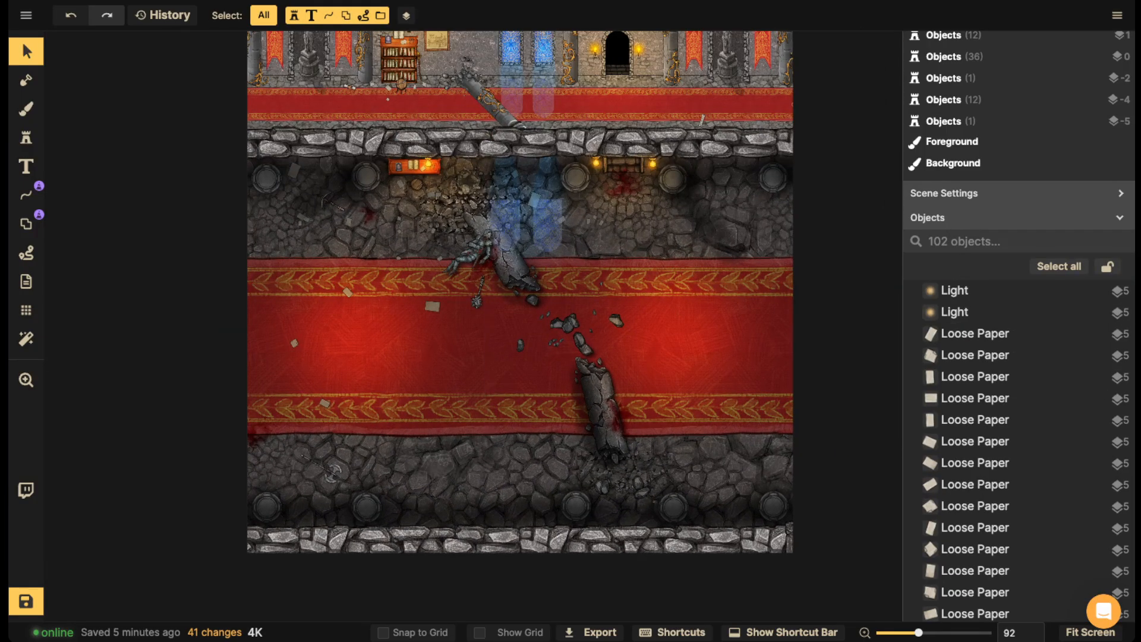
{"action": "left_click", "coordinate": [366, 507]}
{"action": "key", "text": "ctrl+v"}
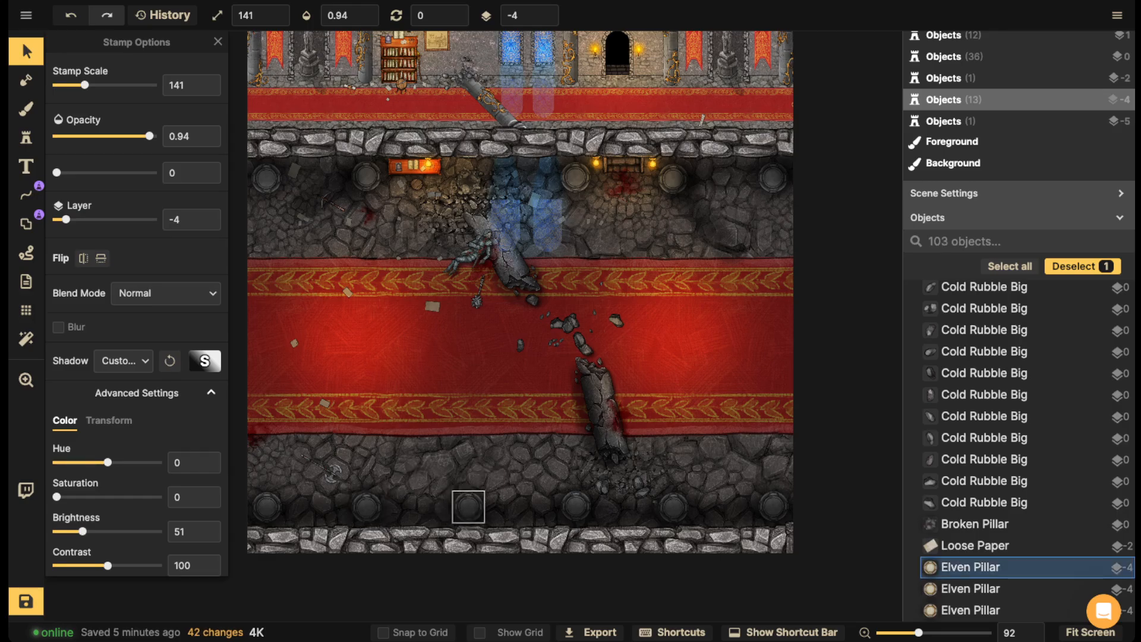
{"action": "left_click_drag", "start_coordinate": [468, 507], "coordinate": [468, 506]}
- Center the added lower-row pillar horizontally with the broken pillar base above it
{"action": "left_click", "coordinate": [468, 182], "text": "shift"}
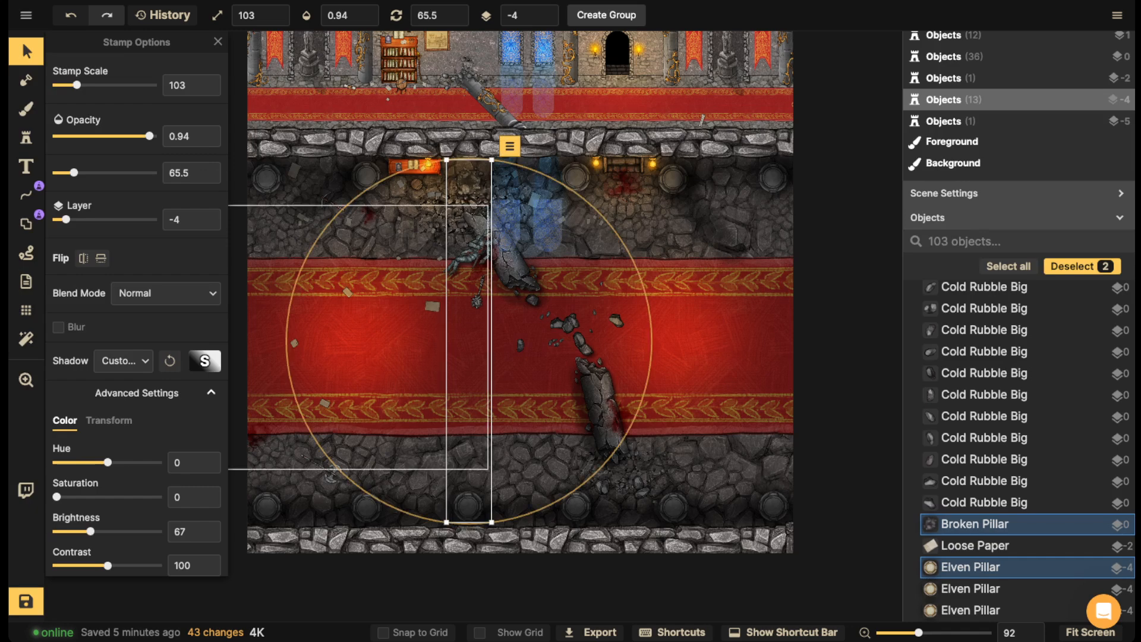
{"action": "left_click", "coordinate": [509, 146]}
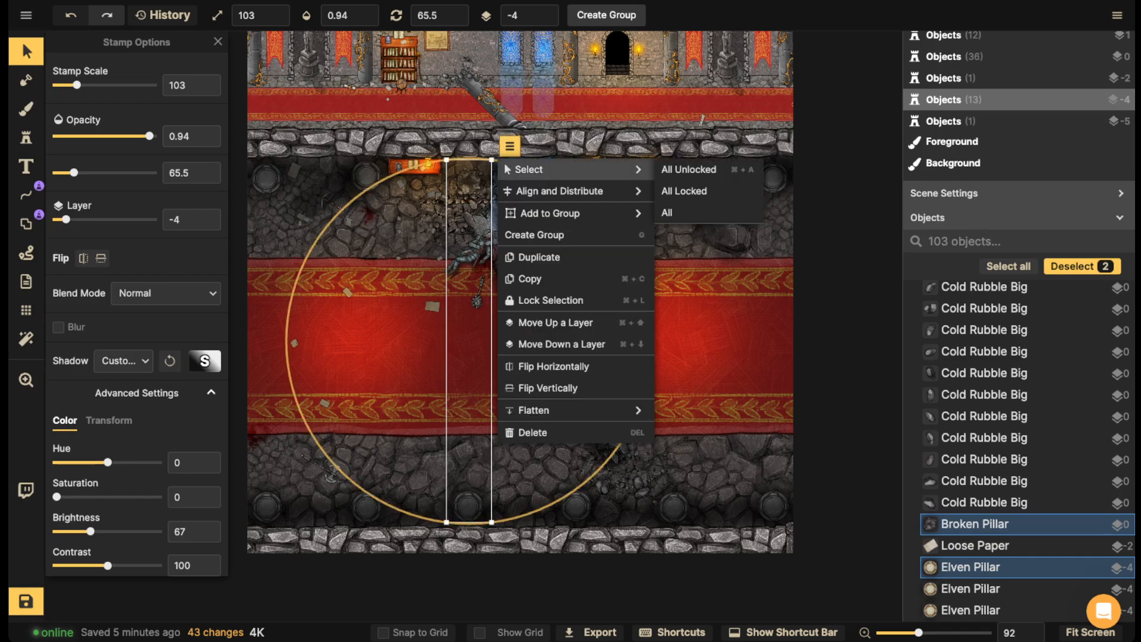
{"action": "mouse_move", "coordinate": [594, 191]}
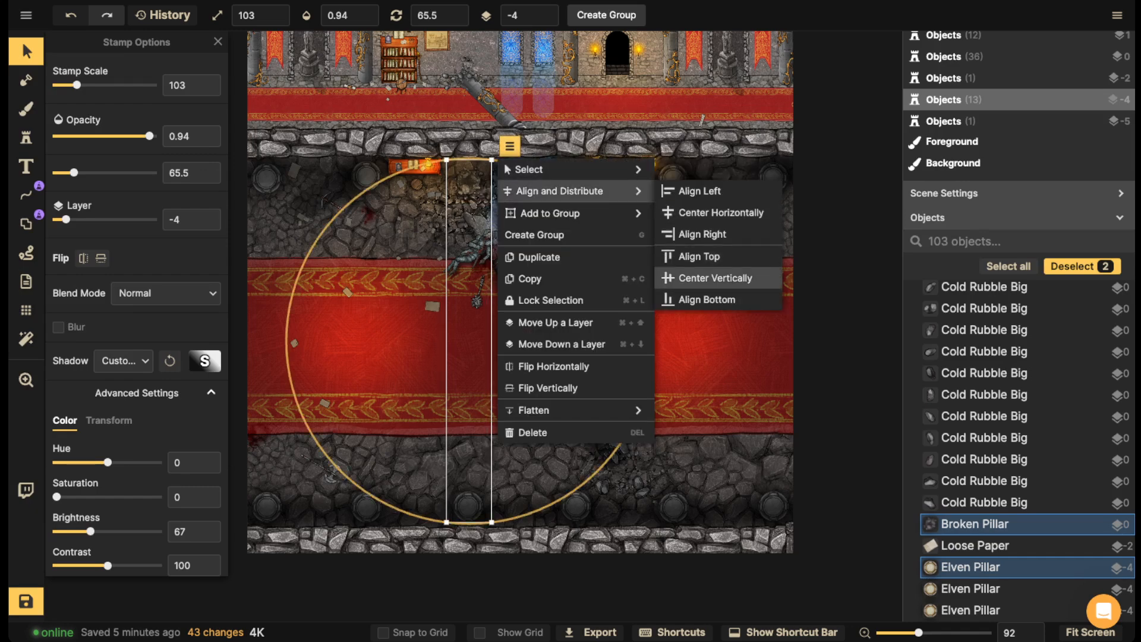
{"action": "left_click", "coordinate": [719, 212]}
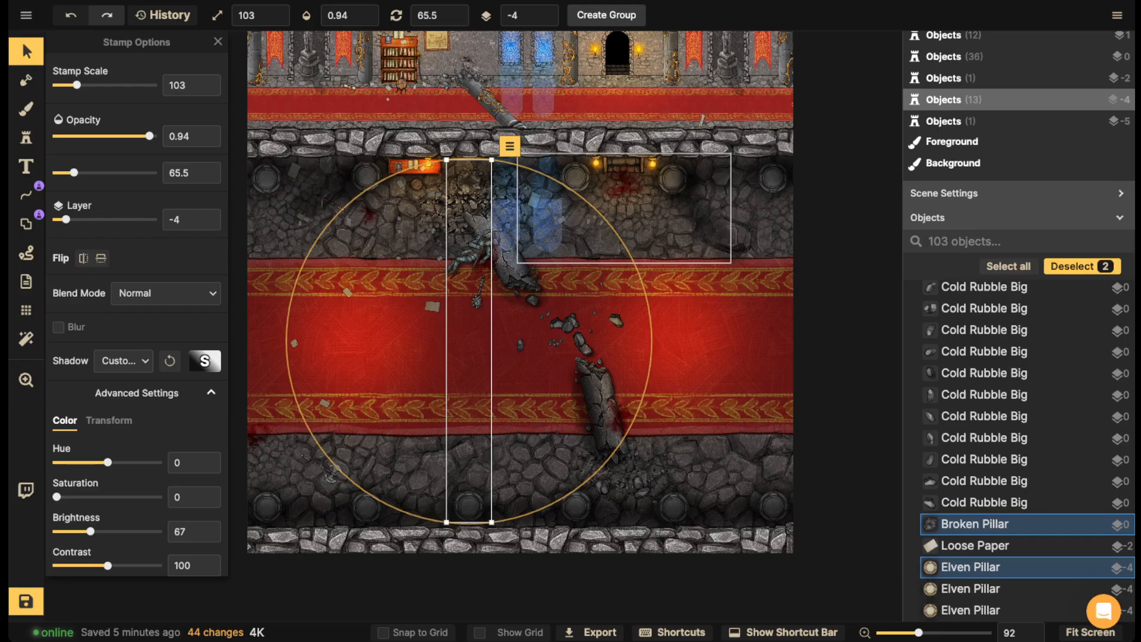
{"action": "key", "text": "Escape"}
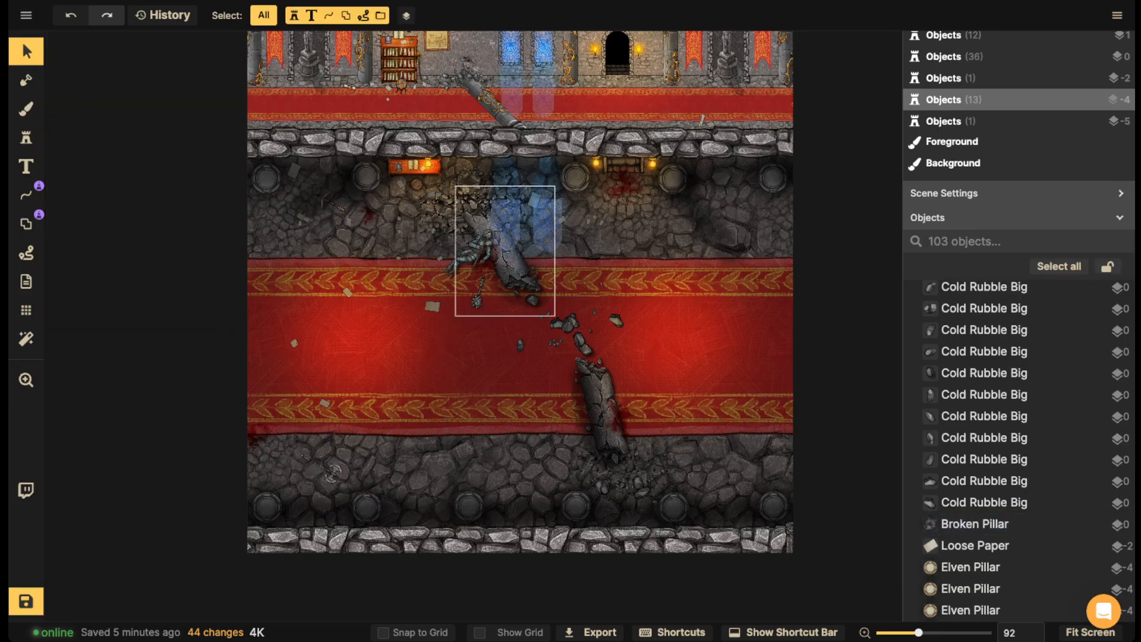
- Center the second pillar of the lower row horizontally with the second pillar of the upper row
{"action": "left_click", "coordinate": [366, 508]}
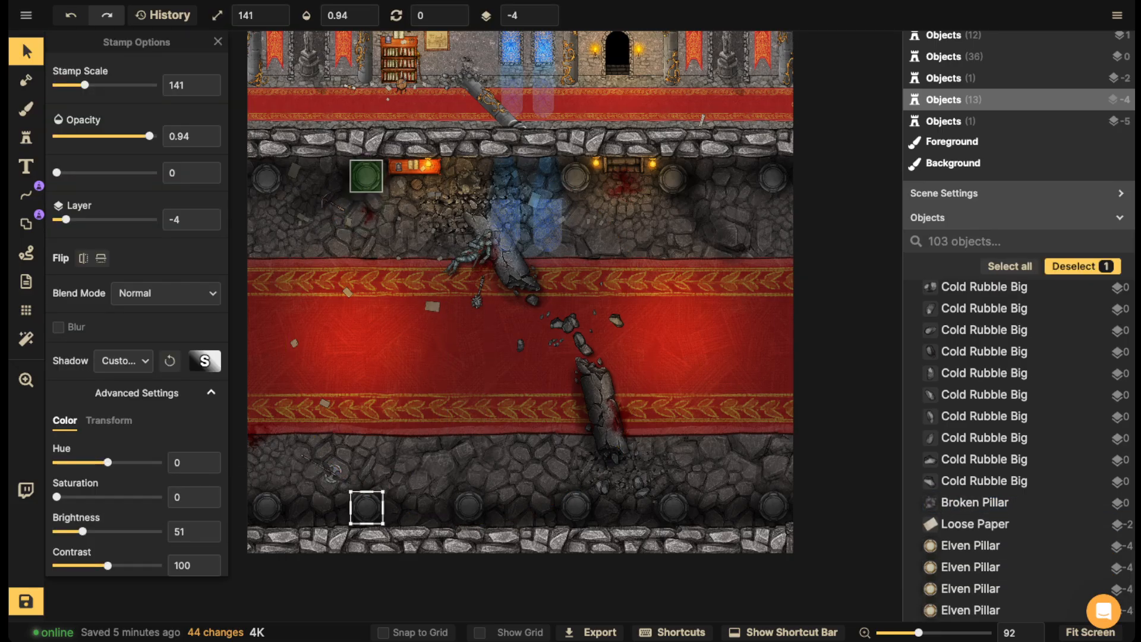
{"action": "left_click", "coordinate": [367, 213], "text": "shift"}
{"action": "left_click", "coordinate": [400, 145]}
{"action": "mouse_move", "coordinate": [464, 190]}
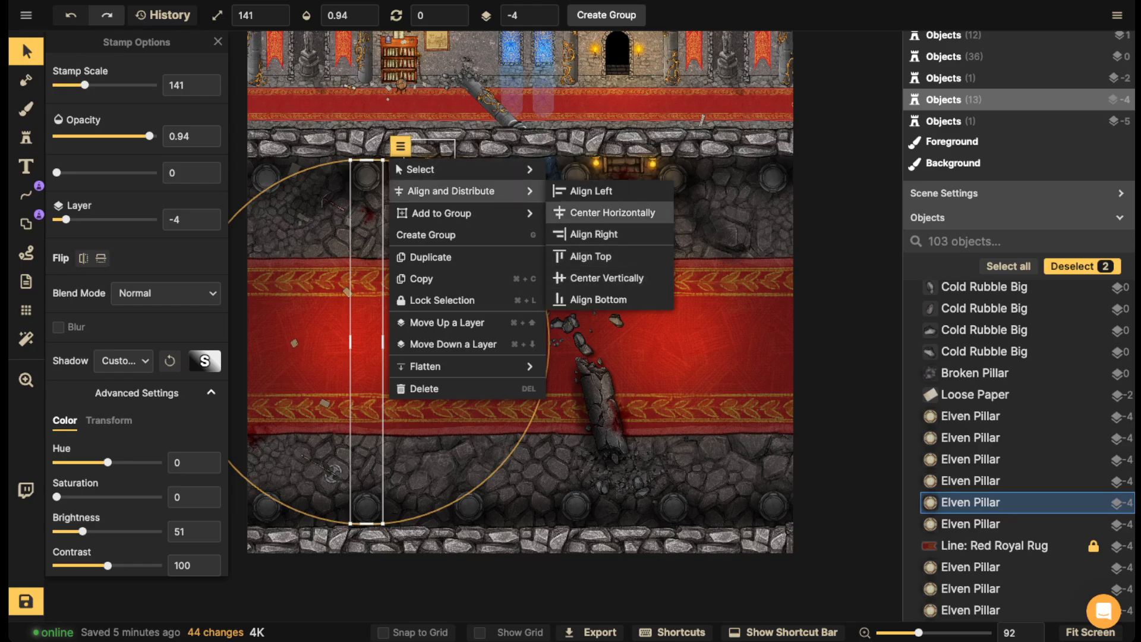
{"action": "left_click", "coordinate": [612, 213]}
{"action": "key", "text": "Escape"}
- Shift the leftmost lower pillar inward and center it horizontally with the leftmost upper pillar
{"action": "left_click_drag", "start_coordinate": [267, 506], "coordinate": [274, 506]}
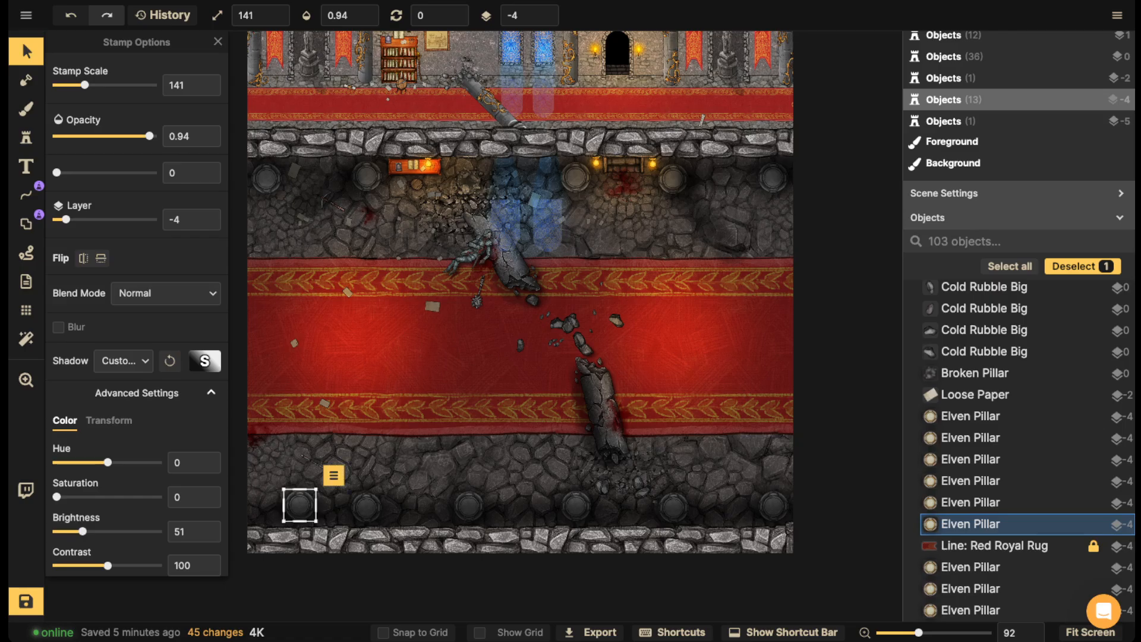
{"action": "left_click", "coordinate": [267, 178], "text": "shift"}
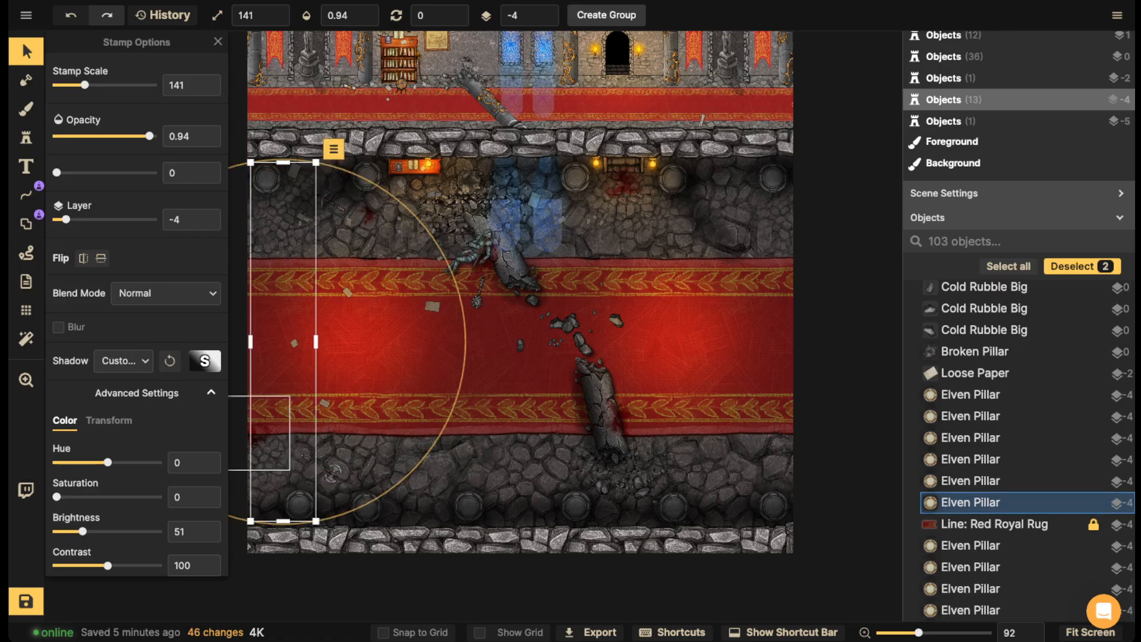
{"action": "left_click", "coordinate": [334, 148]}
{"action": "mouse_move", "coordinate": [386, 193]}
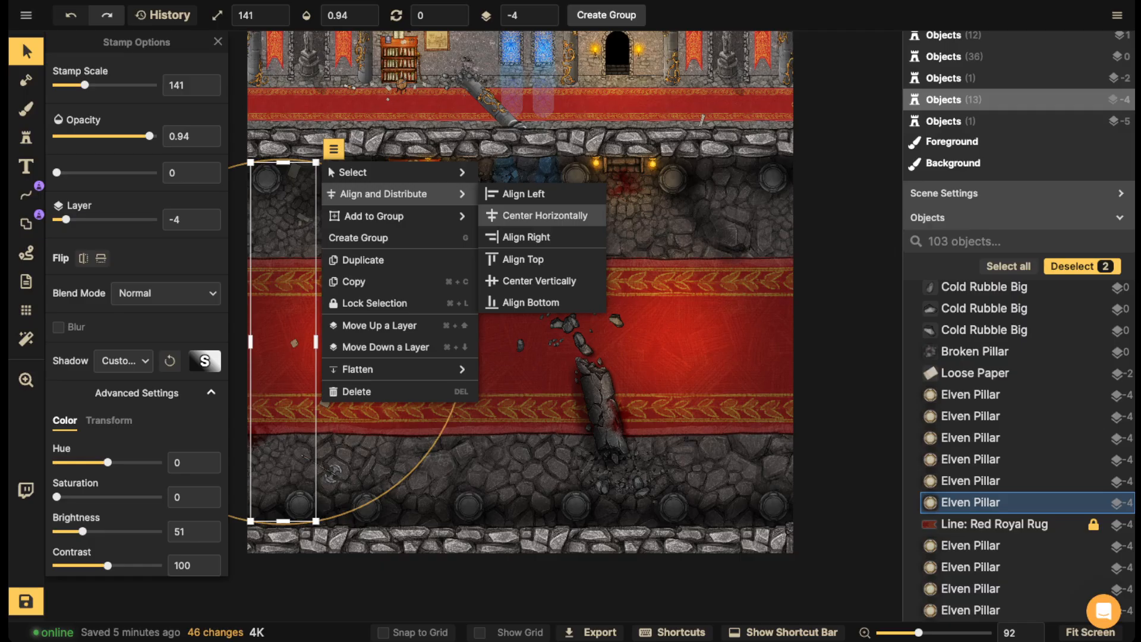
{"action": "left_click", "coordinate": [543, 215]}
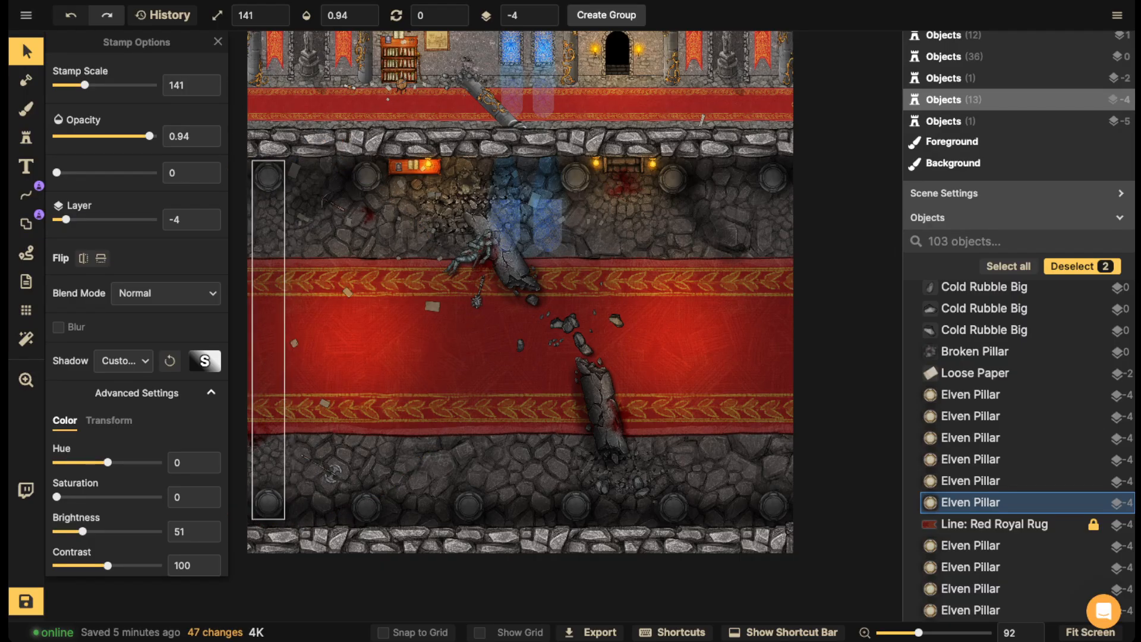
- Nudge the aligned pair of leftmost pillars slightly toward the map's left edge
{"action": "key", "text": "Left"}
{"action": "key", "text": "Left"}
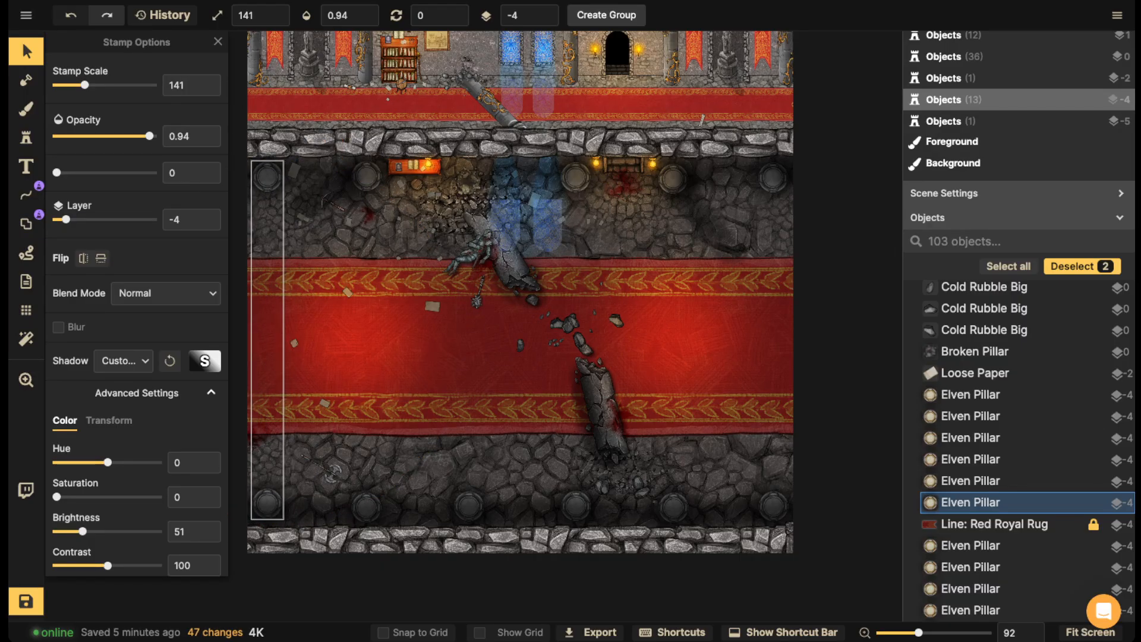
{"action": "key", "text": "Right"}
{"action": "key", "text": "Escape"}
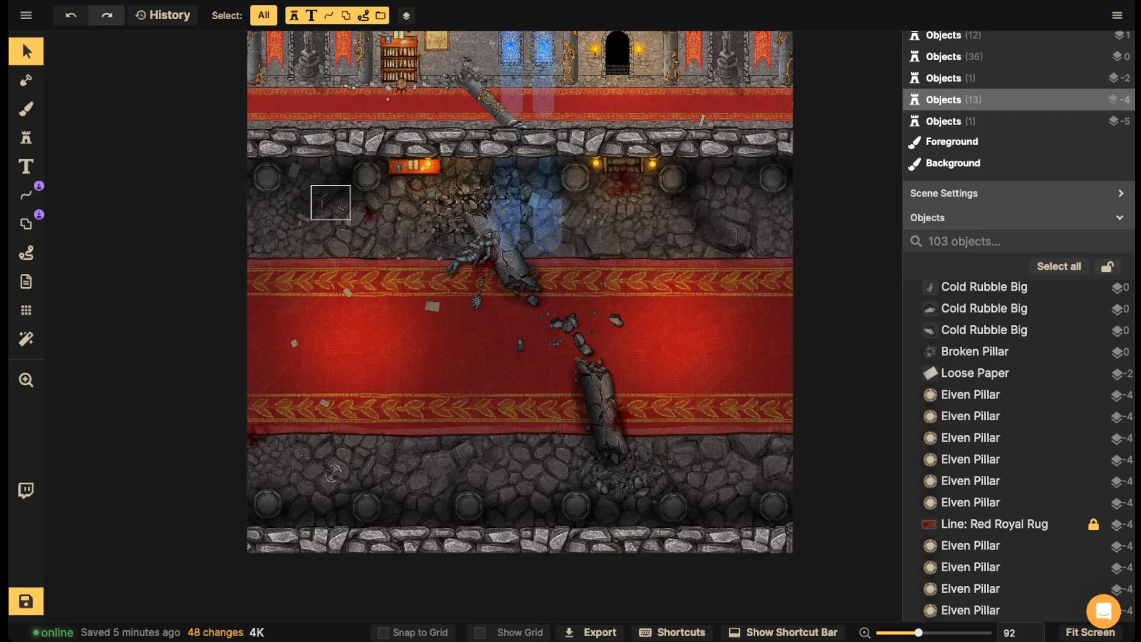
{"action": "left_click", "coordinate": [268, 177]}
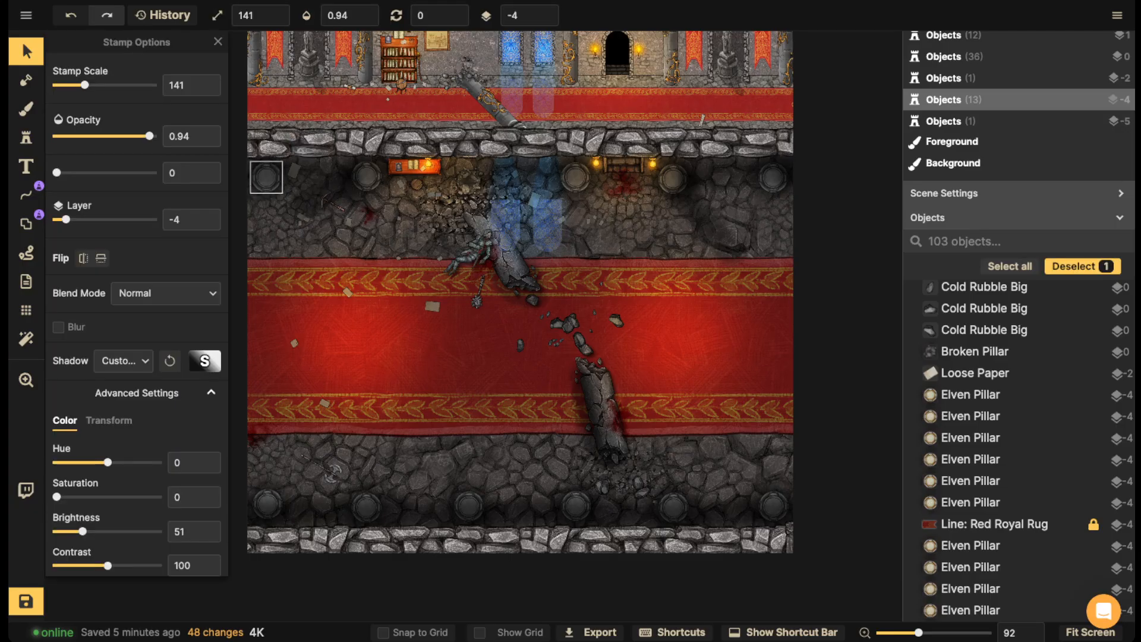
{"action": "left_click", "coordinate": [773, 177]}
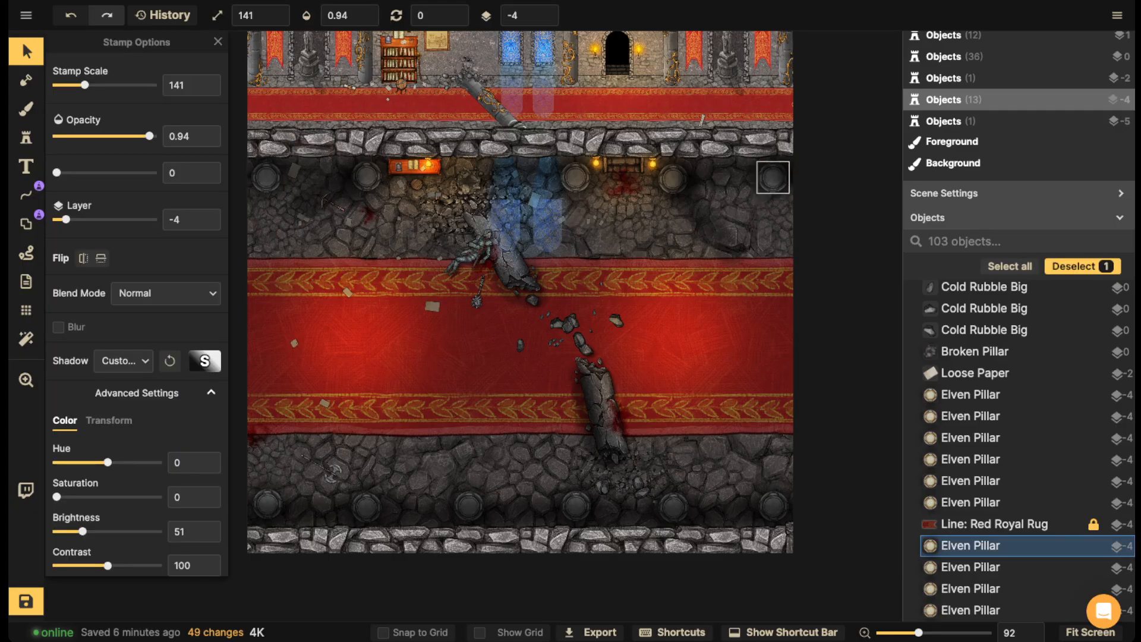
{"action": "key", "text": "Escape"}
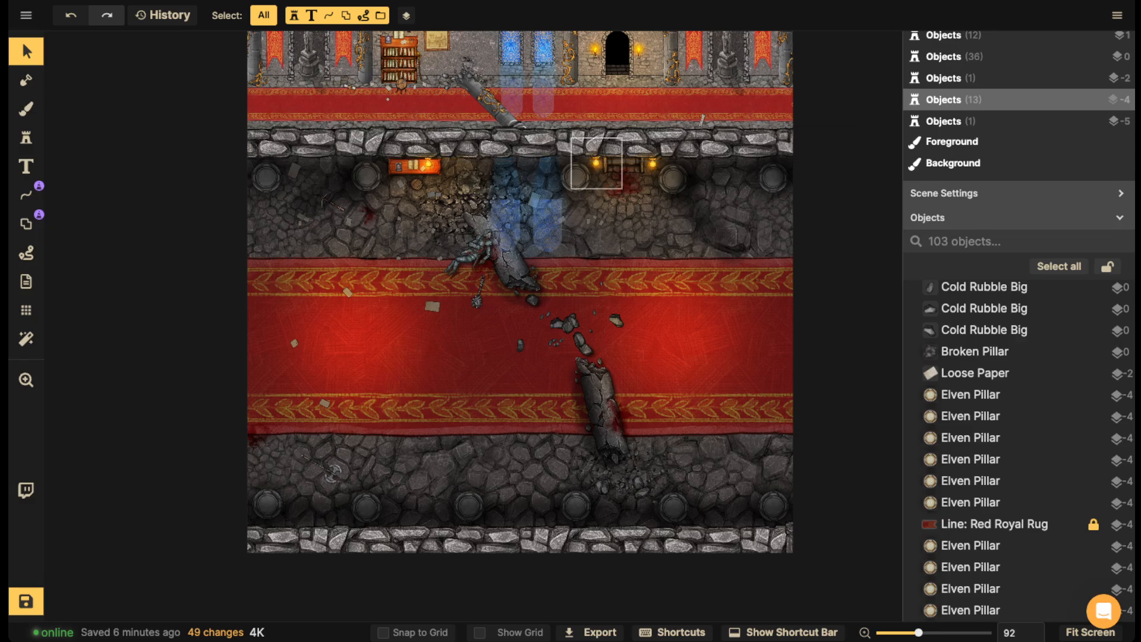
- Select the two lit wall sconces flanking the stairs below the upper stone wall together with their light glows
{"action": "scroll", "coordinate": [362, 250], "scroll_direction": "down", "scroll_amount": 2}
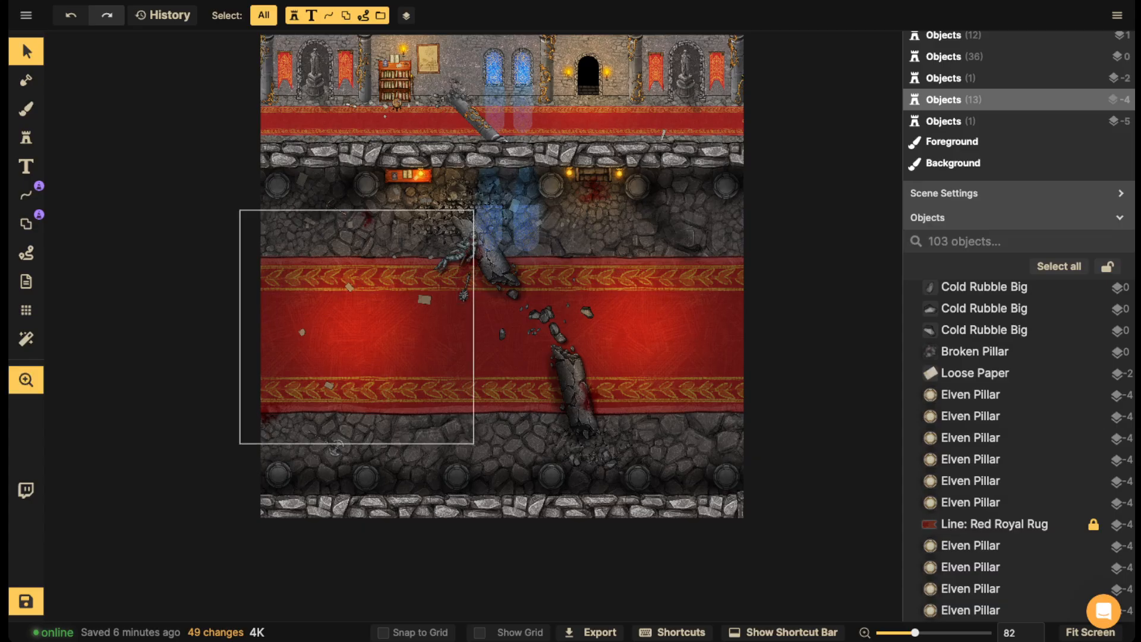
{"action": "left_click_drag", "start_coordinate": [410, 368], "coordinate": [443, 241]}
{"action": "scroll", "coordinate": [421, 284], "scroll_direction": "up", "scroll_amount": 5}
{"action": "left_click_drag", "start_coordinate": [550, 100], "coordinate": [531, 369]}
{"action": "scroll", "coordinate": [638, 249], "scroll_direction": "up", "scroll_amount": 8}
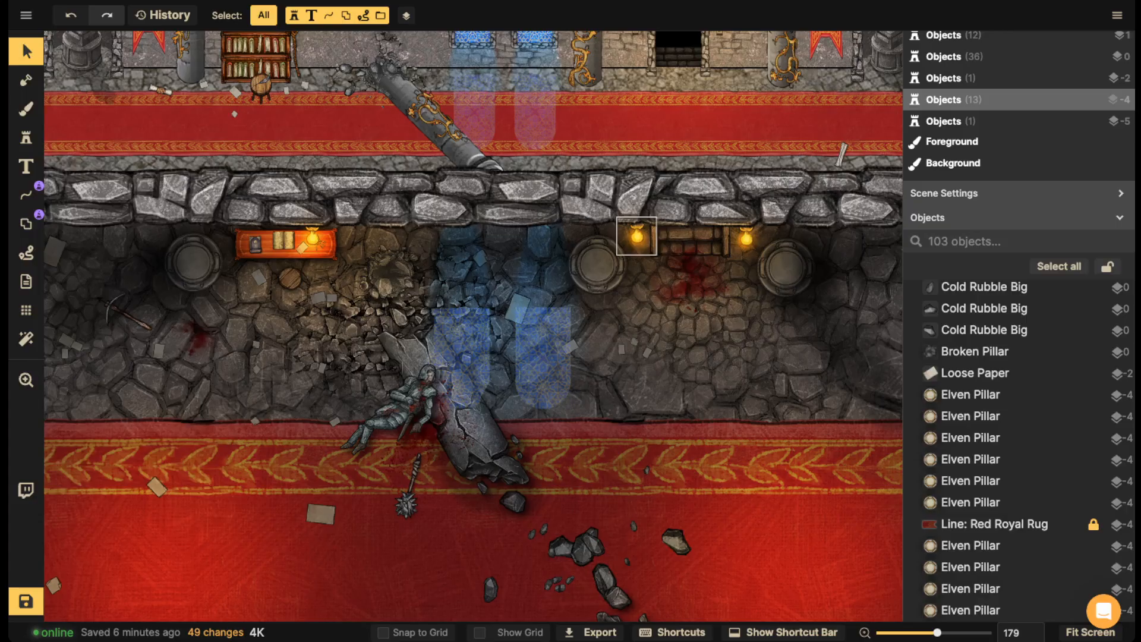
{"action": "left_click", "coordinate": [637, 237]}
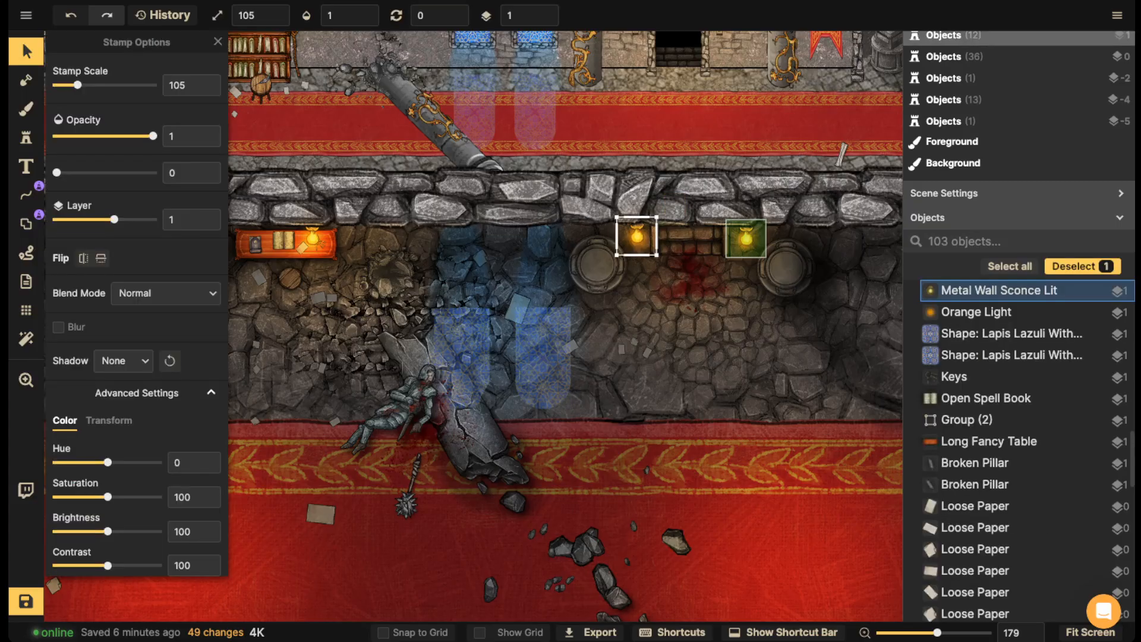
{"action": "left_click", "coordinate": [745, 239], "text": "shift"}
{"action": "left_click", "coordinate": [660, 257], "text": "shift"}
{"action": "left_click", "coordinate": [746, 238], "text": "shift"}
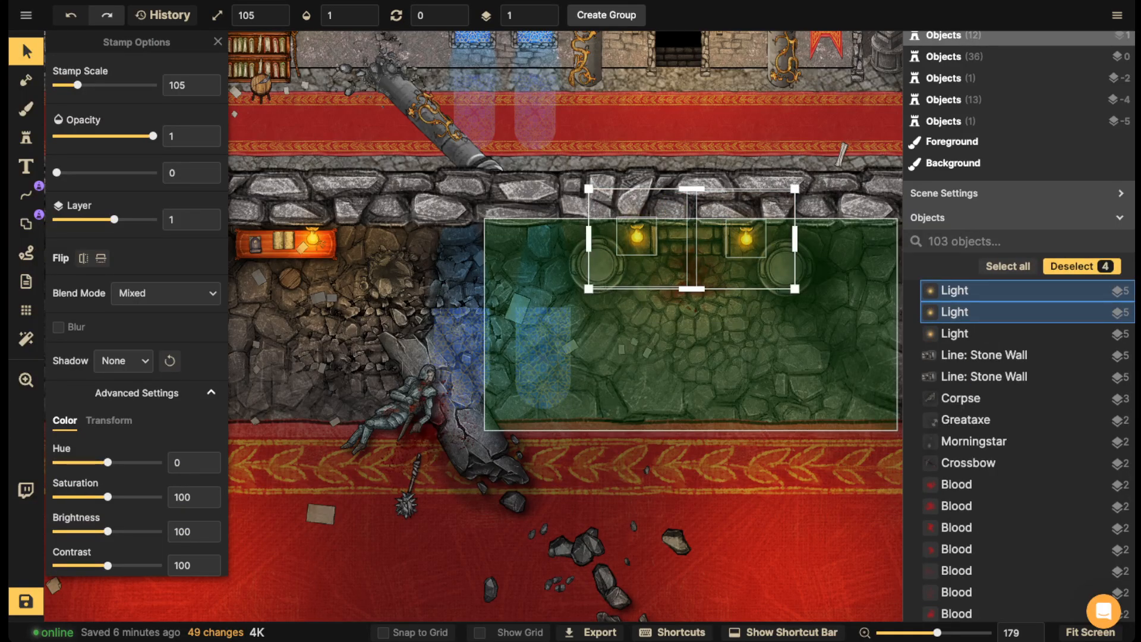
{"action": "left_click", "coordinate": [633, 293], "text": "shift"}
- Paste a copy of the sconces and glows, rotate it 180 degrees and place it against the lower wall between two pillars
{"action": "scroll", "coordinate": [632, 285], "scroll_direction": "down", "scroll_amount": 5}
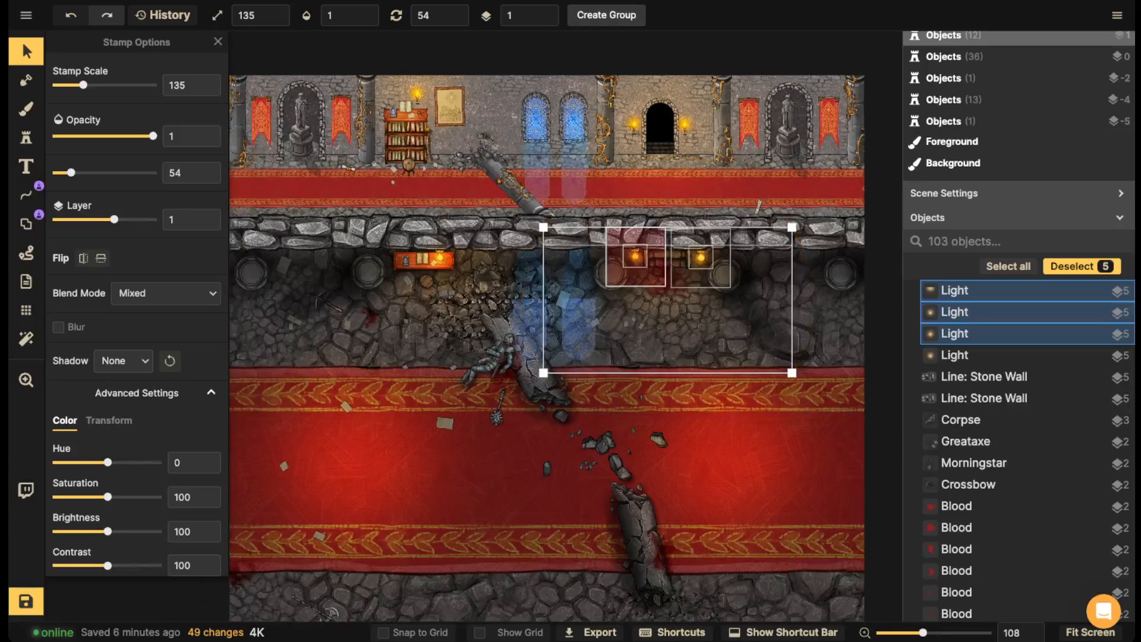
{"action": "key", "text": "space"}
{"action": "left_click_drag", "start_coordinate": [445, 424], "coordinate": [484, 191]}
{"action": "key", "text": "ctrl+v"}
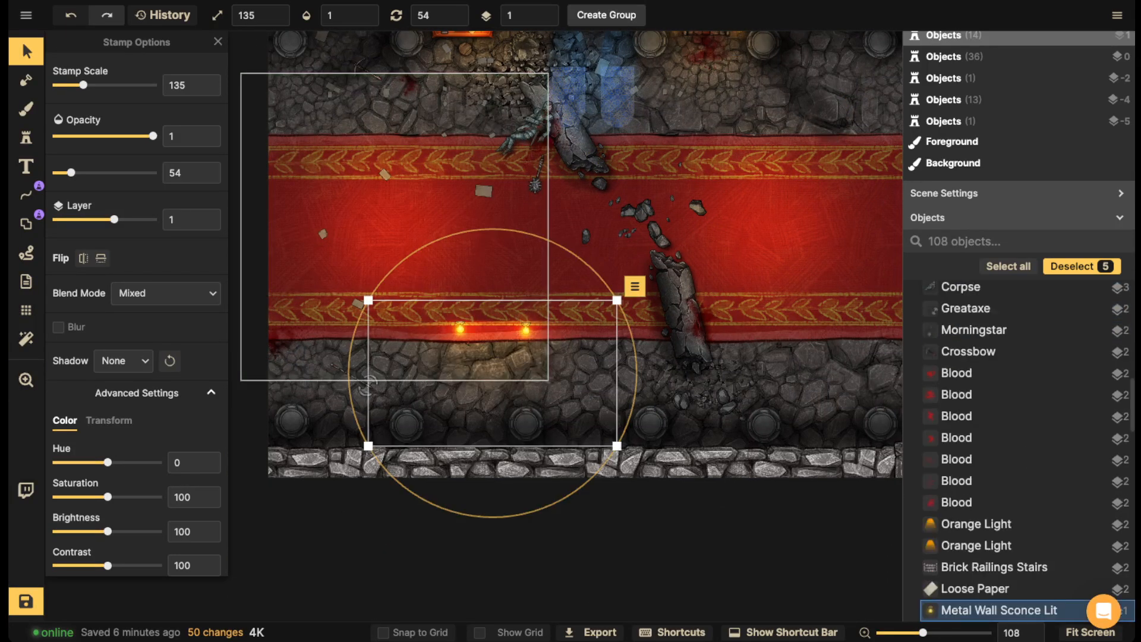
{"action": "left_click_drag", "start_coordinate": [492, 517], "coordinate": [501, 230]}
{"action": "left_click_drag", "start_coordinate": [496, 380], "coordinate": [468, 404]}
- Duplicate the rotated sconce pair with its glows and place the copy between the two rightmost pillars of the lower row
{"action": "key", "text": "space"}
{"action": "left_click_drag", "start_coordinate": [677, 398], "coordinate": [480, 402]}
{"action": "key", "text": "ctrl+c"}
{"action": "key", "text": "ctrl+v"}
{"action": "left_click_drag", "start_coordinate": [645, 401], "coordinate": [627, 400]}
{"action": "key", "text": "Escape"}
{"action": "scroll", "coordinate": [528, 322], "scroll_direction": "down", "scroll_amount": 3}
{"action": "scroll", "coordinate": [527, 322], "scroll_direction": "down", "scroll_amount": 3}
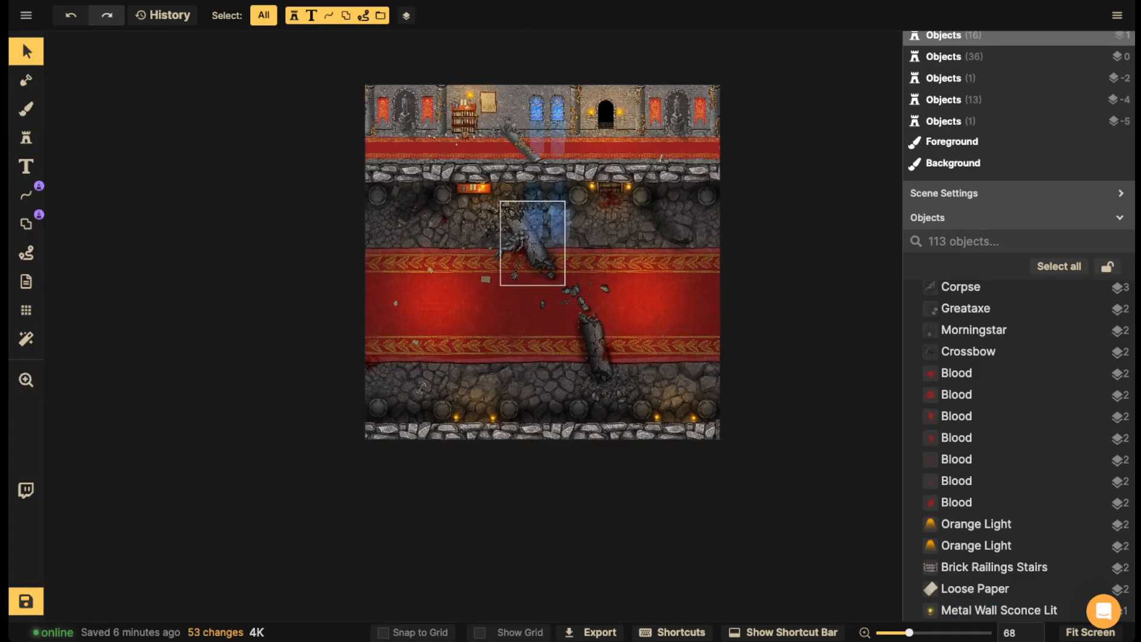
{"action": "scroll", "coordinate": [528, 321], "scroll_direction": "down", "scroll_amount": 2}
{"action": "scroll", "coordinate": [452, 399], "scroll_direction": "up", "scroll_amount": 3}
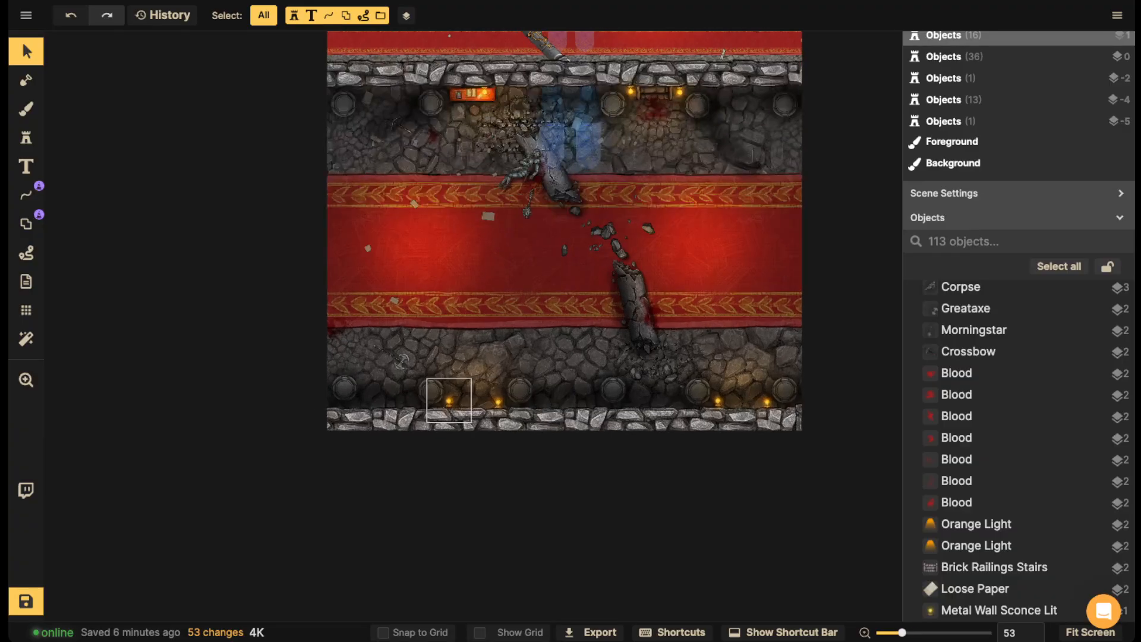
- Move the left sconce pair and its glows along the lower wall to between the two leftmost pillars
{"action": "left_click", "coordinate": [446, 400]}
{"action": "scroll", "coordinate": [451, 399], "scroll_direction": "up", "scroll_amount": 2}
{"action": "left_click", "coordinate": [509, 398], "text": "shift"}
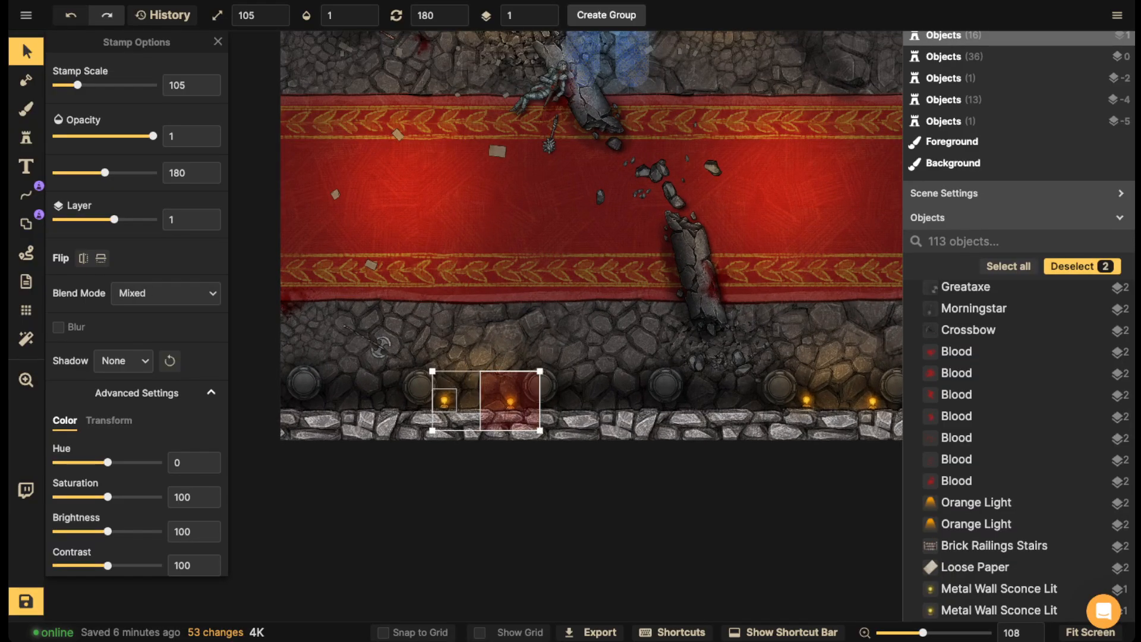
{"action": "left_click", "coordinate": [445, 398], "text": "shift"}
{"action": "left_click", "coordinate": [474, 360], "text": "shift"}
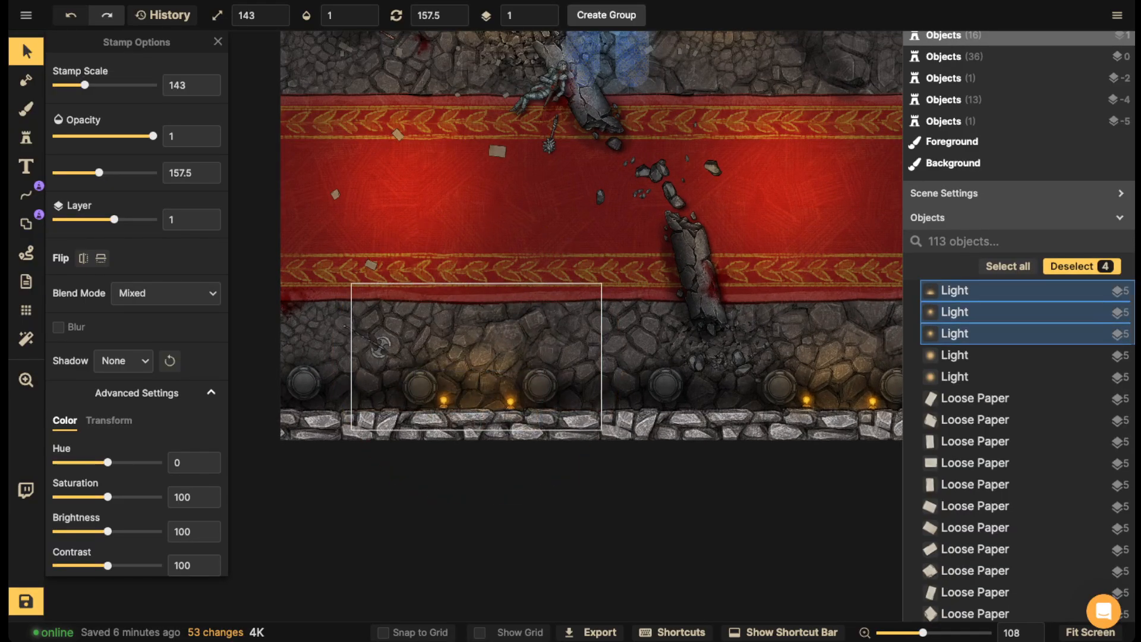
{"action": "left_click_drag", "start_coordinate": [475, 360], "coordinate": [356, 360]}
{"action": "key", "text": "Escape"}
{"action": "left_click_drag", "start_coordinate": [510, 402], "coordinate": [391, 399]}
{"action": "scroll", "coordinate": [405, 347], "scroll_direction": "down", "scroll_amount": 4}
{"action": "key", "text": "Escape"}
- Bring the whole map into view and save it
{"action": "scroll", "coordinate": [410, 346], "scroll_direction": "down", "scroll_amount": 1}
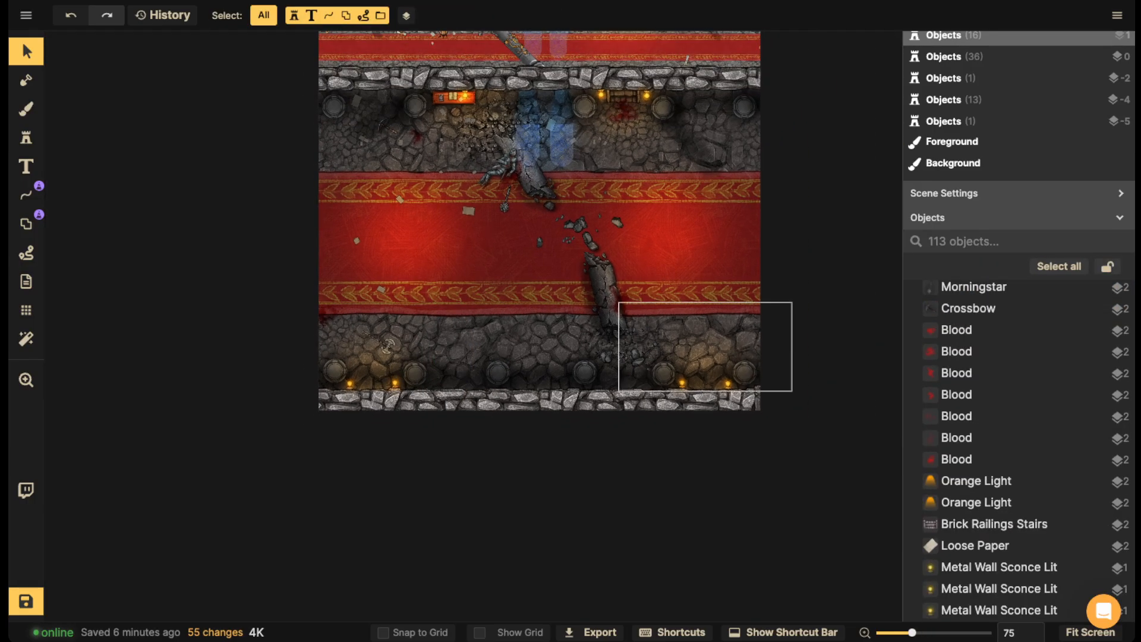
{"action": "left_click_drag", "start_coordinate": [615, 103], "coordinate": [615, 192]}
{"action": "key", "text": "ctrl+s"}
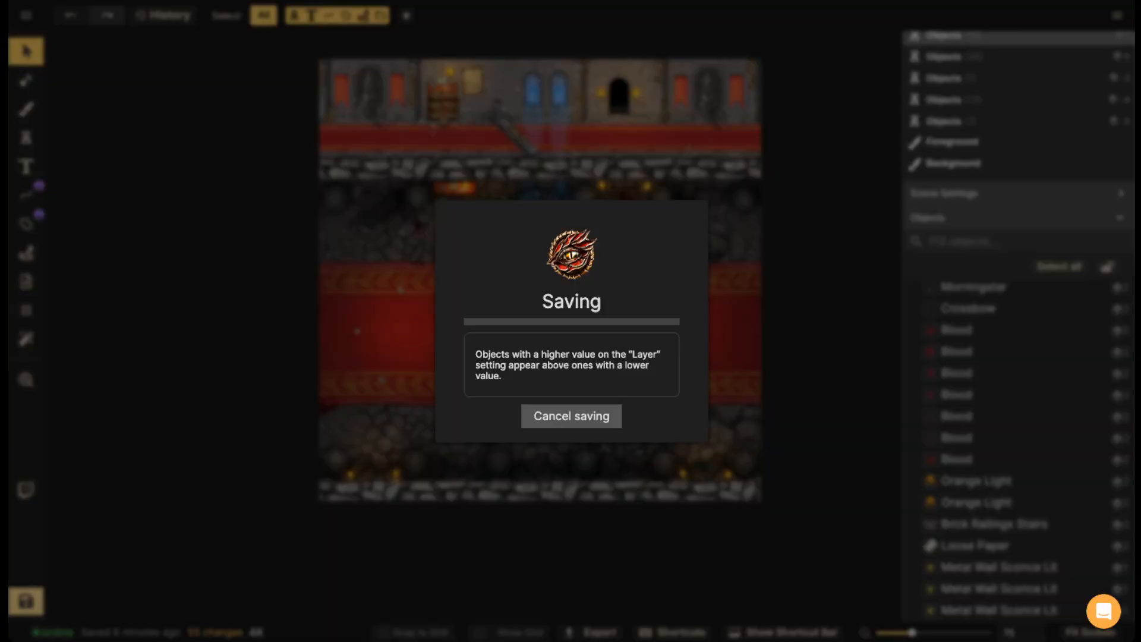
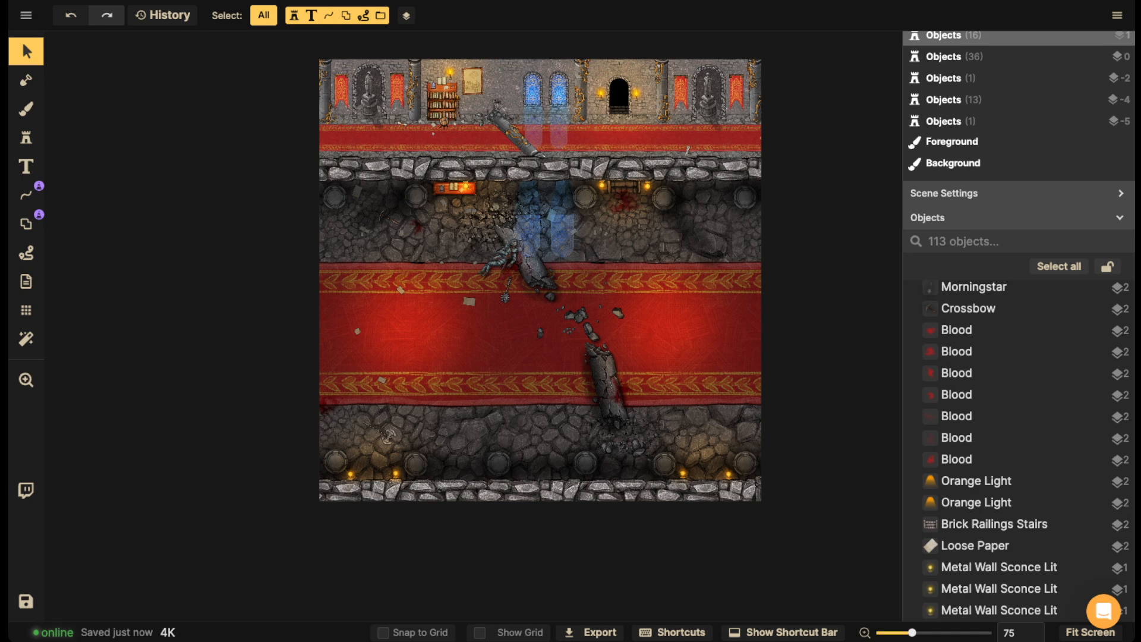
- Examine the whole battlemap up close and from afar, checking the hall's walls, lighting, rubble and rug
{"action": "scroll", "coordinate": [621, 331], "scroll_direction": "up", "scroll_amount": 1}
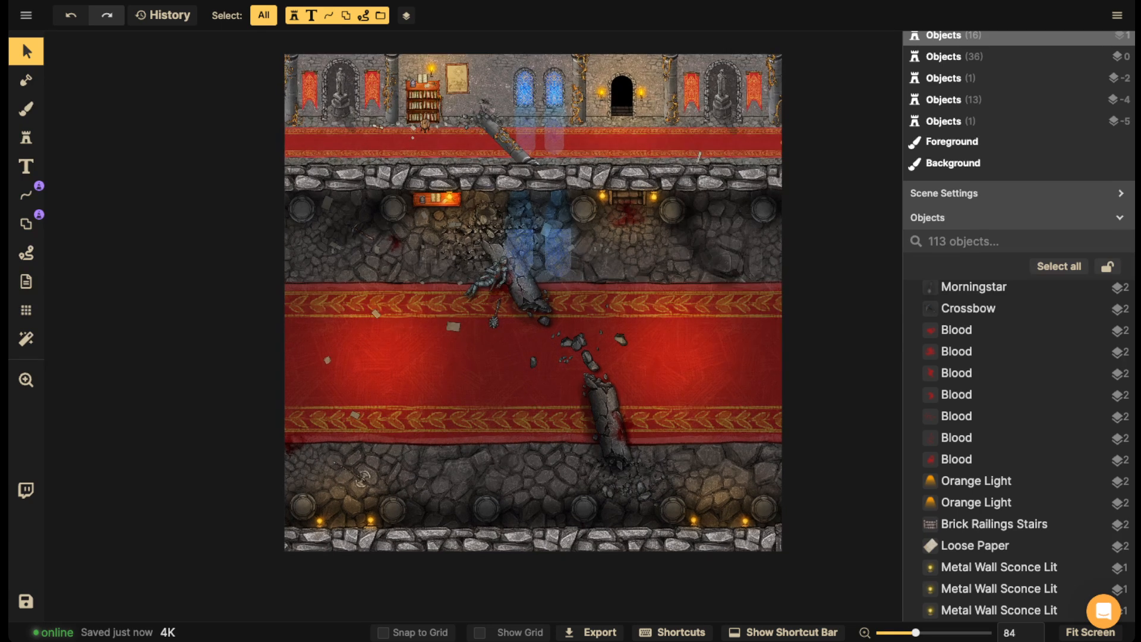
{"action": "scroll", "coordinate": [620, 331], "scroll_direction": "up", "scroll_amount": 3}
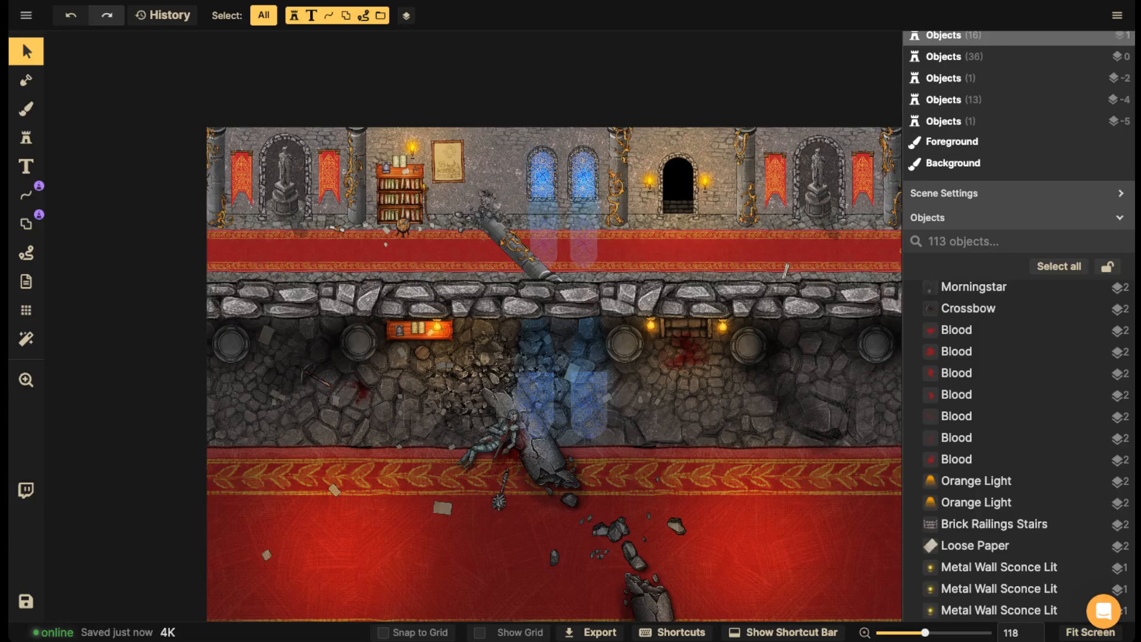
{"action": "scroll", "coordinate": [456, 231], "scroll_direction": "up", "scroll_amount": 1}
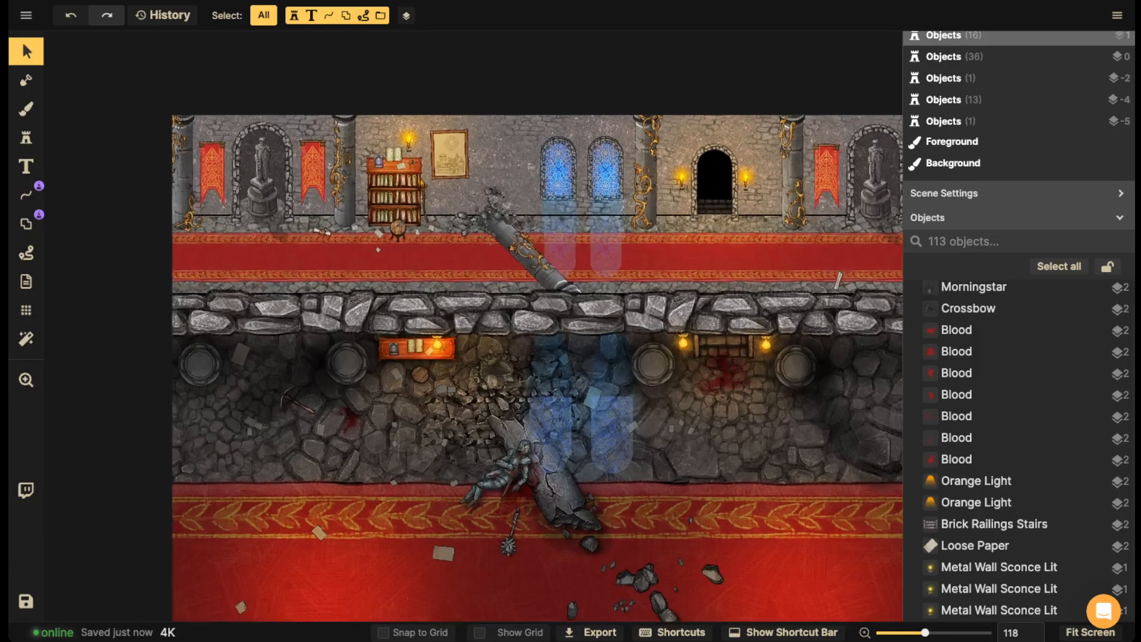
{"action": "key", "text": "space"}
{"action": "left_click_drag", "start_coordinate": [568, 231], "coordinate": [455, 230]}
{"action": "scroll", "coordinate": [455, 231], "scroll_direction": "down", "scroll_amount": 1}
{"action": "scroll", "coordinate": [455, 231], "scroll_direction": "down", "scroll_amount": 4}
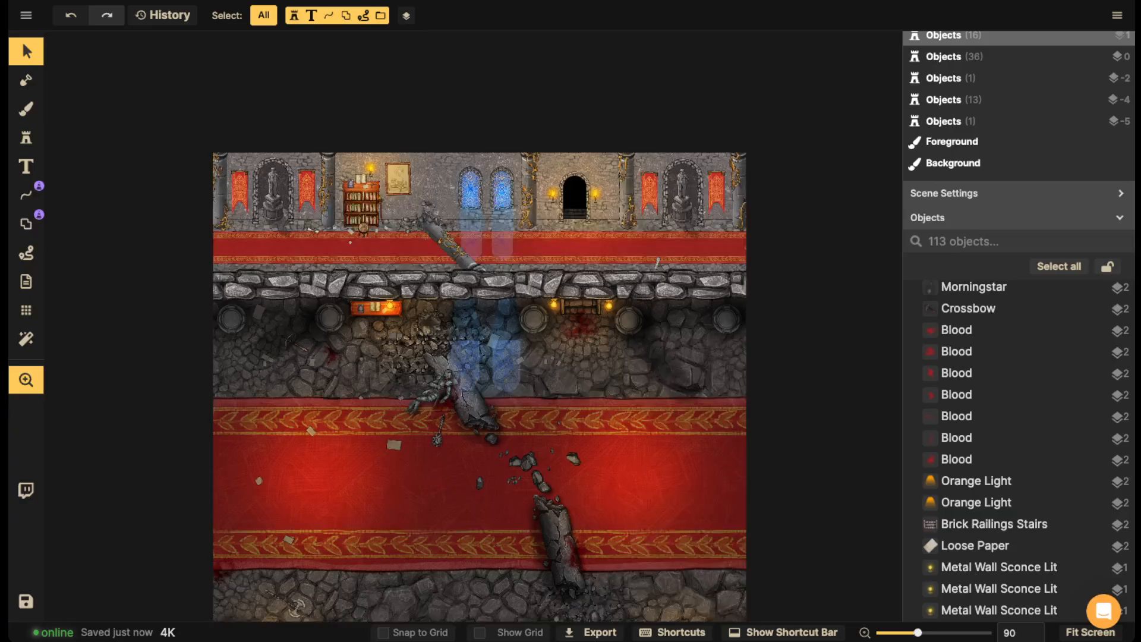
{"action": "left_click_drag", "start_coordinate": [458, 273], "coordinate": [467, 231]}
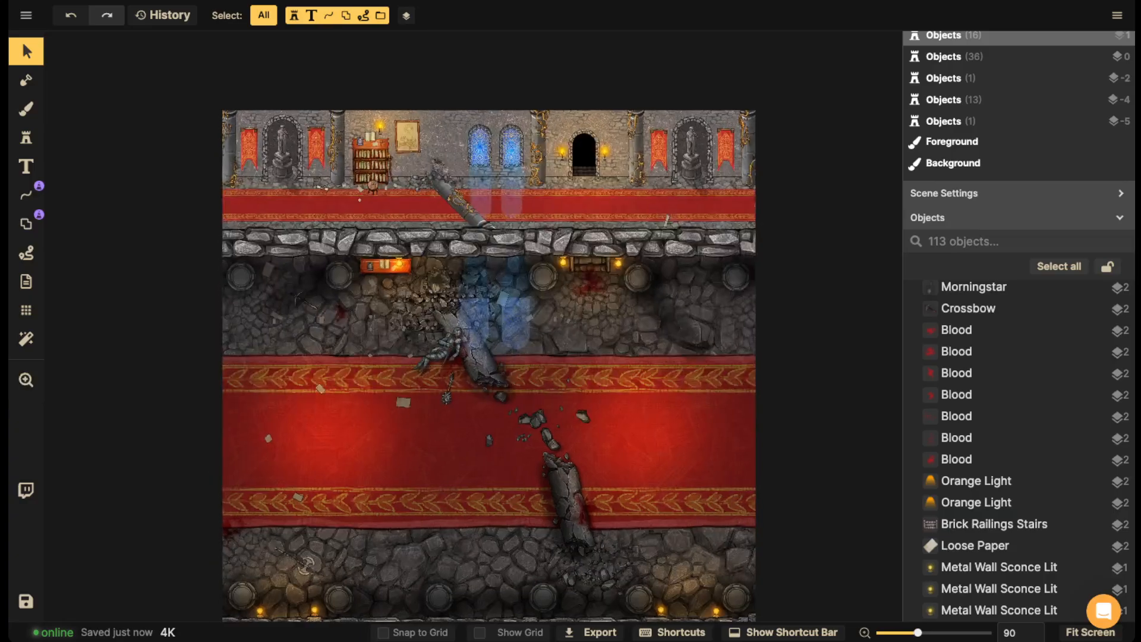
{"action": "scroll", "coordinate": [488, 126], "scroll_direction": "up", "scroll_amount": 3}
{"action": "key", "text": "space"}
{"action": "left_click_drag", "start_coordinate": [487, 127], "coordinate": [487, 132]}
{"action": "scroll", "coordinate": [357, 223], "scroll_direction": "down", "scroll_amount": 1}
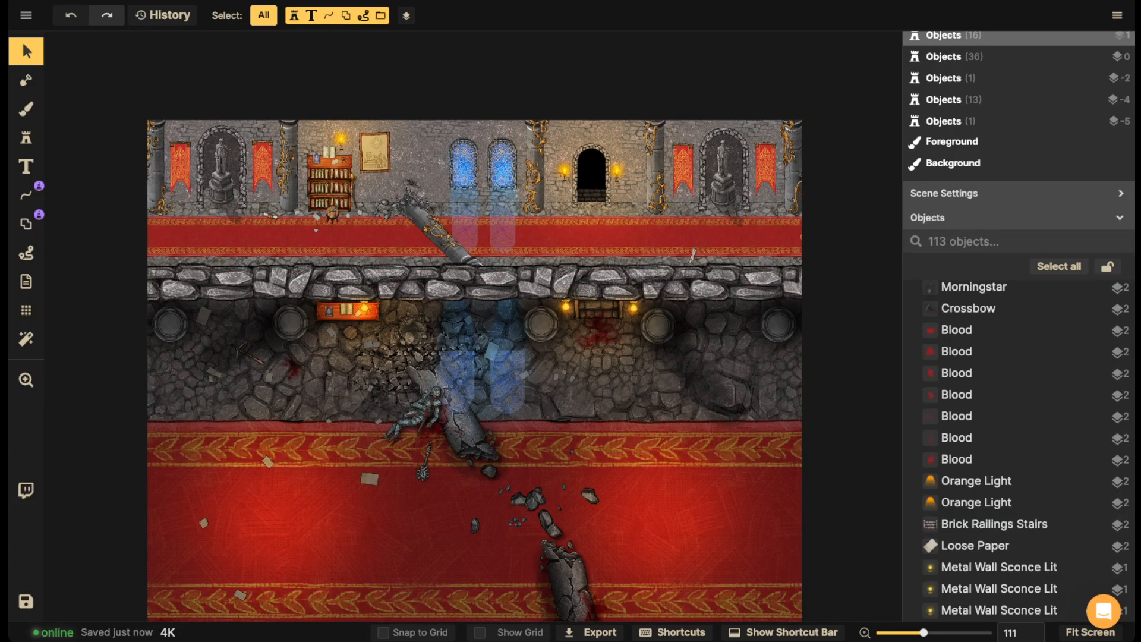
{"action": "scroll", "coordinate": [319, 227], "scroll_direction": "down", "scroll_amount": 2}
{"action": "scroll", "coordinate": [267, 213], "scroll_direction": "up", "scroll_amount": 1}
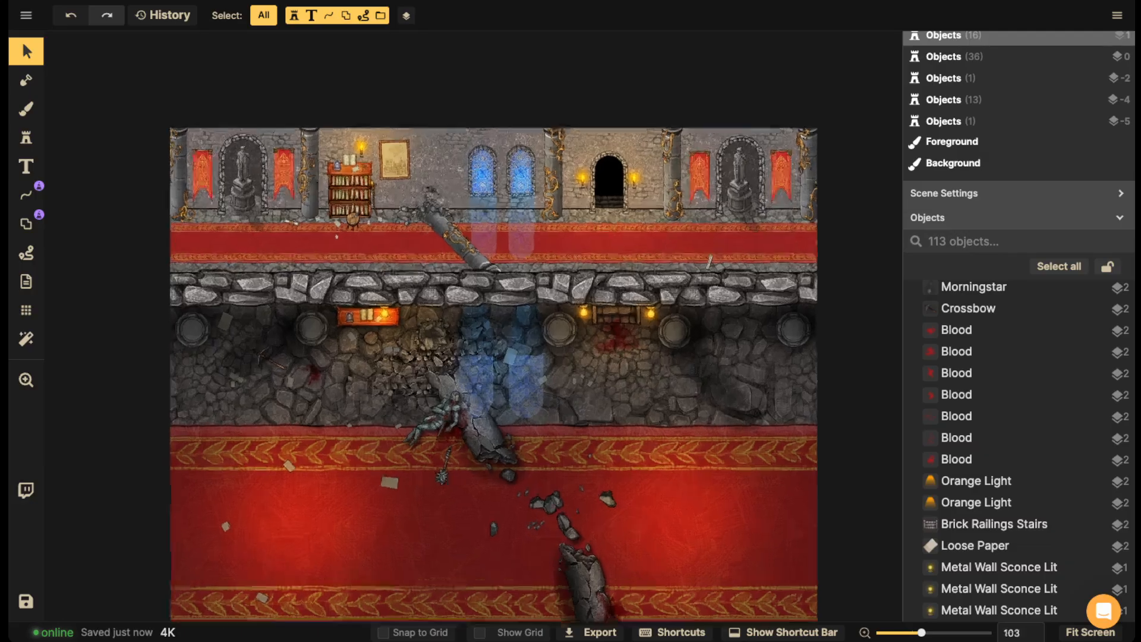
{"action": "scroll", "coordinate": [217, 191], "scroll_direction": "up", "scroll_amount": 3}
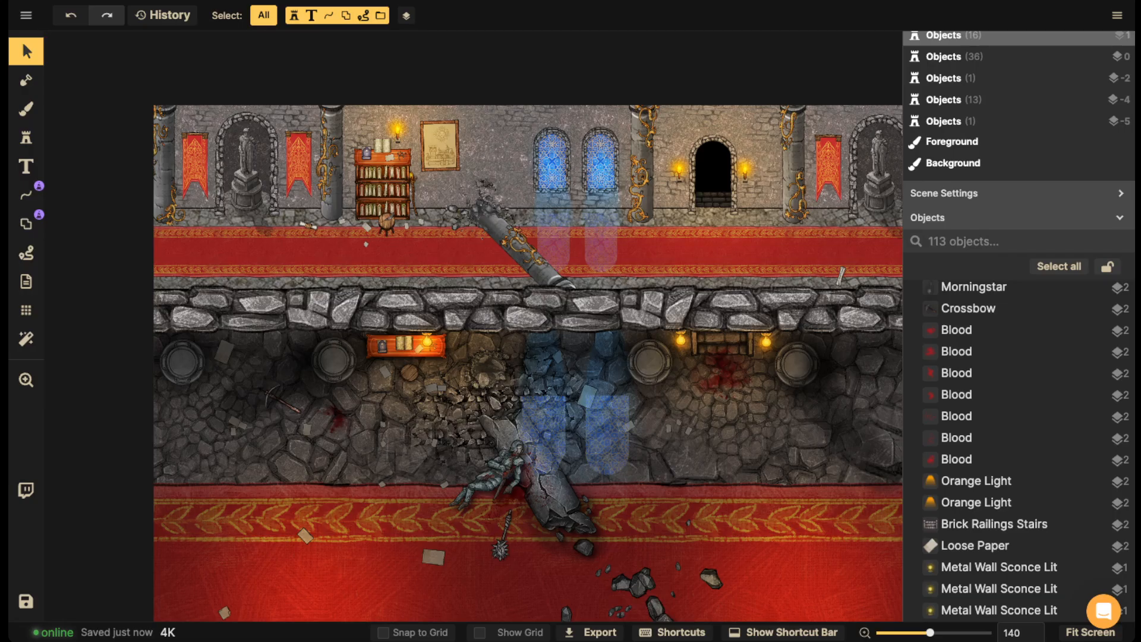
{"action": "scroll", "coordinate": [579, 169], "scroll_direction": "down", "scroll_amount": 2}
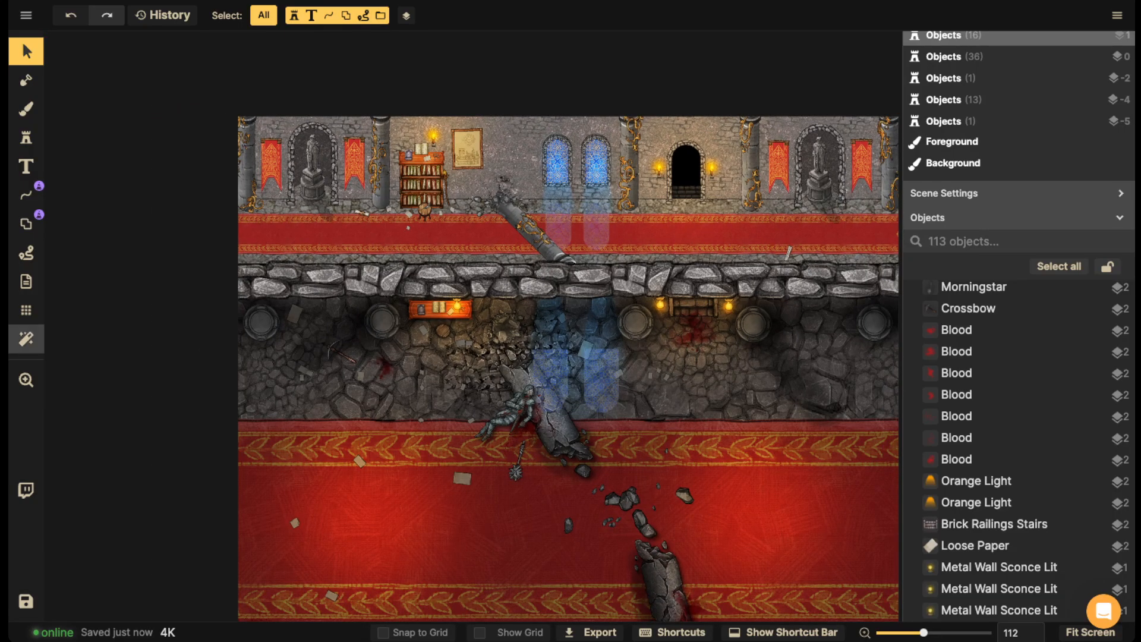
- Add a Clarity color filter to the map
{"action": "left_click", "coordinate": [25, 338]}
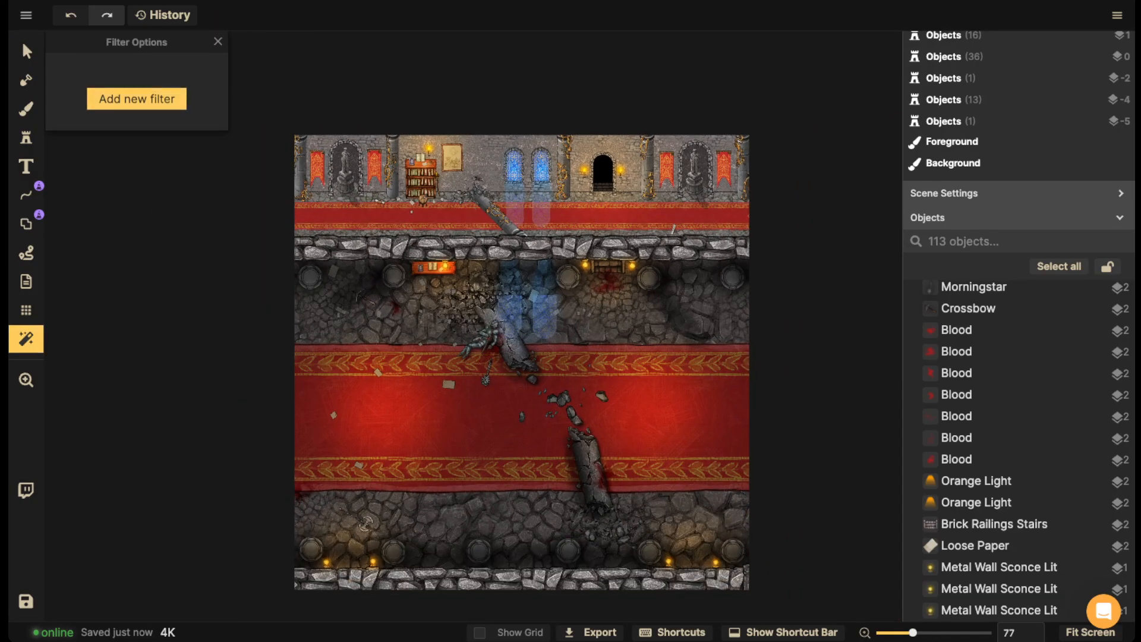
{"action": "left_click", "coordinate": [137, 99]}
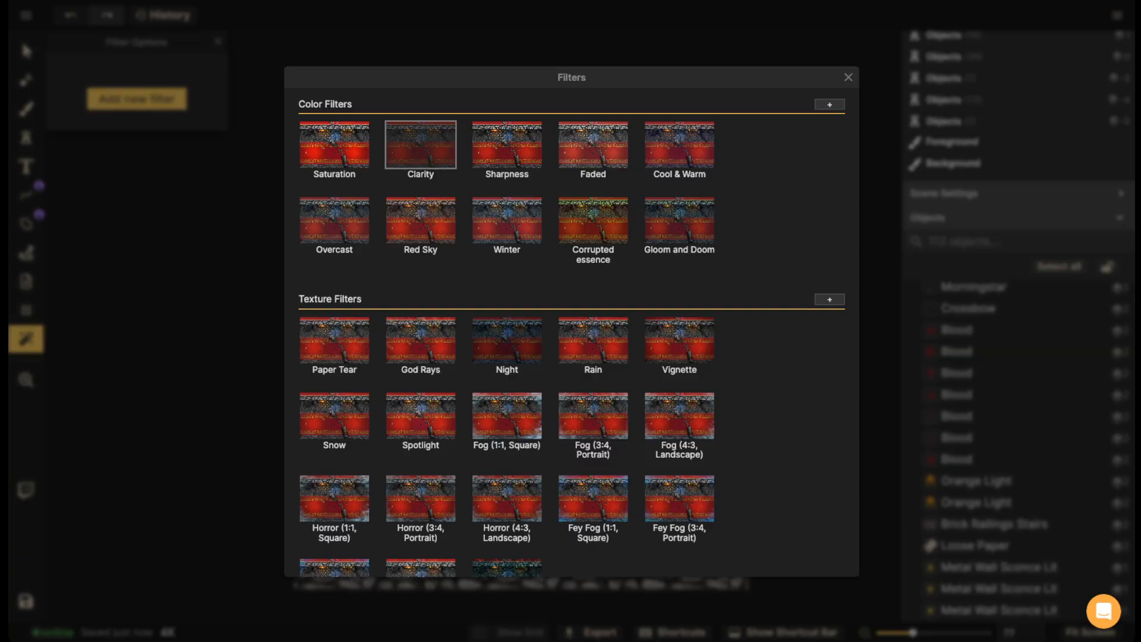
{"action": "left_click", "coordinate": [421, 144]}
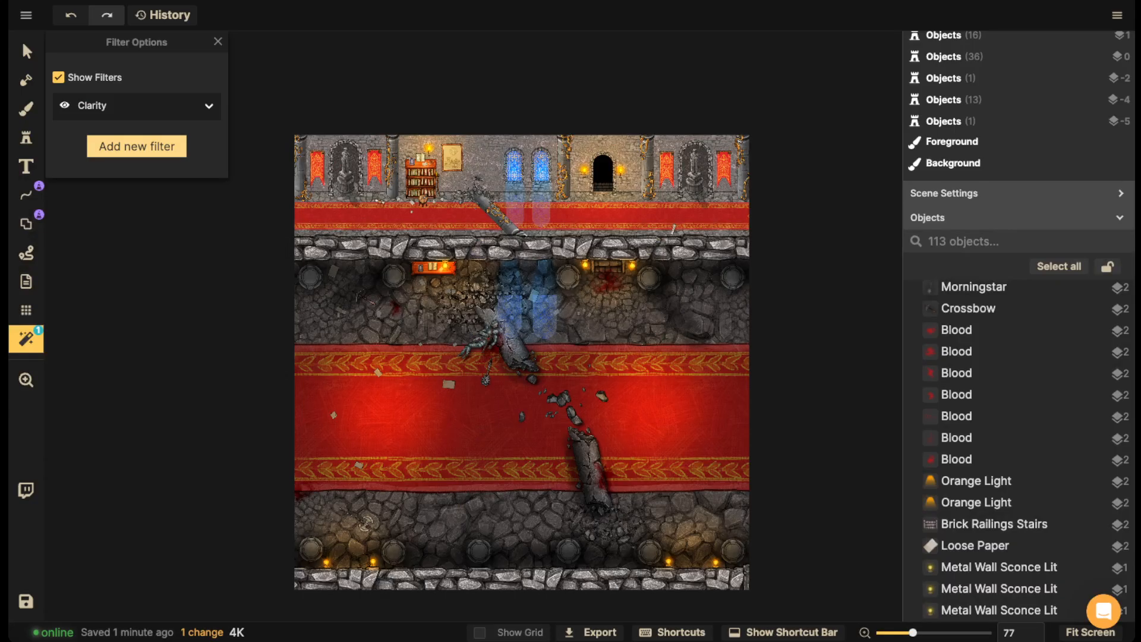
- Hide and show the Clarity filter to compare the map with and without it, leaving it shown
{"action": "left_click", "coordinate": [64, 106]}
{"action": "left_click", "coordinate": [64, 106]}
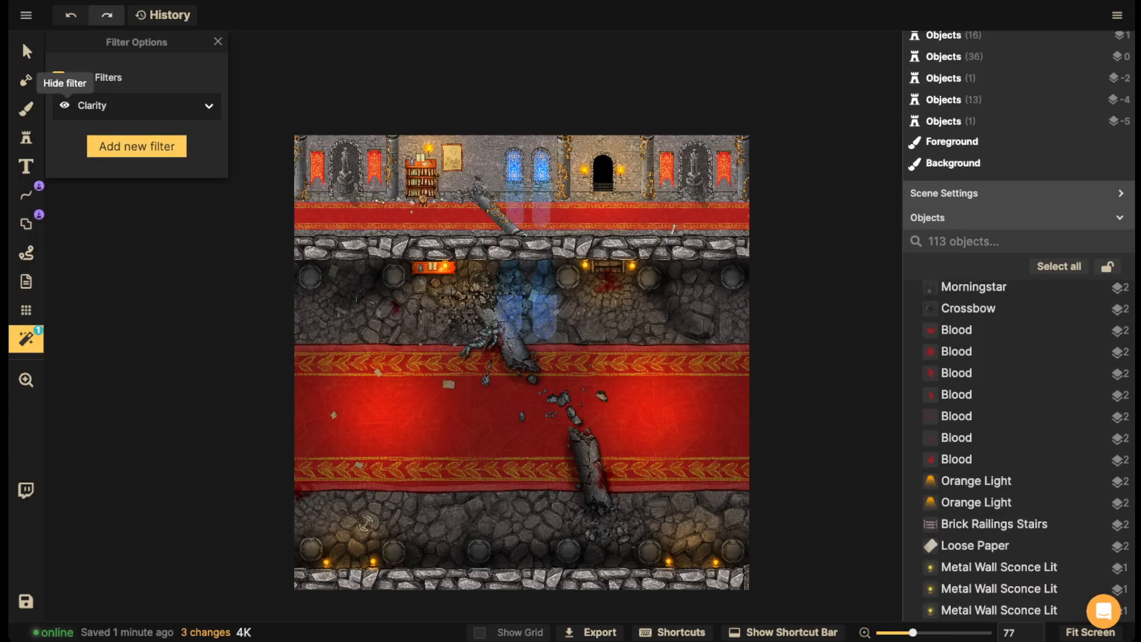
{"action": "left_click", "coordinate": [65, 105]}
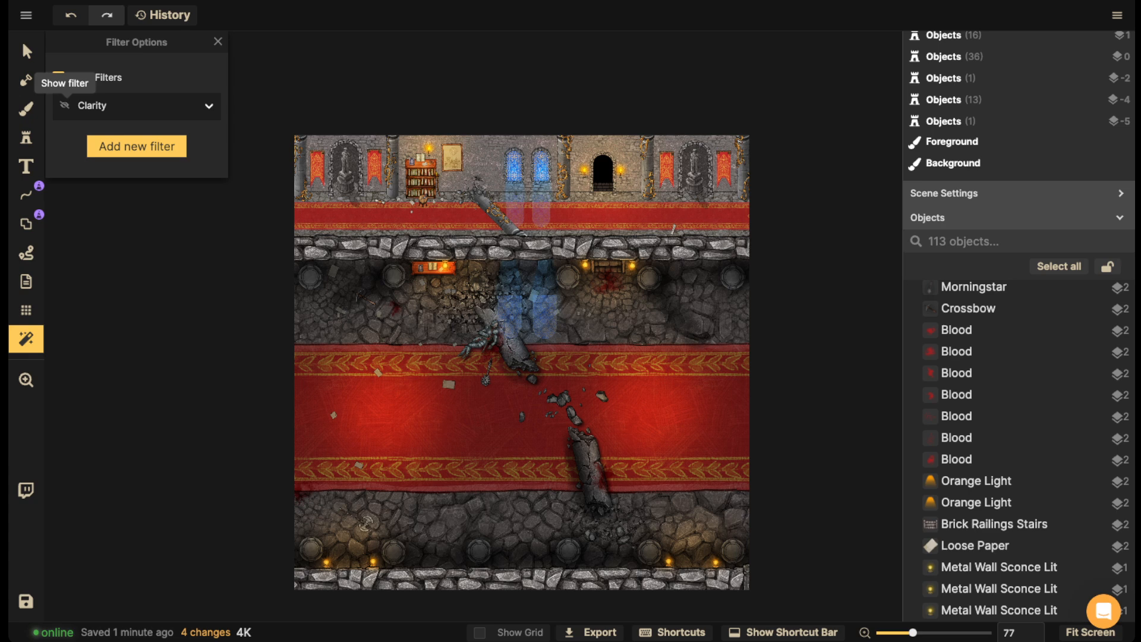
{"action": "left_click", "coordinate": [64, 106]}
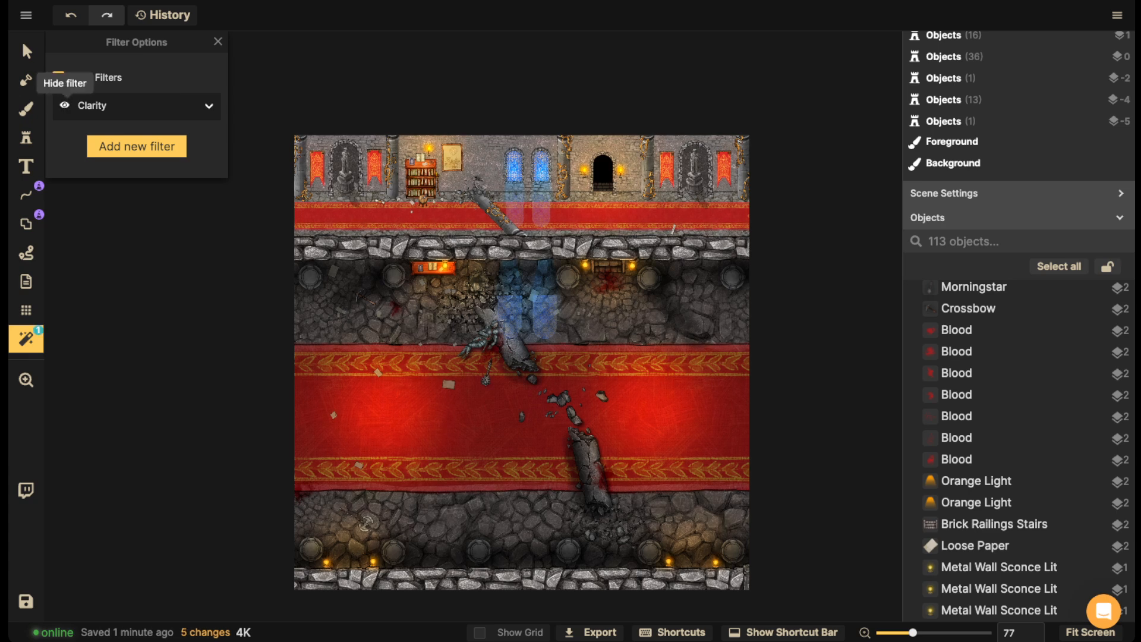
- Reduce the Clarity filter's opacity to 0.28
{"action": "left_click", "coordinate": [209, 105]}
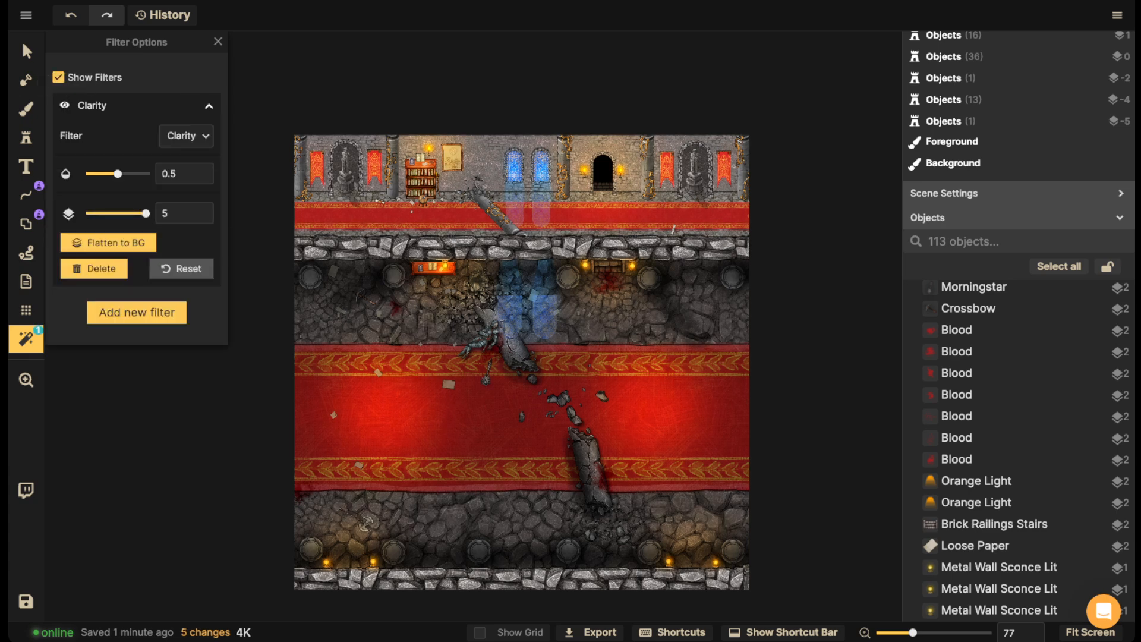
{"action": "left_click_drag", "start_coordinate": [117, 174], "coordinate": [105, 173]}
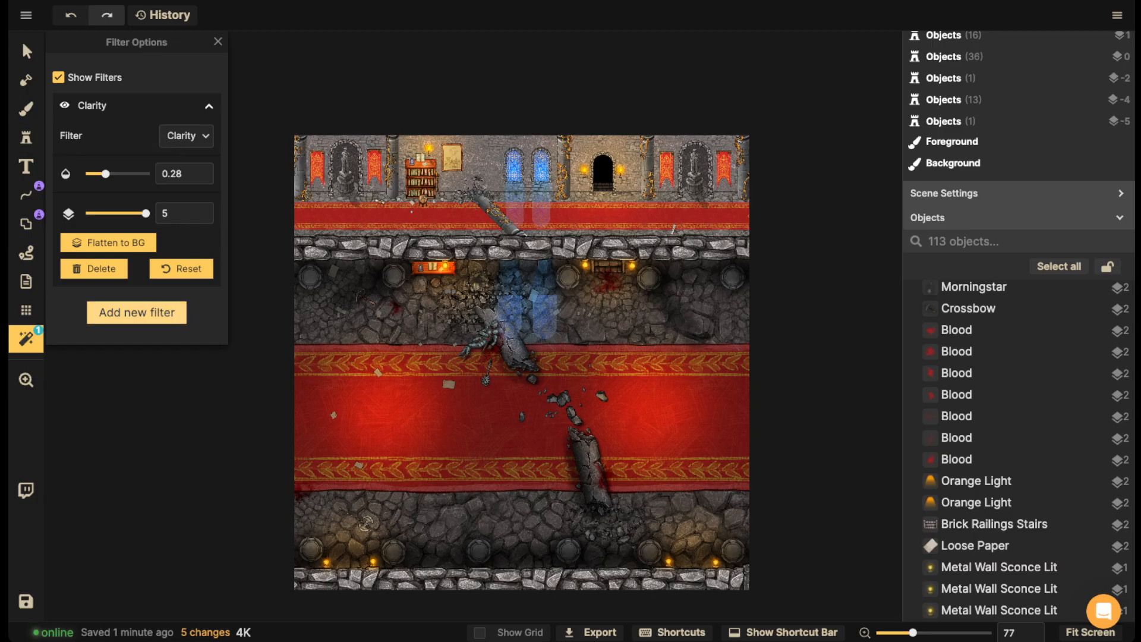
- Add a new texture filter to the map using the Leather texture from the Fantasy World catalog
{"action": "left_click", "coordinate": [136, 312]}
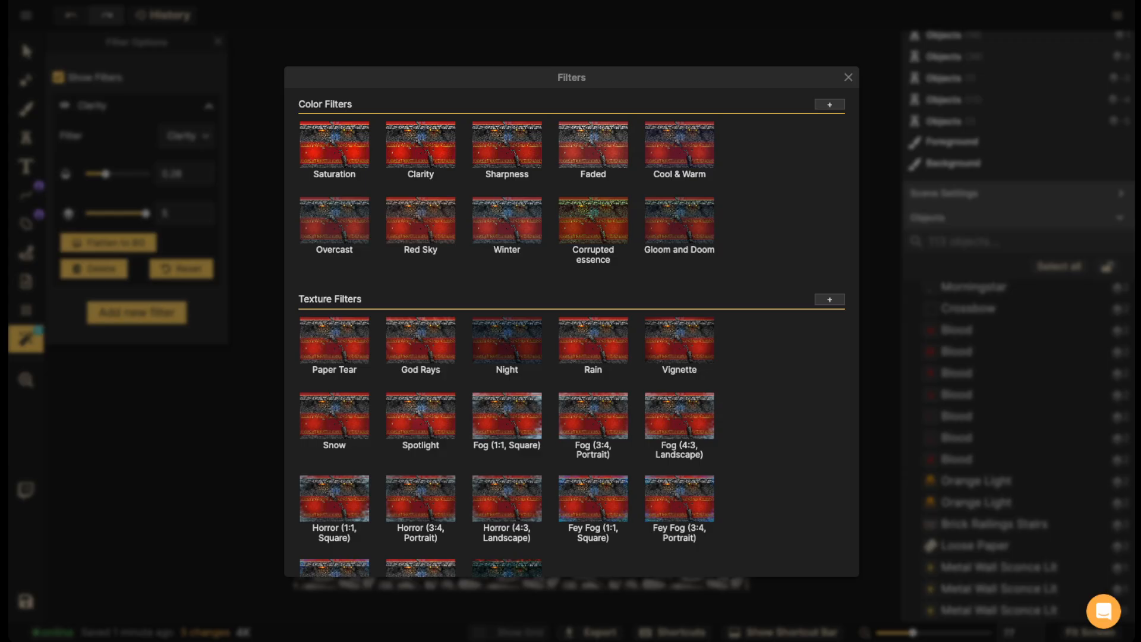
{"action": "scroll", "coordinate": [571, 332], "scroll_direction": "down", "scroll_amount": 5}
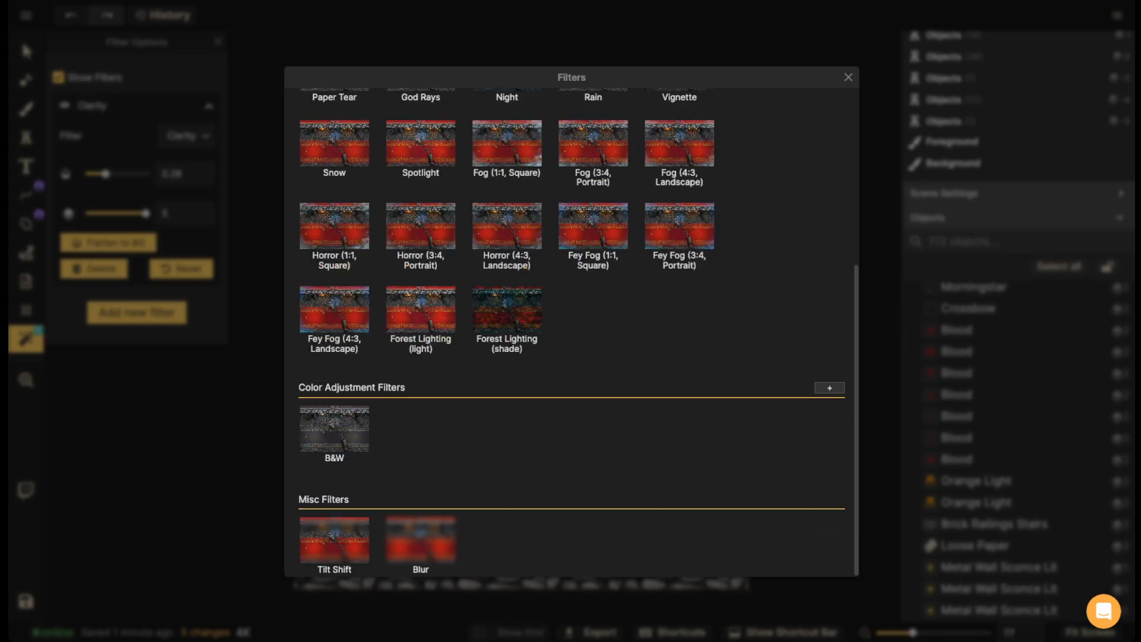
{"action": "scroll", "coordinate": [571, 333], "scroll_direction": "up", "scroll_amount": 5}
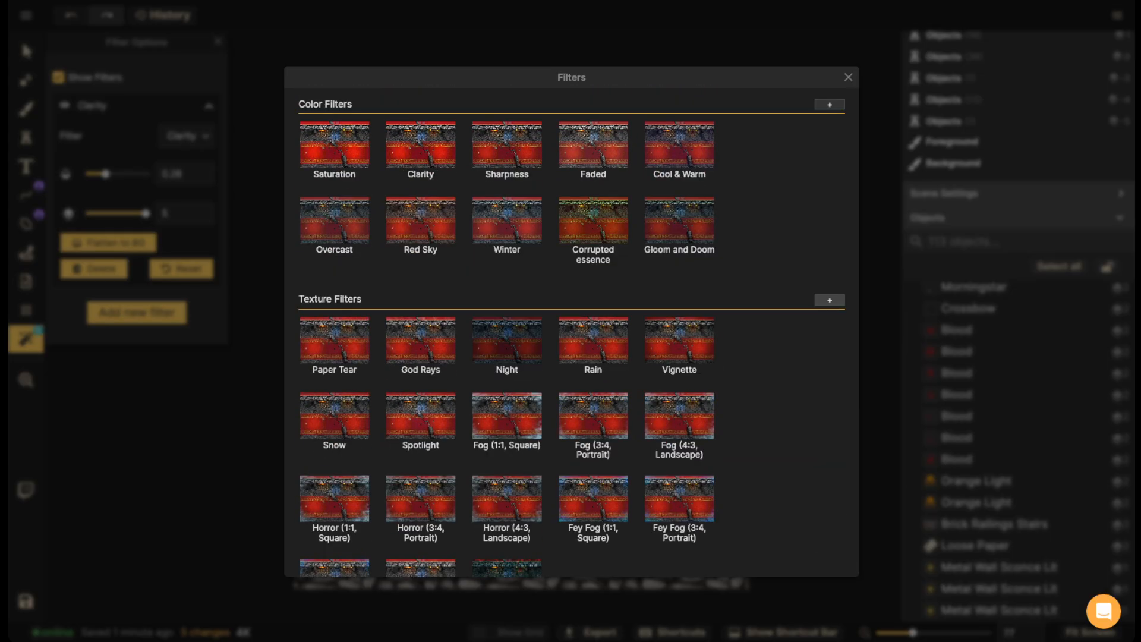
{"action": "left_click", "coordinate": [829, 299]}
{"action": "left_click", "coordinate": [138, 143]}
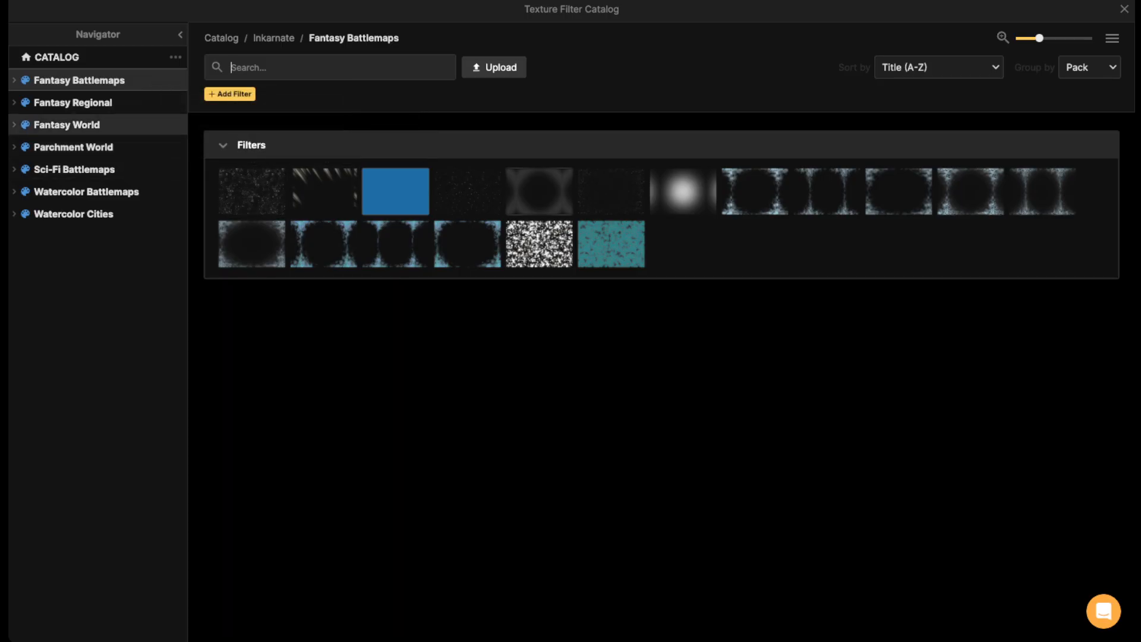
{"action": "left_click", "coordinate": [66, 124]}
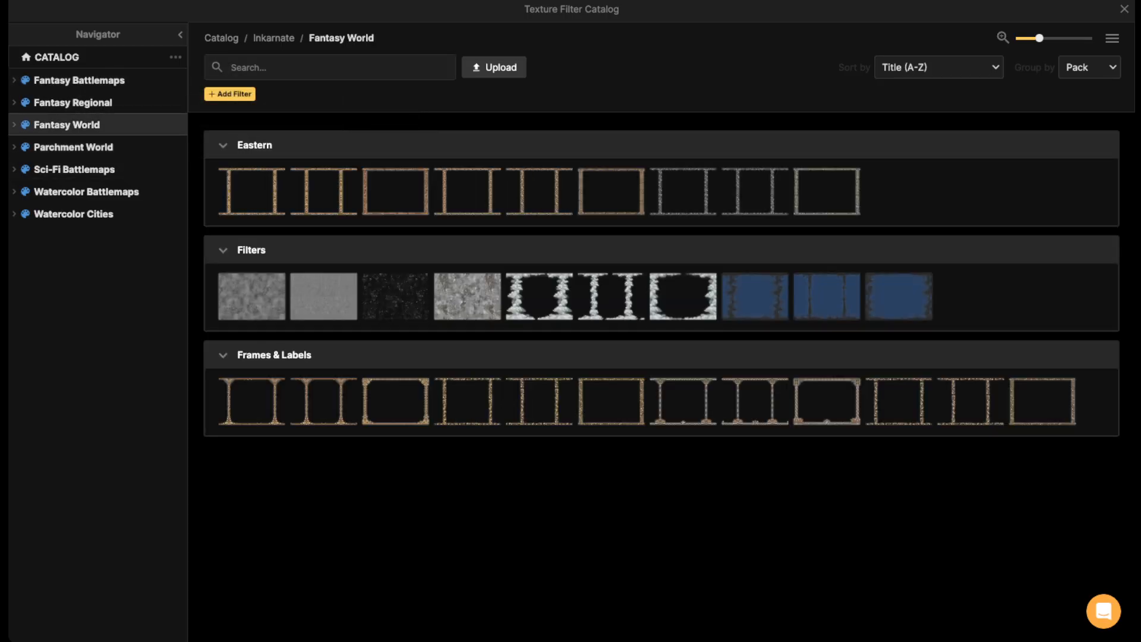
{"action": "left_click", "coordinate": [467, 296]}
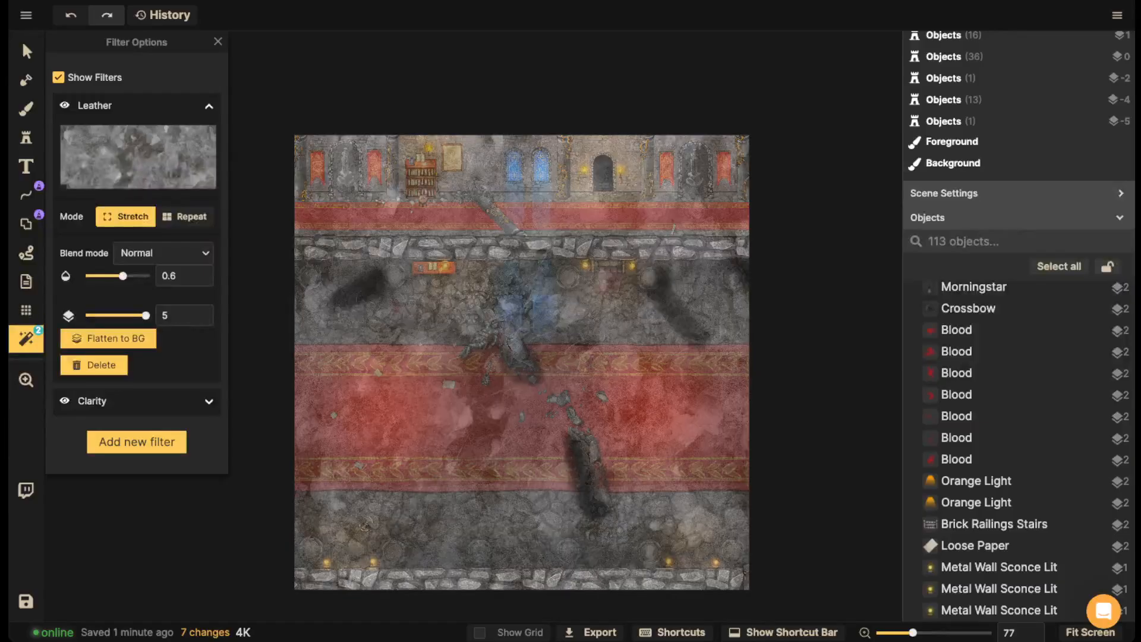
- Set the Leather filter's blend mode to Overlay
{"action": "left_click", "coordinate": [164, 252]}
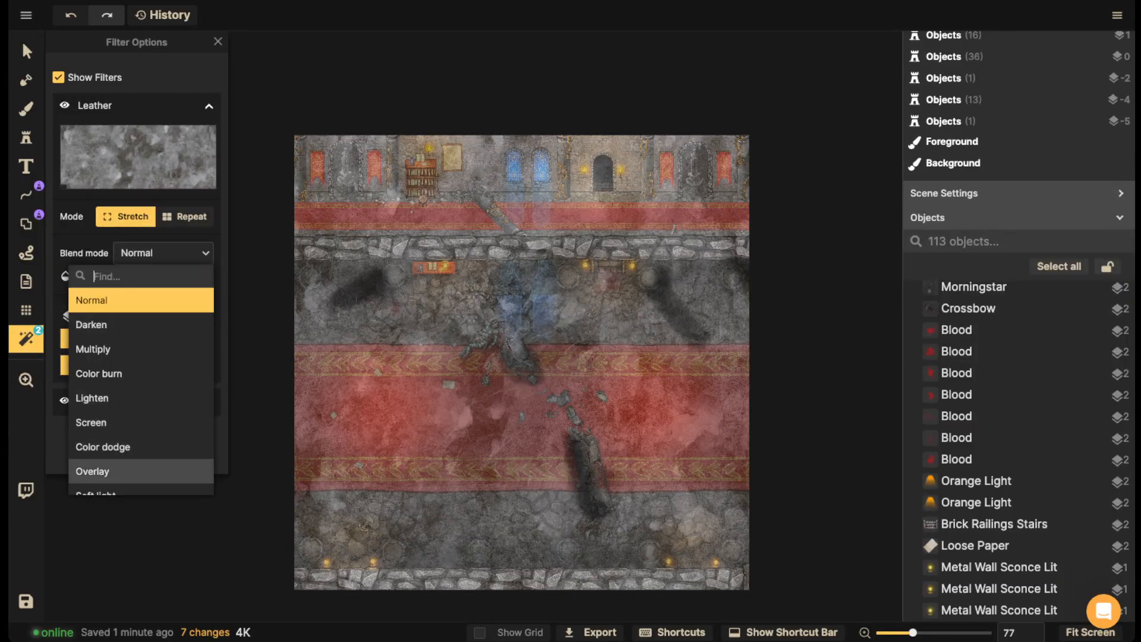
{"action": "left_click", "coordinate": [95, 471]}
{"action": "scroll", "coordinate": [473, 345], "scroll_direction": "up", "scroll_amount": 2}
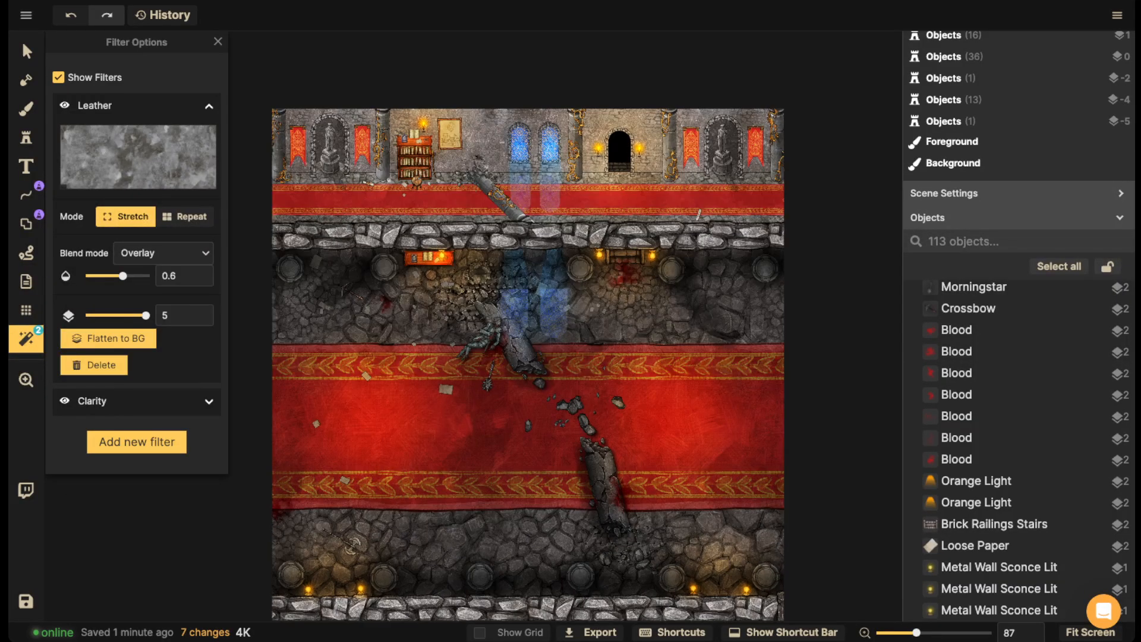
- Replace the Leather texture with Old Paper and make it repeat at size 44
{"action": "left_click", "coordinate": [138, 156]}
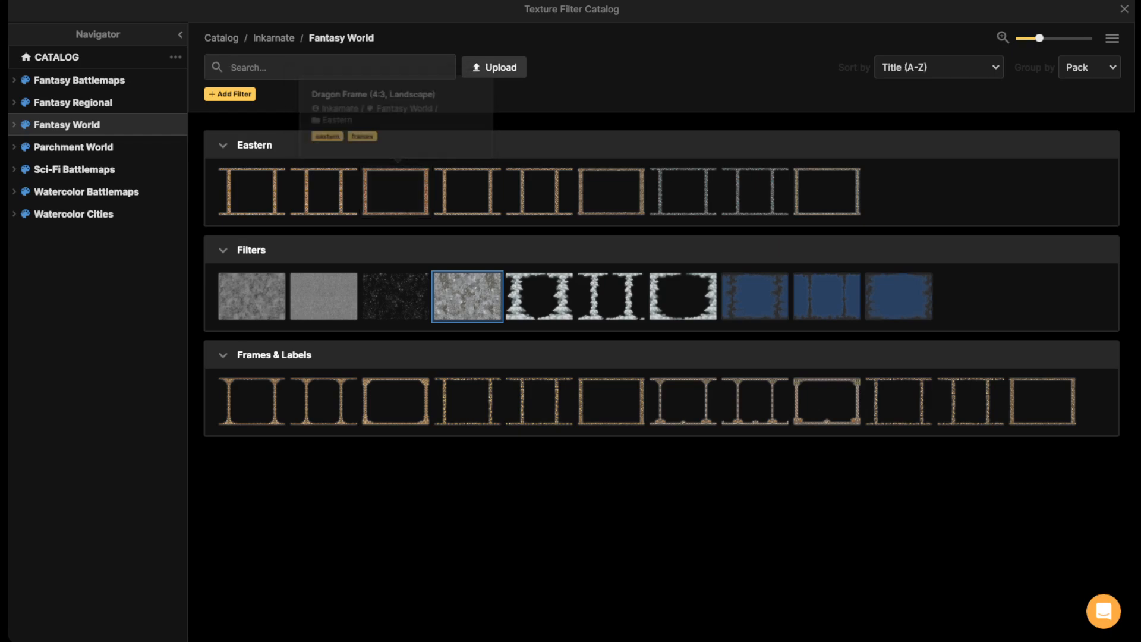
{"action": "left_click", "coordinate": [468, 296]}
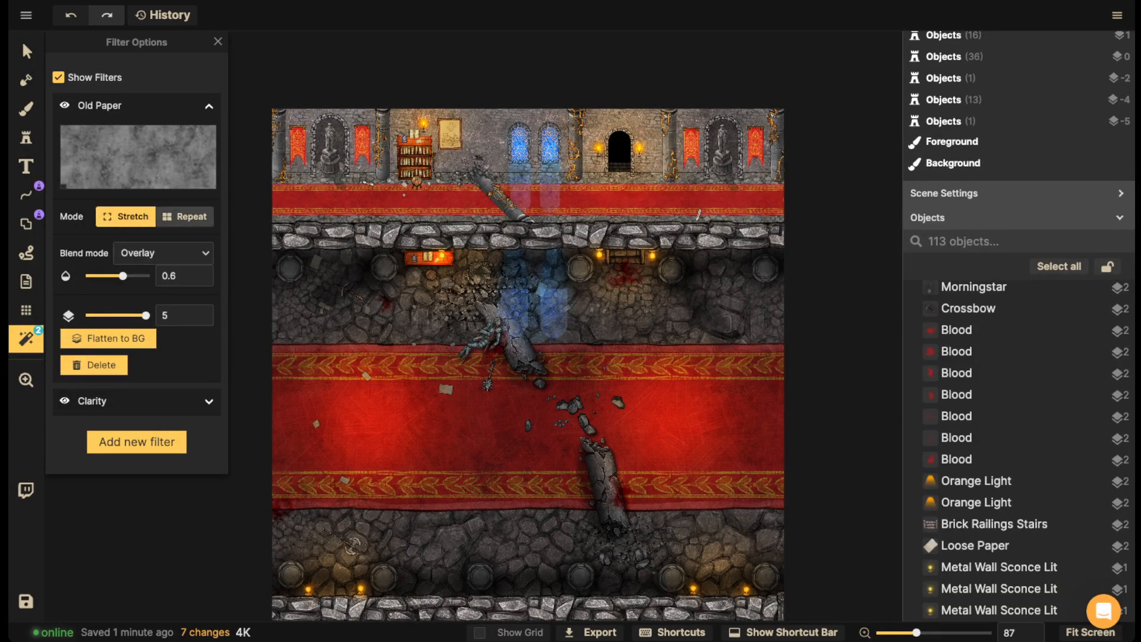
{"action": "left_click", "coordinate": [184, 216]}
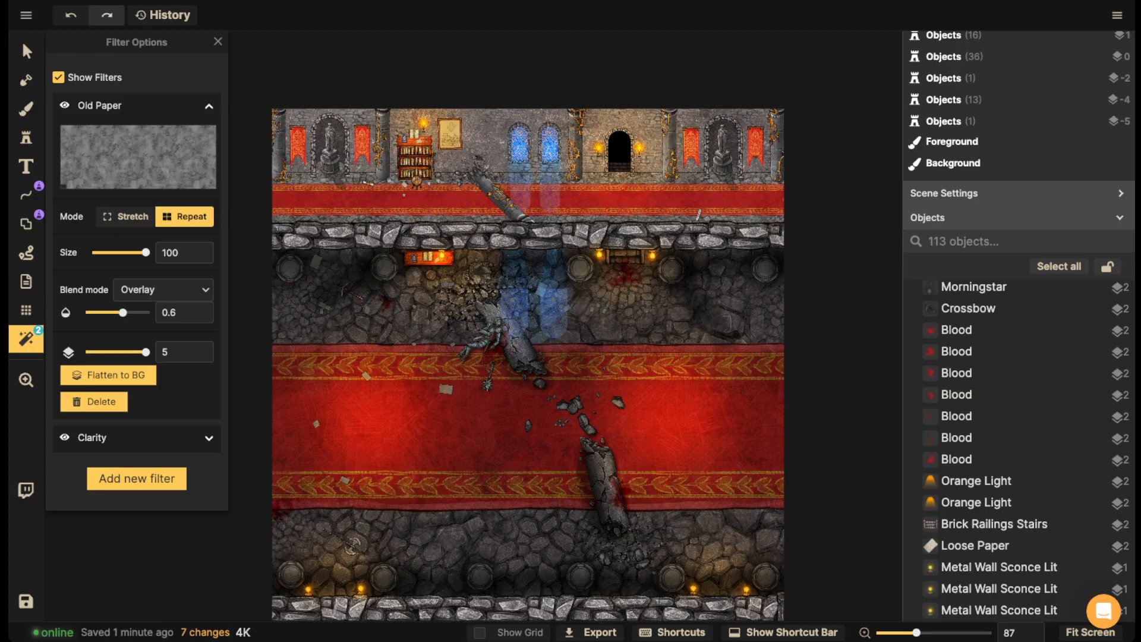
{"action": "left_click_drag", "start_coordinate": [146, 252], "coordinate": [114, 252]}
{"action": "scroll", "coordinate": [457, 159], "scroll_direction": "down", "scroll_amount": 3}
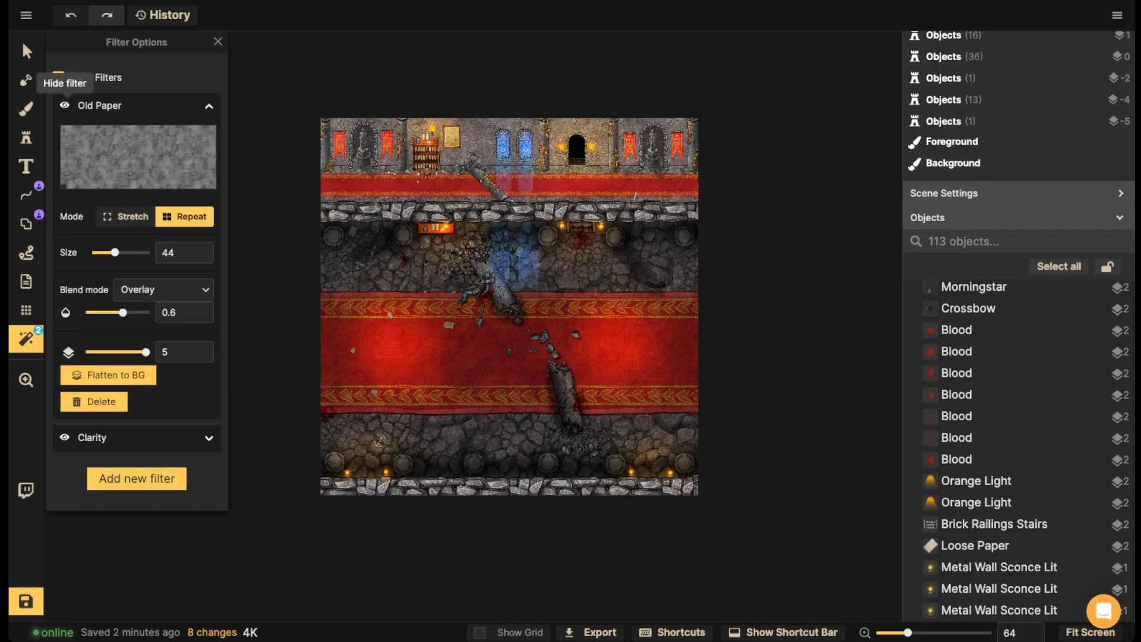
- Hide and show the Old Paper filter to compare the map with and without it, leaving it shown, and examine the hall up close
{"action": "left_click", "coordinate": [64, 105]}
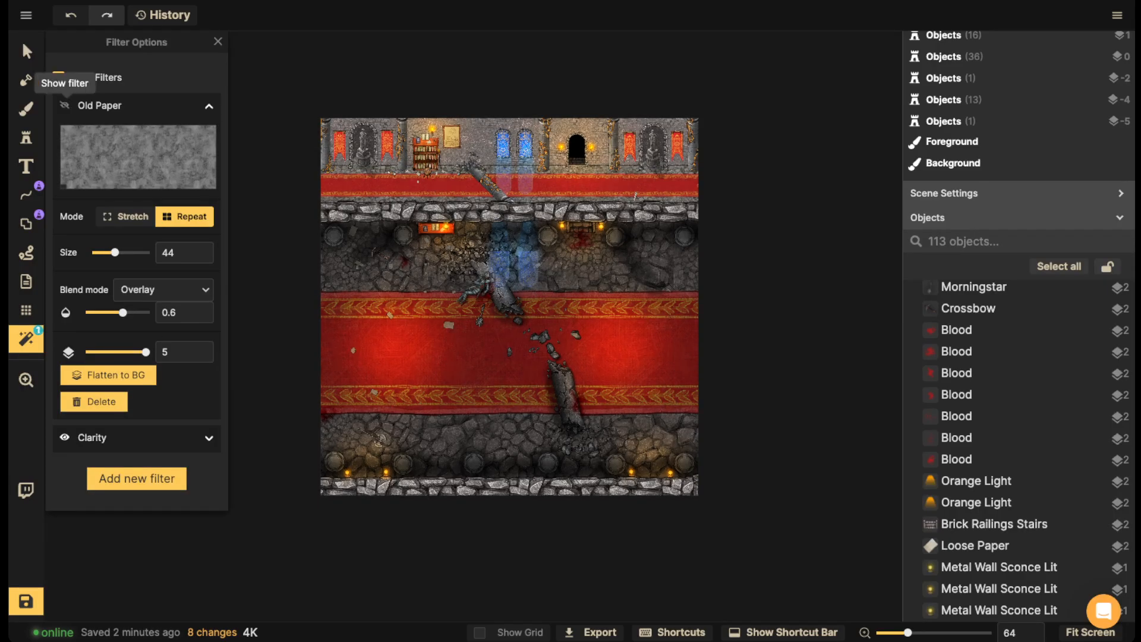
{"action": "left_click", "coordinate": [64, 105]}
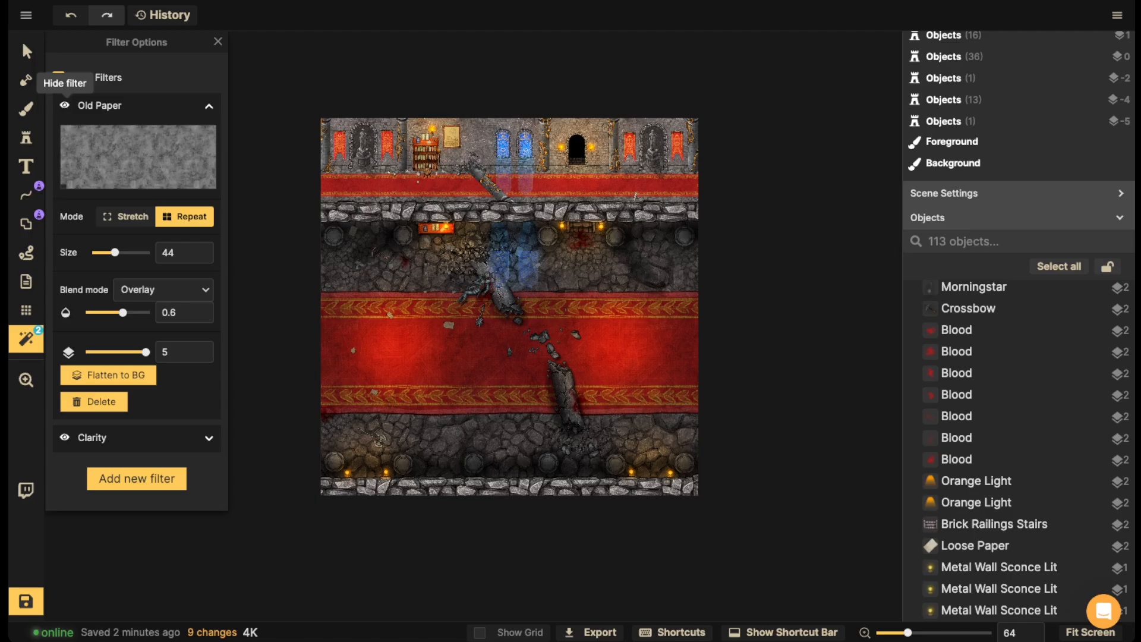
{"action": "left_click", "coordinate": [64, 106]}
{"action": "left_click", "coordinate": [64, 105]}
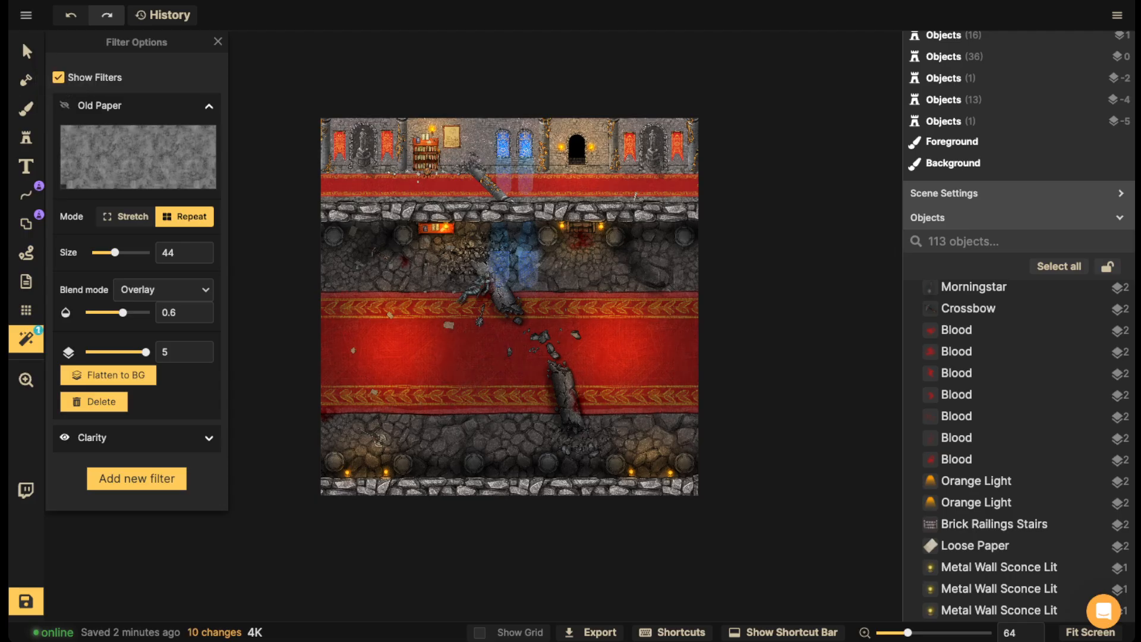
{"action": "scroll", "coordinate": [548, 346], "scroll_direction": "up", "scroll_amount": 1}
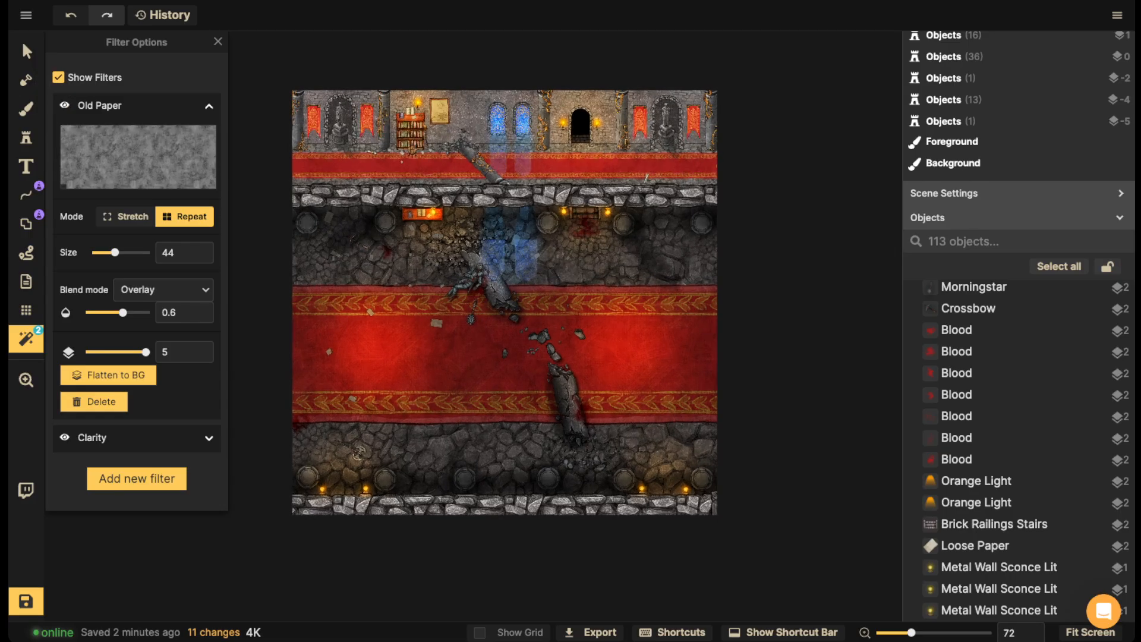
{"action": "left_click", "coordinate": [64, 105]}
{"action": "scroll", "coordinate": [378, 332], "scroll_direction": "up", "scroll_amount": 5}
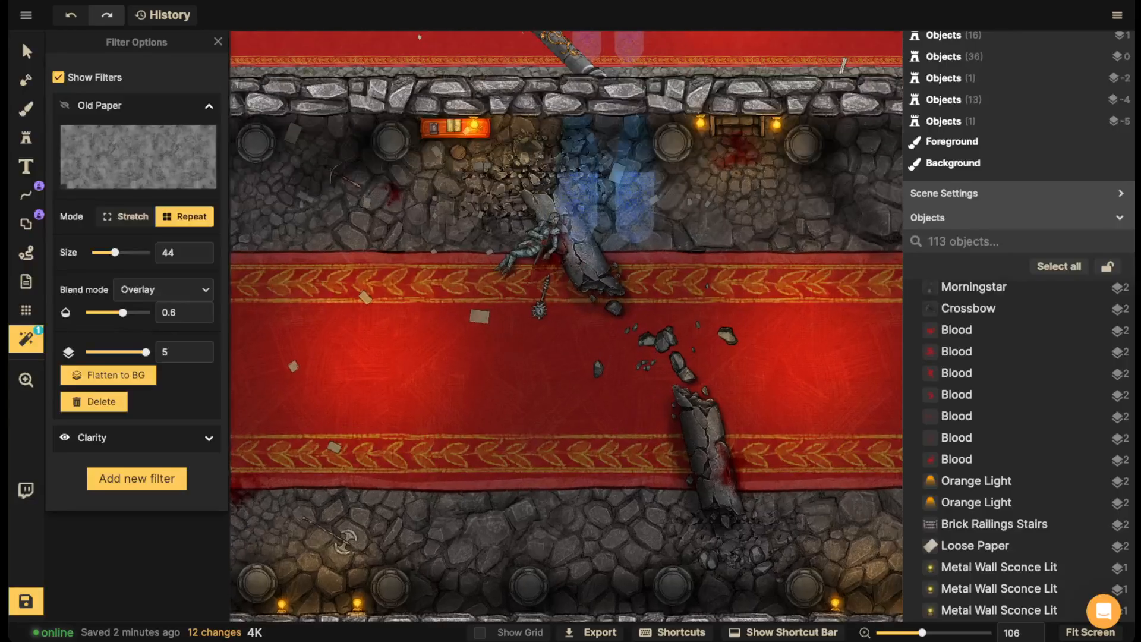
{"action": "key", "text": "space"}
{"action": "left_click_drag", "start_coordinate": [378, 332], "coordinate": [361, 406]}
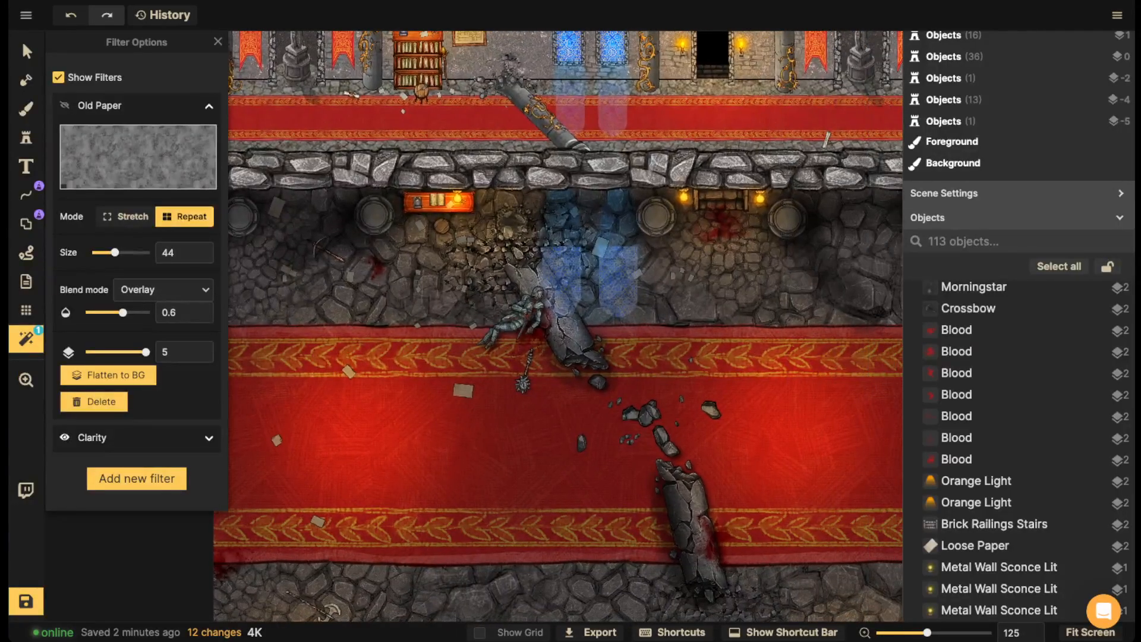
{"action": "left_click", "coordinate": [65, 105]}
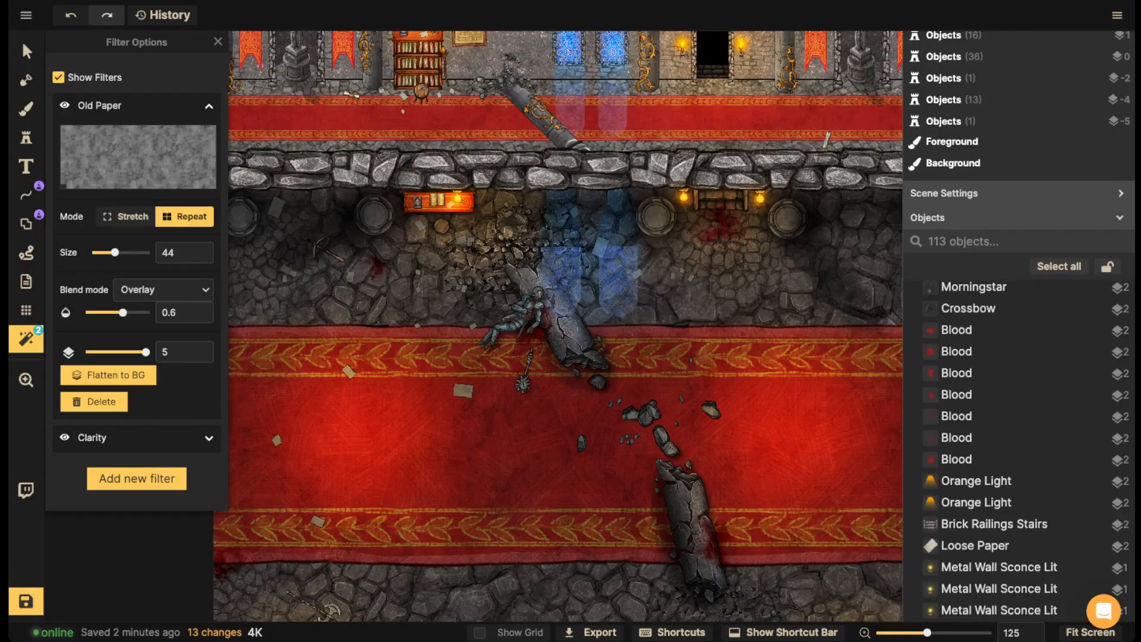
{"action": "scroll", "coordinate": [557, 384], "scroll_direction": "down", "scroll_amount": 3}
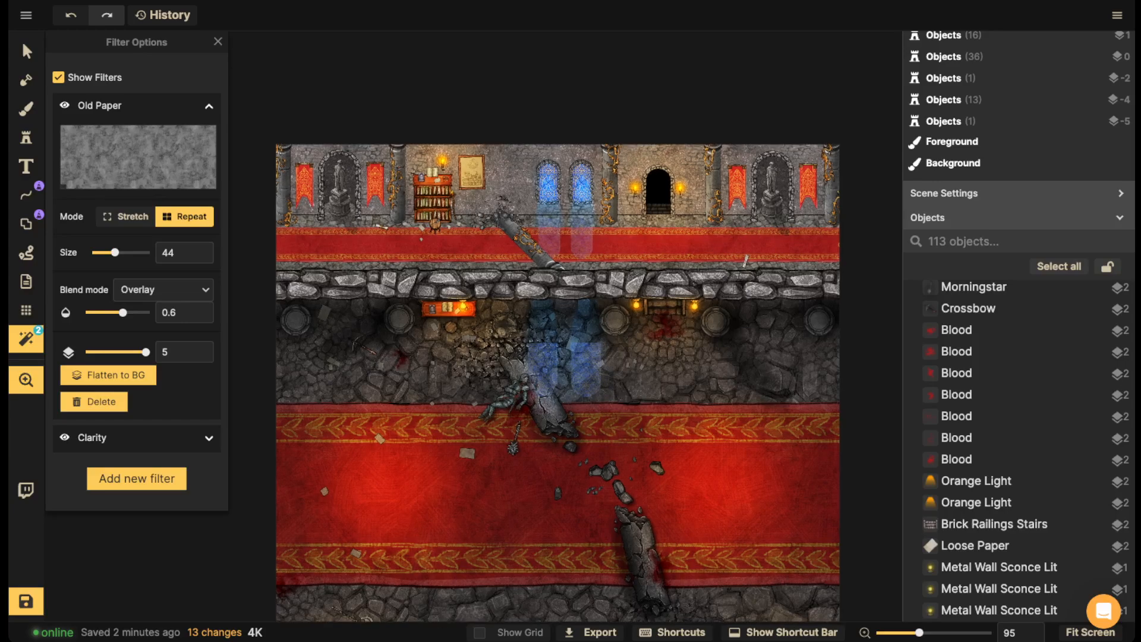
{"action": "scroll", "coordinate": [303, 202], "scroll_direction": "up", "scroll_amount": 5}
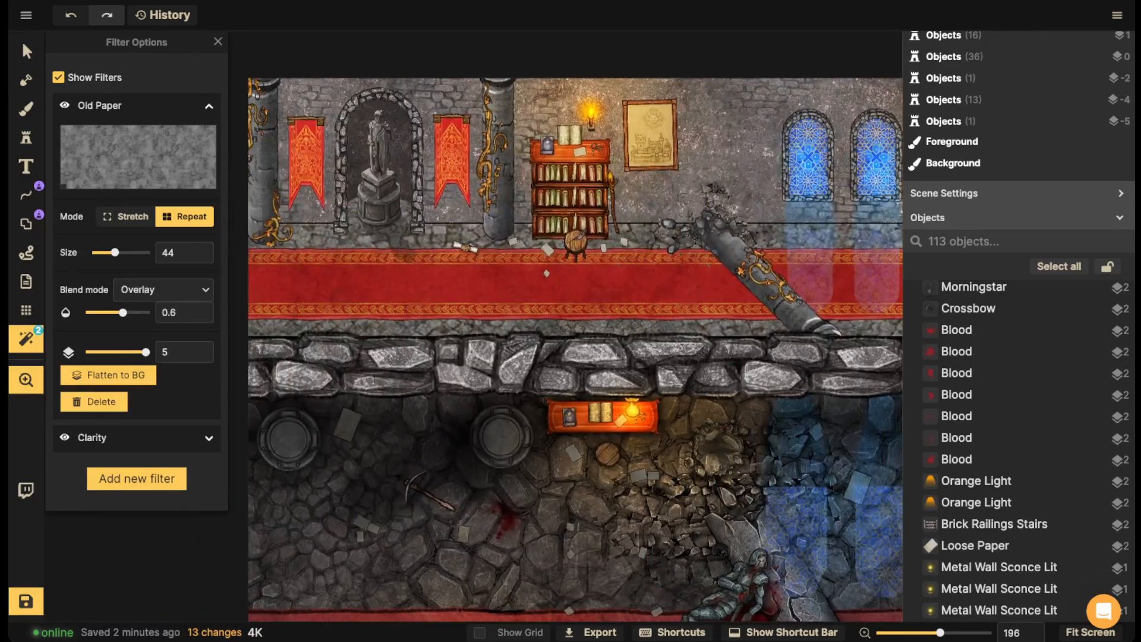
{"action": "scroll", "coordinate": [456, 238], "scroll_direction": "down", "scroll_amount": 1}
{"action": "left_click_drag", "start_coordinate": [419, 386], "coordinate": [465, 249]}
{"action": "scroll", "coordinate": [465, 249], "scroll_direction": "down", "scroll_amount": 4}
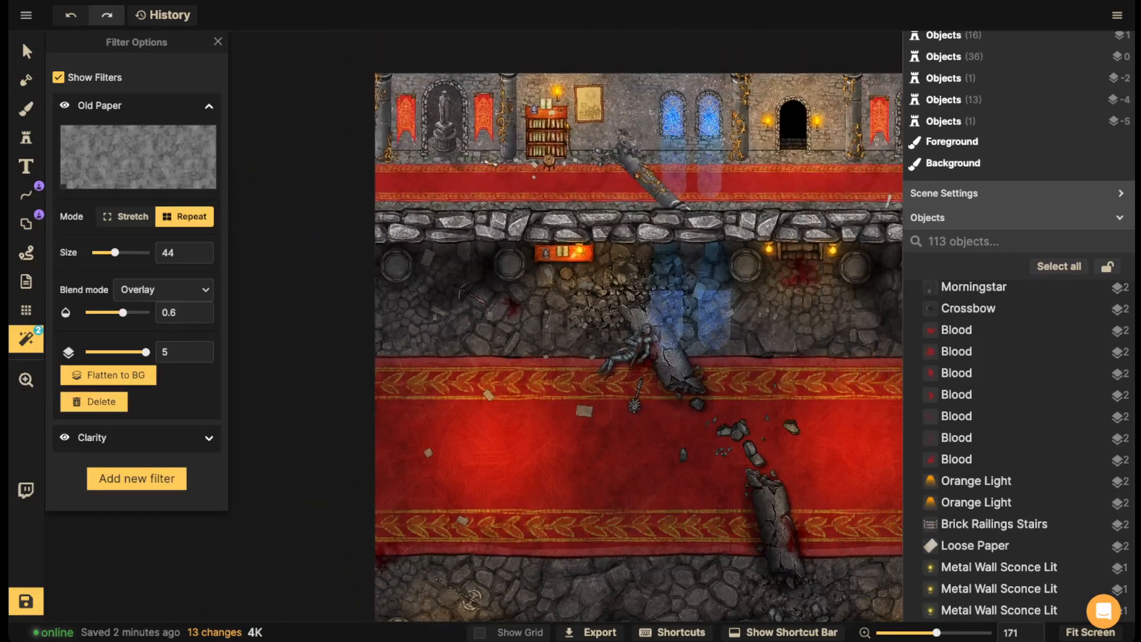
{"action": "scroll", "coordinate": [579, 347], "scroll_direction": "down", "scroll_amount": 5}
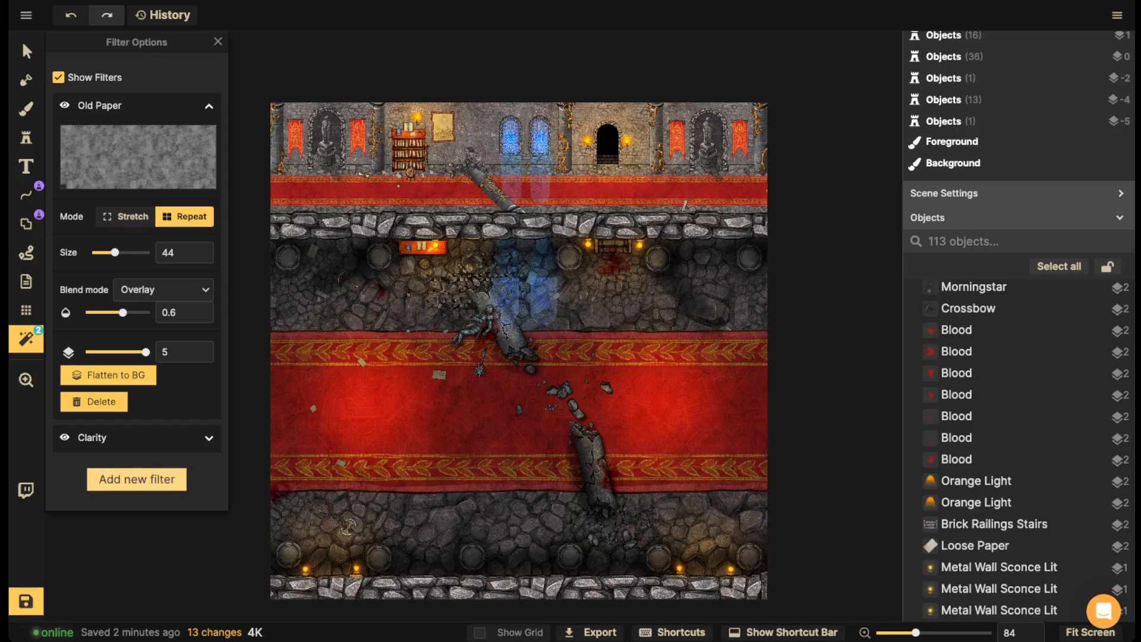
- Add a Red Sky color filter to the map
{"action": "left_click", "coordinate": [137, 478]}
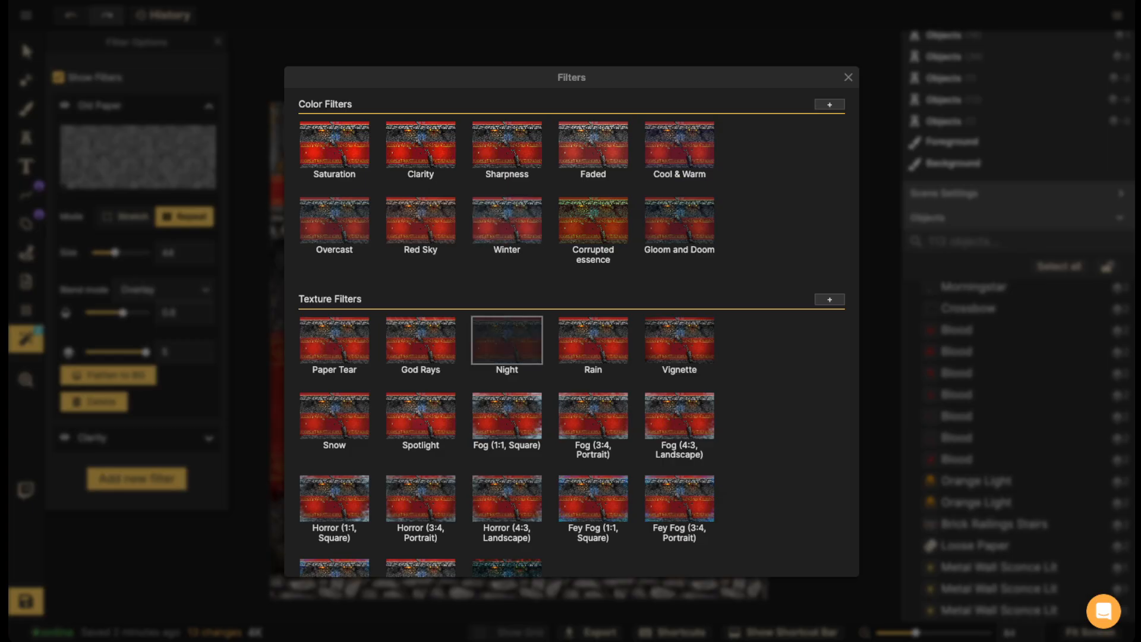
{"action": "scroll", "coordinate": [421, 333], "scroll_direction": "down", "scroll_amount": 3}
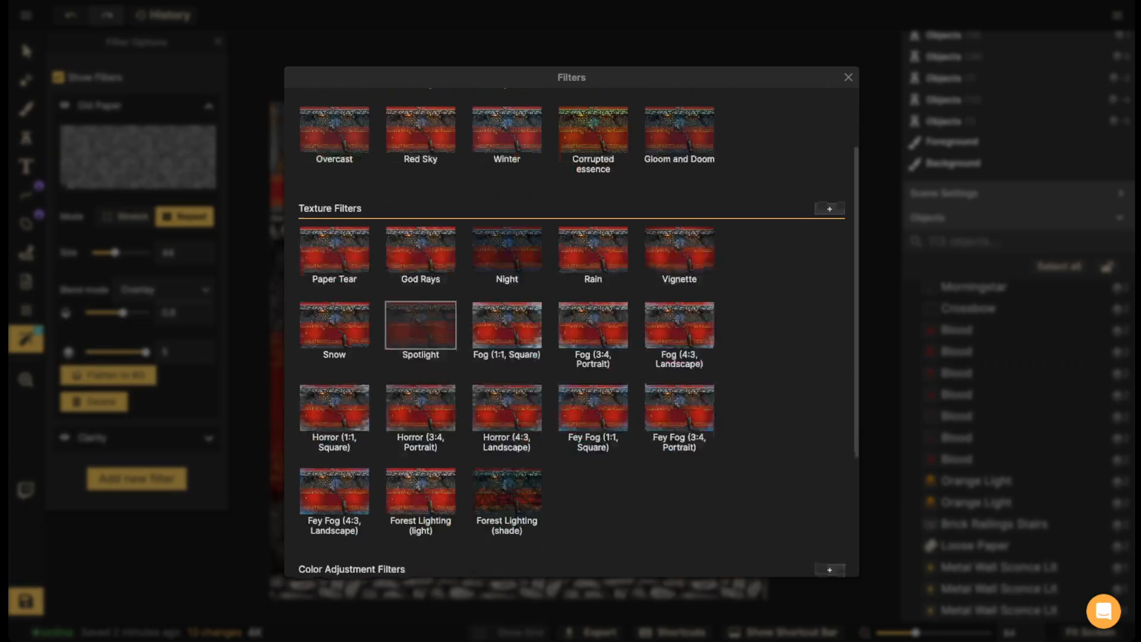
{"action": "scroll", "coordinate": [420, 220], "scroll_direction": "up", "scroll_amount": 3}
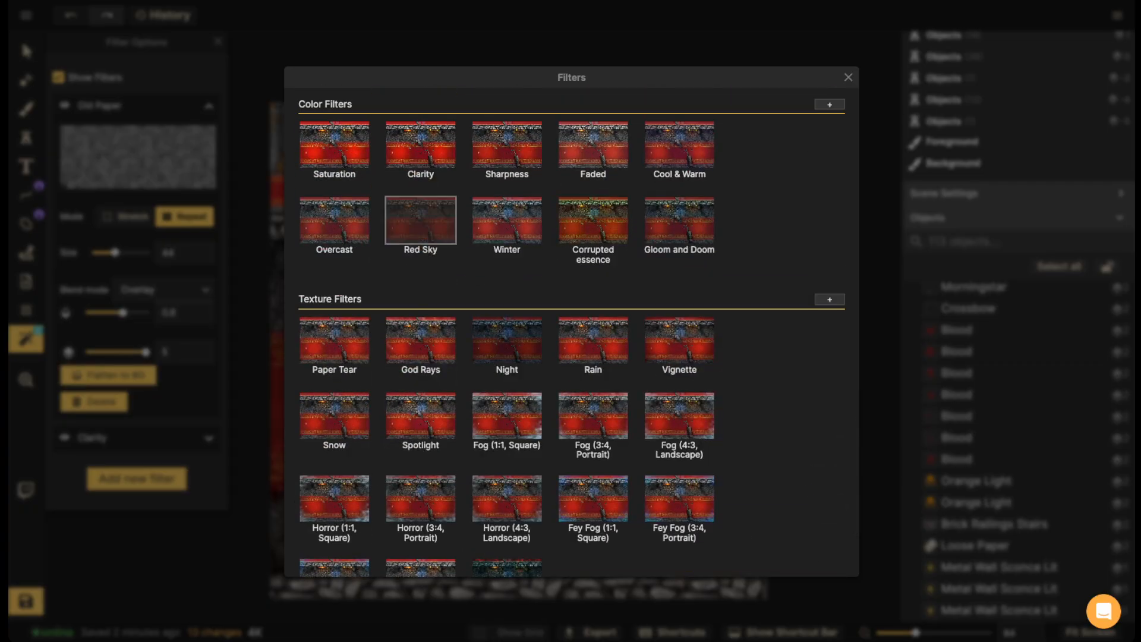
{"action": "left_click", "coordinate": [420, 220]}
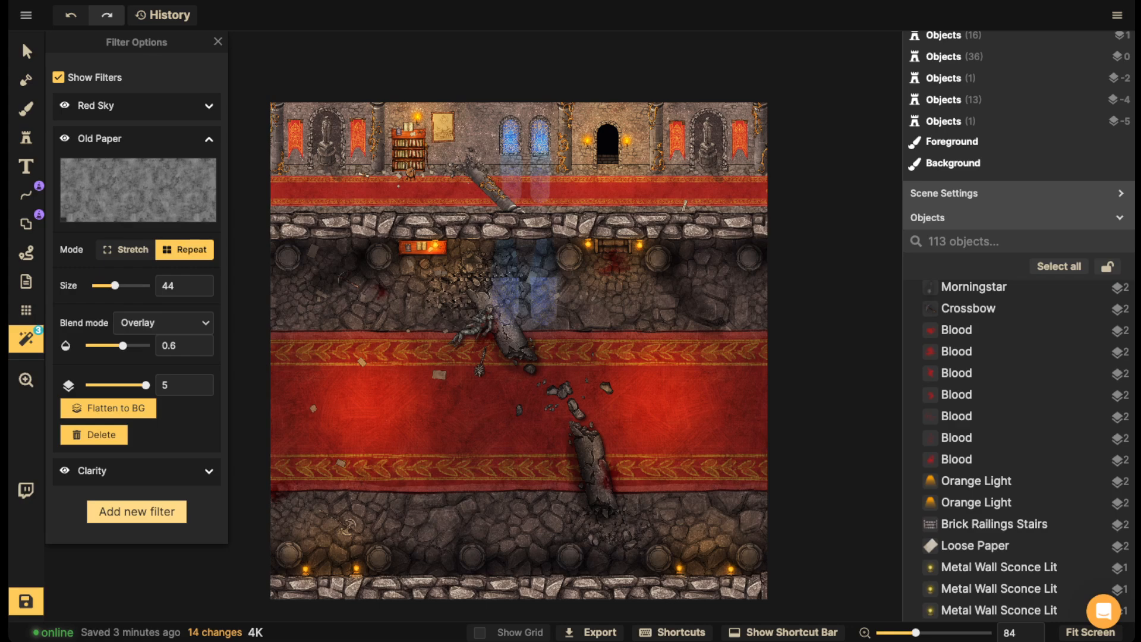
{"action": "scroll", "coordinate": [668, 310], "scroll_direction": "up", "scroll_amount": 2}
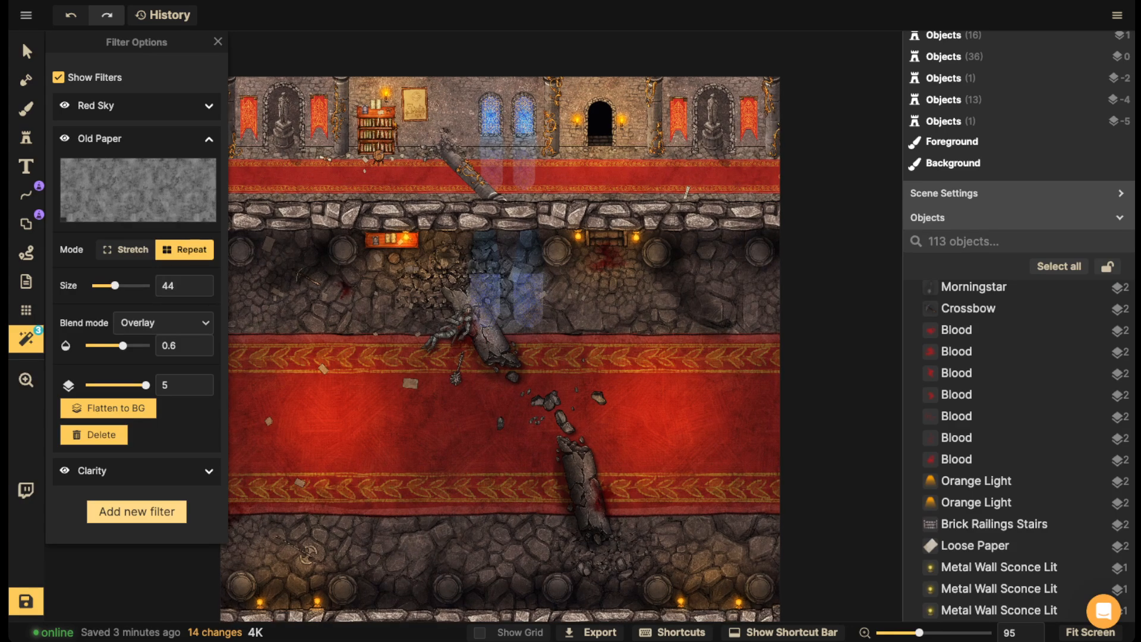
- Try the Red Sky filter at opacity 1 and 0.12, inspecting the map, and settle on 0.84
{"action": "left_click", "coordinate": [208, 106]}
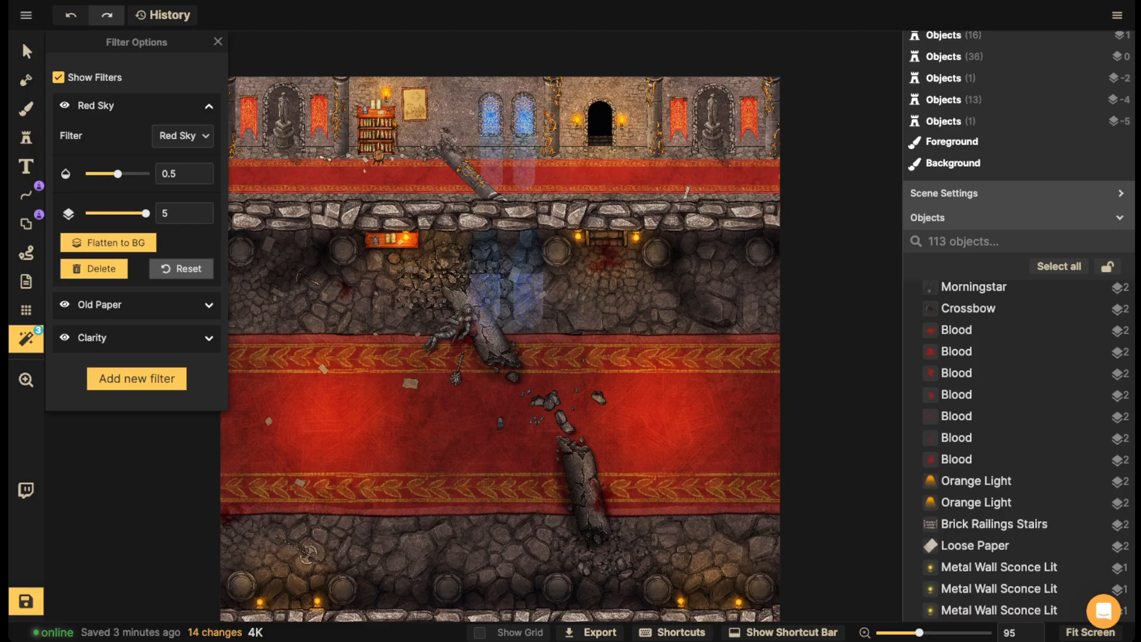
{"action": "left_click", "coordinate": [146, 173]}
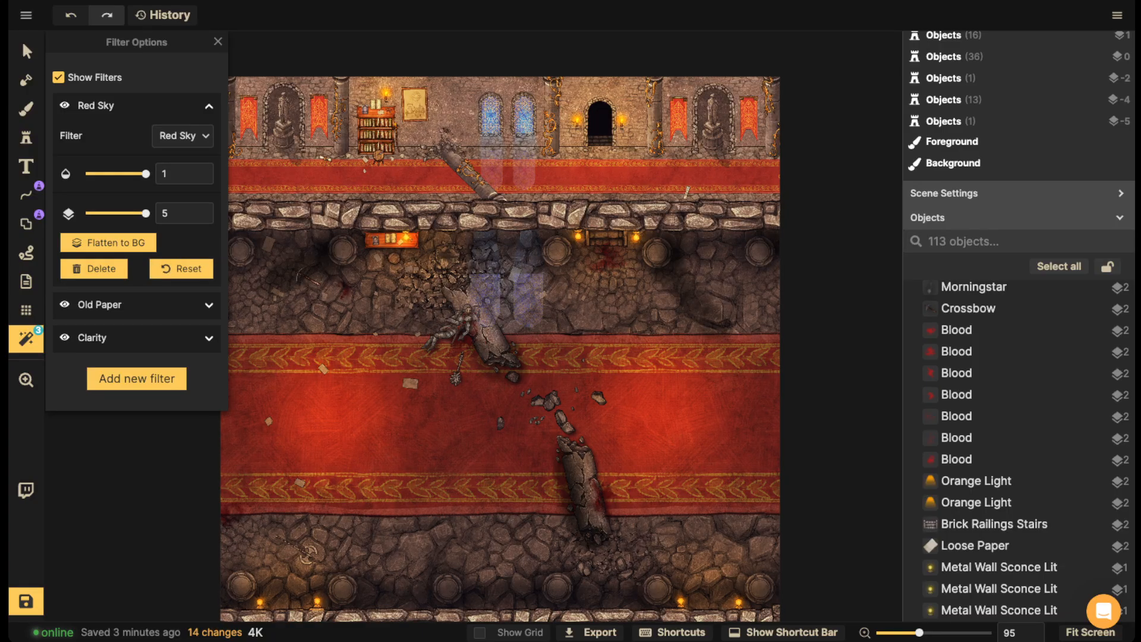
{"action": "scroll", "coordinate": [571, 595], "scroll_direction": "up", "scroll_amount": 8}
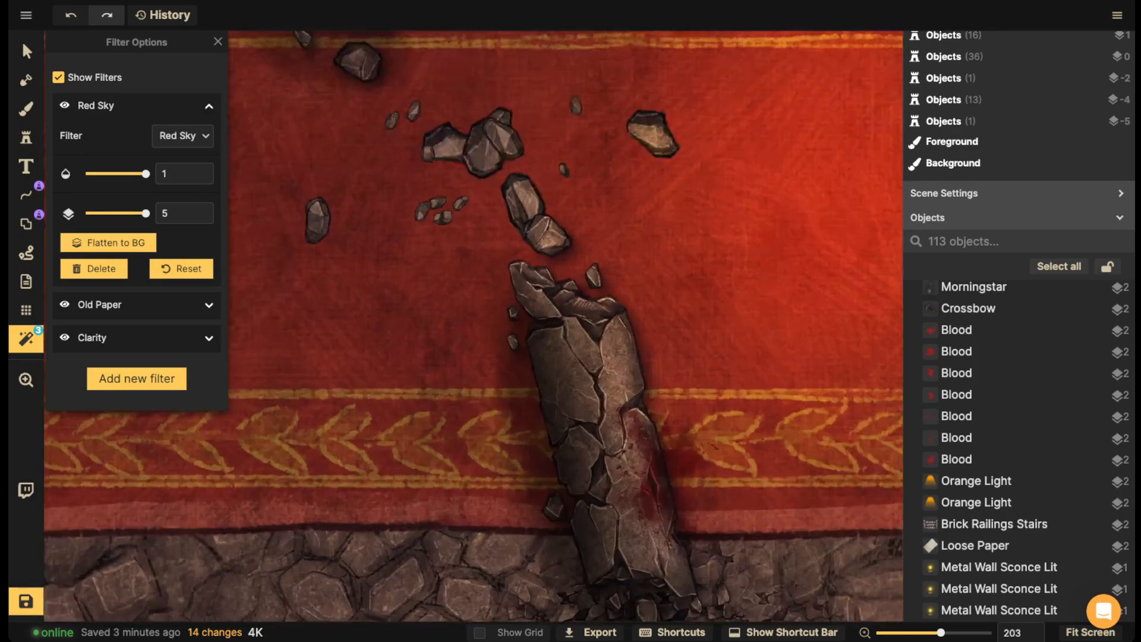
{"action": "scroll", "coordinate": [561, 535], "scroll_direction": "up", "scroll_amount": 4}
{"action": "scroll", "coordinate": [562, 535], "scroll_direction": "down", "scroll_amount": 10}
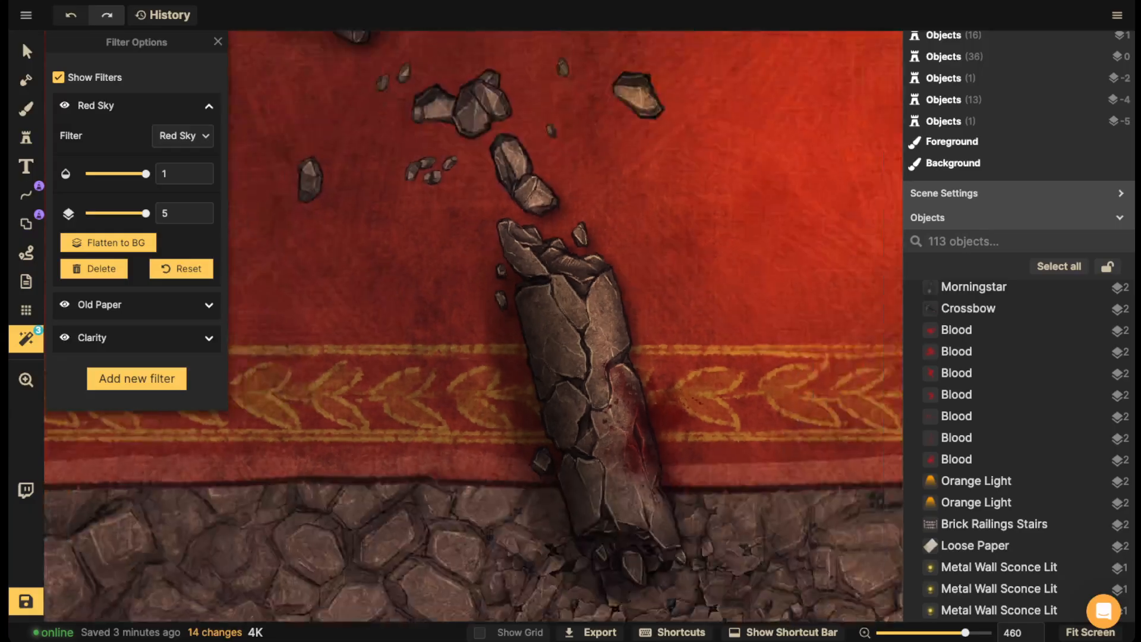
{"action": "scroll", "coordinate": [561, 534], "scroll_direction": "down", "scroll_amount": 10}
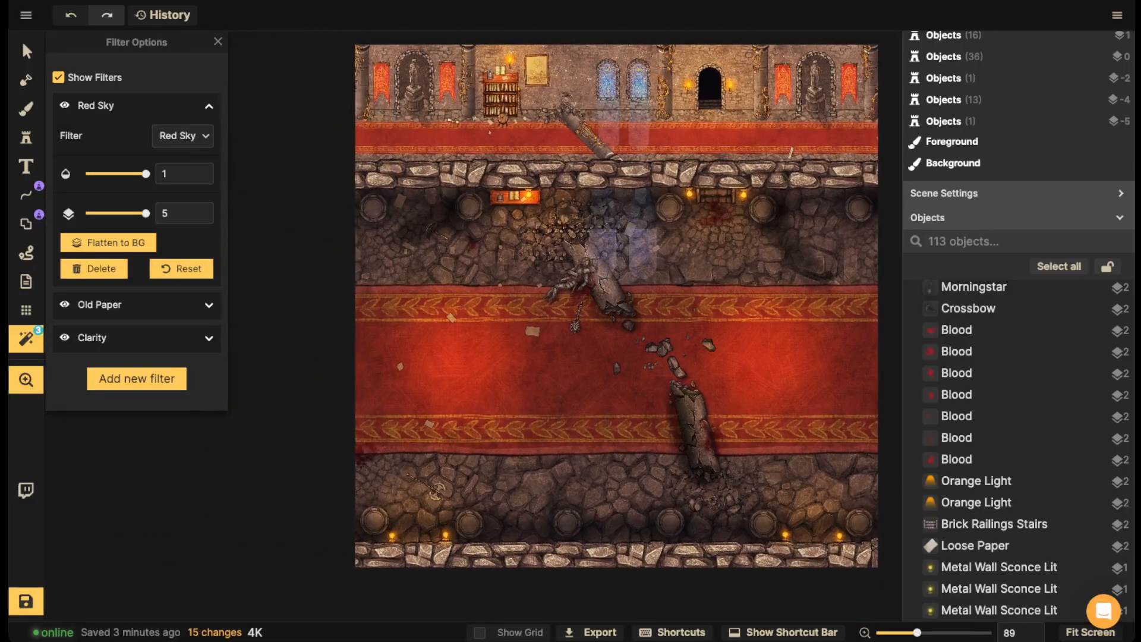
{"action": "left_click_drag", "start_coordinate": [146, 174], "coordinate": [96, 174]}
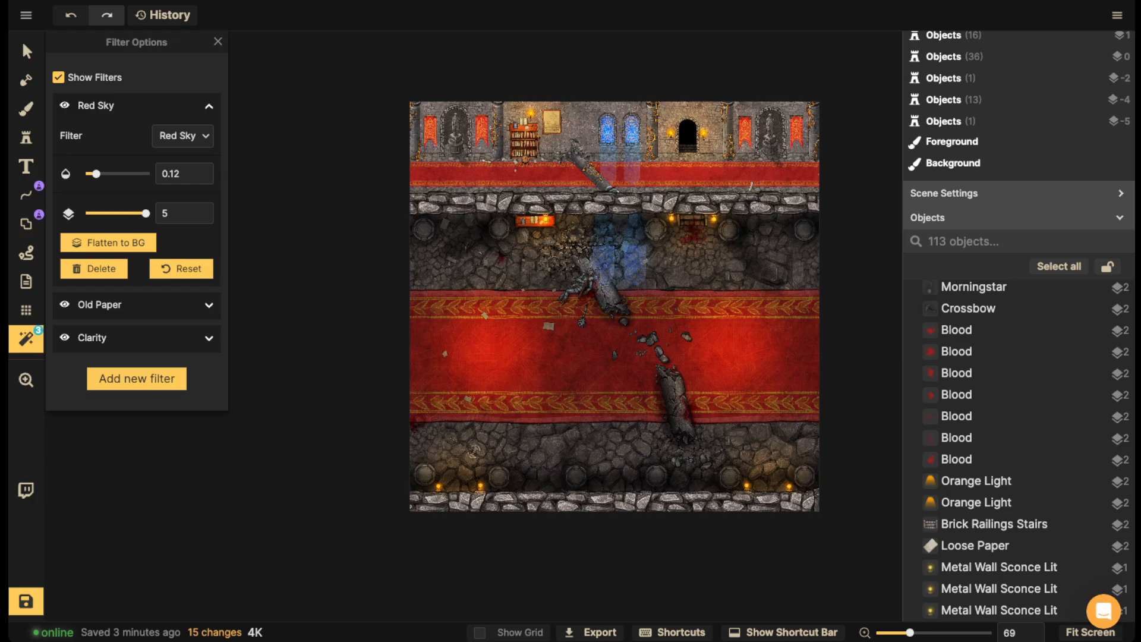
{"action": "left_click_drag", "start_coordinate": [96, 174], "coordinate": [138, 173]}
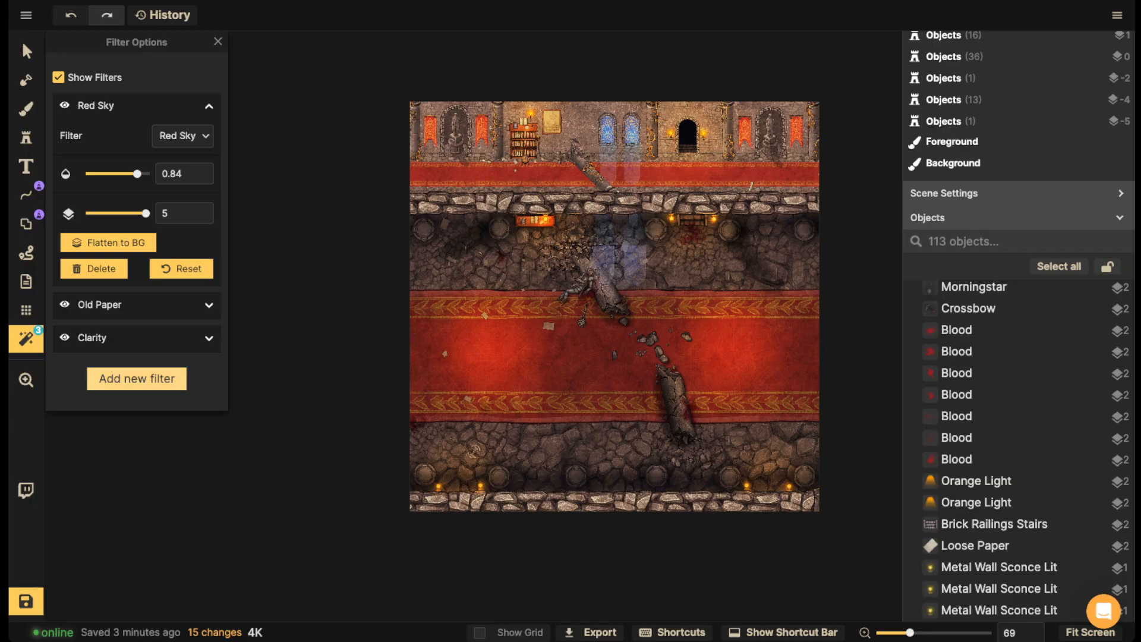
- Add a custom Color Adjustment filter to the map
{"action": "left_click", "coordinate": [137, 378]}
{"action": "scroll", "coordinate": [507, 416], "scroll_direction": "down", "scroll_amount": 5}
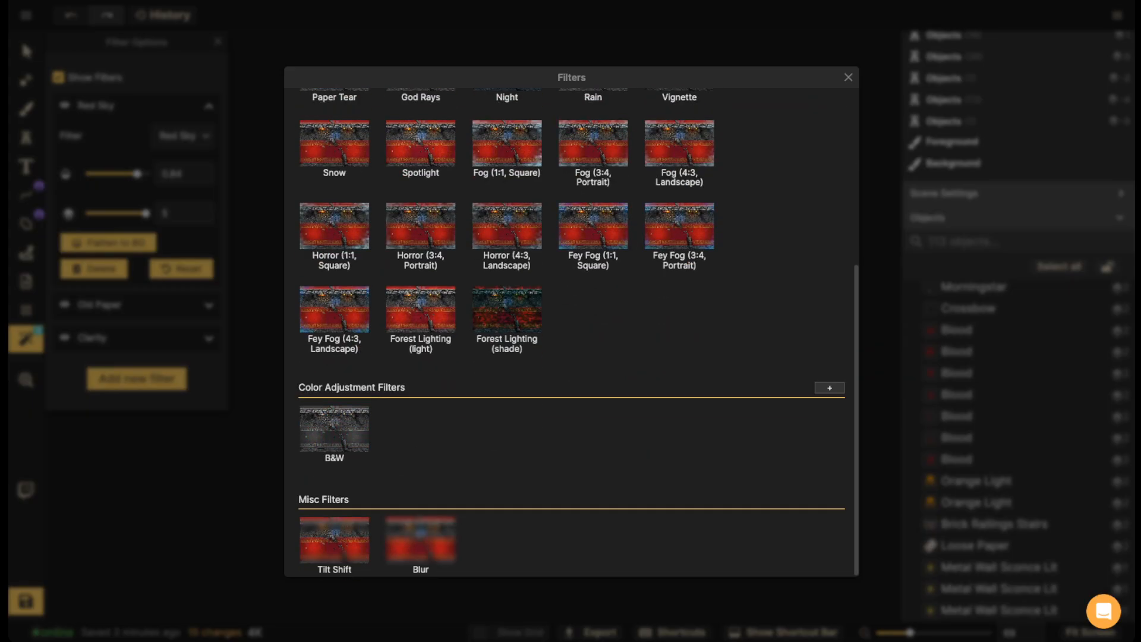
{"action": "left_click", "coordinate": [830, 388]}
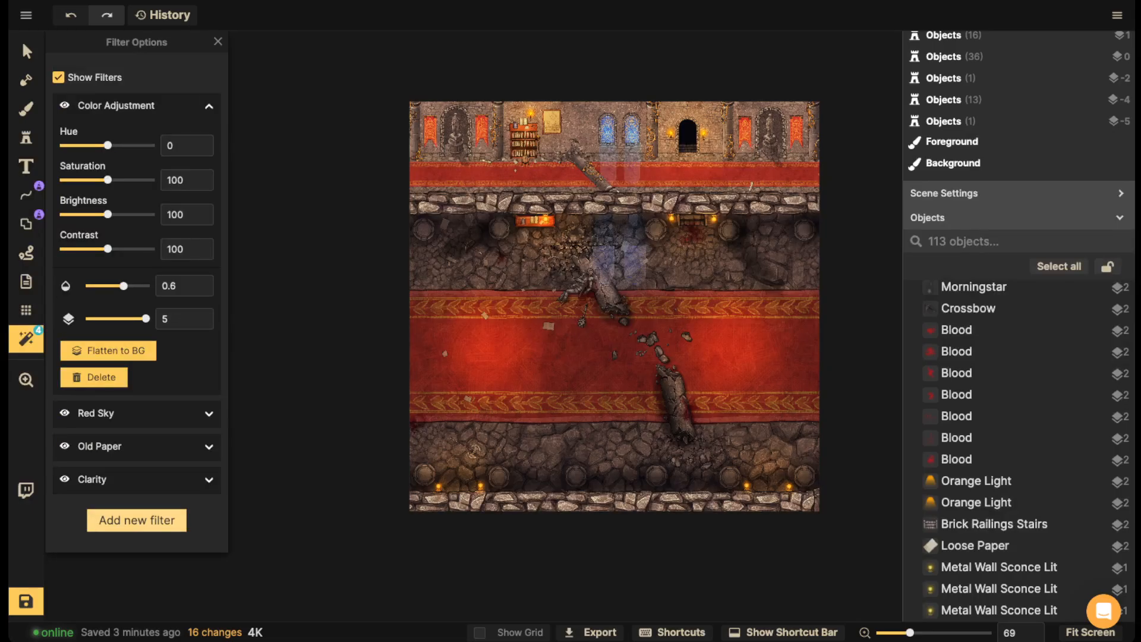
- Set the Color Adjustment filter's contrast to 117 and brightness to 115
{"action": "scroll", "coordinate": [546, 161], "scroll_direction": "up", "scroll_amount": 3}
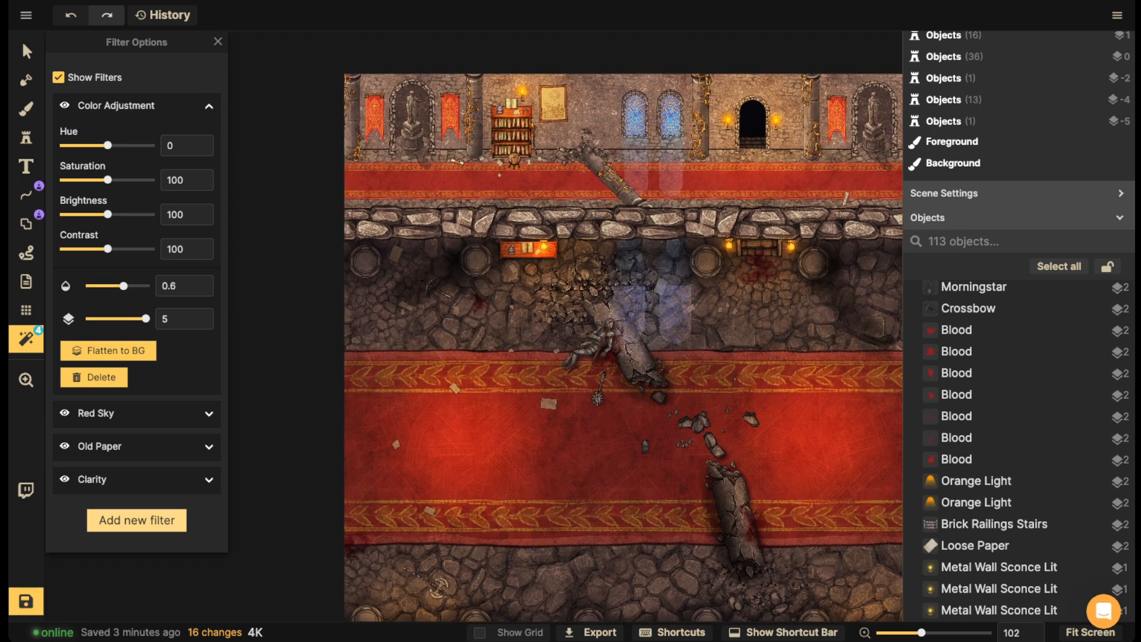
{"action": "left_click_drag", "start_coordinate": [107, 249], "coordinate": [115, 249]}
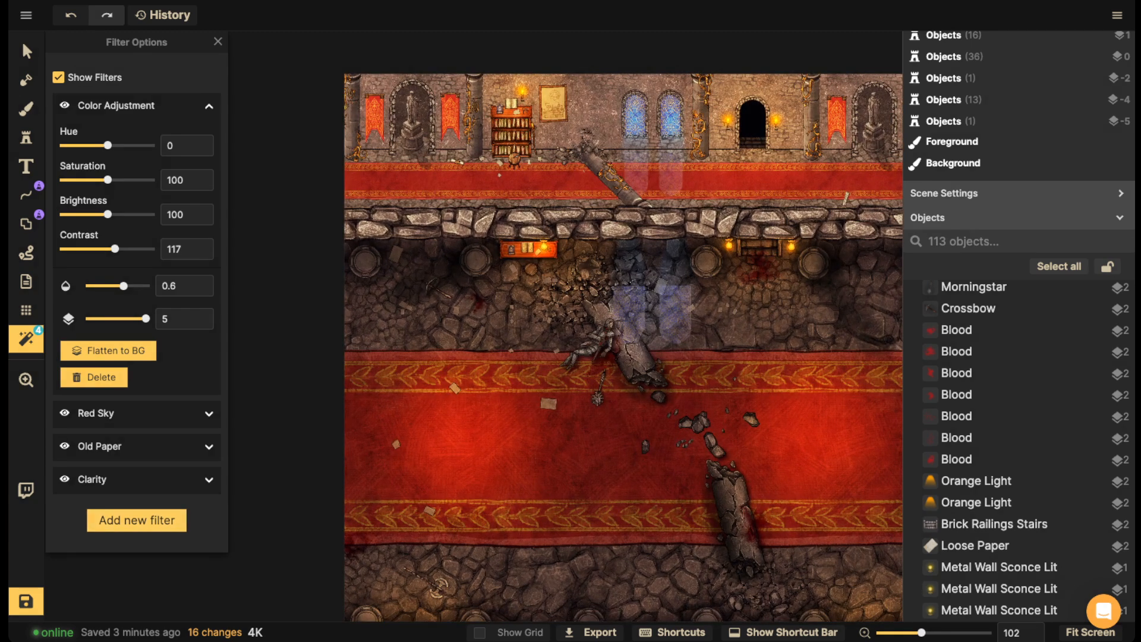
{"action": "scroll", "coordinate": [567, 246], "scroll_direction": "down", "scroll_amount": 3}
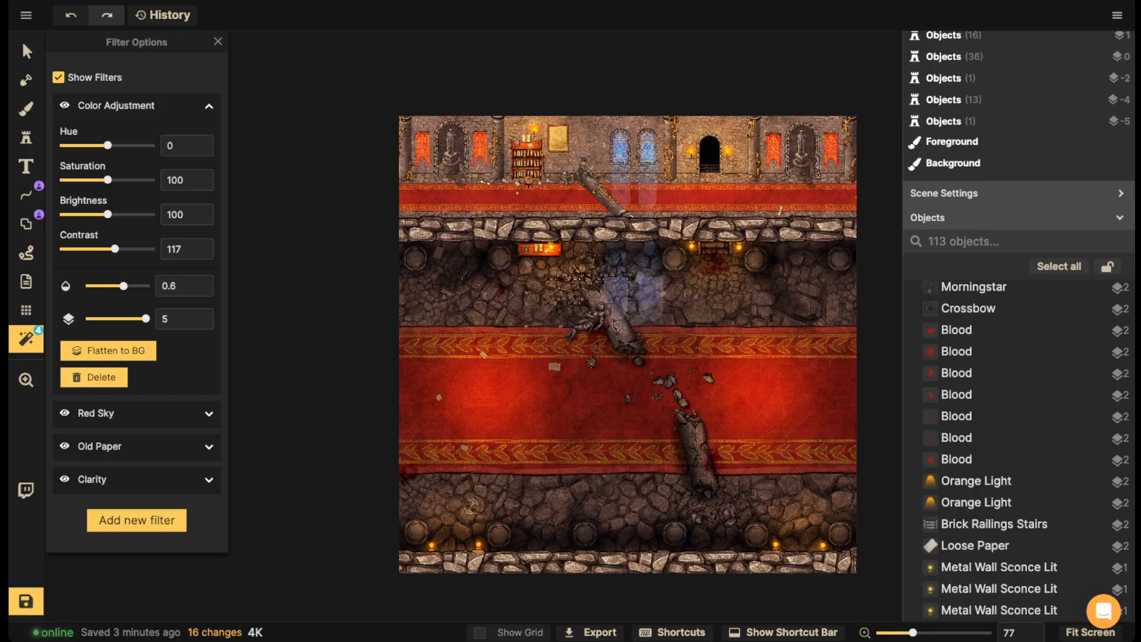
{"action": "mouse_move", "coordinate": [115, 249]}
{"action": "left_mouse_down"}
{"action": "mouse_move", "coordinate": [103, 249]}
{"action": "mouse_move", "coordinate": [114, 249]}
{"action": "left_mouse_up"}
{"action": "left_click_drag", "start_coordinate": [108, 215], "coordinate": [114, 214]}
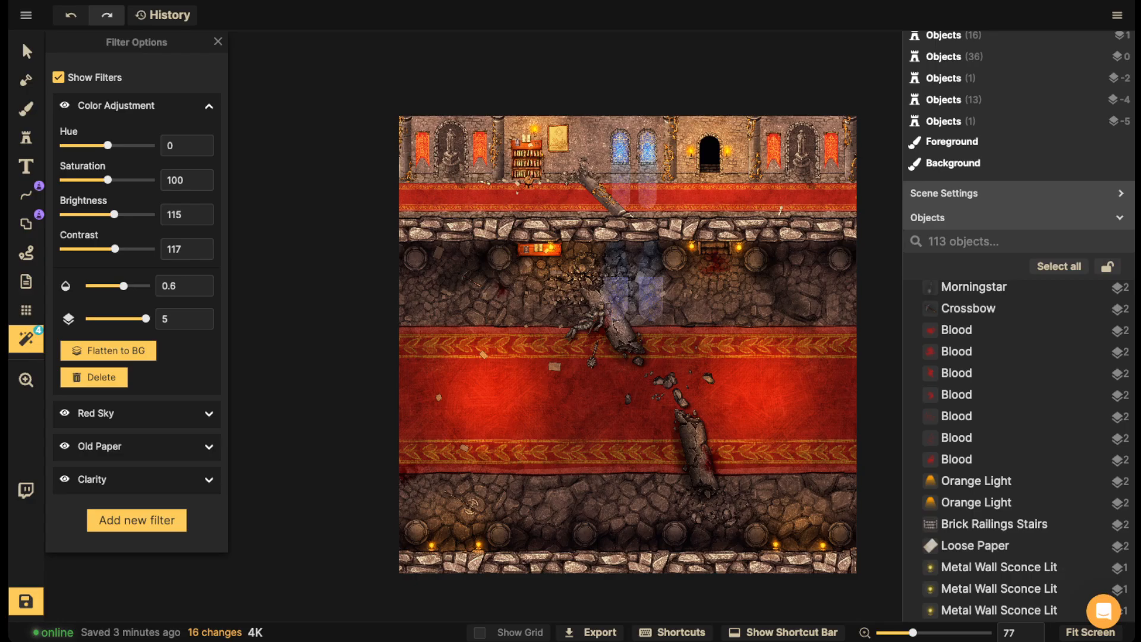
- Examine the hall up close and turn all filters off and back on to compare the map with and without them
{"action": "scroll", "coordinate": [503, 232], "scroll_direction": "up", "scroll_amount": 10}
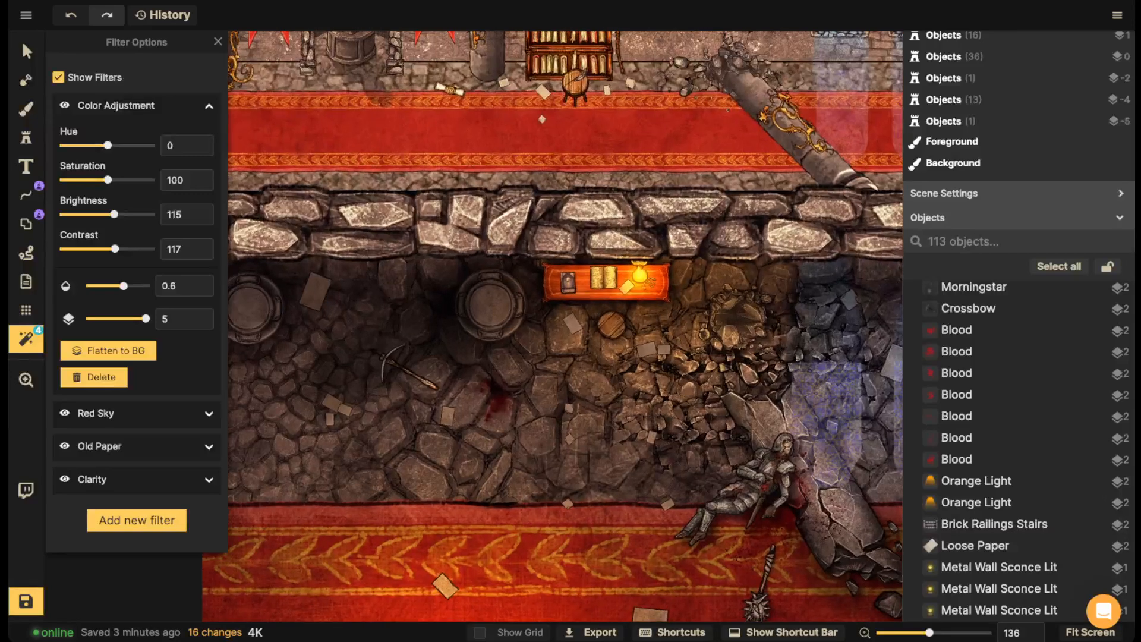
{"action": "scroll", "coordinate": [503, 232], "scroll_direction": "up", "scroll_amount": 6}
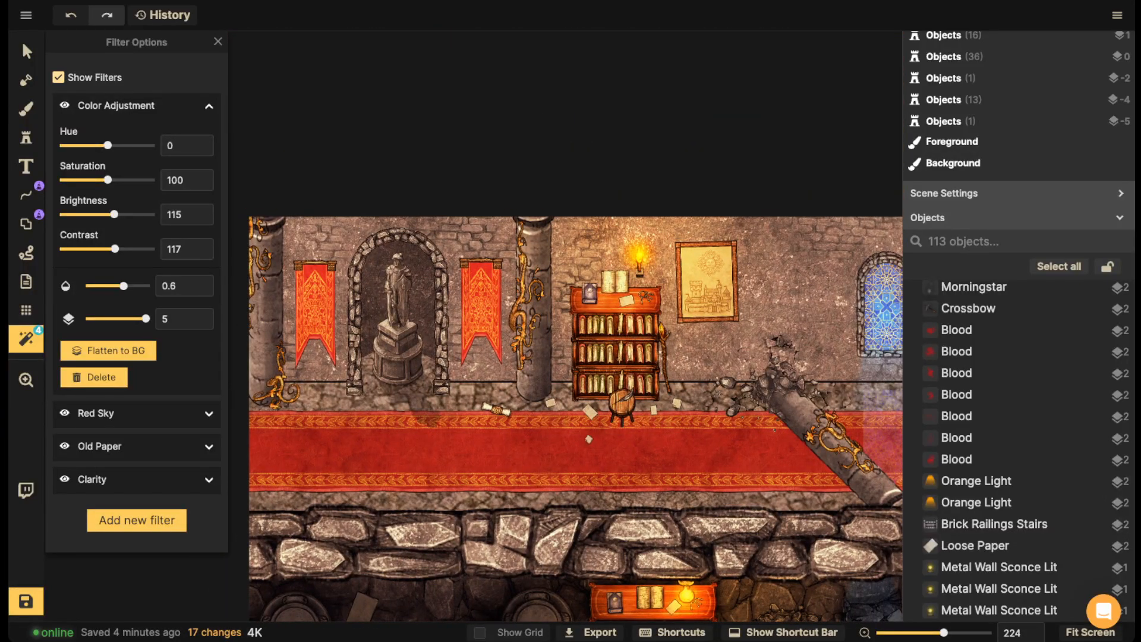
{"action": "left_click", "coordinate": [59, 77]}
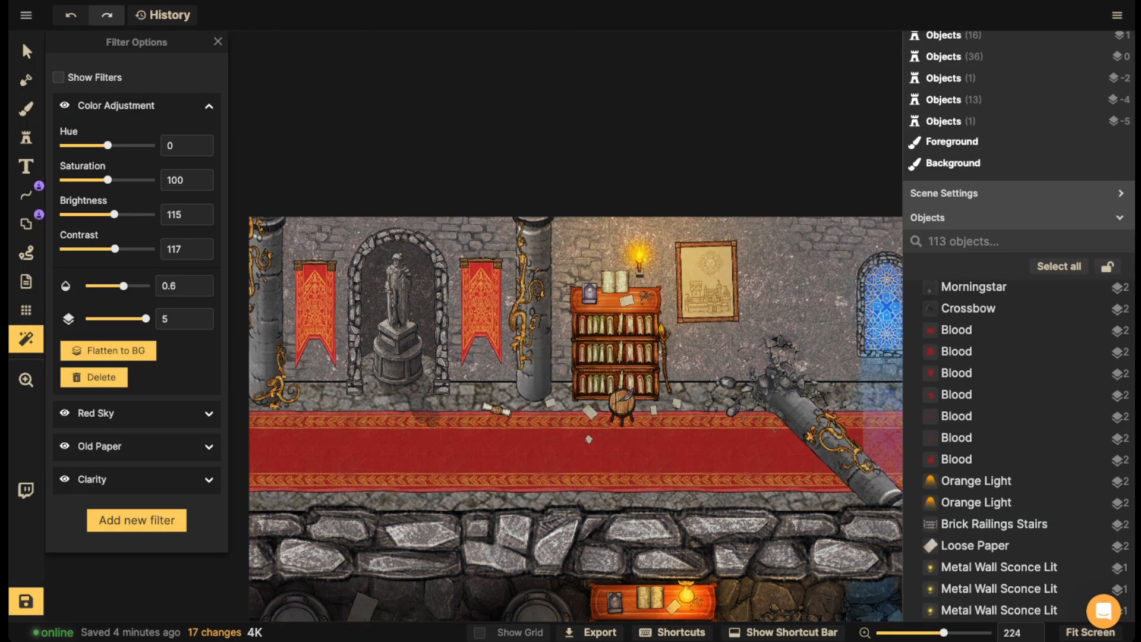
{"action": "left_click", "coordinate": [59, 77]}
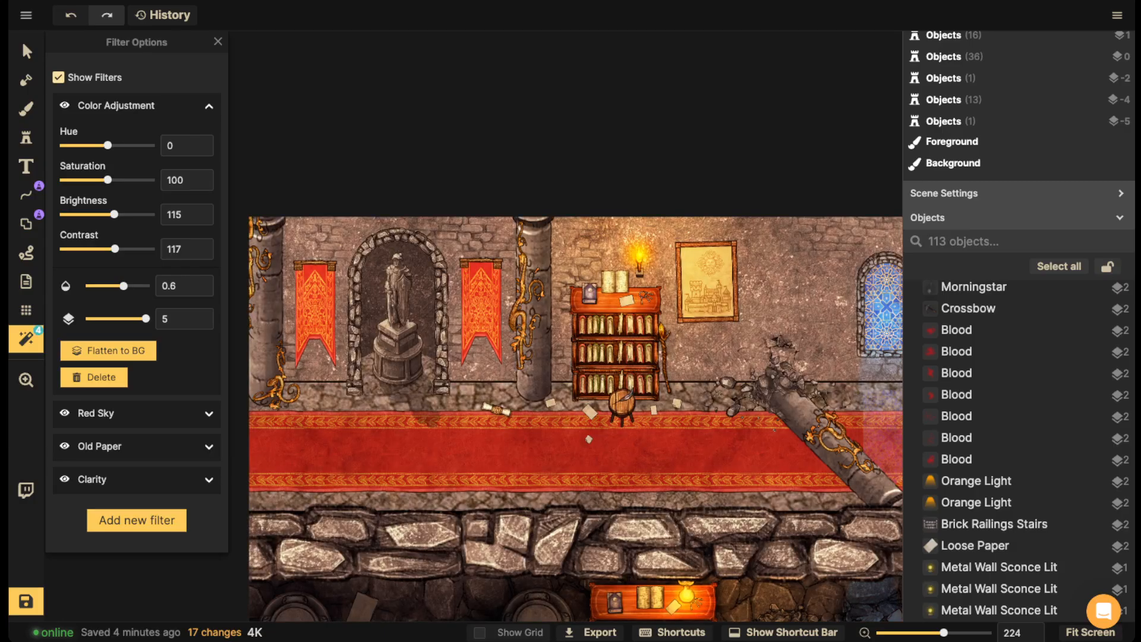
{"action": "scroll", "coordinate": [314, 208], "scroll_direction": "down", "scroll_amount": 5}
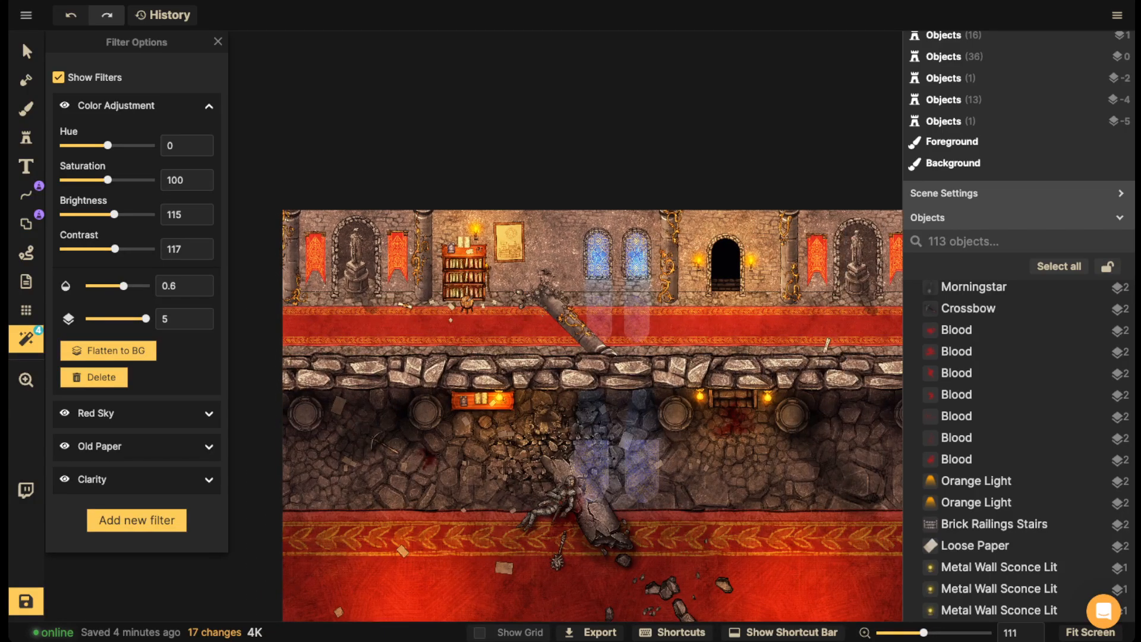
{"action": "scroll", "coordinate": [476, 297], "scroll_direction": "down", "scroll_amount": 1}
{"action": "scroll", "coordinate": [487, 303], "scroll_direction": "down", "scroll_amount": 1}
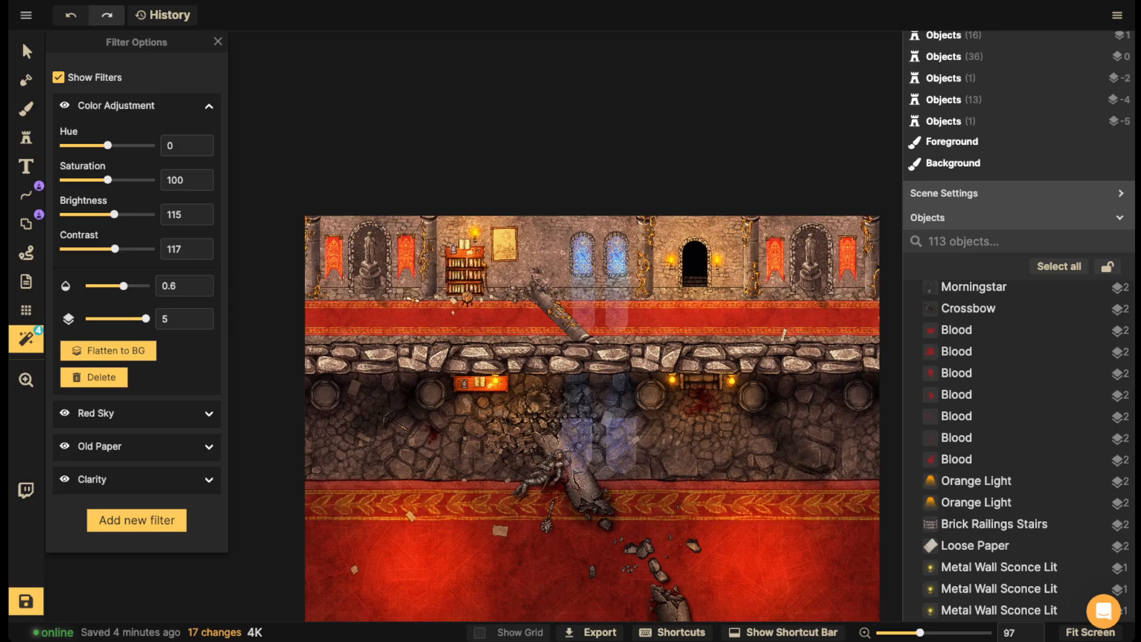
{"action": "scroll", "coordinate": [487, 303], "scroll_direction": "up", "scroll_amount": 1}
{"action": "scroll", "coordinate": [452, 267], "scroll_direction": "up", "scroll_amount": 1}
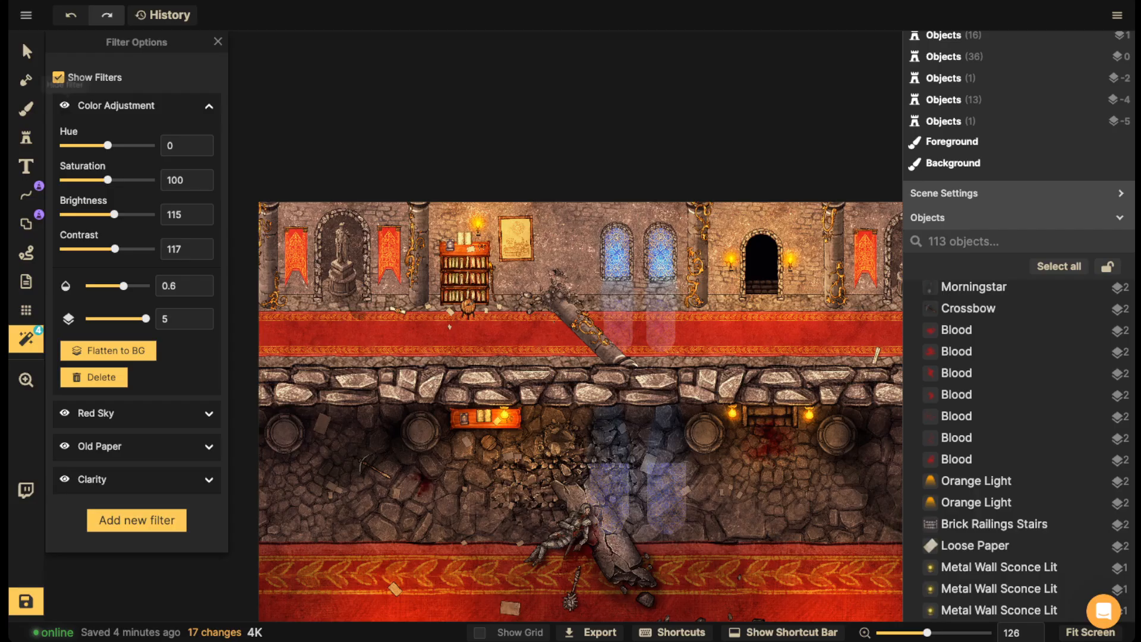
- Hide and reshow the Color Adjustment, Red Sky and Old Paper filters one at a time to compare each one's effect
{"action": "left_click", "coordinate": [65, 105]}
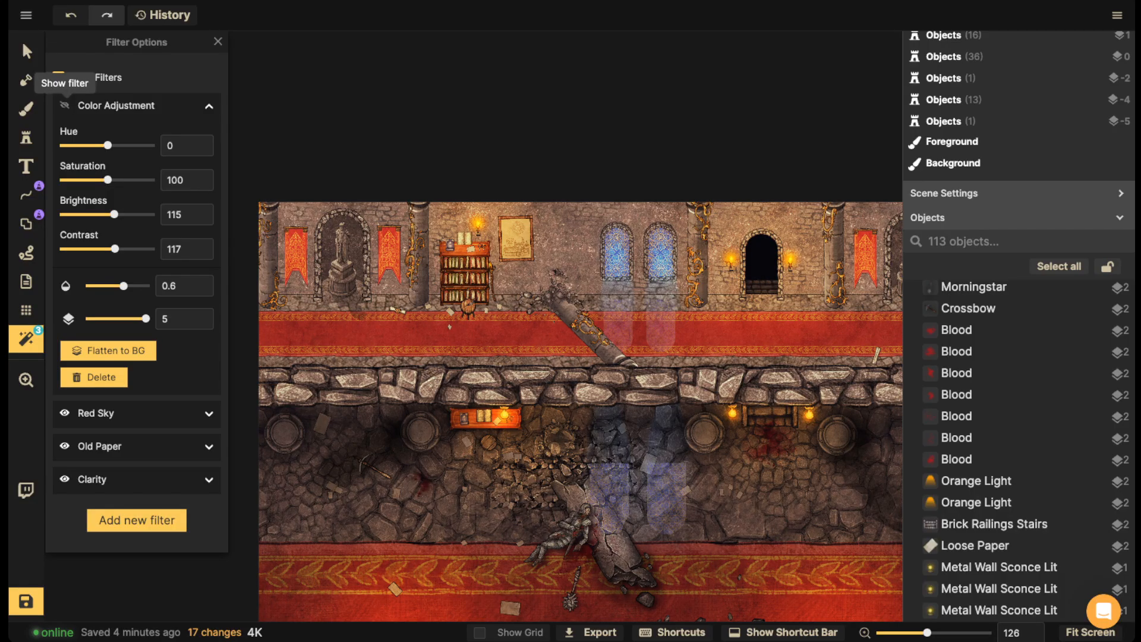
{"action": "left_click", "coordinate": [65, 105]}
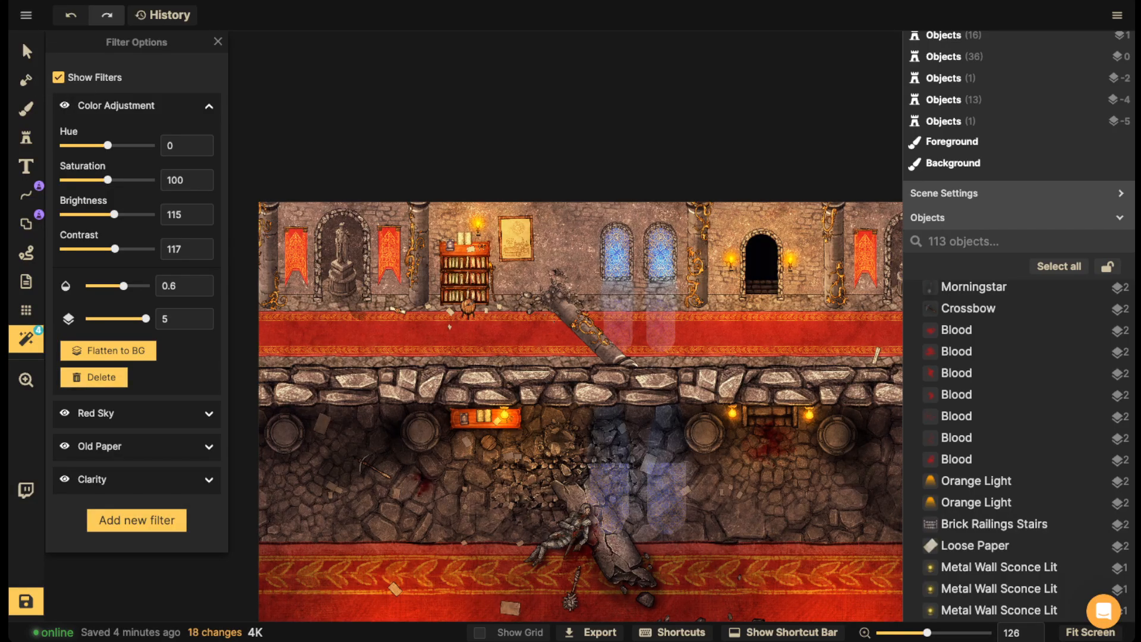
{"action": "left_click", "coordinate": [64, 412]}
{"action": "left_click", "coordinate": [64, 412]}
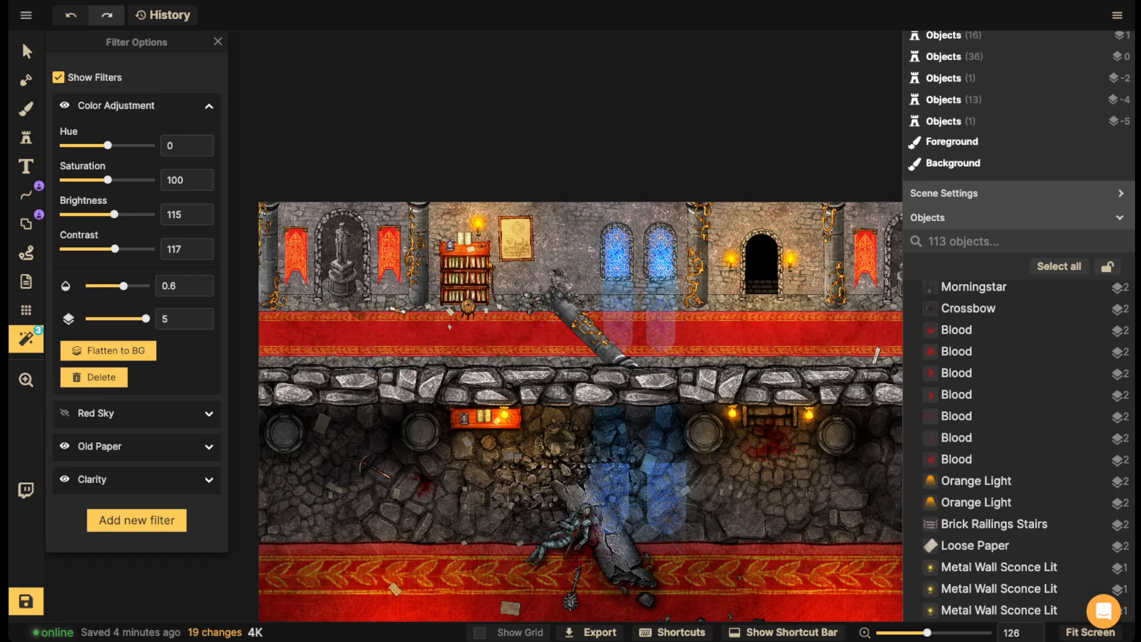
{"action": "left_click", "coordinate": [64, 445]}
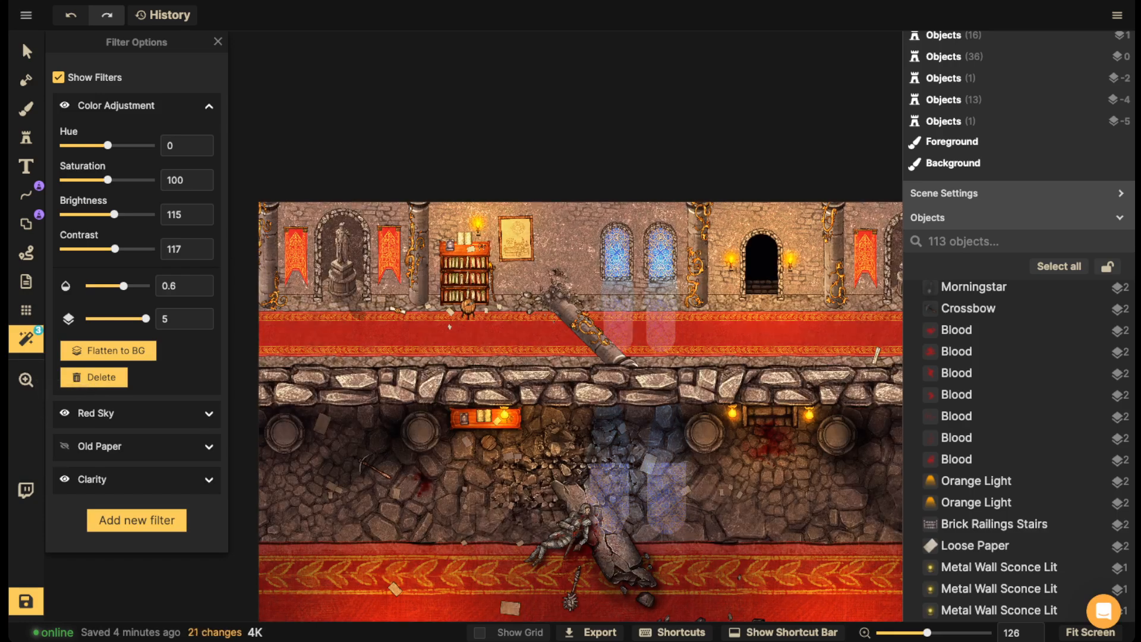
{"action": "left_click", "coordinate": [64, 446]}
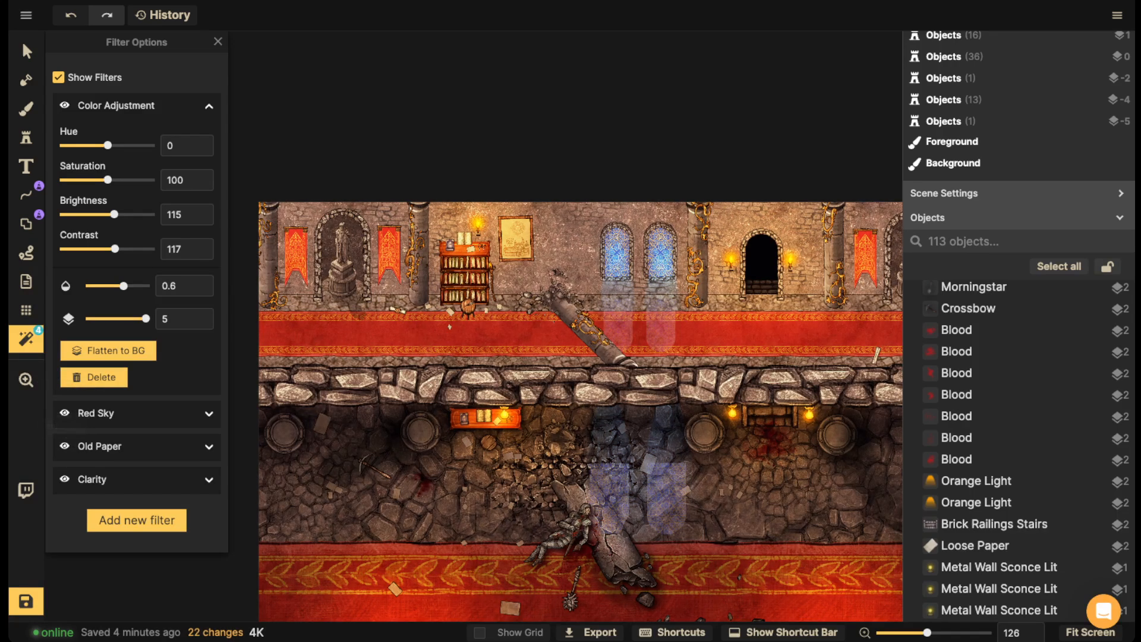
- Compare the map with and without the Clarity filter, view the whole hall and leave Clarity hidden
{"action": "left_click", "coordinate": [64, 445]}
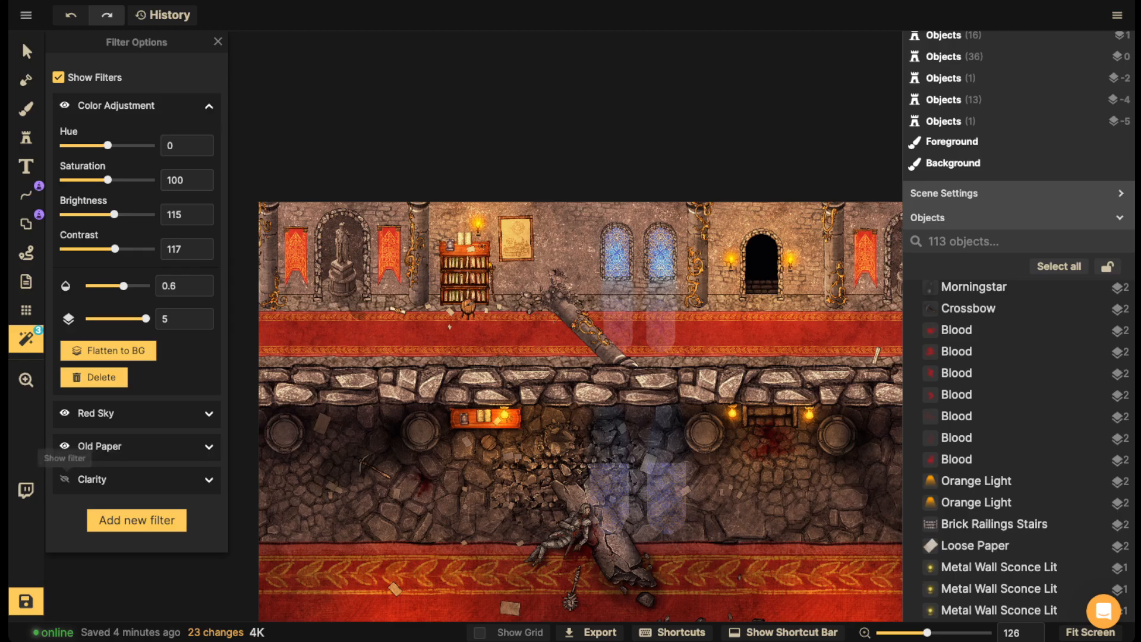
{"action": "left_click", "coordinate": [64, 446]}
{"action": "left_click", "coordinate": [64, 479]}
{"action": "scroll", "coordinate": [457, 324], "scroll_direction": "down", "scroll_amount": 5}
{"action": "key", "text": "space"}
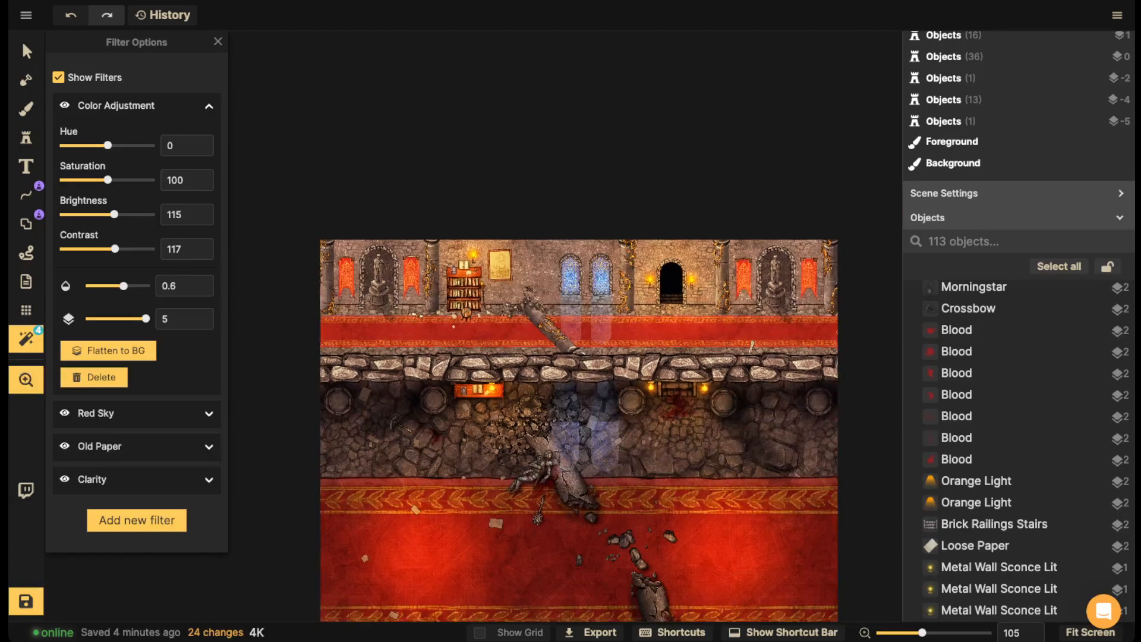
{"action": "left_click_drag", "start_coordinate": [457, 324], "coordinate": [460, 223]}
{"action": "left_click_drag", "start_coordinate": [479, 371], "coordinate": [464, 323]}
{"action": "scroll", "coordinate": [453, 271], "scroll_direction": "down", "scroll_amount": 2}
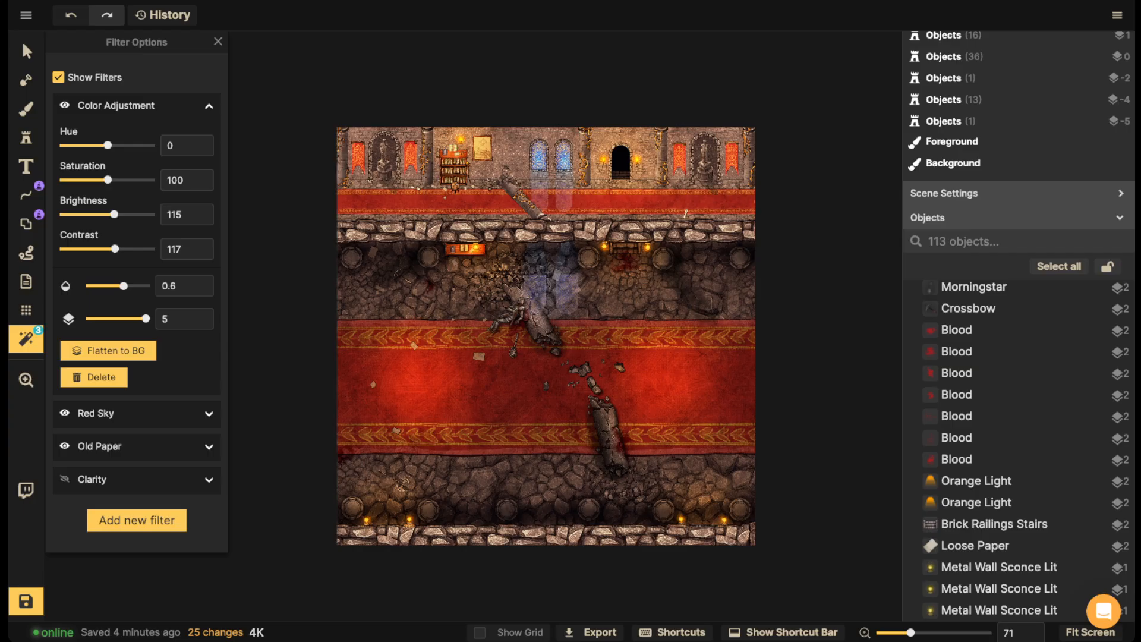
- Set up the Rectangle shape tool with its stroke turned off
{"action": "left_click", "coordinate": [26, 224]}
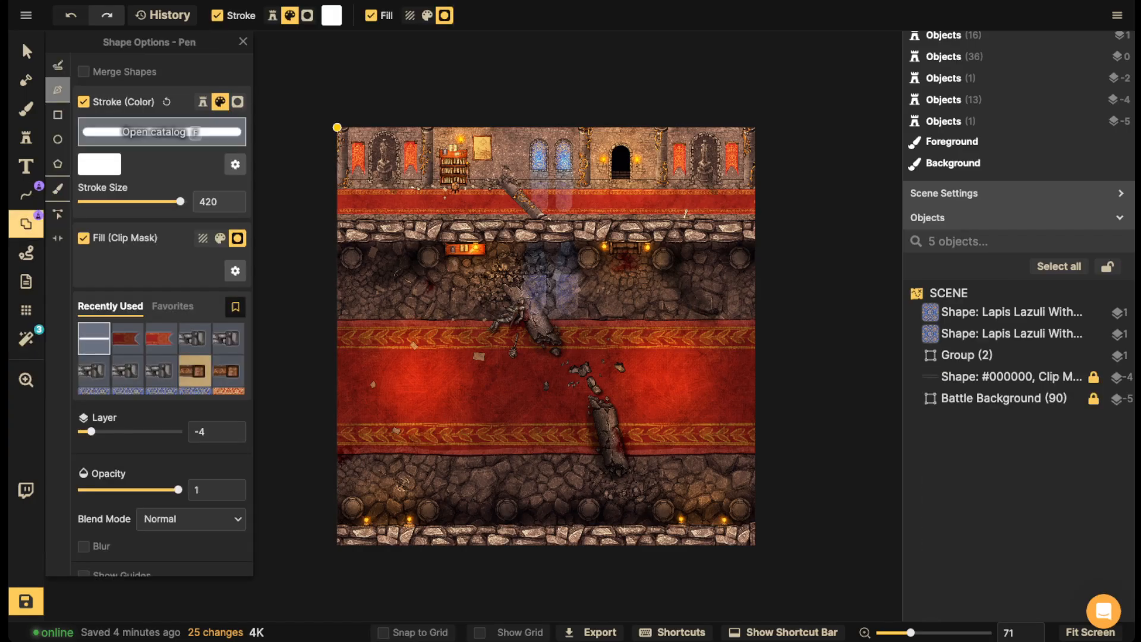
{"action": "left_click", "coordinate": [58, 115]}
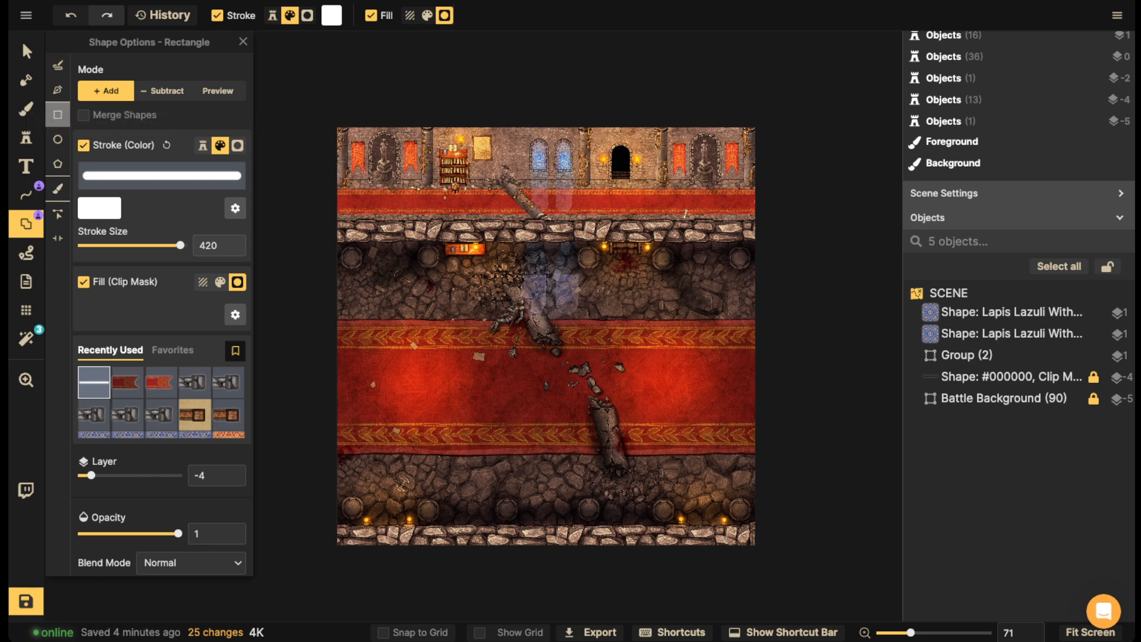
{"action": "left_click", "coordinate": [26, 51]}
{"action": "scroll", "coordinate": [519, 199], "scroll_direction": "down", "scroll_amount": 4}
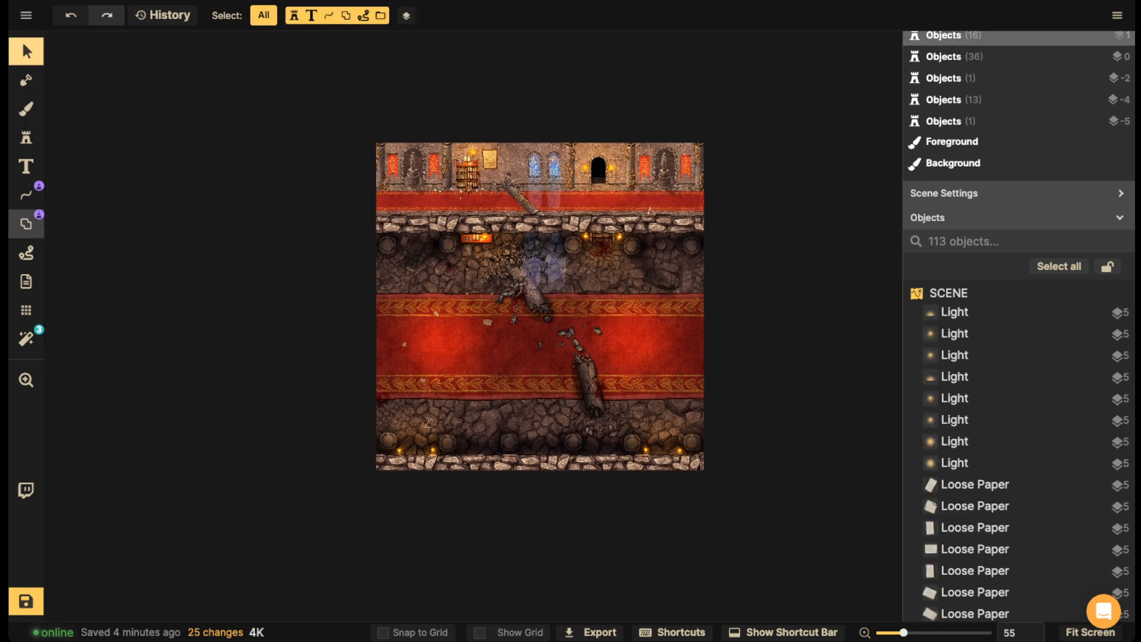
{"action": "left_click", "coordinate": [26, 223]}
{"action": "left_click", "coordinate": [84, 146]}
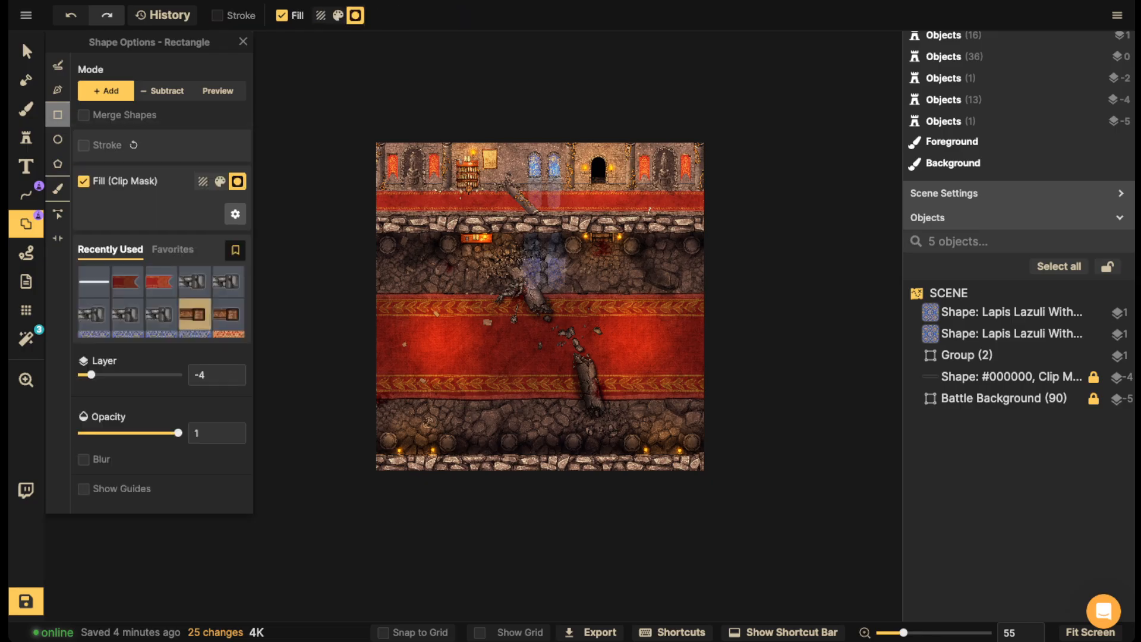
- Switch the rectangle's fill to a texture and choose the wavy glowing lava streaks from Hell: Terrain in Fantasy Battlemaps
{"action": "left_click", "coordinate": [203, 181]}
{"action": "left_click", "coordinate": [160, 212]}
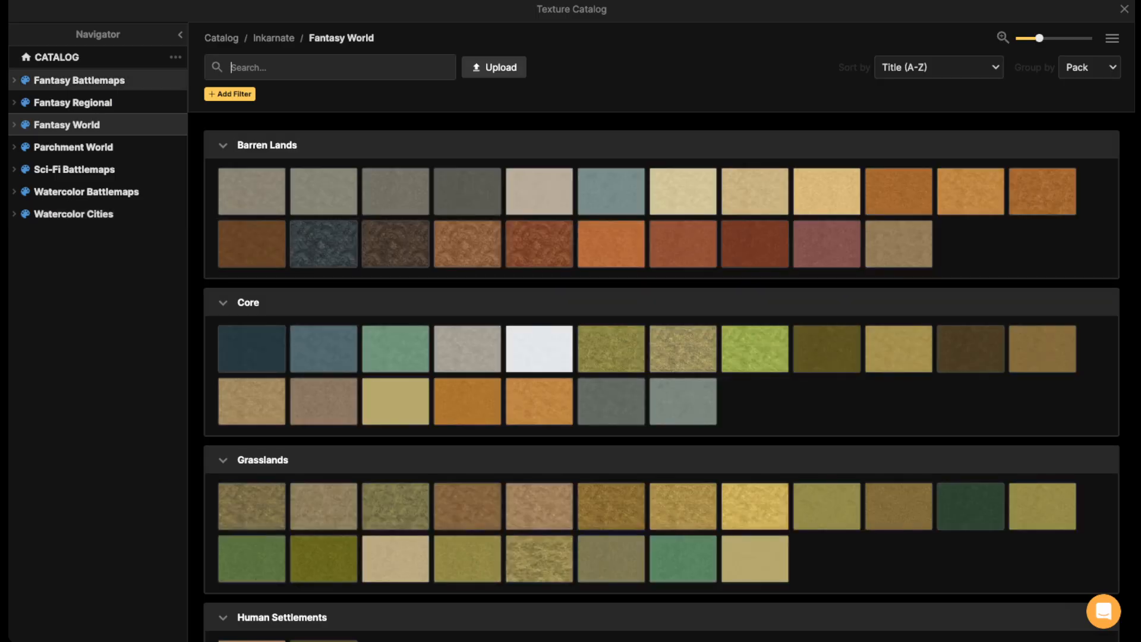
{"action": "left_click", "coordinate": [79, 82]}
{"action": "scroll", "coordinate": [539, 368], "scroll_direction": "down", "scroll_amount": 15}
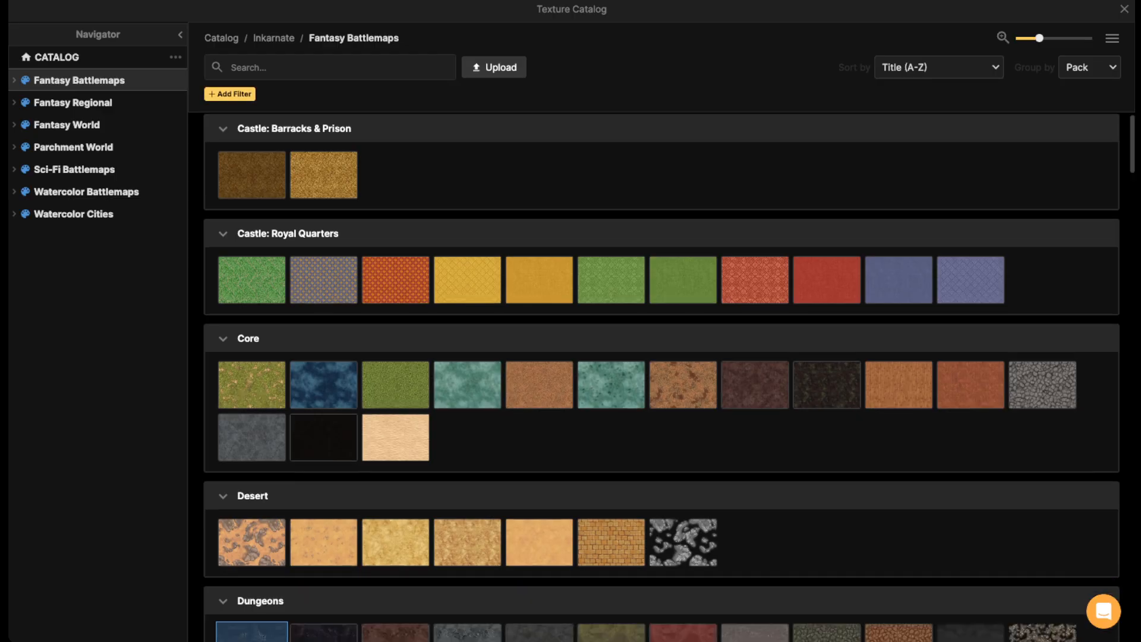
{"action": "scroll", "coordinate": [661, 377], "scroll_direction": "down", "scroll_amount": 15}
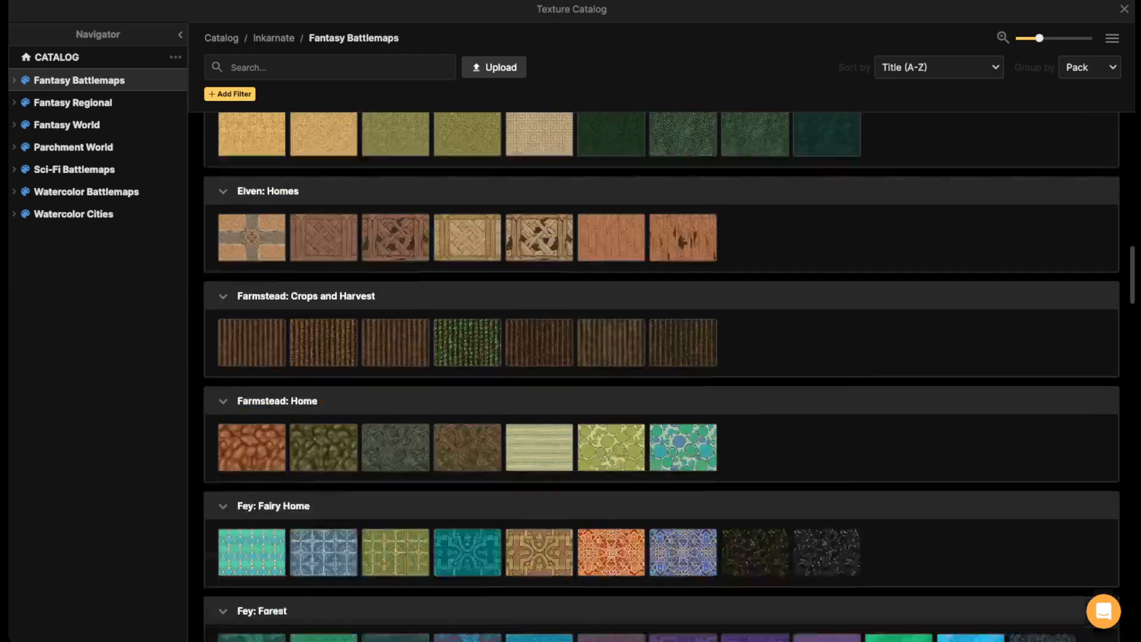
{"action": "scroll", "coordinate": [662, 376], "scroll_direction": "down", "scroll_amount": 20}
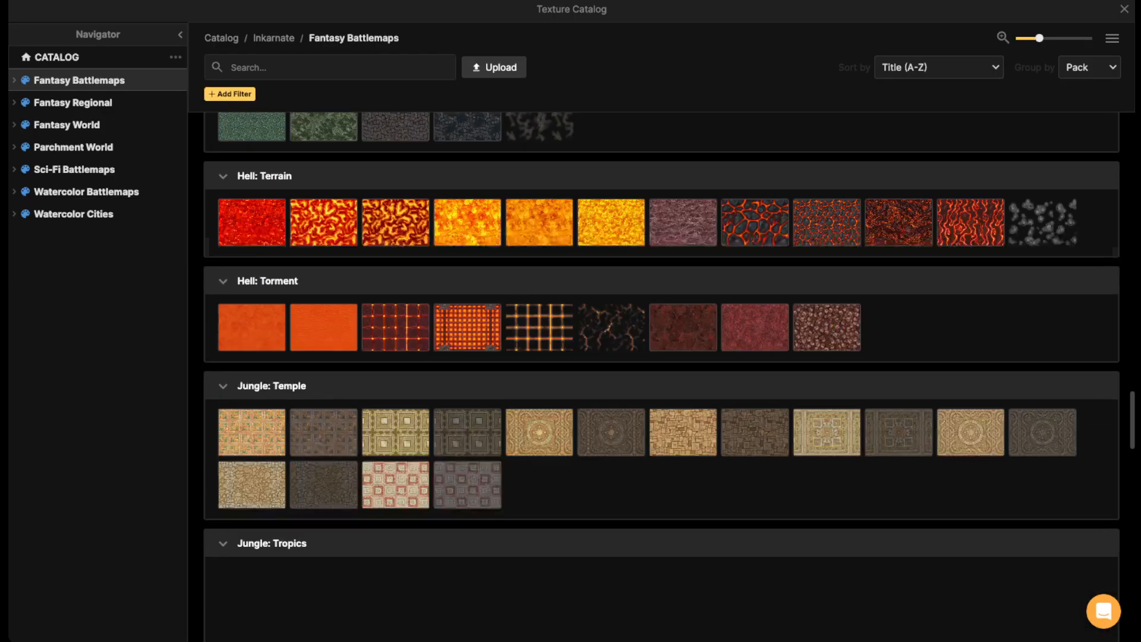
{"action": "scroll", "coordinate": [662, 377], "scroll_direction": "up", "scroll_amount": 8}
{"action": "scroll", "coordinate": [662, 377], "scroll_direction": "up", "scroll_amount": 5}
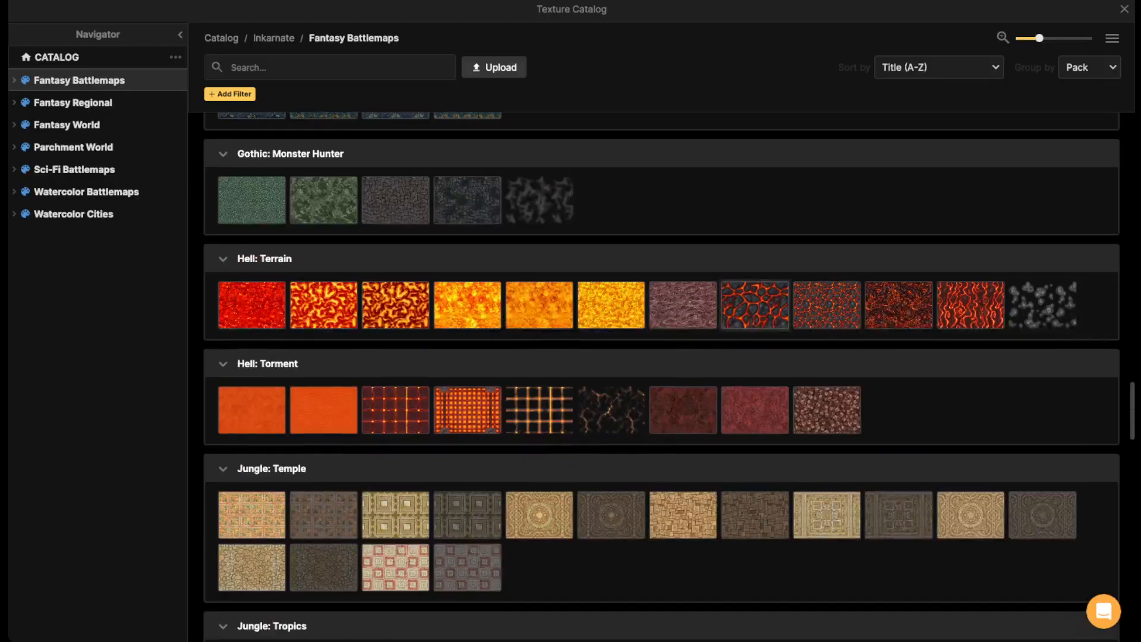
{"action": "left_click", "coordinate": [970, 305]}
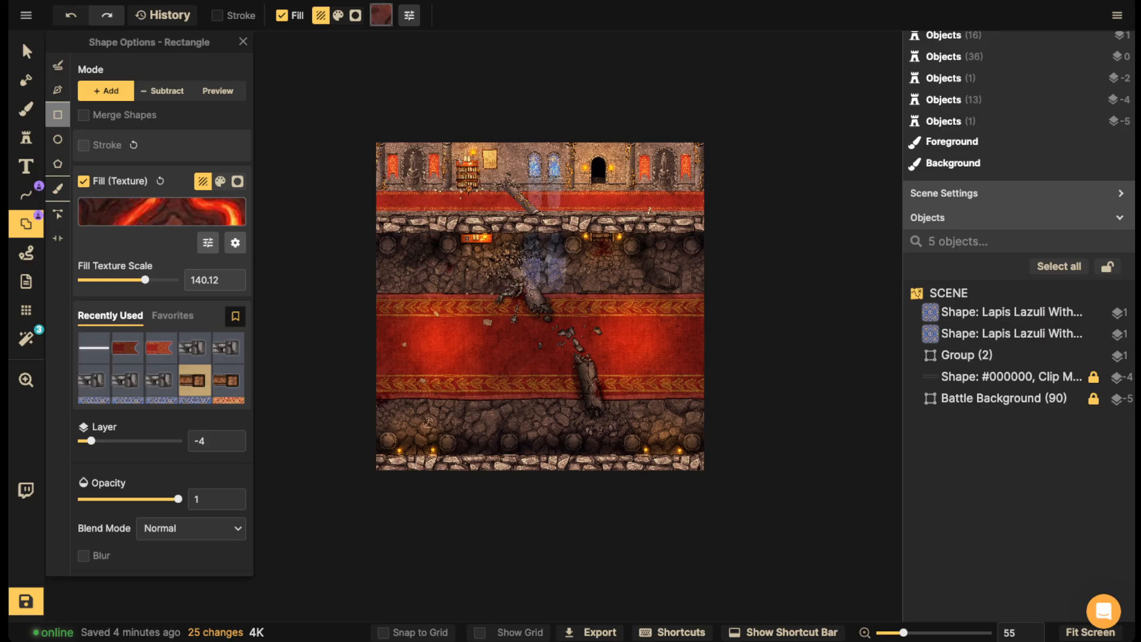
- Draw the lava rectangle across the full width of the lower hall, between the two stone walls, and raise it to layer 5
{"action": "scroll", "coordinate": [377, 236], "scroll_direction": "up", "scroll_amount": 4}
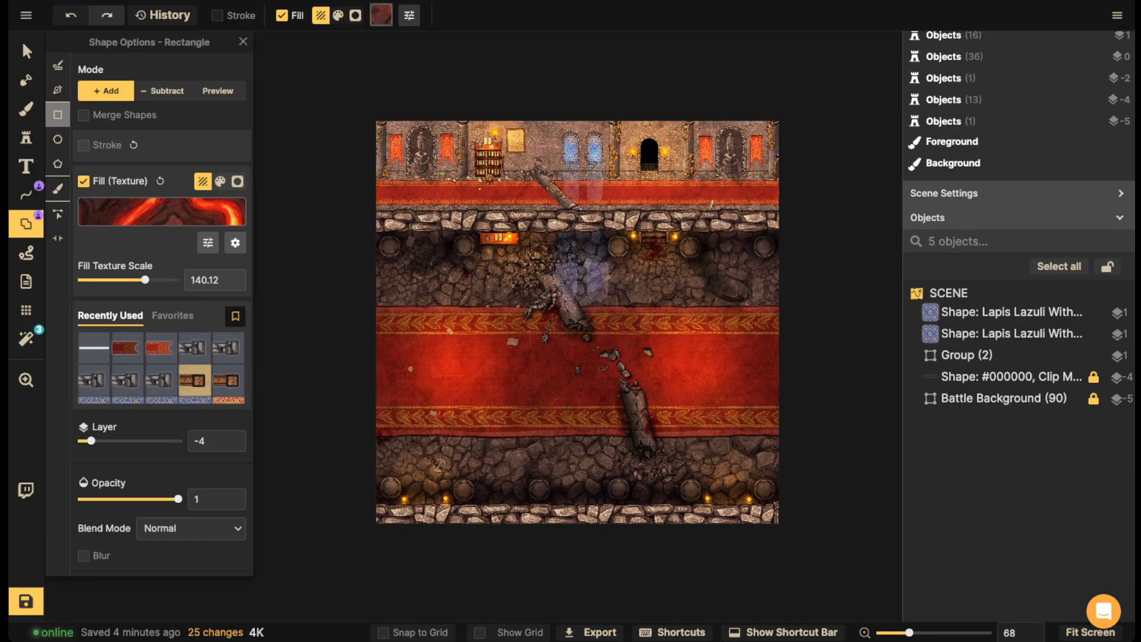
{"action": "mouse_move", "coordinate": [370, 230]}
{"action": "left_mouse_down"}
{"action": "mouse_move", "coordinate": [690, 377]}
{"action": "mouse_move", "coordinate": [807, 504]}
{"action": "left_mouse_up"}
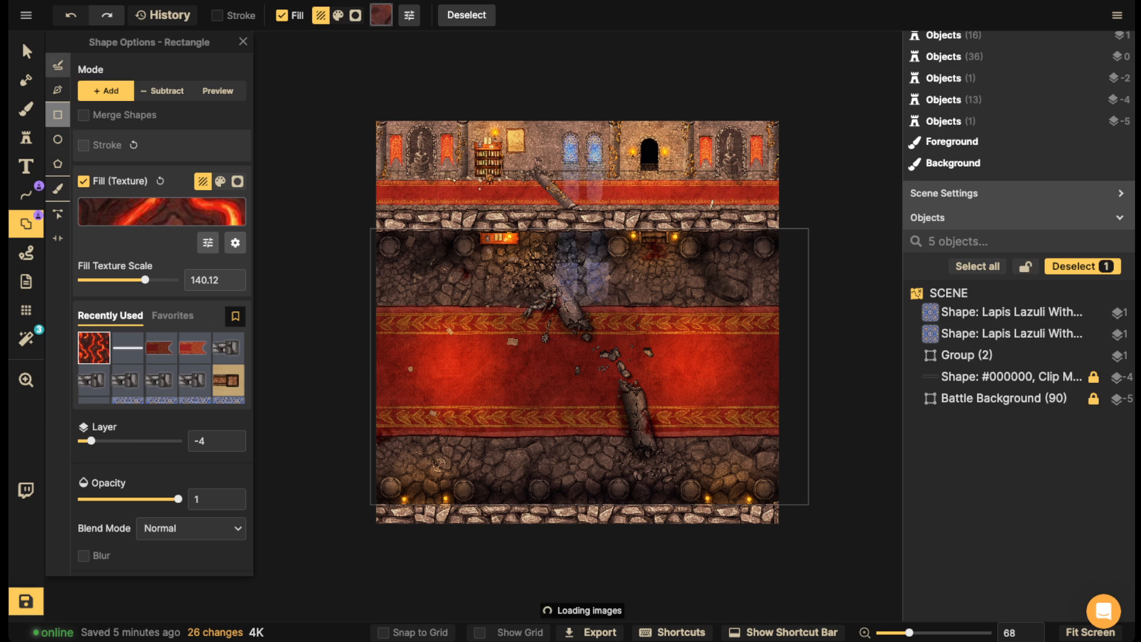
{"action": "left_click", "coordinate": [26, 51]}
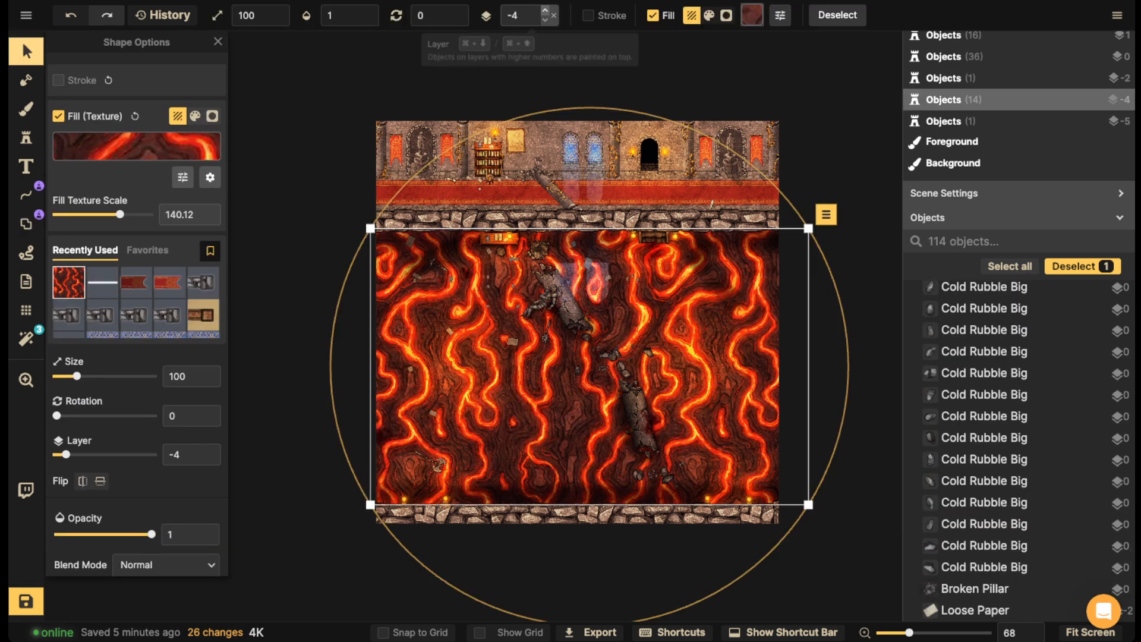
{"action": "left_click", "coordinate": [545, 10]}
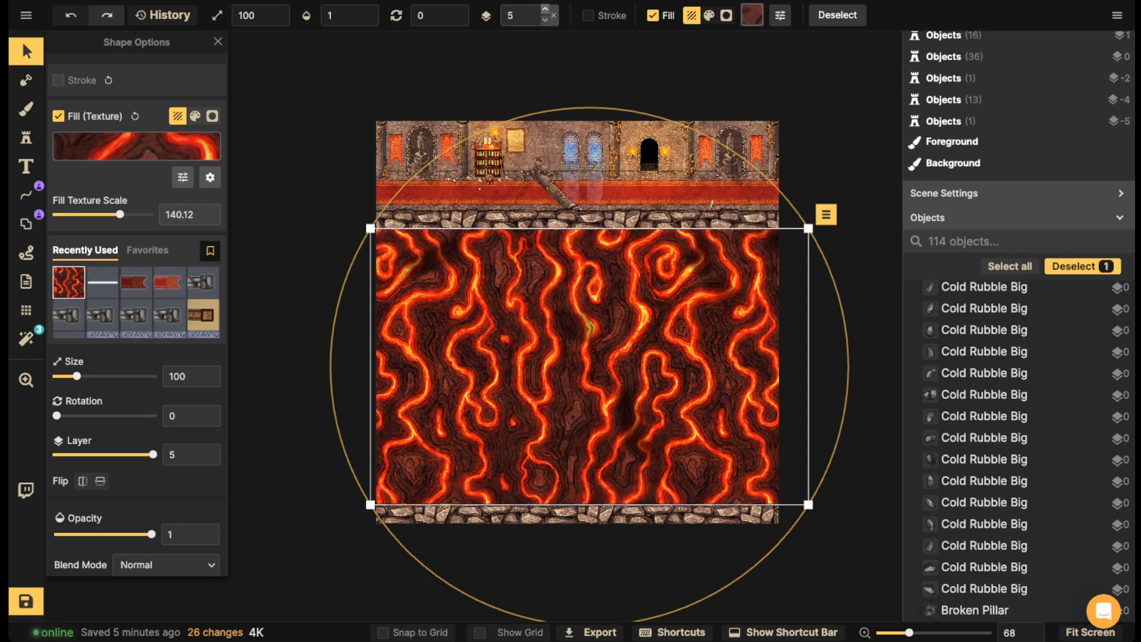
- Shift the lava fill's hue to 107 and try the rectangle's darker blend modes, ending on Lighten
{"action": "left_click", "coordinate": [183, 177]}
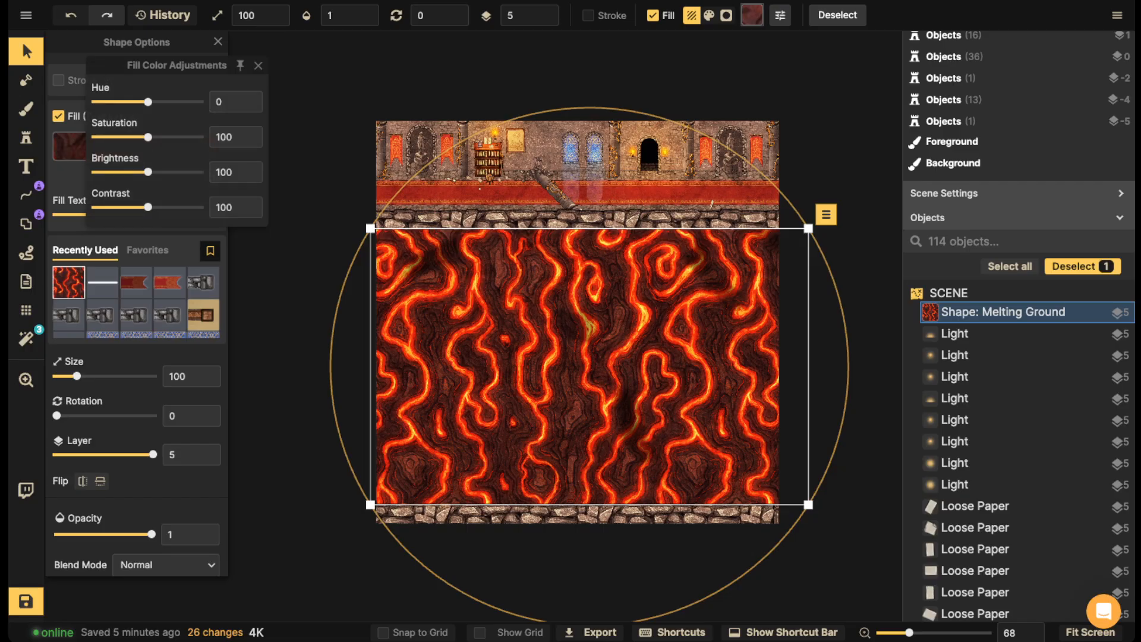
{"action": "left_click_drag", "start_coordinate": [147, 102], "coordinate": [179, 101]}
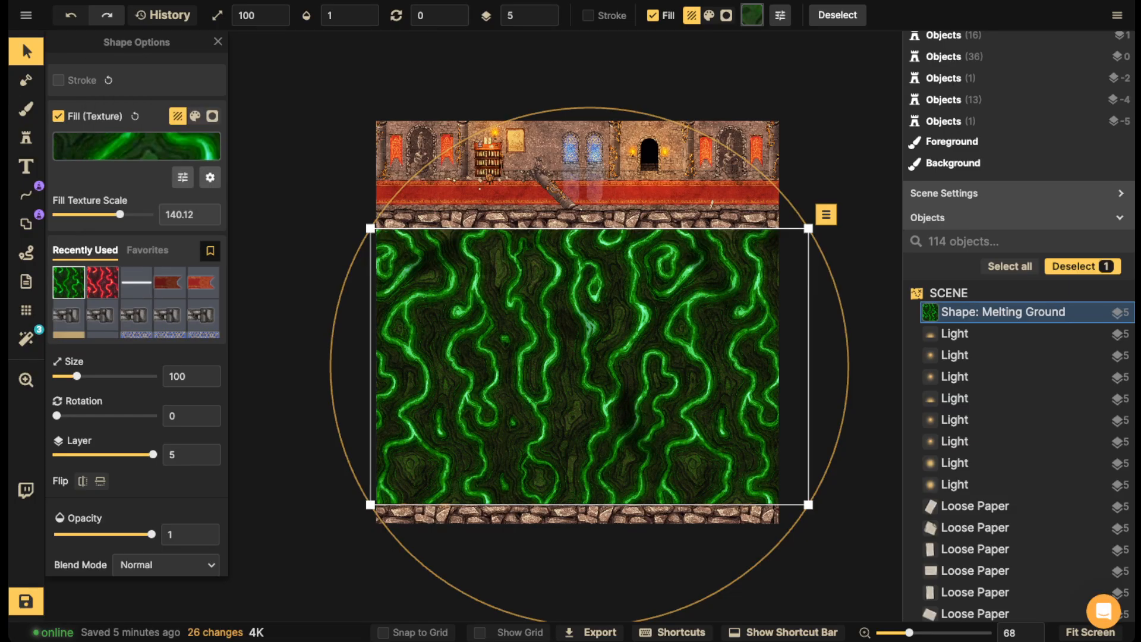
{"action": "scroll", "coordinate": [136, 356], "scroll_direction": "down", "scroll_amount": 2}
{"action": "left_click", "coordinate": [166, 490]}
{"action": "key", "text": "Down"}
{"action": "key", "text": "Down"}
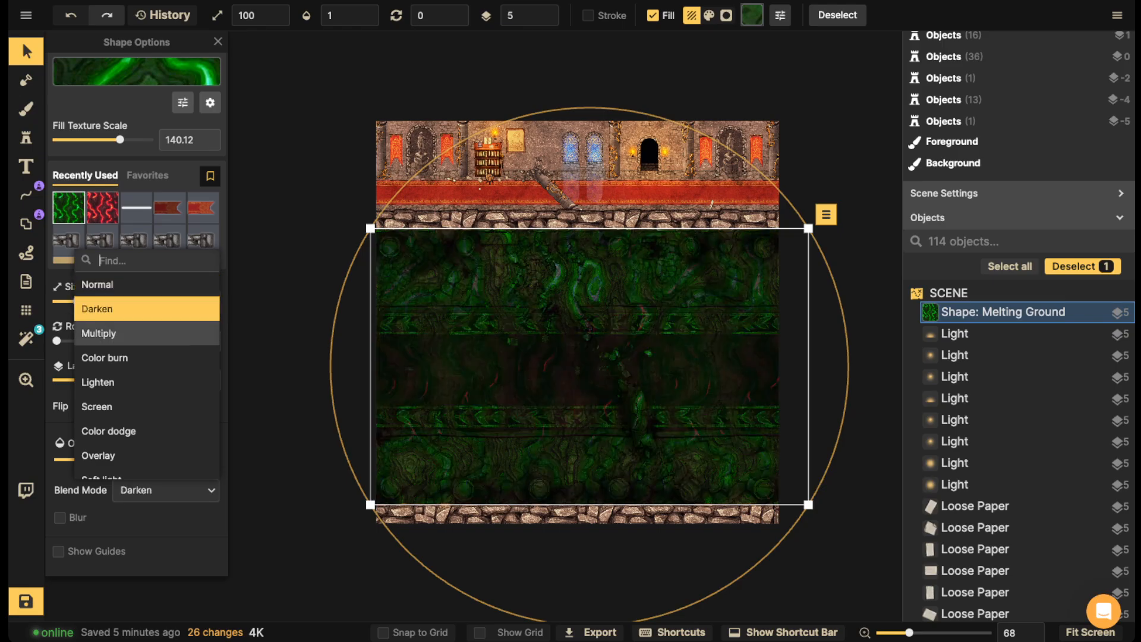
{"action": "key", "text": "Down"}
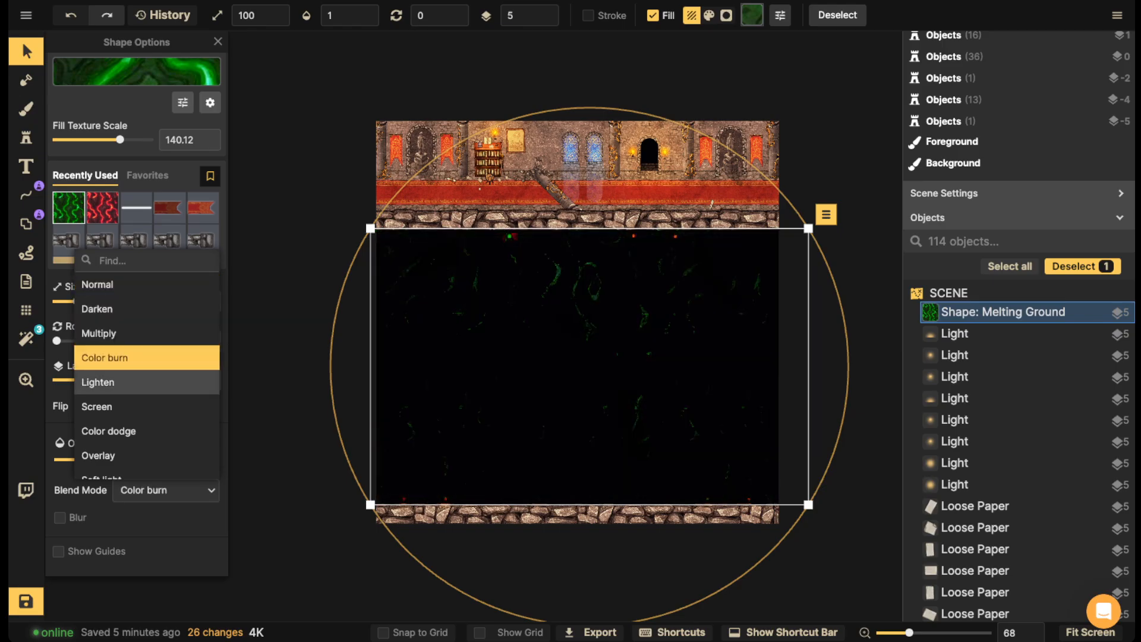
{"action": "key", "text": "Down"}
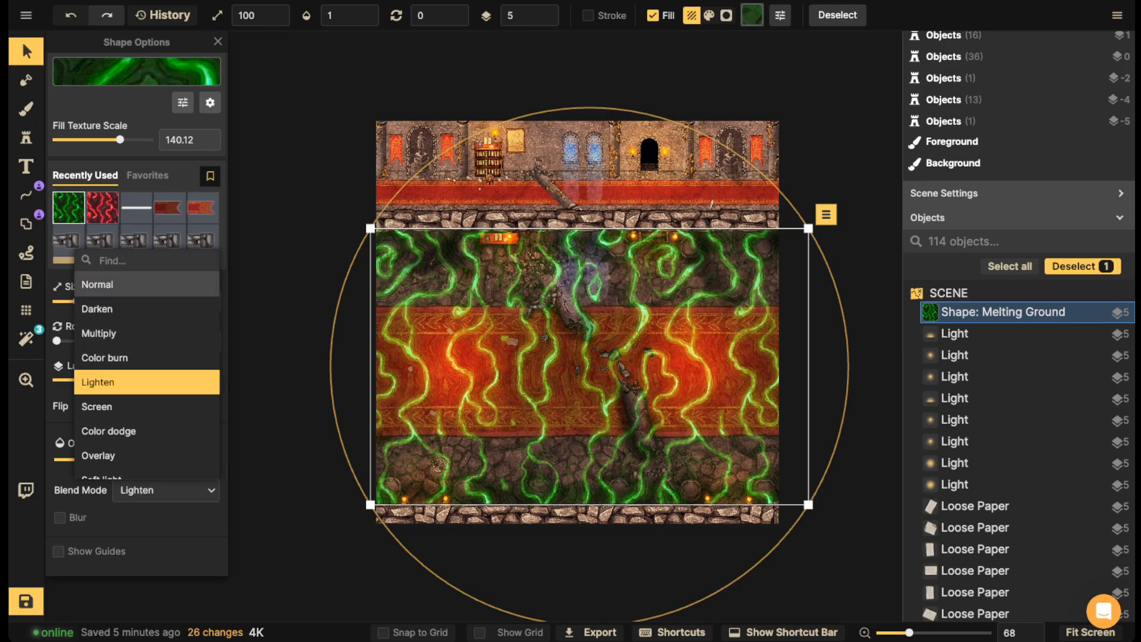
- Reduce the rectangle's fill texture scale to 86.11 and rotate the texture to 44 in the fill options
{"action": "left_click_drag", "start_coordinate": [120, 139], "coordinate": [110, 140]}
{"action": "left_click", "coordinate": [183, 102]}
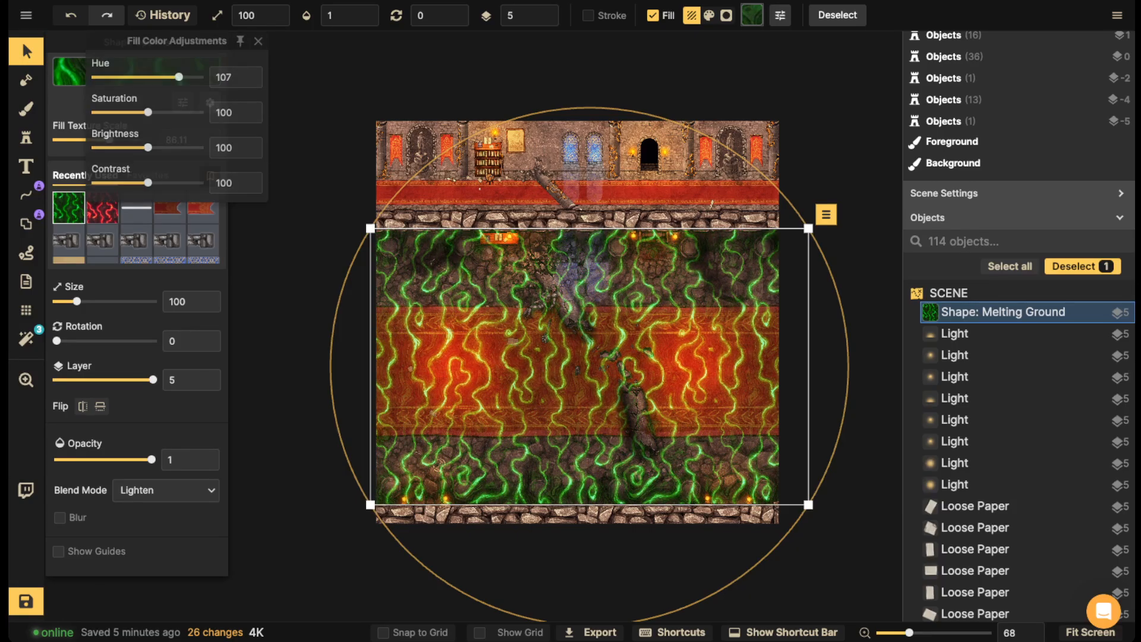
{"action": "left_click", "coordinate": [257, 41]}
{"action": "left_click", "coordinate": [210, 102]}
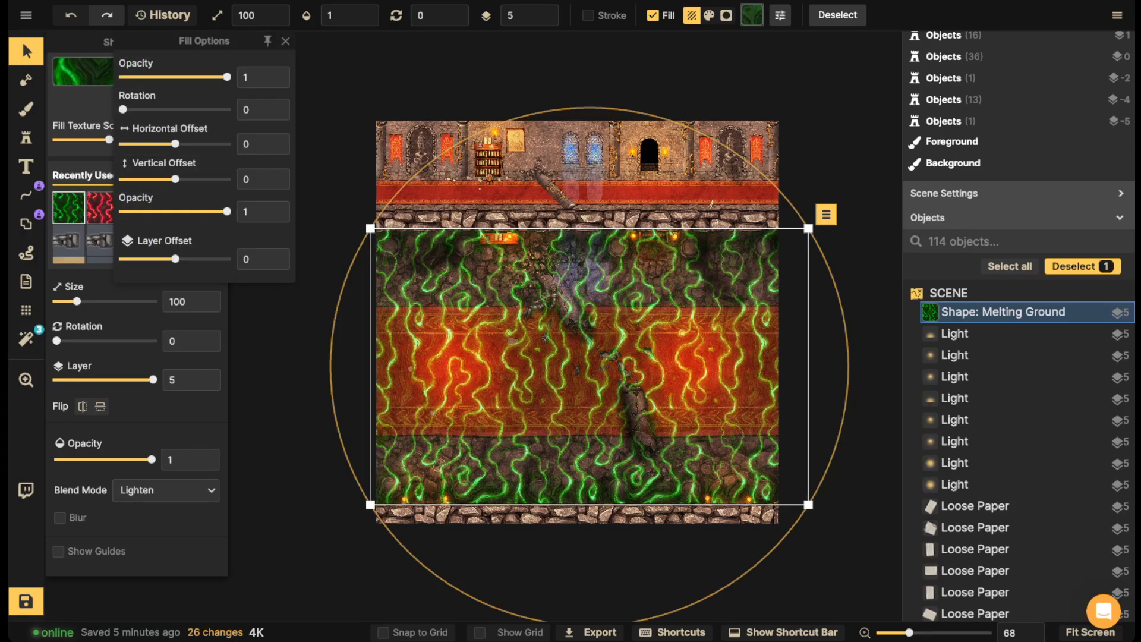
{"action": "left_click_drag", "start_coordinate": [123, 109], "coordinate": [135, 109]}
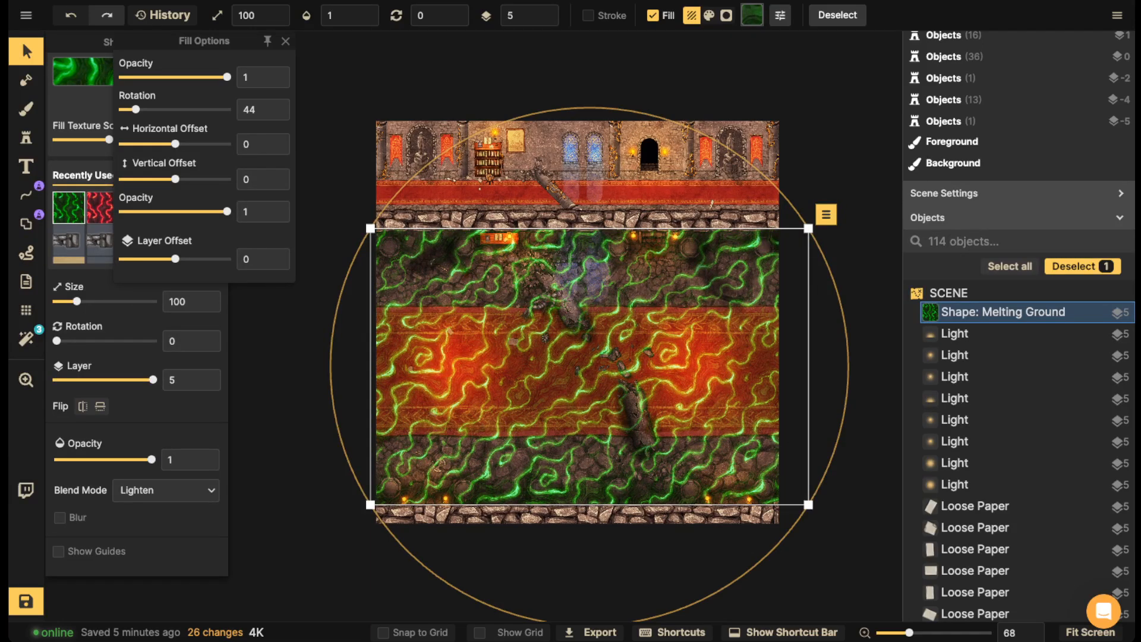
{"action": "scroll", "coordinate": [137, 179], "scroll_direction": "up", "scroll_amount": 2}
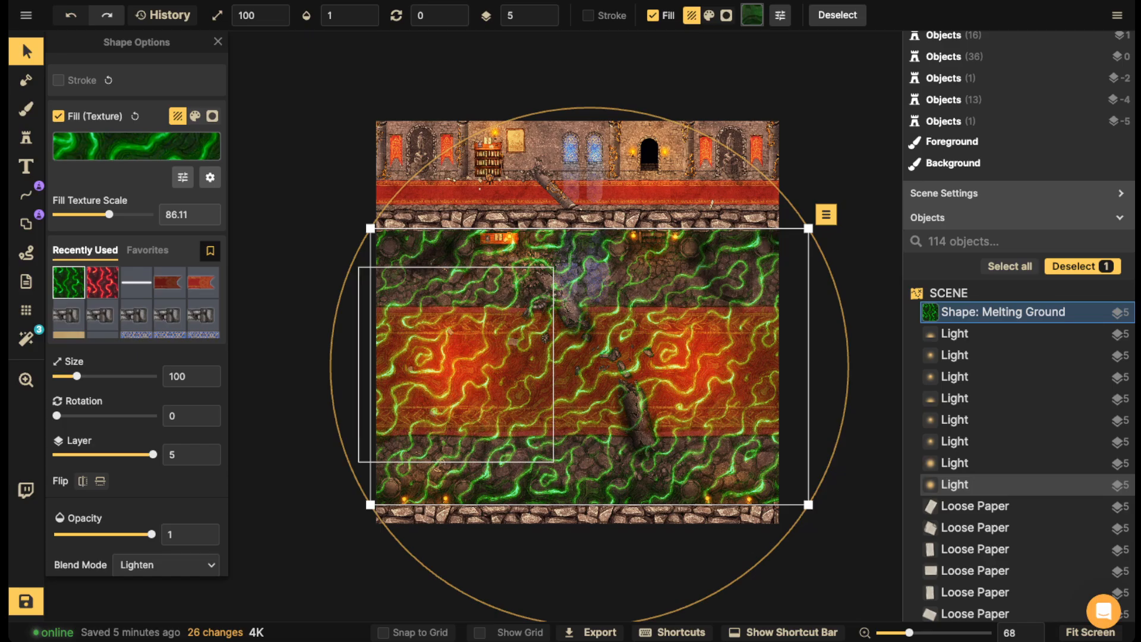
- Try a blur with a radius of 37 on the rectangle and turn it off again
{"action": "scroll", "coordinate": [137, 315], "scroll_direction": "down", "scroll_amount": 2}
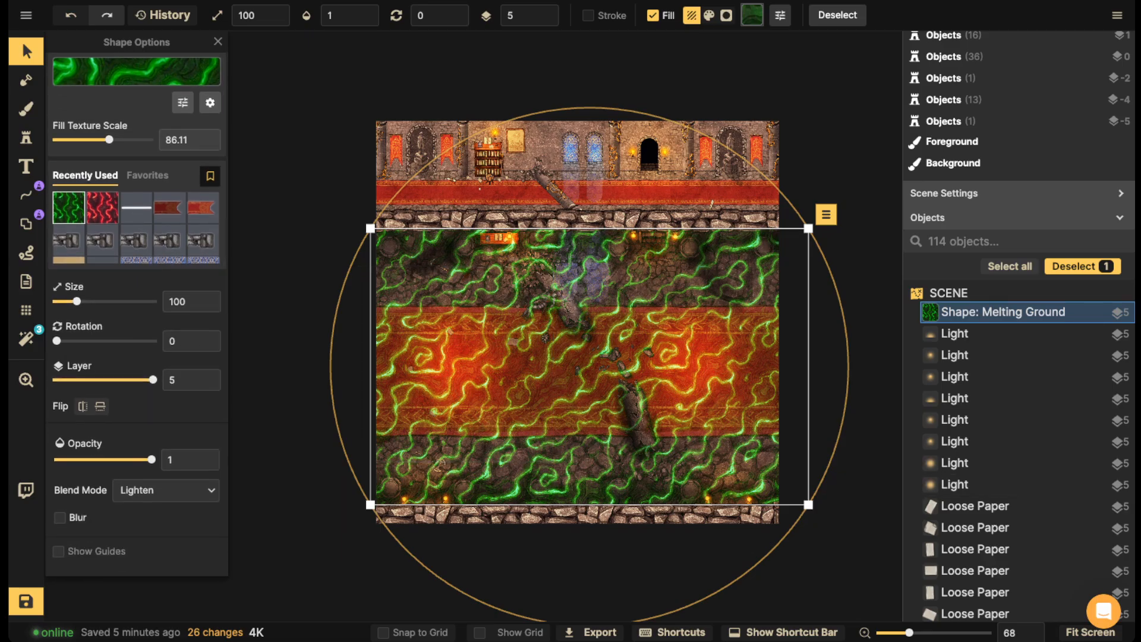
{"action": "left_click", "coordinate": [60, 517]}
{"action": "left_click_drag", "start_coordinate": [112, 535], "coordinate": [147, 535]}
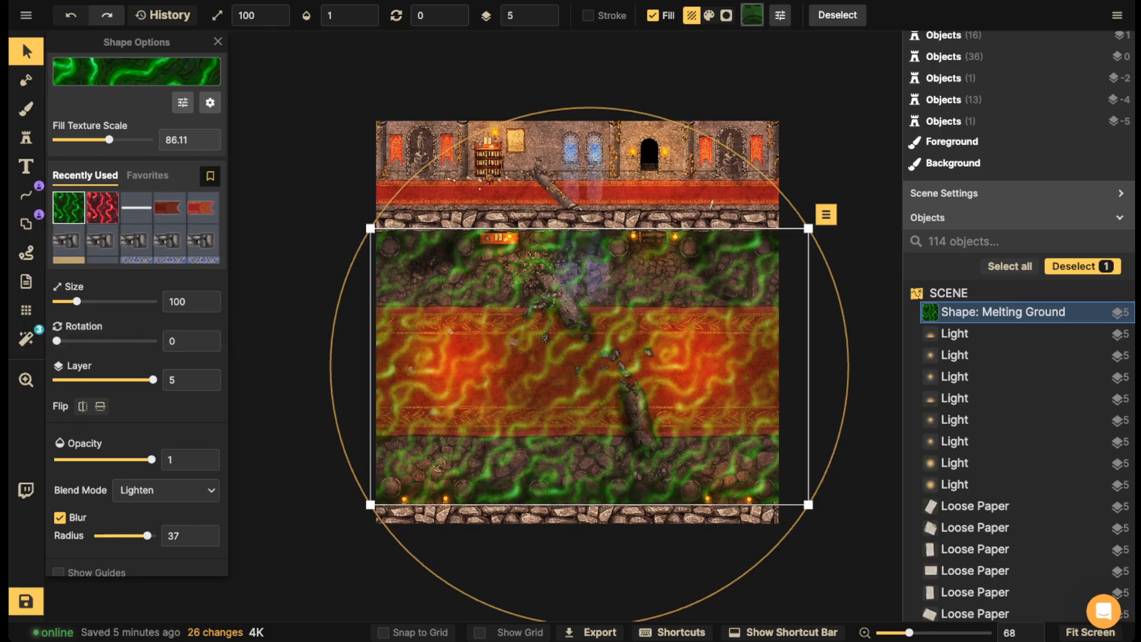
{"action": "mouse_move", "coordinate": [152, 459]}
{"action": "left_mouse_down"}
{"action": "mouse_move", "coordinate": [102, 460]}
{"action": "mouse_move", "coordinate": [153, 459]}
{"action": "left_mouse_up"}
{"action": "left_click", "coordinate": [60, 517]}
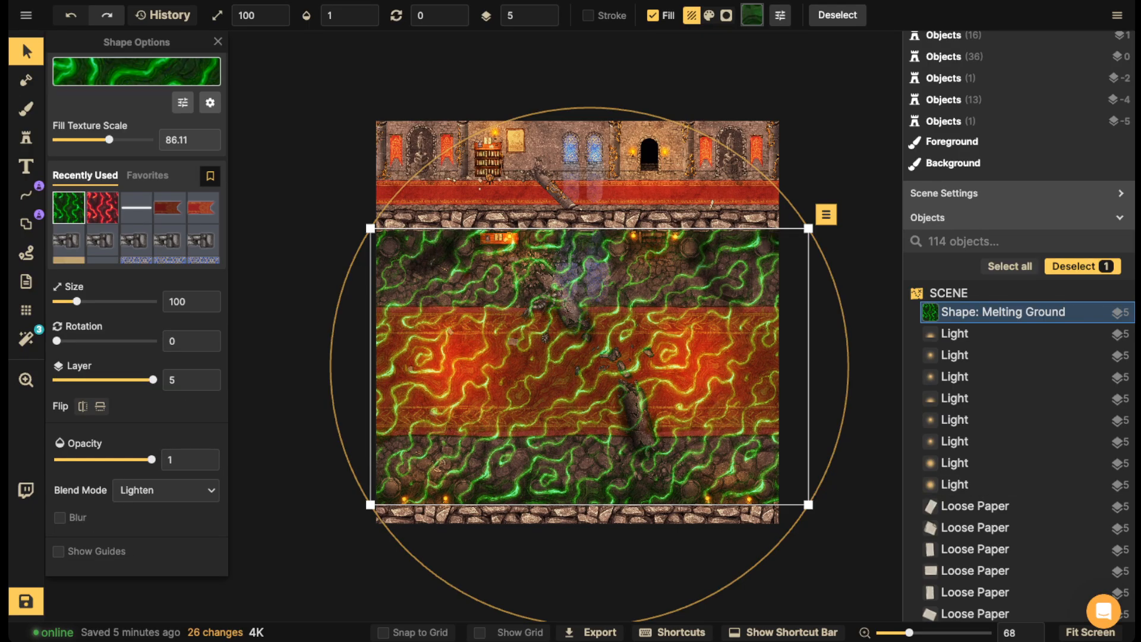
- Replace the rectangle's fill texture with Cracks With Lava from Hell: Torment and review its fill options
{"action": "left_click", "coordinate": [137, 71]}
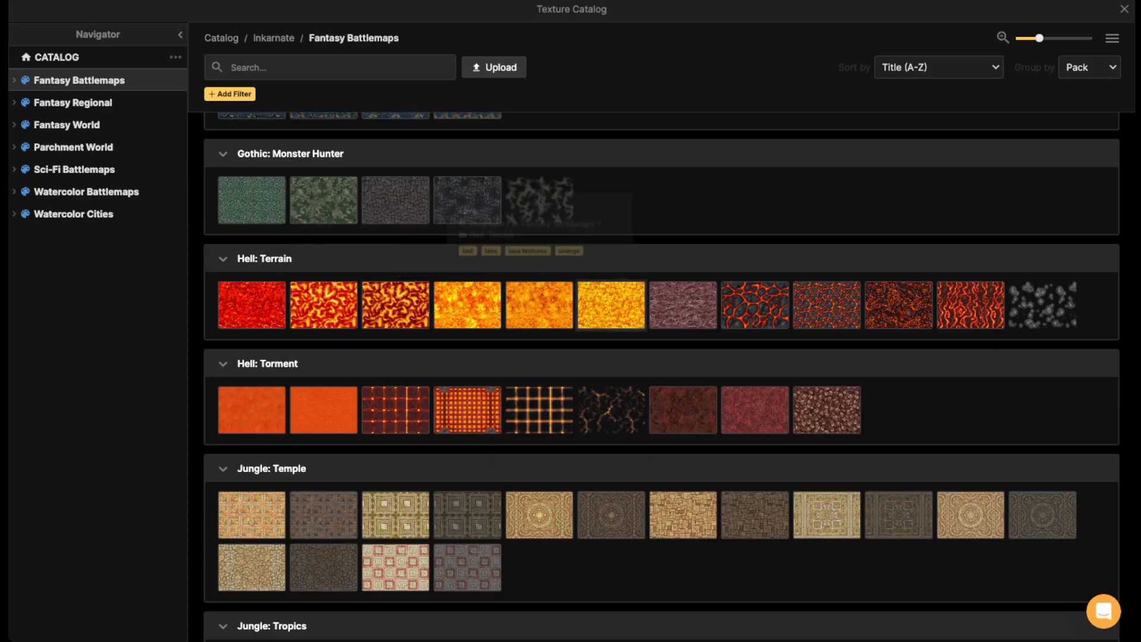
{"action": "scroll", "coordinate": [396, 304], "scroll_direction": "down", "scroll_amount": 8}
{"action": "scroll", "coordinate": [683, 321], "scroll_direction": "up", "scroll_amount": 4}
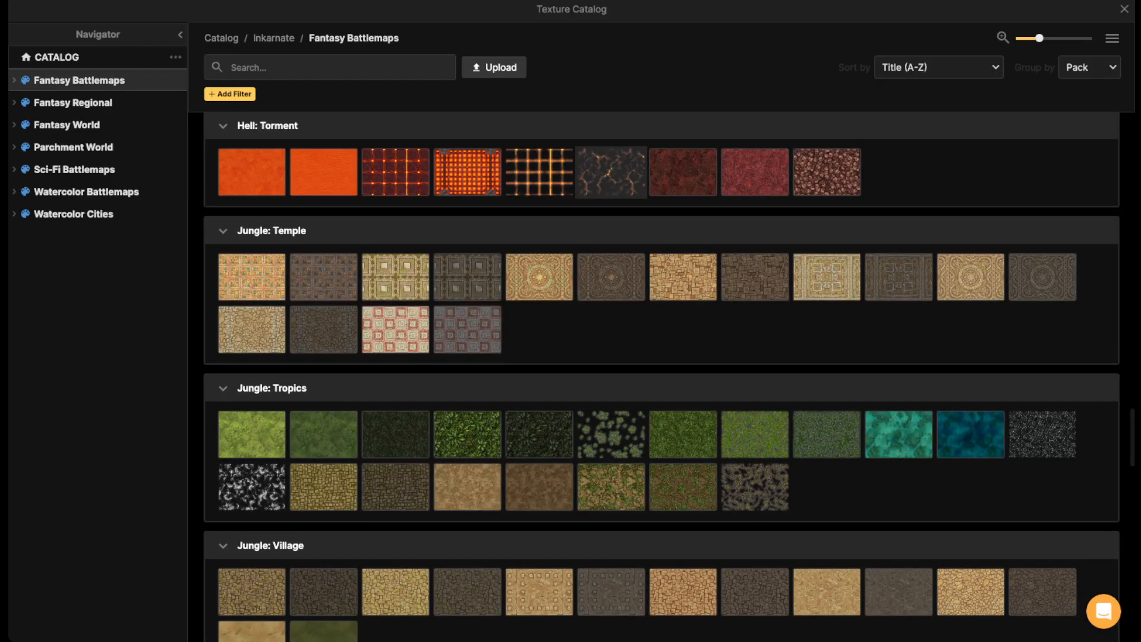
{"action": "left_click", "coordinate": [611, 171]}
{"action": "scroll", "coordinate": [586, 318], "scroll_direction": "up", "scroll_amount": 3}
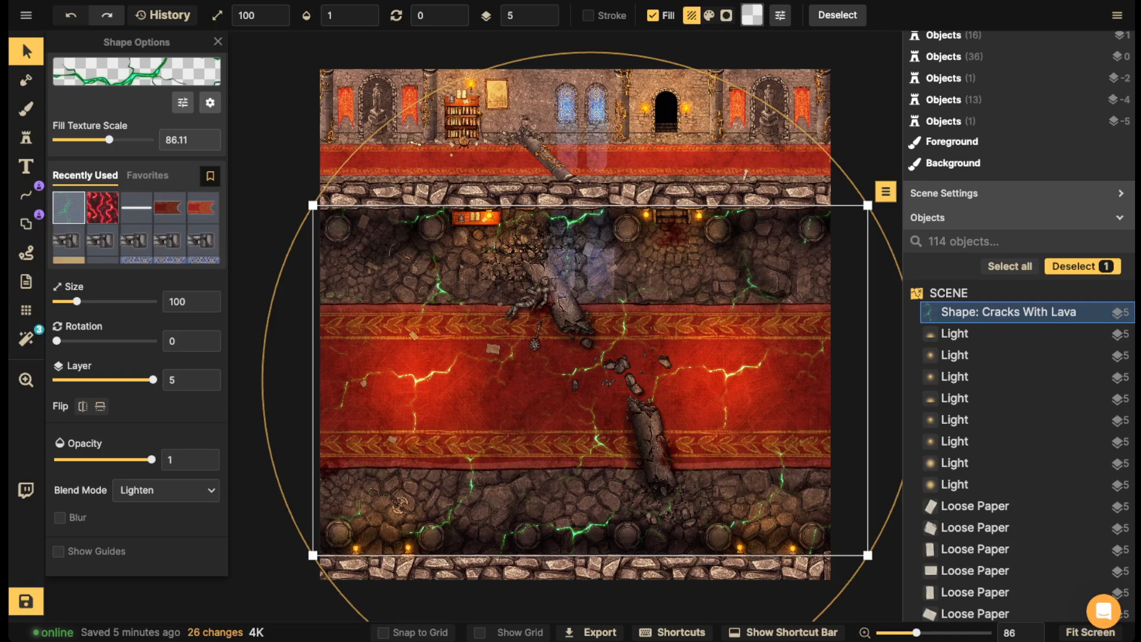
{"action": "scroll", "coordinate": [166, 356], "scroll_direction": "up", "scroll_amount": 2}
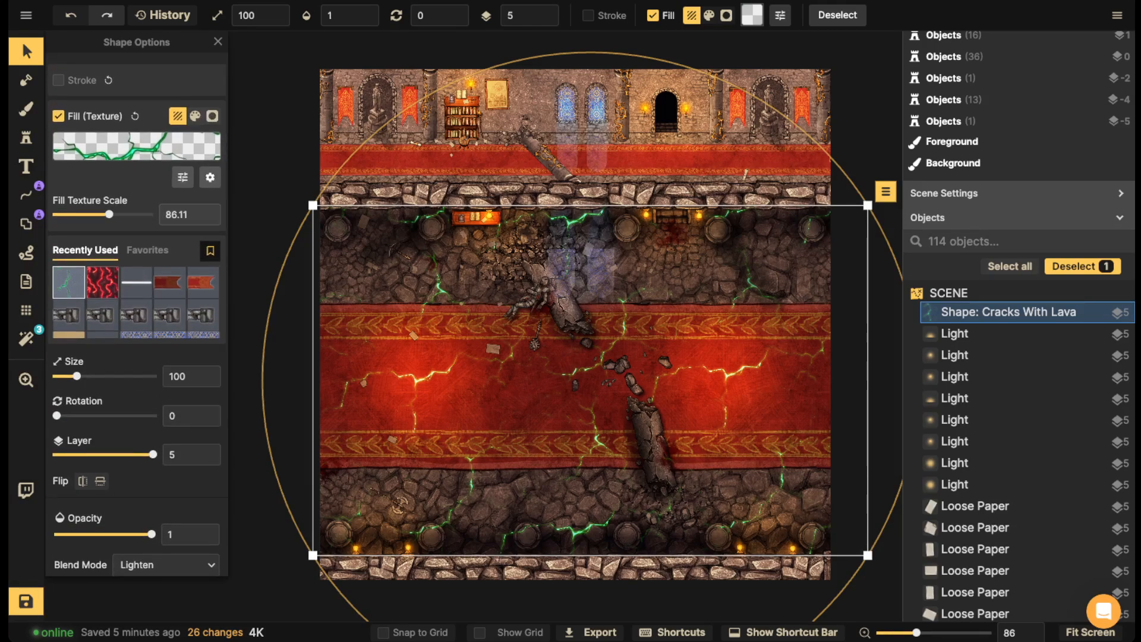
{"action": "left_click", "coordinate": [209, 177]}
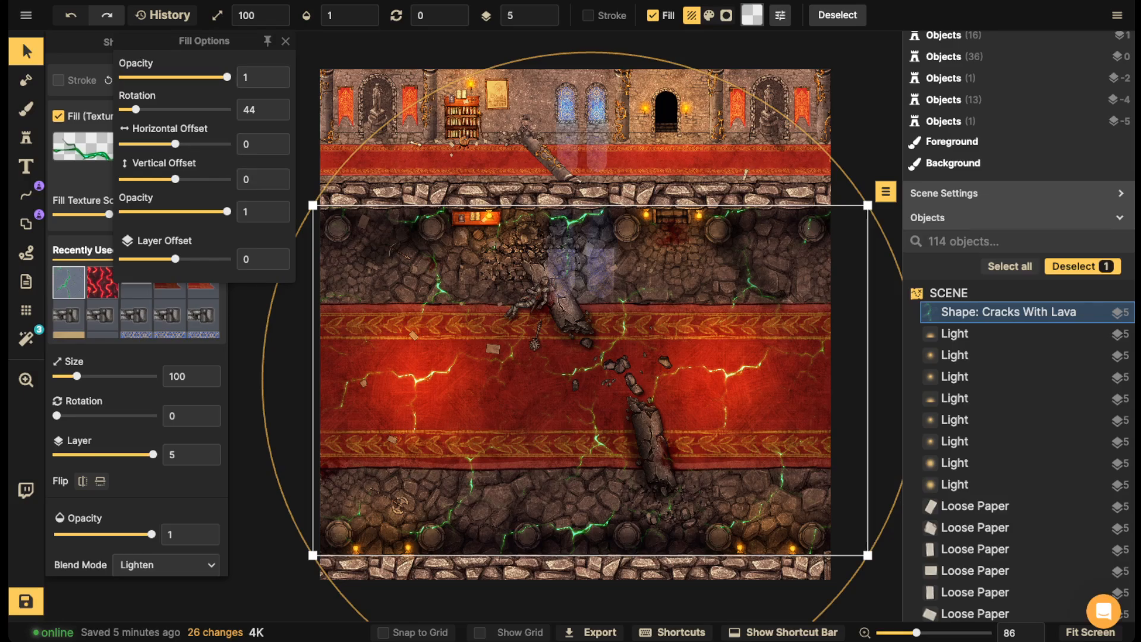
- Compare the cracks overlay in blend modes such as Darken, Screen, Soft light, Difference, Luminosity and Color, and return it to Normal
{"action": "left_click", "coordinate": [167, 565]}
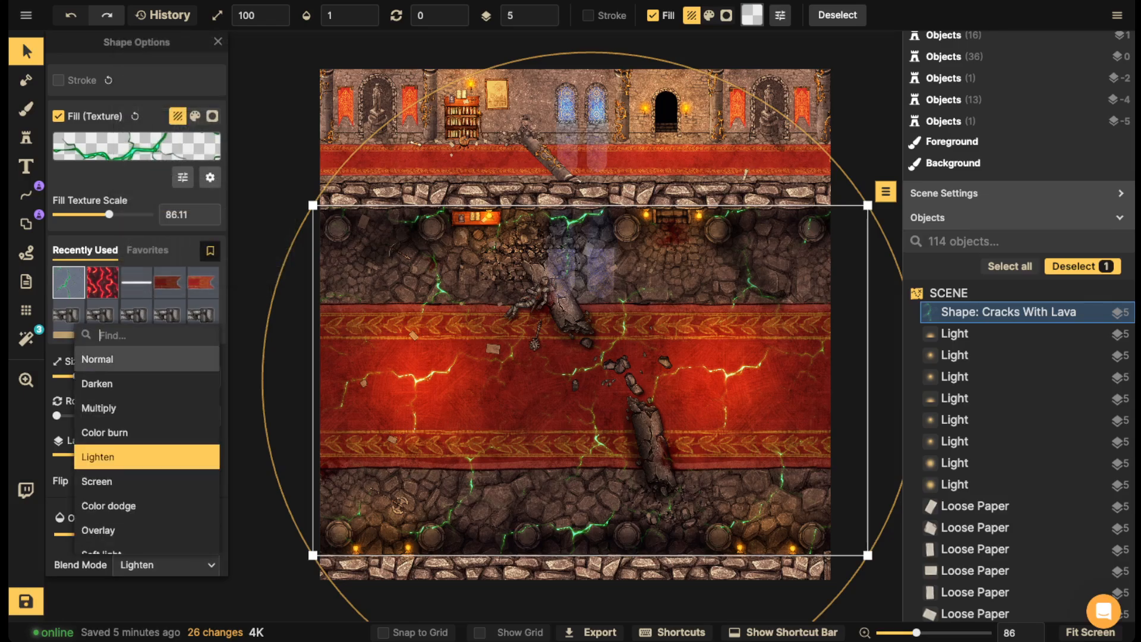
{"action": "left_click", "coordinate": [147, 358]}
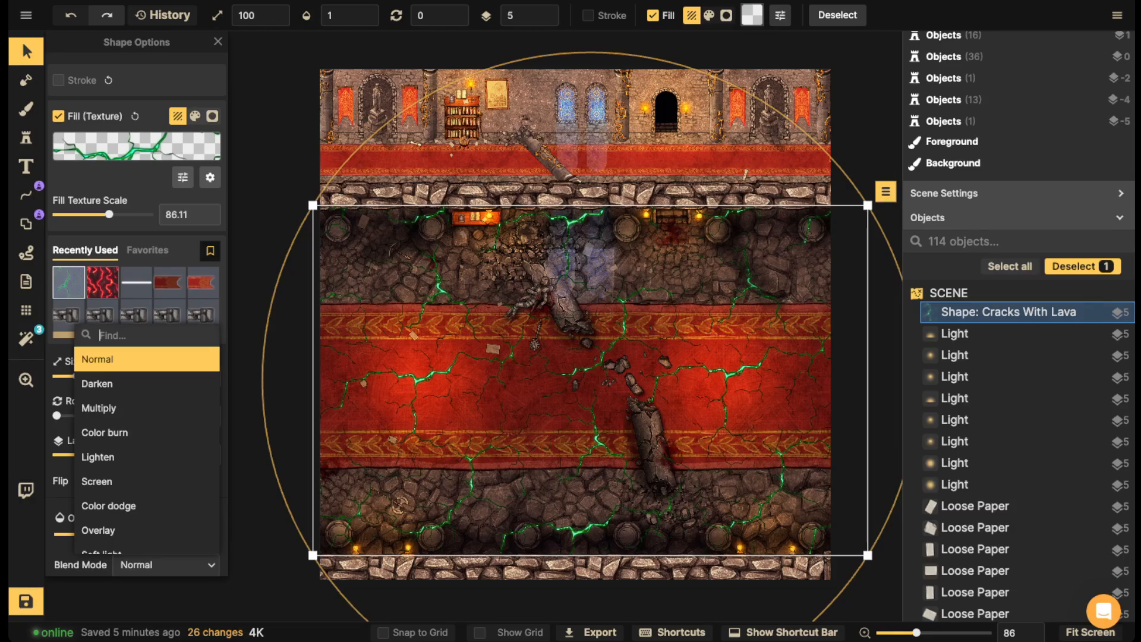
{"action": "left_click", "coordinate": [147, 383]}
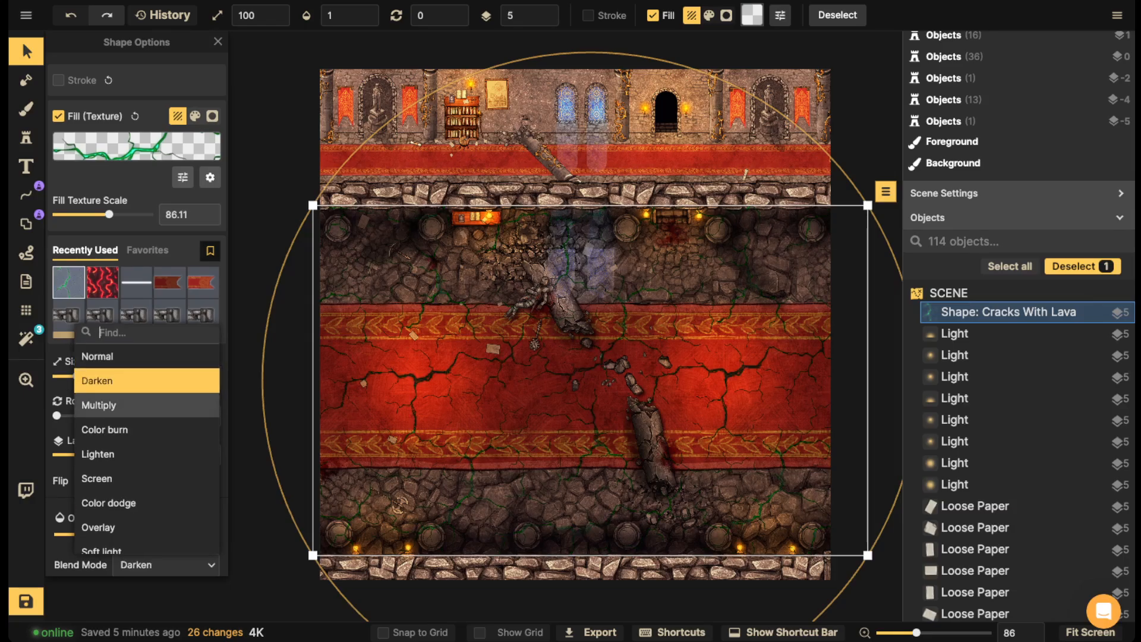
{"action": "left_click", "coordinate": [147, 404]}
{"action": "left_click", "coordinate": [147, 429]}
{"action": "left_click", "coordinate": [147, 453]}
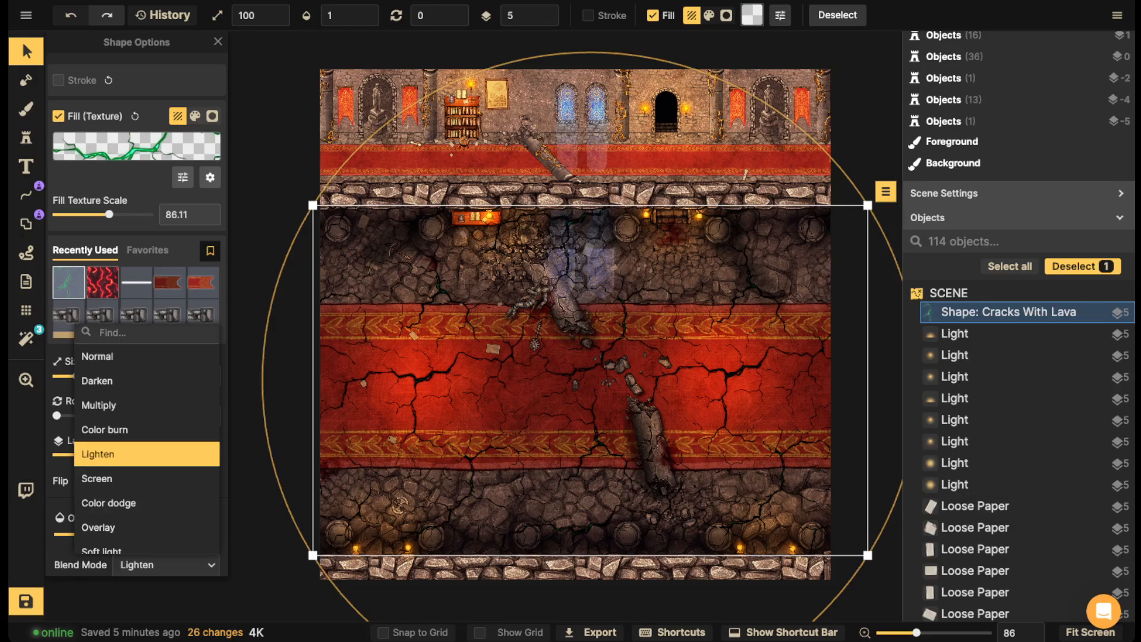
{"action": "left_click", "coordinate": [146, 478]}
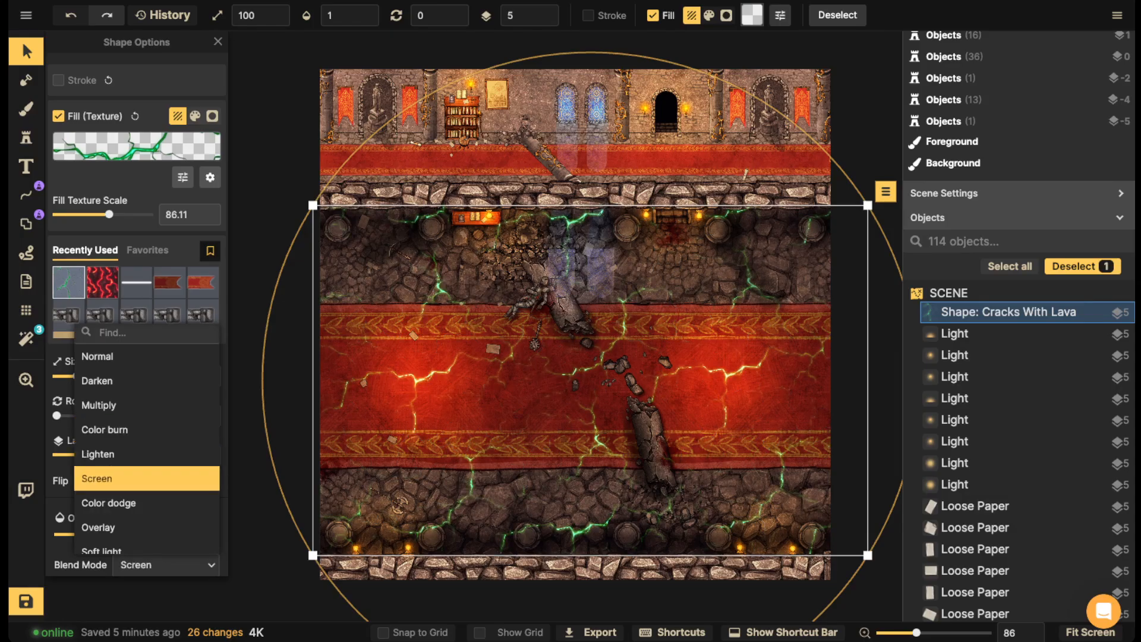
{"action": "left_click", "coordinate": [147, 502]}
{"action": "scroll", "coordinate": [147, 360], "scroll_direction": "down", "scroll_amount": 2}
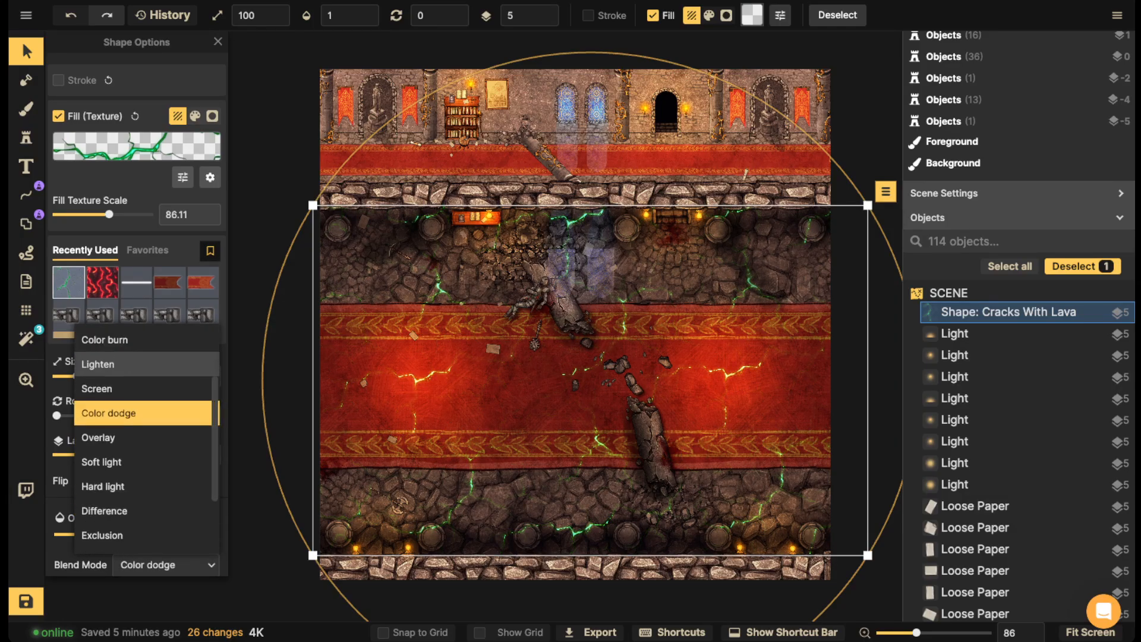
{"action": "left_click", "coordinate": [147, 438]}
{"action": "left_click", "coordinate": [147, 461]}
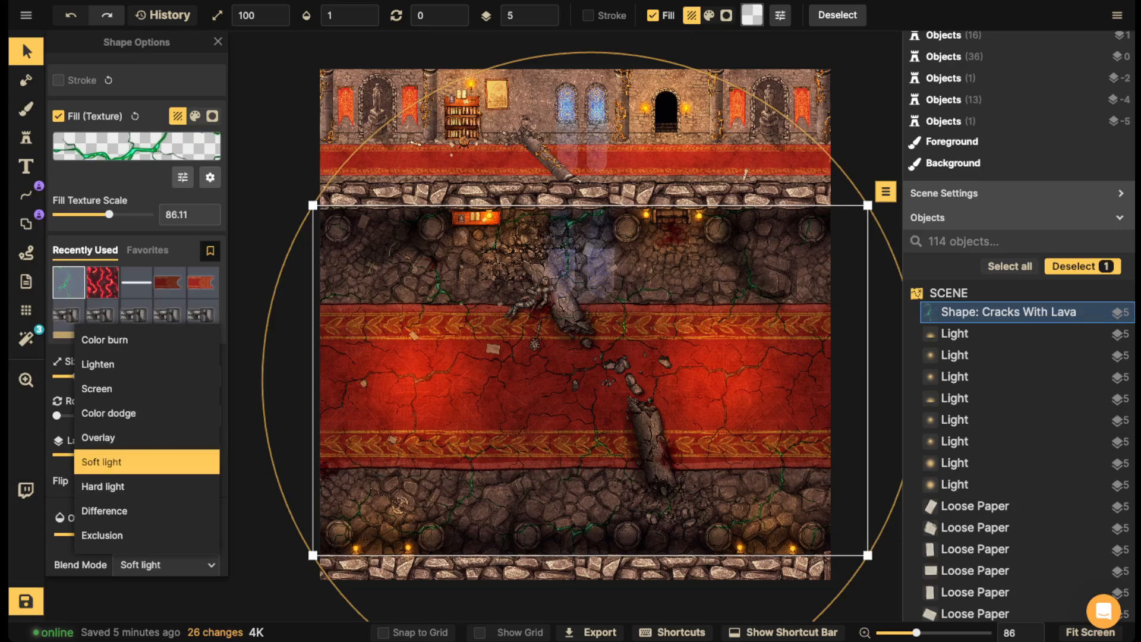
{"action": "left_click", "coordinate": [147, 510]}
{"action": "scroll", "coordinate": [147, 392], "scroll_direction": "down", "scroll_amount": 2}
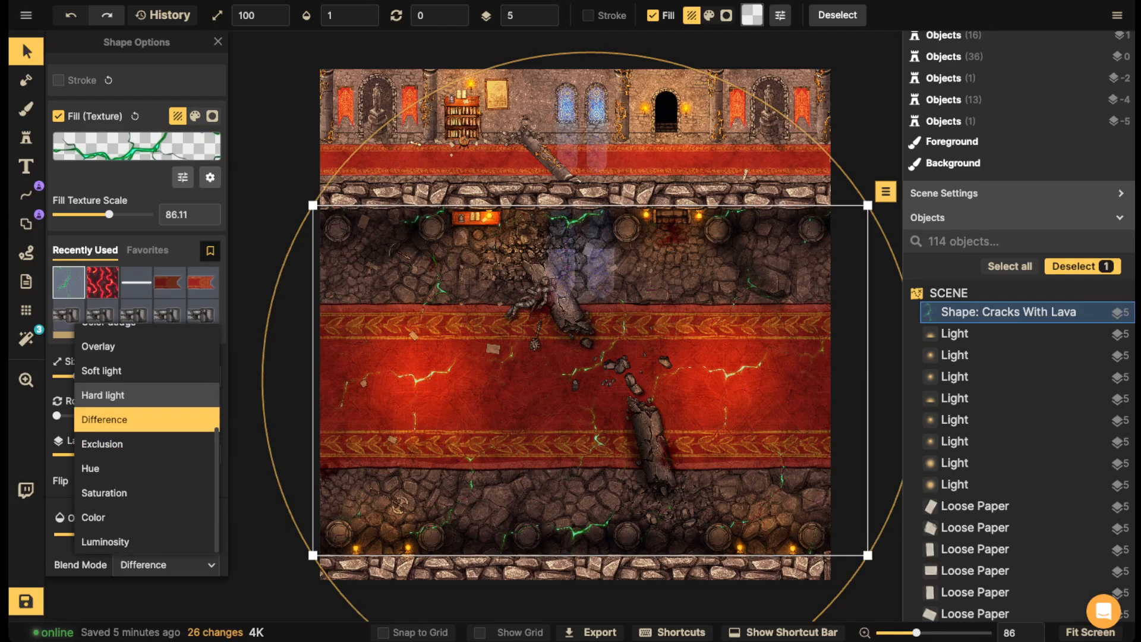
{"action": "left_click", "coordinate": [146, 541]}
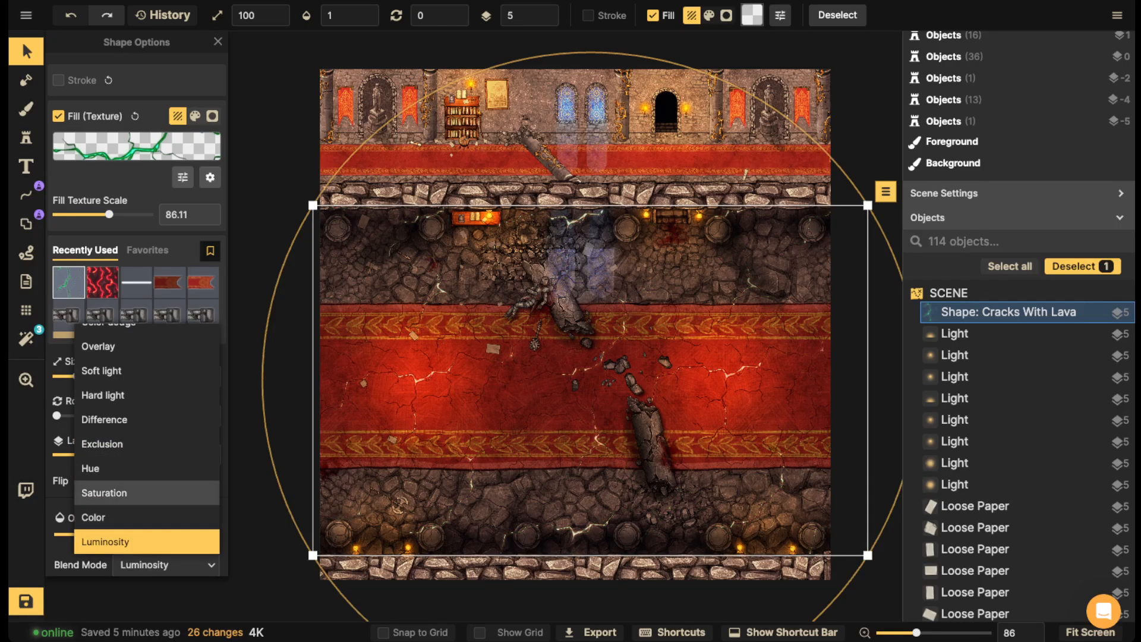
{"action": "left_click", "coordinate": [146, 517]}
{"action": "scroll", "coordinate": [147, 356], "scroll_direction": "up", "scroll_amount": 3}
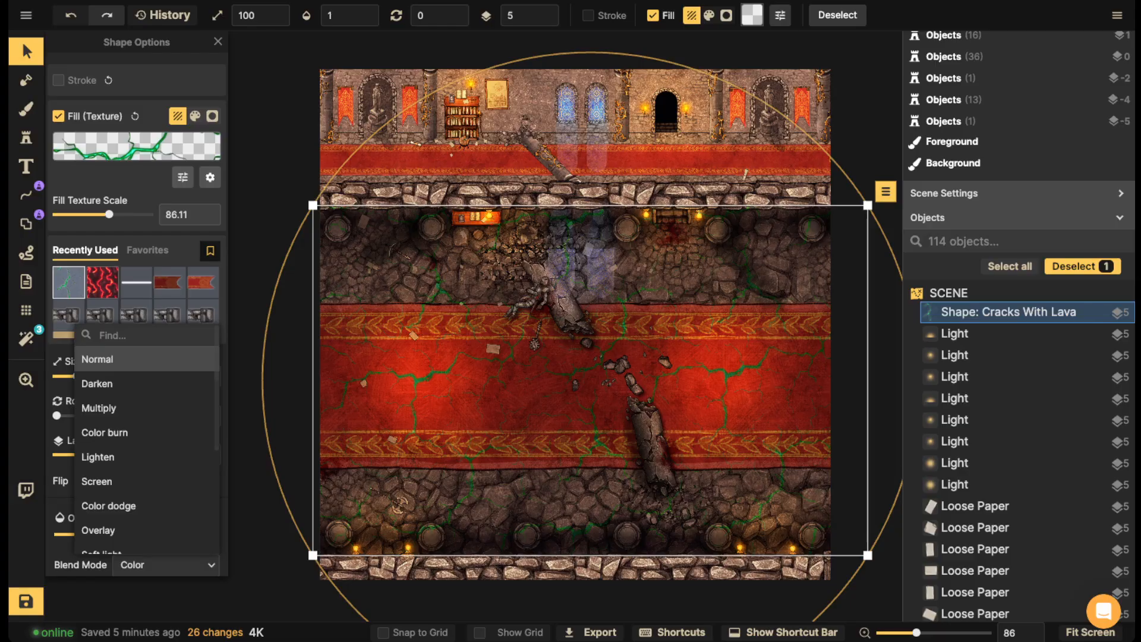
{"action": "left_click", "coordinate": [147, 359]}
- Replace the rectangle's fill texture with the dark blue Sea texture from Sea: Ocean & Life in Fantasy Battlemaps
{"action": "left_click", "coordinate": [137, 146]}
{"action": "scroll", "coordinate": [661, 377], "scroll_direction": "down", "scroll_amount": 10}
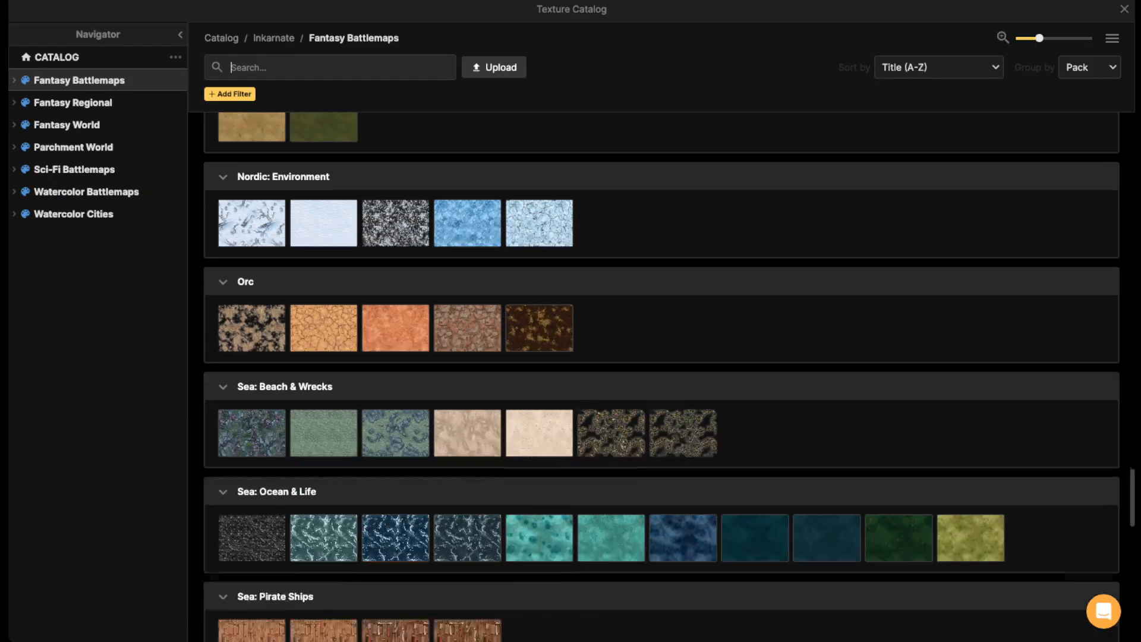
{"action": "scroll", "coordinate": [661, 378], "scroll_direction": "down", "scroll_amount": 6}
{"action": "scroll", "coordinate": [661, 378], "scroll_direction": "up", "scroll_amount": 2}
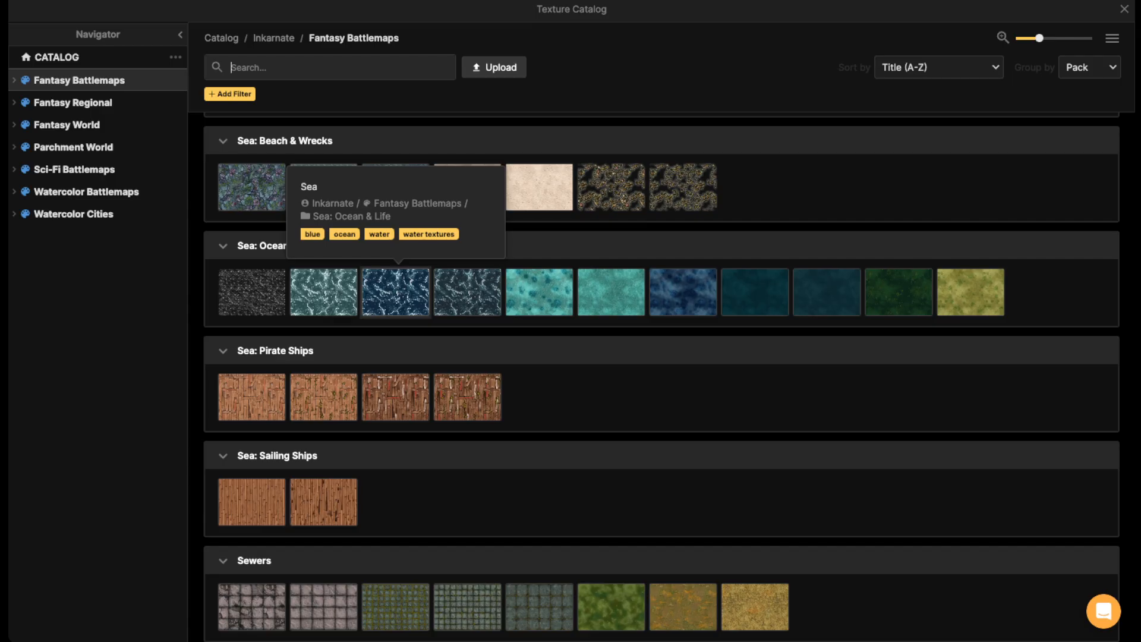
{"action": "left_click", "coordinate": [395, 291]}
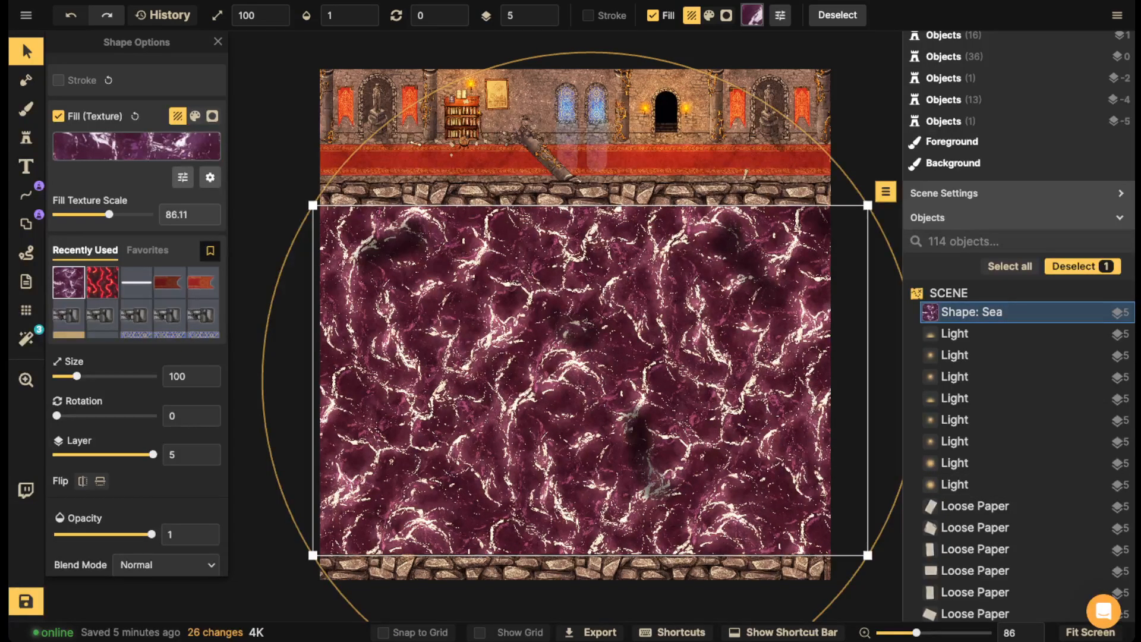
- Reset the hue adjustment of the sea texture fill to its default
{"action": "scroll", "coordinate": [136, 309], "scroll_direction": "down", "scroll_amount": 2}
{"action": "scroll", "coordinate": [136, 309], "scroll_direction": "up", "scroll_amount": 2}
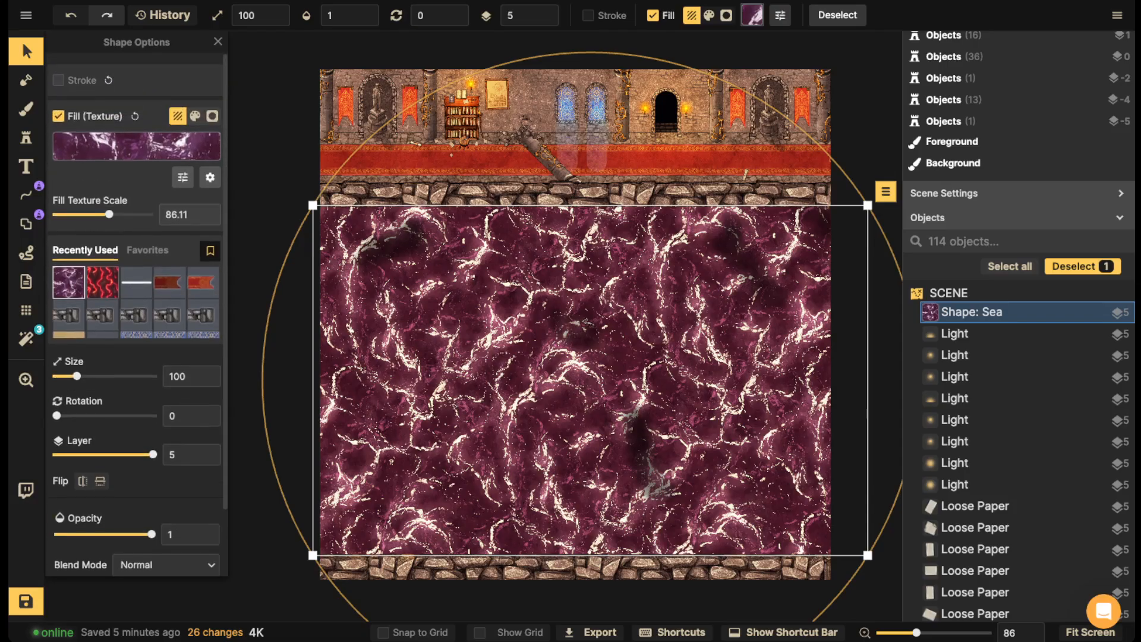
{"action": "left_click", "coordinate": [183, 177]}
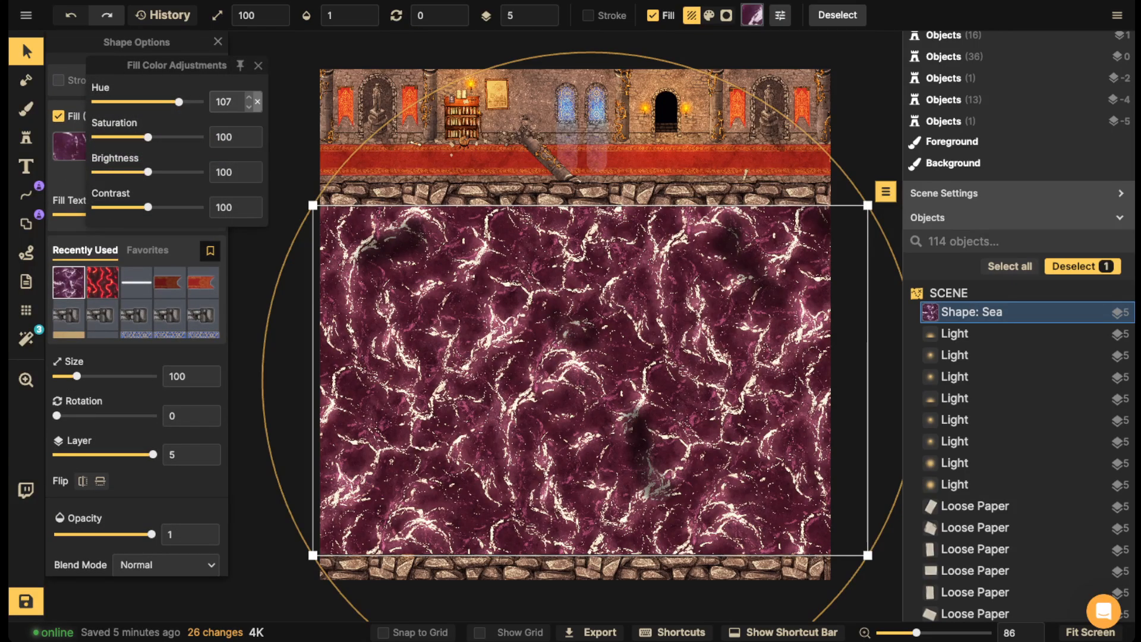
{"action": "left_click", "coordinate": [257, 101]}
{"action": "left_click", "coordinate": [258, 65]}
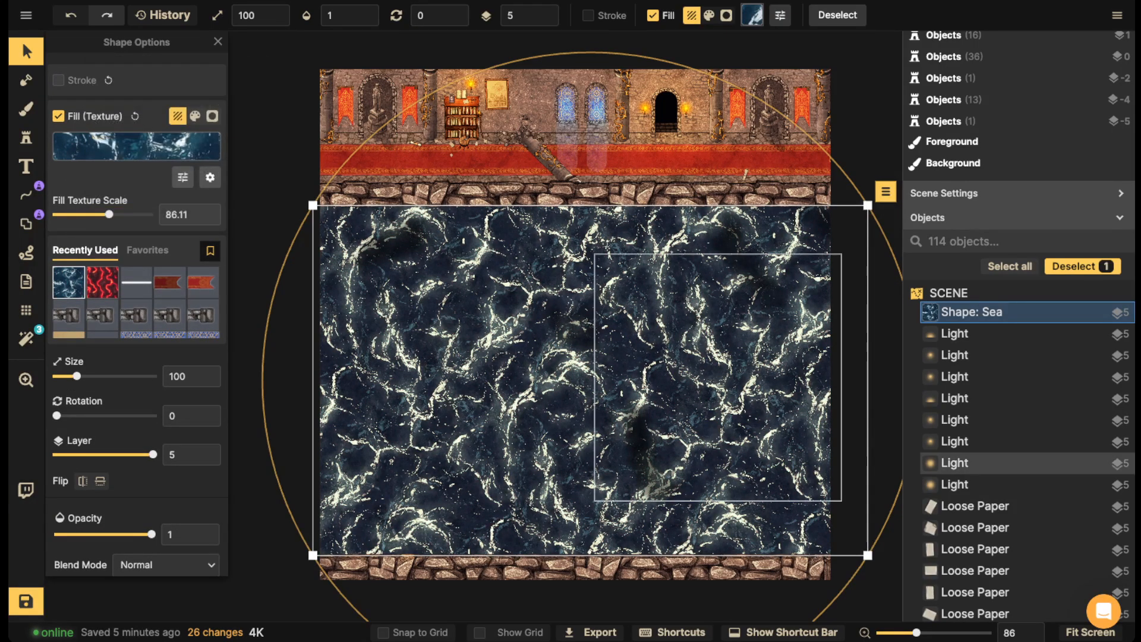
- Try the sea texture overlay in the Darken and Multiply blend modes, and return it to Normal
{"action": "scroll", "coordinate": [137, 356], "scroll_direction": "down", "scroll_amount": 2}
{"action": "left_click", "coordinate": [166, 490]}
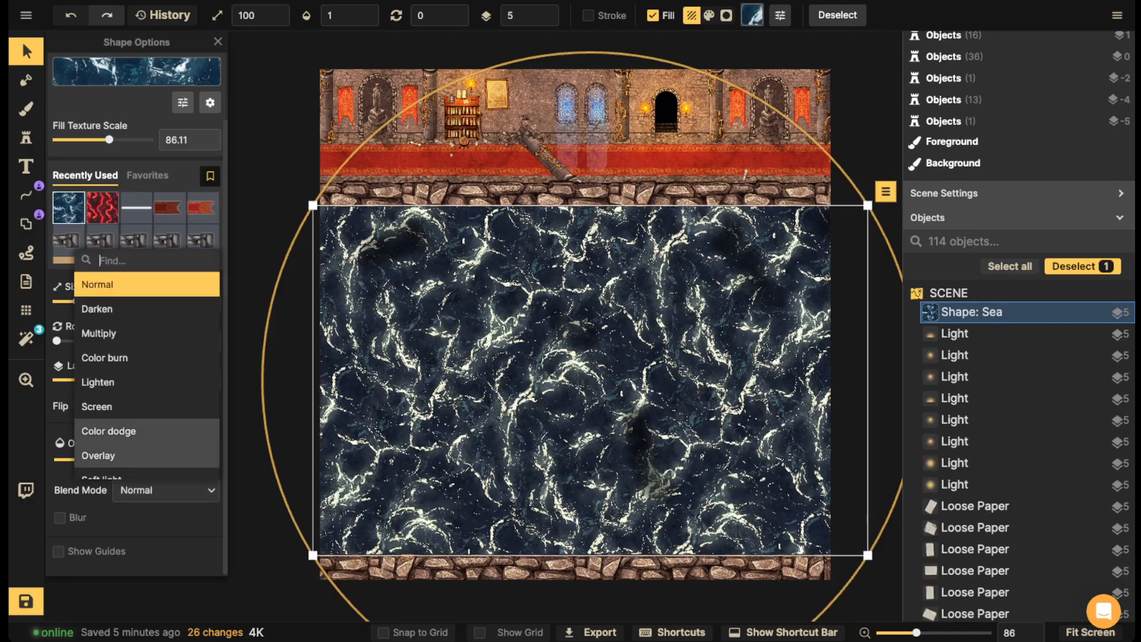
{"action": "left_click", "coordinate": [147, 309]}
{"action": "left_click", "coordinate": [147, 332]}
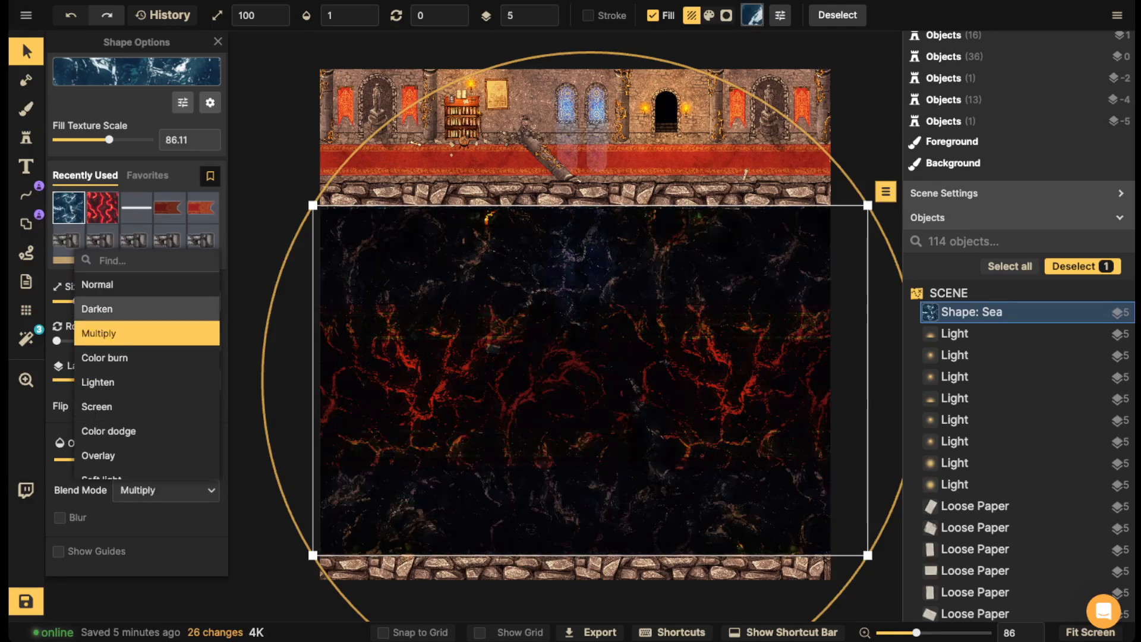
{"action": "left_click", "coordinate": [146, 284]}
- Replace the rectangle's fill texture with the dark teal Water texture from Sea: Ocean & Life and review its fill colour adjustments
{"action": "left_click", "coordinate": [137, 146]}
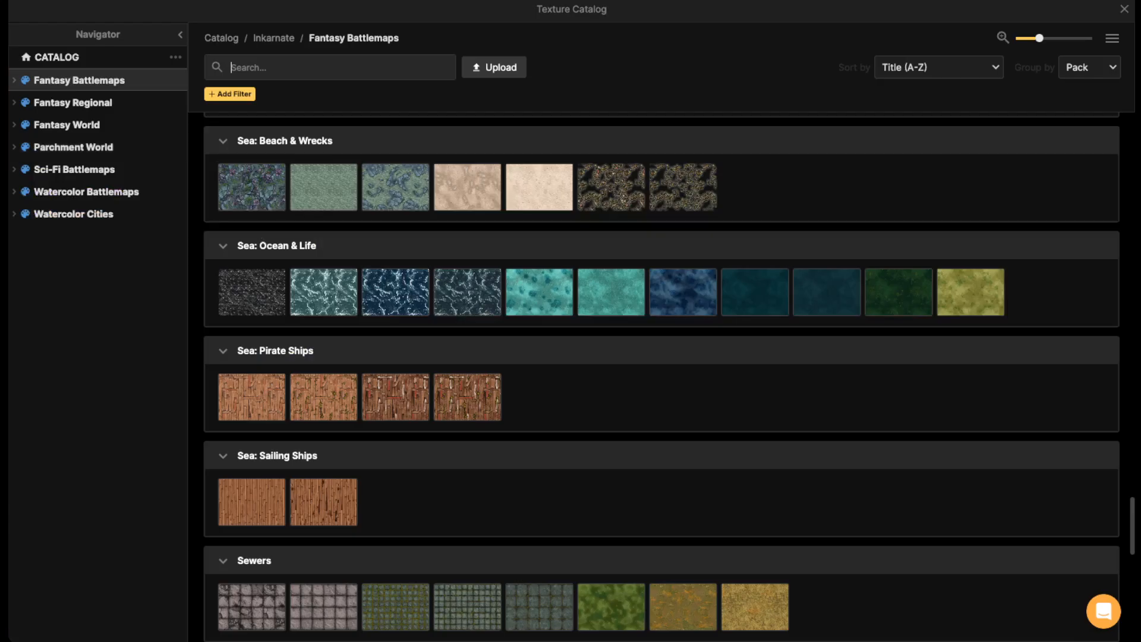
{"action": "left_click", "coordinate": [754, 291]}
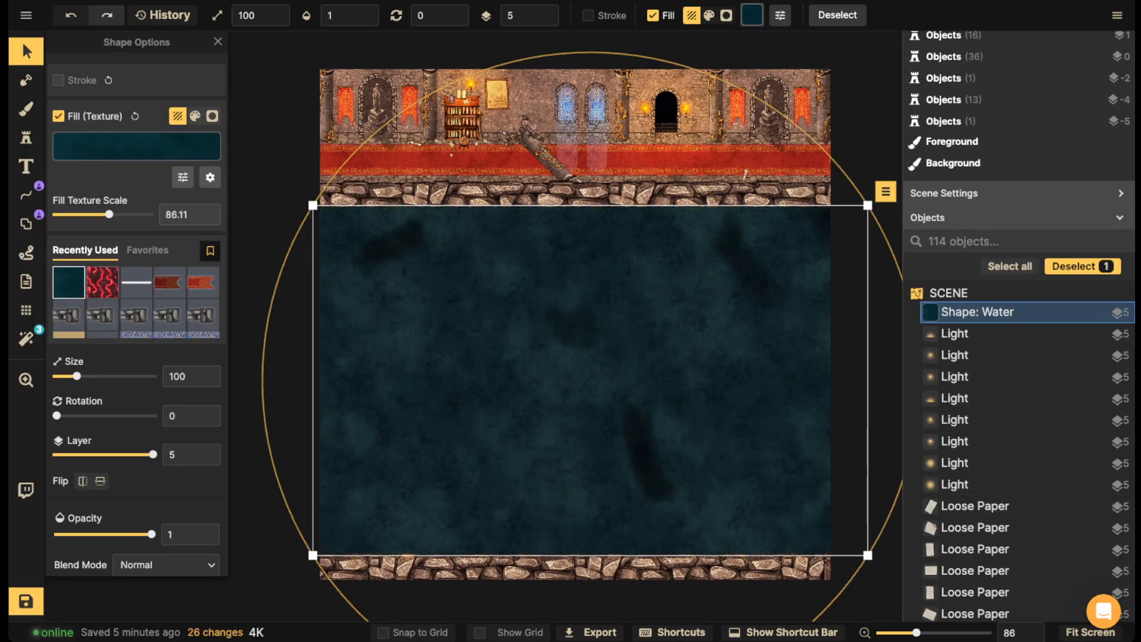
{"action": "mouse_move", "coordinate": [151, 534]}
{"action": "left_mouse_down"}
{"action": "mouse_move", "coordinate": [100, 533]}
{"action": "mouse_move", "coordinate": [156, 534]}
{"action": "left_mouse_up"}
{"action": "left_click", "coordinate": [183, 177]}
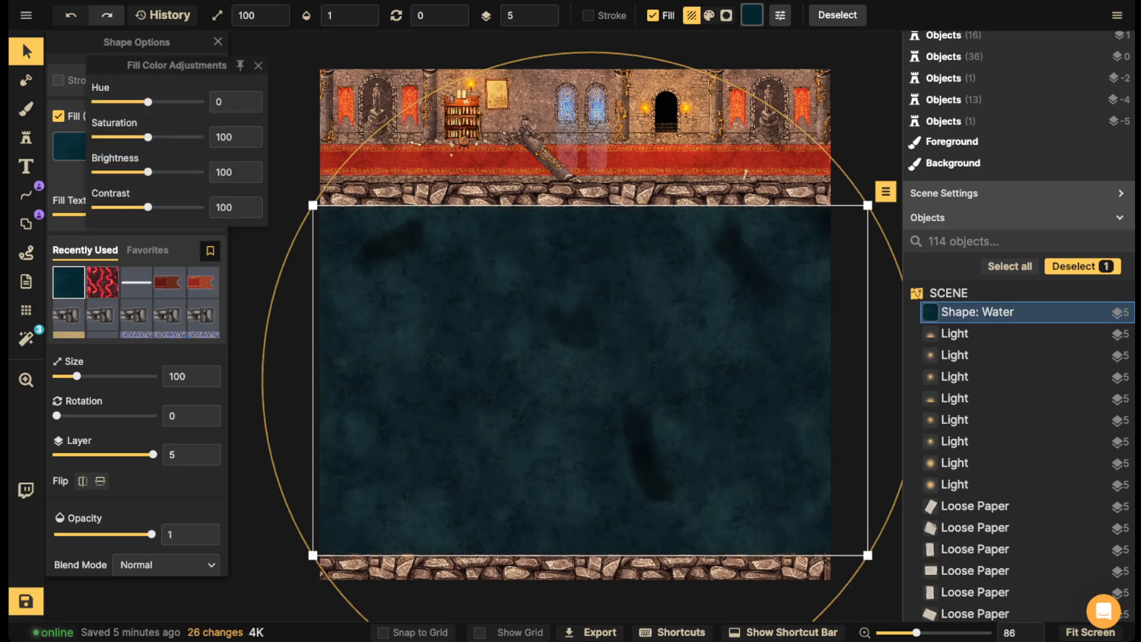
{"action": "left_click", "coordinate": [257, 66]}
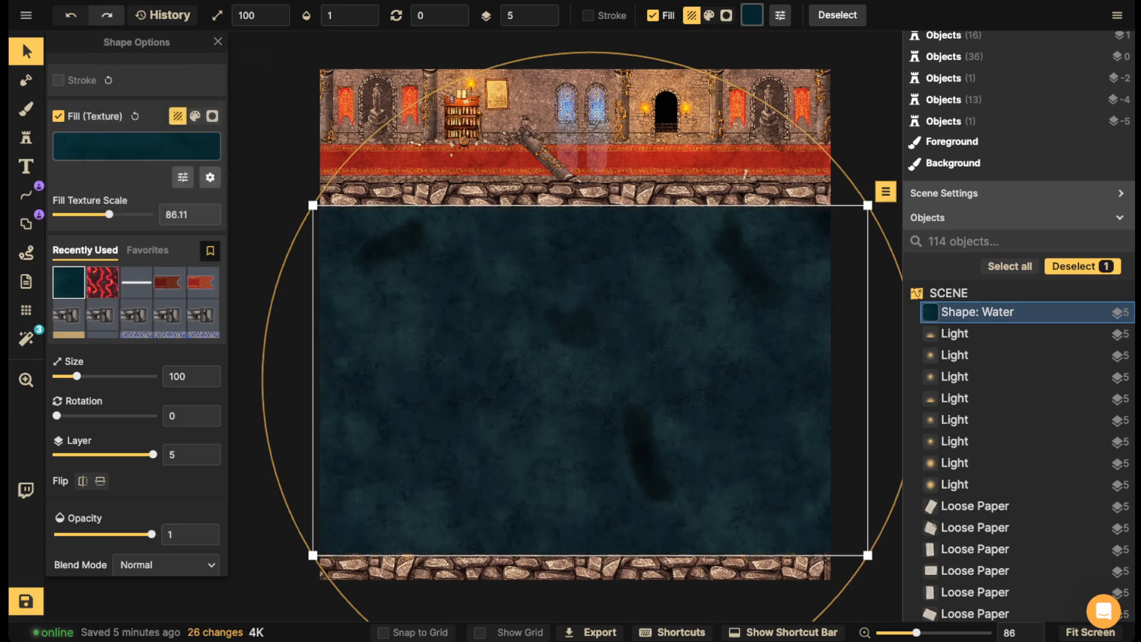
{"action": "scroll", "coordinate": [137, 178], "scroll_direction": "down", "scroll_amount": 1}
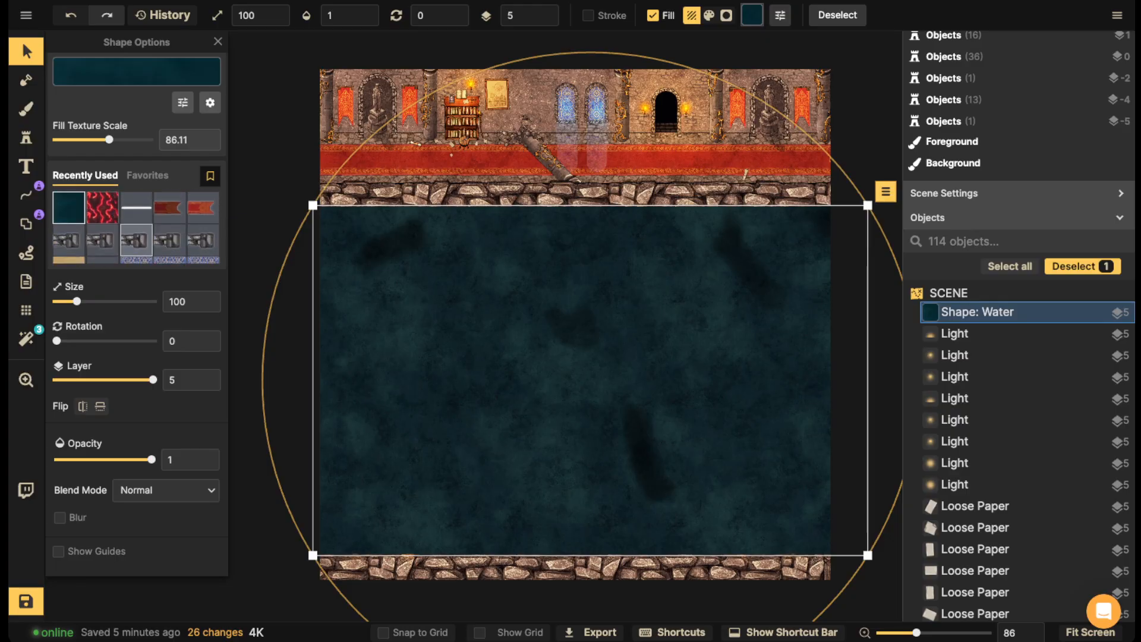
{"action": "scroll", "coordinate": [178, 178], "scroll_direction": "up", "scroll_amount": 1}
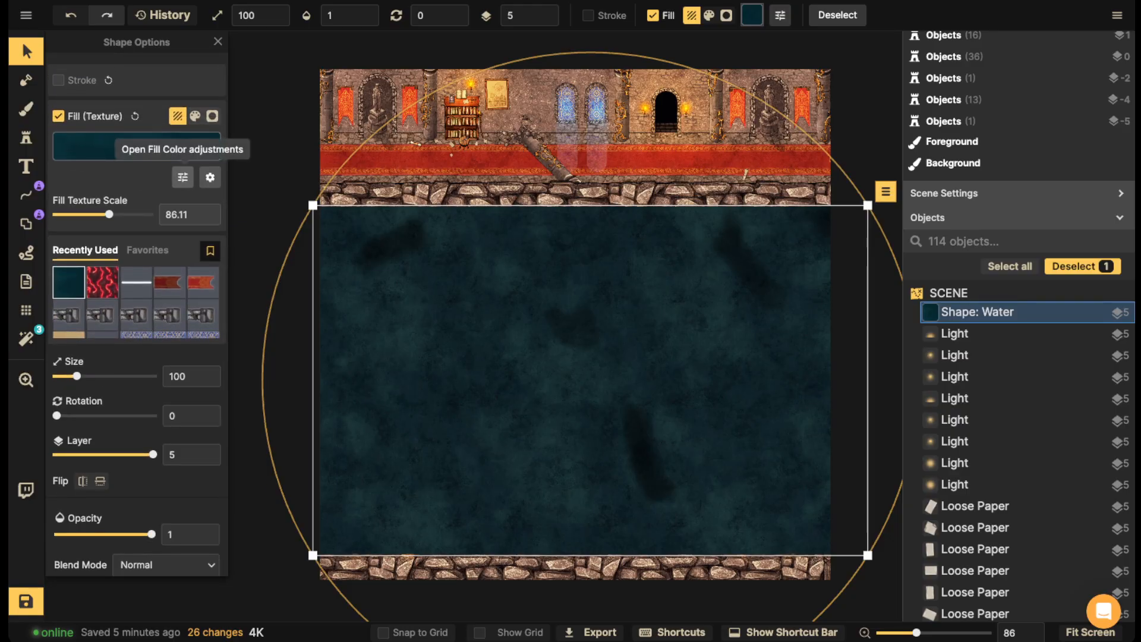
- Compare the water overlay in the Darken, Multiply and Color burn blend modes, set it to Darken and lower its opacity
{"action": "scroll", "coordinate": [178, 178], "scroll_direction": "down", "scroll_amount": 1}
{"action": "left_click", "coordinate": [166, 490]}
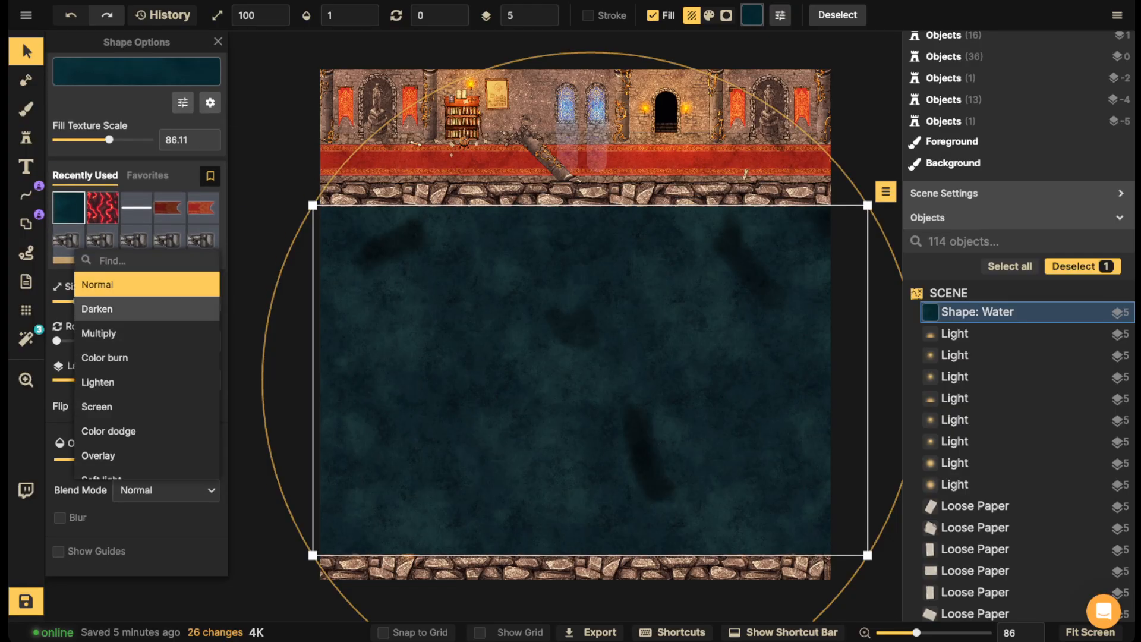
{"action": "left_click", "coordinate": [147, 309]}
{"action": "left_click", "coordinate": [147, 334]}
{"action": "left_click", "coordinate": [147, 357]}
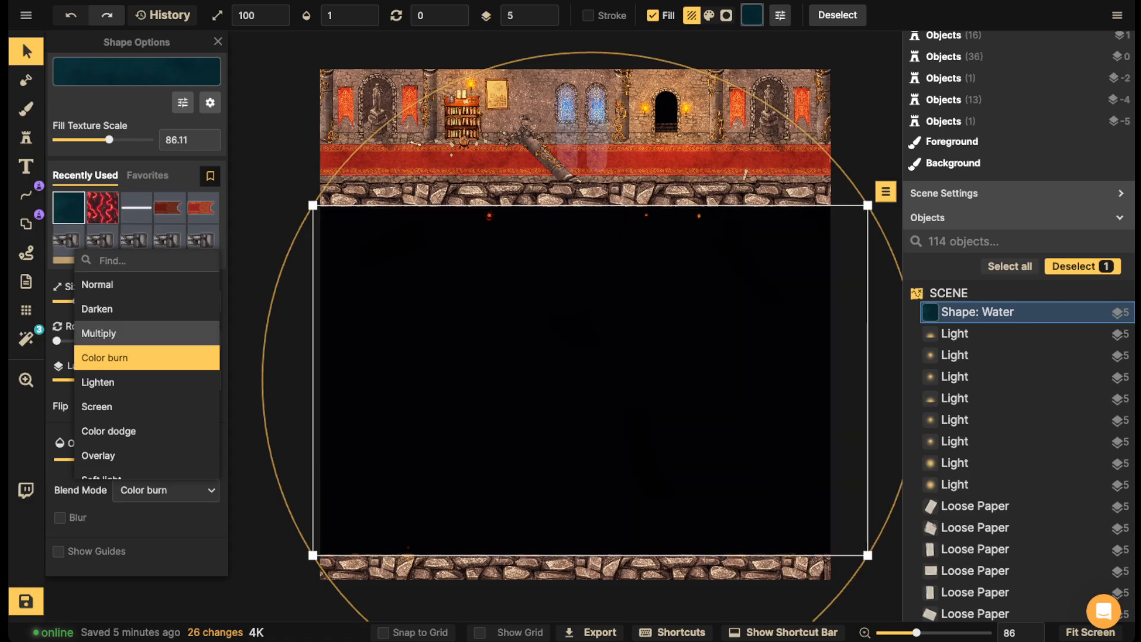
{"action": "left_click", "coordinate": [147, 309]}
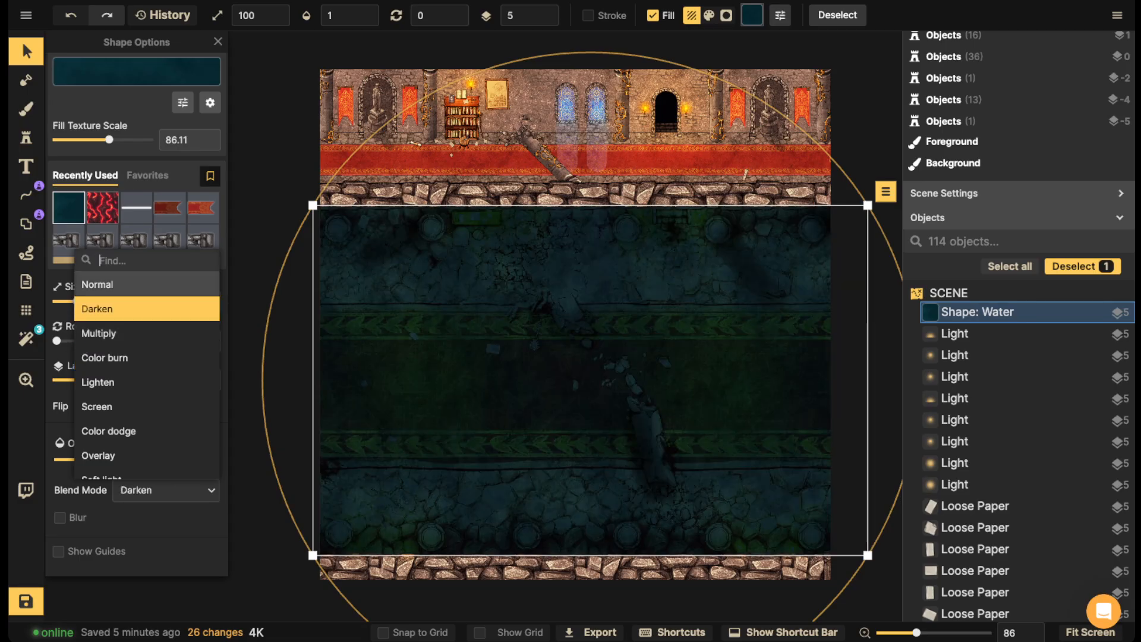
{"action": "left_click", "coordinate": [161, 490]}
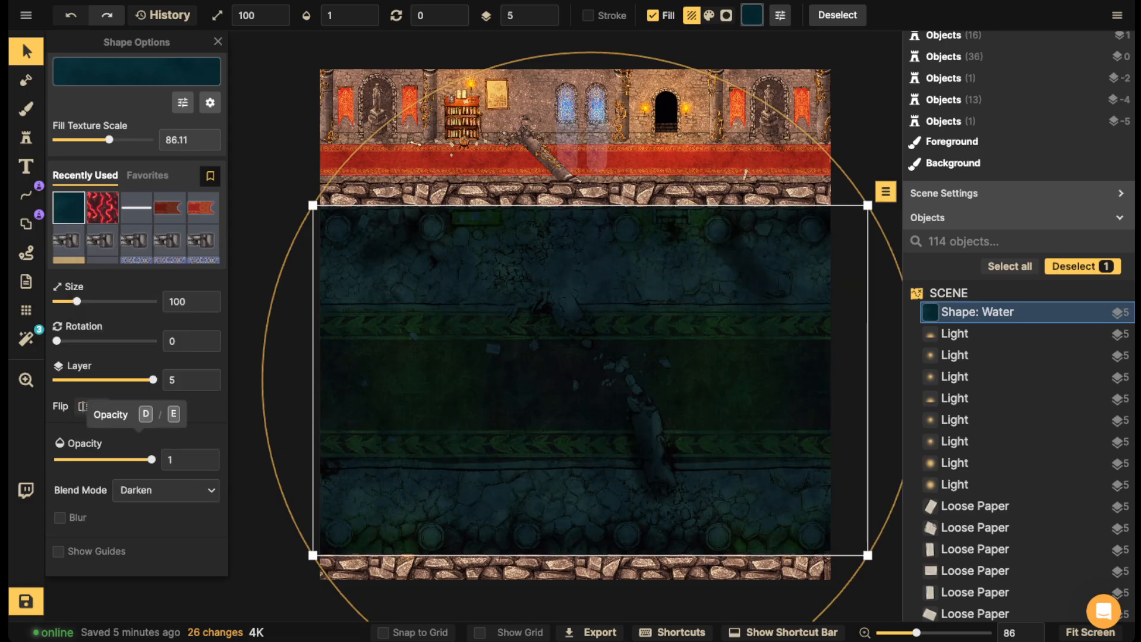
{"action": "left_click_drag", "start_coordinate": [152, 460], "coordinate": [125, 460]}
- Save the castle hall battlemap
{"action": "scroll", "coordinate": [630, 274], "scroll_direction": "down", "scroll_amount": 2}
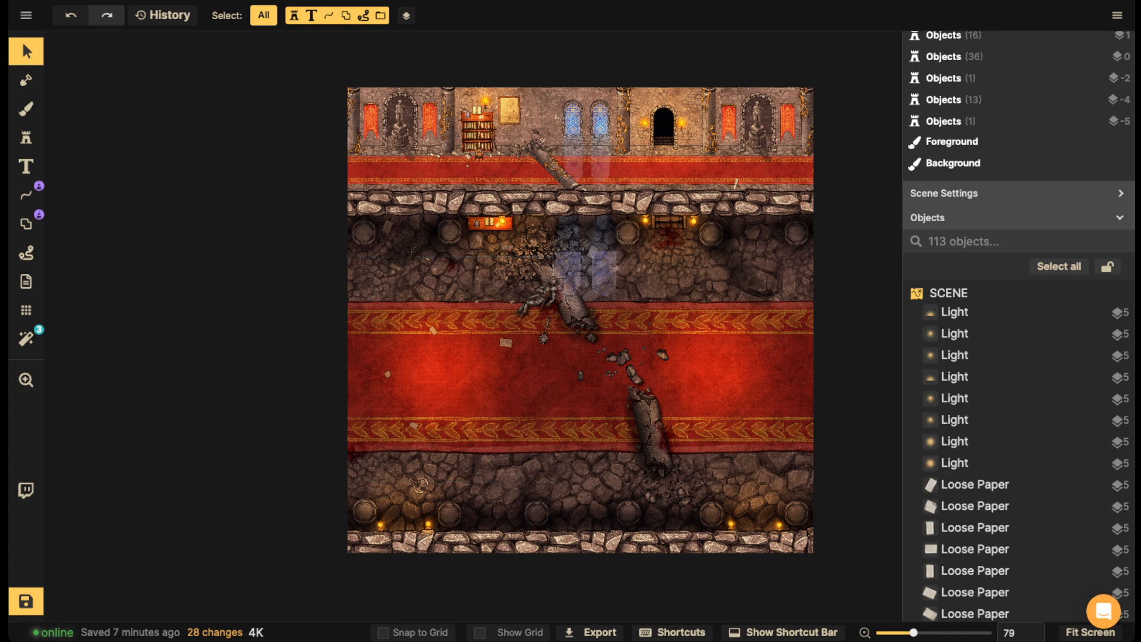
{"action": "left_click", "coordinate": [26, 601]}
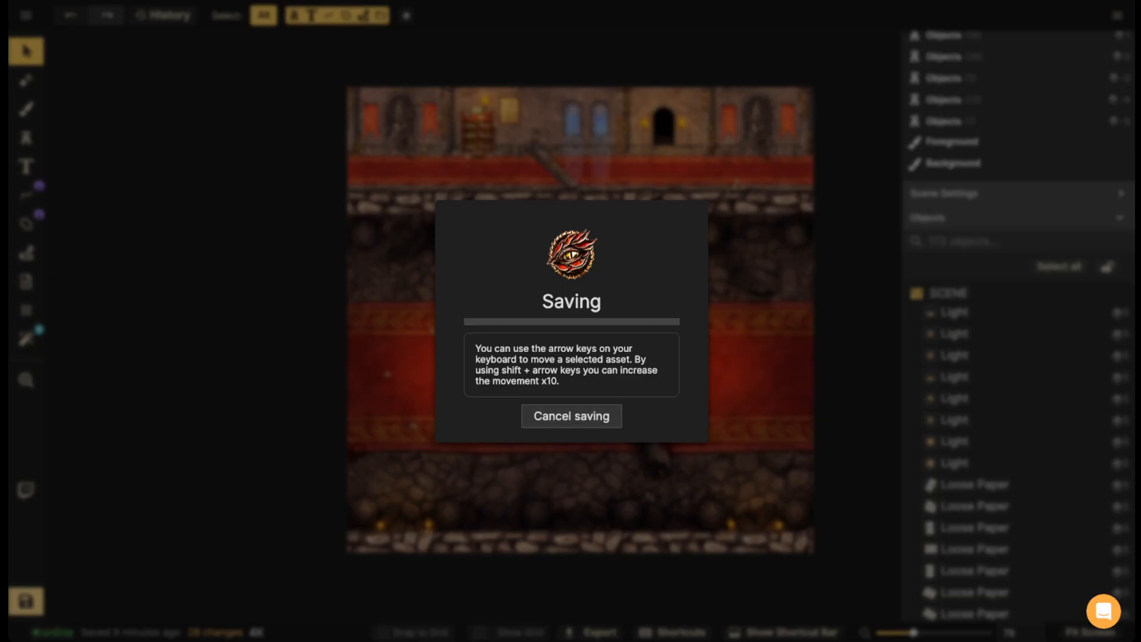